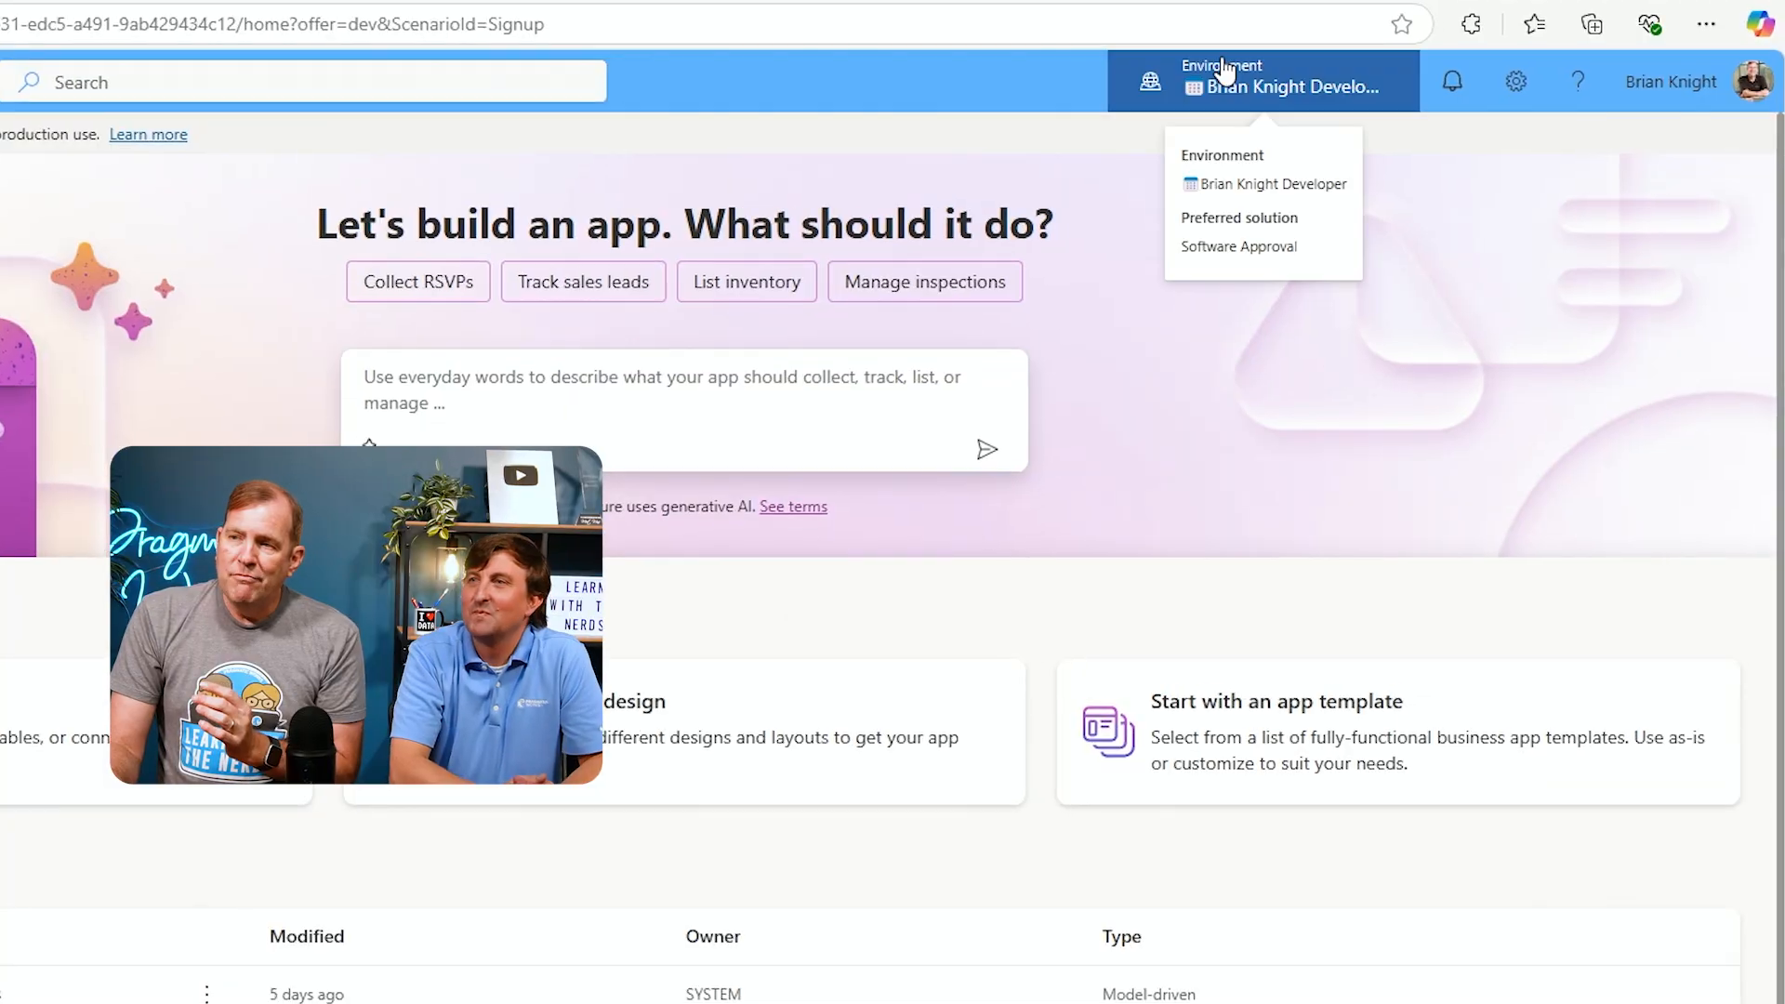
Switch the environment to LWTN Event by searching the environment list for lwtn
left_click(1226, 72)
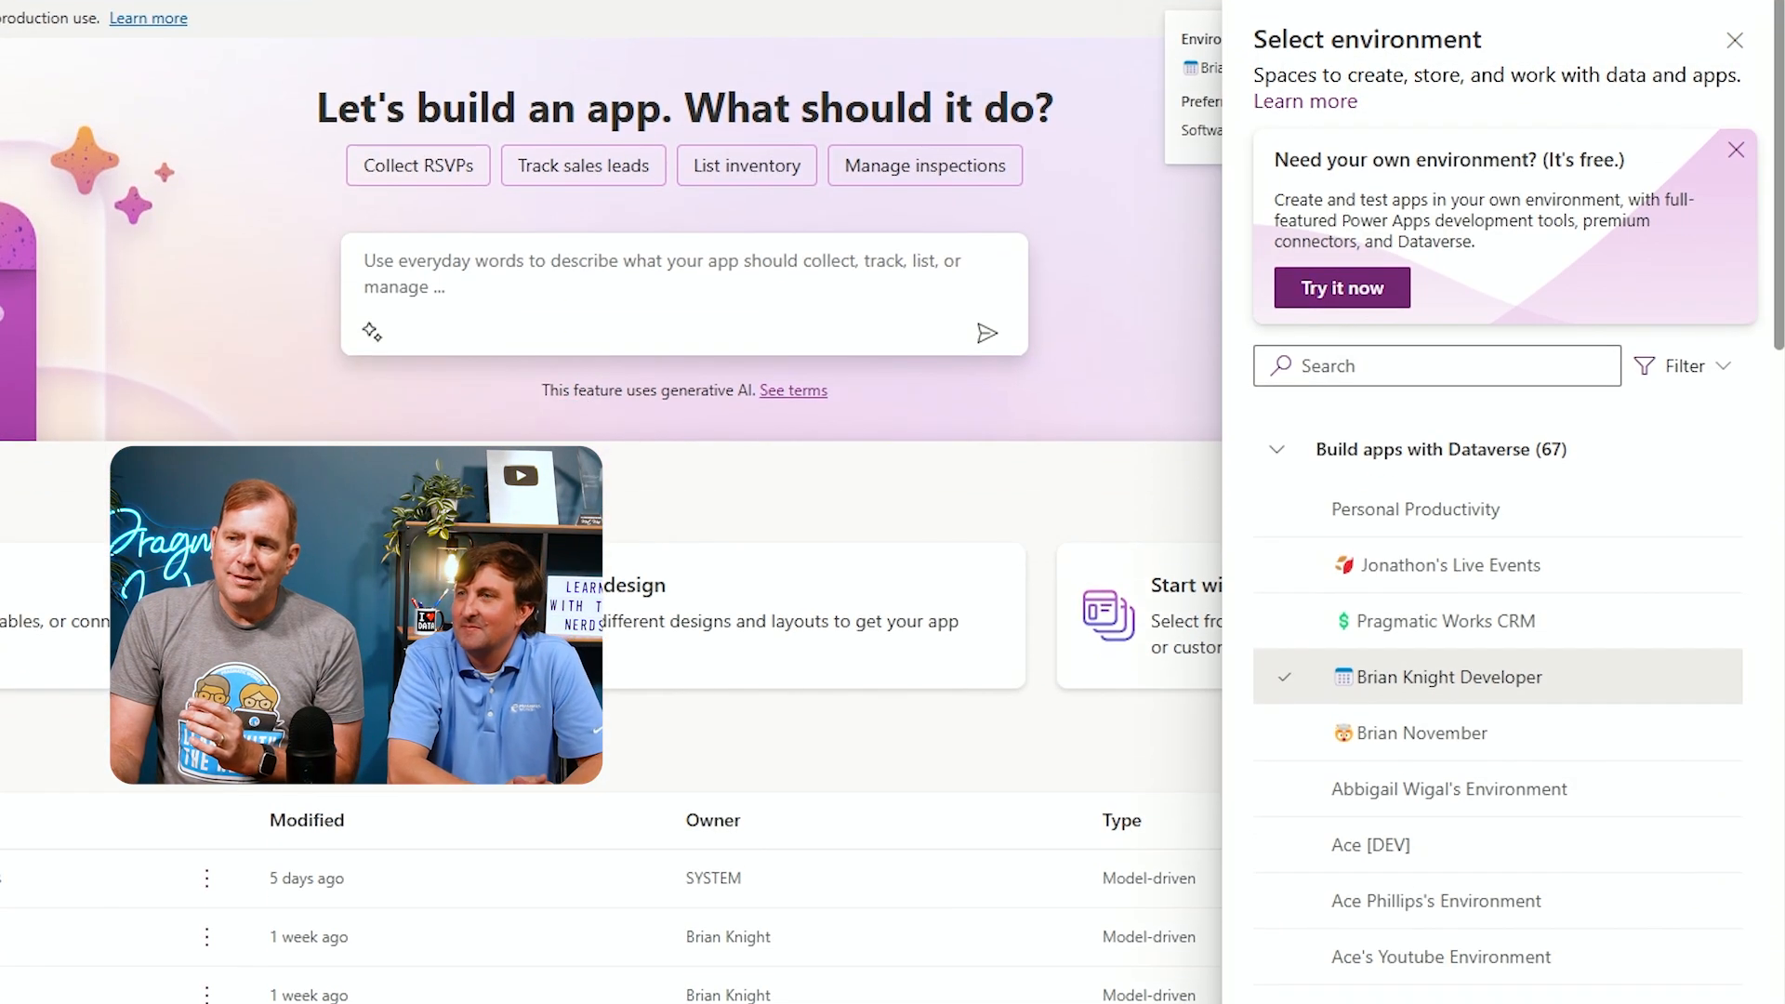
left_click(1331, 372)
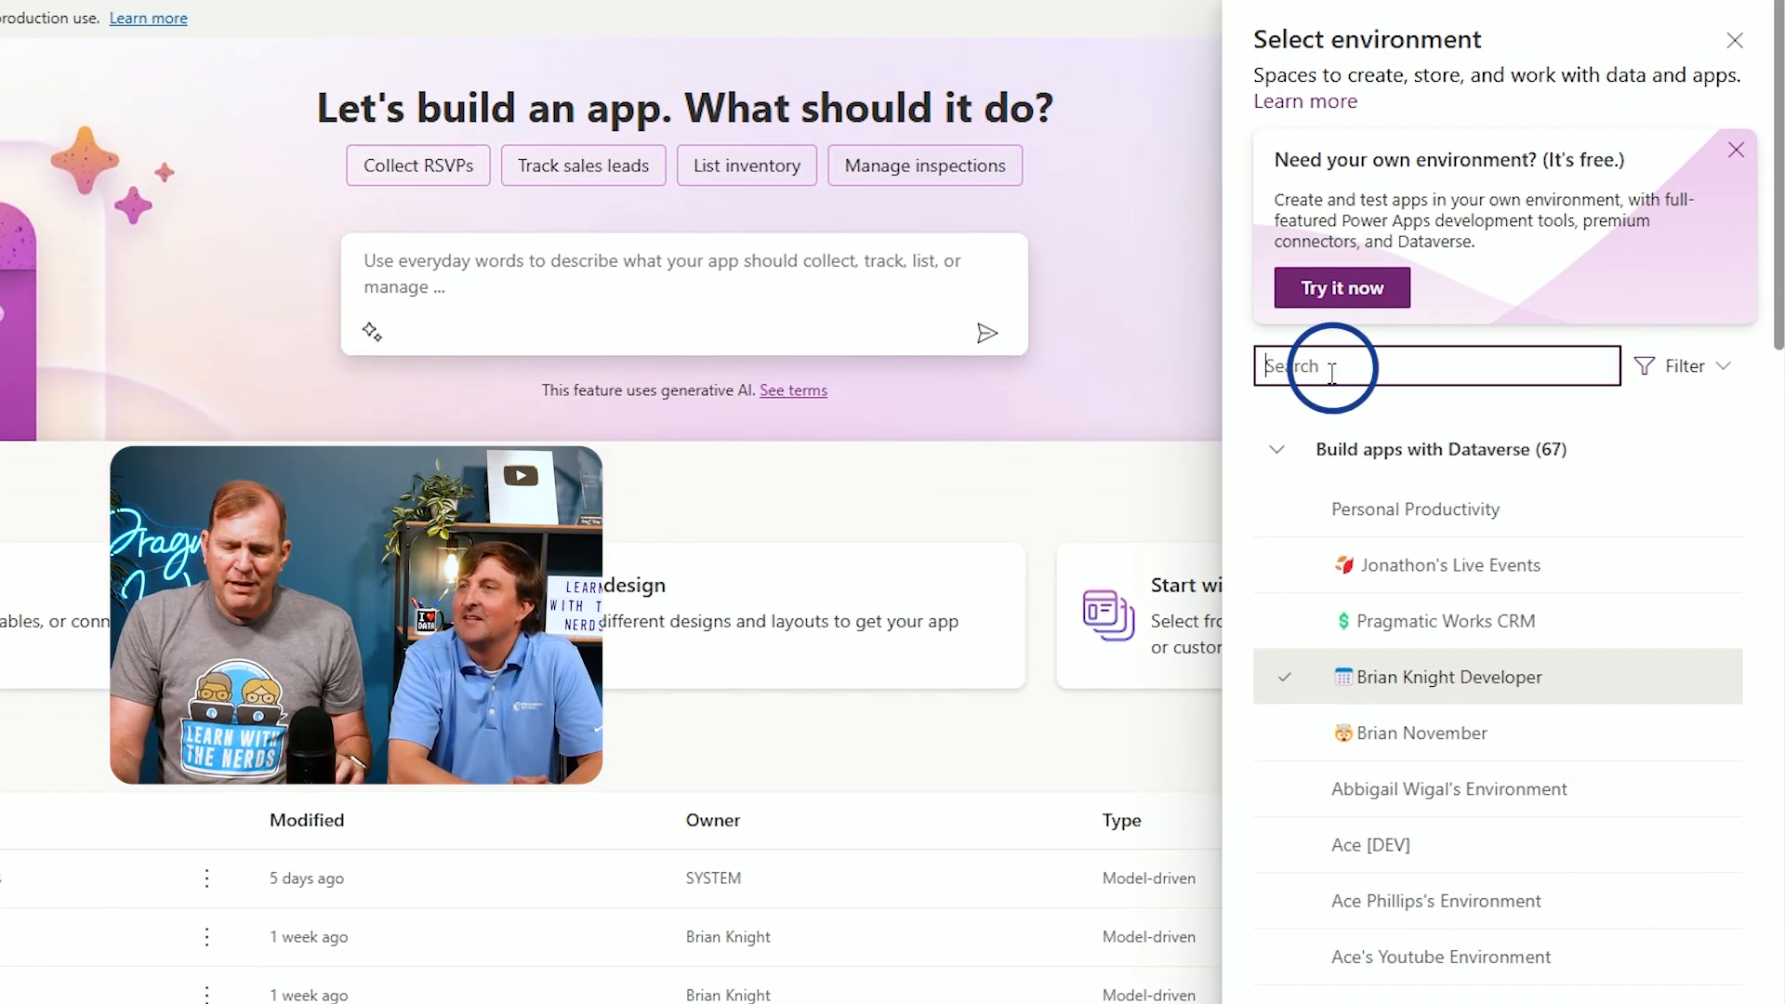
type("lwtn")
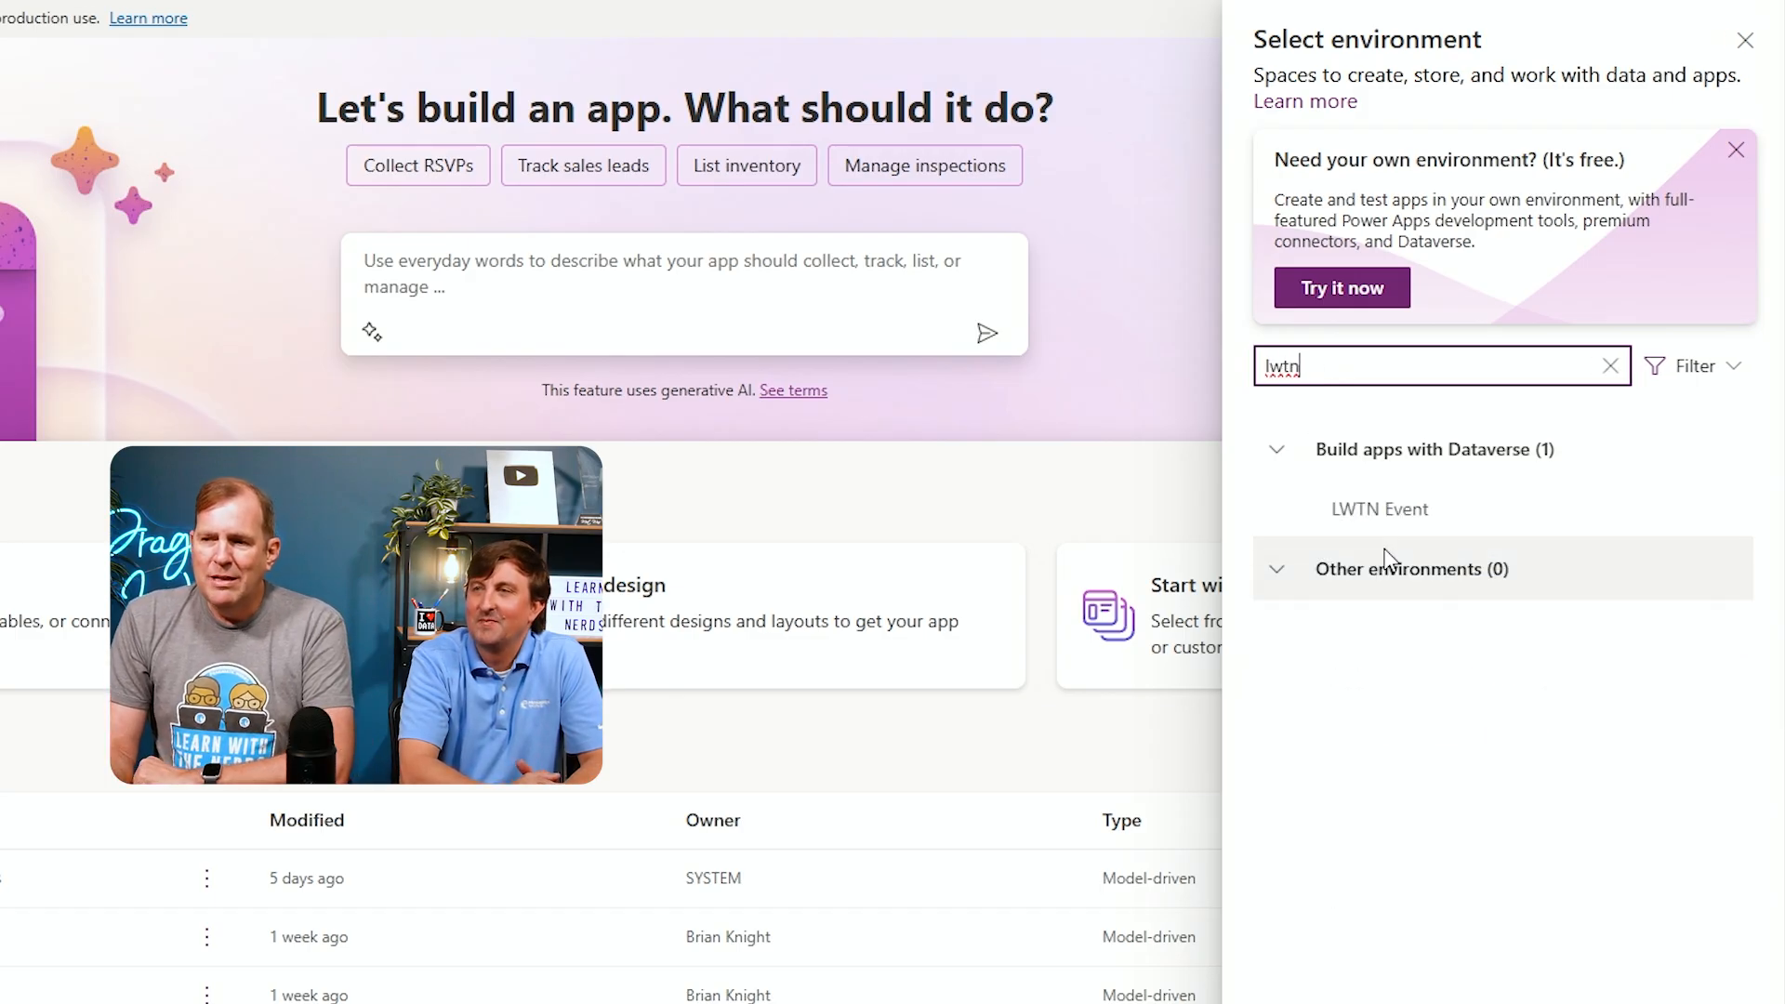
mouse_move(1403, 531)
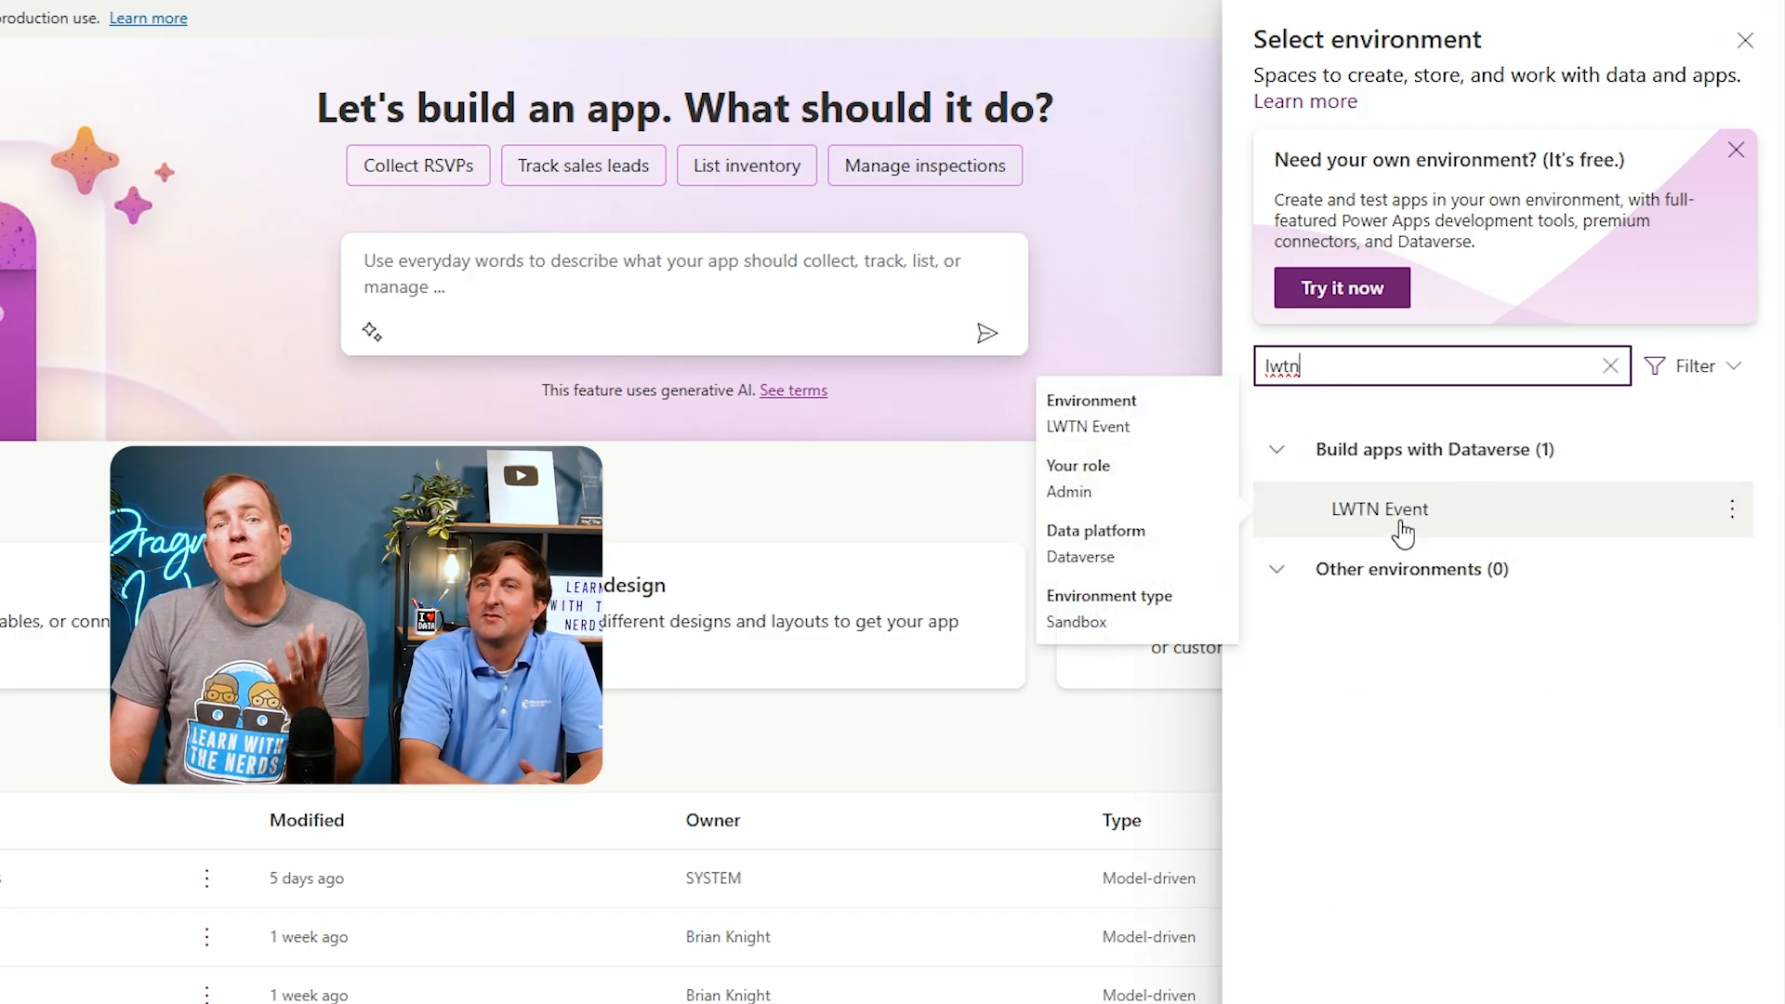
left_click(1401, 521)
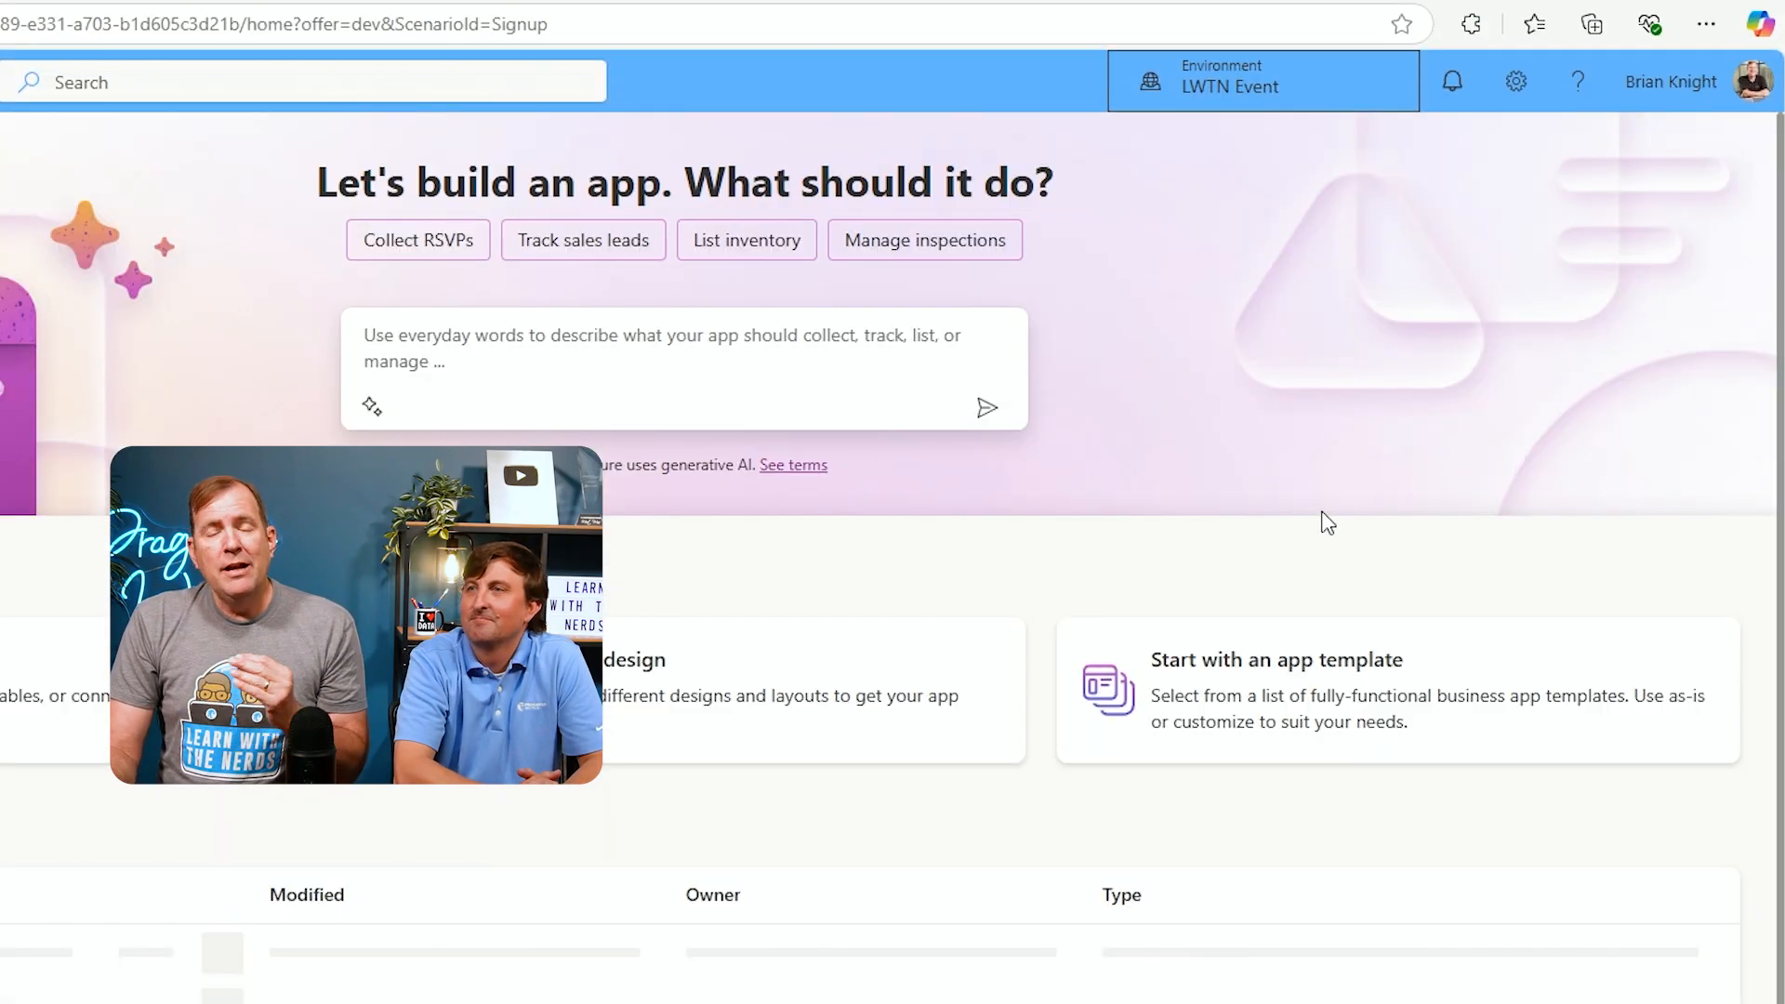
mouse_move(1199, 107)
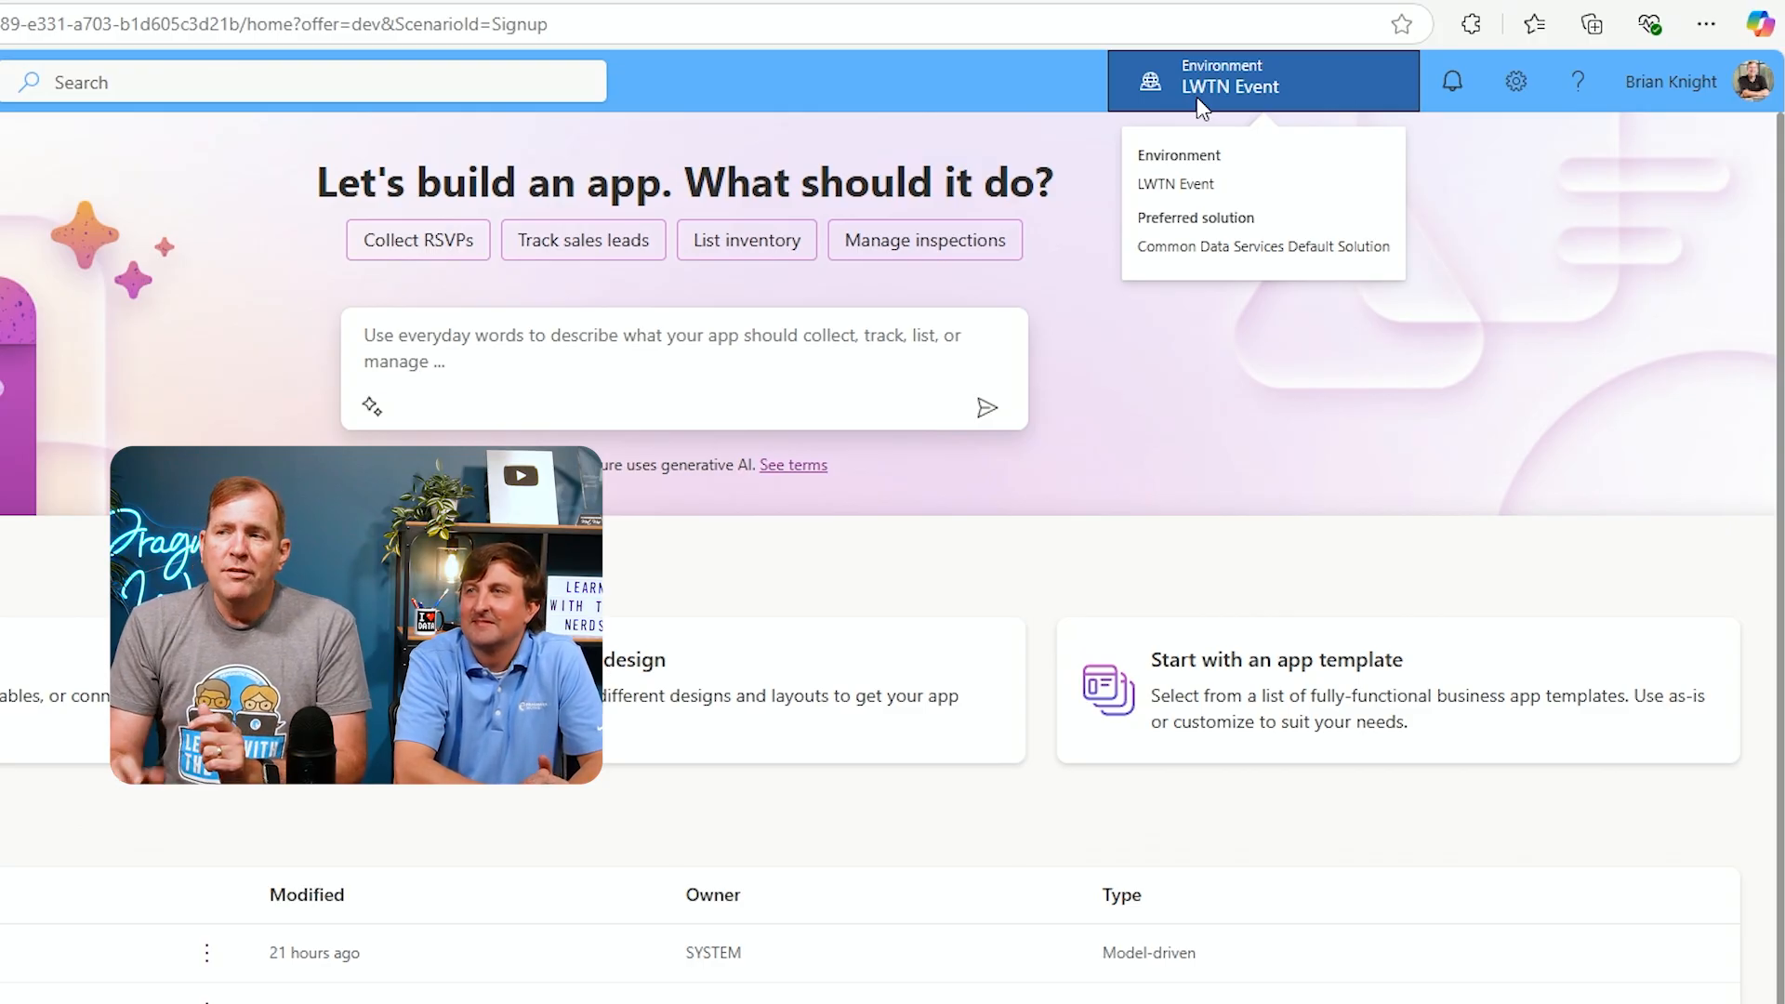
left_click(1196, 97)
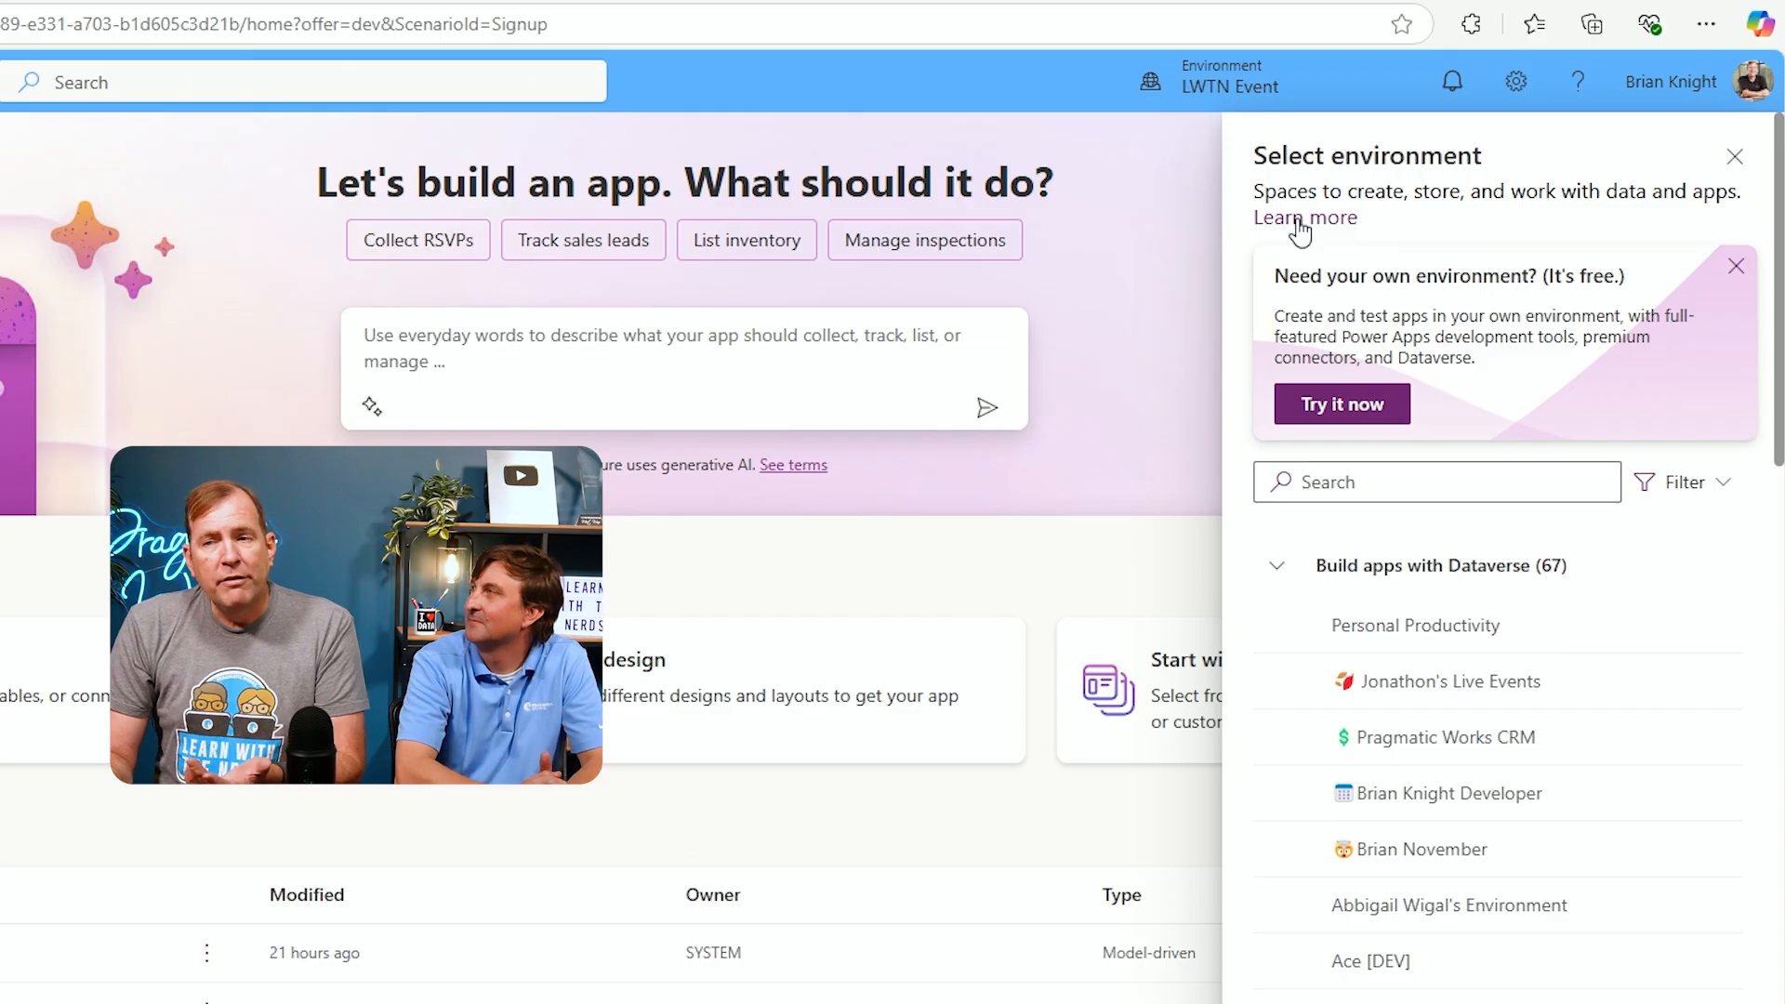
left_click(1734, 156)
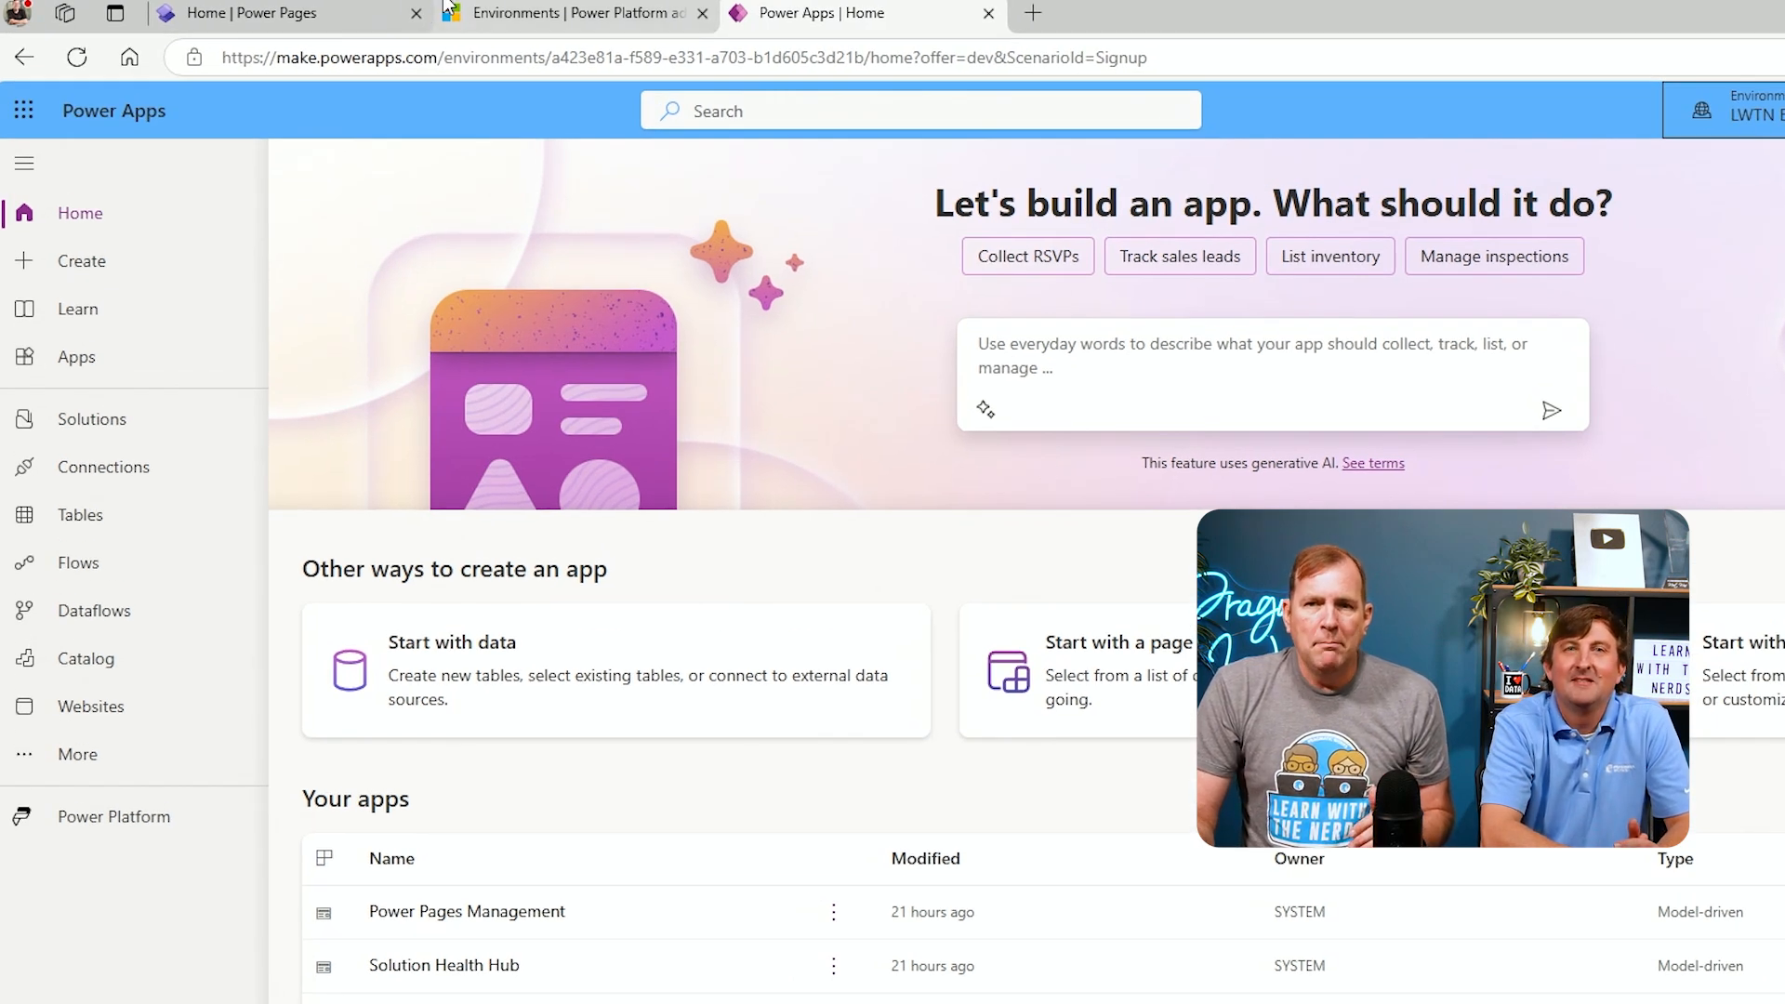
Switch to the Power Pages tab and examine its web address
left_click(243, 15)
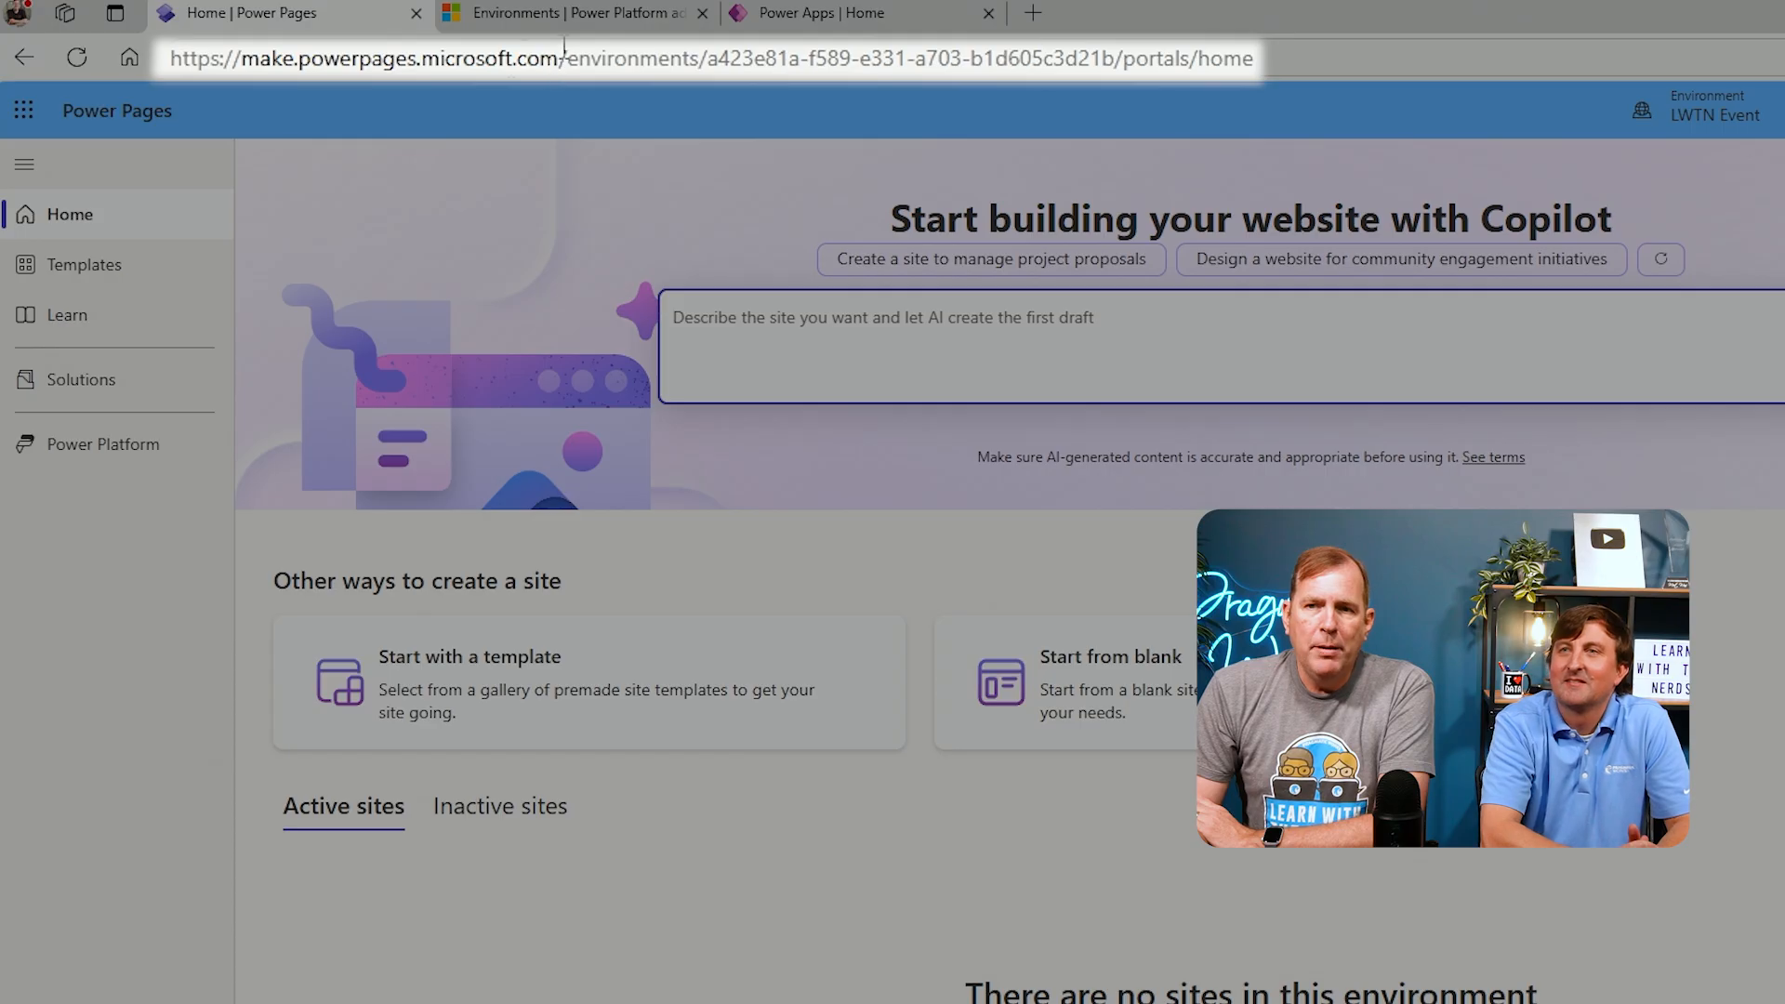
left_click_drag(560, 58, 170, 58)
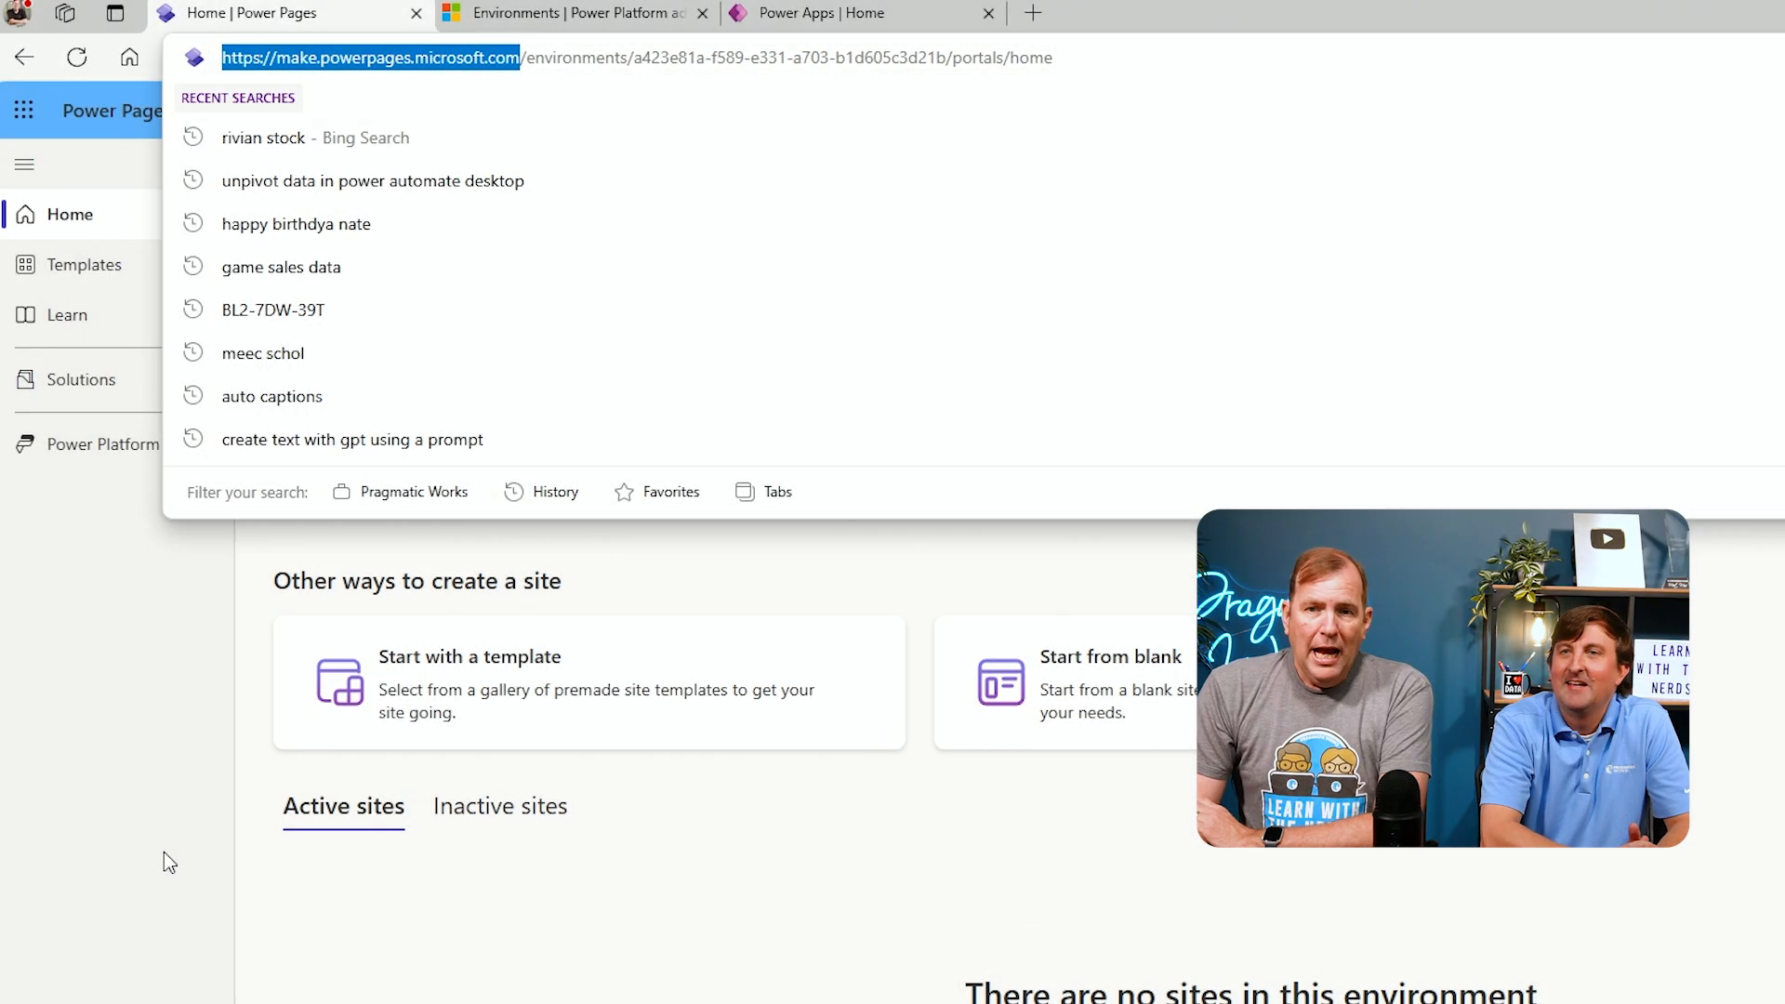
left_click(164, 852)
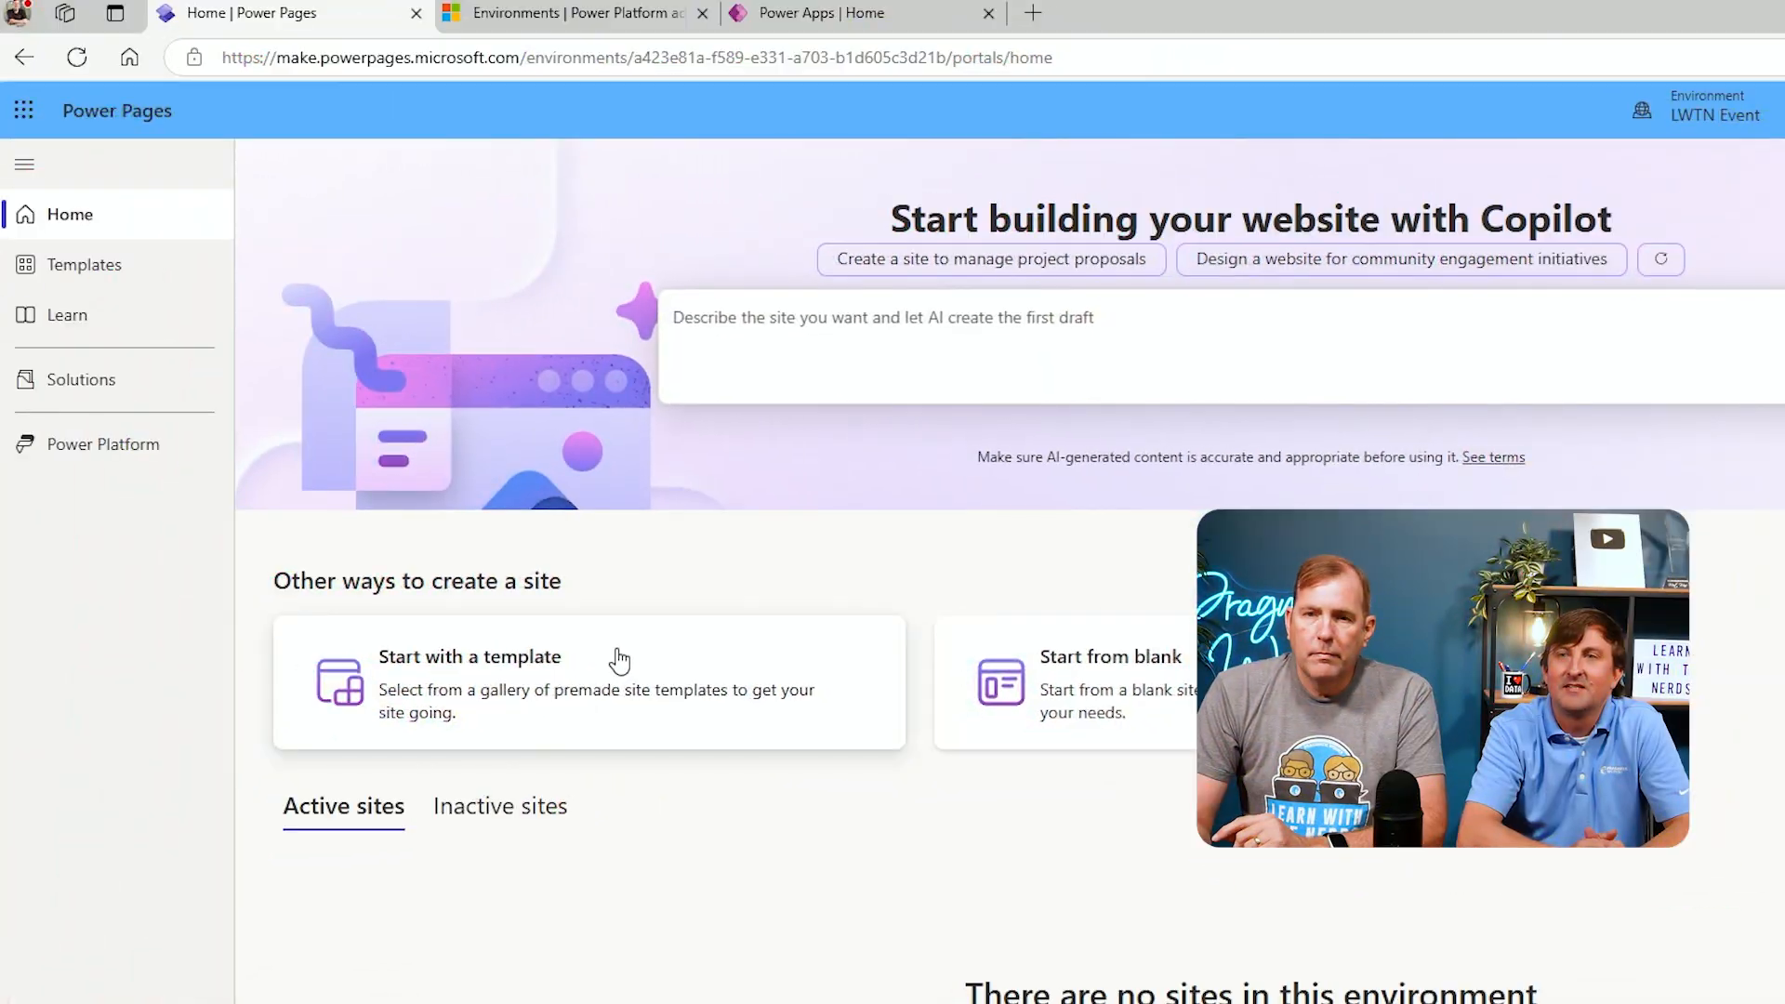
Browse the site templates and choose Starter layout 1
left_click(101, 379)
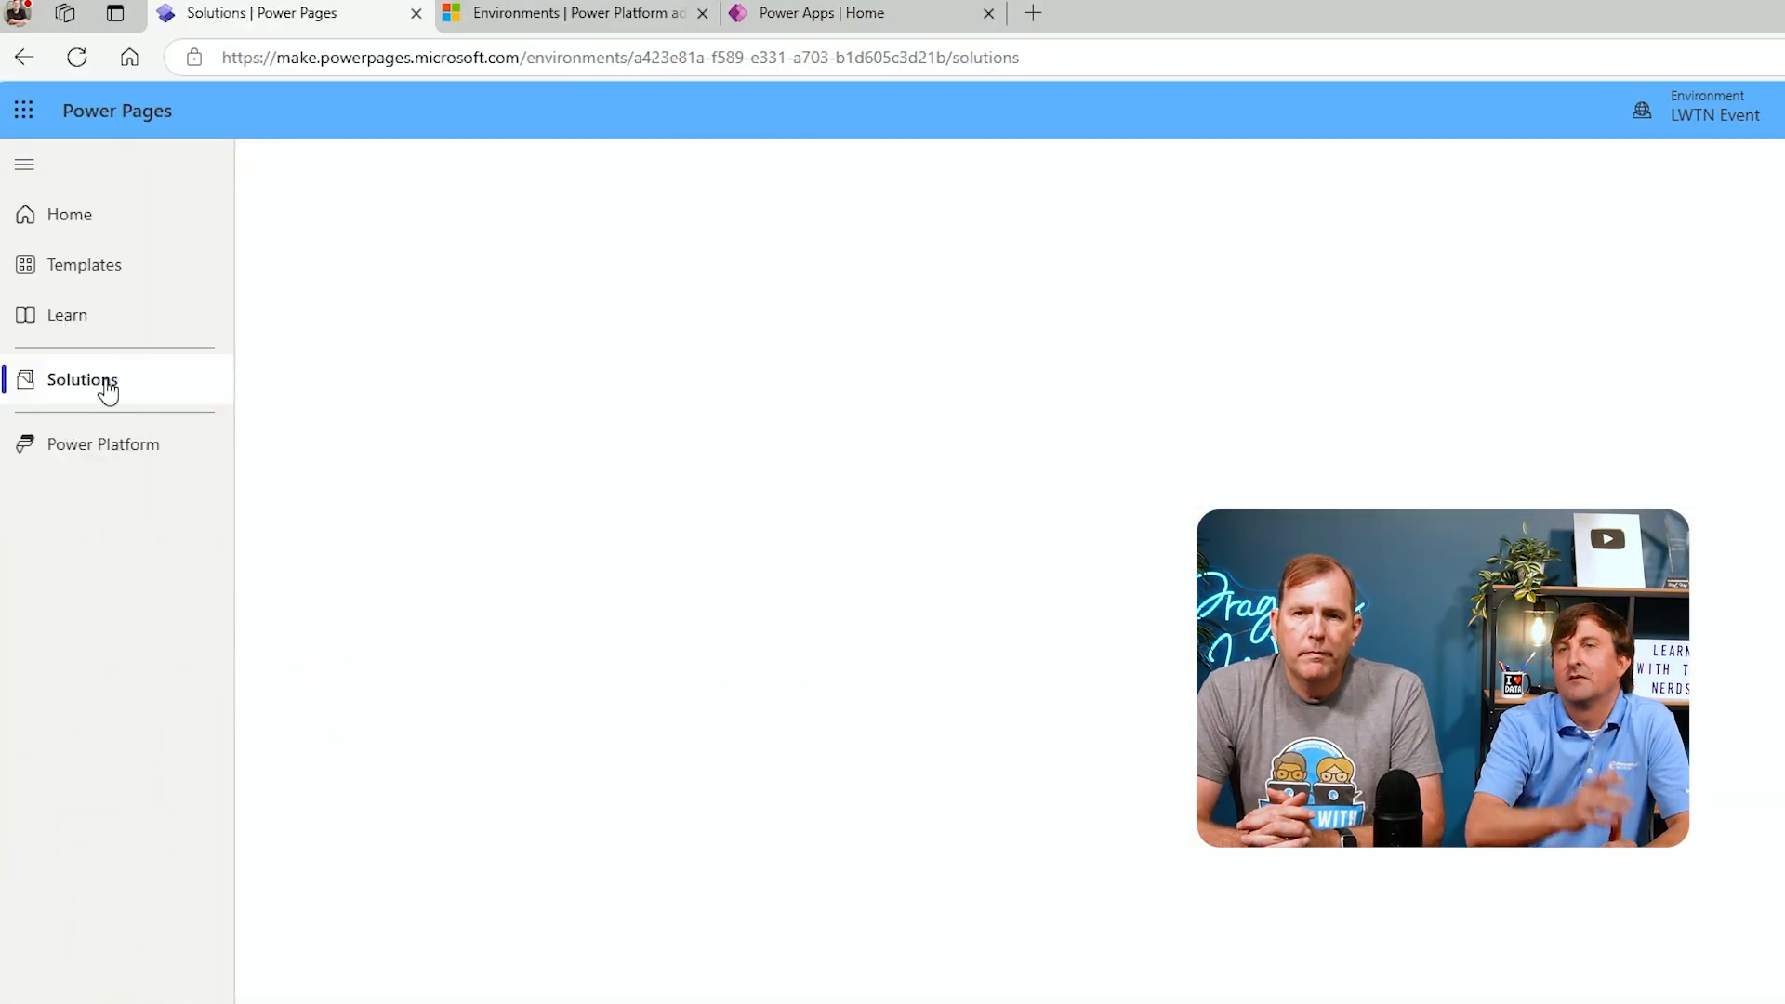
left_click(111, 267)
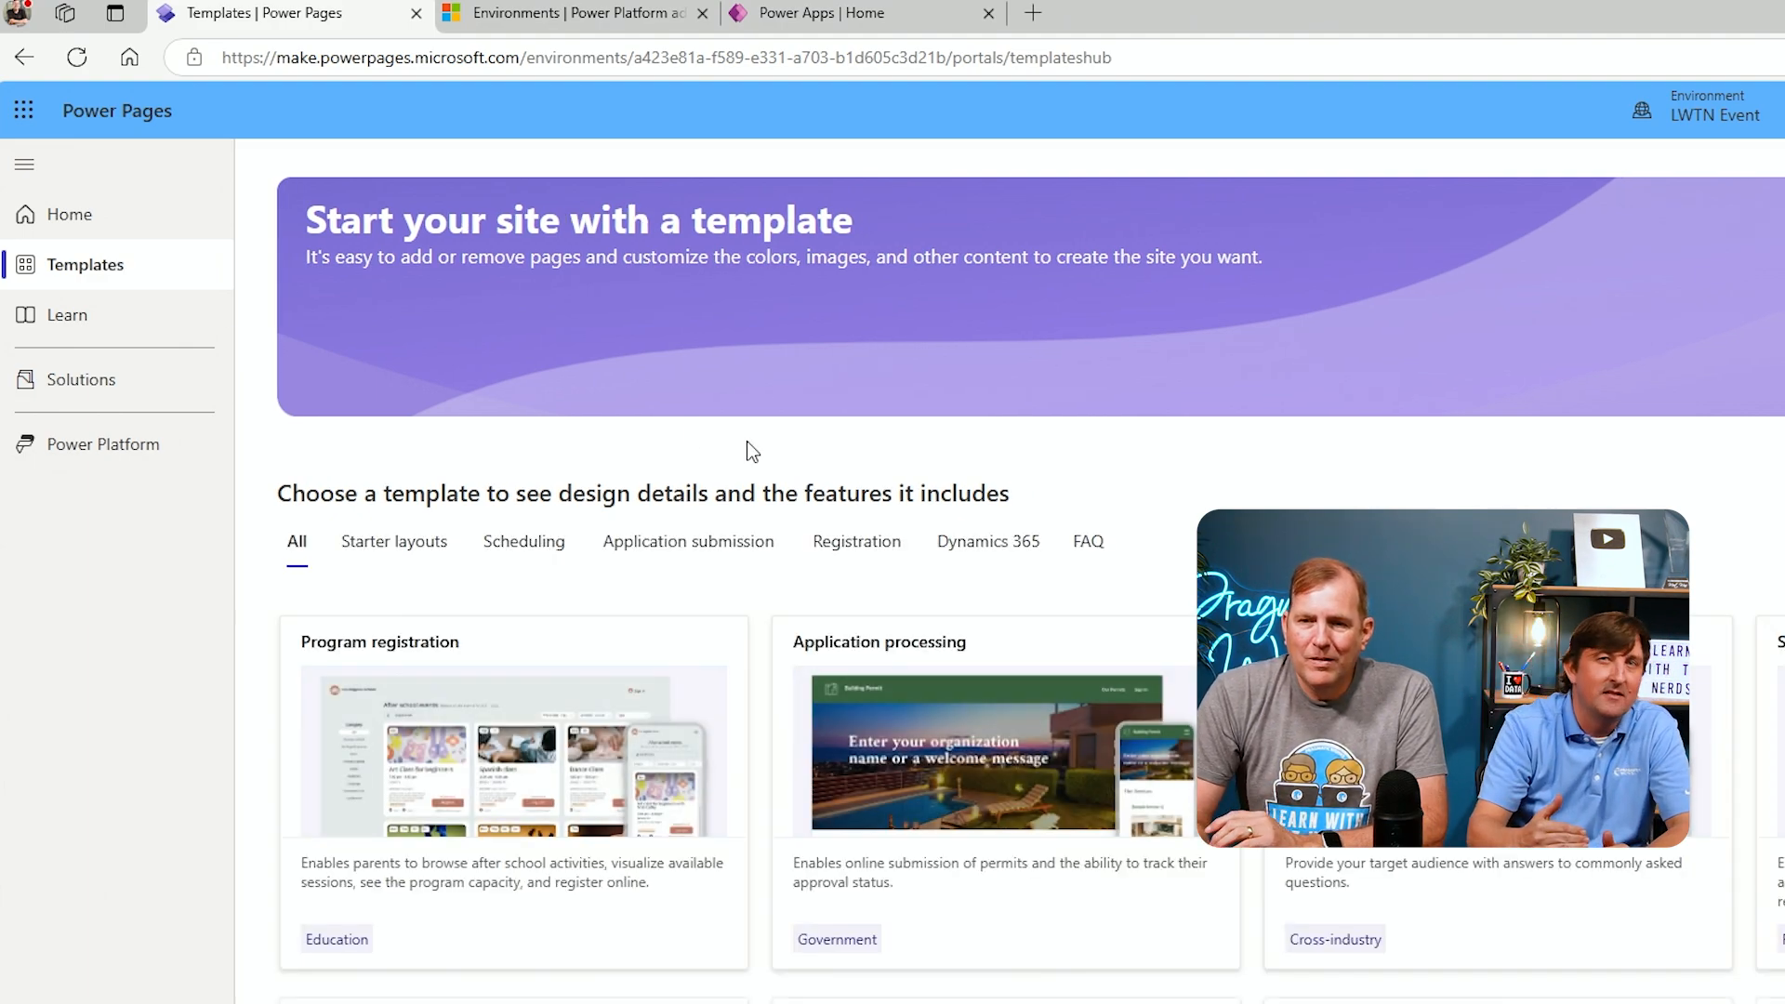
scroll(1057, 894, "down", 5)
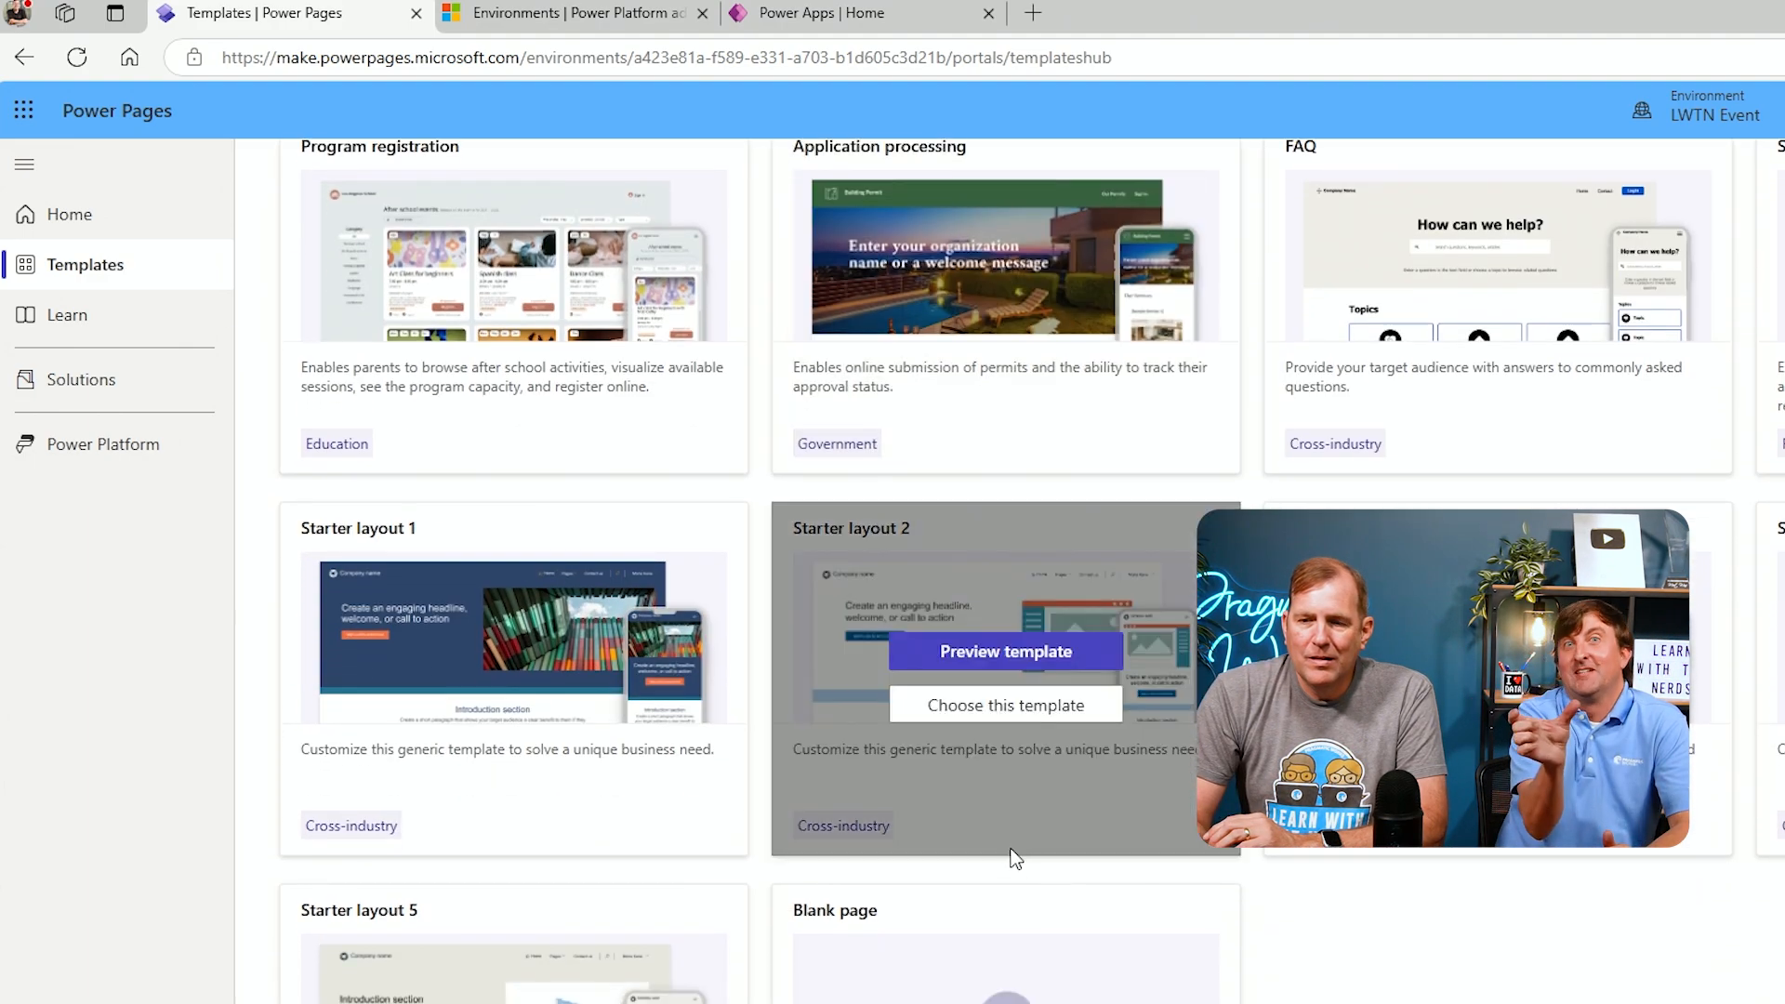
scroll(1012, 856, "up", 5)
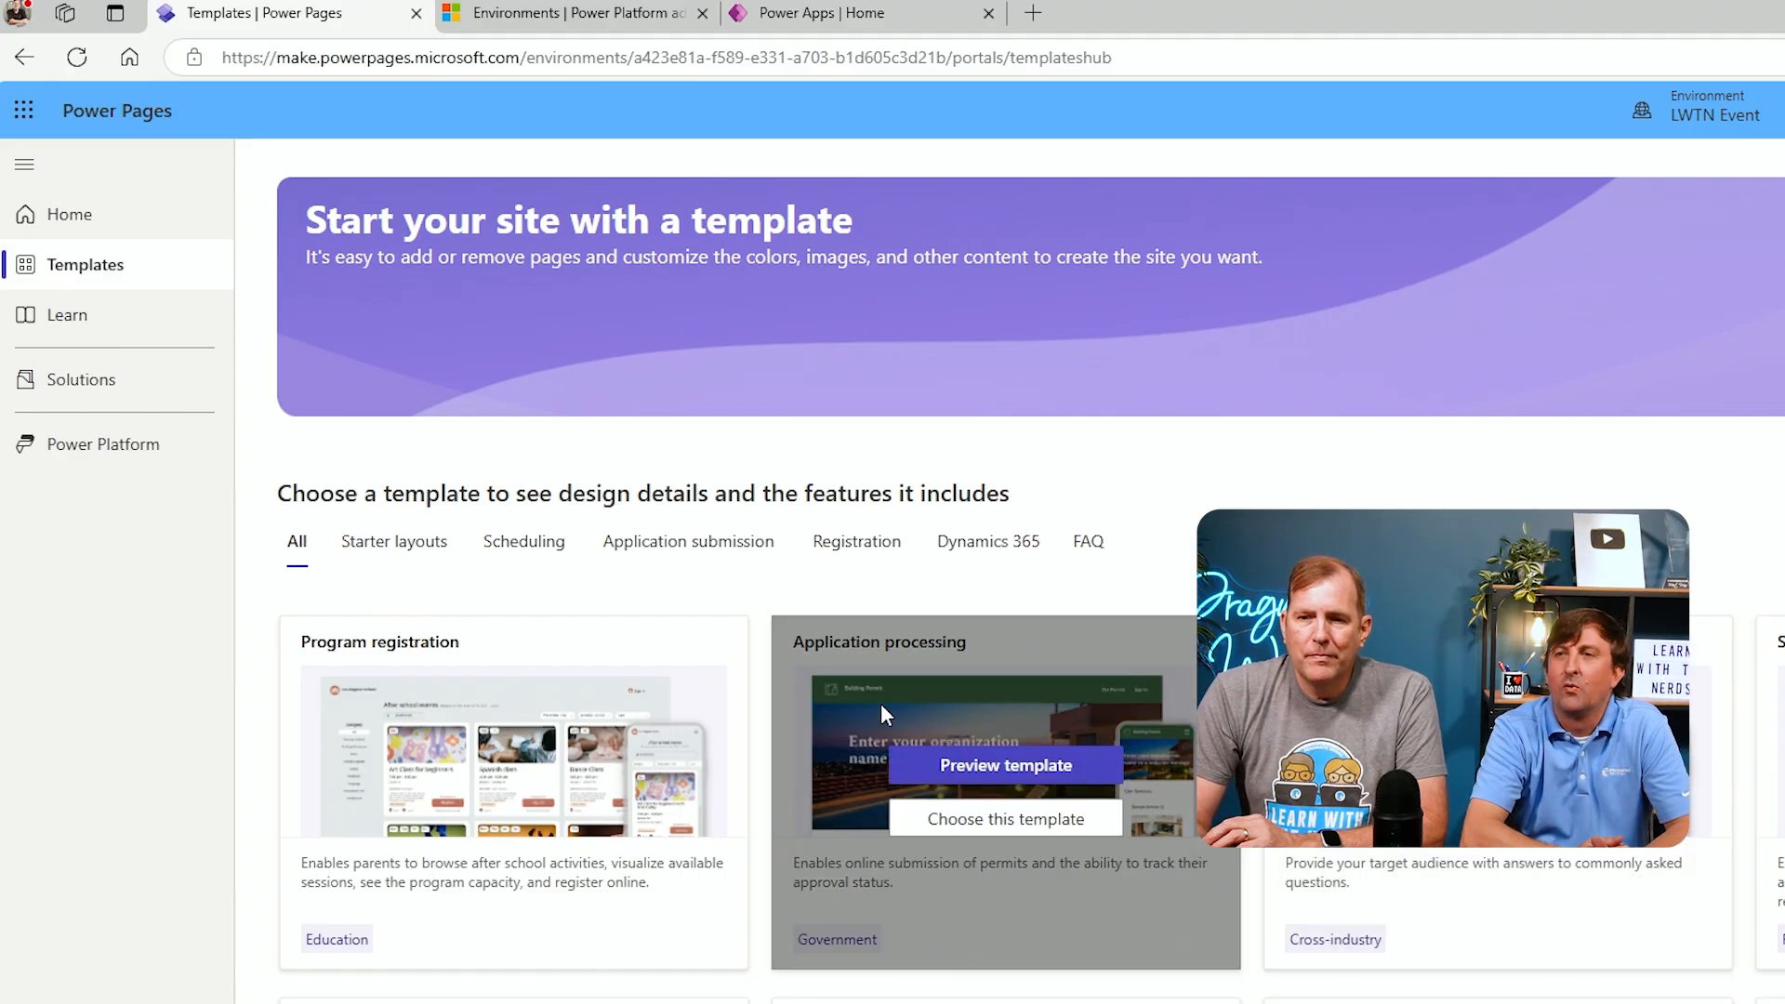
scroll(880, 714, "down", 1)
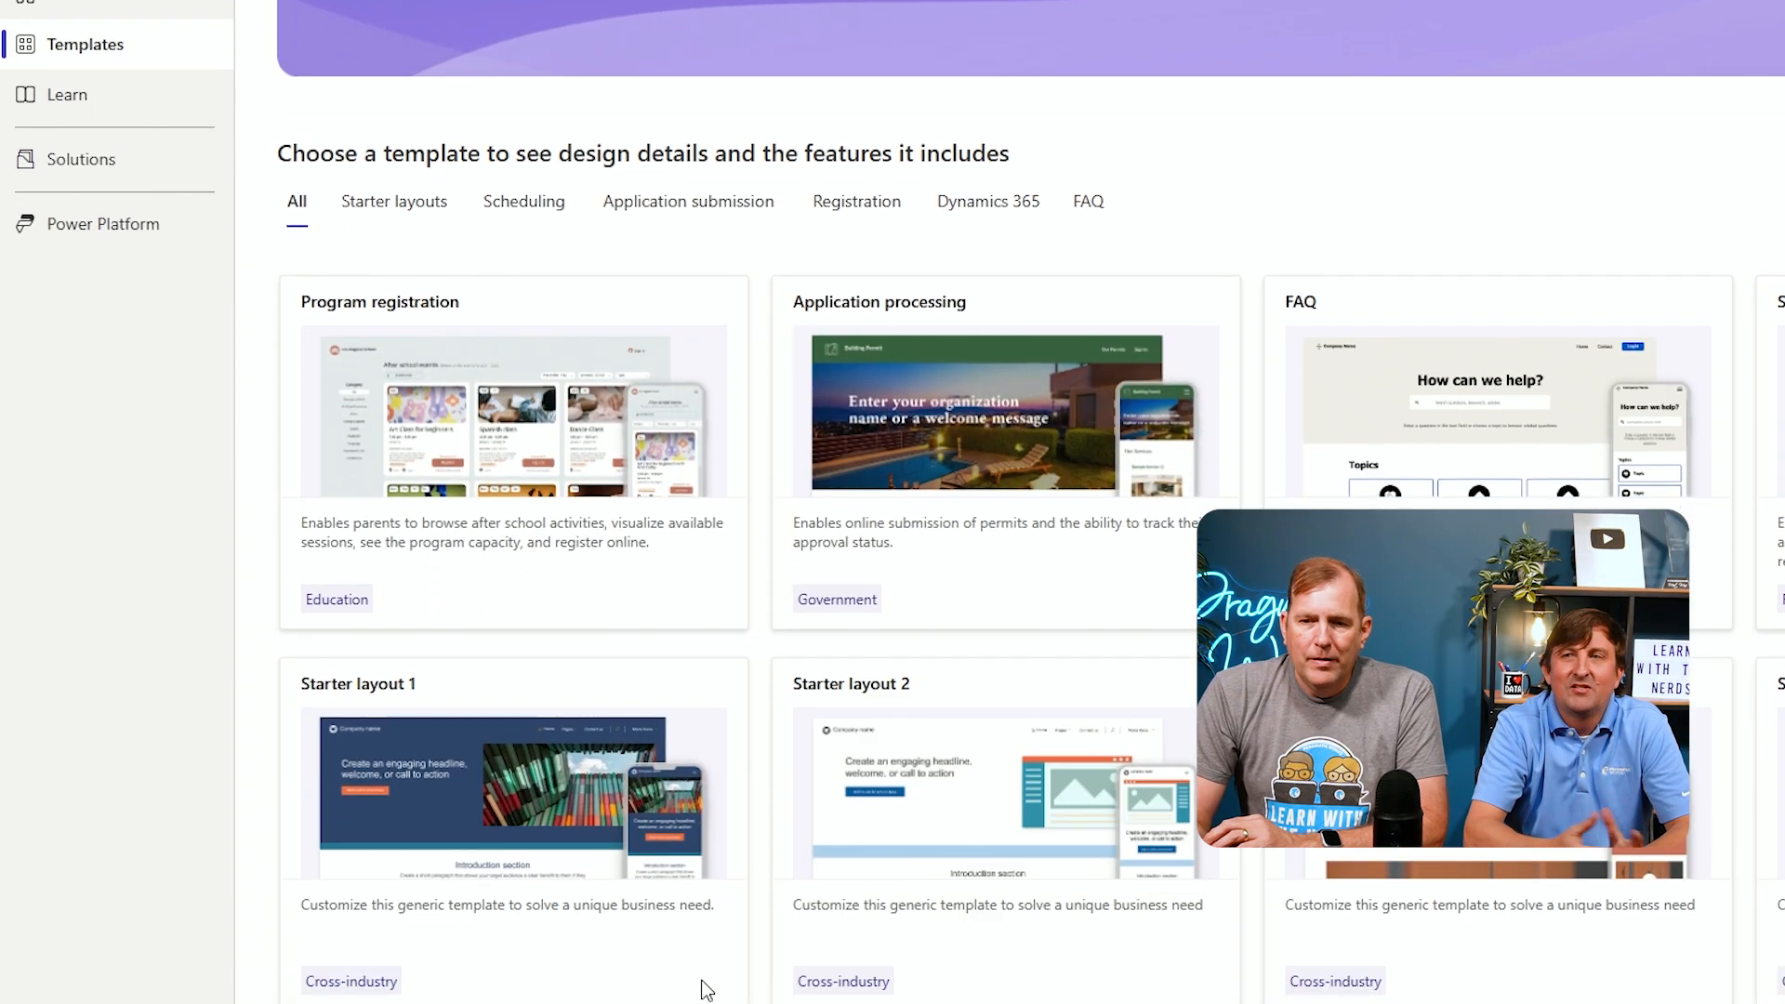
mouse_move(446, 945)
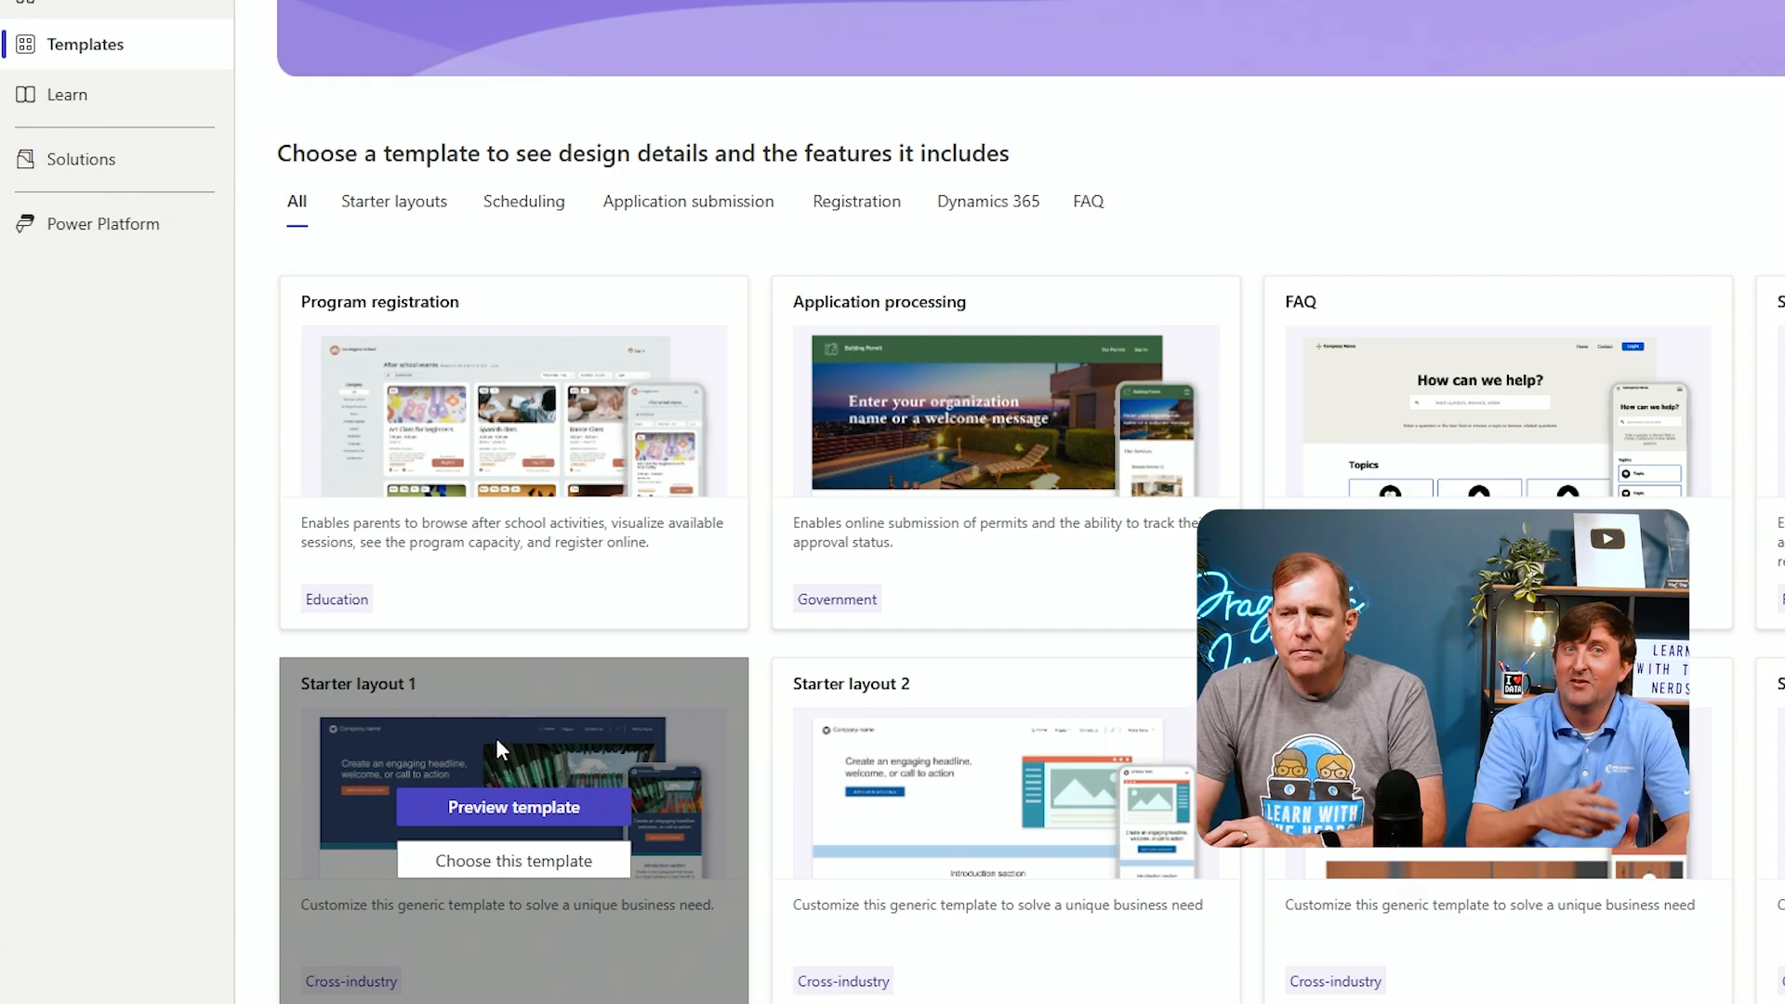
scroll(499, 749, "down", 2)
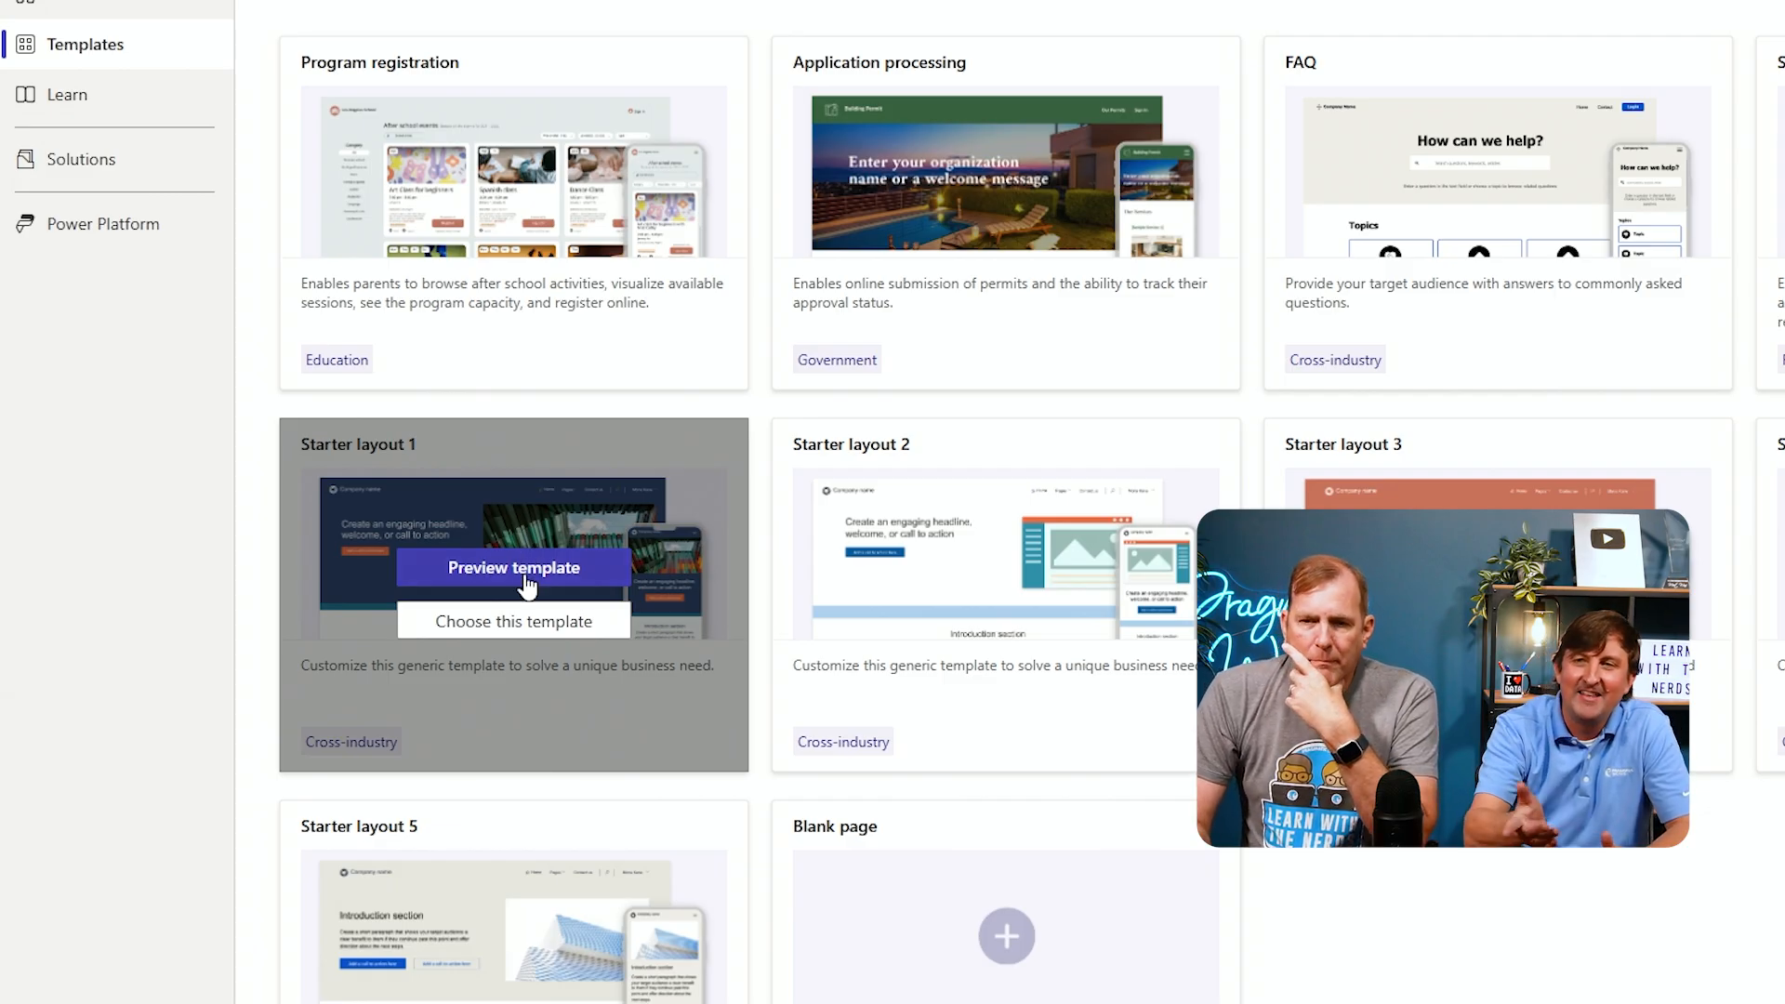
left_click(528, 630)
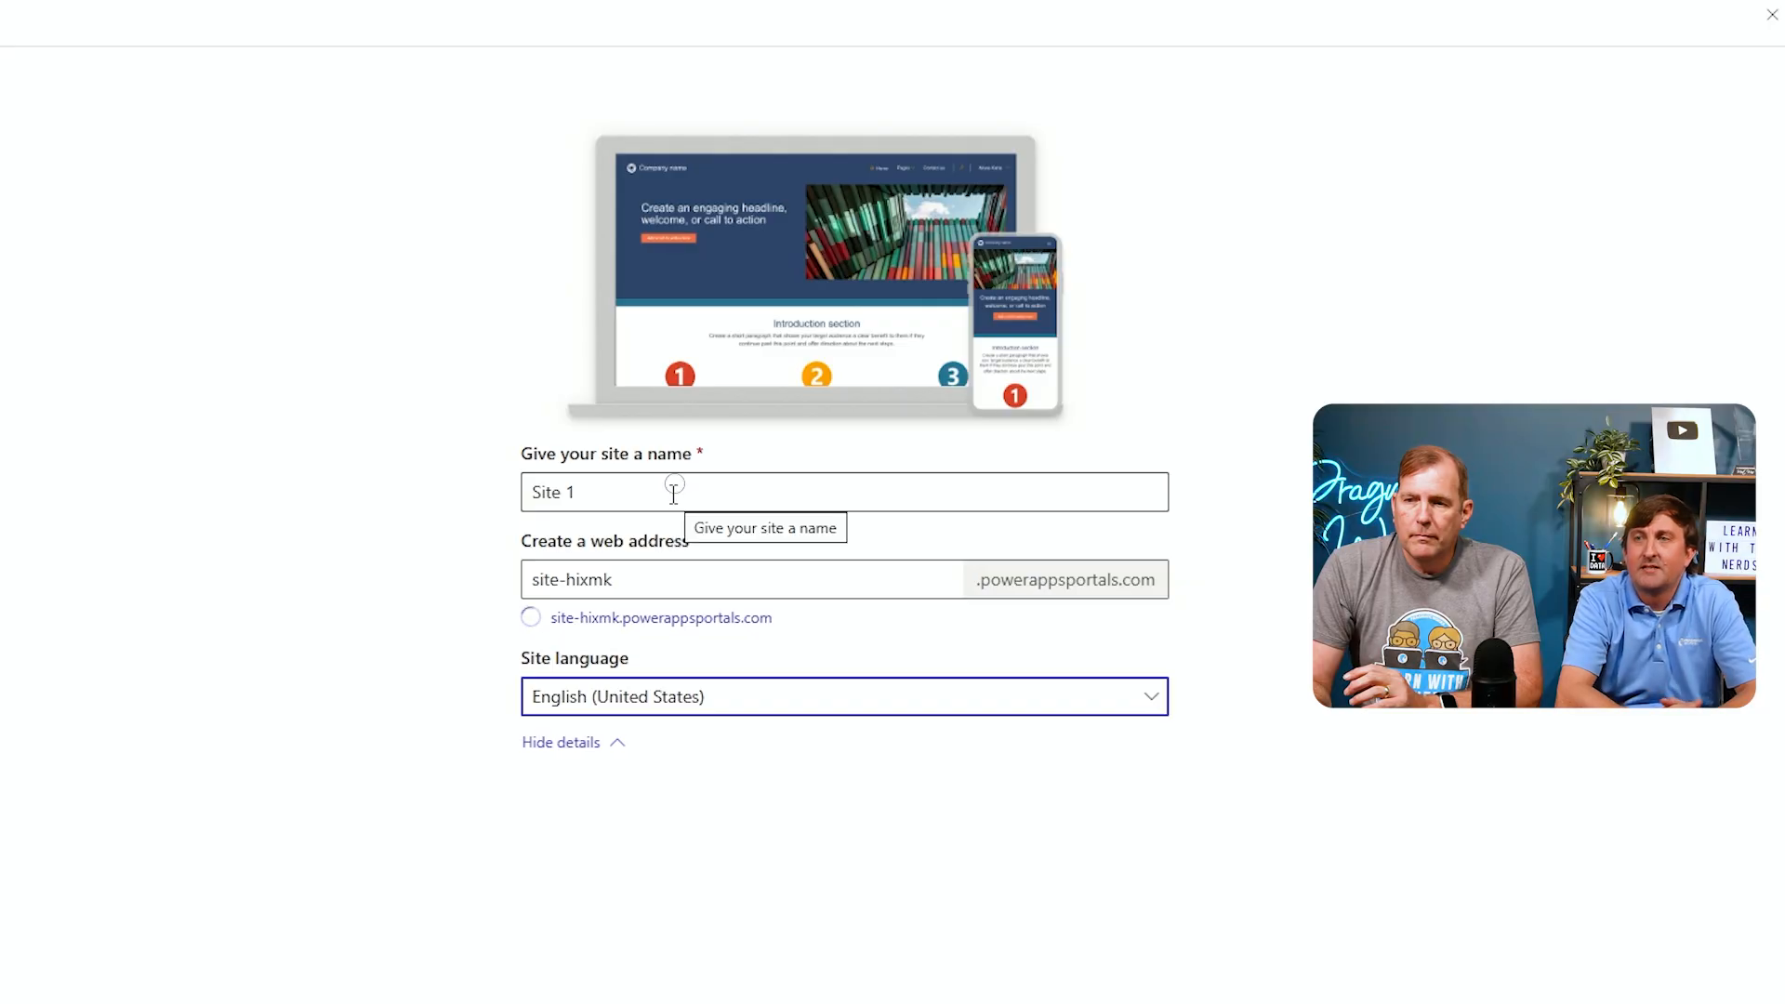
Name the site LWTN Proposal System
triple_click(676, 495)
type("LWTN Prop")
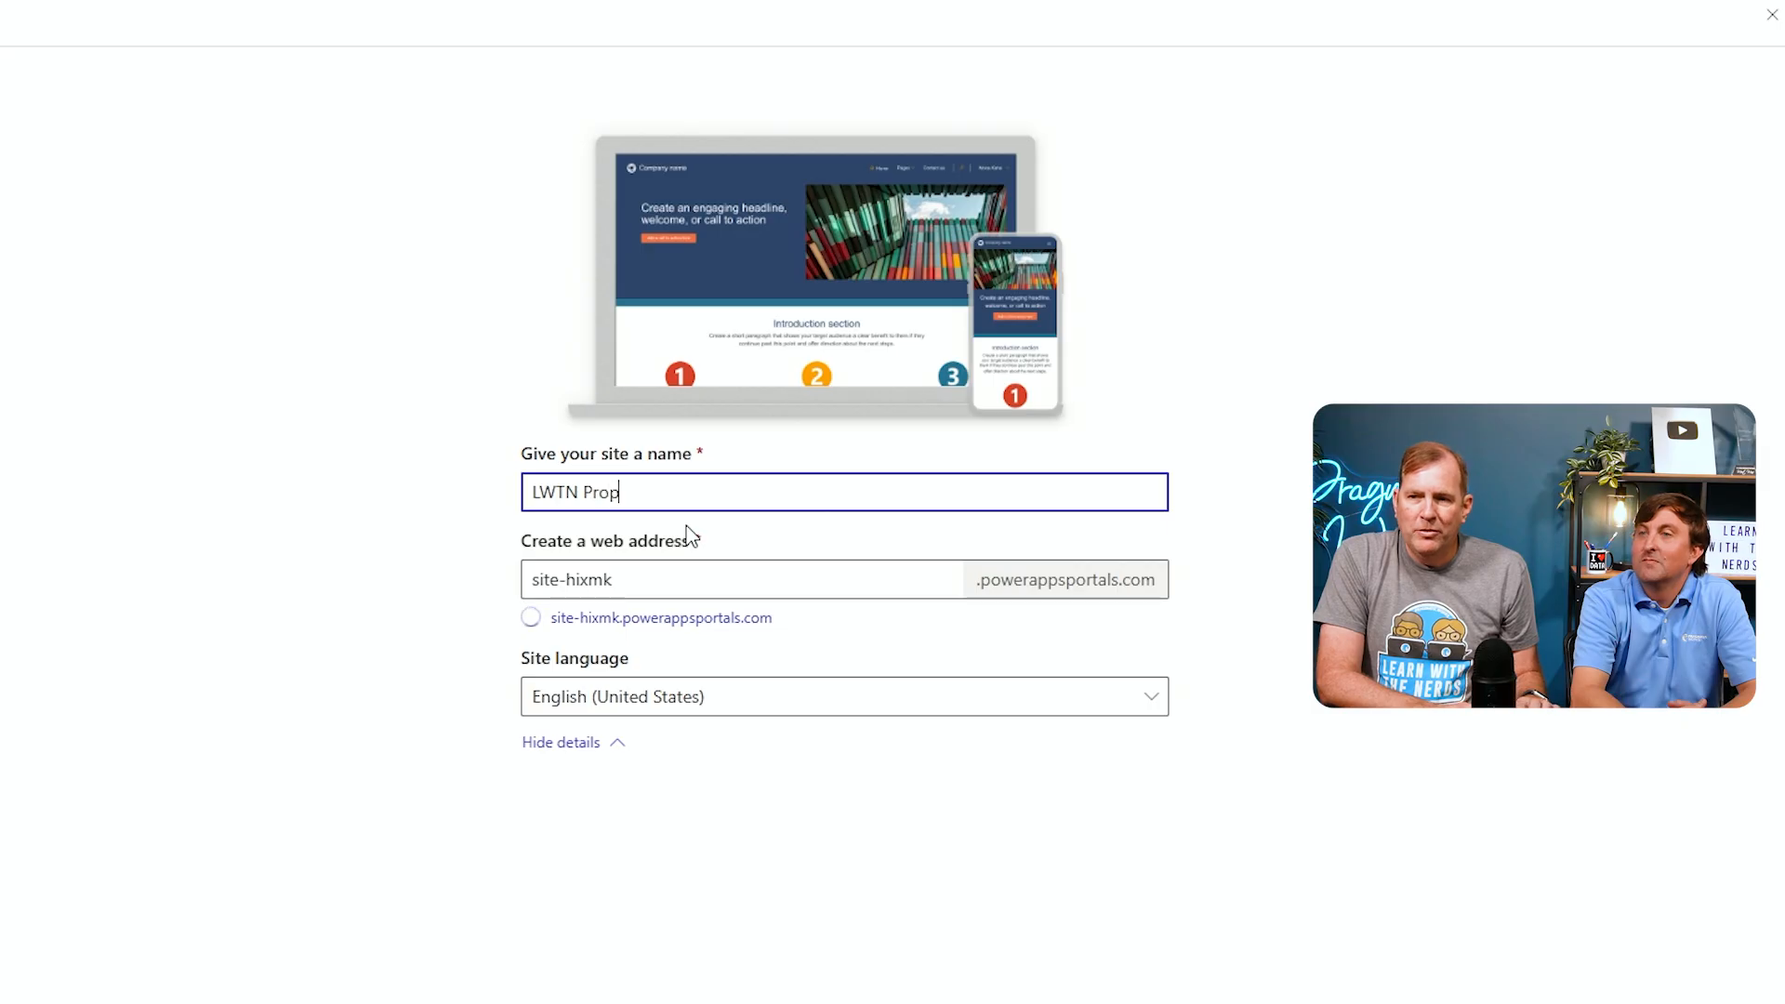
type("osal System")
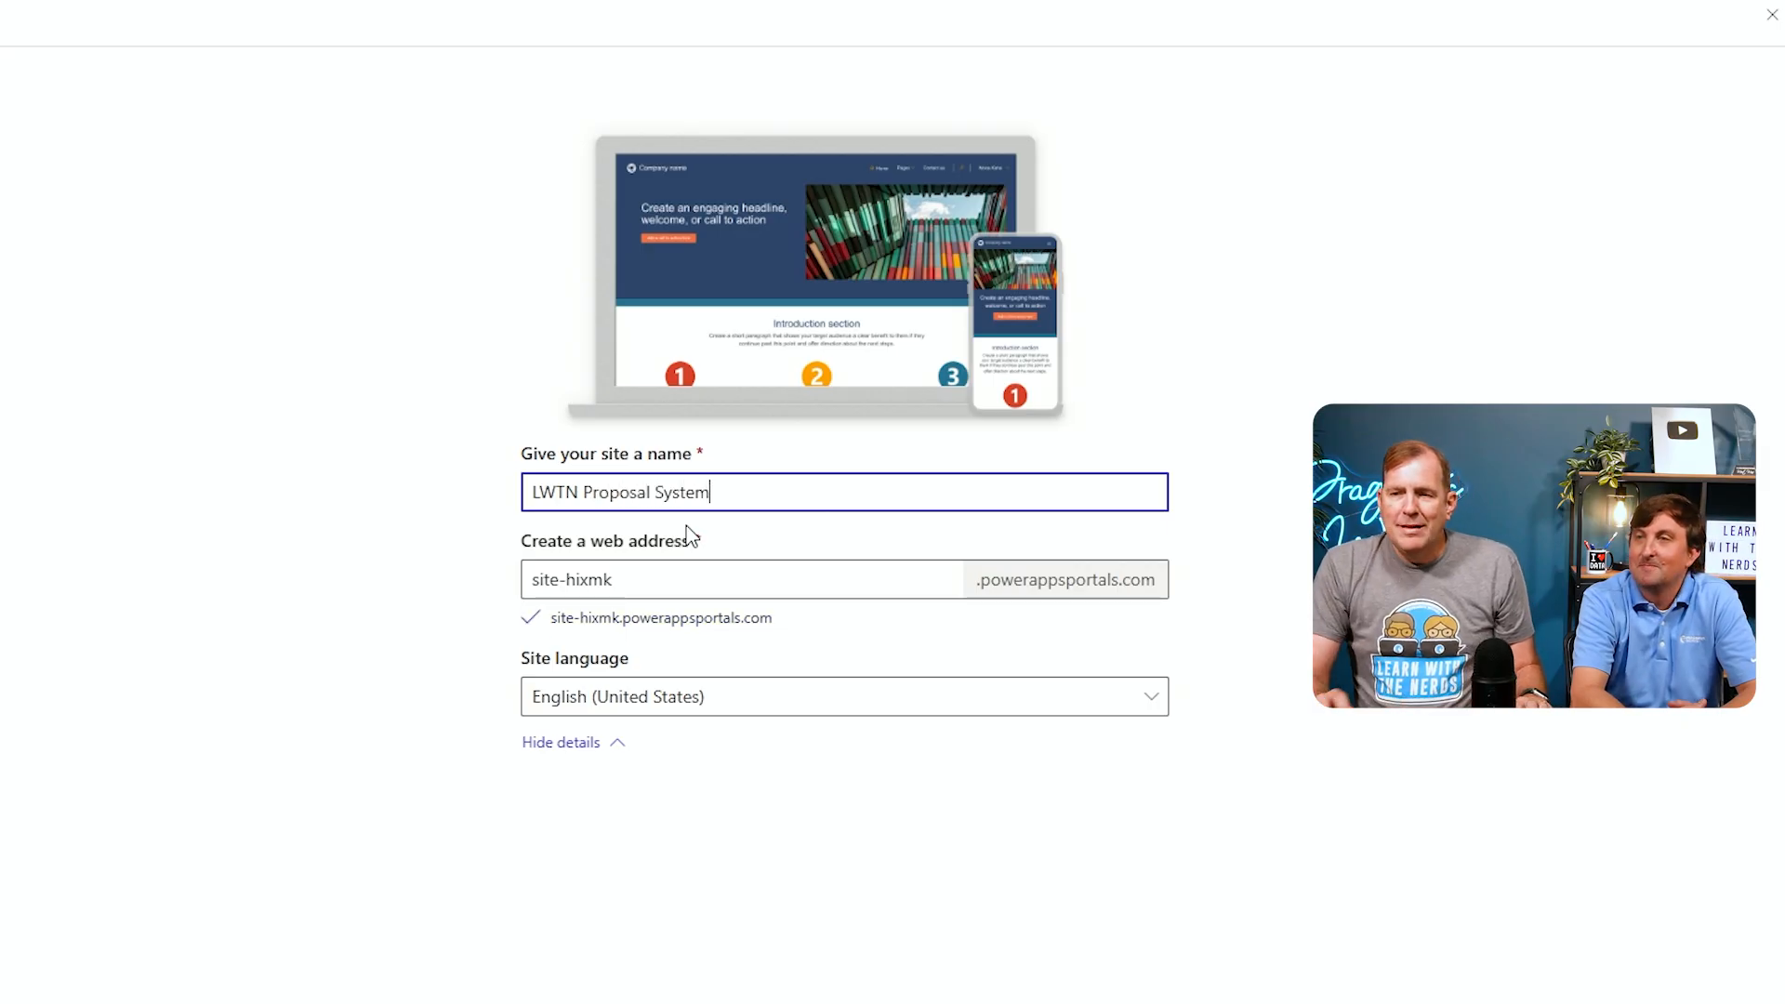
left_click_drag(674, 584, 475, 592)
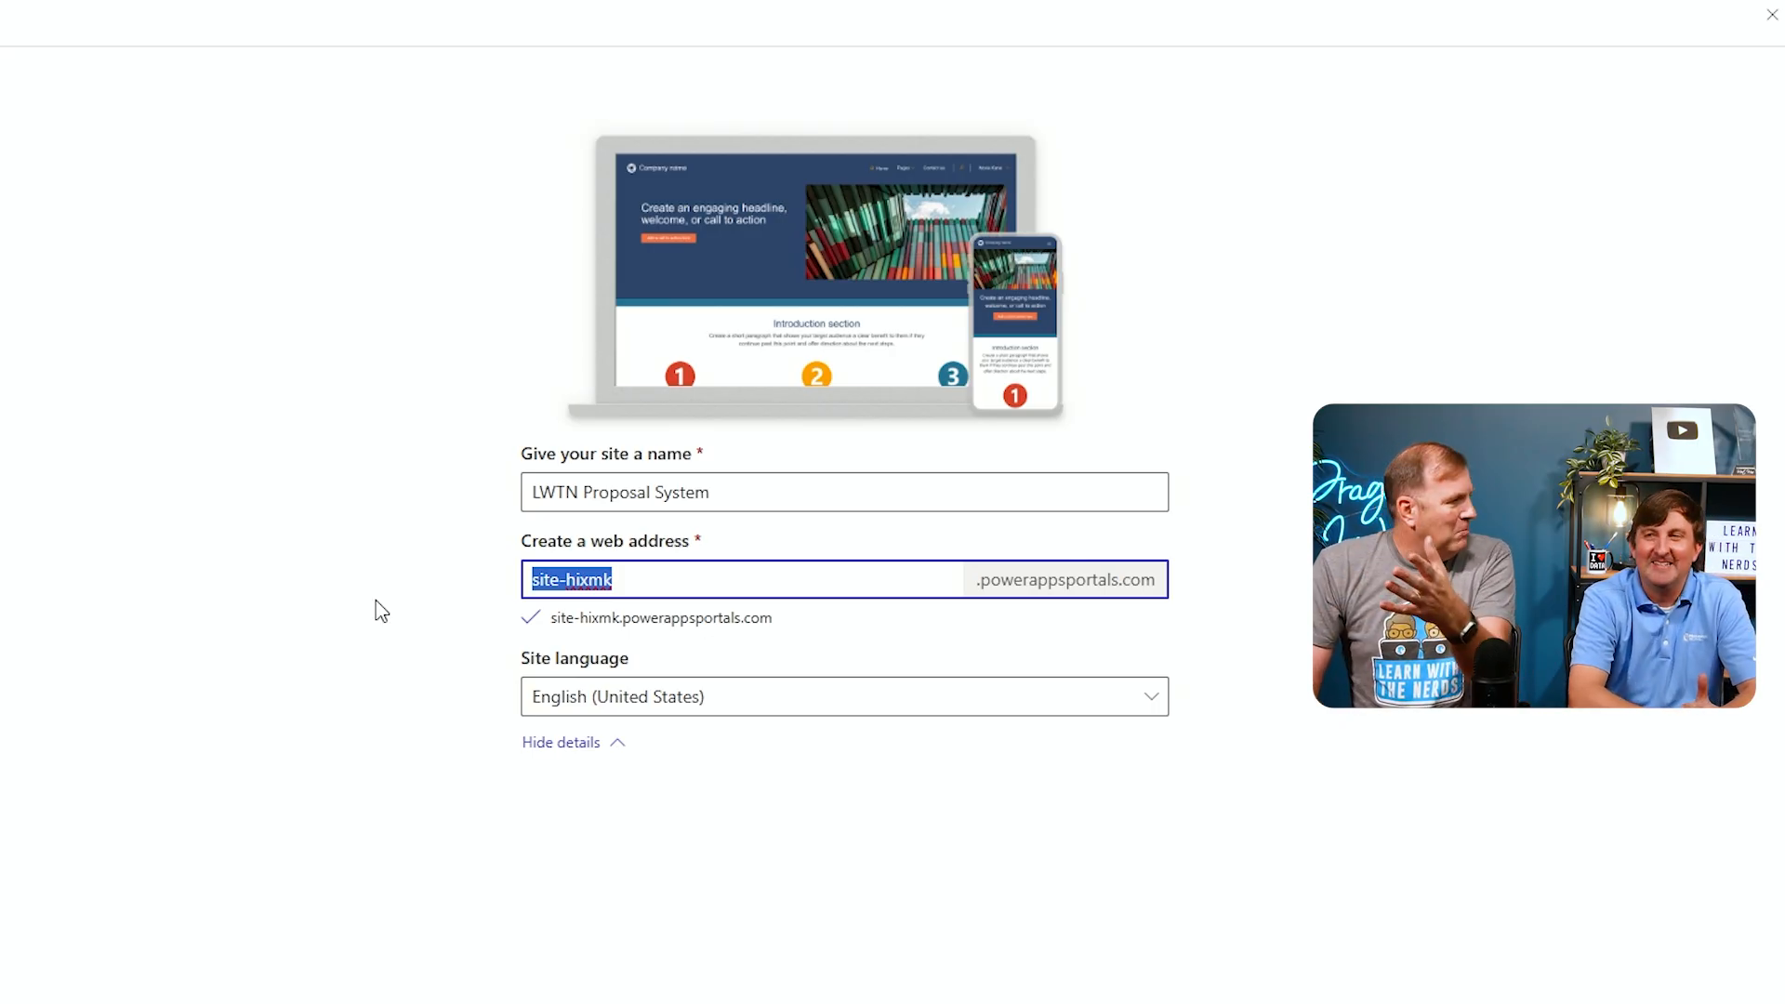
left_click(406, 635)
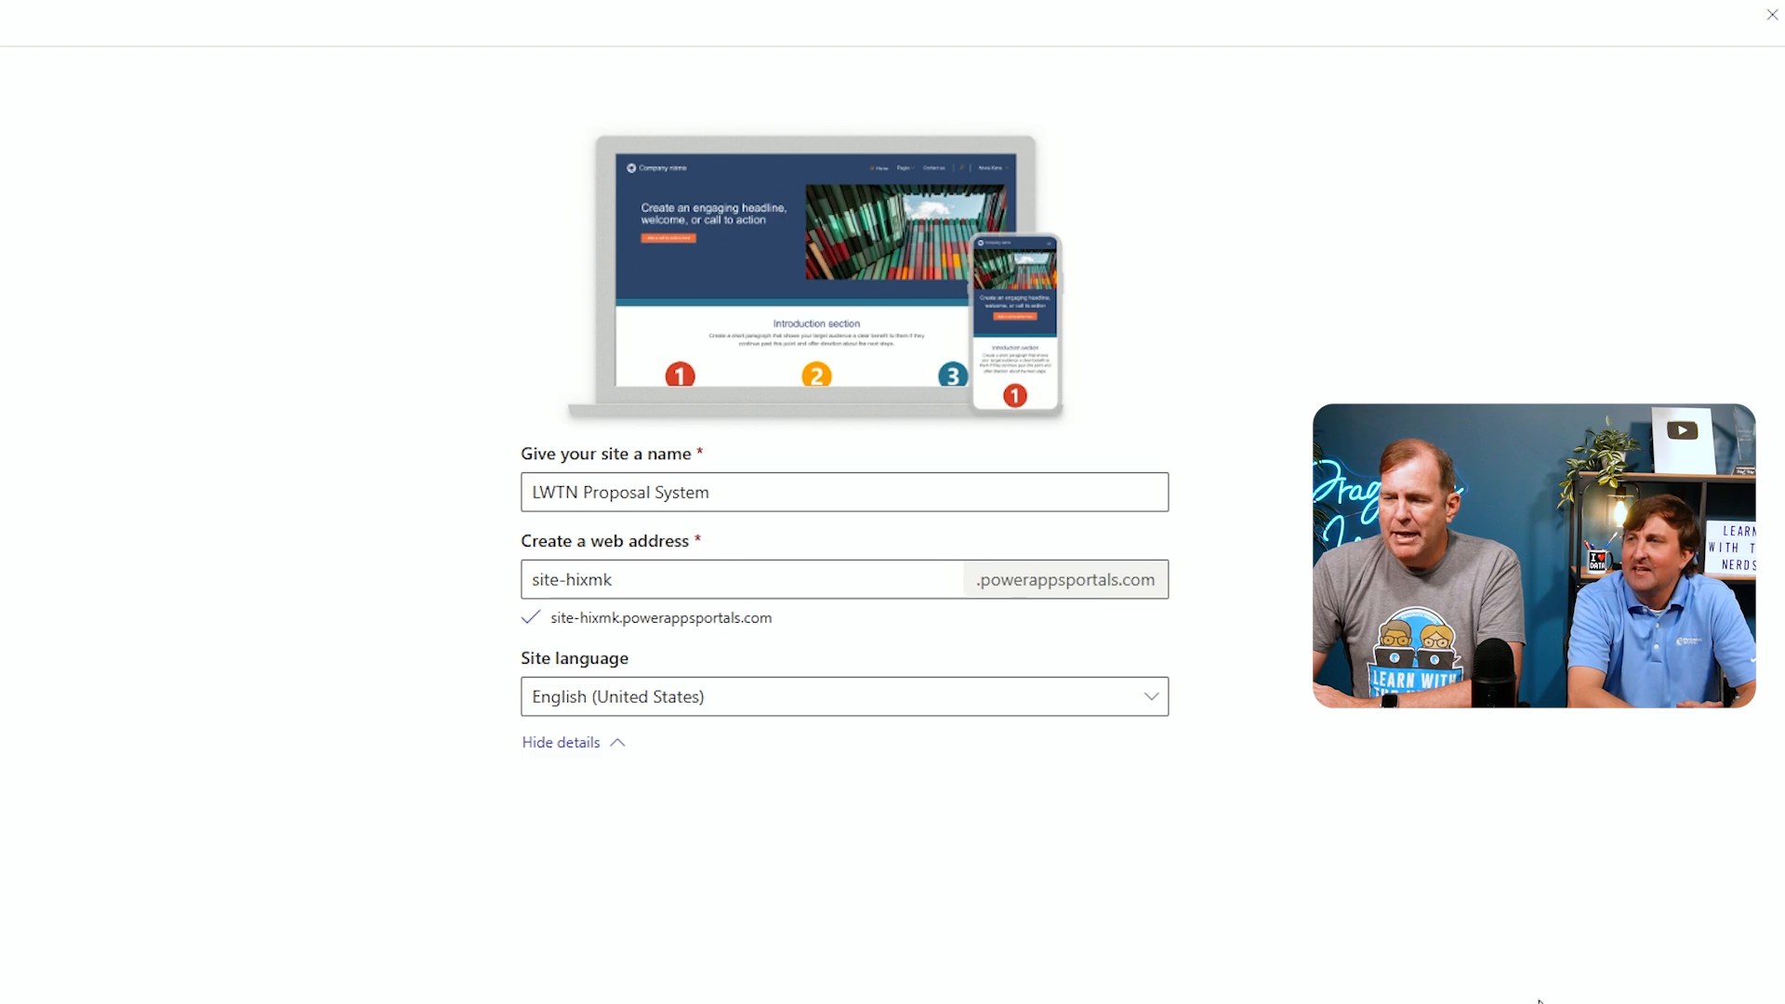
triple_click(801, 500)
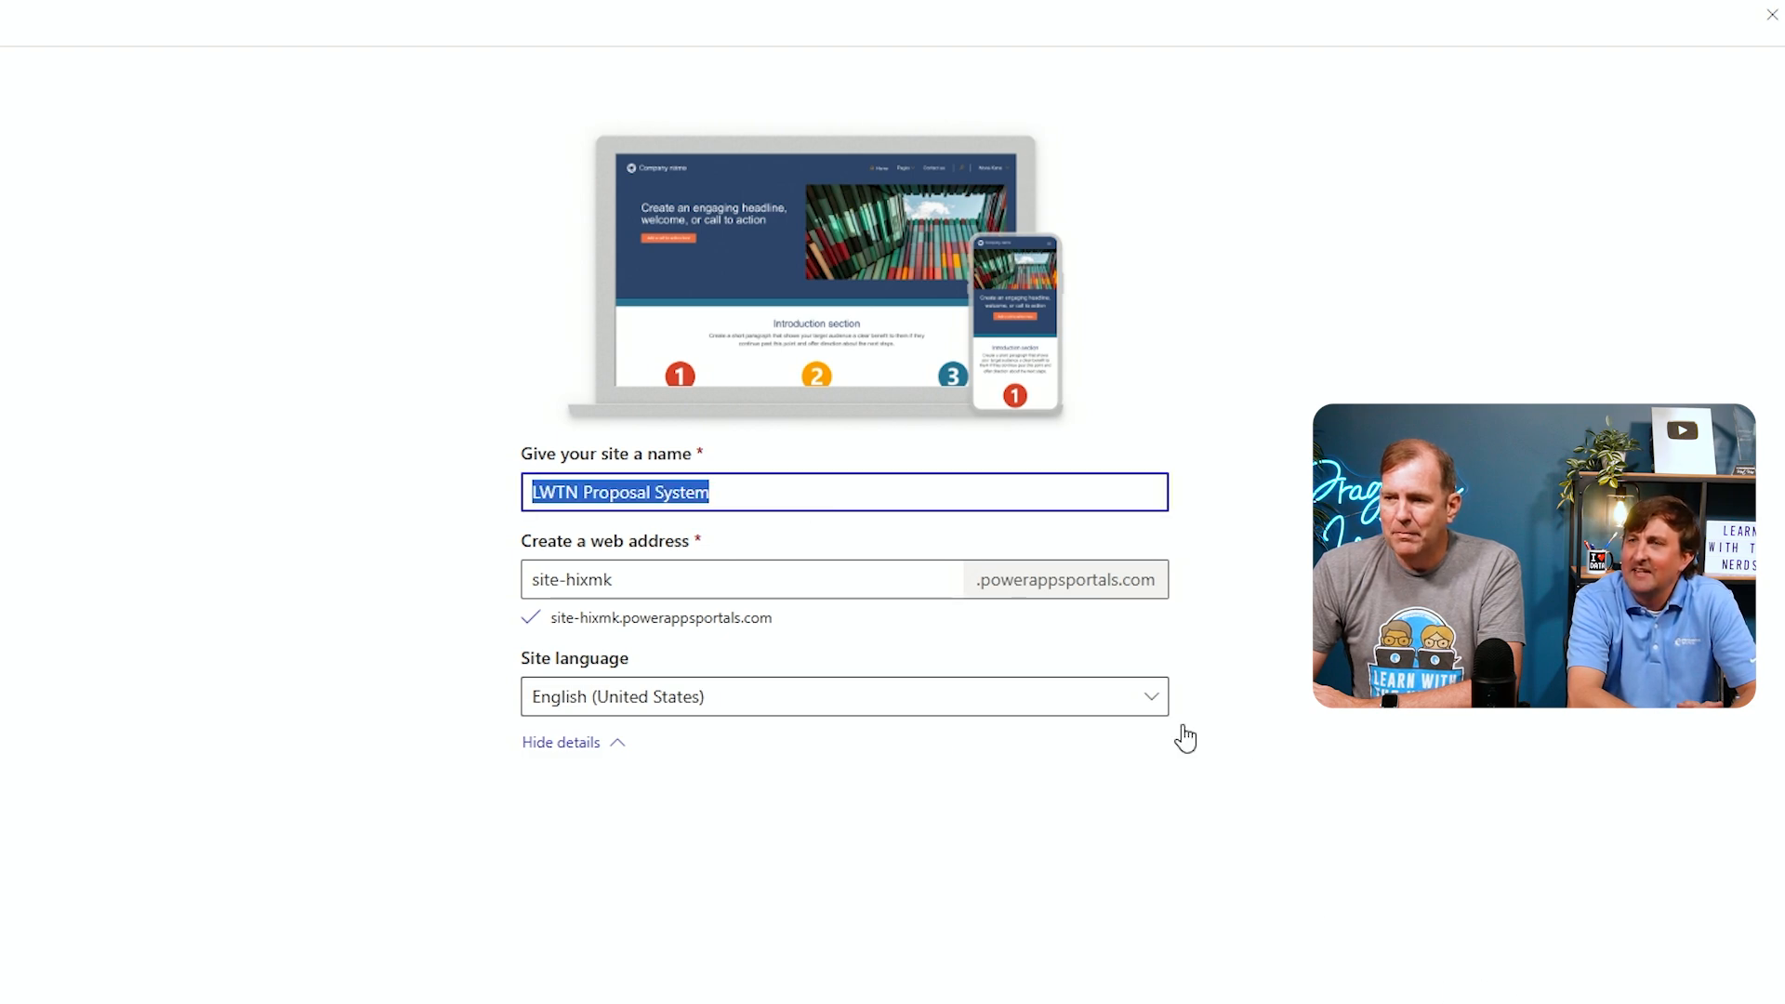
left_click(1338, 2)
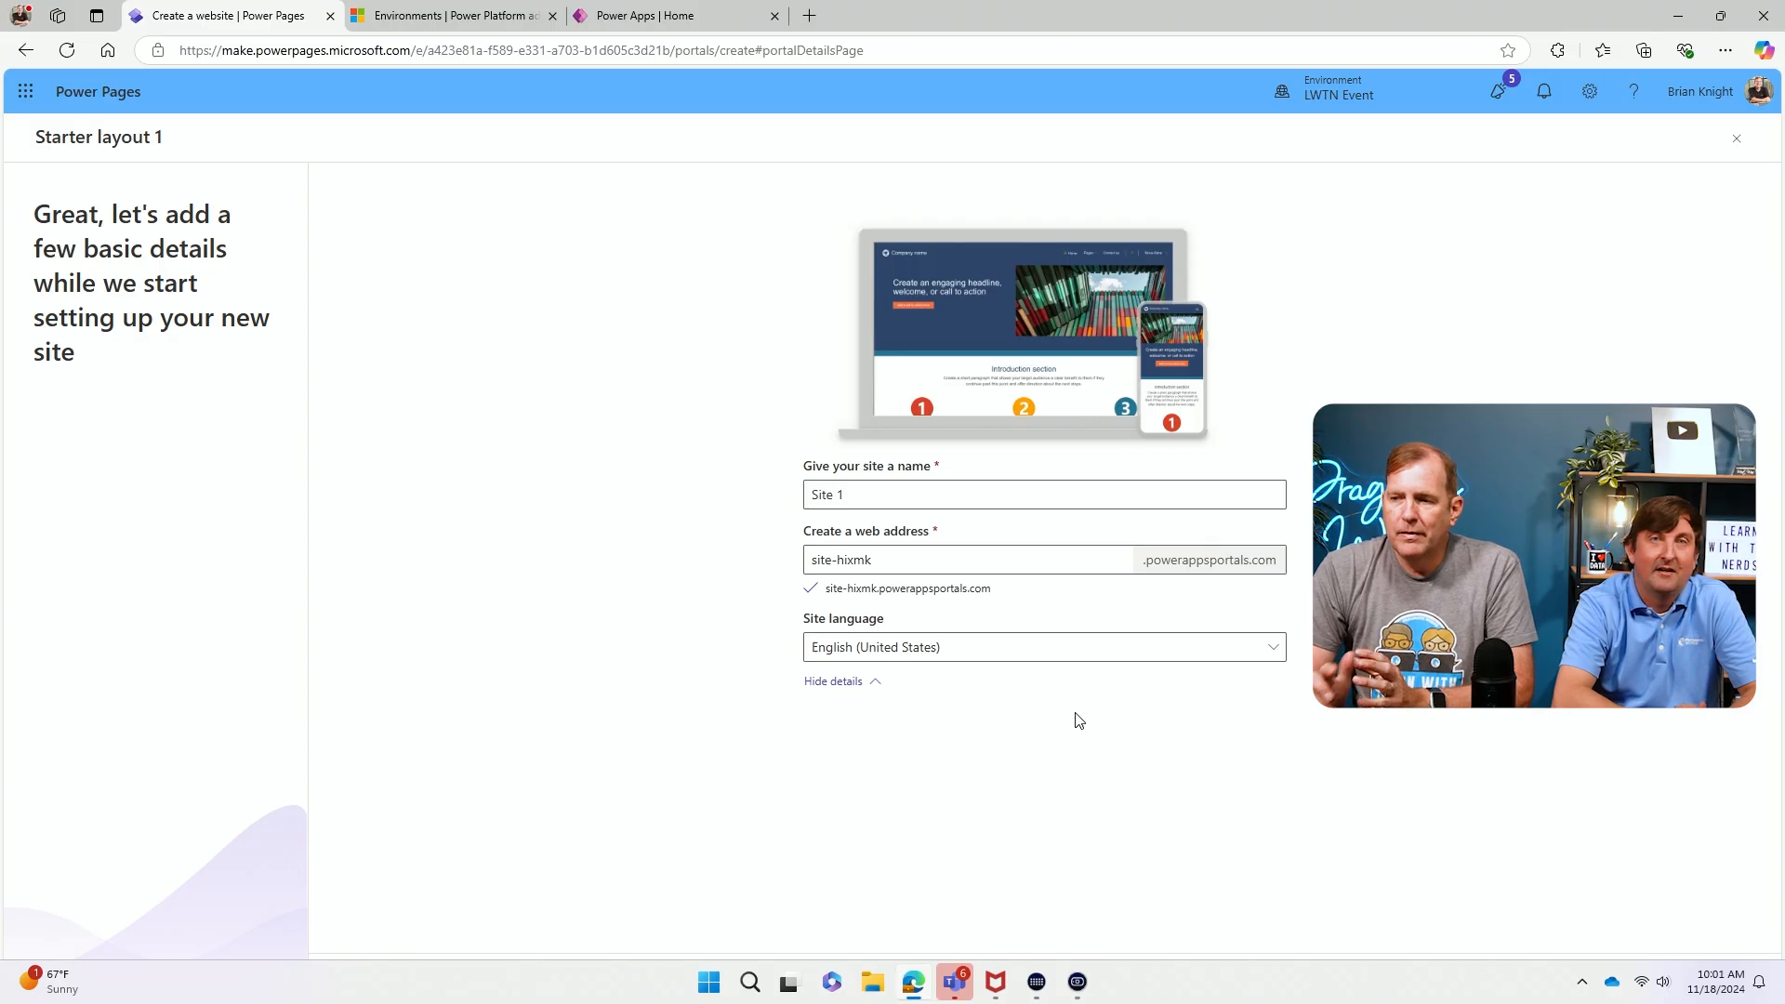
double_click(1253, 21)
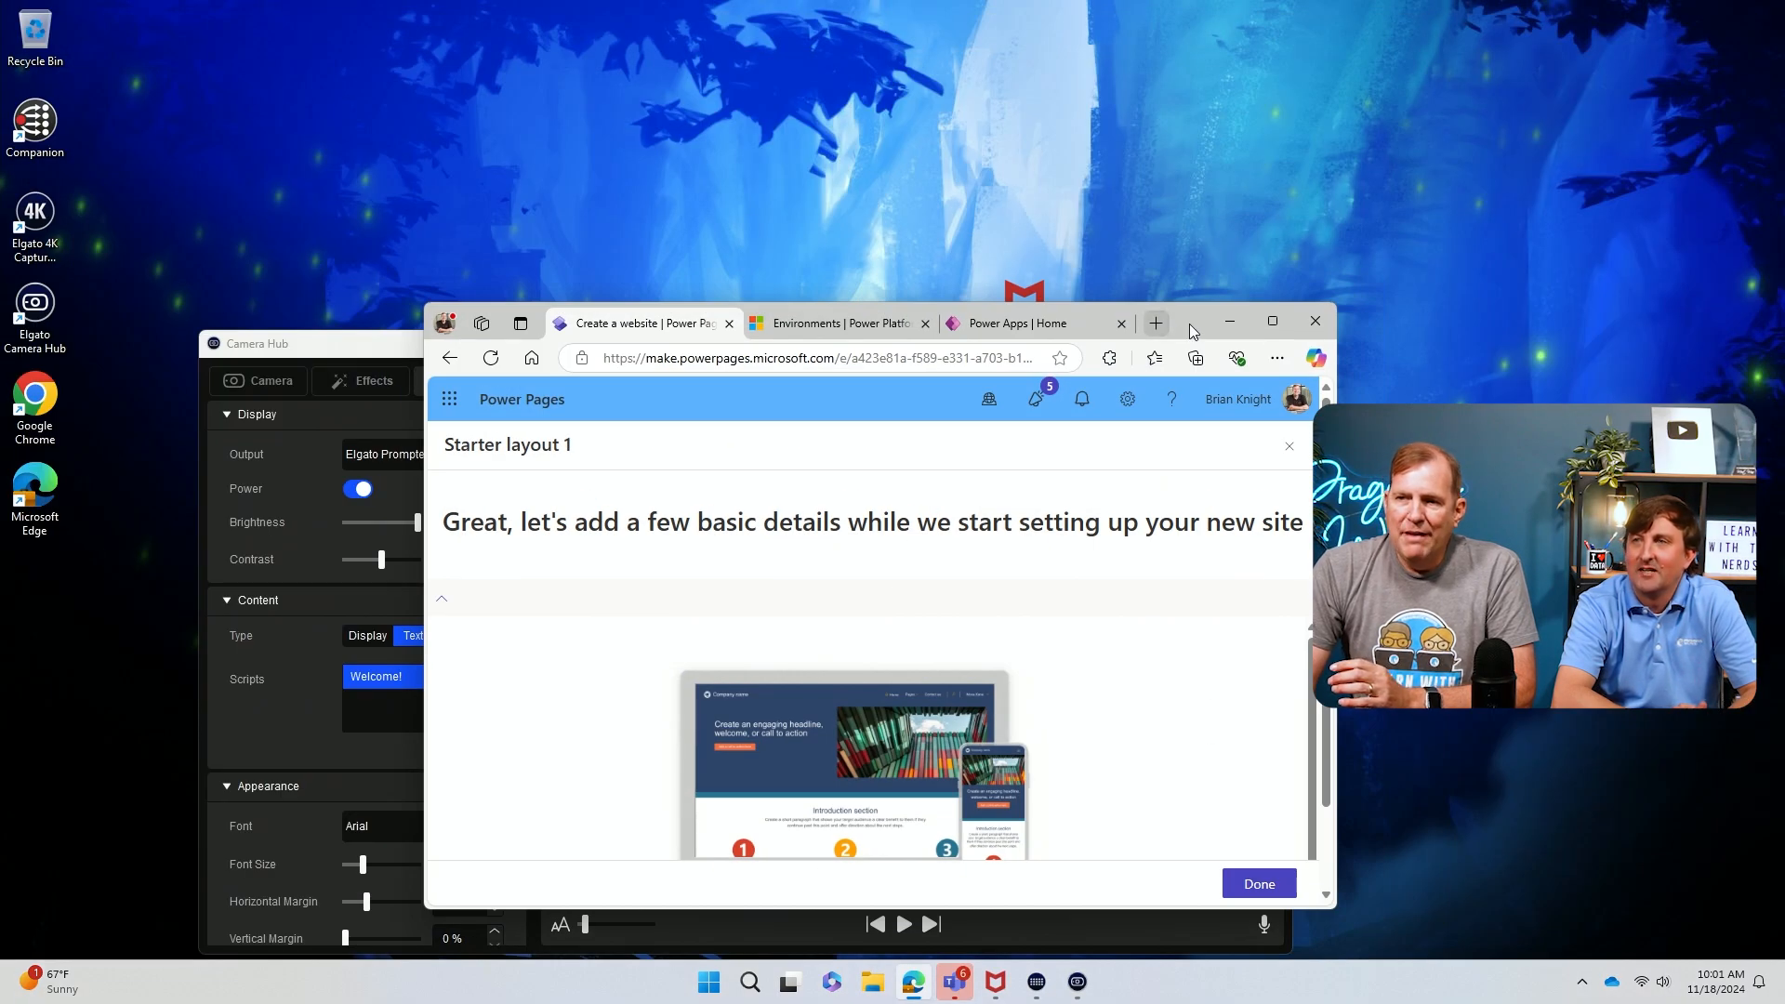
left_click_drag(1191, 324, 1029, 236)
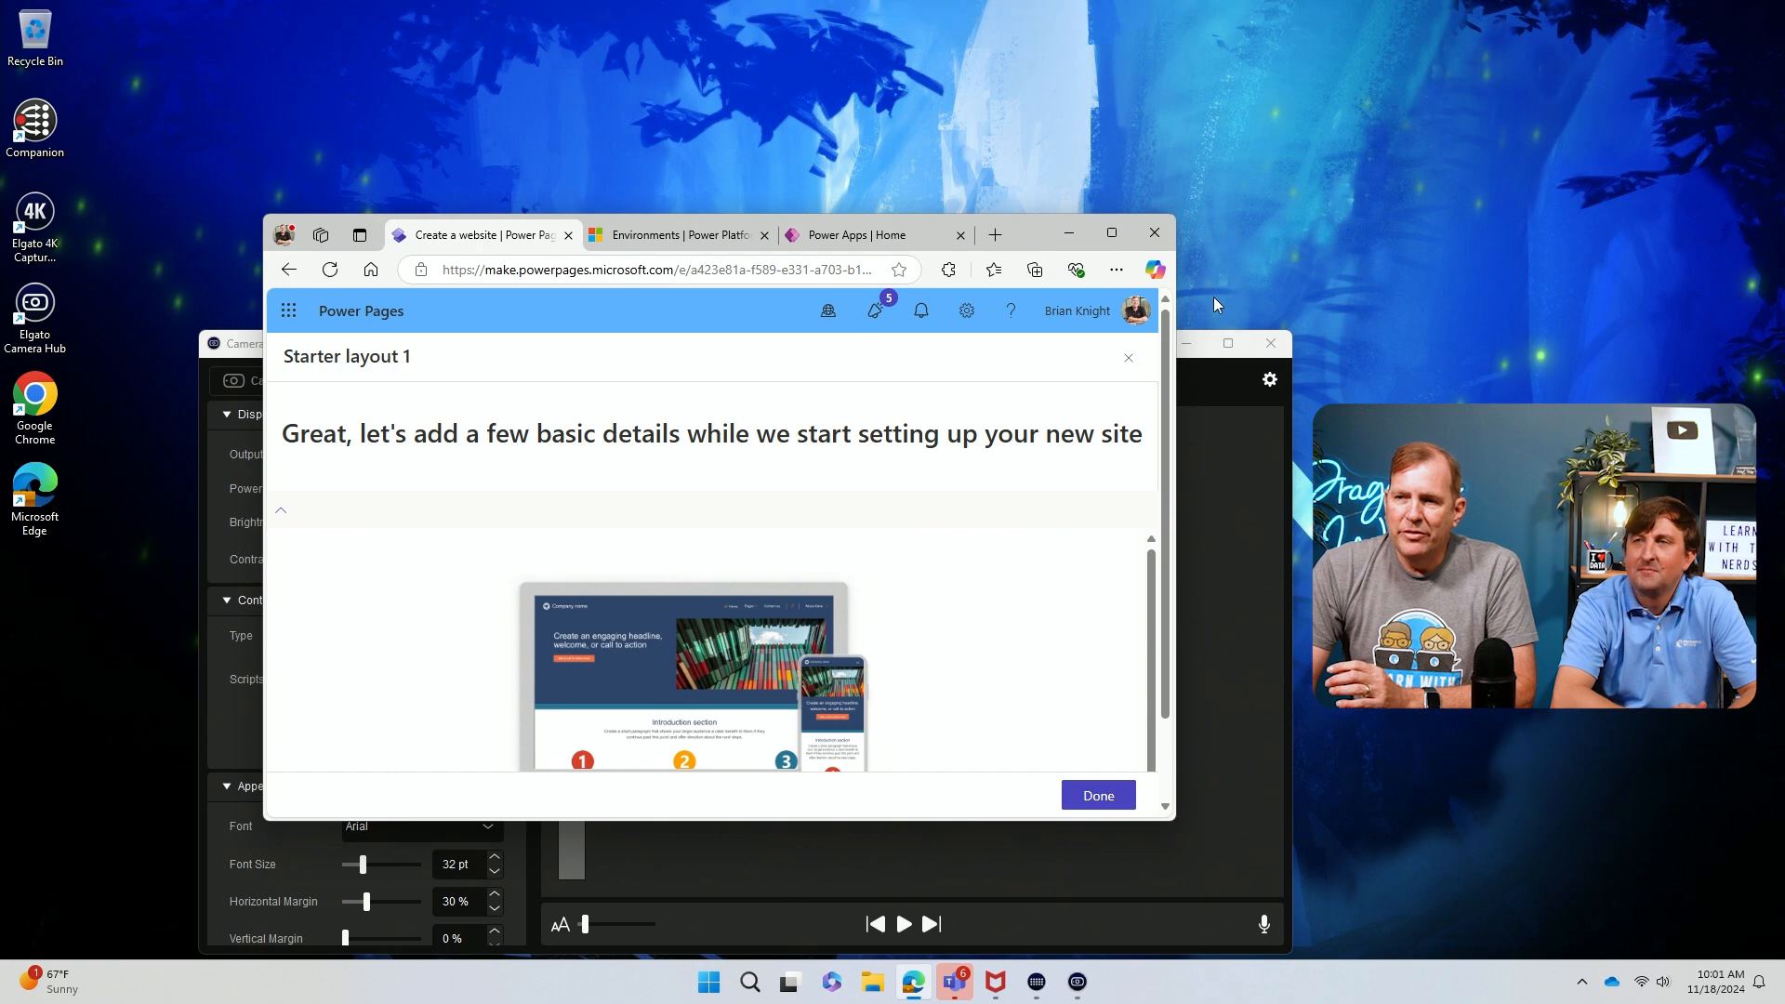
left_click(1192, 351)
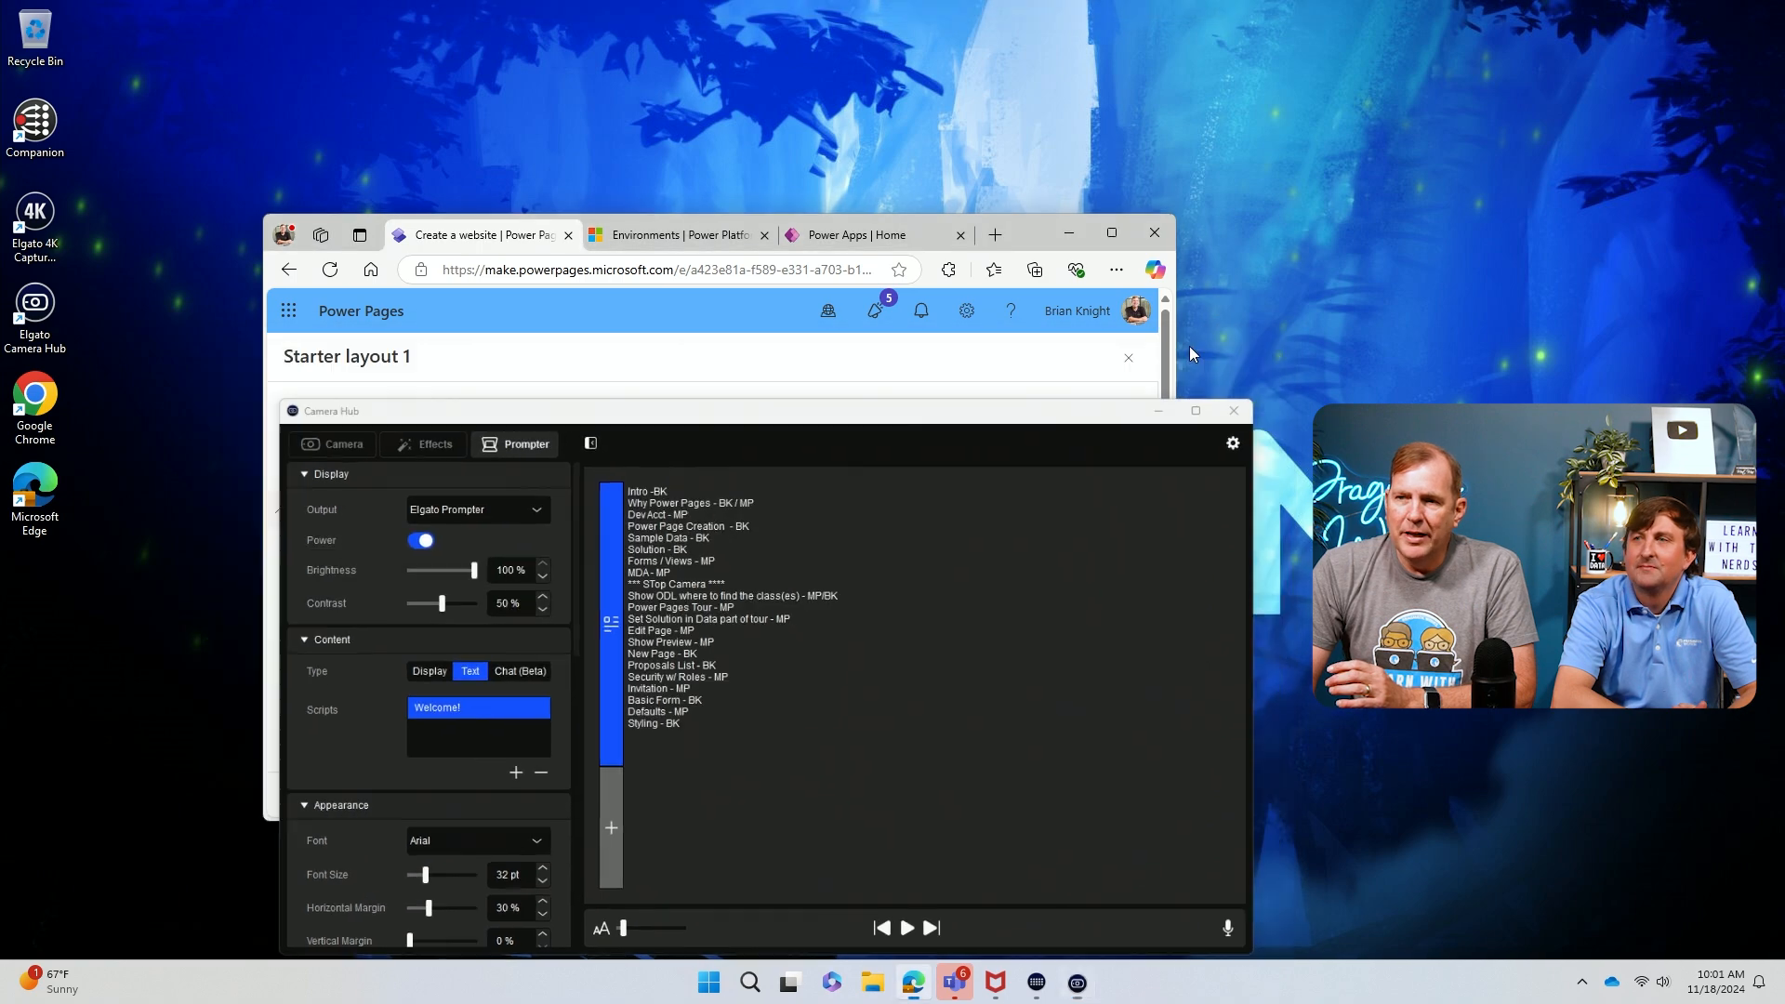
left_click_drag(1030, 233, 1044, 216)
double_click(1044, 216)
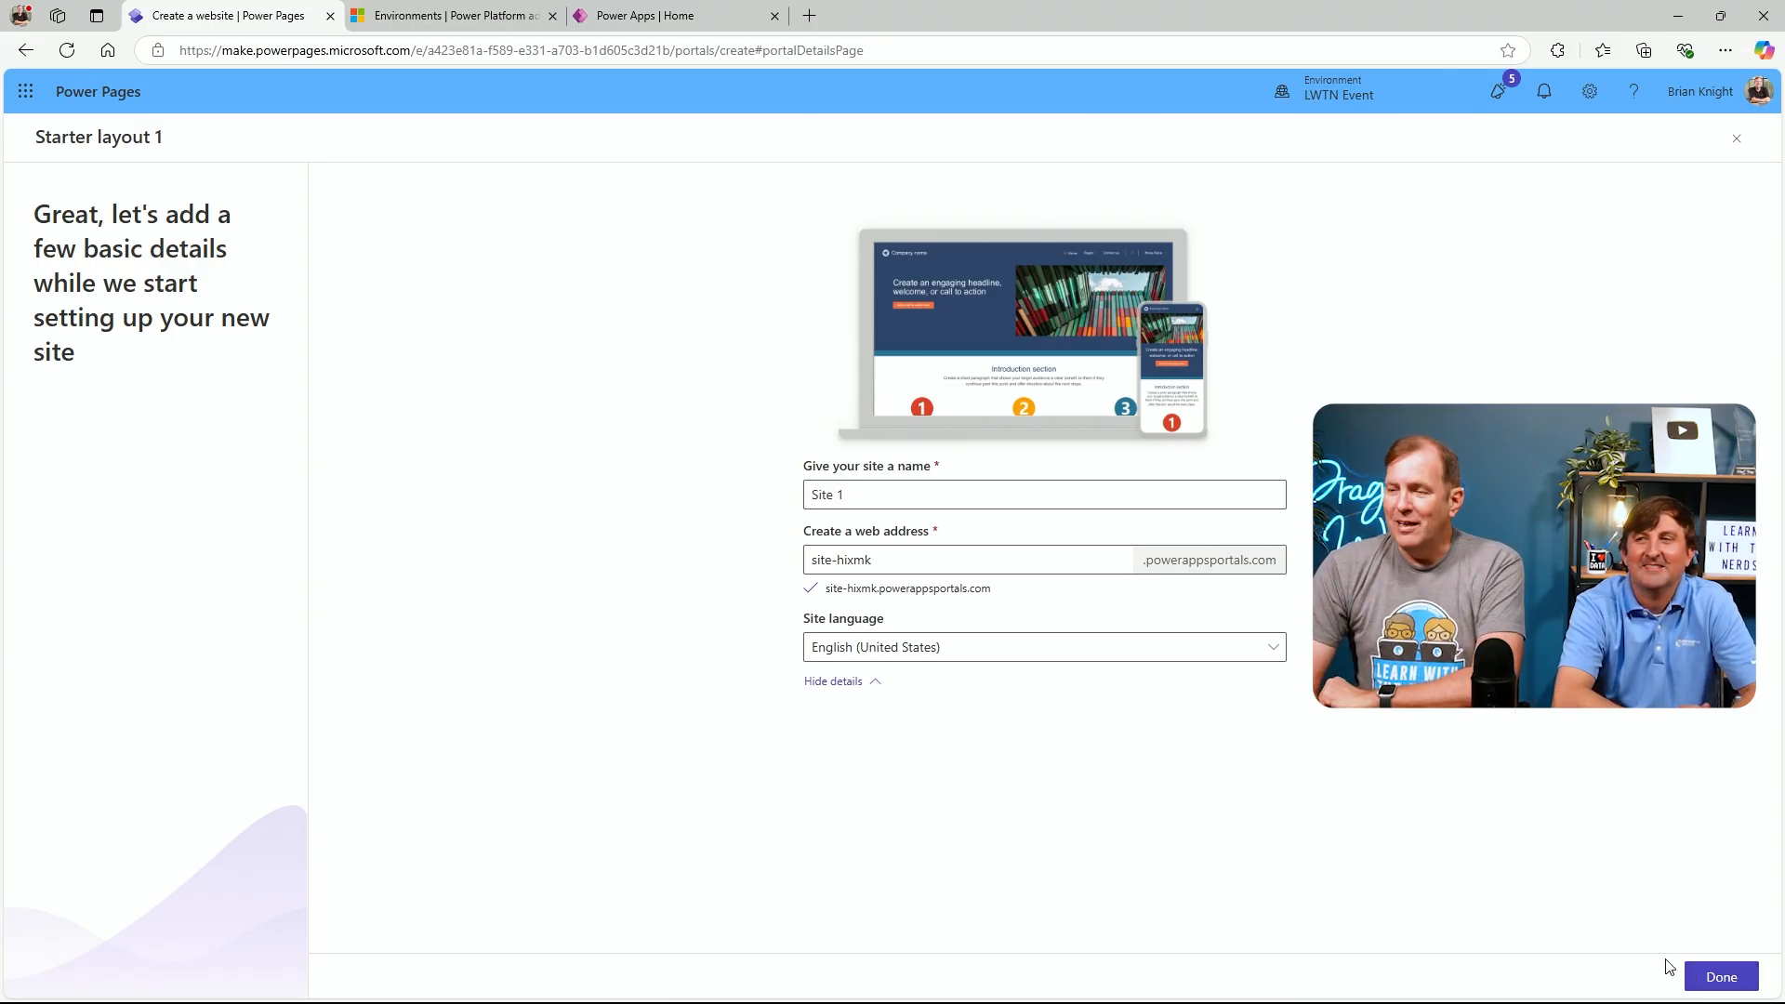
Confirm the site details to start creating the site, then return to the Power Apps tab
left_click(1720, 976)
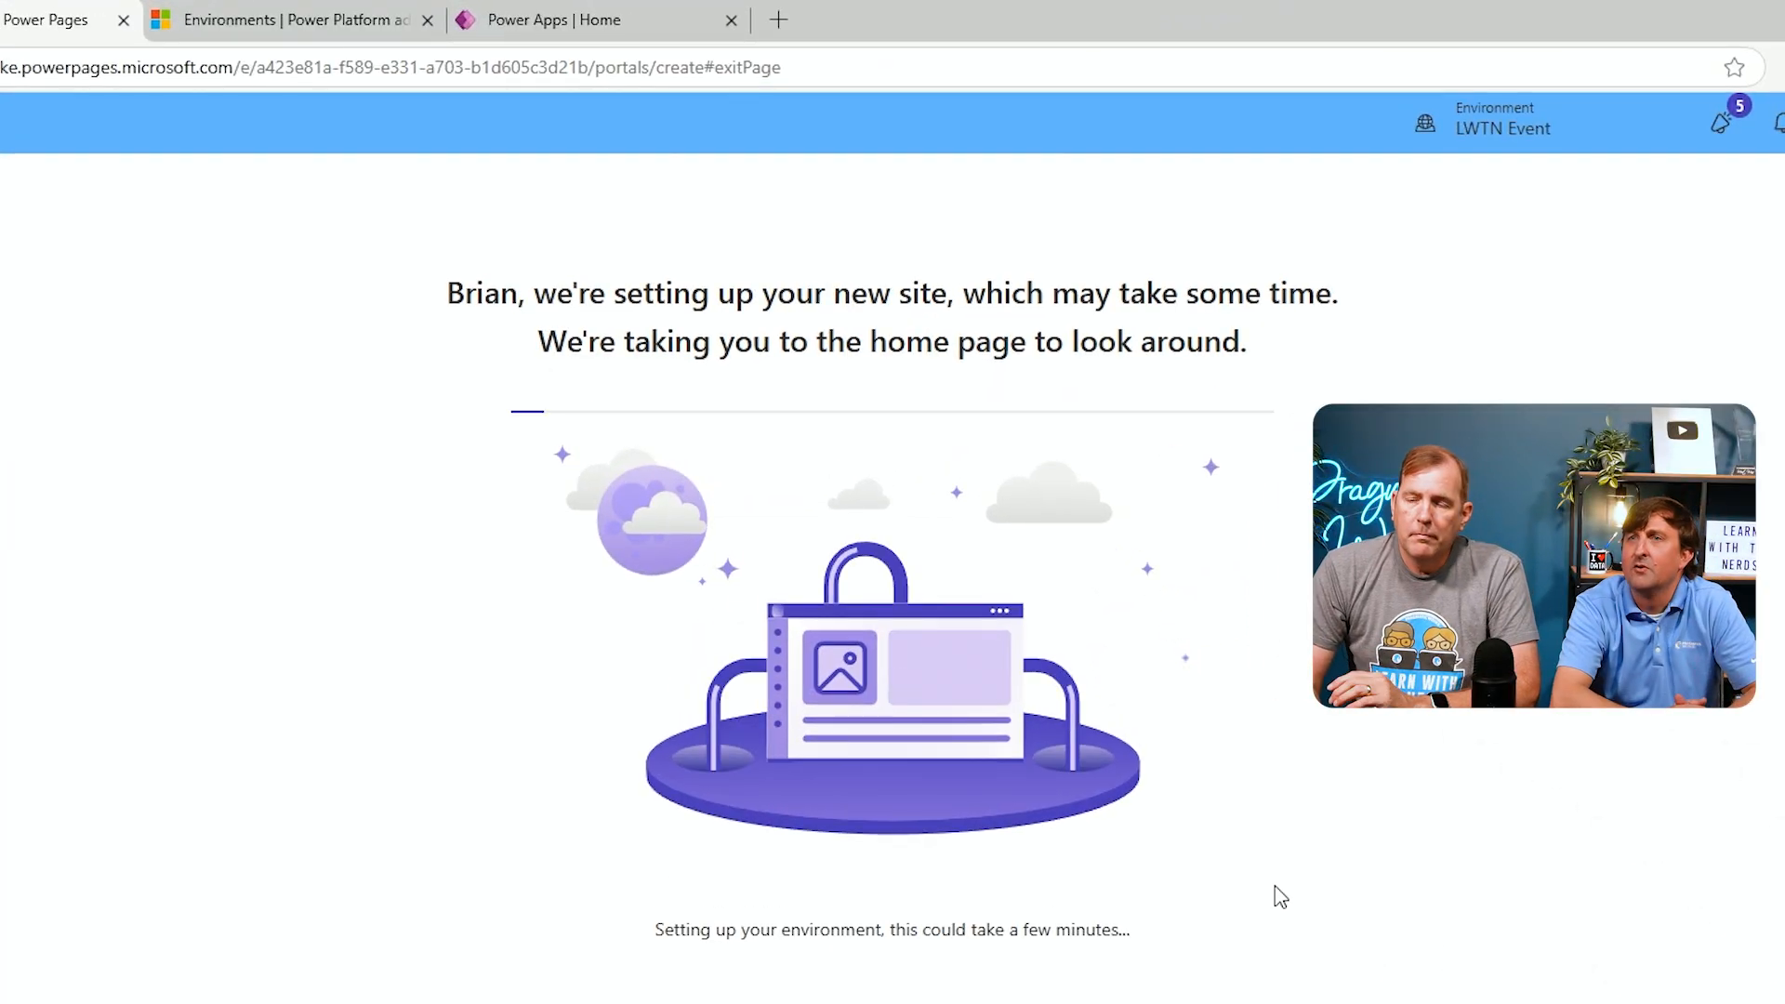
left_click(660, 19)
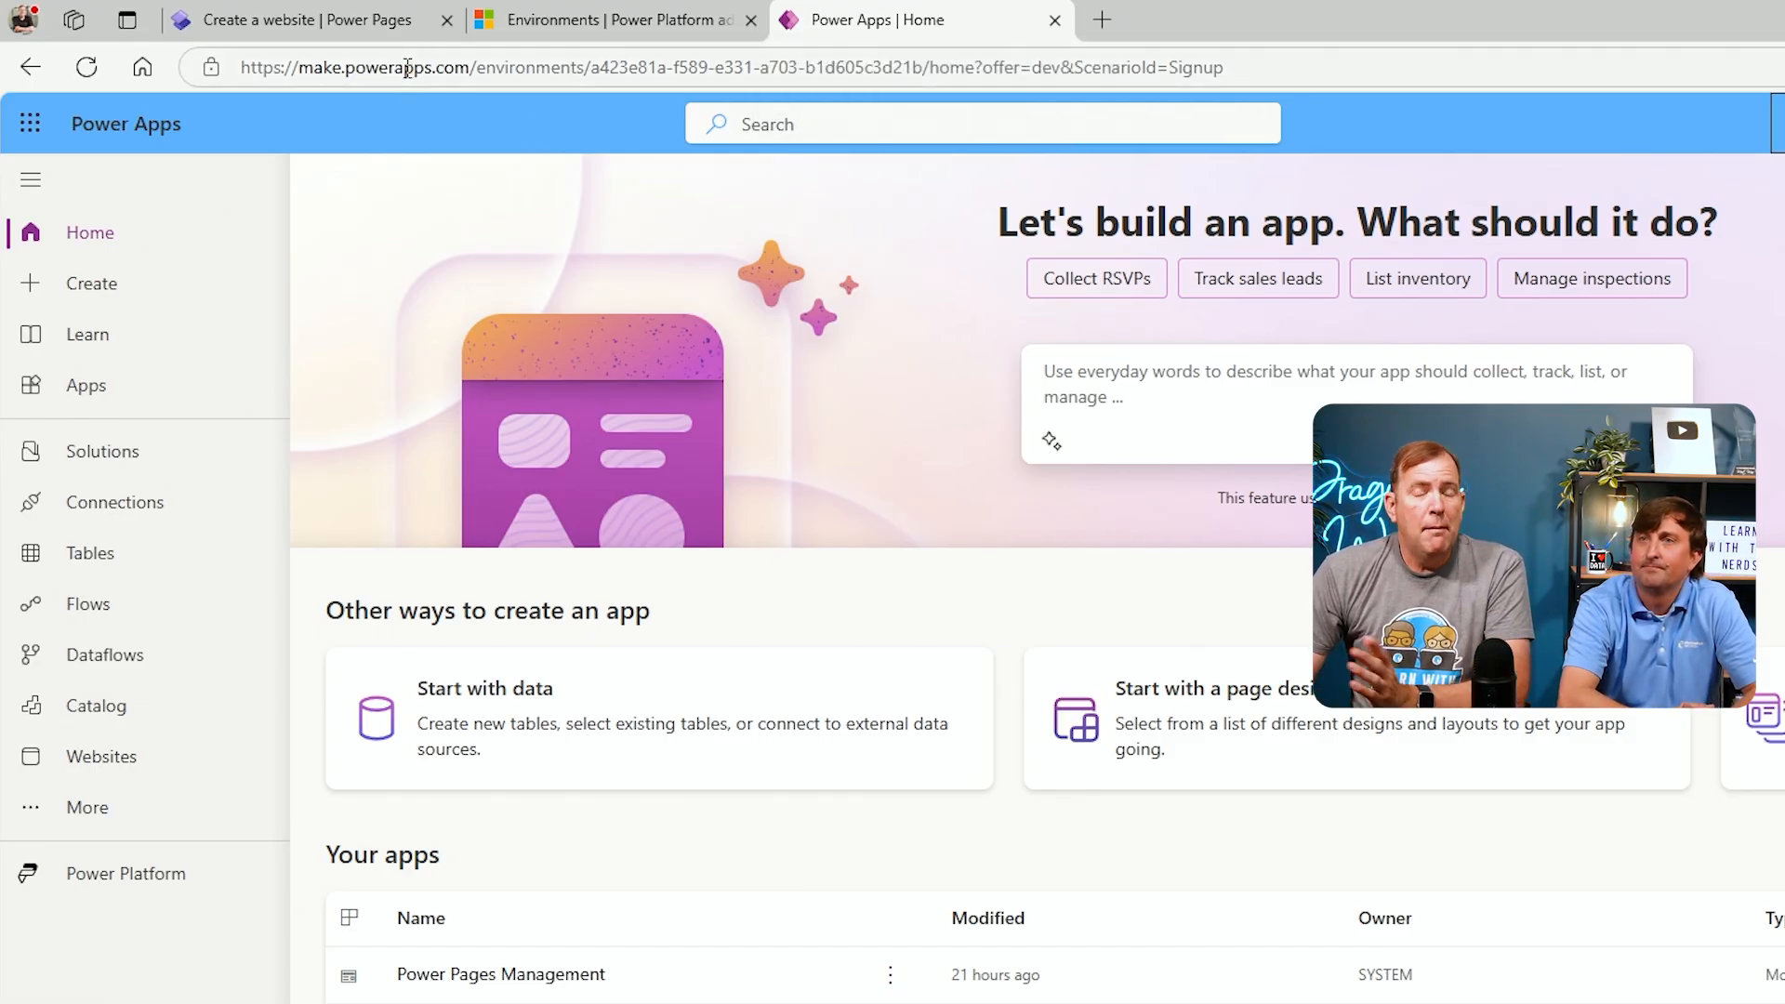
left_click(283, 22)
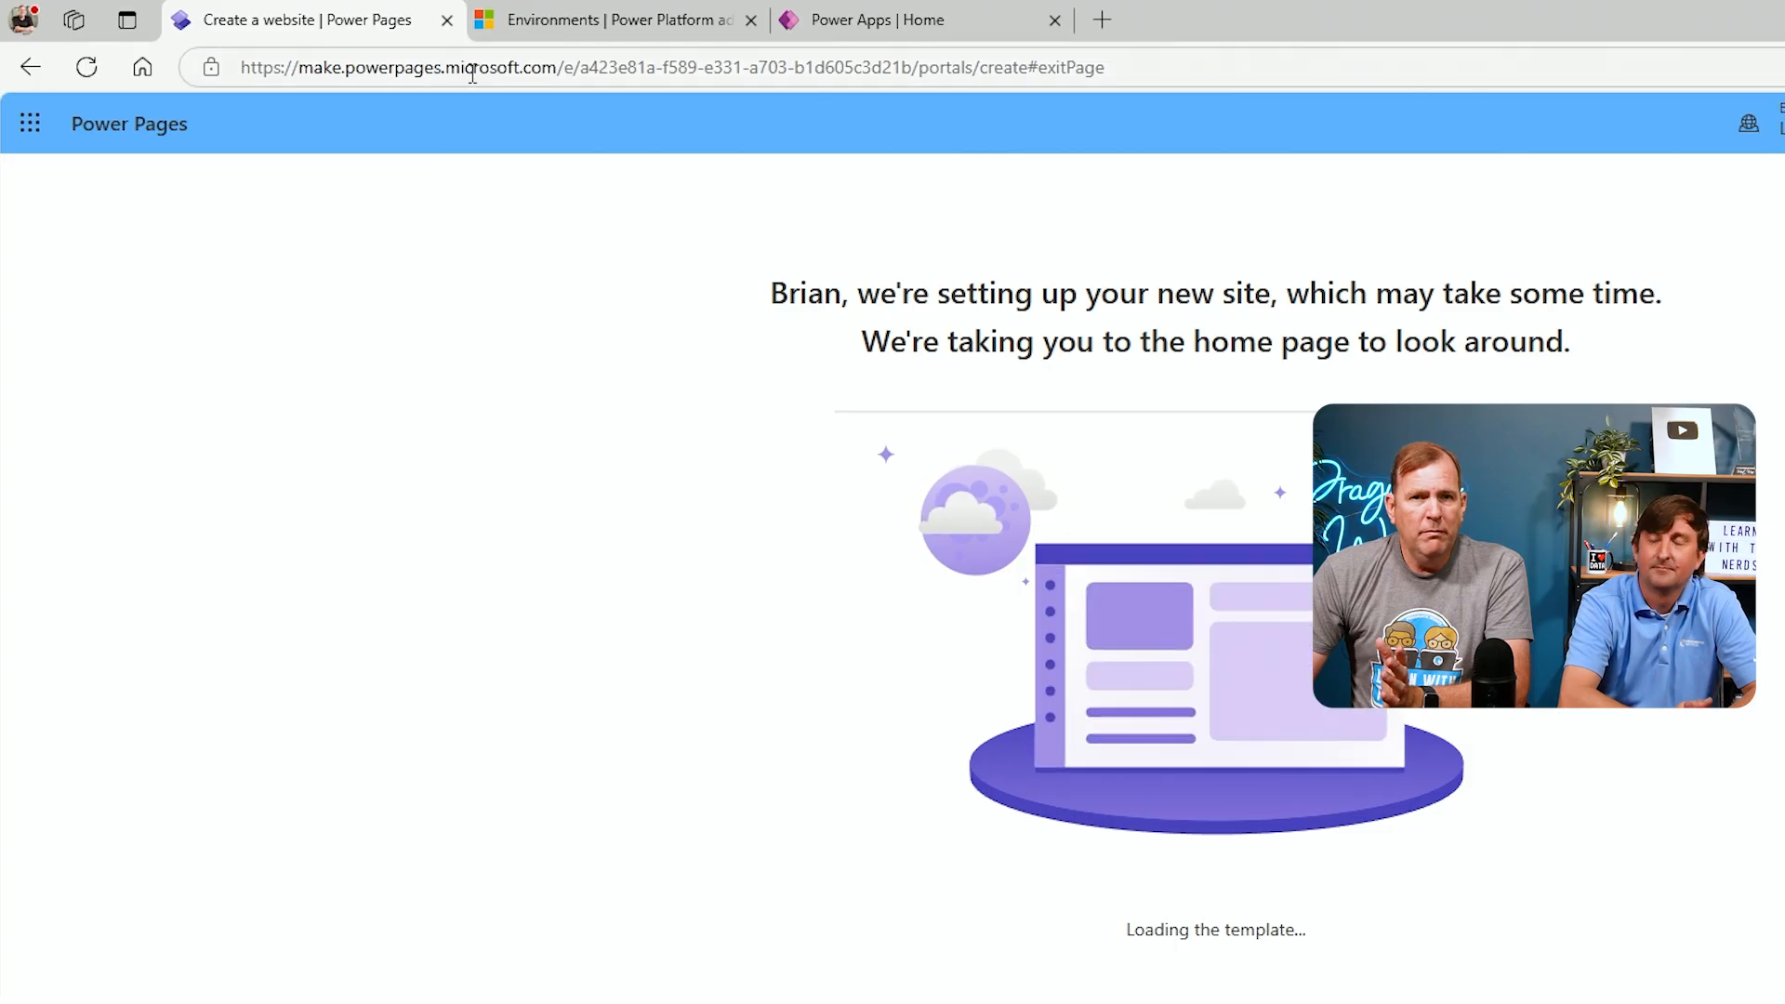
left_click(823, 20)
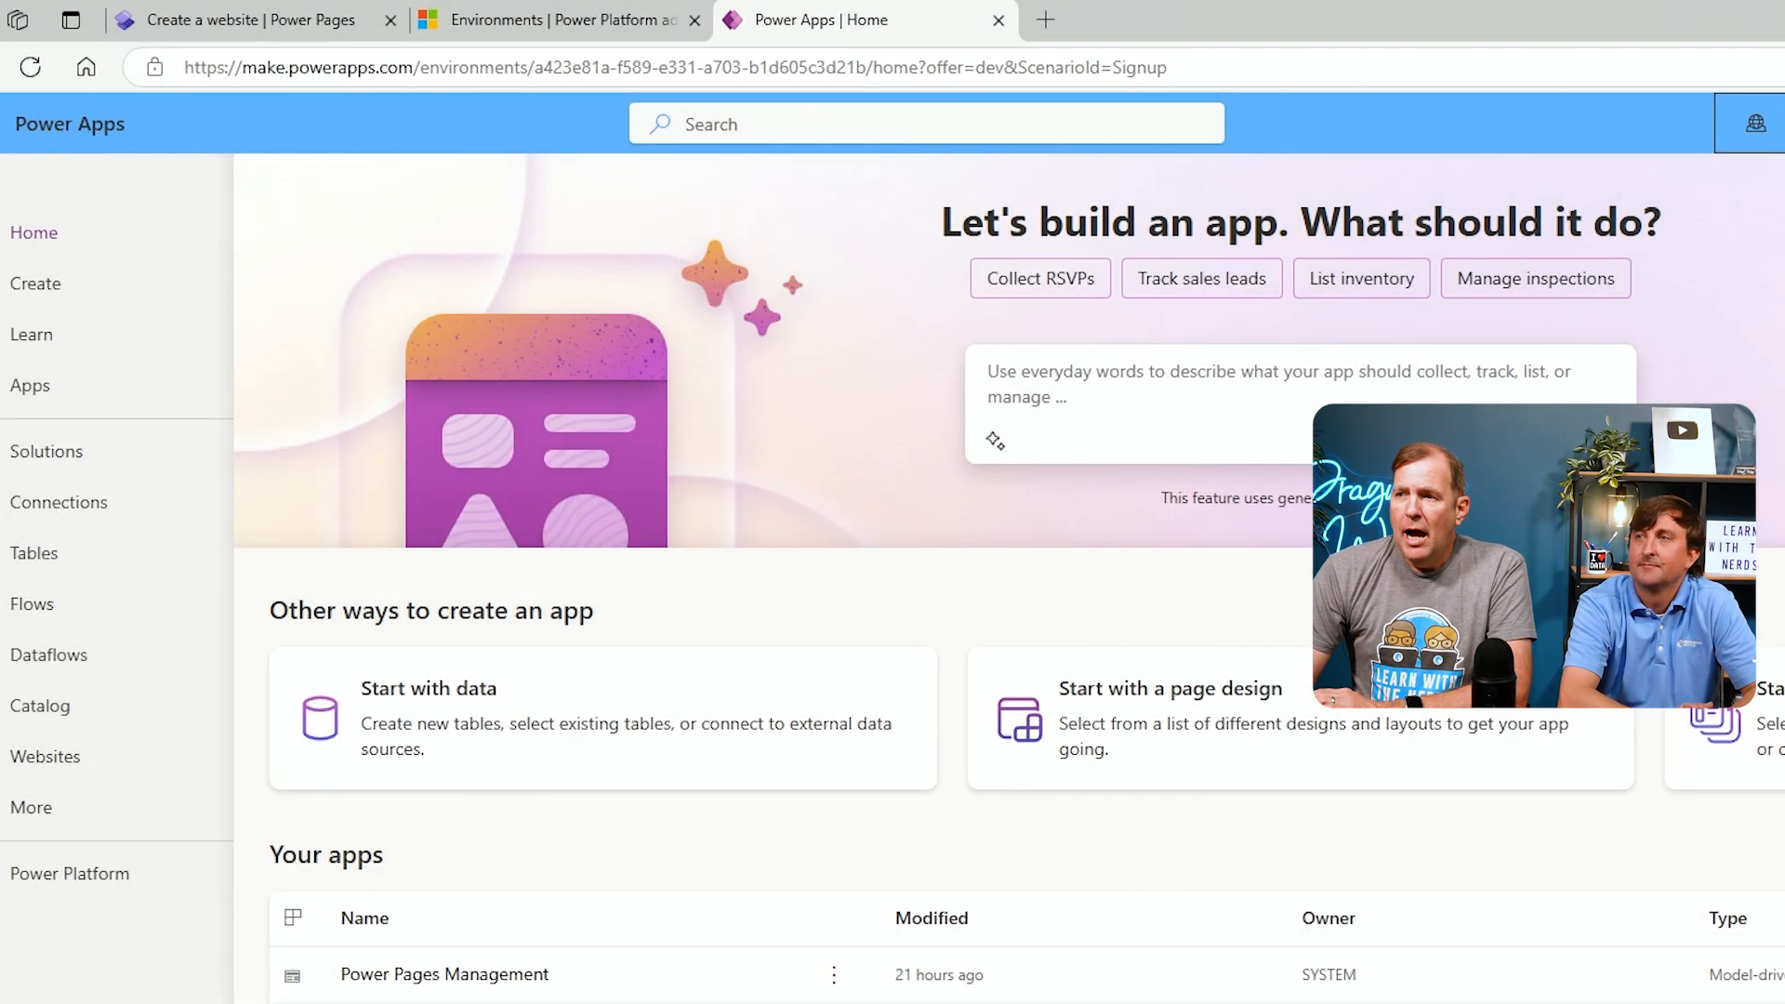
Install the sample data from the Data Management area of the Power Apps advanced settings
mouse_move(1493, 143)
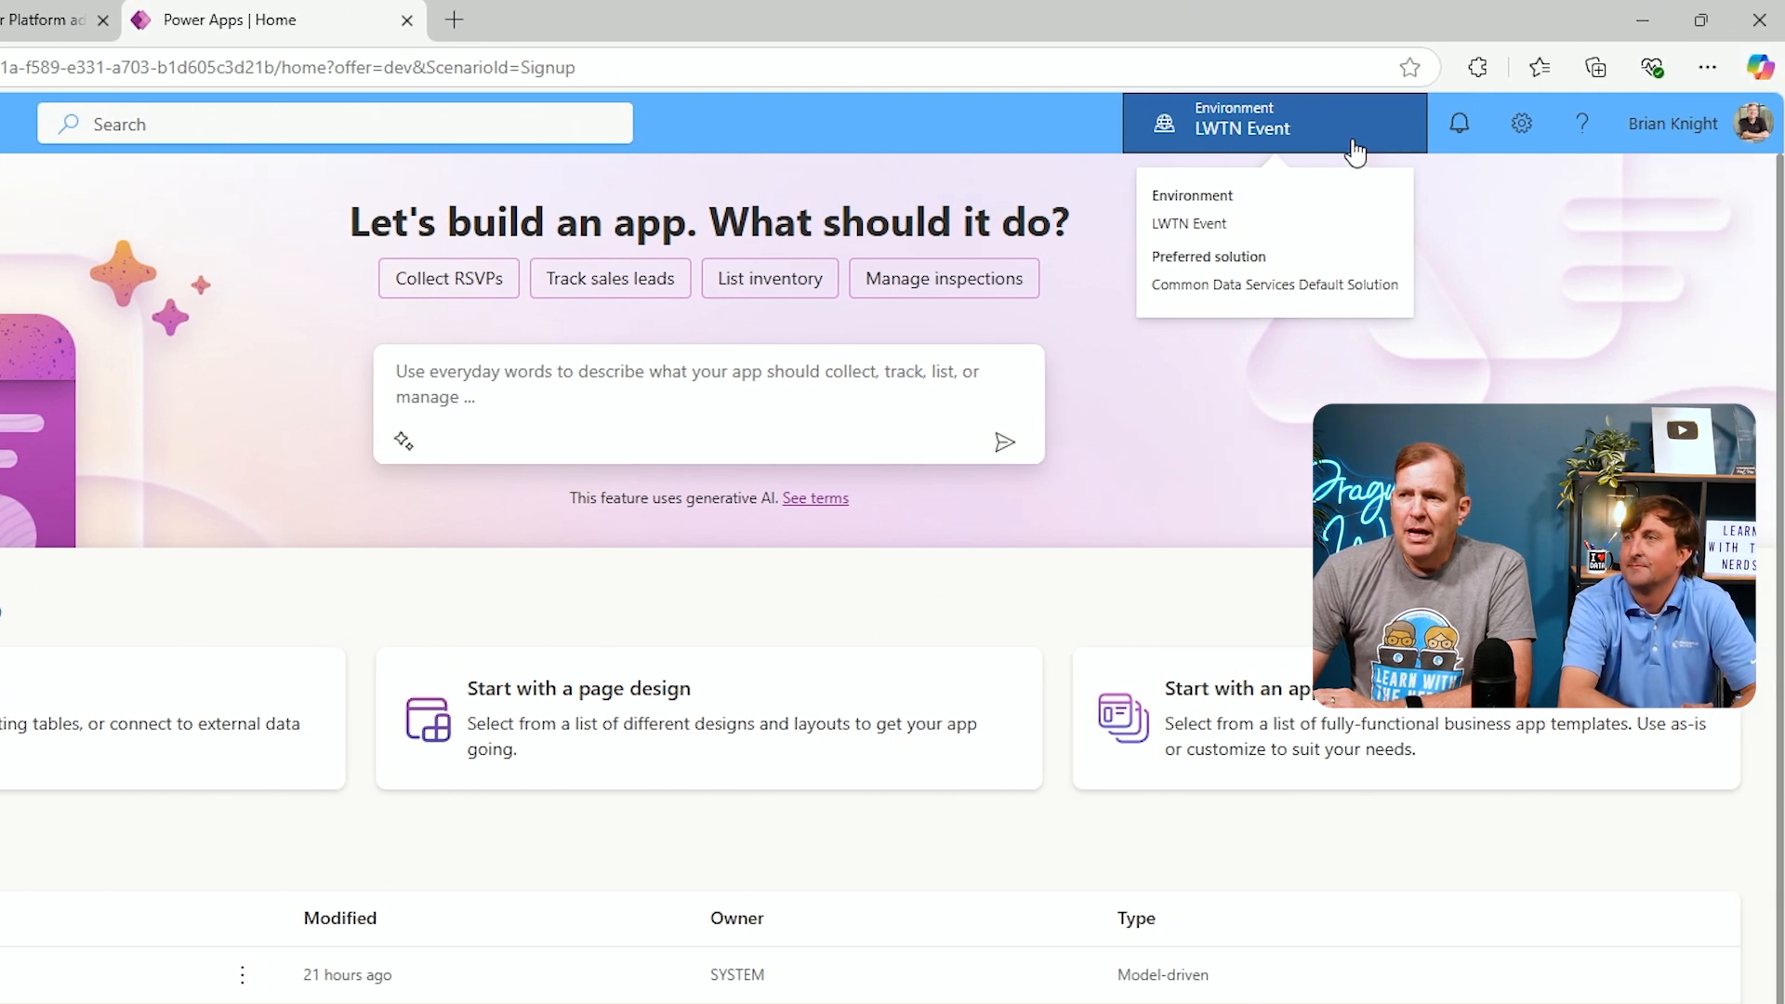
left_click(1521, 122)
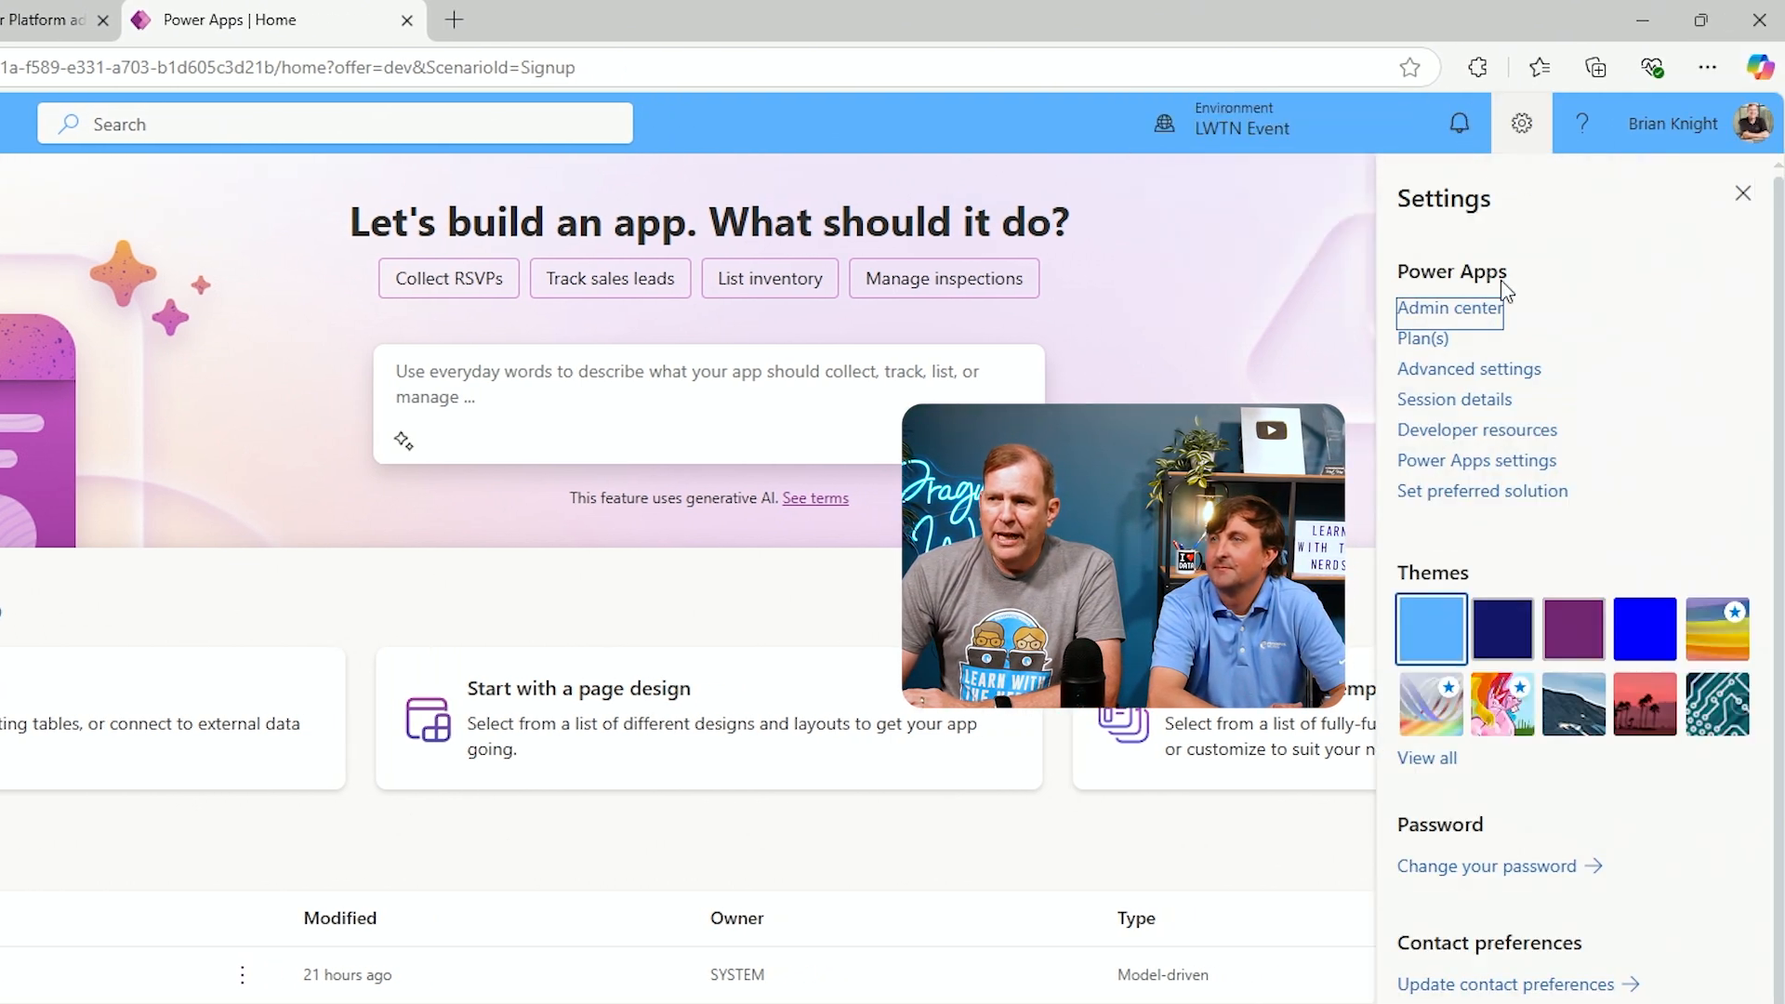
left_click(1475, 370)
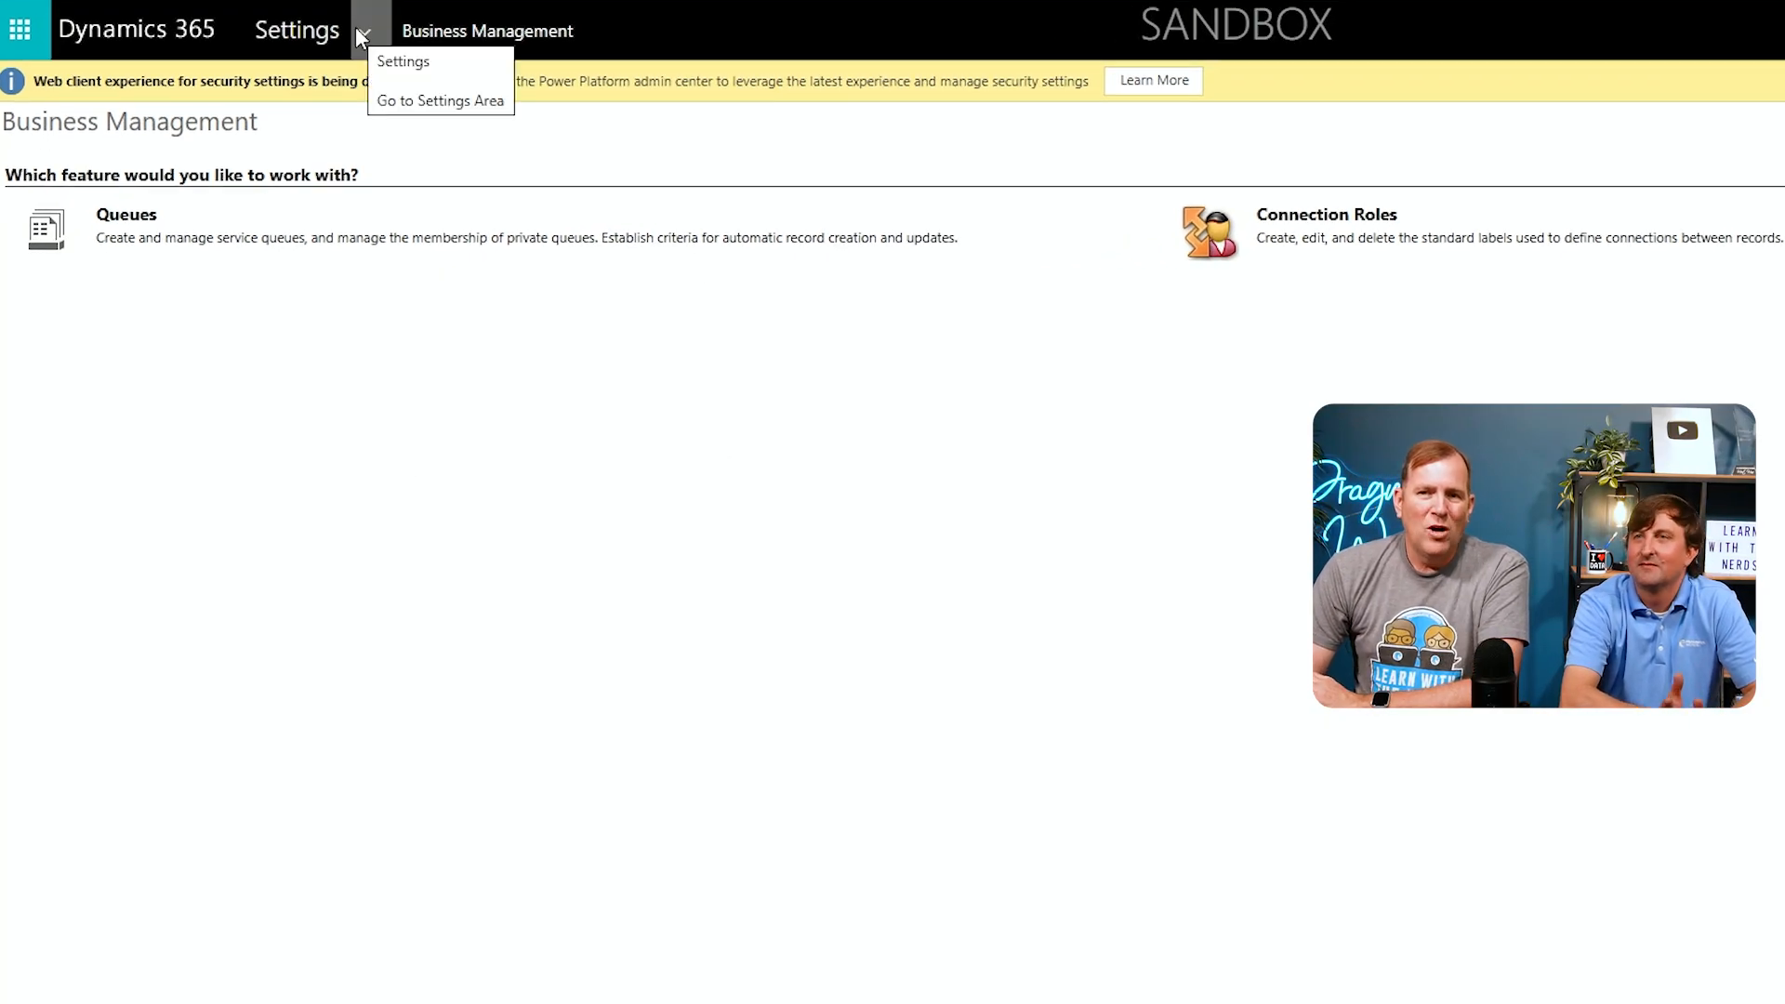
left_click(360, 33)
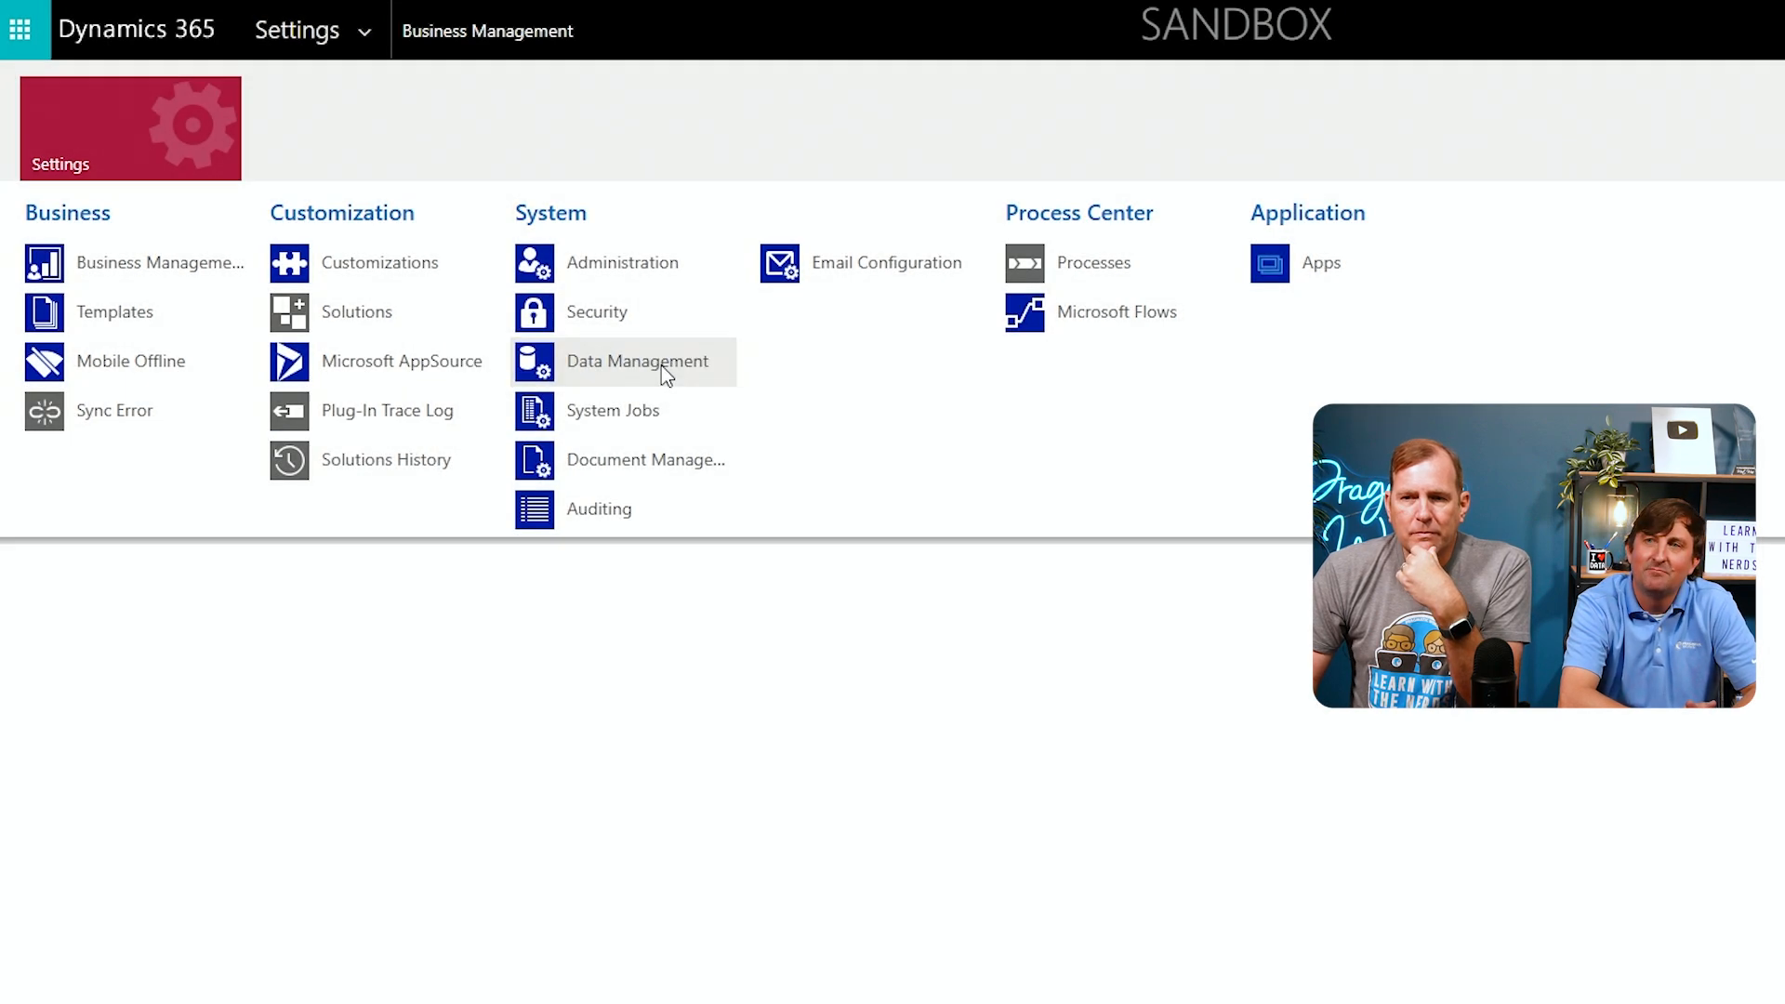
left_click(661, 366)
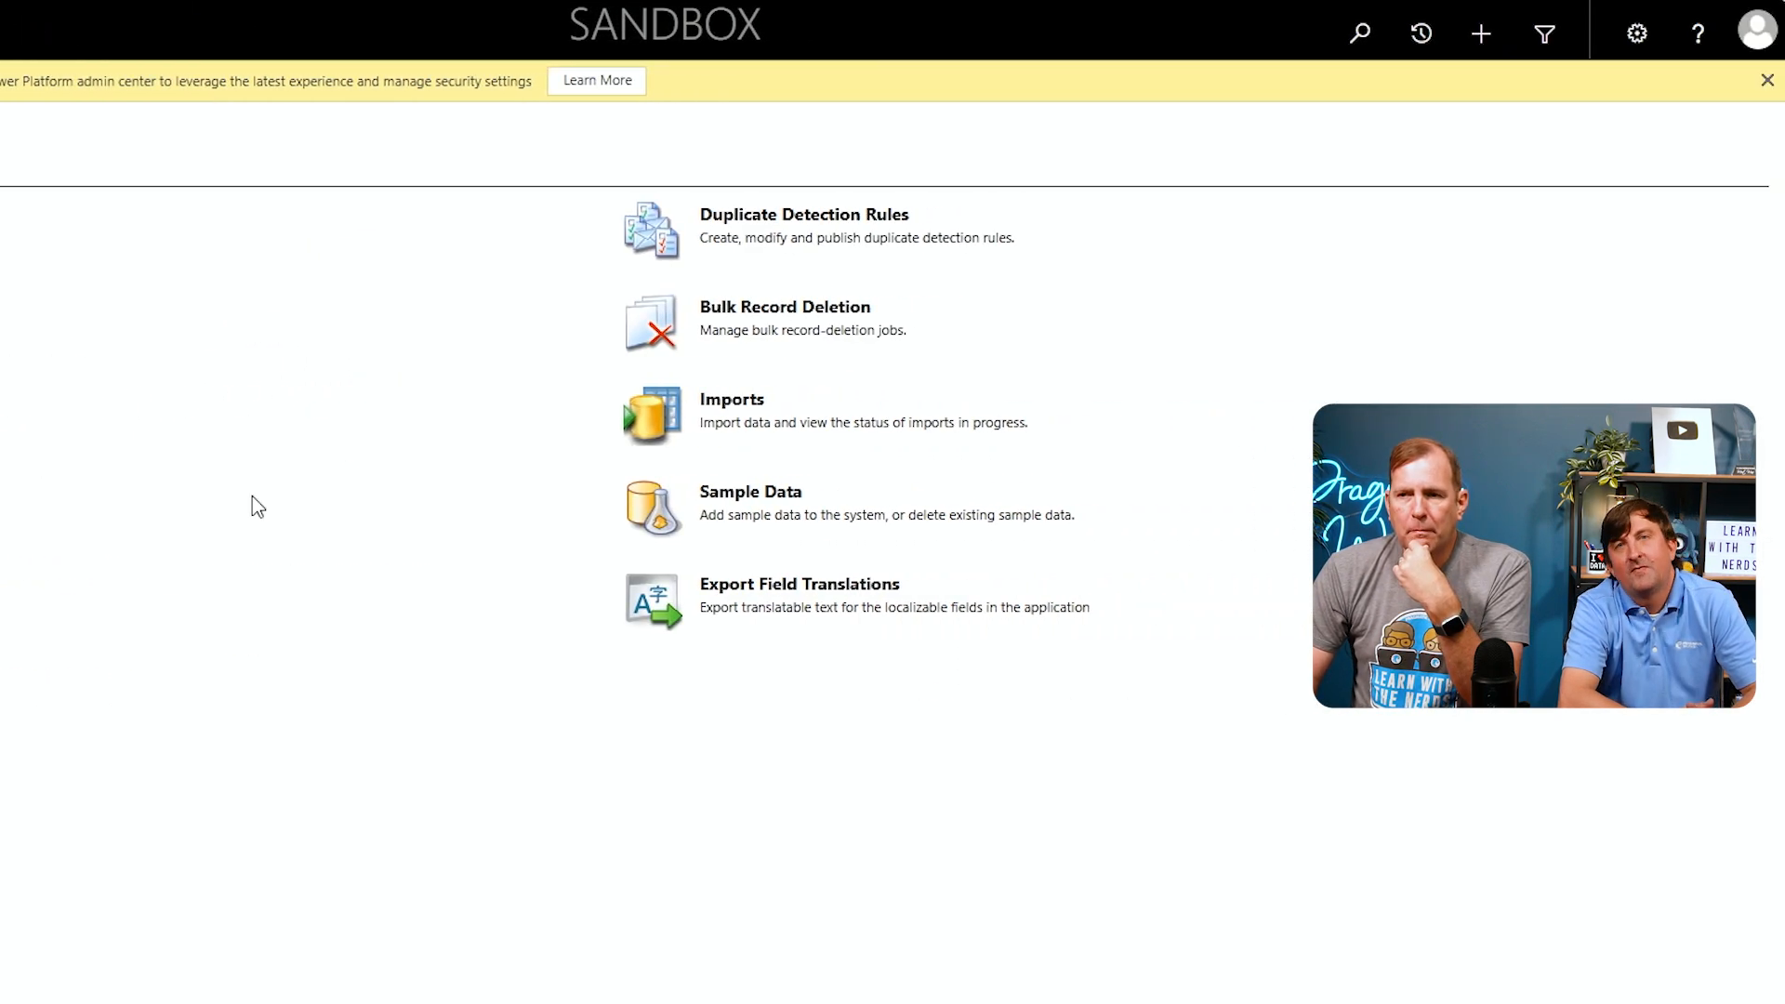
left_click(776, 490)
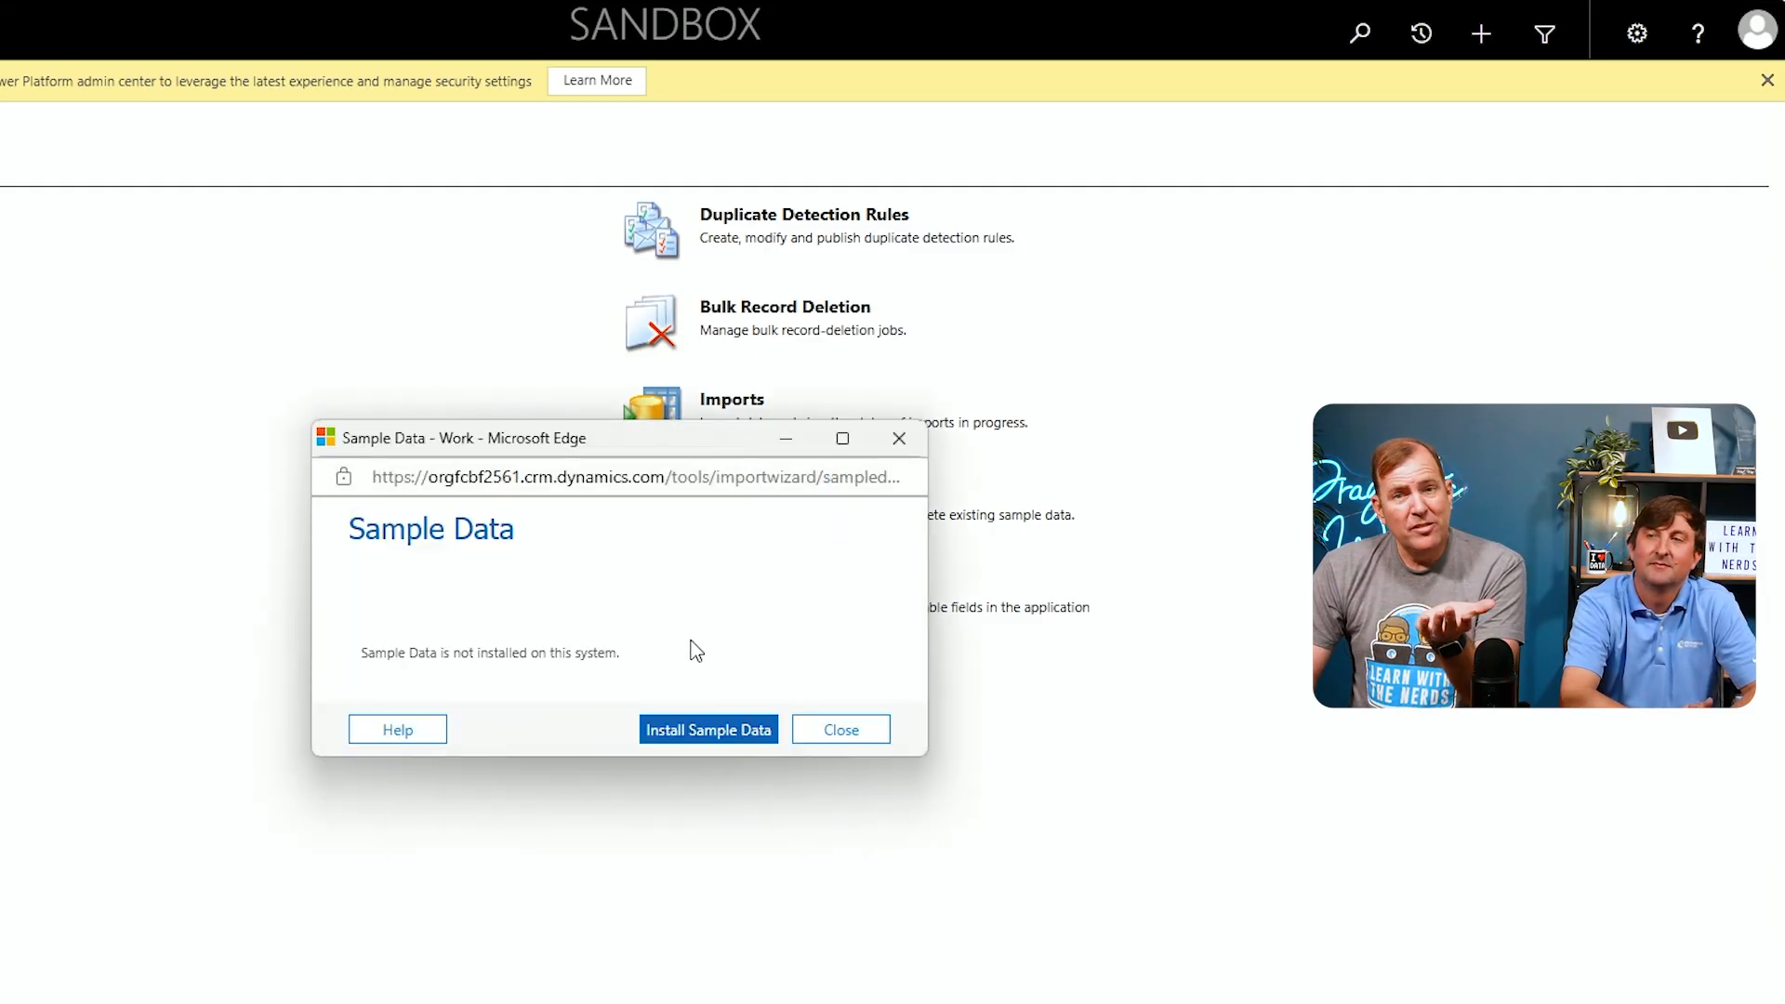
left_click(735, 733)
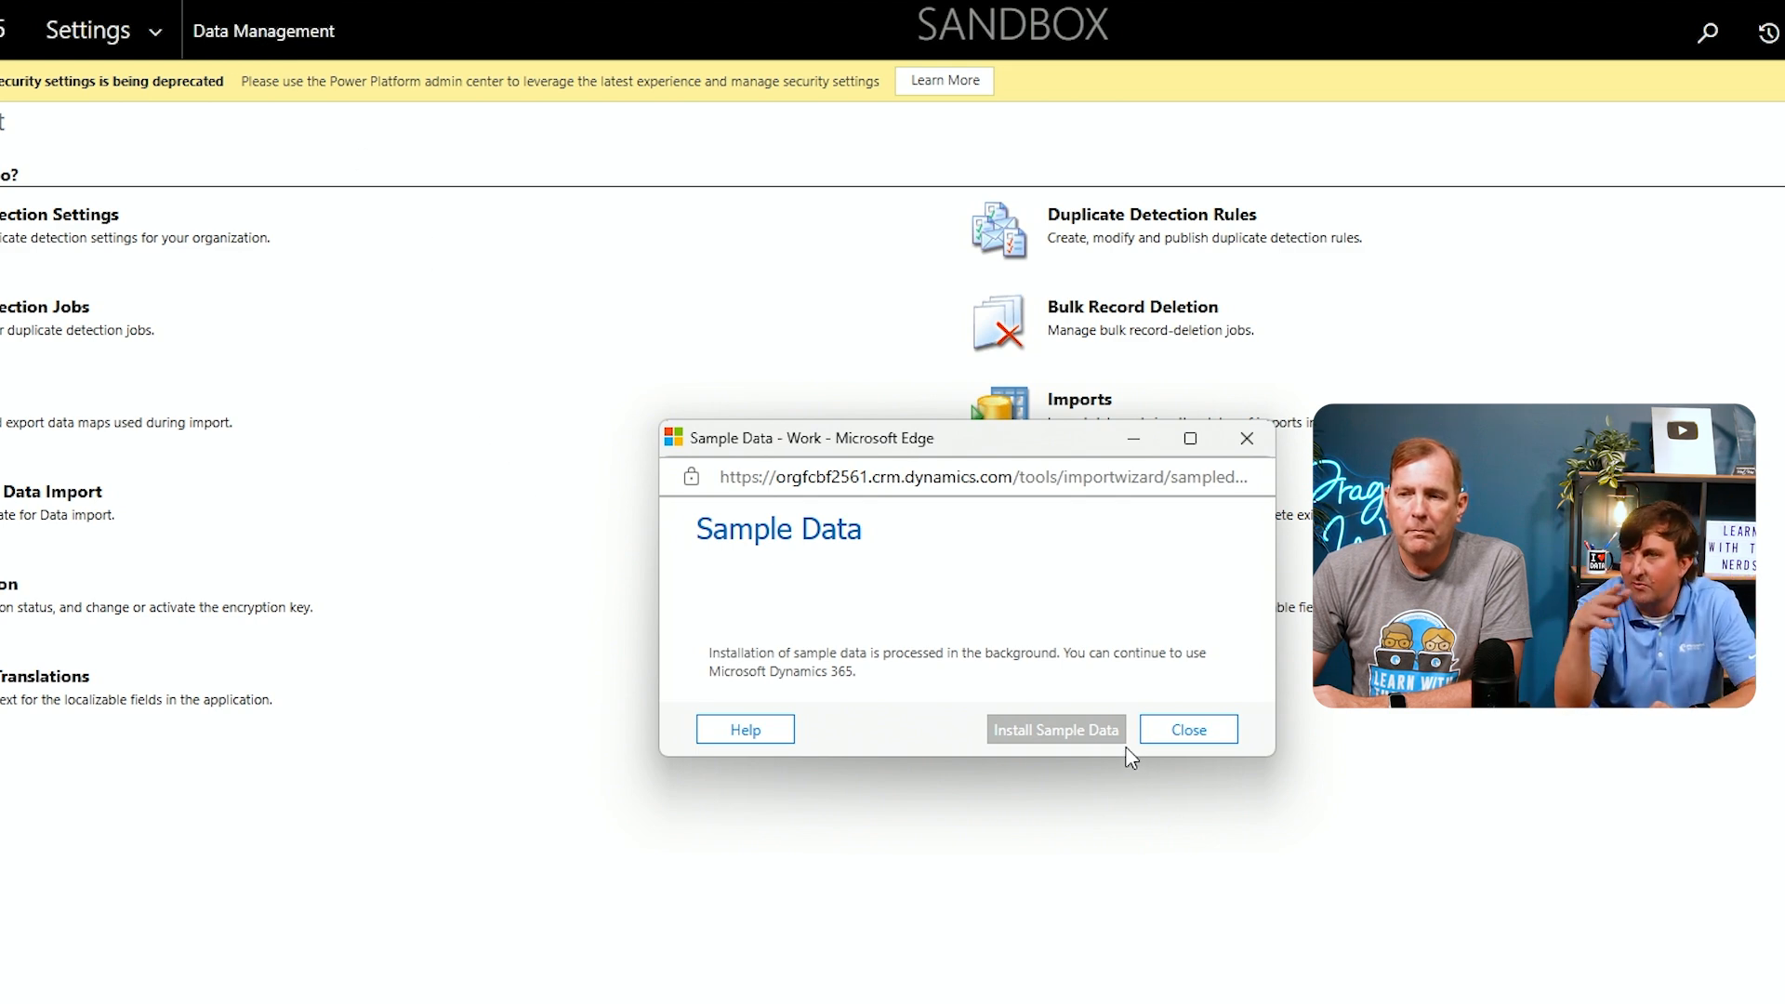
left_click(1194, 732)
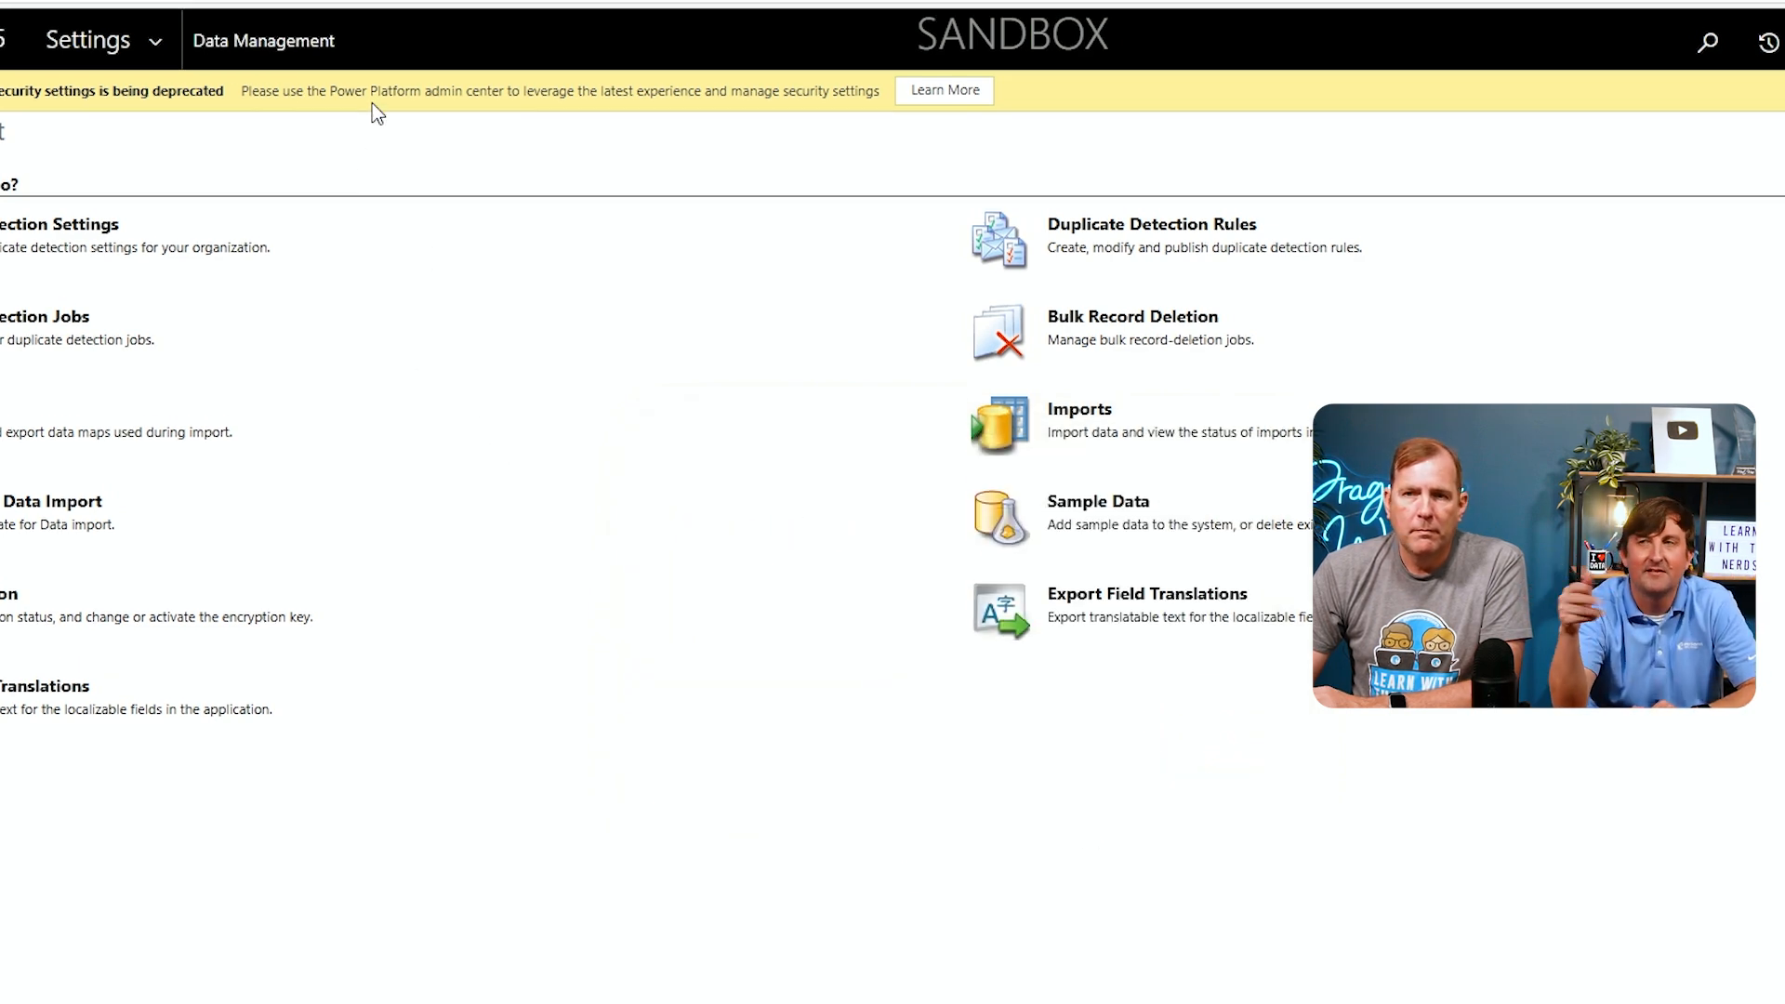
Switch to the Power Pages tab and open the Solutions area
left_click(1097, 18)
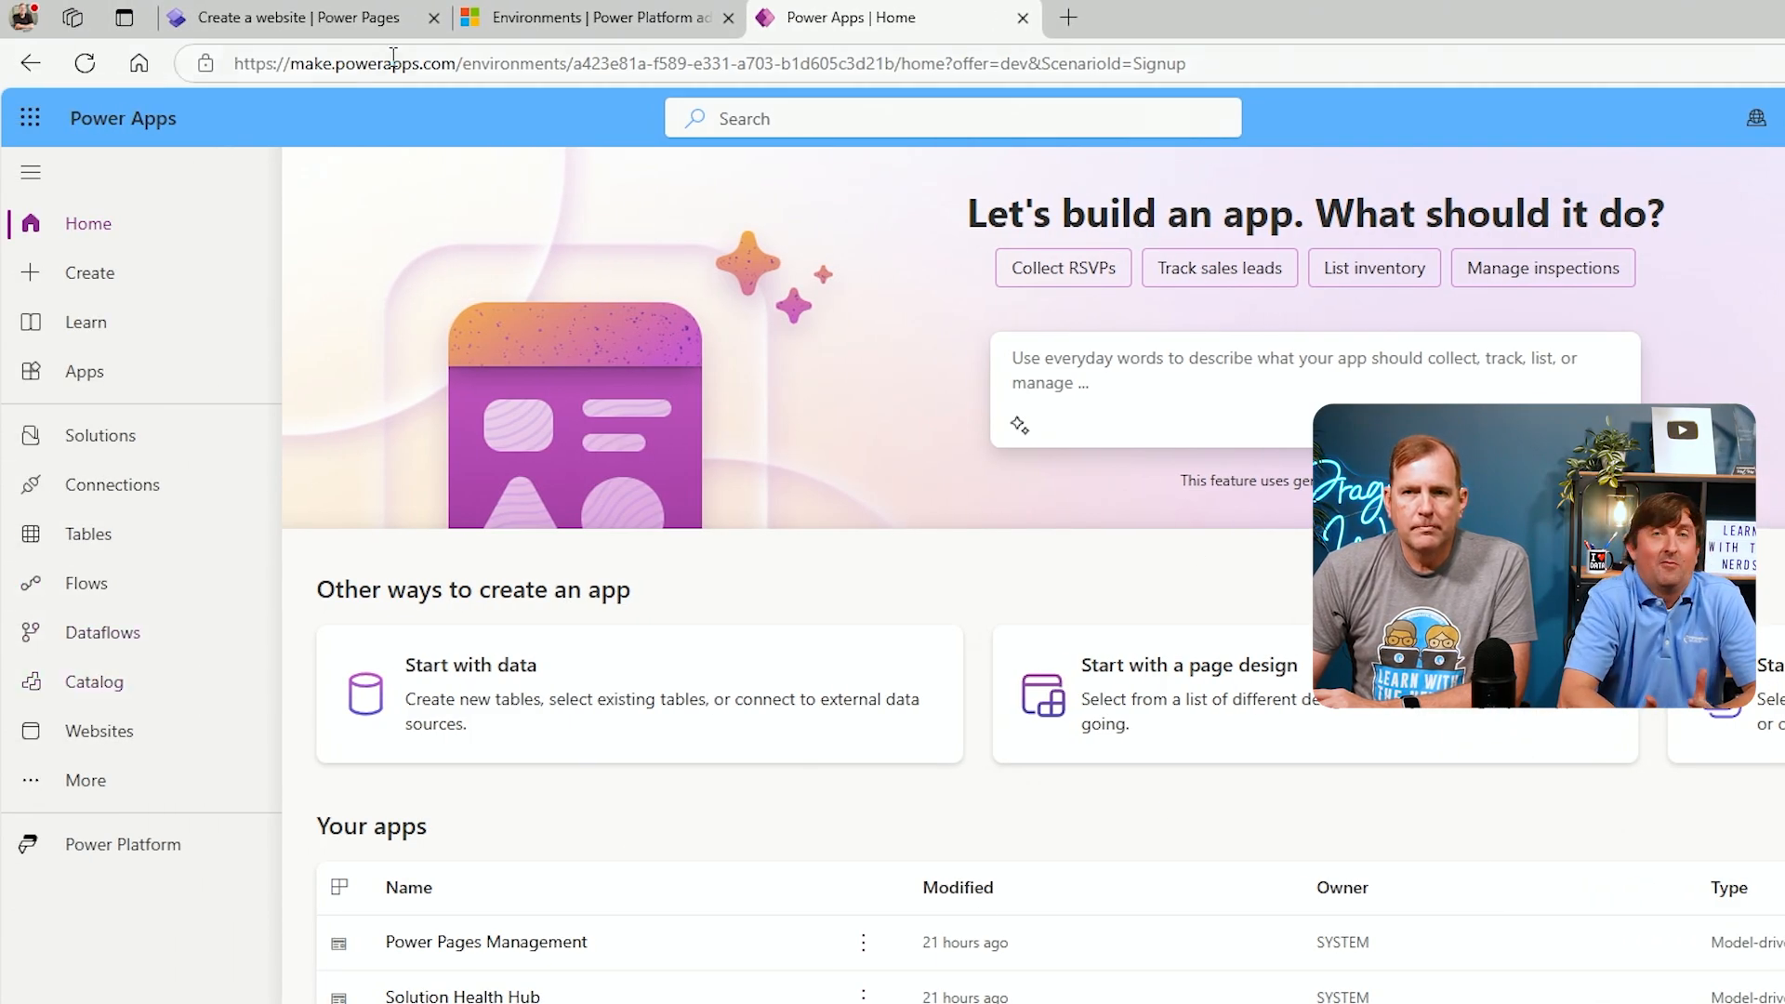
left_click(370, 17)
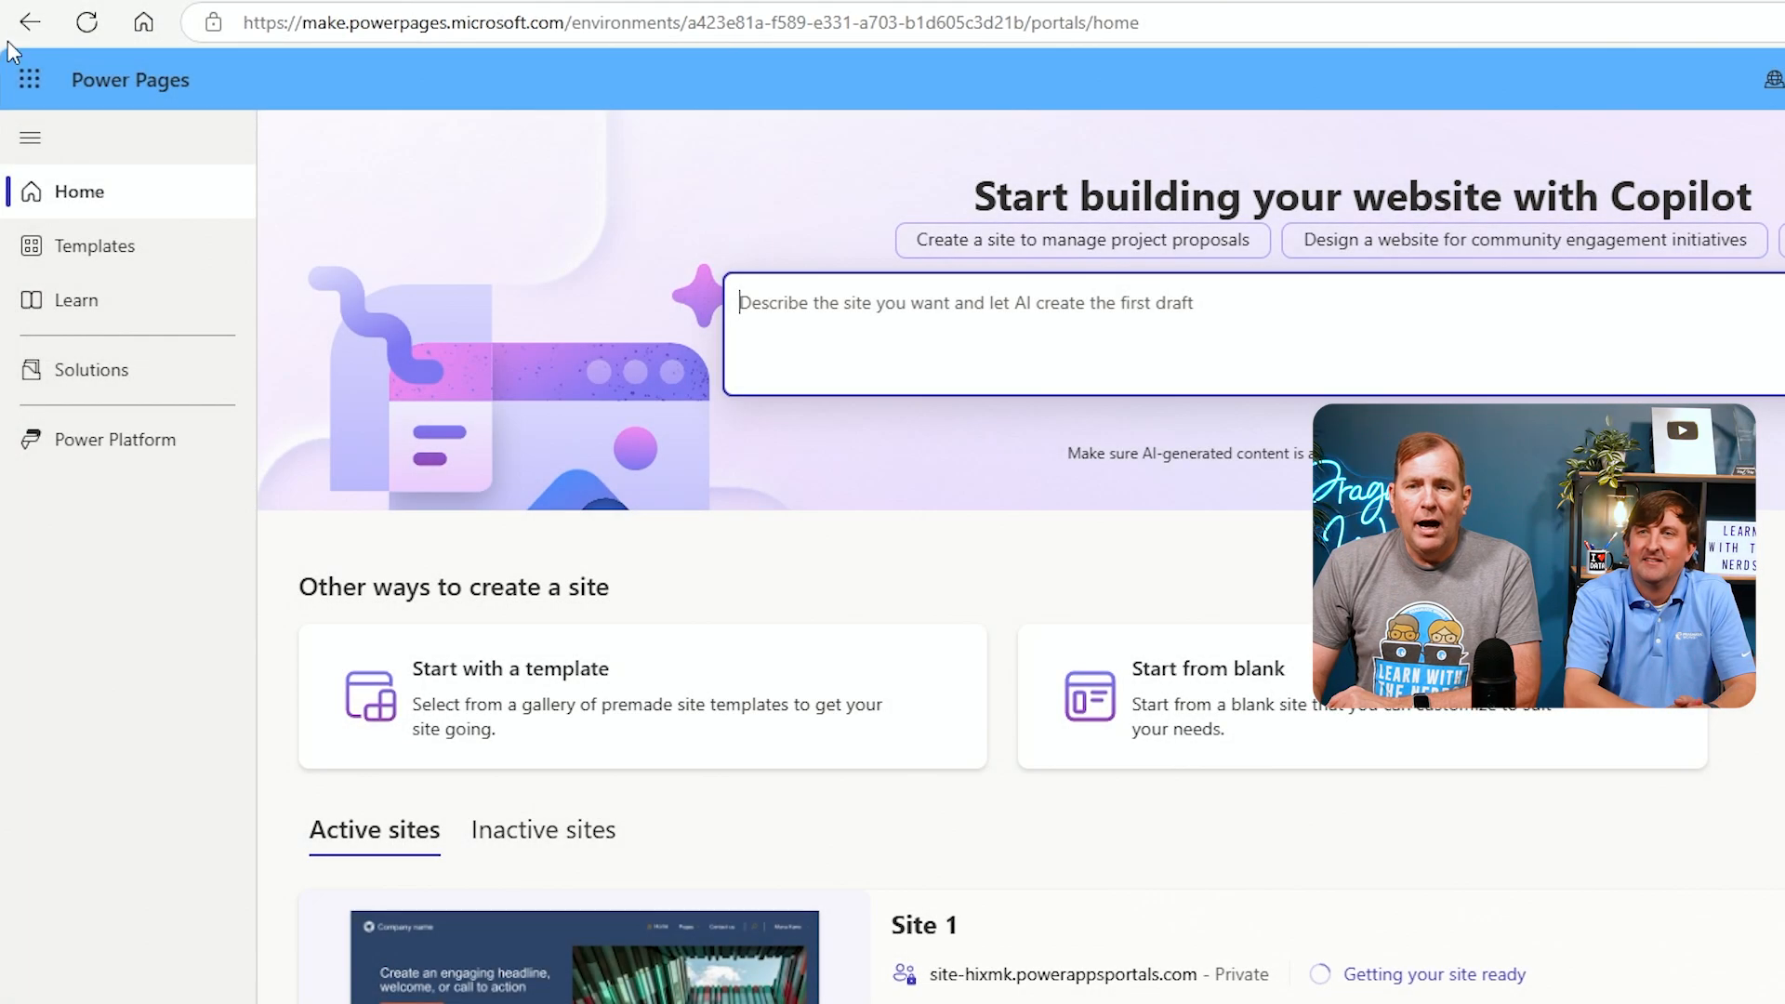
left_click(142, 376)
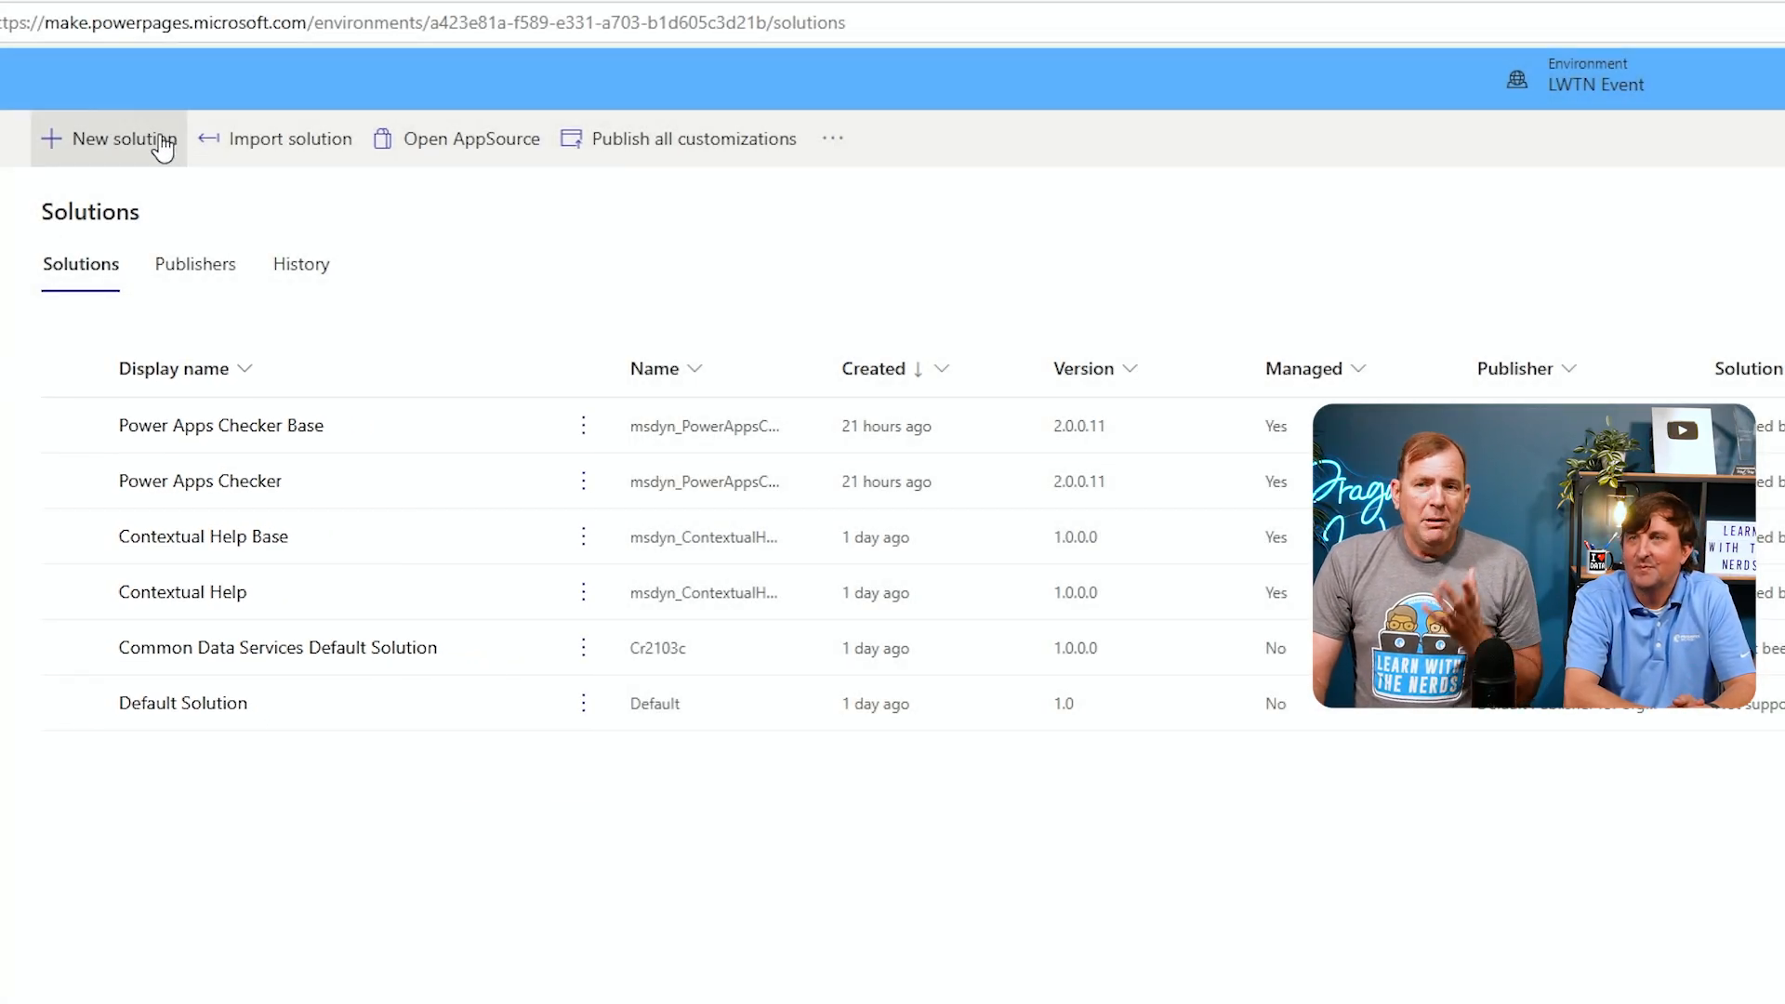
Start a new solution with the display name LWTN Demo Project
left_click(160, 149)
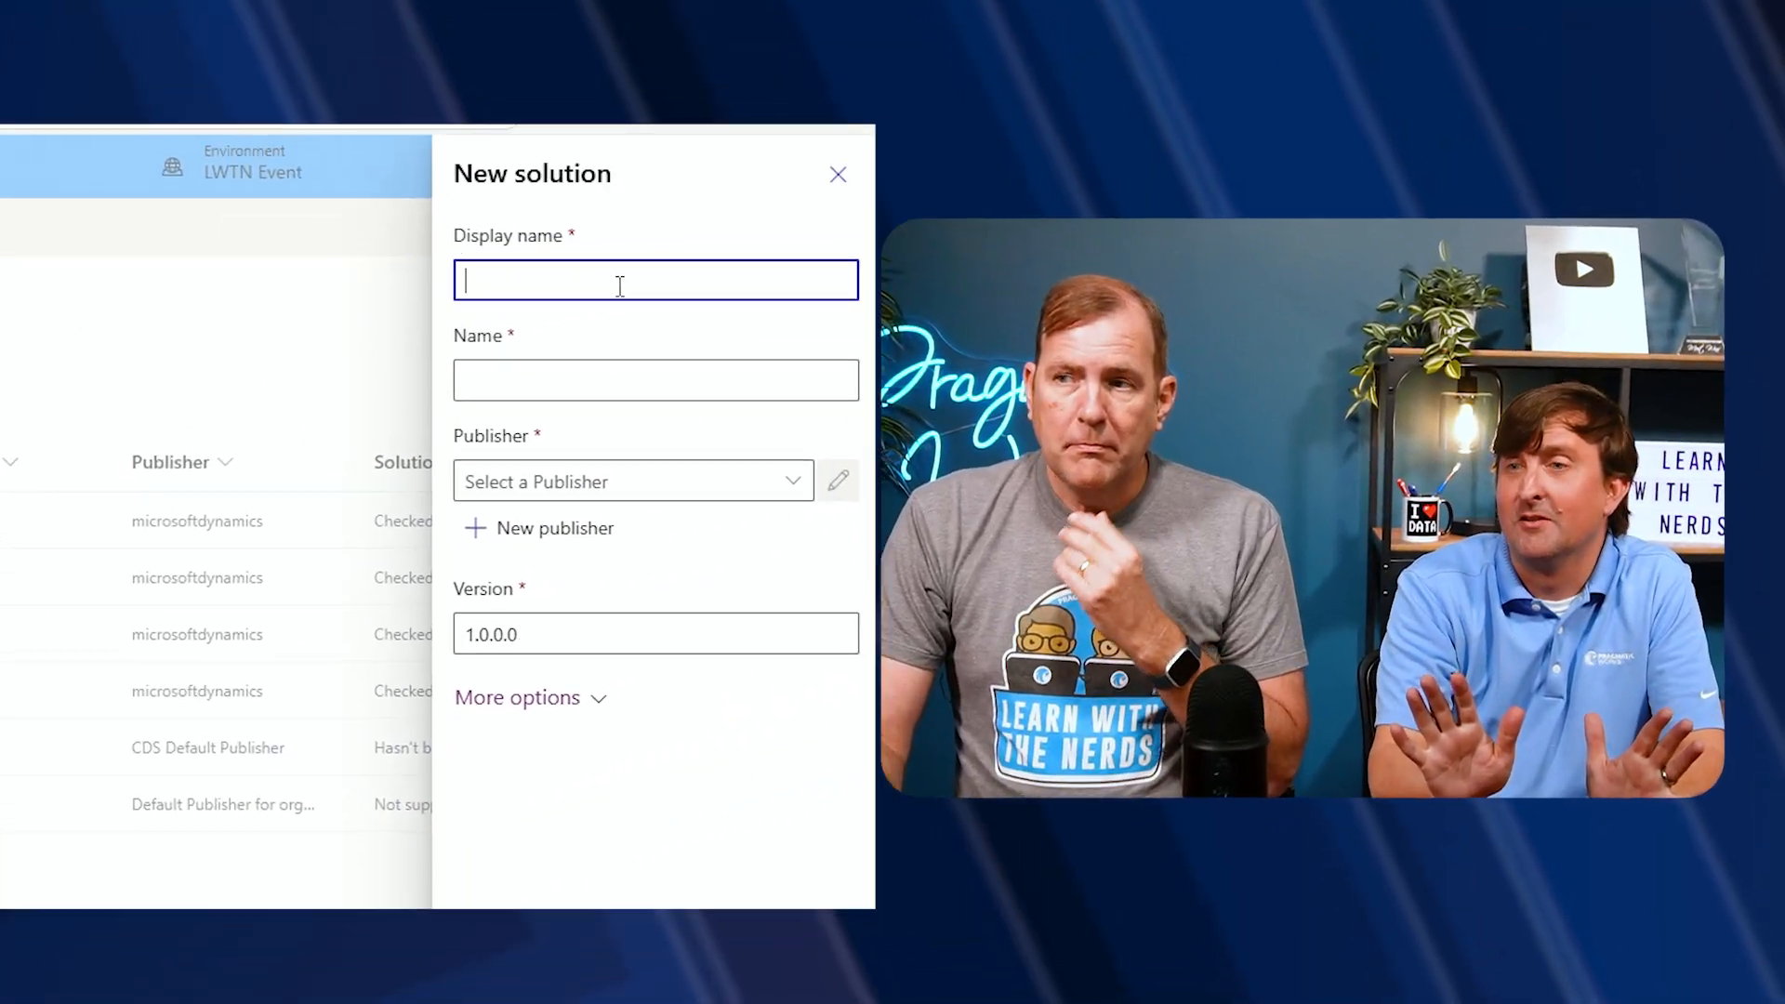
left_click(957, 244)
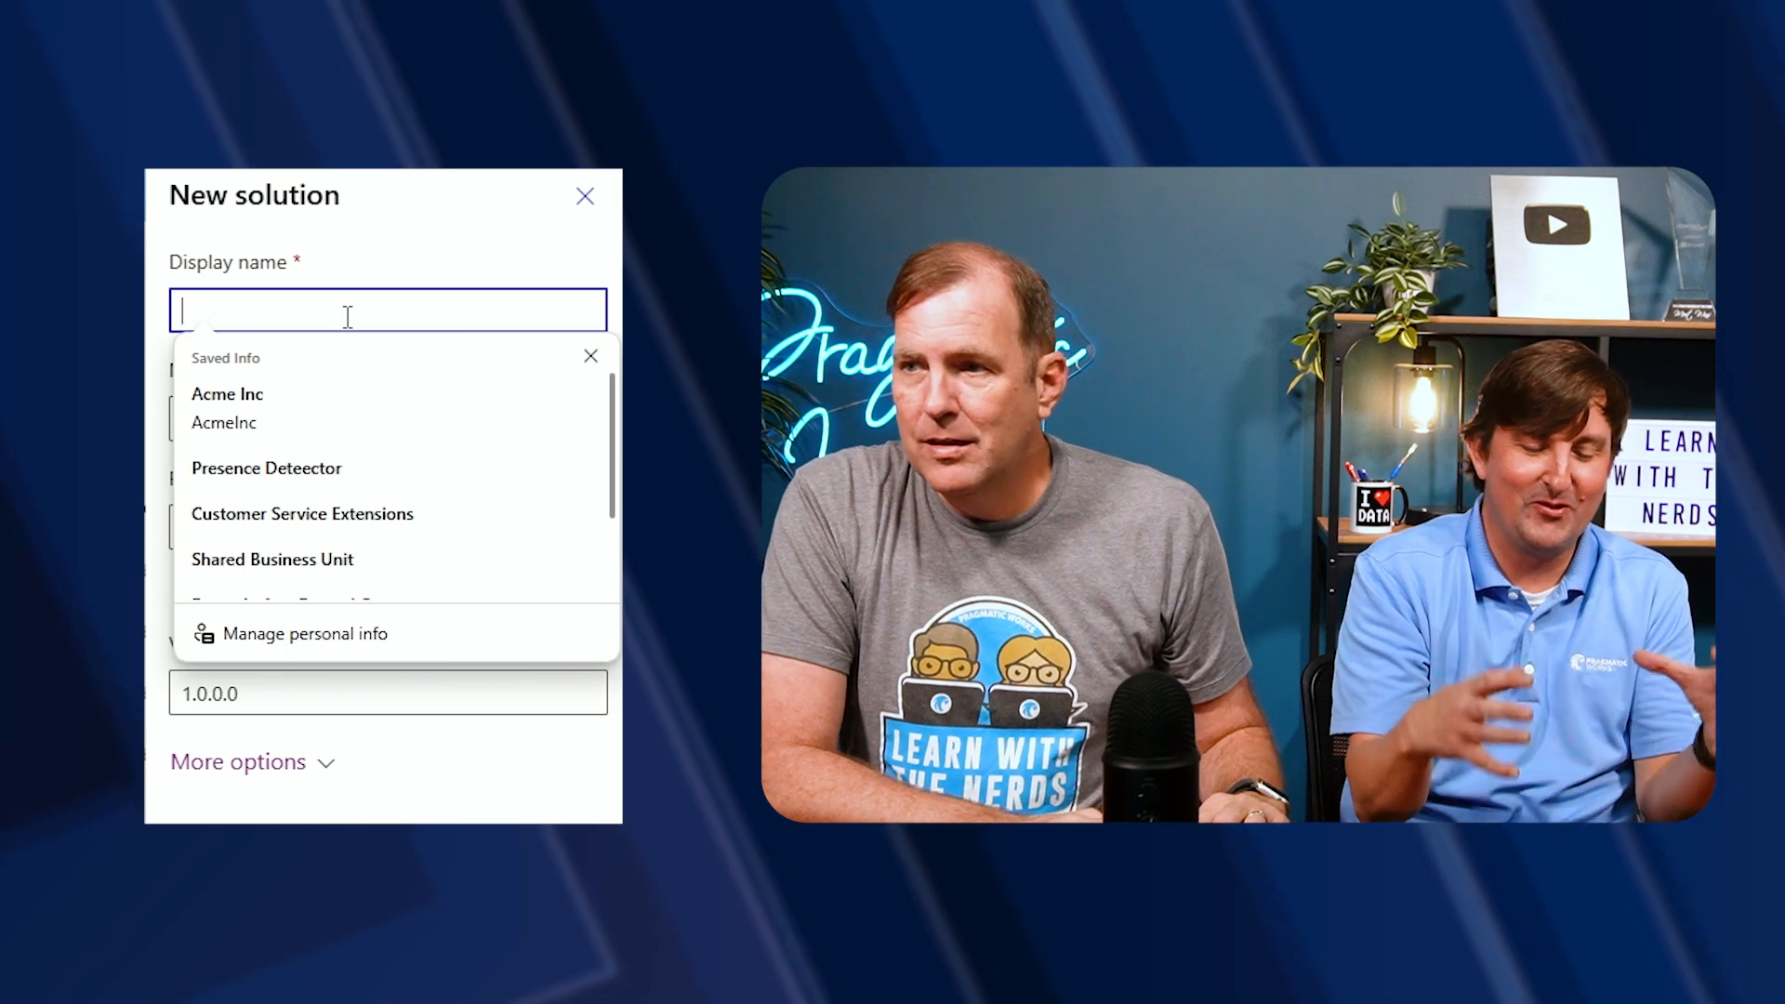
type("LW")
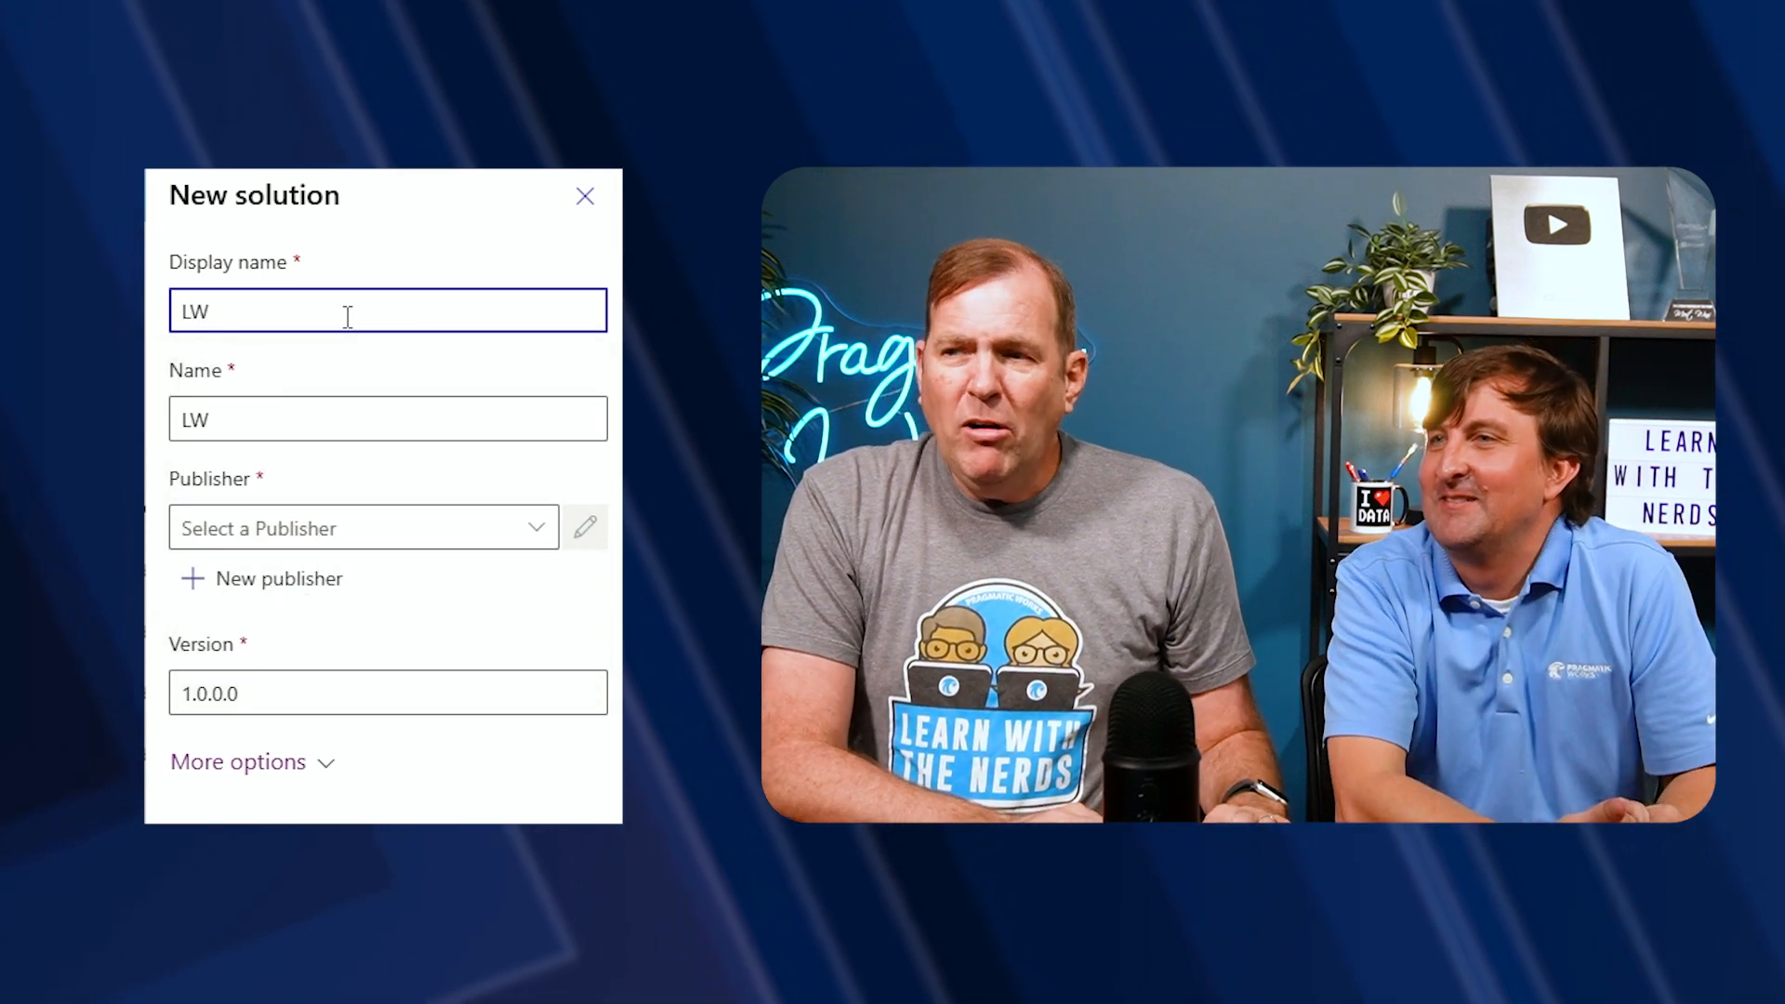
type("TN")
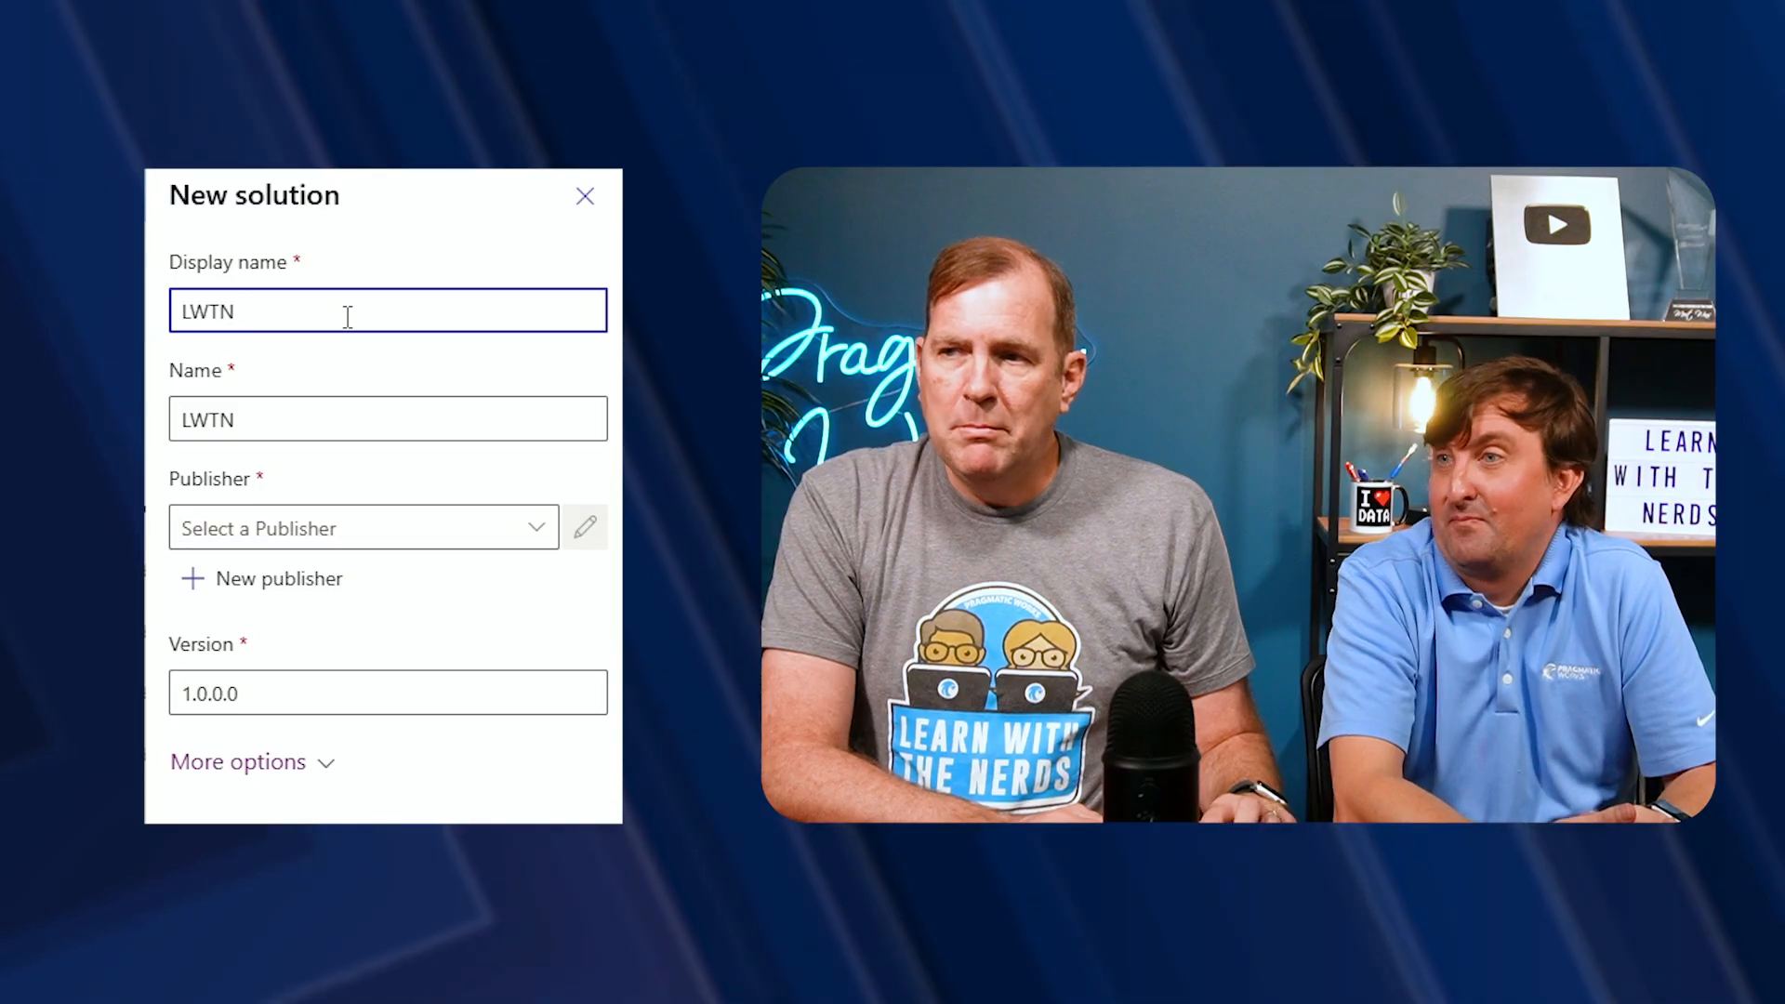
type(" Demo Project")
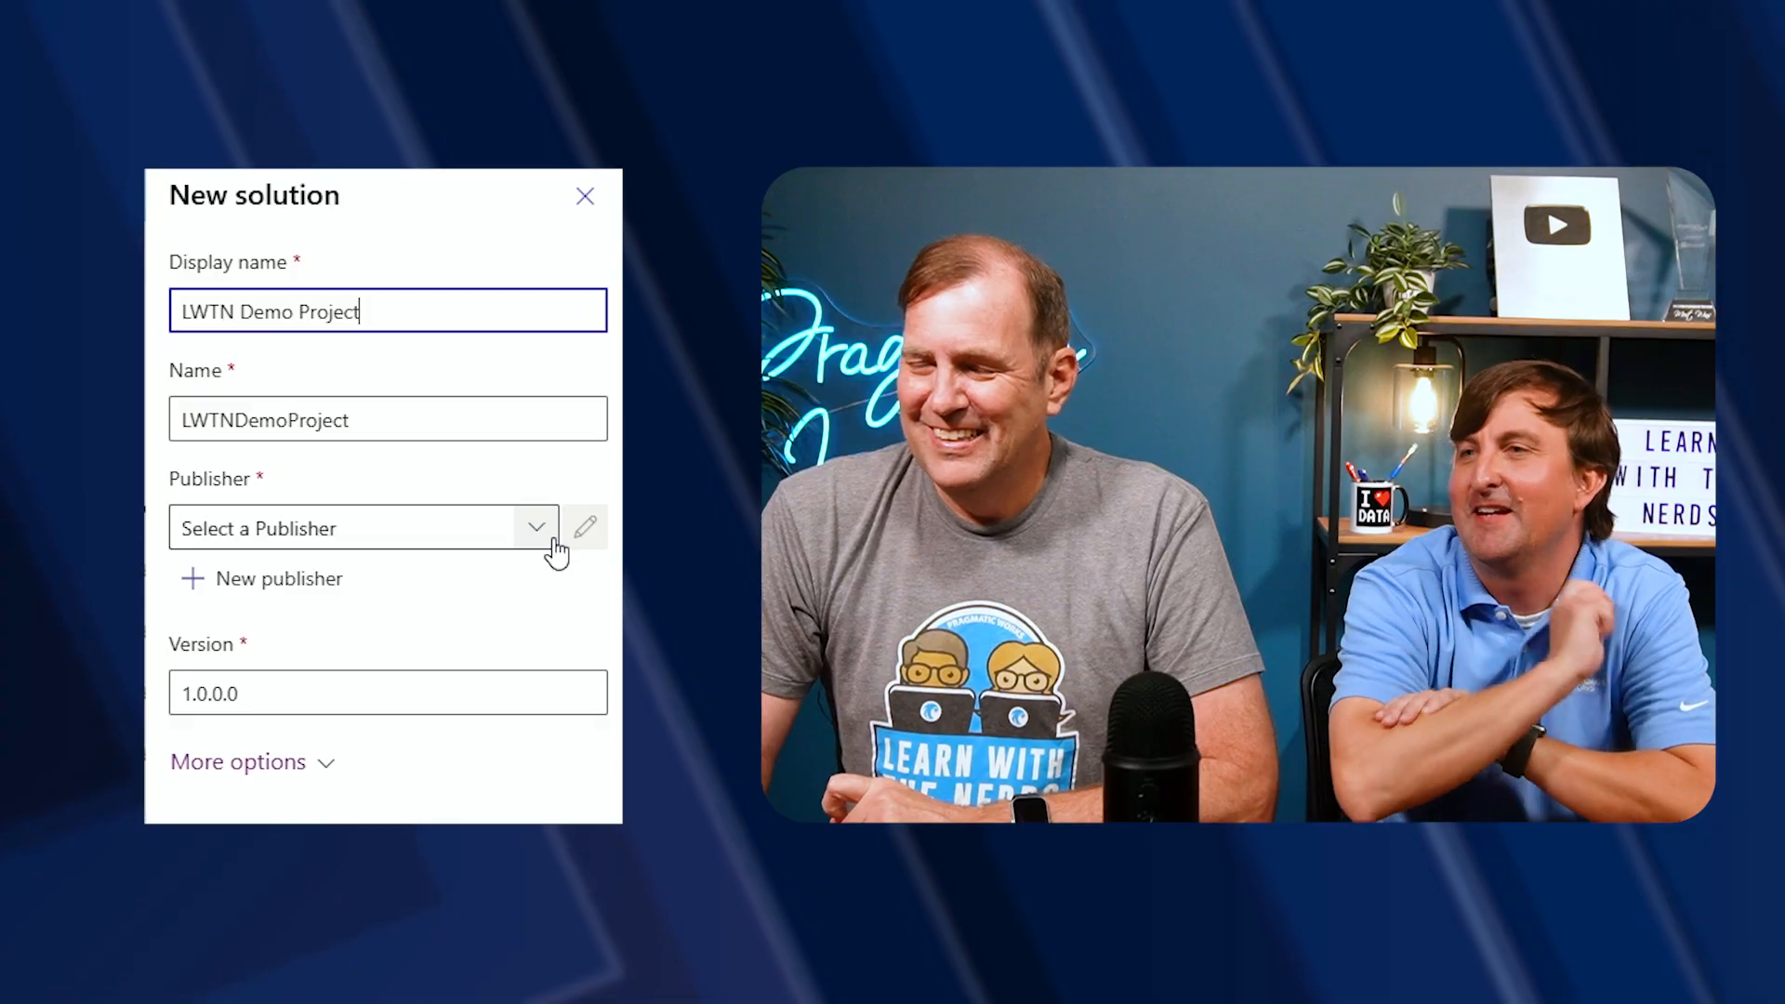
Create a new publisher with display name Pragmatic Works and name PragmaticWorks
left_click(544, 535)
left_click(545, 538)
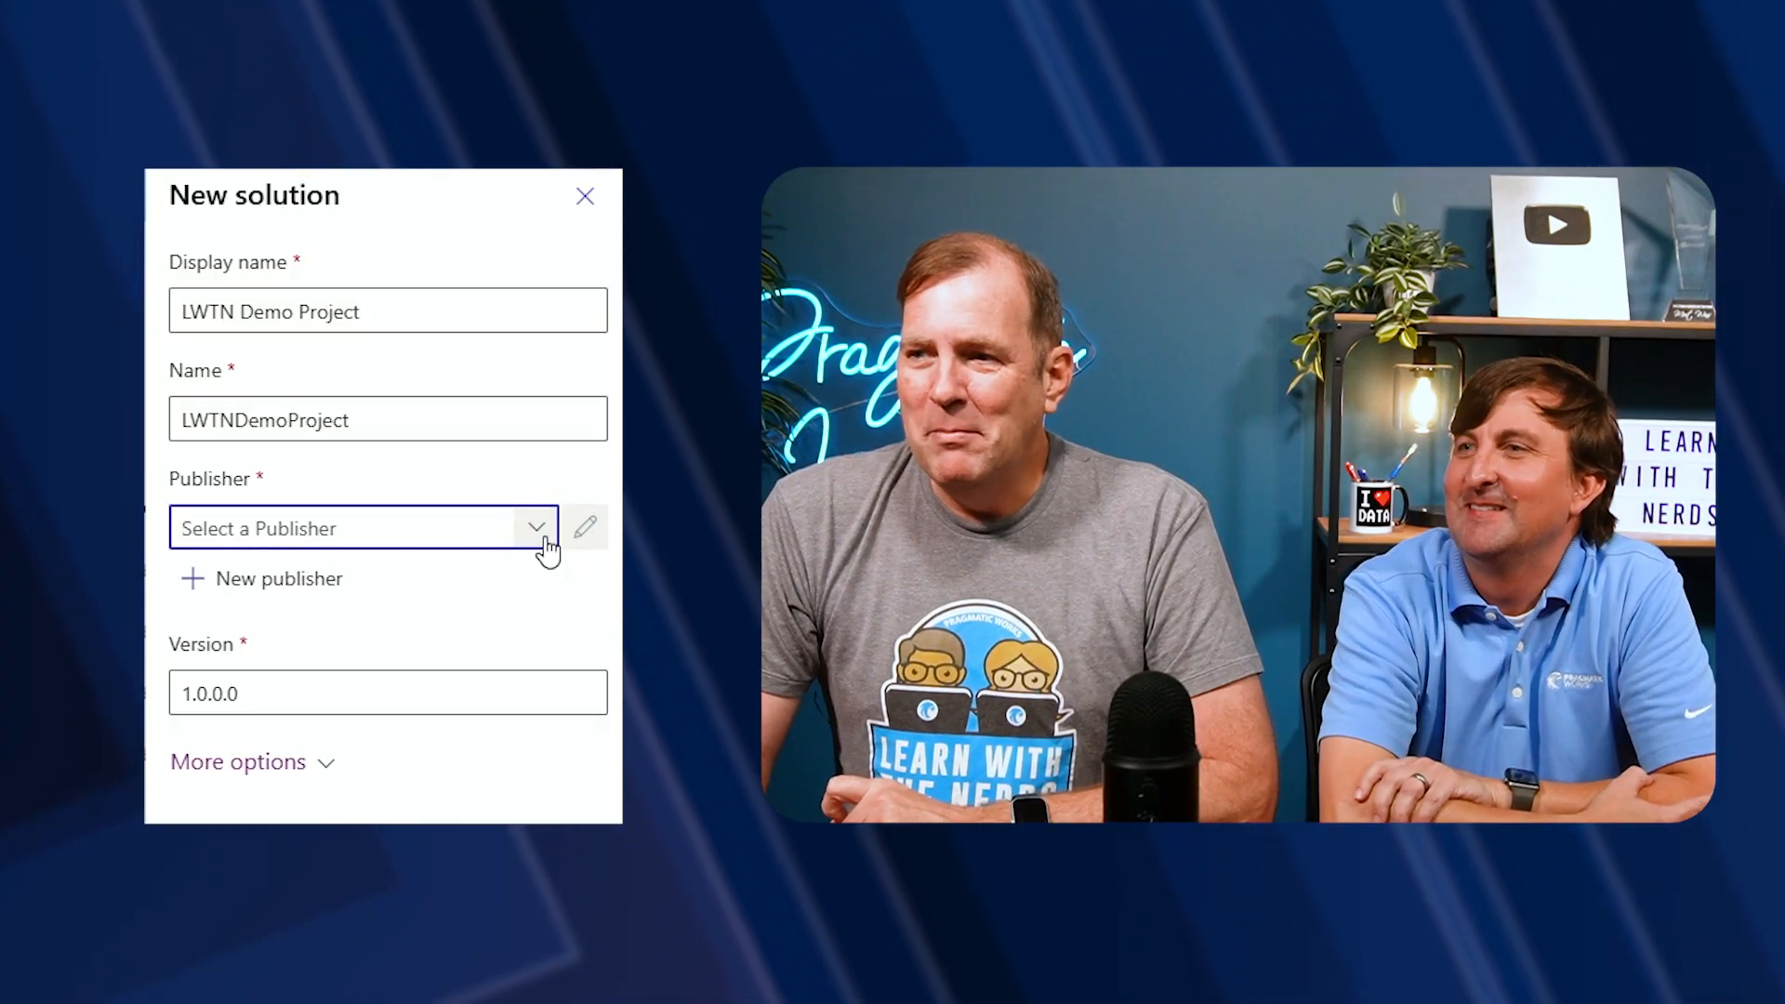
left_click(523, 537)
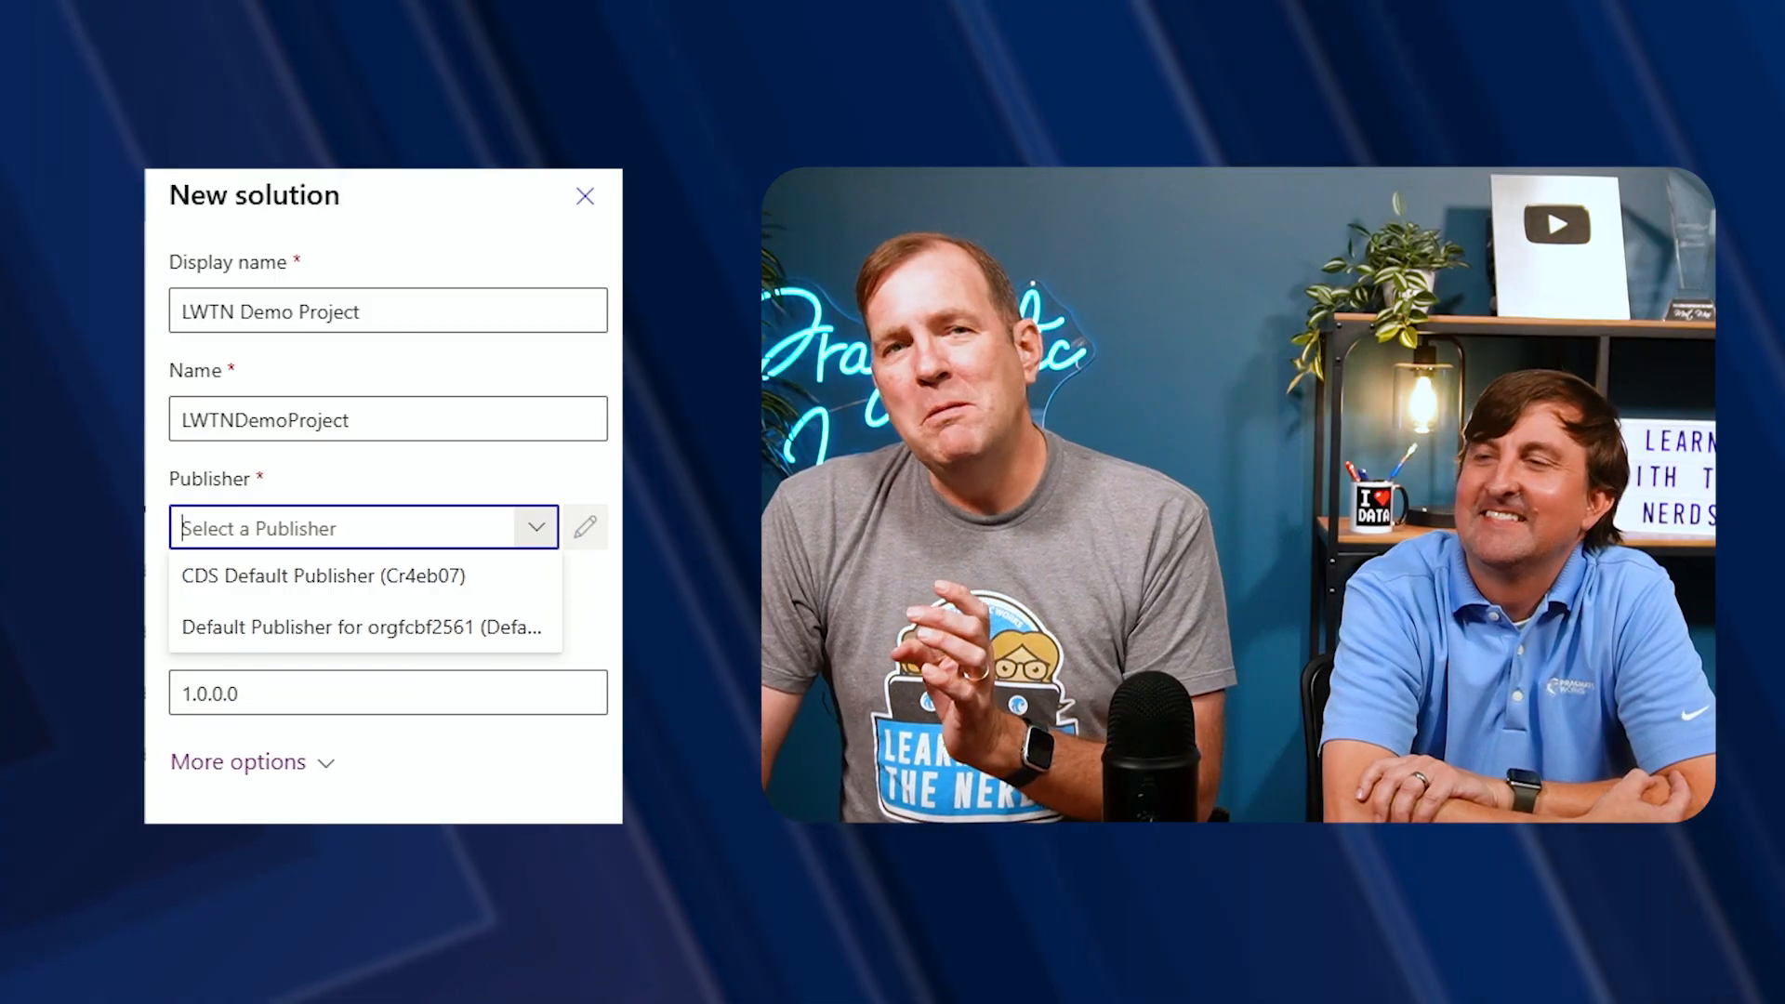
left_click(462, 779)
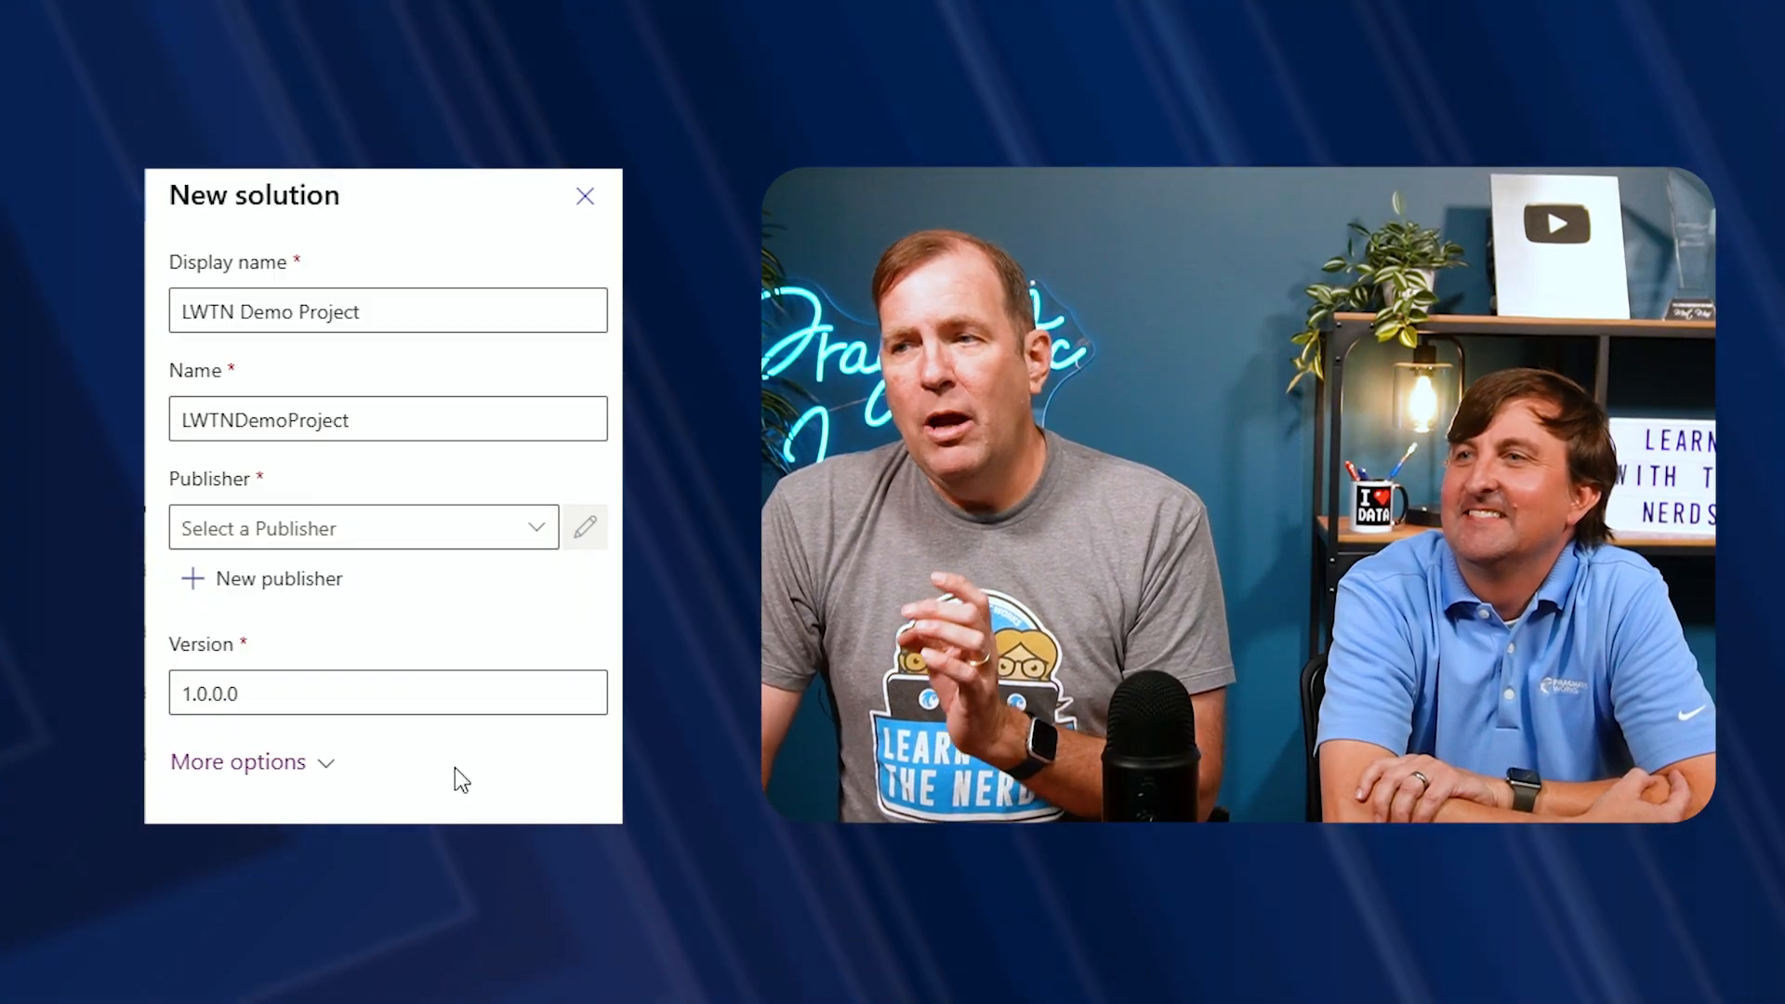
left_click(310, 579)
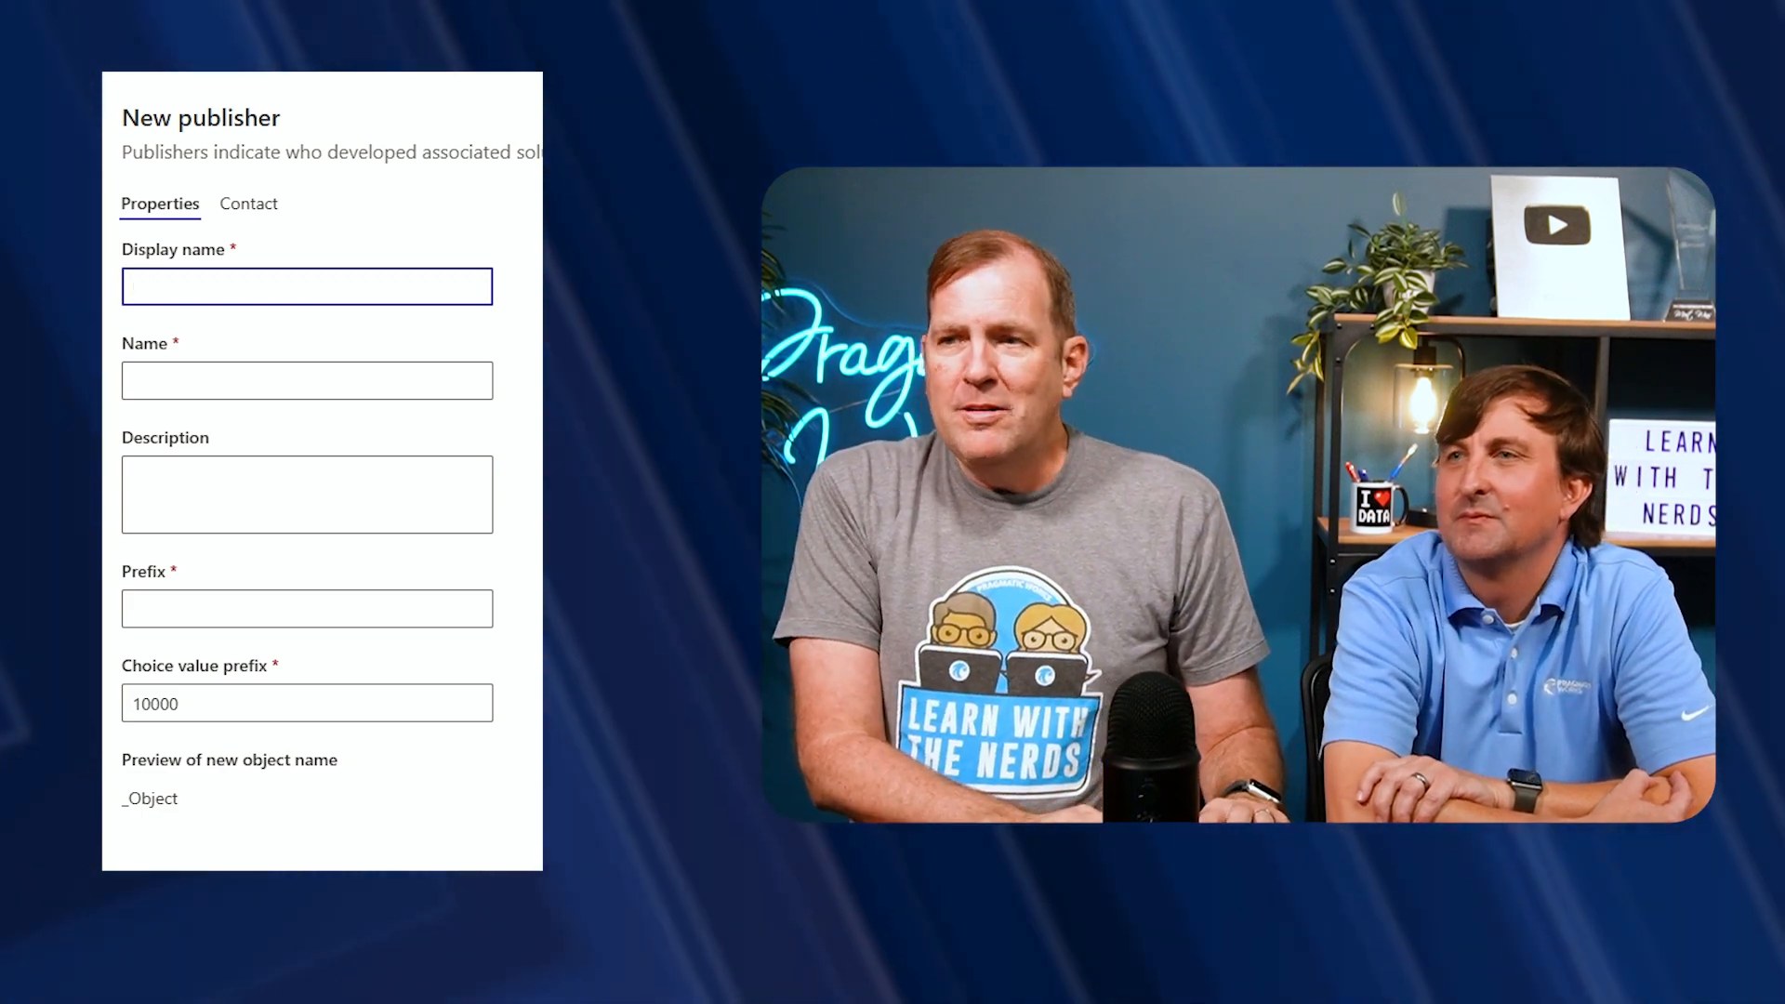
type("Pragmatic Works")
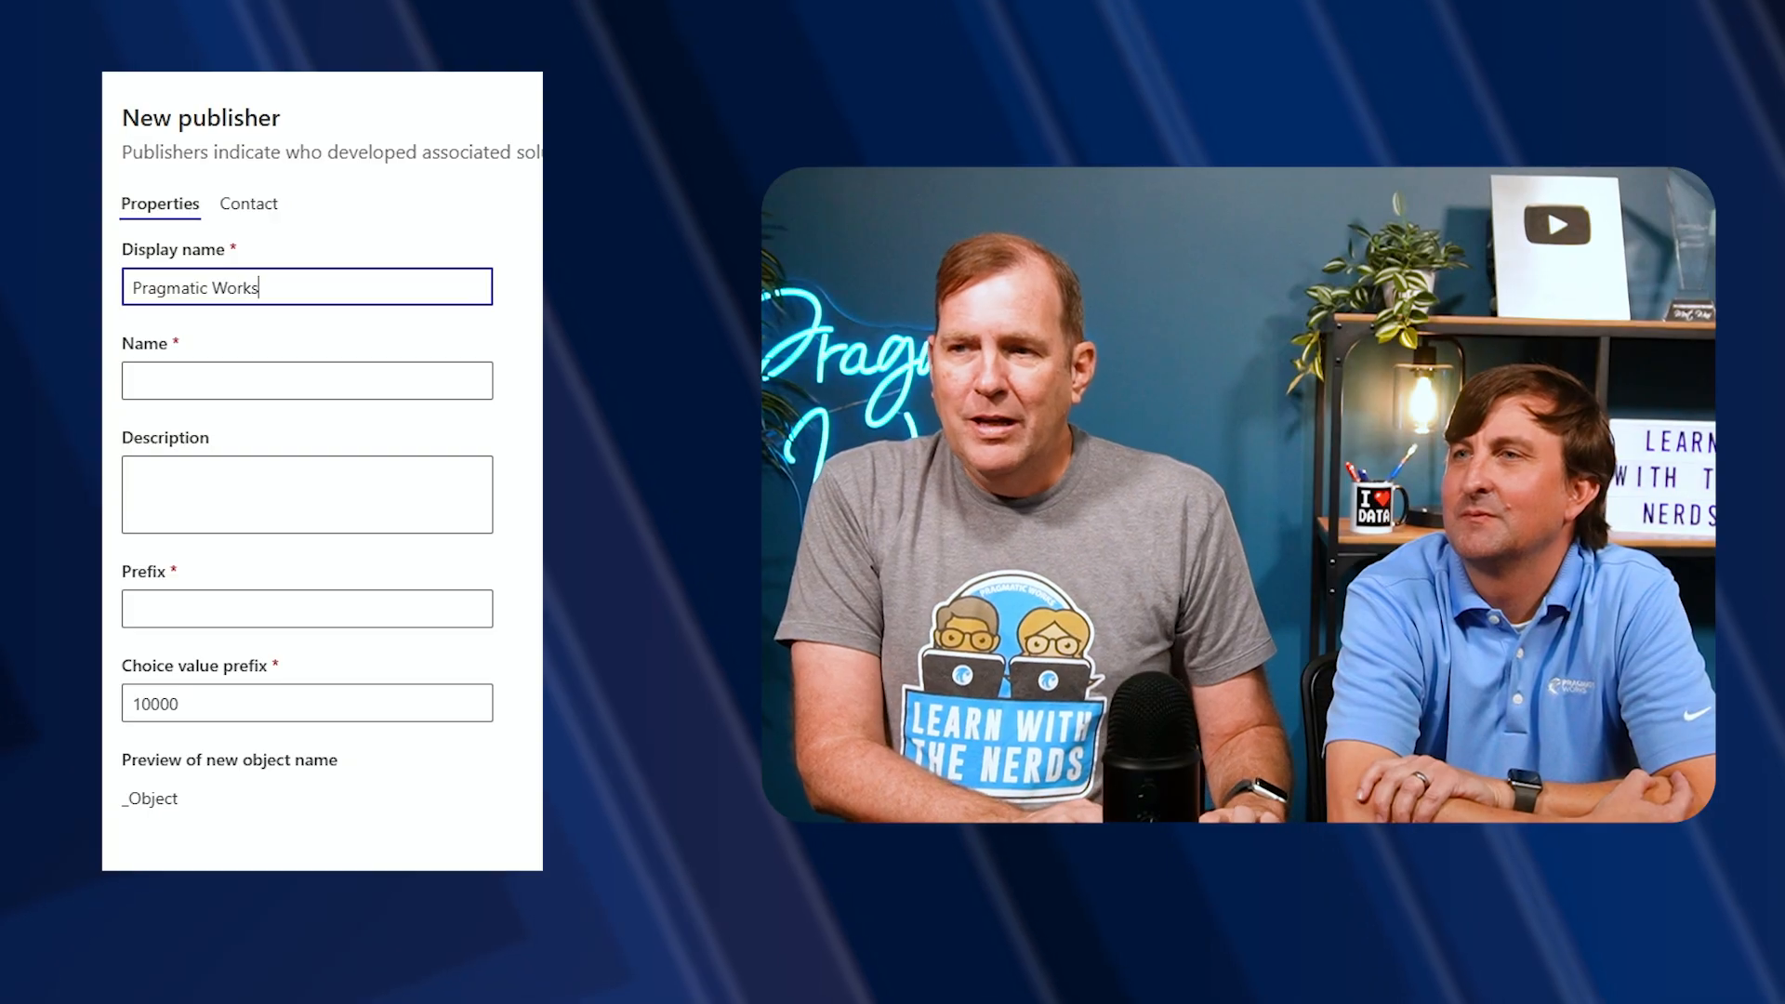
key("Tab")
type("PragmaticWorks")
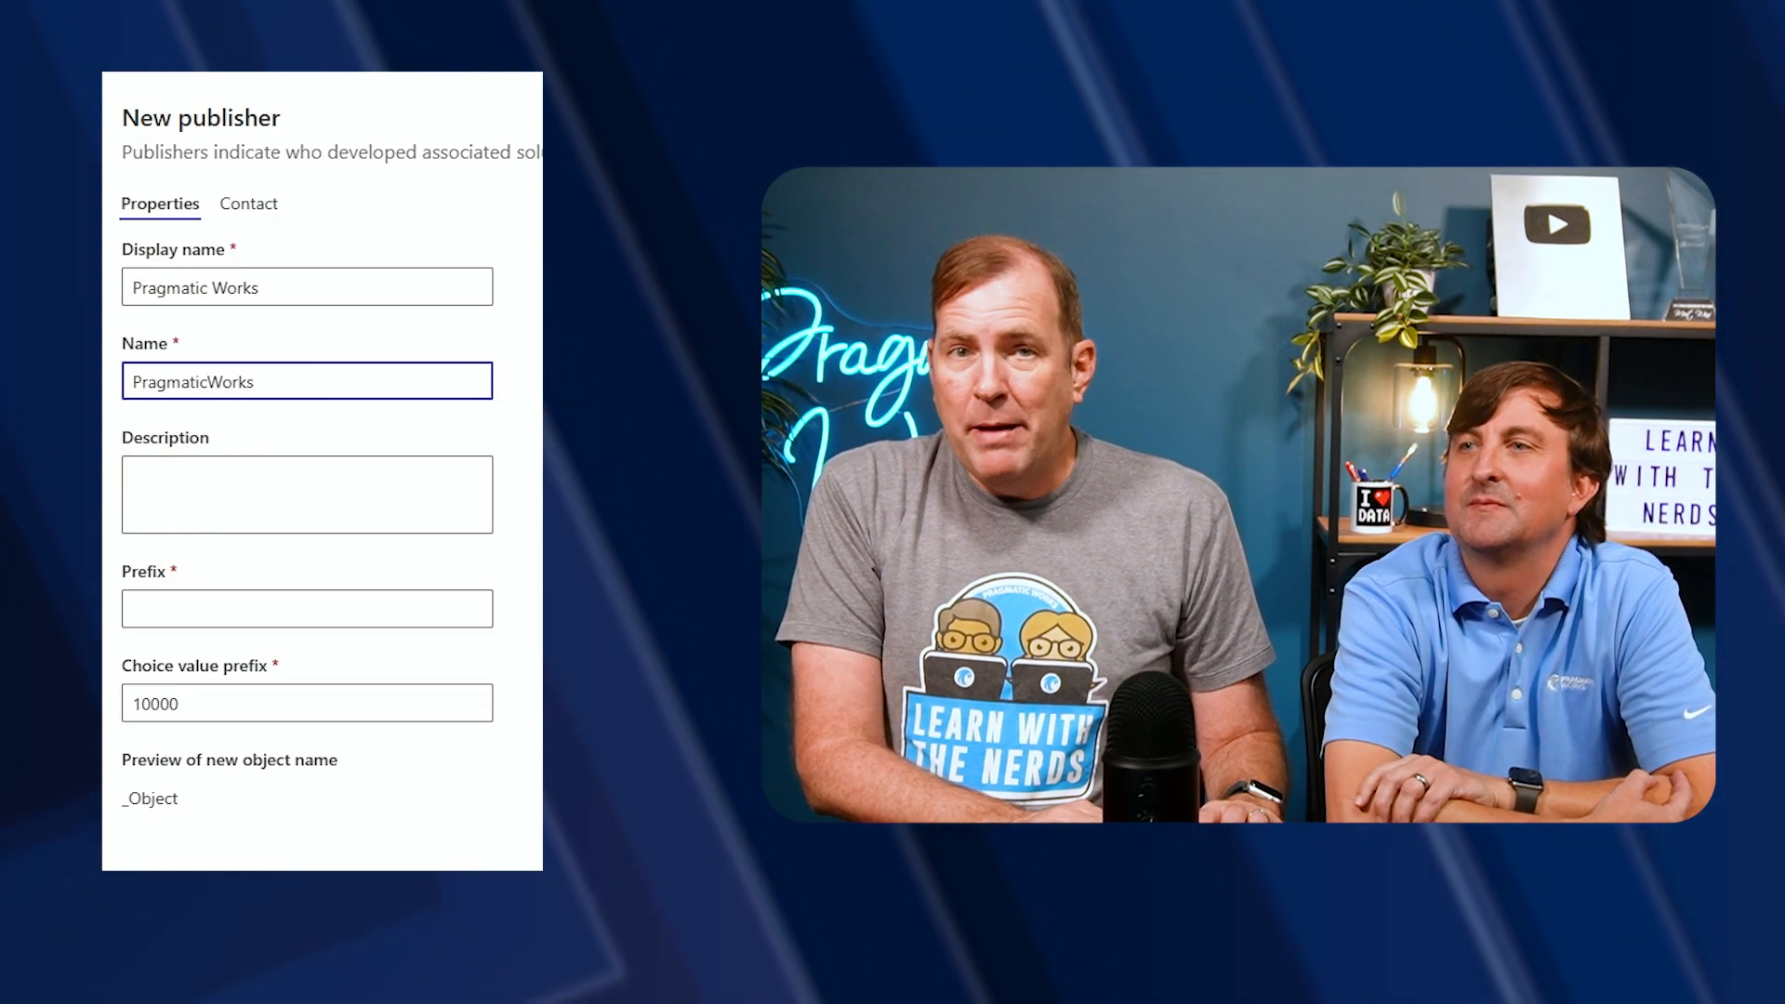
Set the publisher prefix to pw and save the new publisher
key("Tab")
key("Tab")
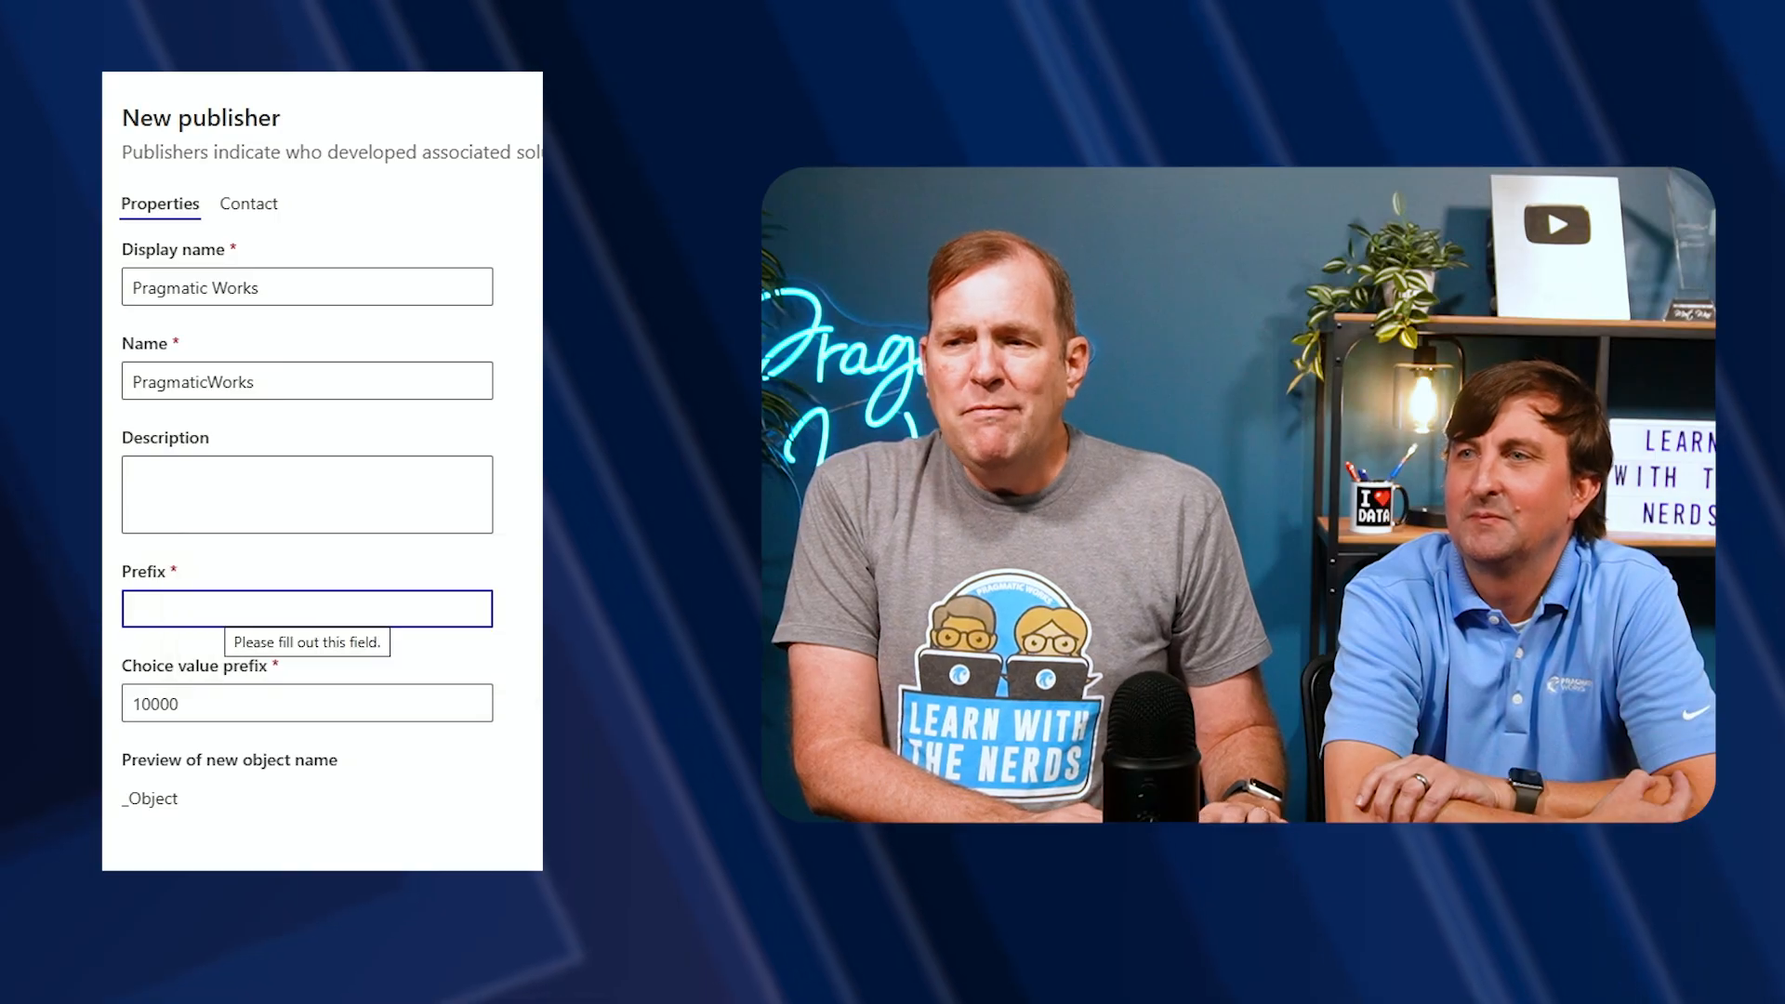
type("pw")
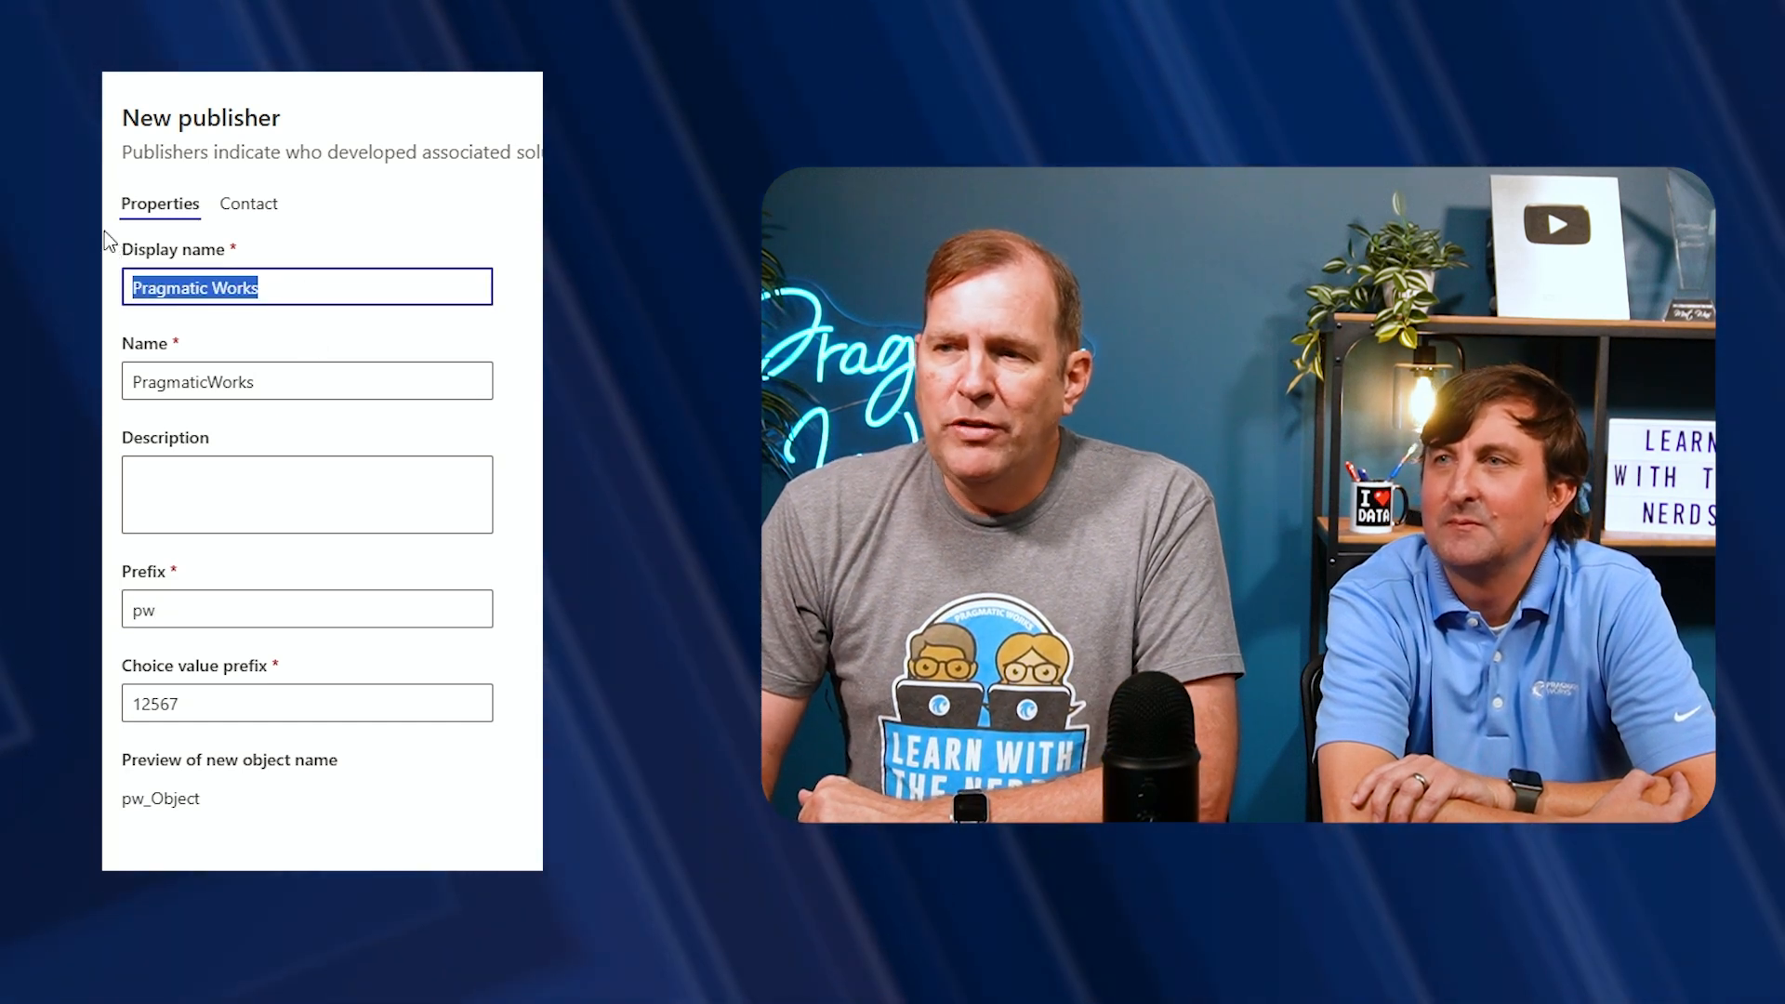
left_click_drag(338, 386, 130, 382)
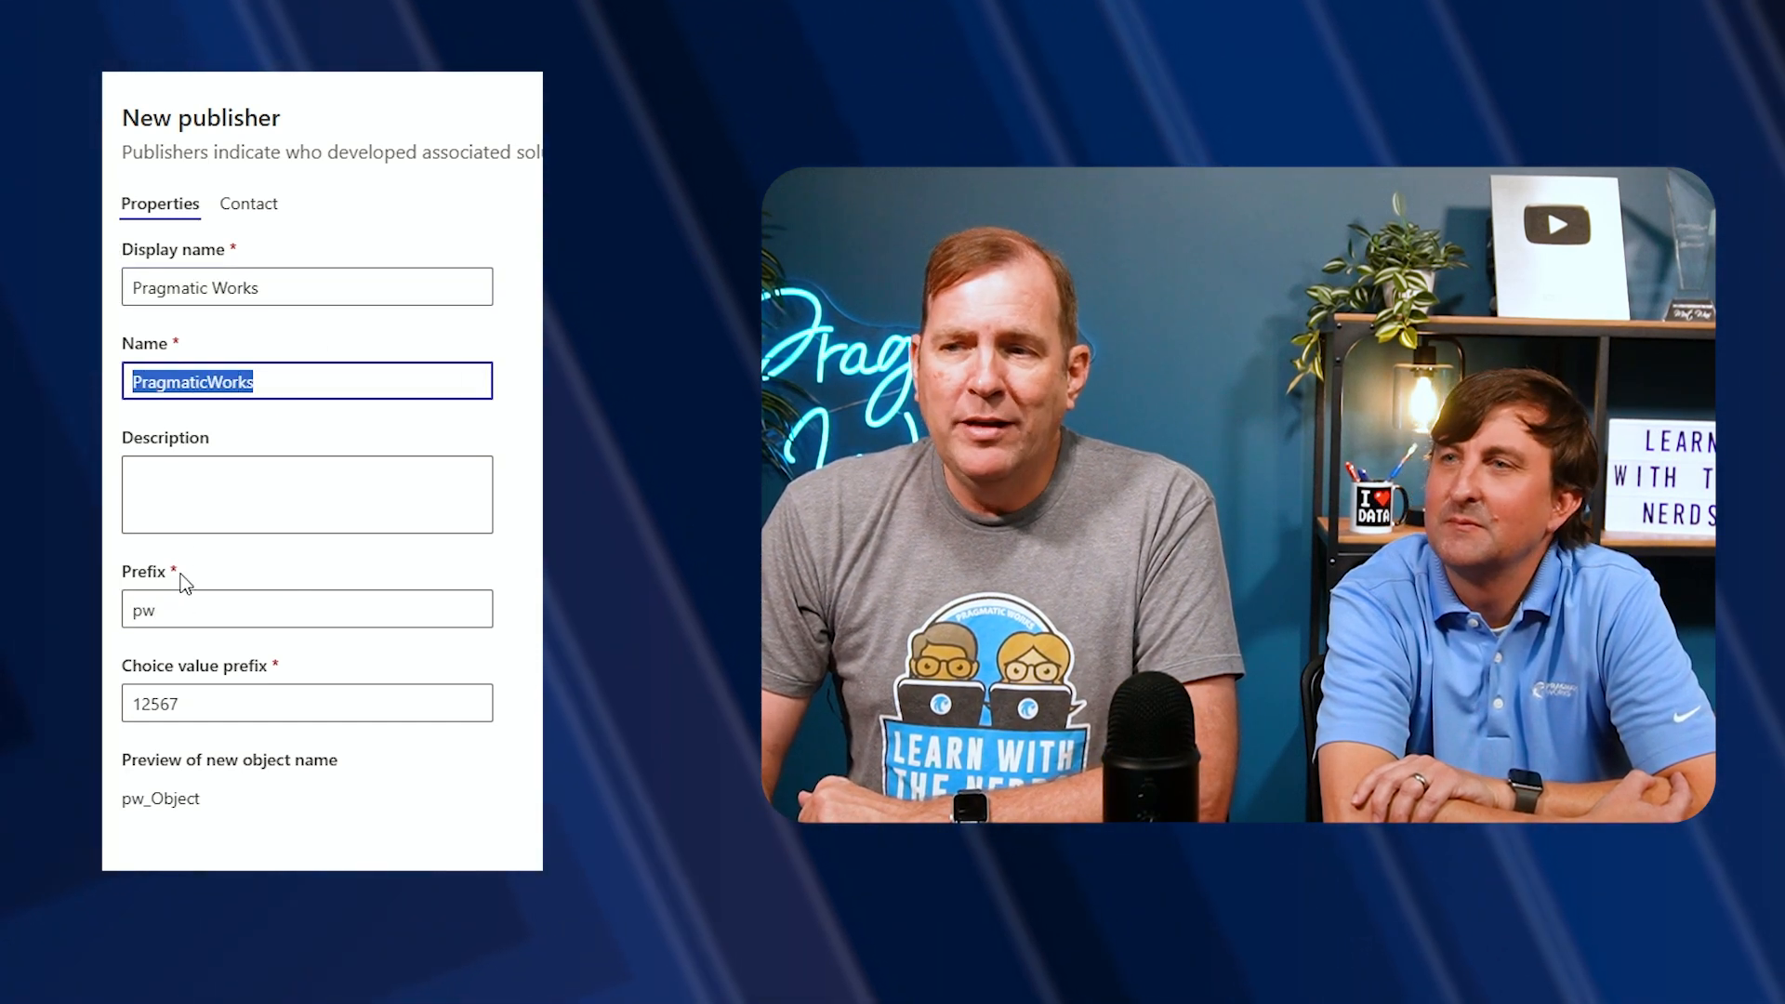
double_click(145, 611)
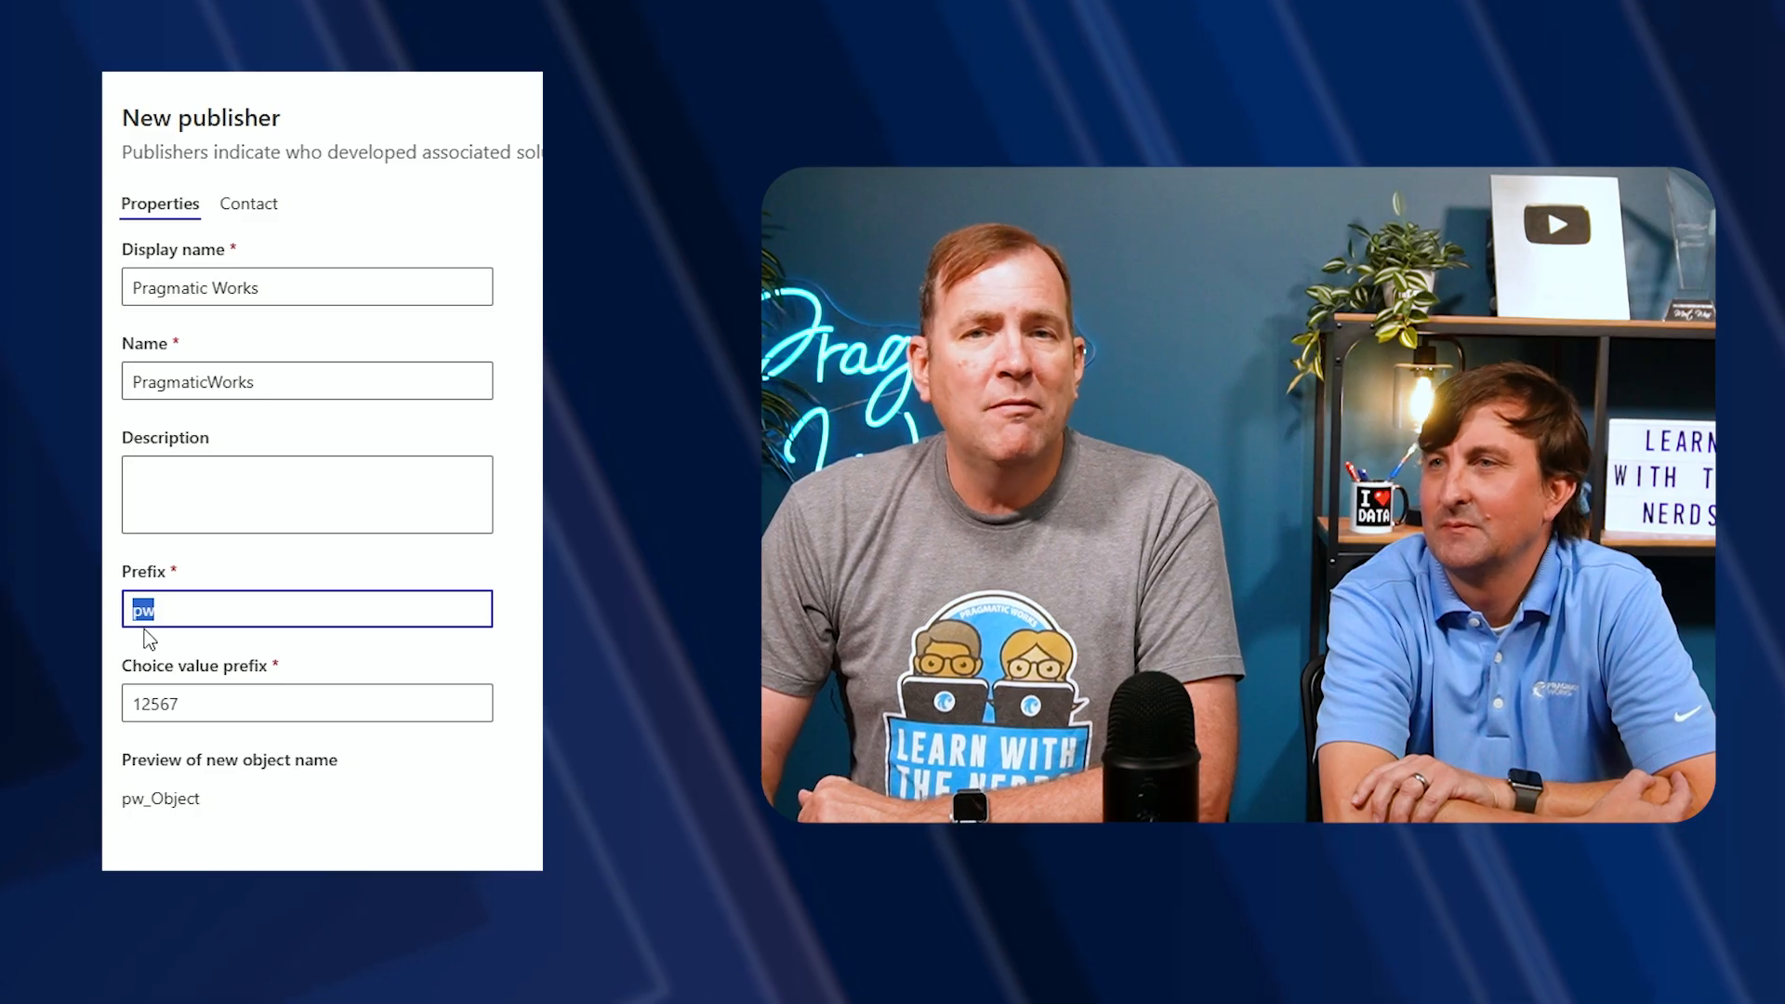
left_click(248, 202)
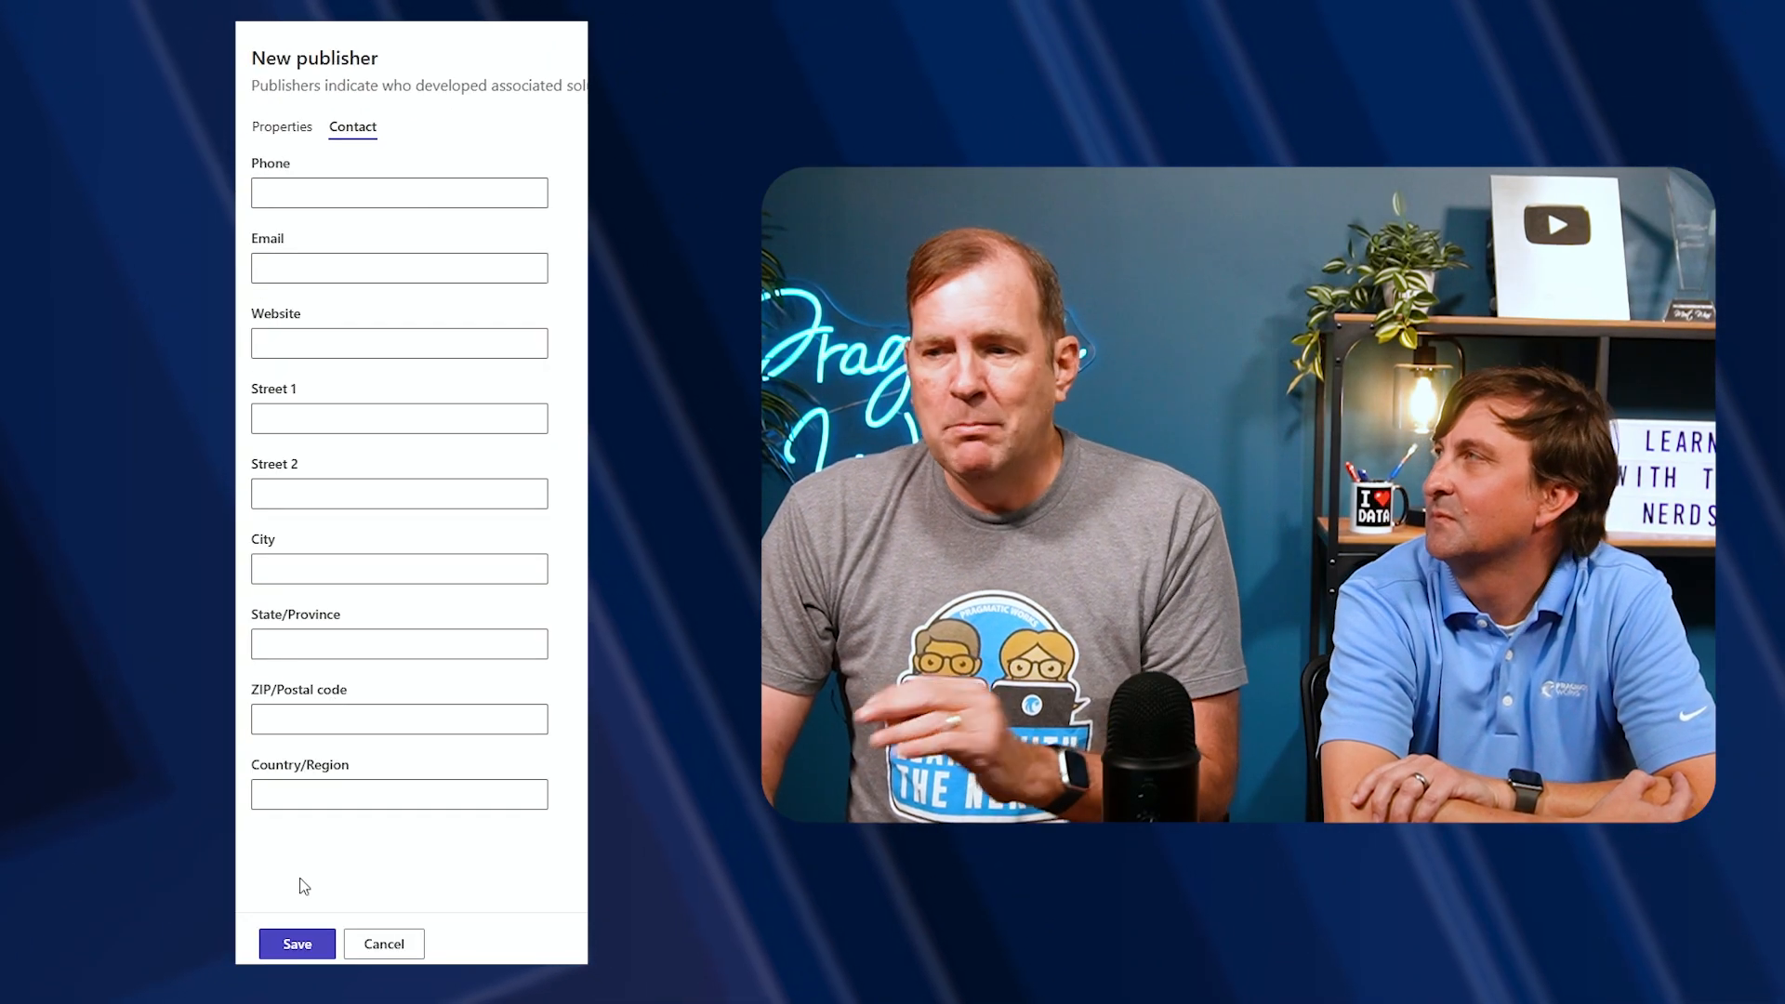
left_click(295, 945)
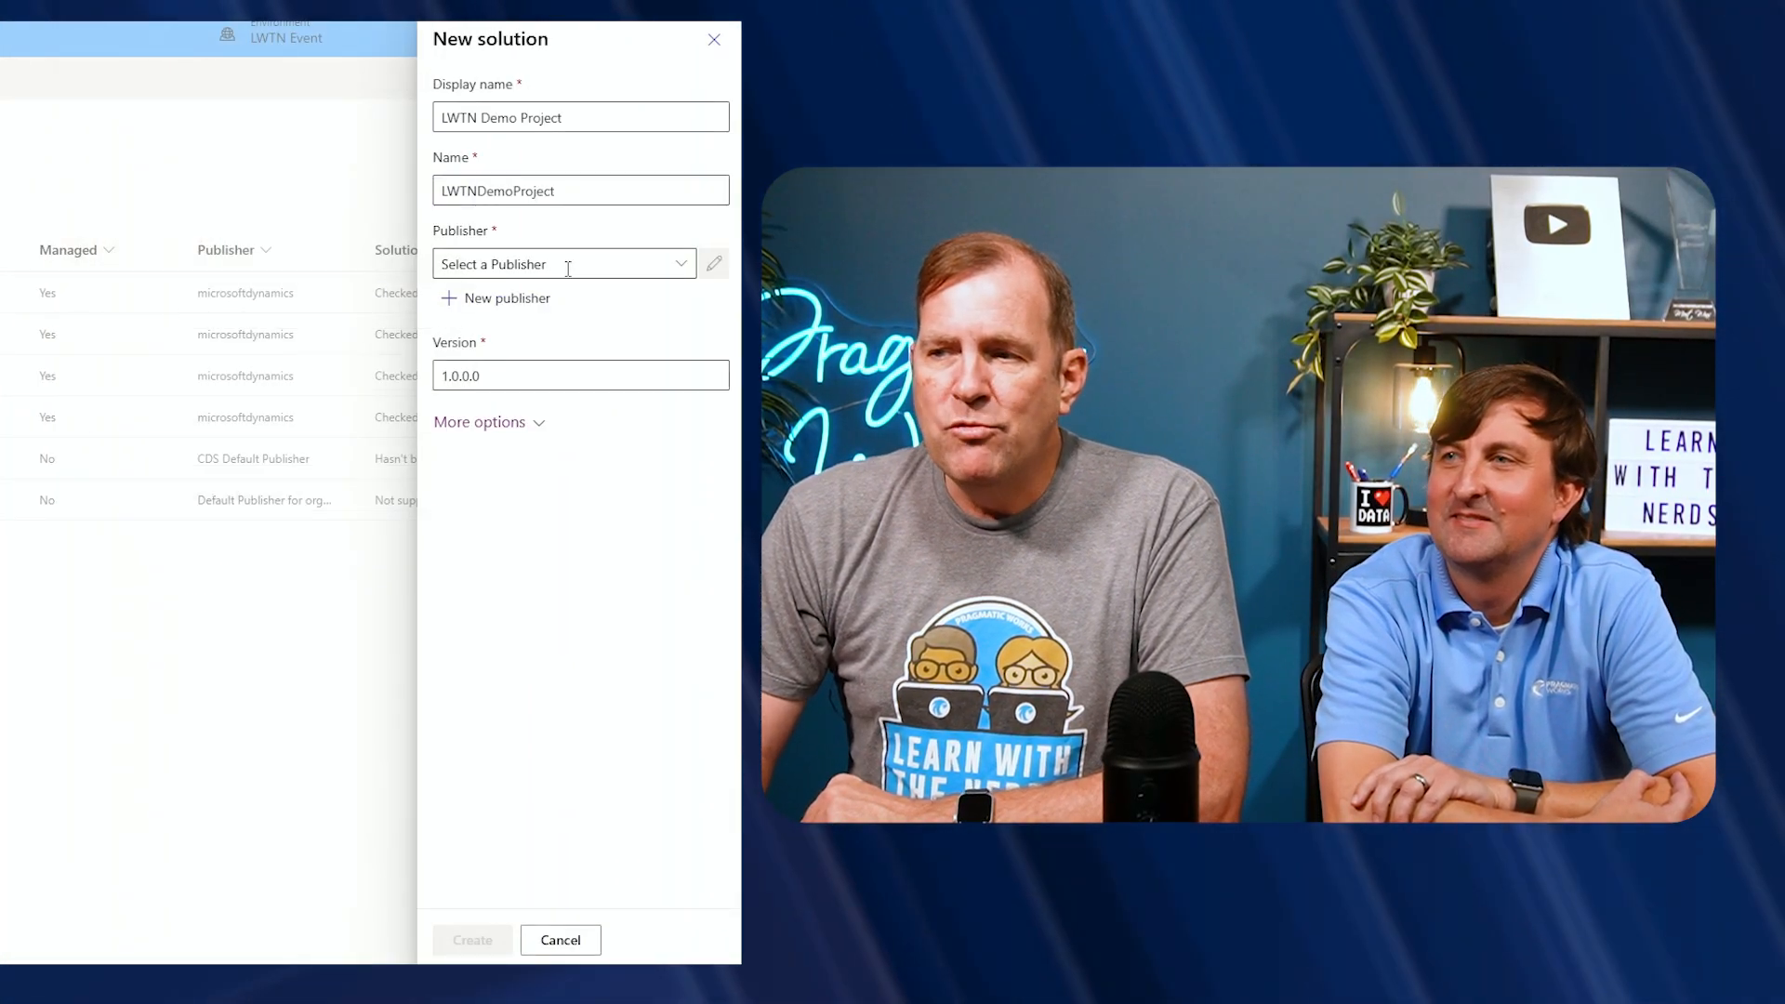
Choose Pragmatic Works as the solution's publisher and create the solution
left_click(680, 265)
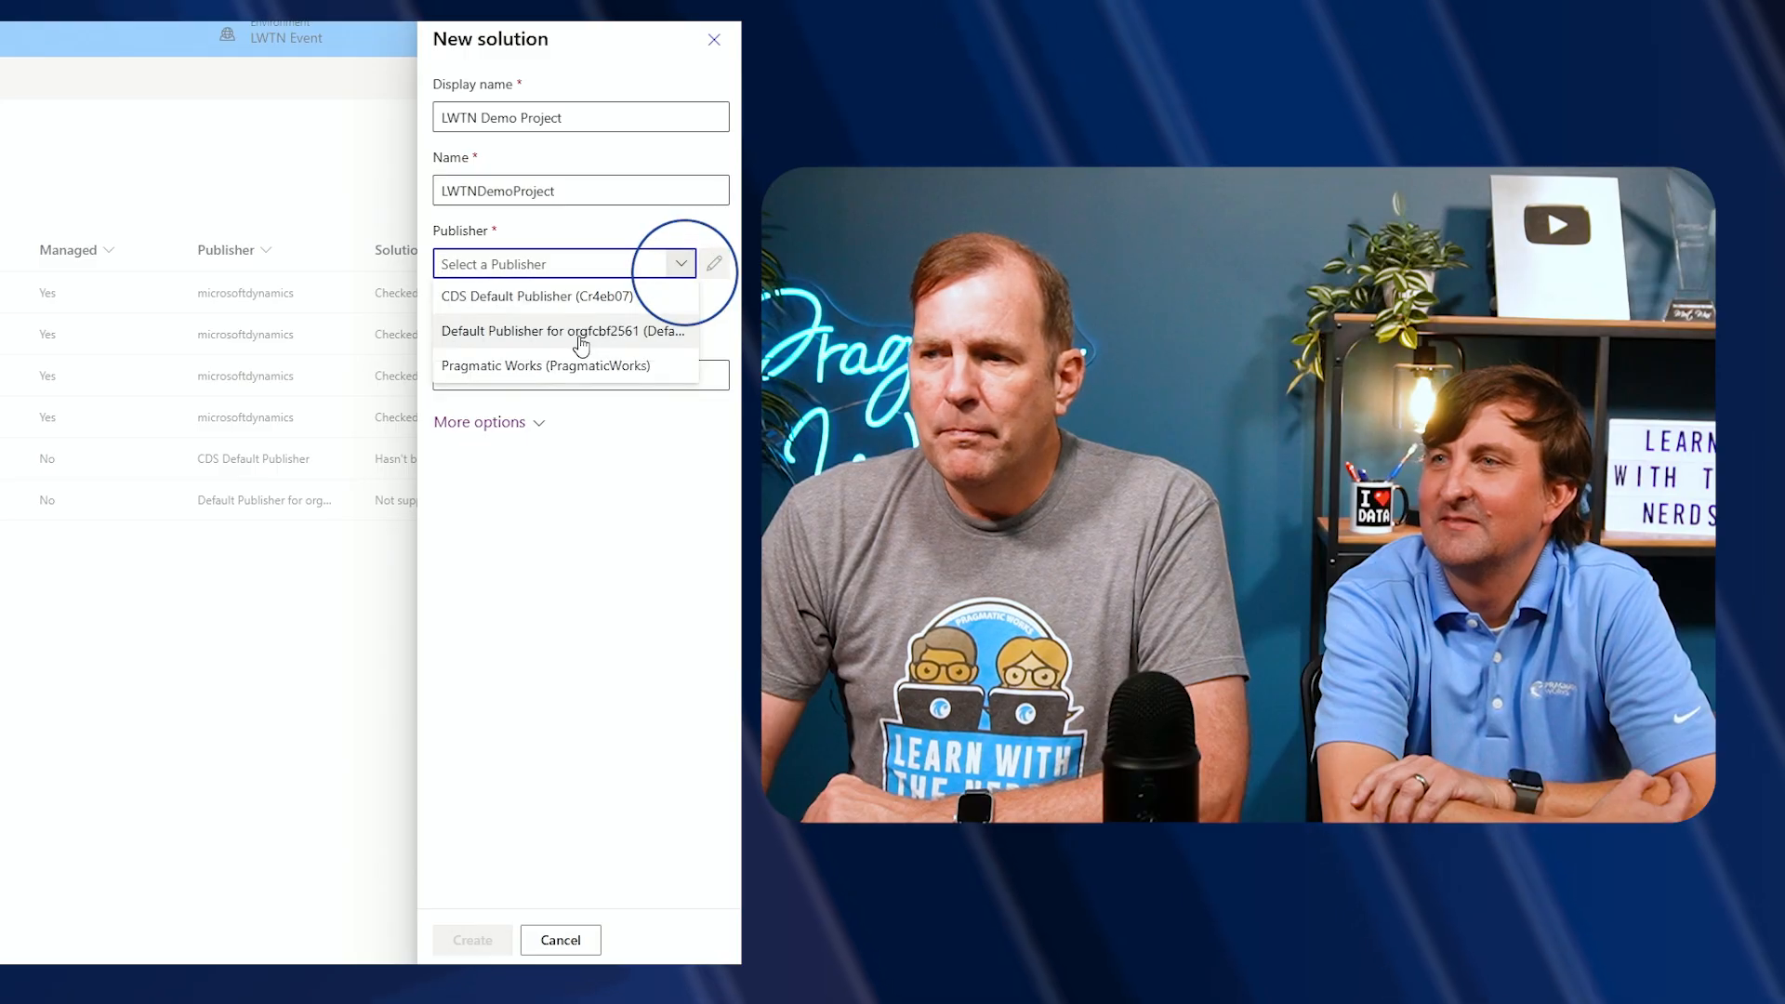
left_click(562, 367)
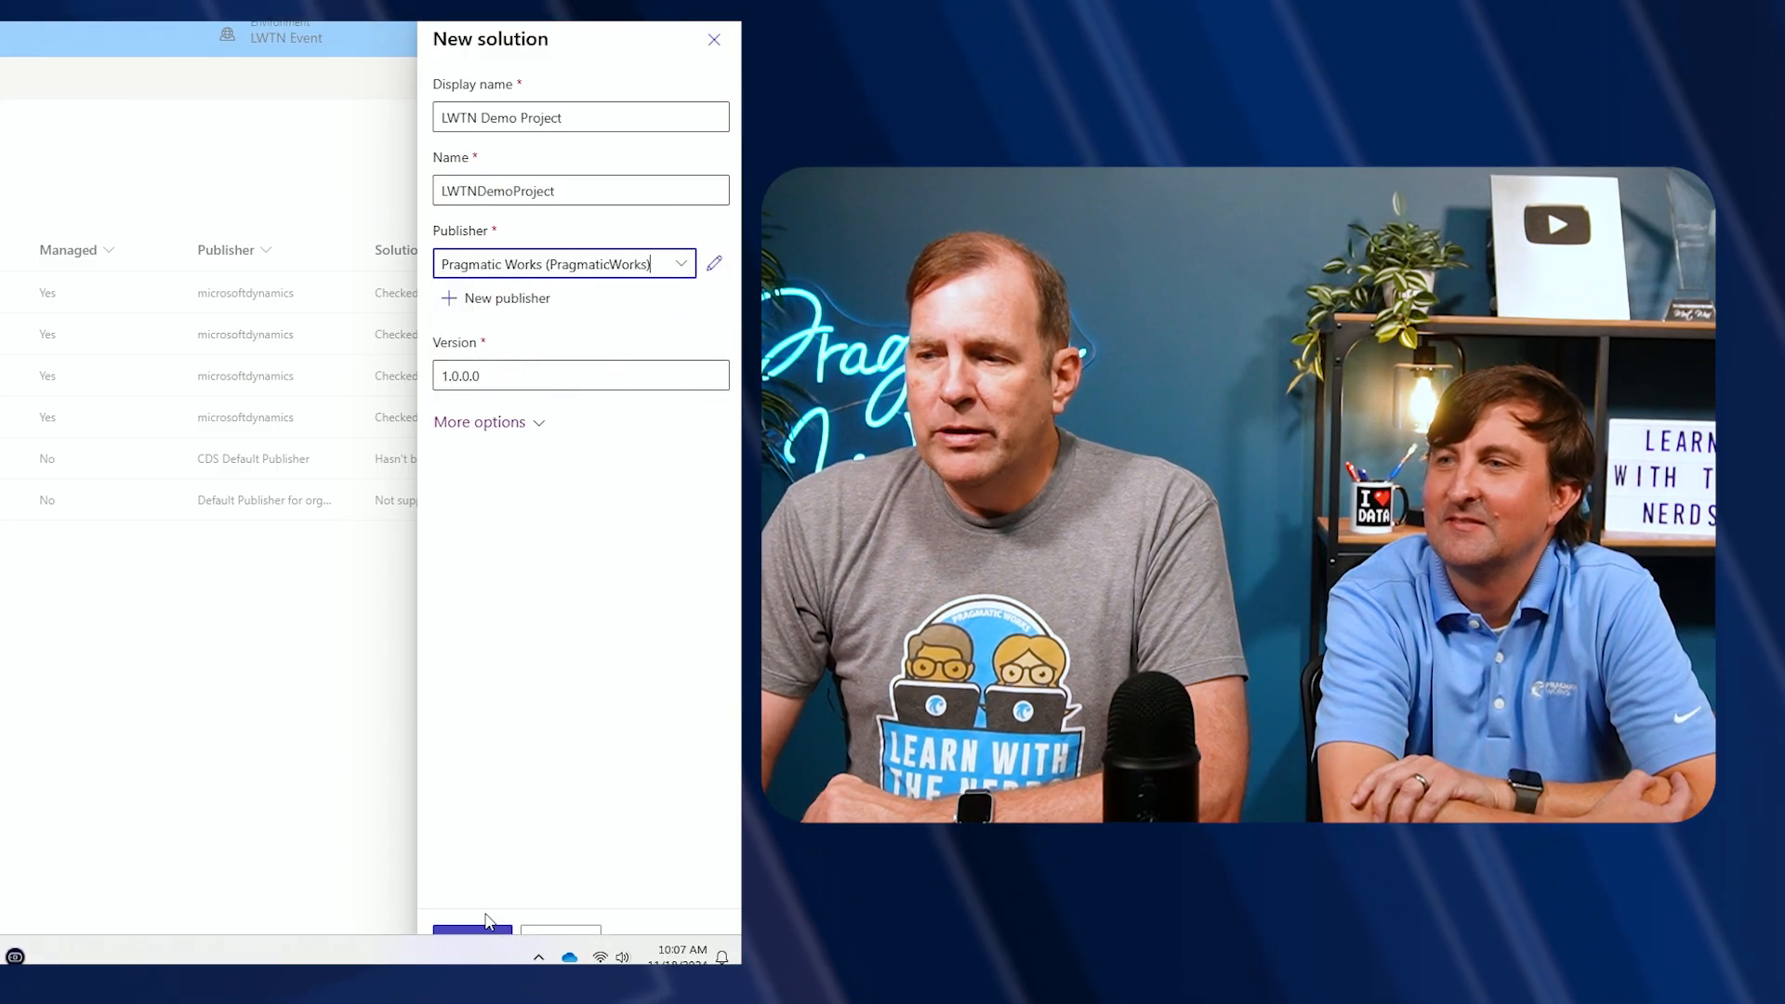
left_click(478, 939)
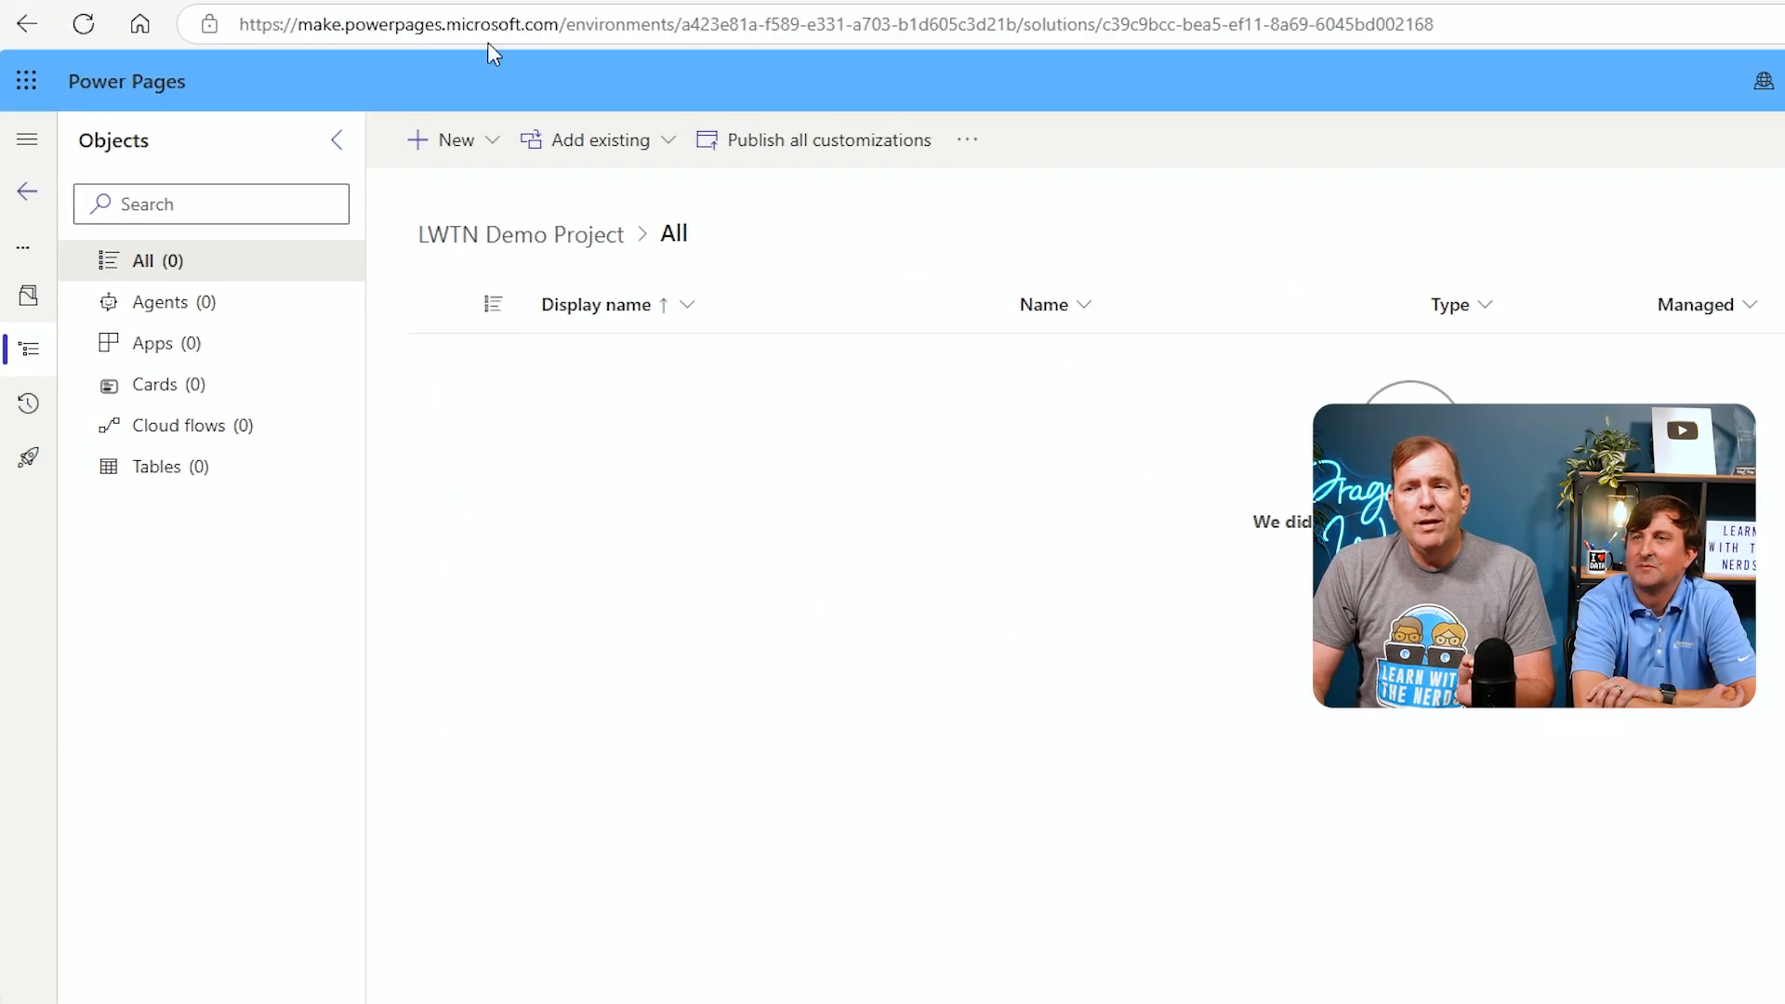
Browse the options for adding new and existing objects to the solution, then return to the solutions list
left_click(581, 156)
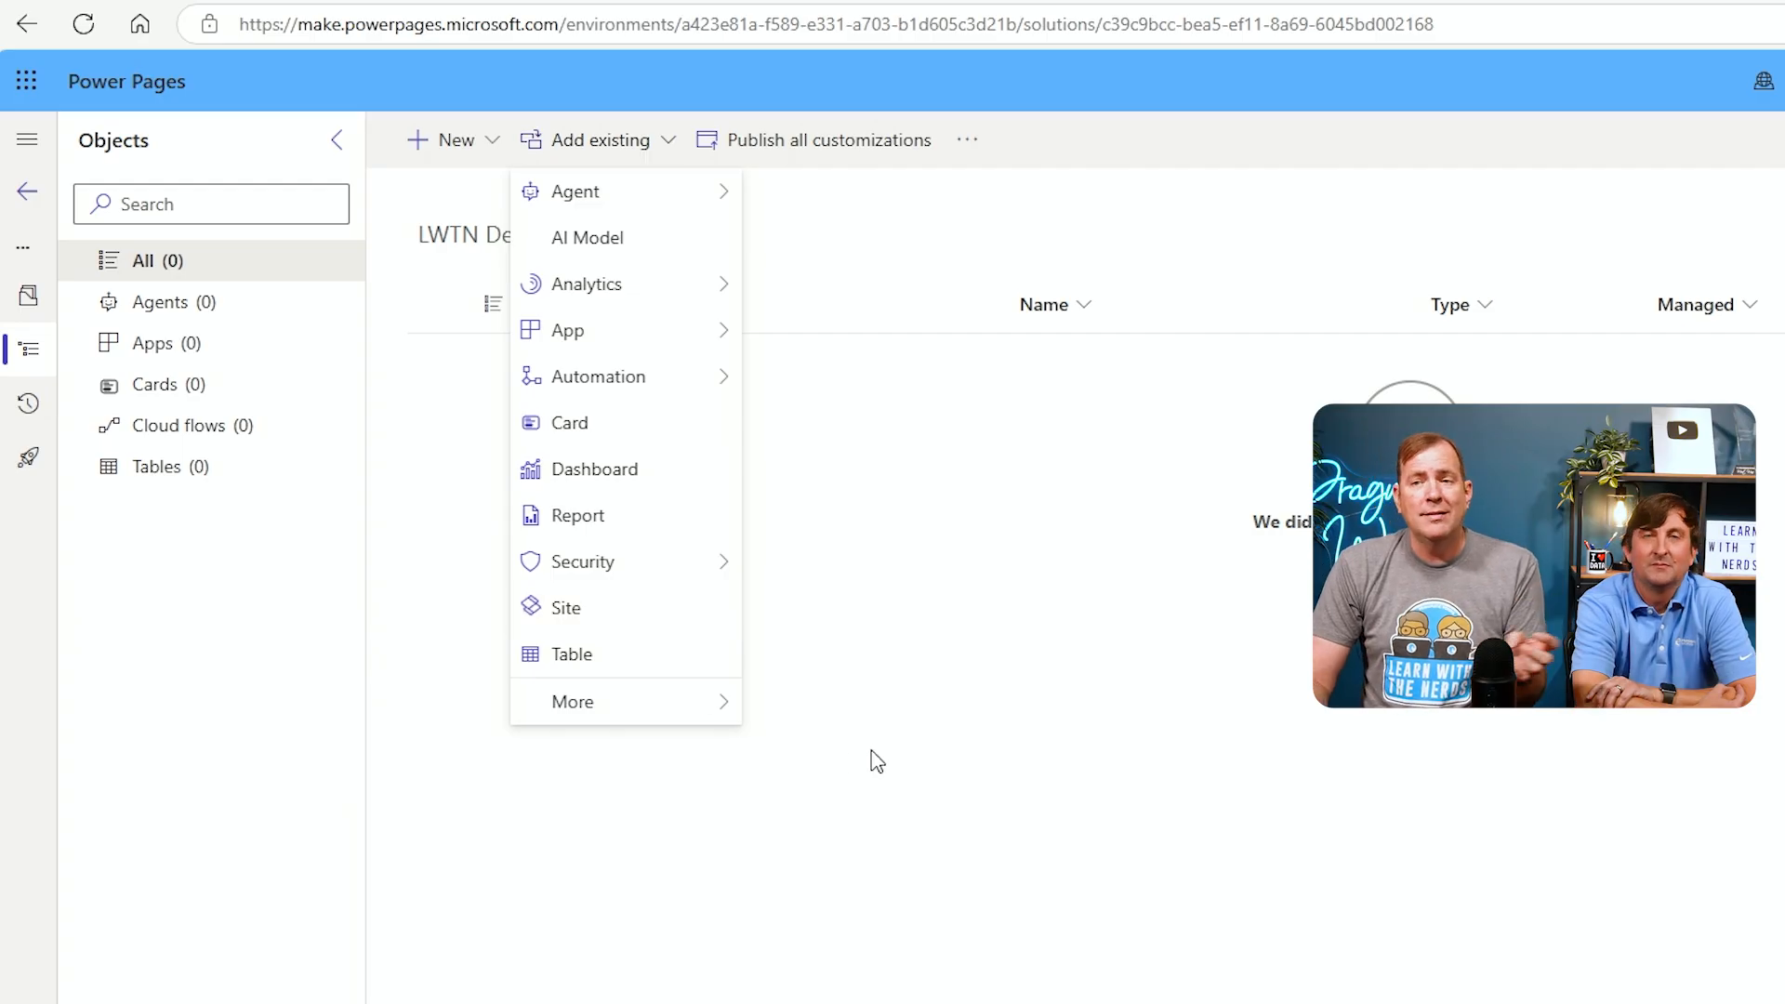
left_click(883, 730)
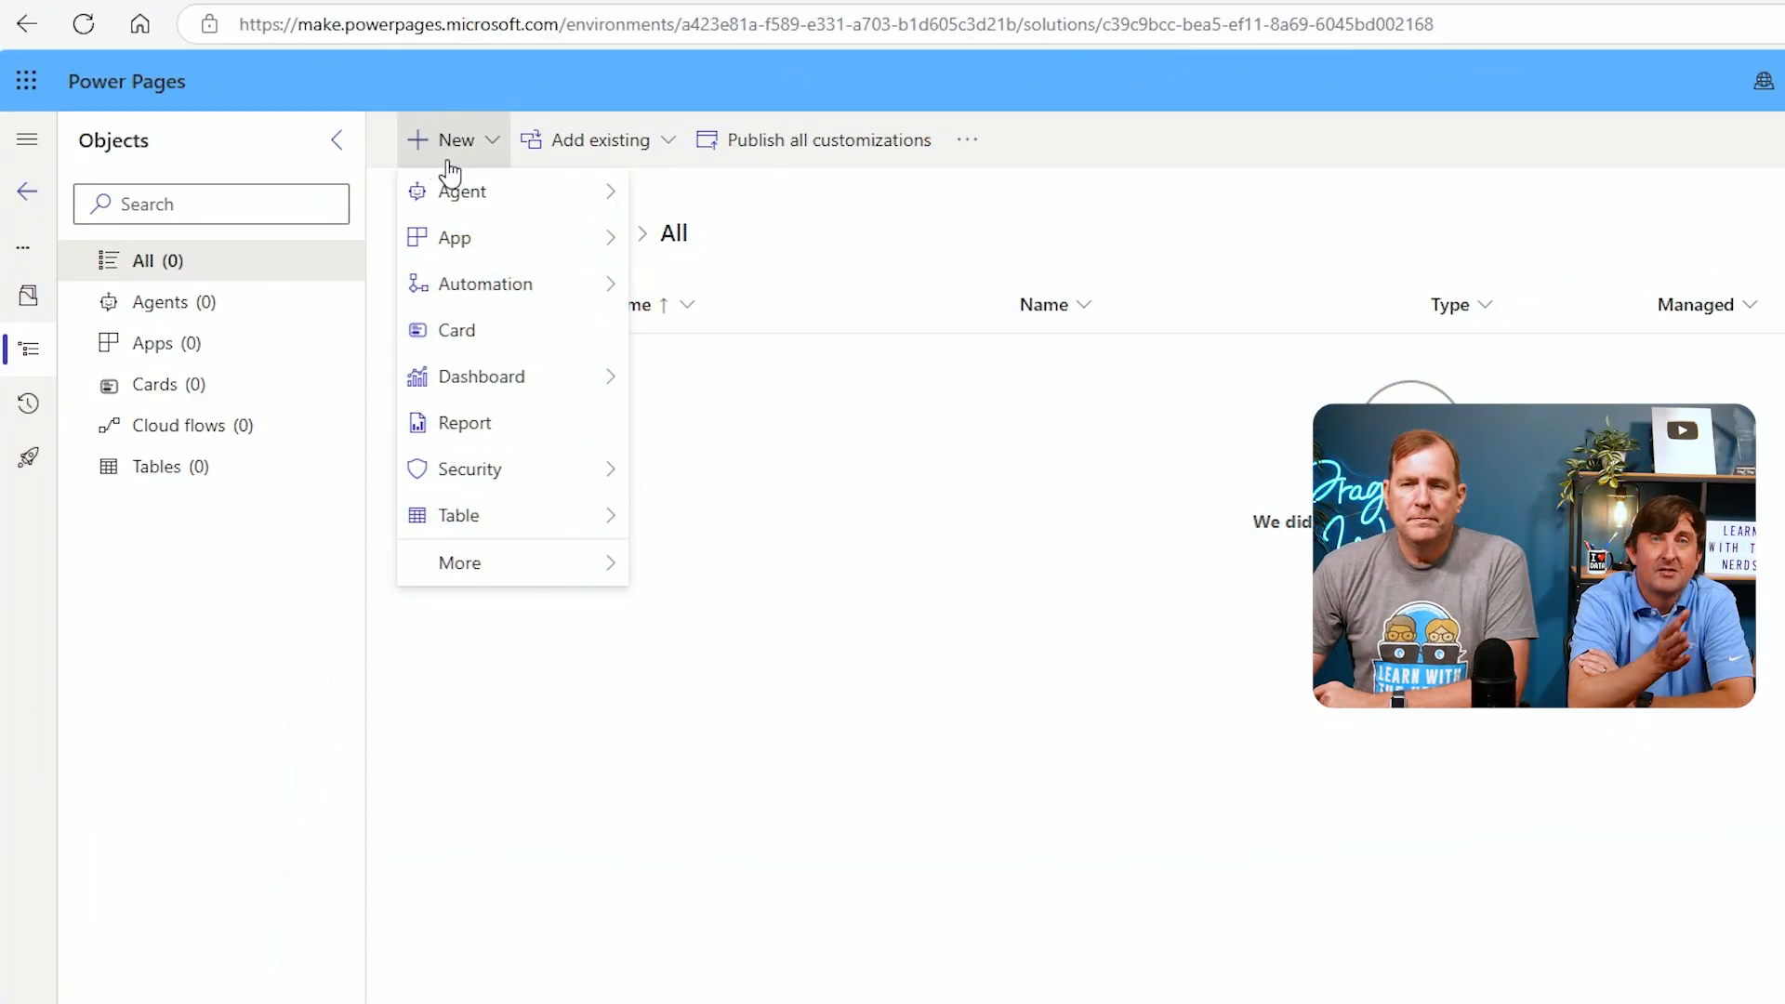
mouse_move(426, 189)
left_click(918, 564)
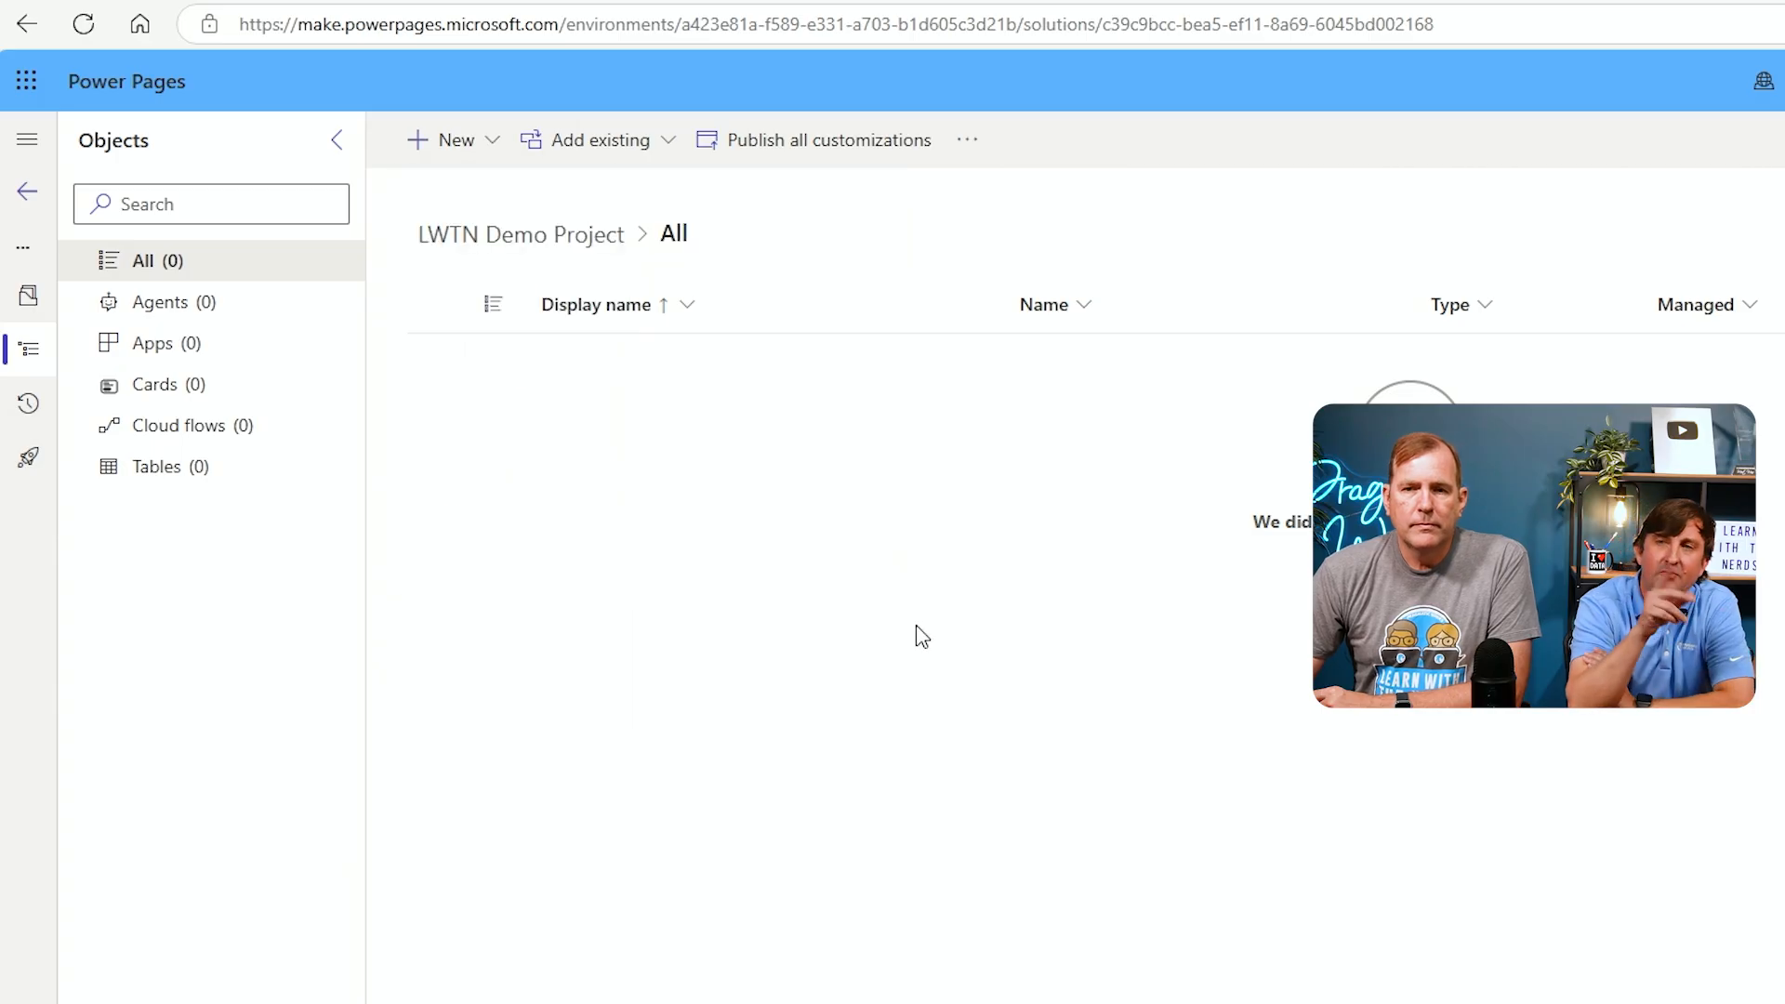
left_click(27, 199)
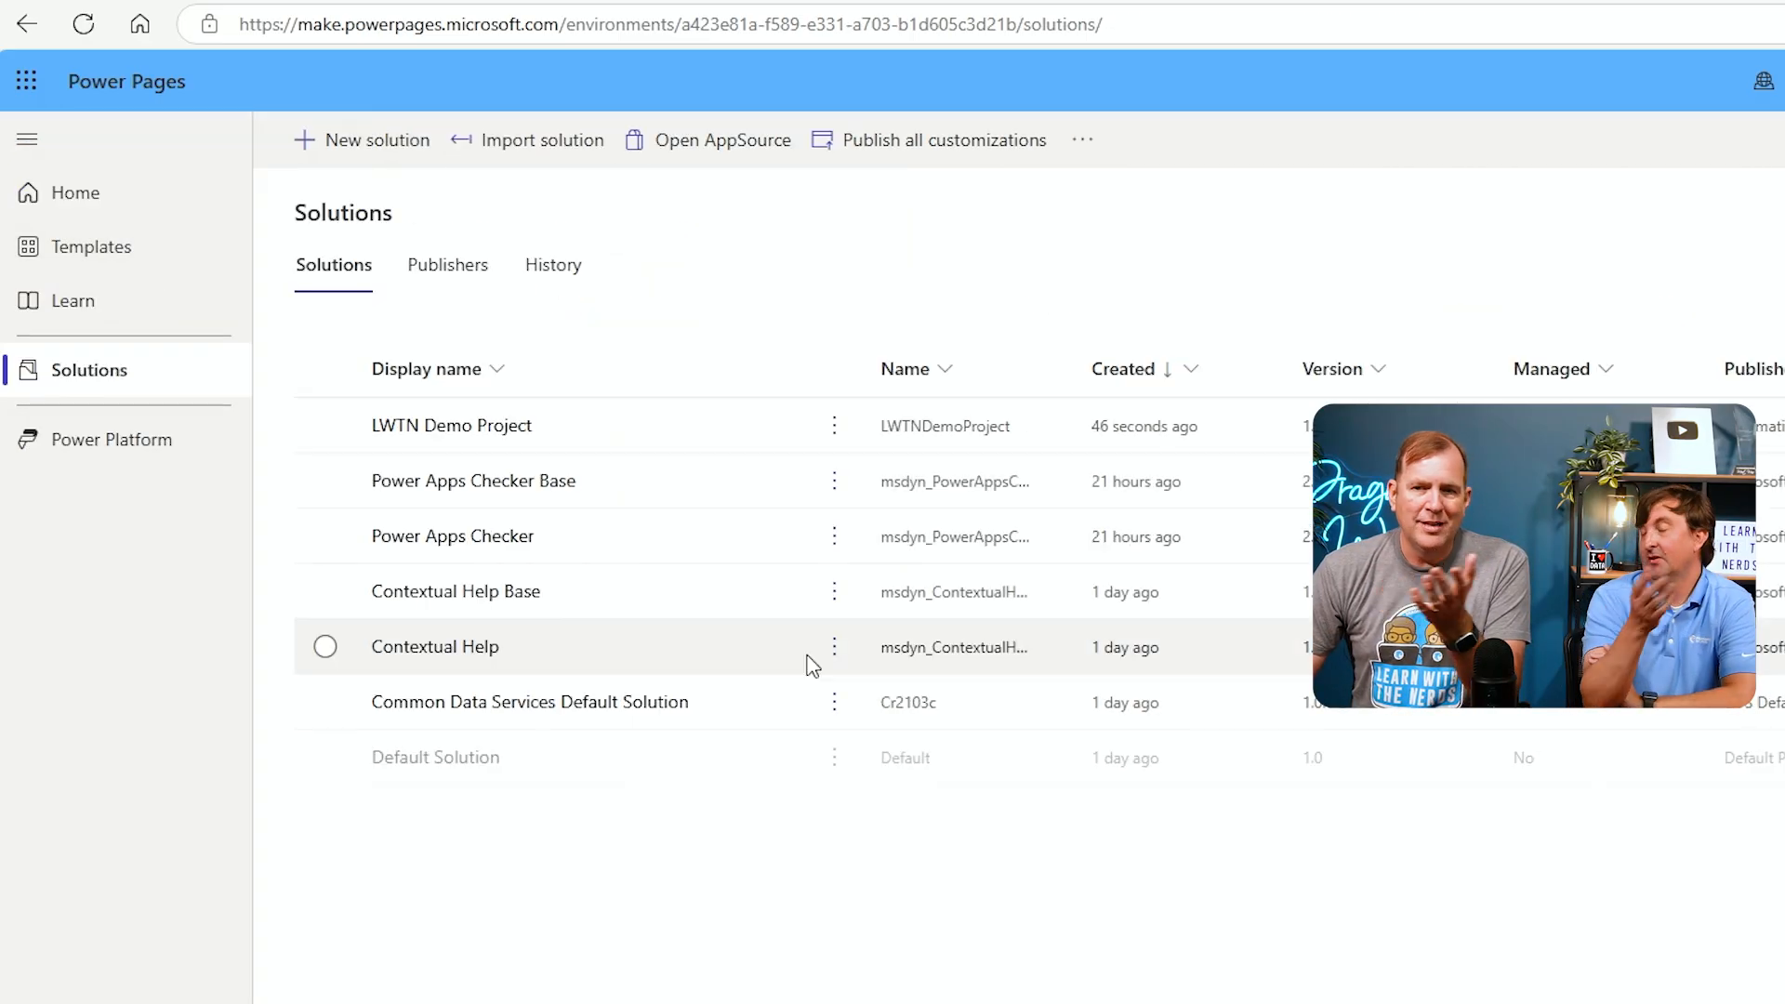
left_click(98, 207)
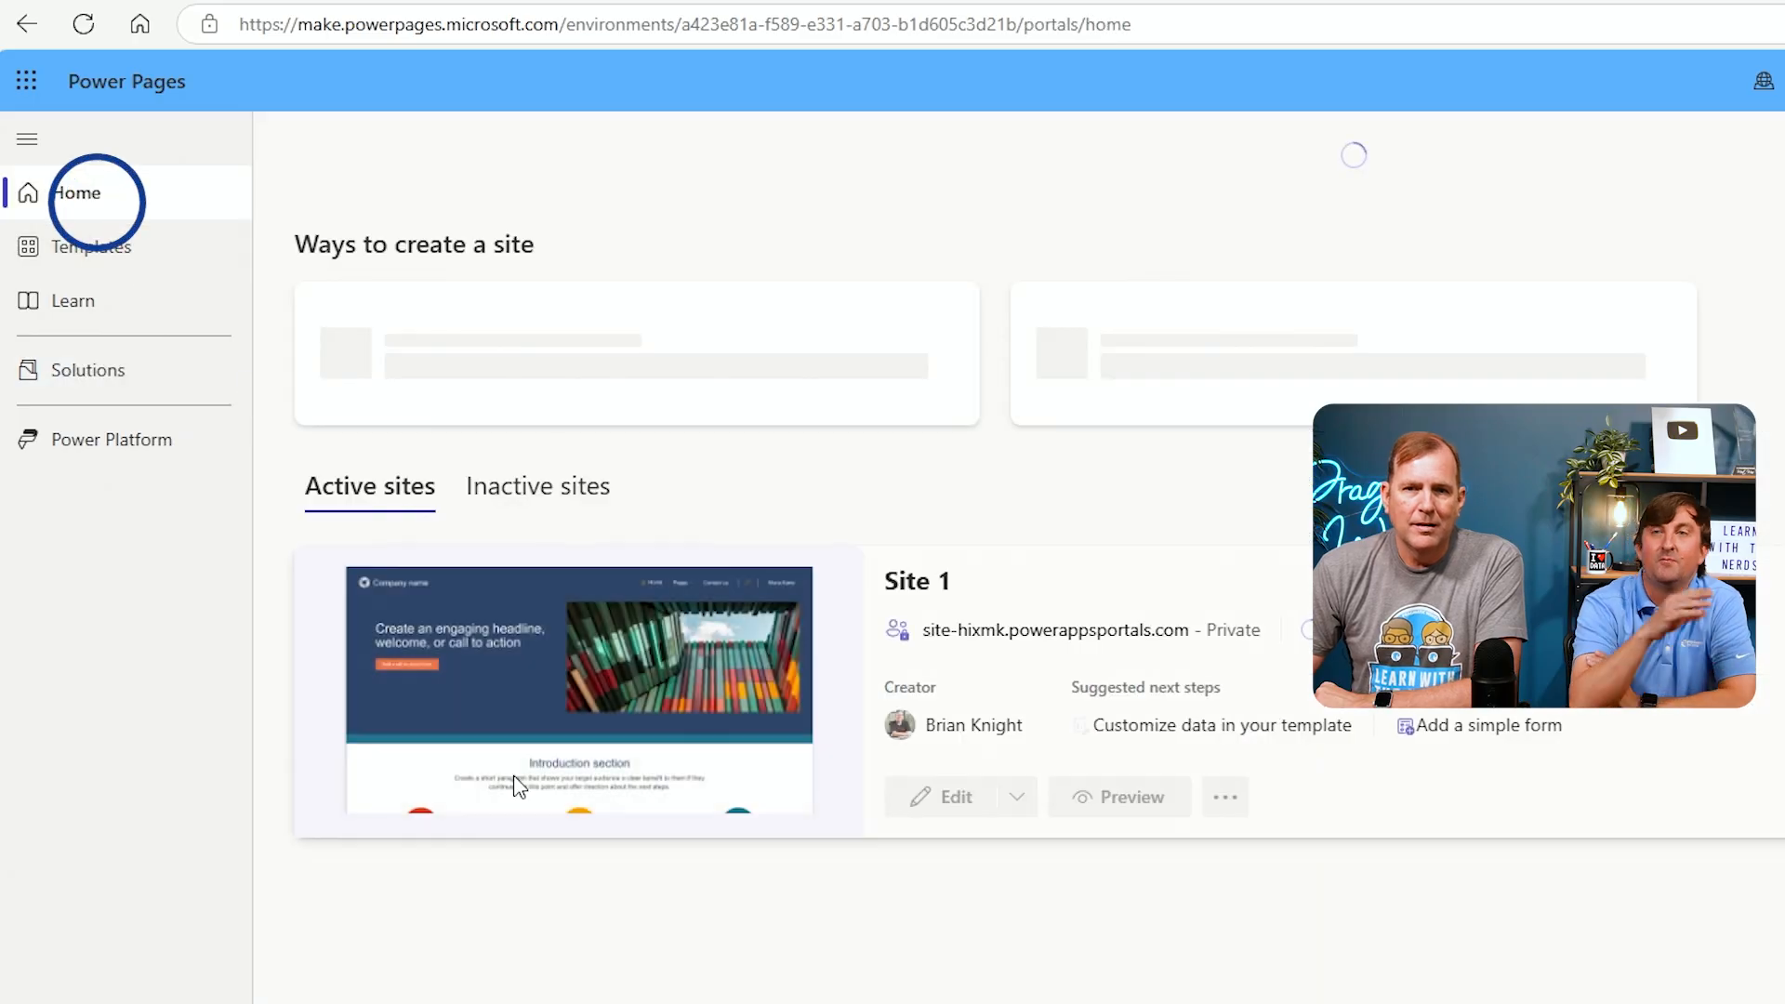
left_click(168, 370)
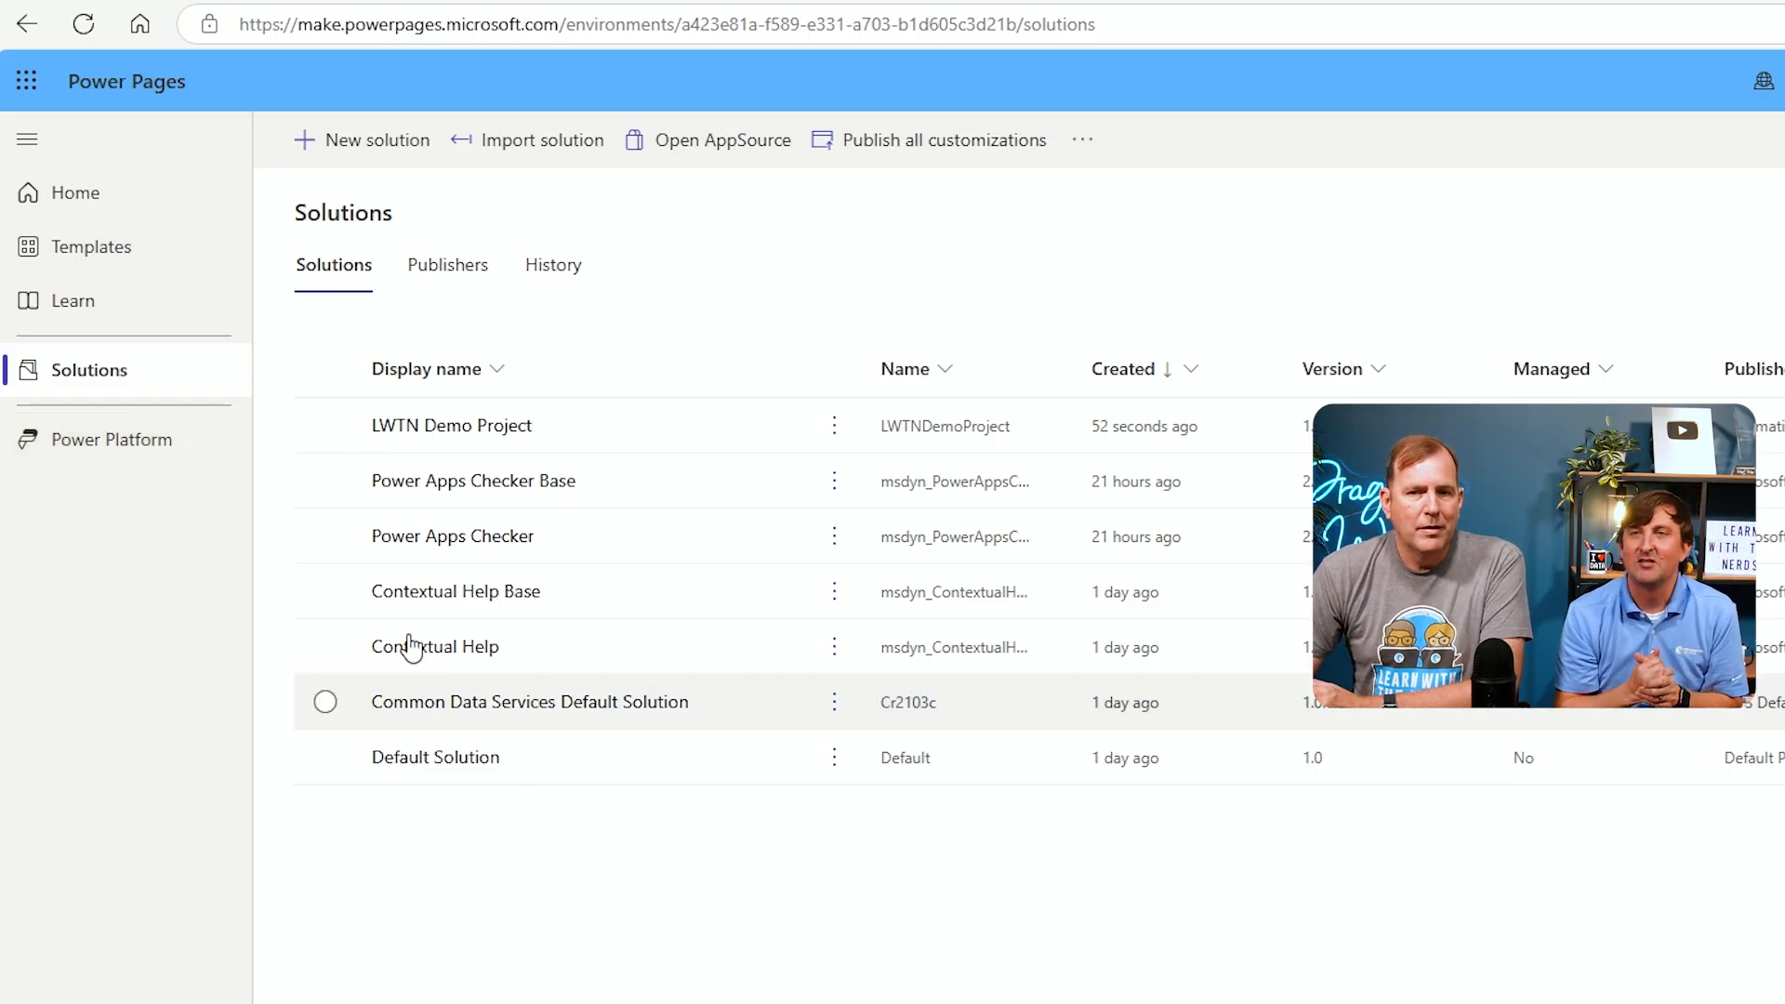
left_click(140, 217)
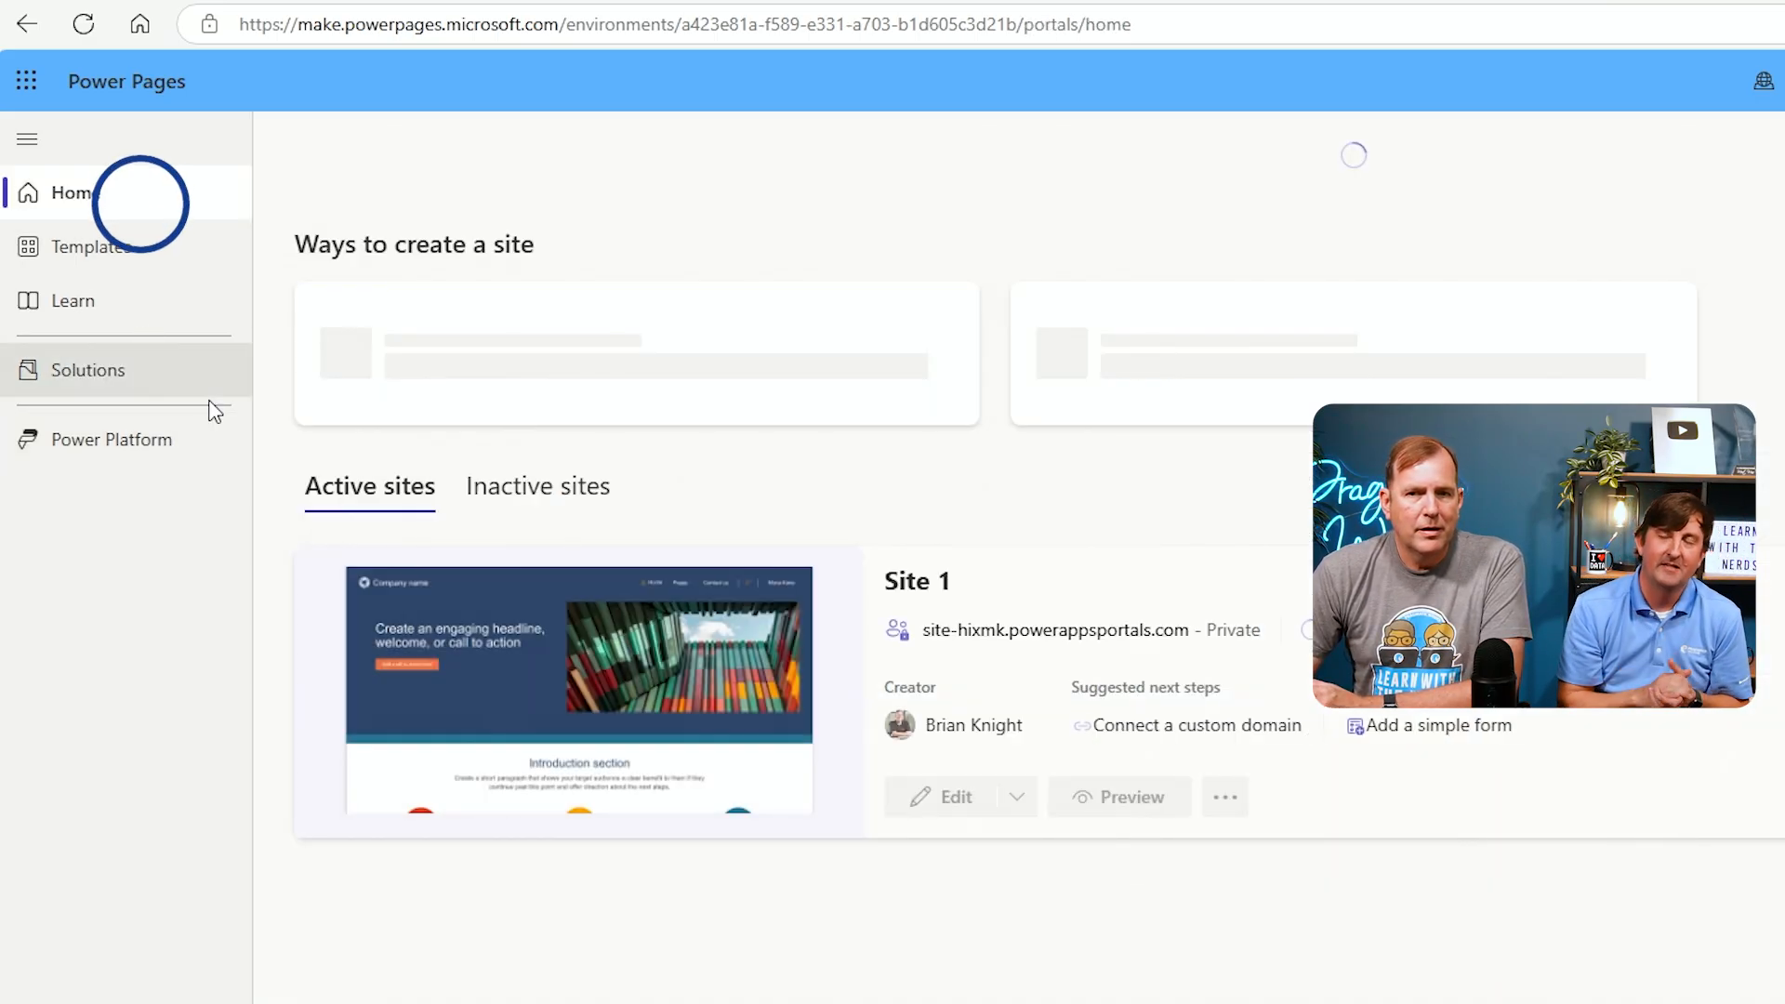
left_click(84, 391)
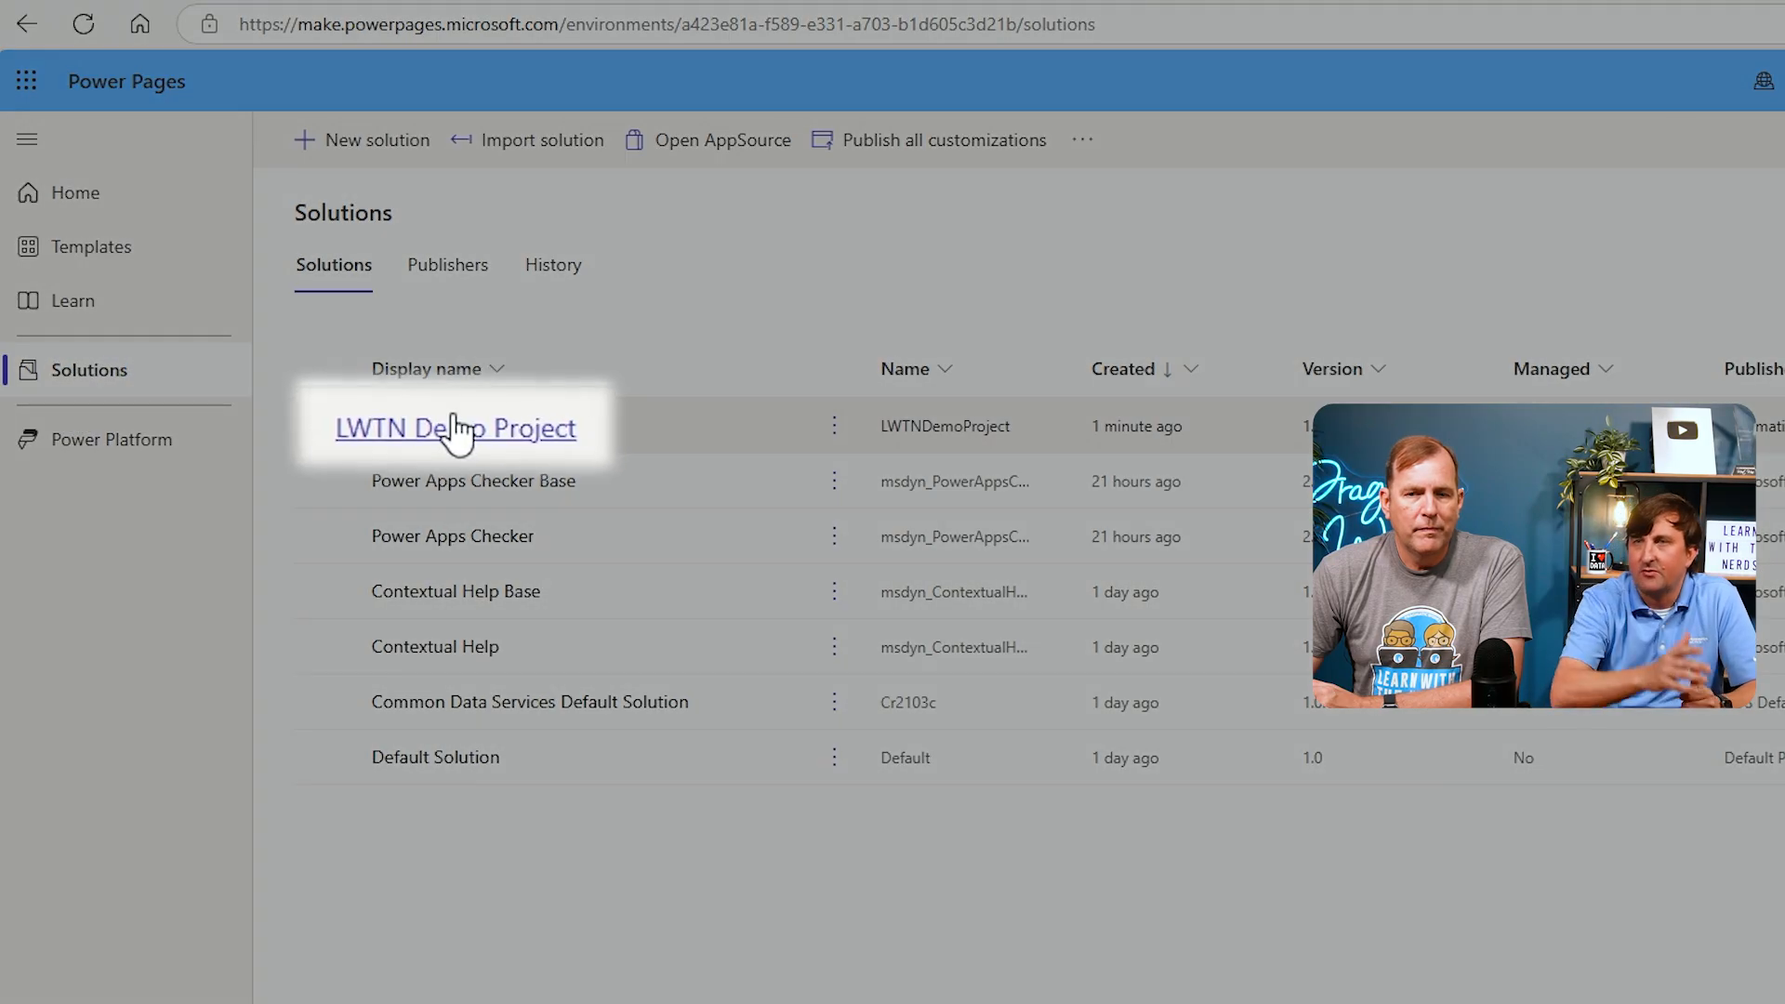
Open the LWTN Demo Project solution and start a new table with advanced properties named Project
left_click(456, 431)
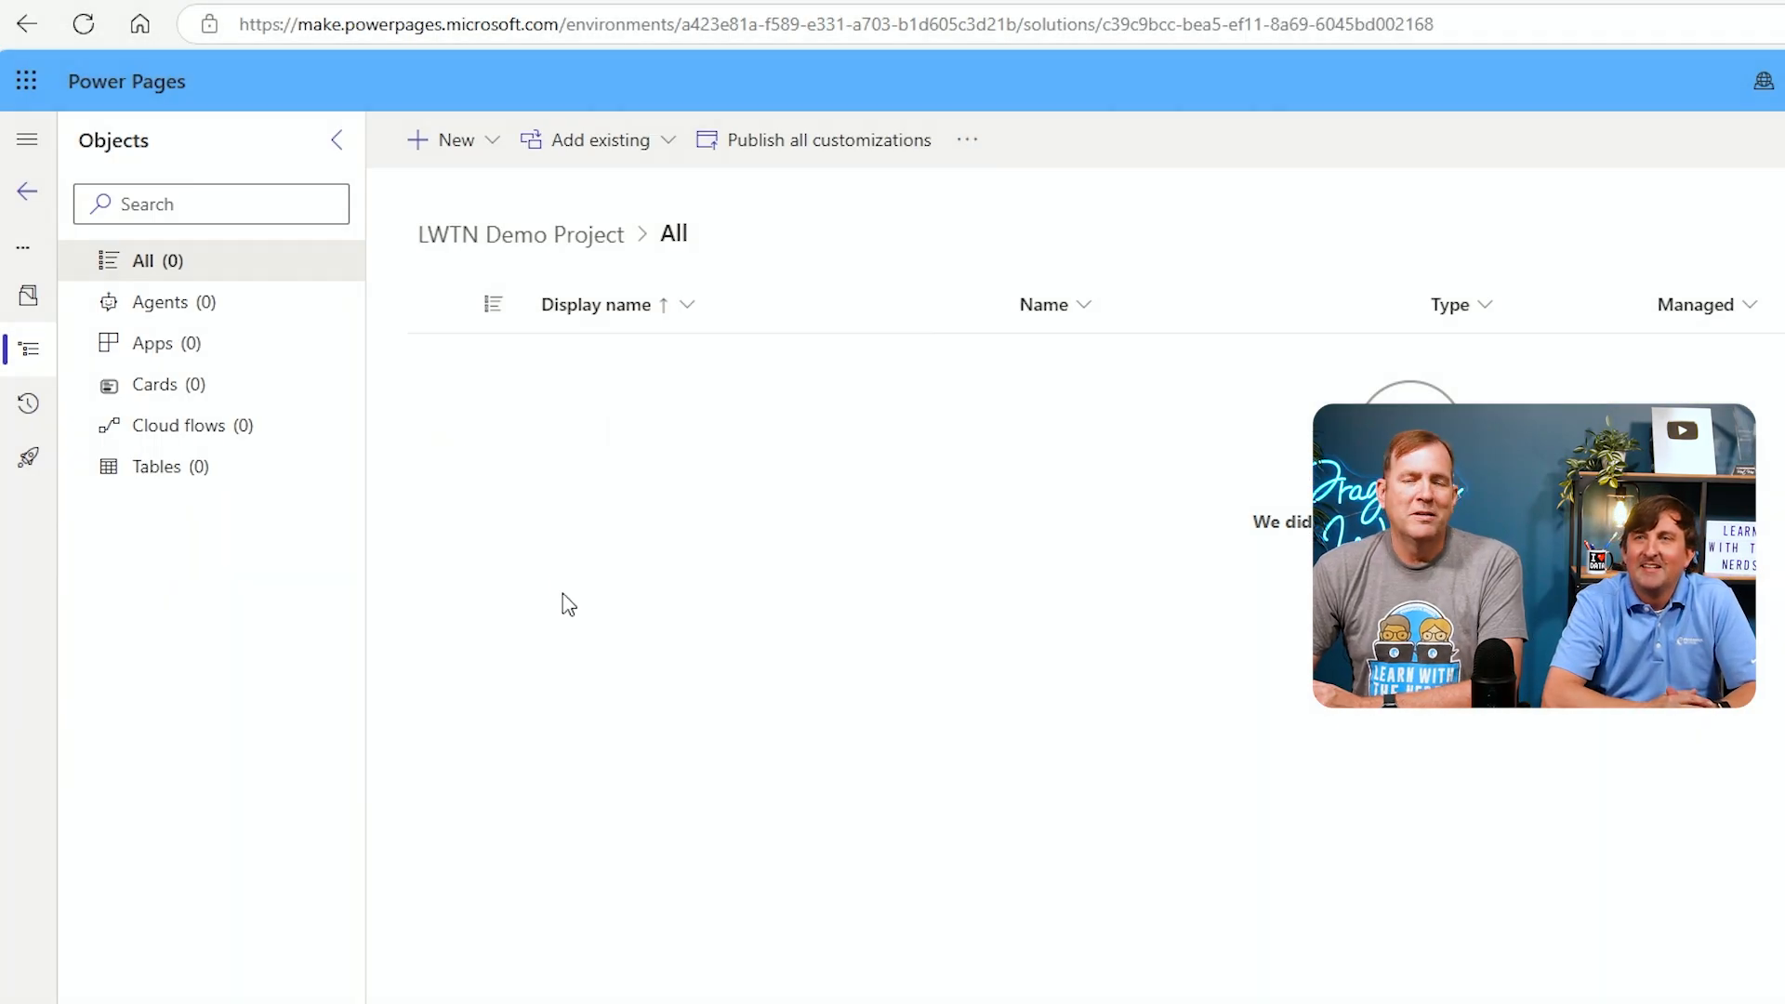
left_click(479, 164)
mouse_move(499, 181)
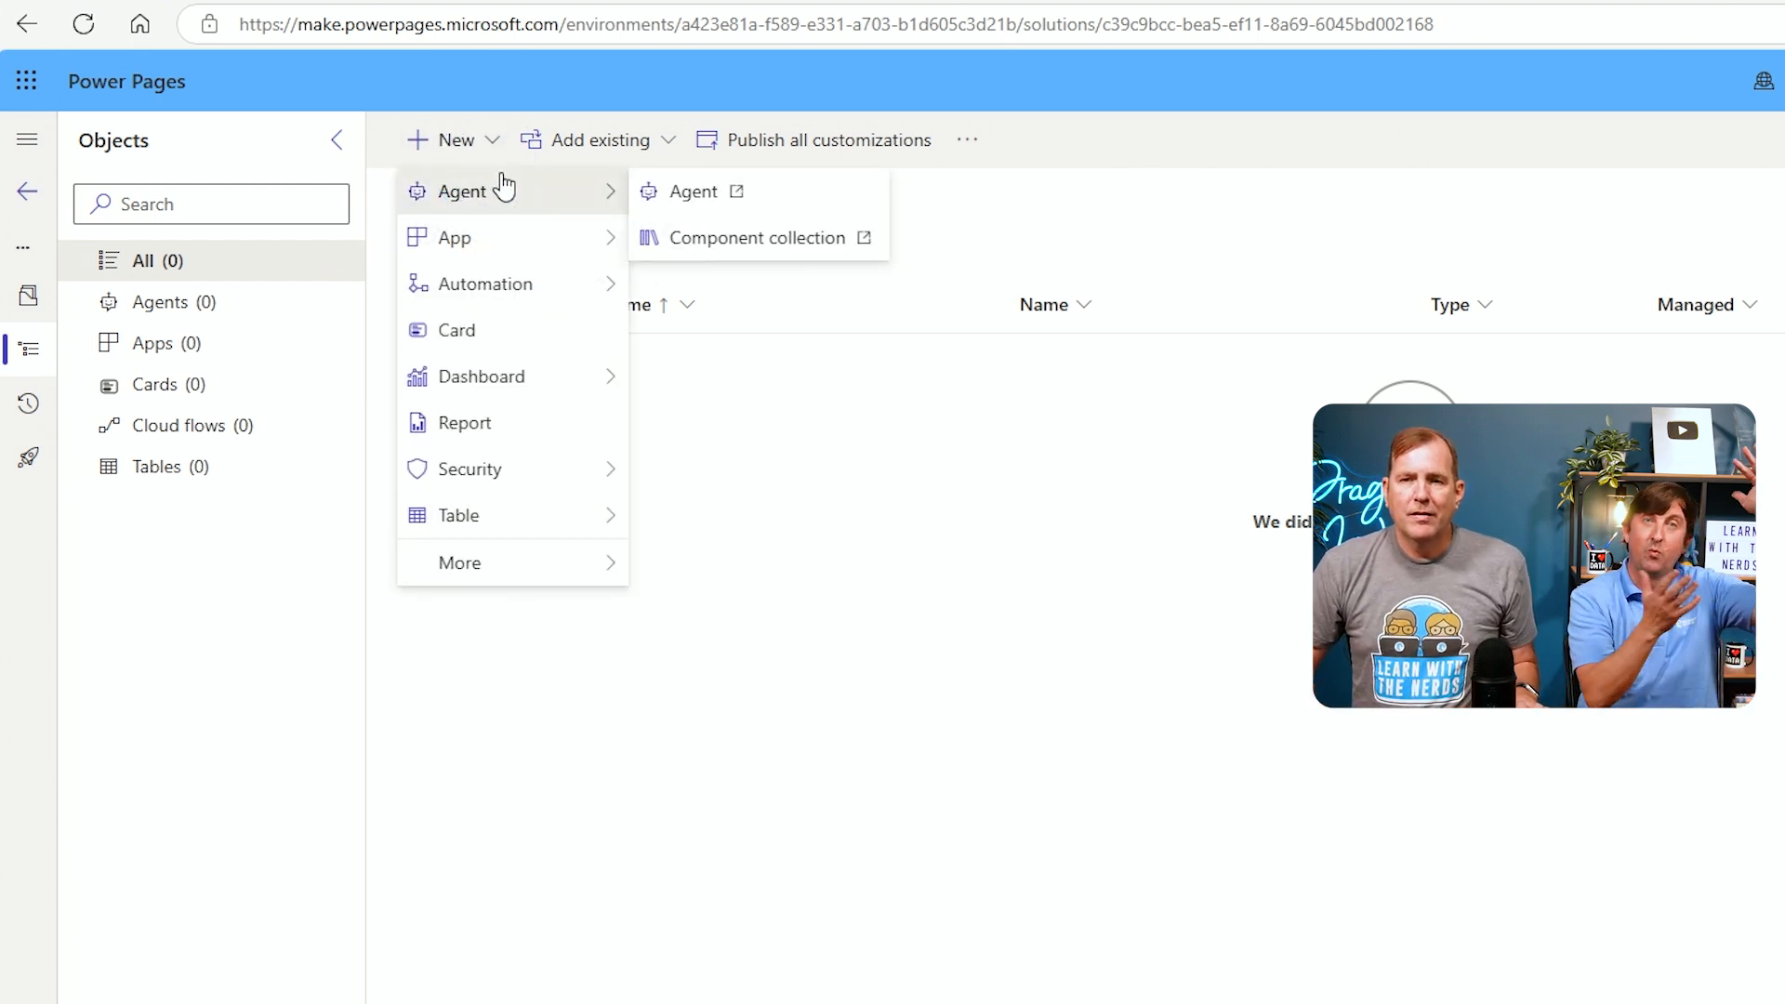
mouse_move(506, 492)
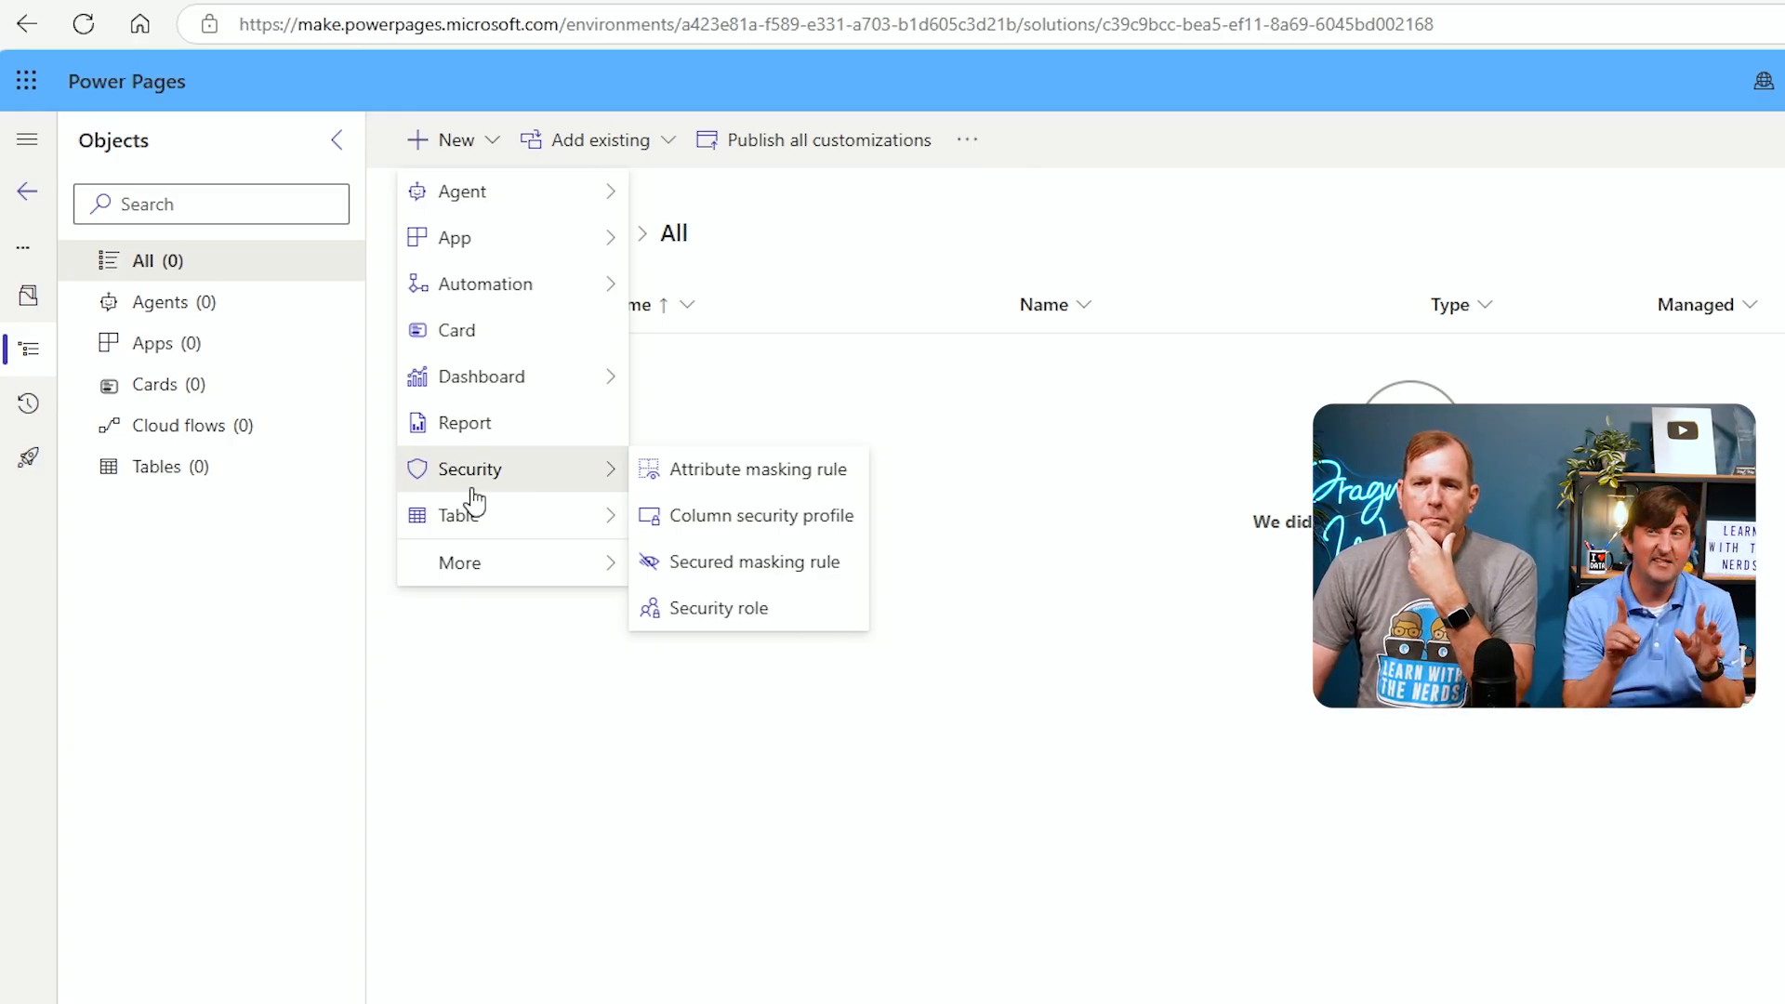
mouse_move(500, 524)
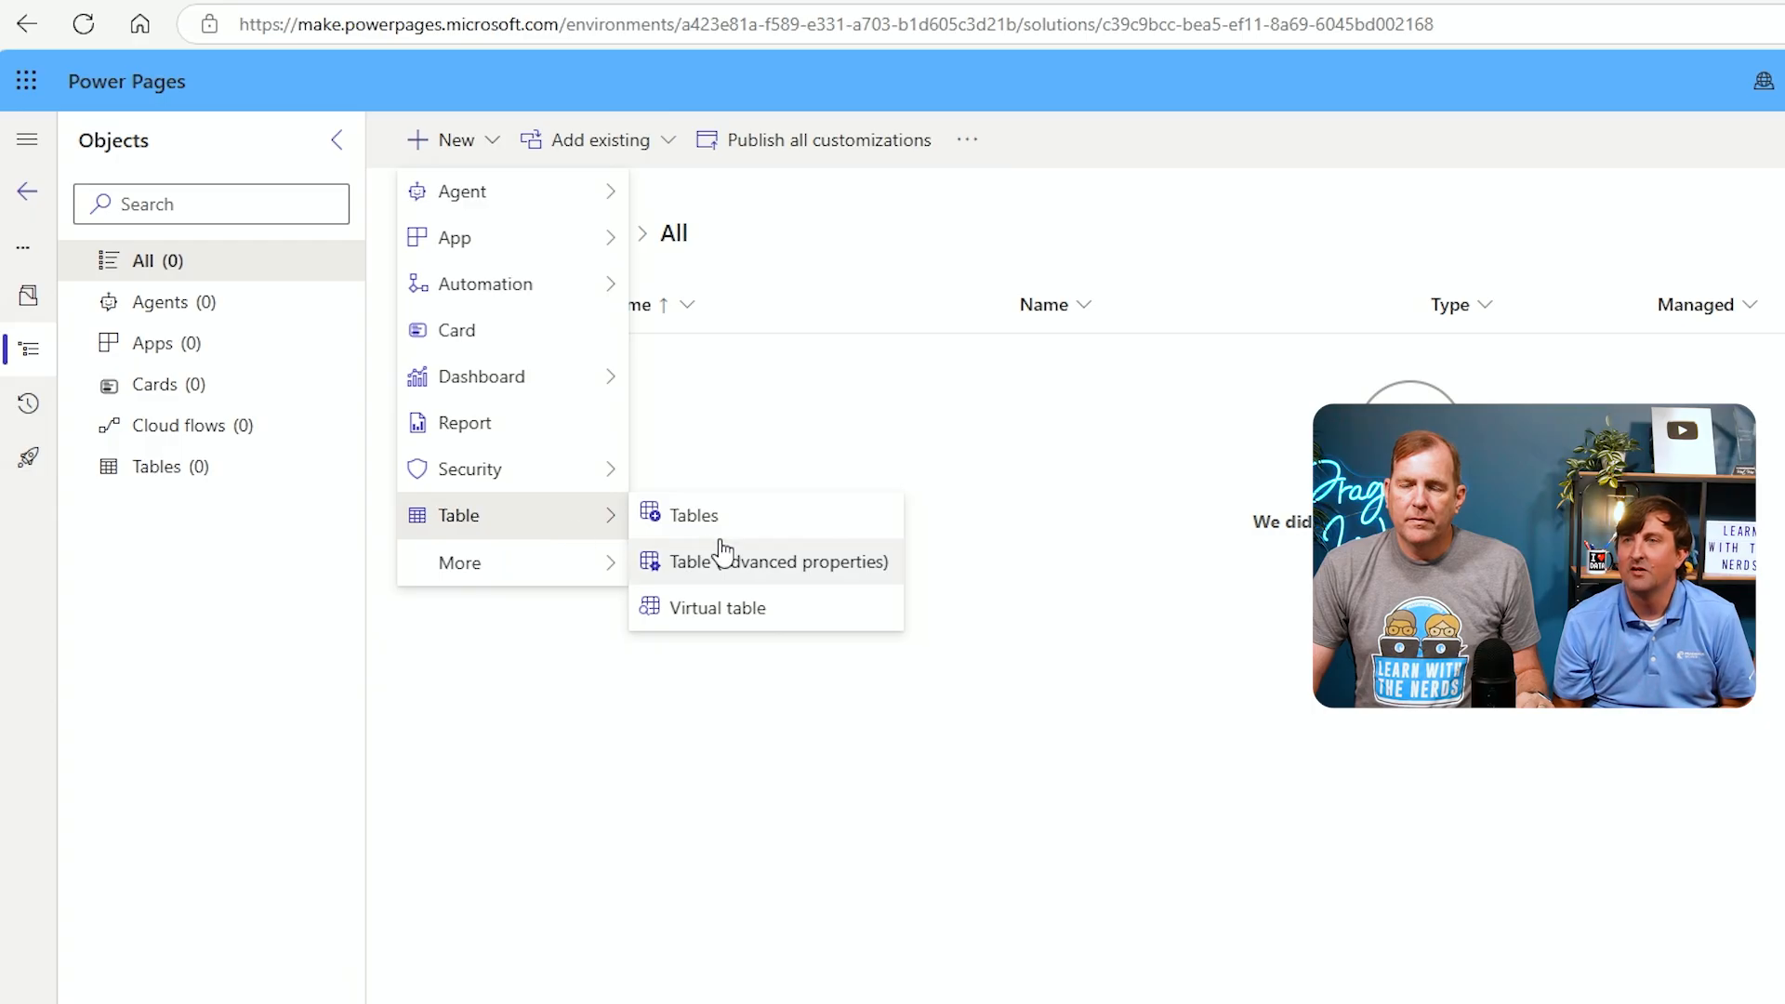
left_click(786, 573)
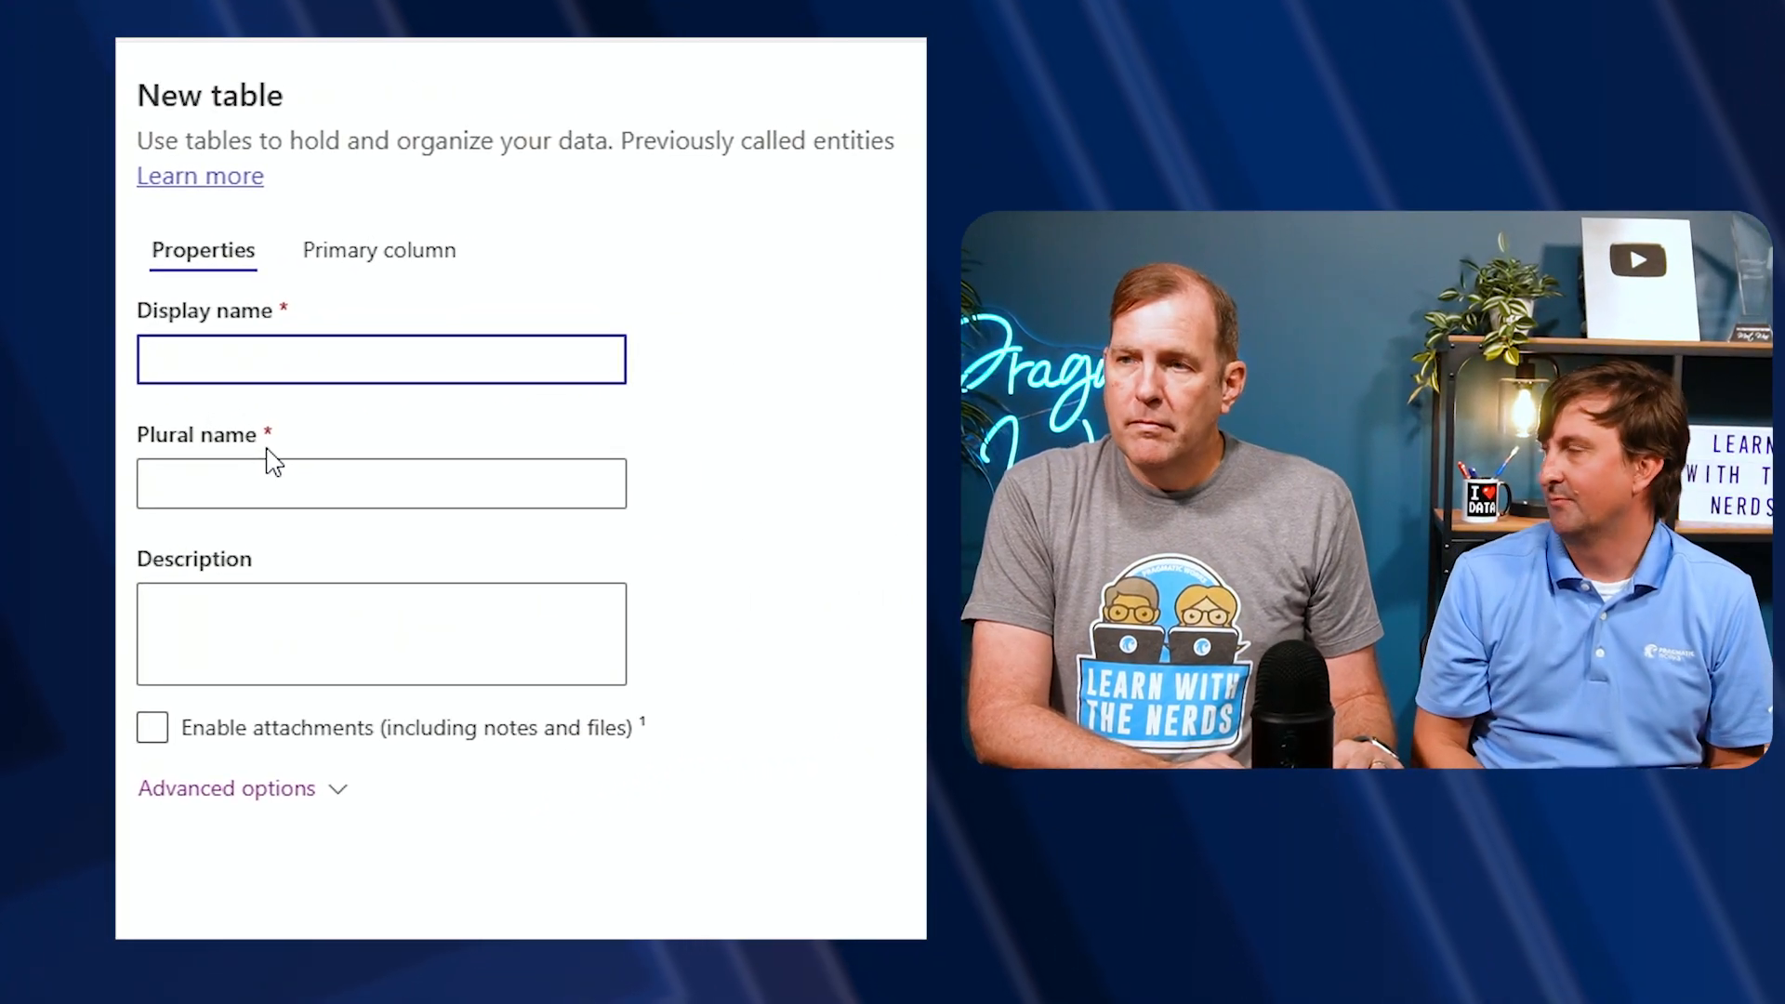
type("Project")
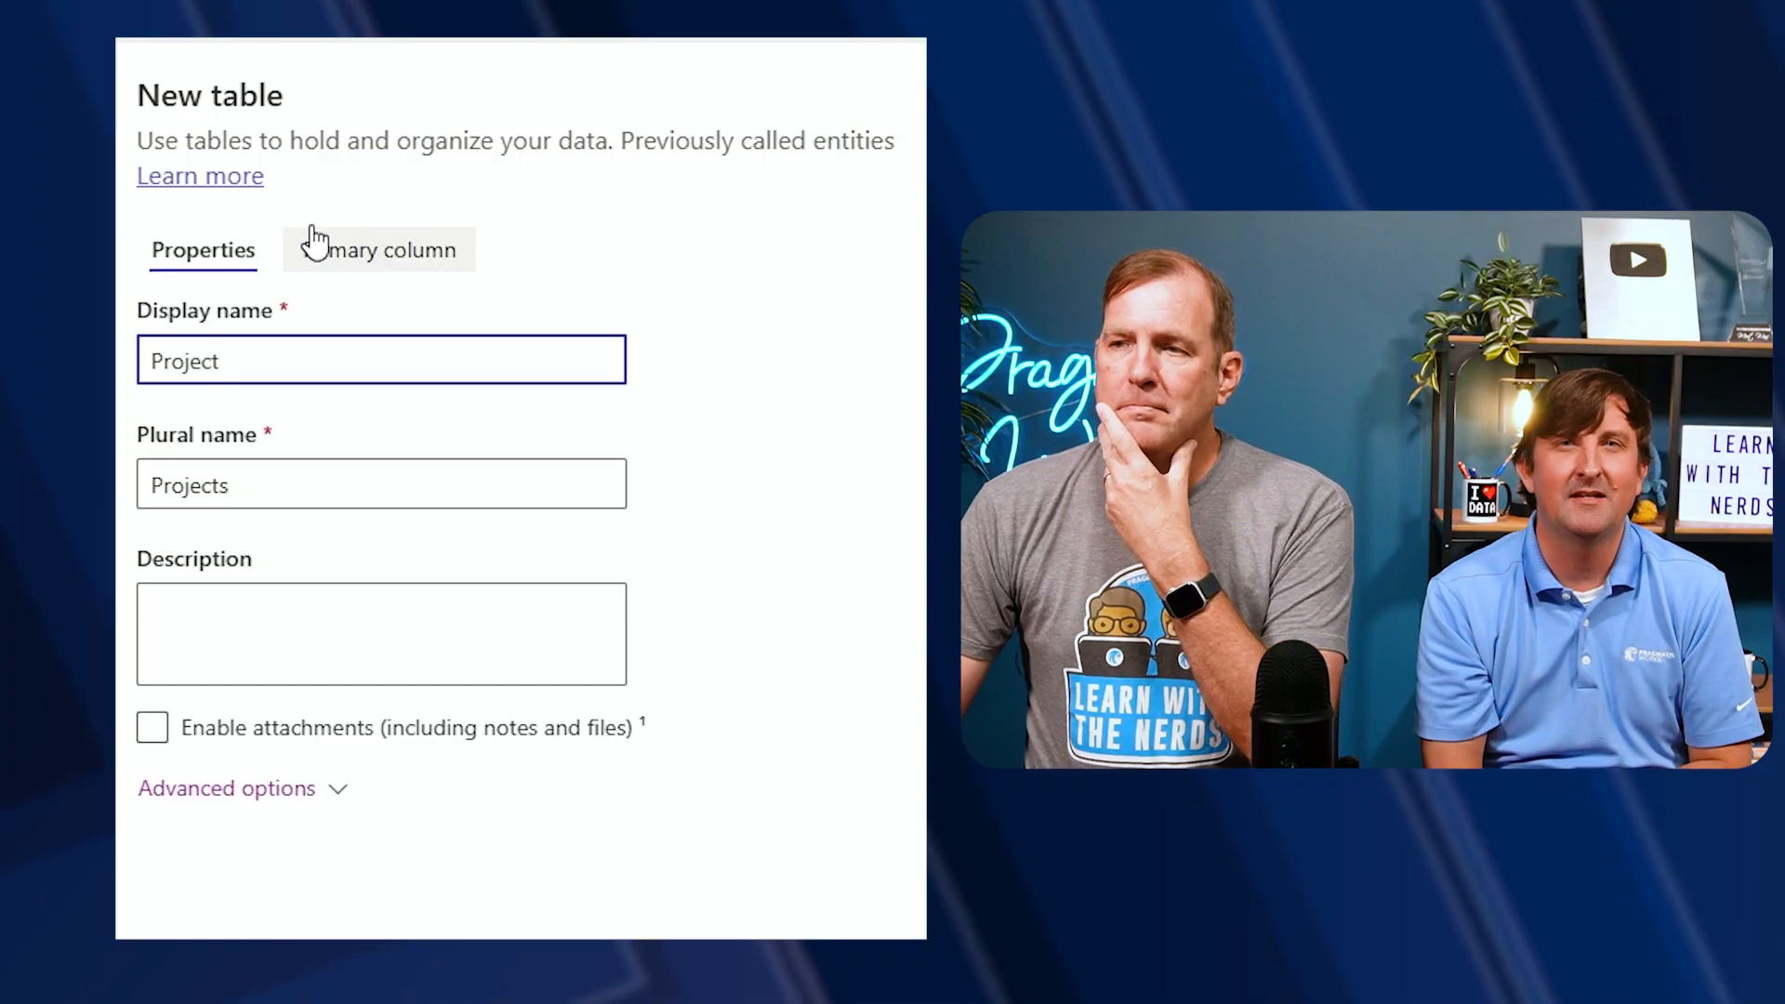
Set the new table's primary column display name to Project Name, reviewing both the properties and primary column settings
left_click(342, 249)
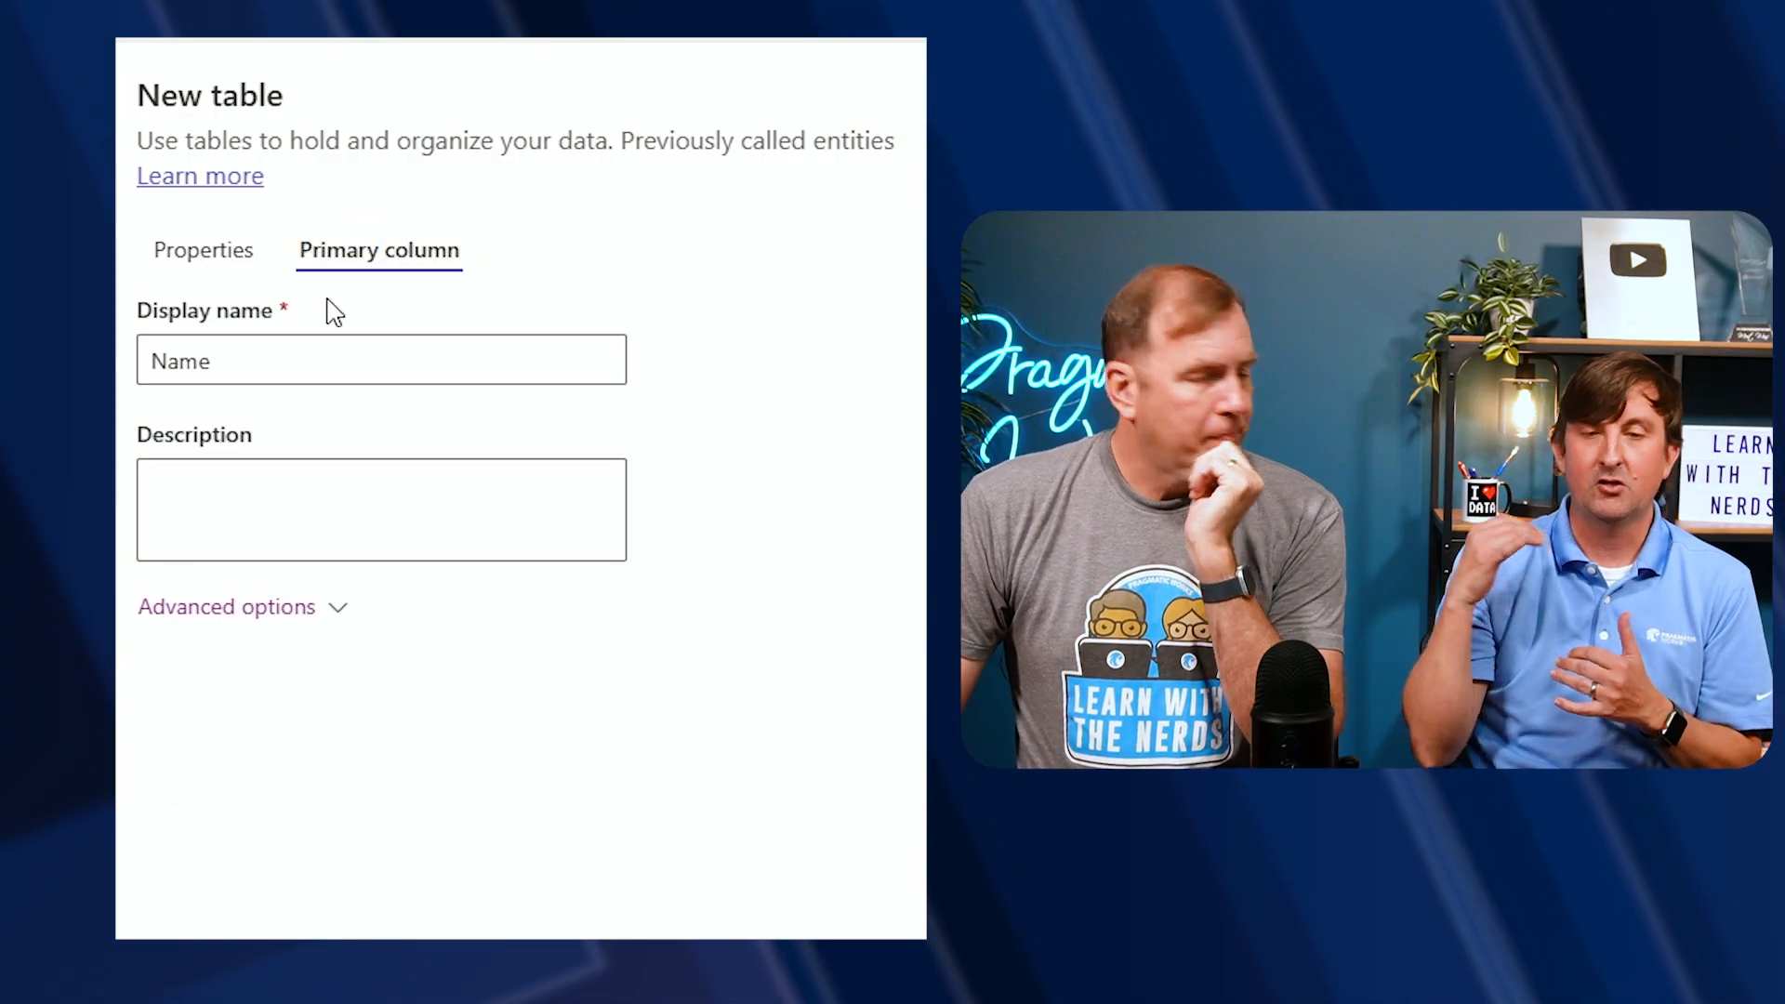
double_click(338, 363)
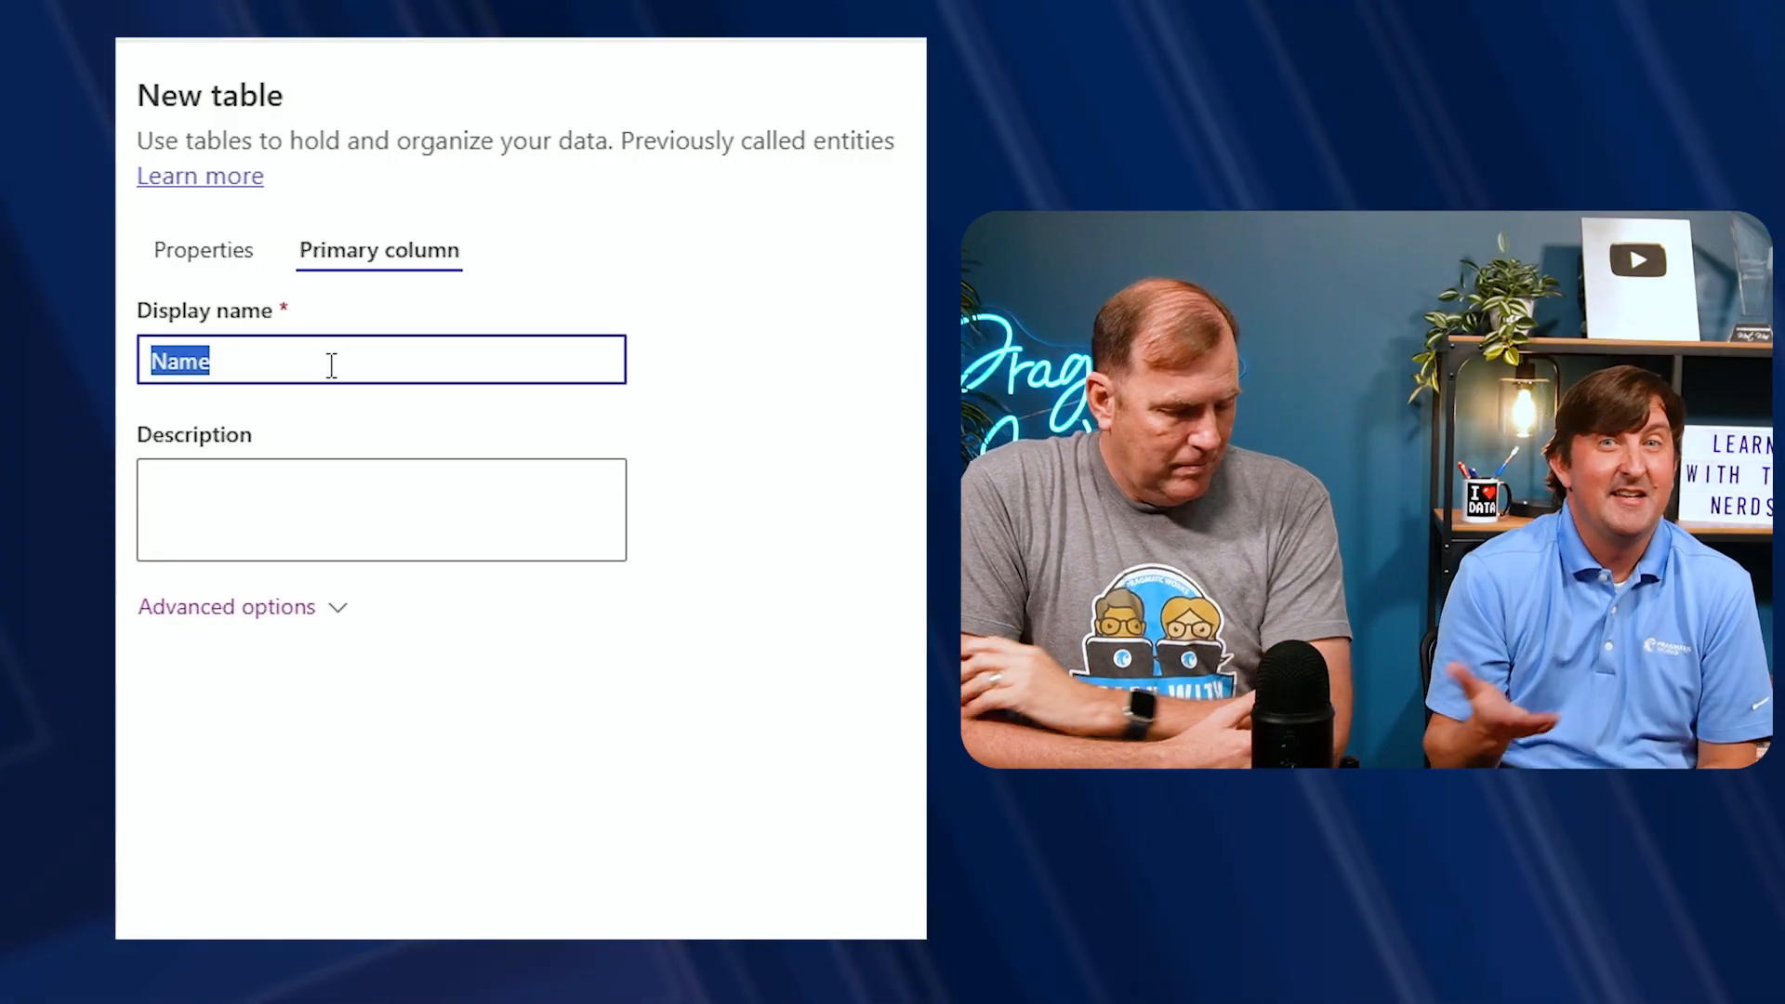
type("Project N")
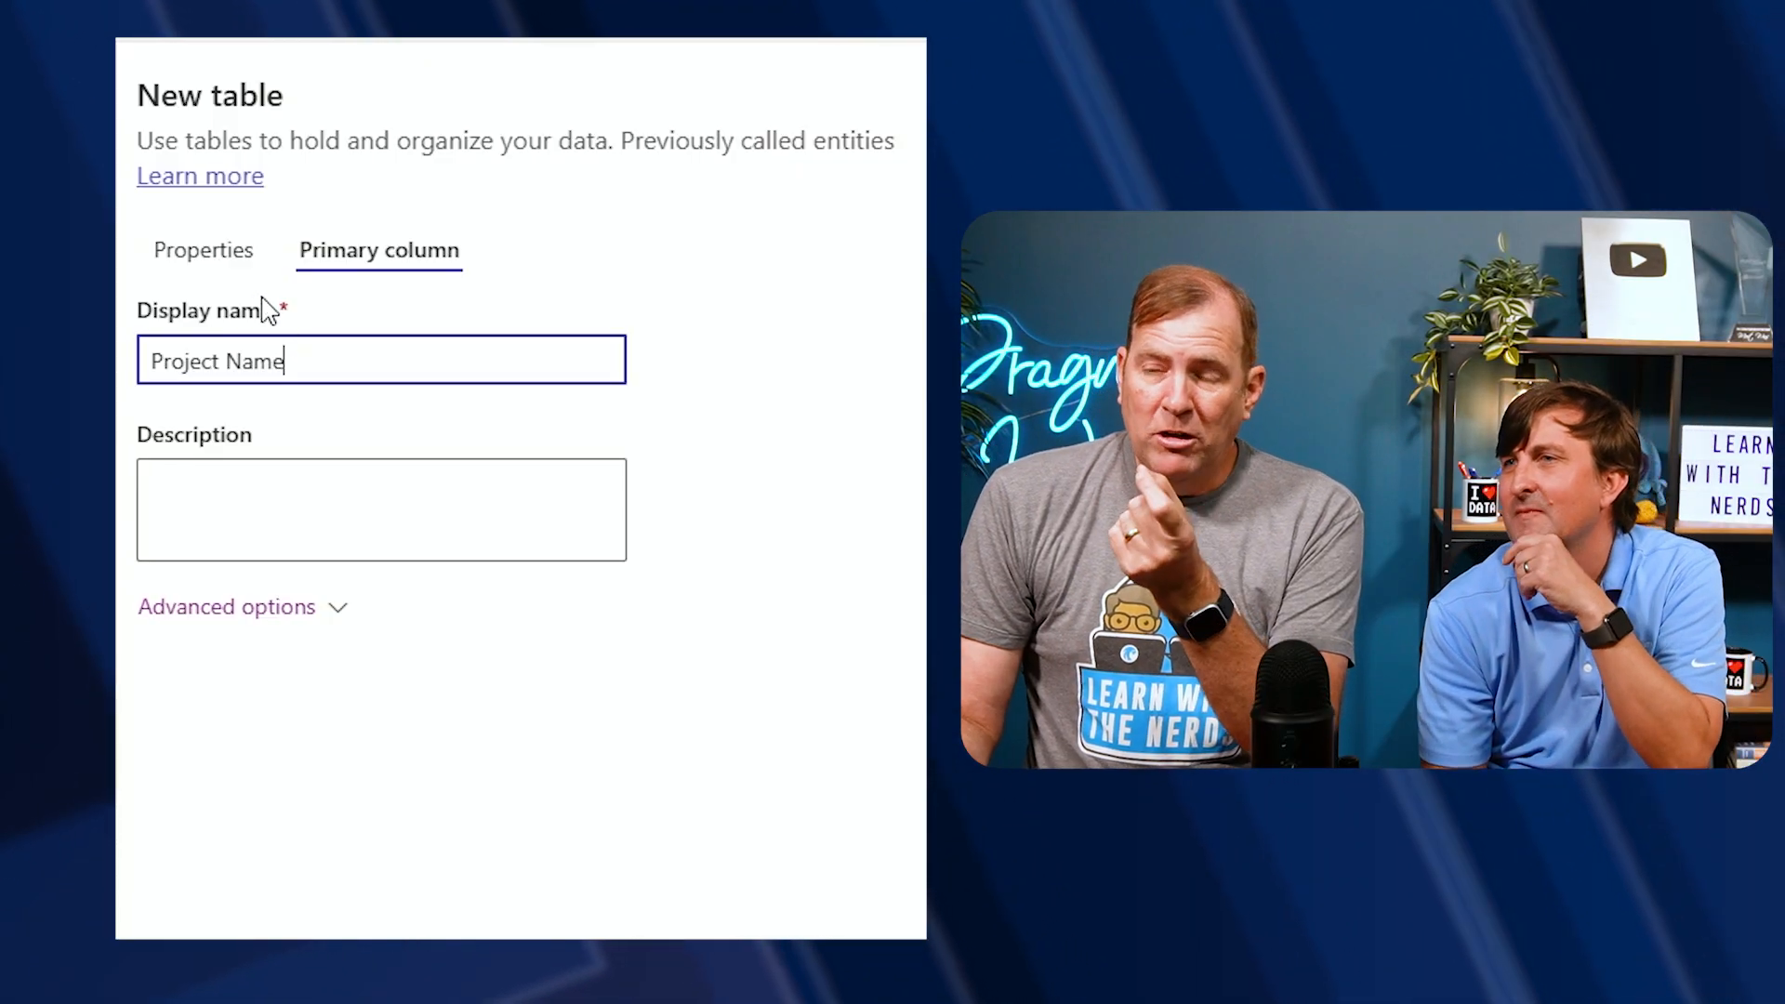
left_click(228, 247)
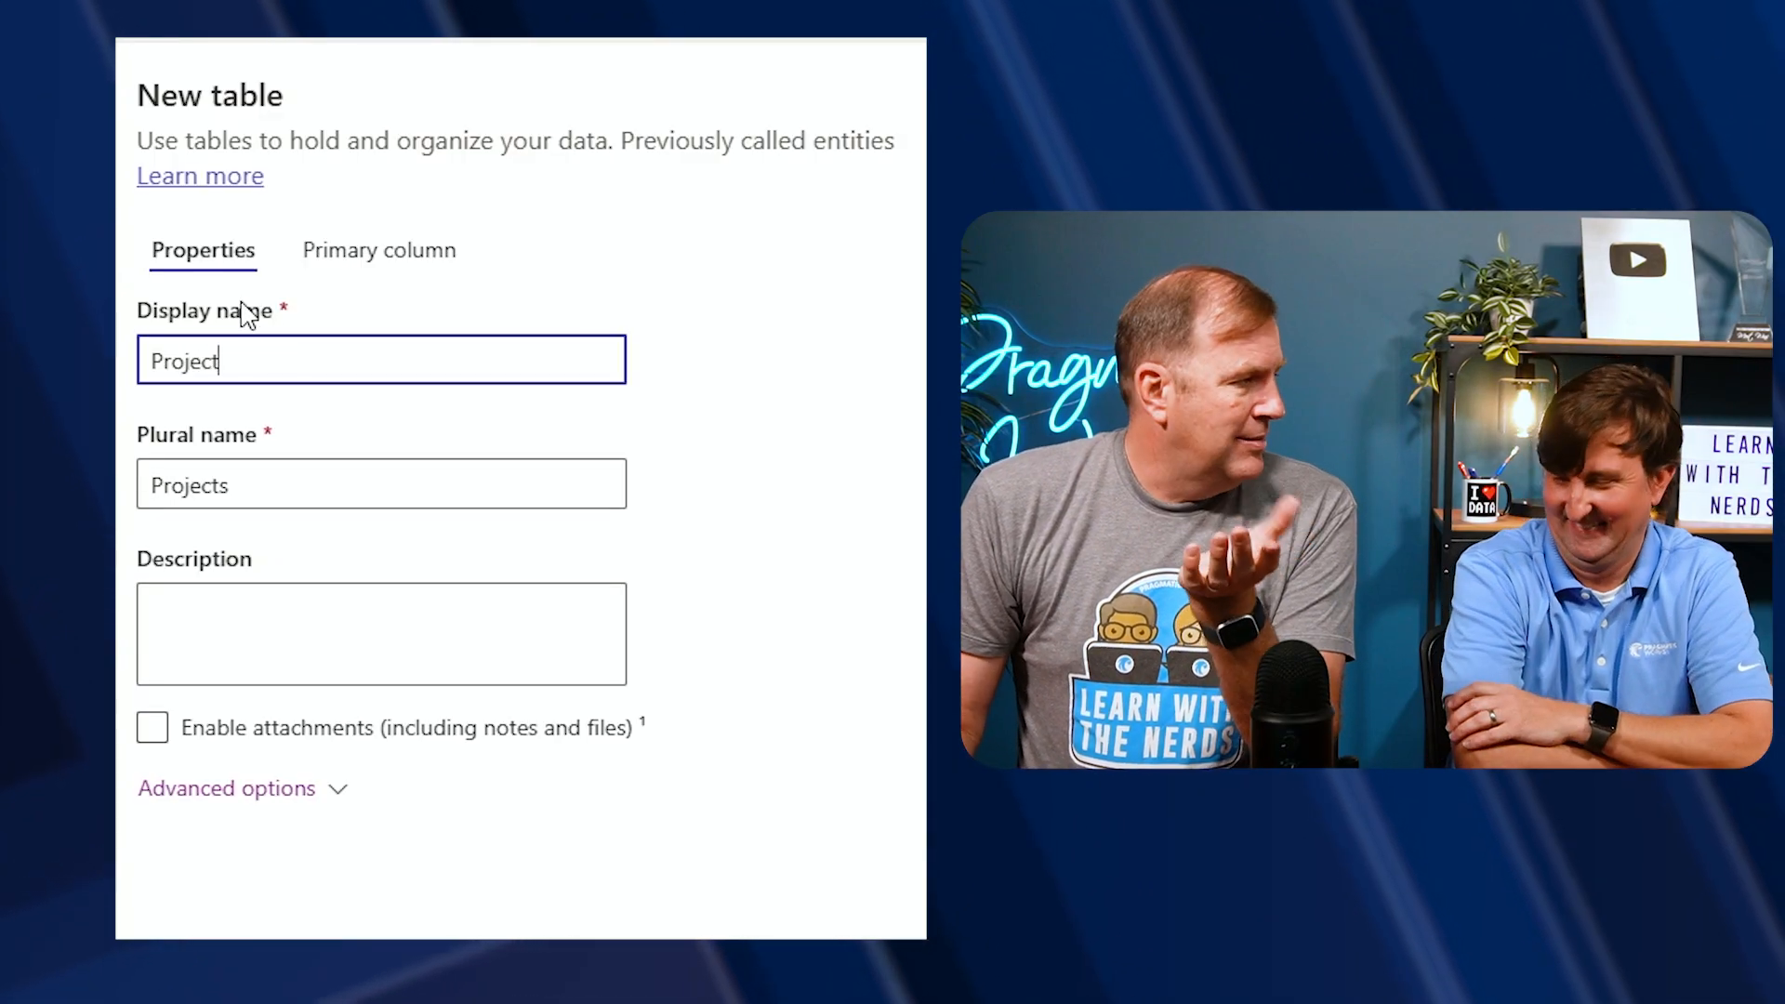
left_click(383, 246)
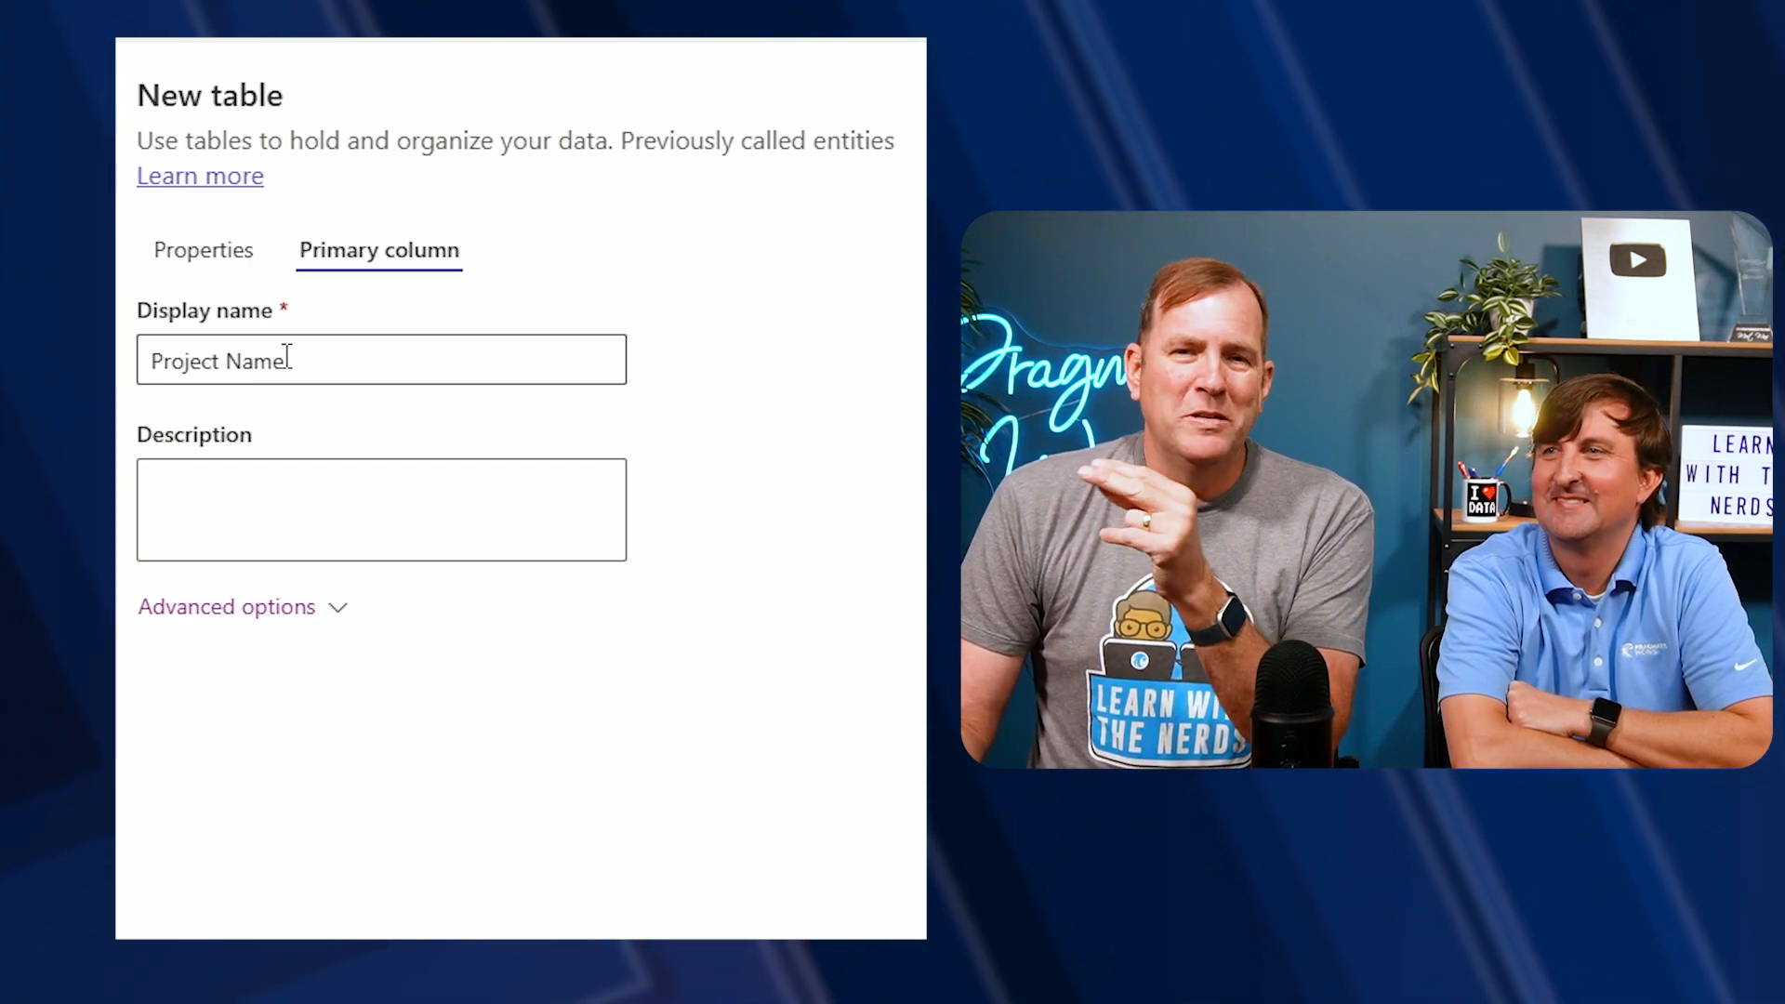
double_click(310, 362)
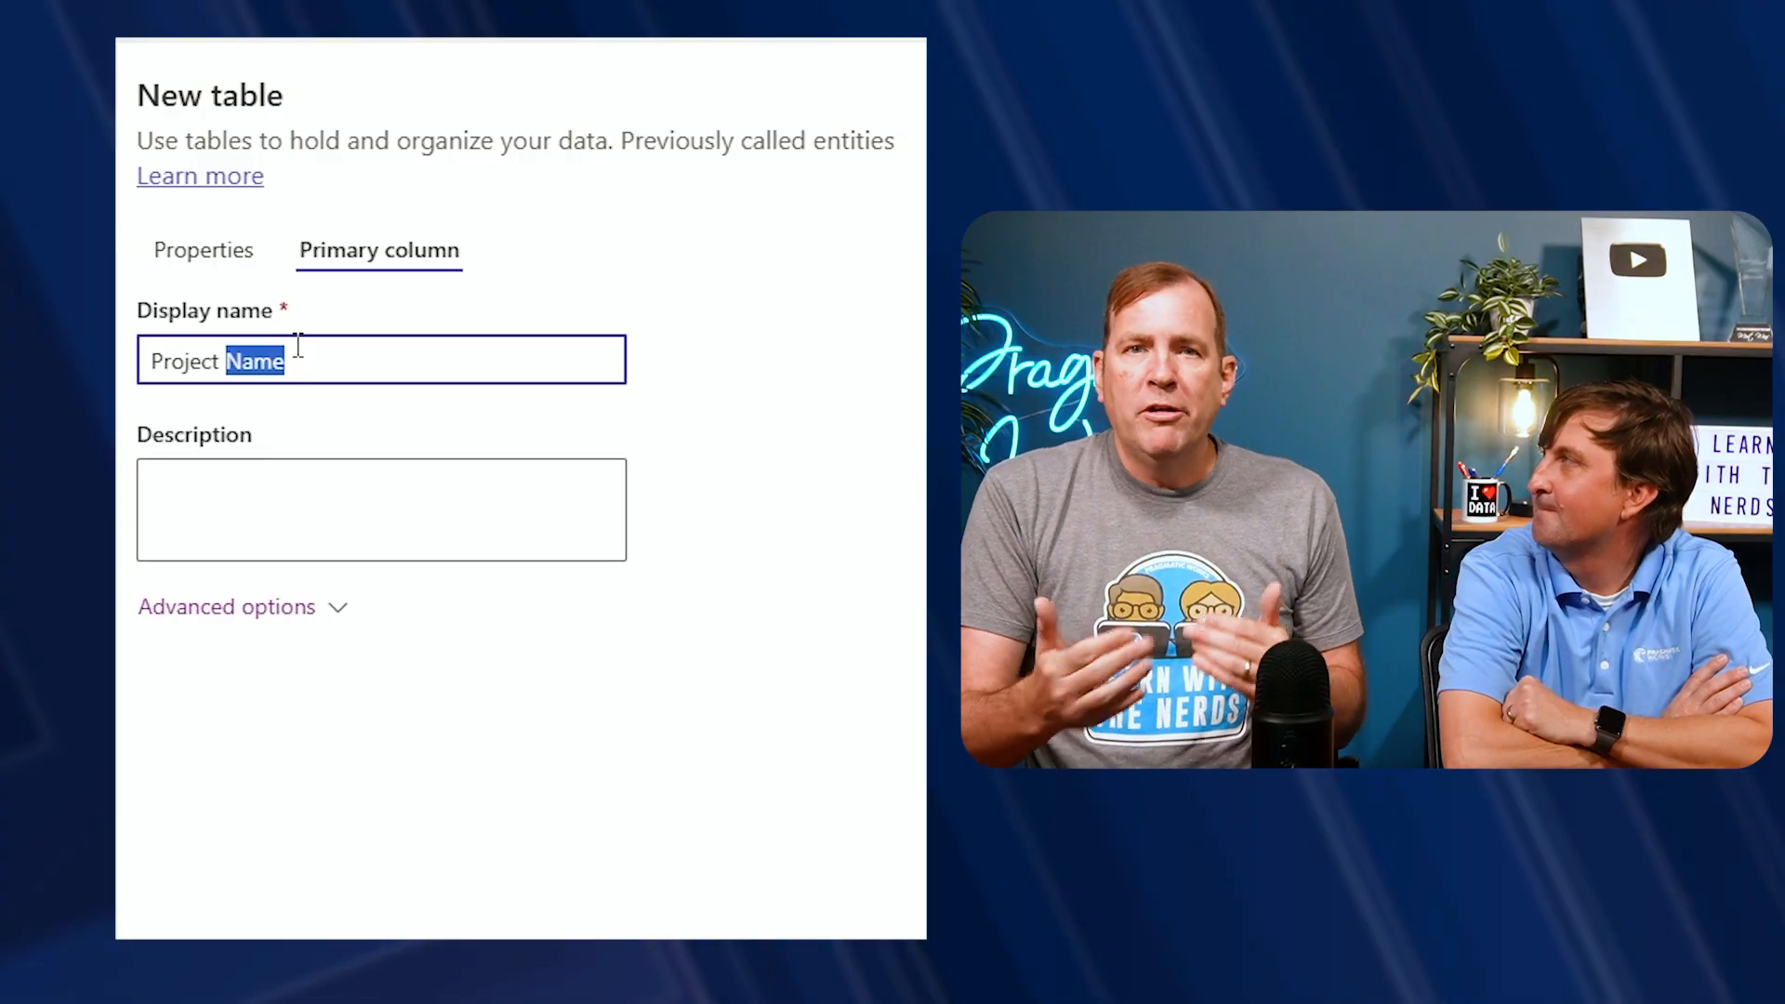
left_click(186, 253)
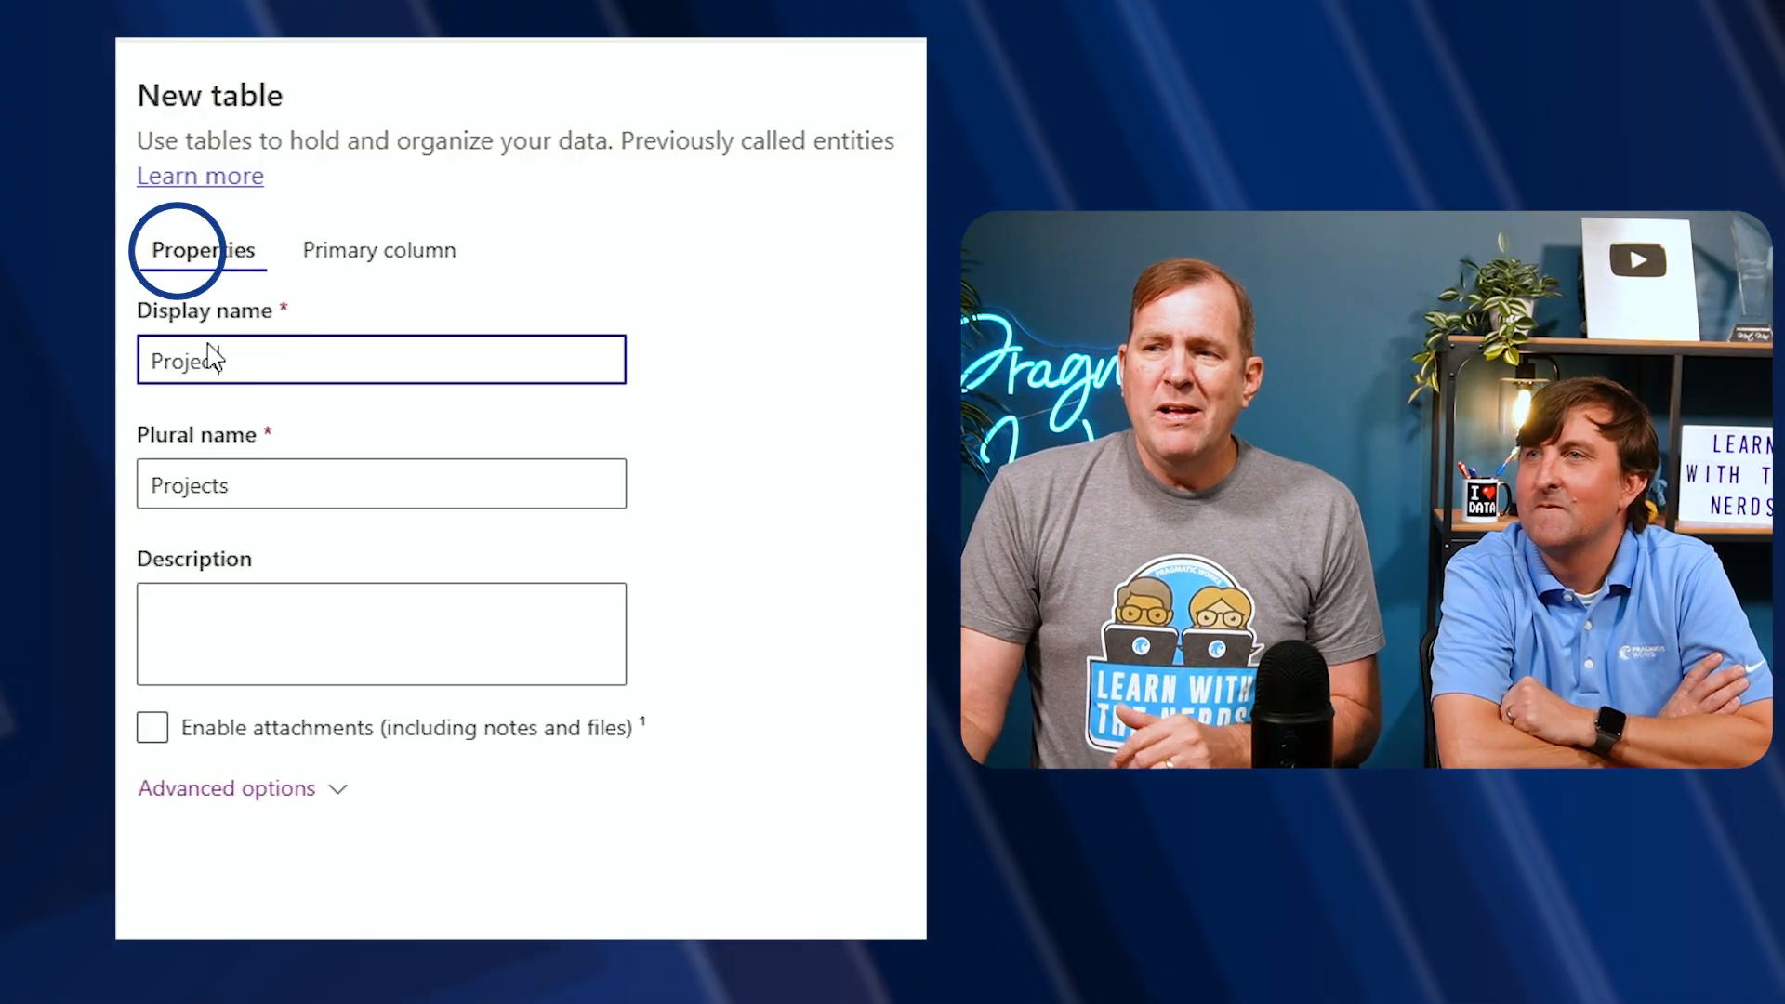
left_click(354, 263)
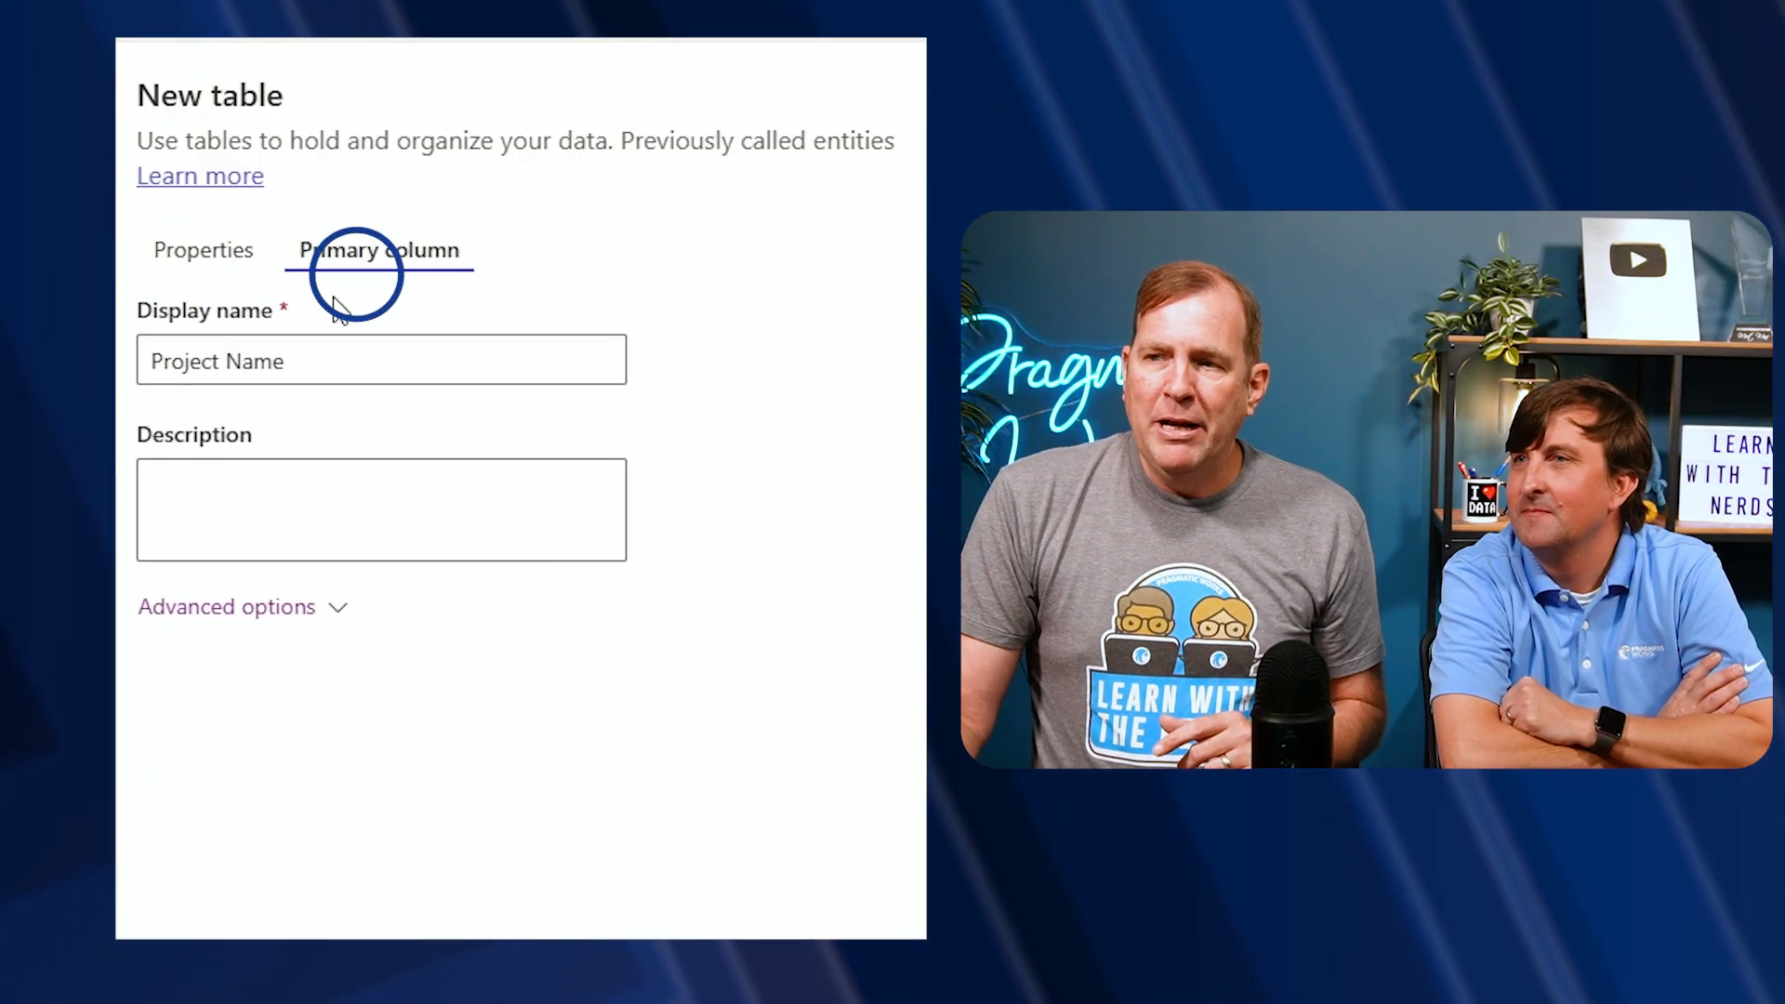
left_click(338, 372)
key("ctrl+a")
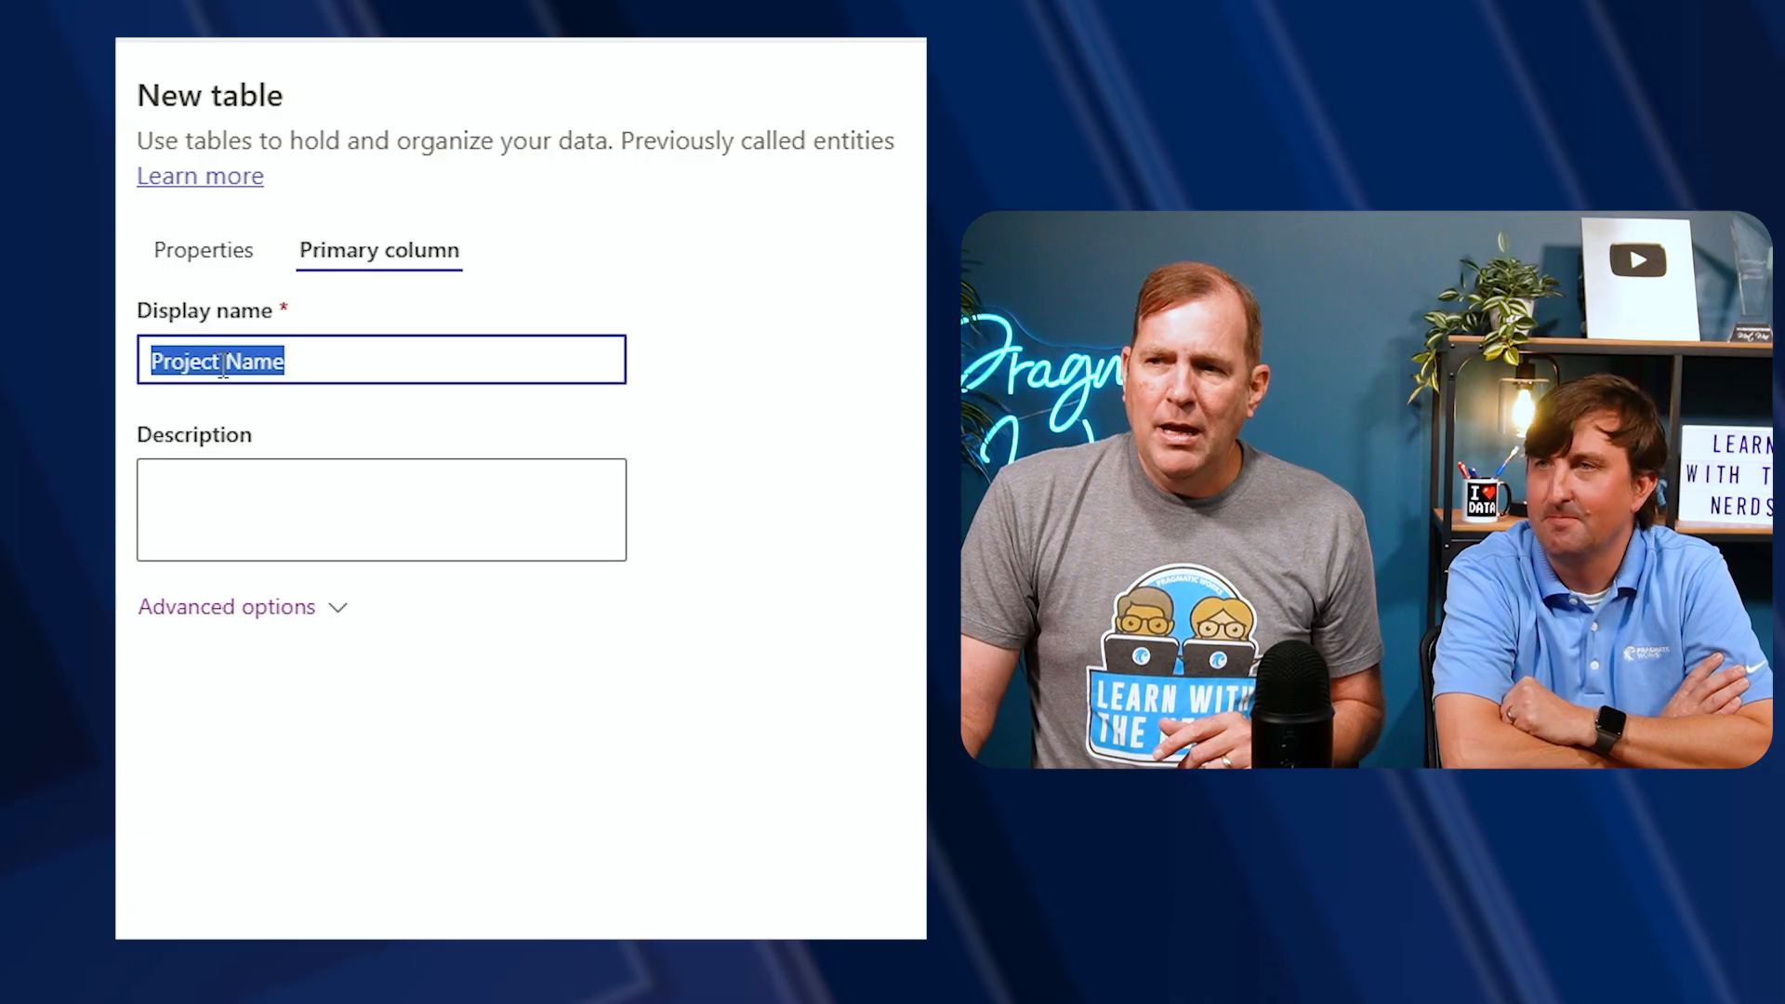
left_click(244, 257)
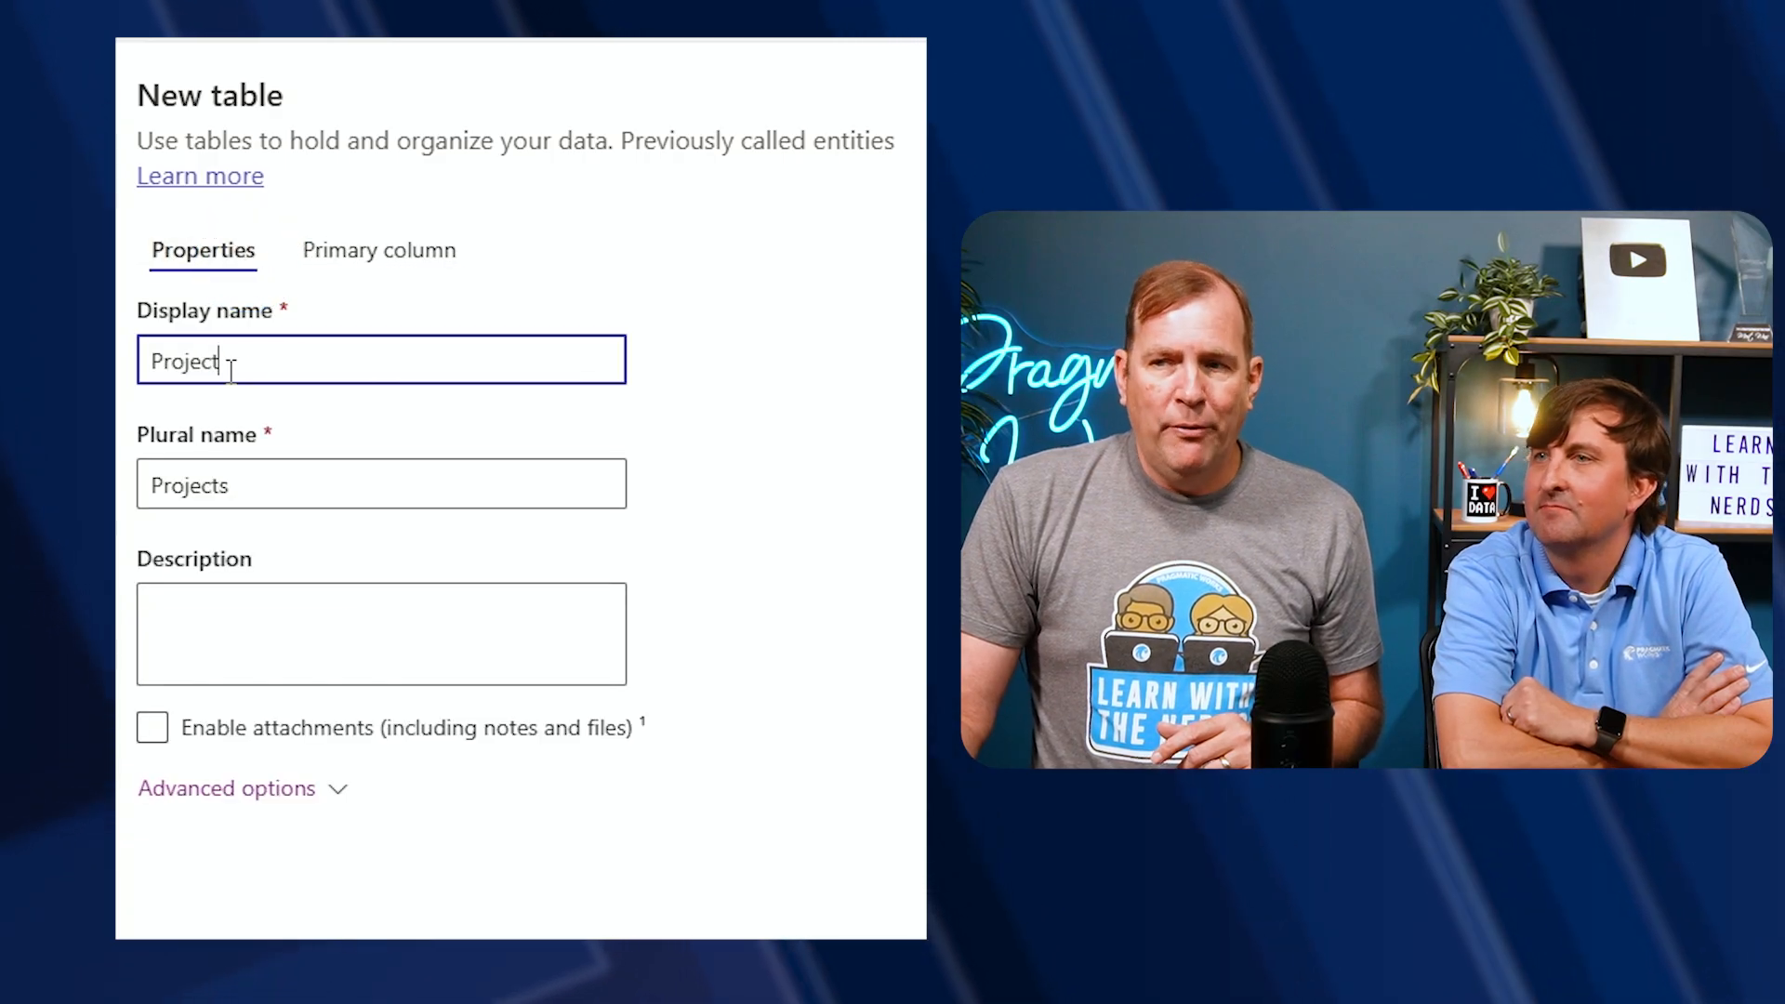
double_click(224, 363)
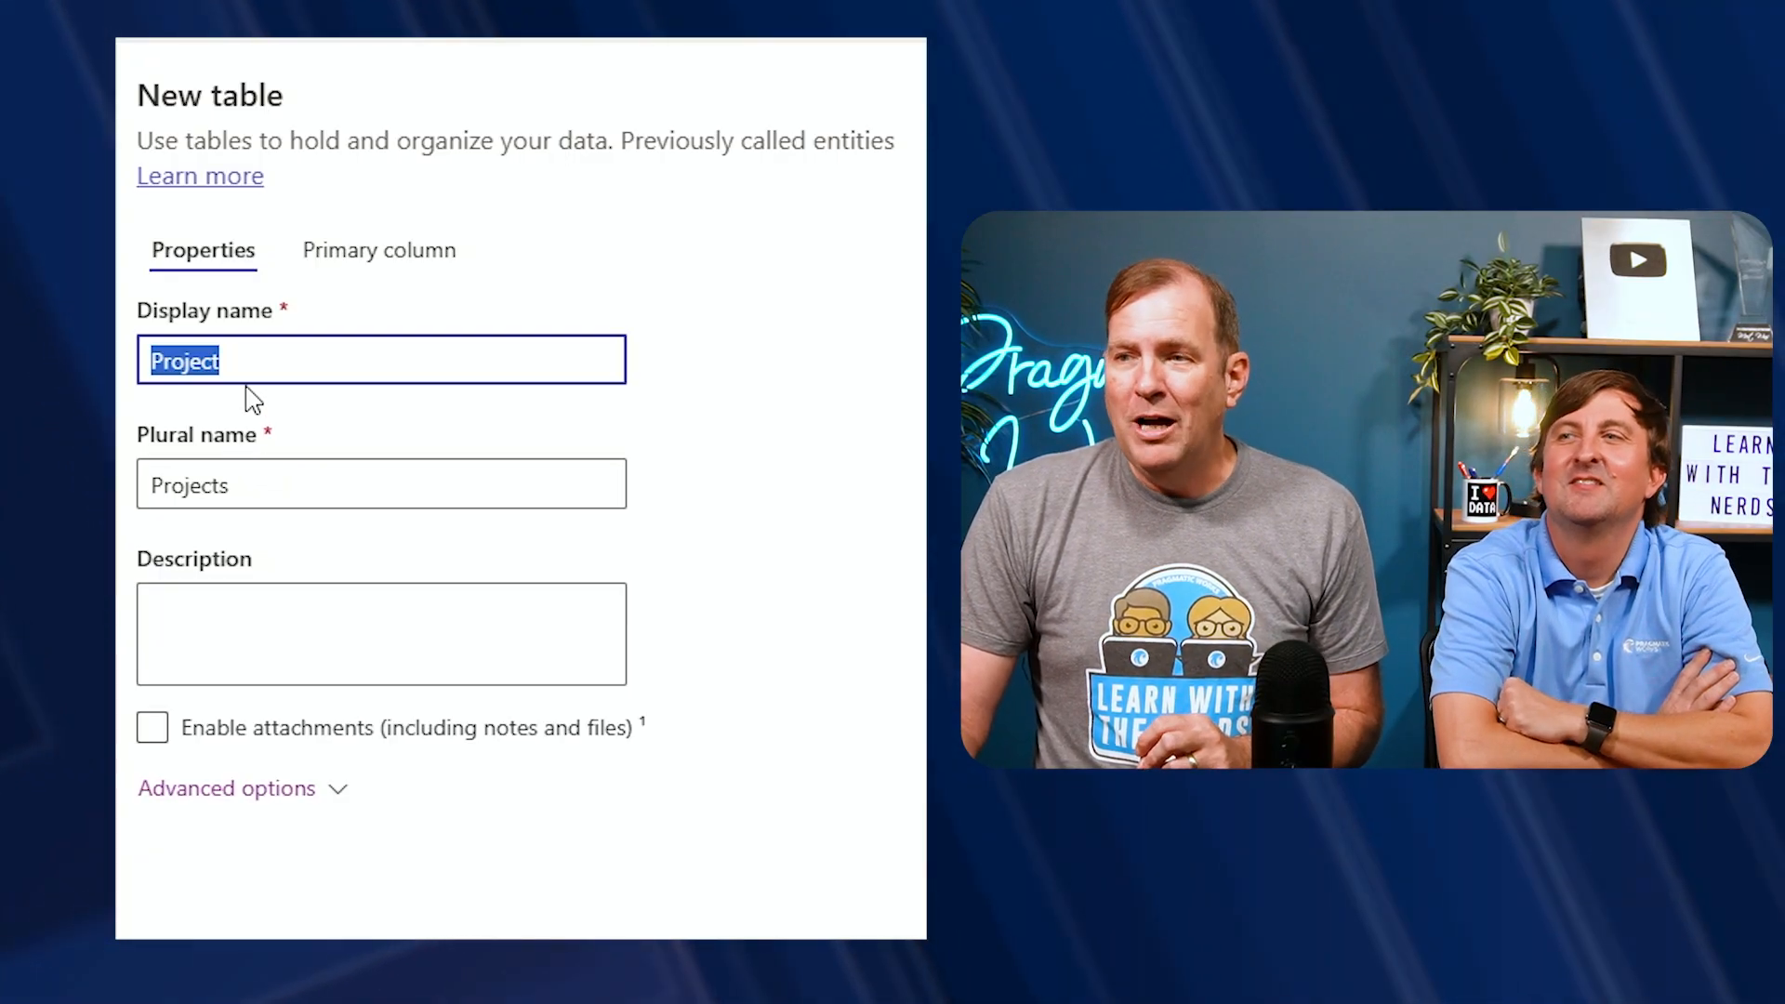
left_click(284, 489)
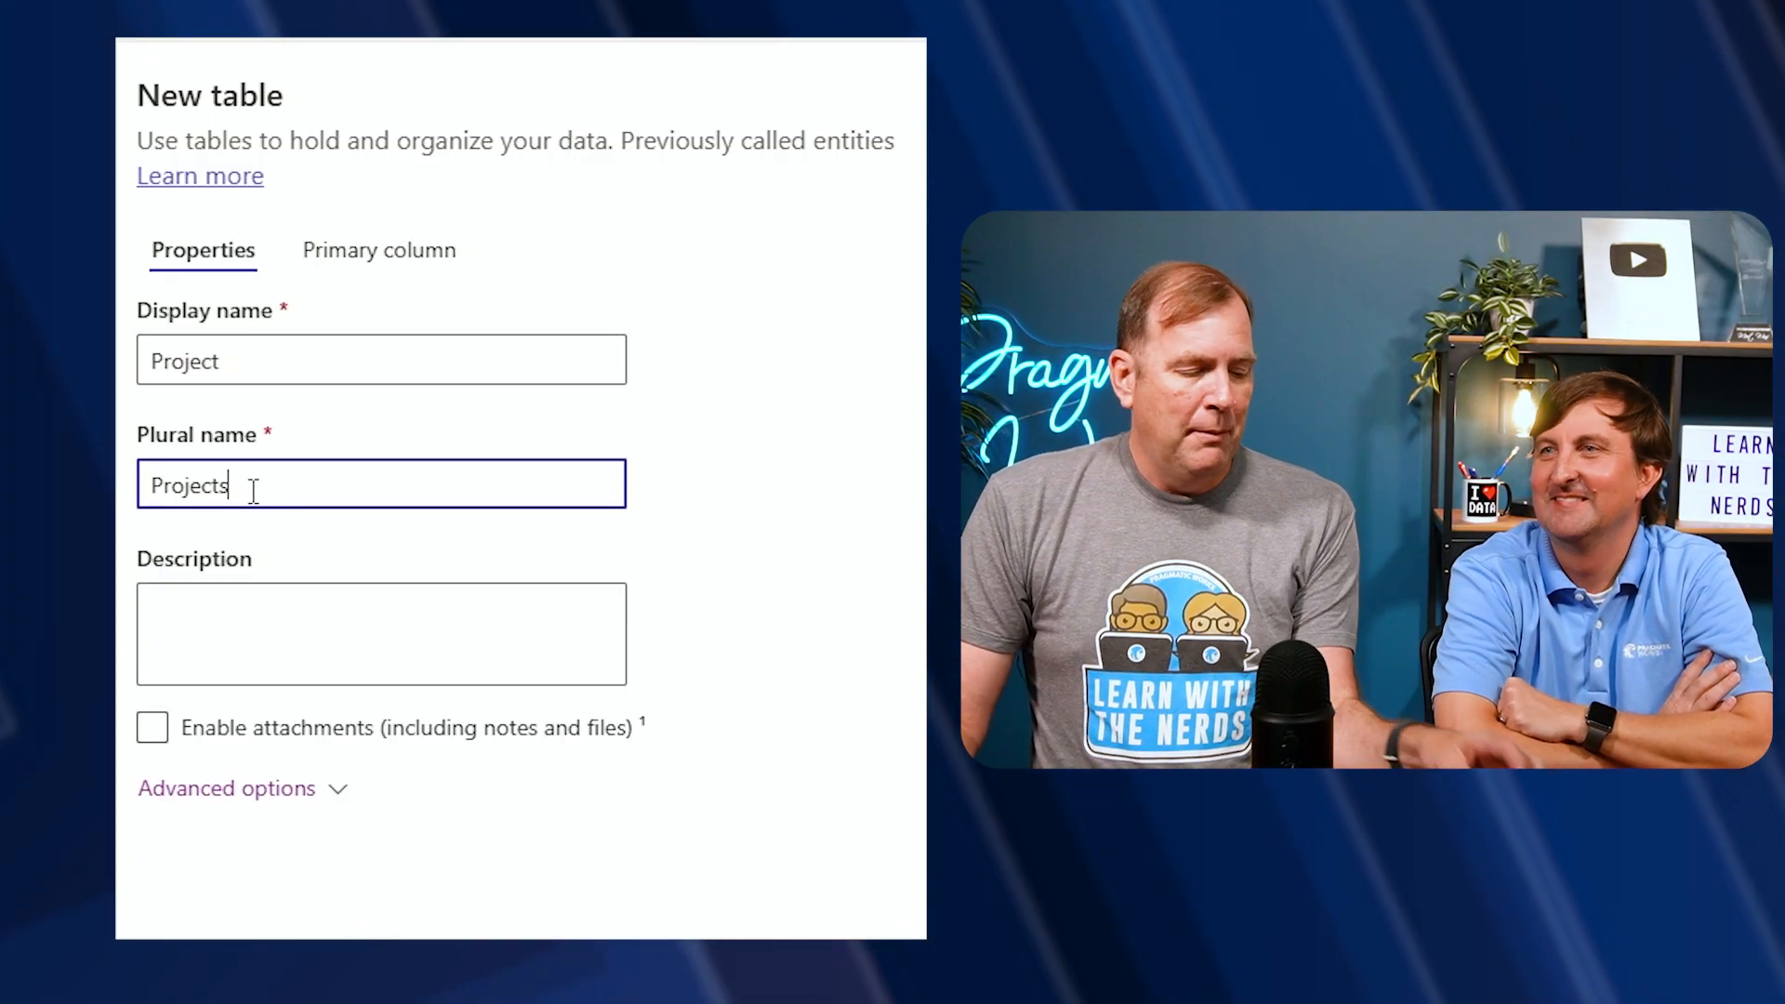
Leave attachments disabled and save the new Project table
left_click(301, 728)
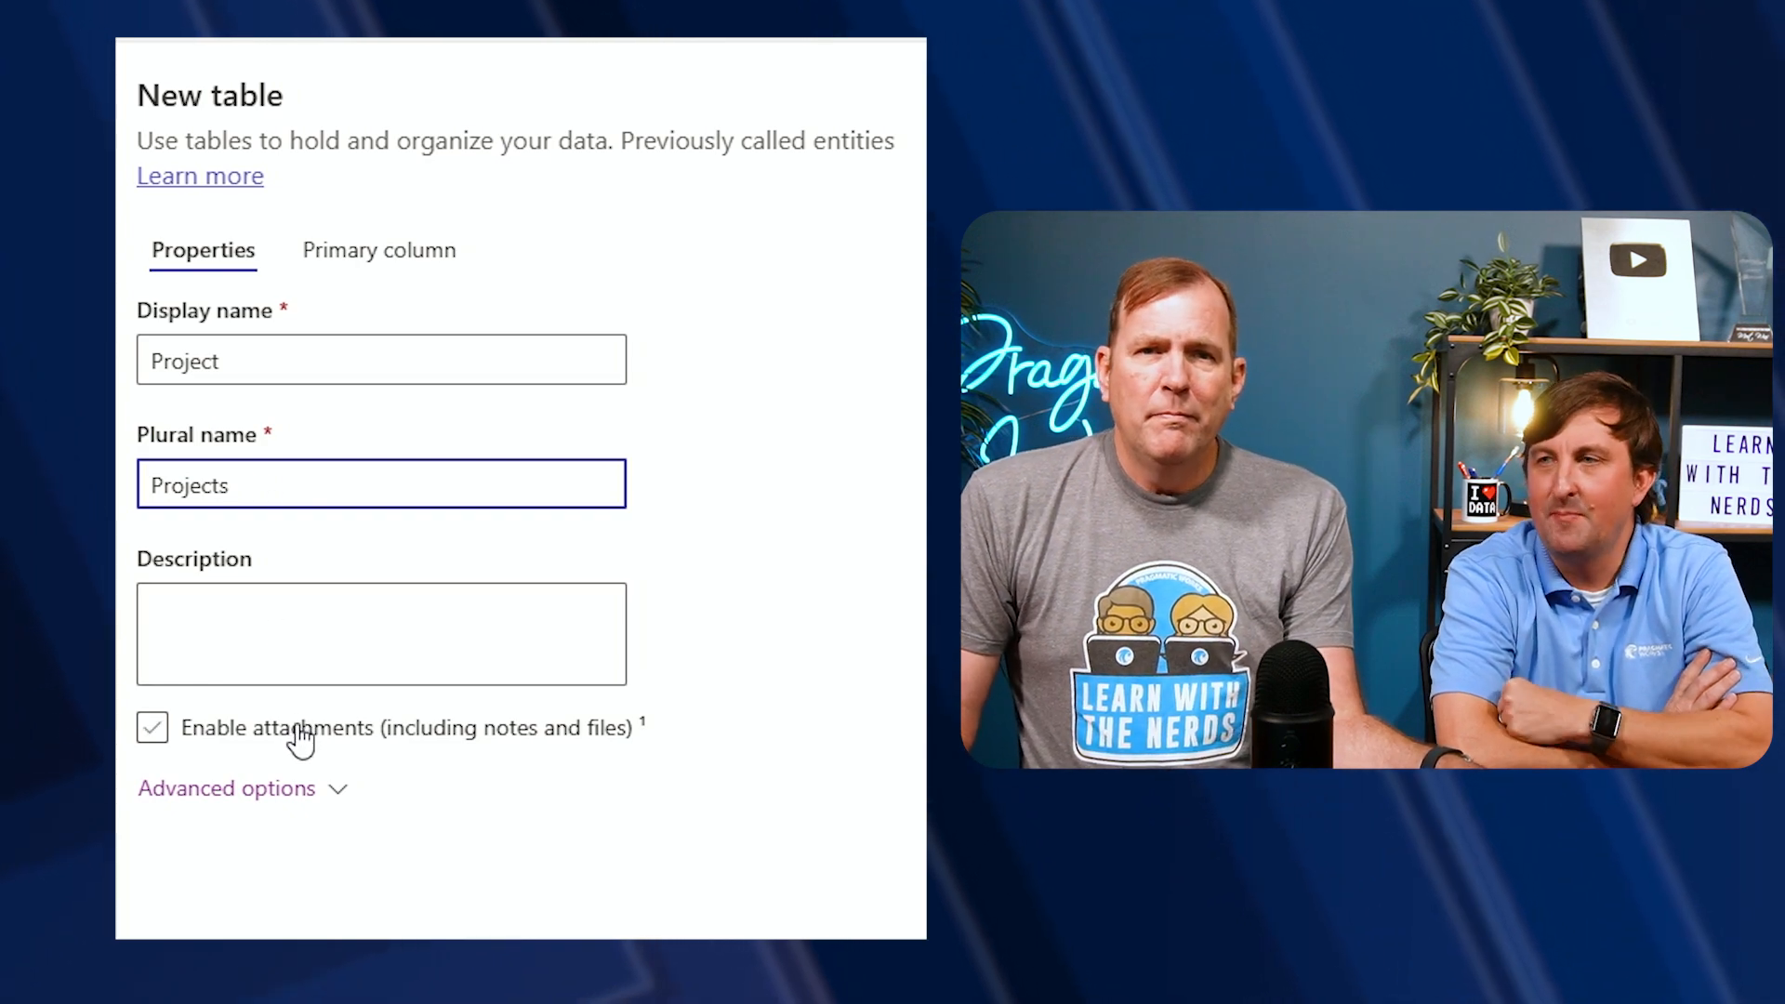
left_click(288, 735)
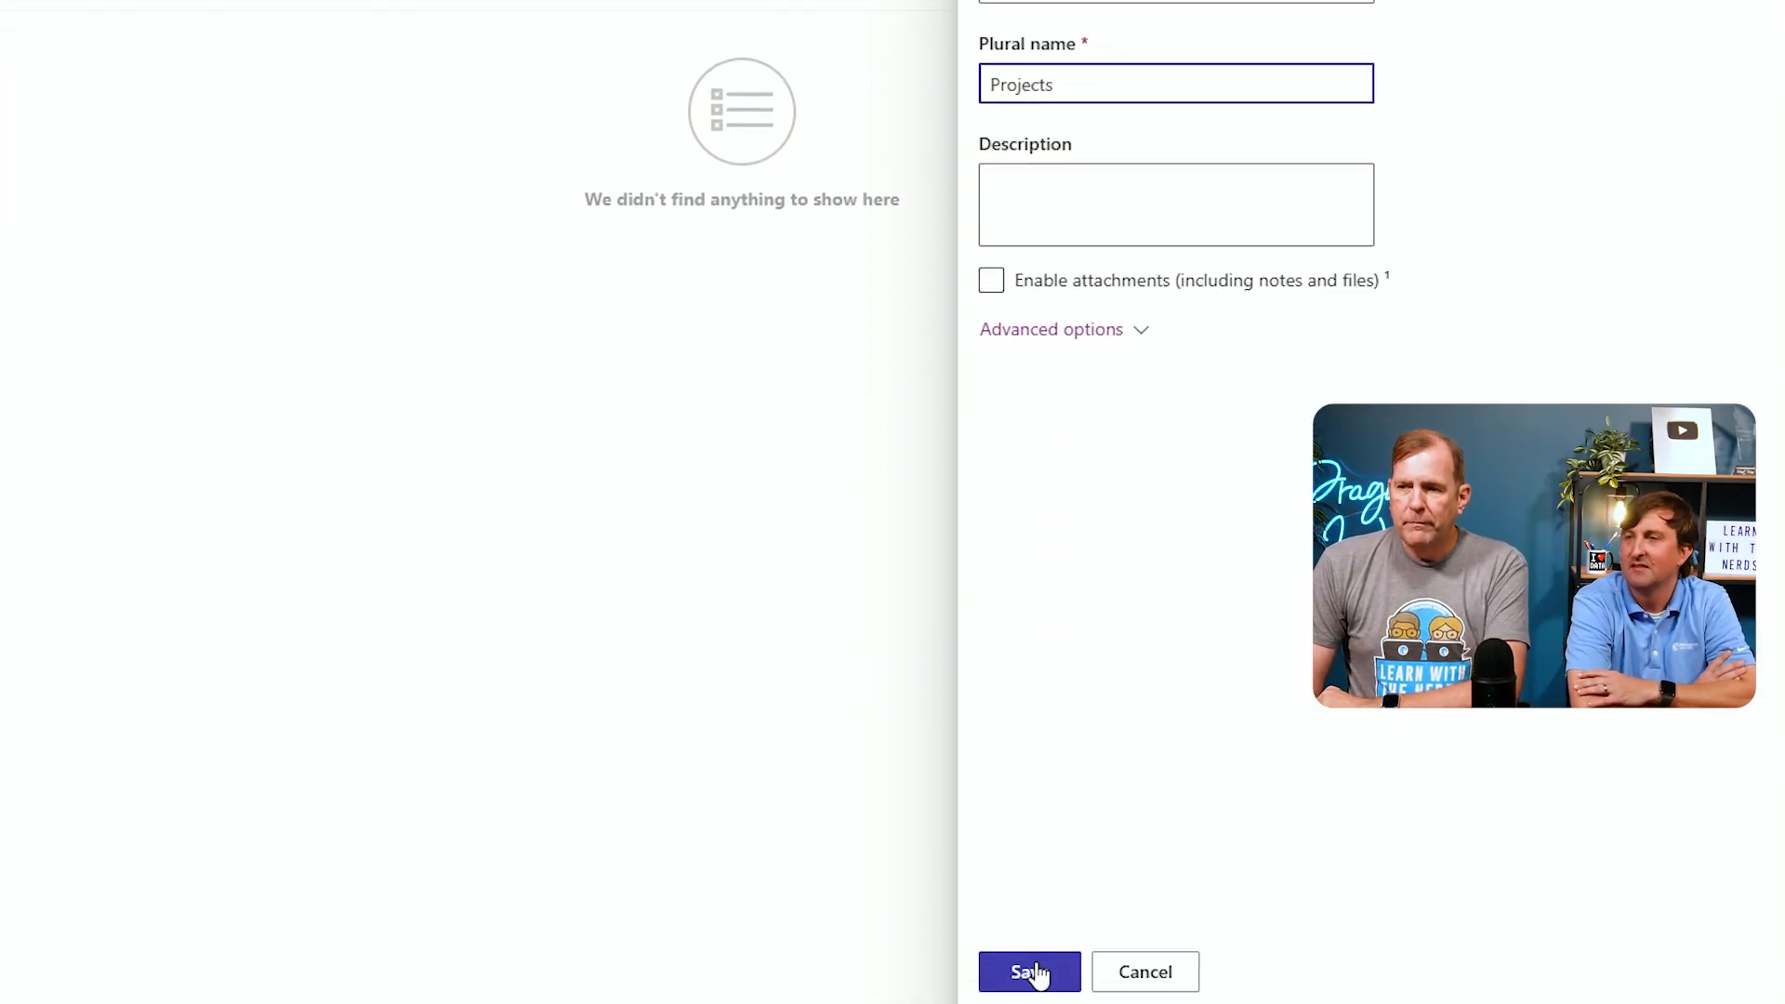
left_click(1033, 971)
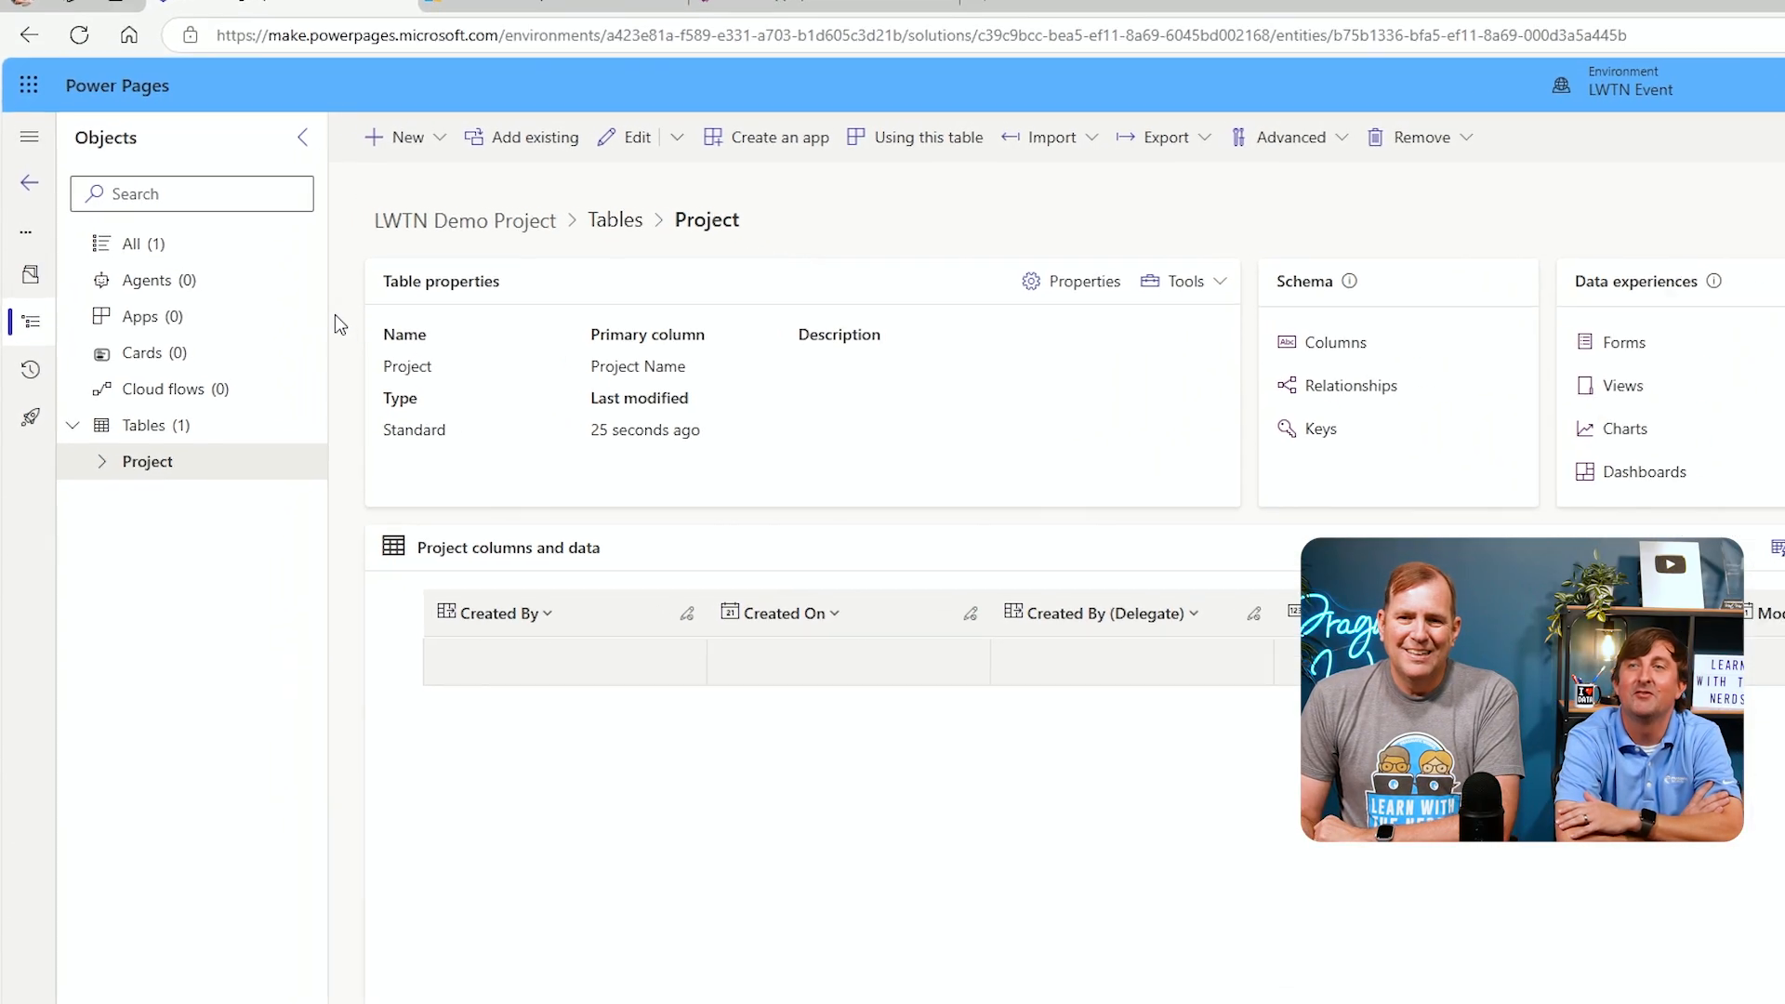
Go back to the solution's tables list and start another table with advanced properties named Proposal
left_click(509, 144)
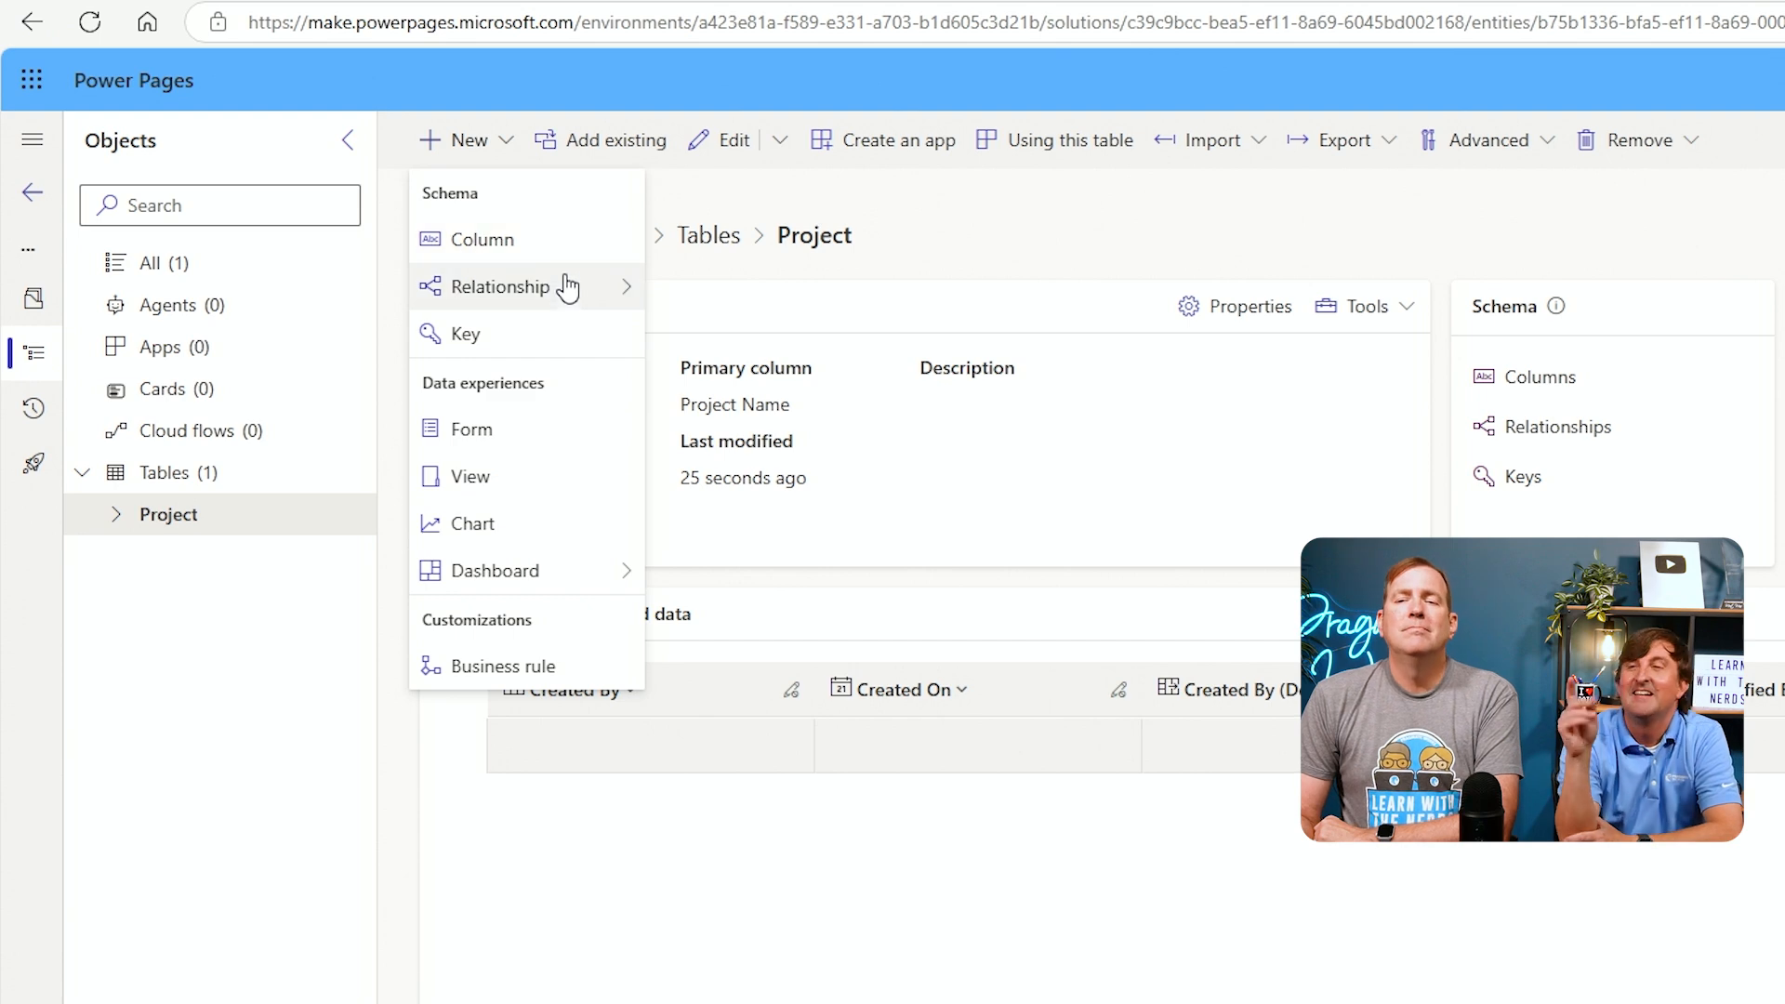
left_click(346, 715)
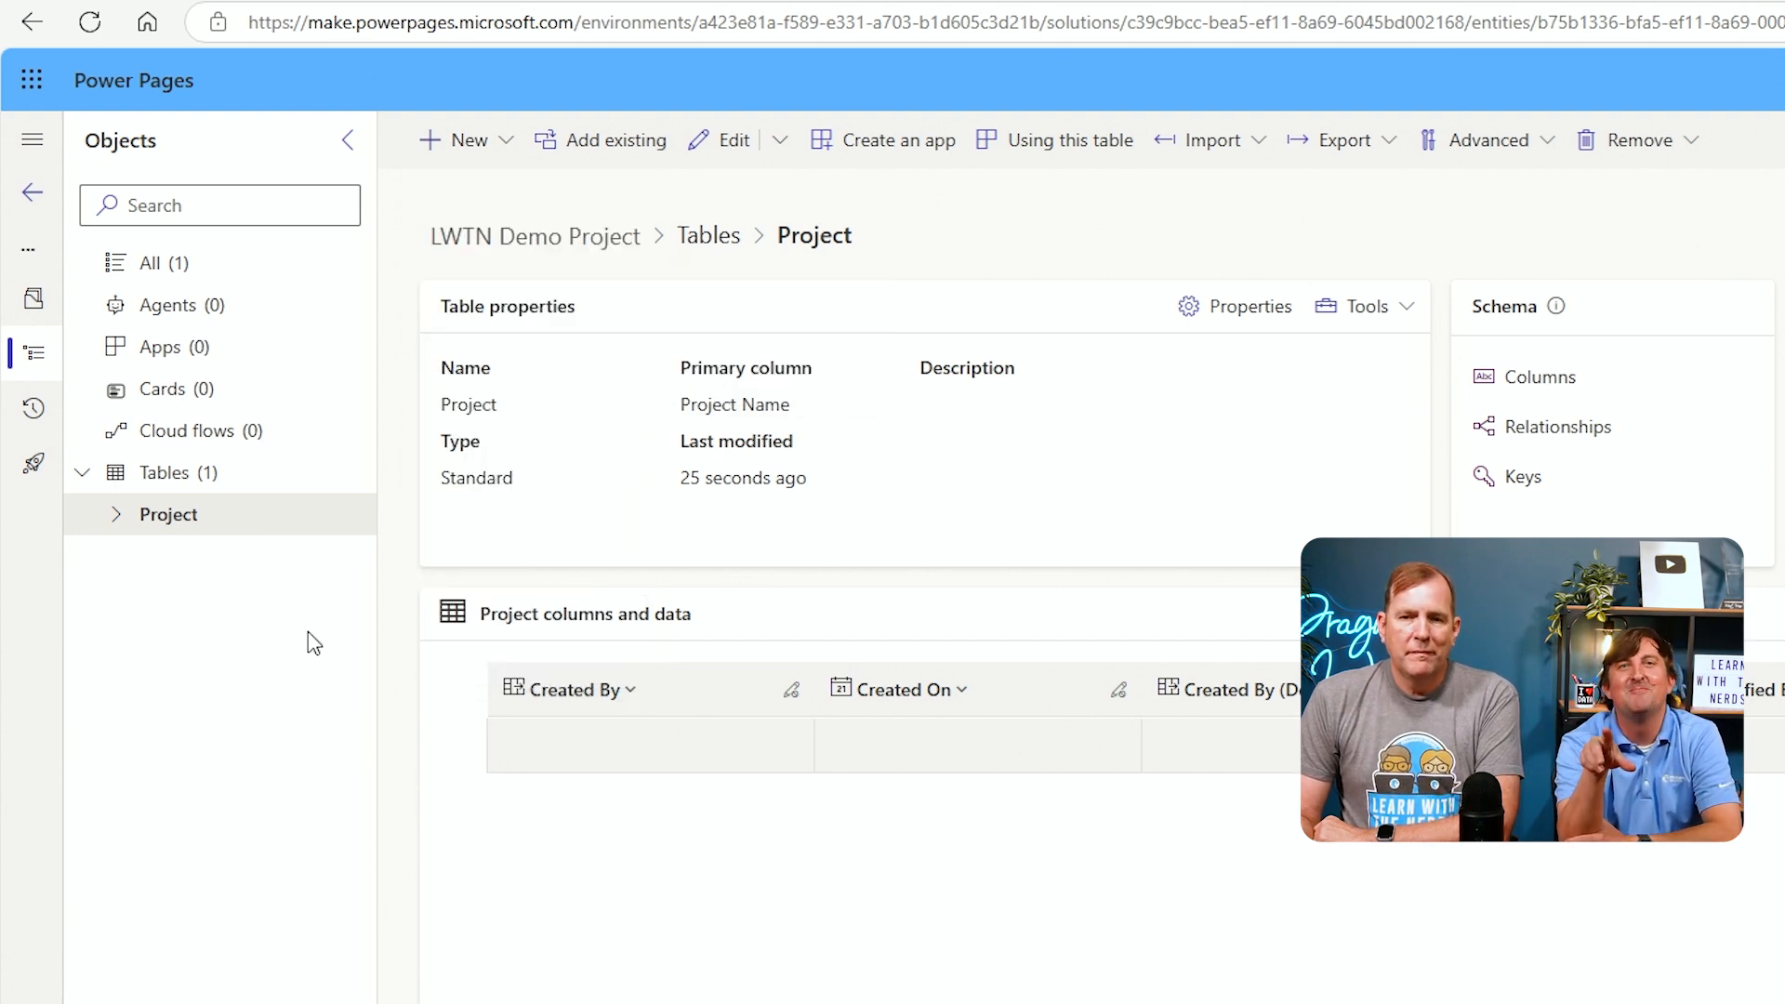
left_click(223, 472)
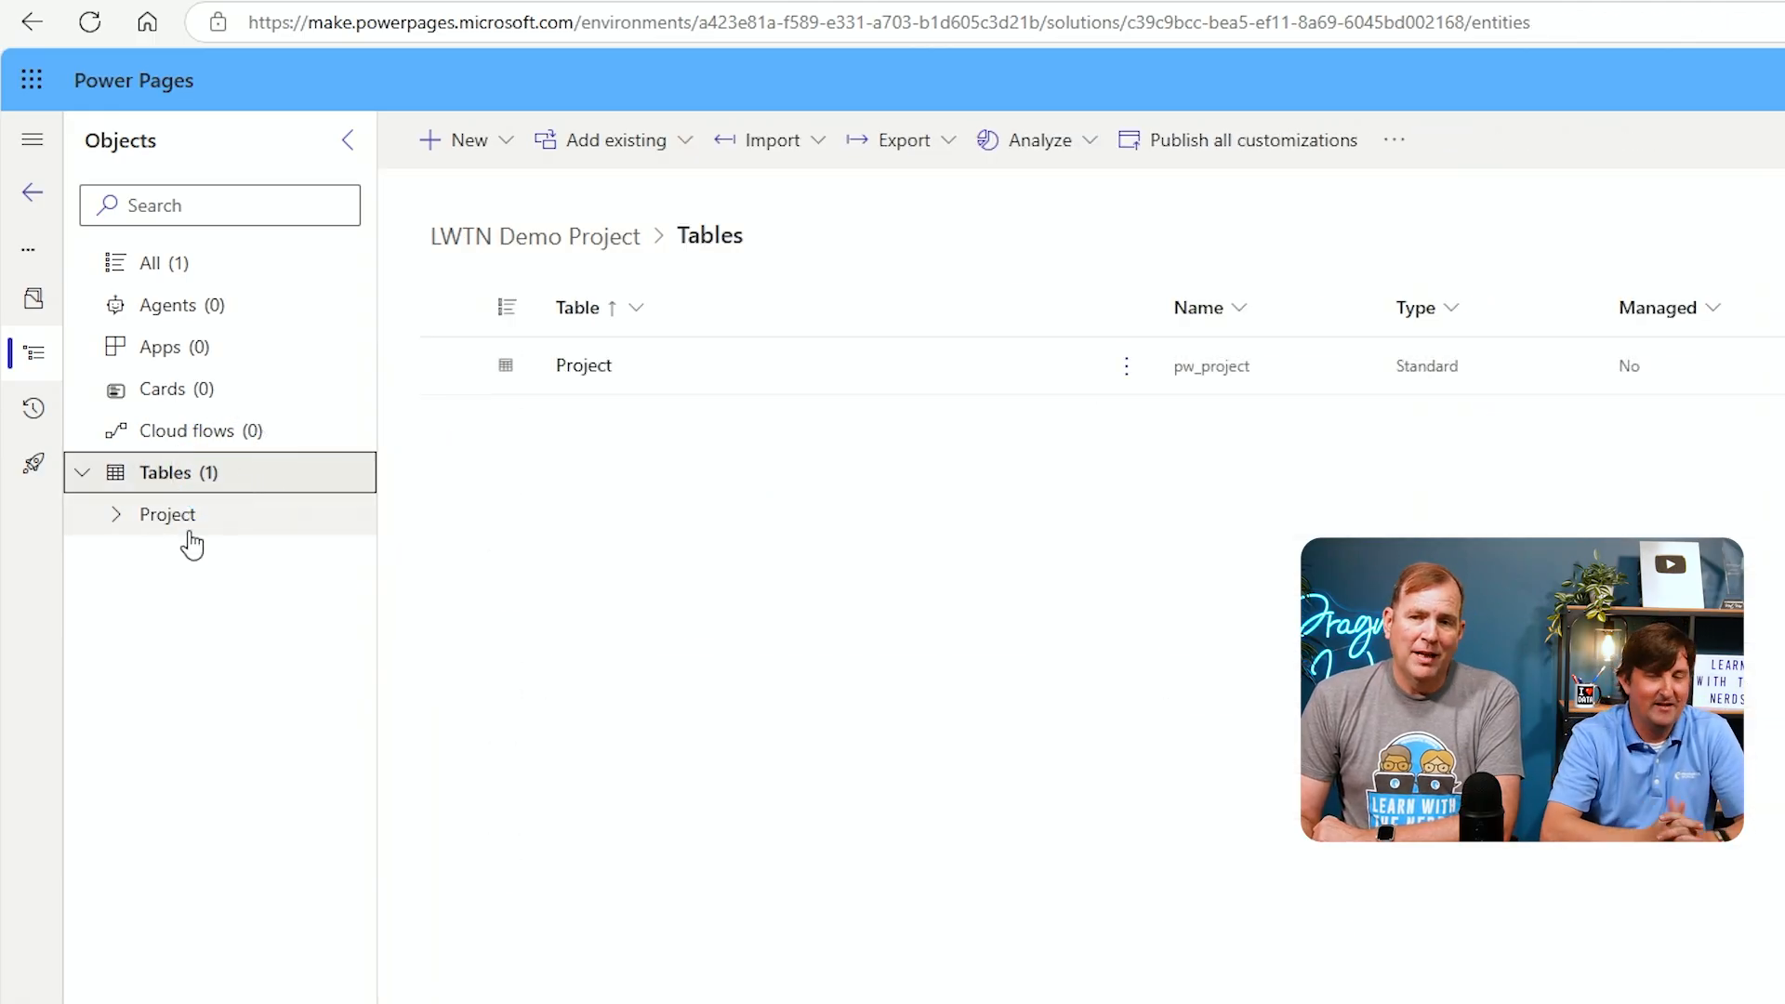
left_click(509, 147)
mouse_move(589, 530)
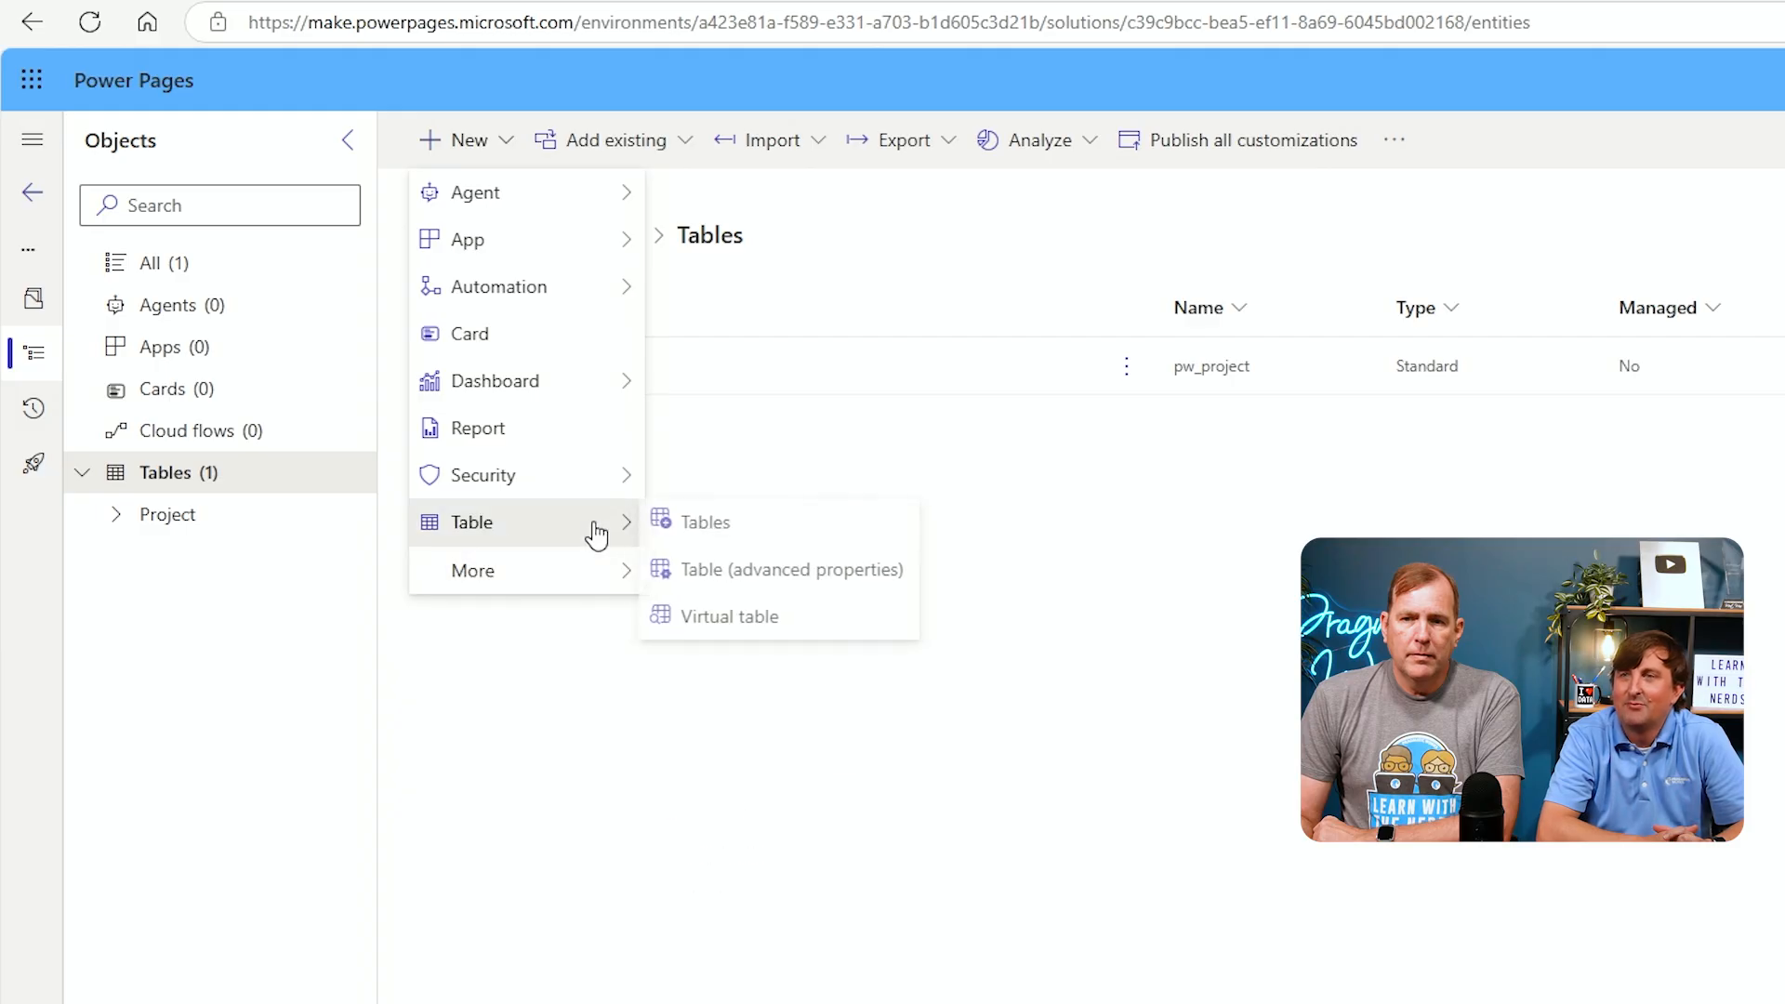
left_click(885, 578)
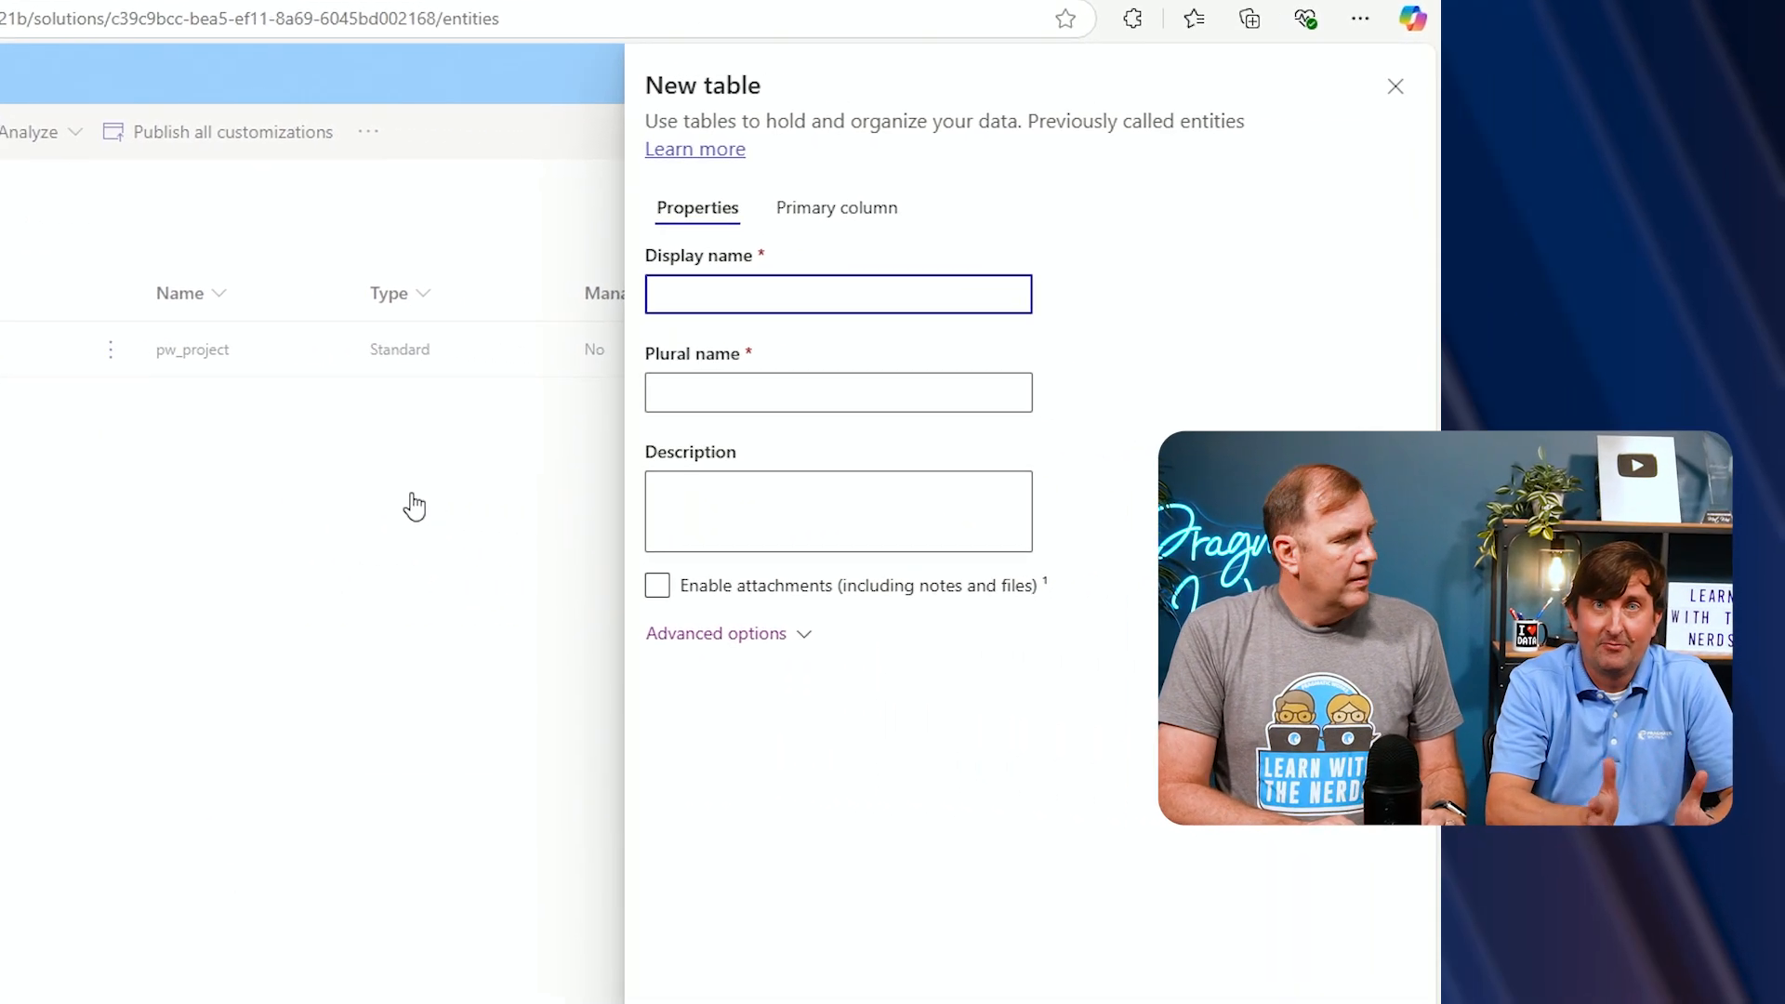
type("Prop")
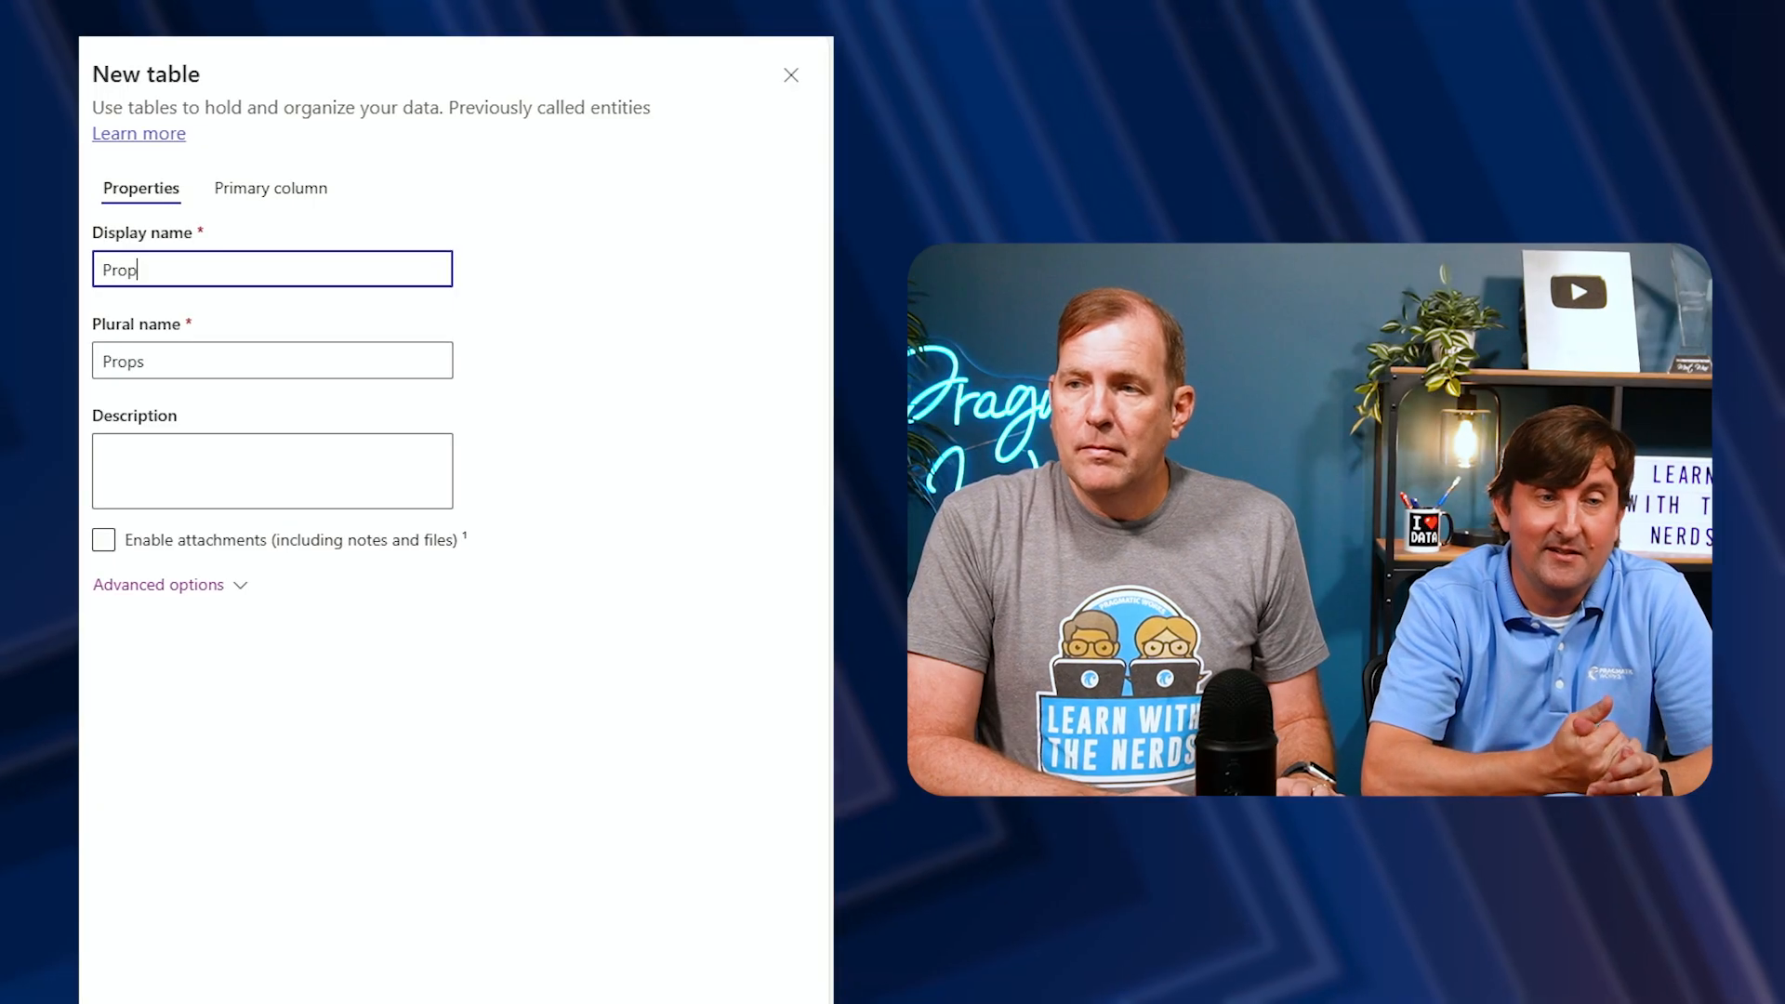
type("osal")
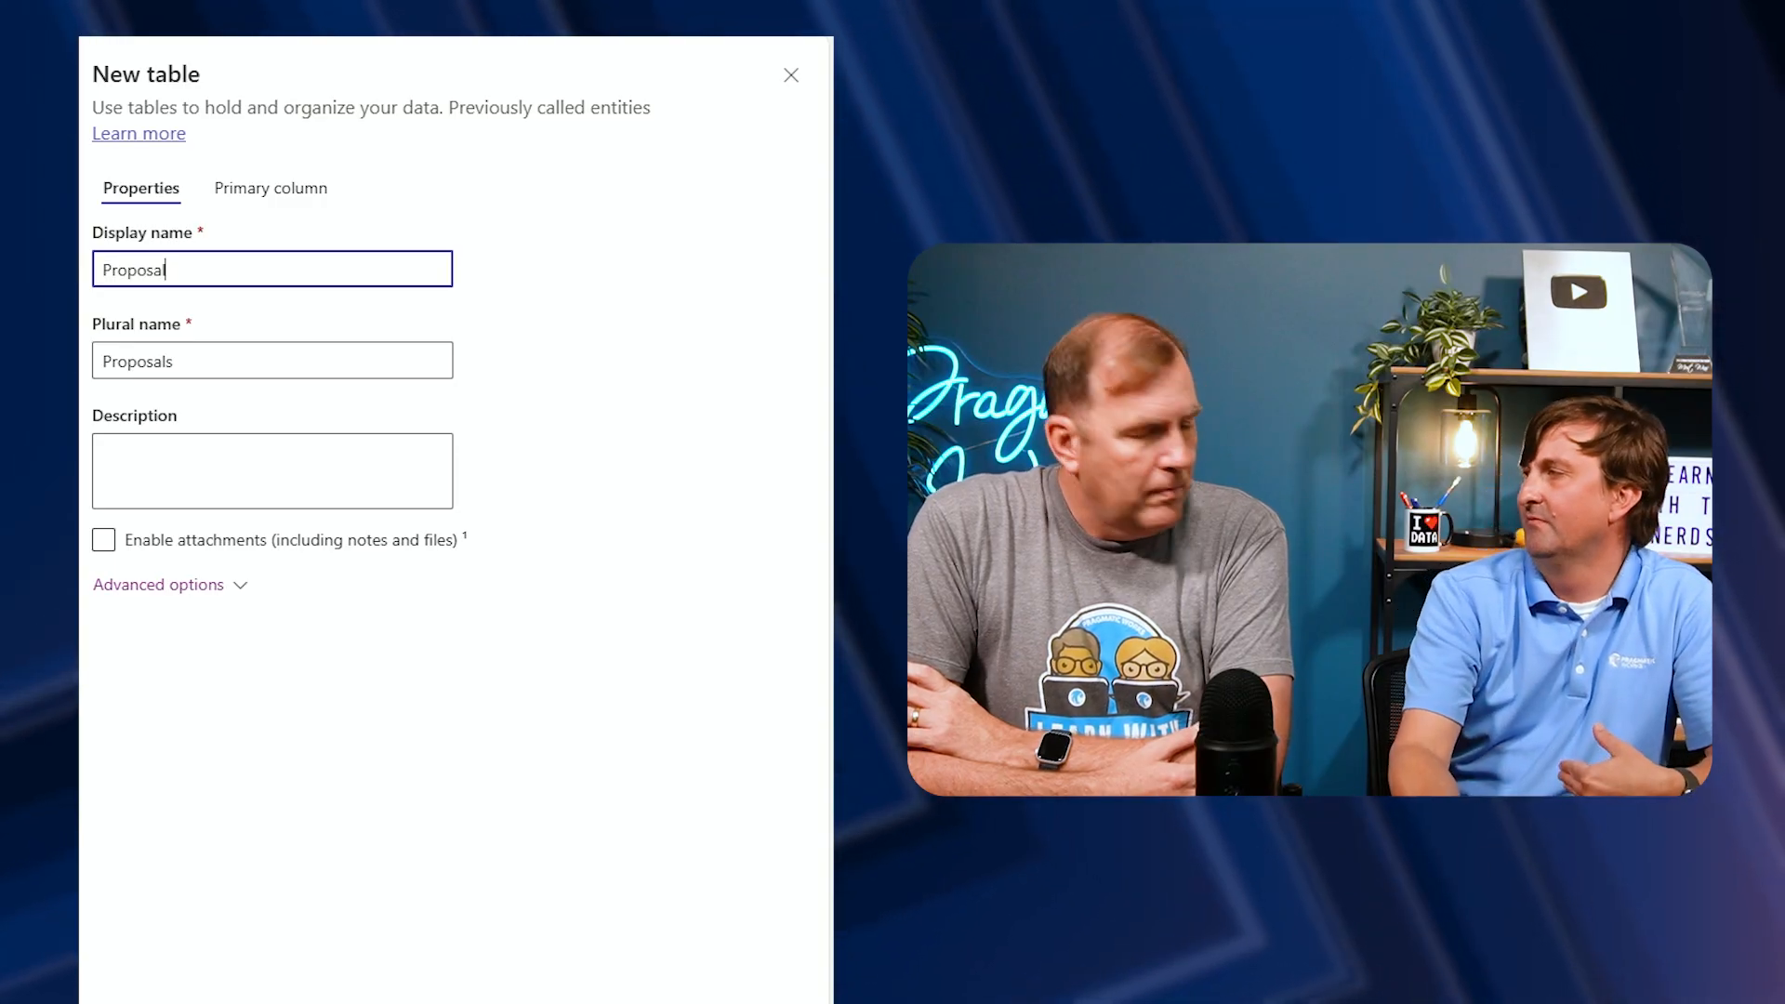
Set the Proposal table's primary column display name to Proposal Number
left_click(283, 209)
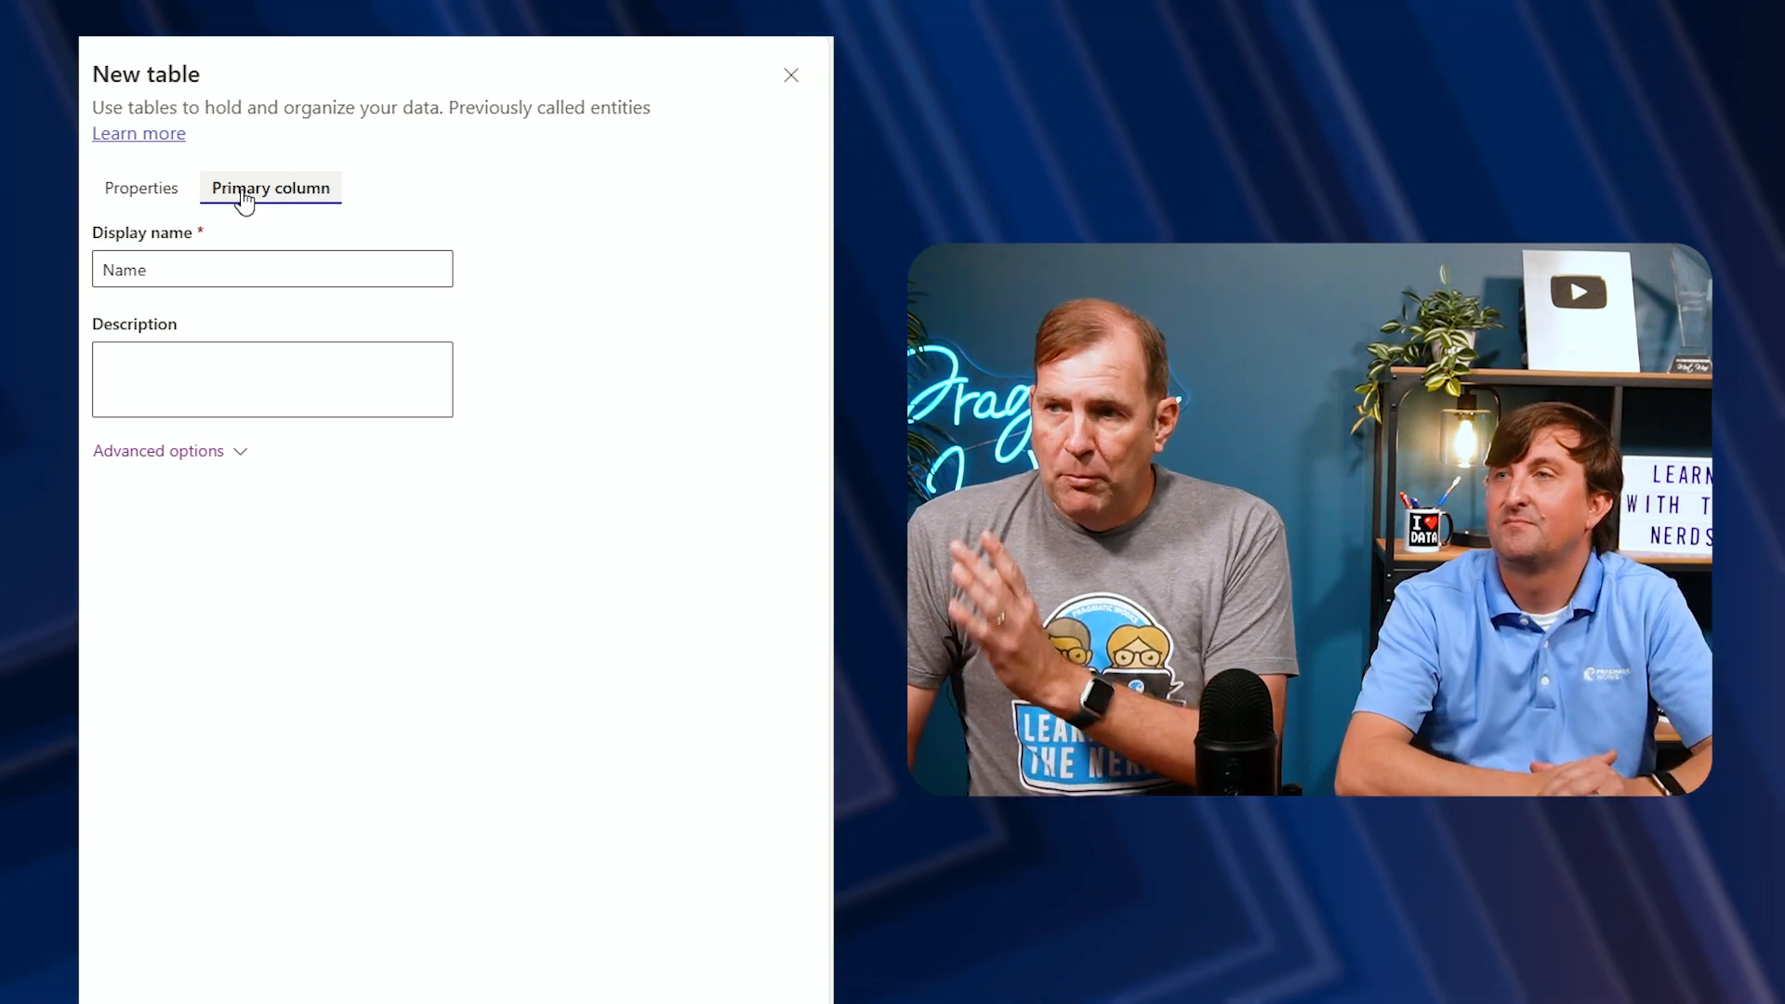
left_click(148, 270)
left_click_drag(149, 270, 95, 270)
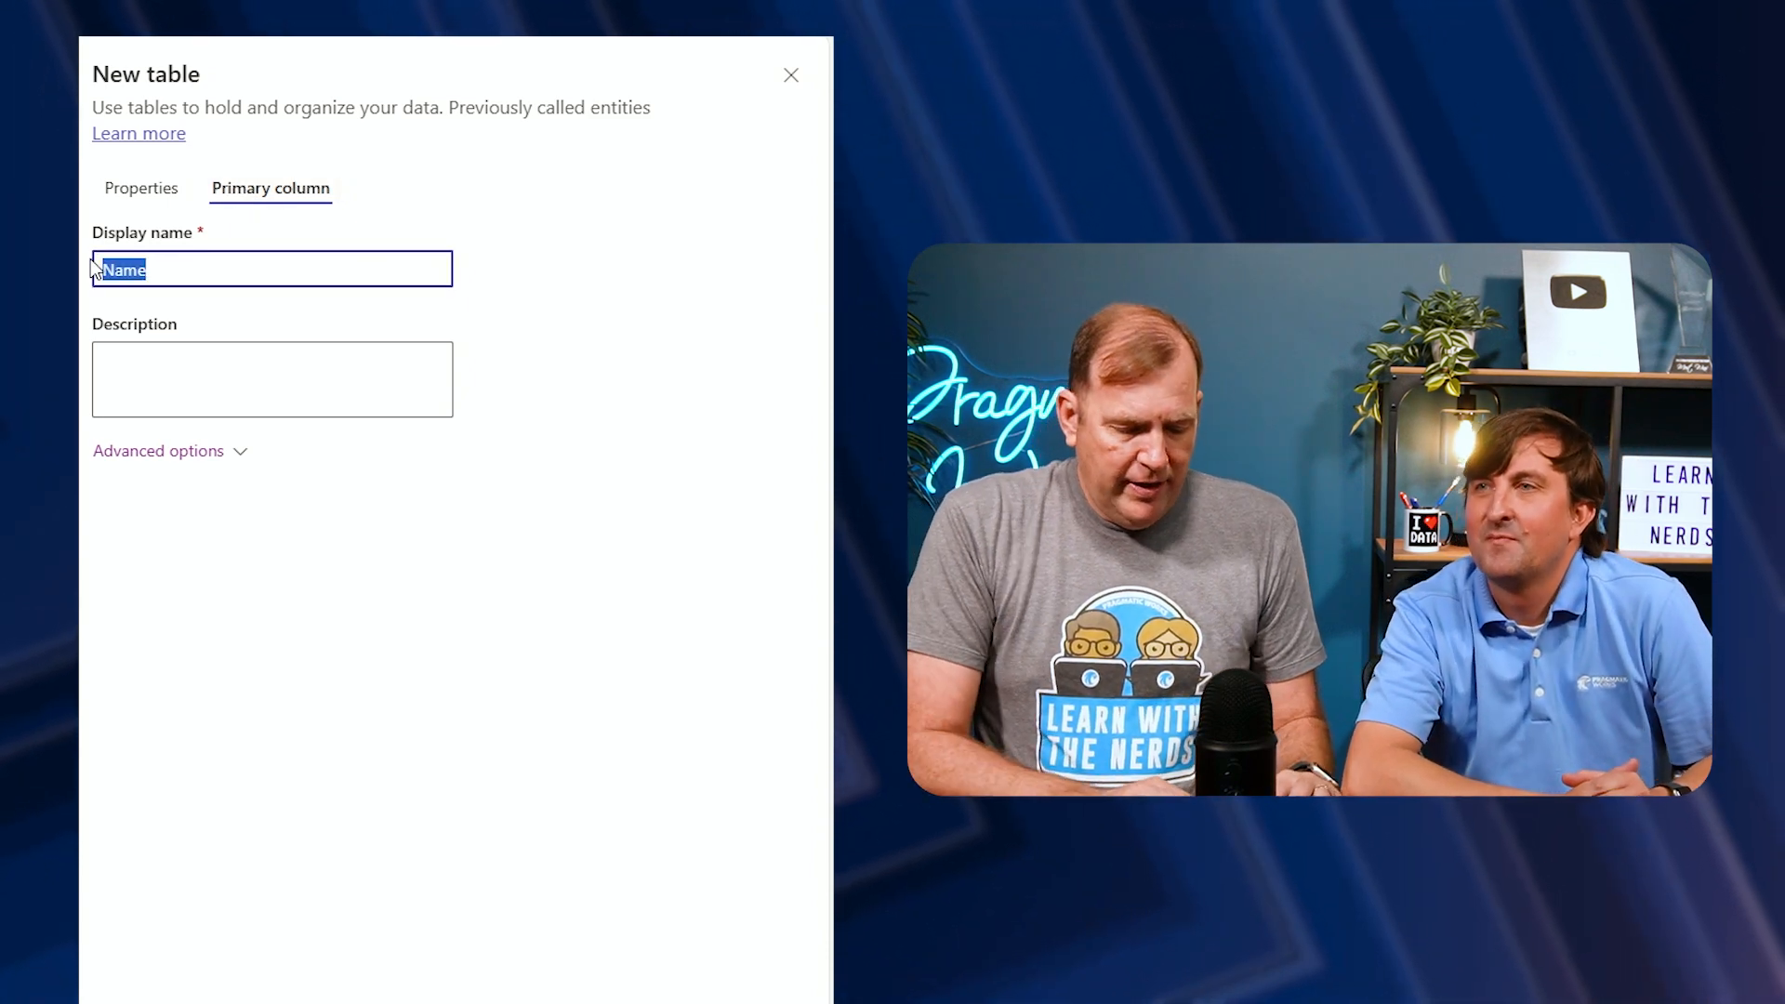
type("Proposal Number")
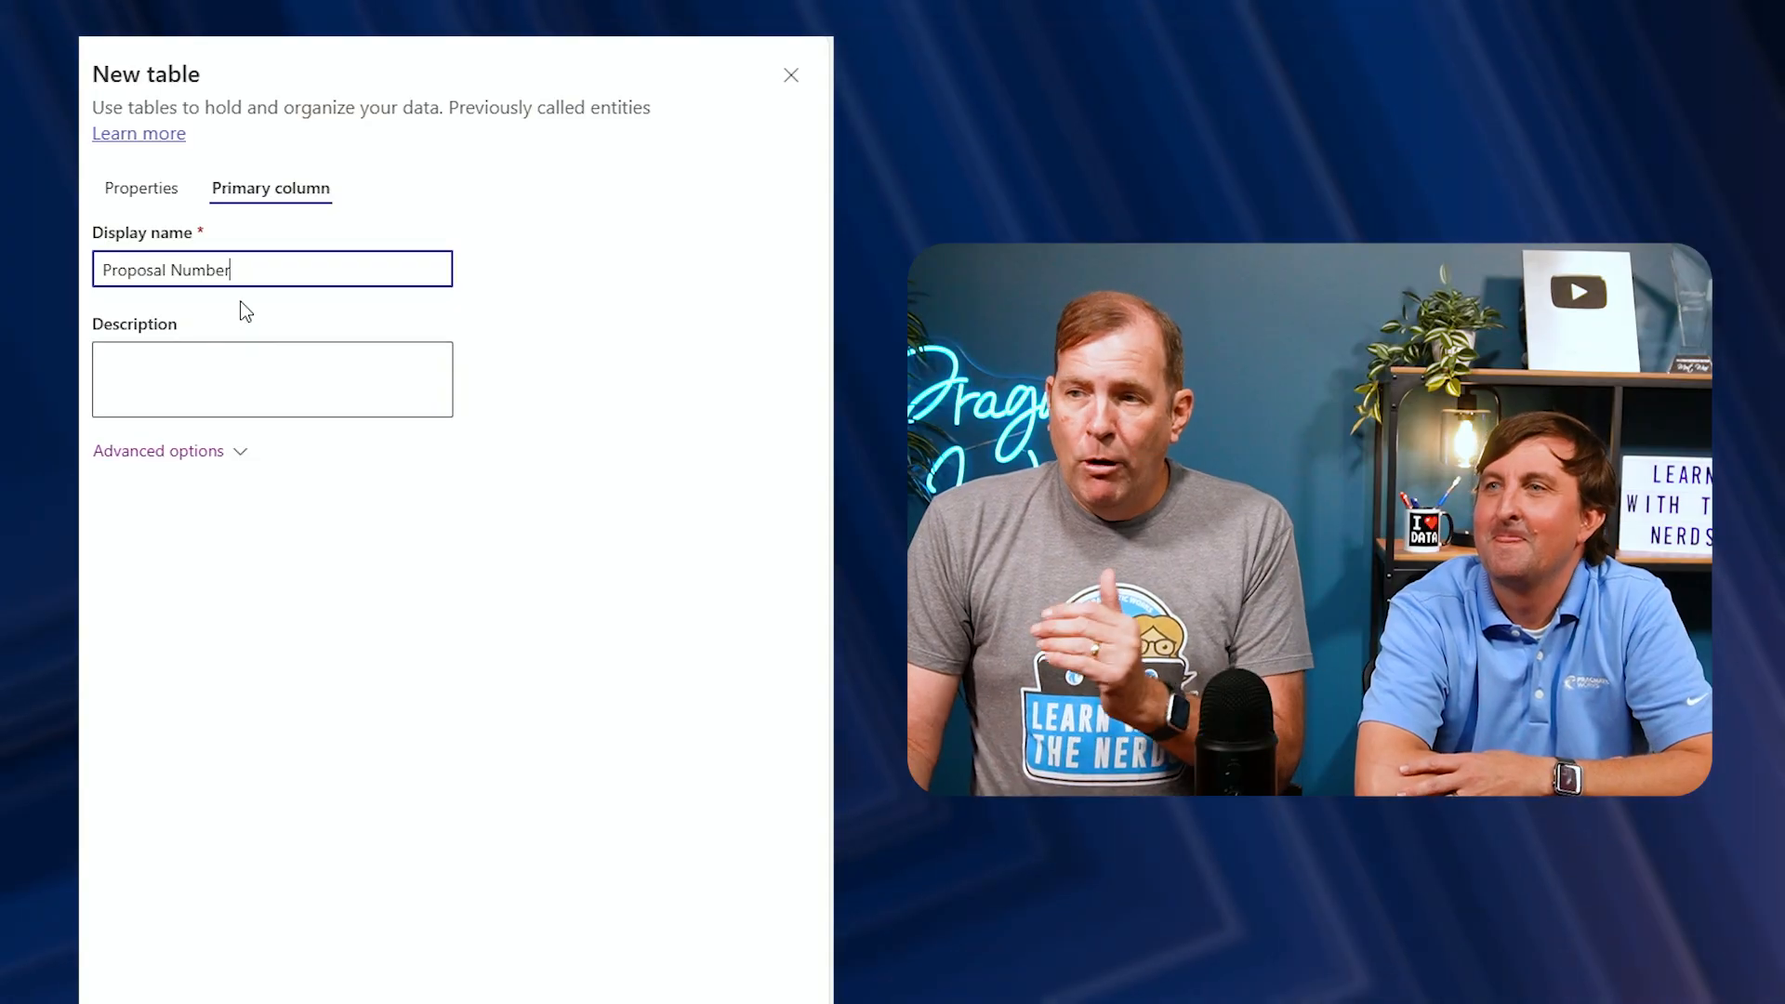
Enable attachments on the Proposal table and expand its advanced options
left_click(160, 190)
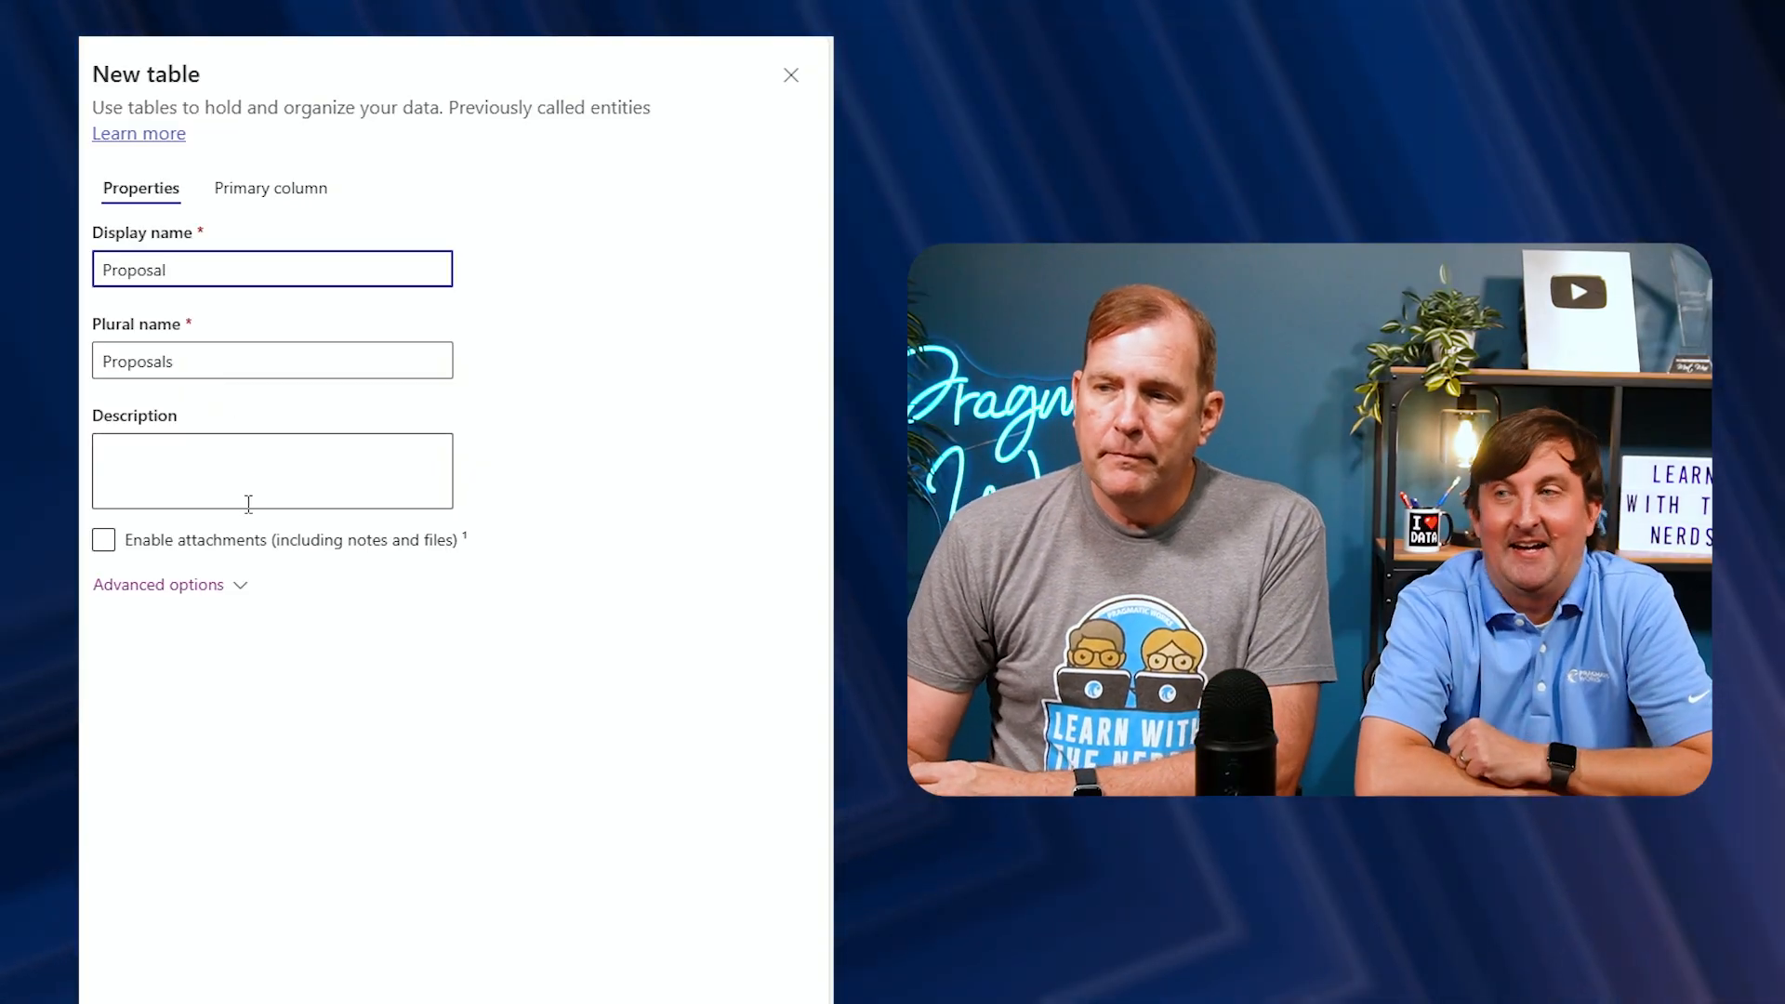
left_click(104, 538)
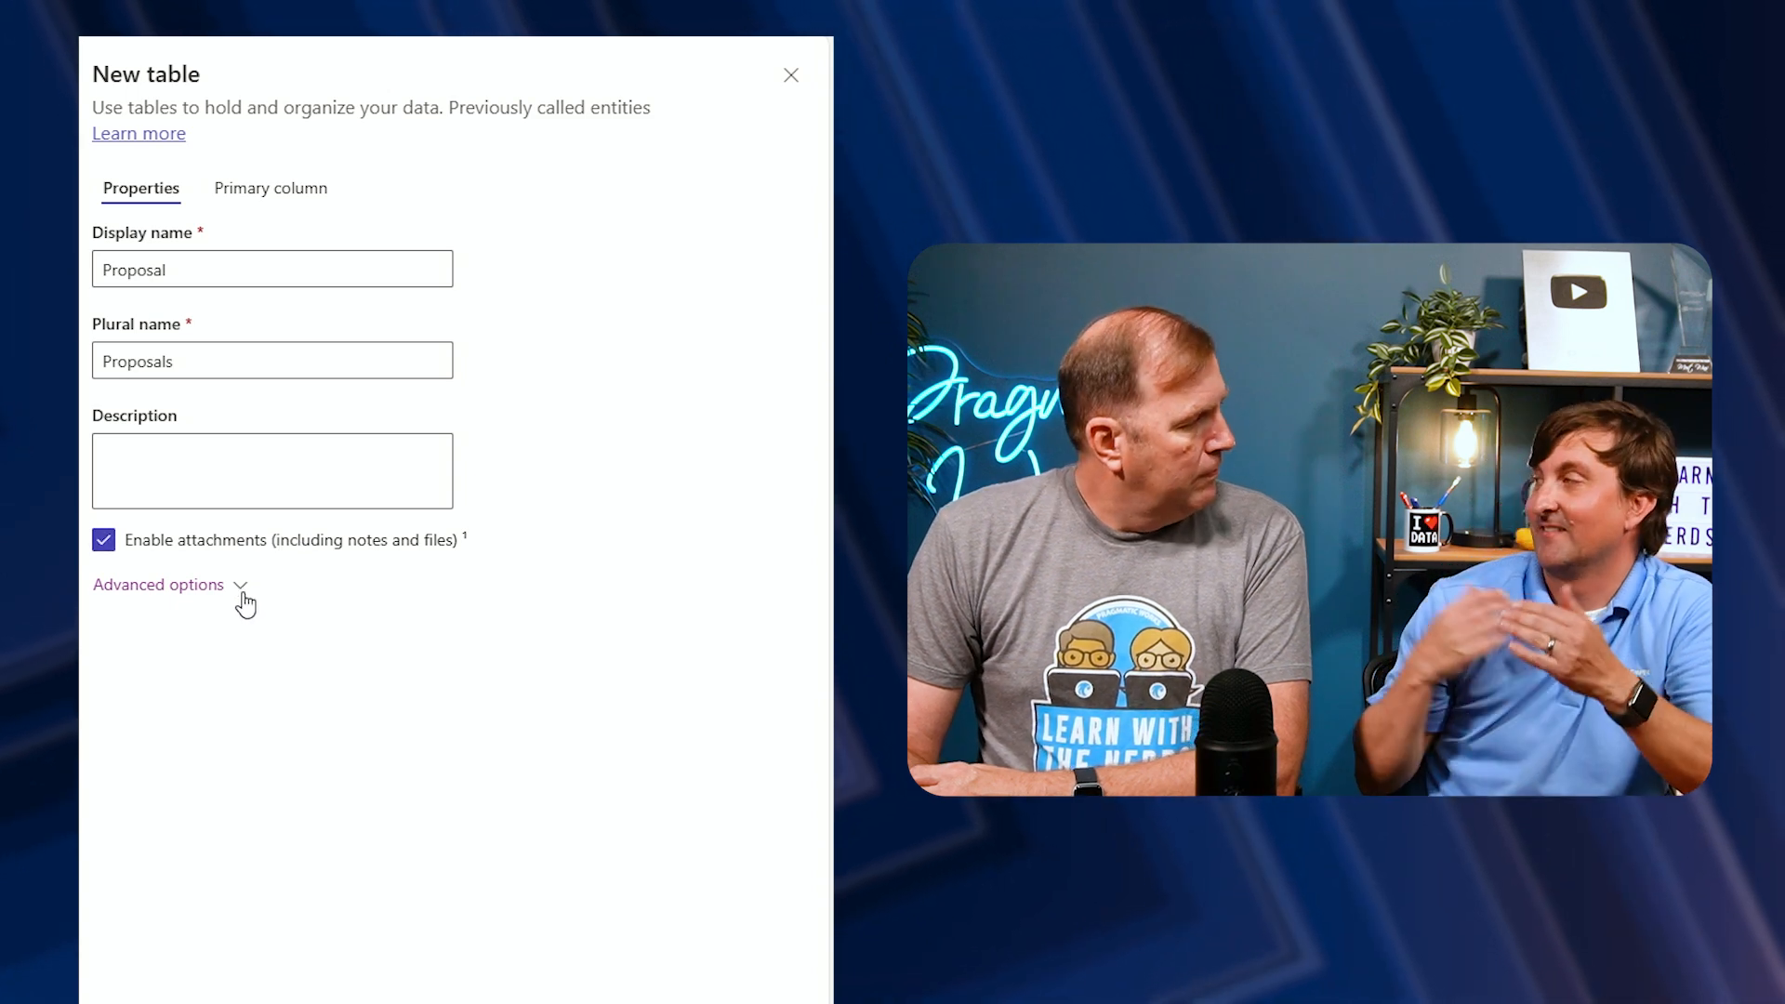
left_click(244, 602)
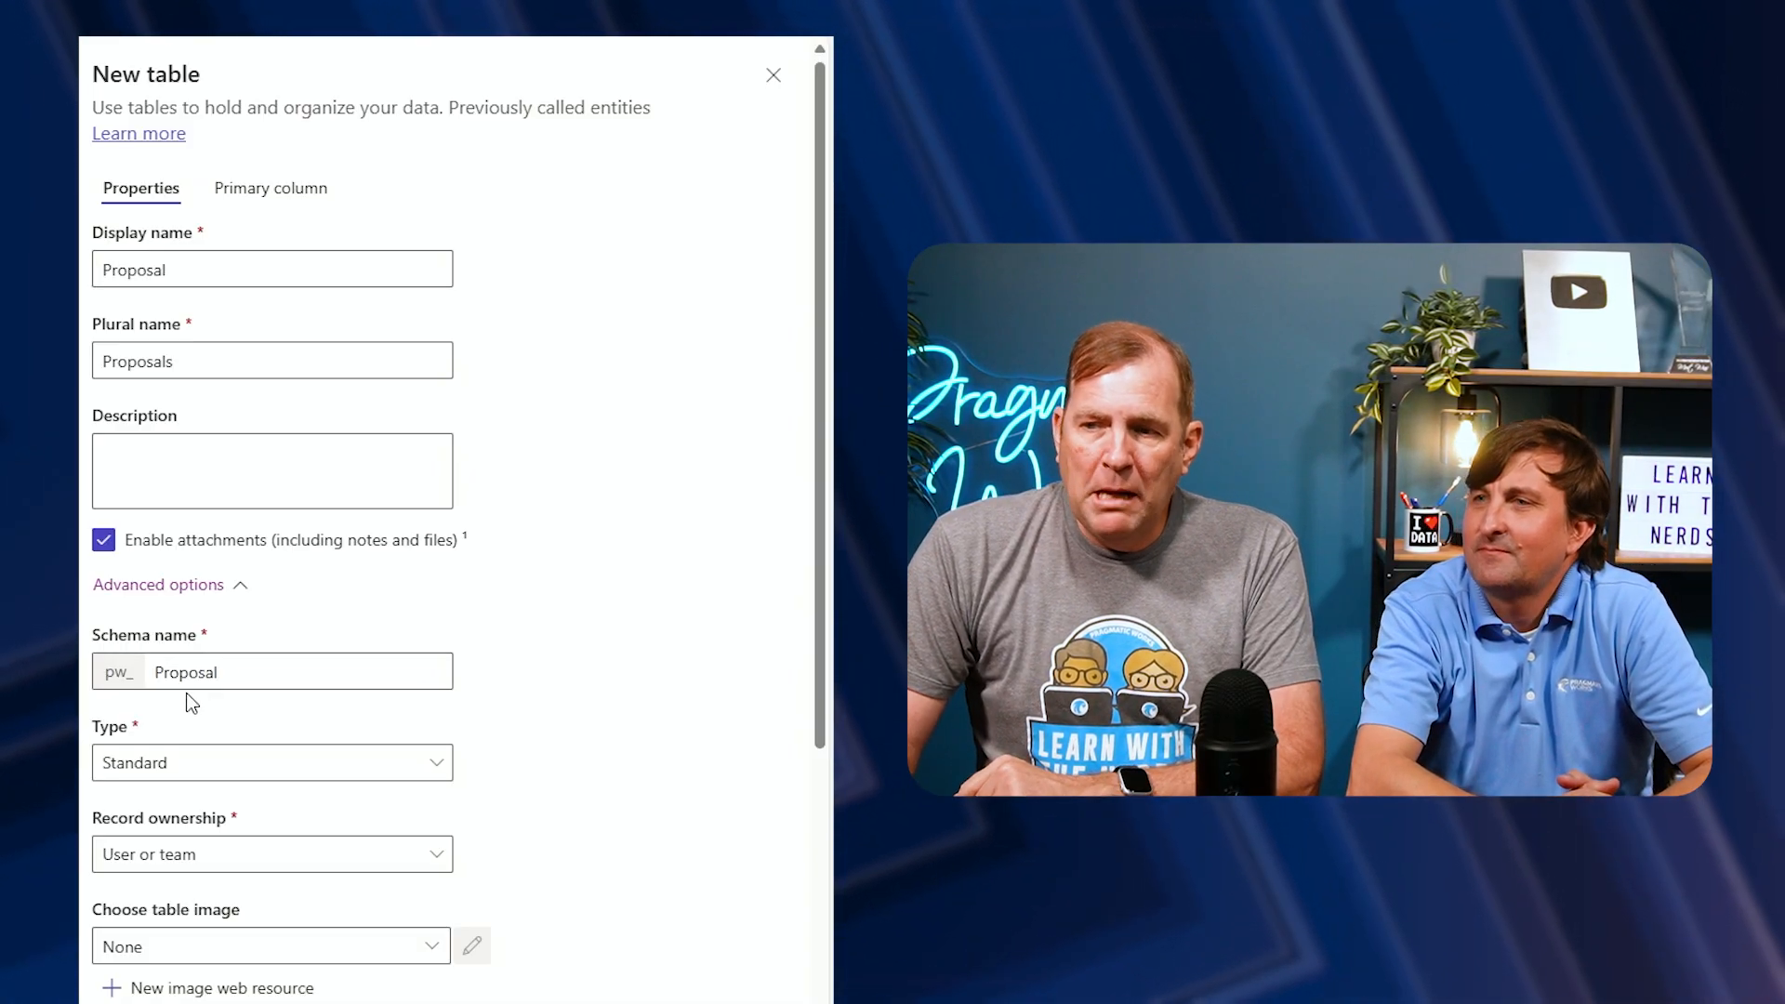
scroll(252, 720, "down", 2)
scroll(256, 719, "down", 5)
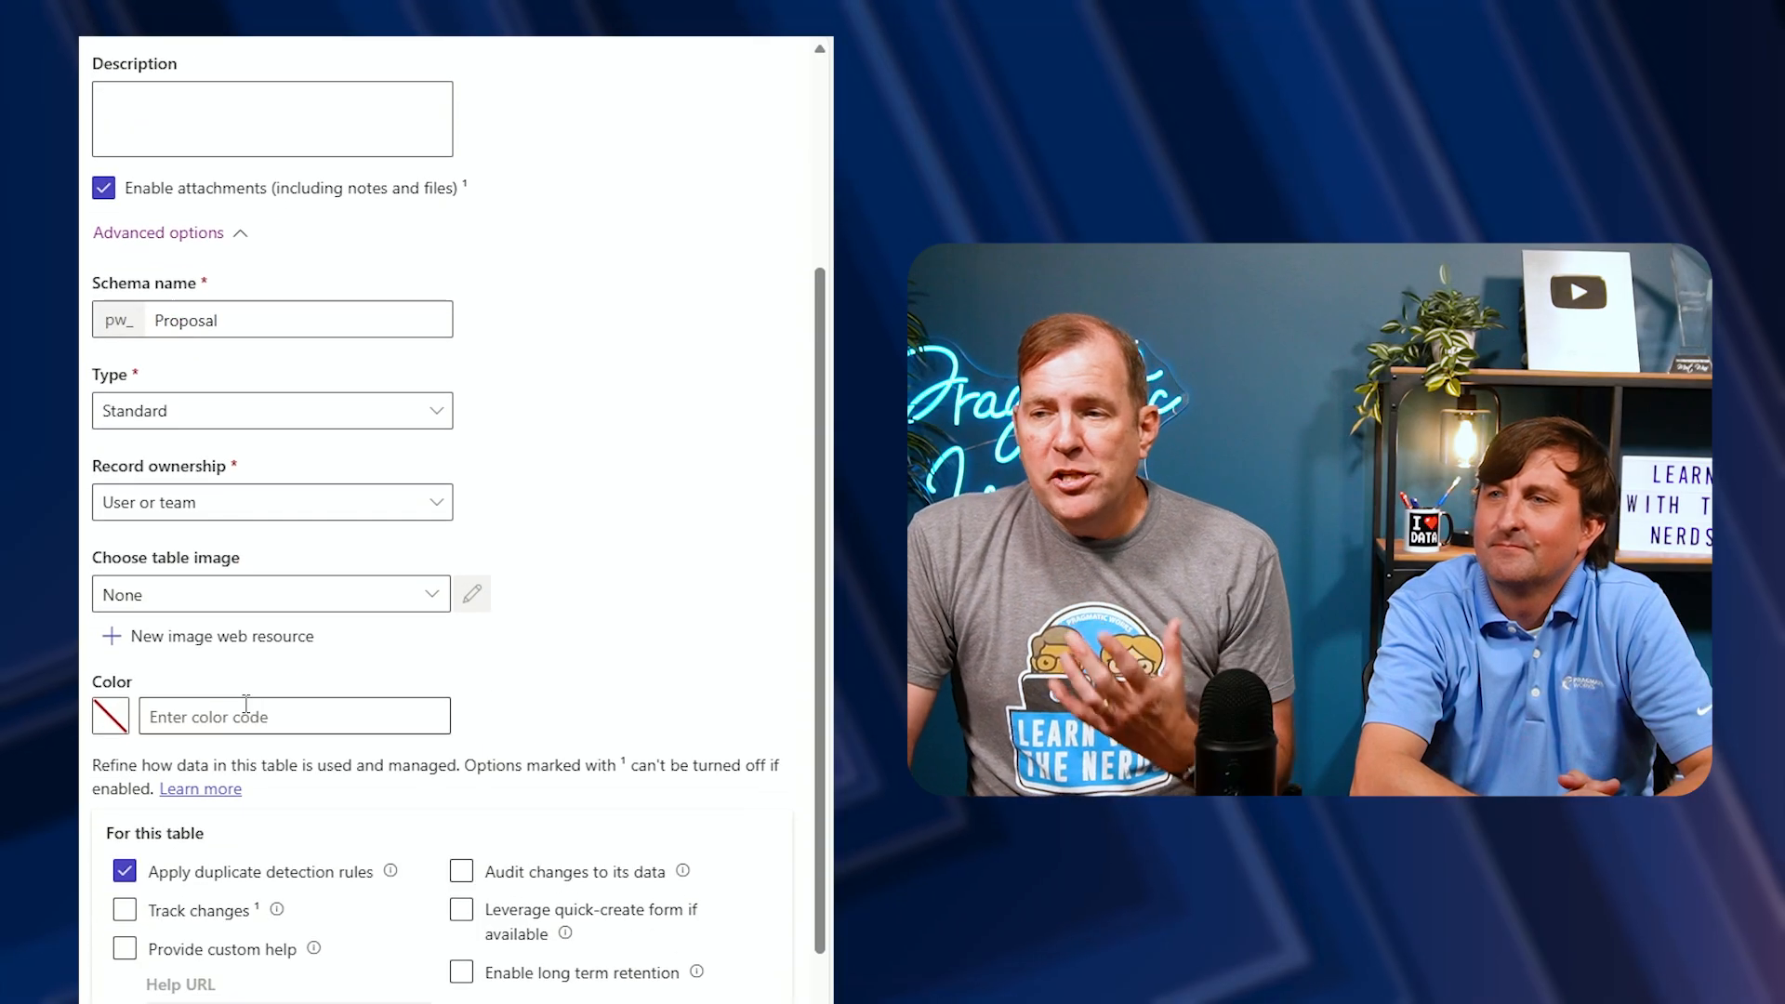
Make the Proposal table an option when creating a new activity and save the table
scroll(241, 437, "up", 3)
scroll(240, 437, "up", 2)
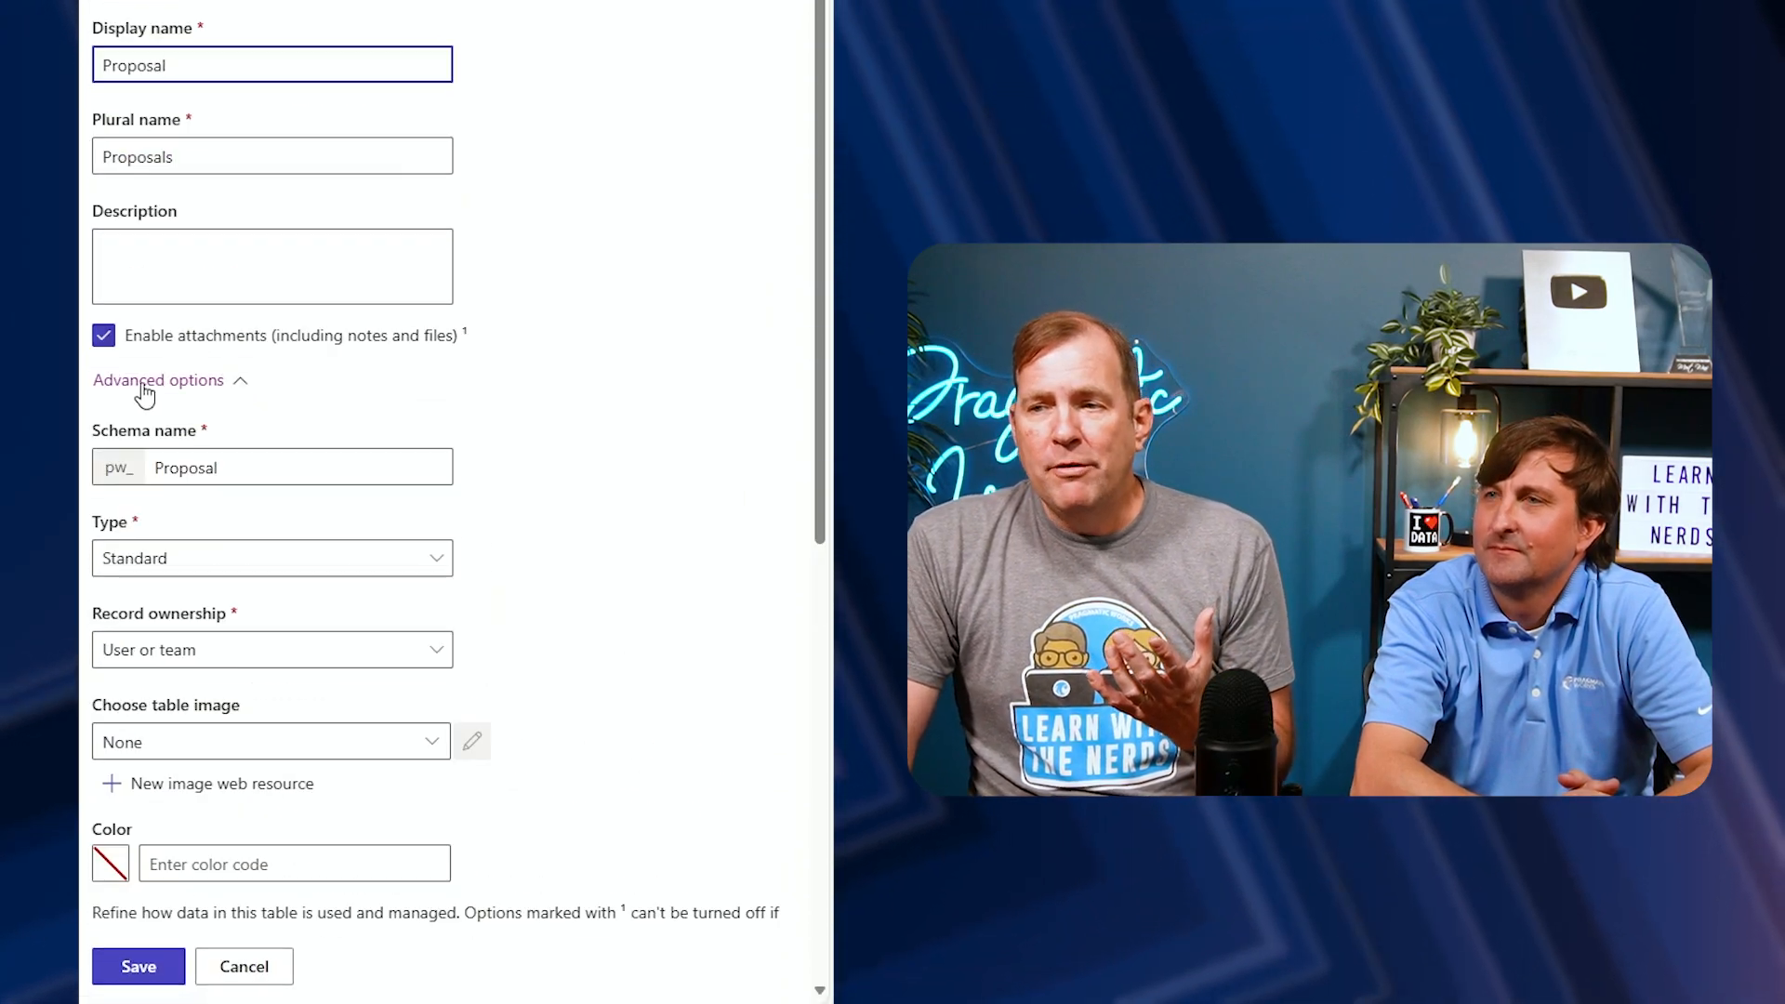
scroll(186, 465, "down", 6)
scroll(211, 516, "down", 1)
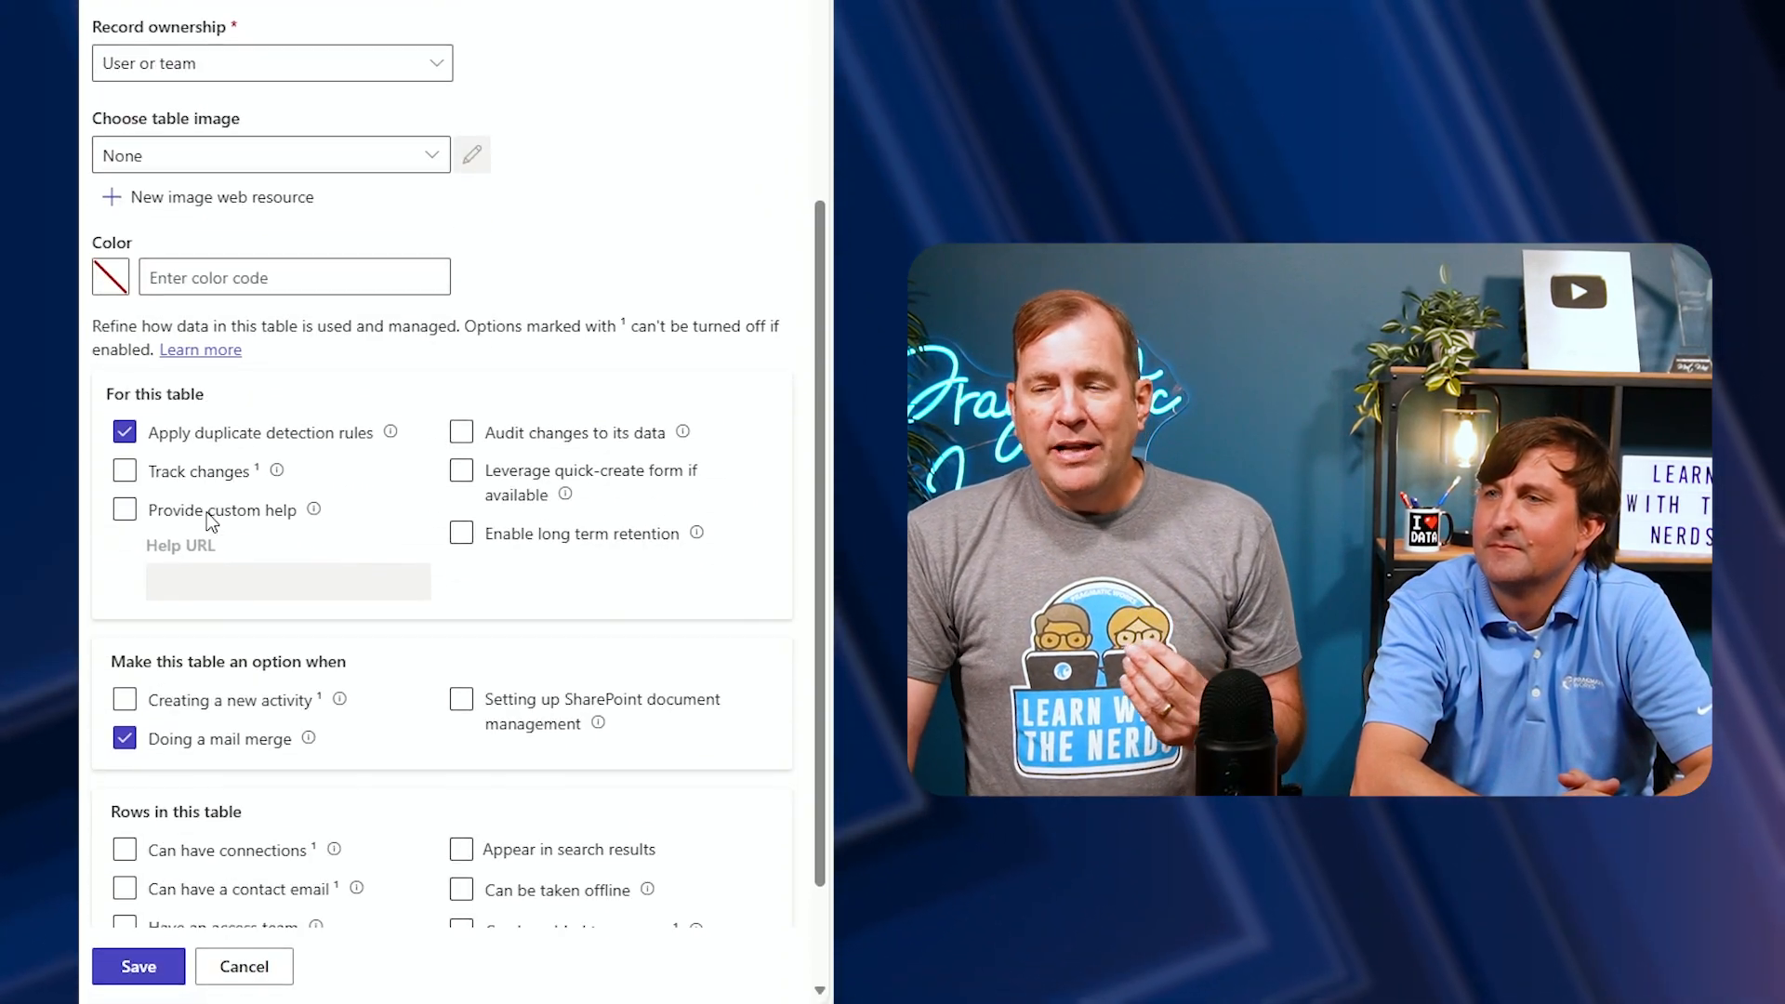
left_click(257, 720)
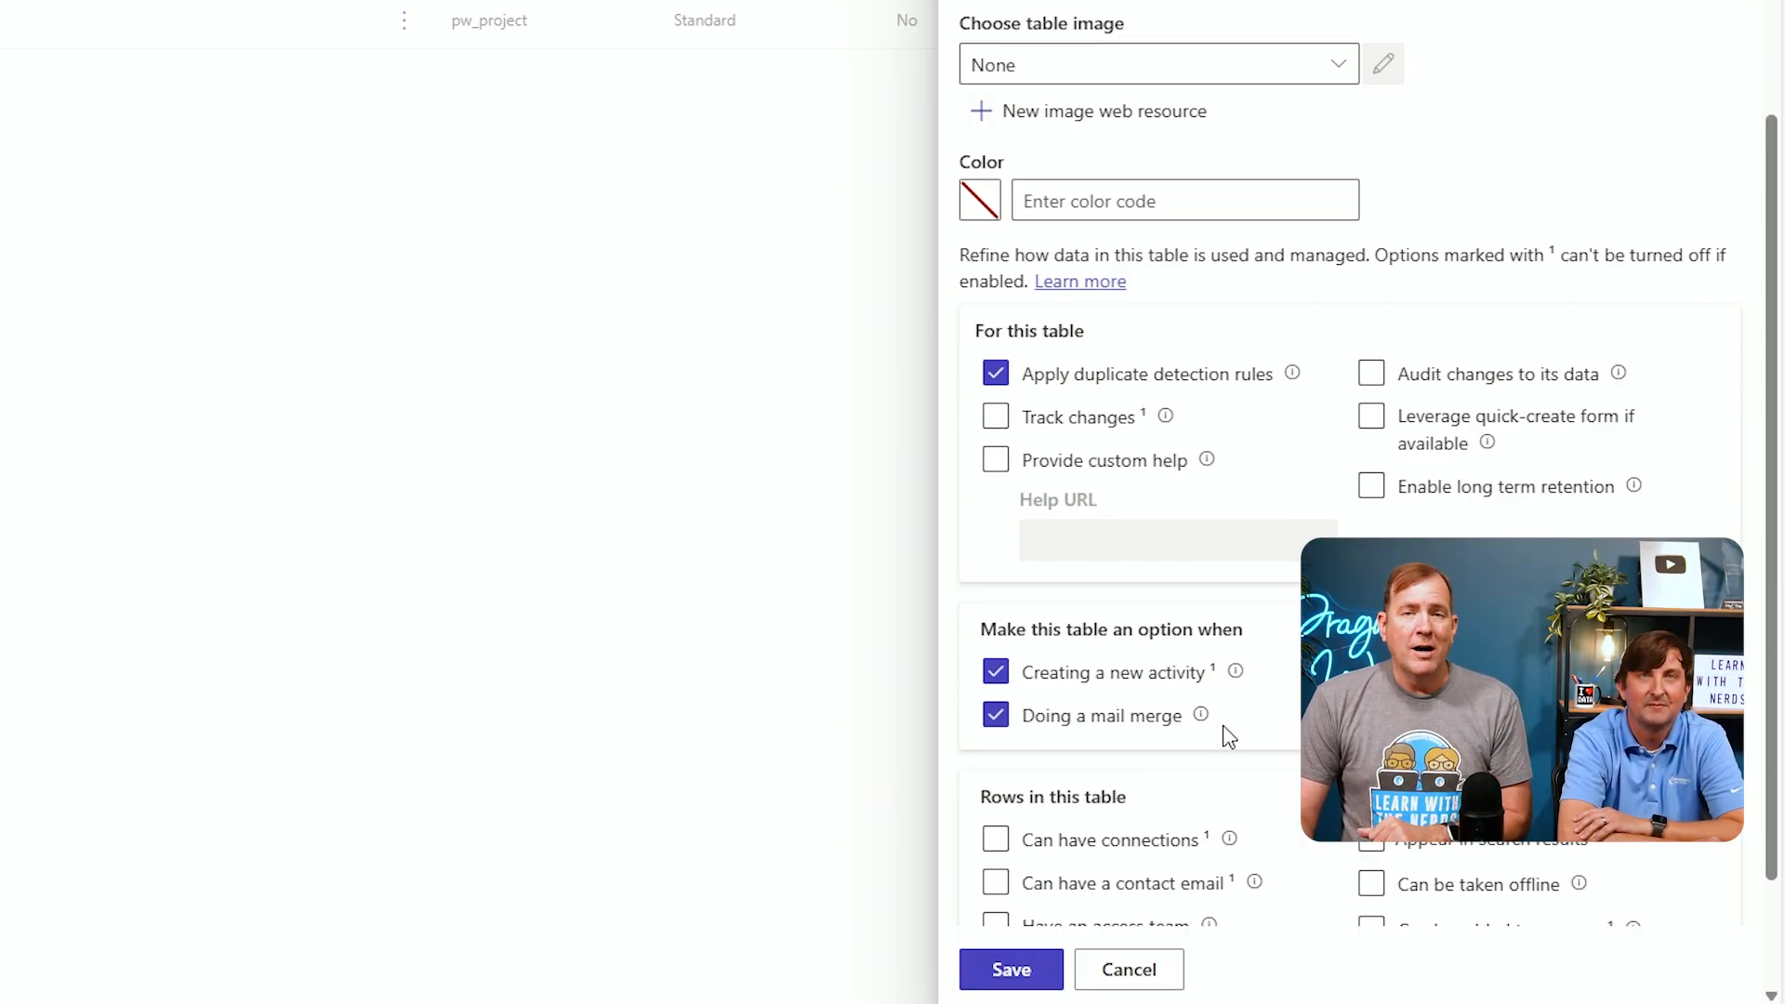
left_click(1034, 976)
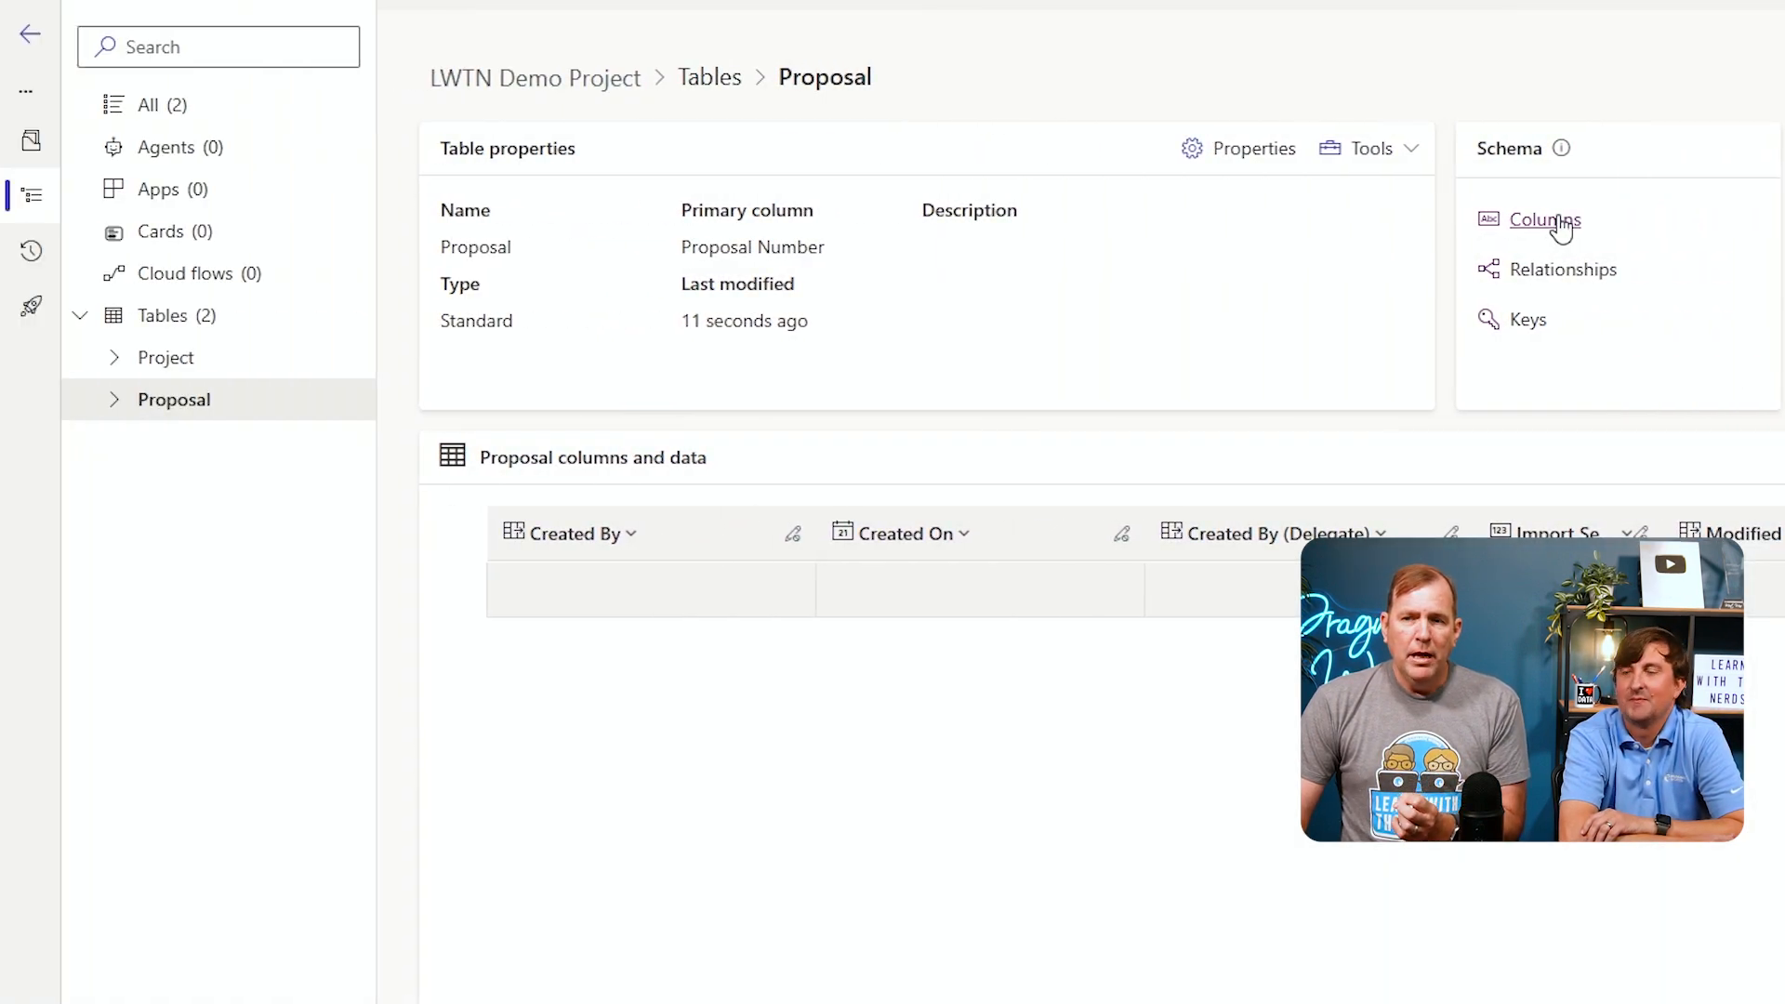
Open the Proposal table's columns and filter the Name column to those containing pw
left_click(1554, 221)
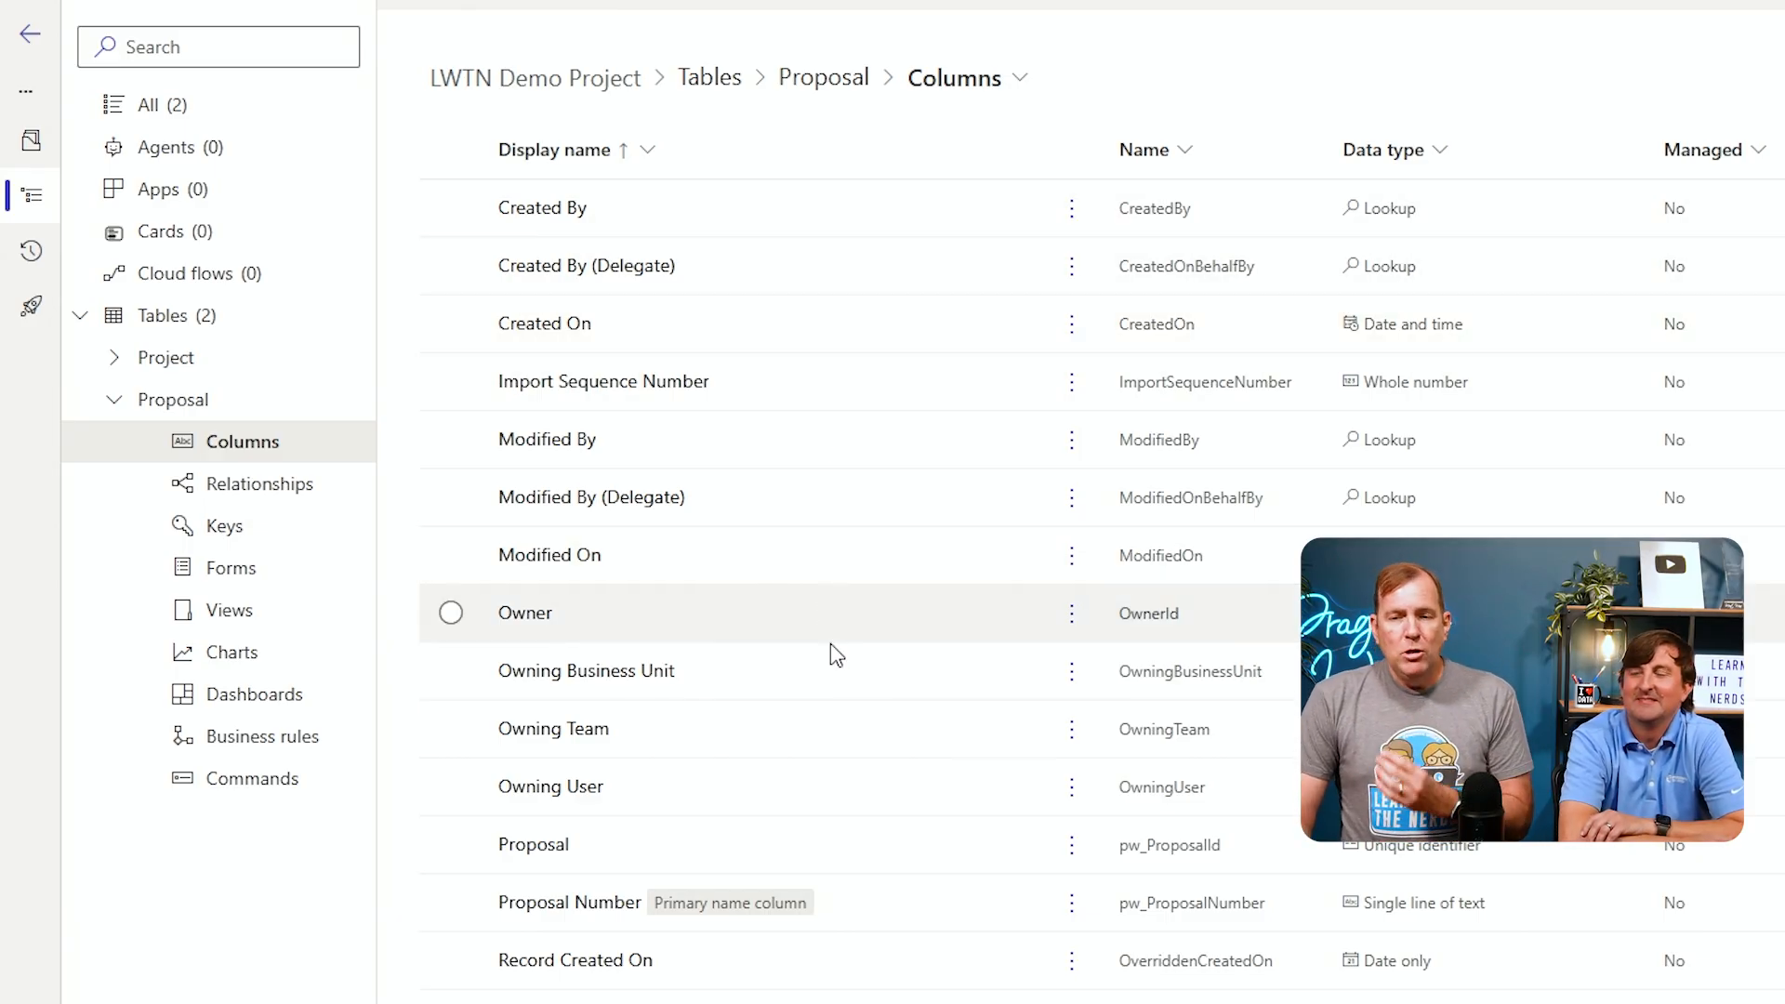
scroll(848, 709, "down", 1)
scroll(851, 712, "up", 1)
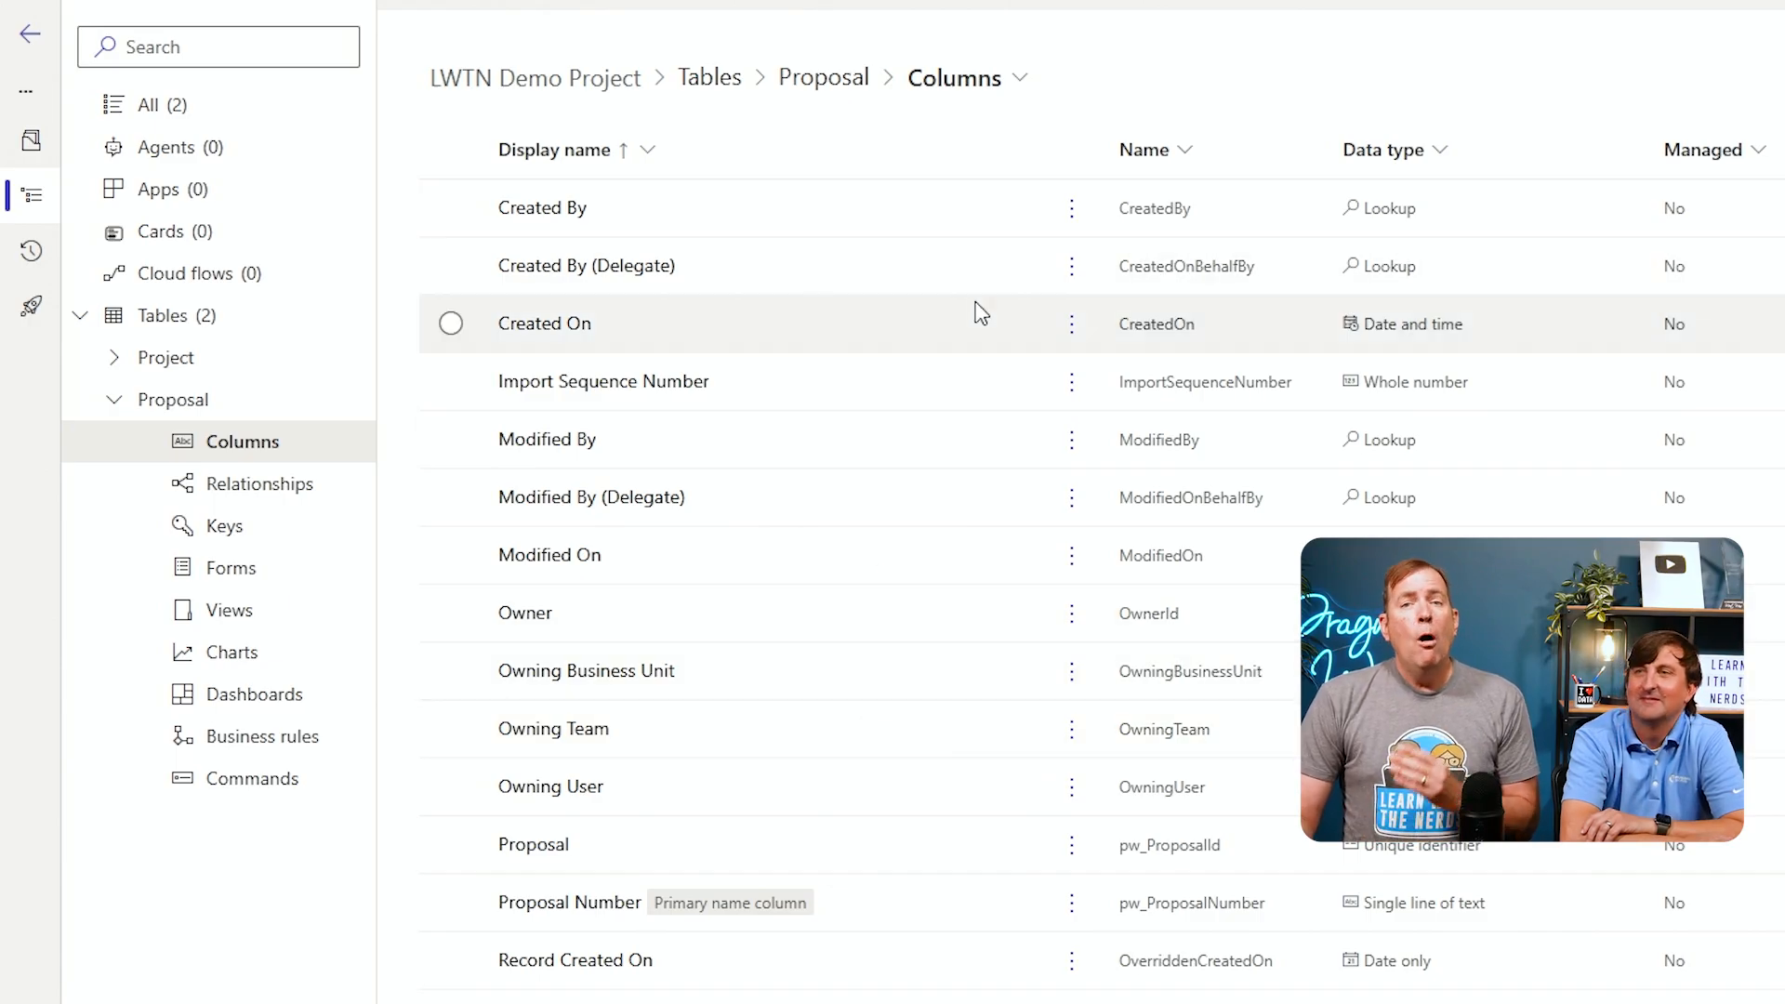
left_click(1173, 149)
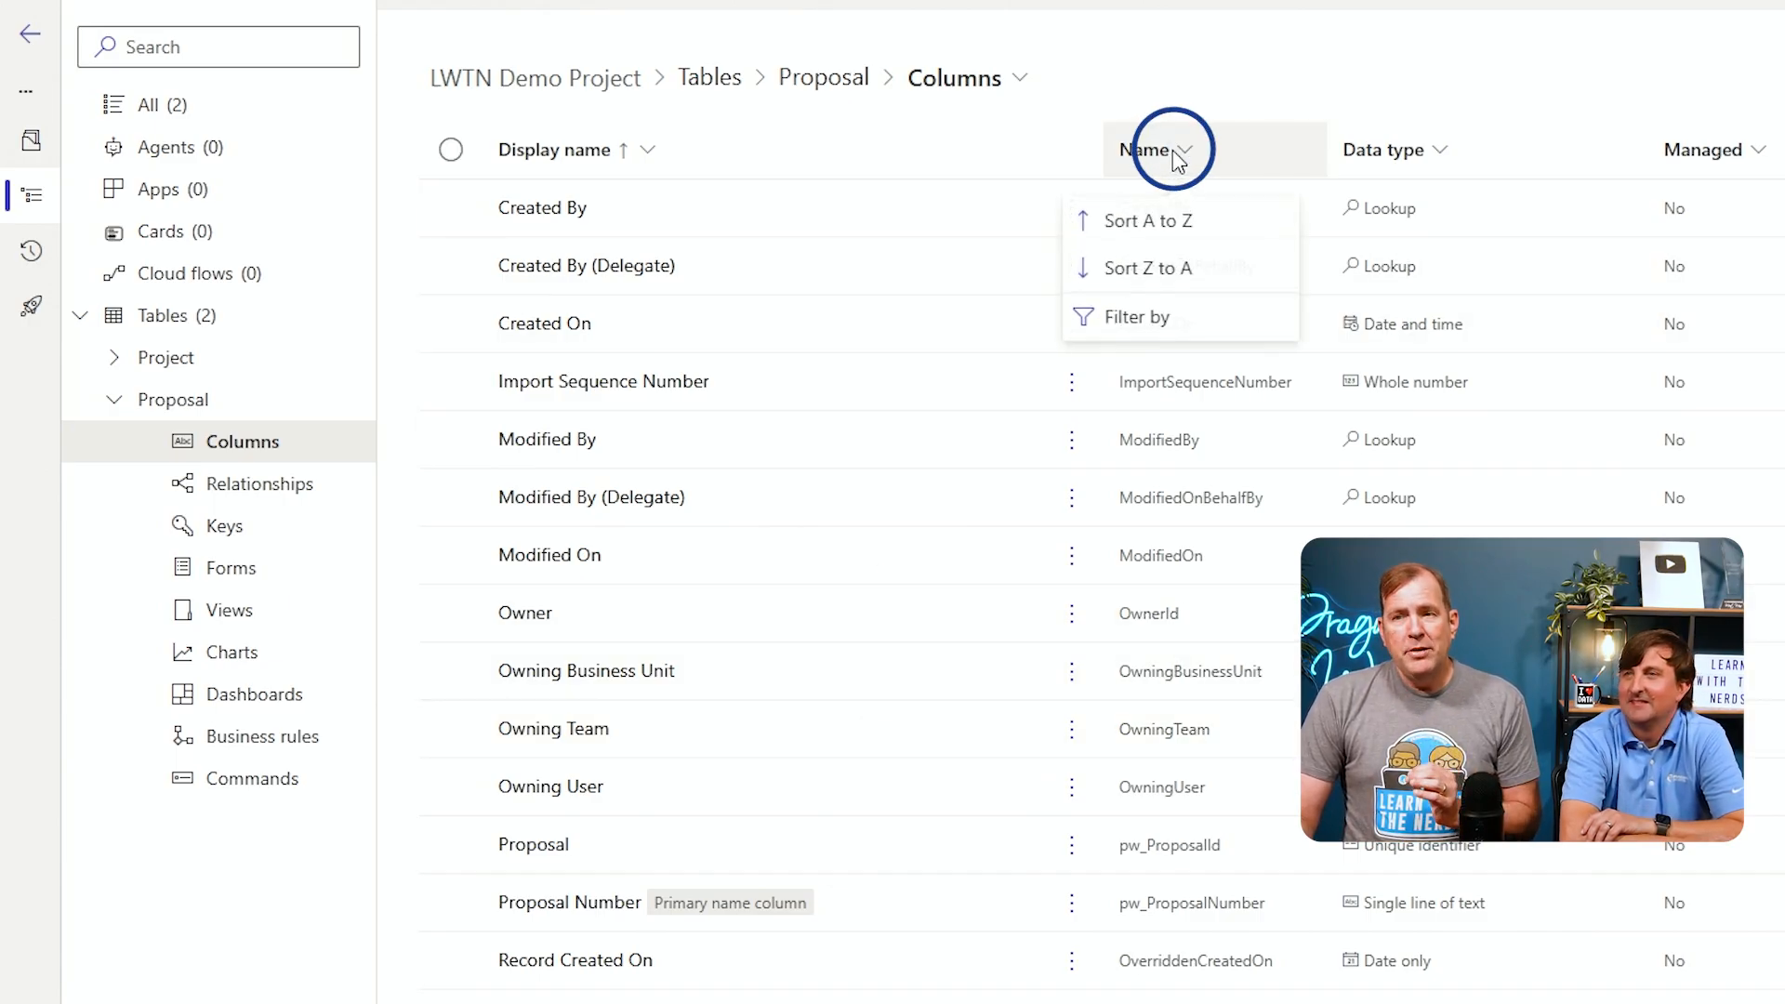
left_click(1179, 317)
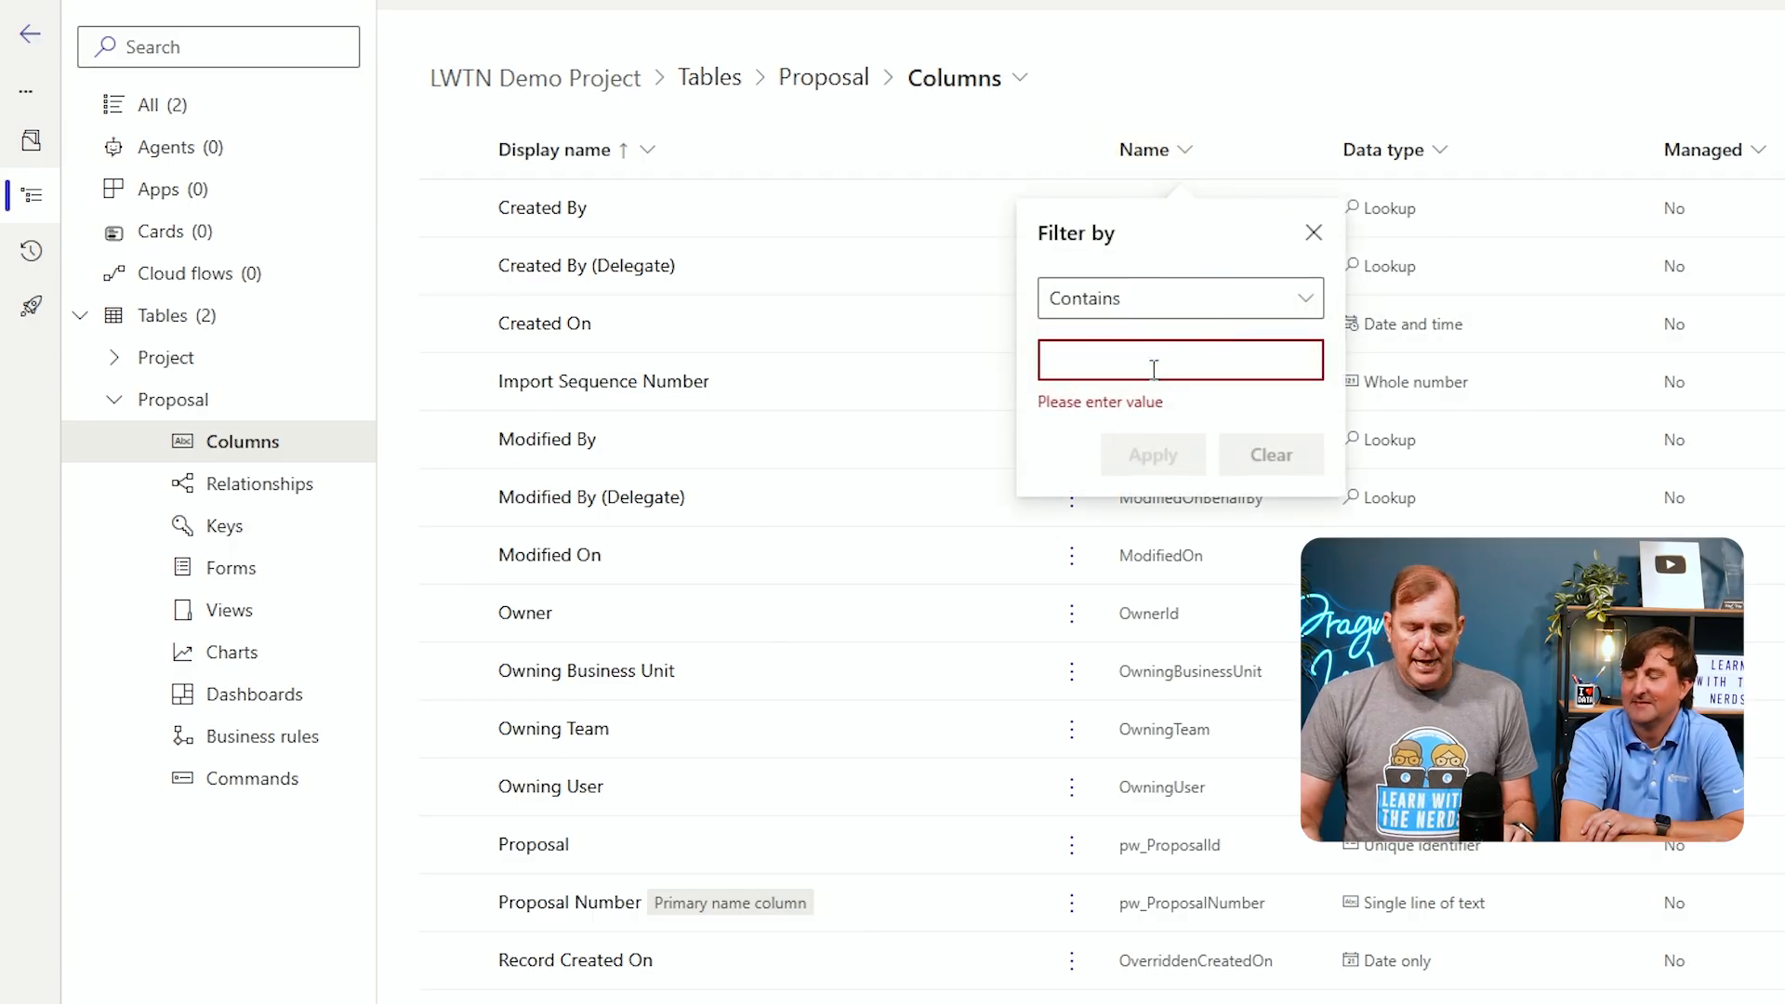
type("opw")
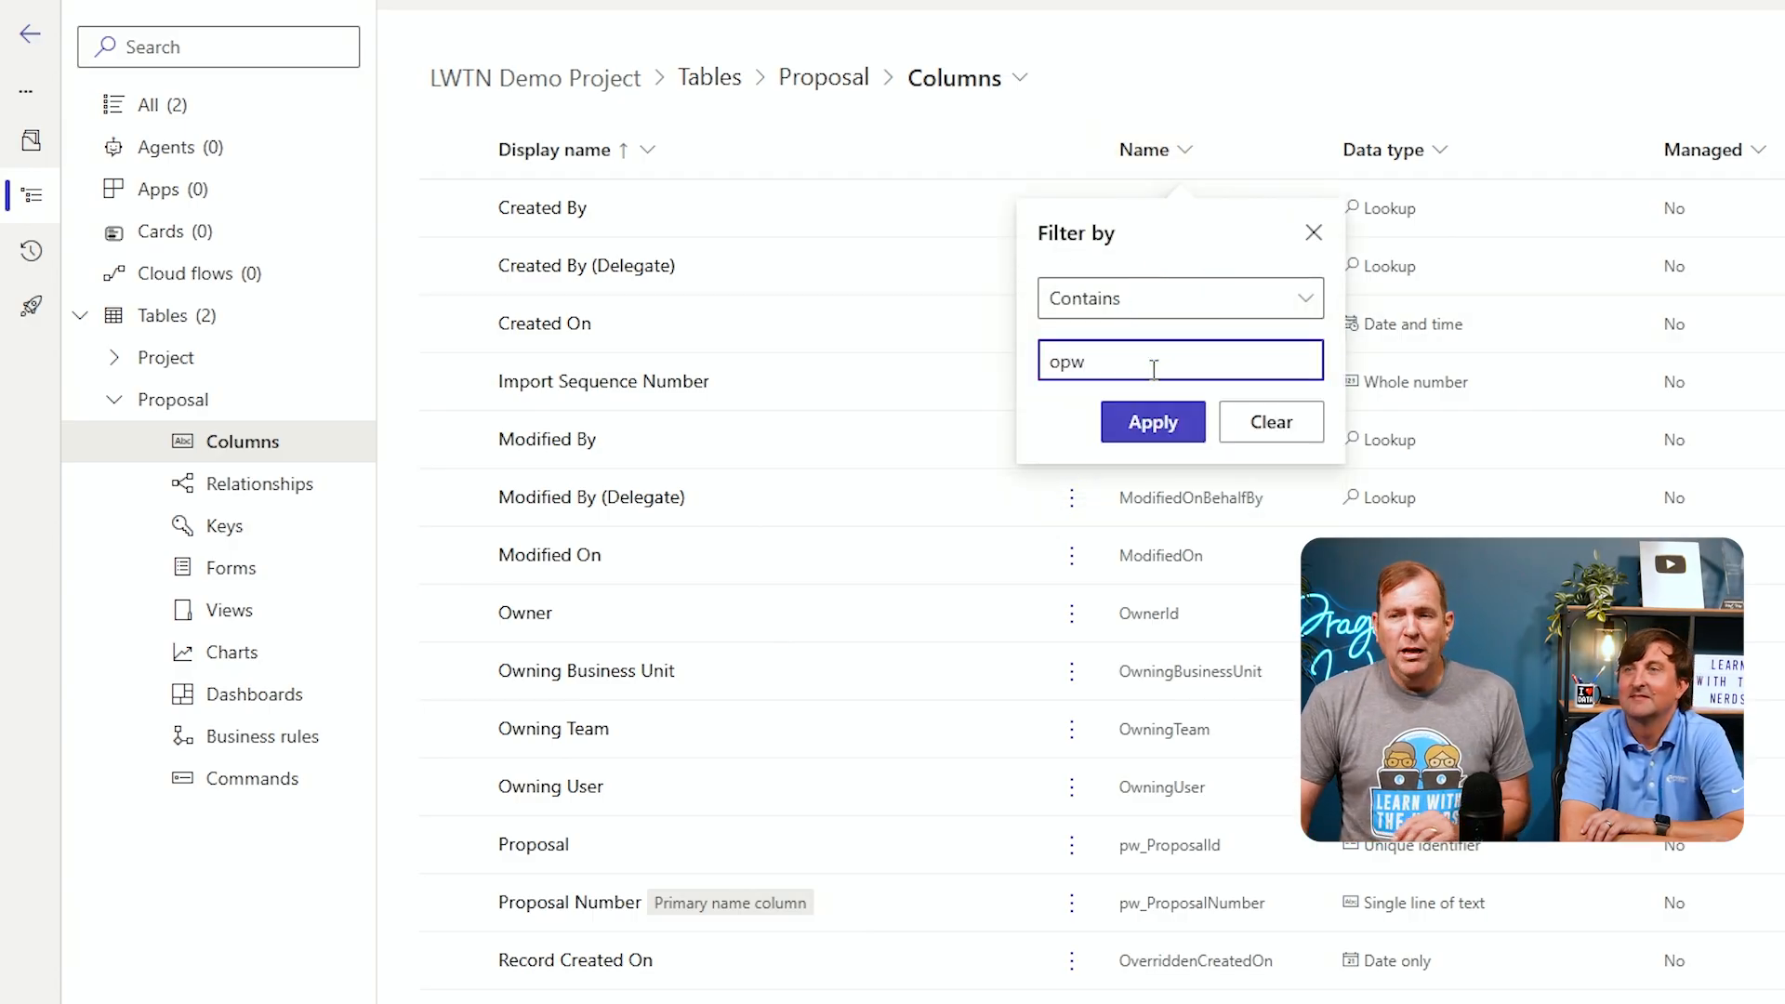
type("pw")
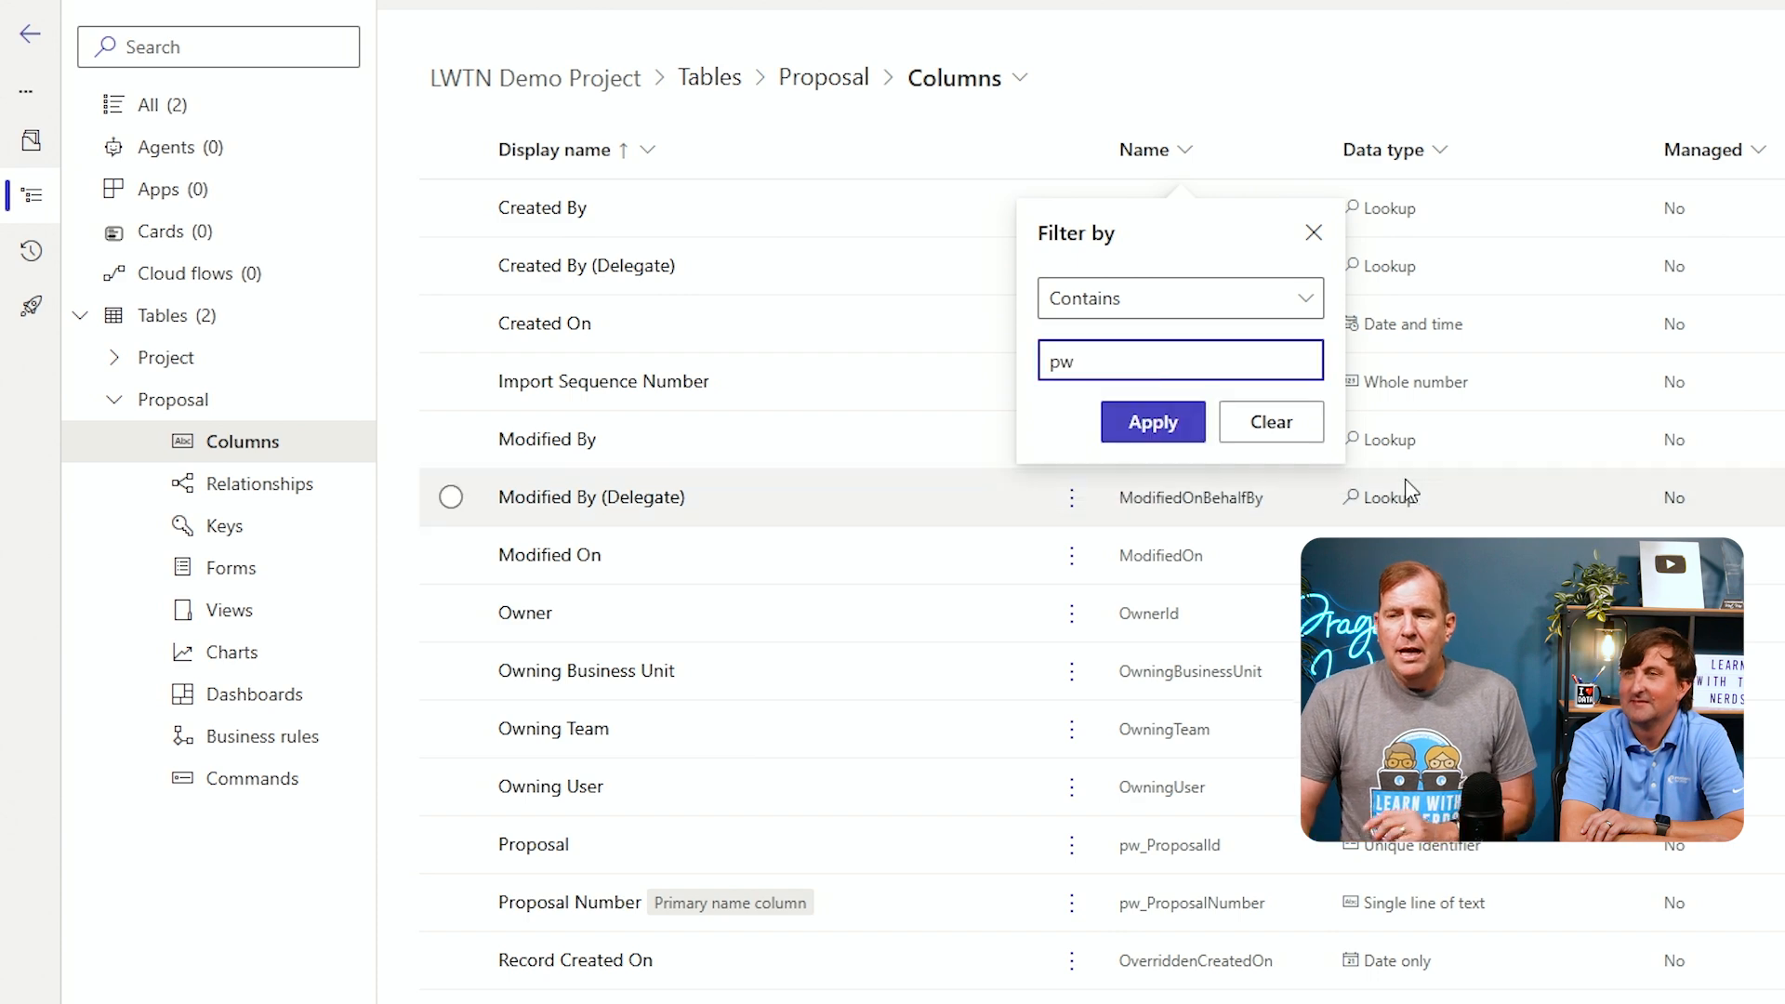
left_click(1116, 430)
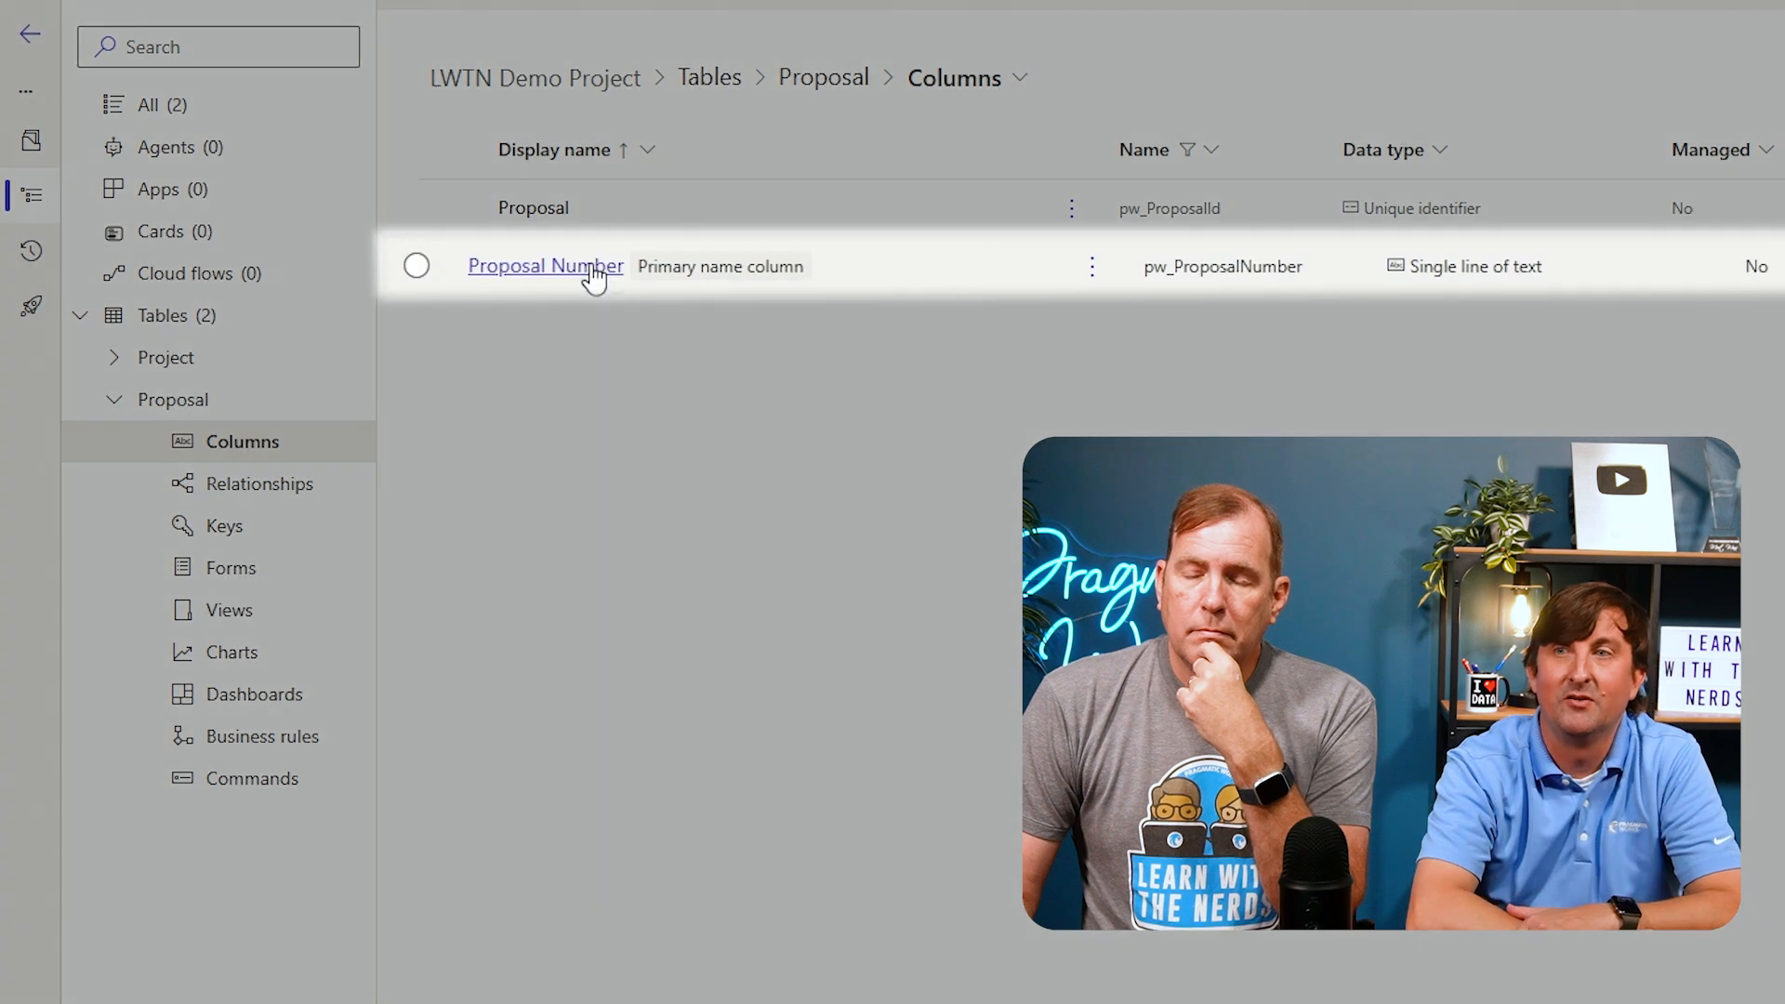
Open the Proposal Number column for editing and change its data type to Autonumber
left_click(591, 269)
left_click_drag(591, 269, 857, 309)
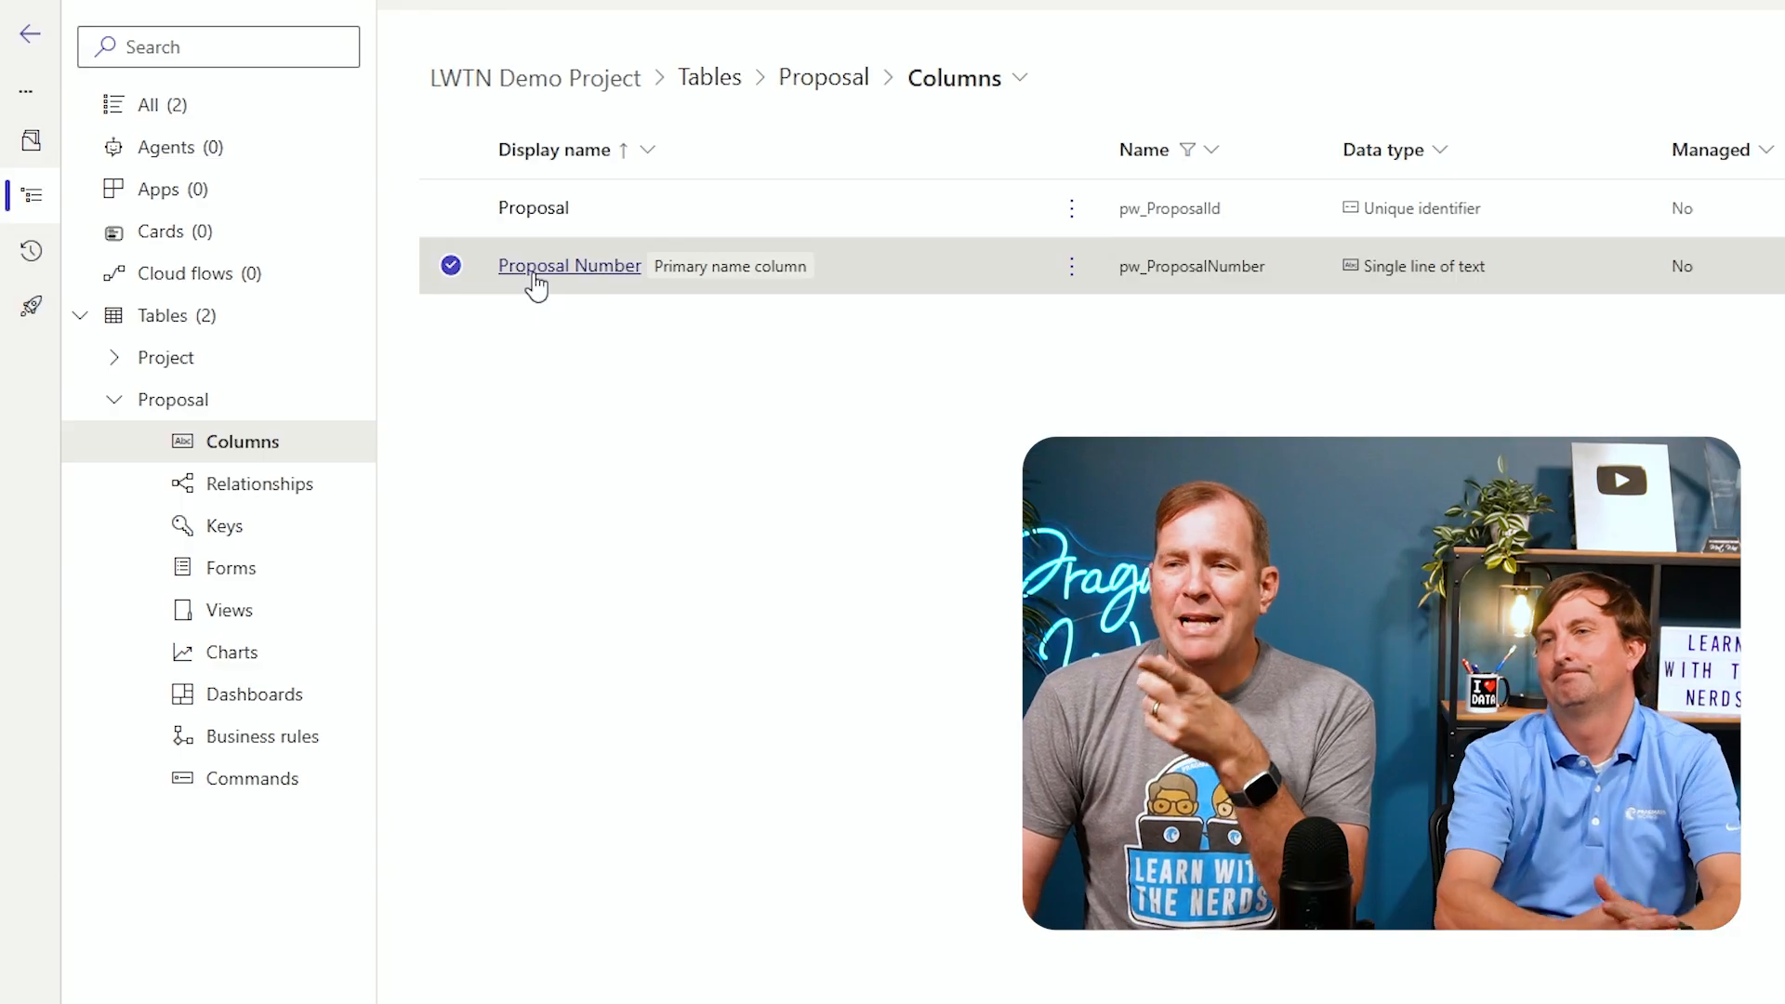
left_click_drag(536, 287, 717, 404)
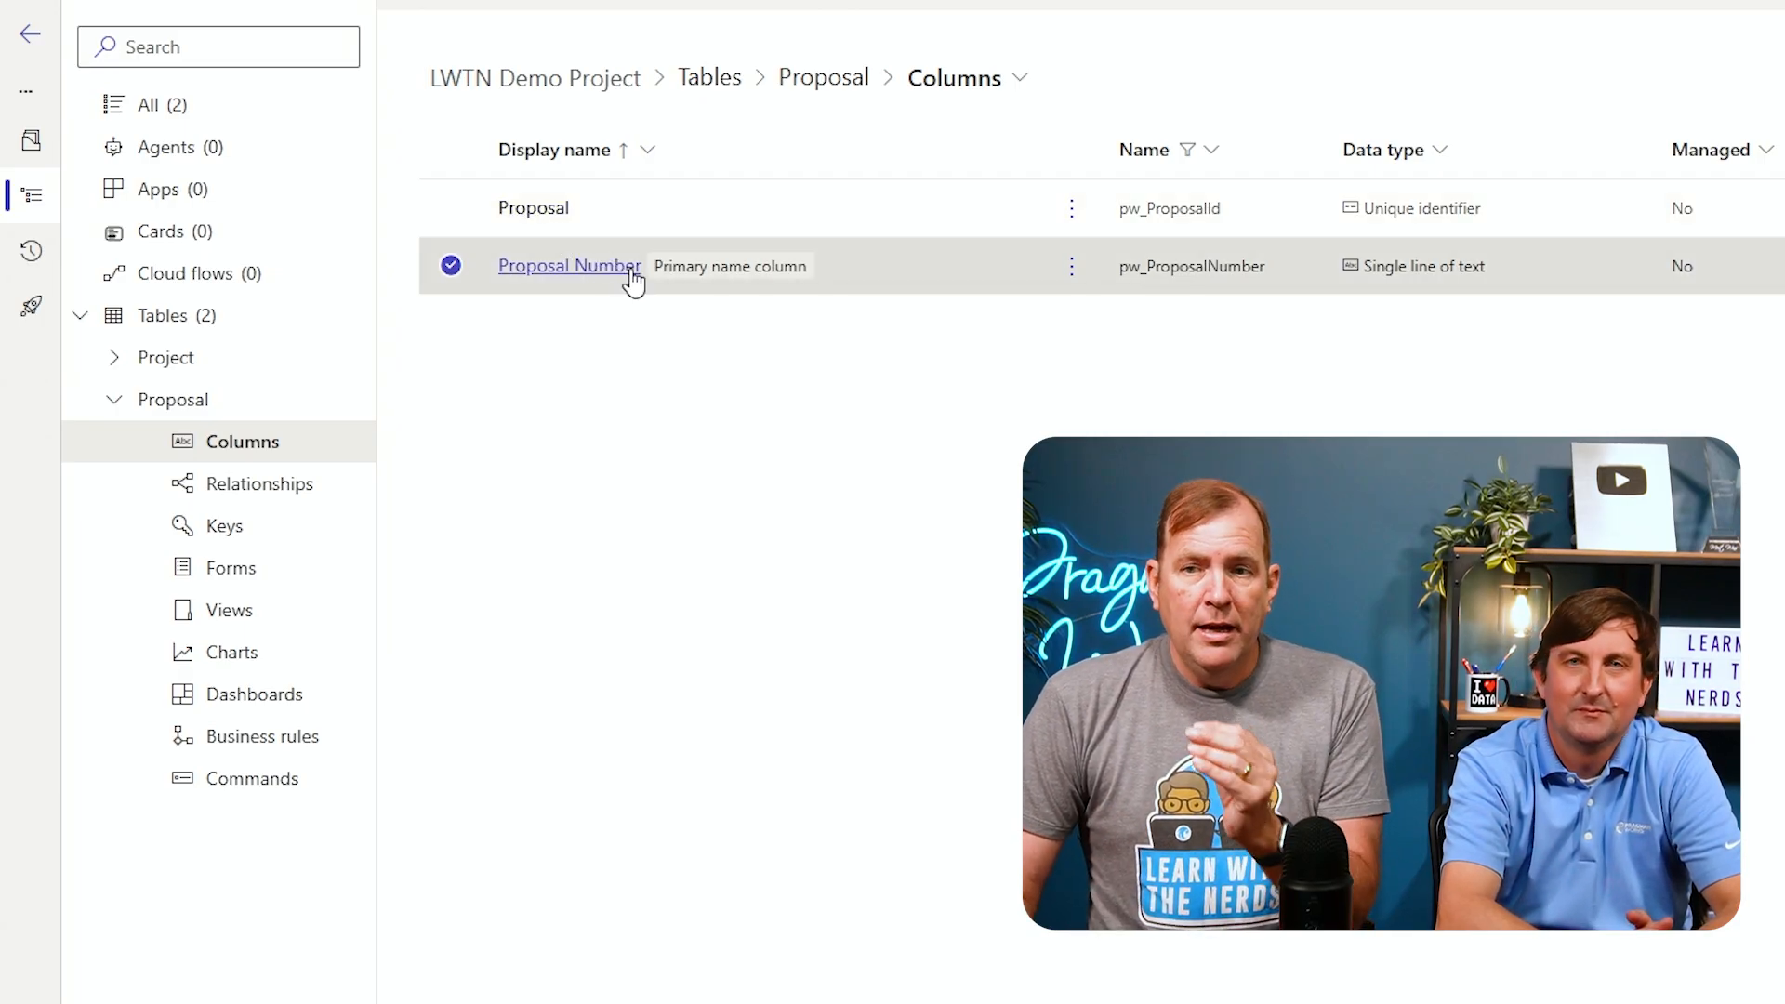
left_click(617, 265)
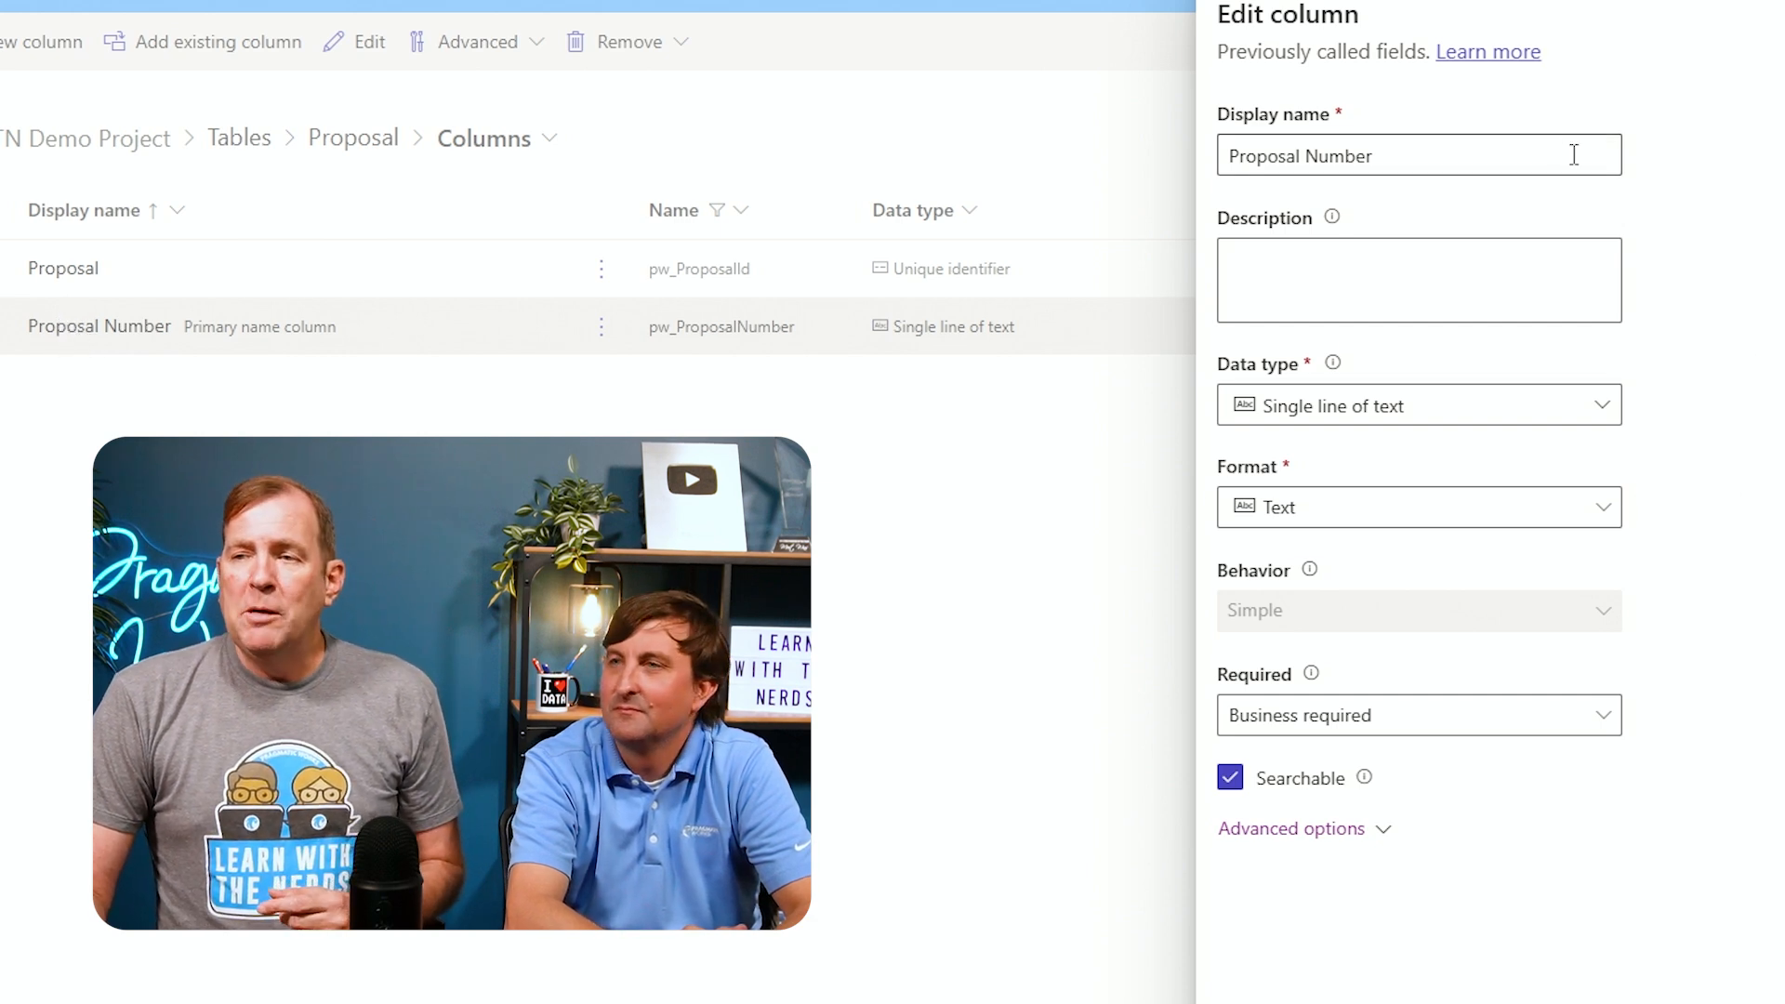
left_click(1445, 420)
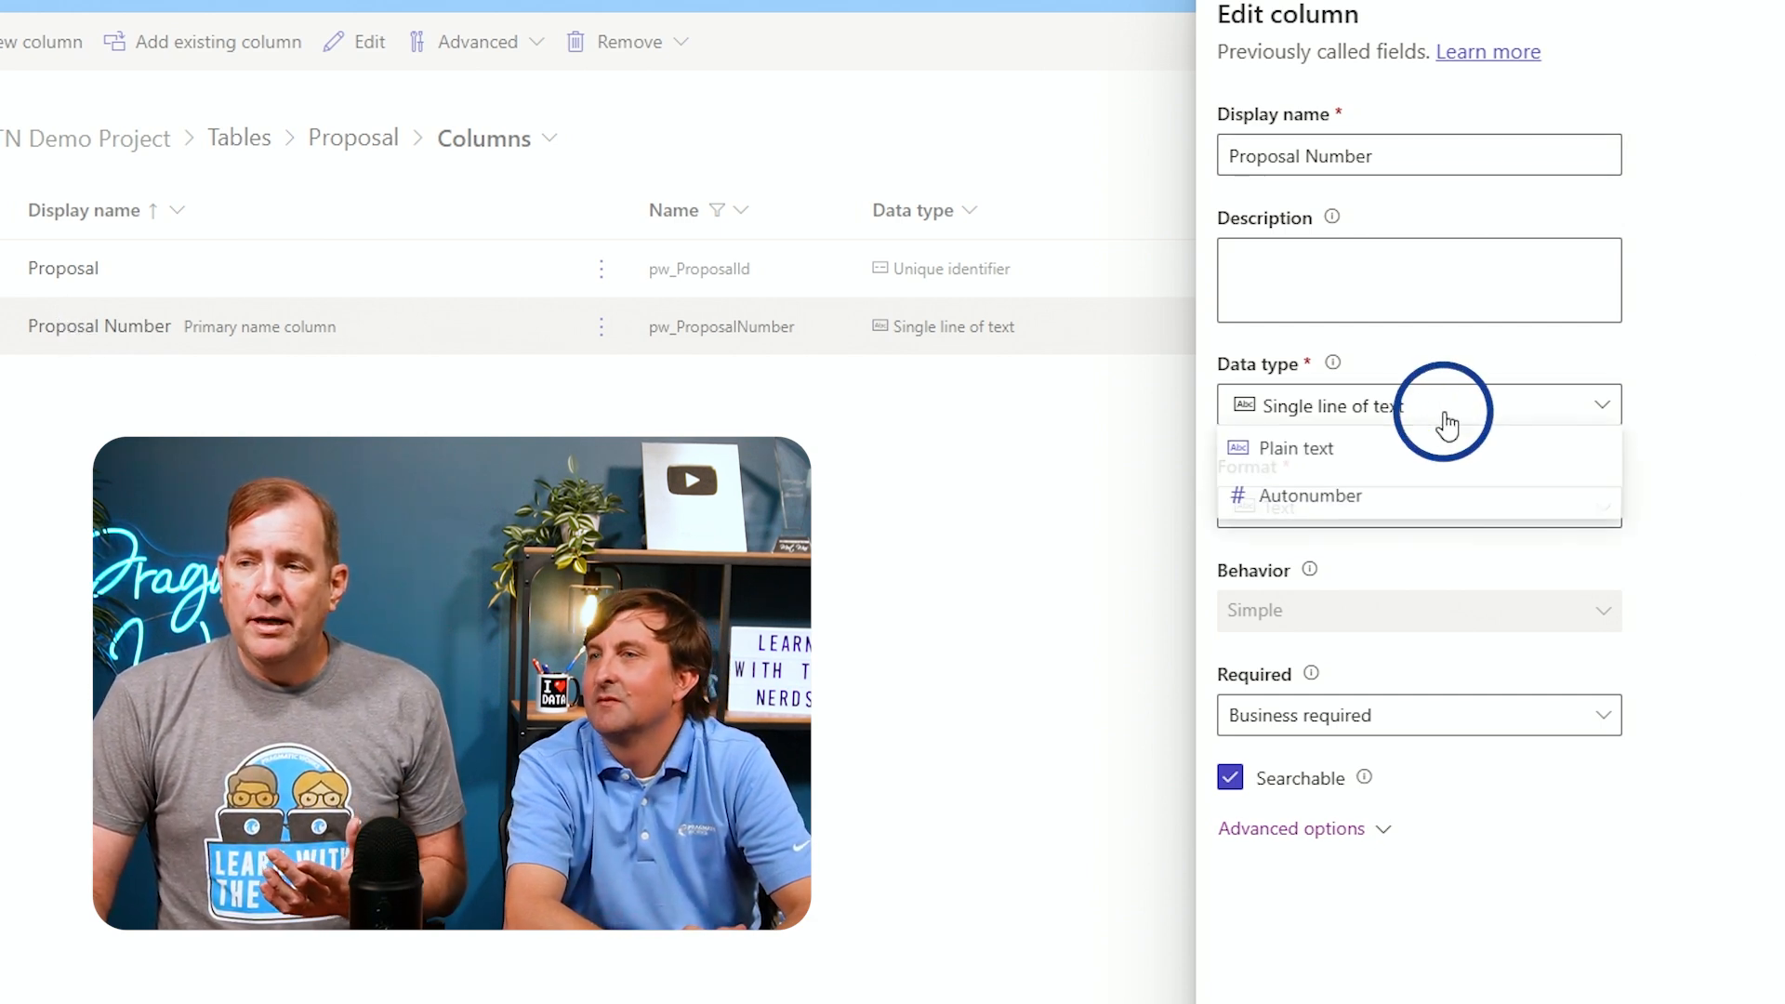
left_click(1408, 502)
Set the autonumber prefix to P and save the Proposal Number column
scroll(1622, 642, "down", 1)
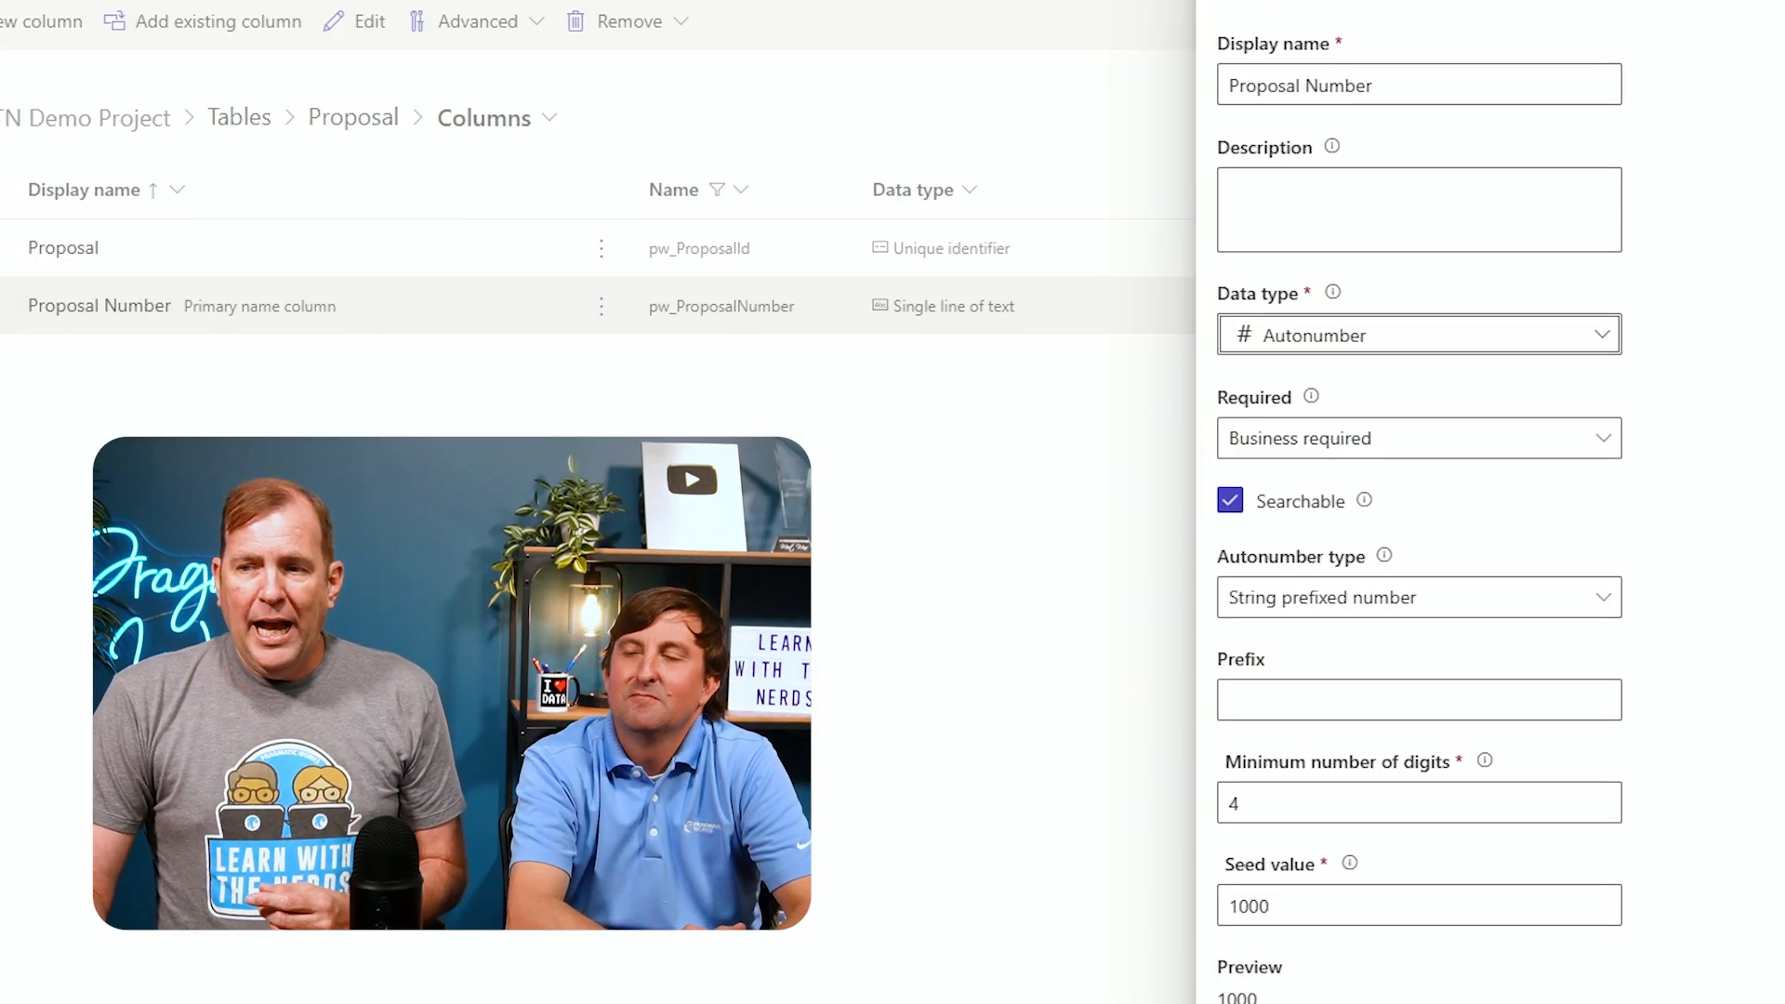
scroll(1494, 530, "down", 3)
left_click(1447, 449)
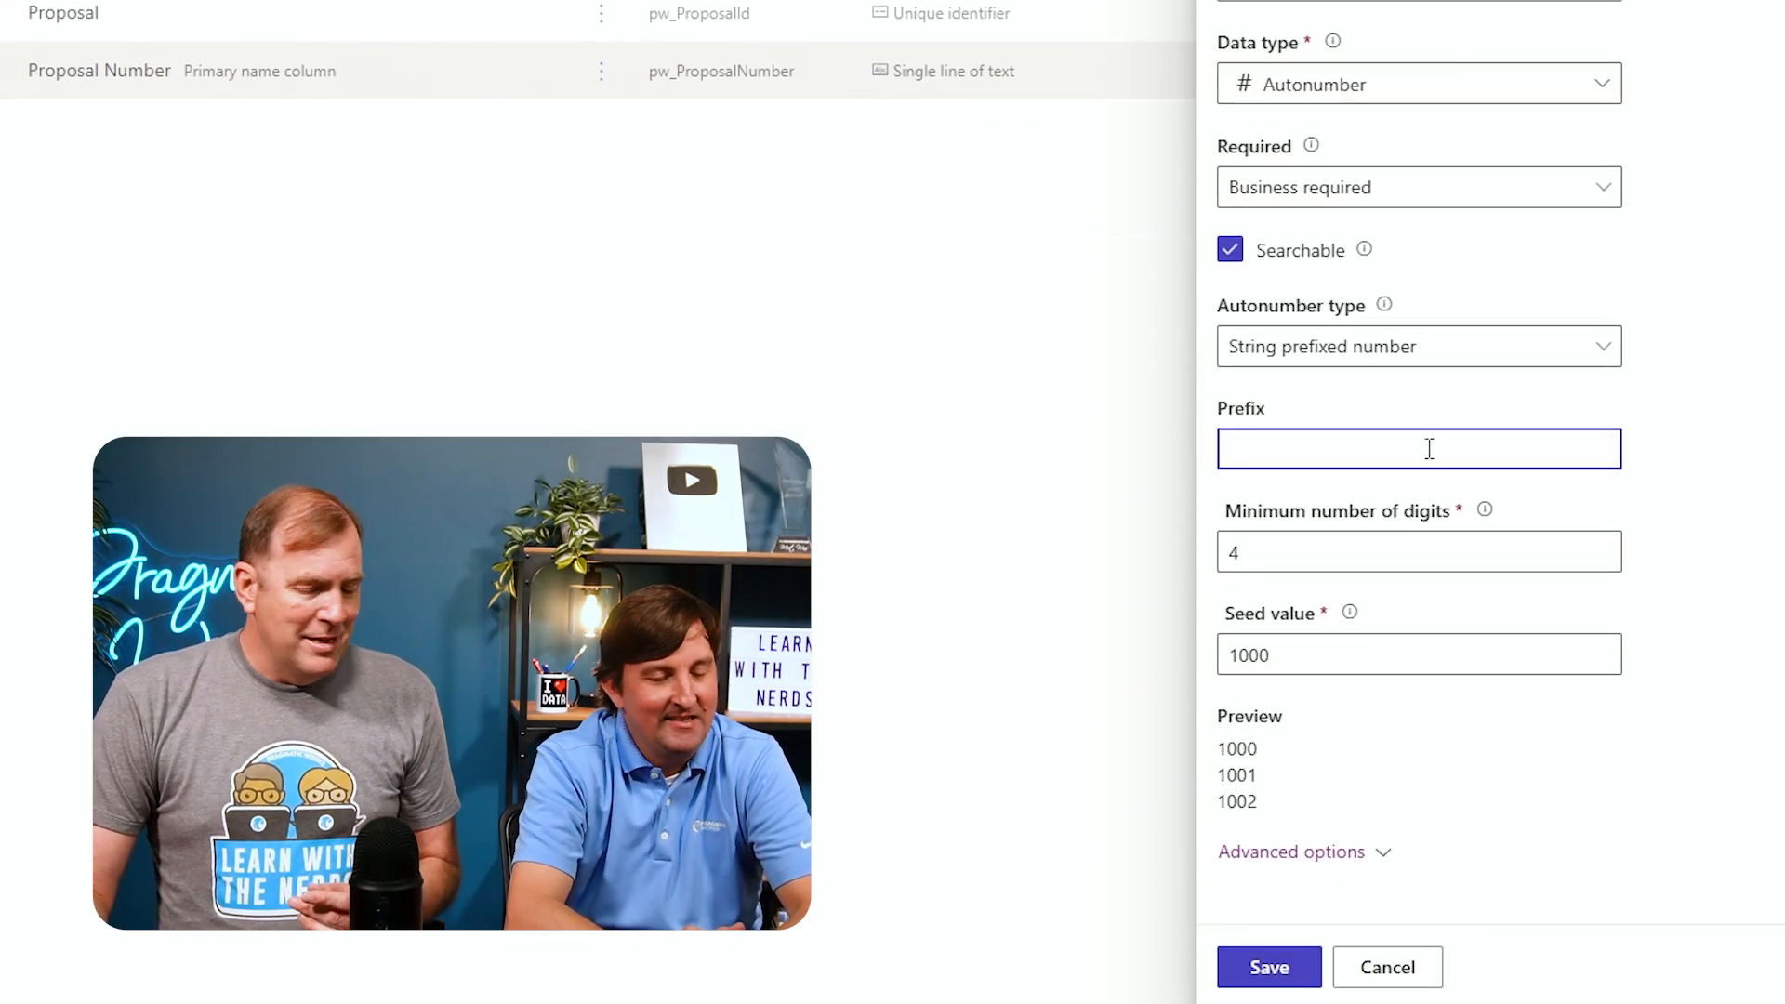
type("P")
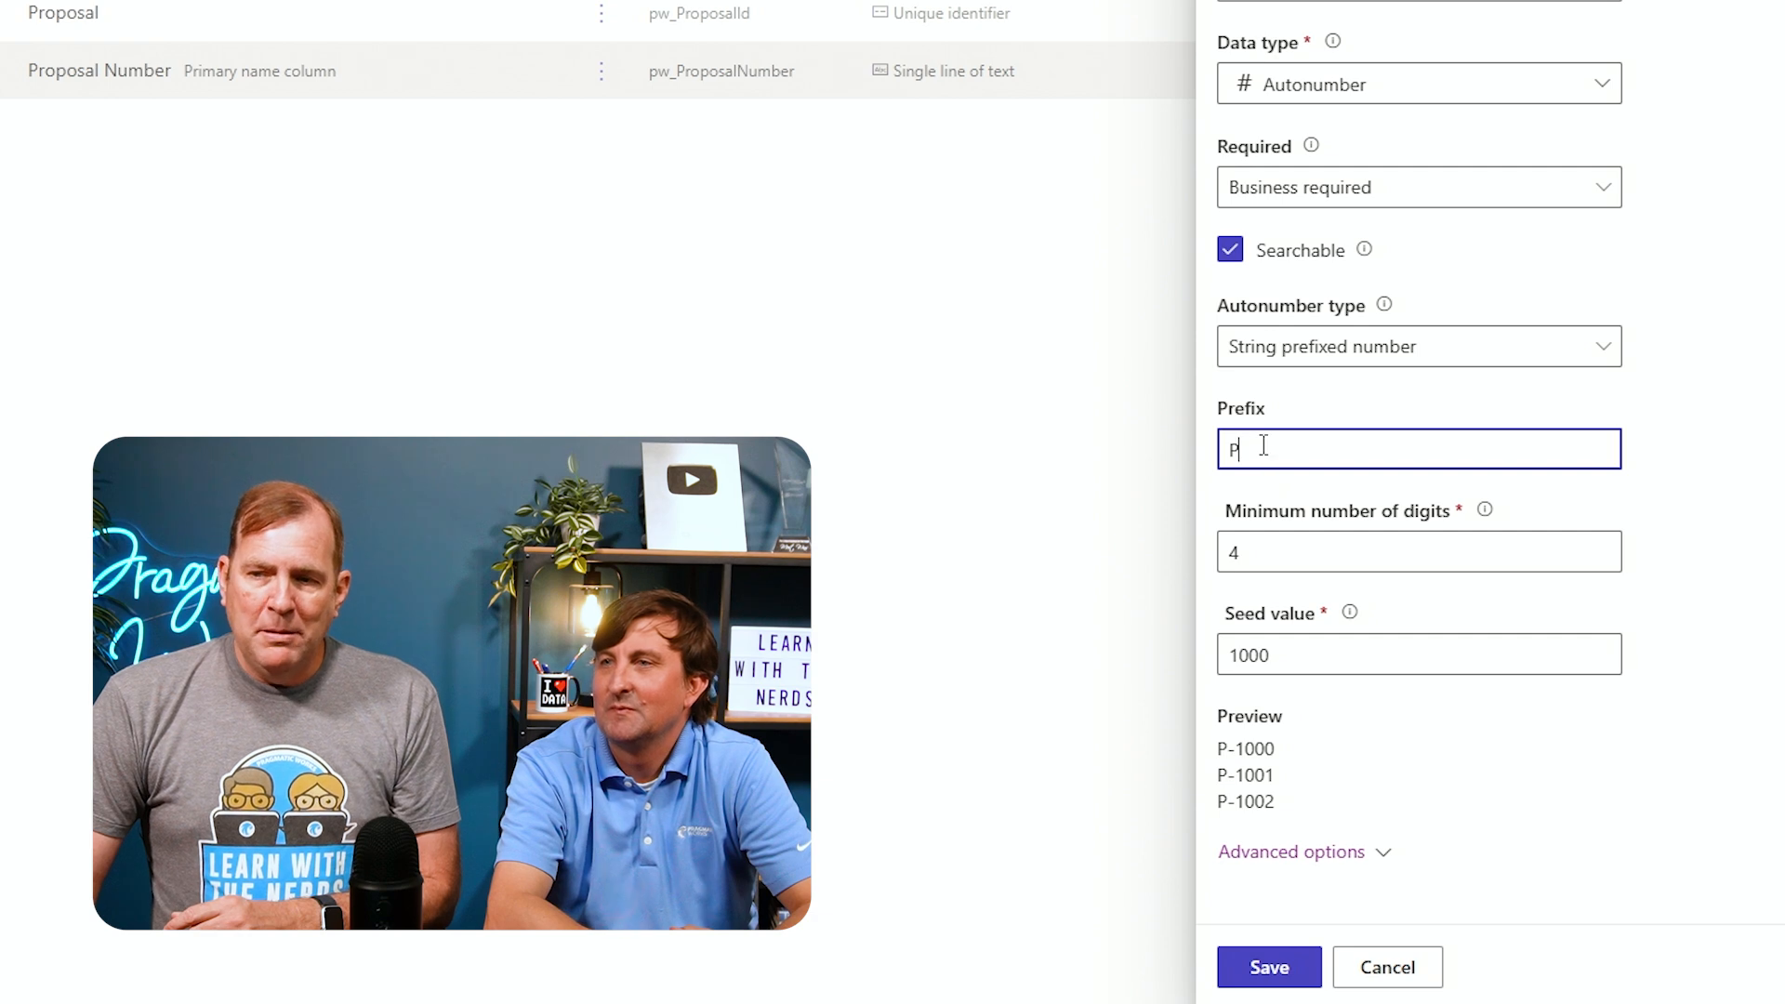
scroll(1375, 134, "up", 1)
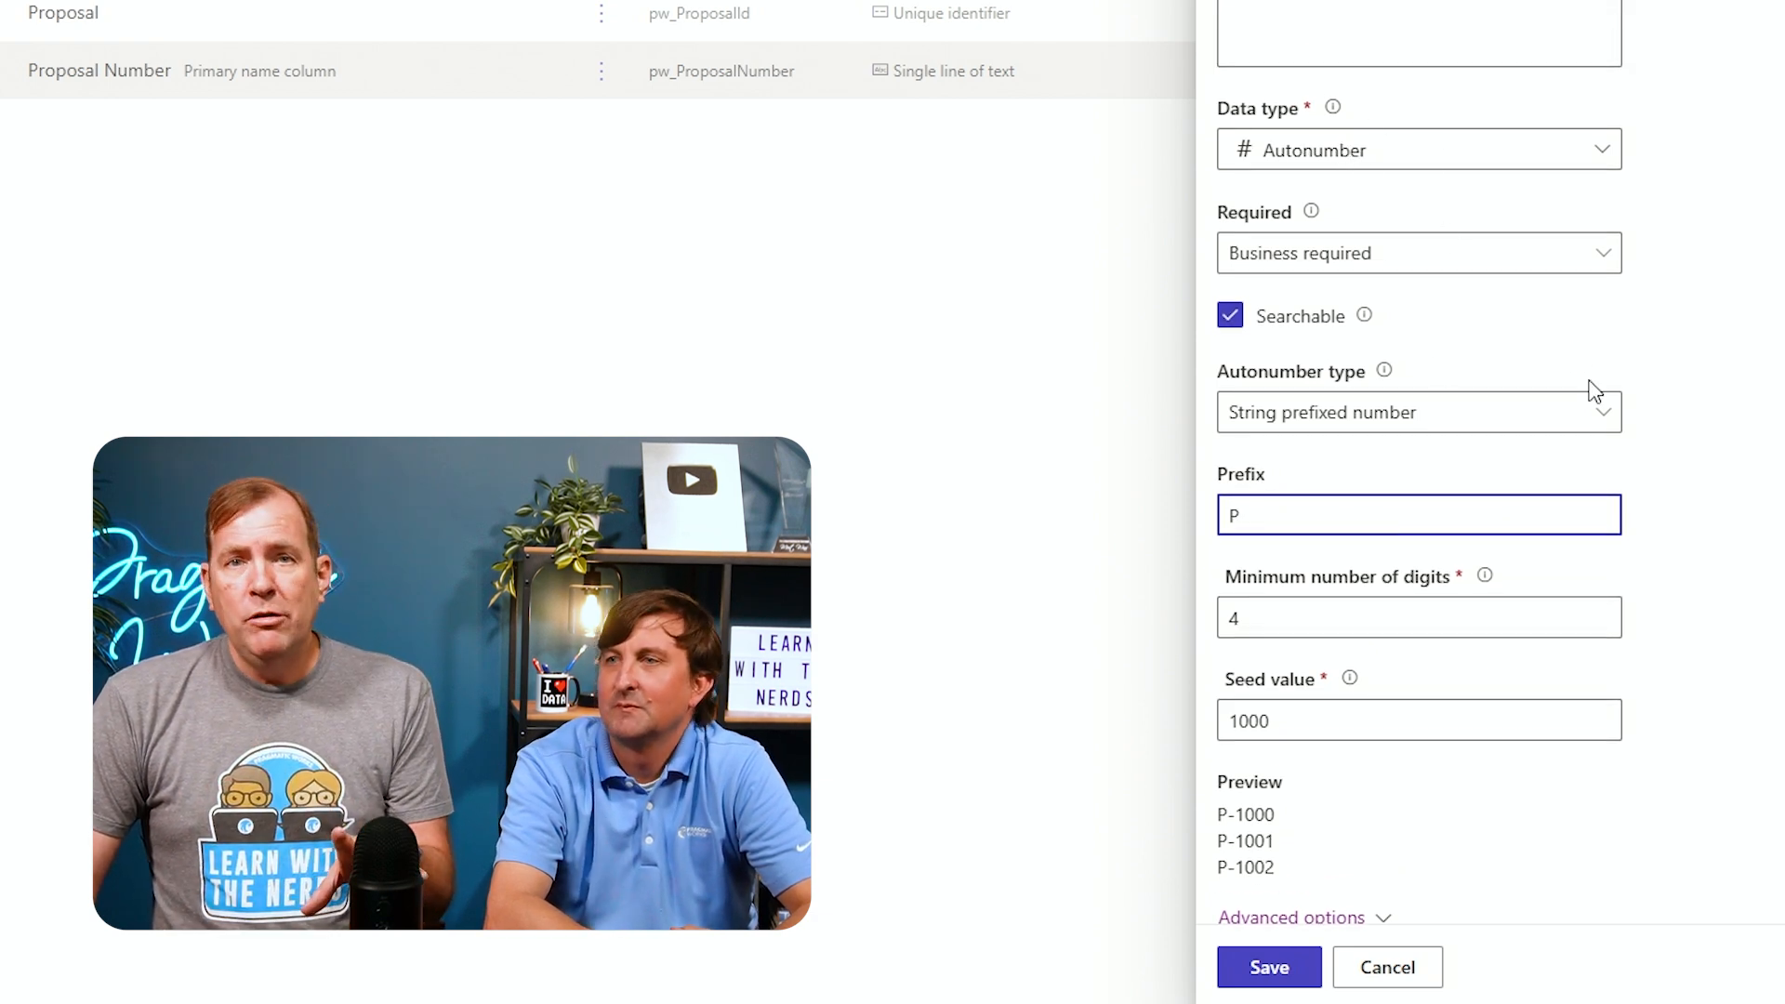
left_click(1260, 952)
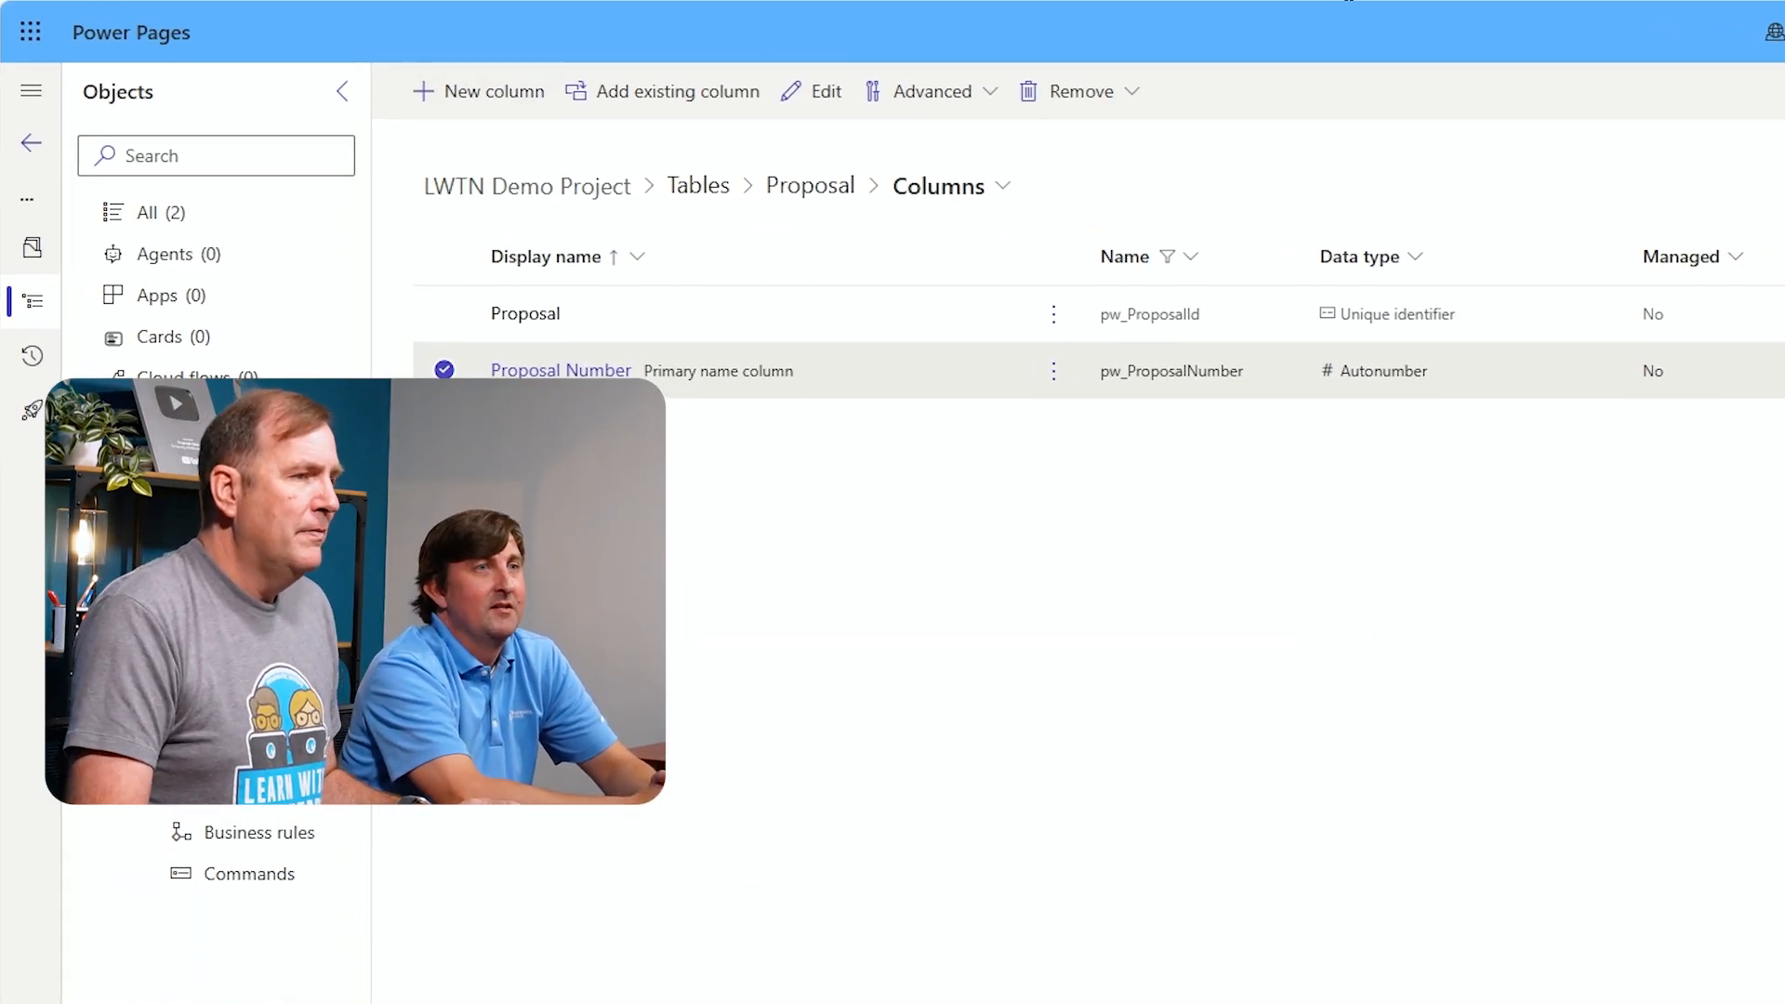
left_click(509, 113)
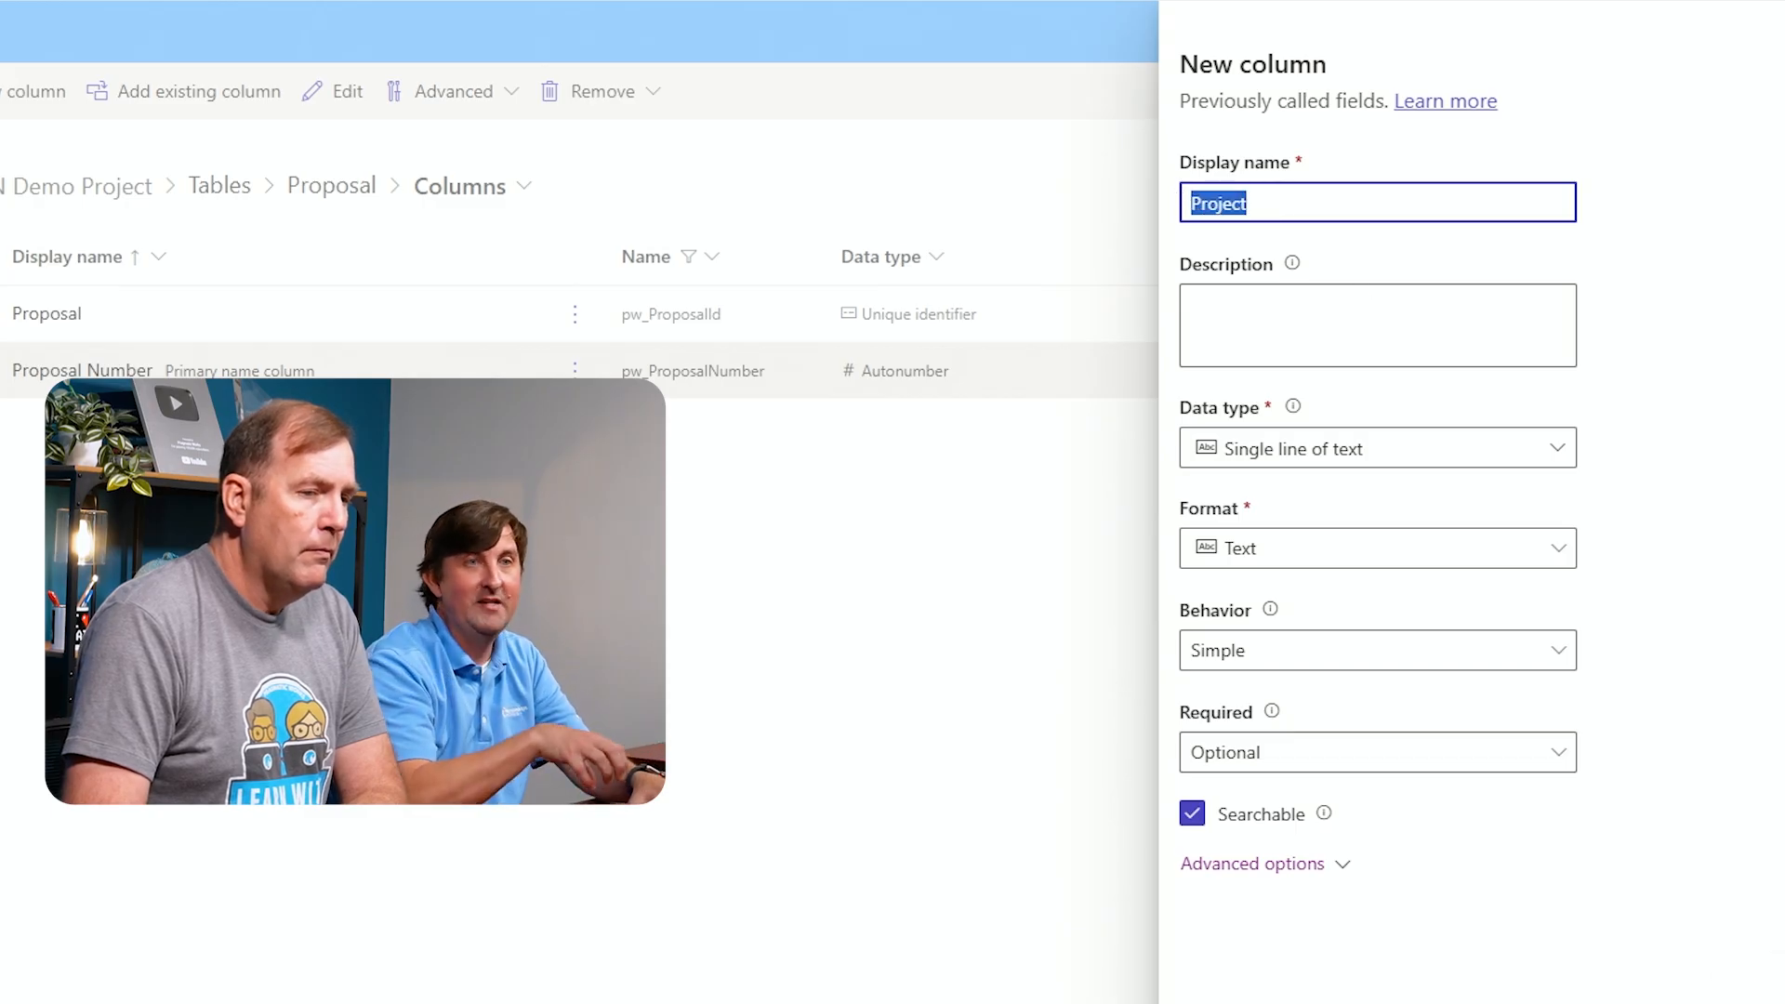
key("Tab")
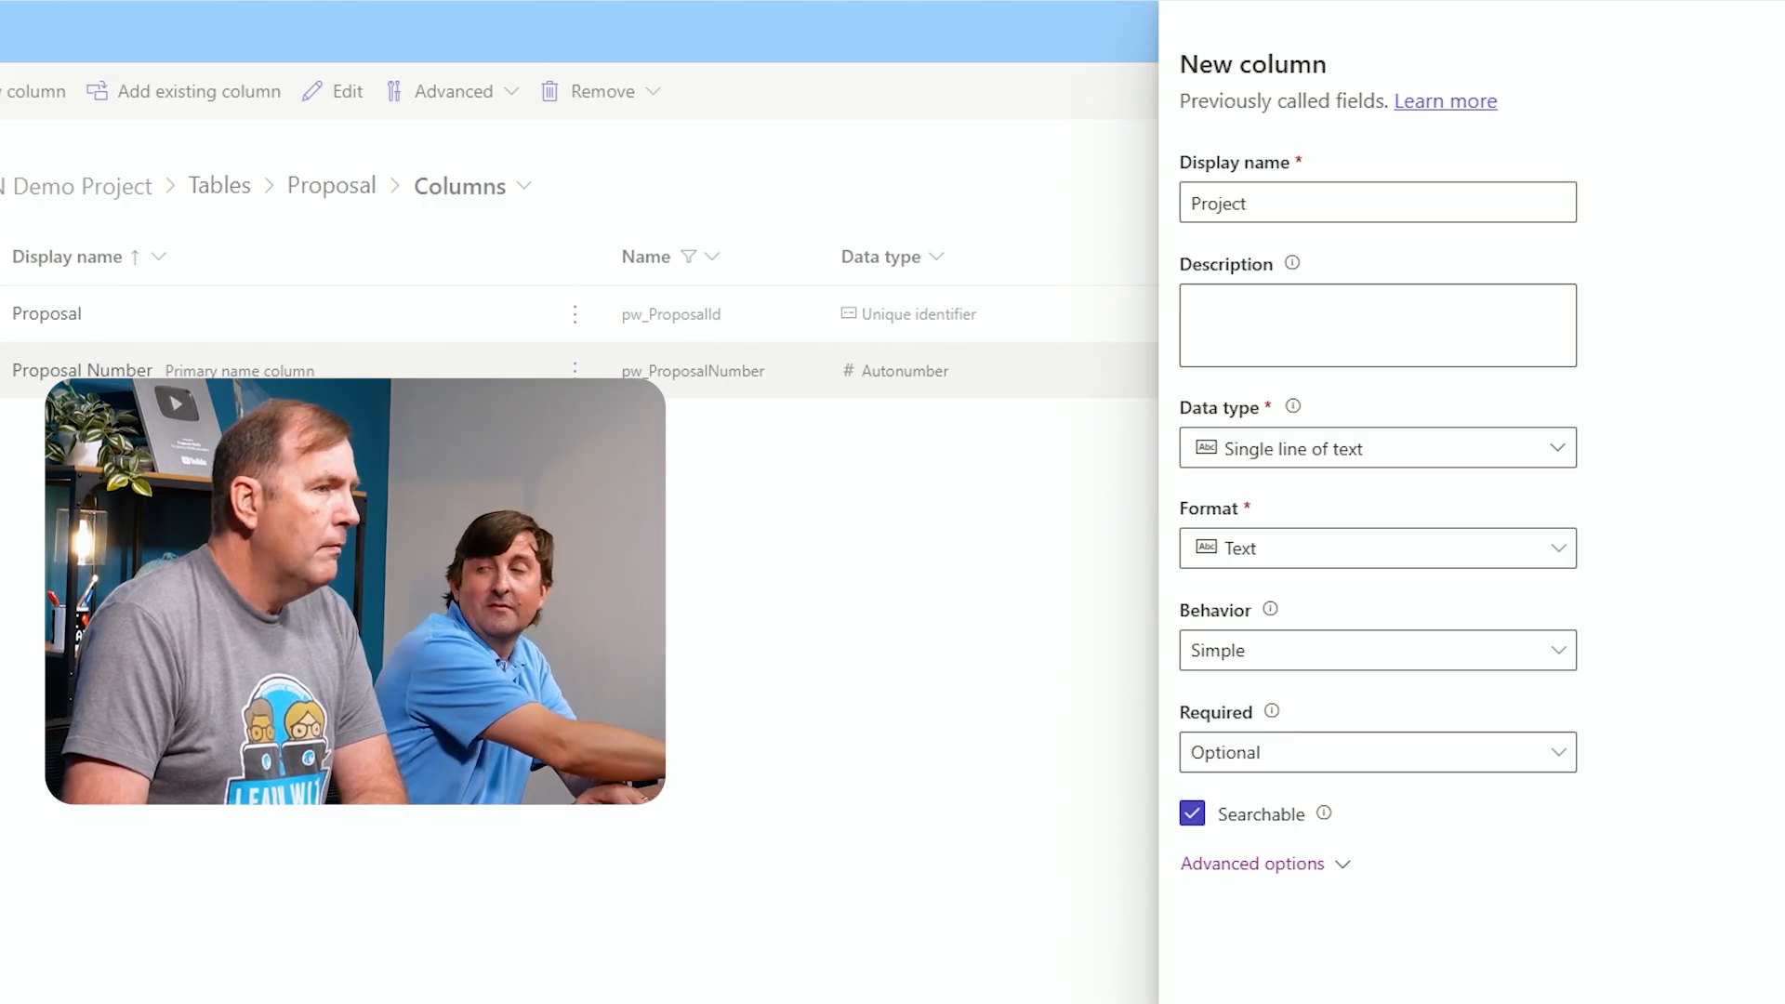
left_click(1346, 972)
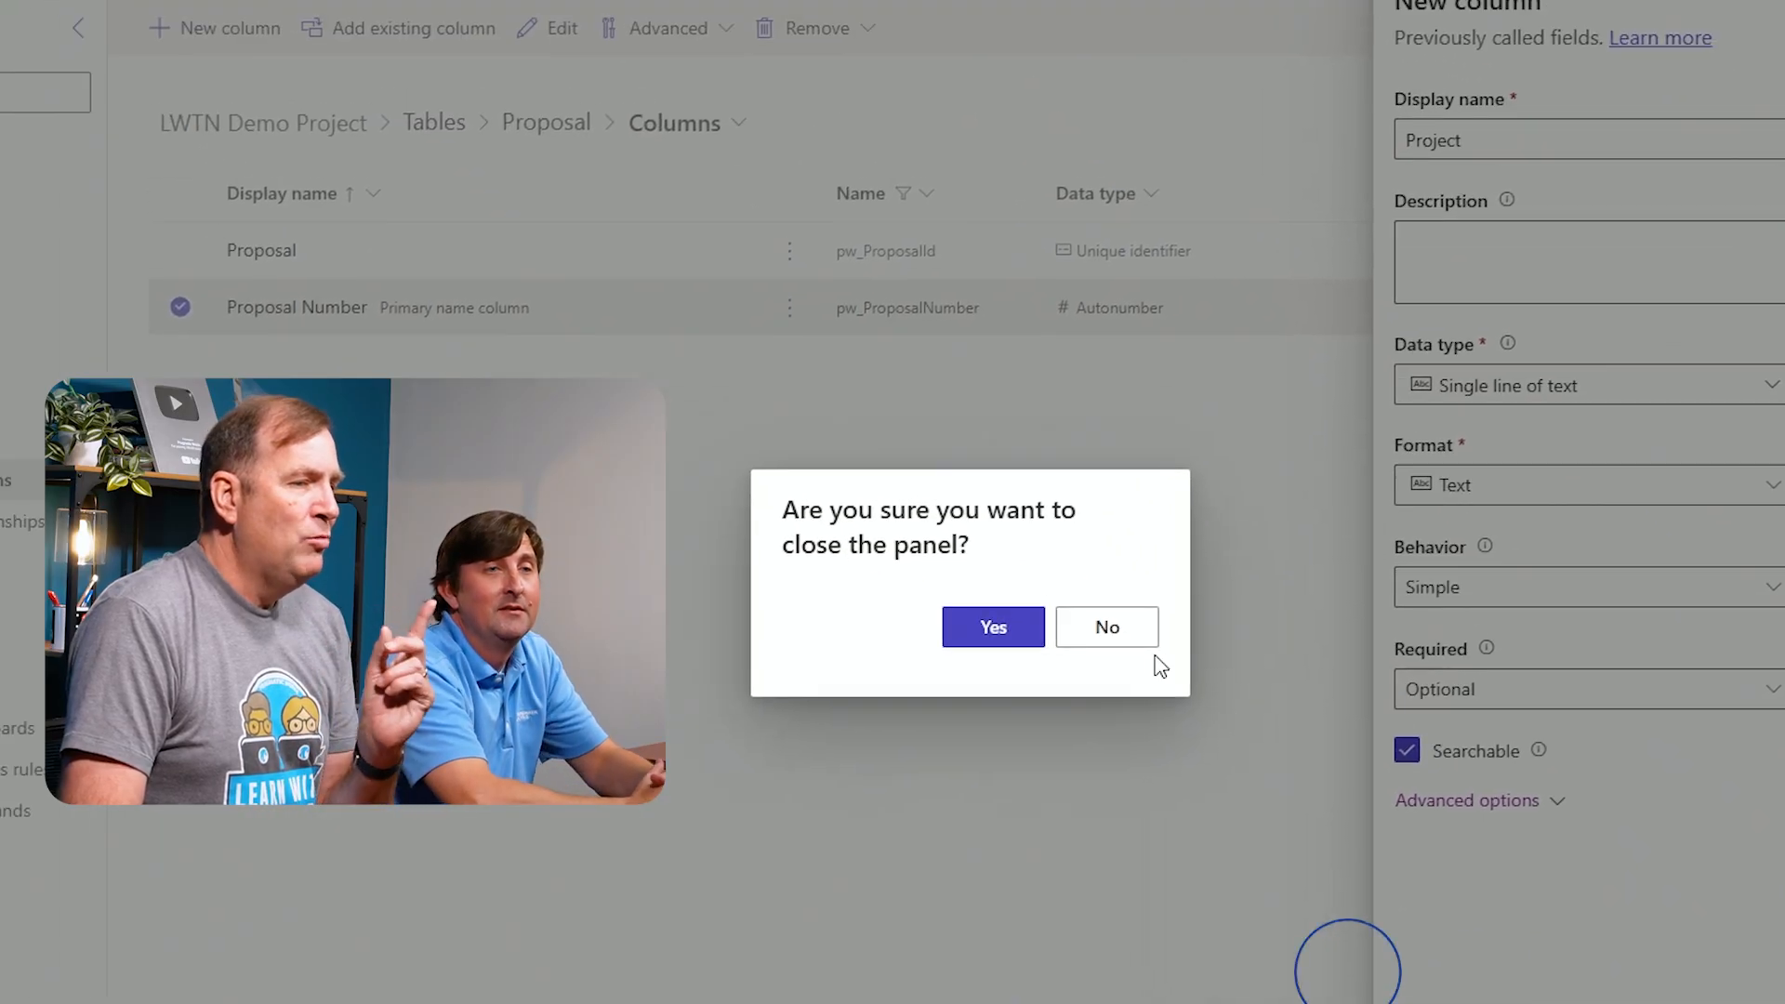
left_click(1013, 634)
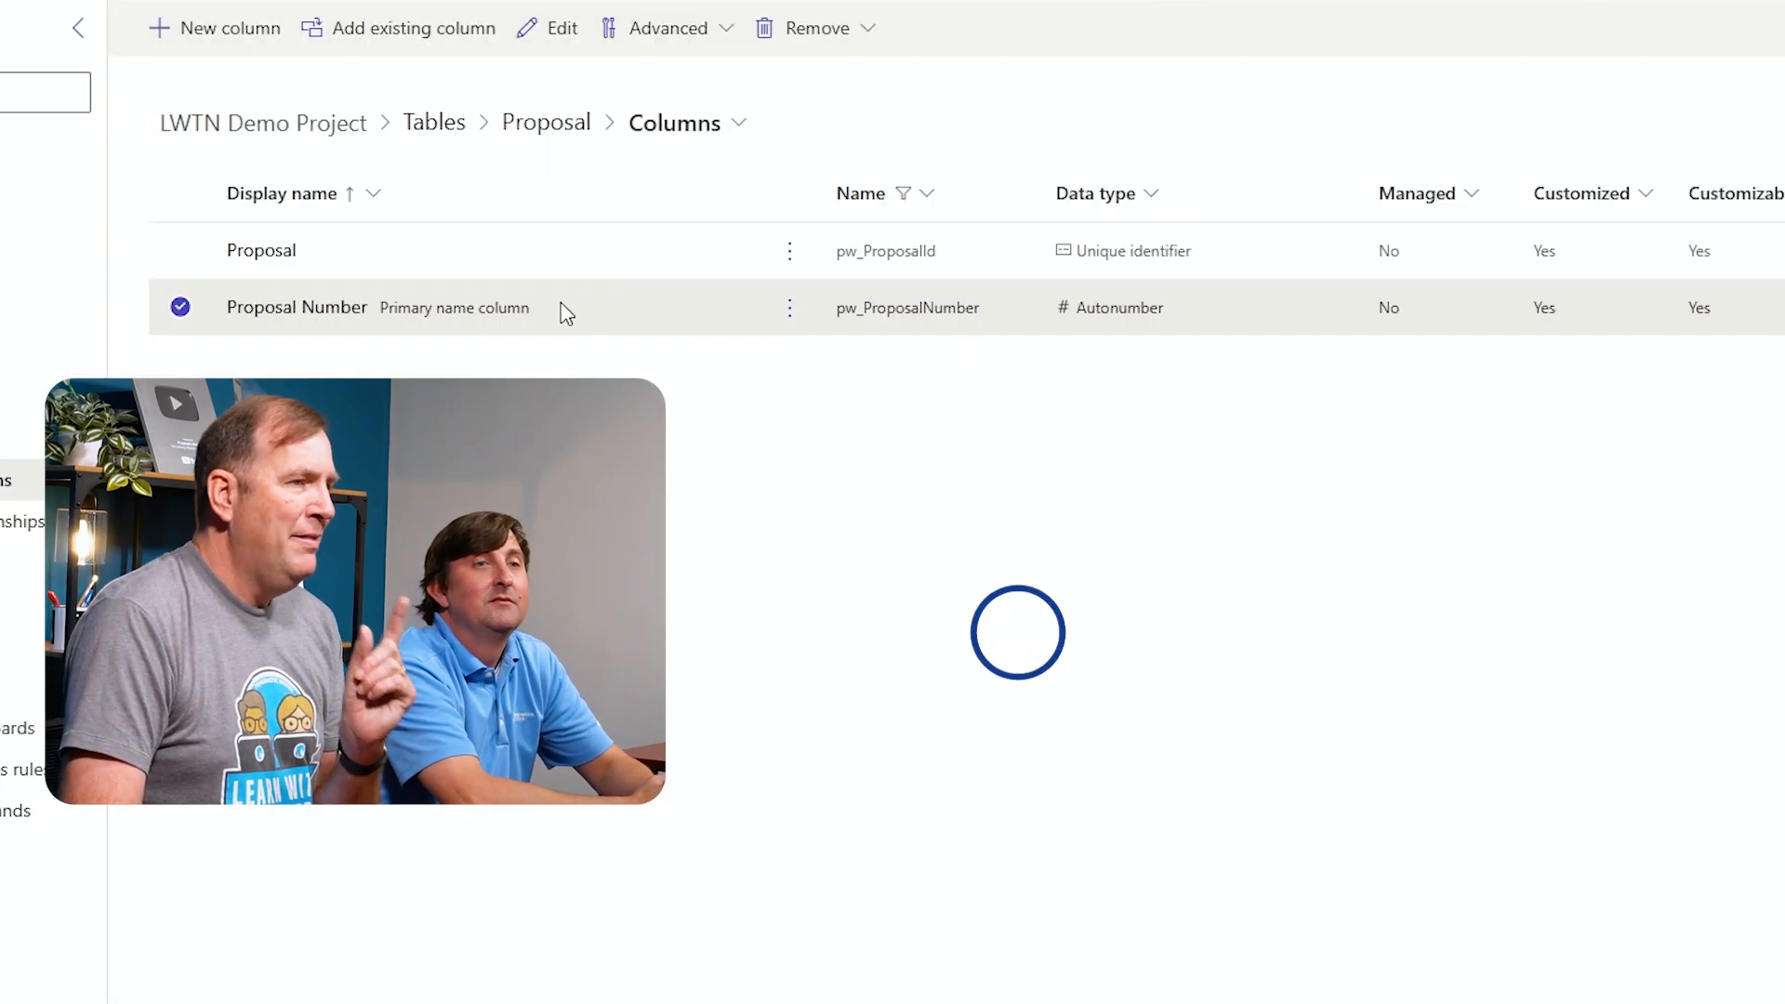
Start a new column named Project on the Proposal table with the Lookup data type
left_click(243, 38)
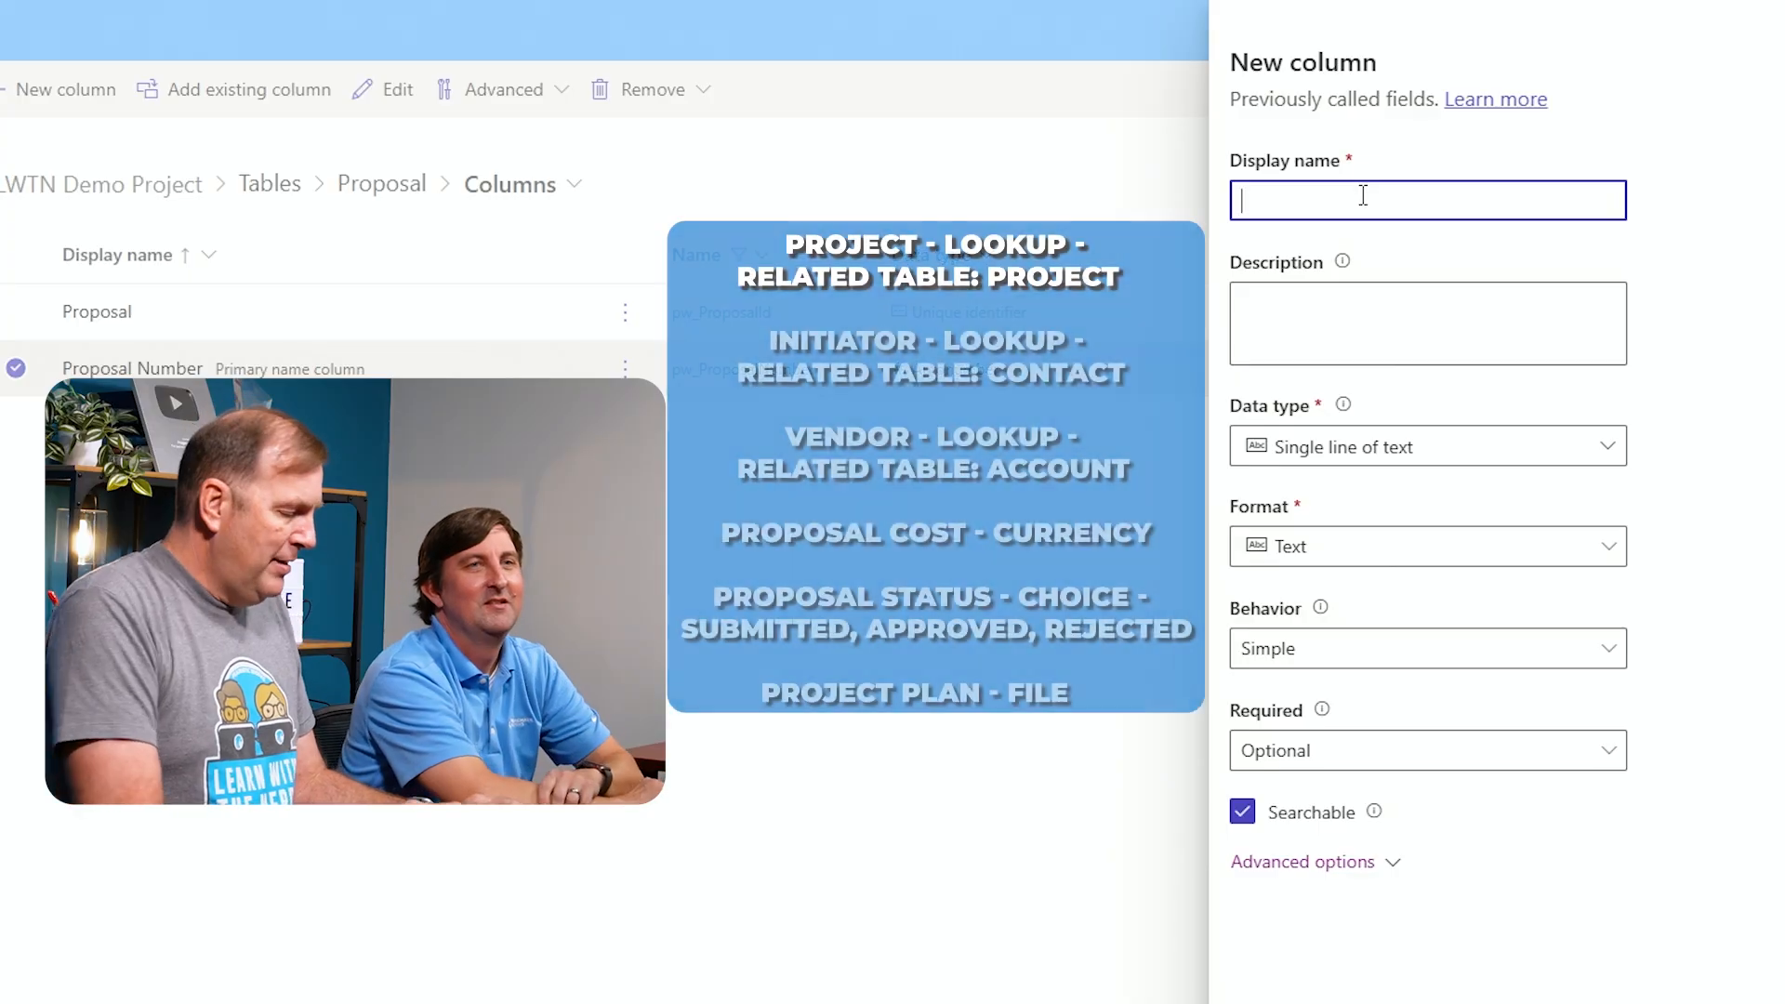
type("roject")
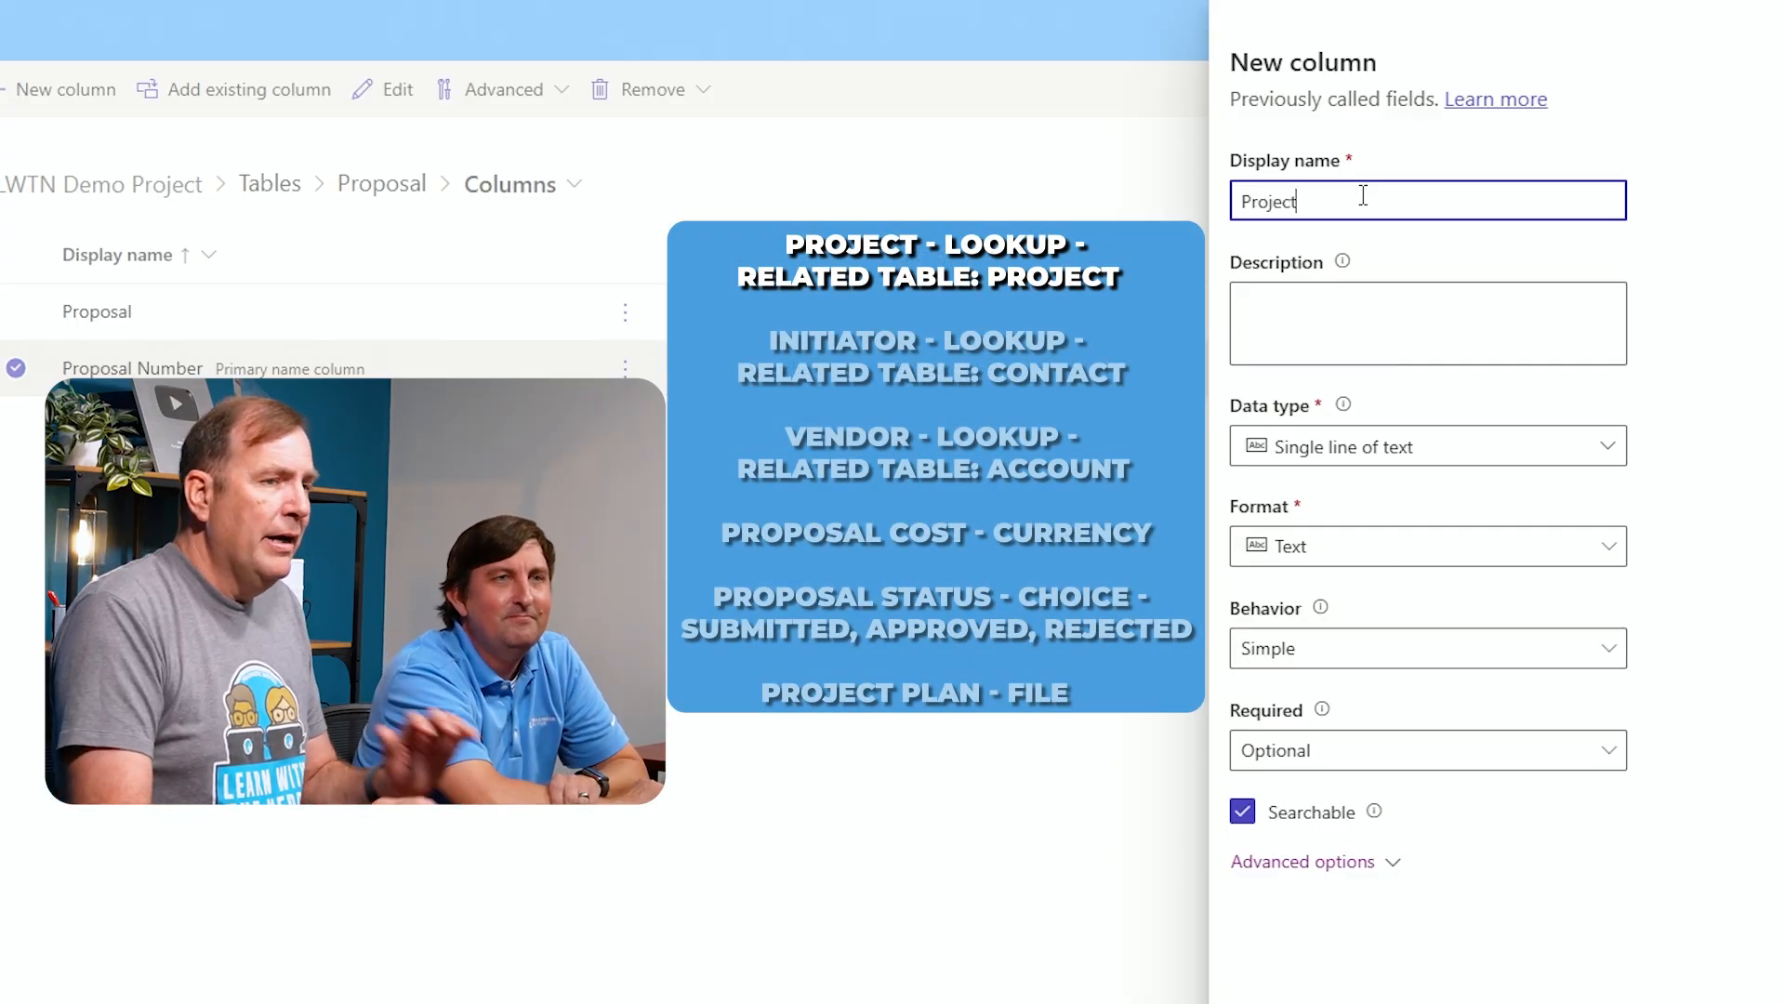
left_click(1471, 457)
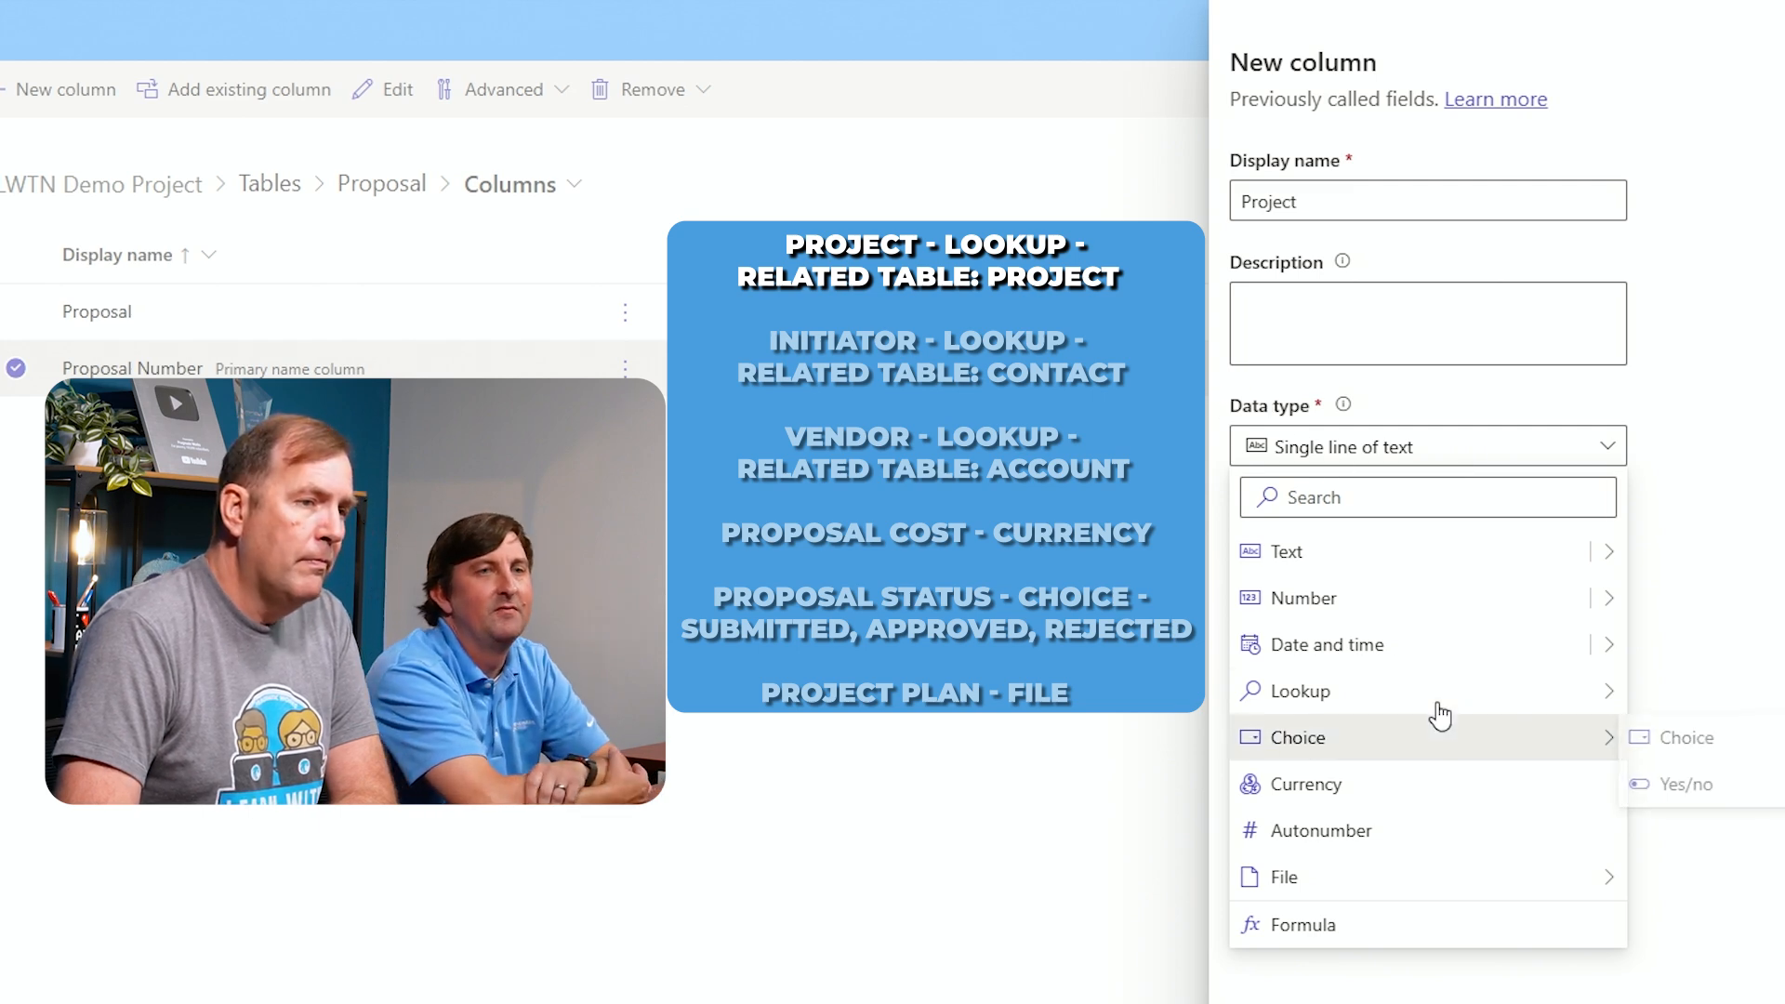
mouse_move(1443, 693)
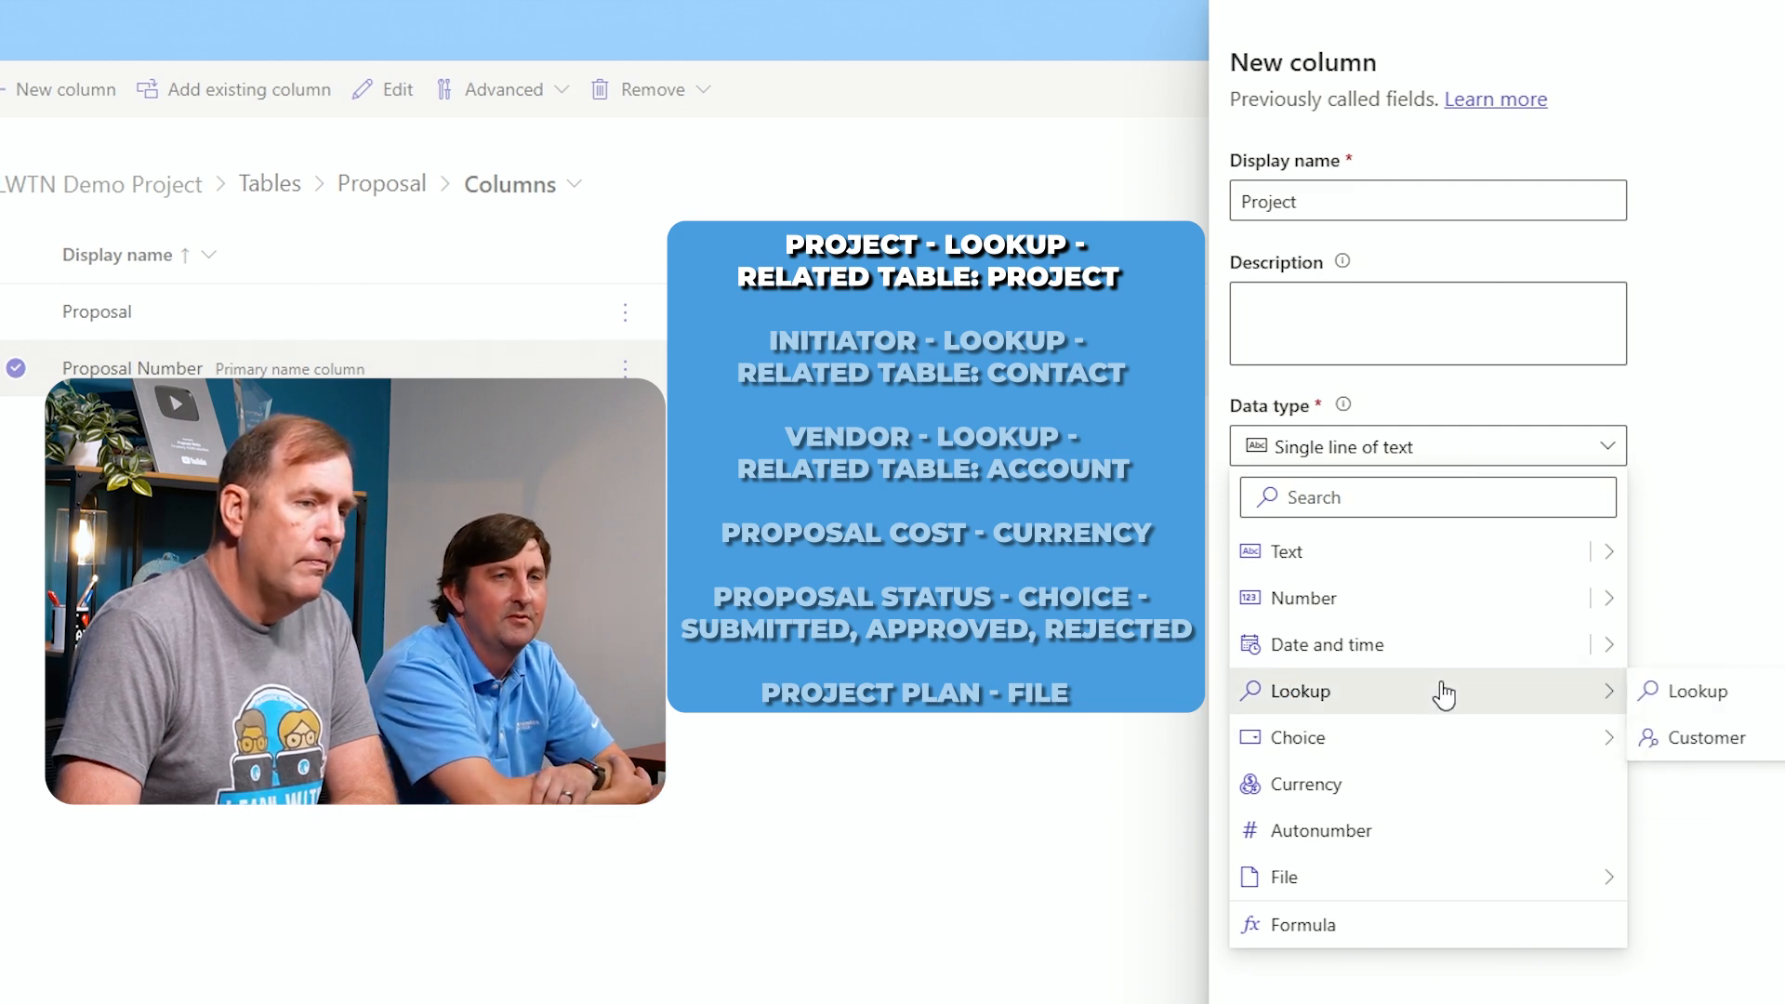
left_click(1680, 703)
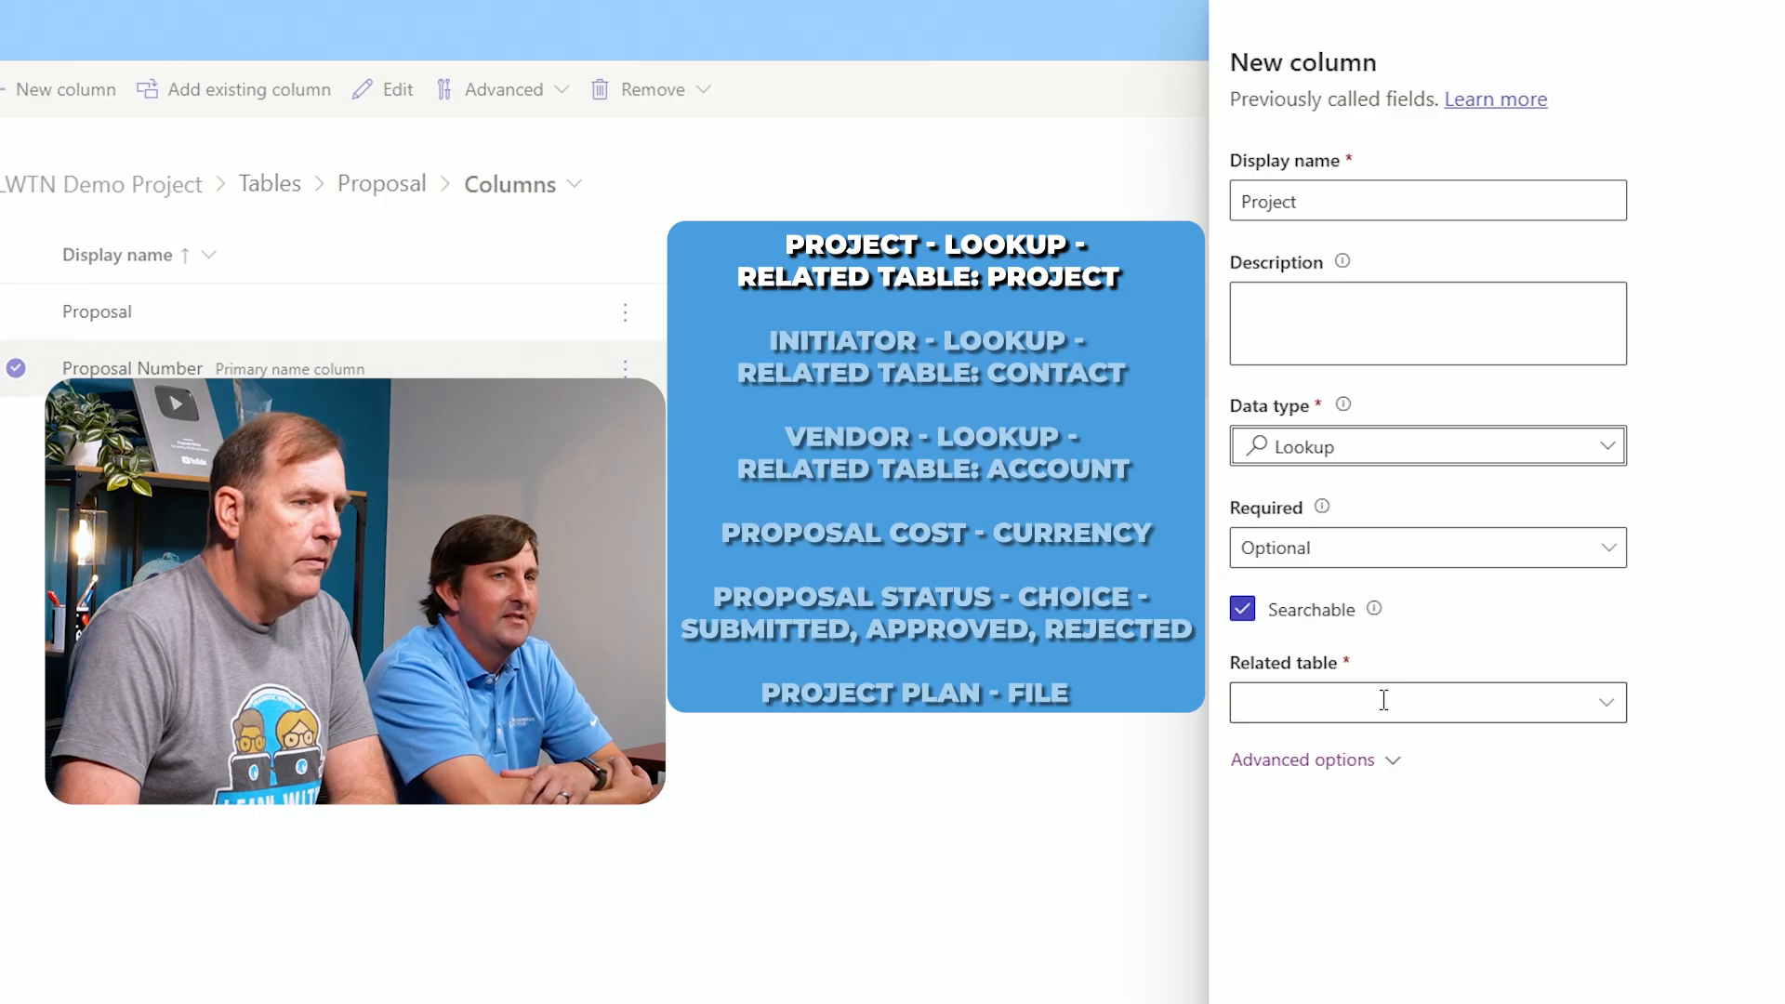
Set the Project column's related table to Project and save the column
left_click(1383, 700)
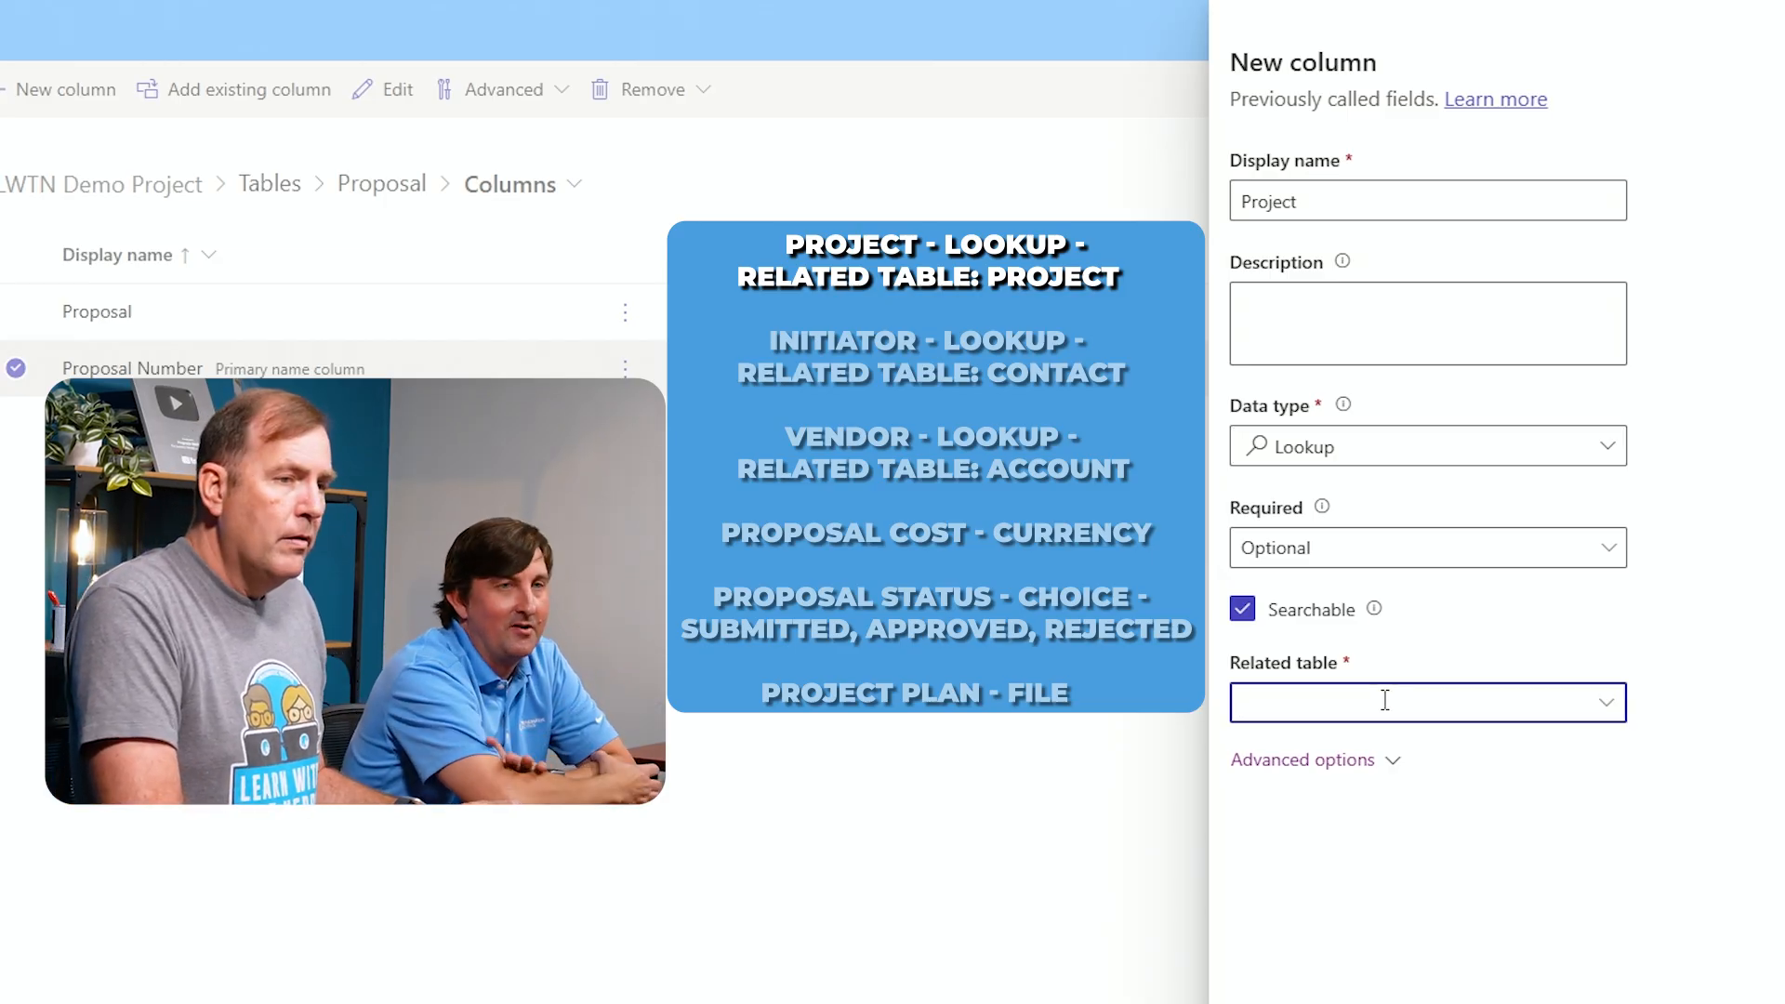
type("Project")
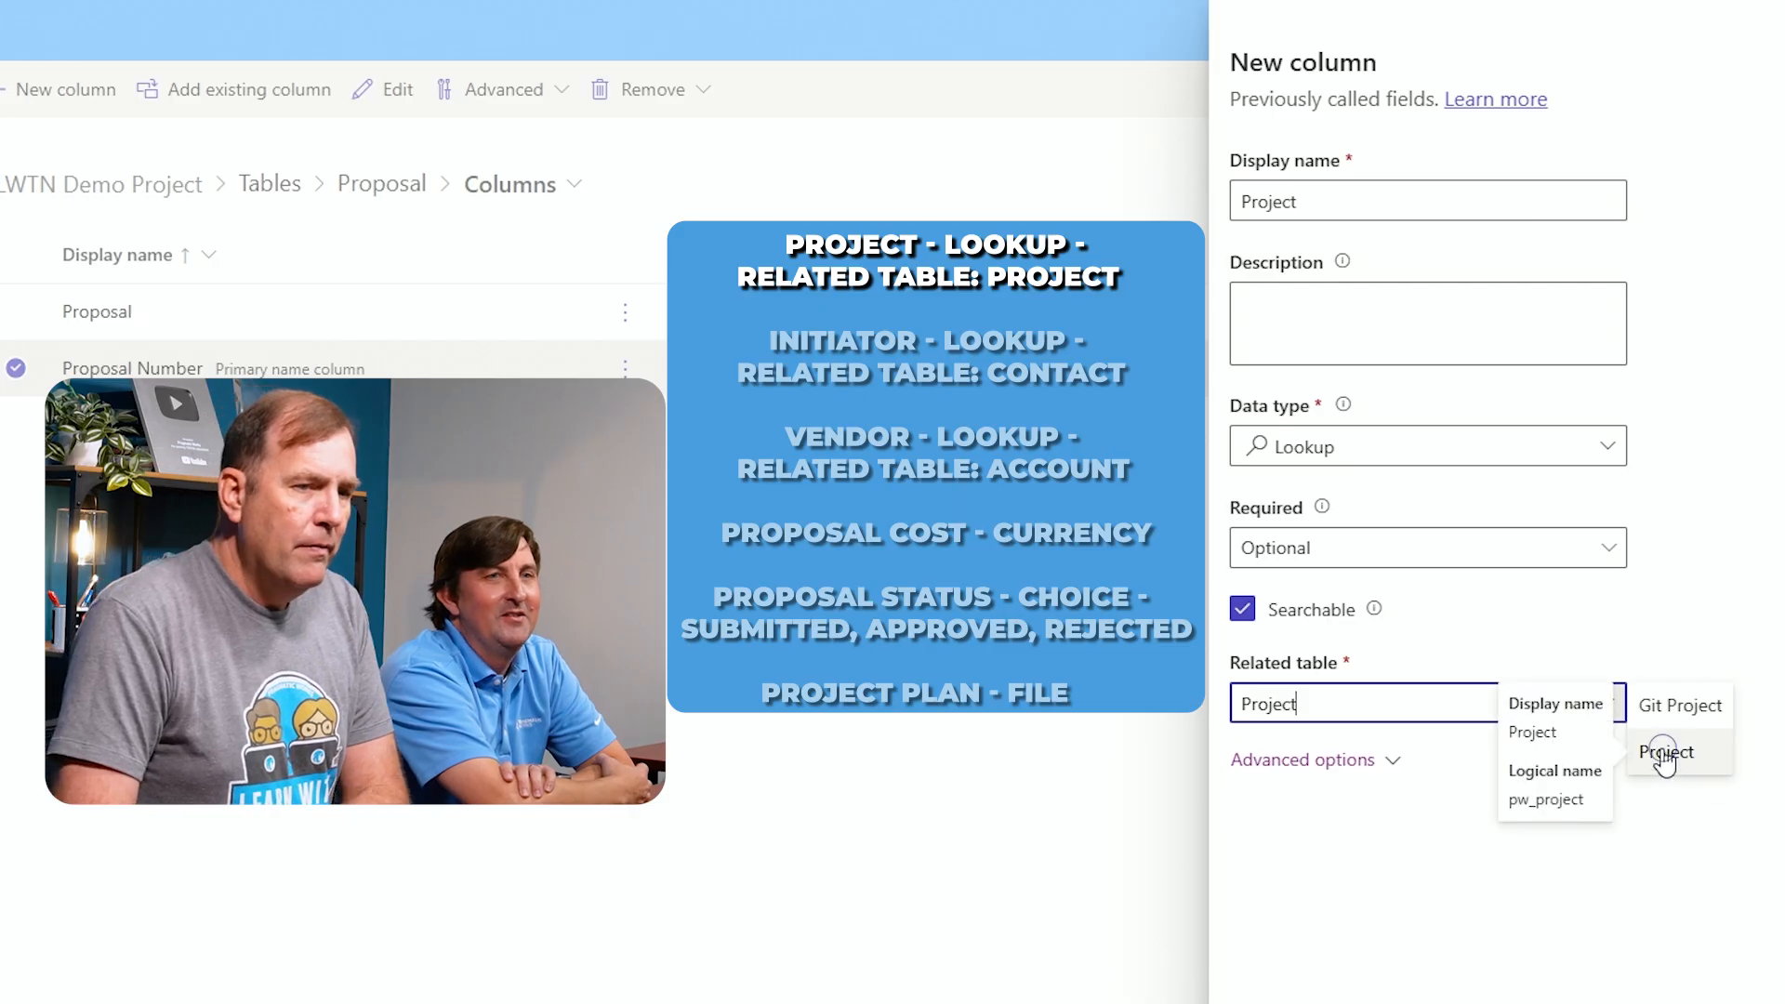
left_click(1666, 751)
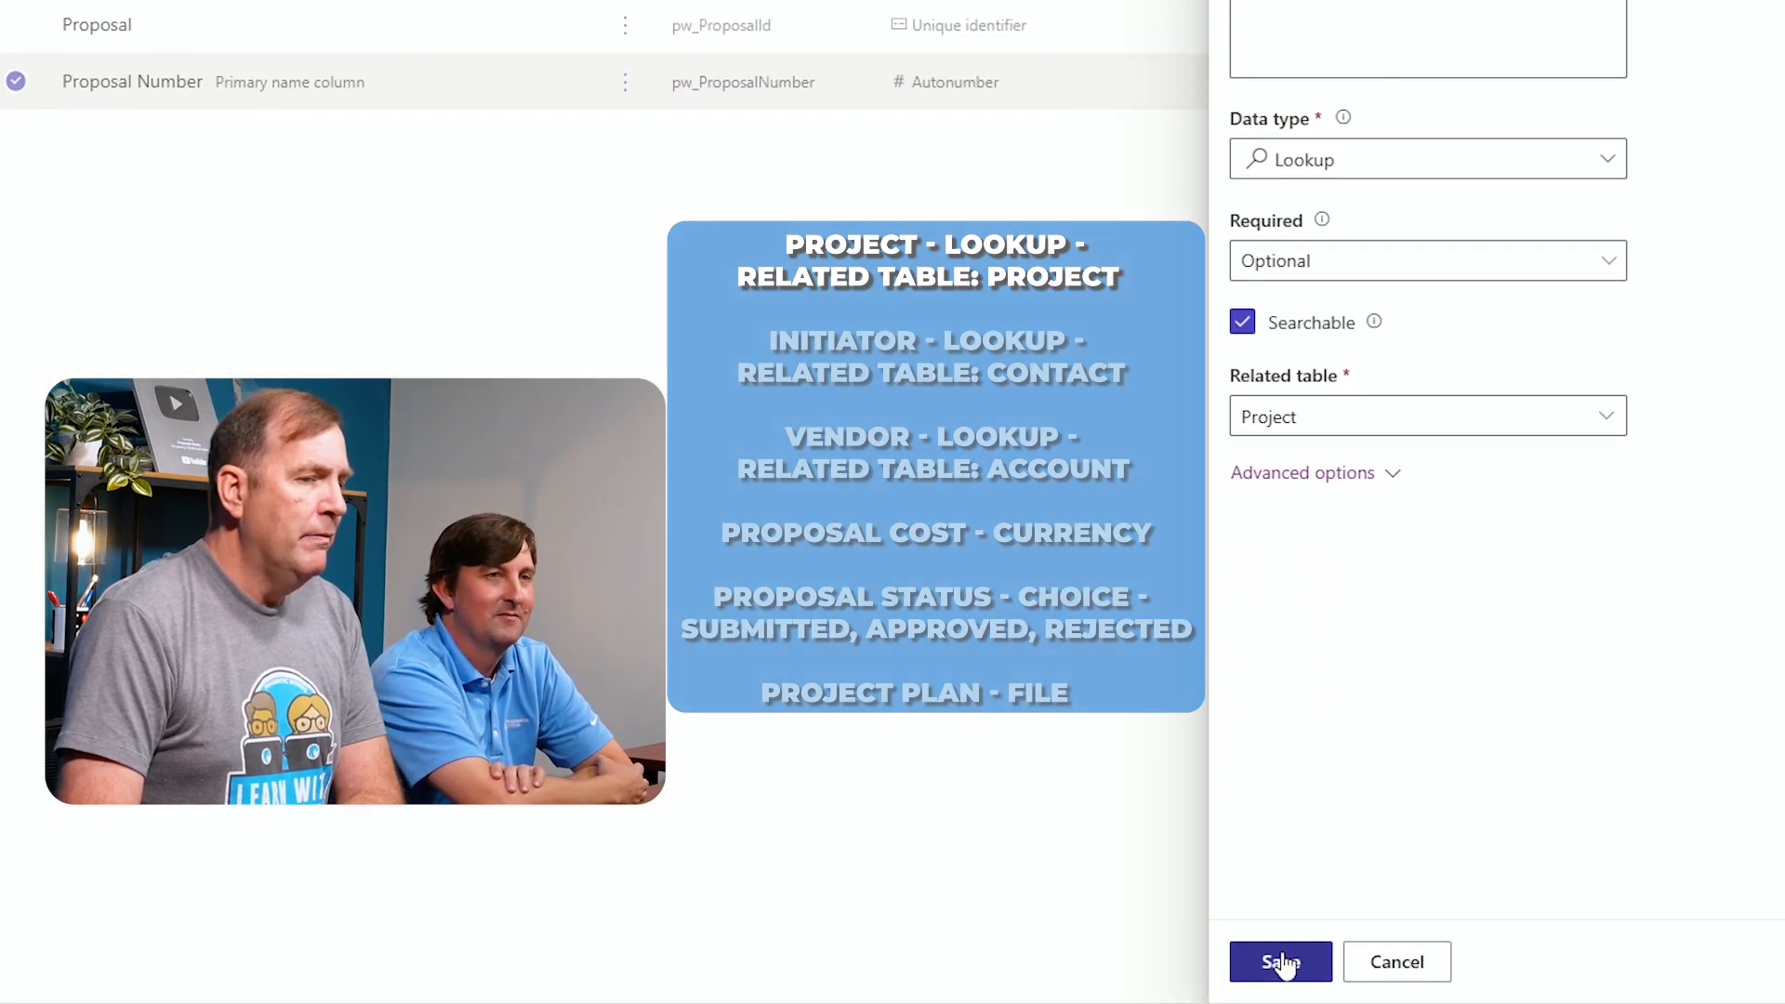
left_click(1278, 952)
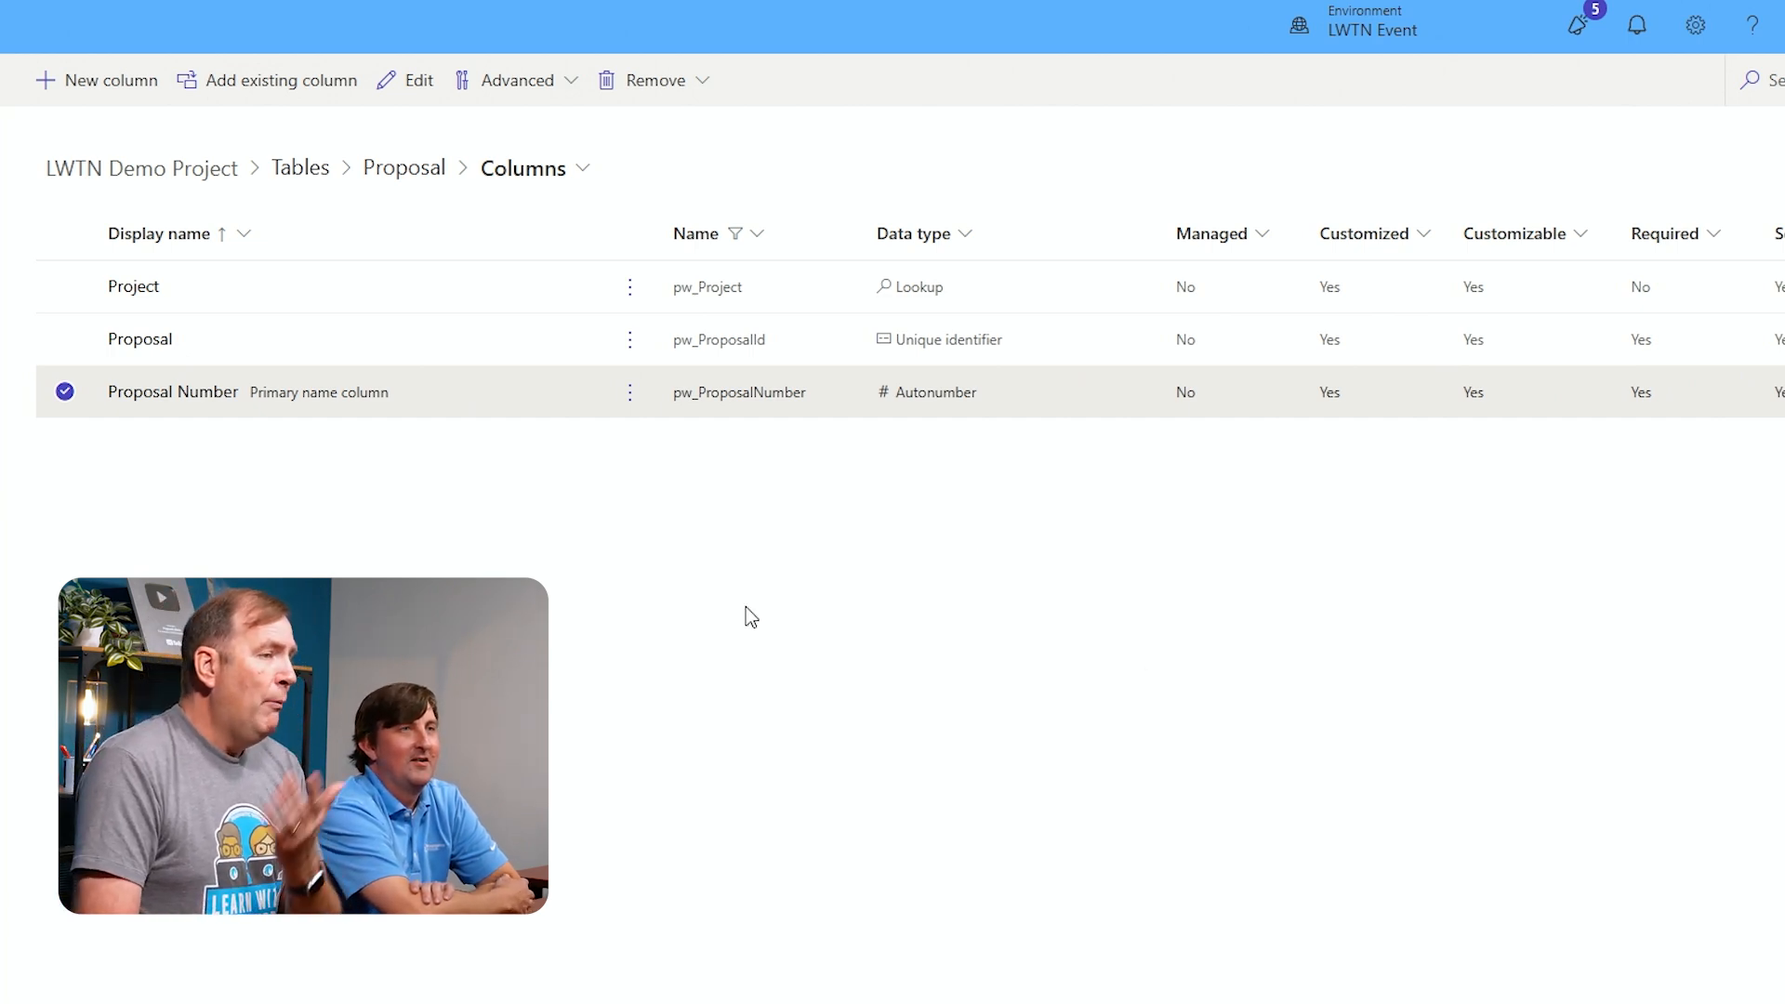
Add a column named Initator with the Lookup data type related to the Contact table and save it
left_click(127, 84)
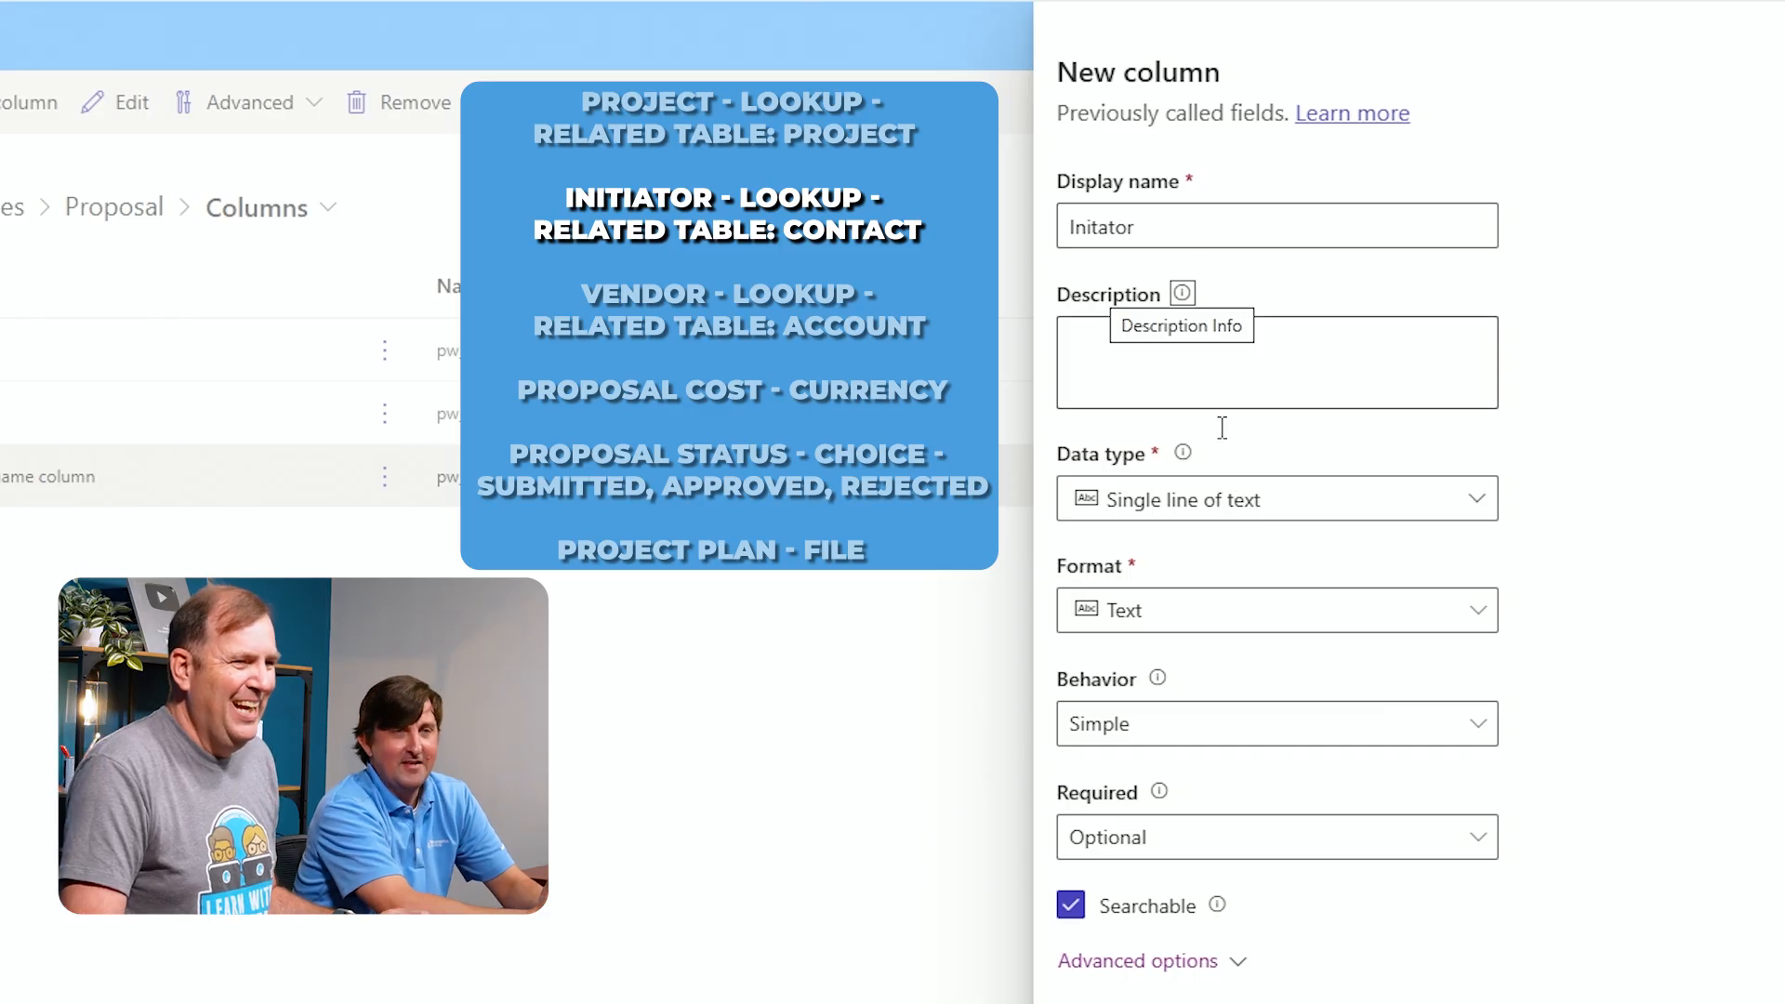
left_click(1218, 511)
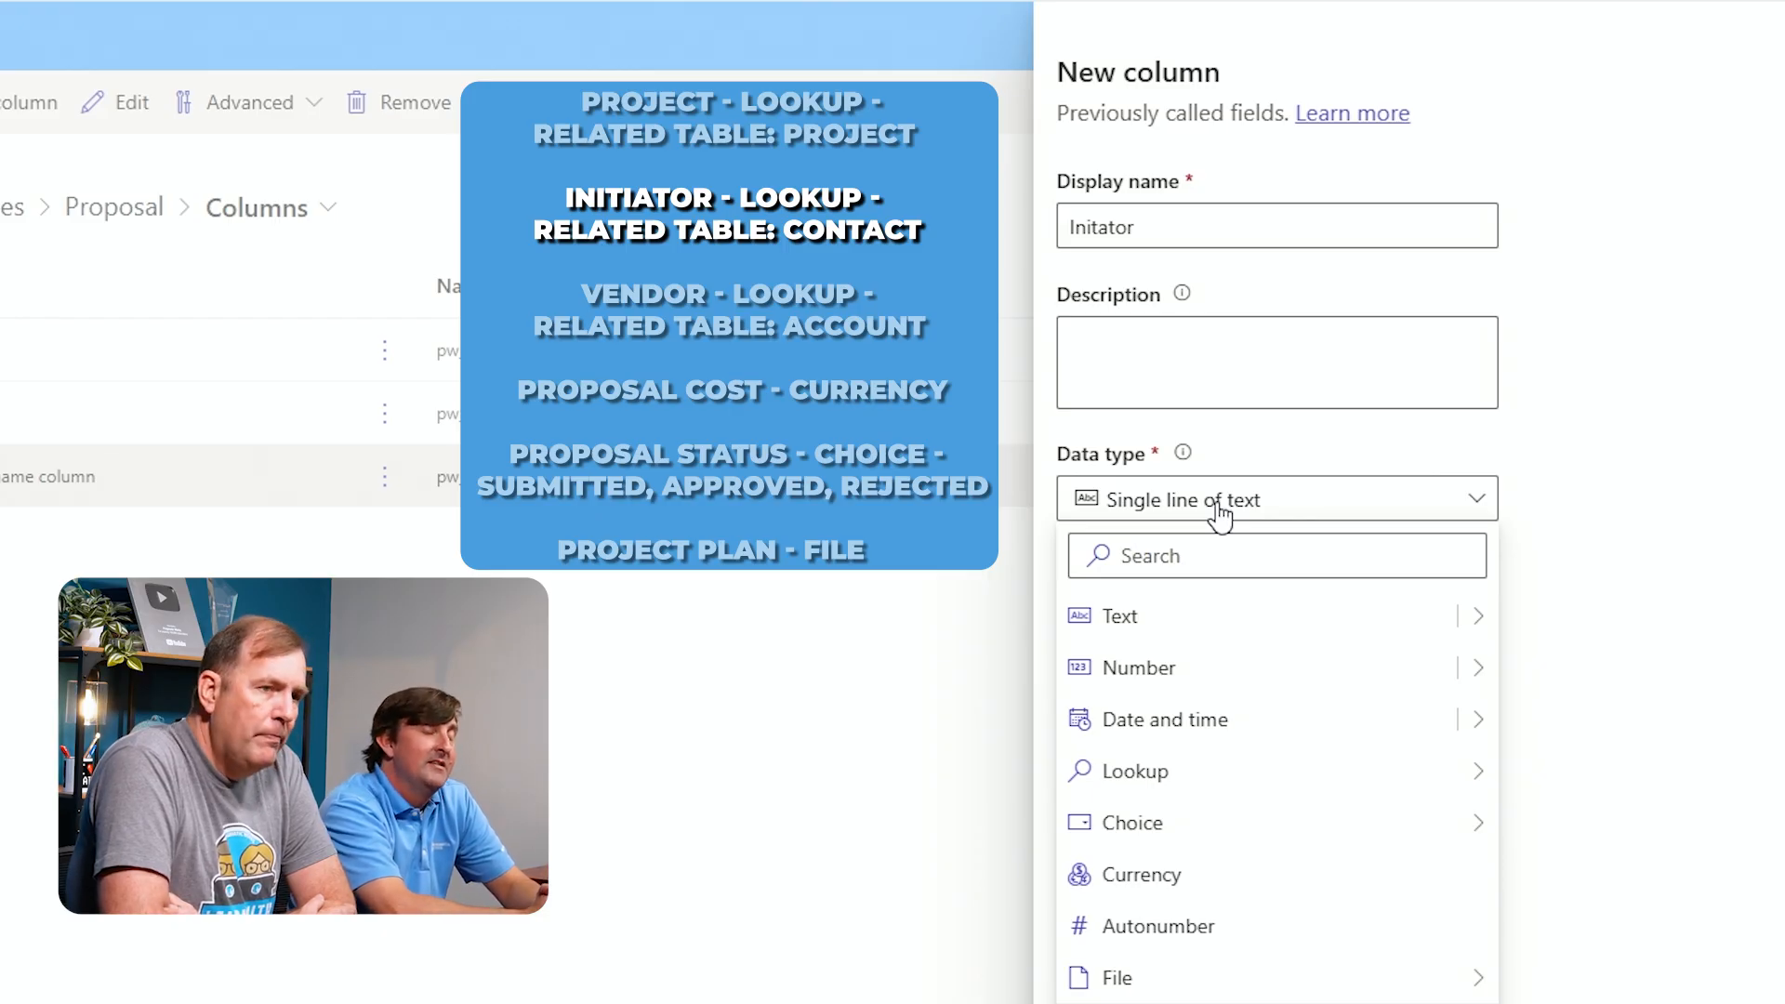
mouse_move(1275, 781)
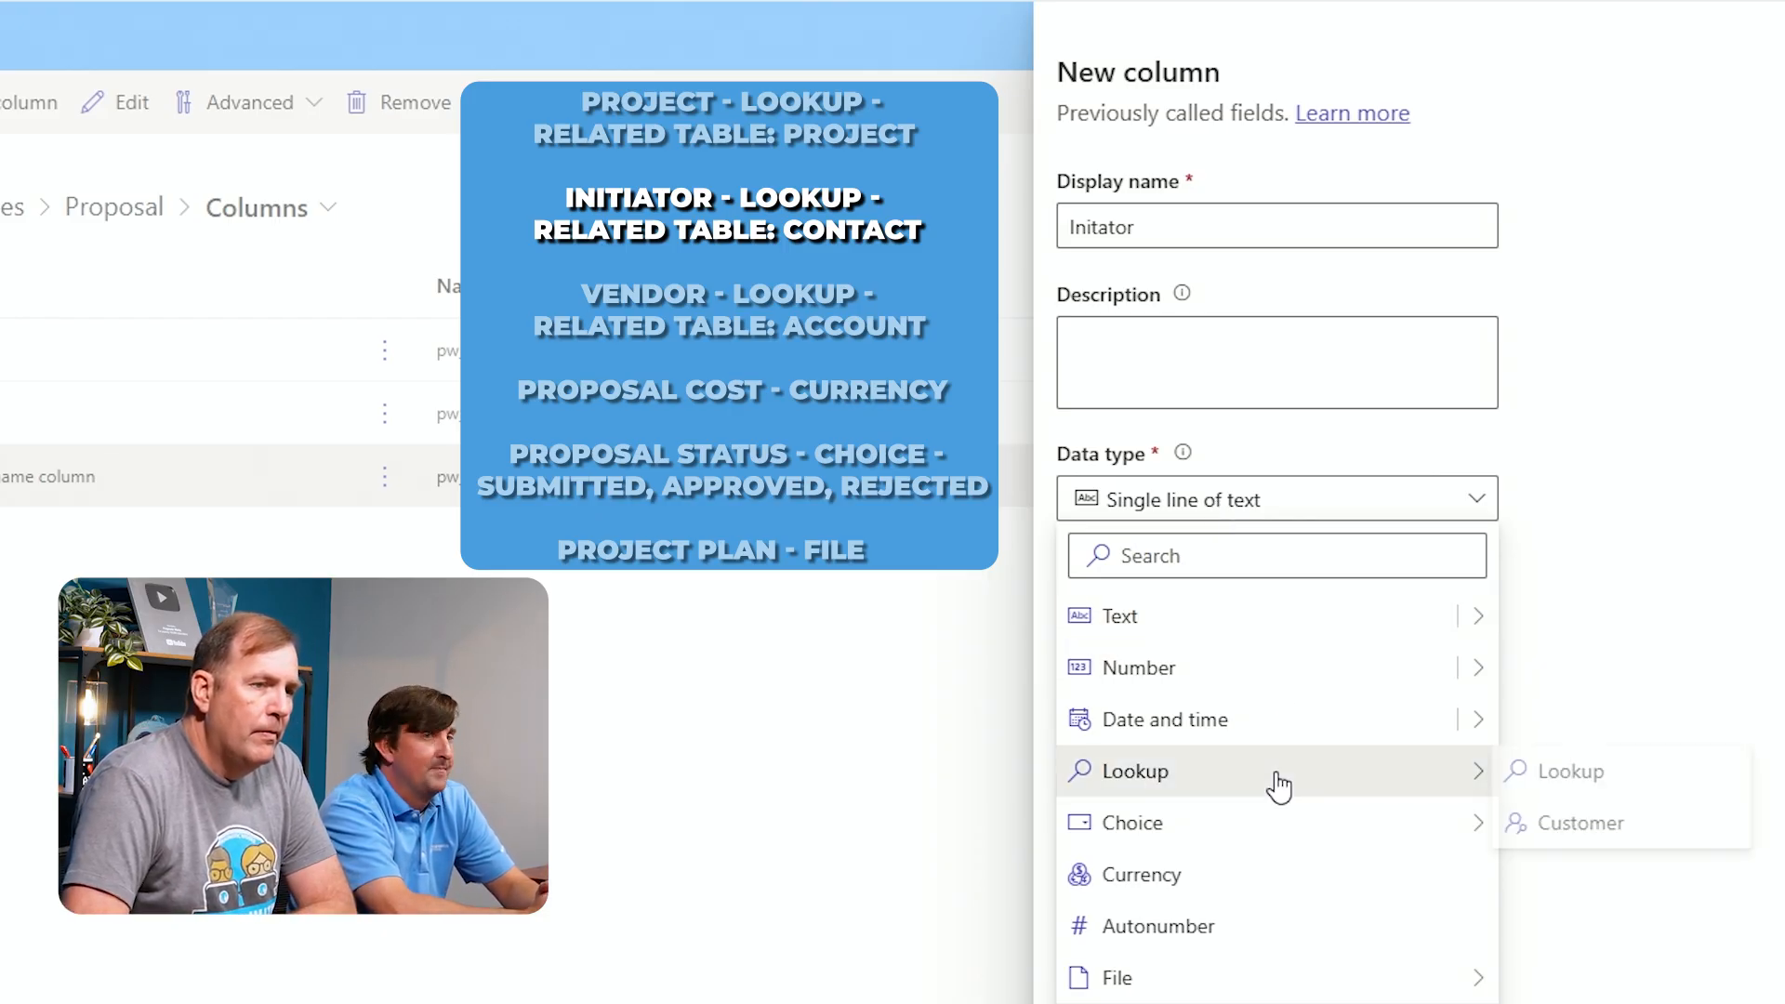
left_click(1548, 795)
left_click(1213, 789)
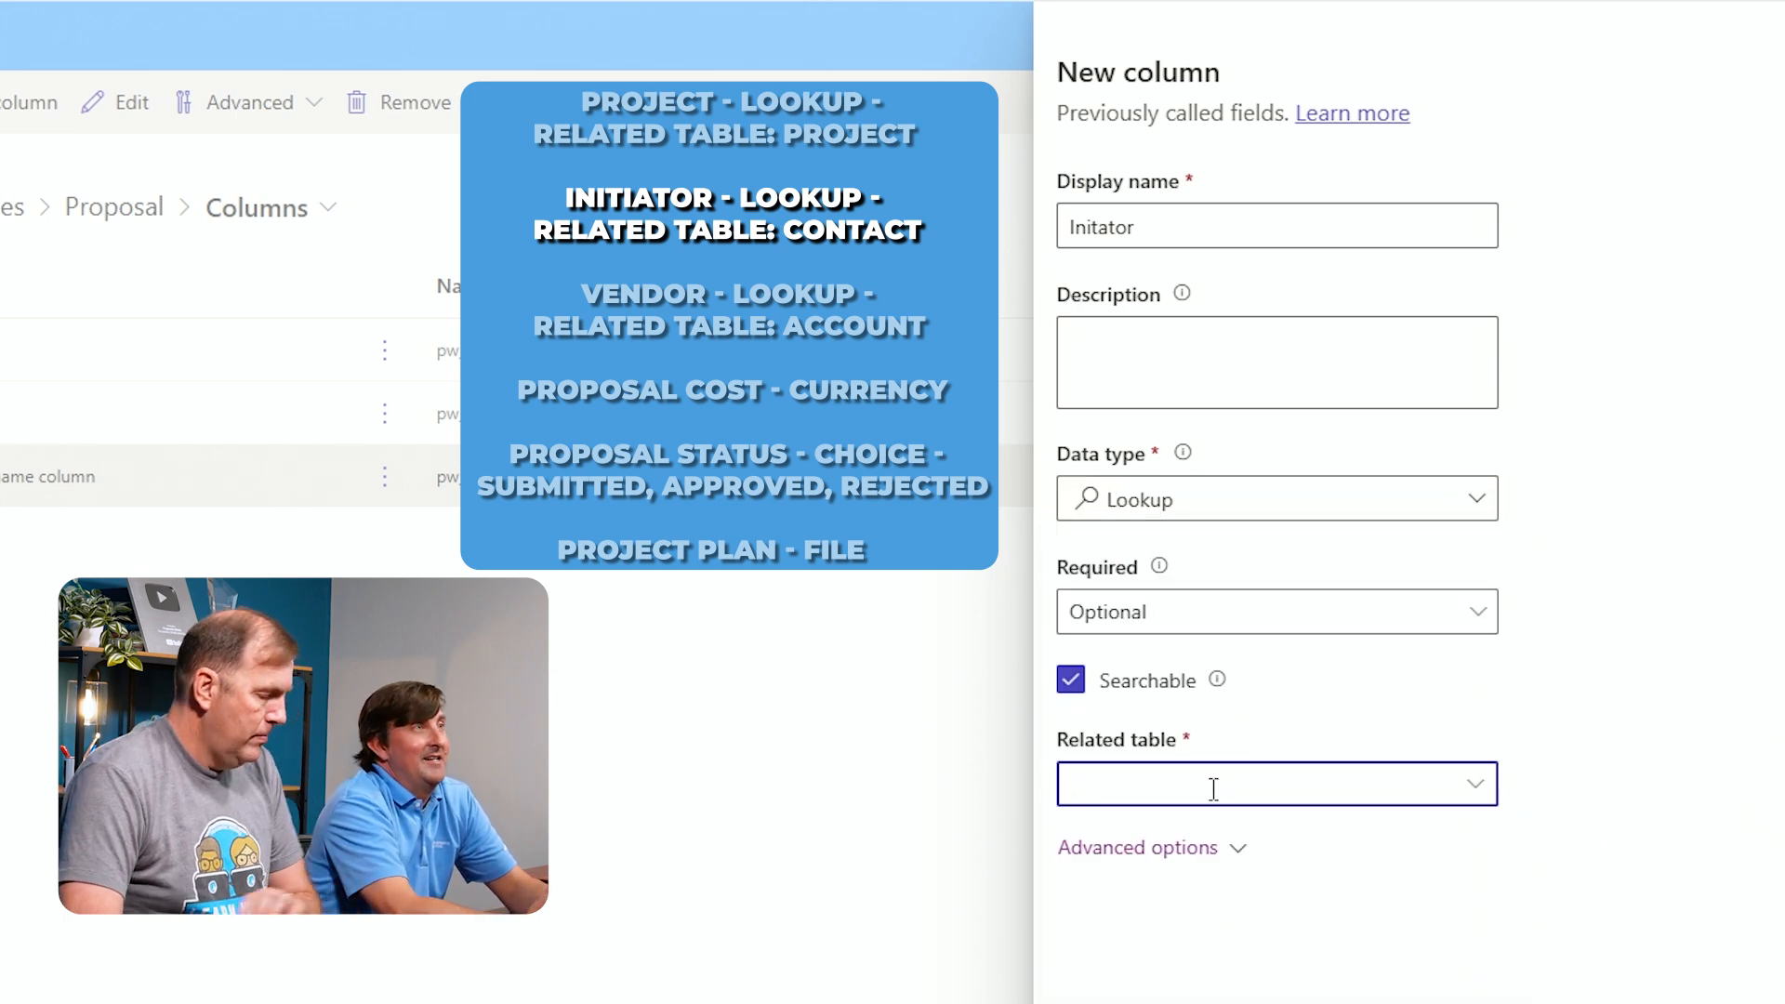
type("conta")
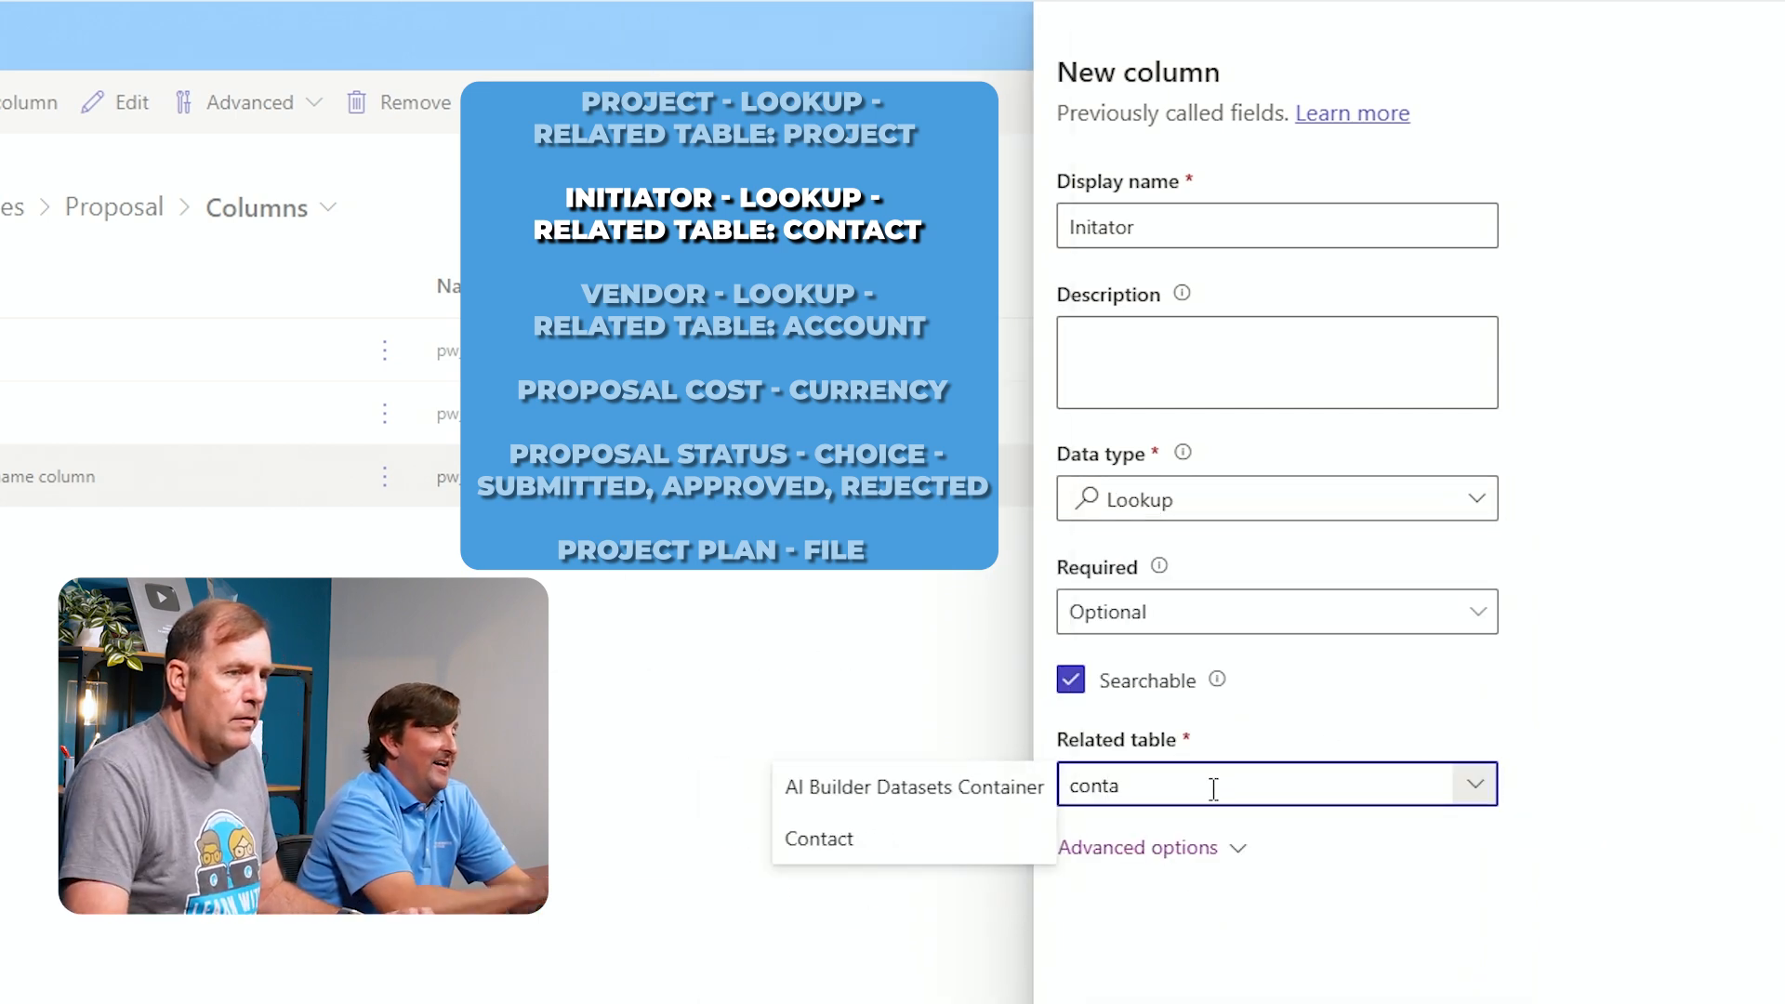
left_click(999, 856)
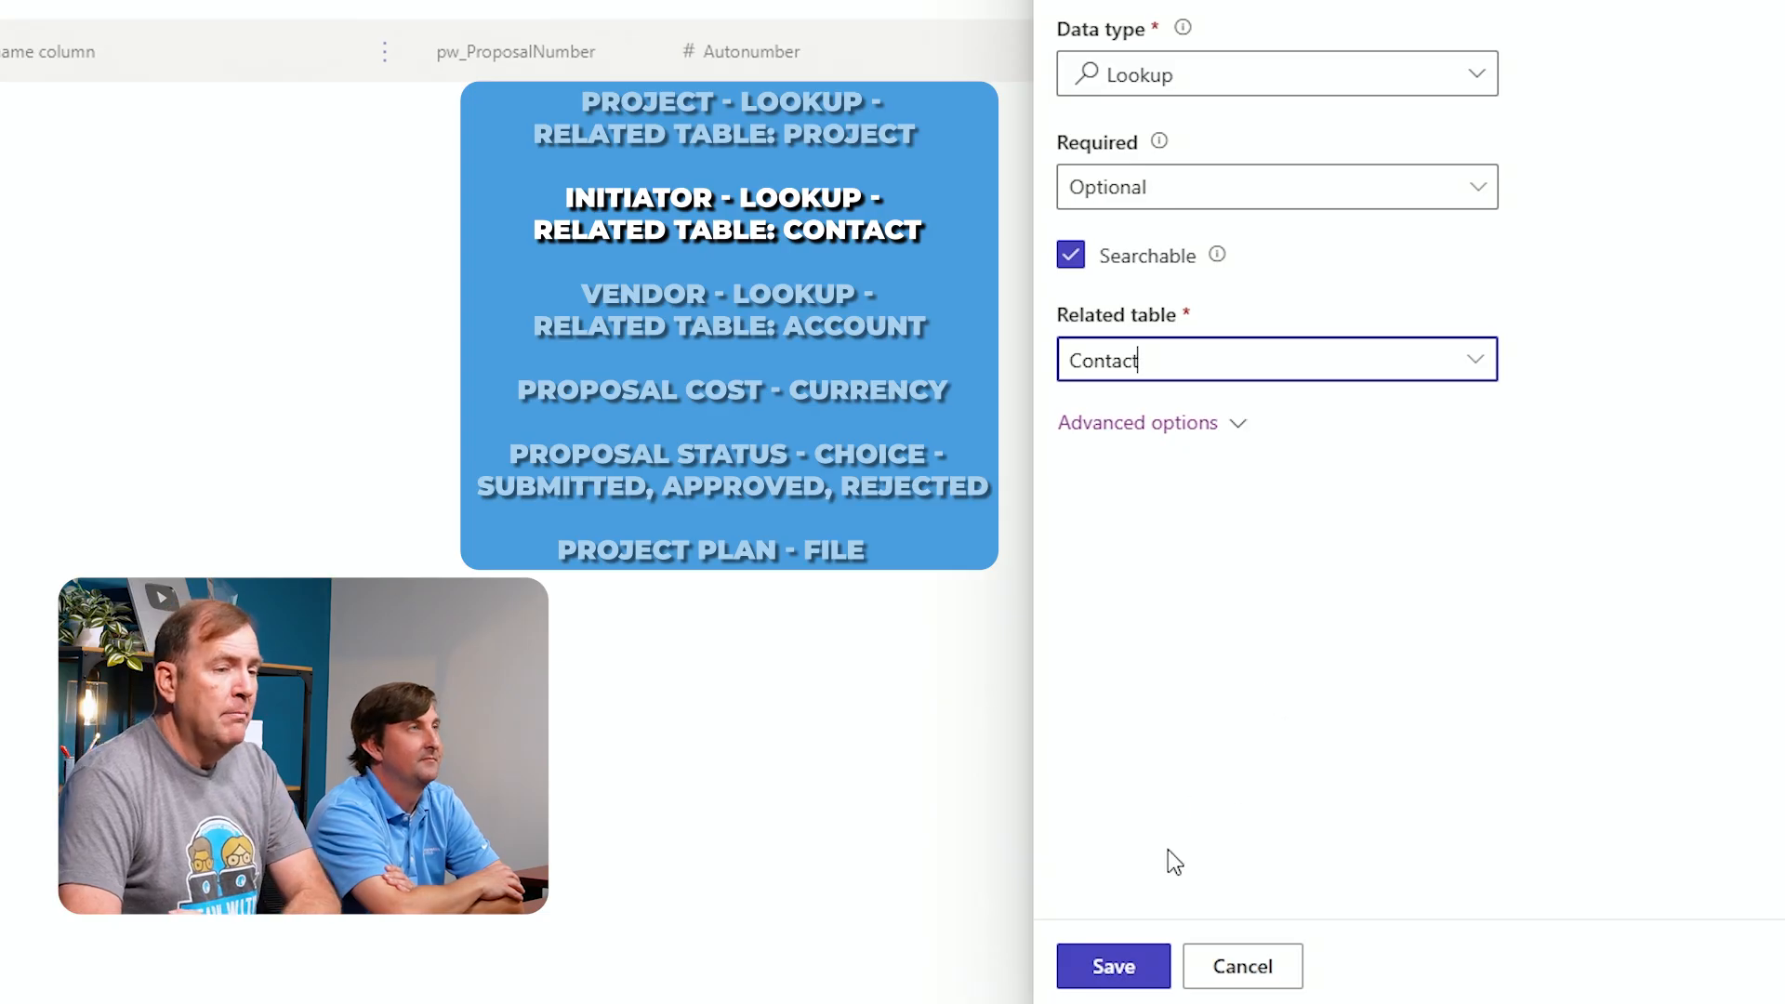
left_click(1143, 959)
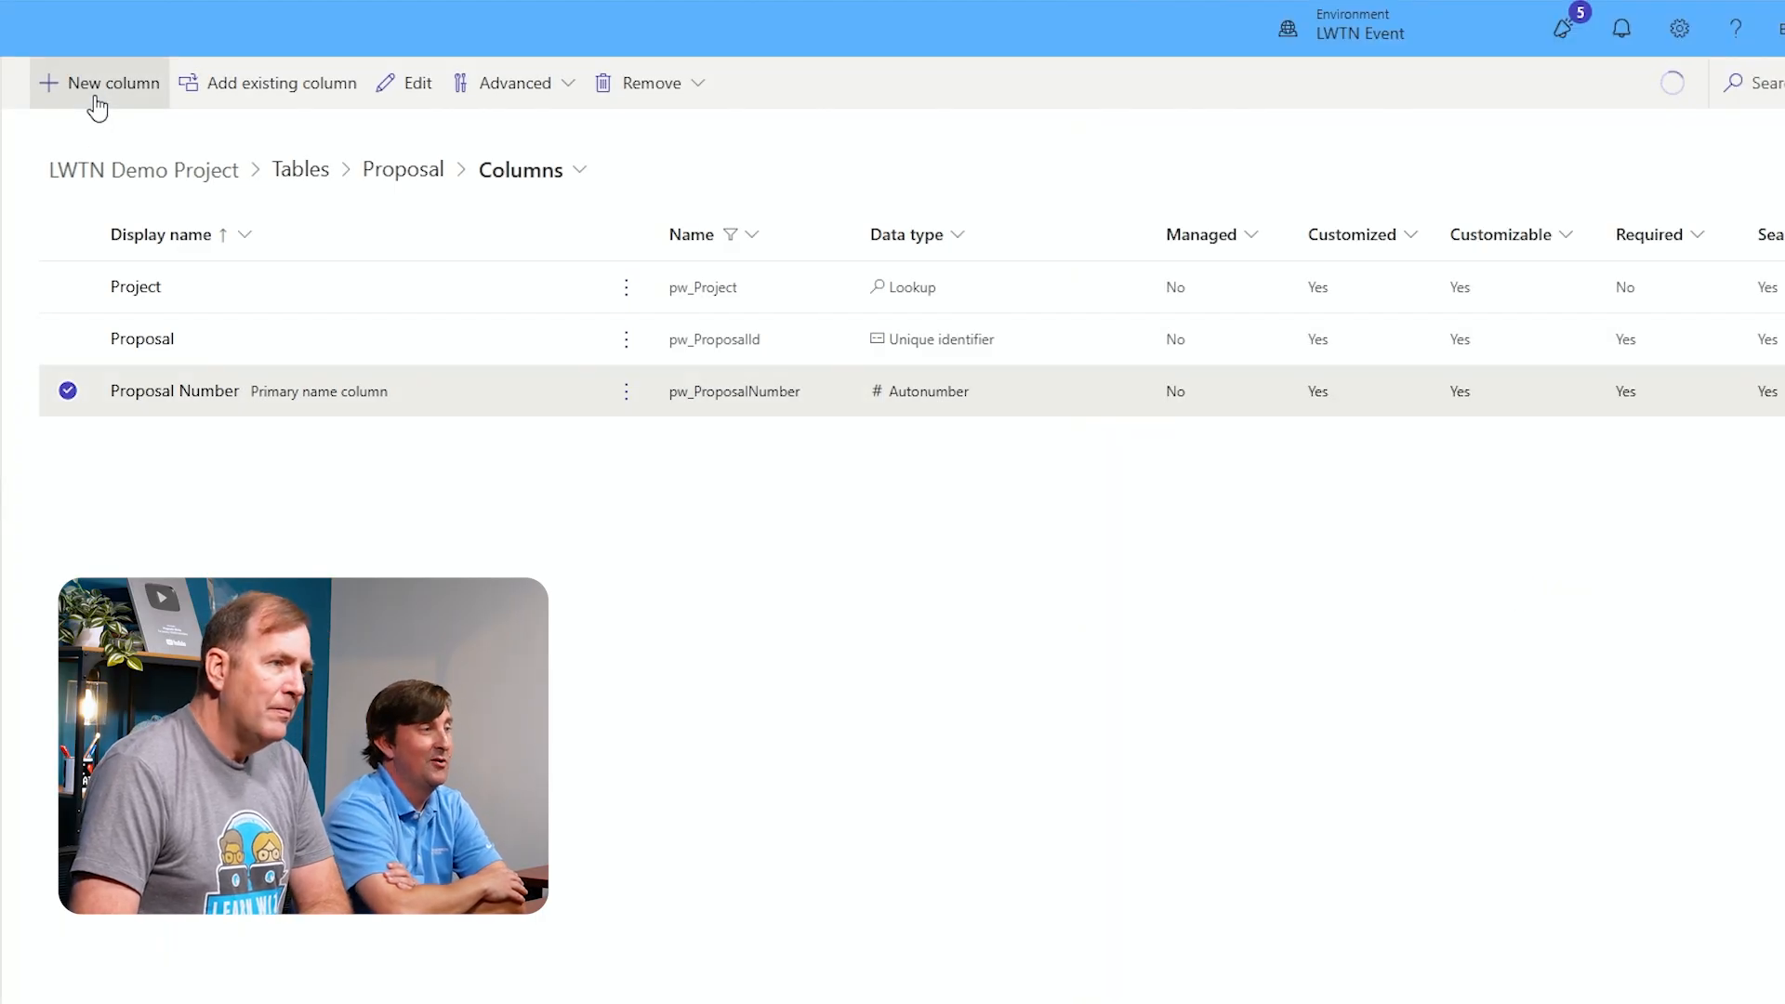
Add a column named Vendor with the Lookup data type related to the Account table and save it
left_click(96, 93)
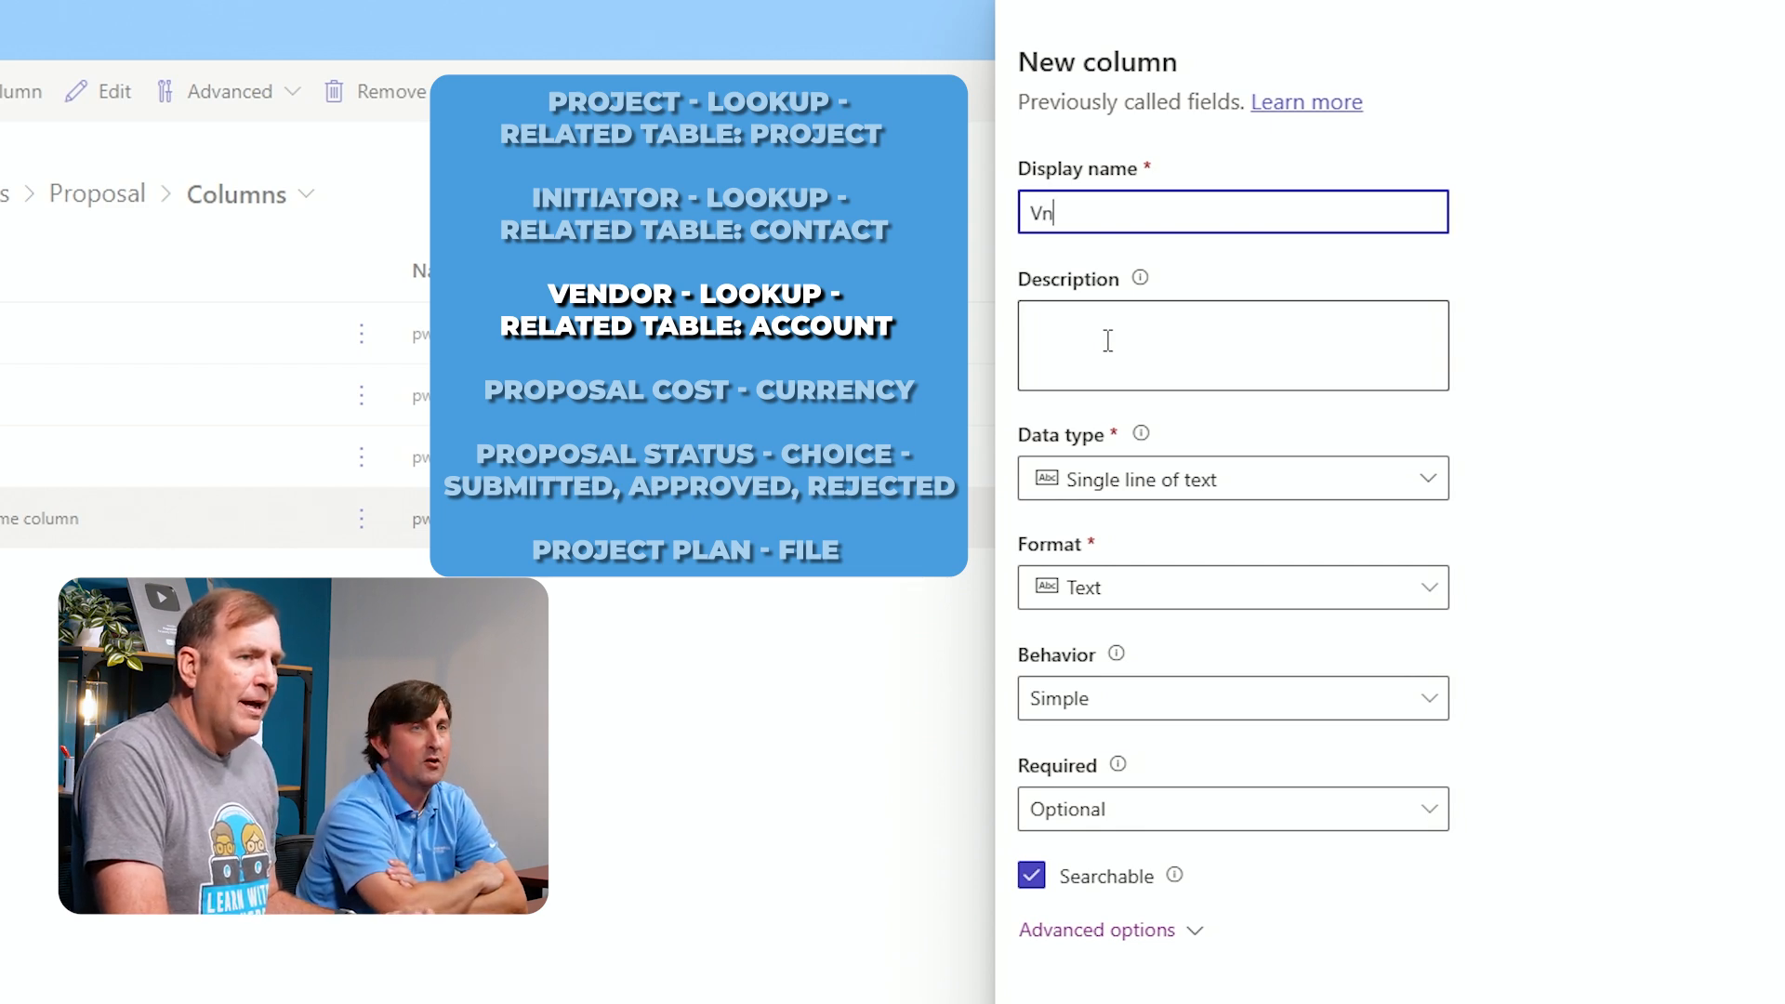
left_click(1170, 500)
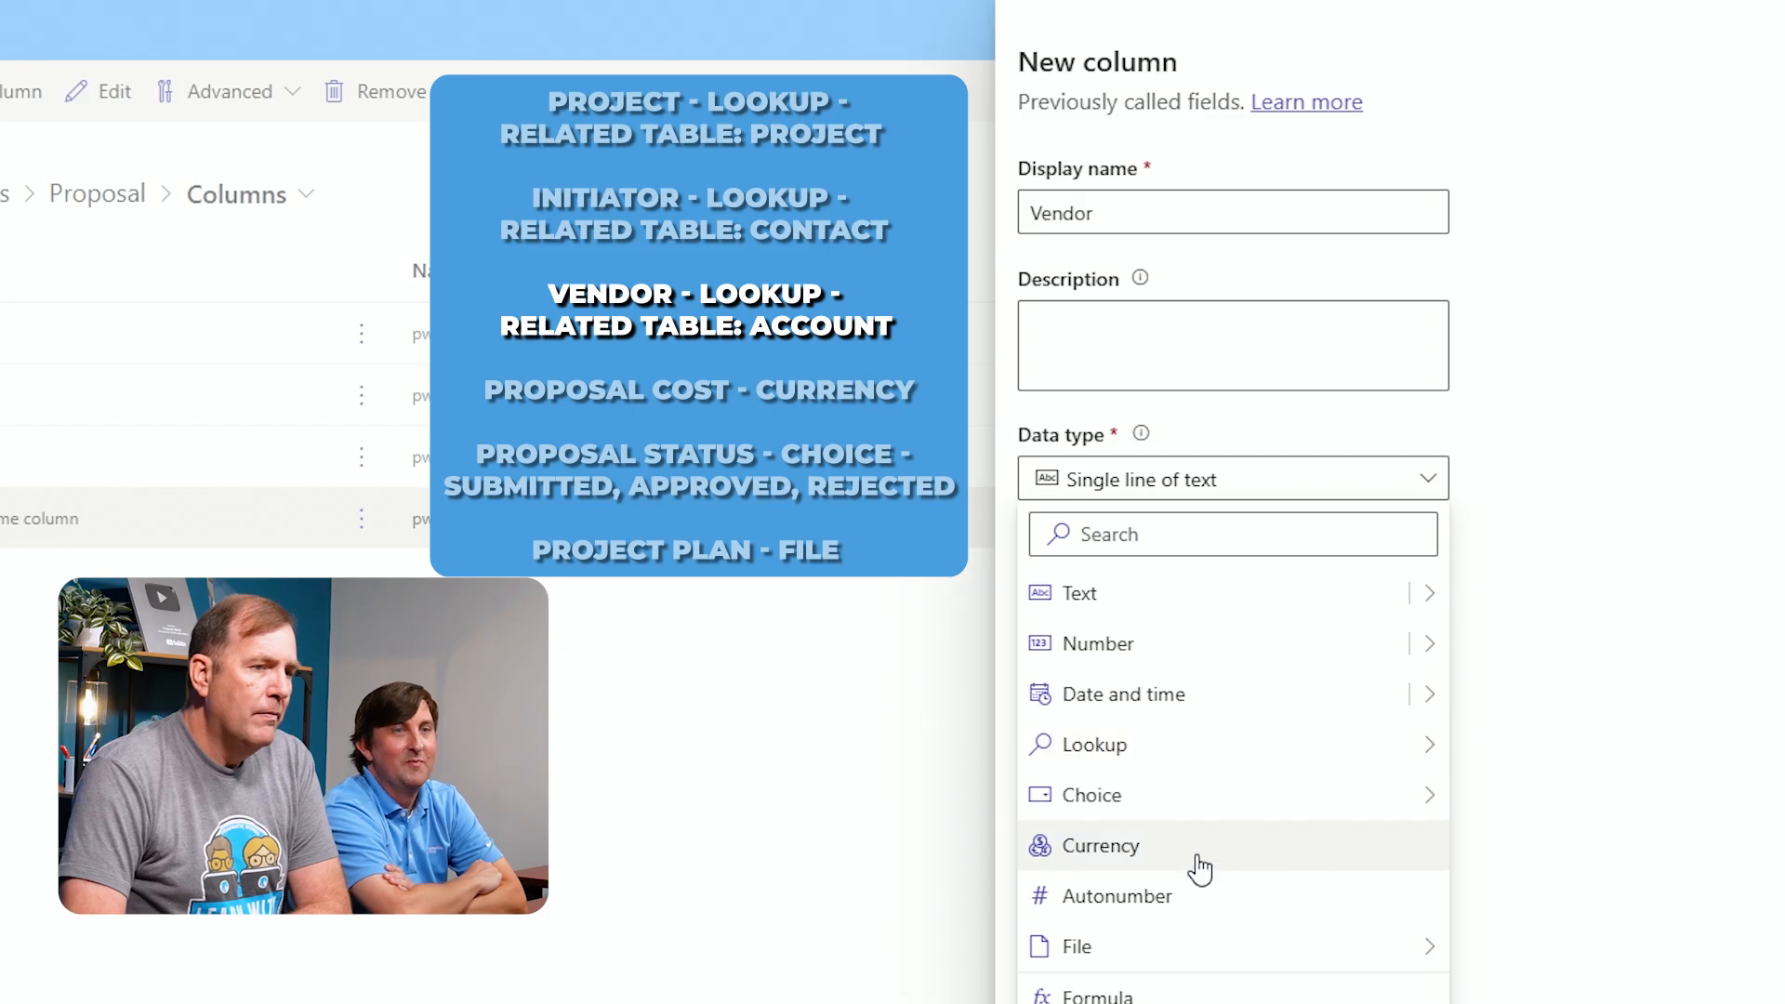
mouse_move(1425, 766)
left_click(1499, 755)
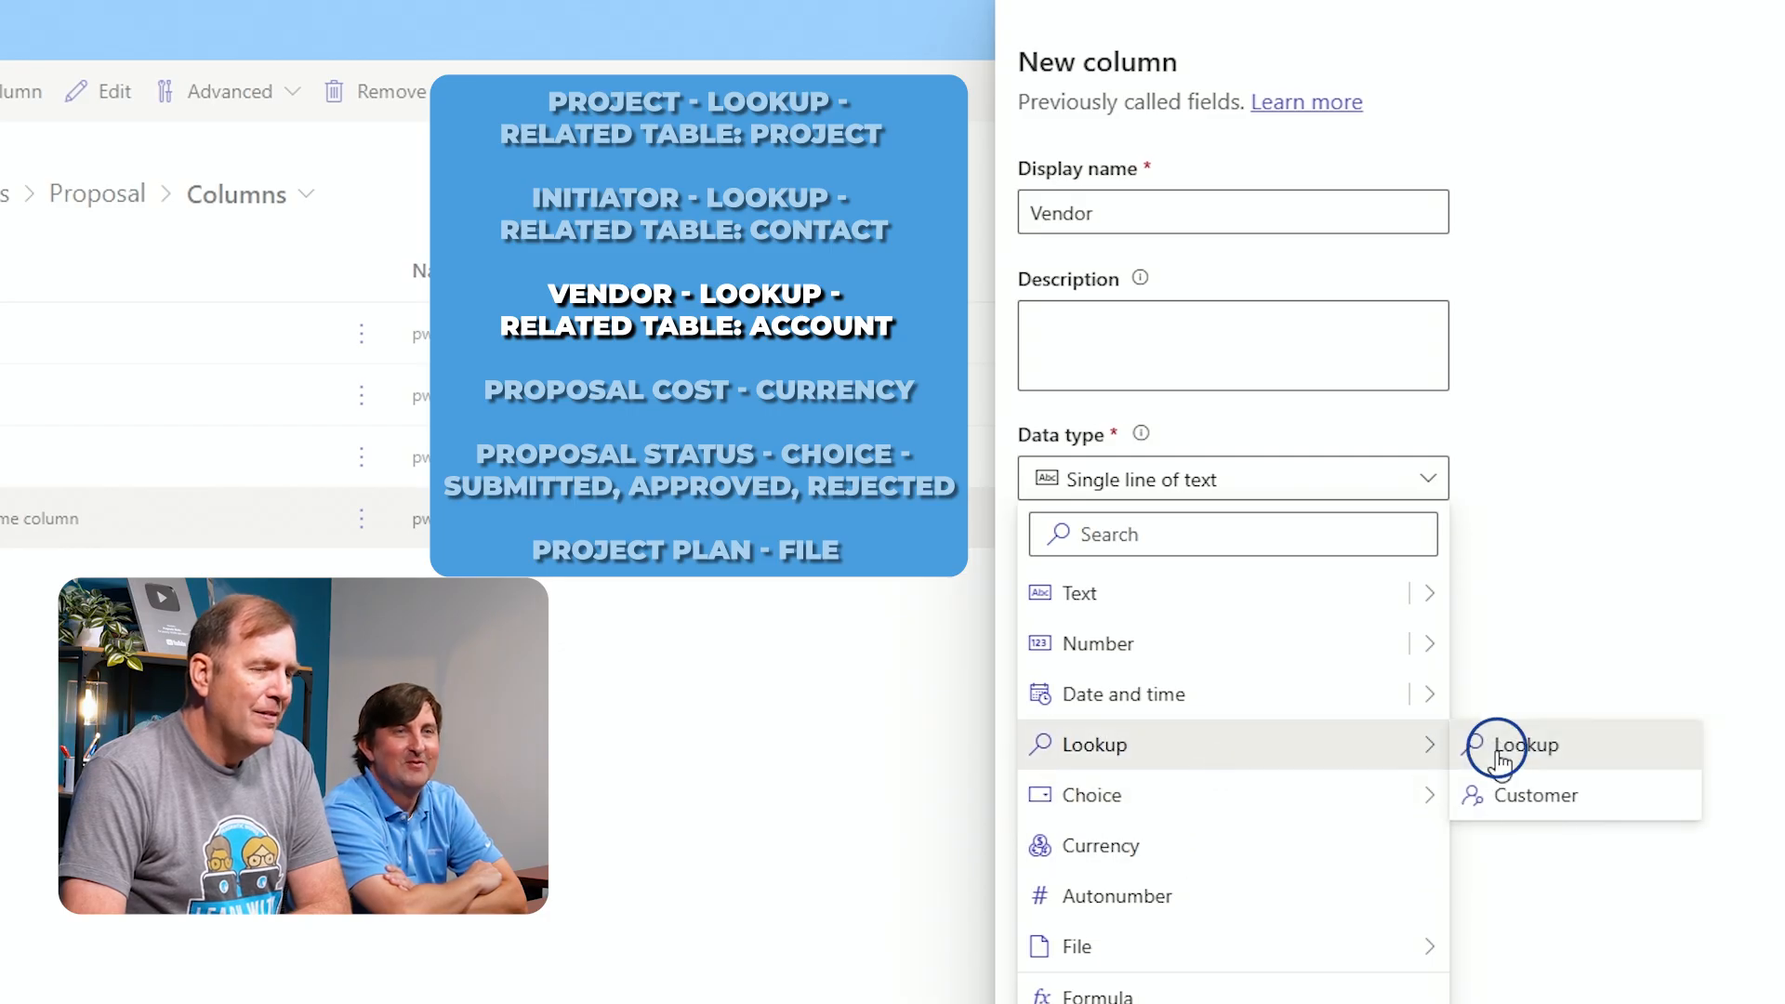
left_click(1149, 754)
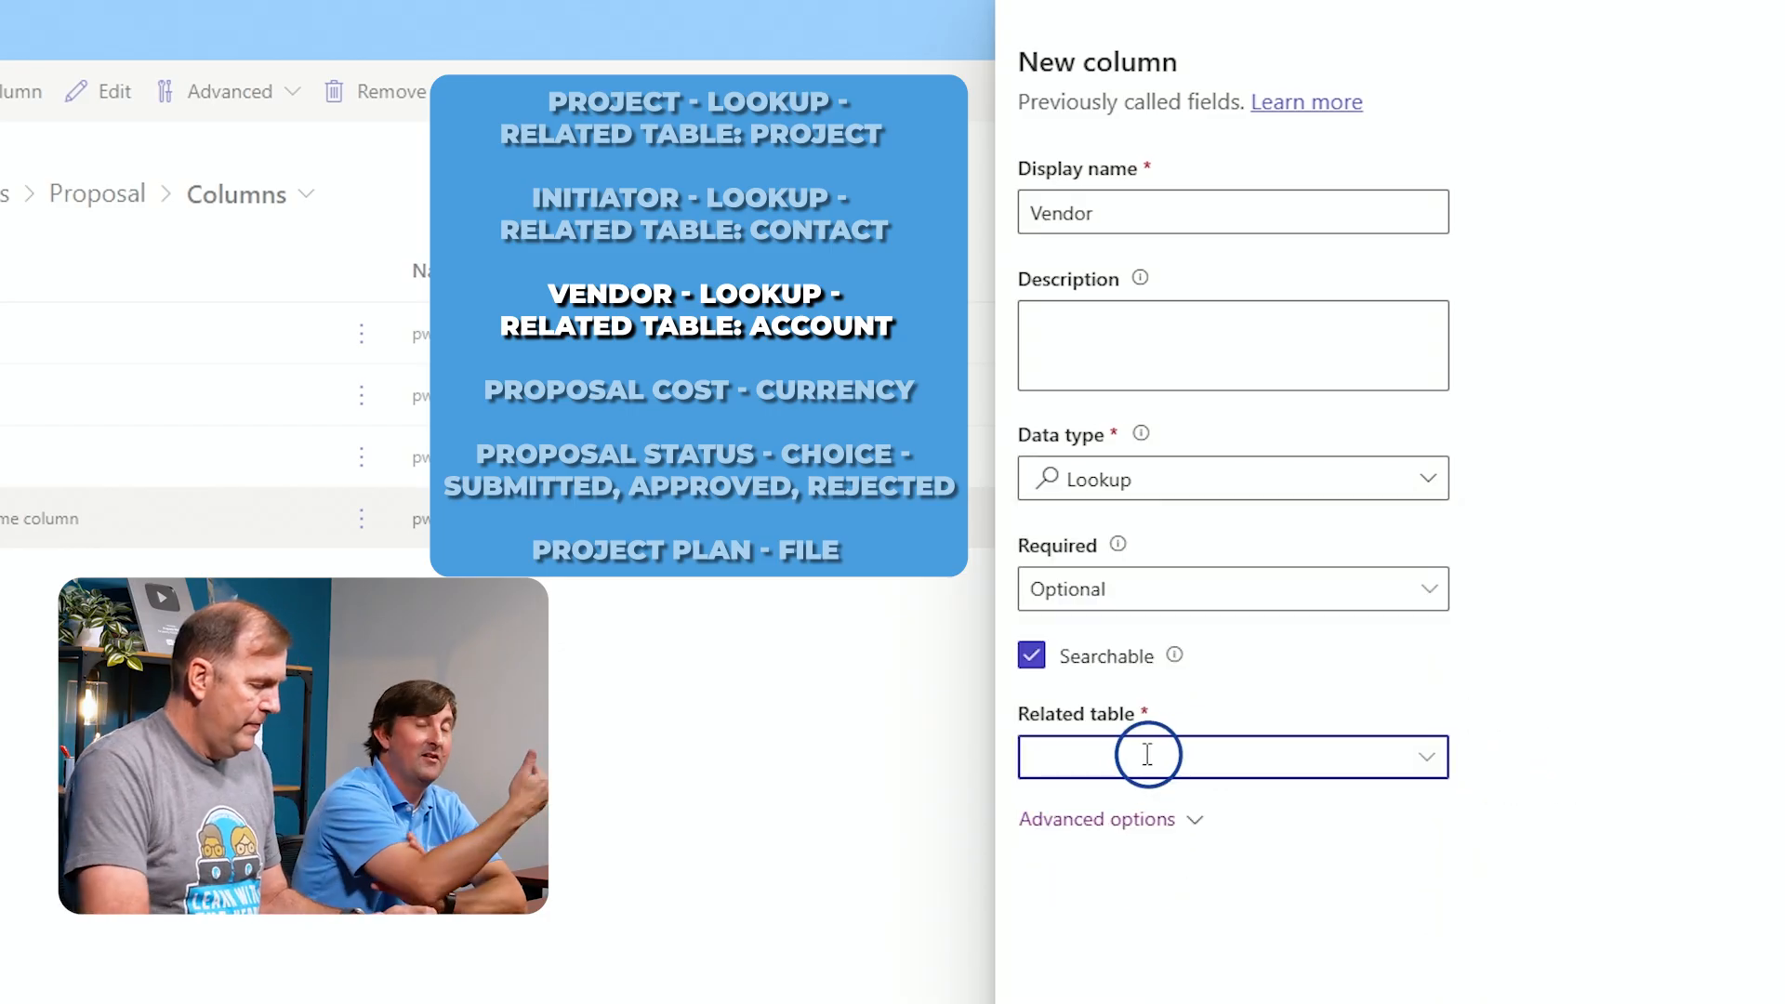
type("Accoun")
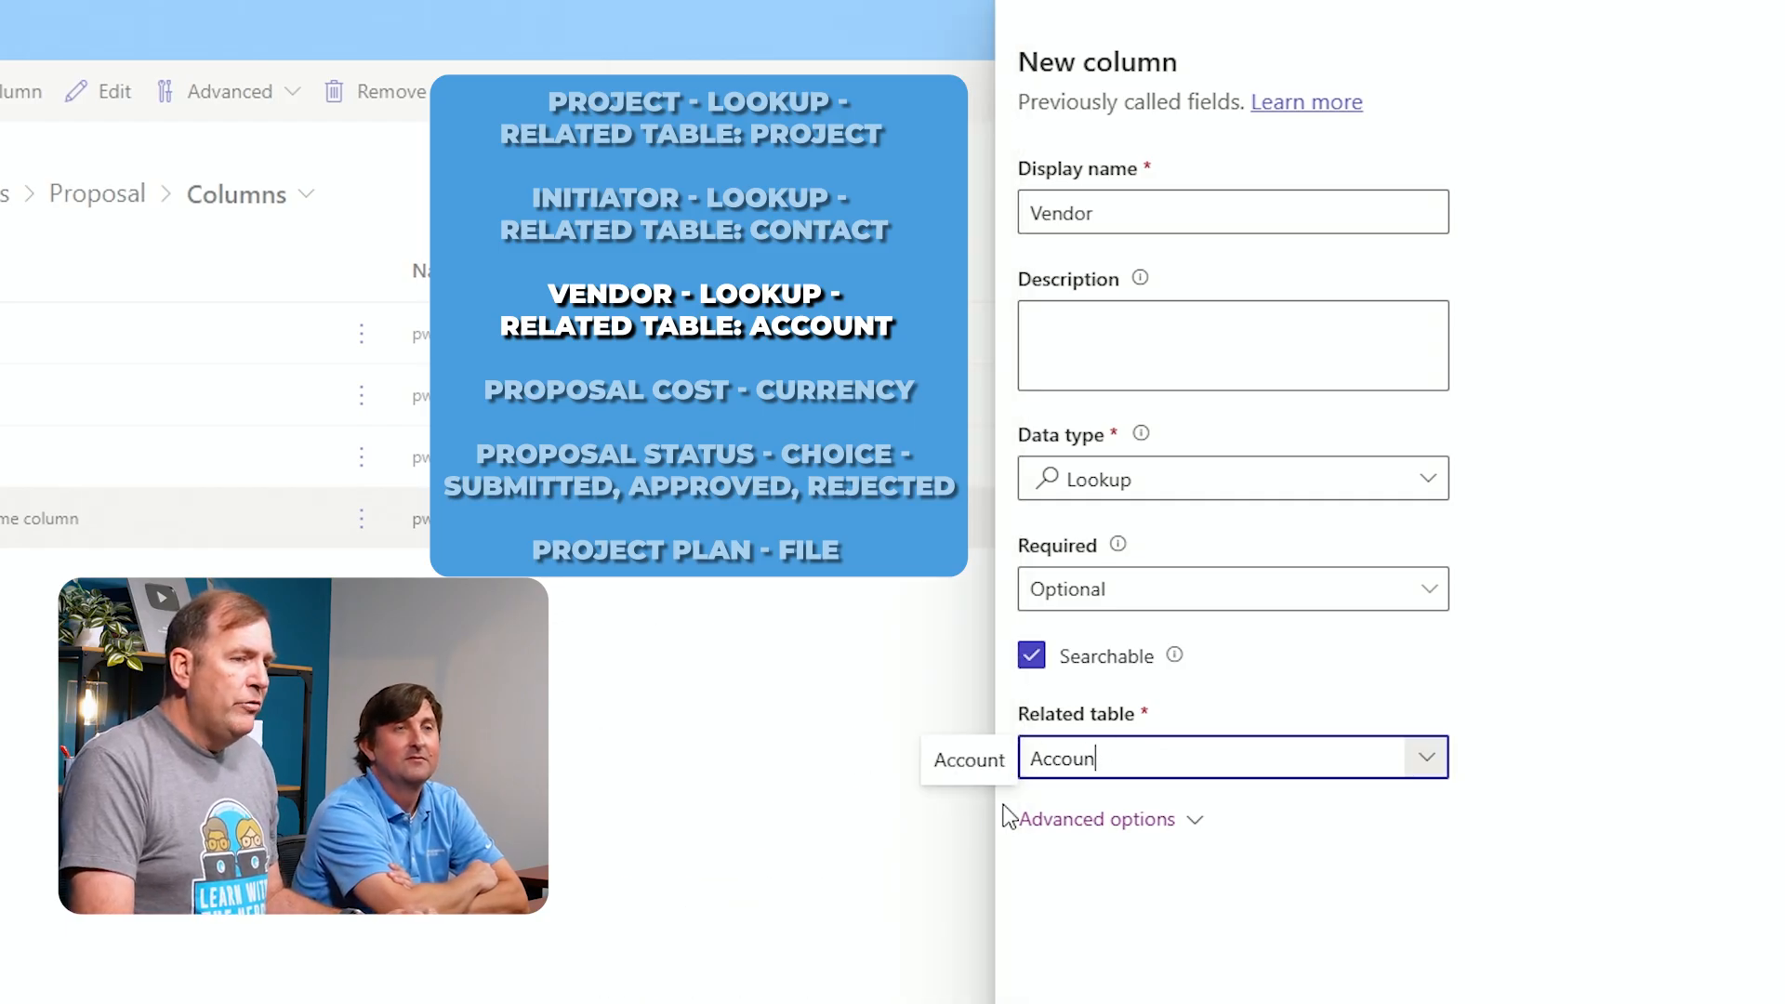
left_click(962, 762)
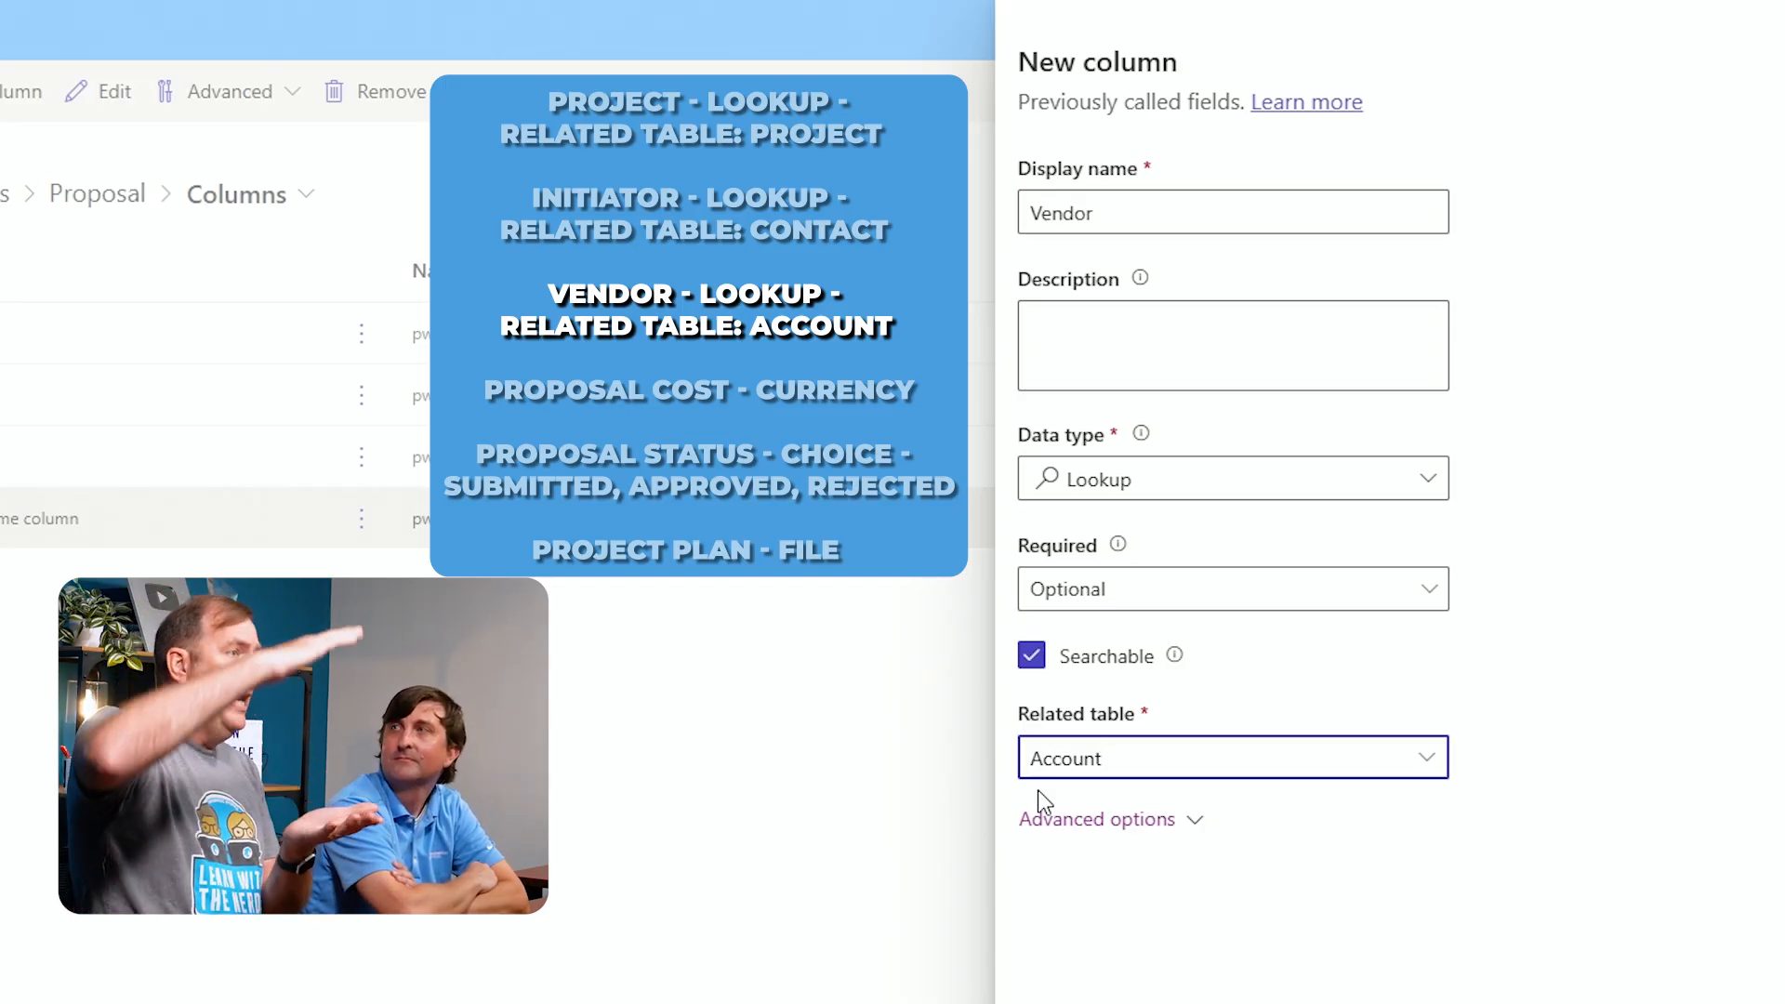
scroll(1044, 801, "down", 4)
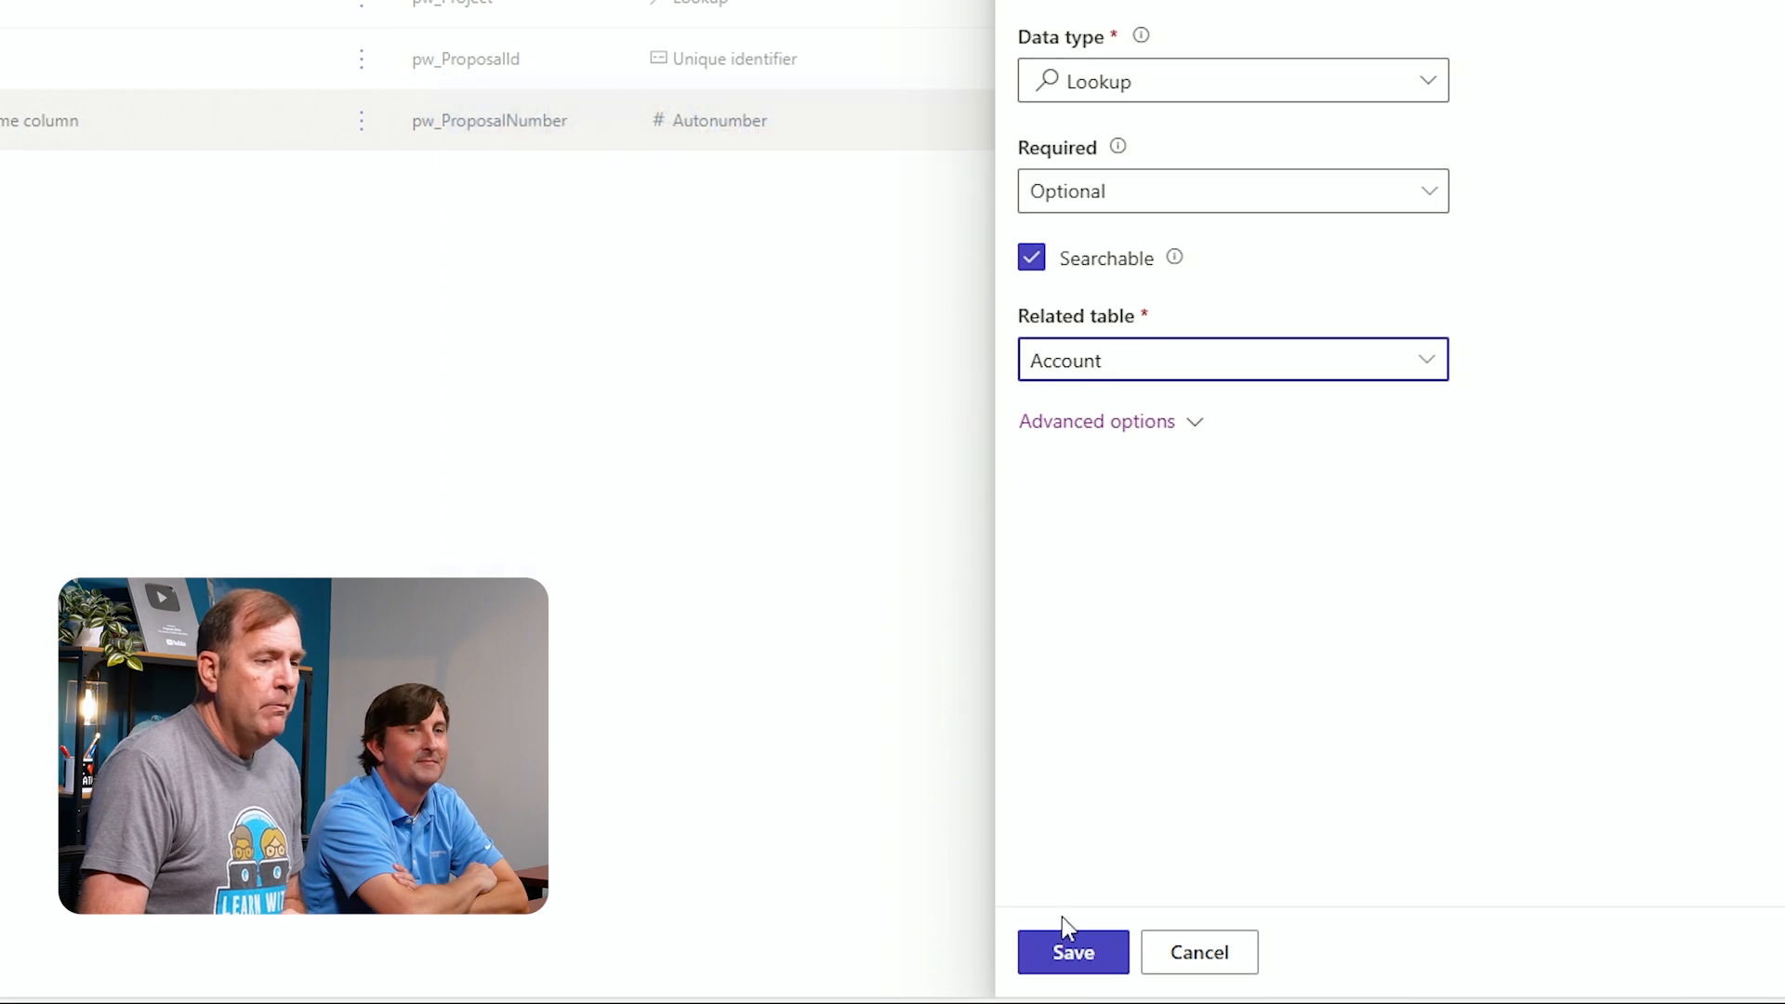
left_click(1045, 957)
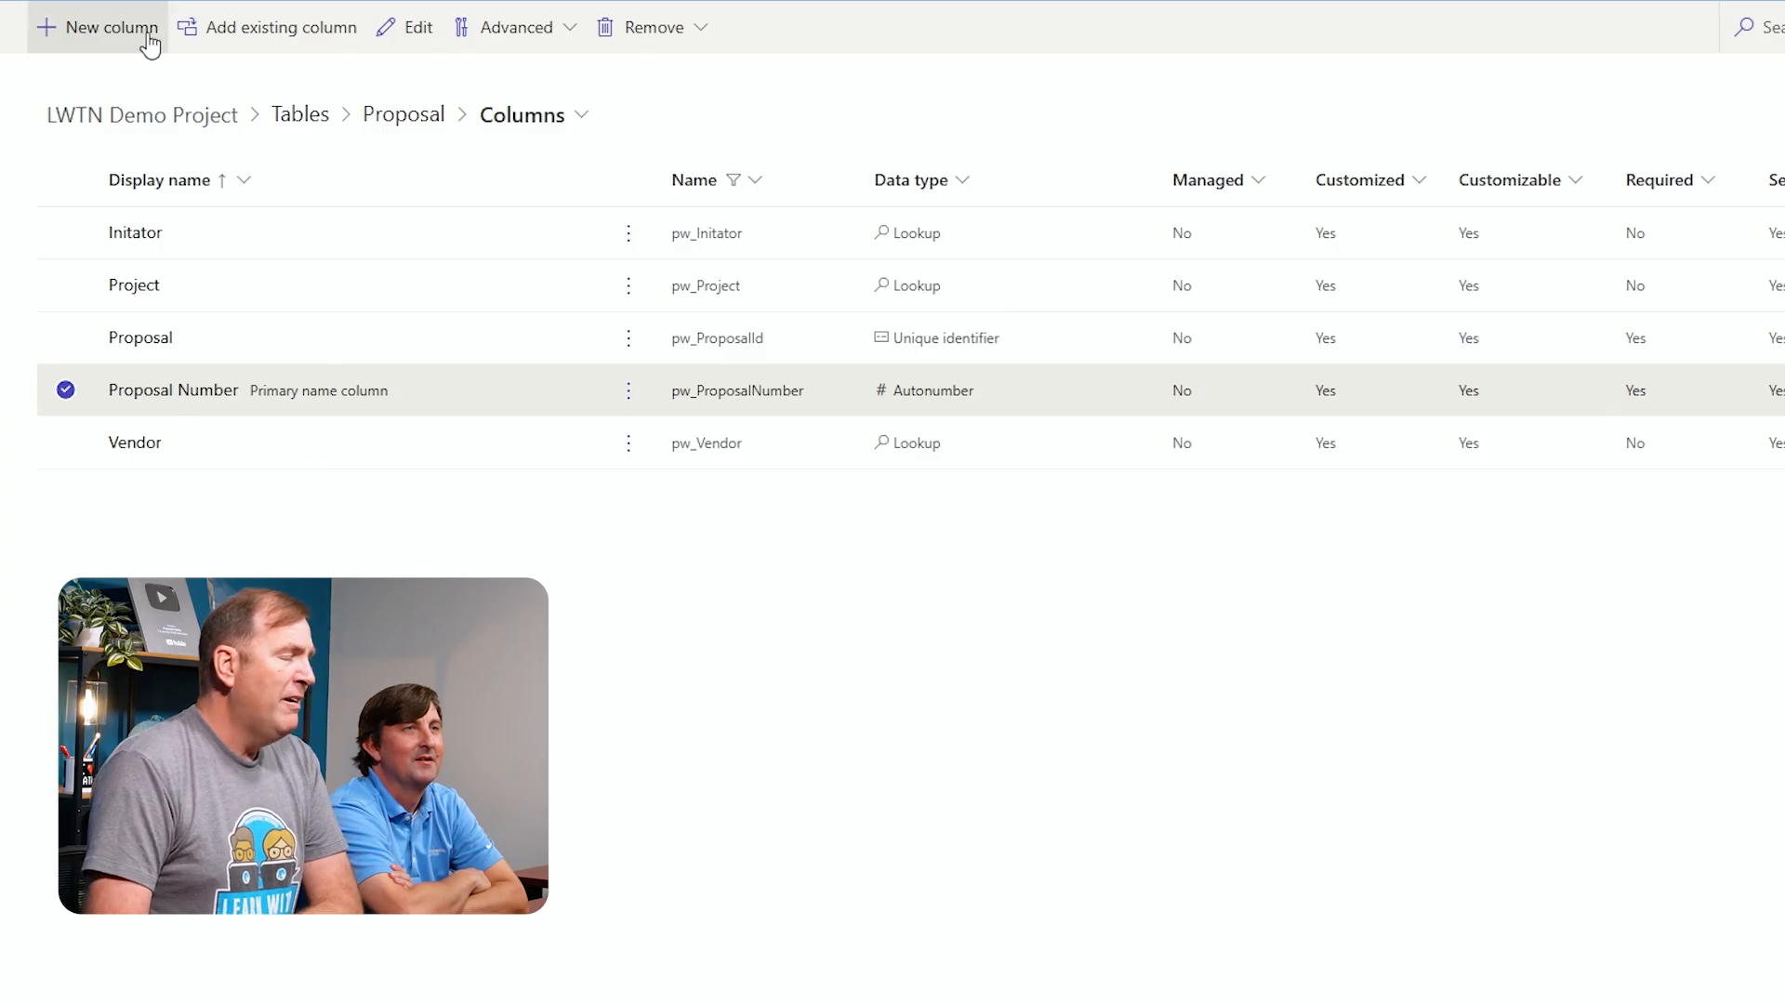
Add a column named Proposal Cost with the Currency data type and save it
left_click(141, 37)
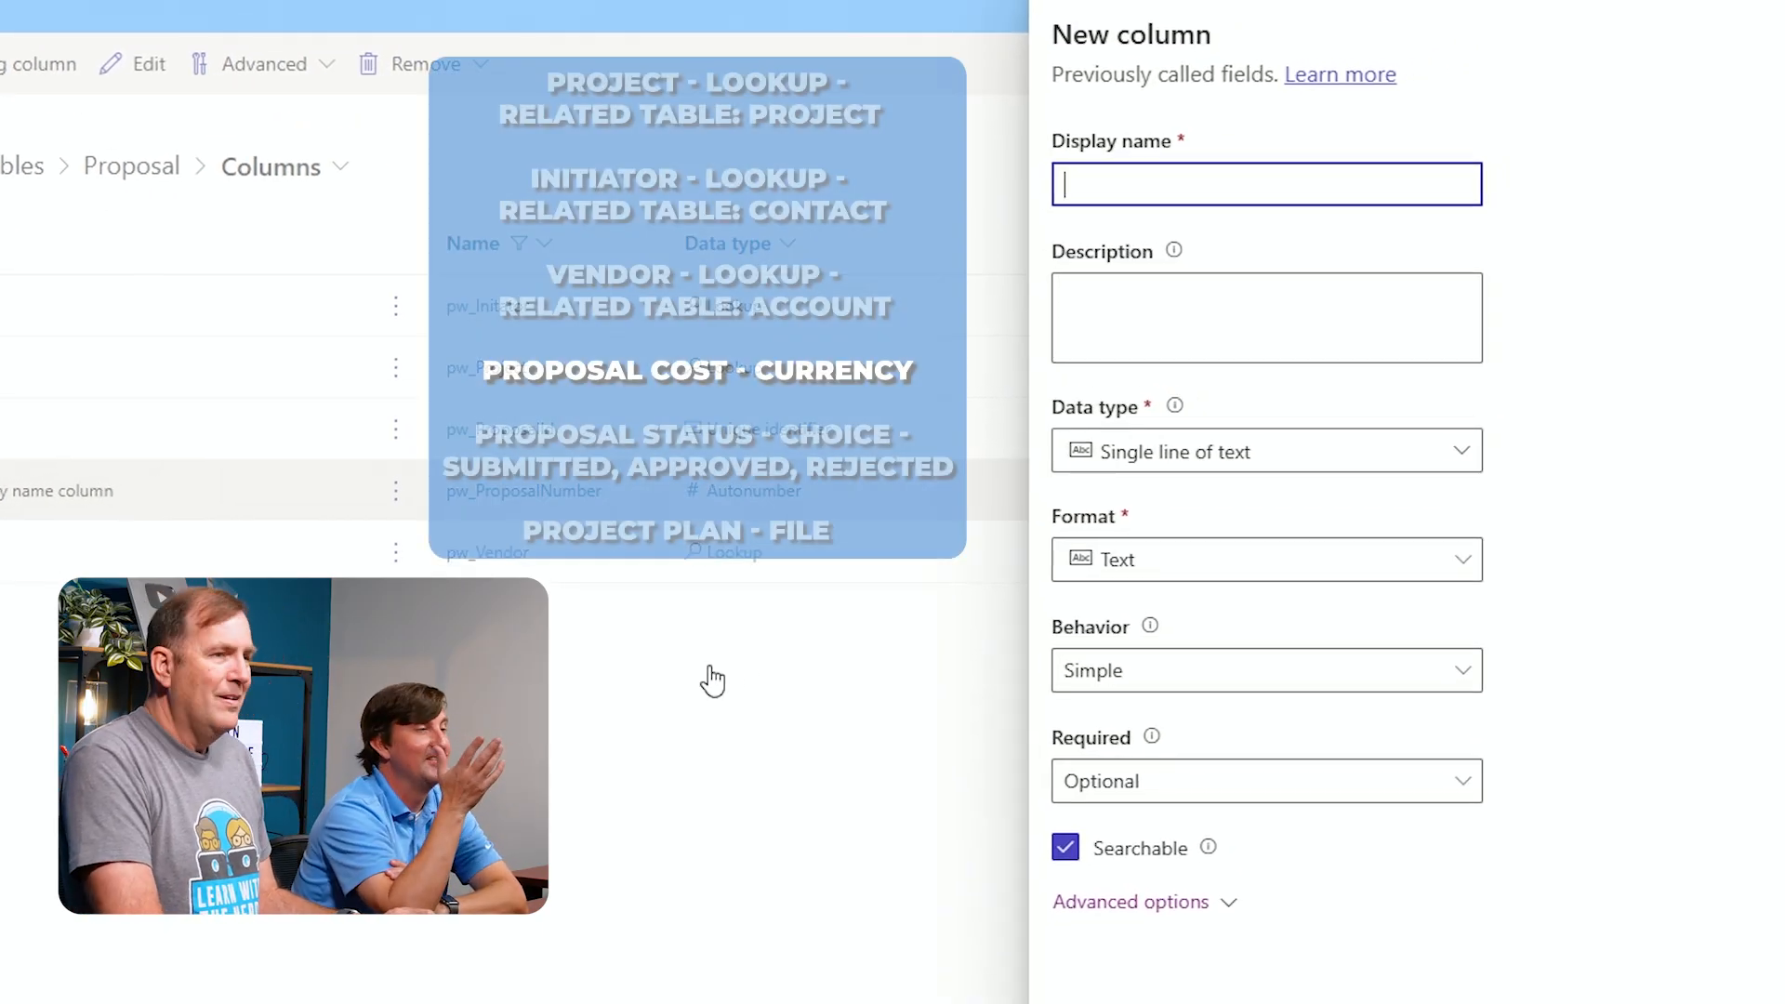
type("C")
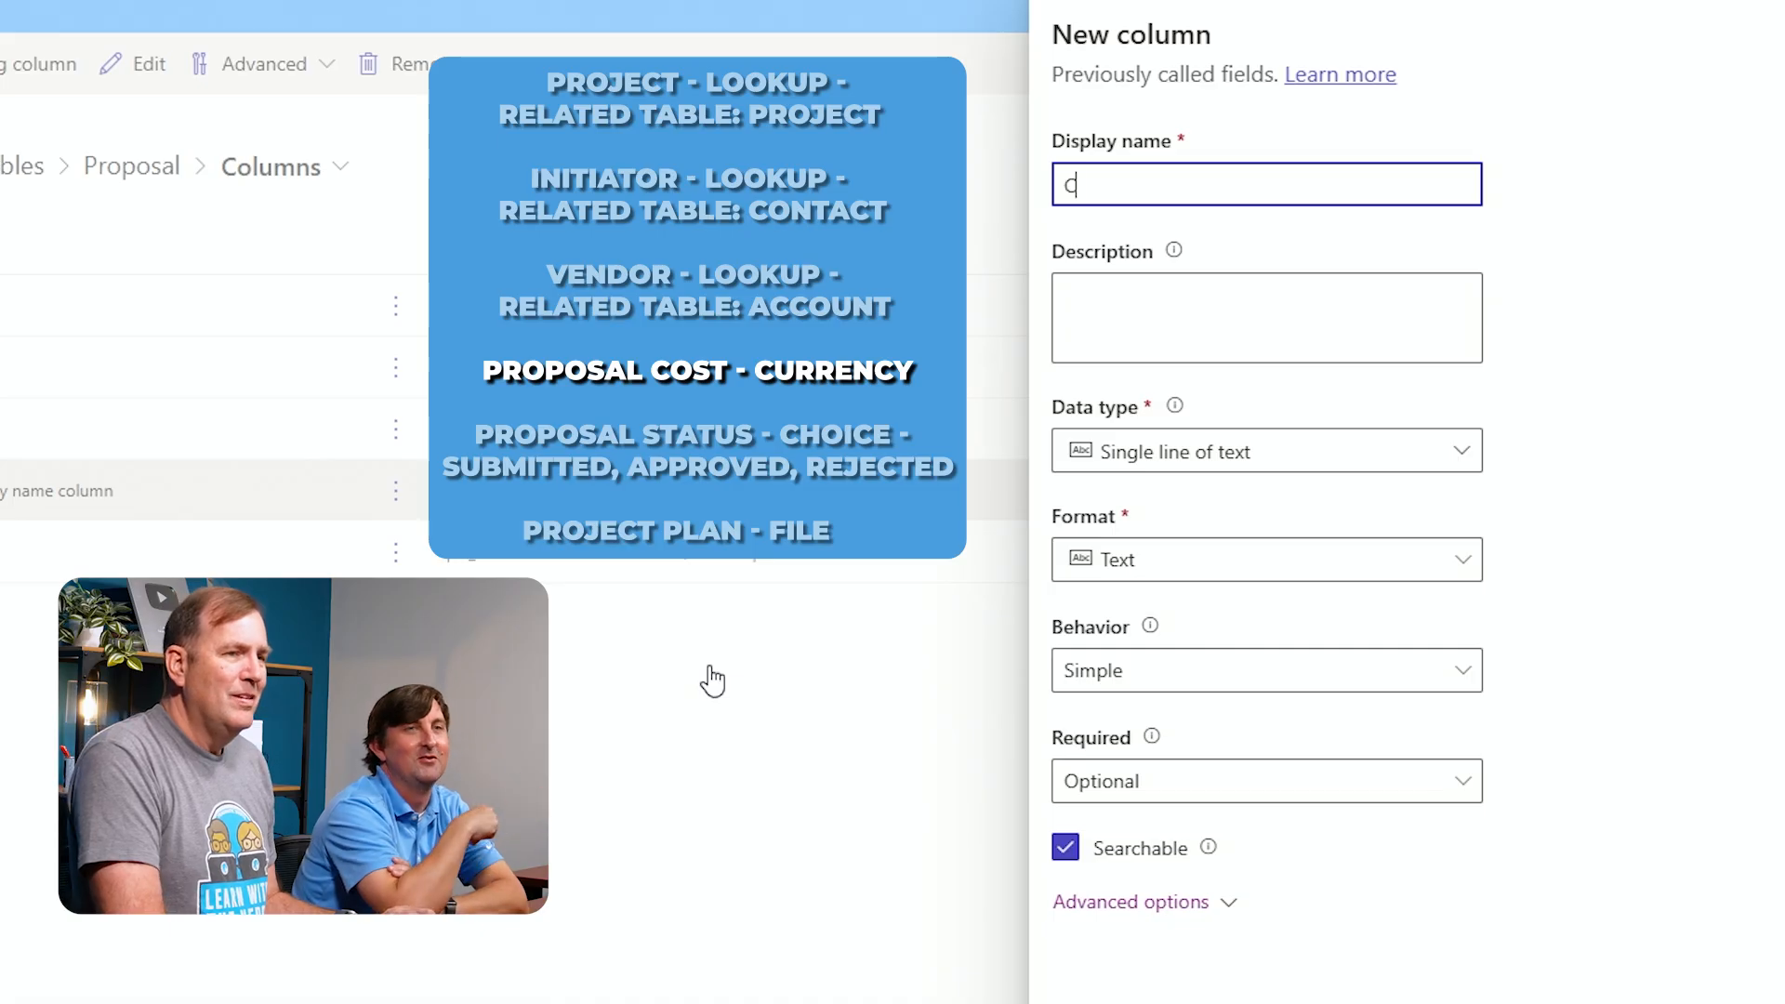
type("o")
key("BackSpace")
key("BackSpace")
type("Po")
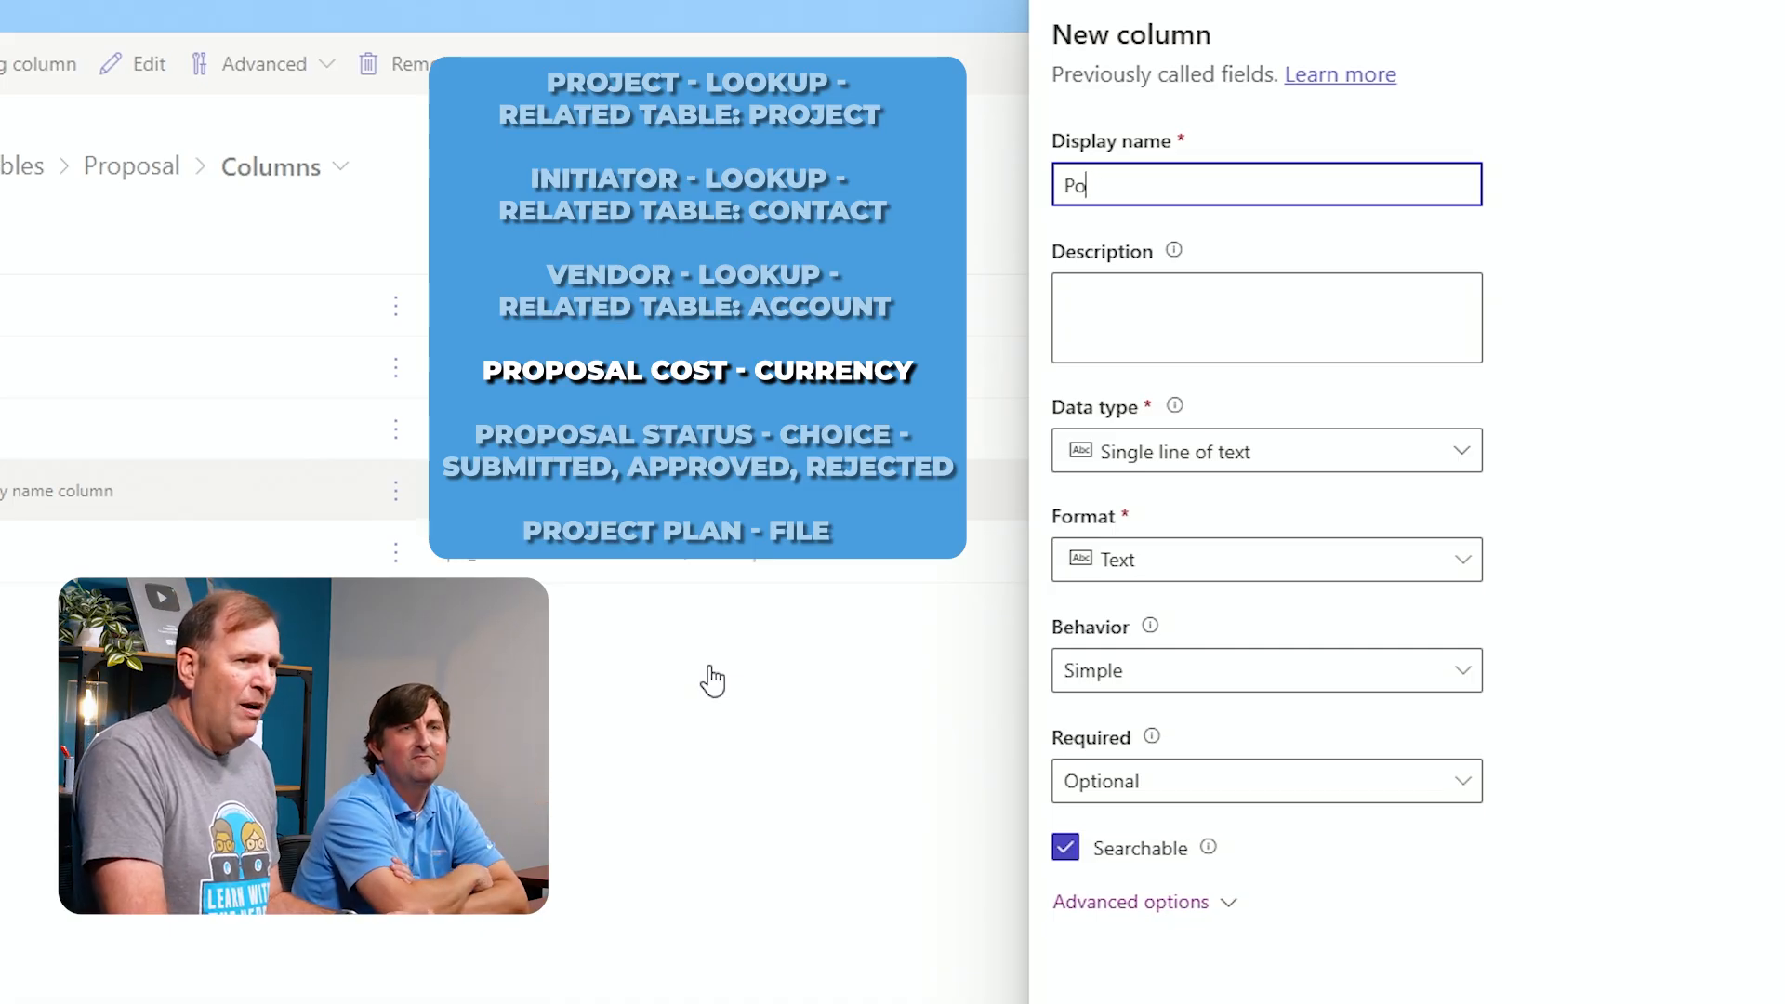
type("roposal C")
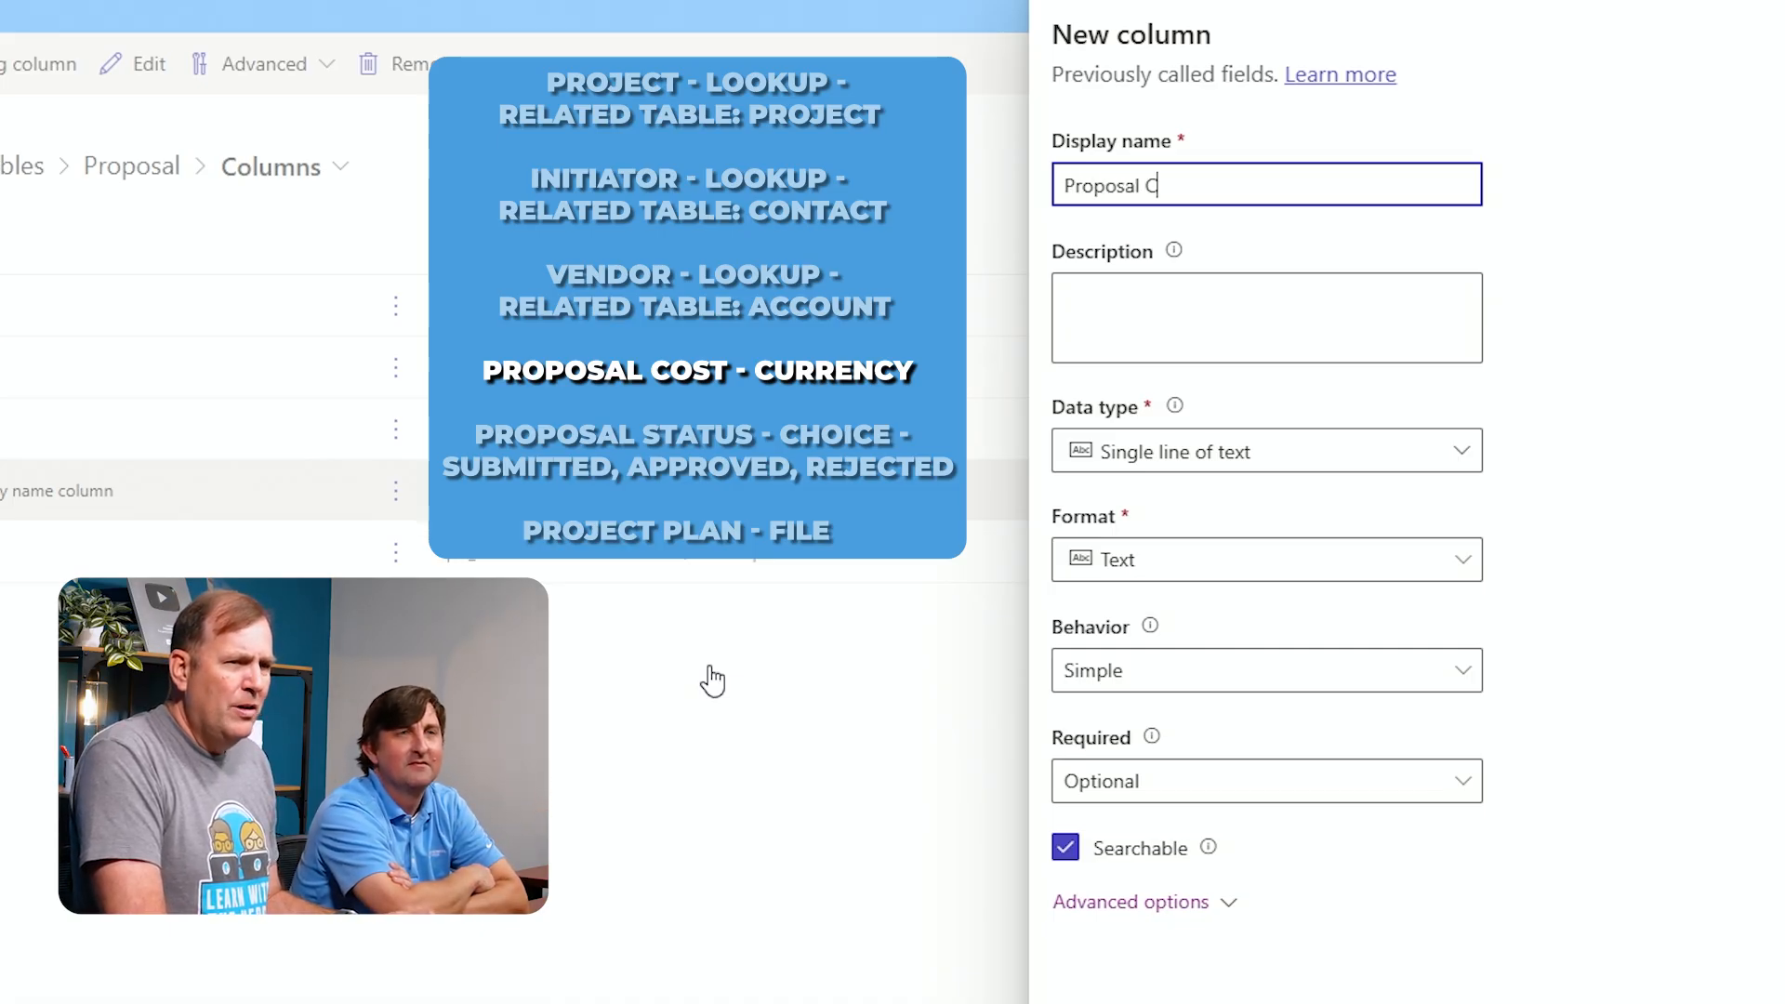
type("ost")
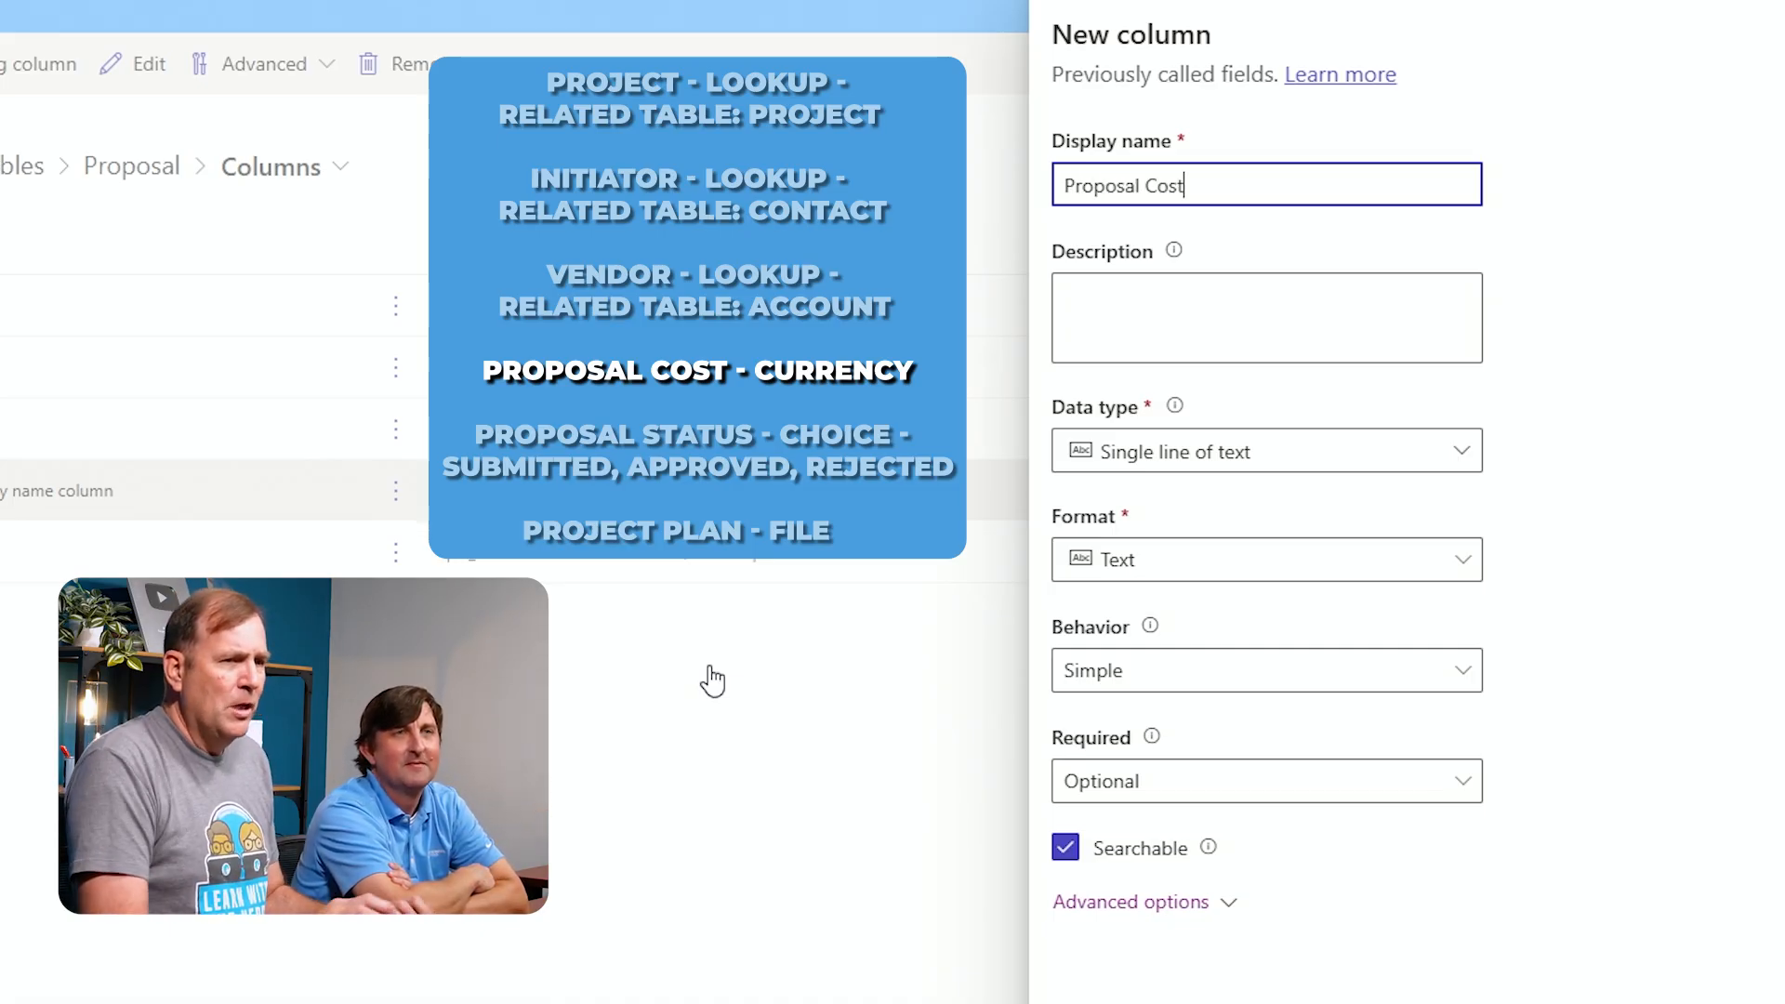
left_click(1197, 462)
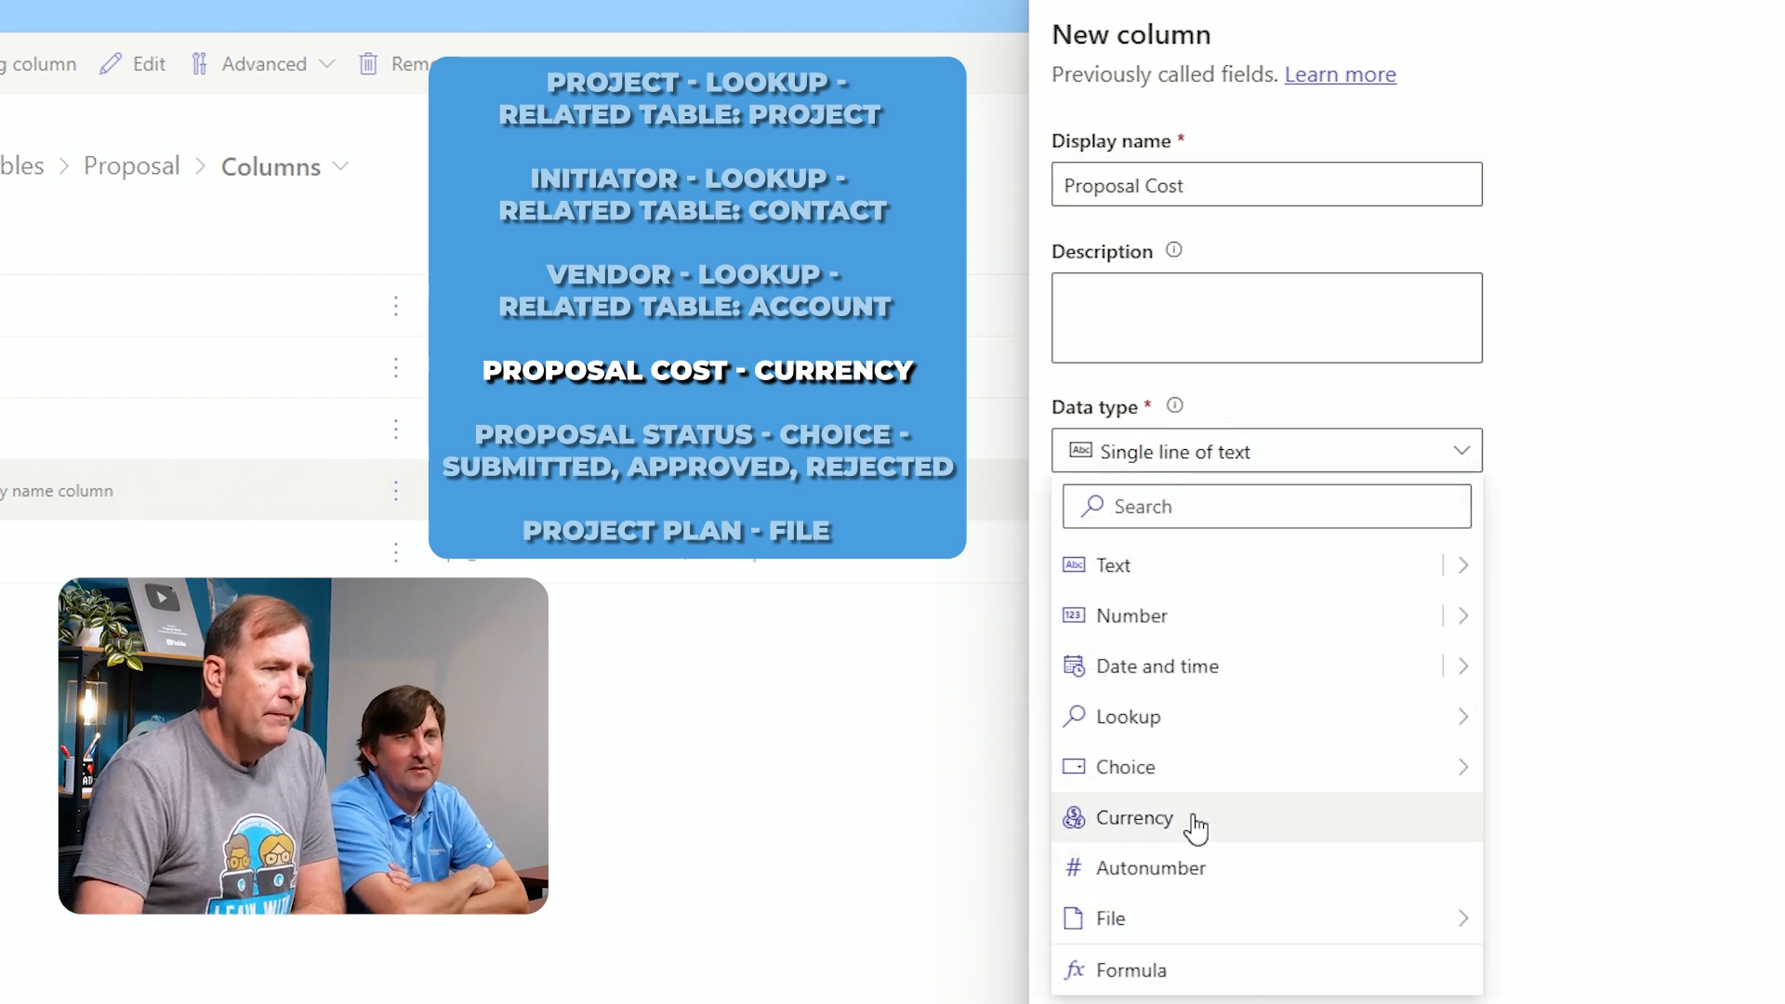
left_click(1196, 823)
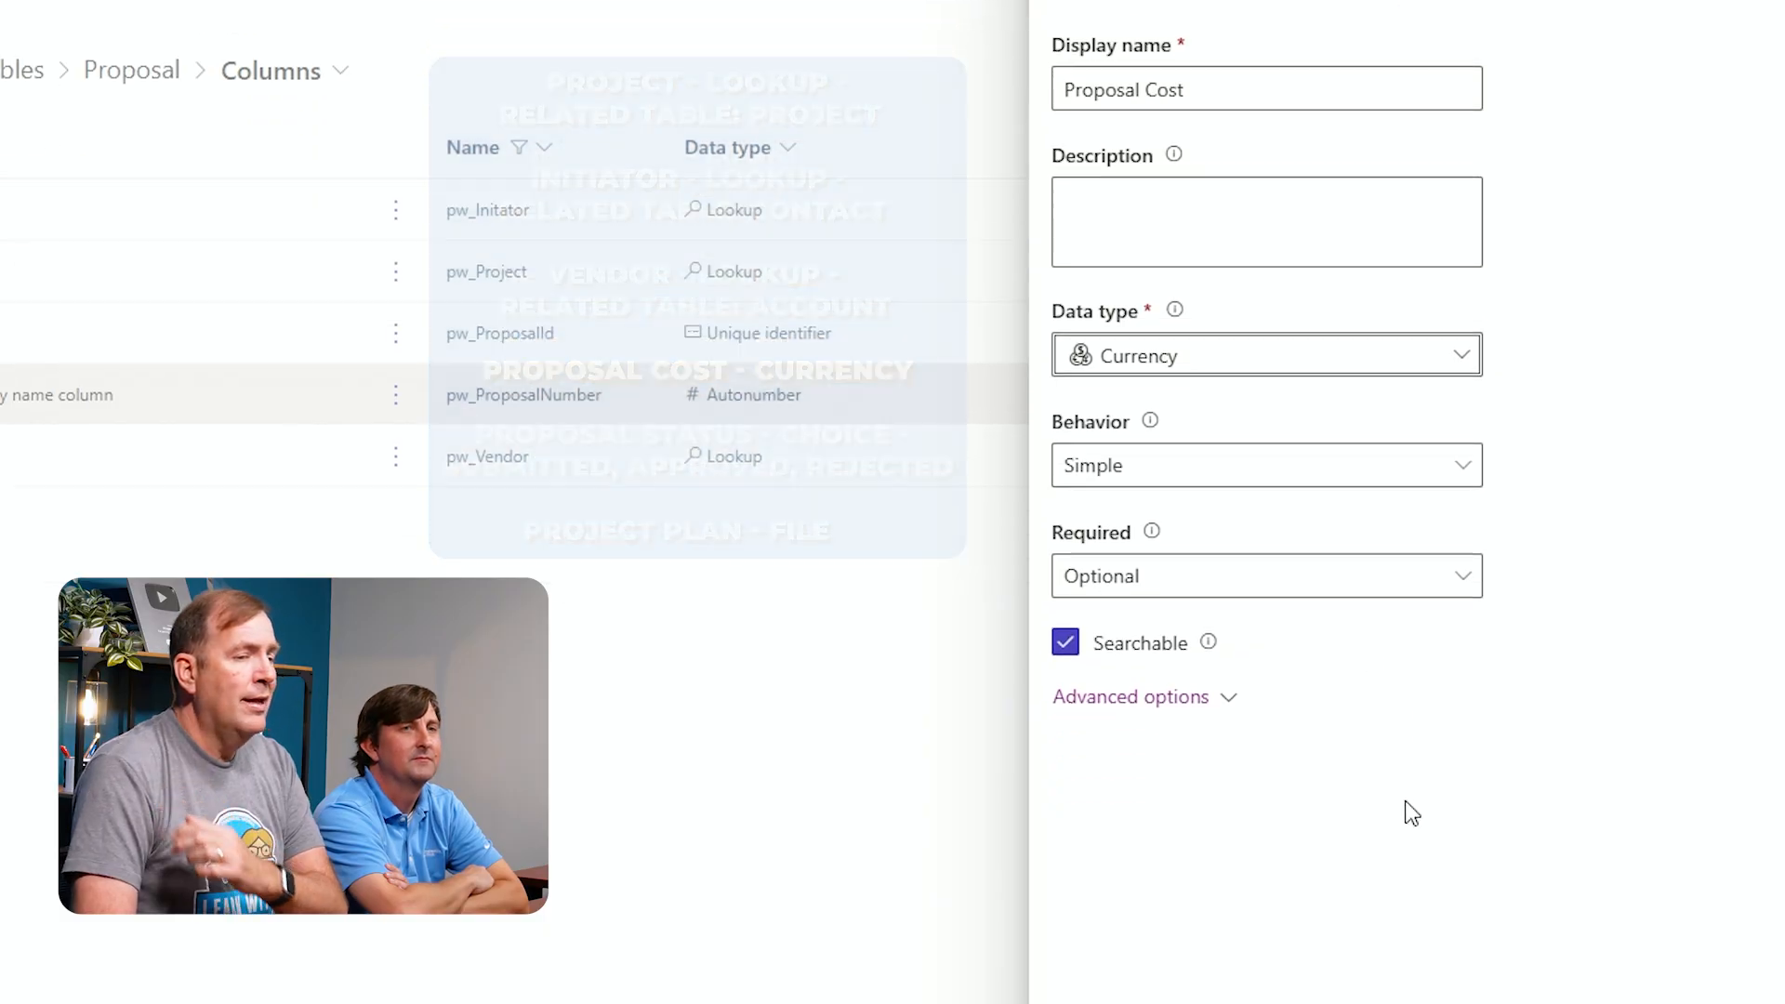
left_click(1108, 969)
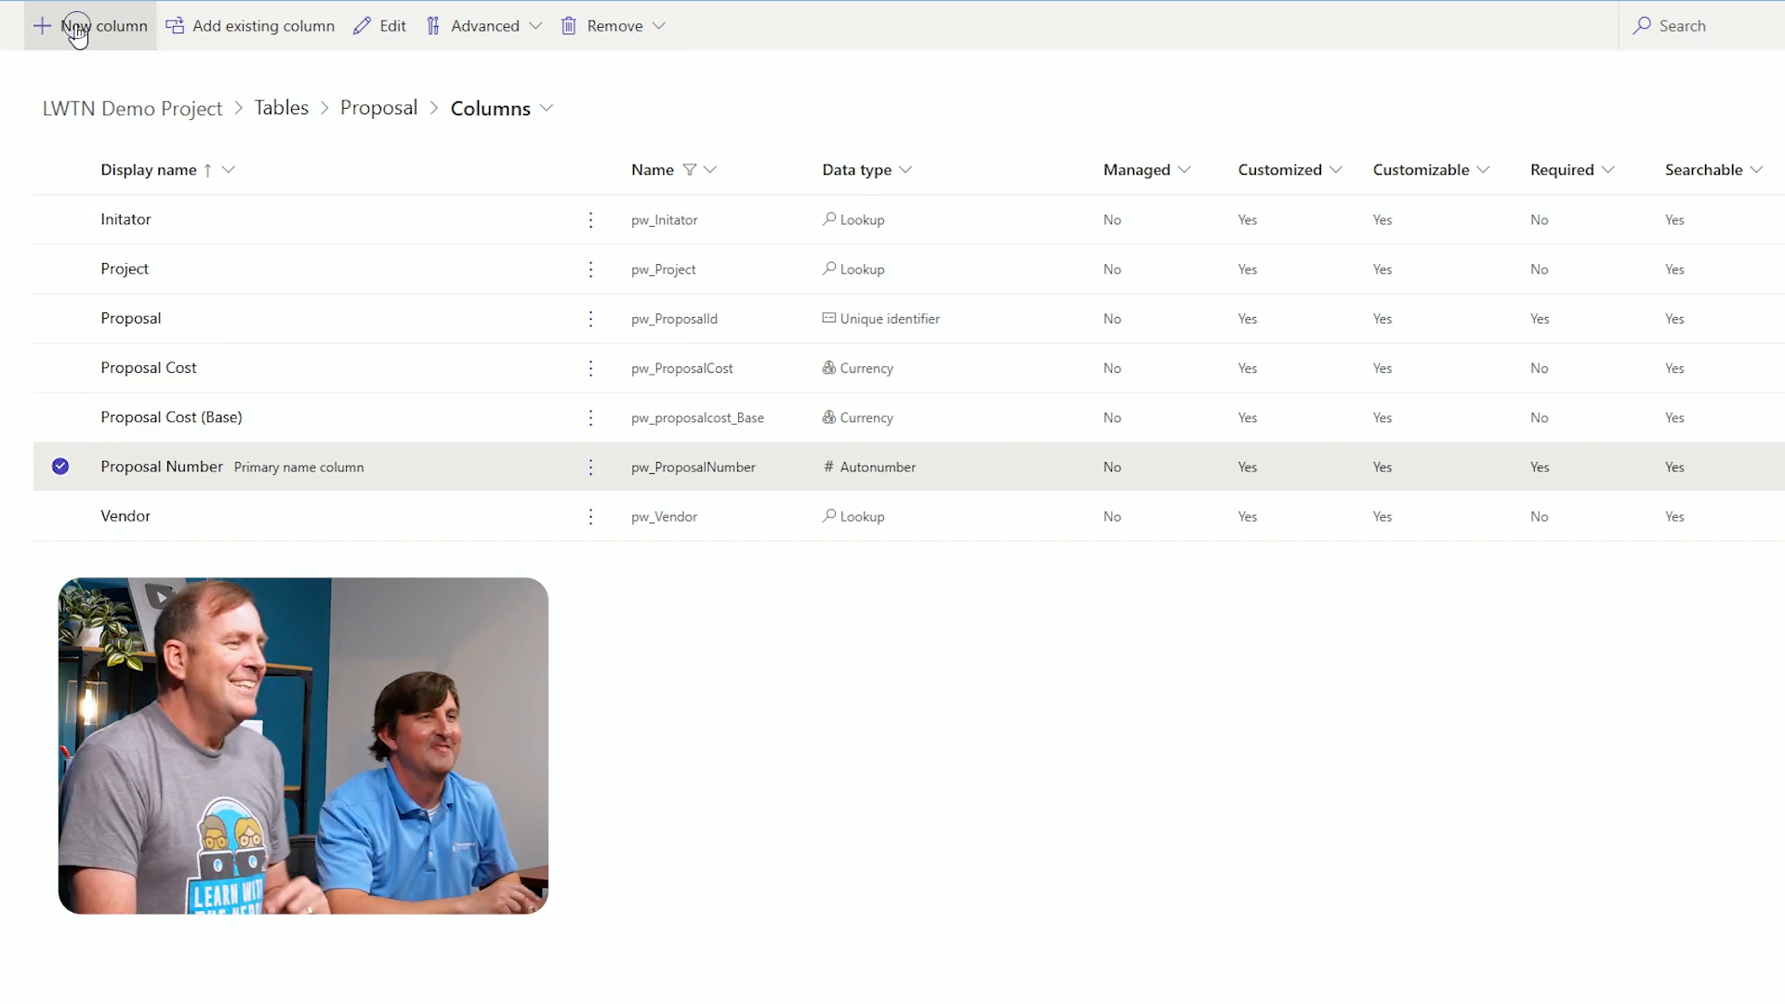
Start a new column named Proposal Status with the Choice data type, not synced with a global choice
left_click(65, 38)
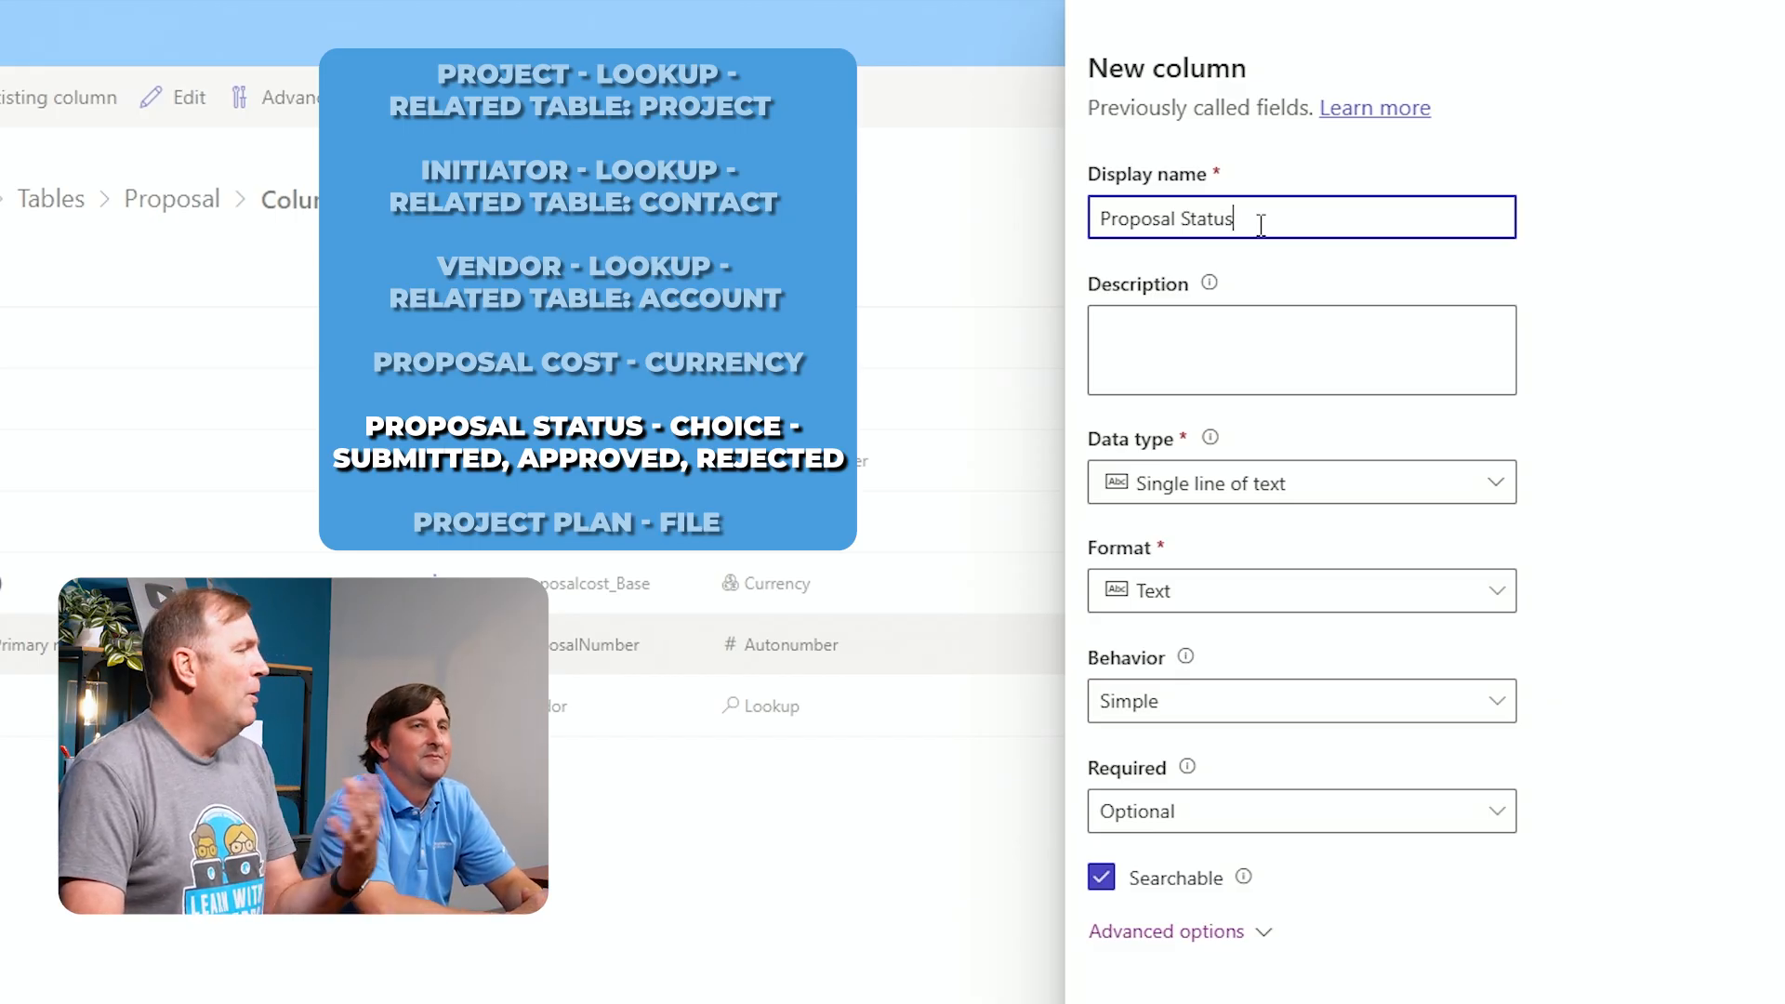
left_click(1389, 502)
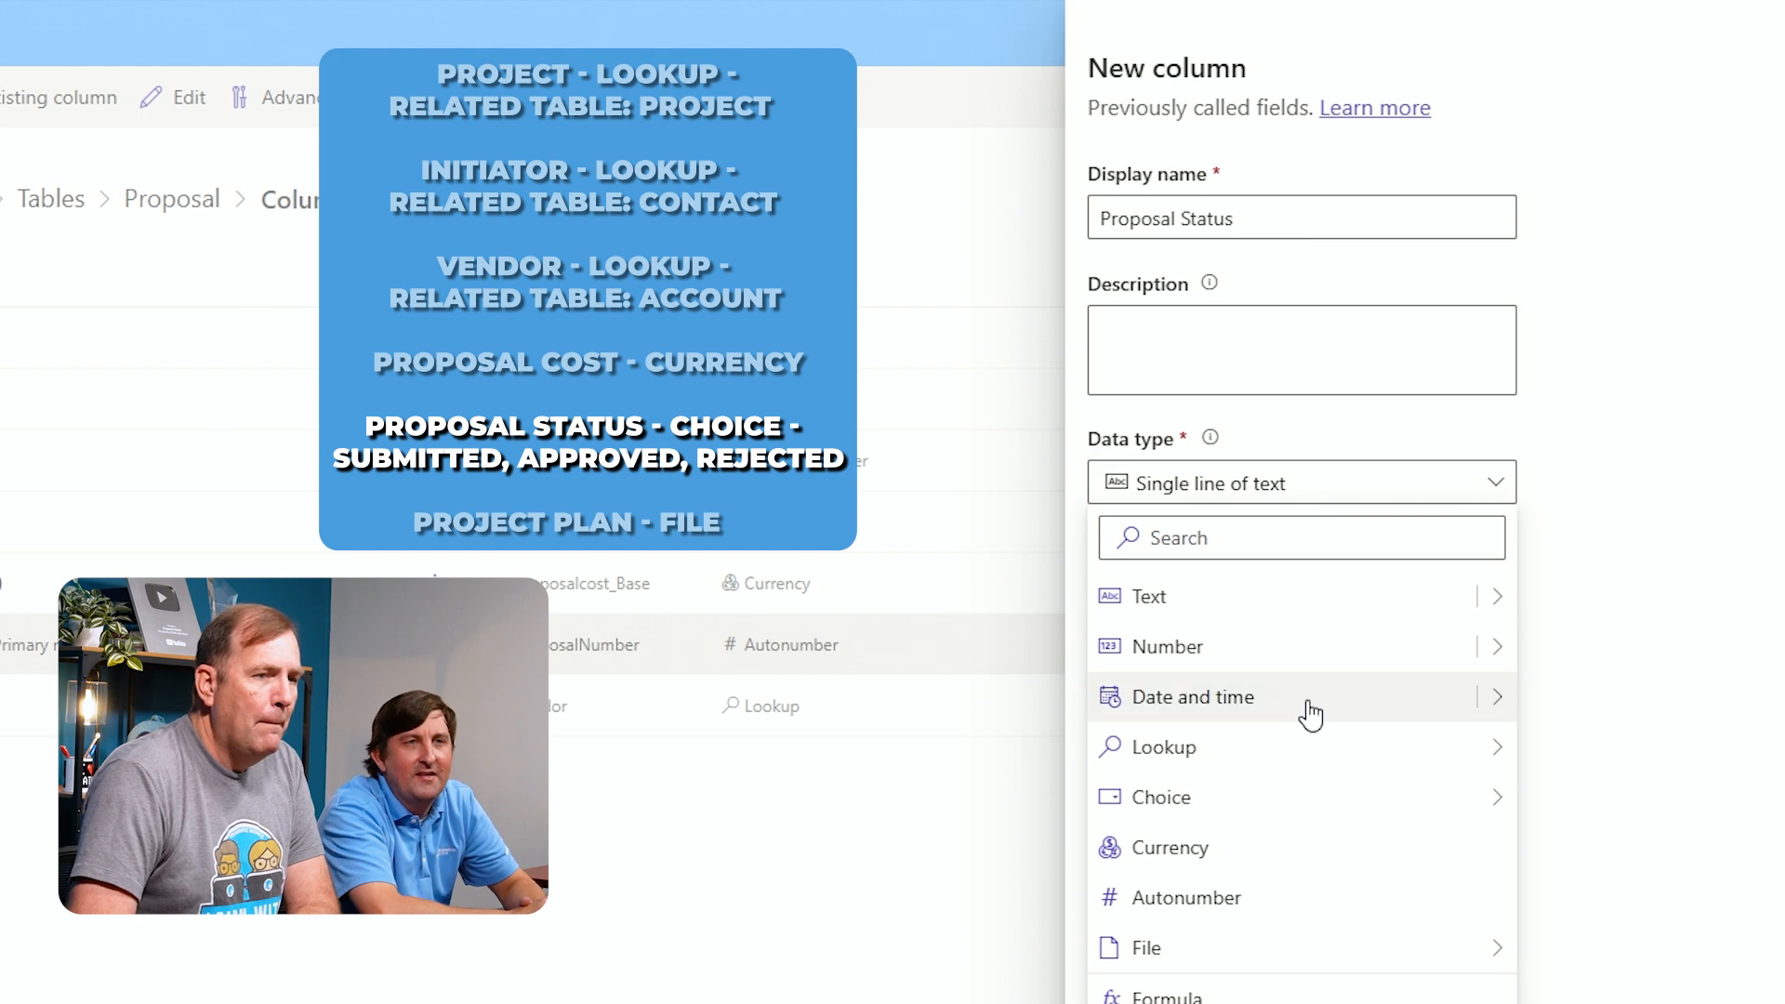
mouse_move(1326, 812)
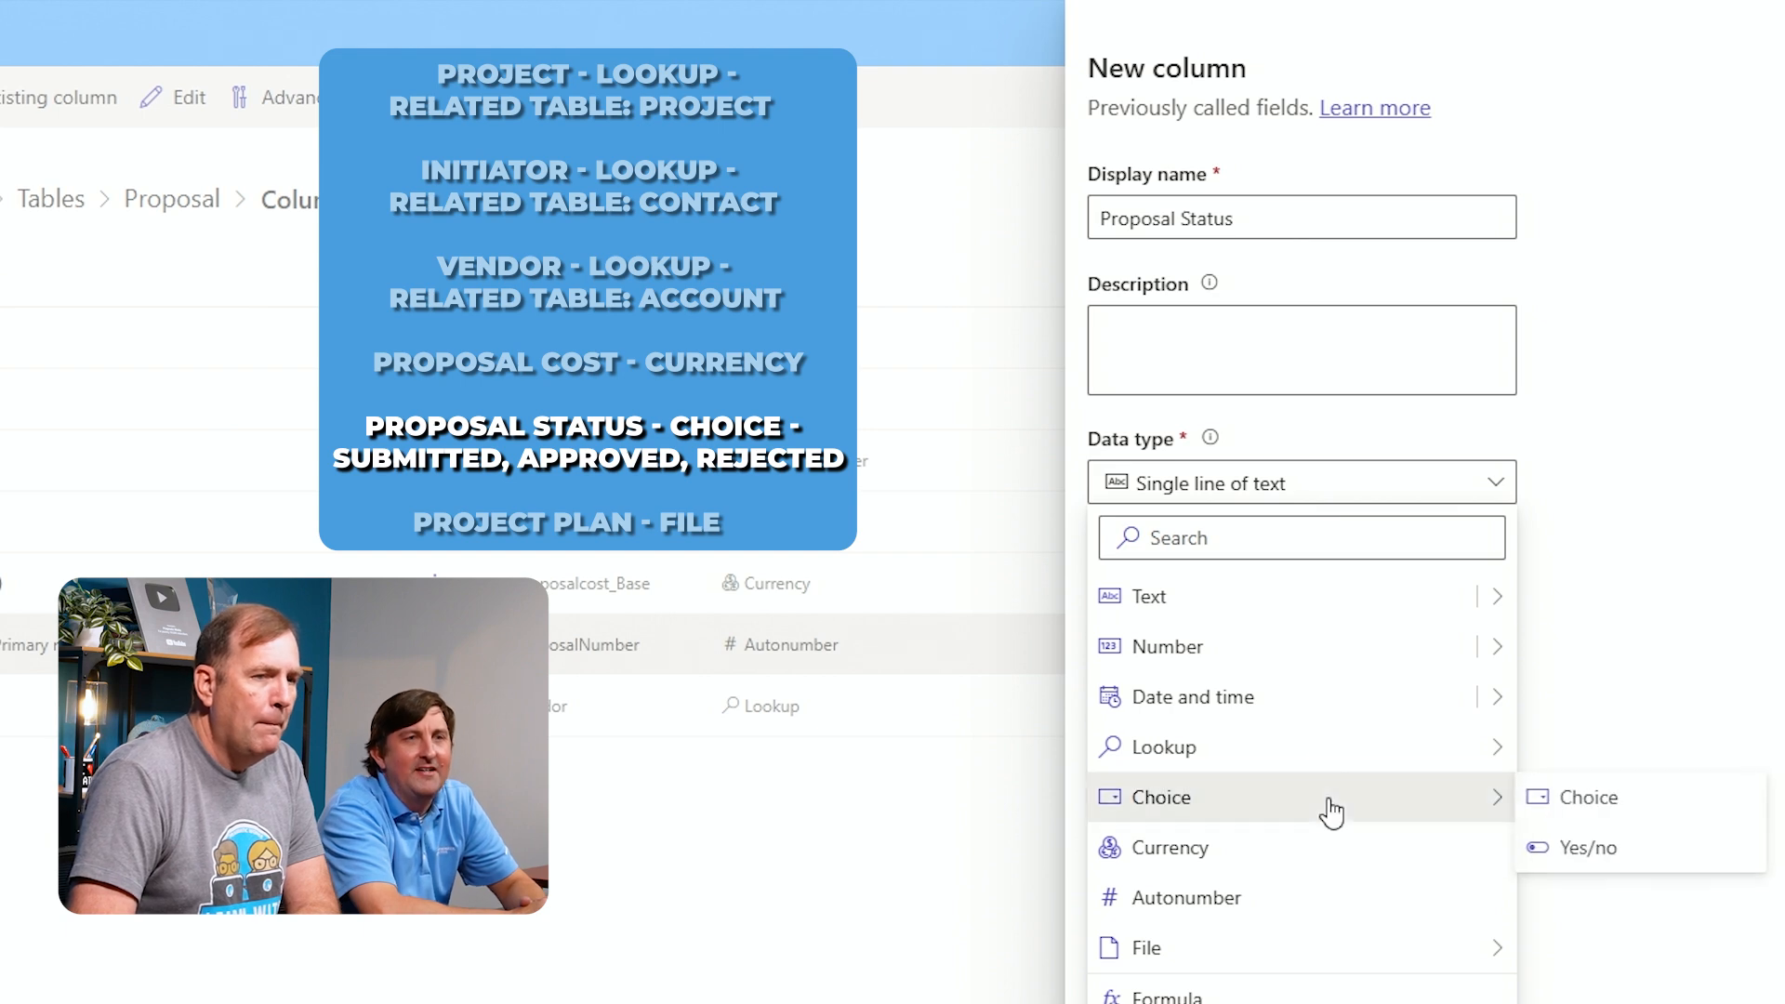
left_click(1591, 799)
scroll(1251, 699, "down", 3)
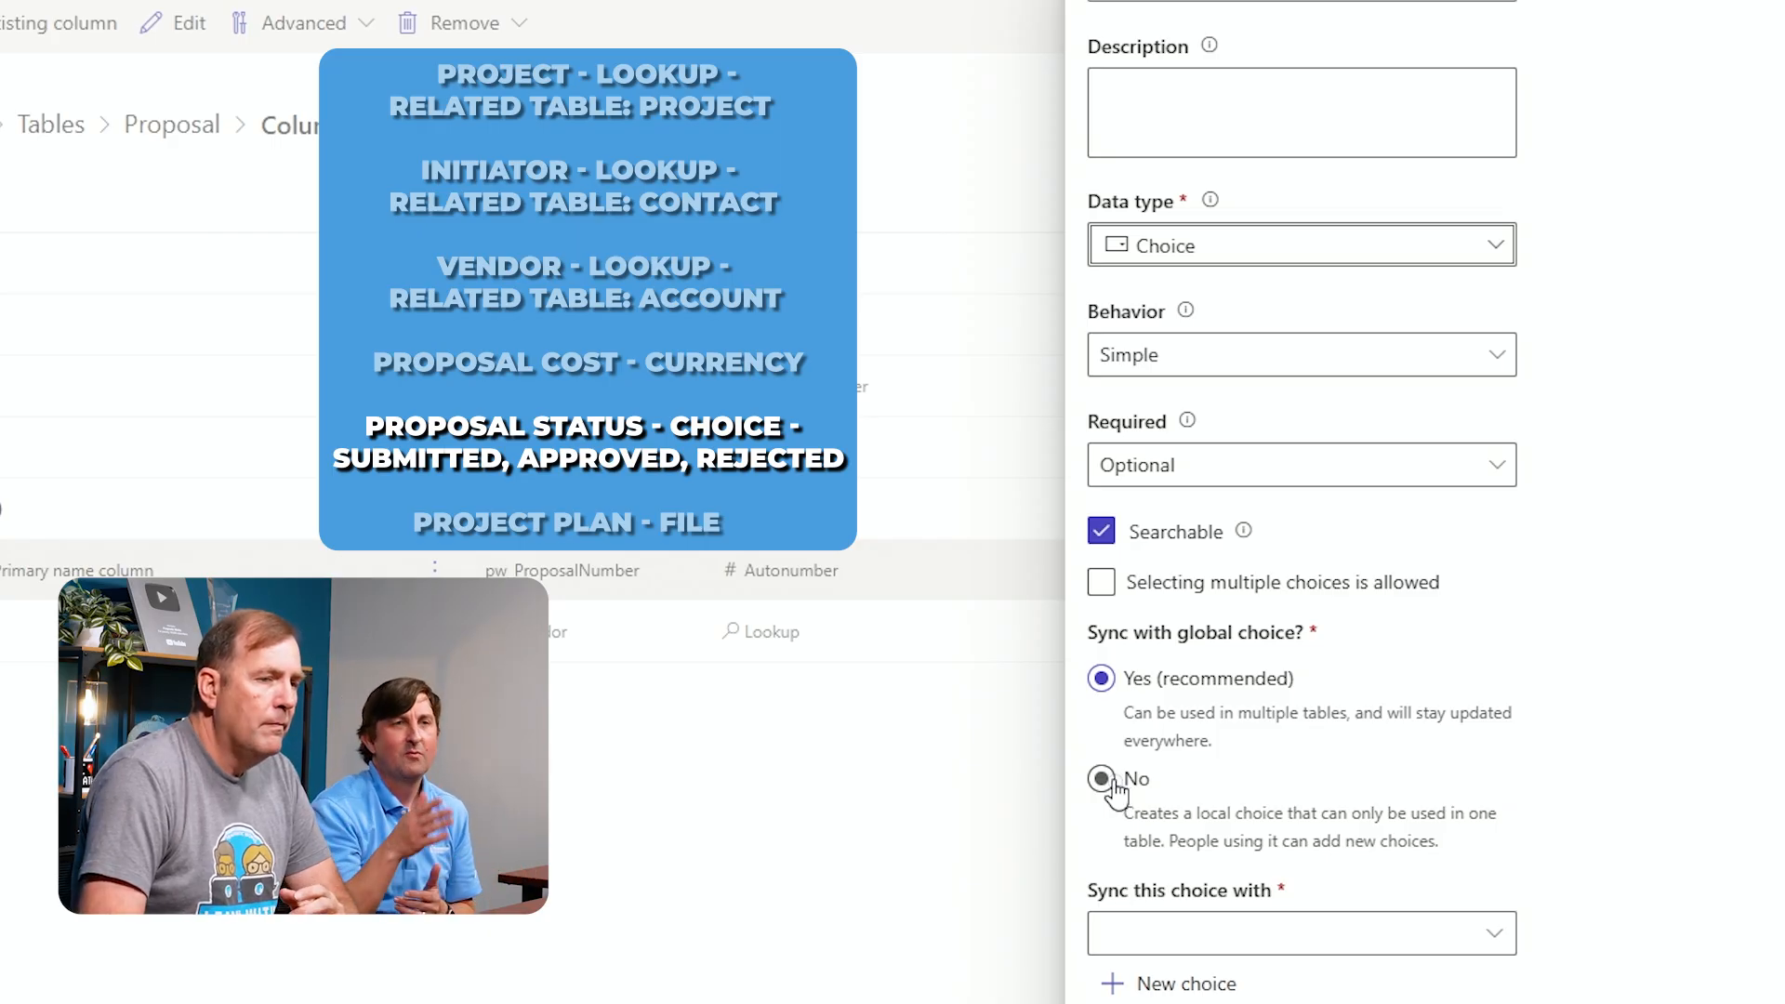
left_click(1108, 781)
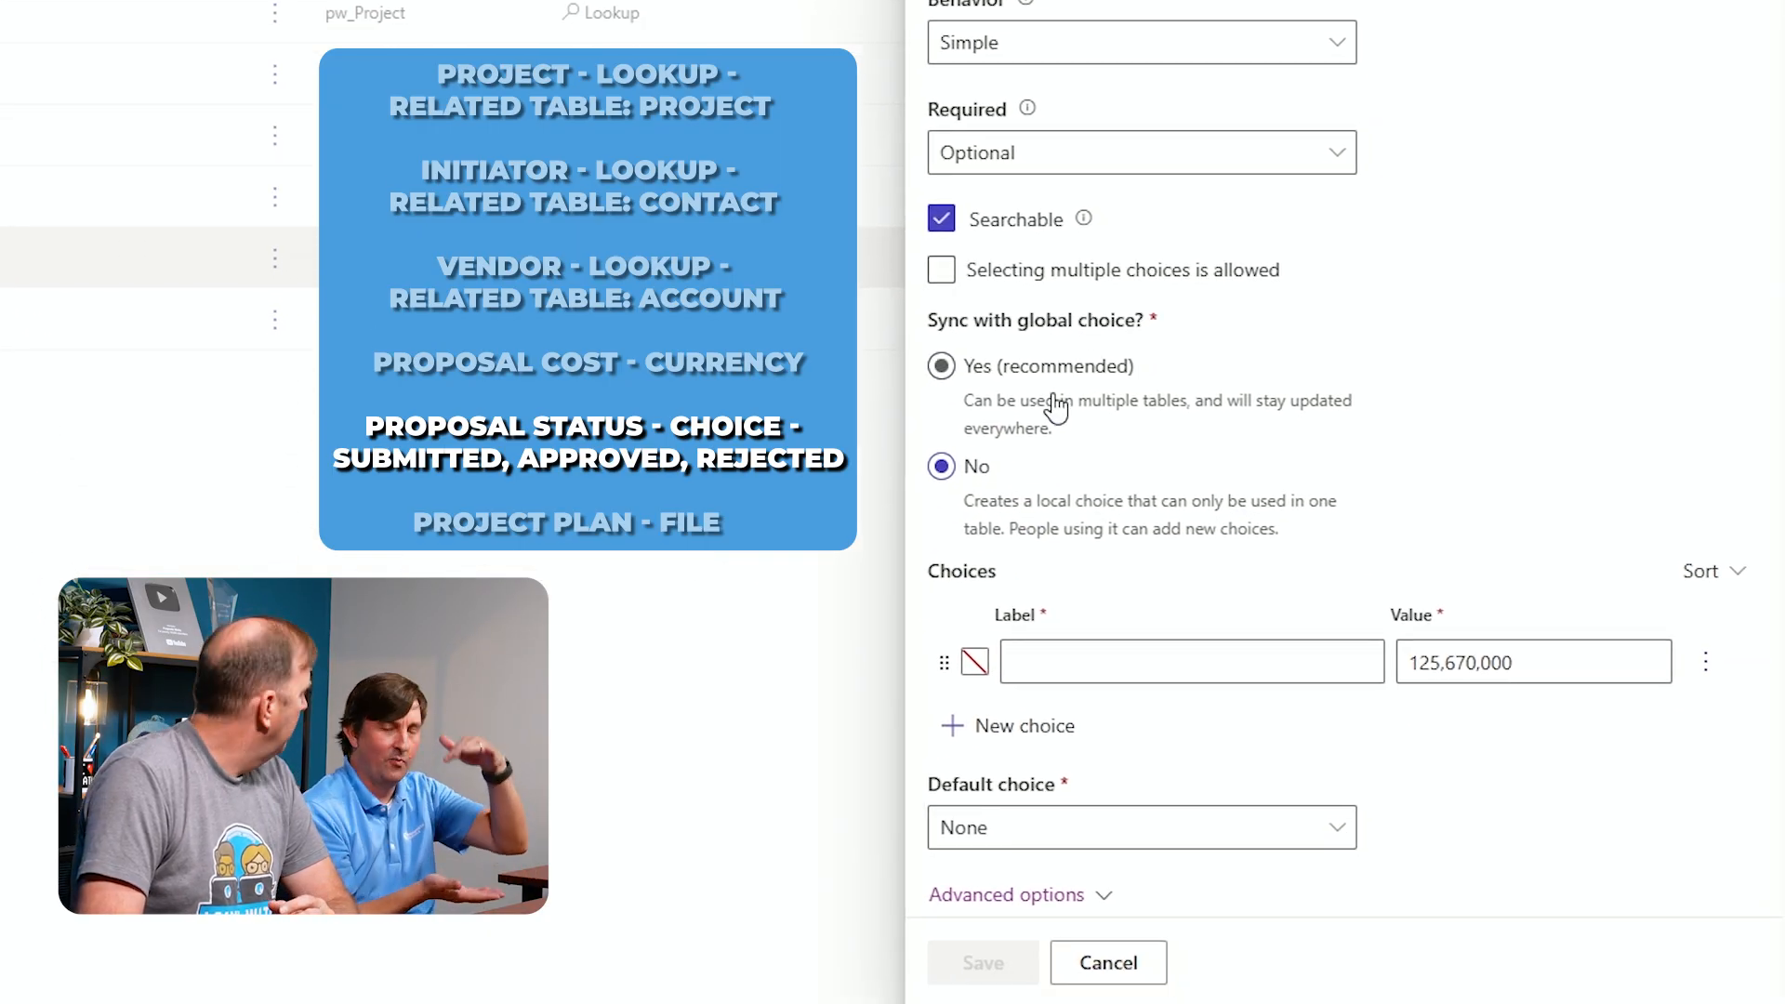
Add a first choice labelled Pending and two further choice rows
left_click(1251, 656)
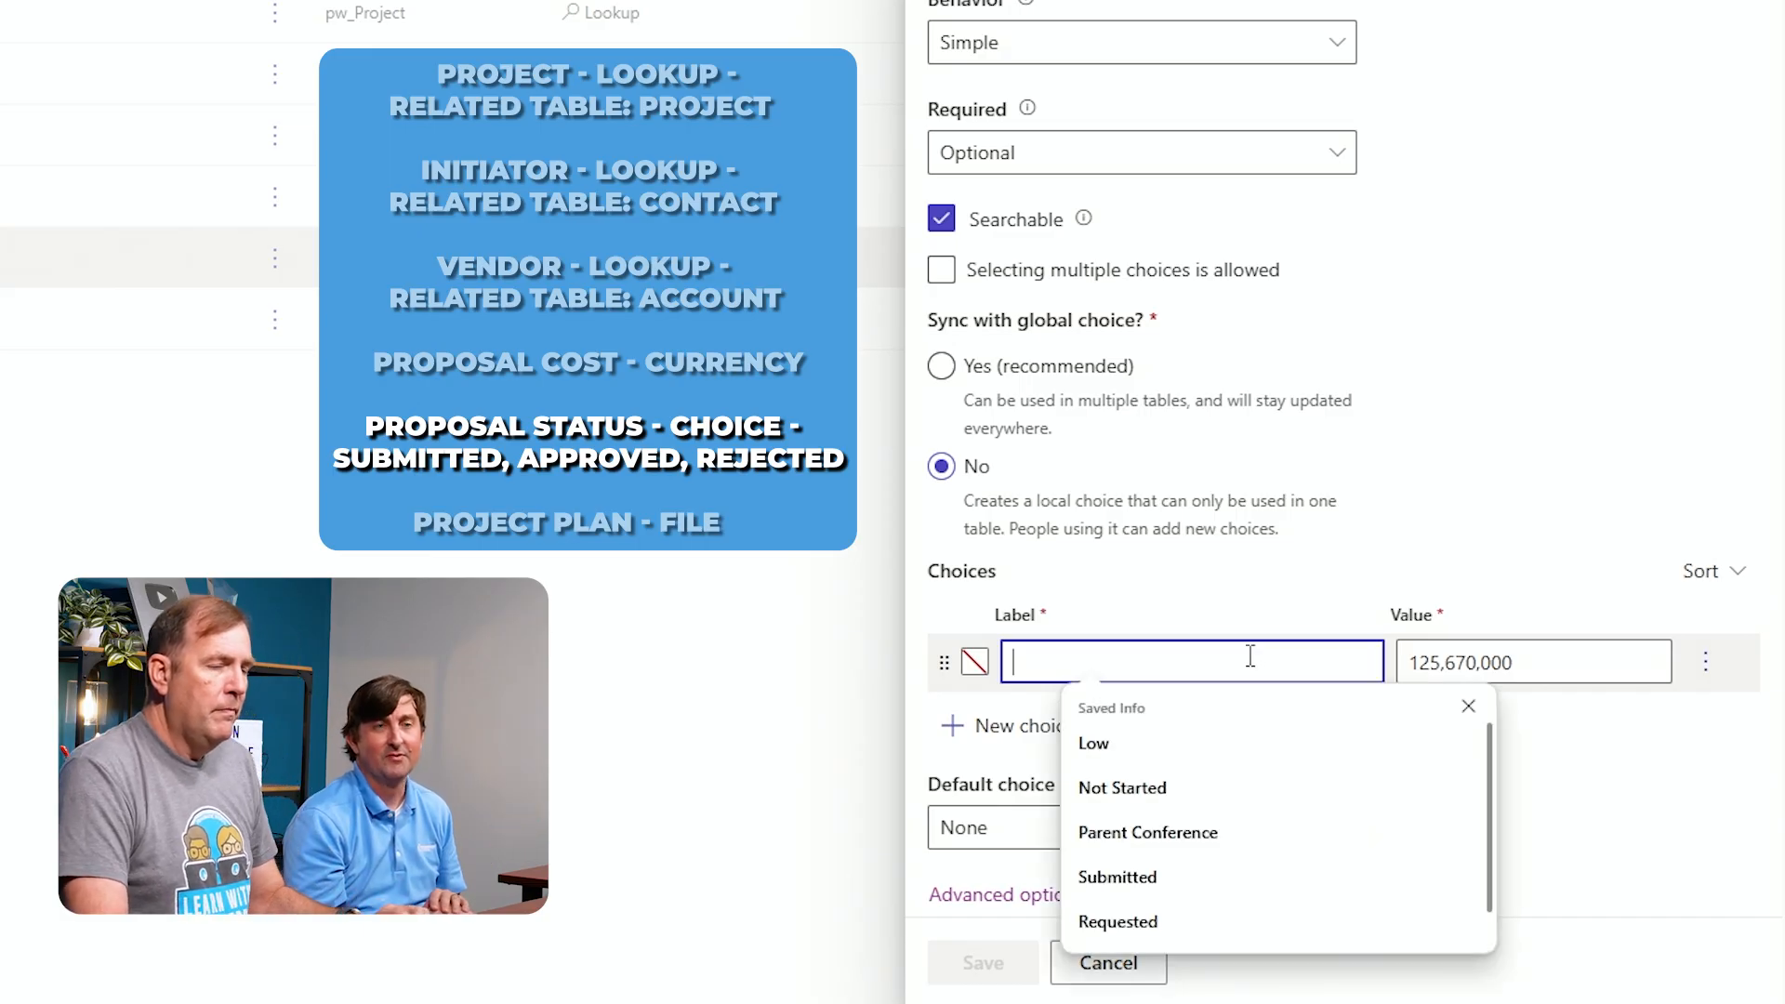
left_click(1466, 446)
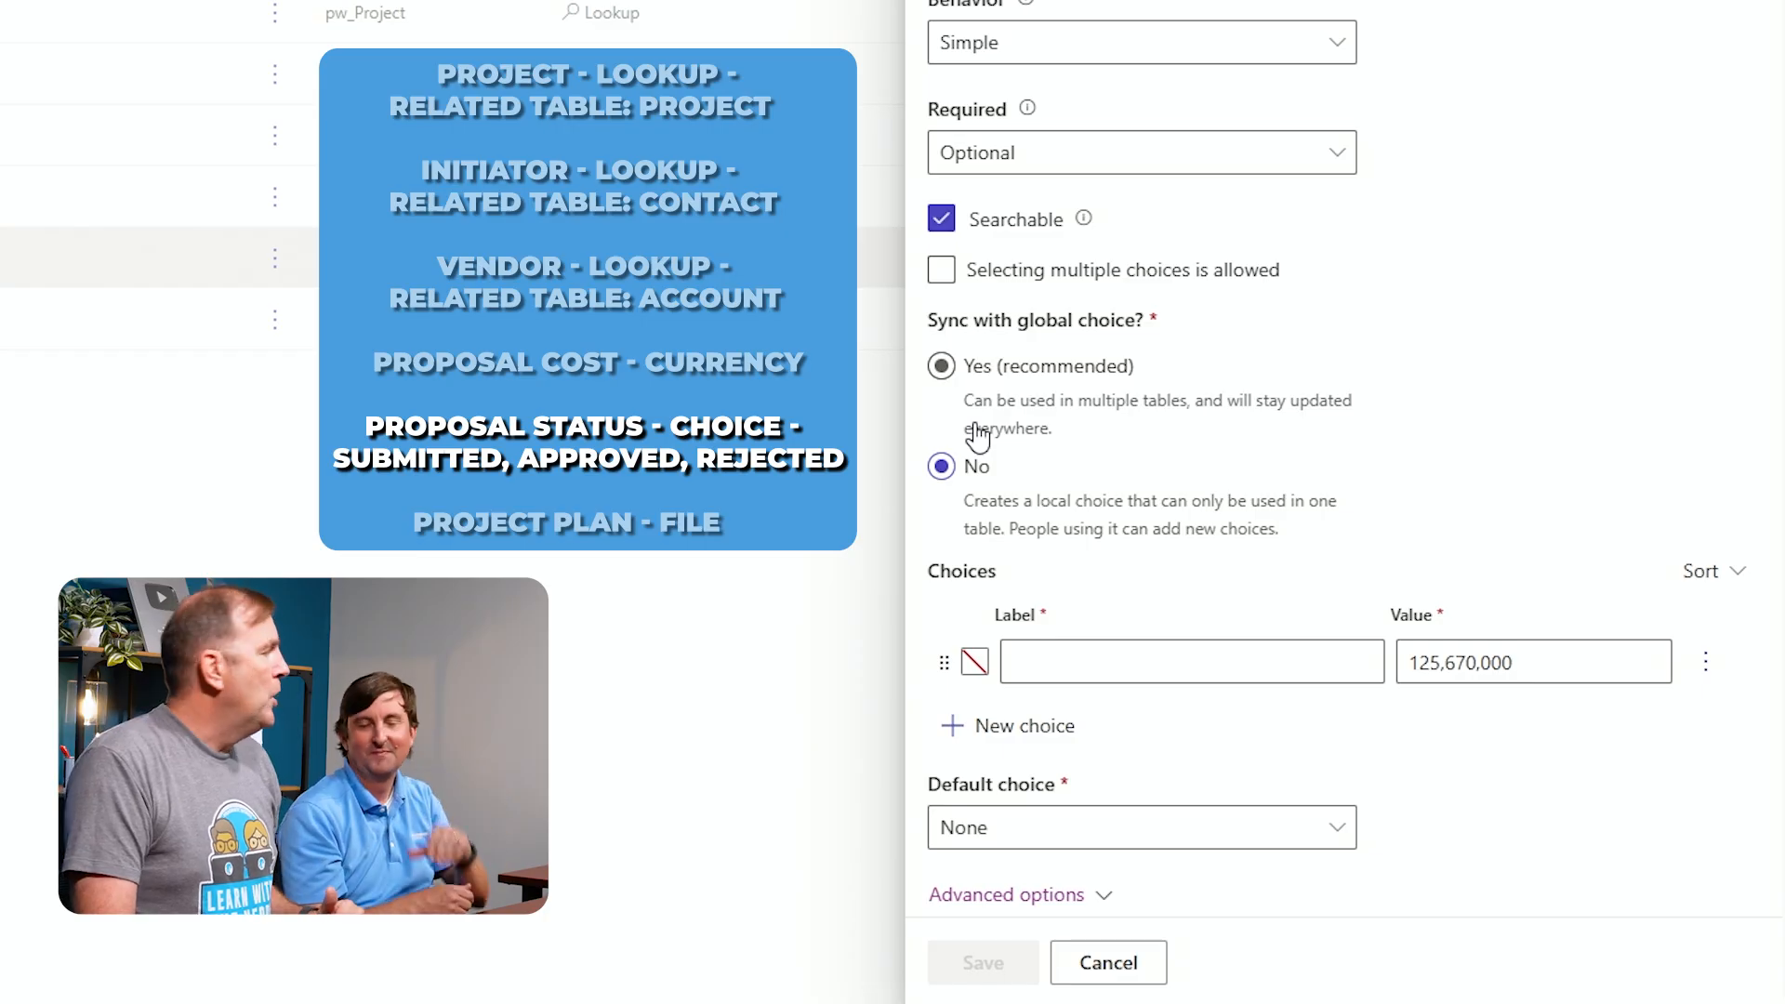
left_click(1114, 662)
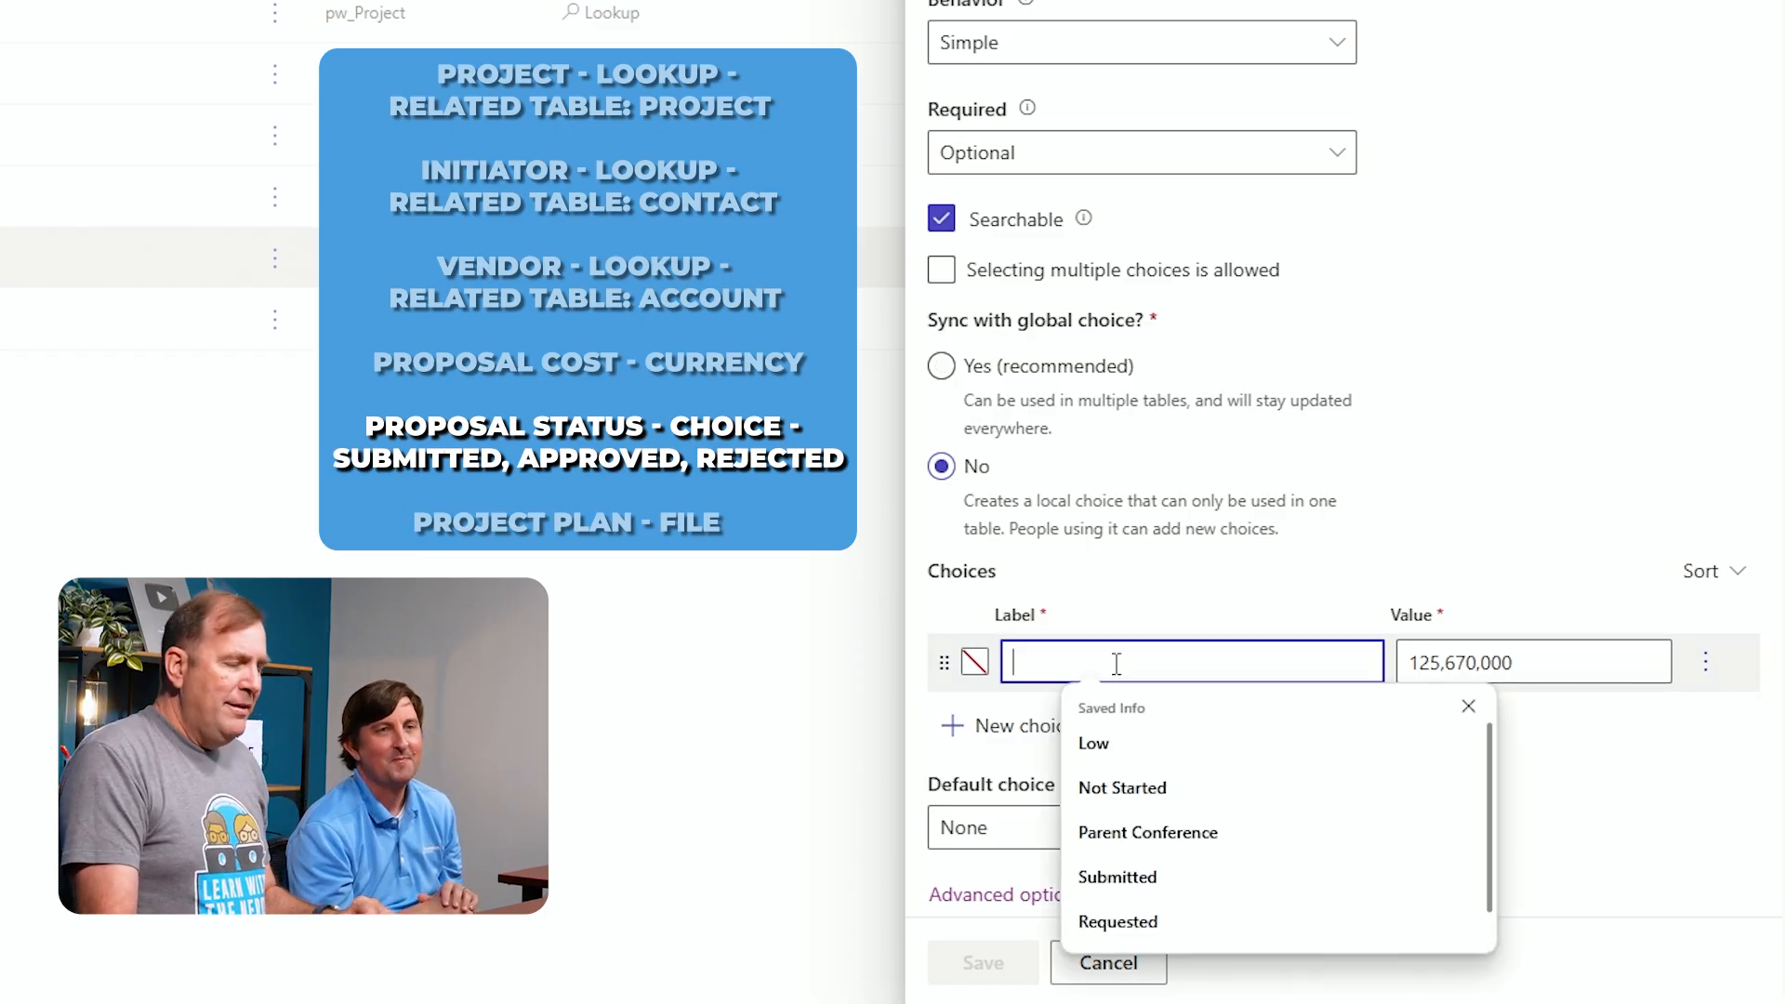
type("Pendirng")
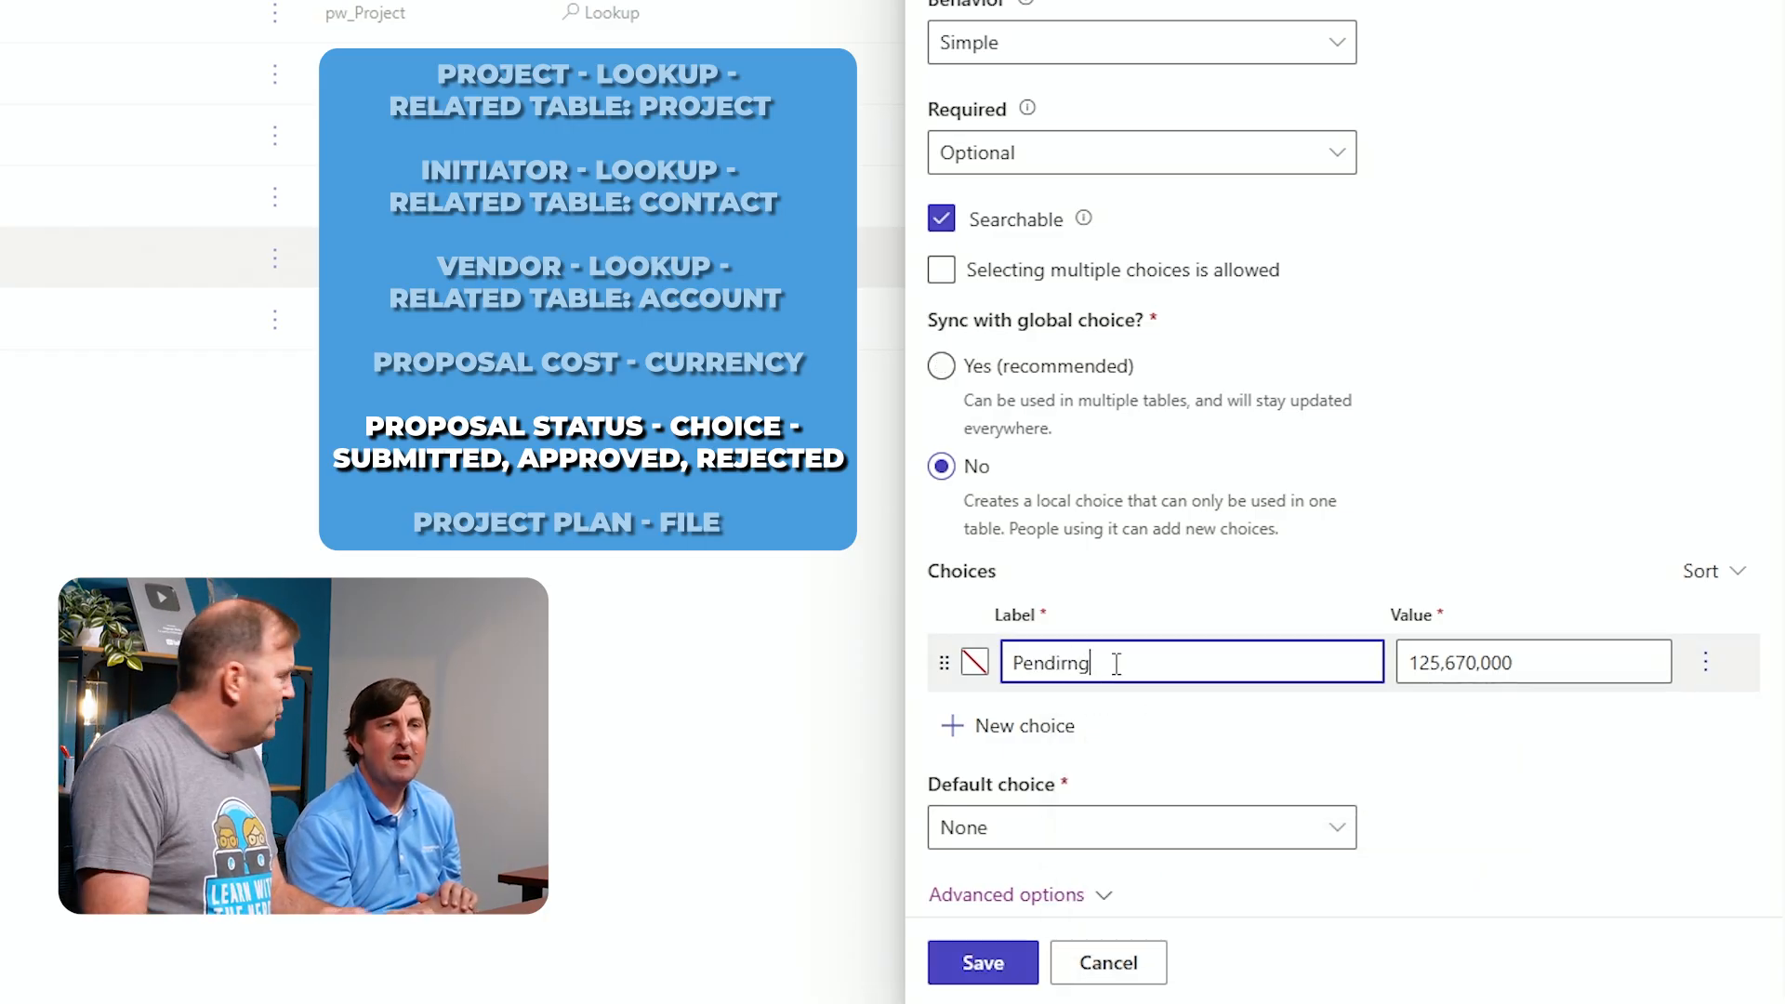
left_click(1032, 725)
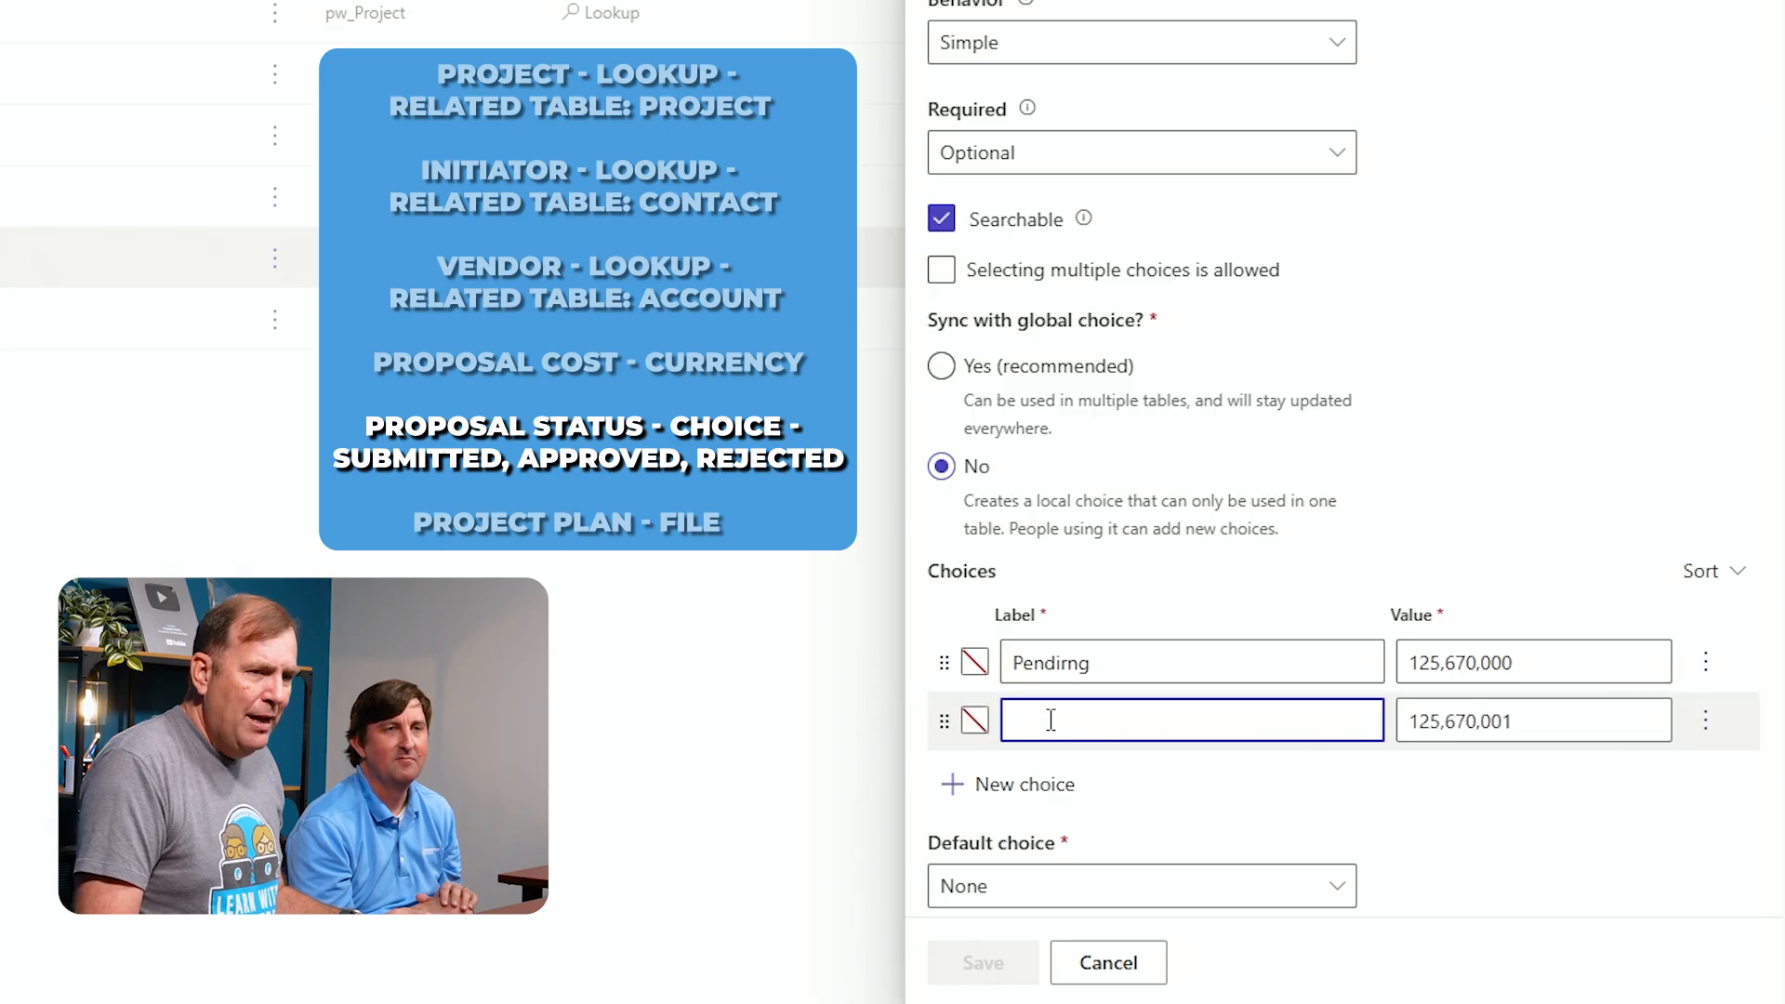
left_click(1013, 786)
double_click(1063, 664)
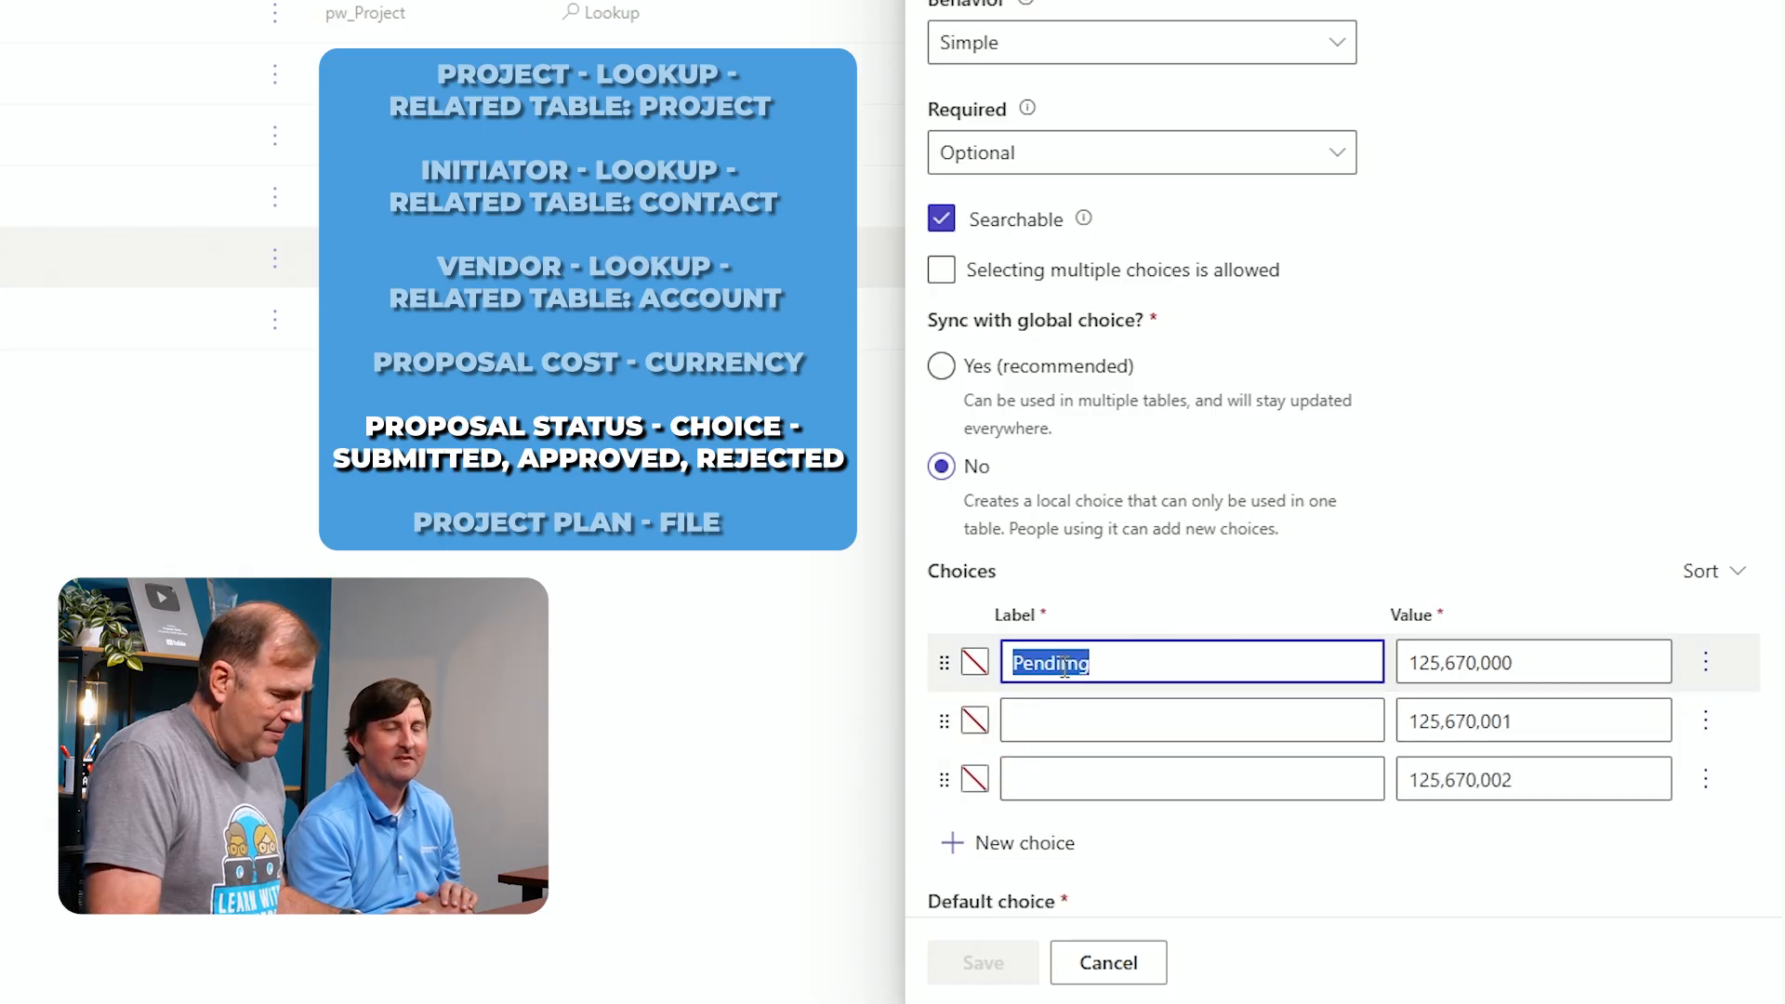
type("Pending")
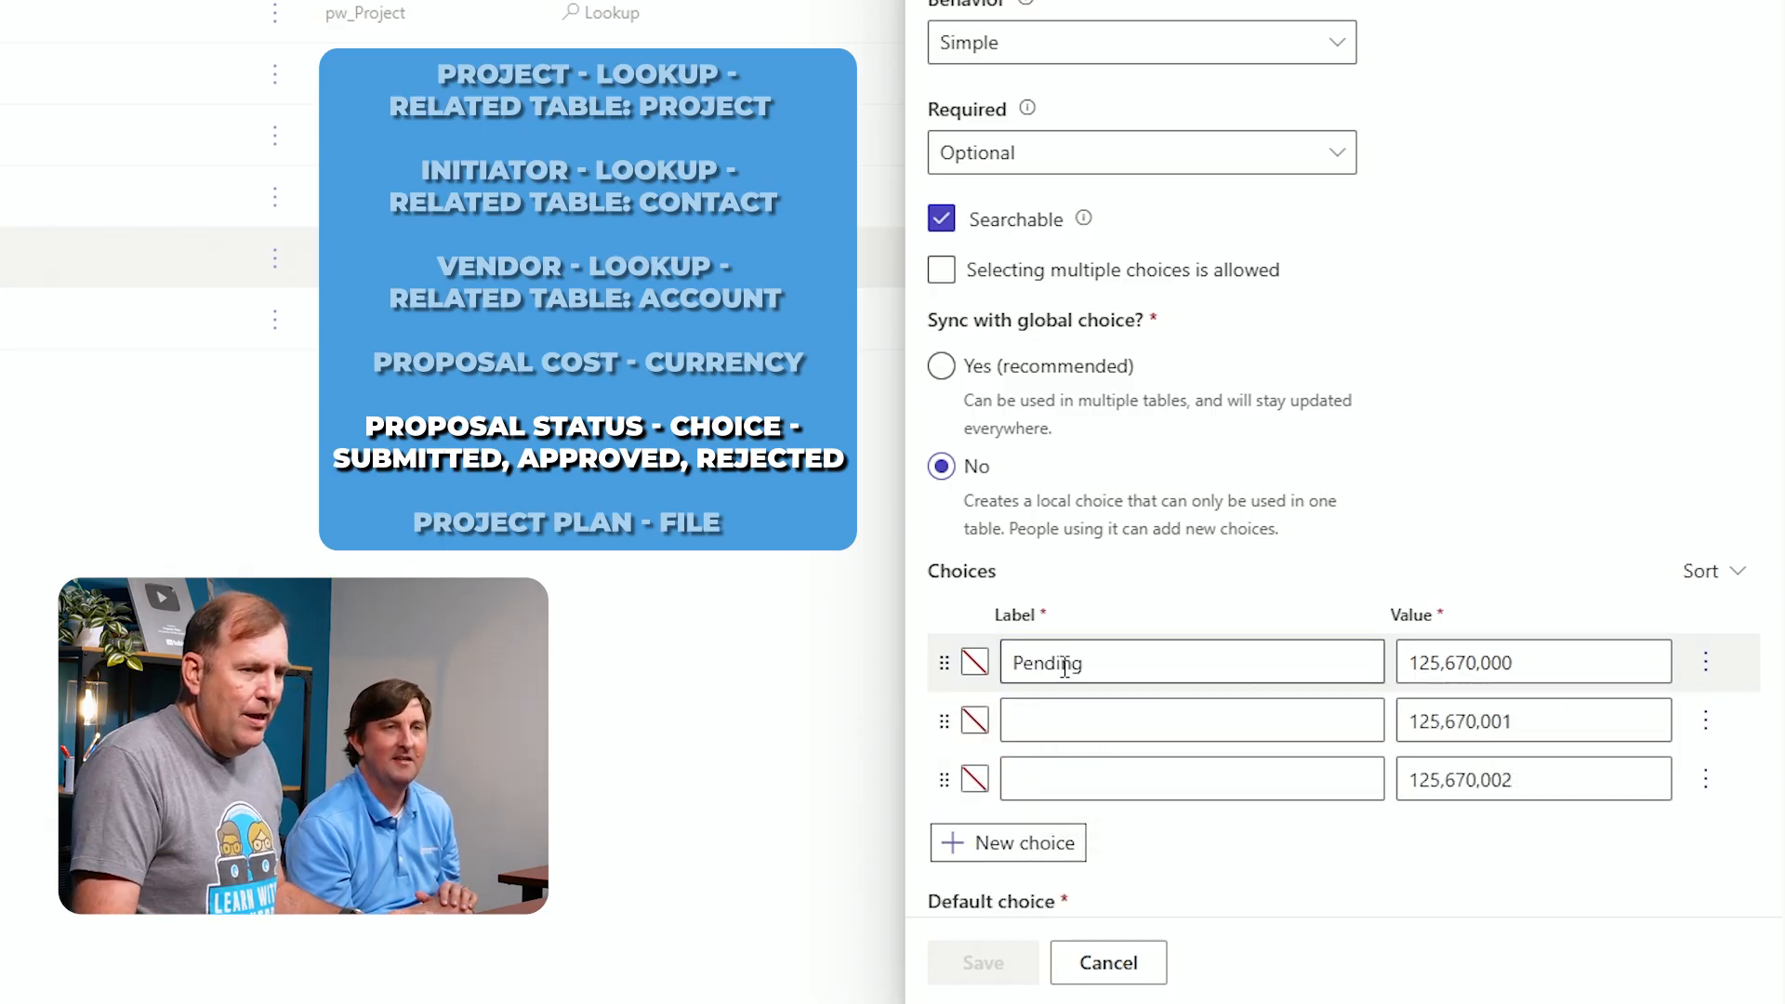
Label the remaining choices Submitted, Approved and Rejected, adding a row for the last one
left_click(1067, 723)
type("Sub")
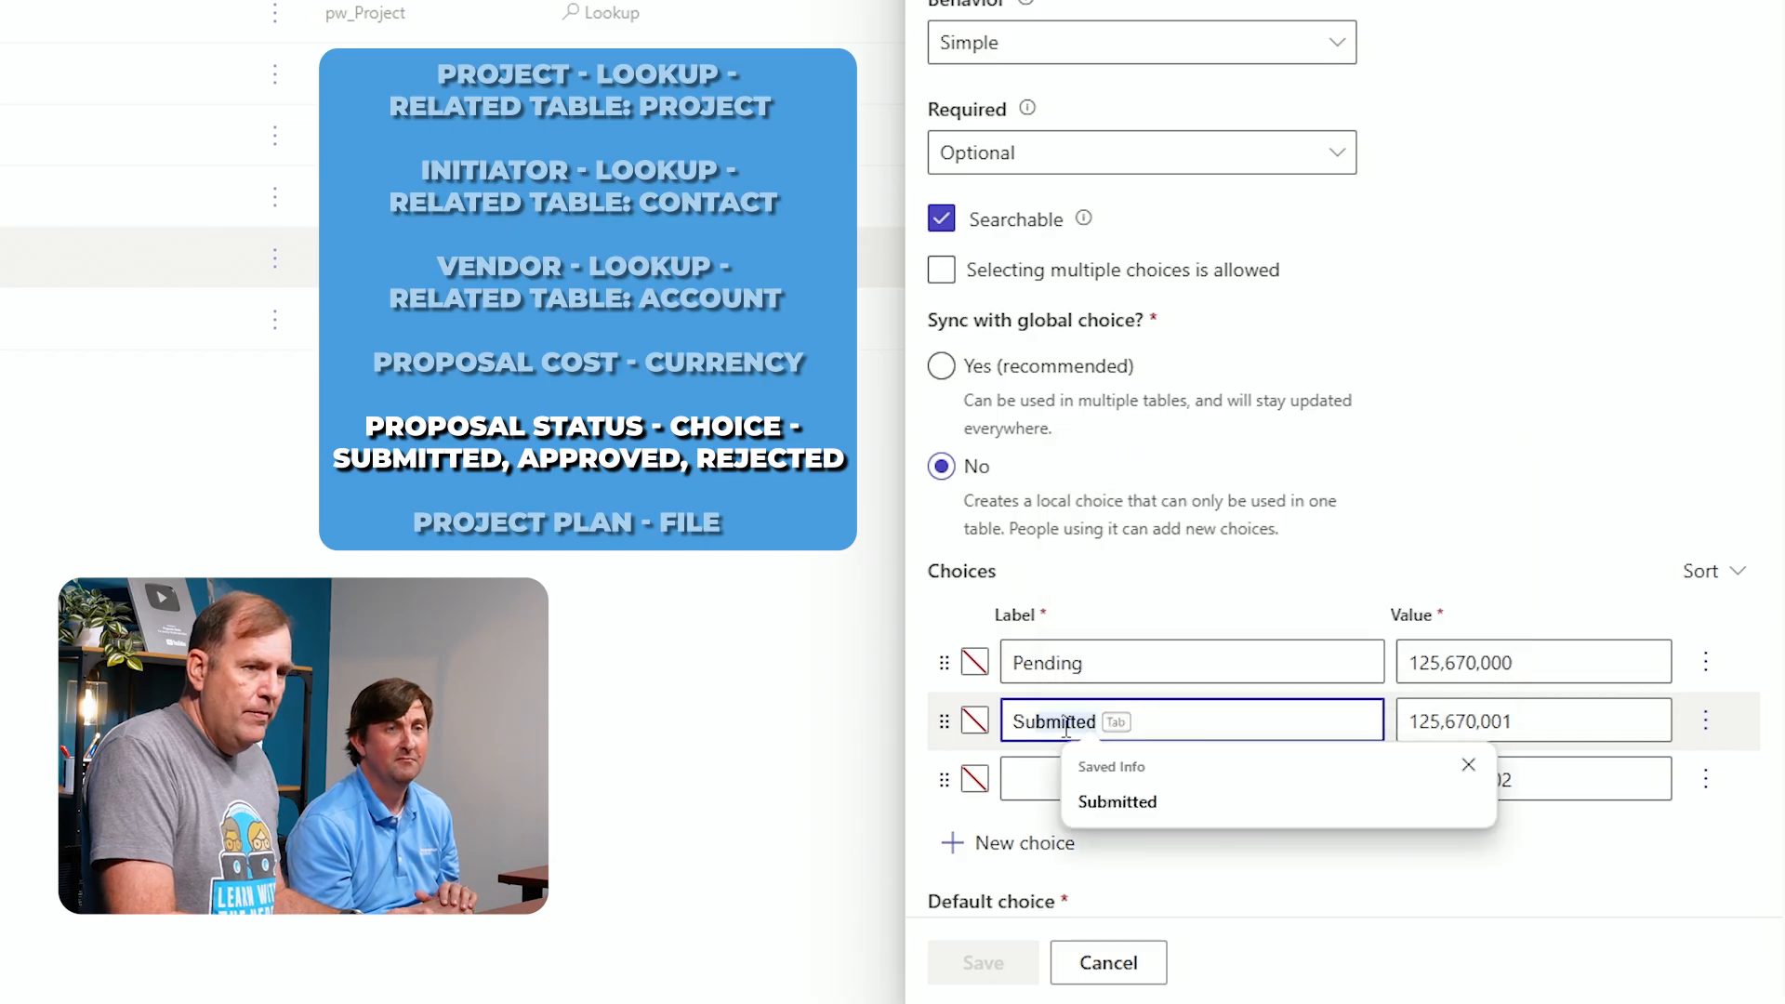
type("mitted")
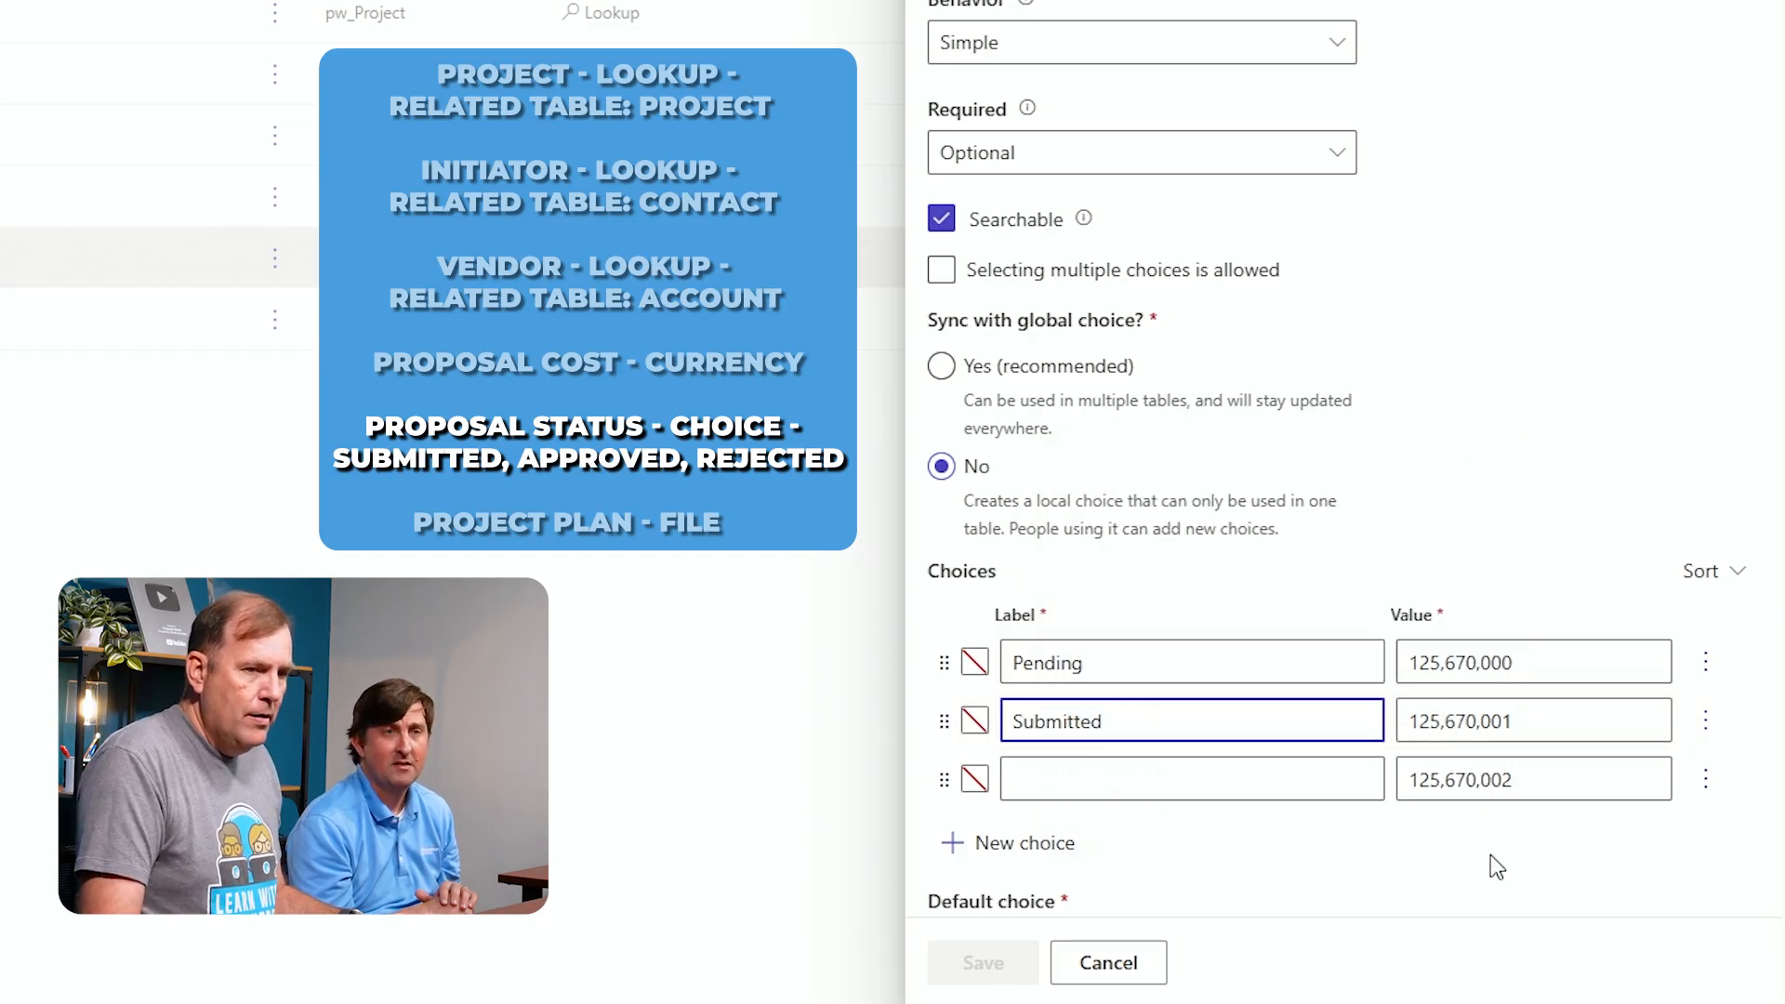
left_click(1333, 775)
type("Approved")
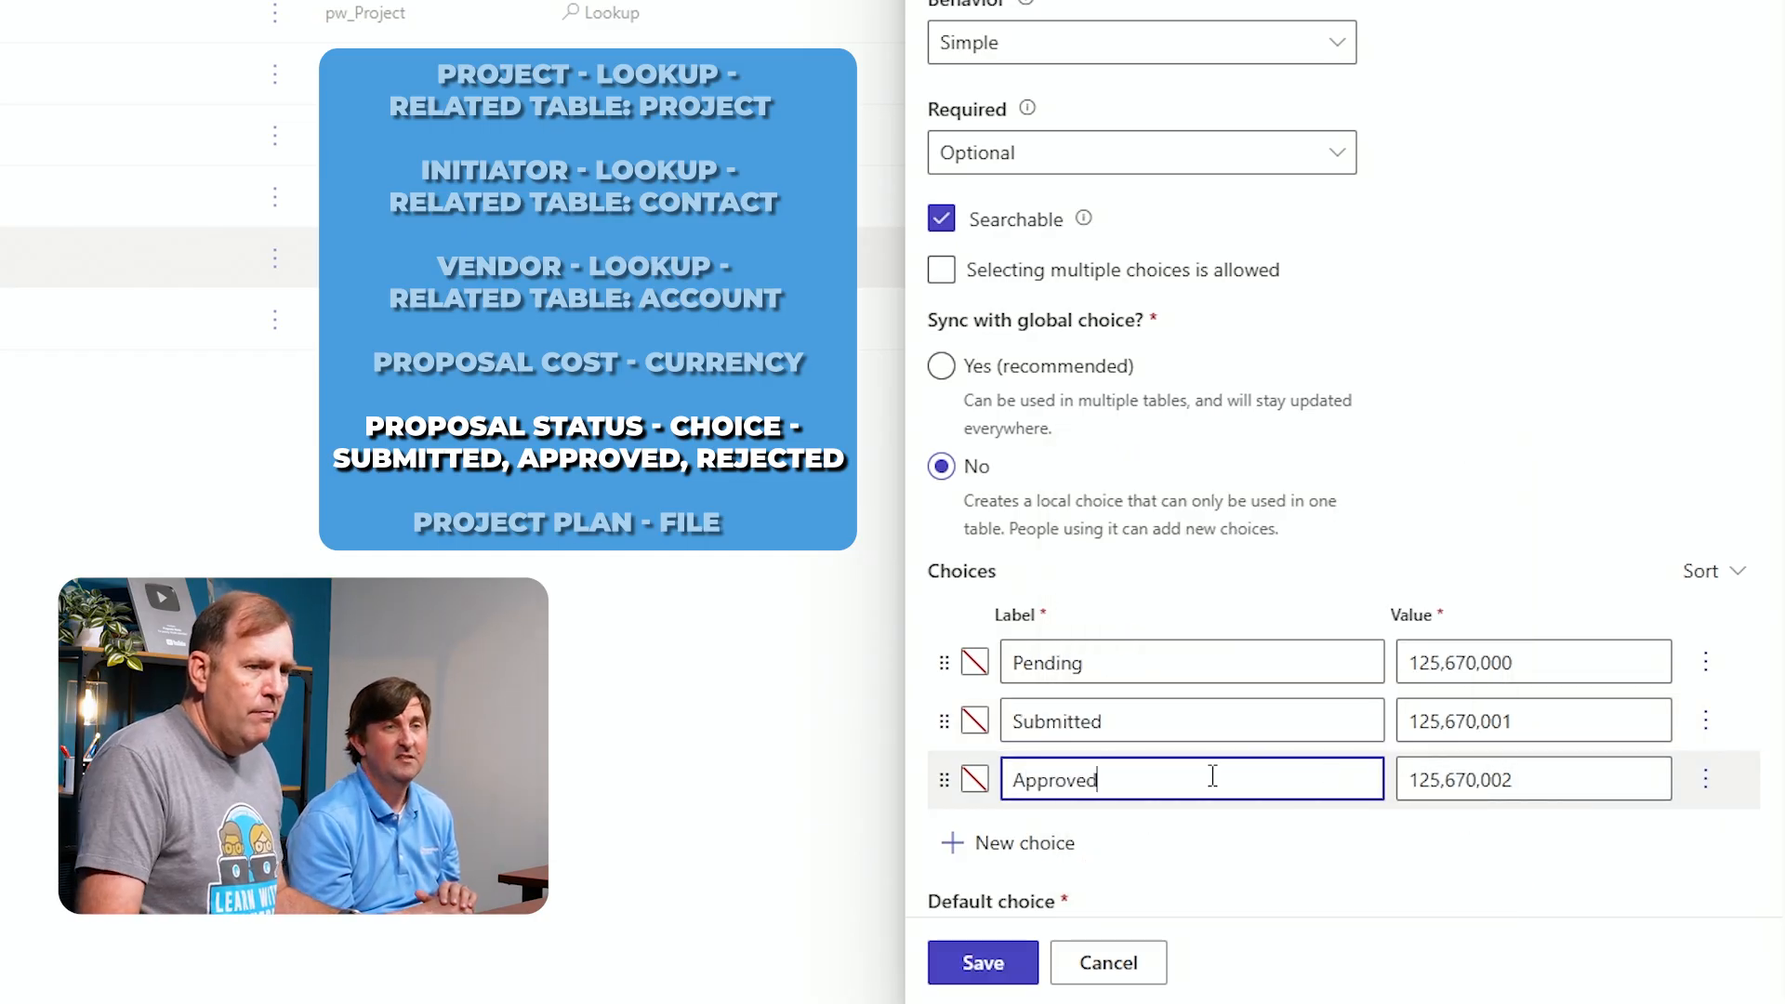
left_click(1045, 843)
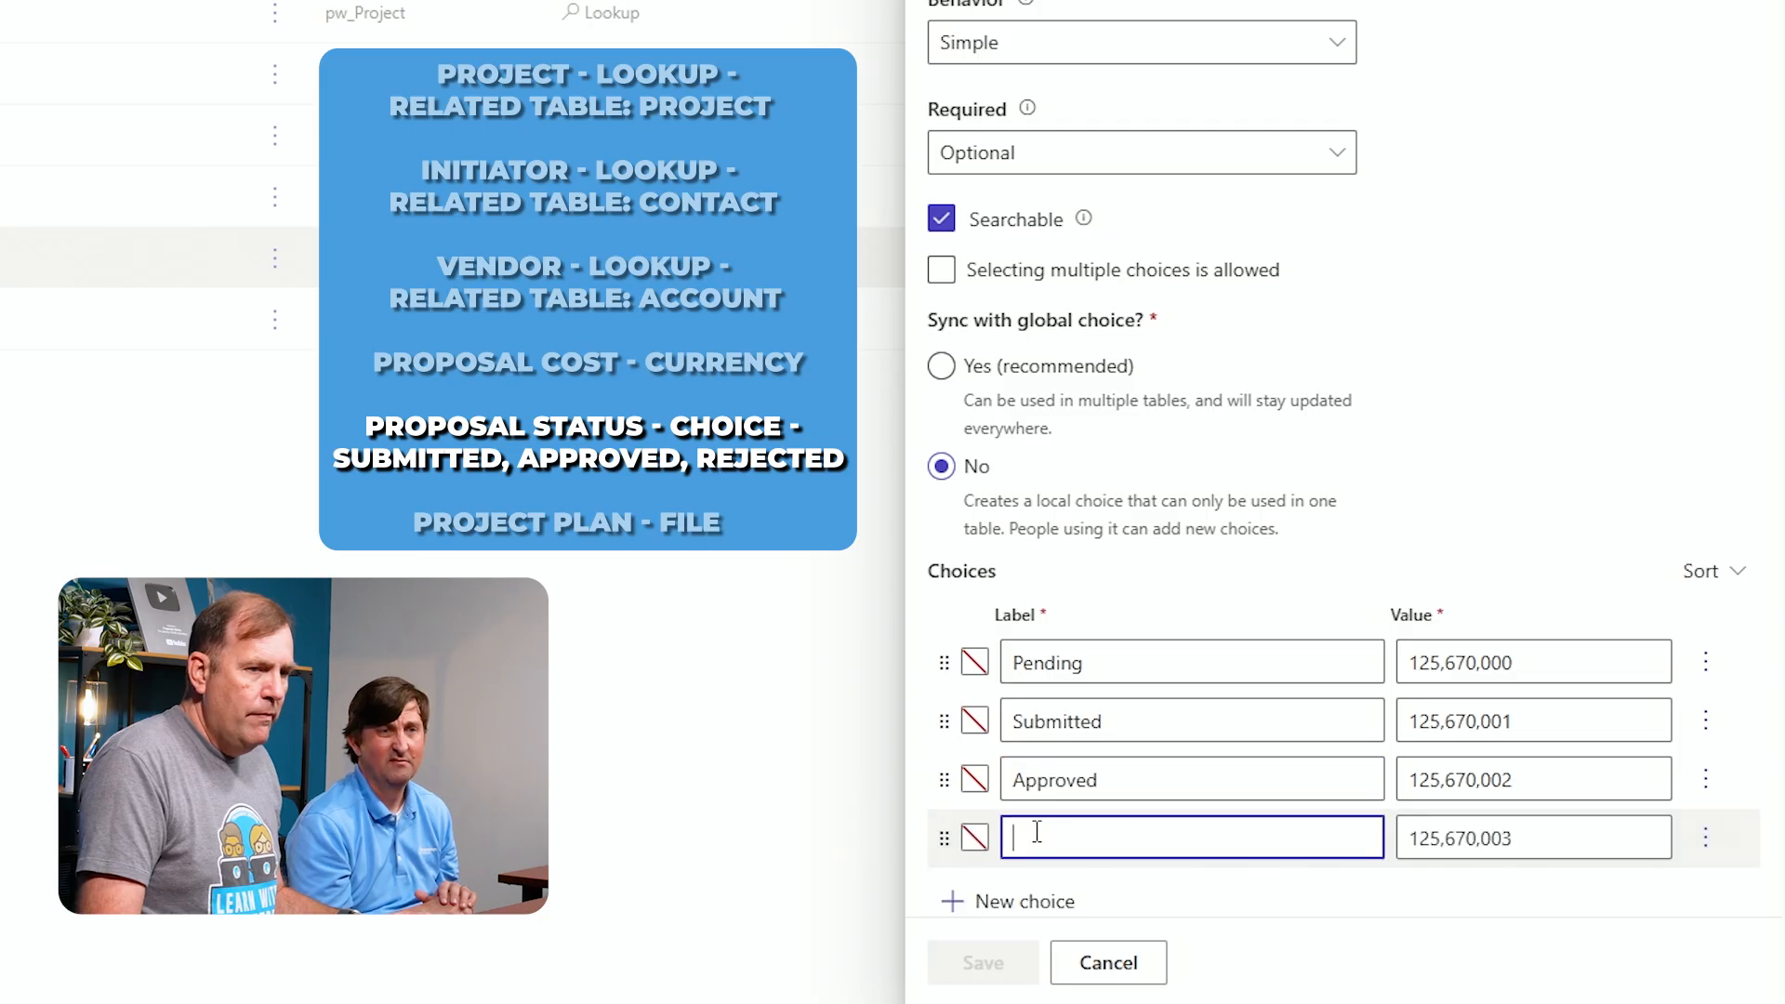
type("Rejected")
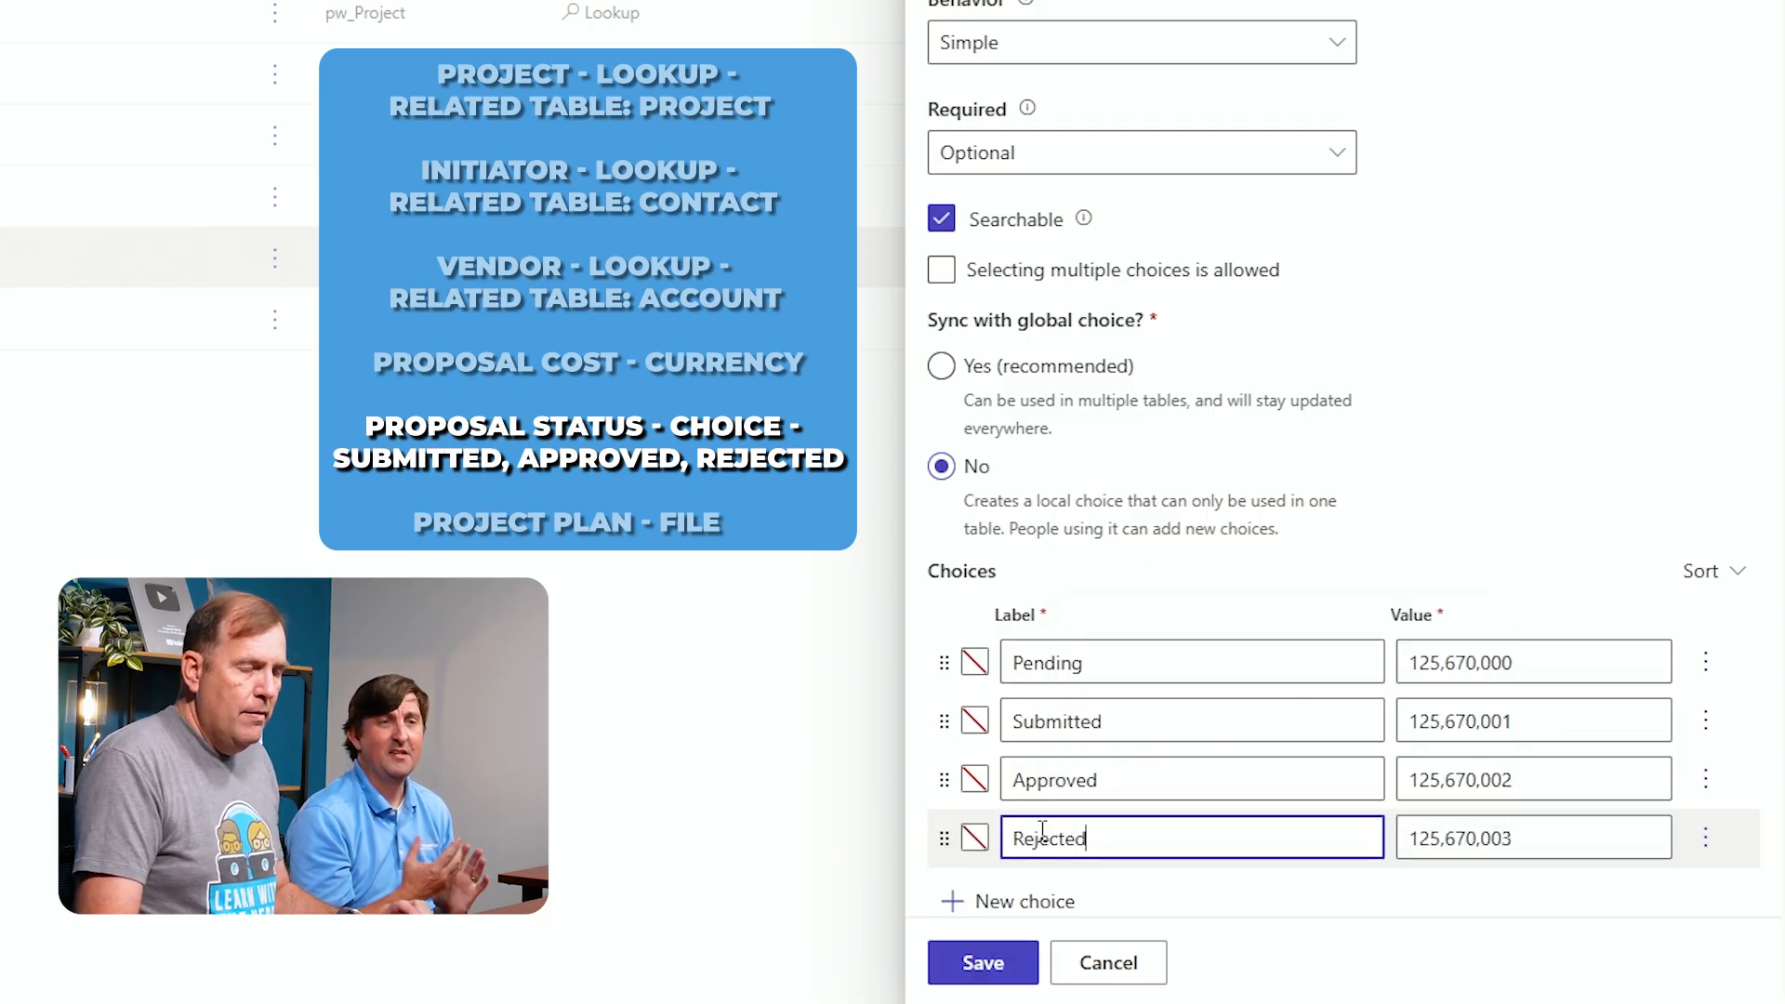
Set the default choice to Submitted and expand the advanced options
scroll(1307, 813, "down", 3)
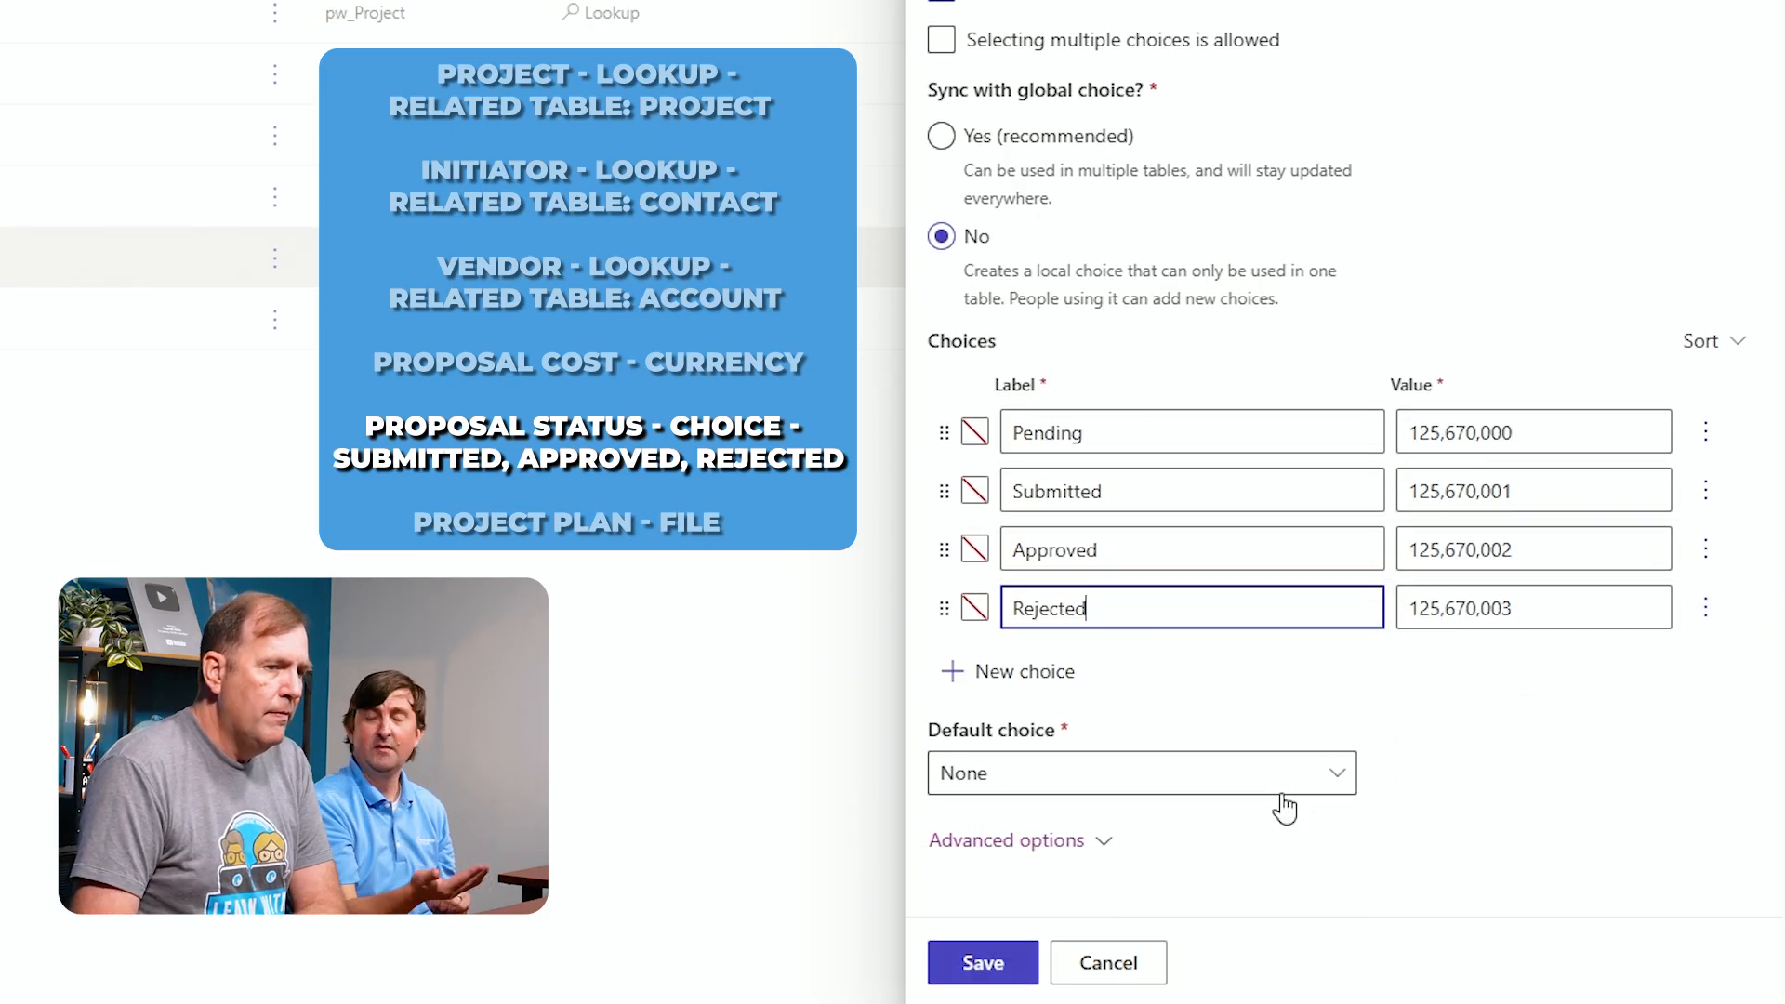
left_click(1194, 772)
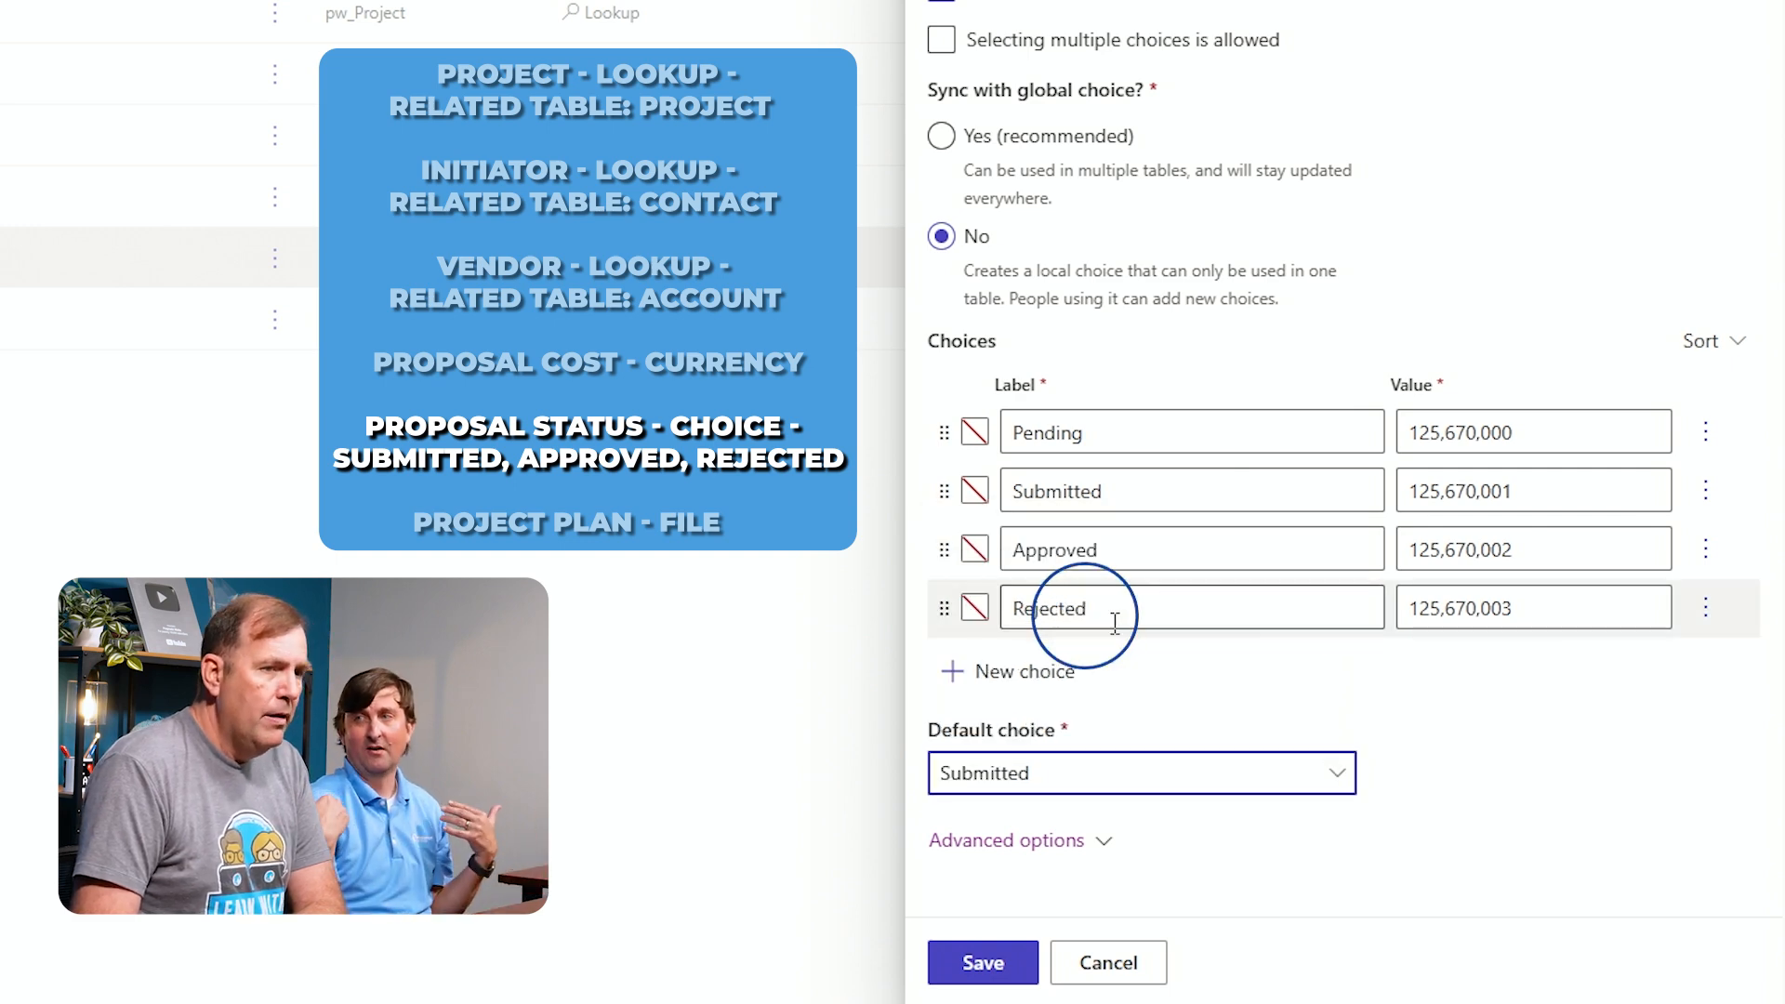
left_click(1563, 855)
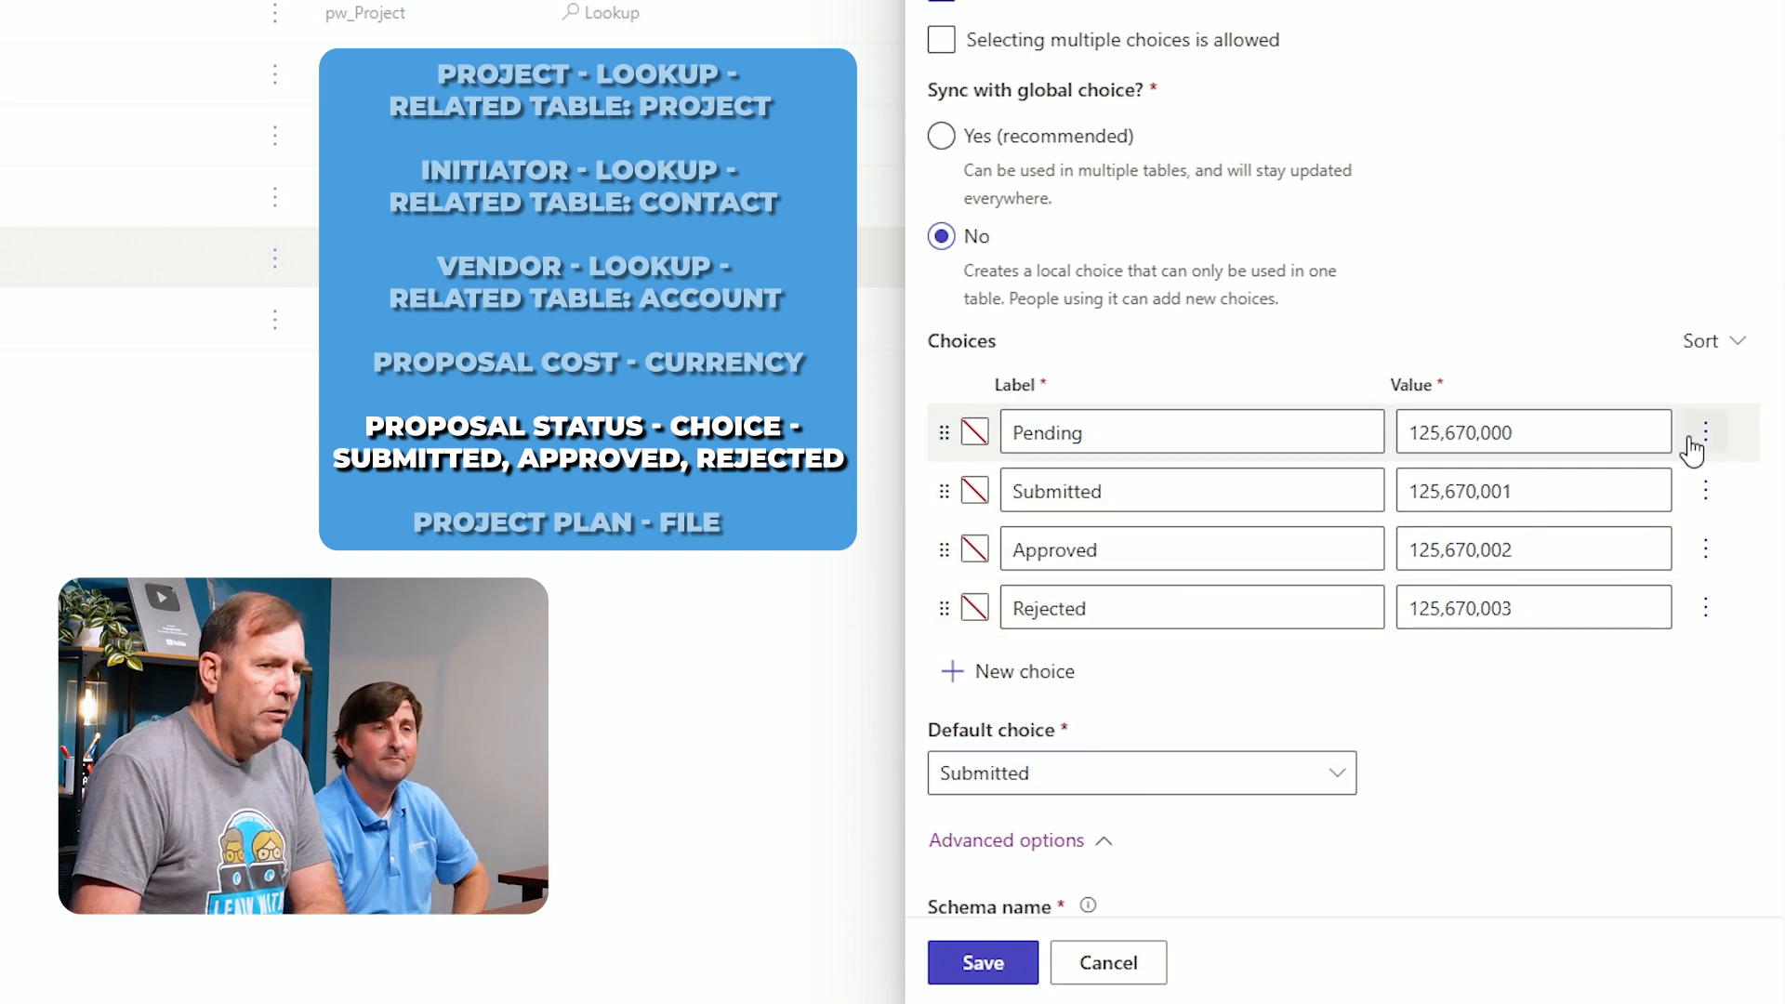
Delete the Pending choice and save the Proposal Status column
left_click(1707, 437)
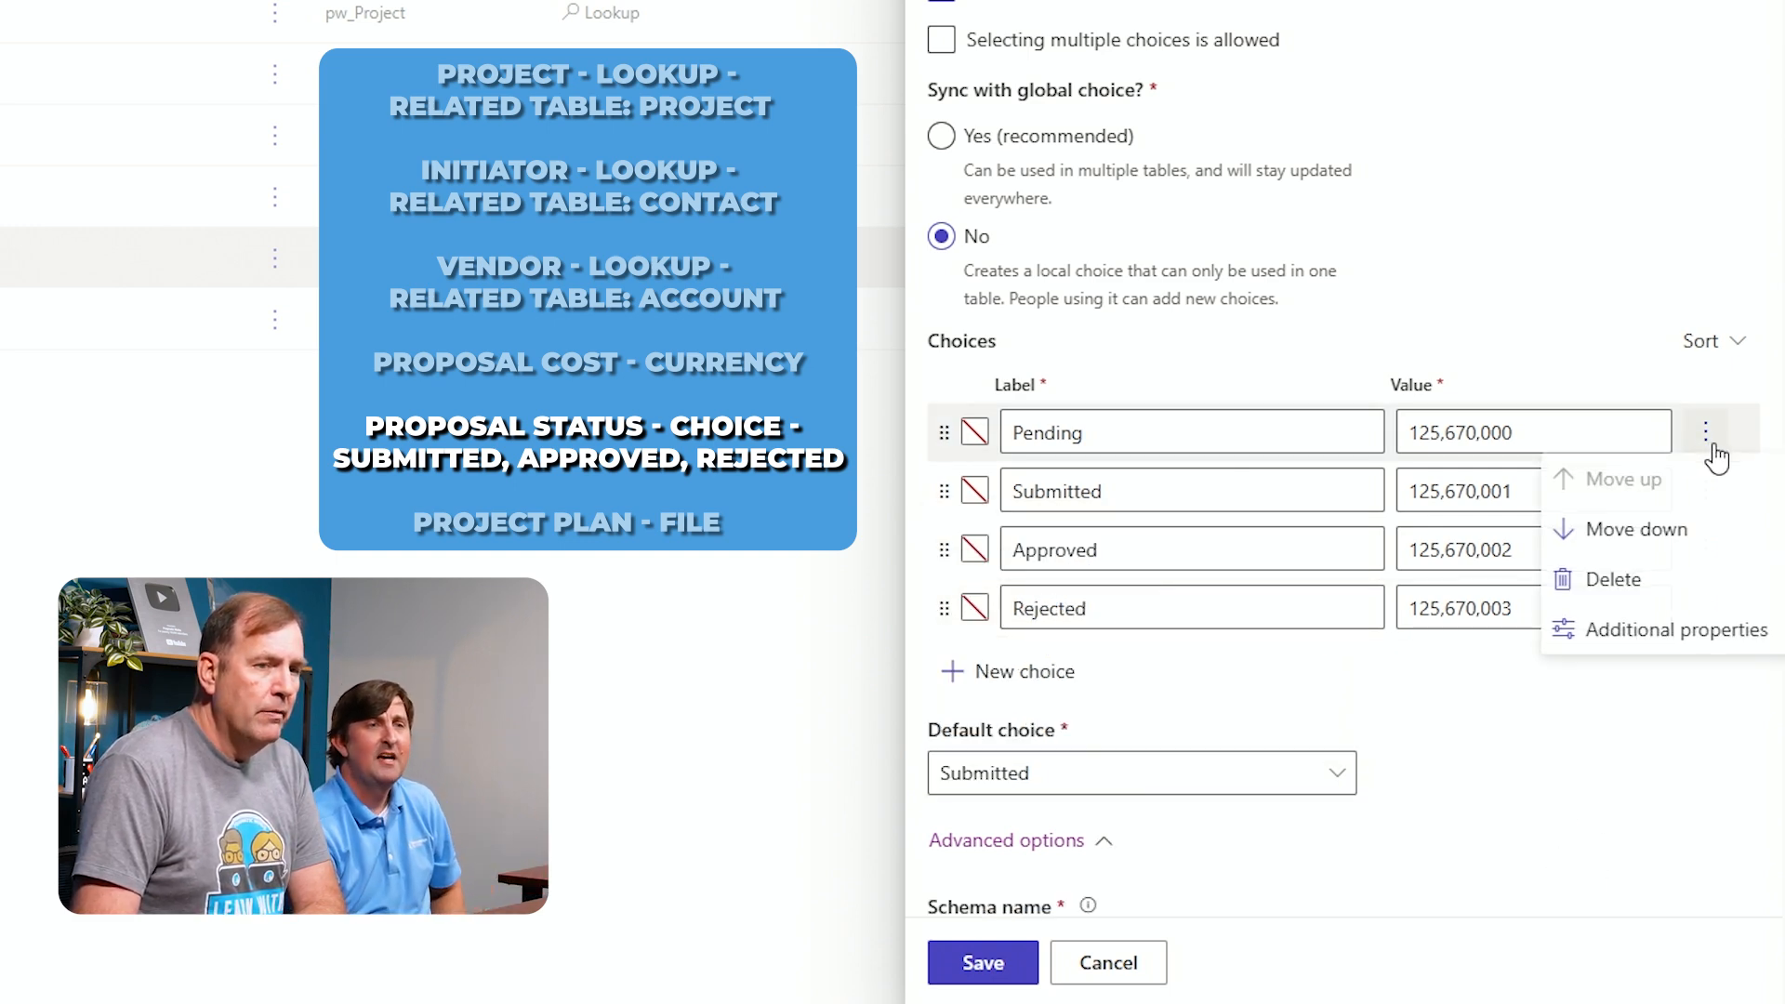
left_click(1678, 581)
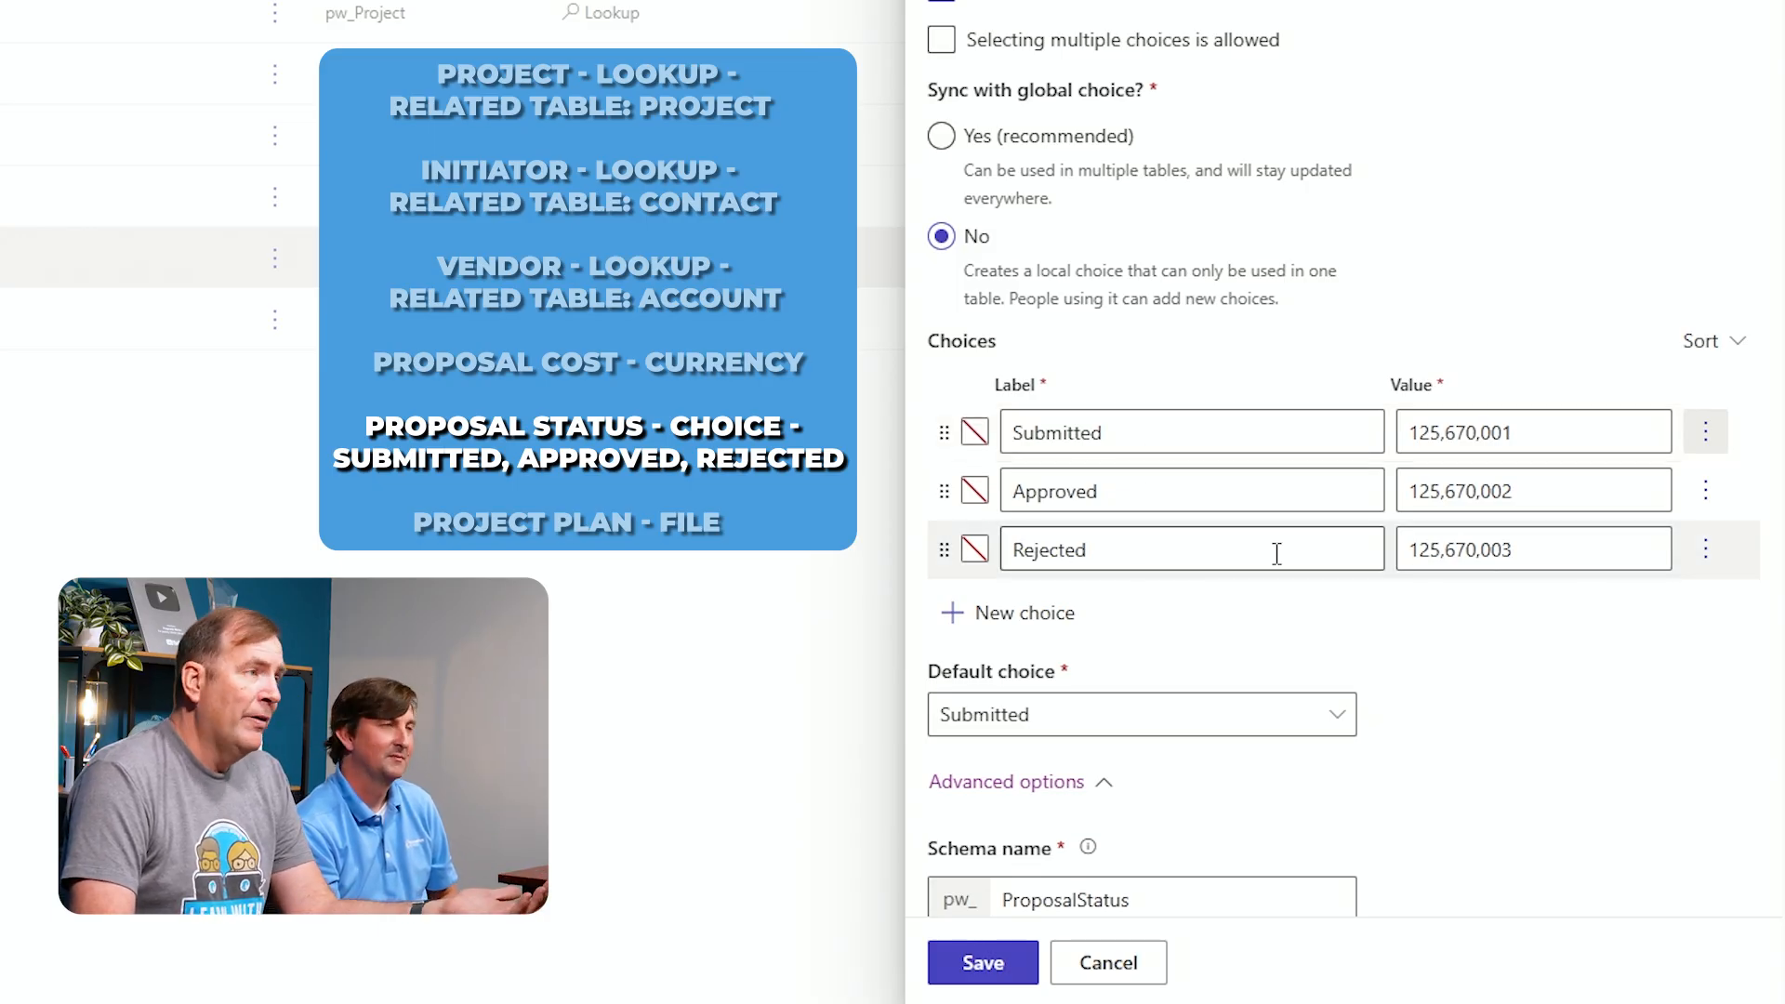
scroll(1308, 714, "down", 5)
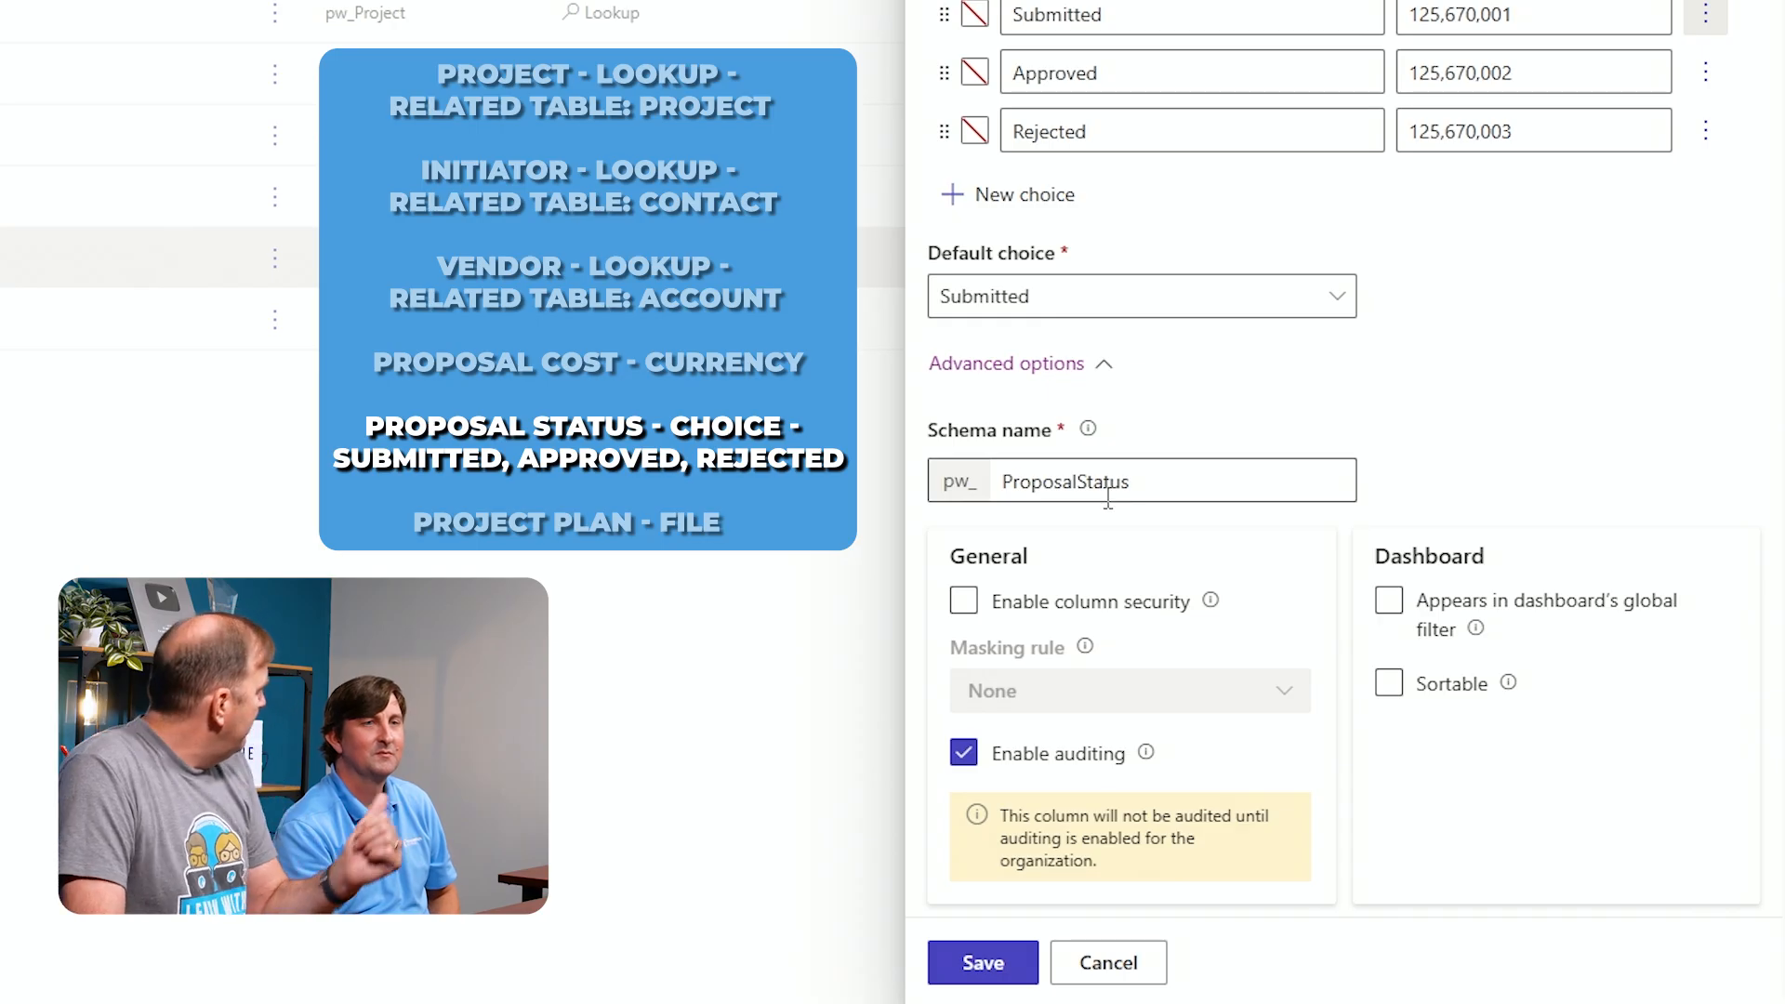
left_click(981, 965)
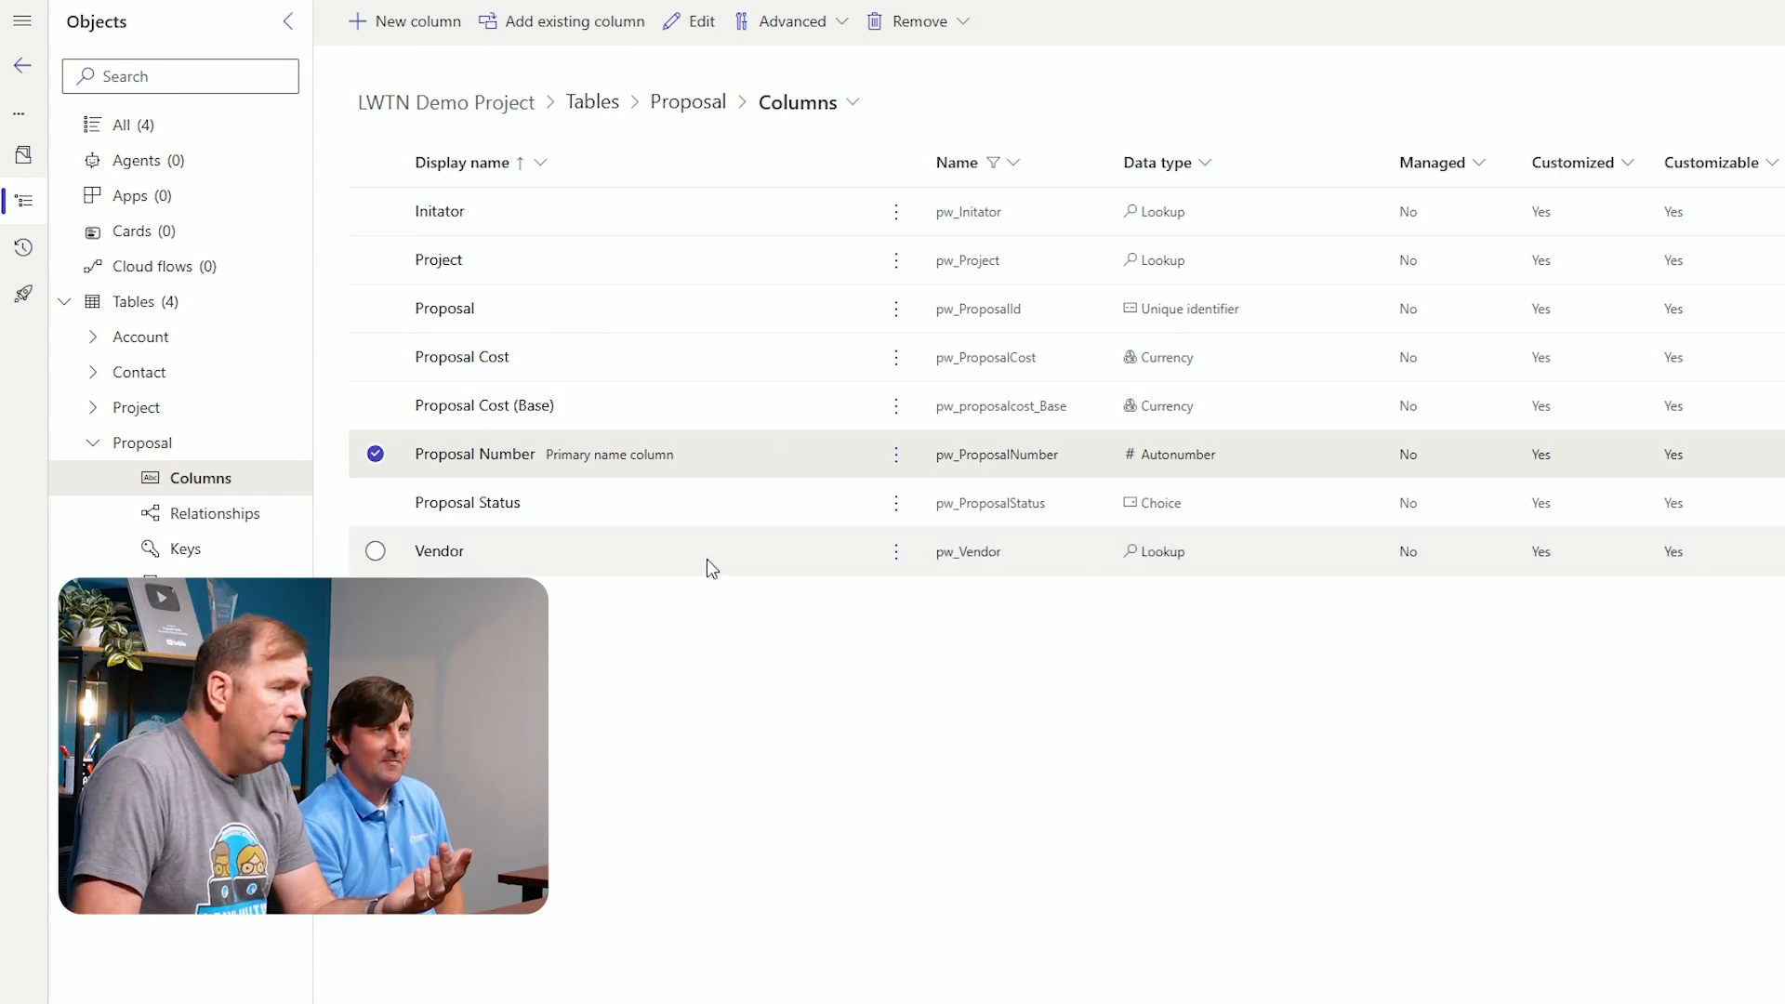
Add a column named Project Plan with the File data type and save it
left_click(415, 25)
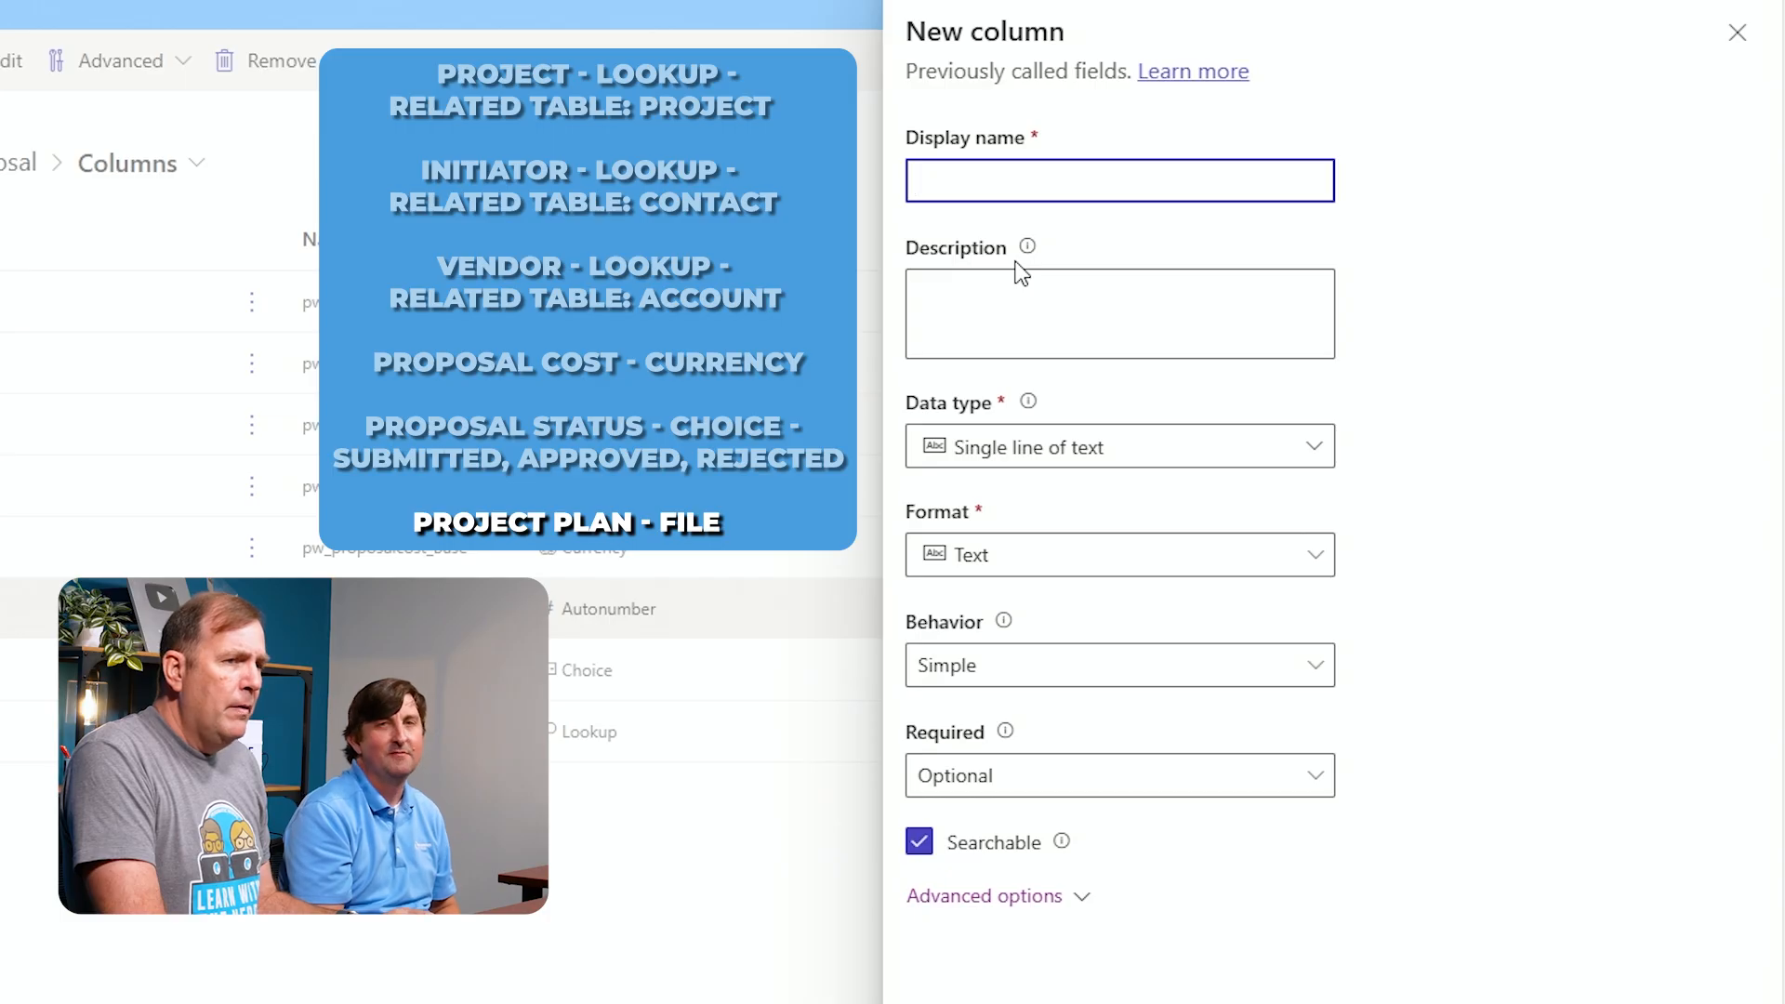
type("Project Plan")
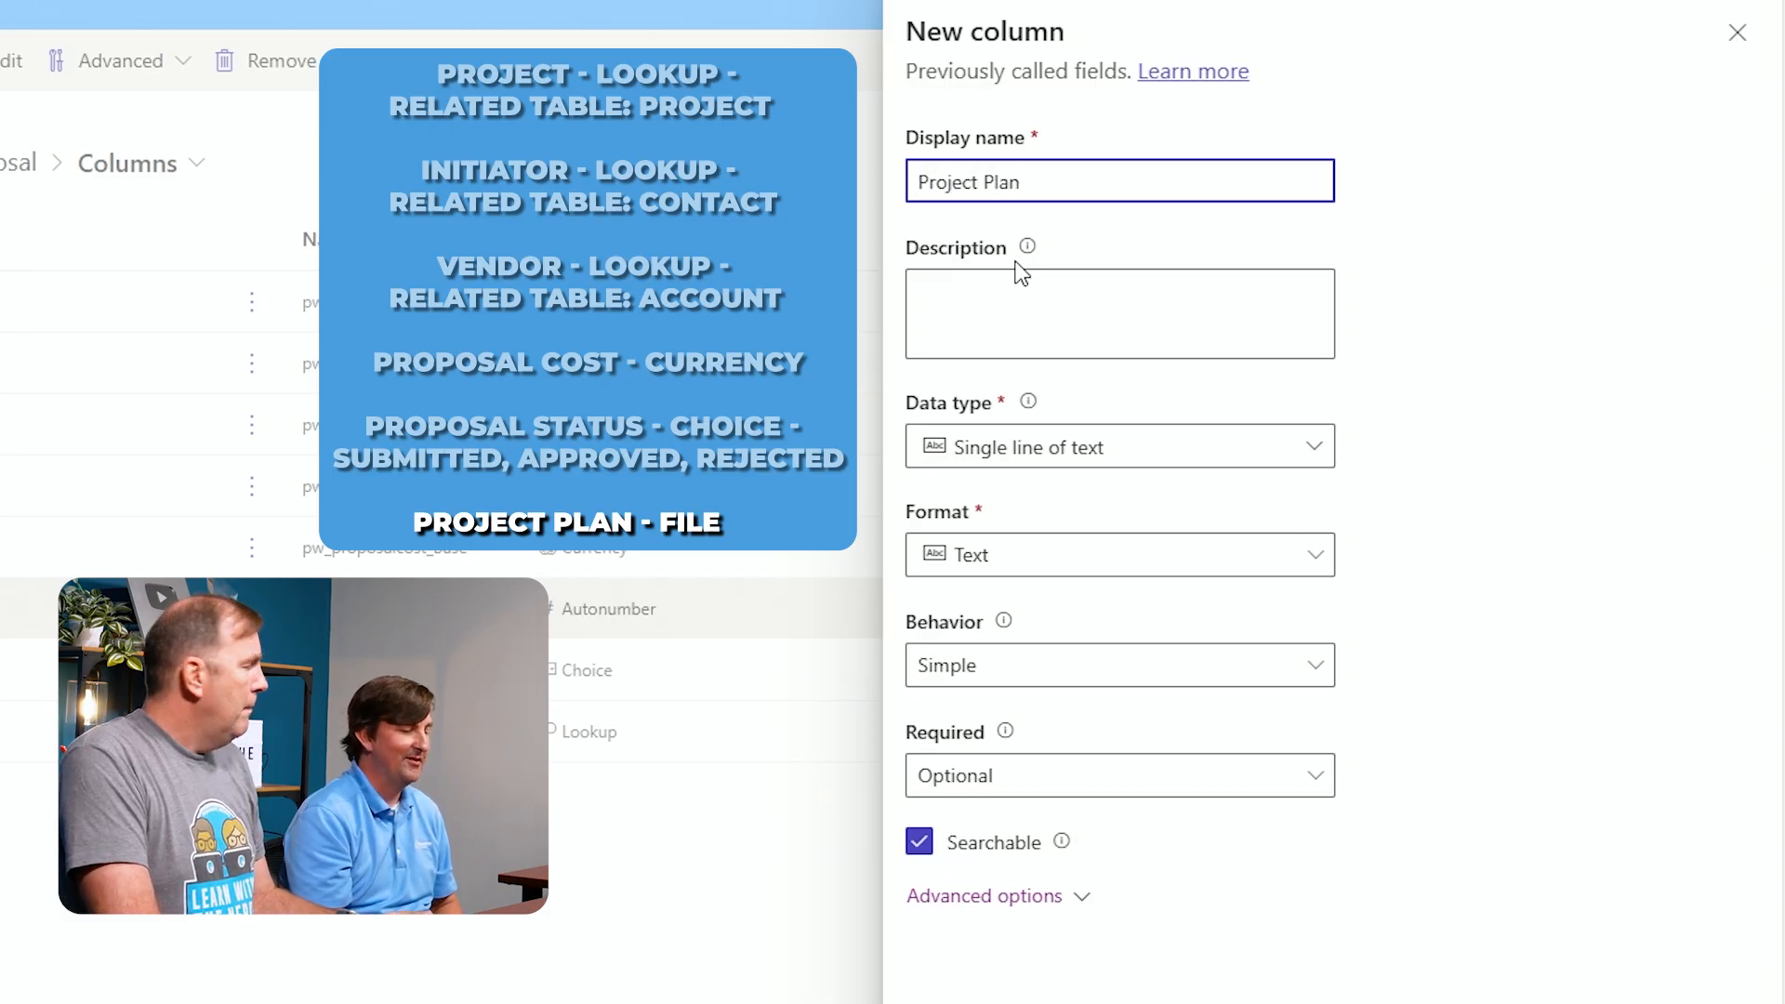
key("BackSpace")
key("BackSpace")
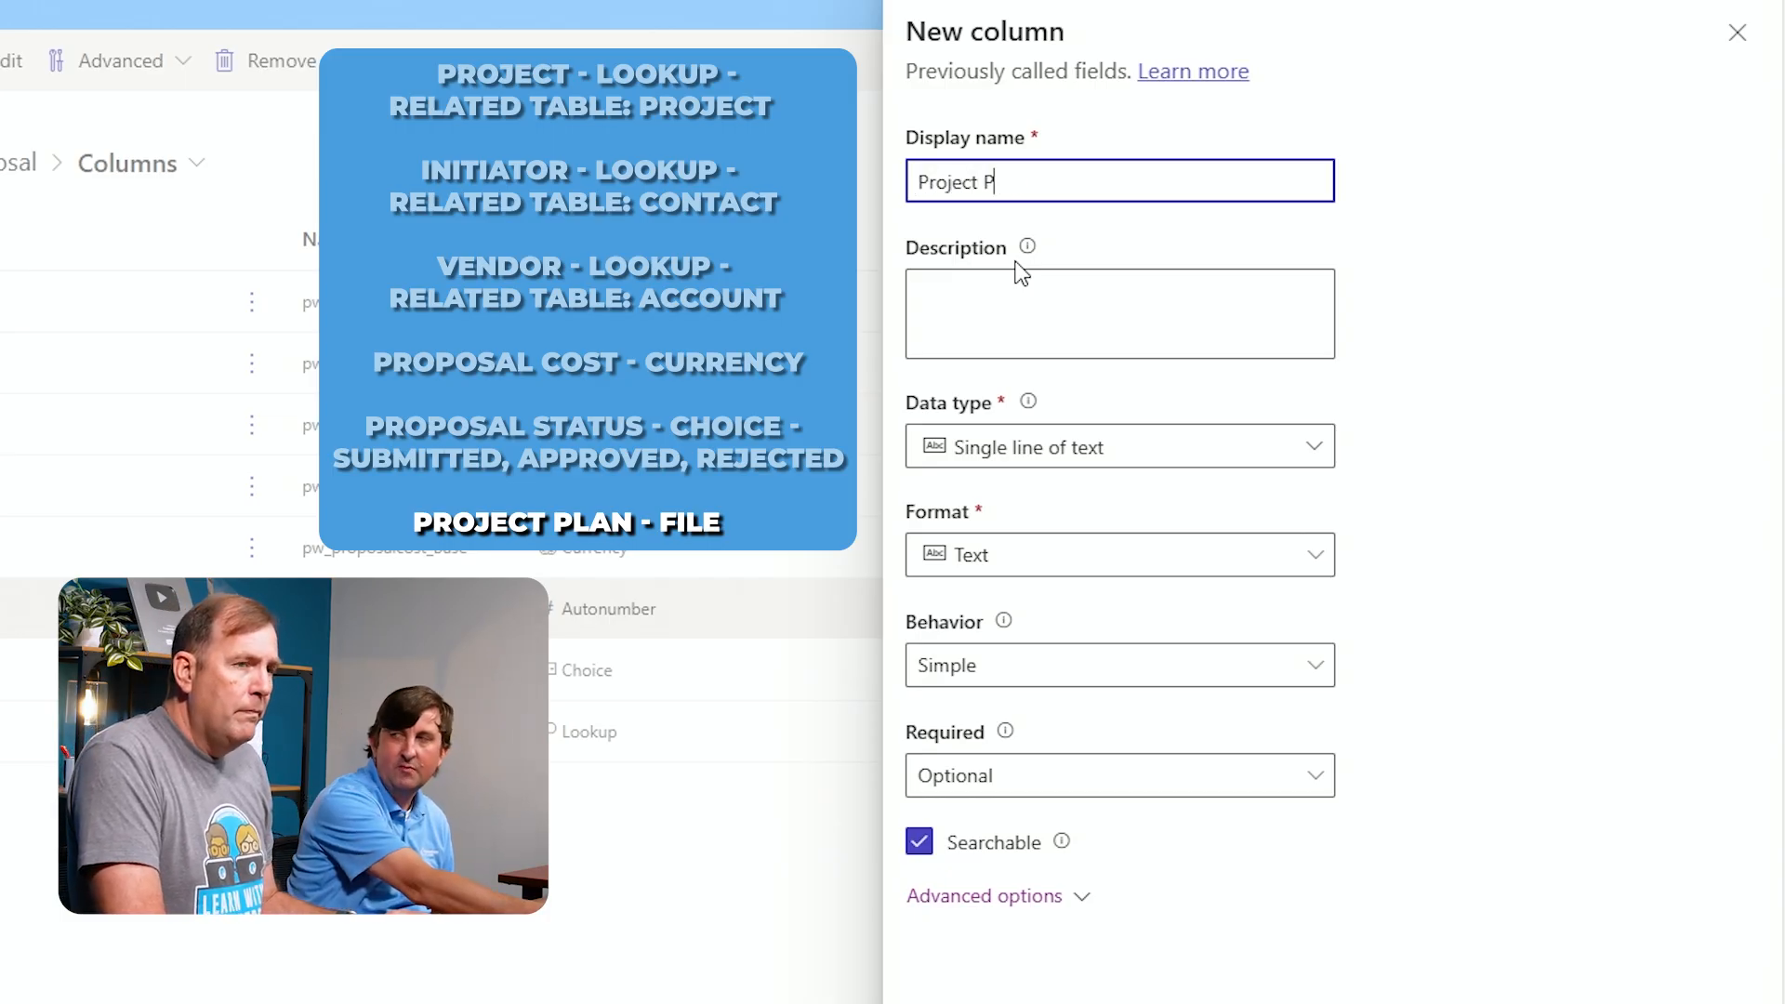
type("lan")
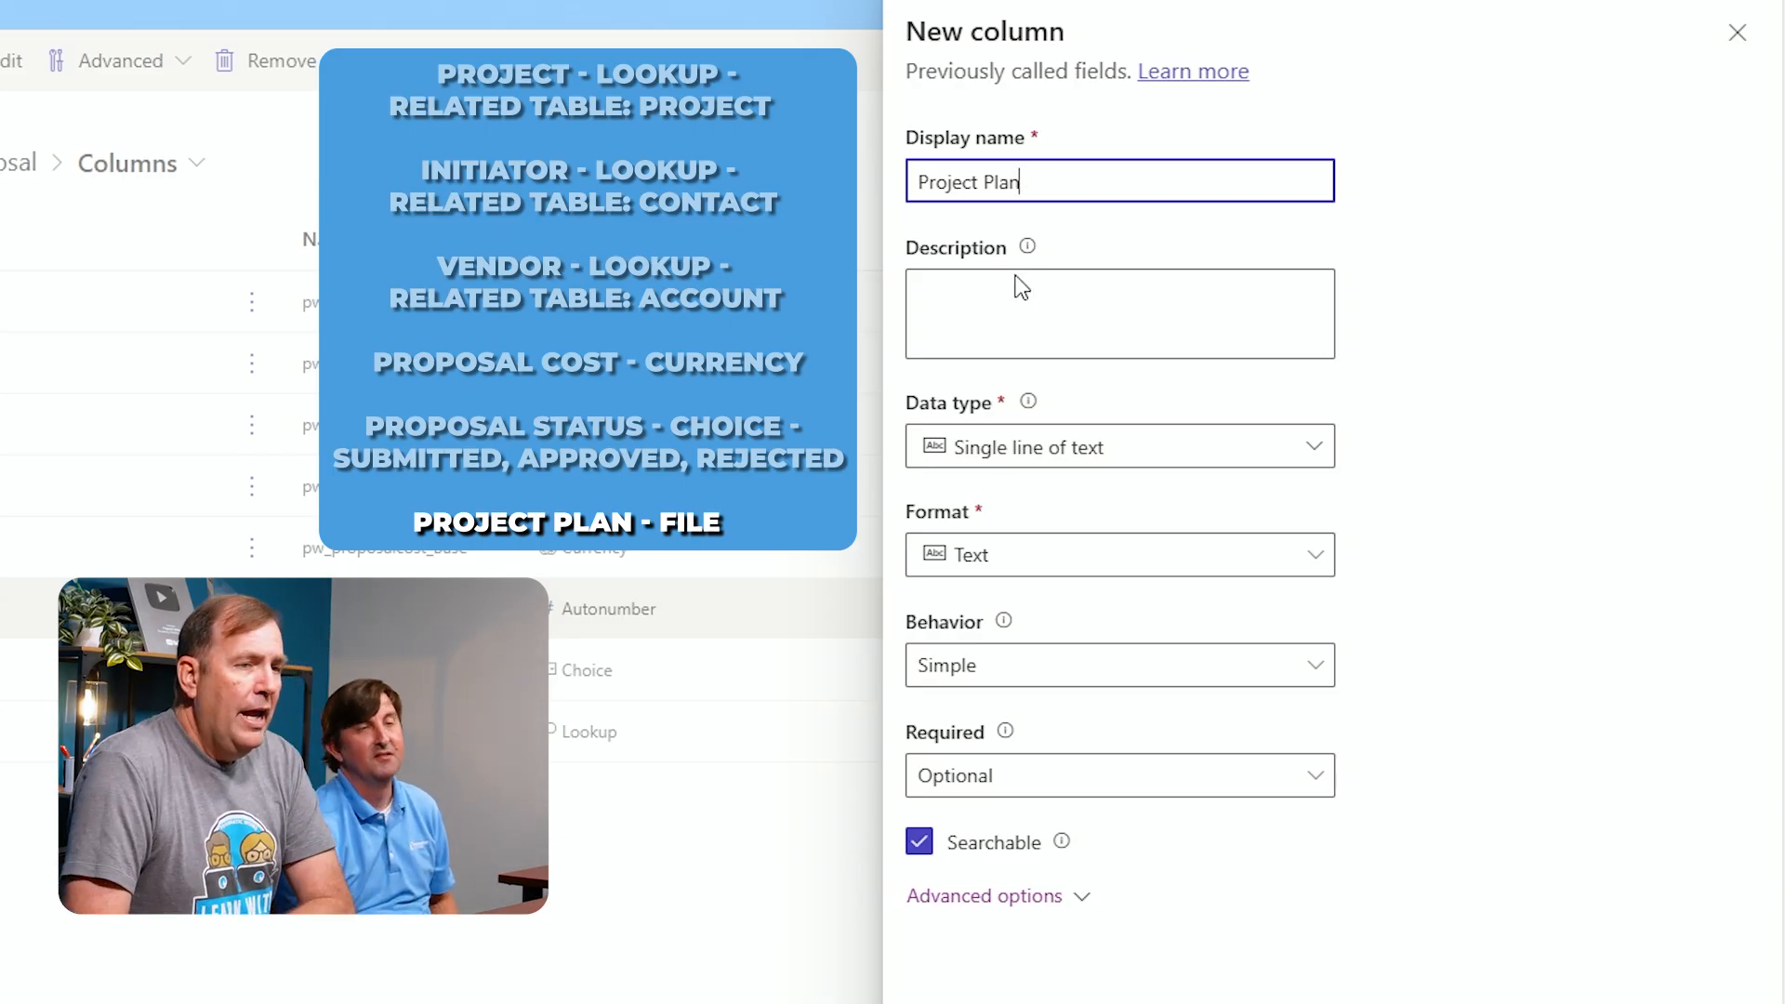
left_click(1116, 470)
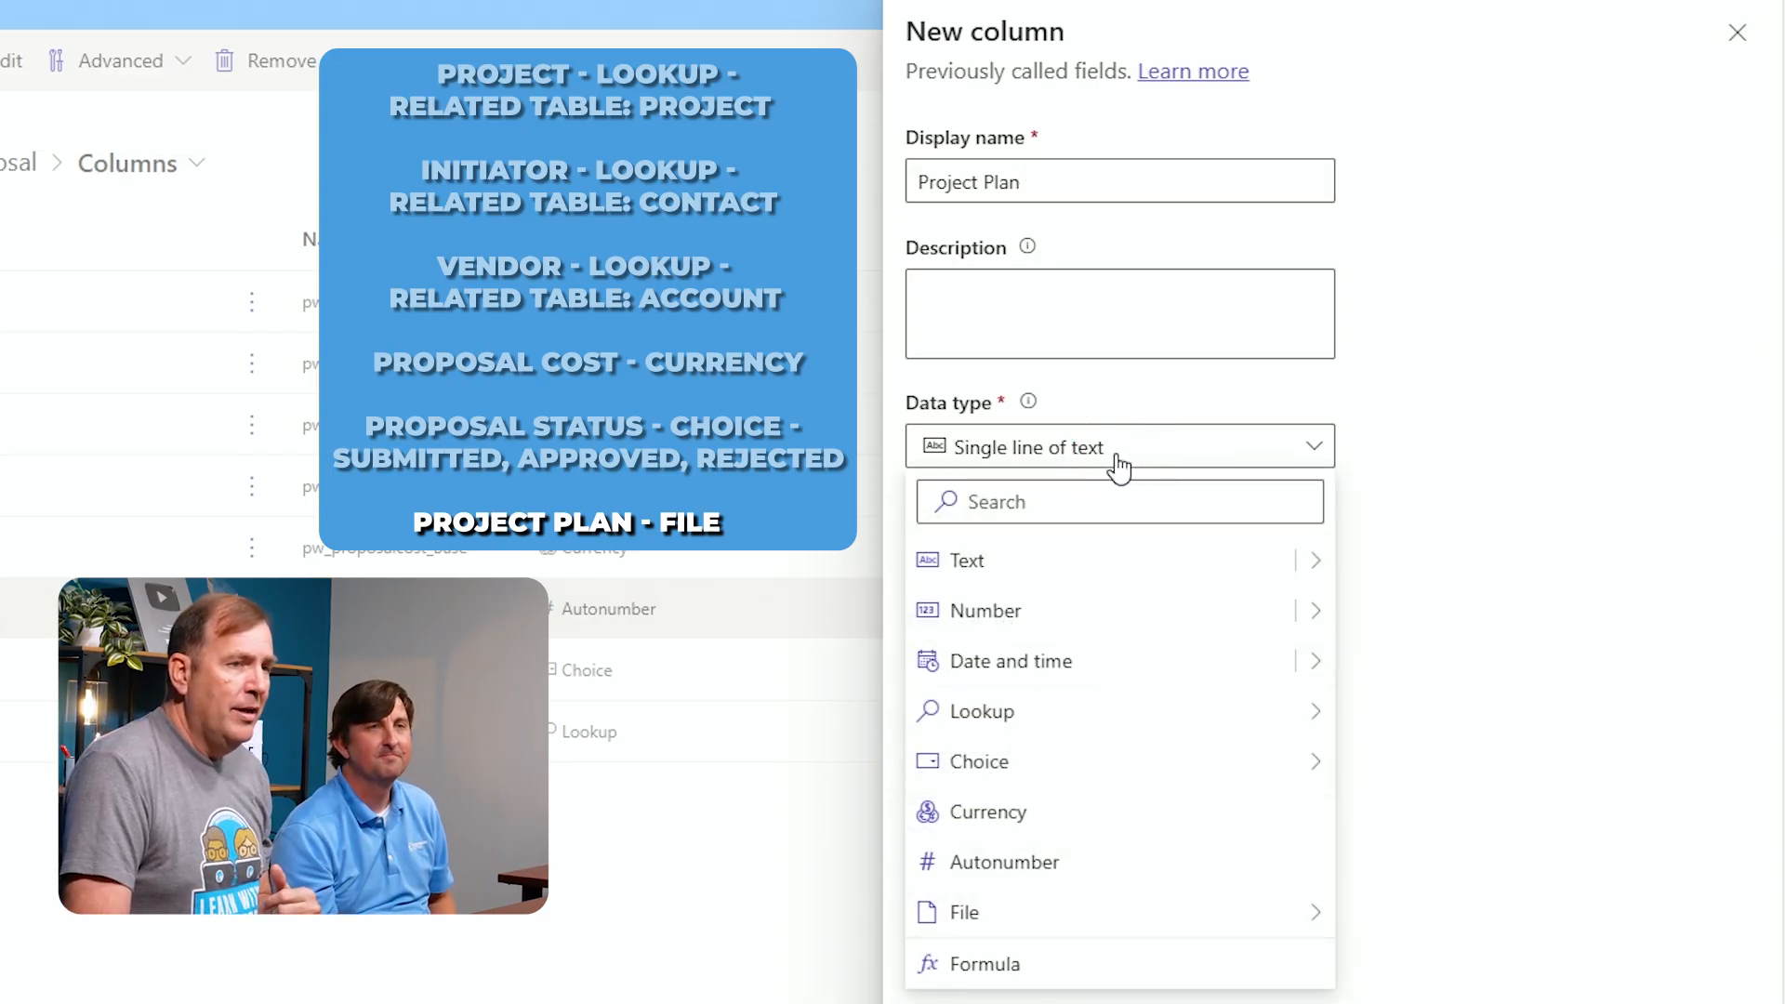
mouse_move(1081, 906)
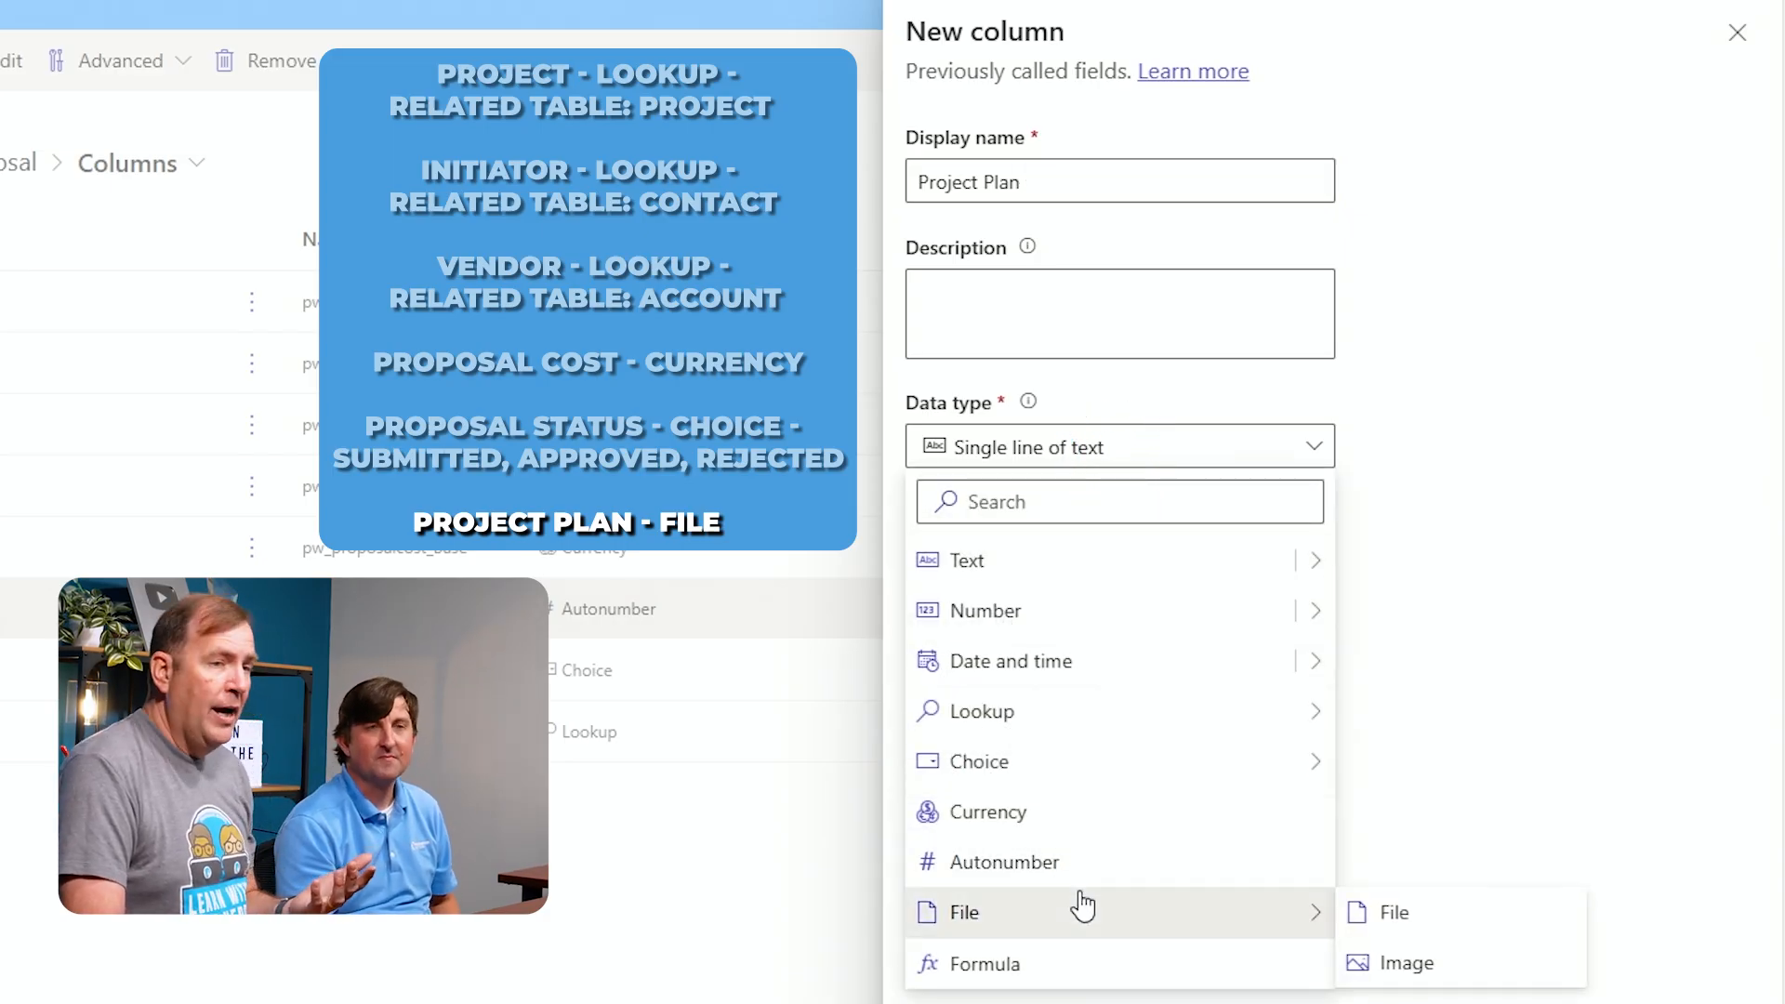
left_click(1394, 919)
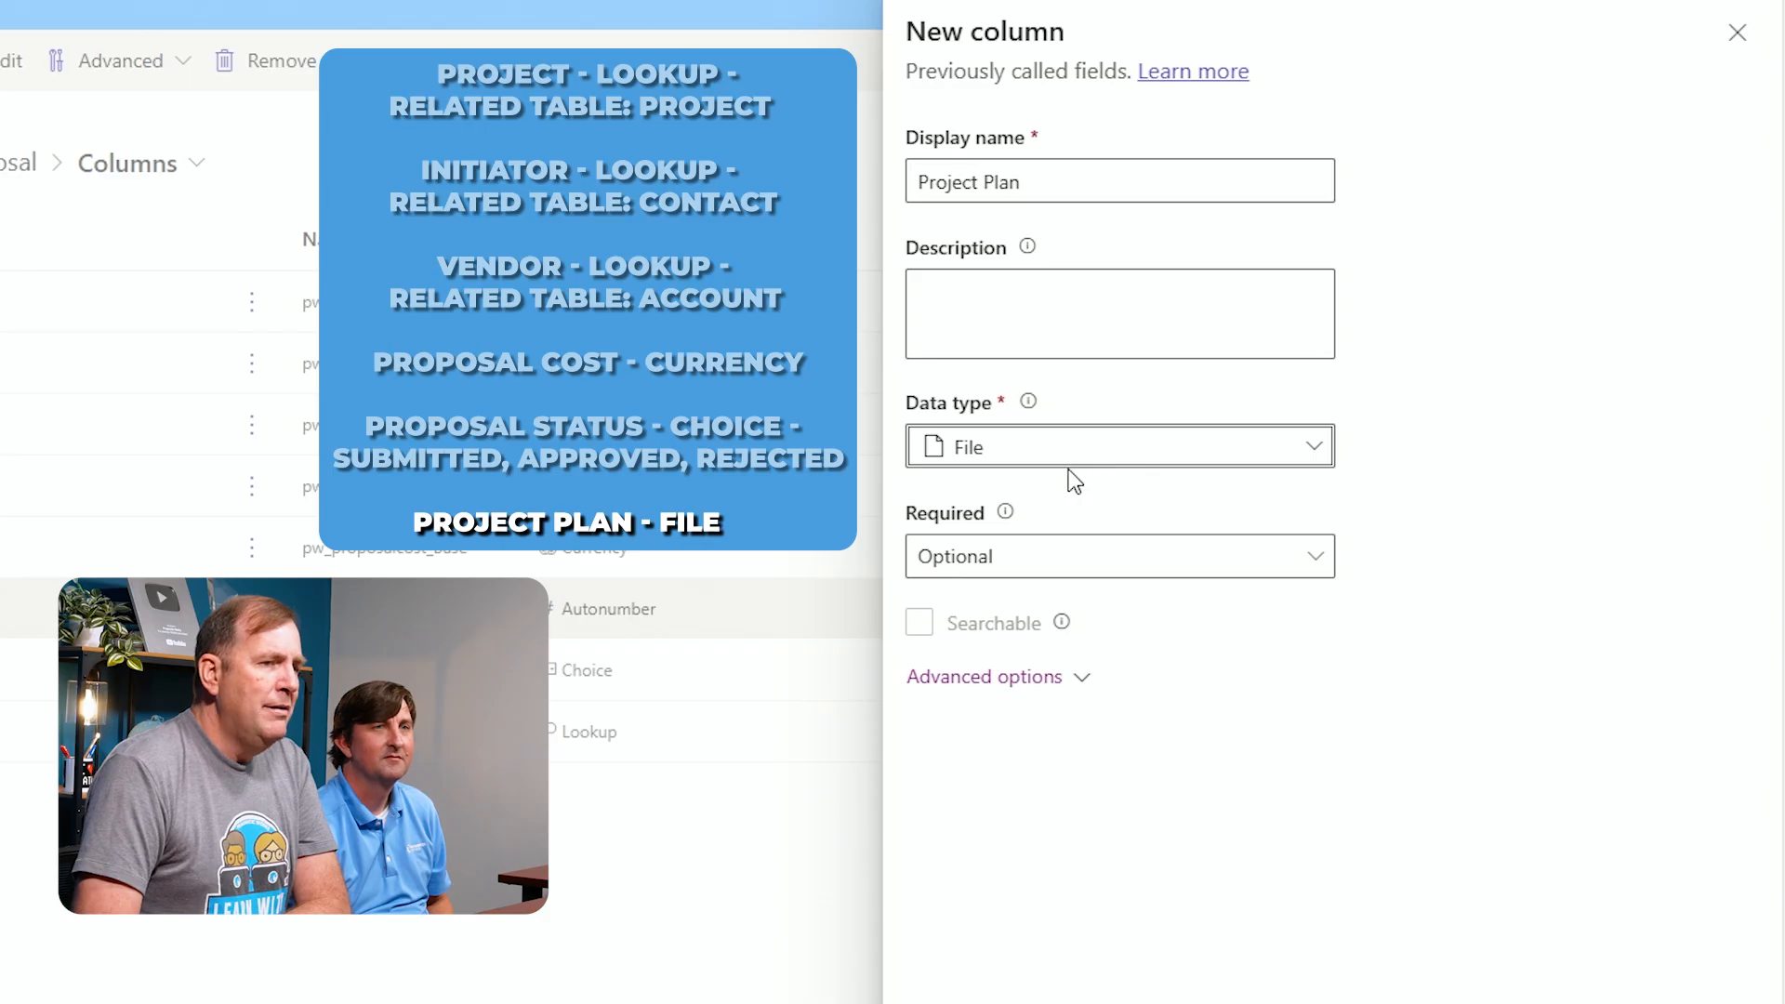
left_click(976, 955)
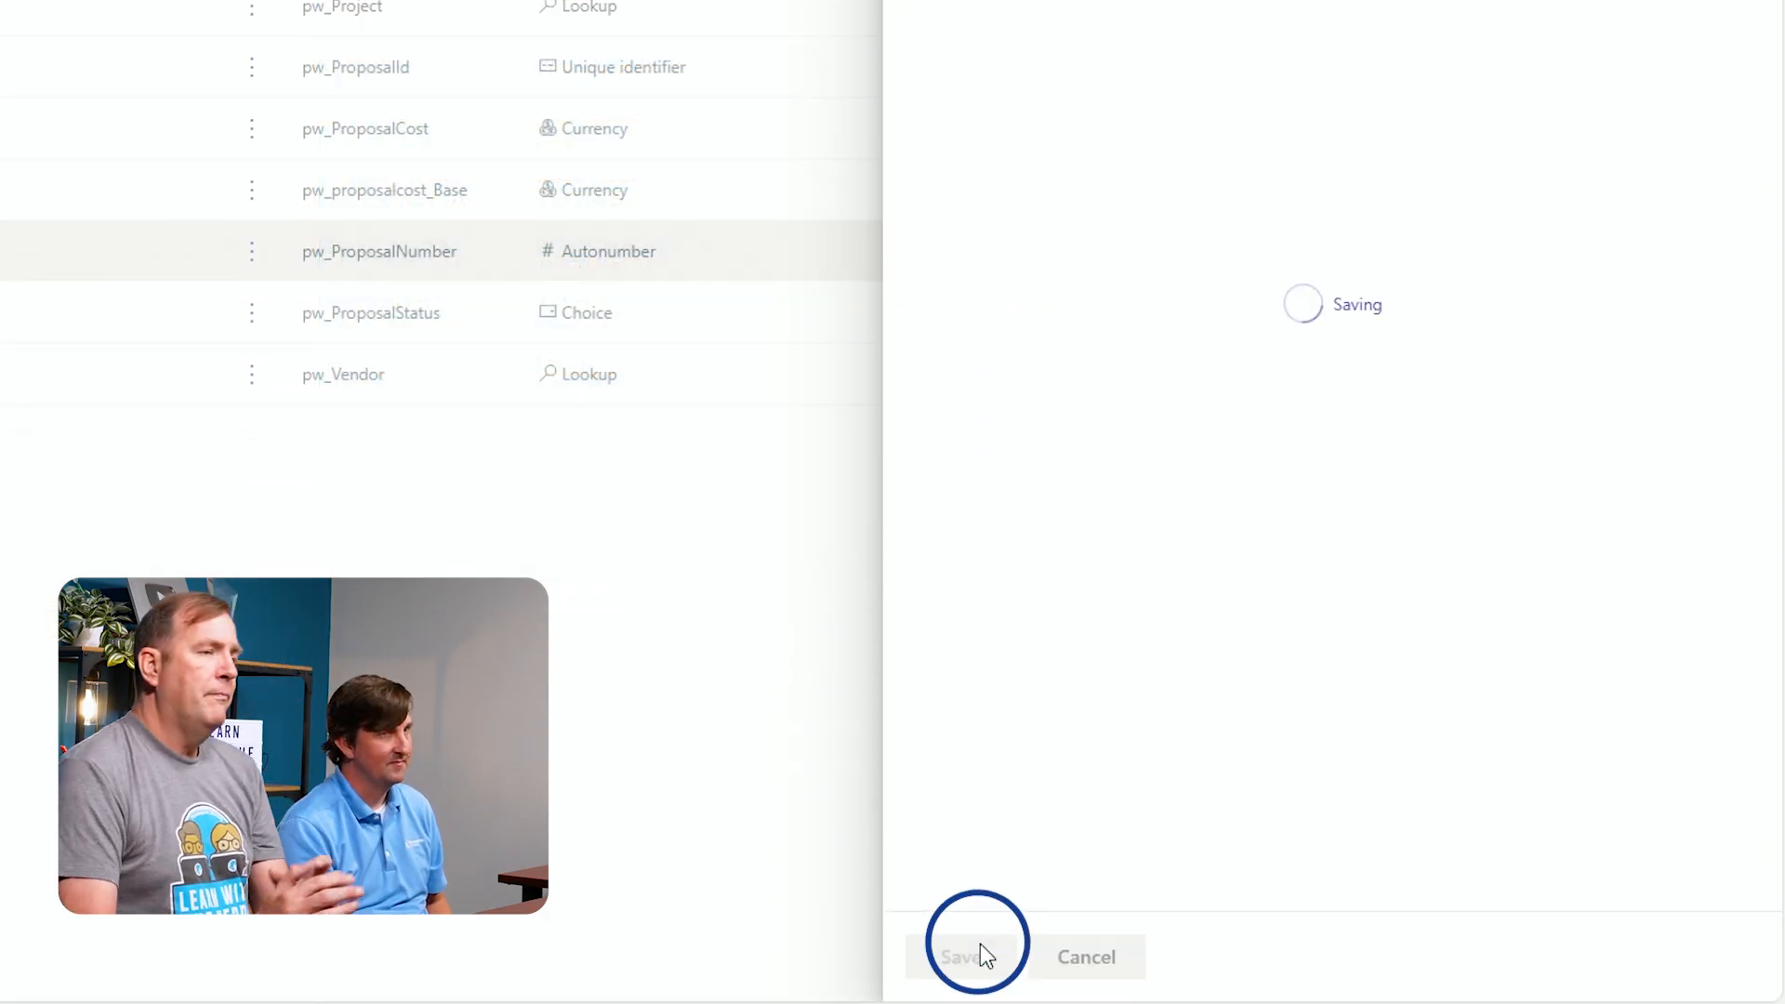
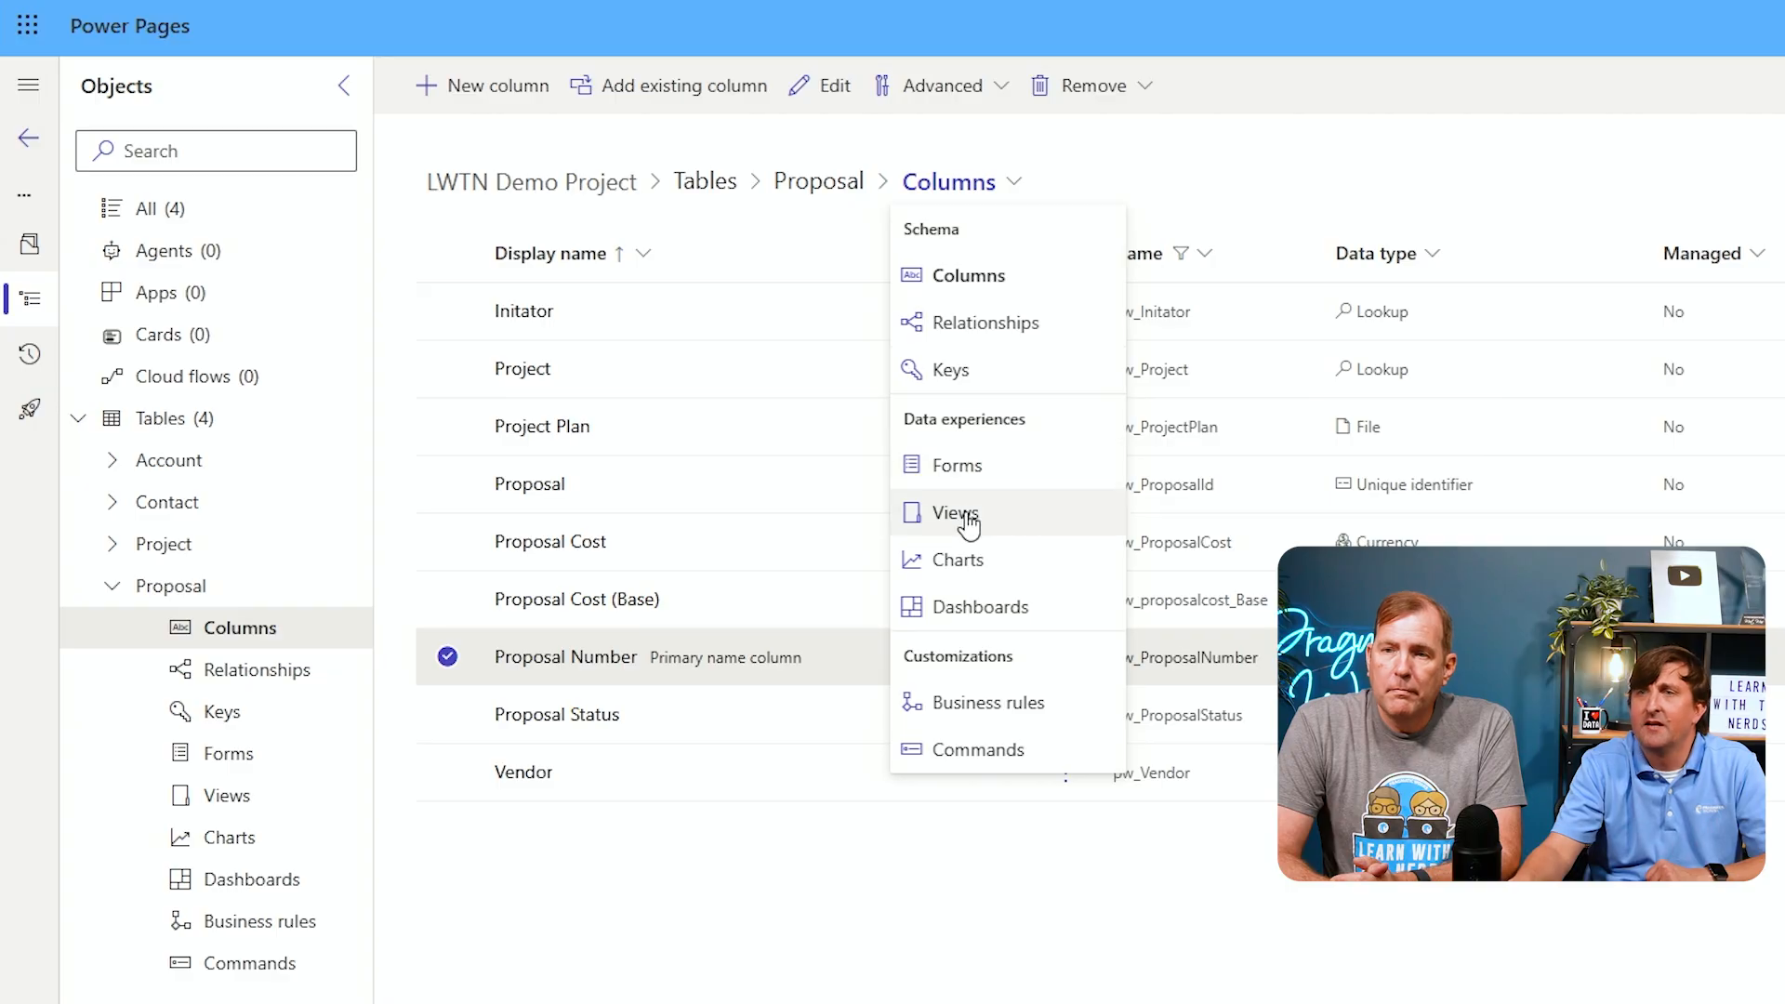
Open the Proposal table's Active Proposals view and filter its table column list to custom columns
left_click(962, 514)
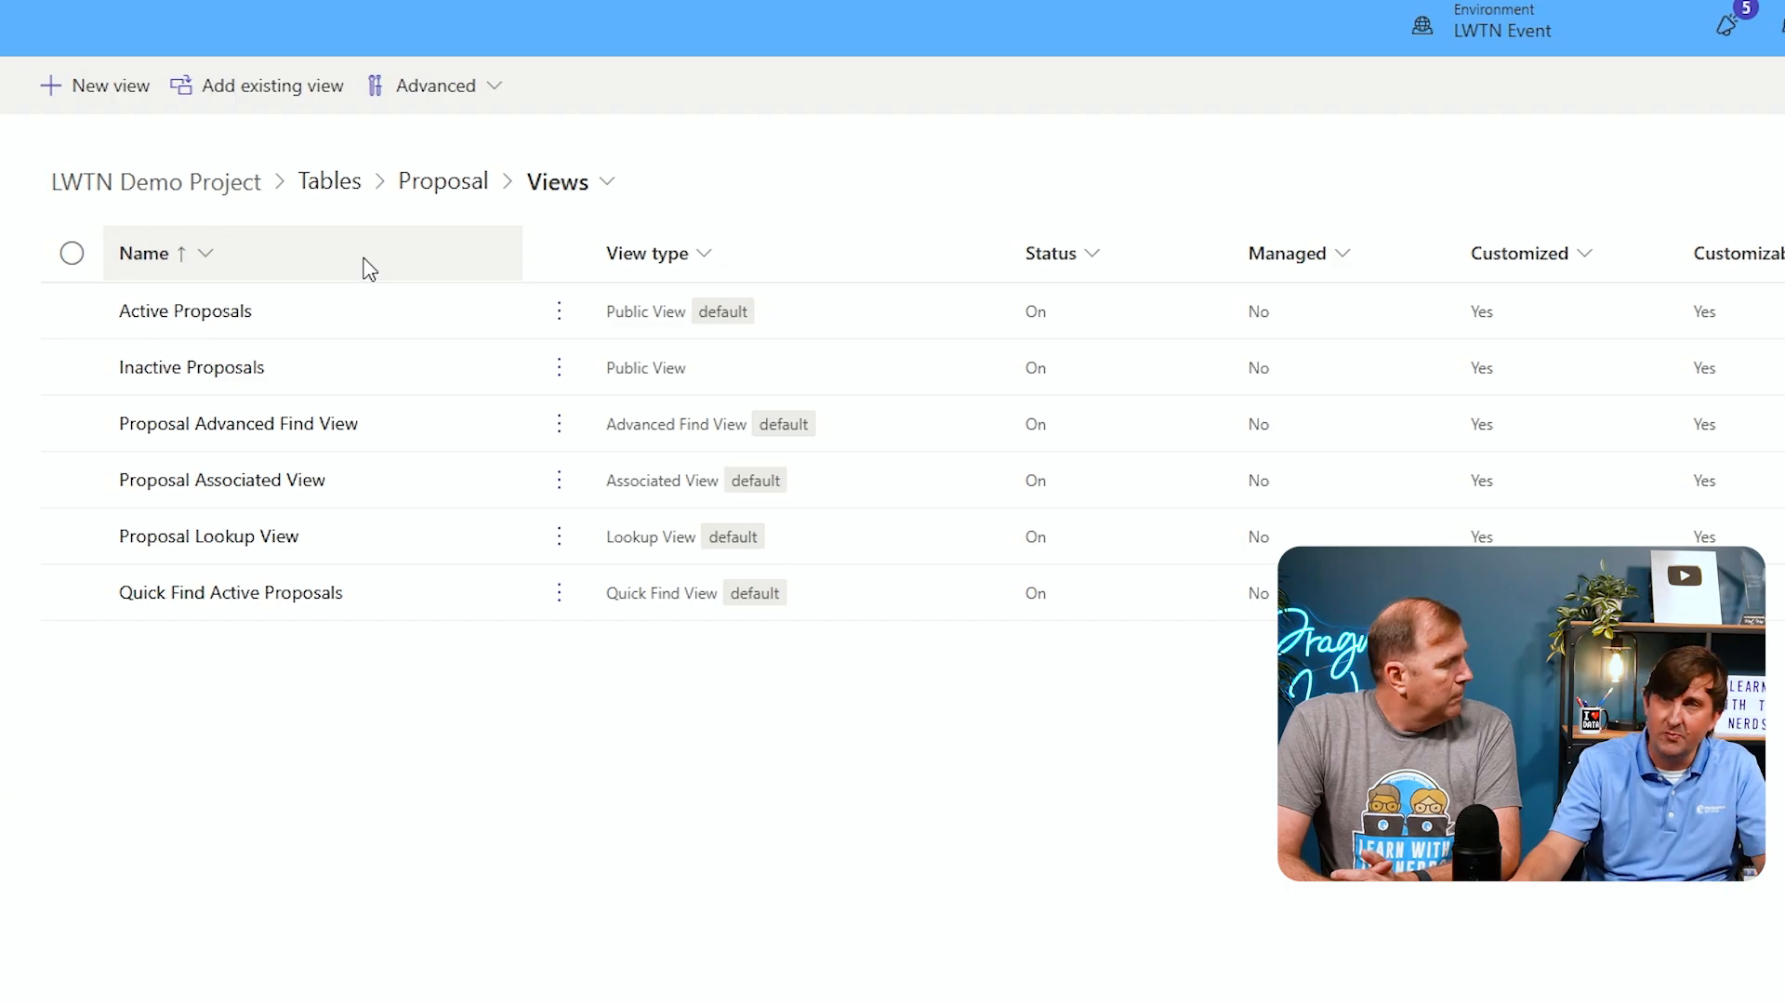
left_click(215, 316)
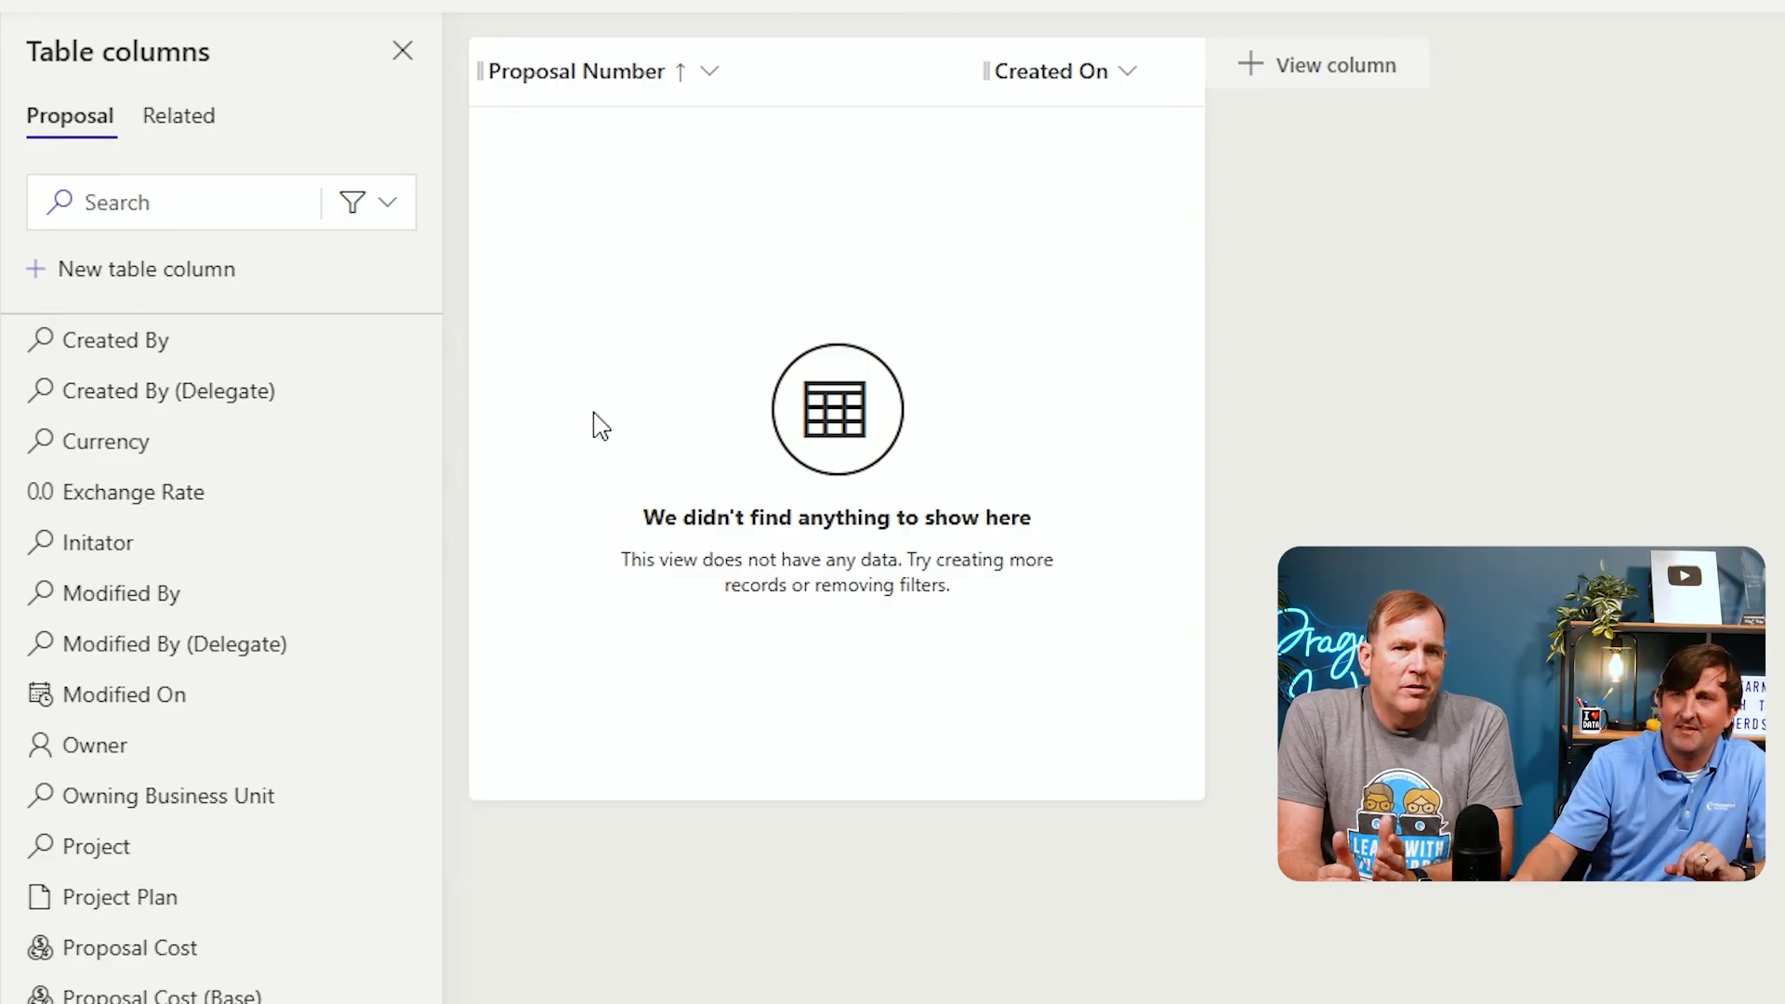
left_click(392, 219)
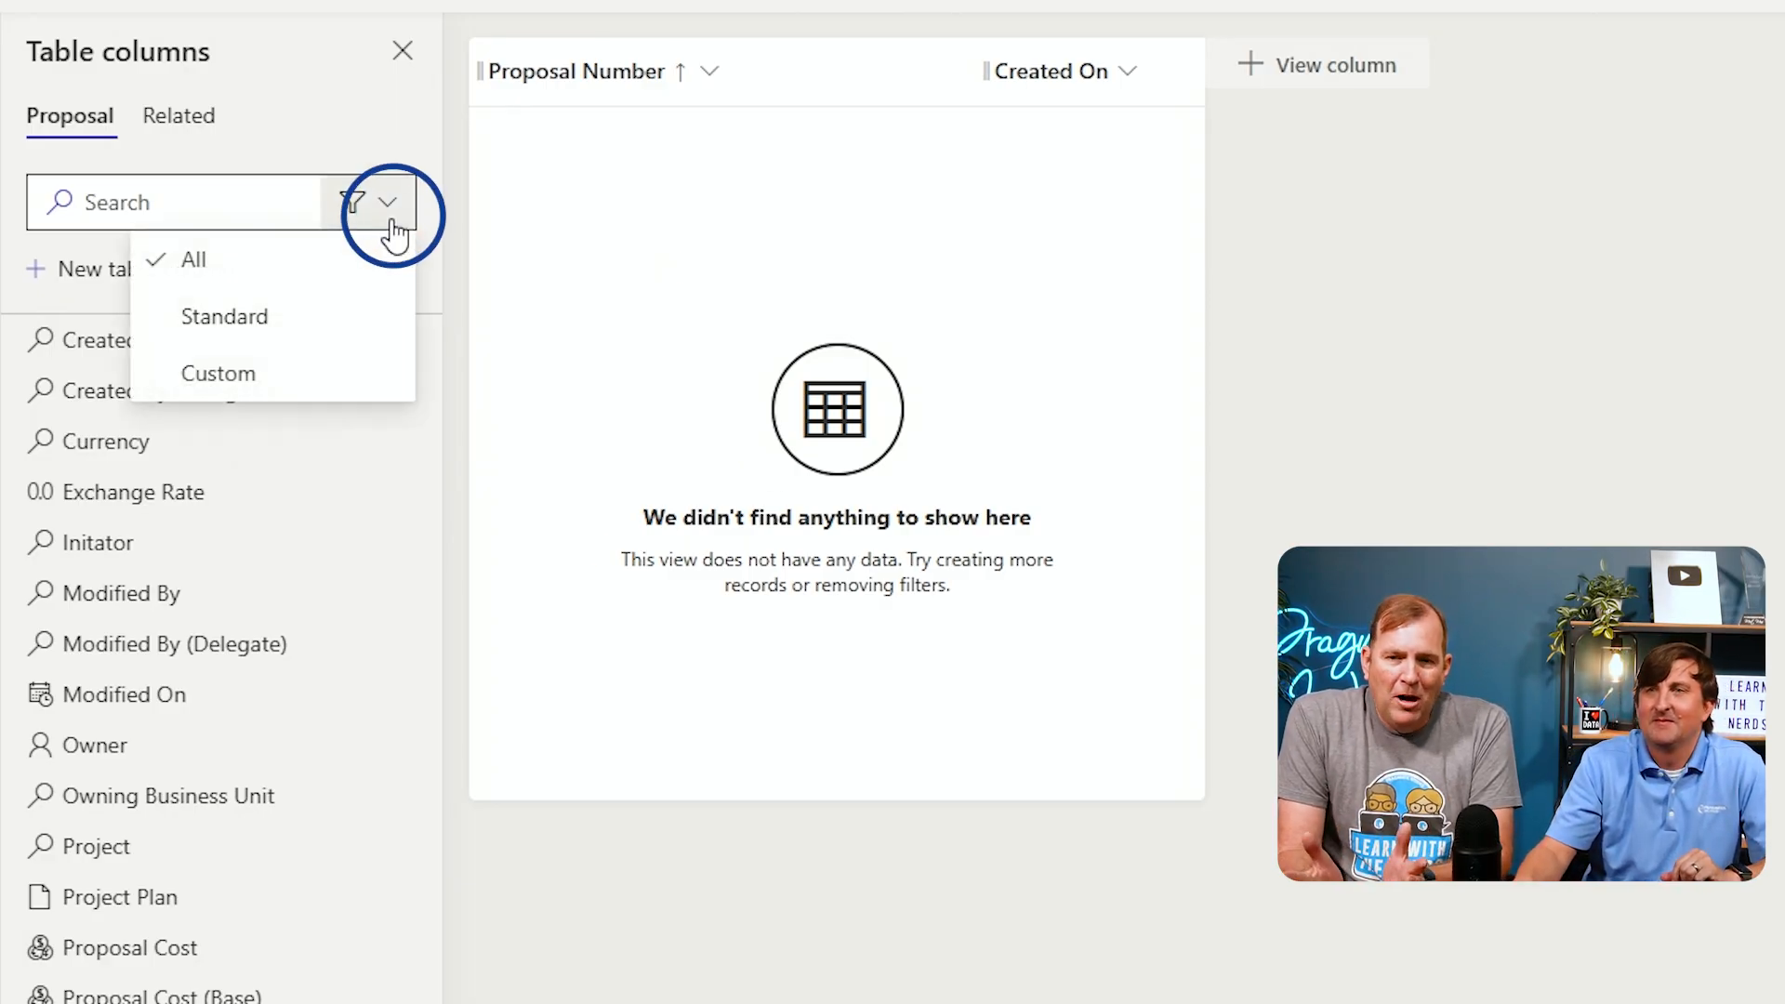
left_click(410, 376)
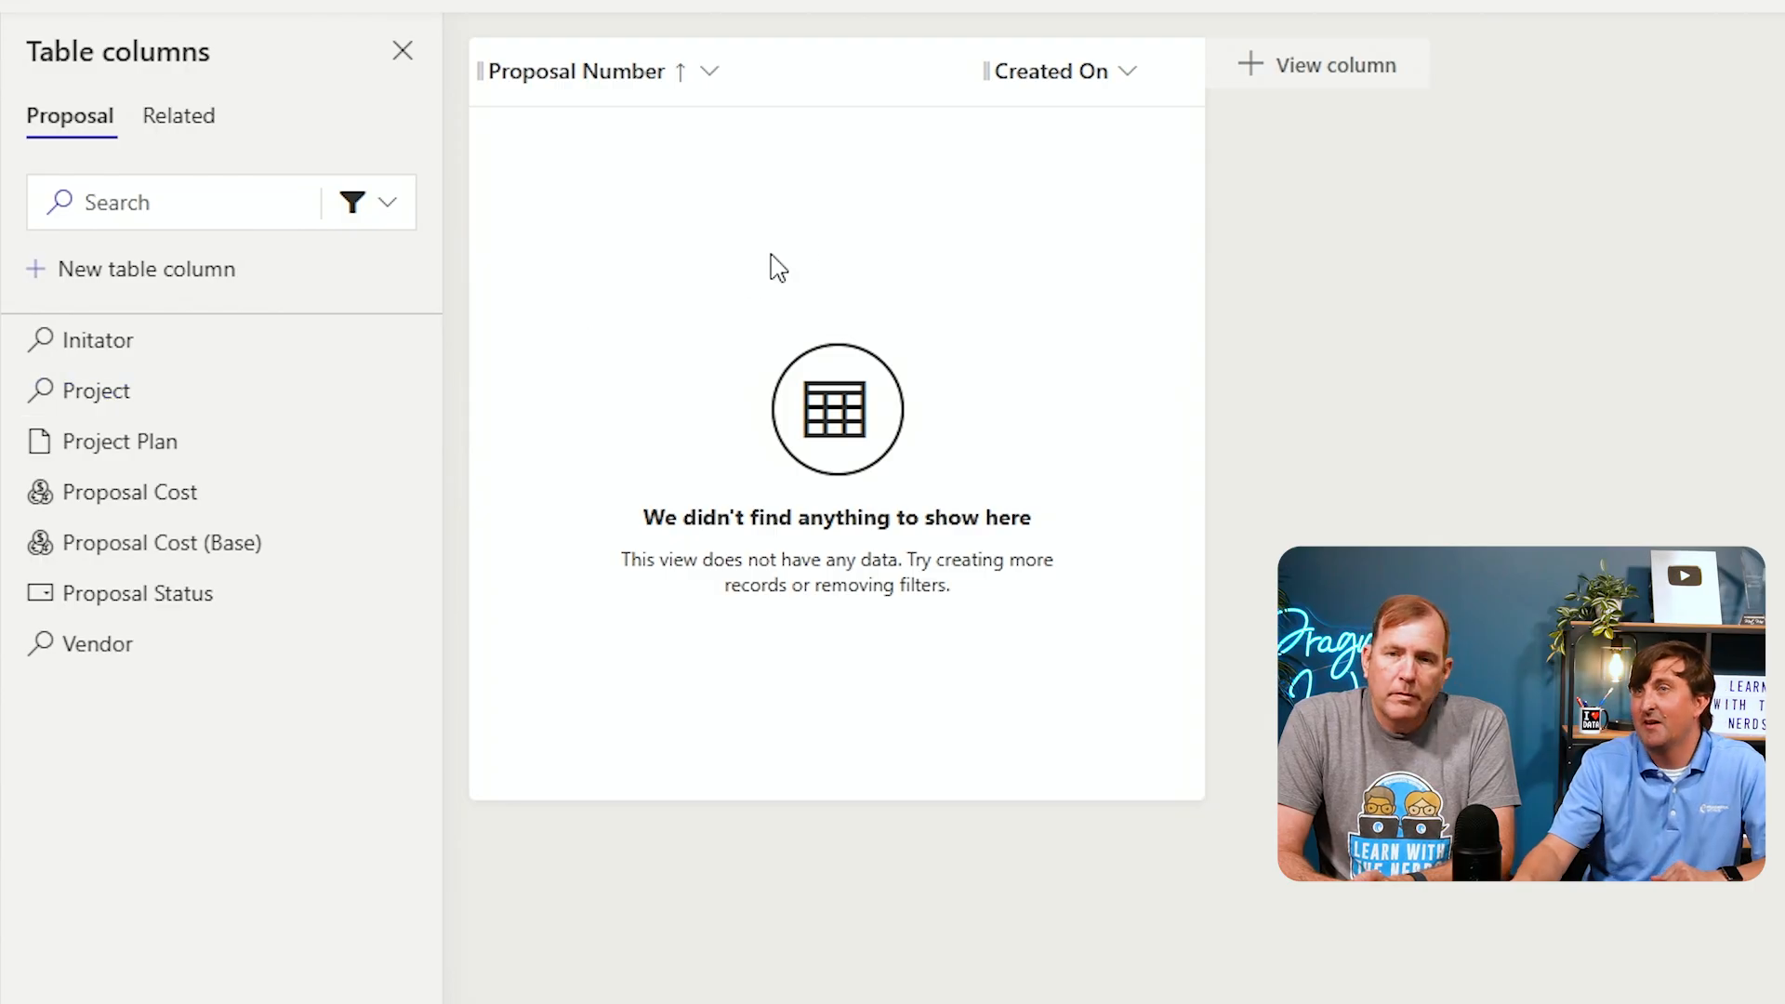
Remove the Created On column and add Initator, Project, Proposal Cost, Vendor and Proposal Status columns to the view
left_click(1123, 85)
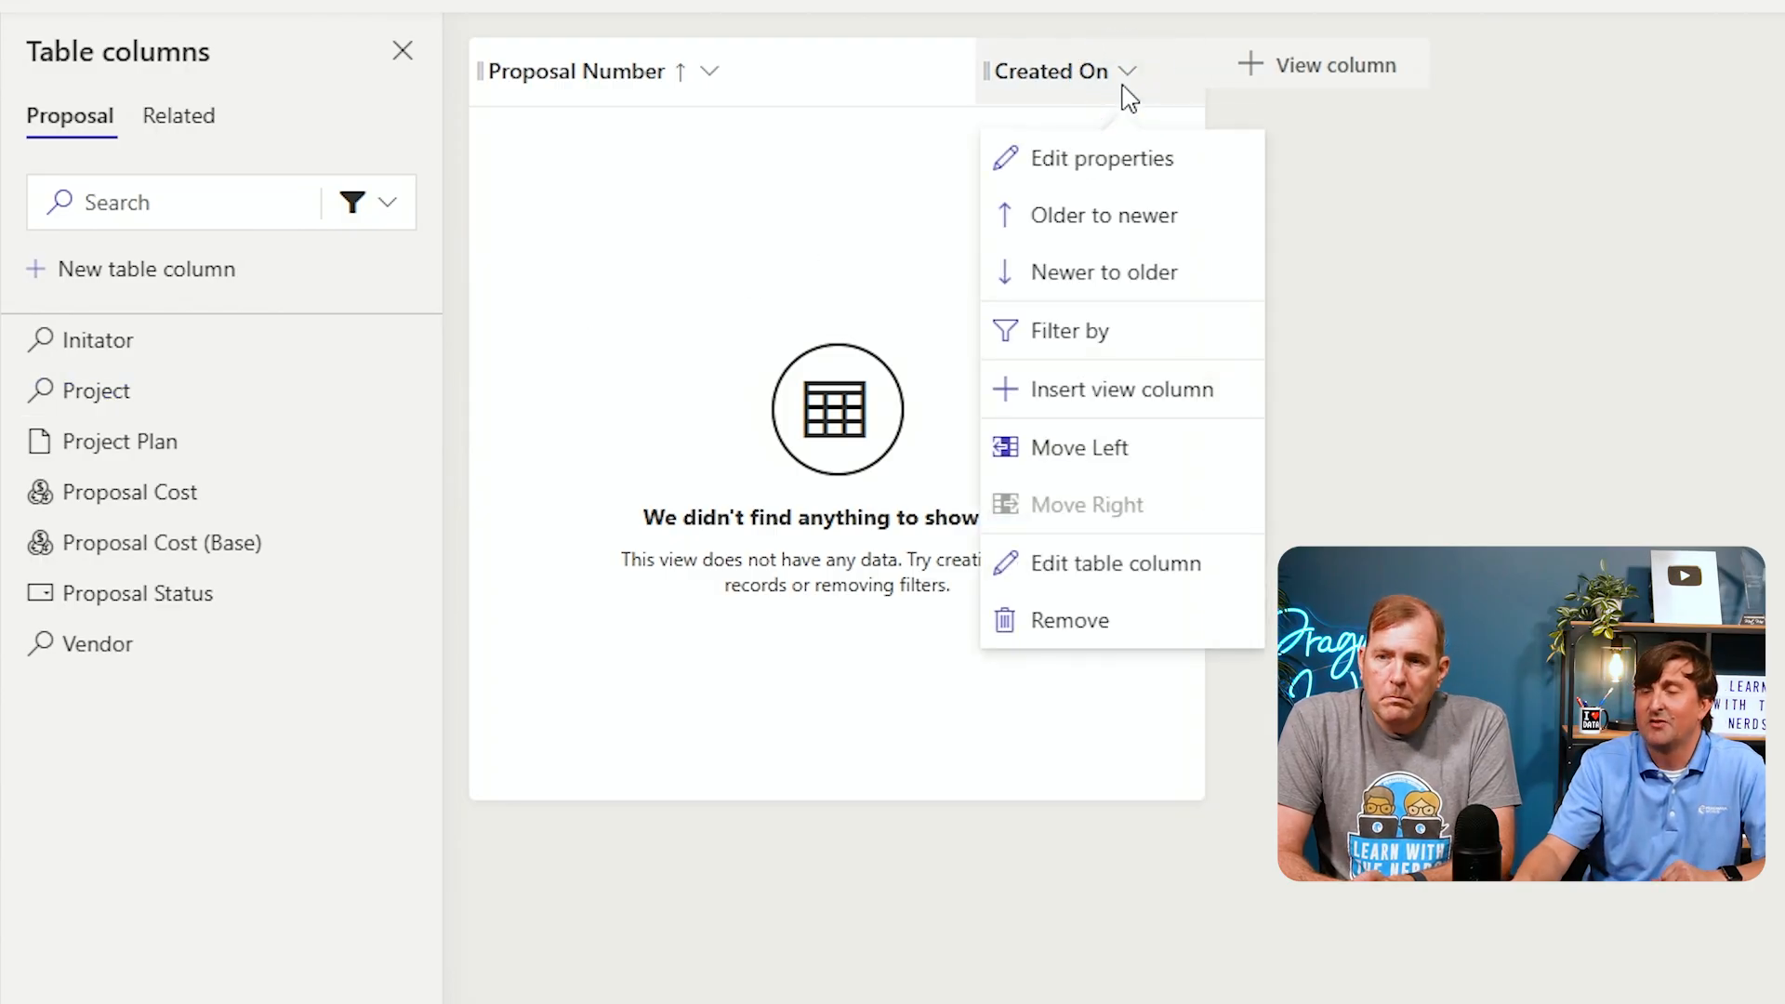
left_click(1069, 621)
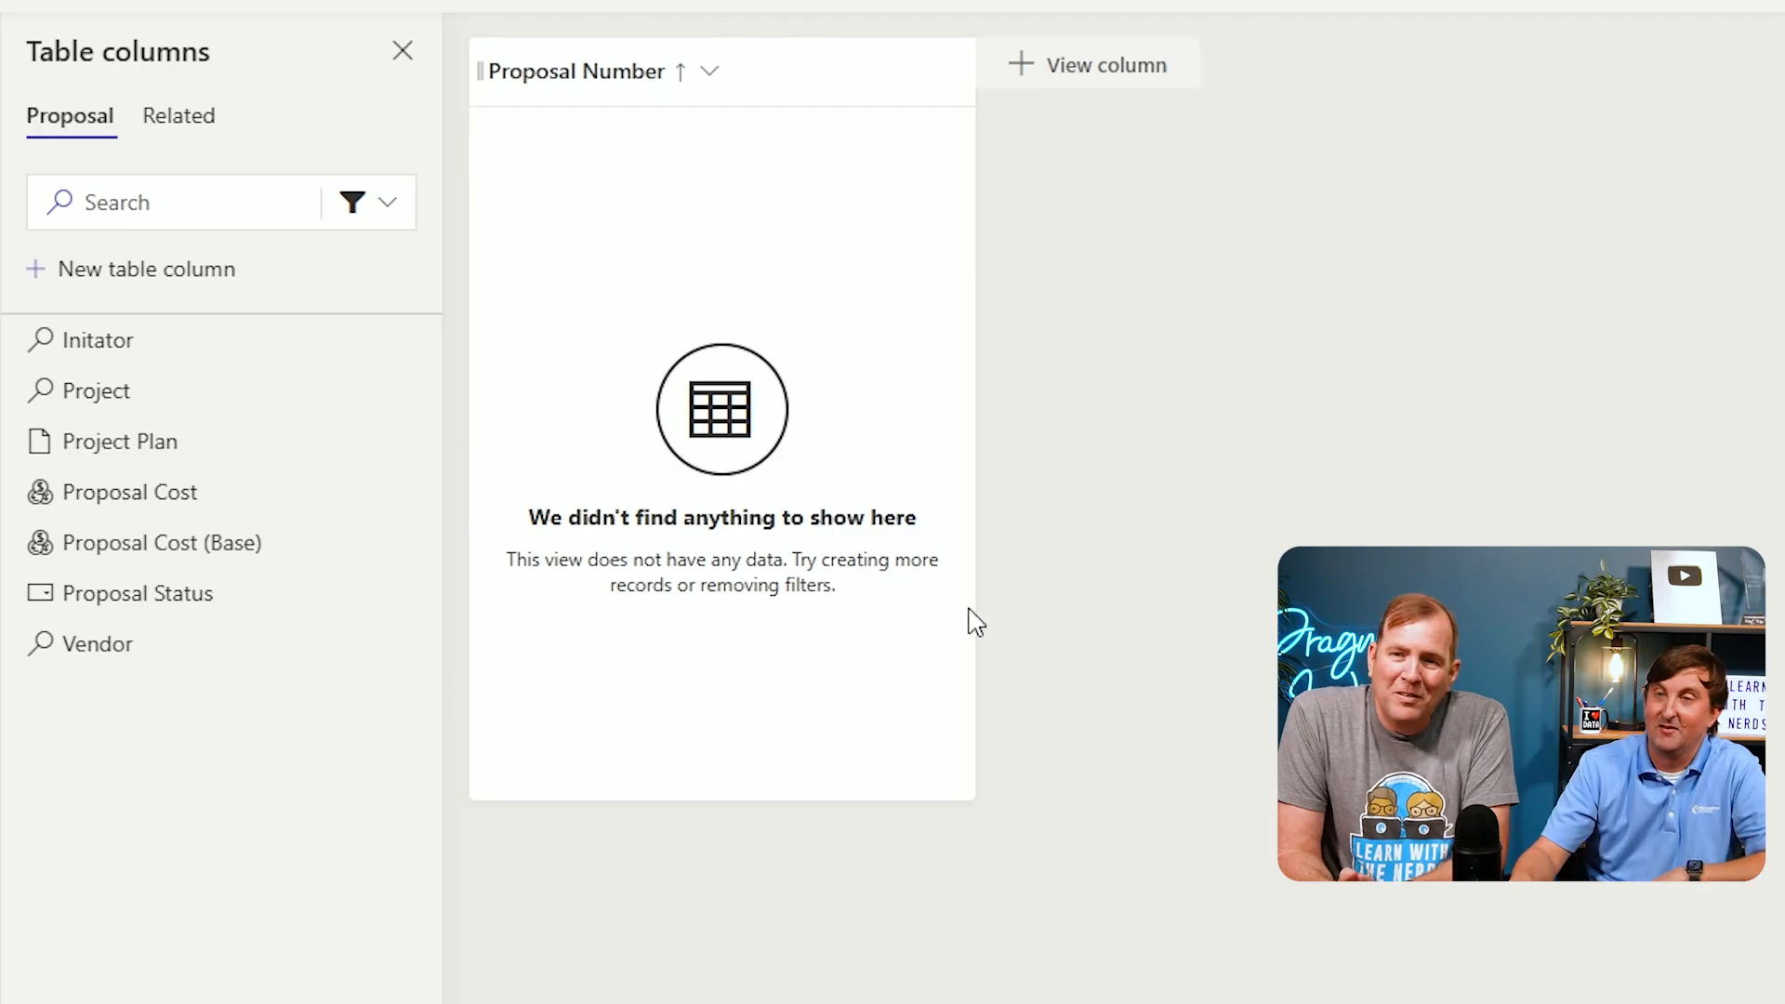
mouse_move(111, 410)
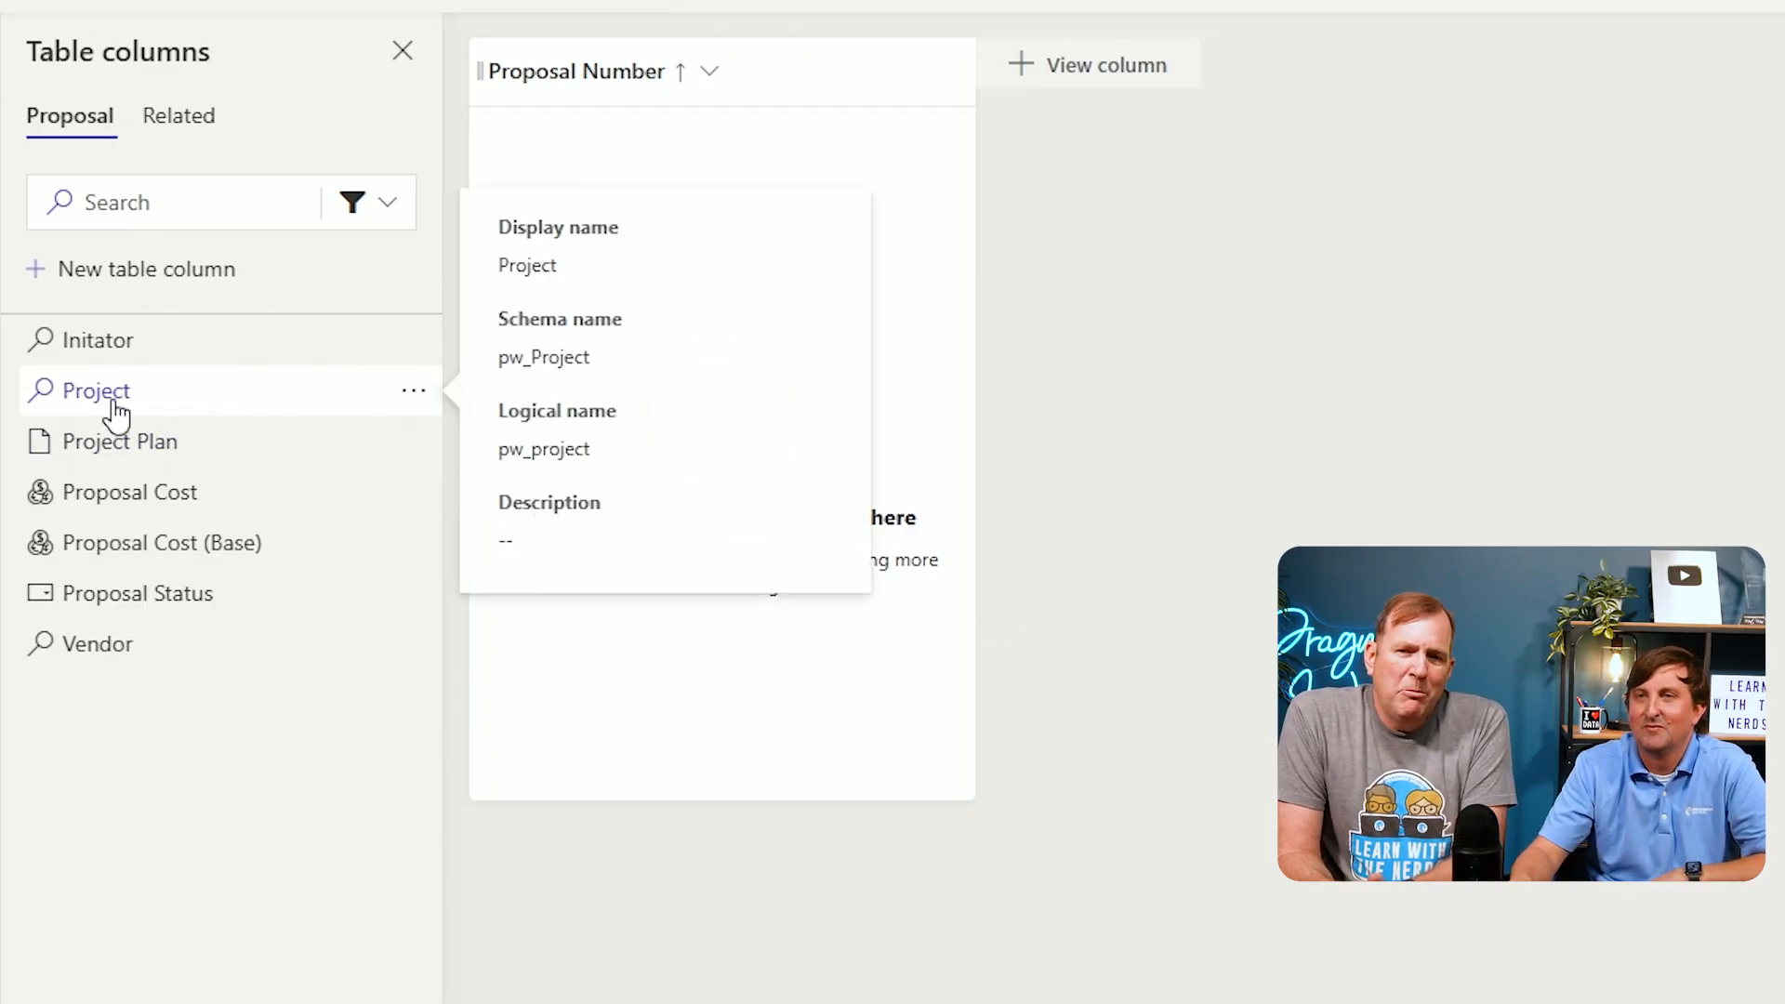
left_click(109, 353)
left_click(110, 358)
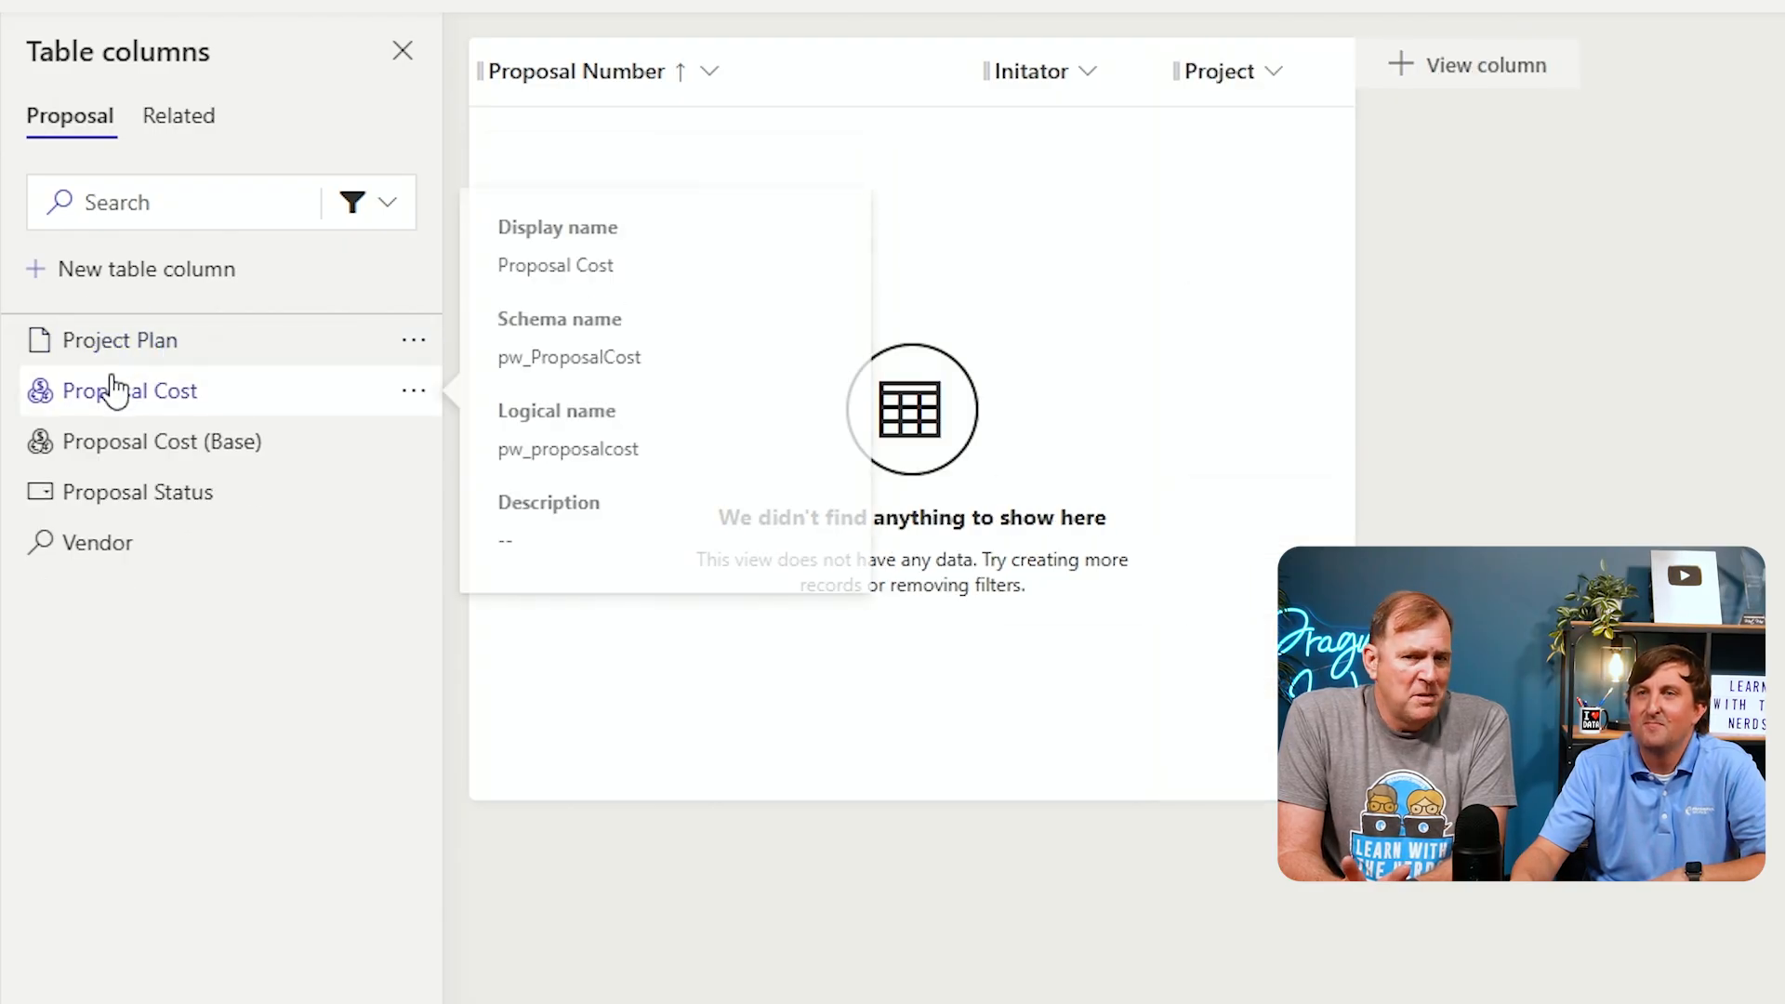
mouse_move(105, 544)
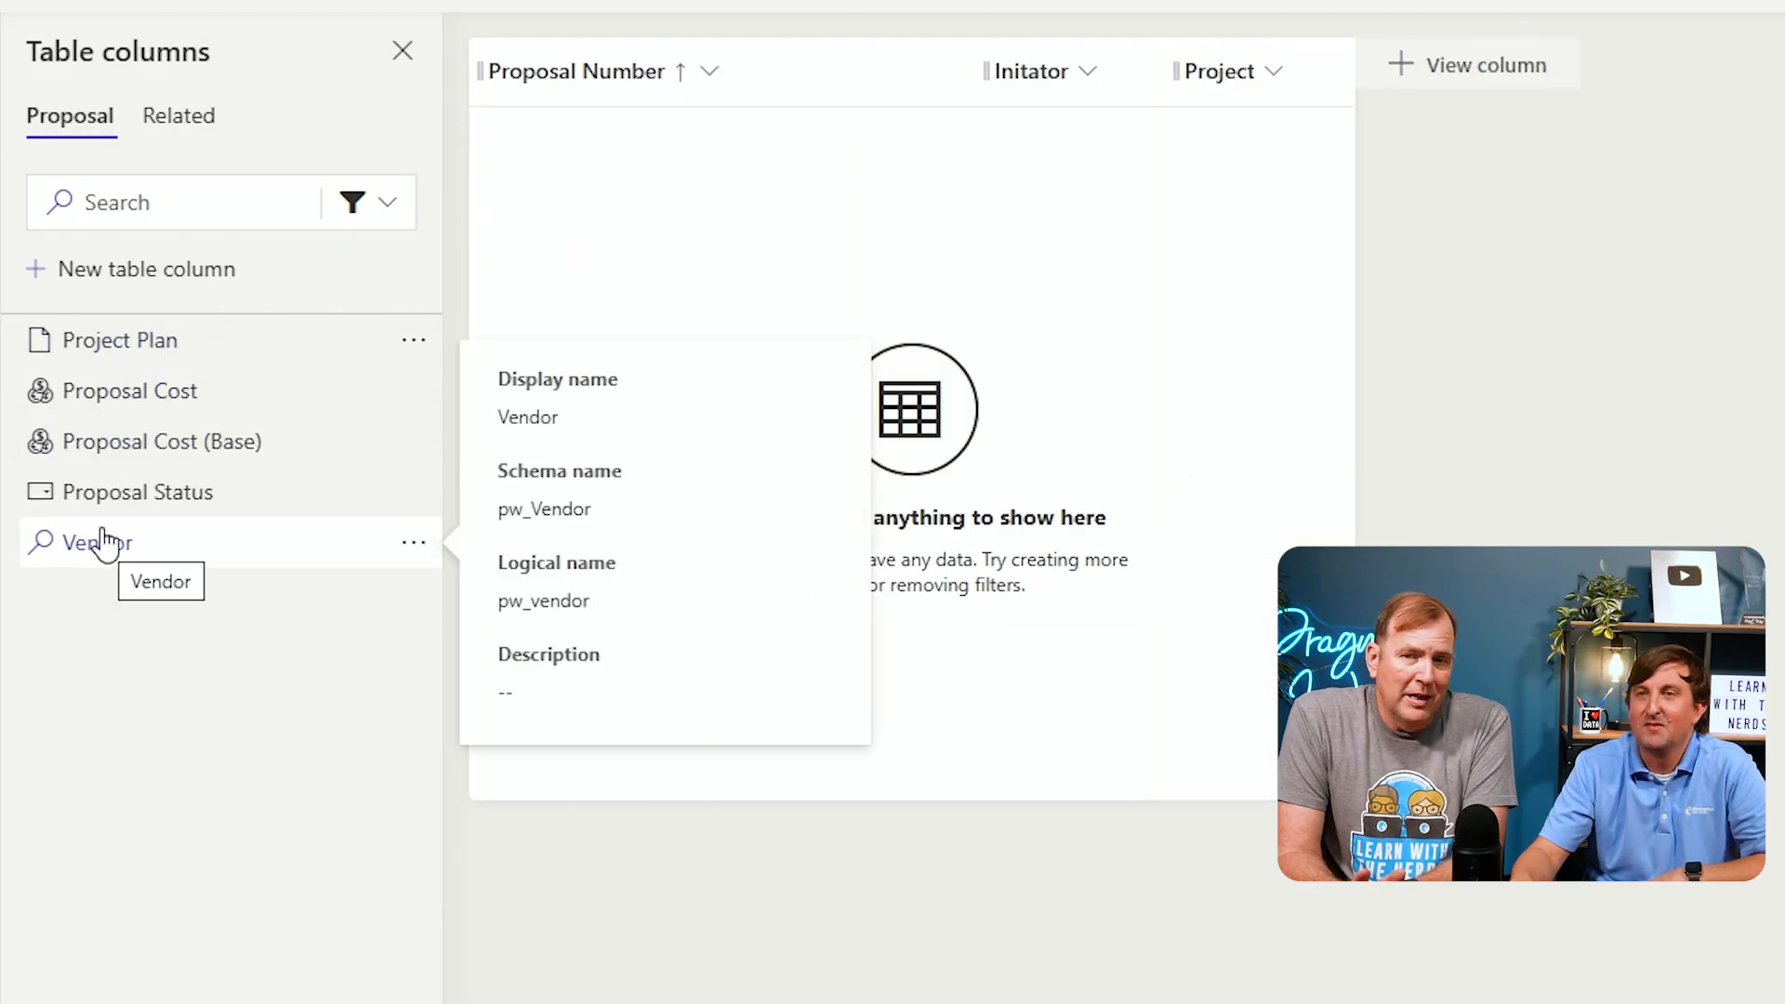
left_click(115, 397)
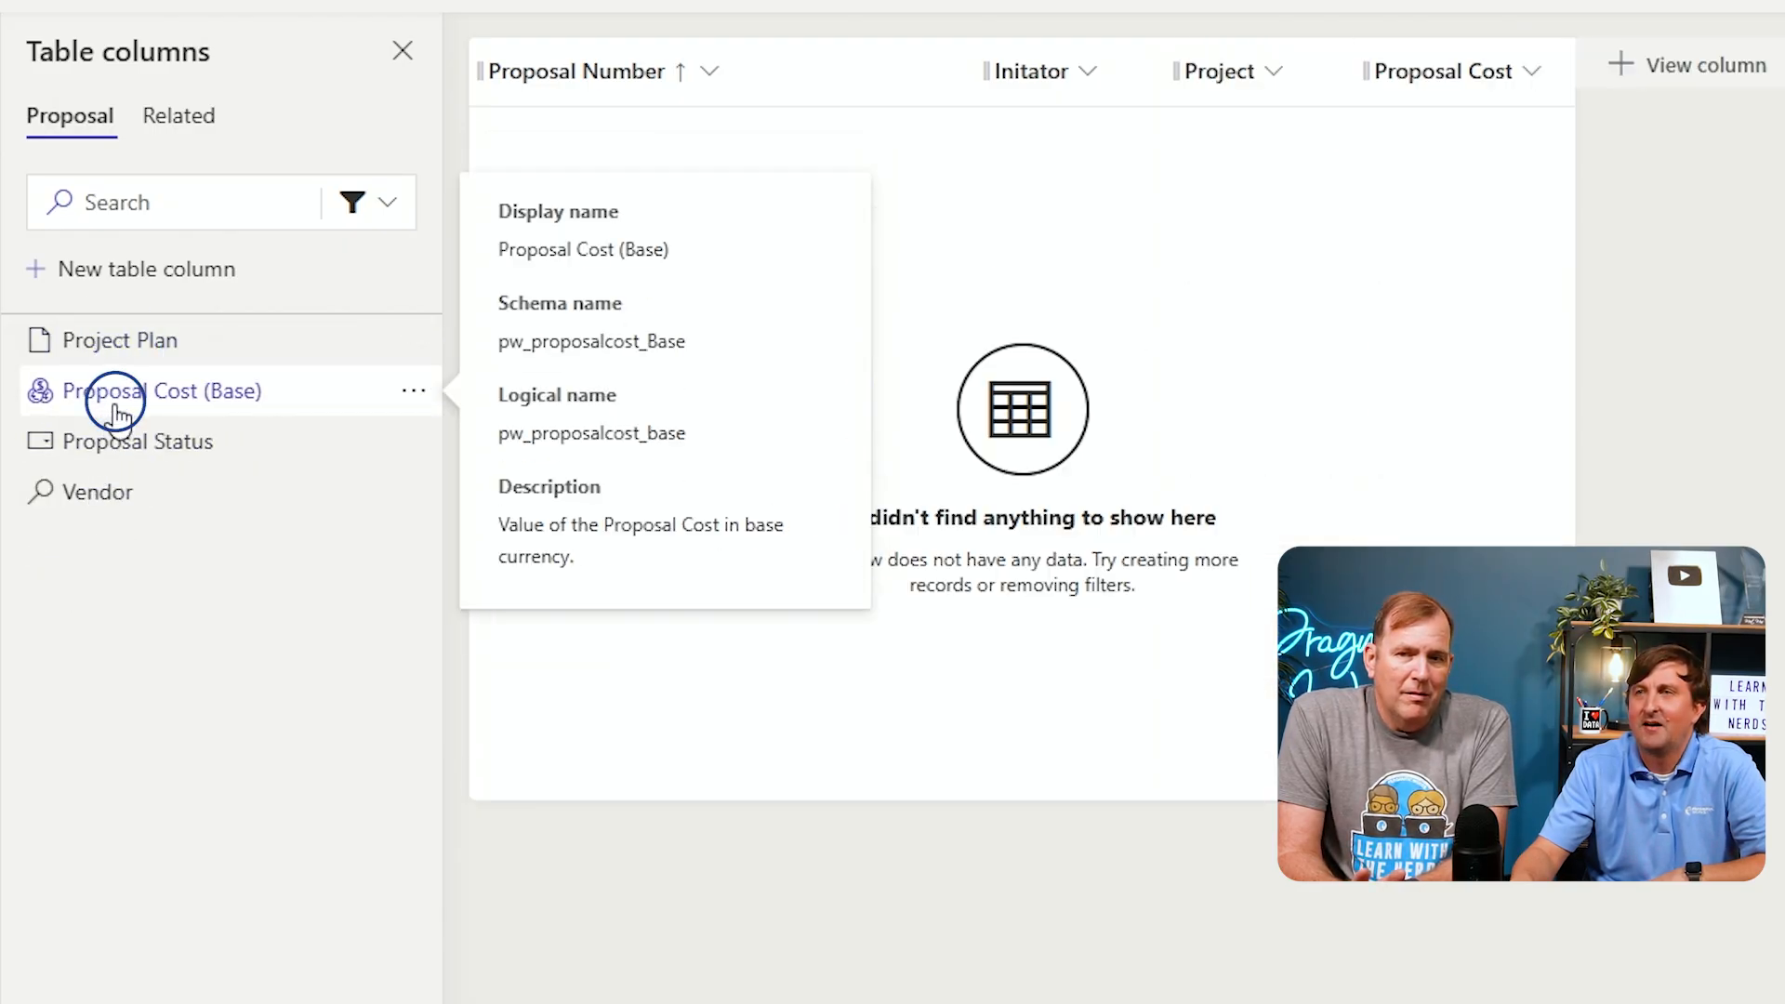
left_click(122, 498)
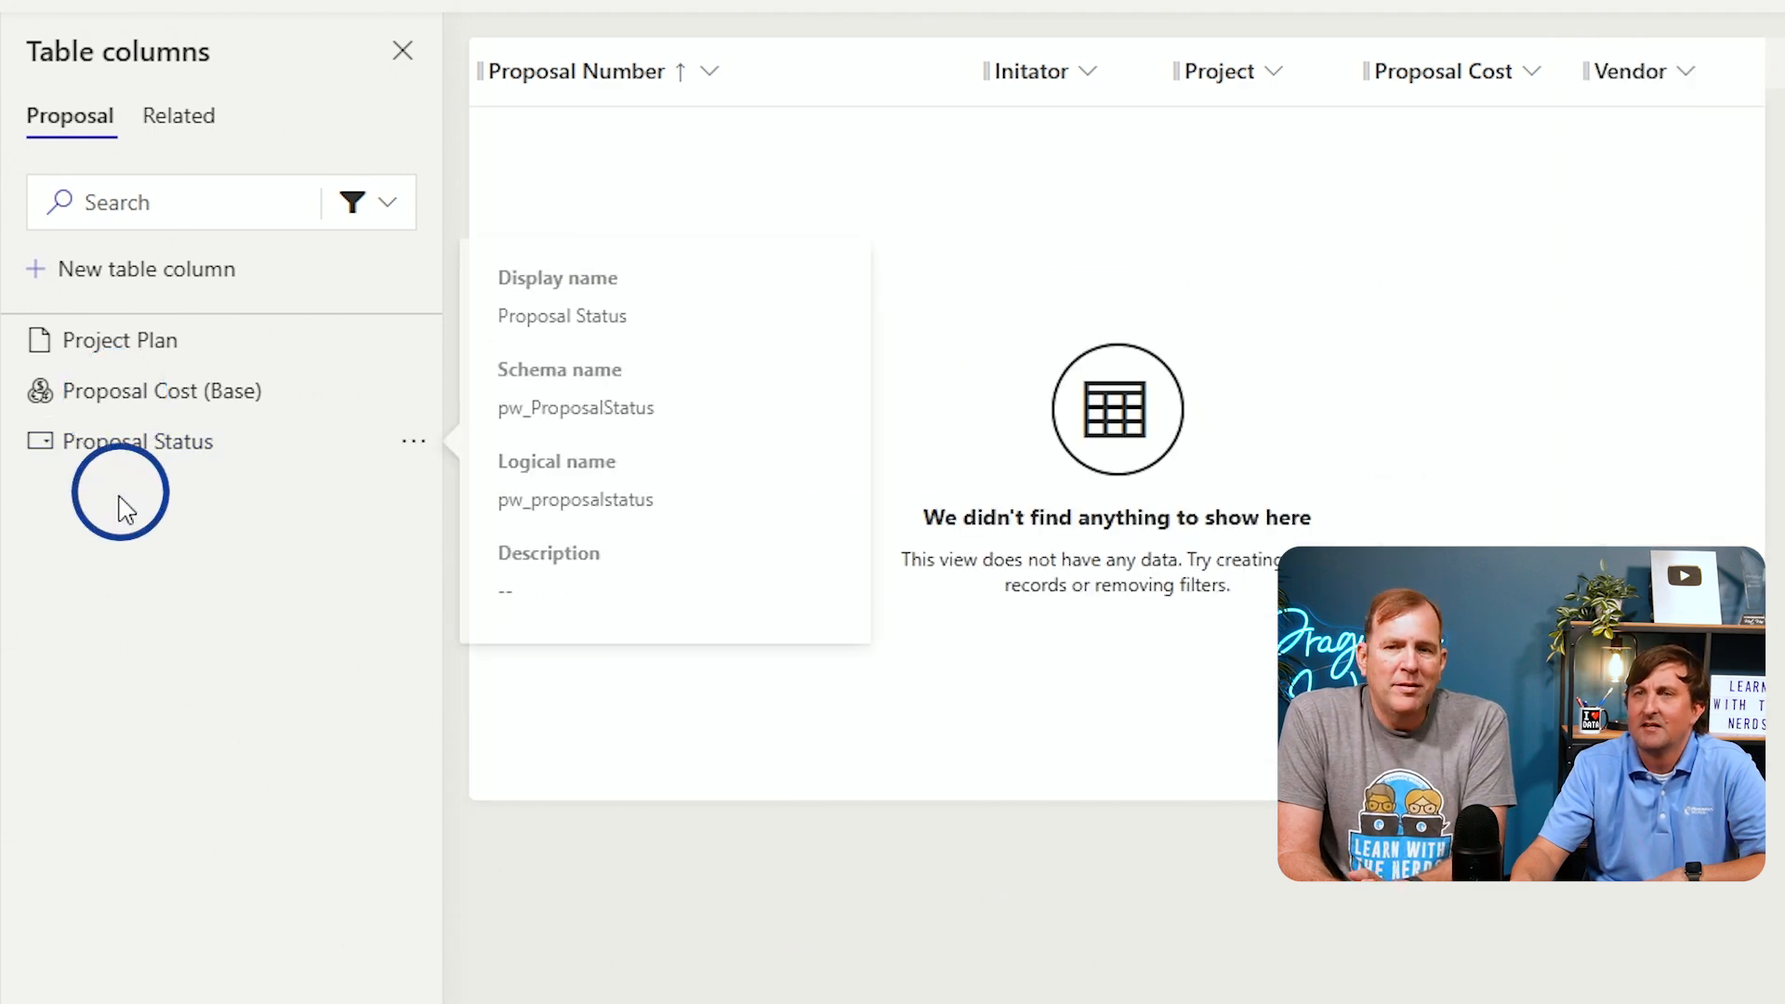
left_click(129, 442)
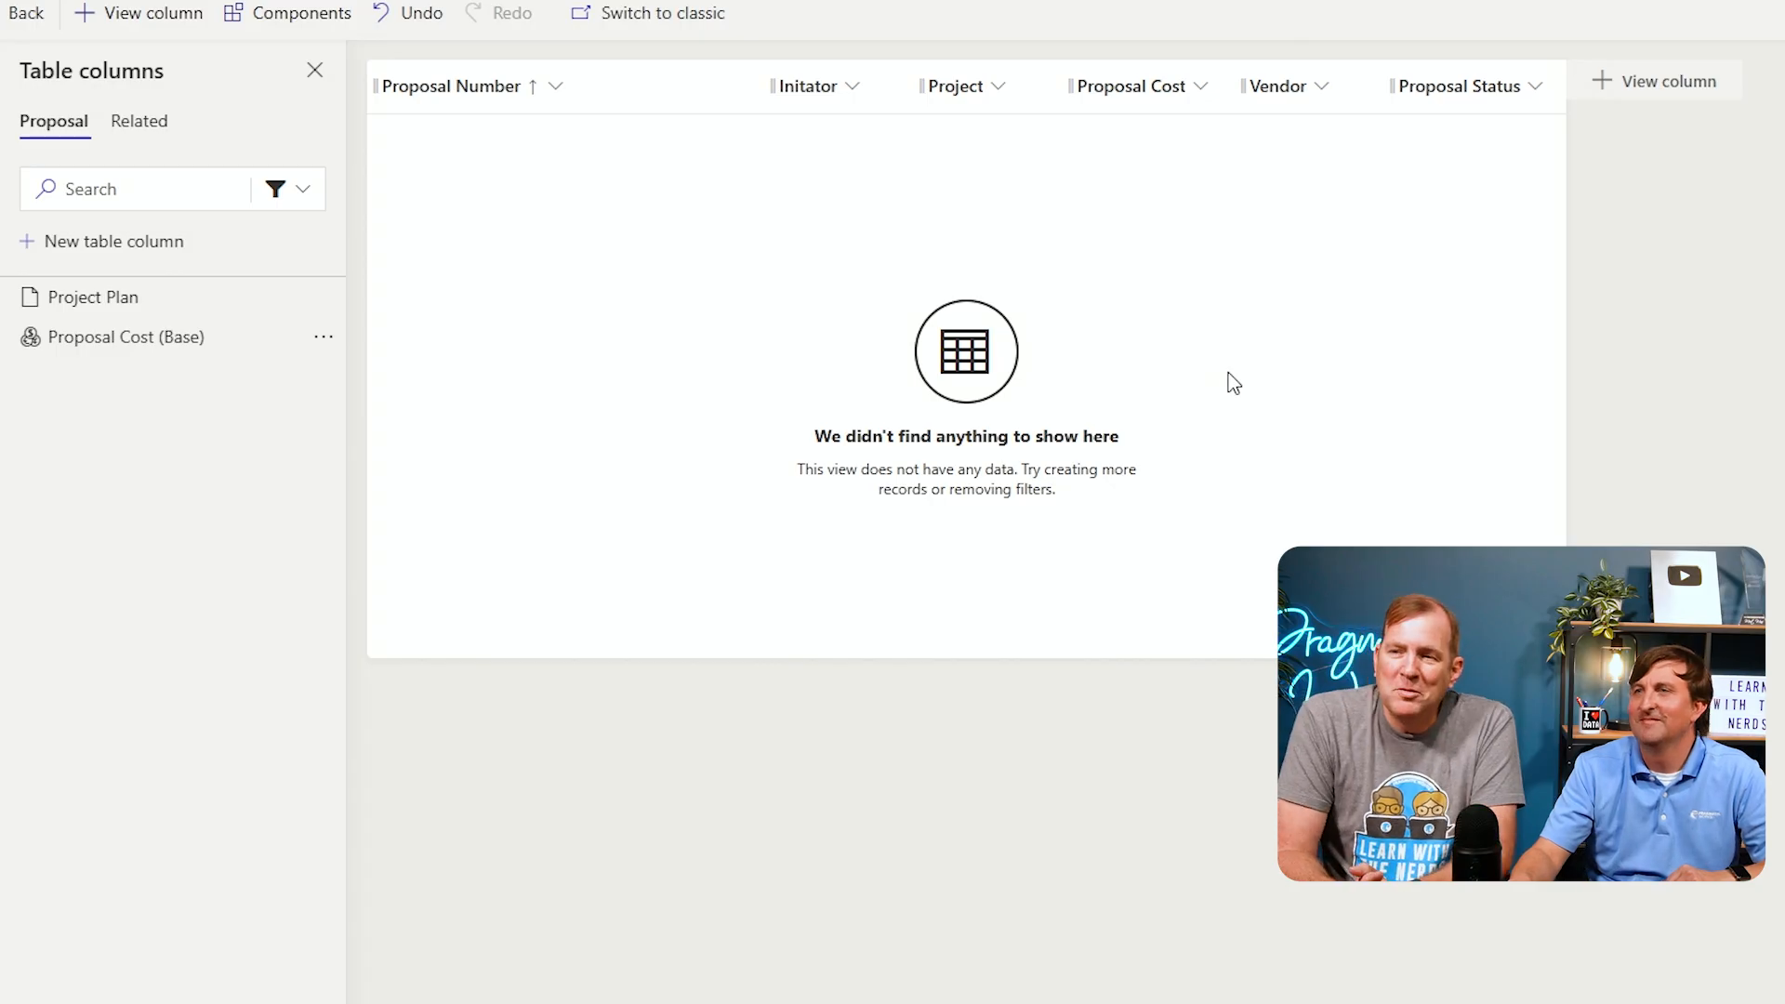
Move the Vendor column next to Initator and save and publish the Active Proposals view
left_click_drag(1288, 98, 919, 95)
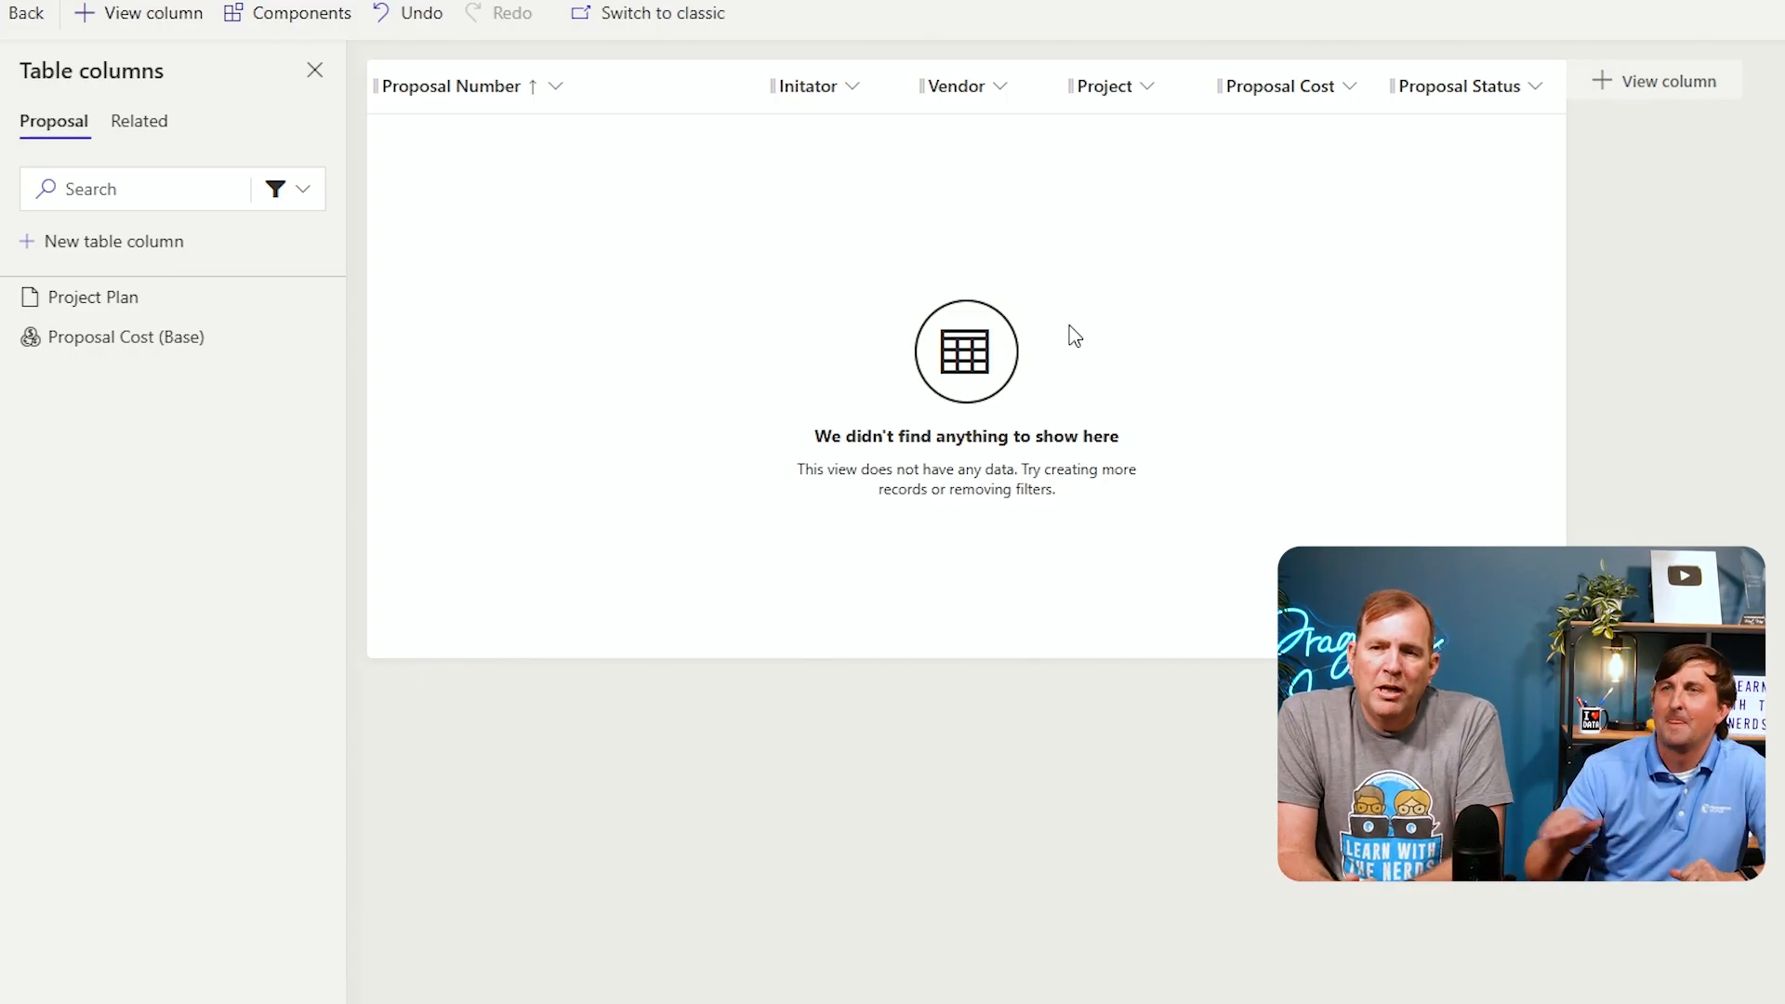
left_click_drag(765, 95, 592, 128)
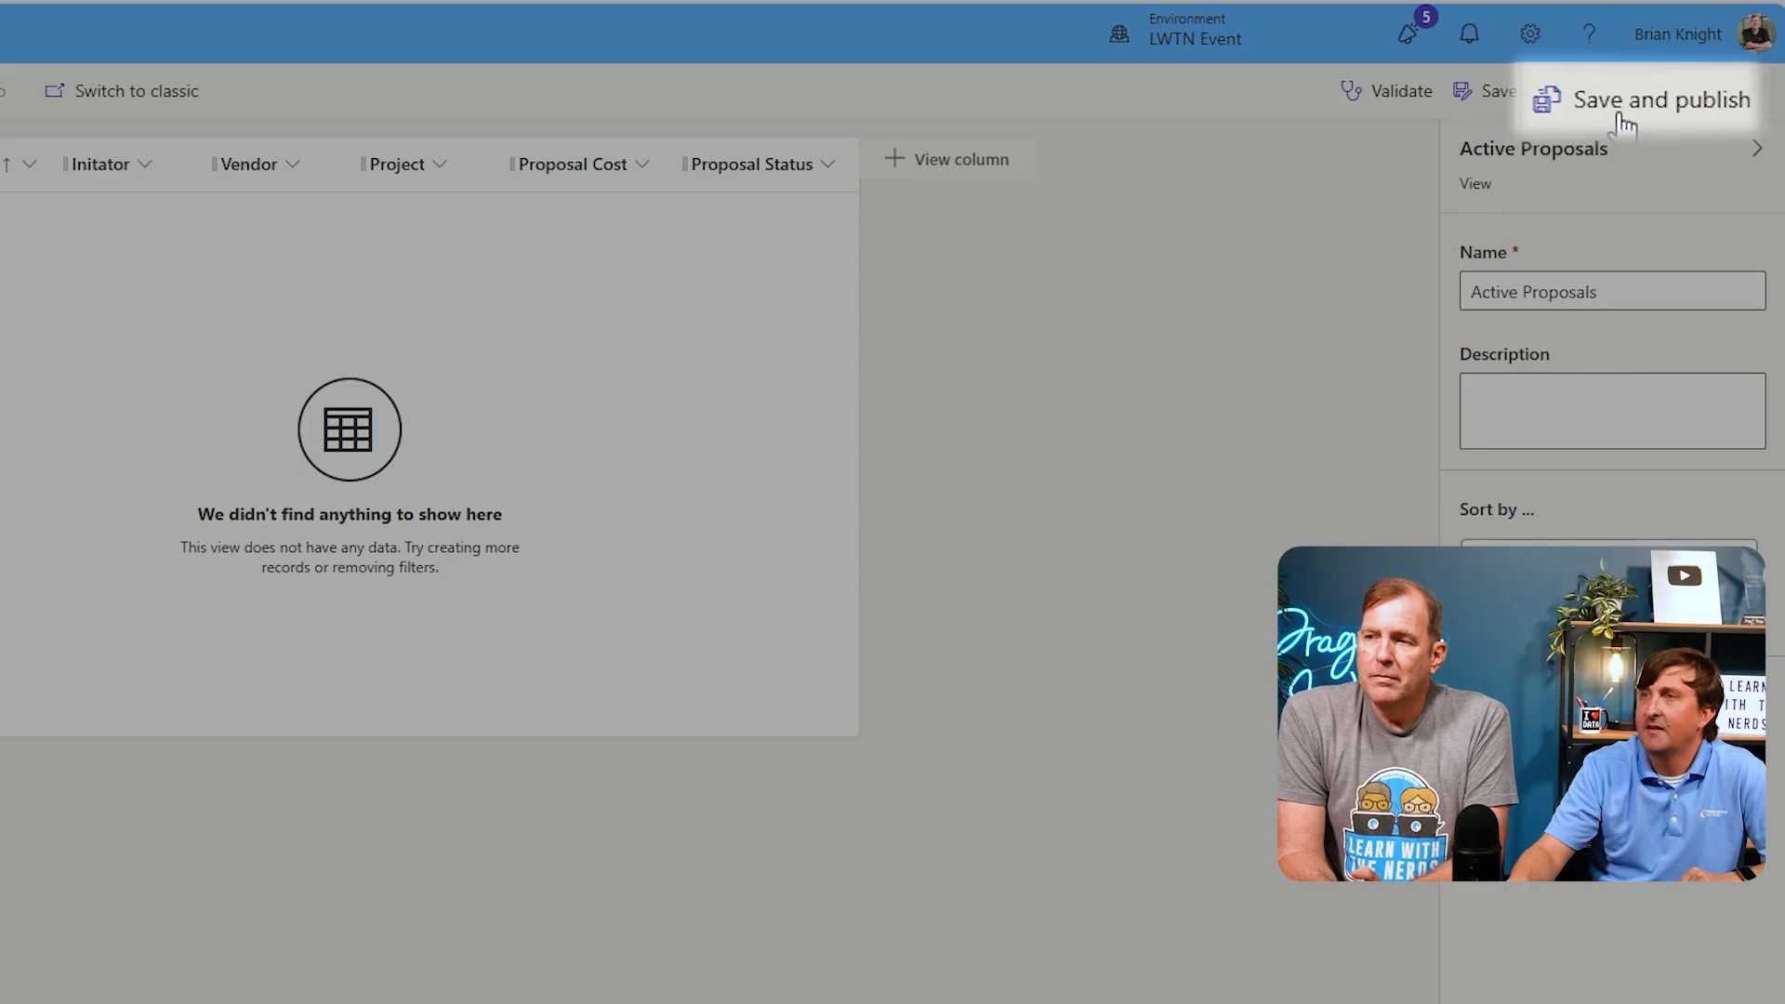
left_click(1619, 104)
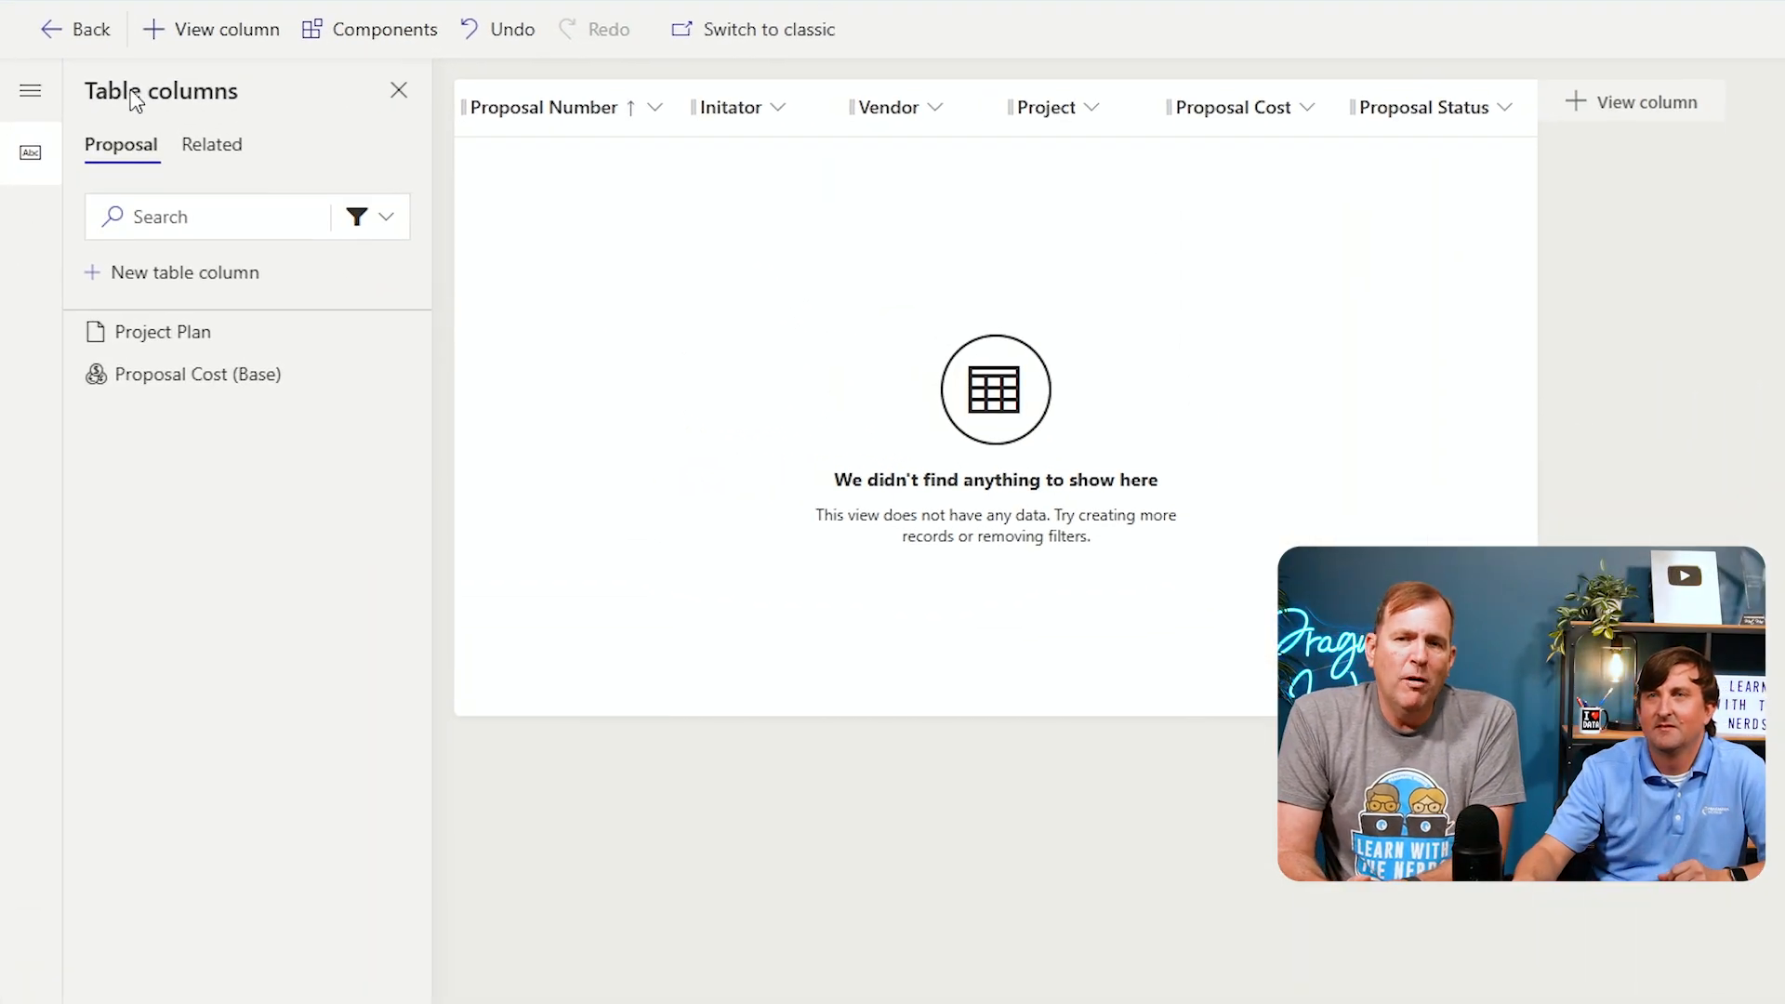
Open the Proposal table's main Information form and rename its display name to Internal Proposal Form
left_click(49, 32)
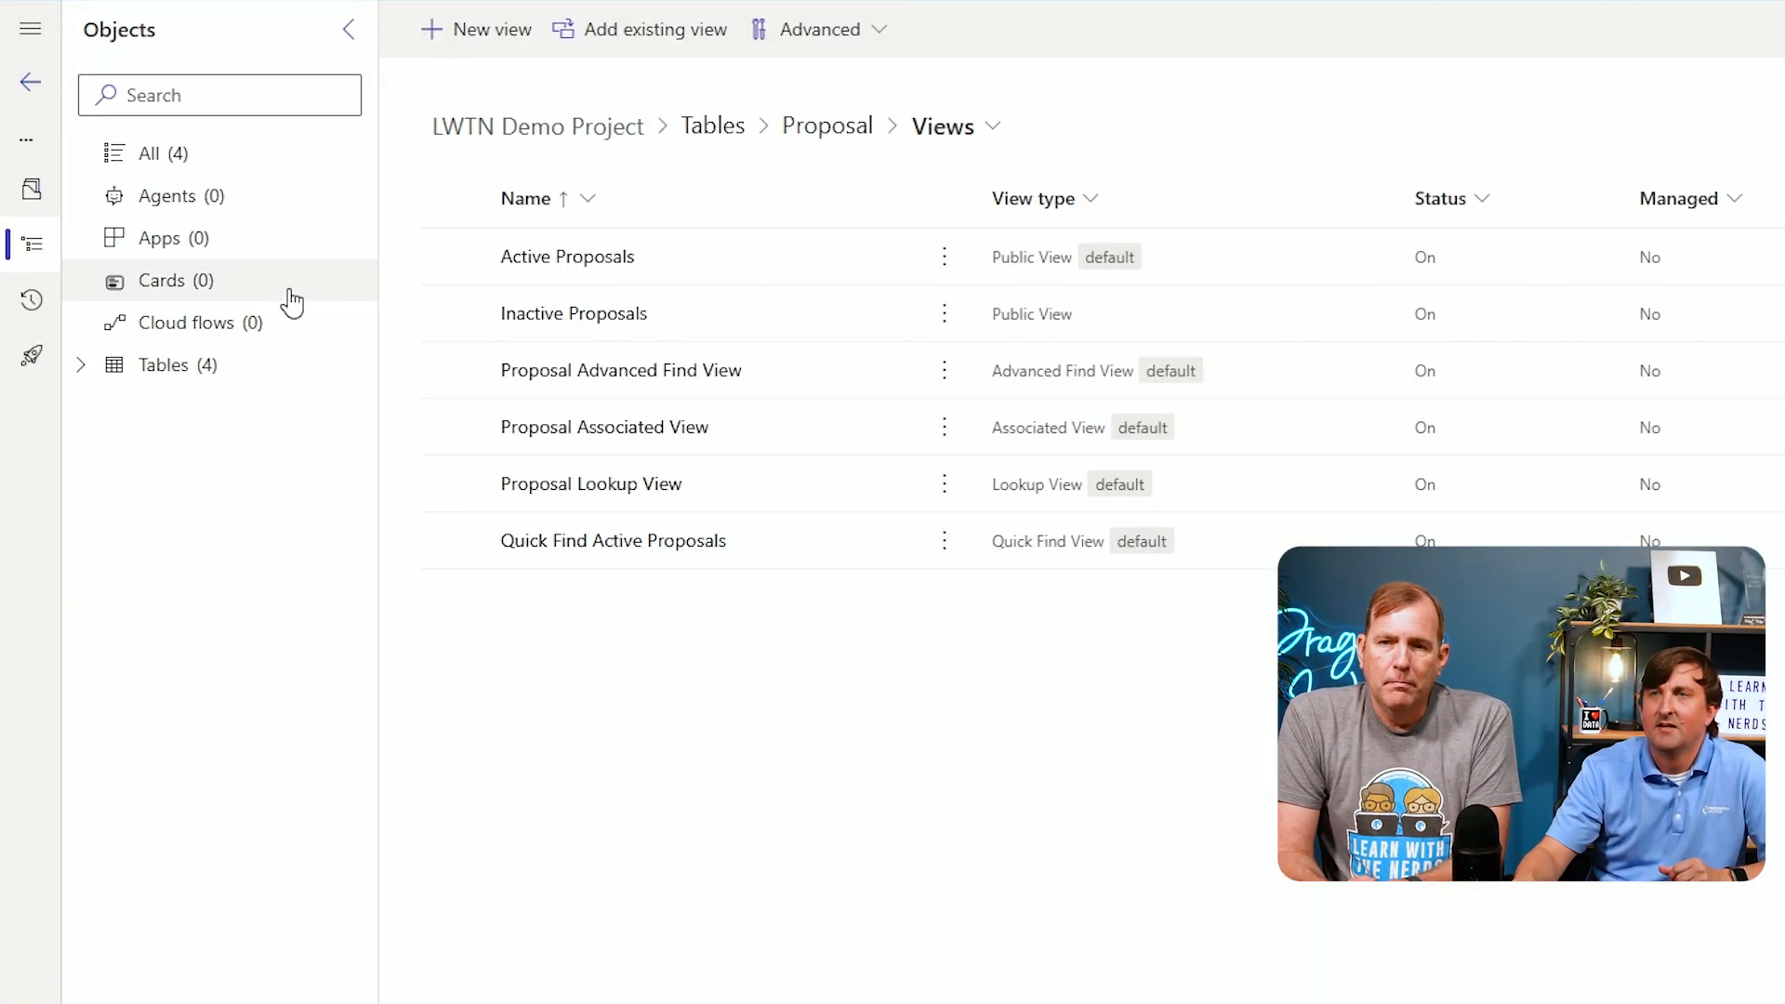
left_click(993, 129)
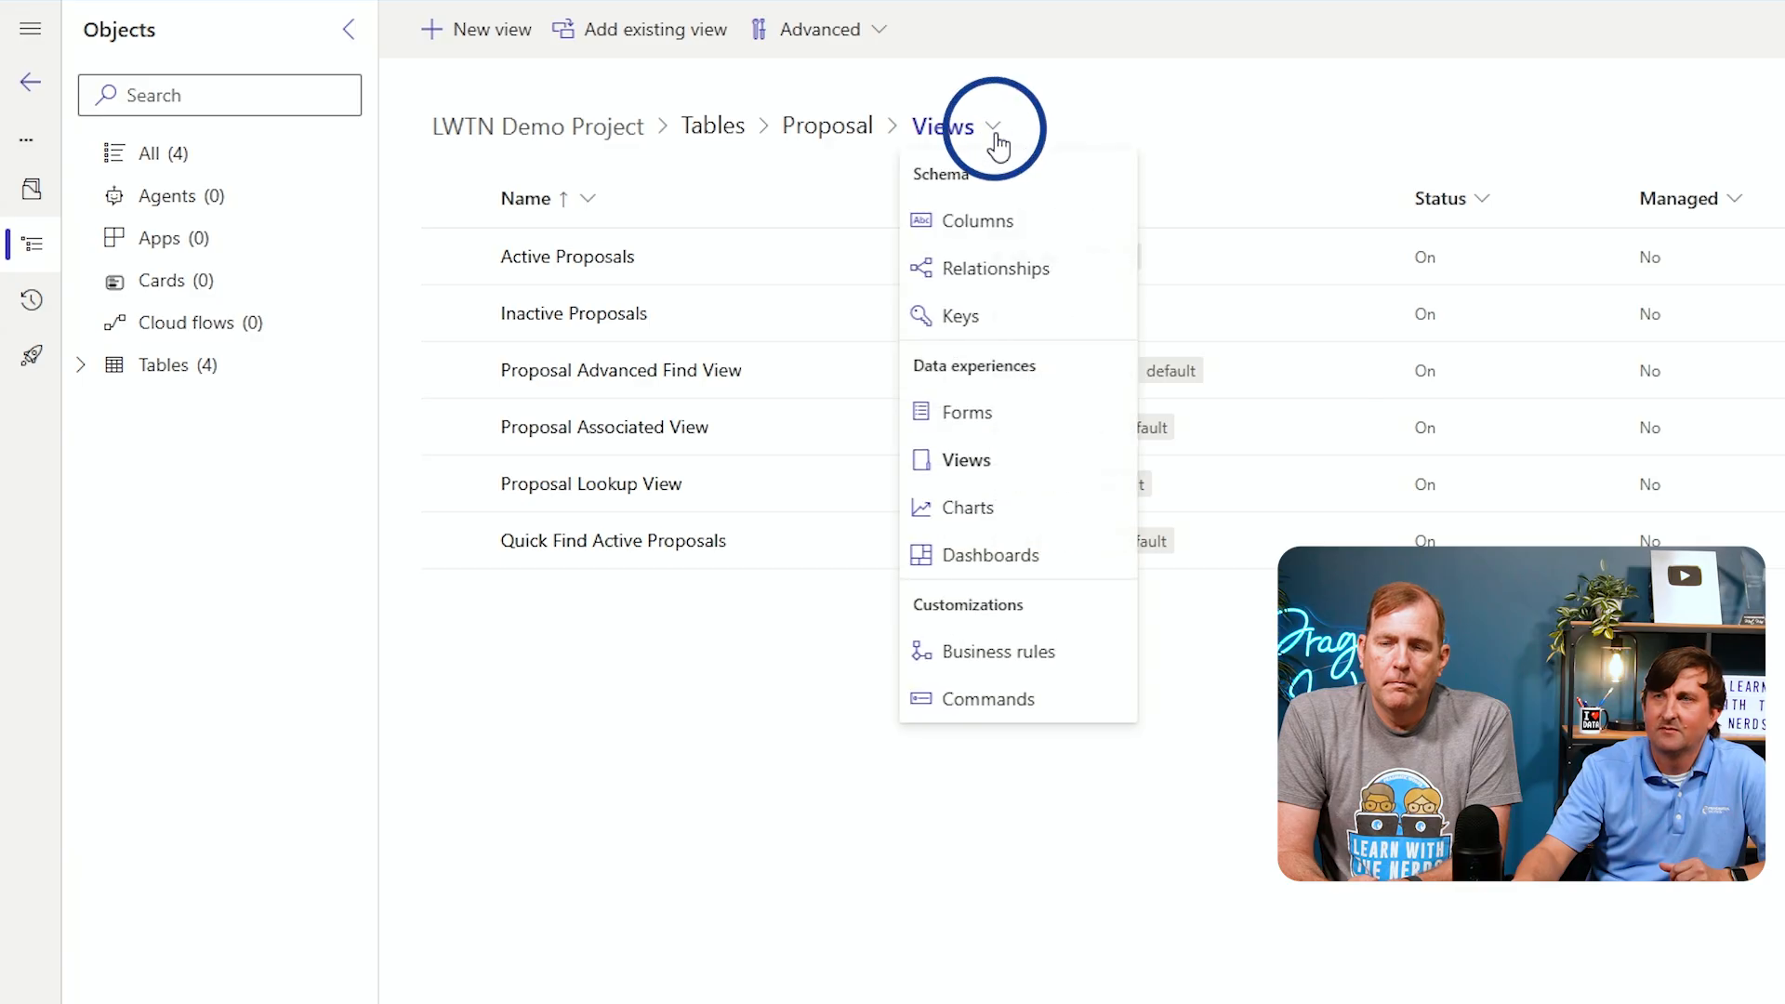
left_click(991, 423)
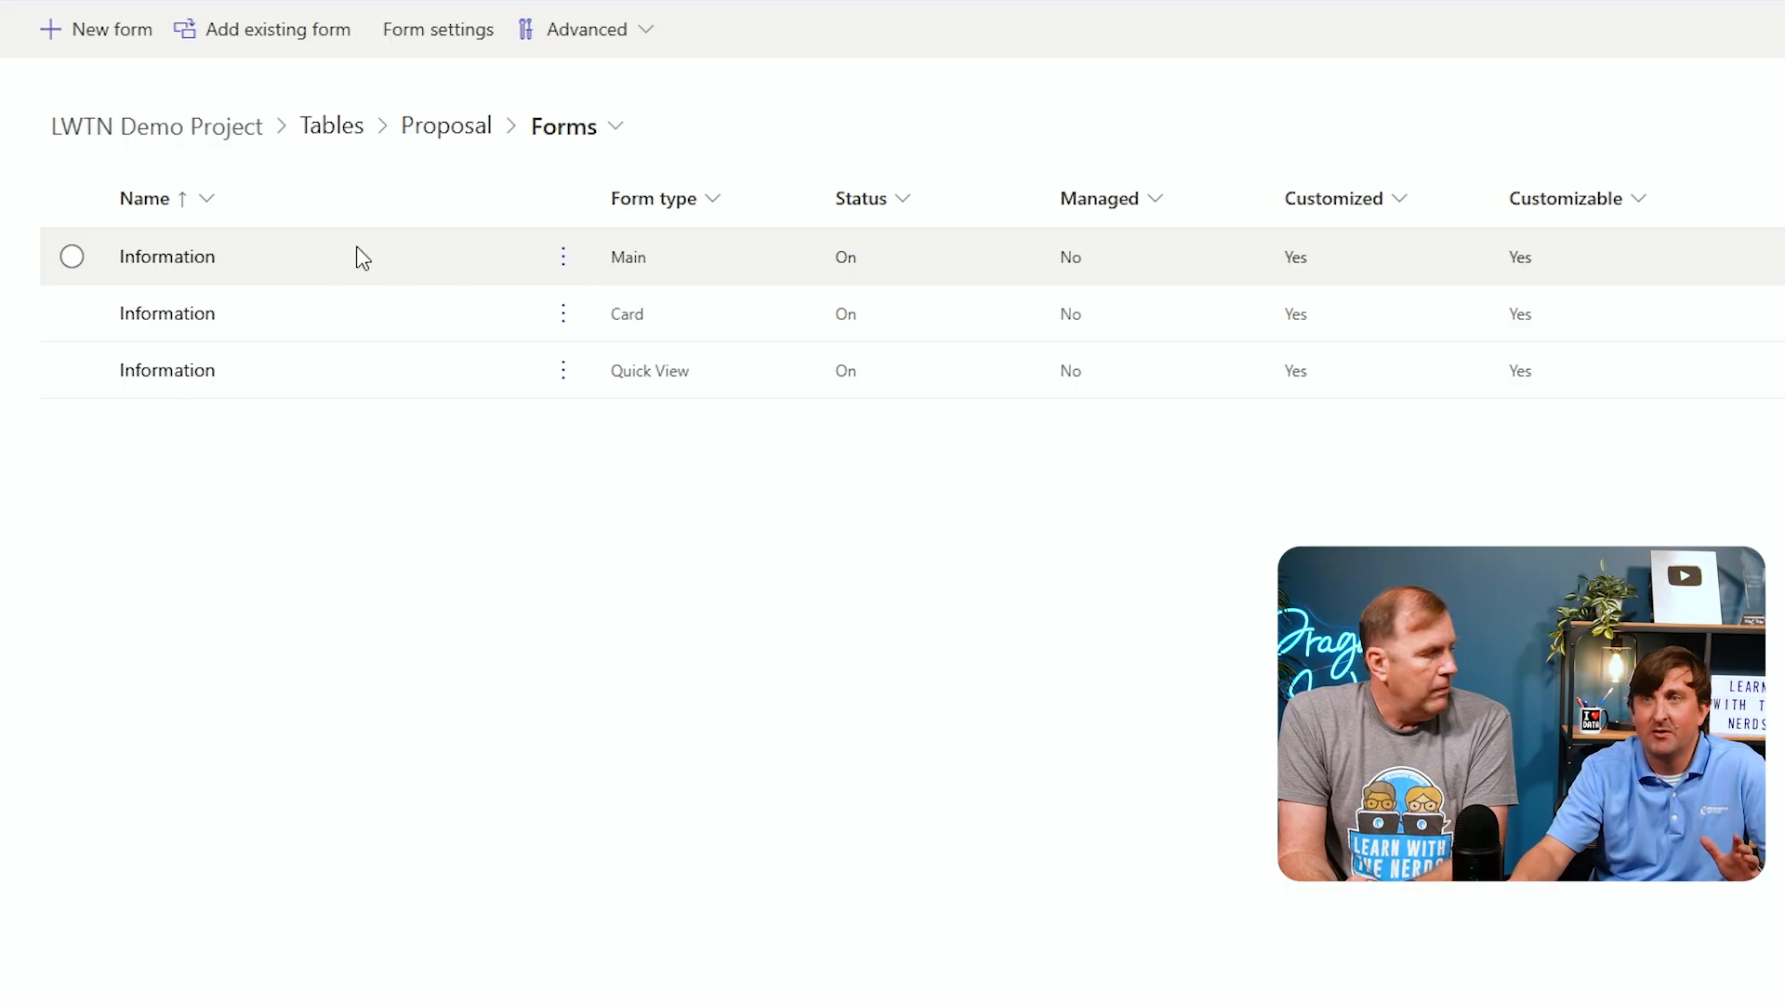
left_click(178, 264)
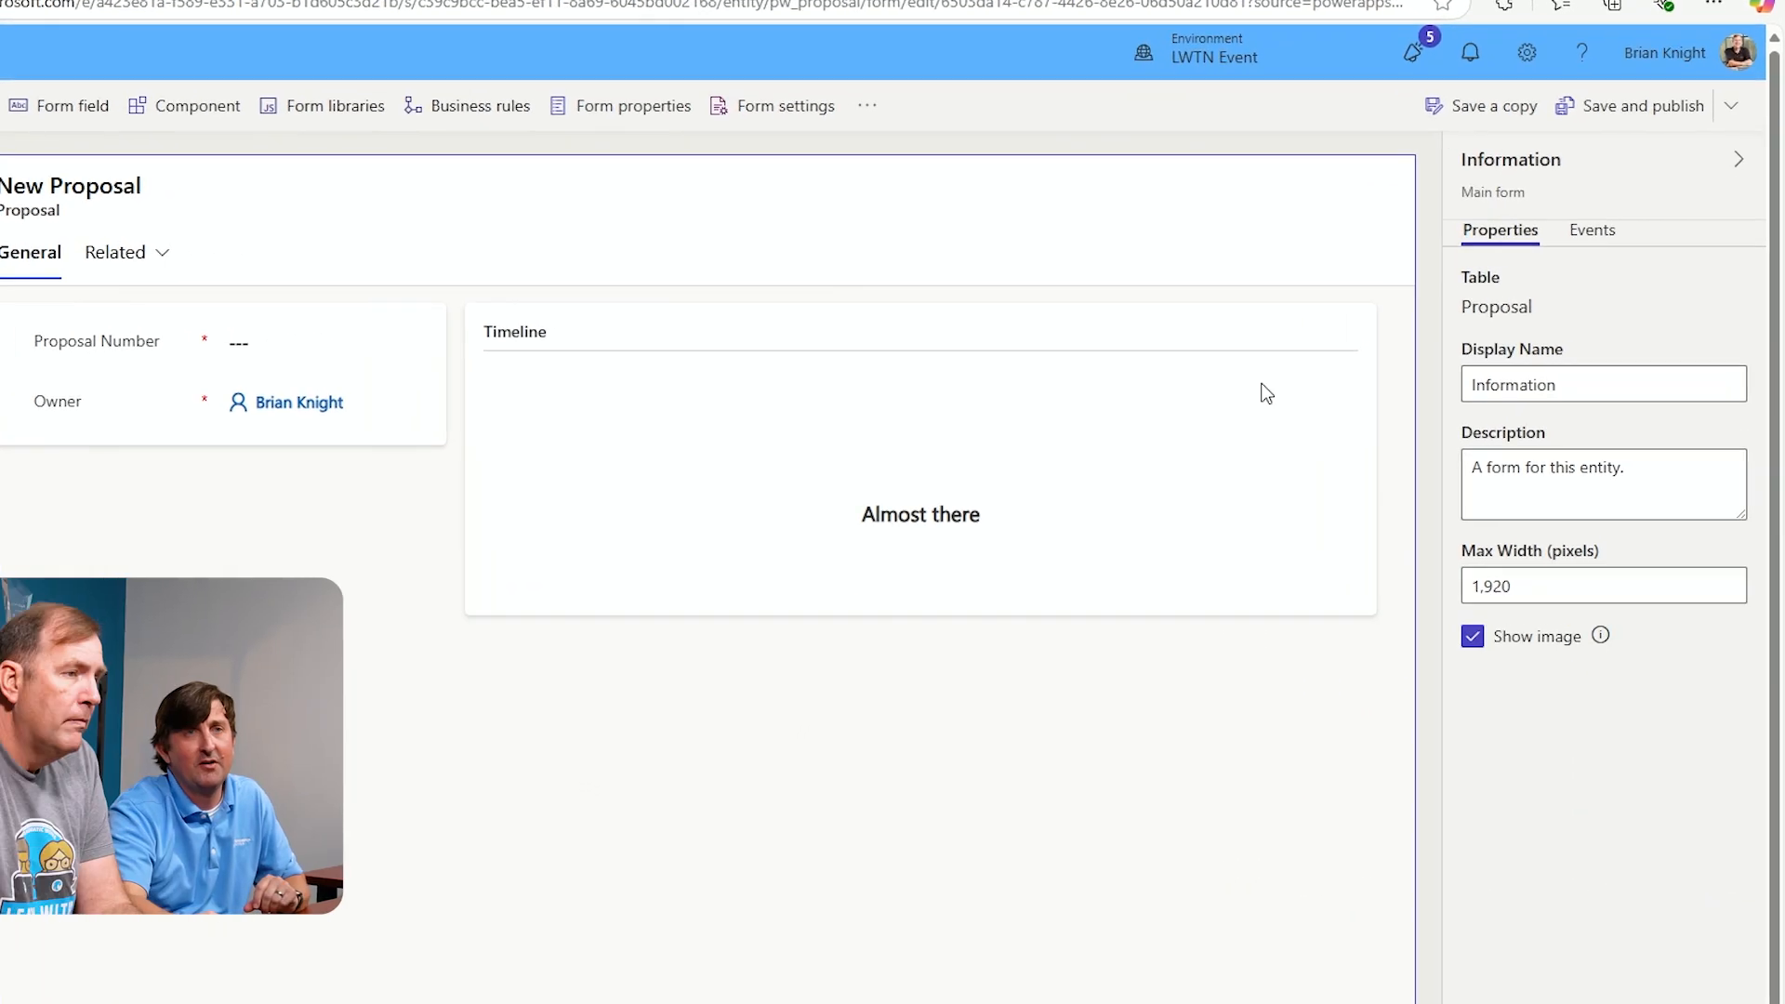
double_click(1540, 397)
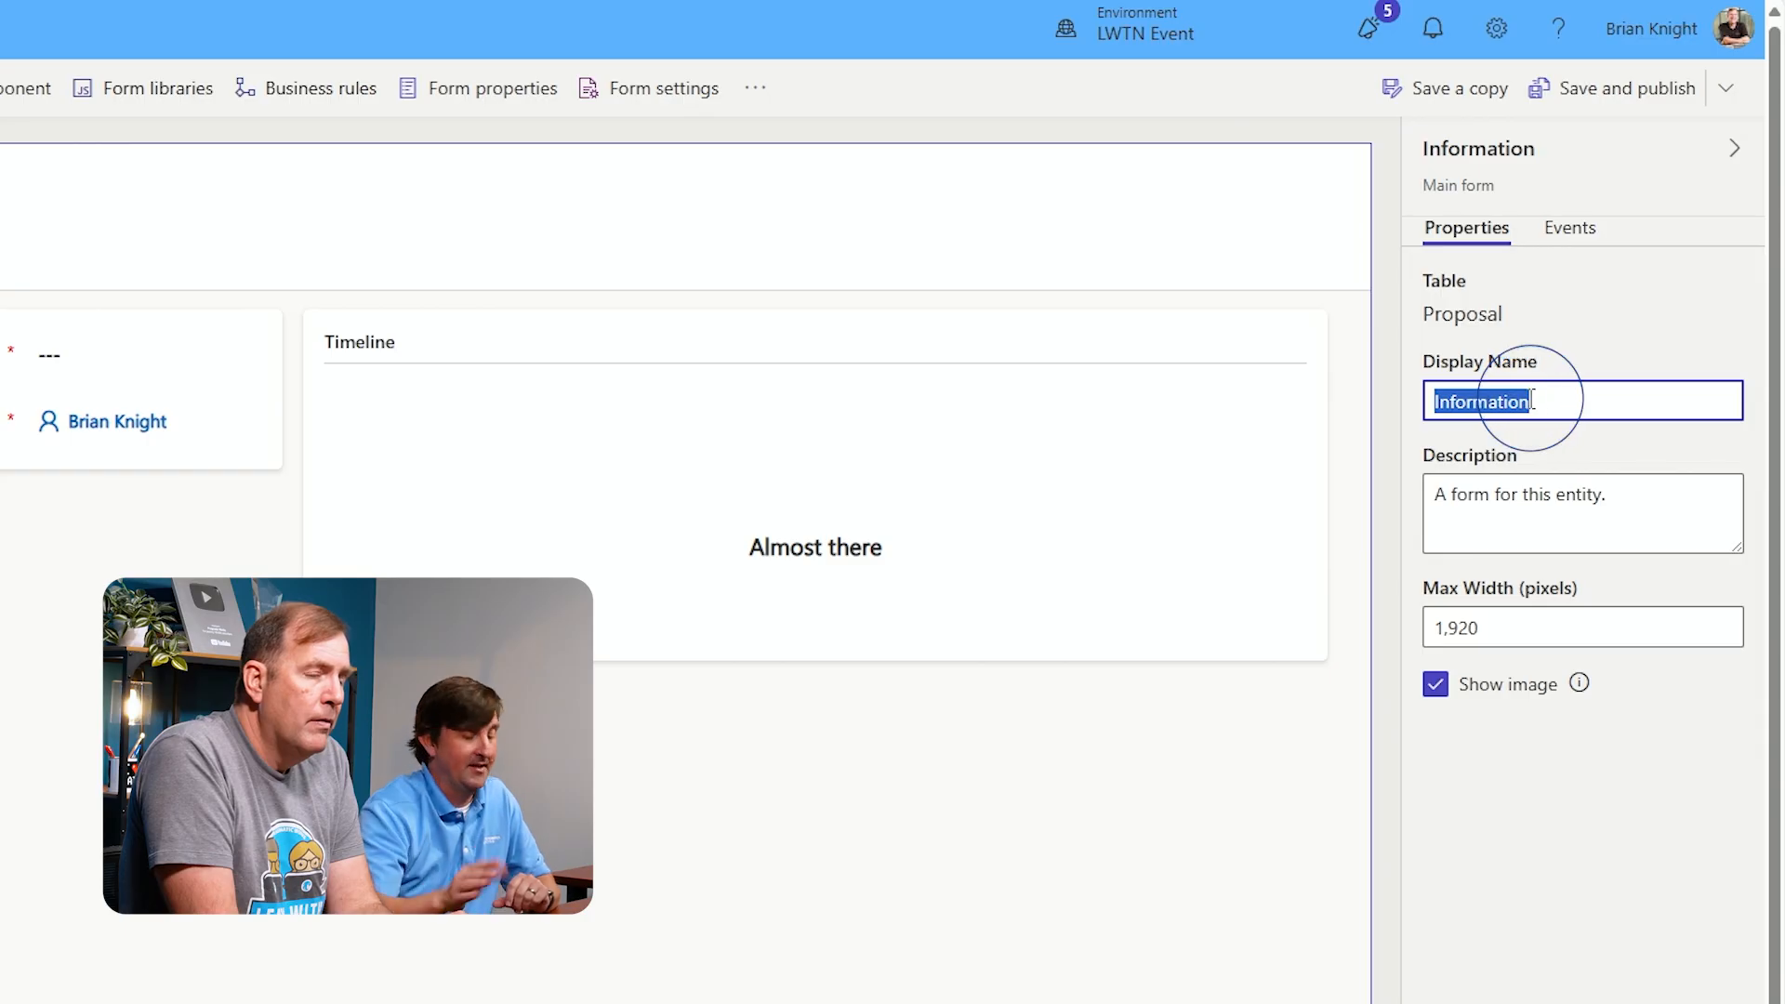
type("Interna")
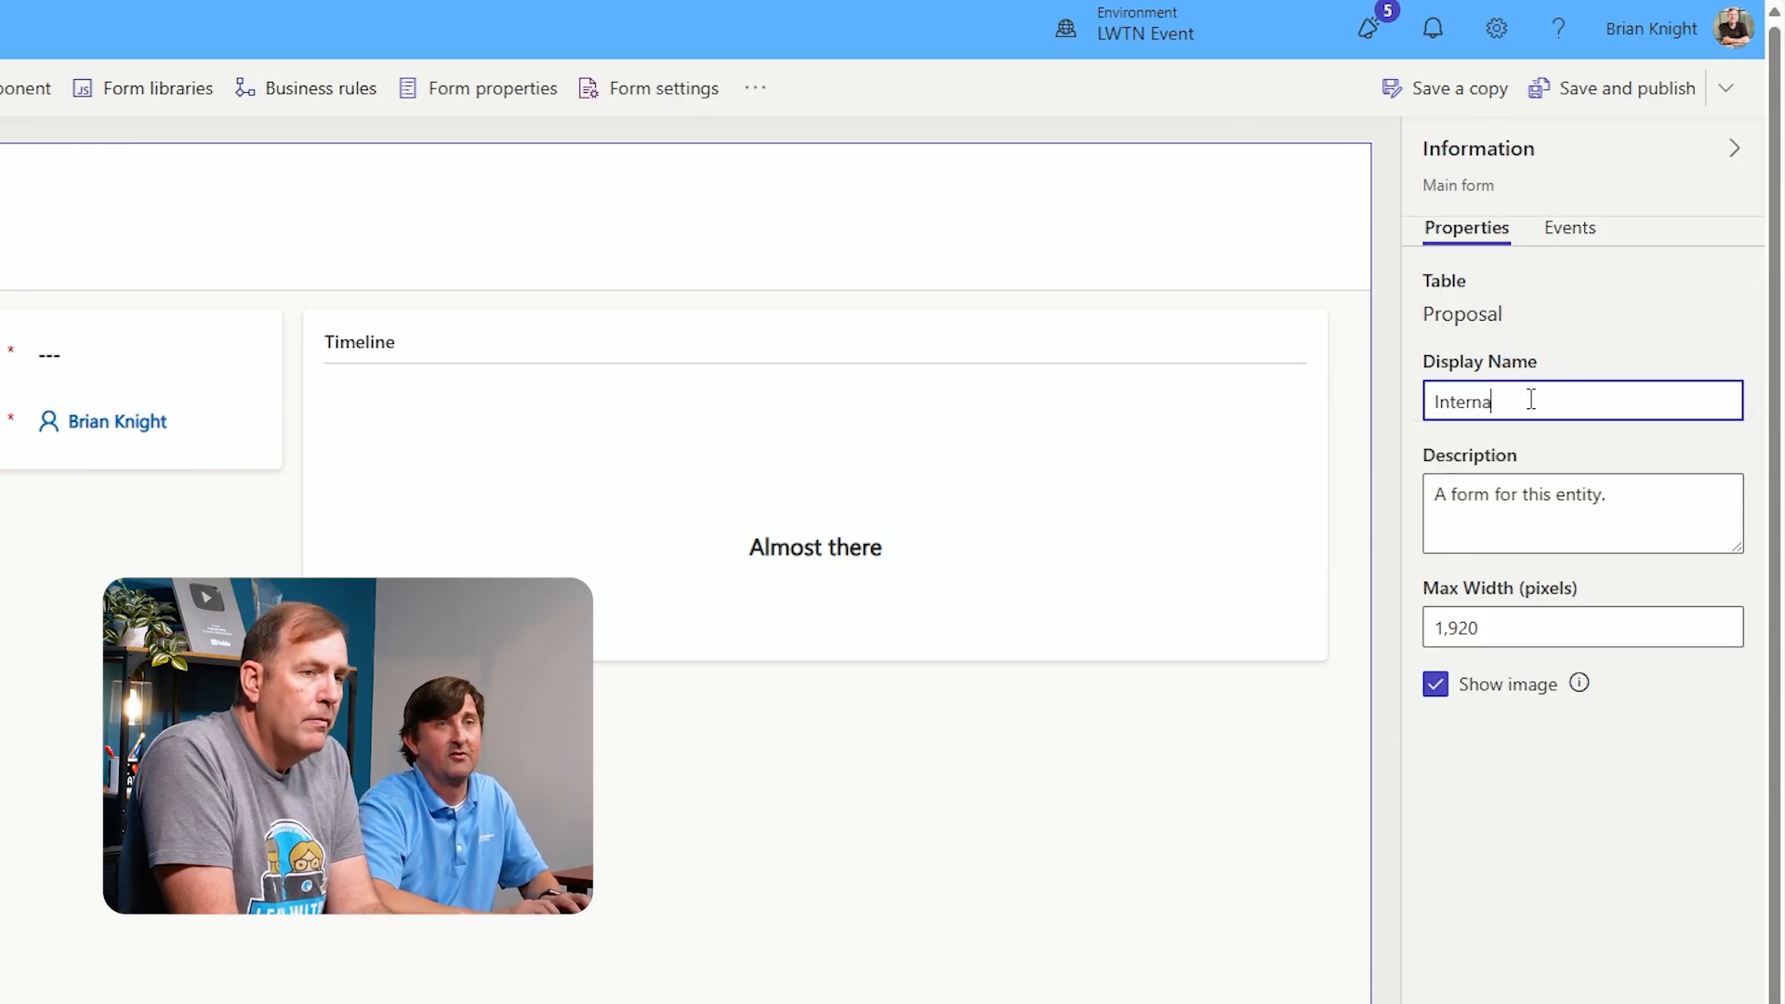
type("l Proposal Form")
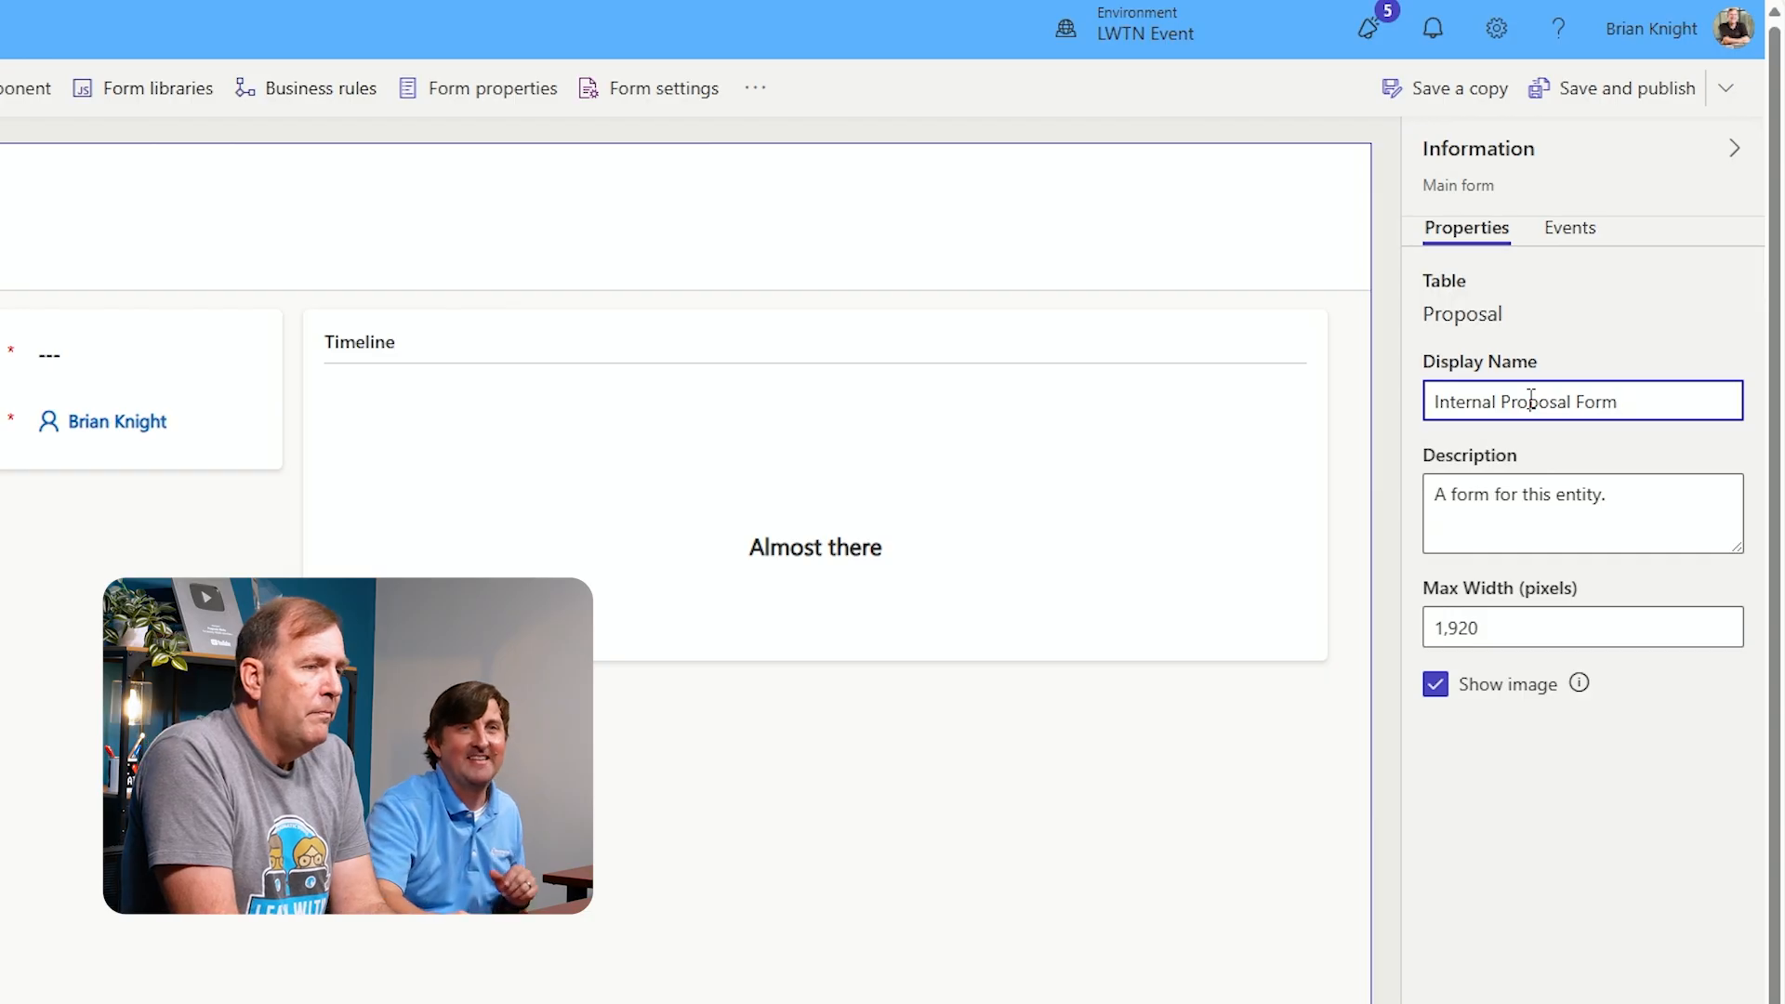
left_click(1597, 323)
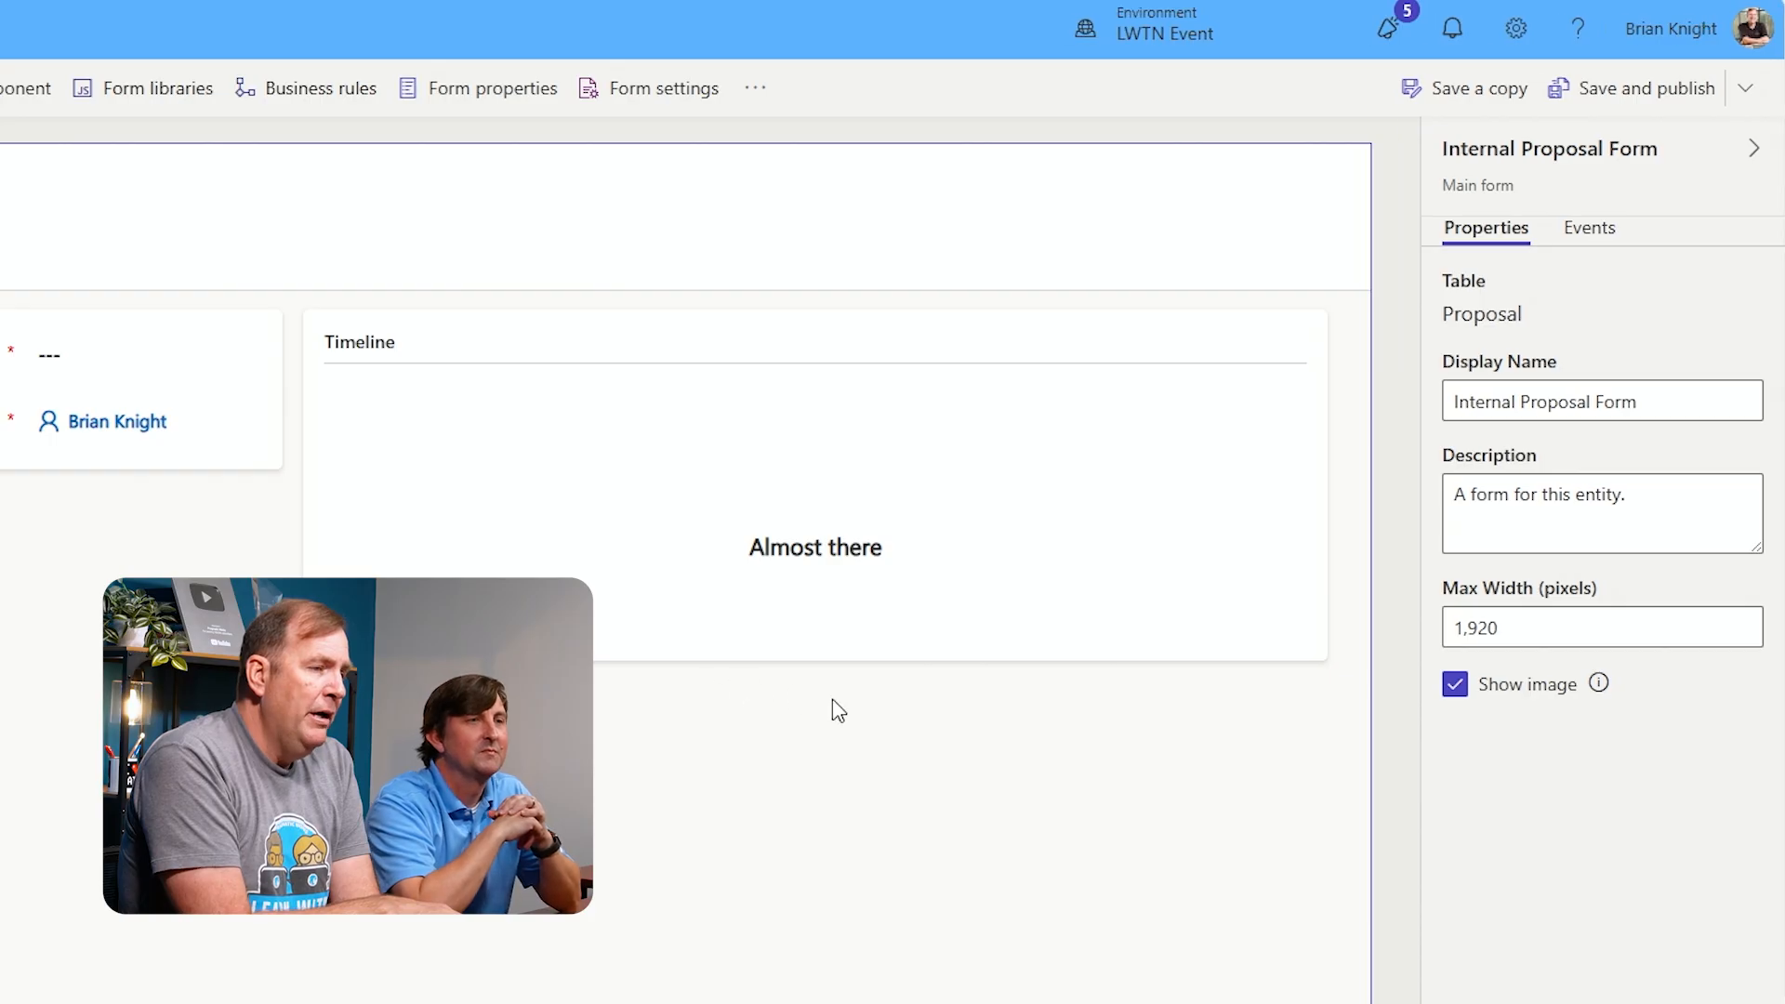
Browse the form's tree view and filter the form's table column list to custom columns
left_click(775, 801)
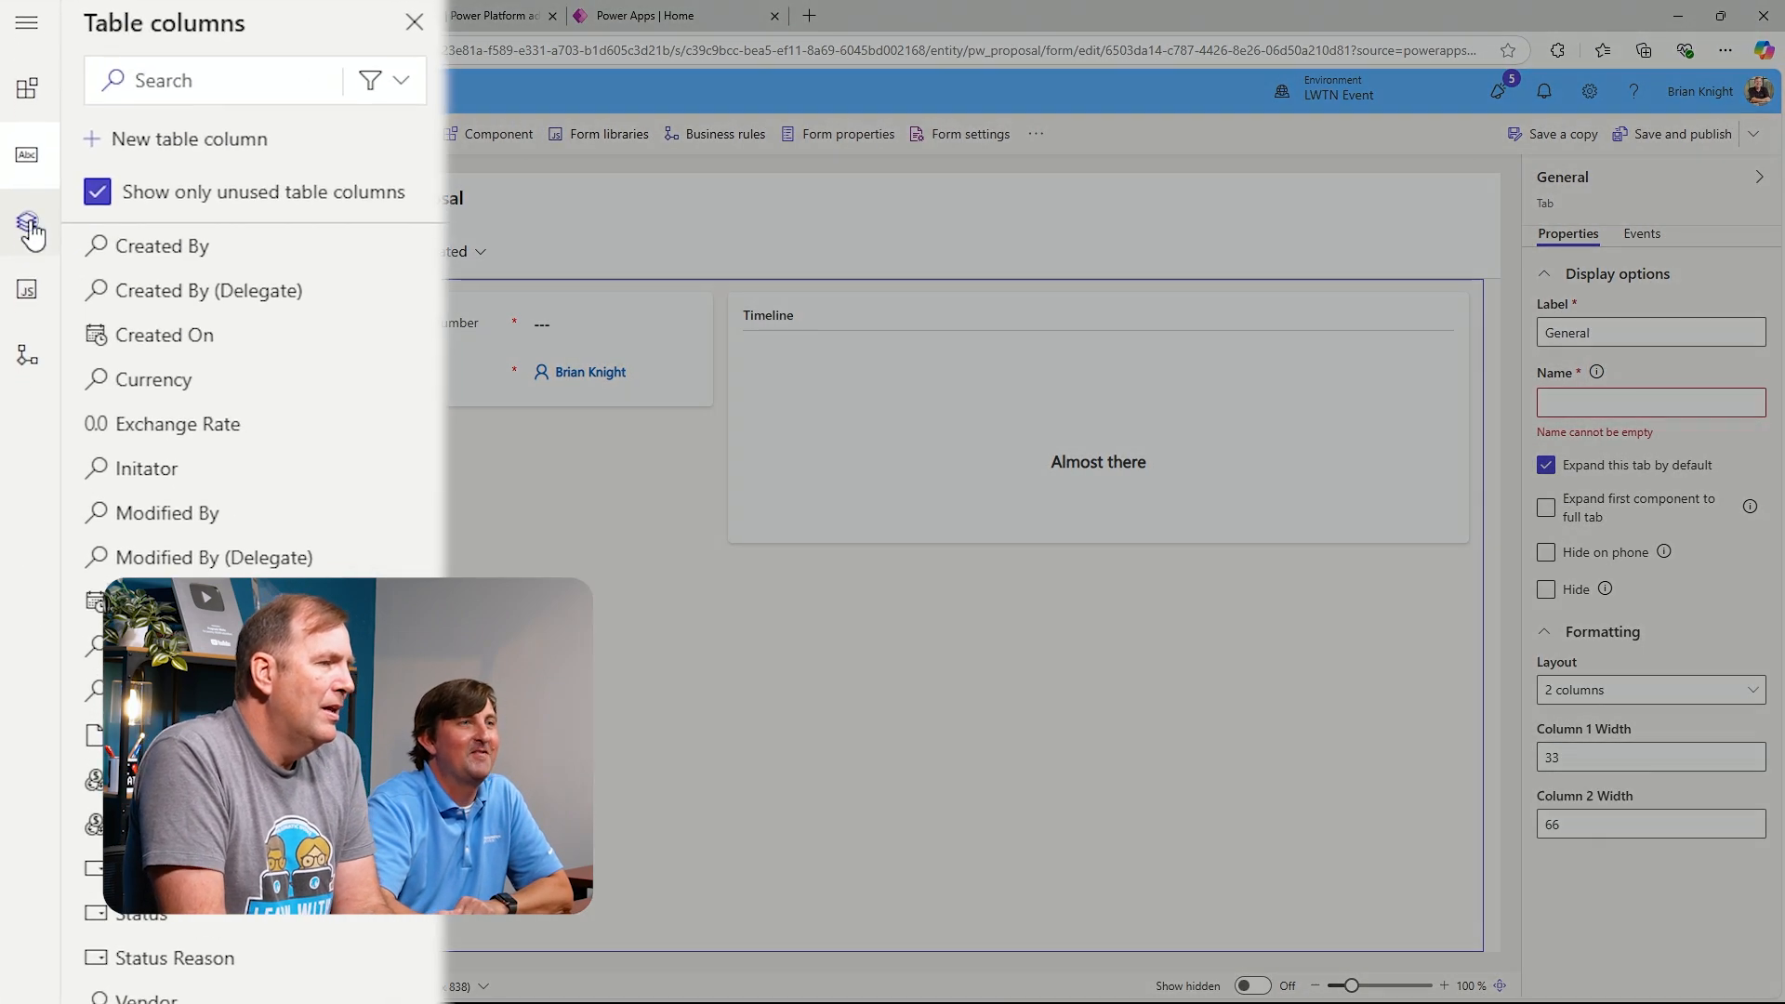
left_click(28, 303)
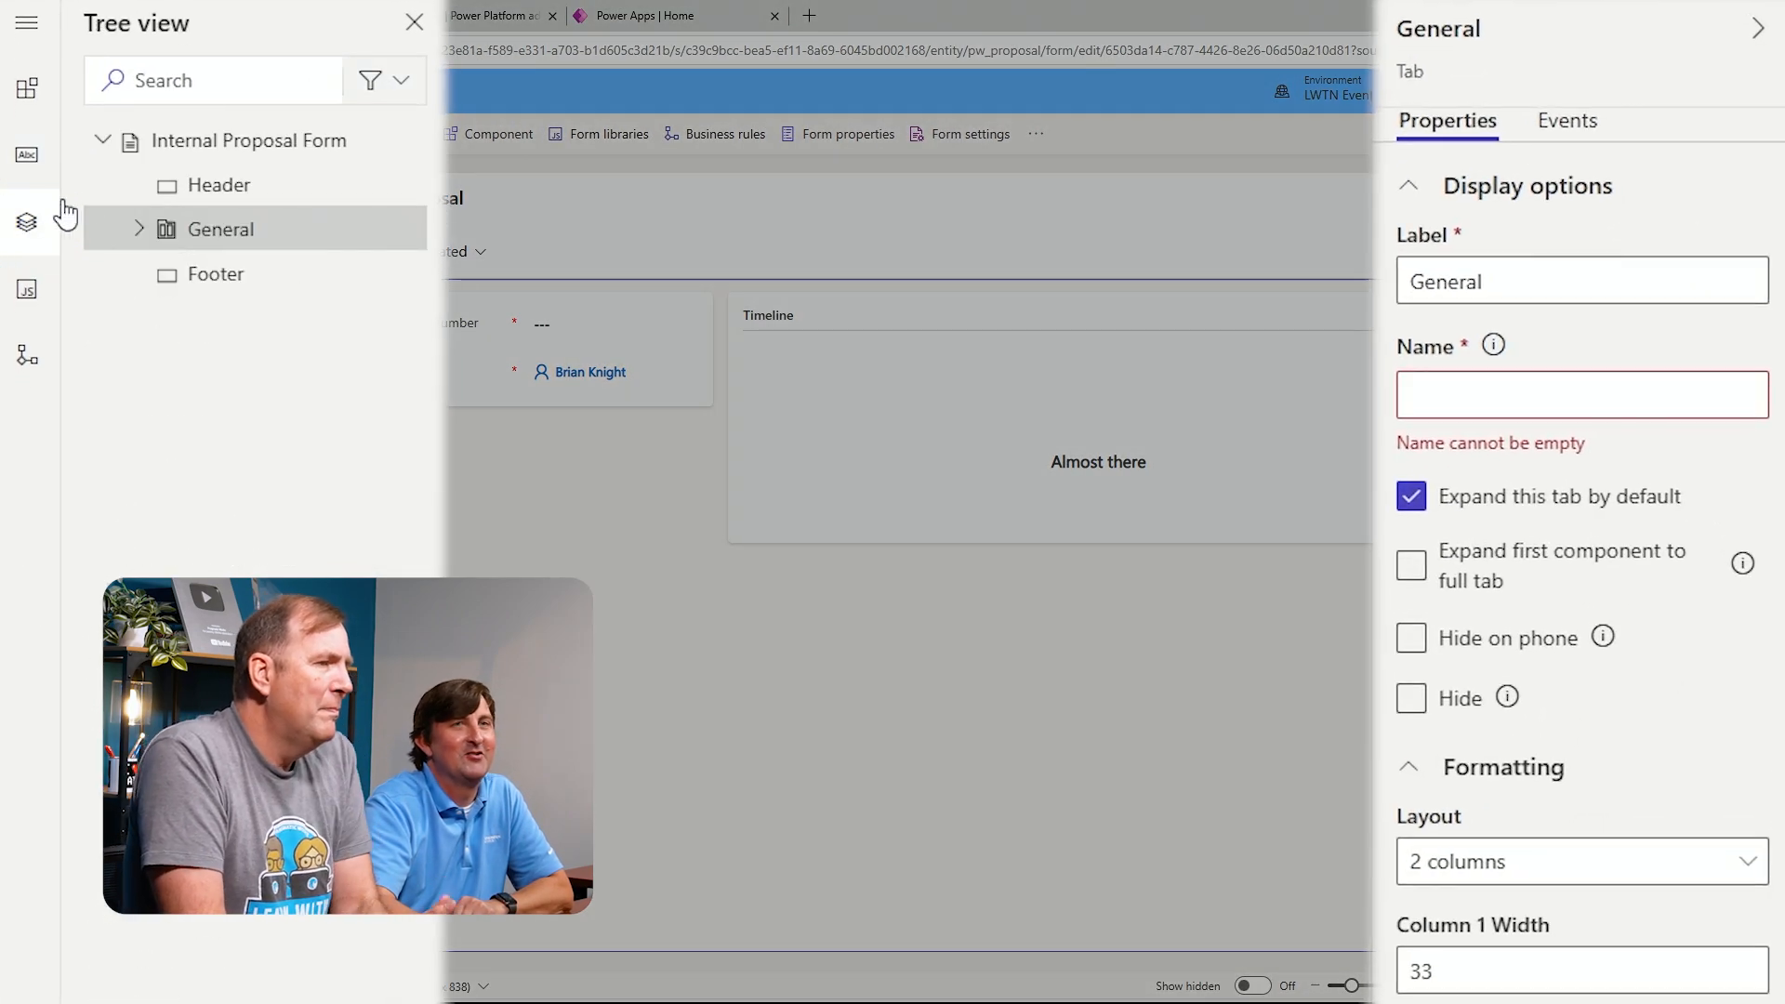
left_click(192, 156)
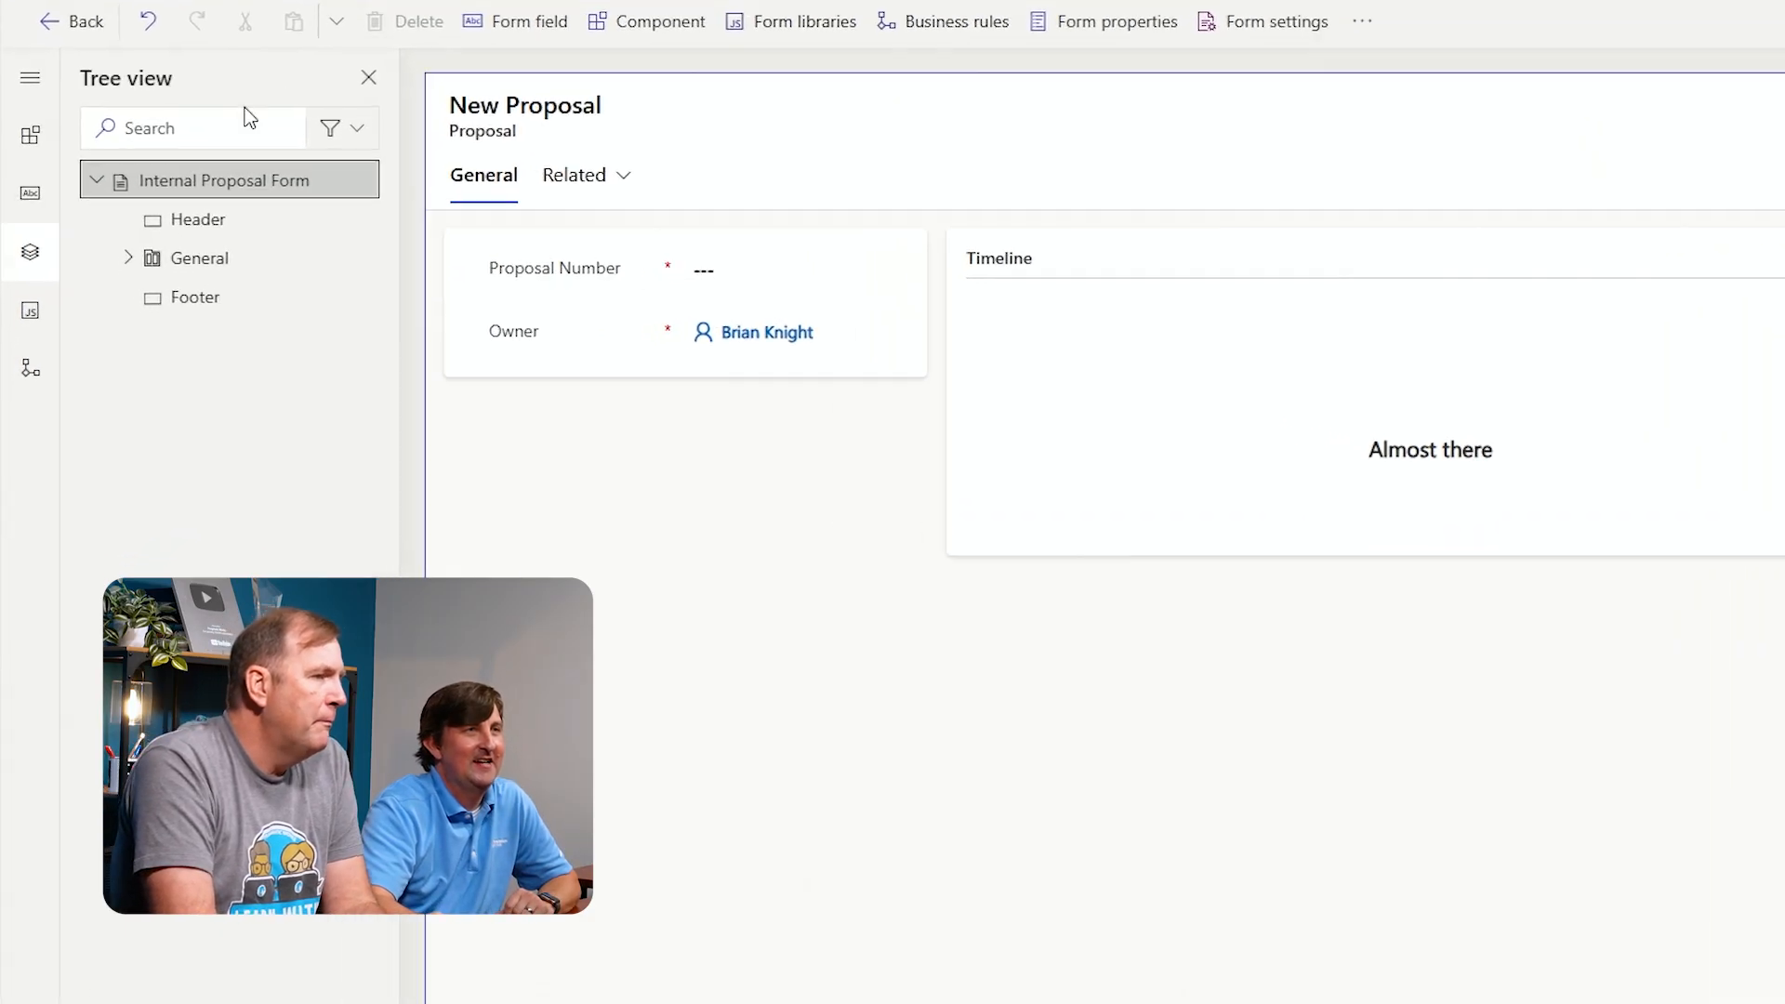
left_click(28, 173)
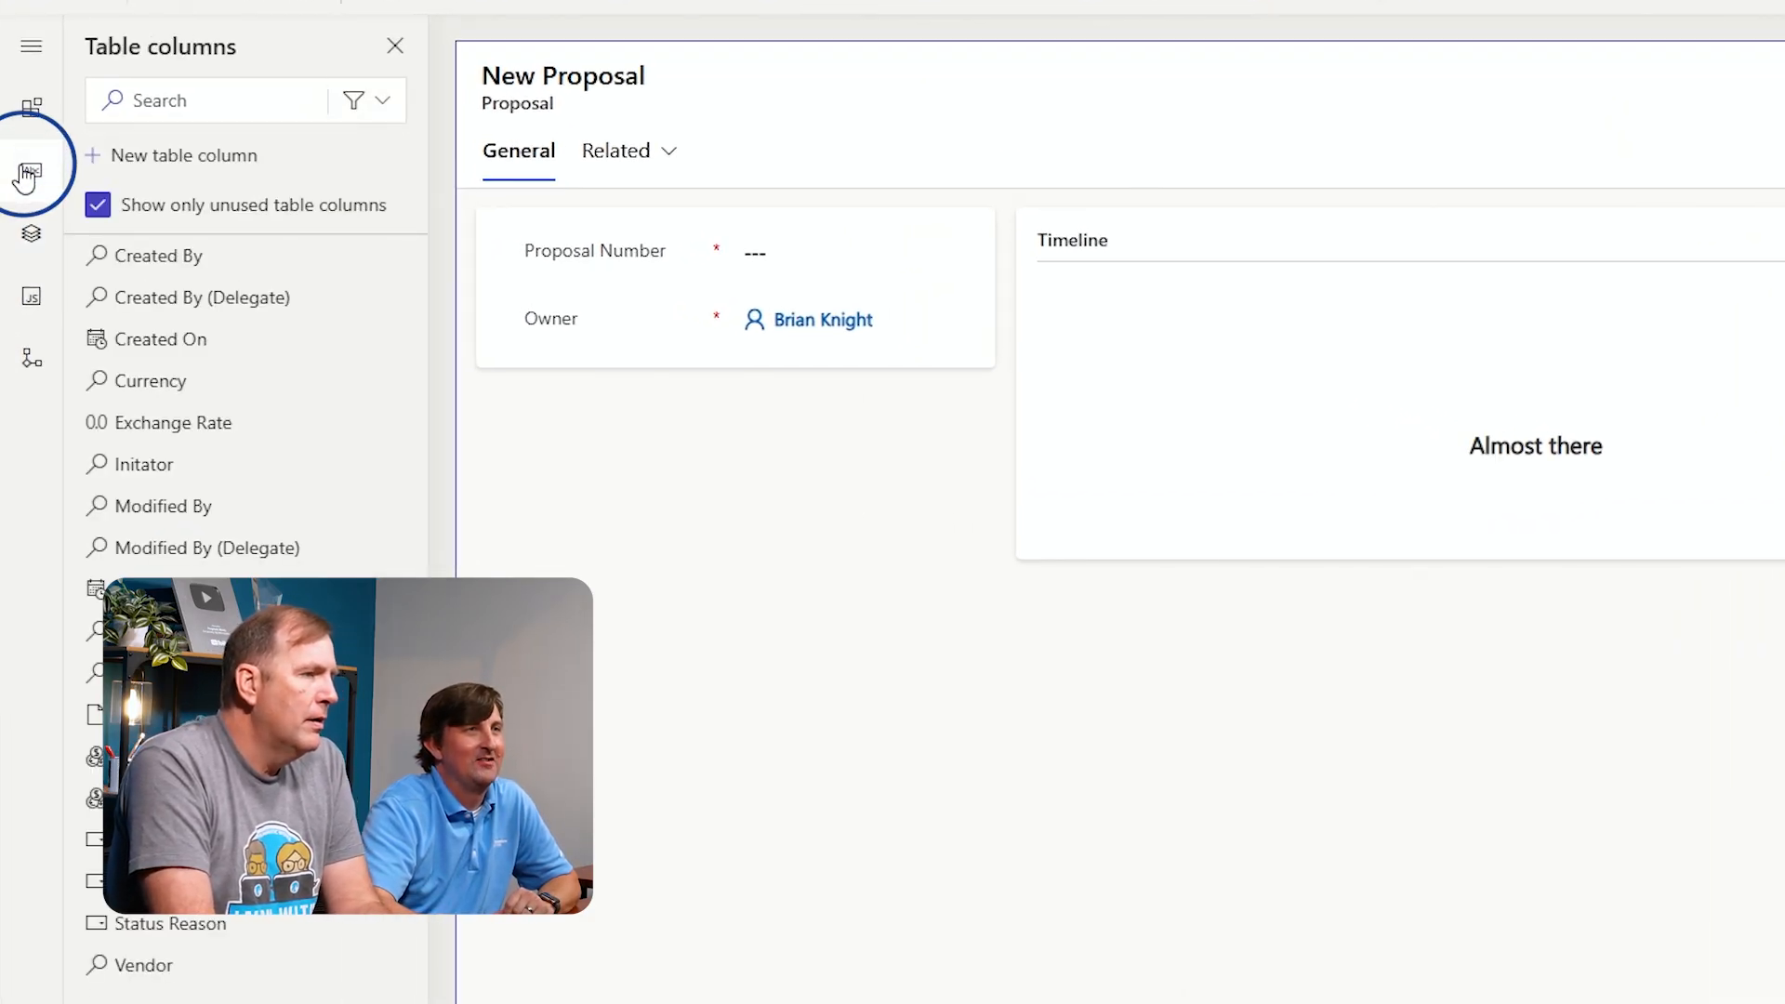
left_click(360, 106)
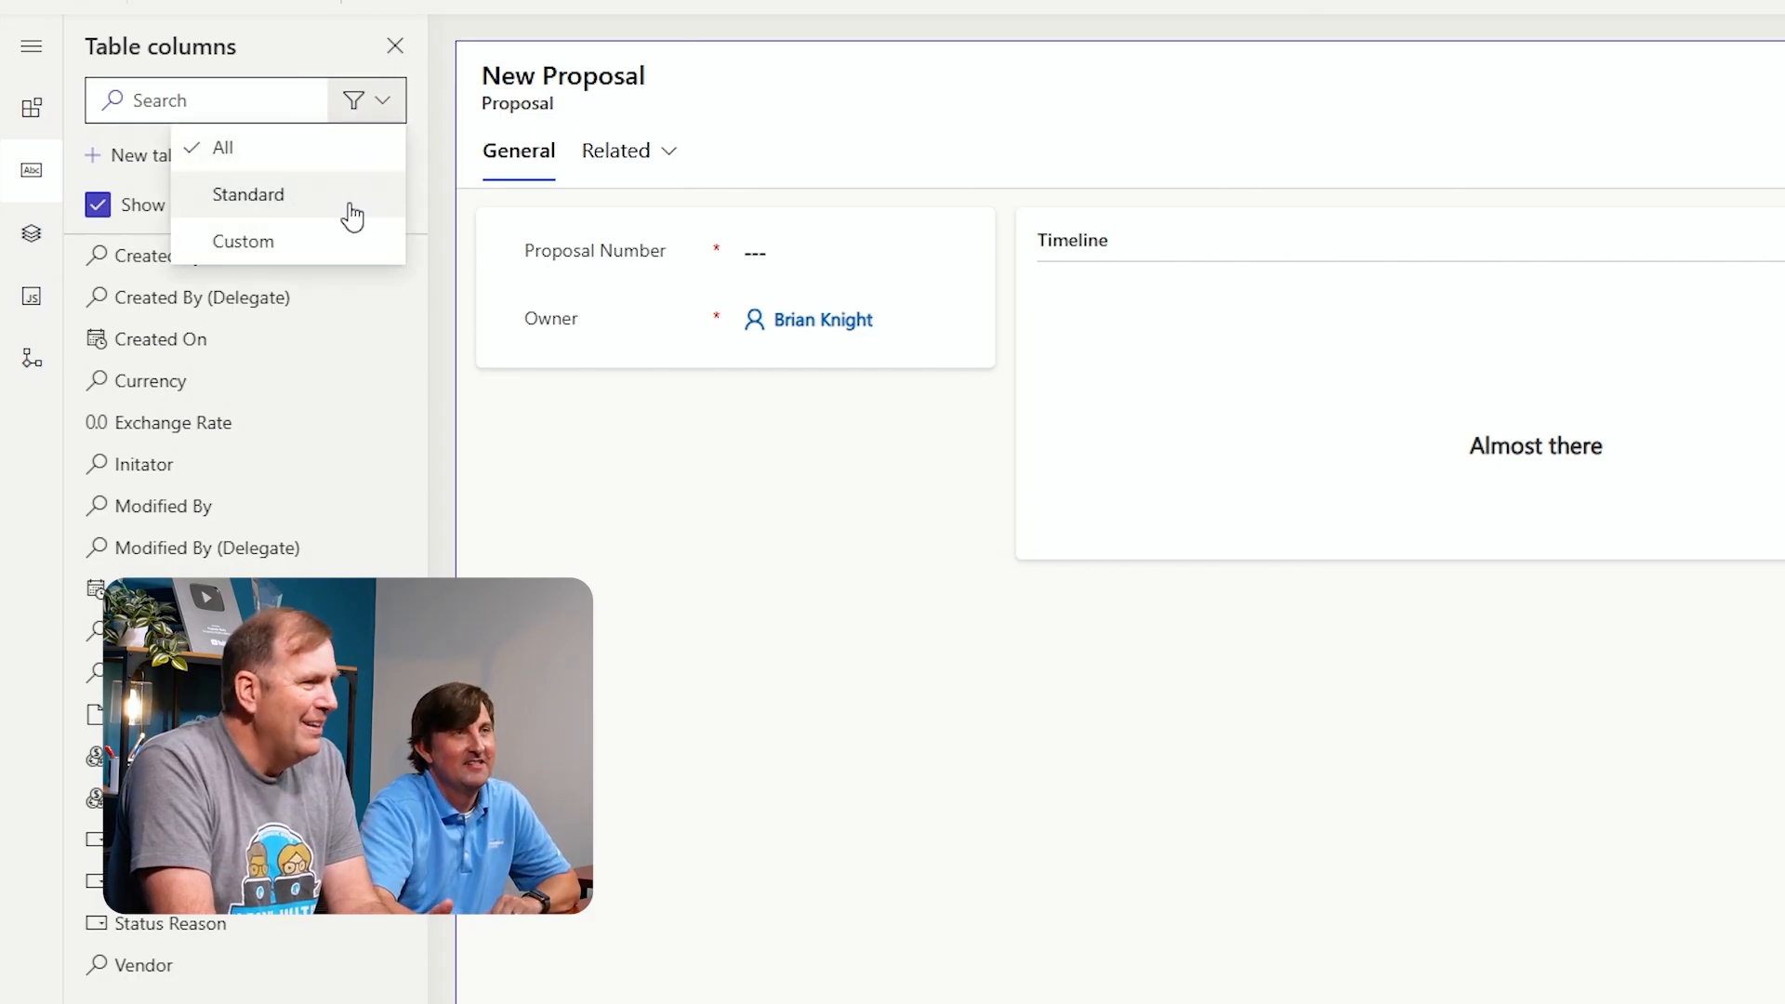
left_click(333, 244)
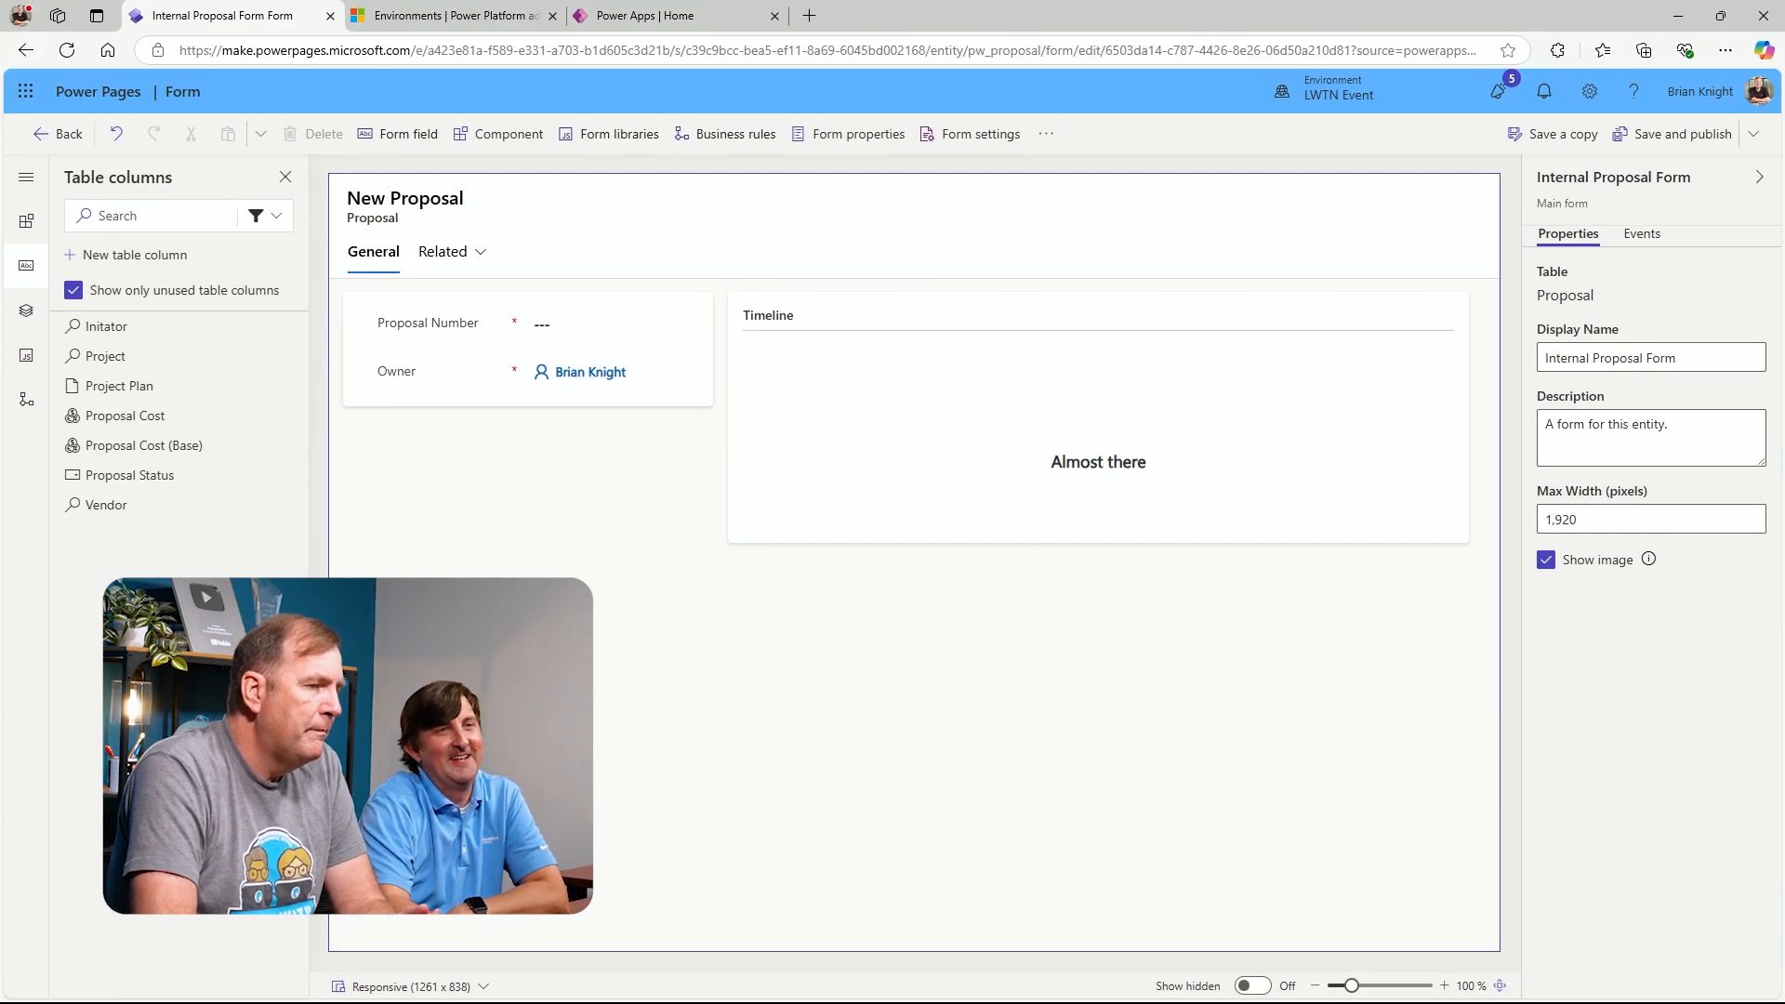
Select the form's General tab and set its Column 1 Width to 66
left_click(625, 632)
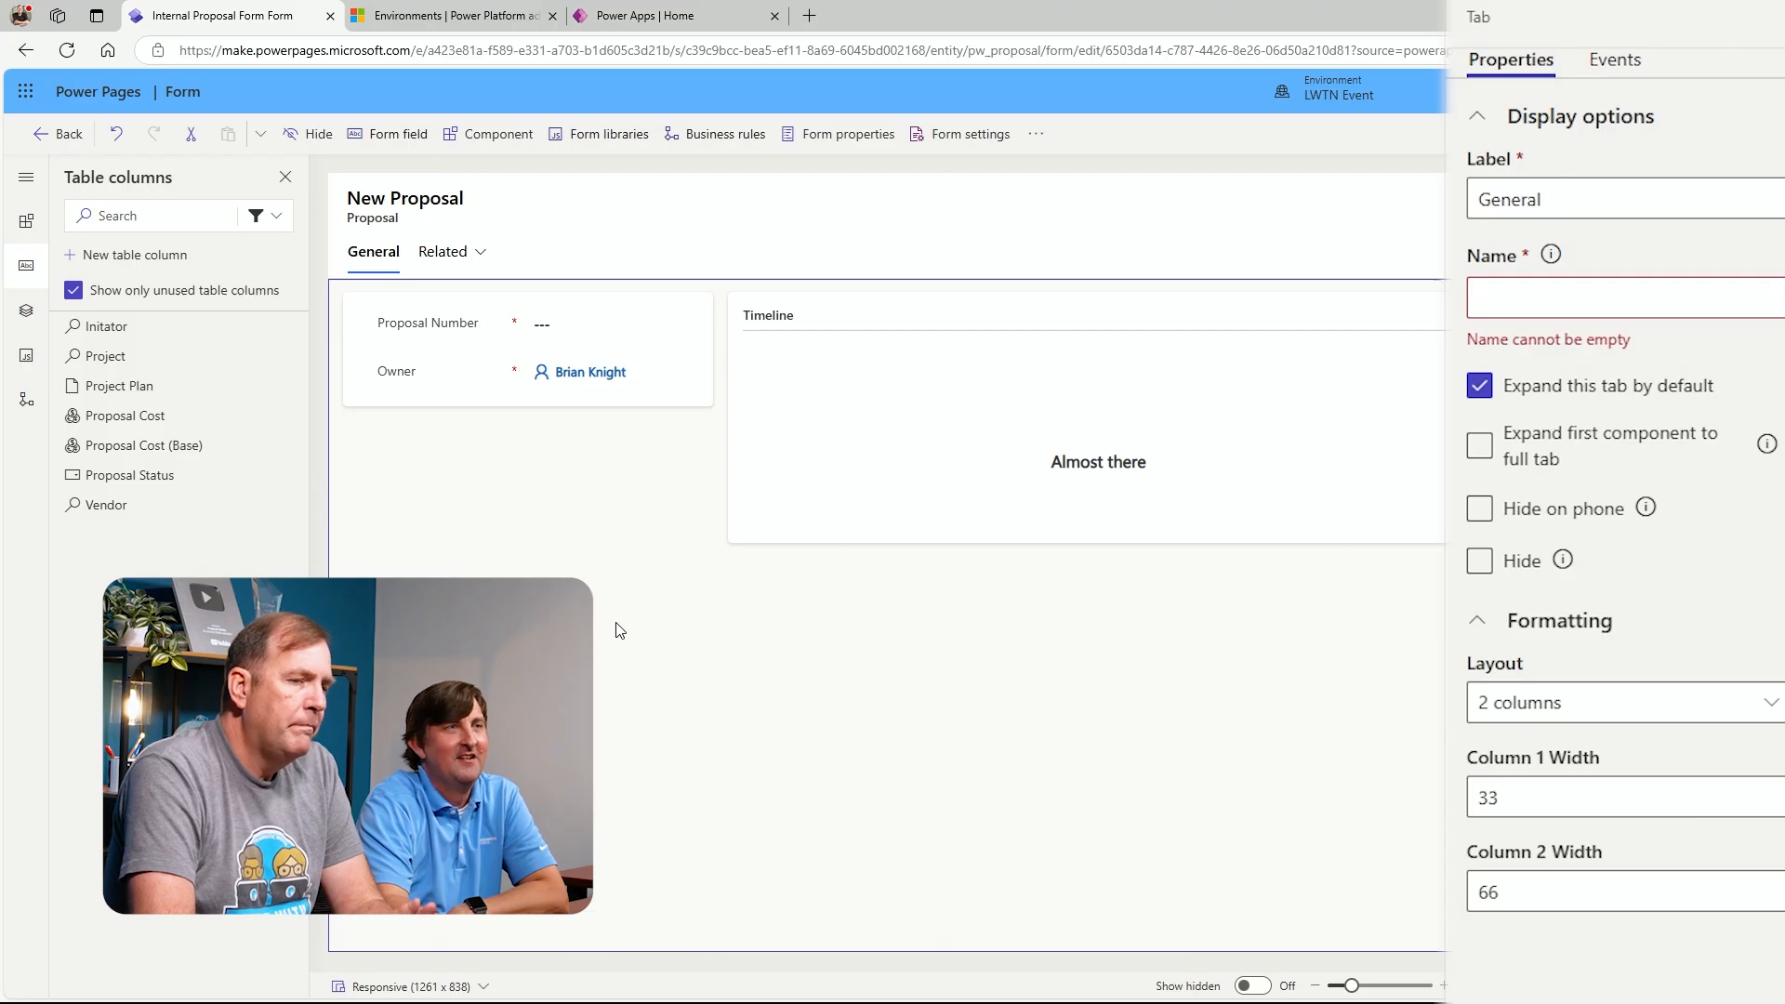
left_click(26, 312)
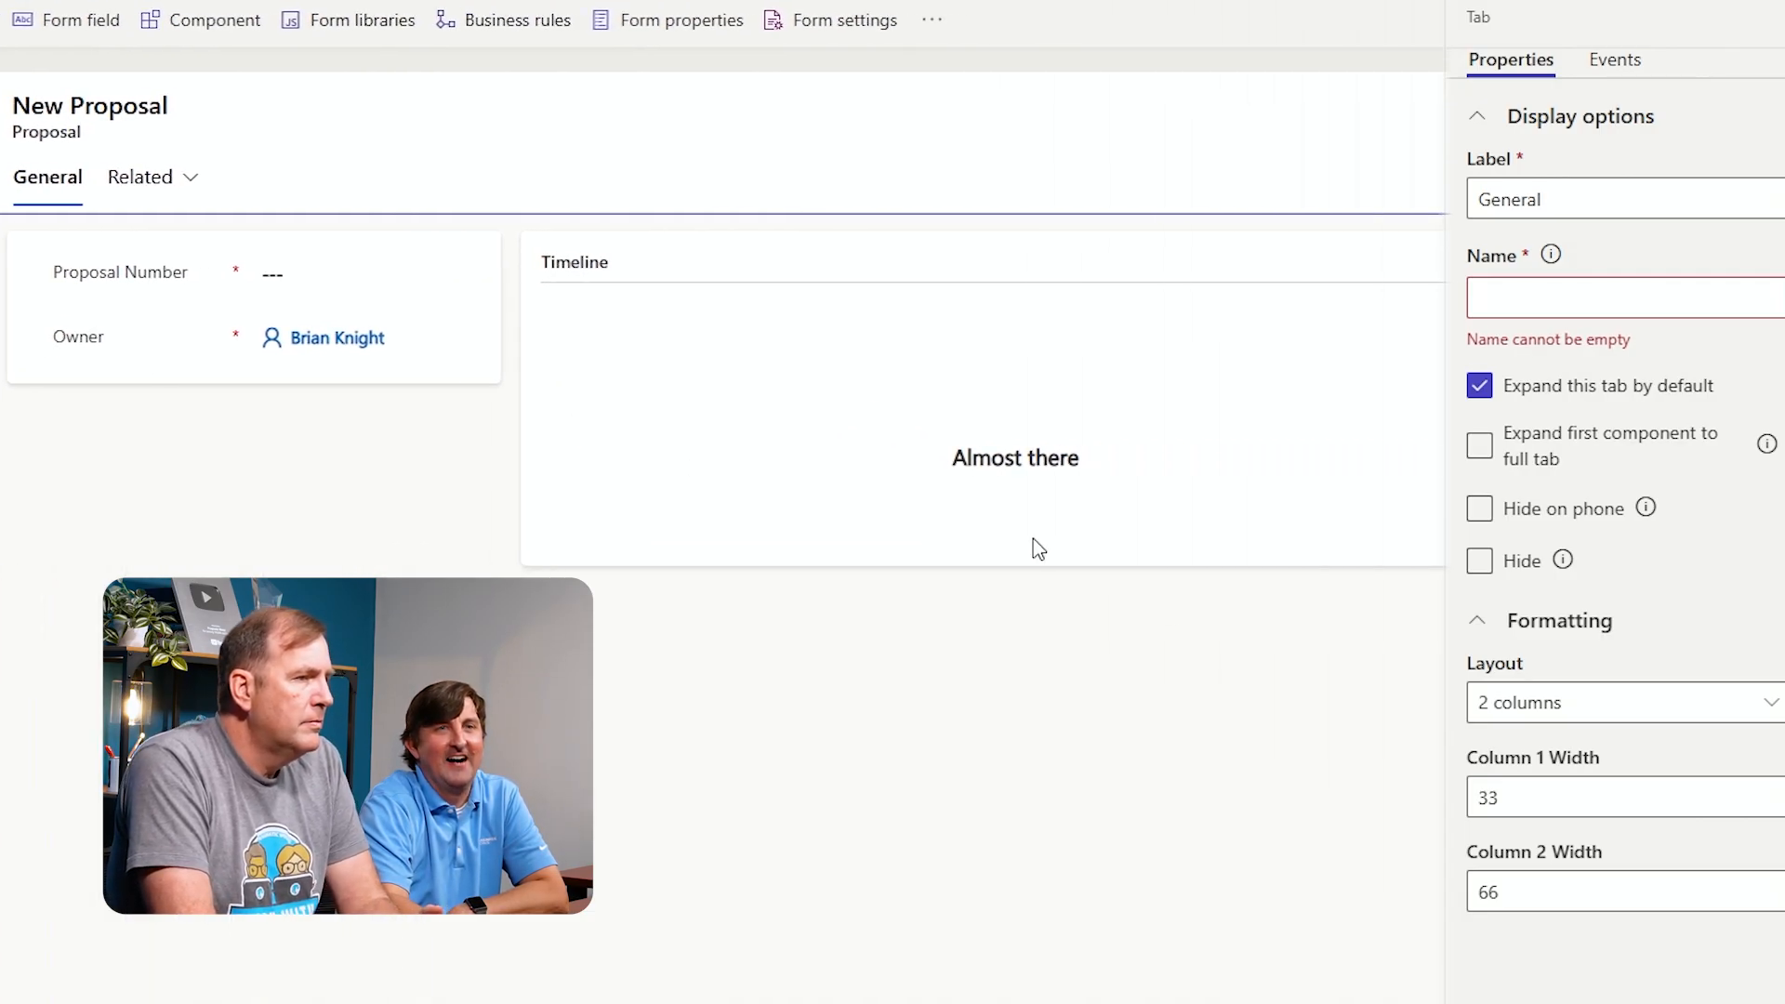
scroll(1516, 716, "down", 1)
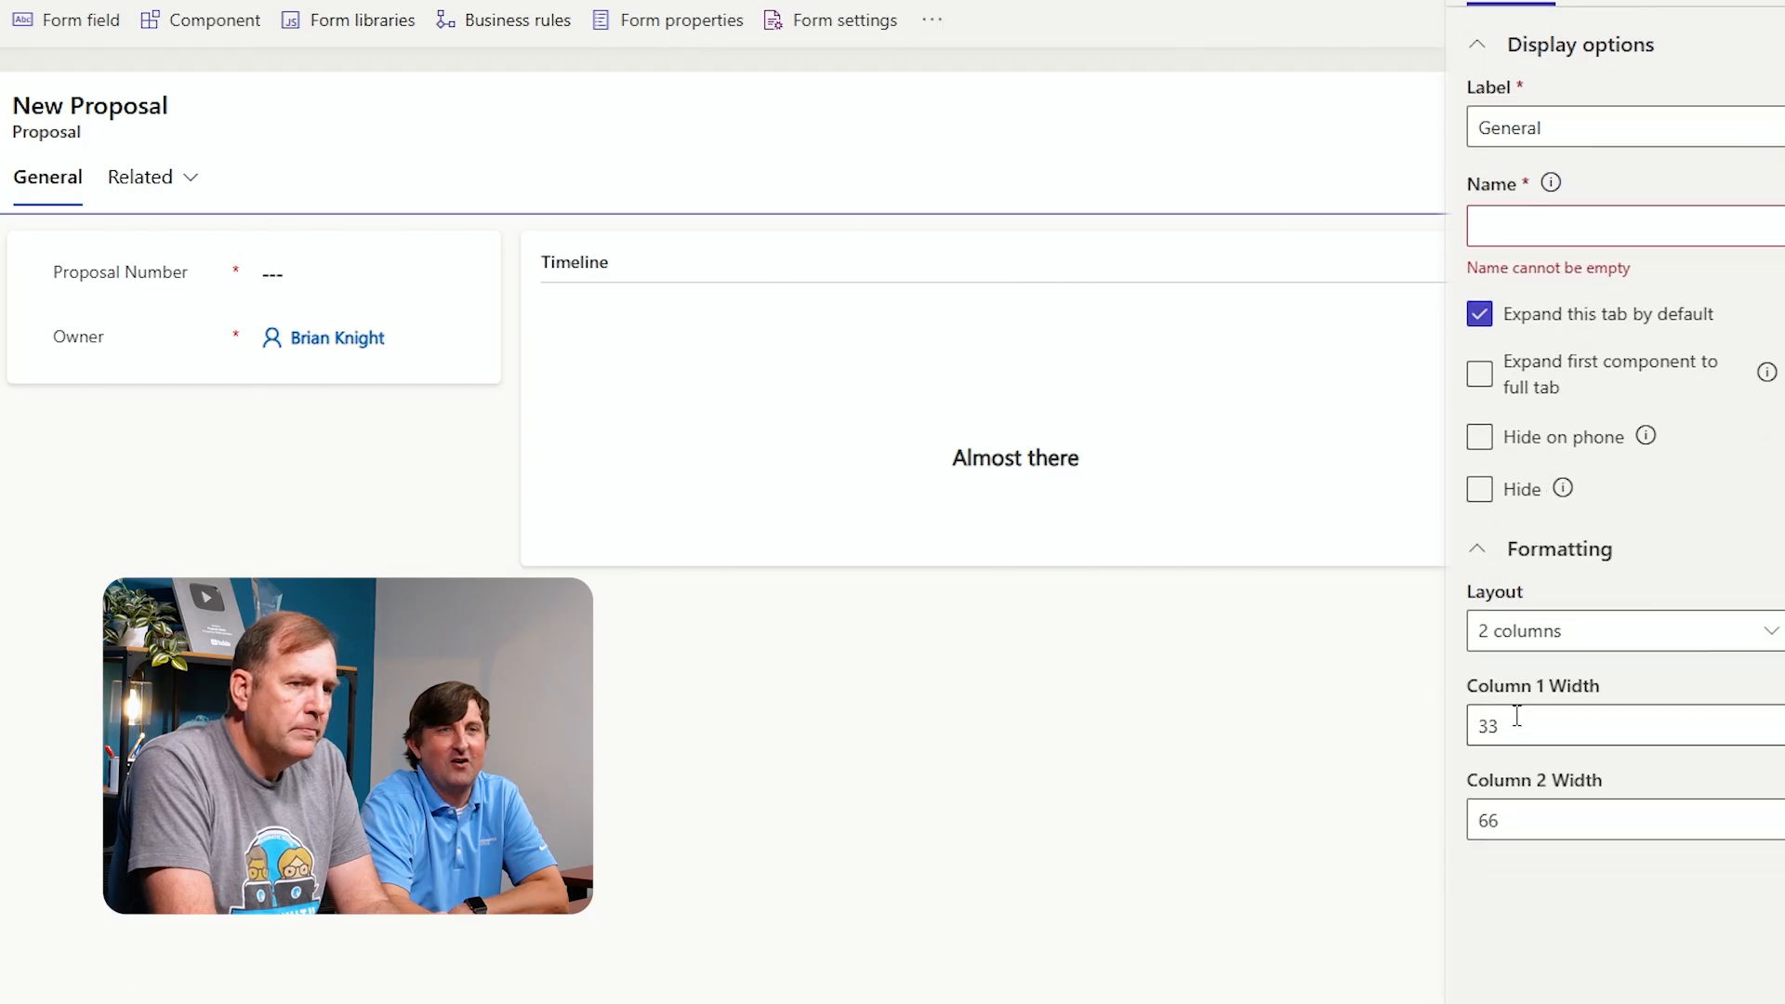
scroll(1534, 735, "down", 1)
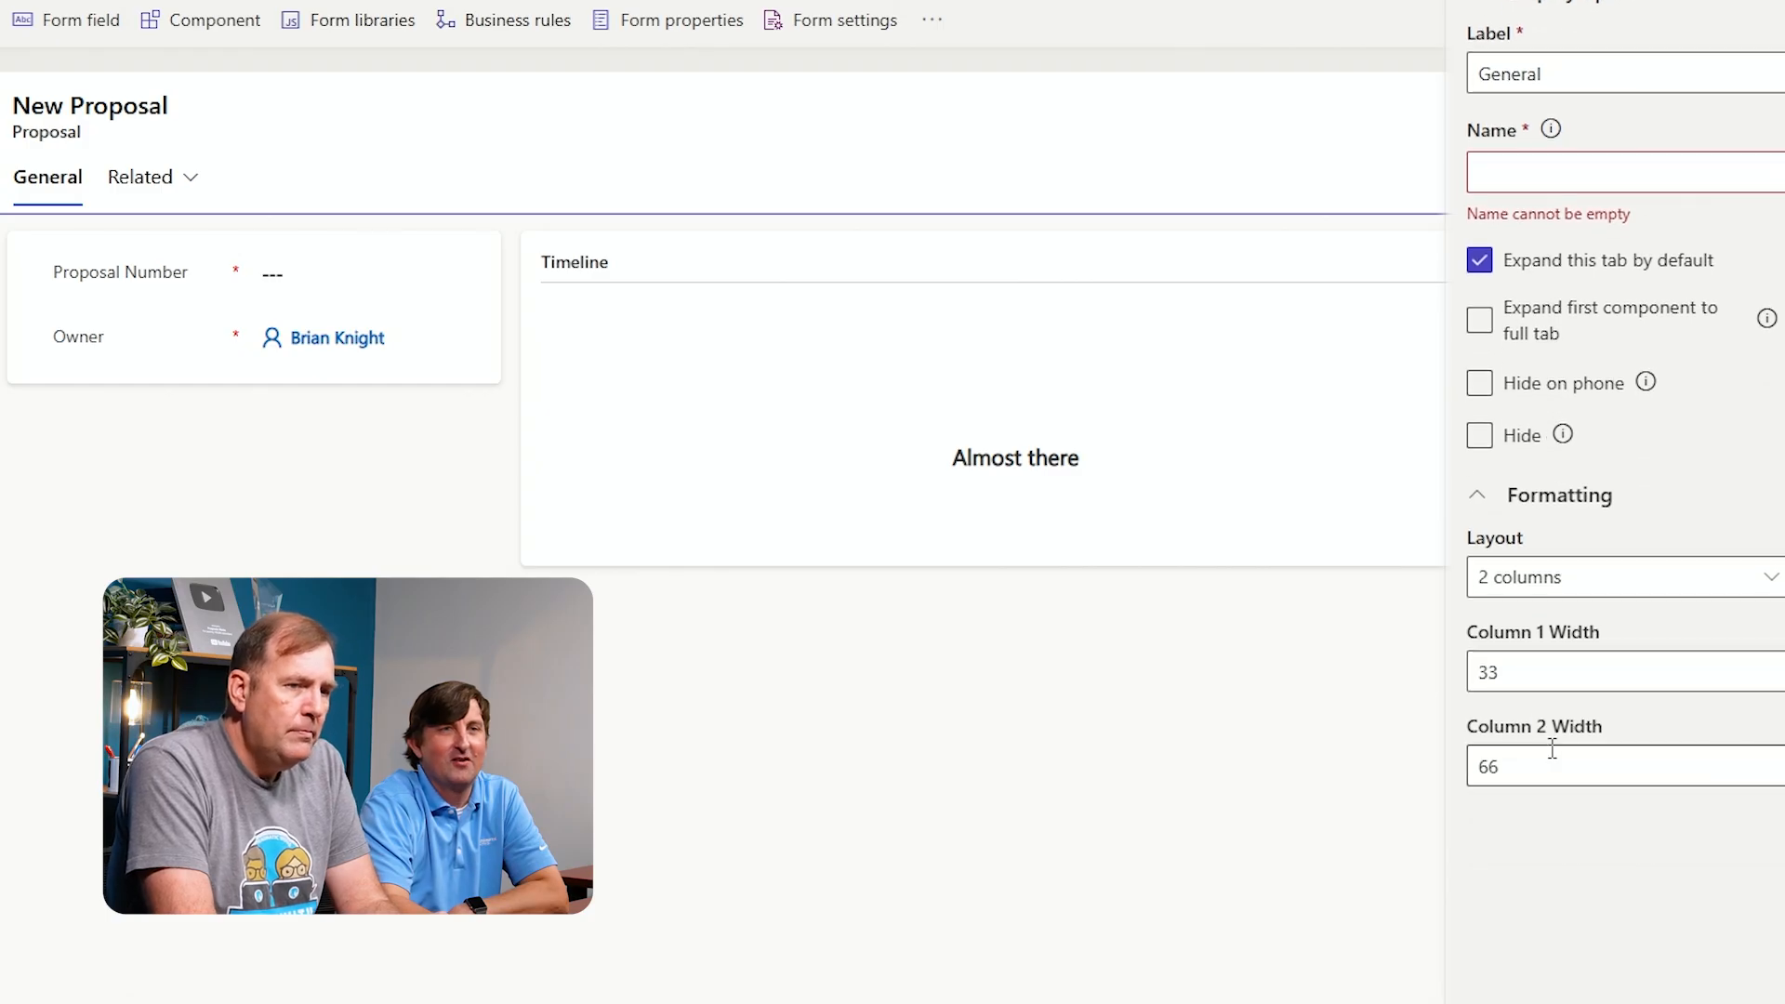
left_click(1562, 679)
left_click_drag(1529, 668, 1483, 671)
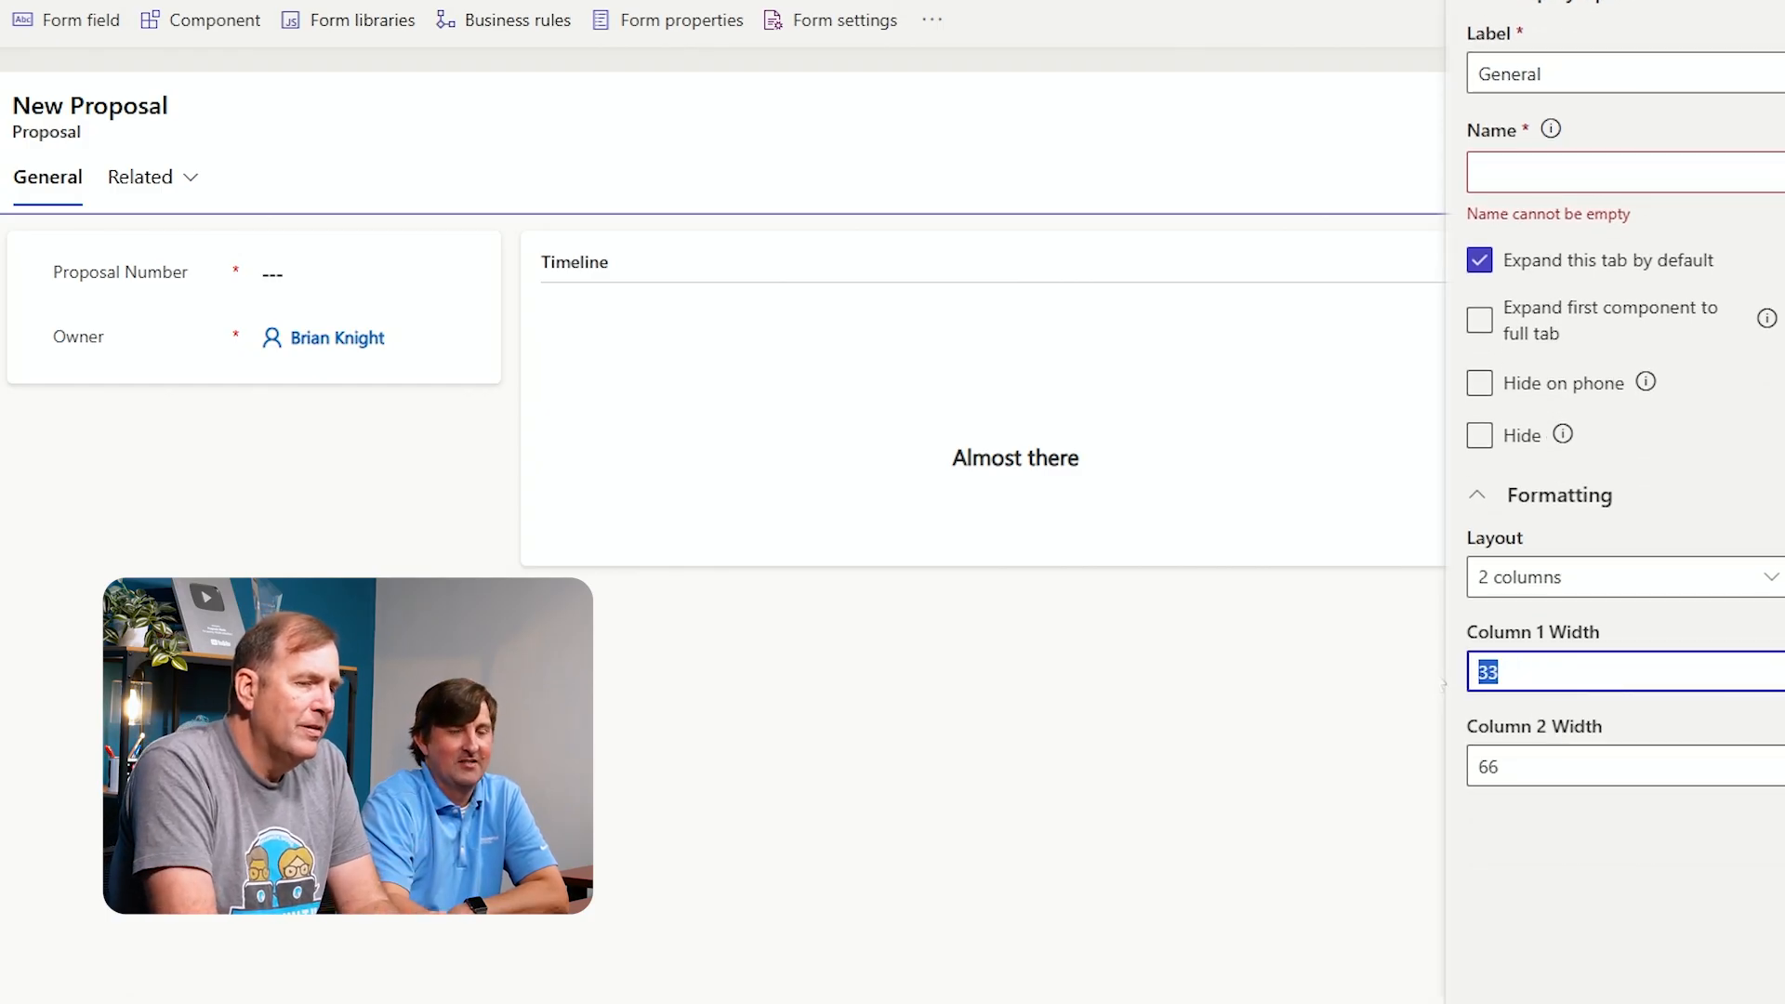
type("66")
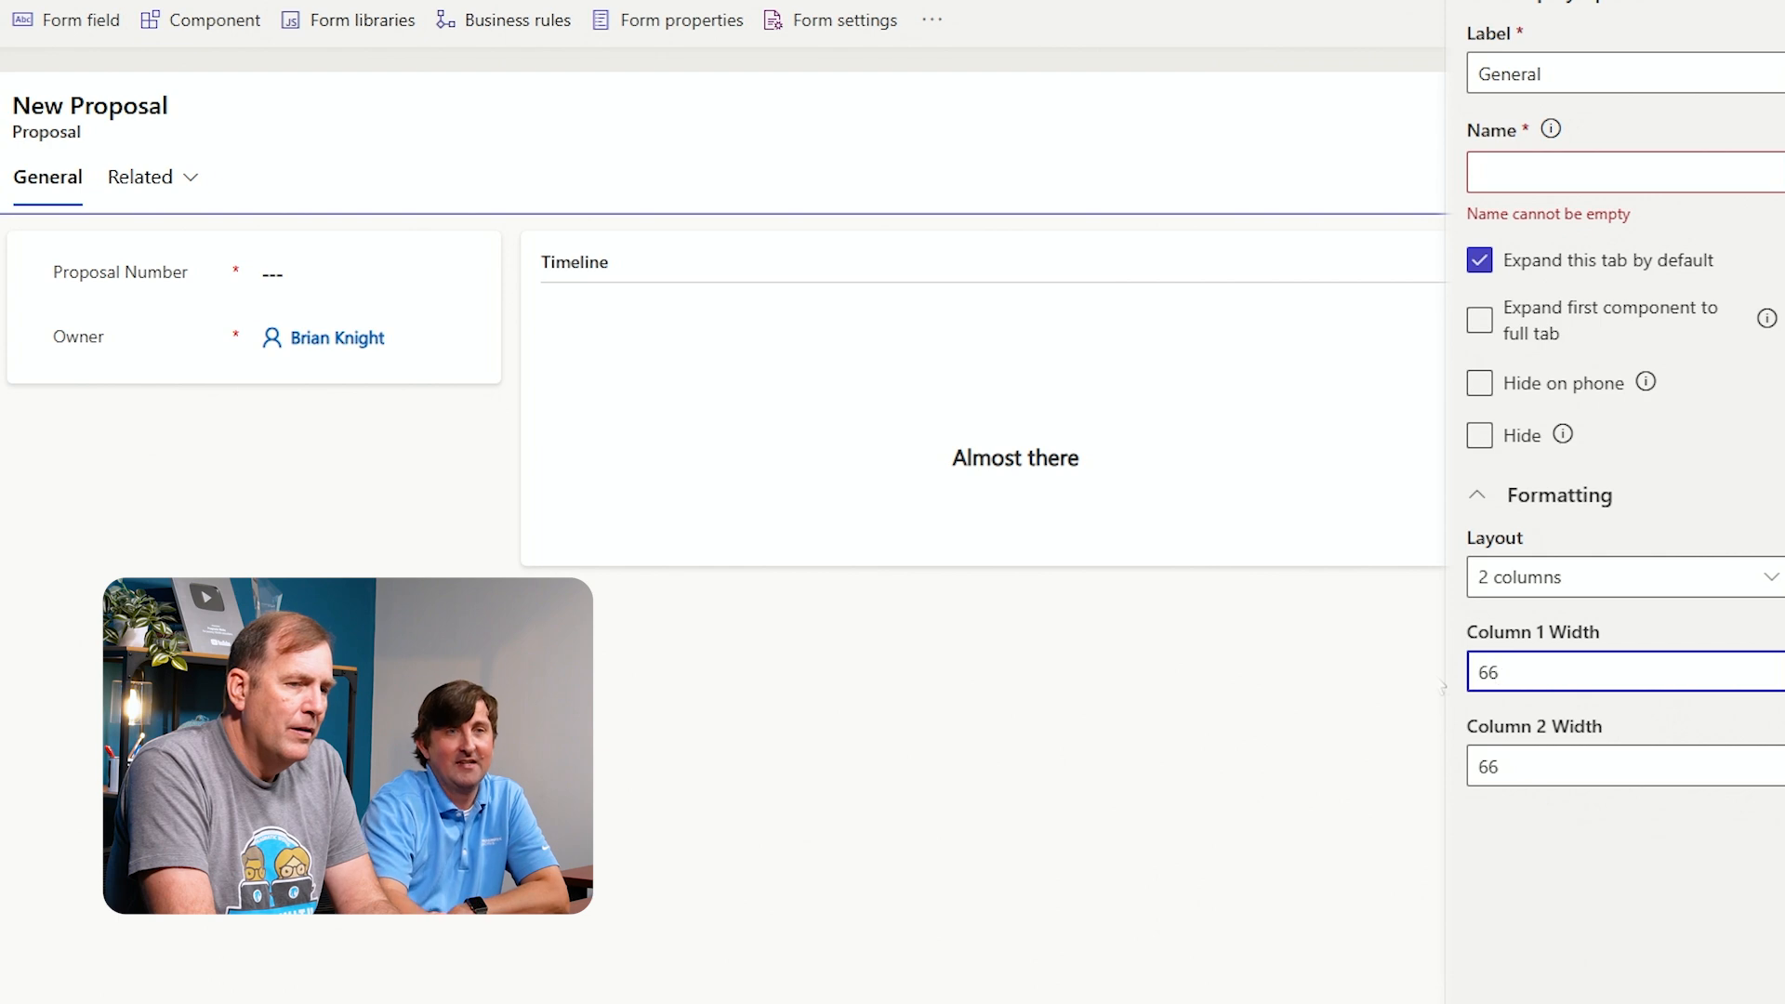
Set the General tab's Column 2 Width to 33
double_click(1530, 767)
type("33")
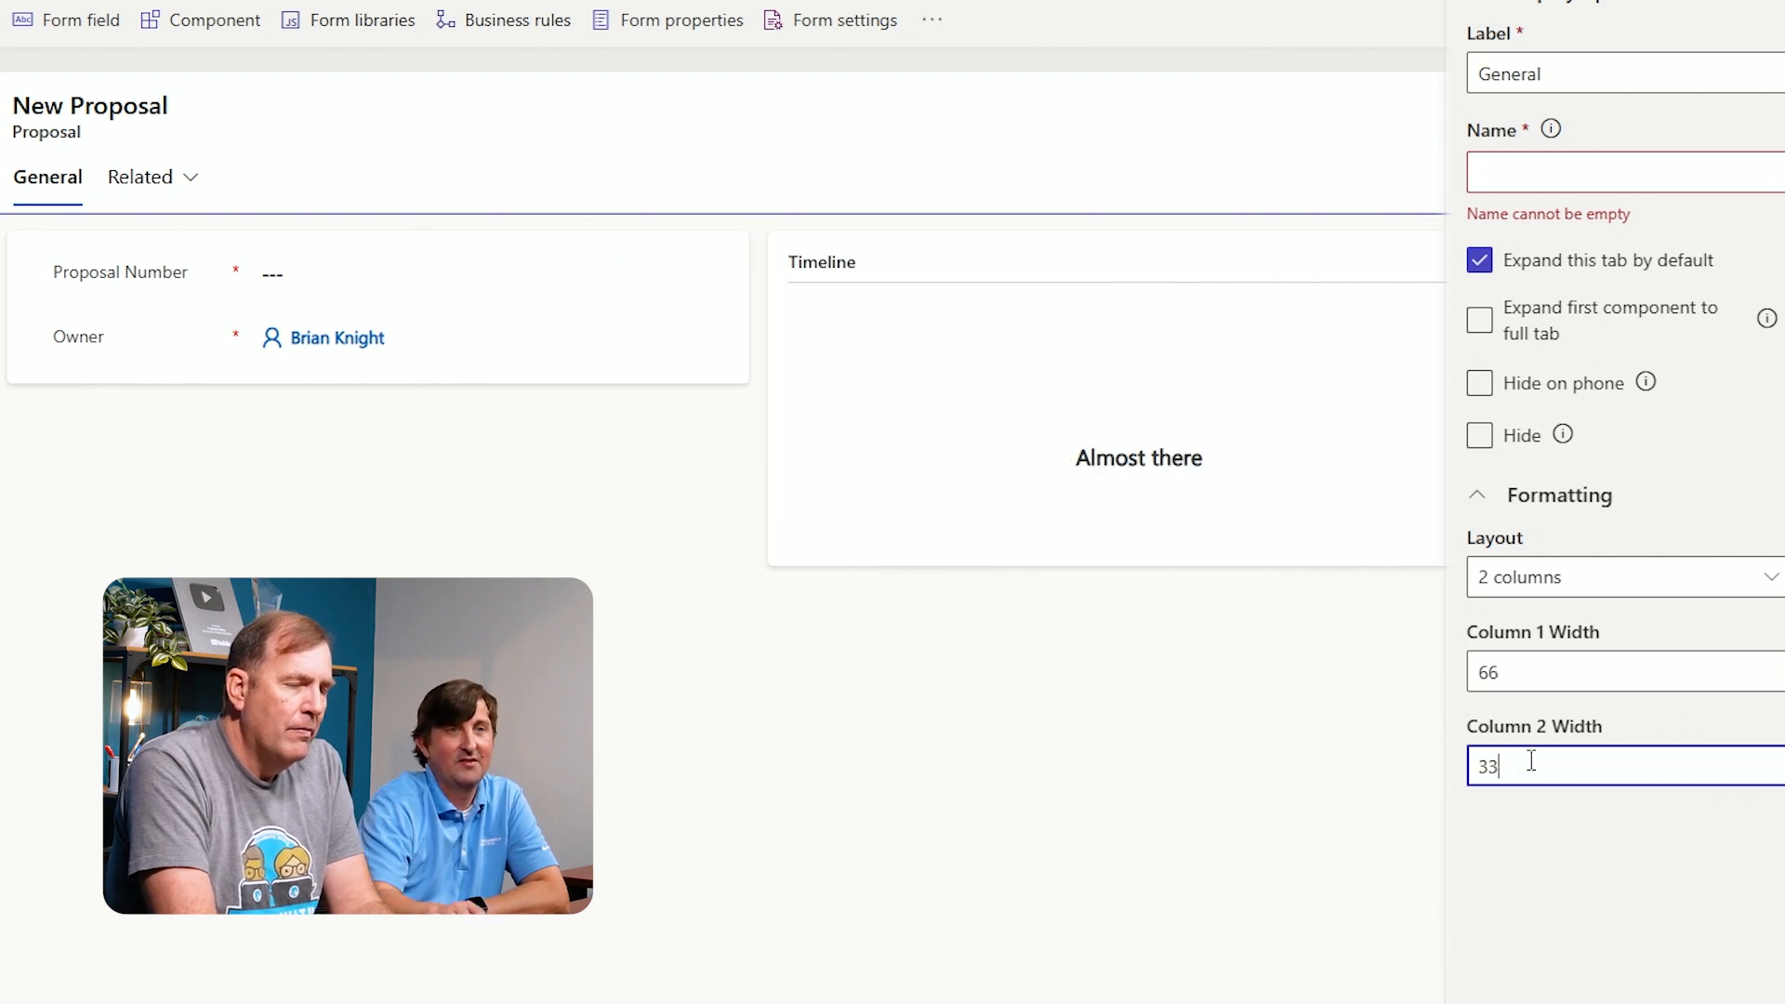
left_click(1549, 894)
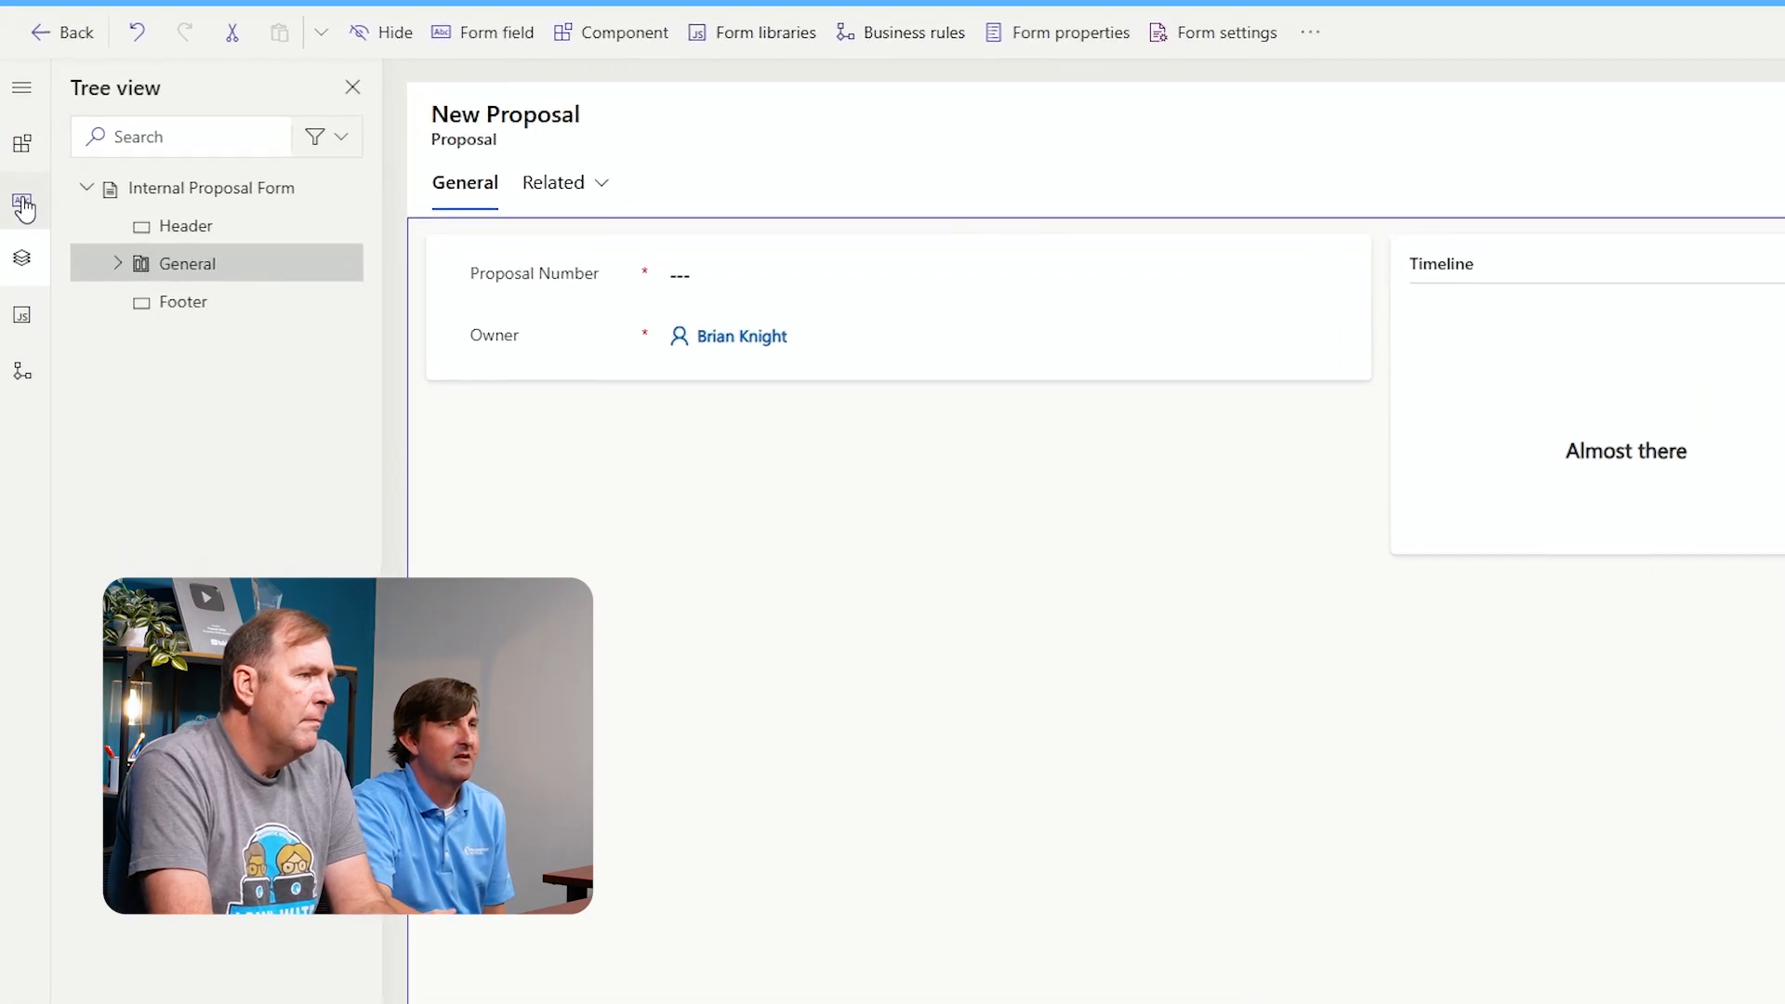
Open the table columns list and filter it to custom columns
left_click(23, 204)
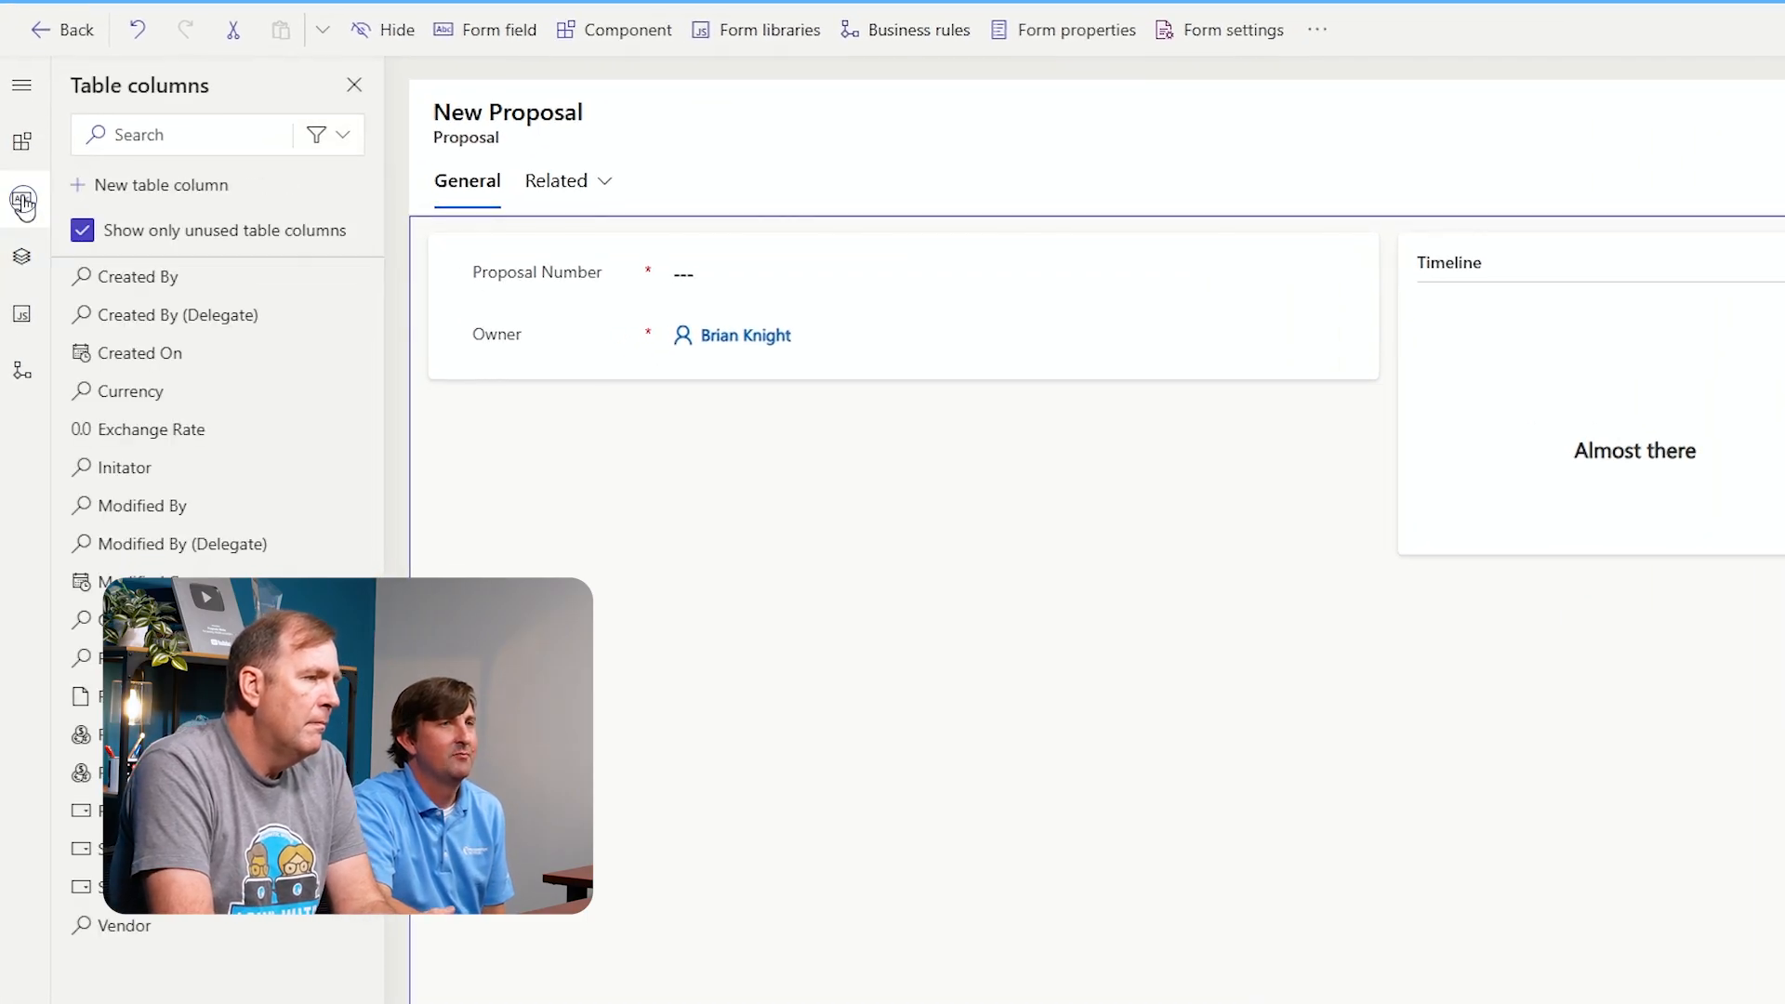
left_click(343, 142)
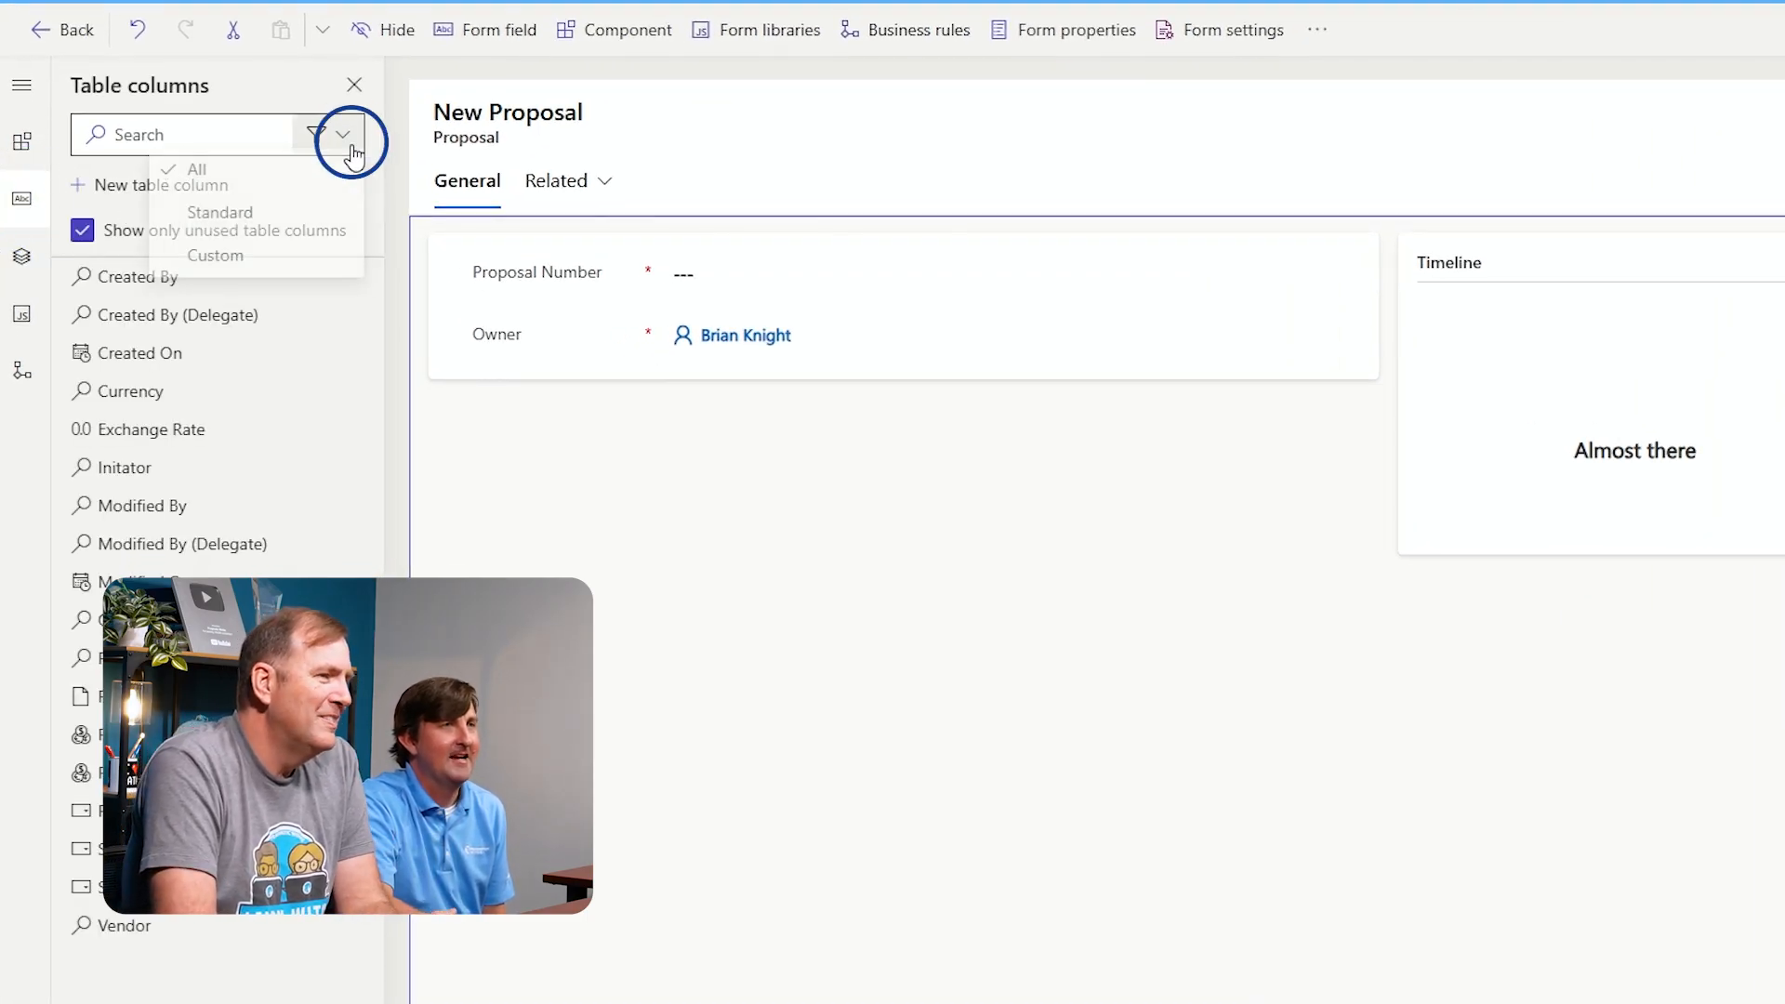
left_click(270, 270)
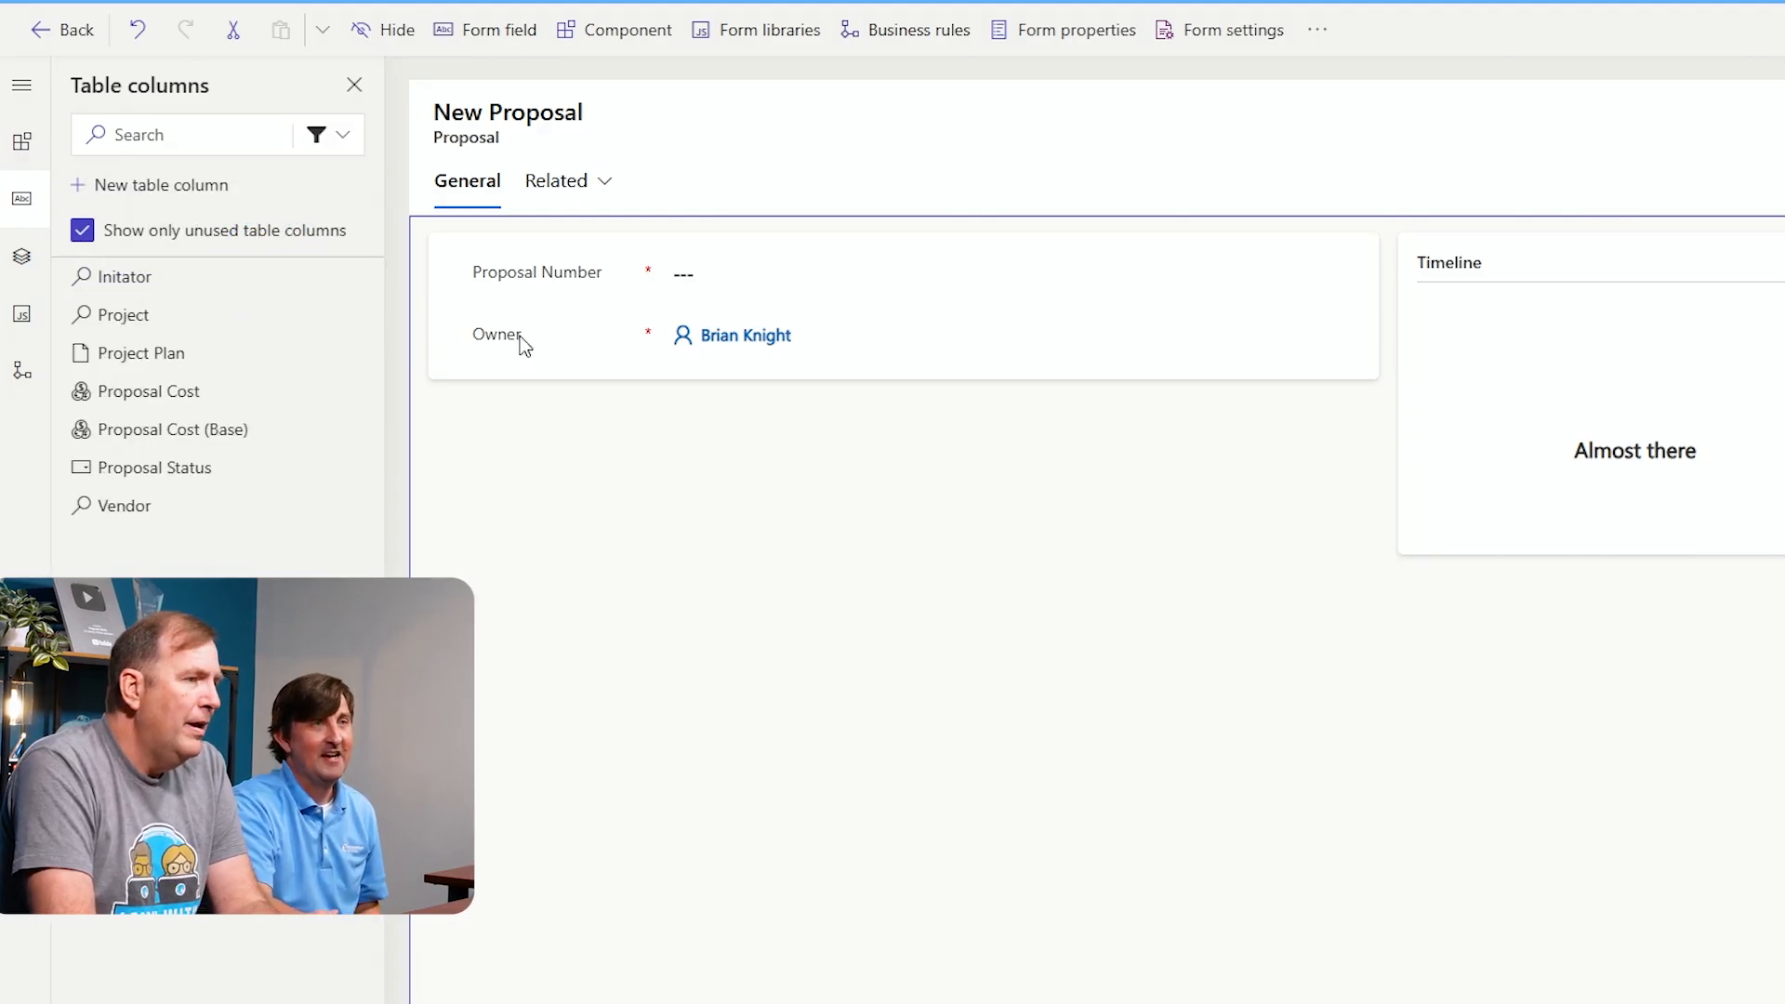
Move the Owner field from the General section into the form header
left_click(535, 344)
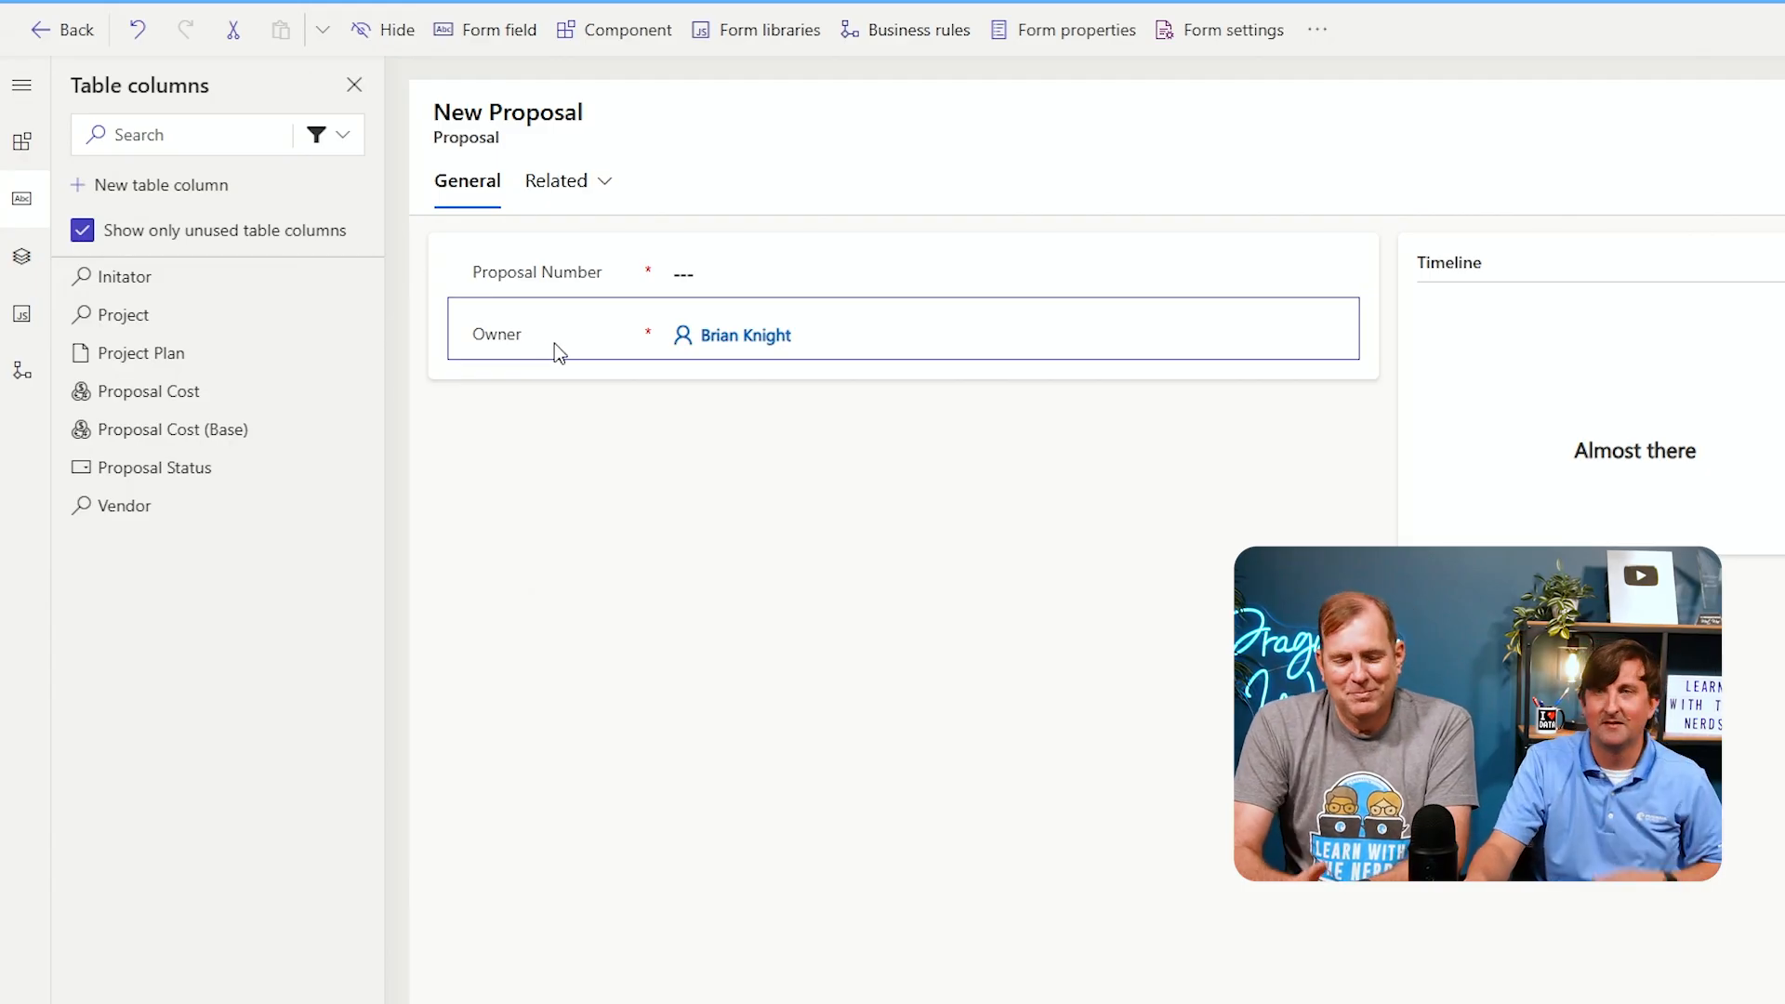
left_click_drag(600, 349, 837, 114)
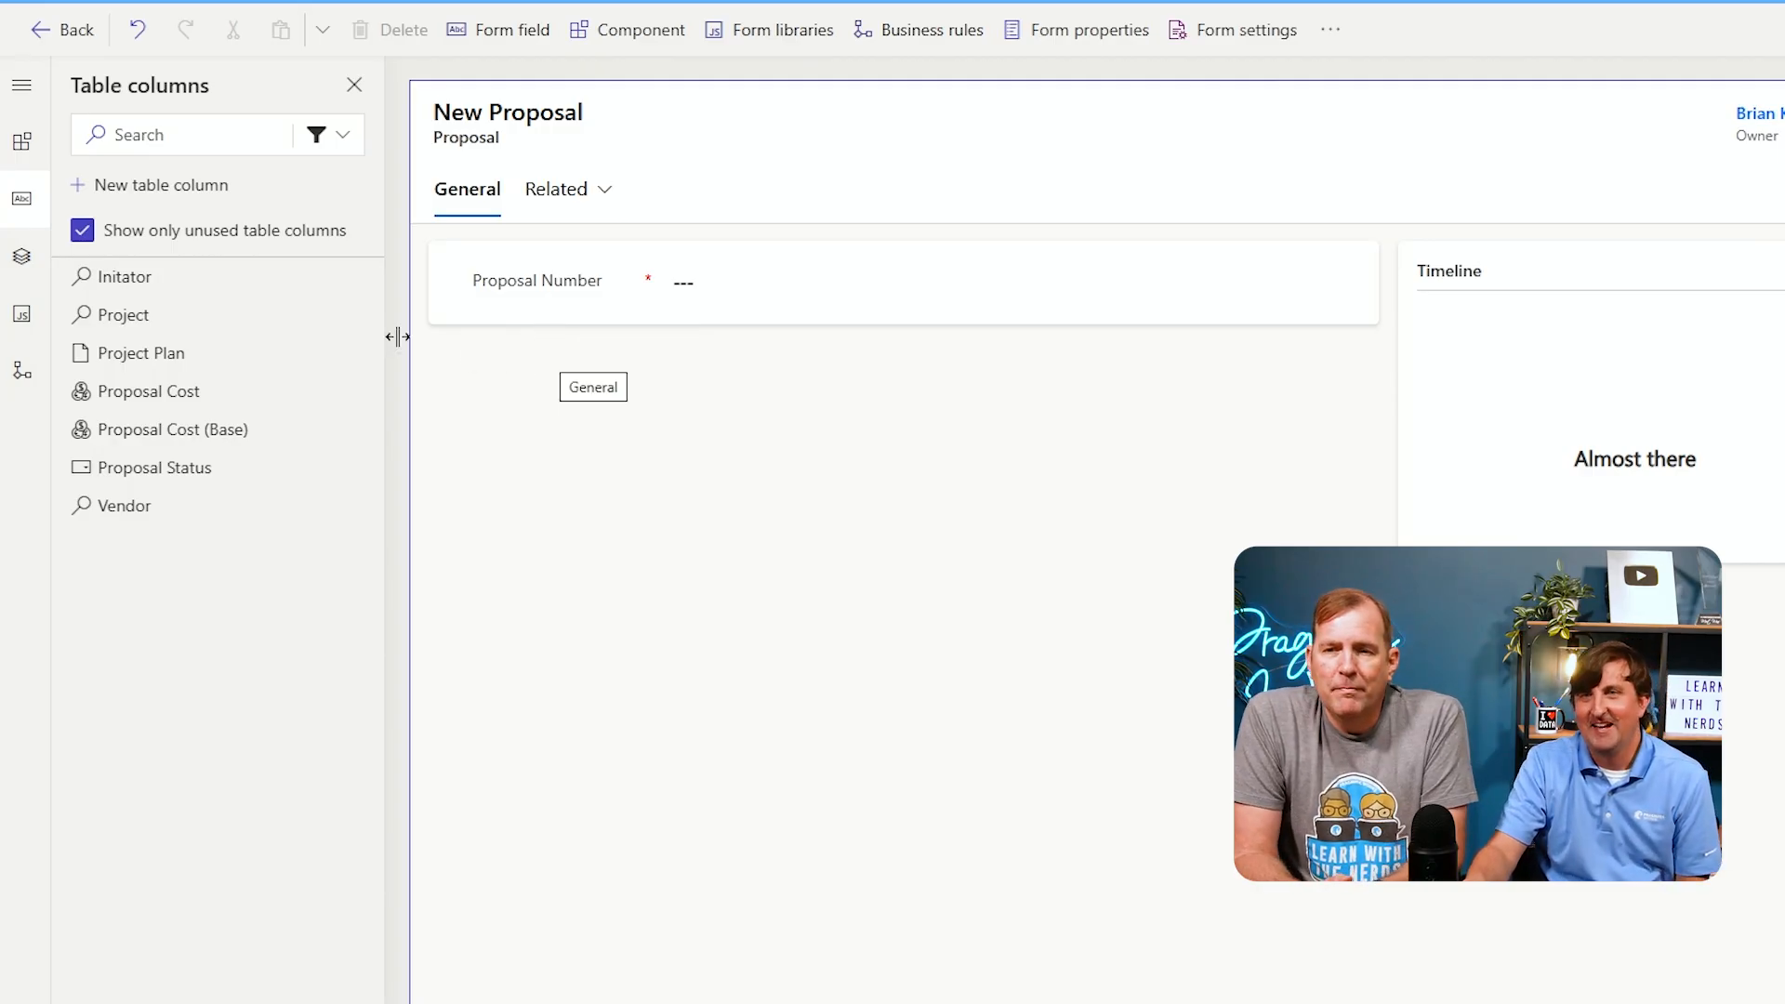
Add the Initator, Project, Project Plan, Proposal Cost, Proposal Status and Vendor columns to the General section
mouse_move(215, 291)
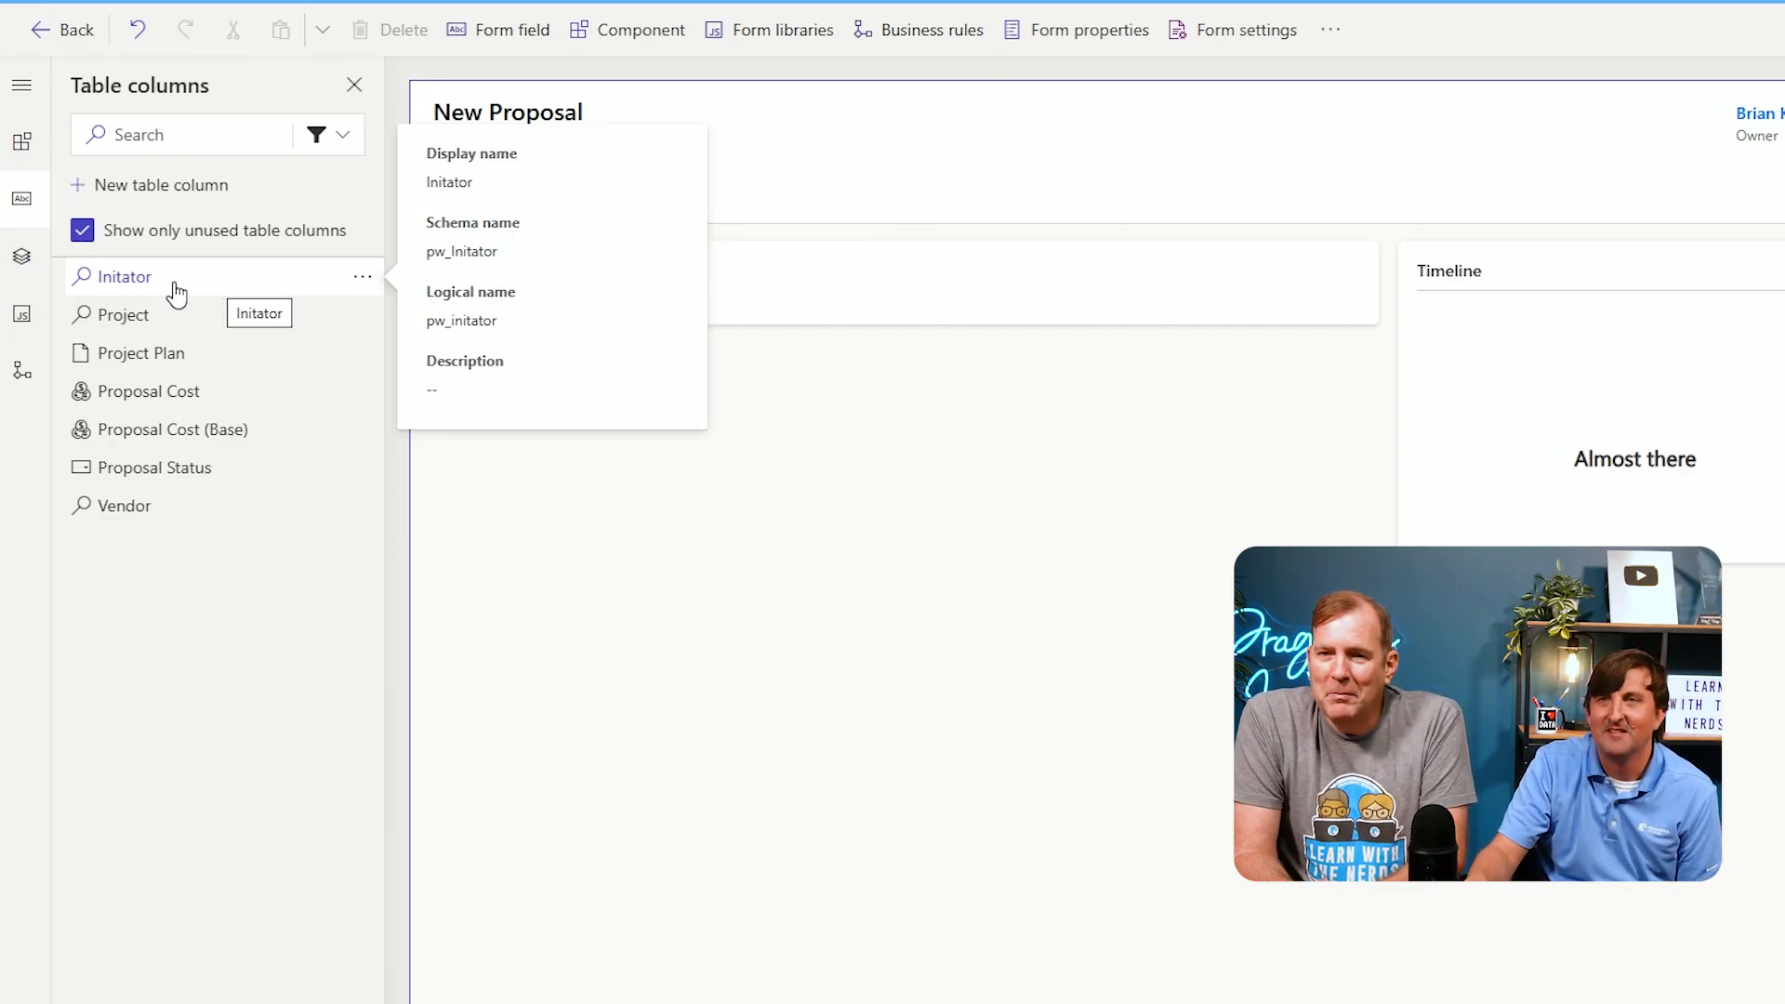
left_click(175, 294)
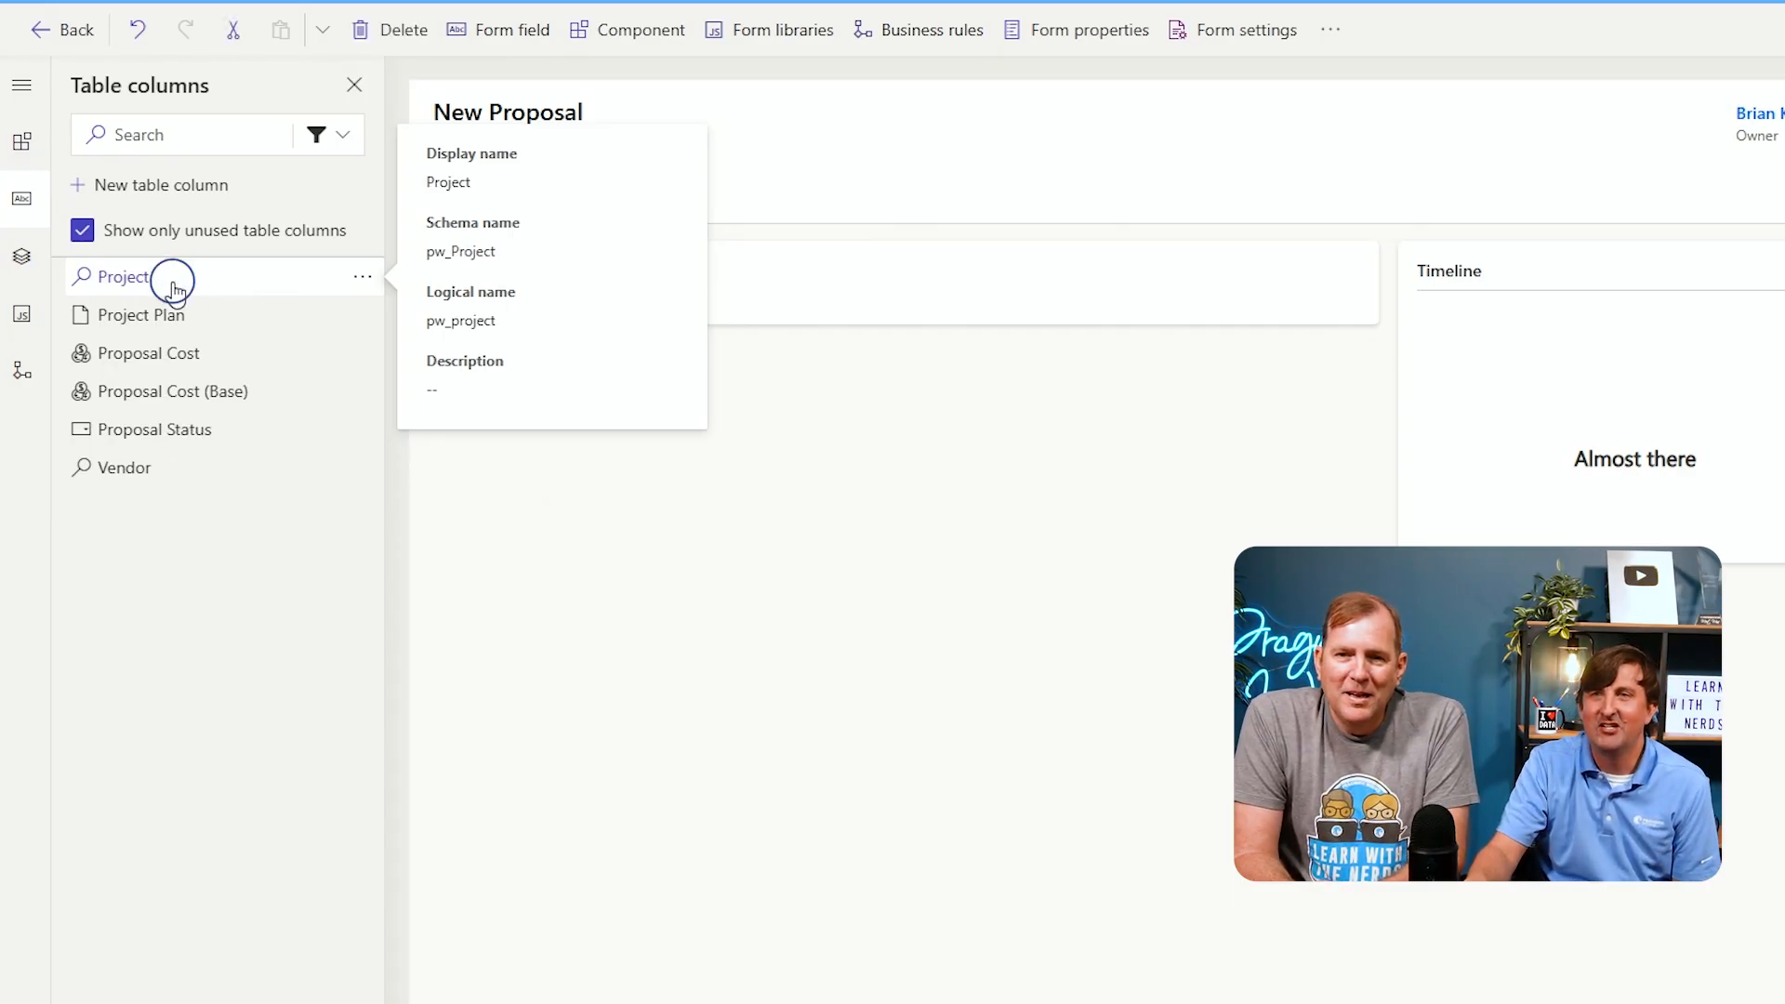
left_click(175, 294)
left_click(175, 293)
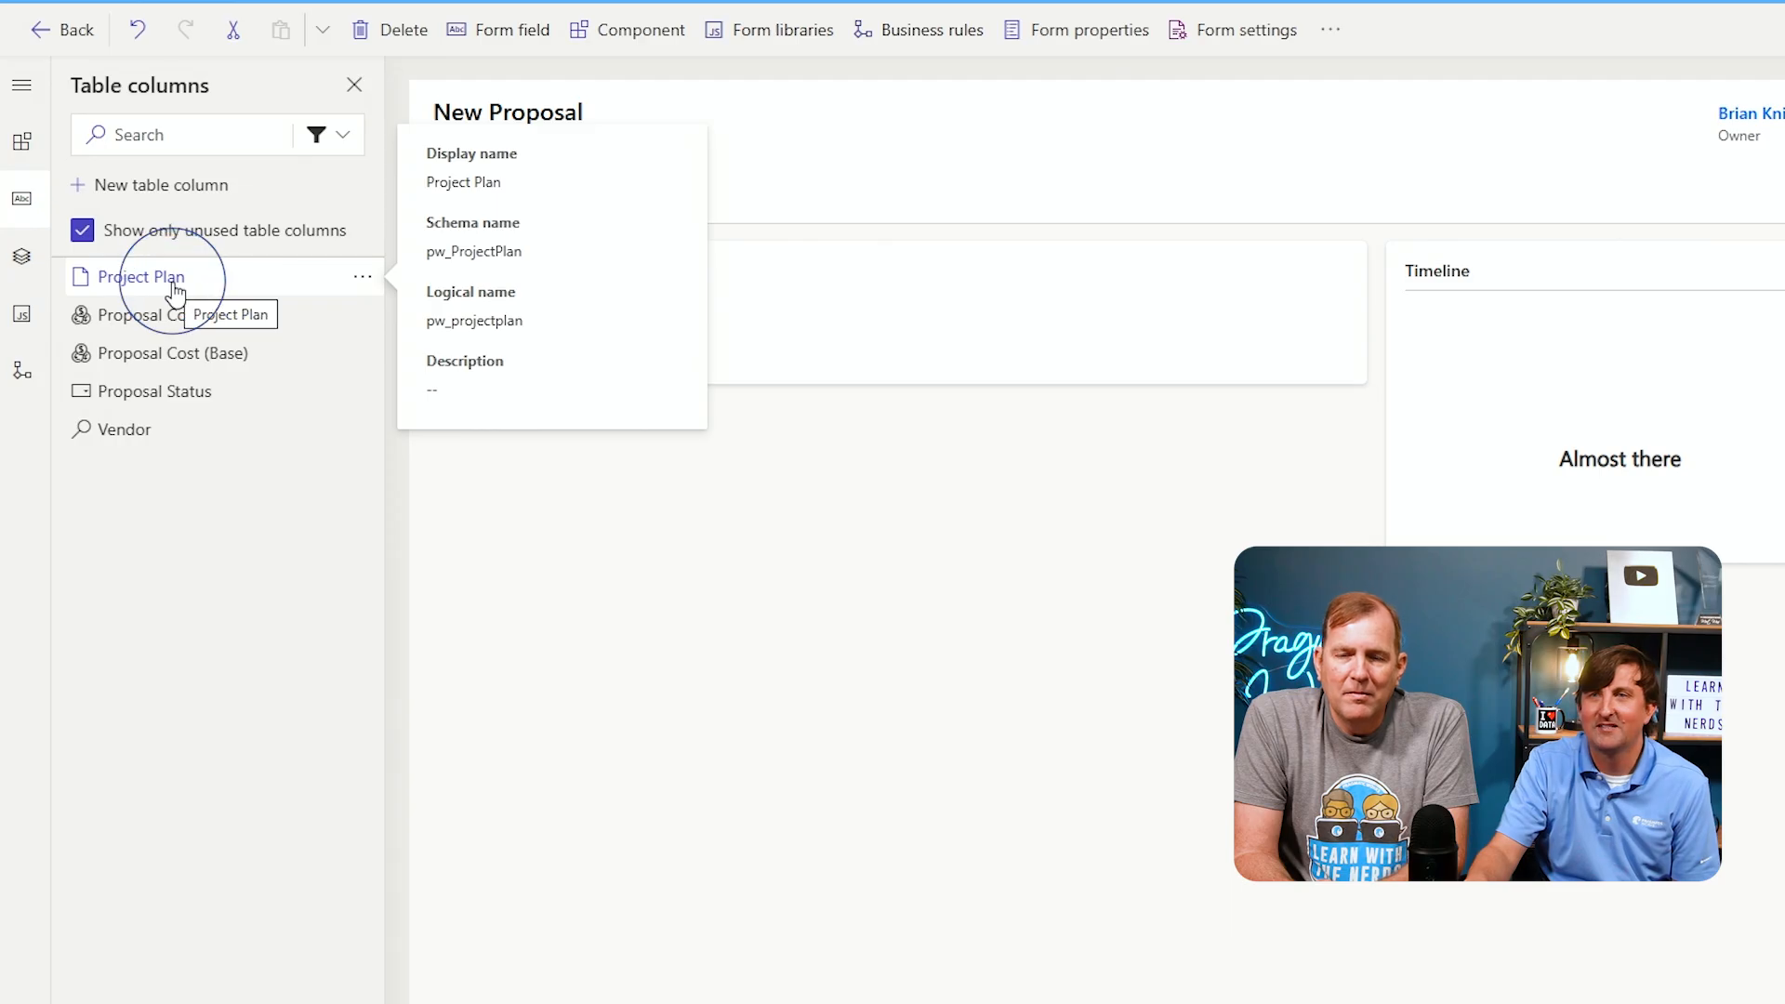
left_click(174, 293)
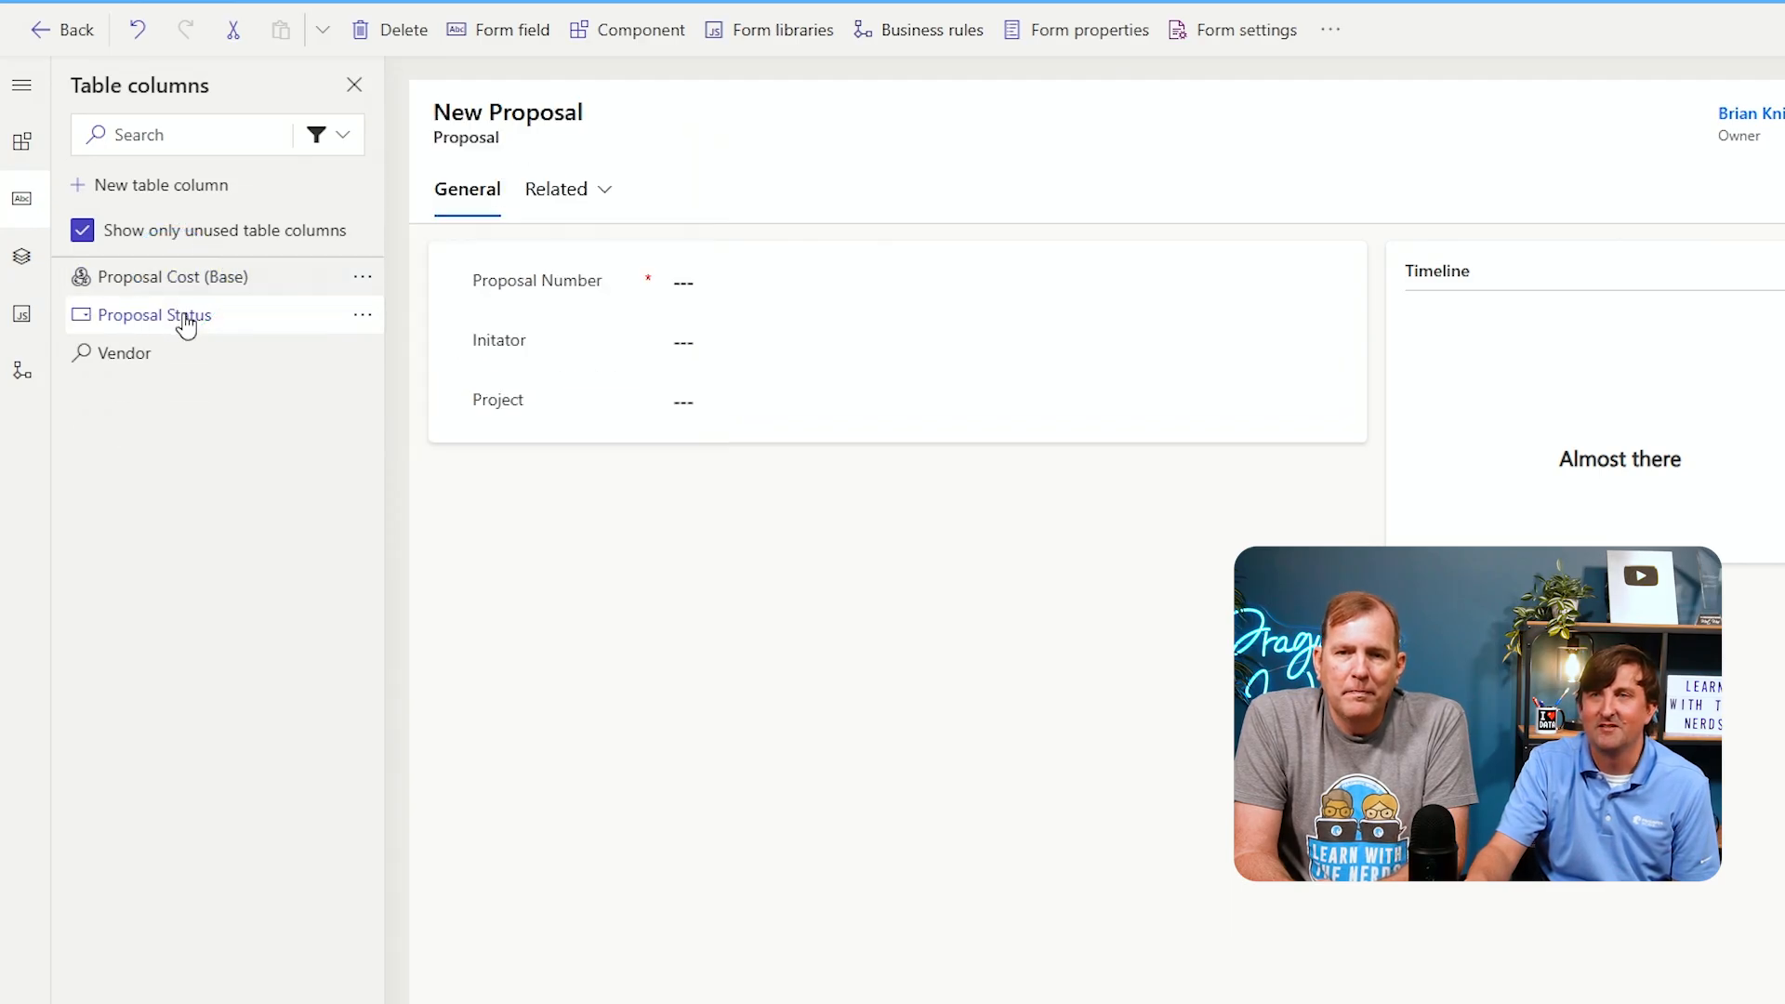
left_click(181, 316)
left_click(179, 313)
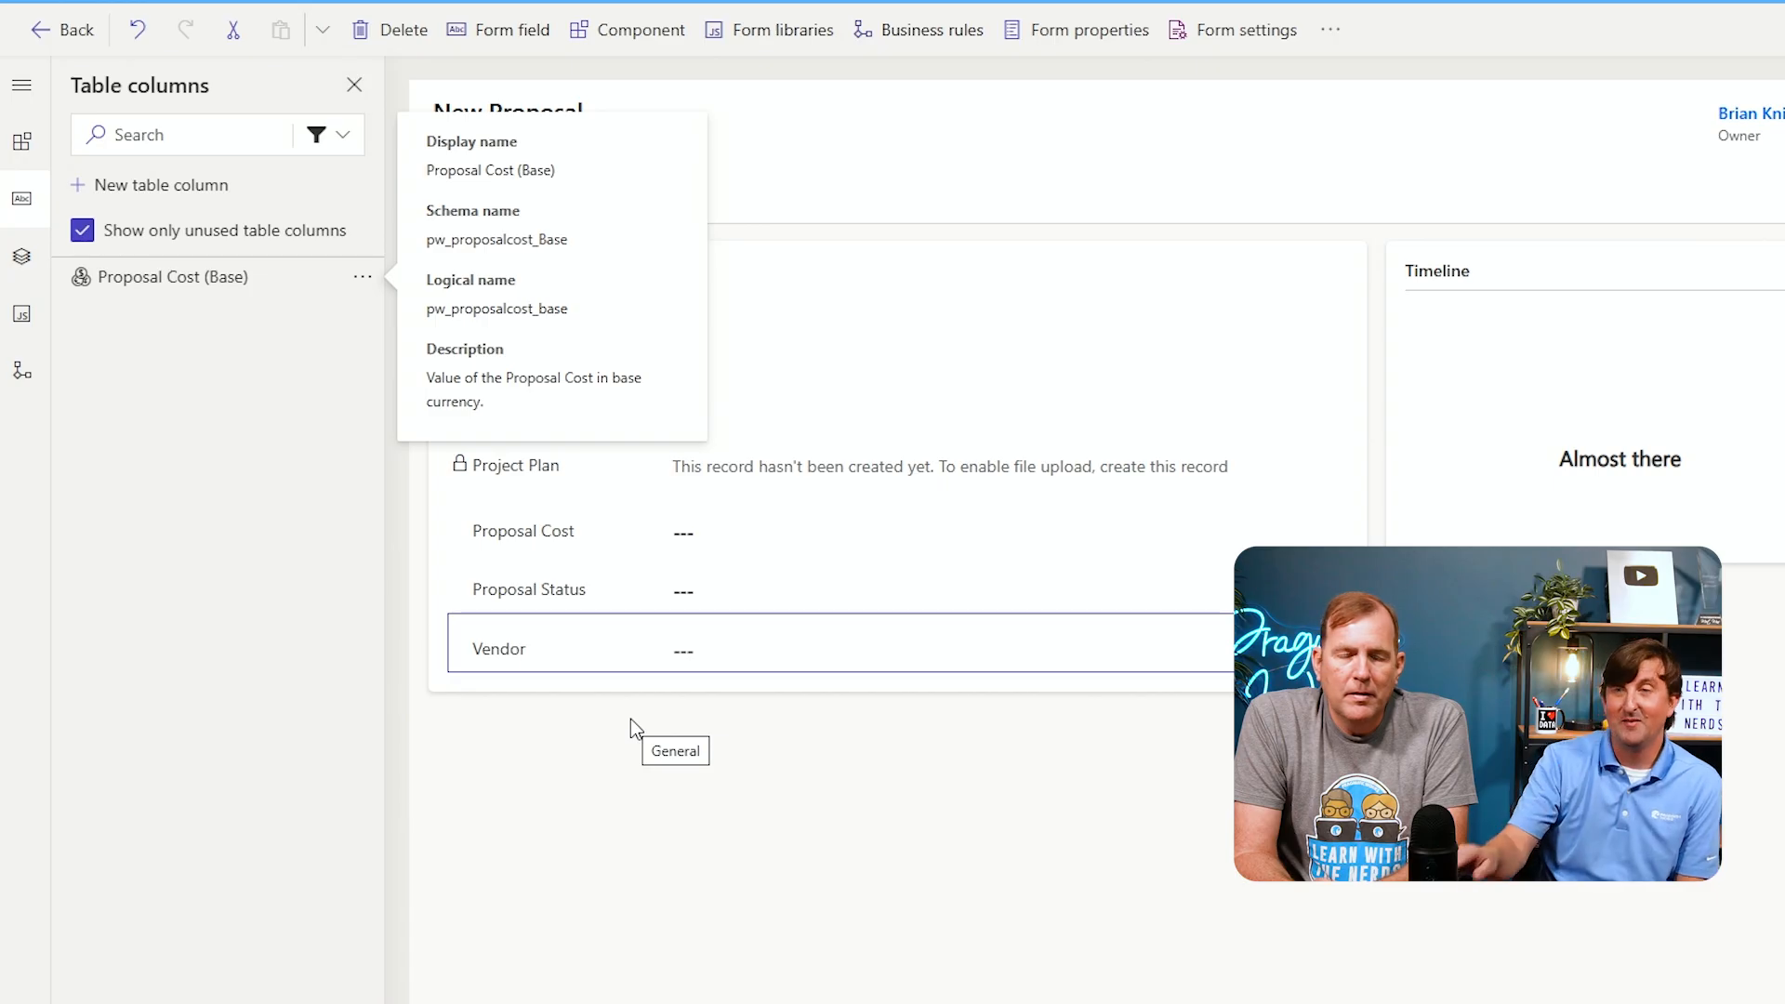
left_click(605, 720)
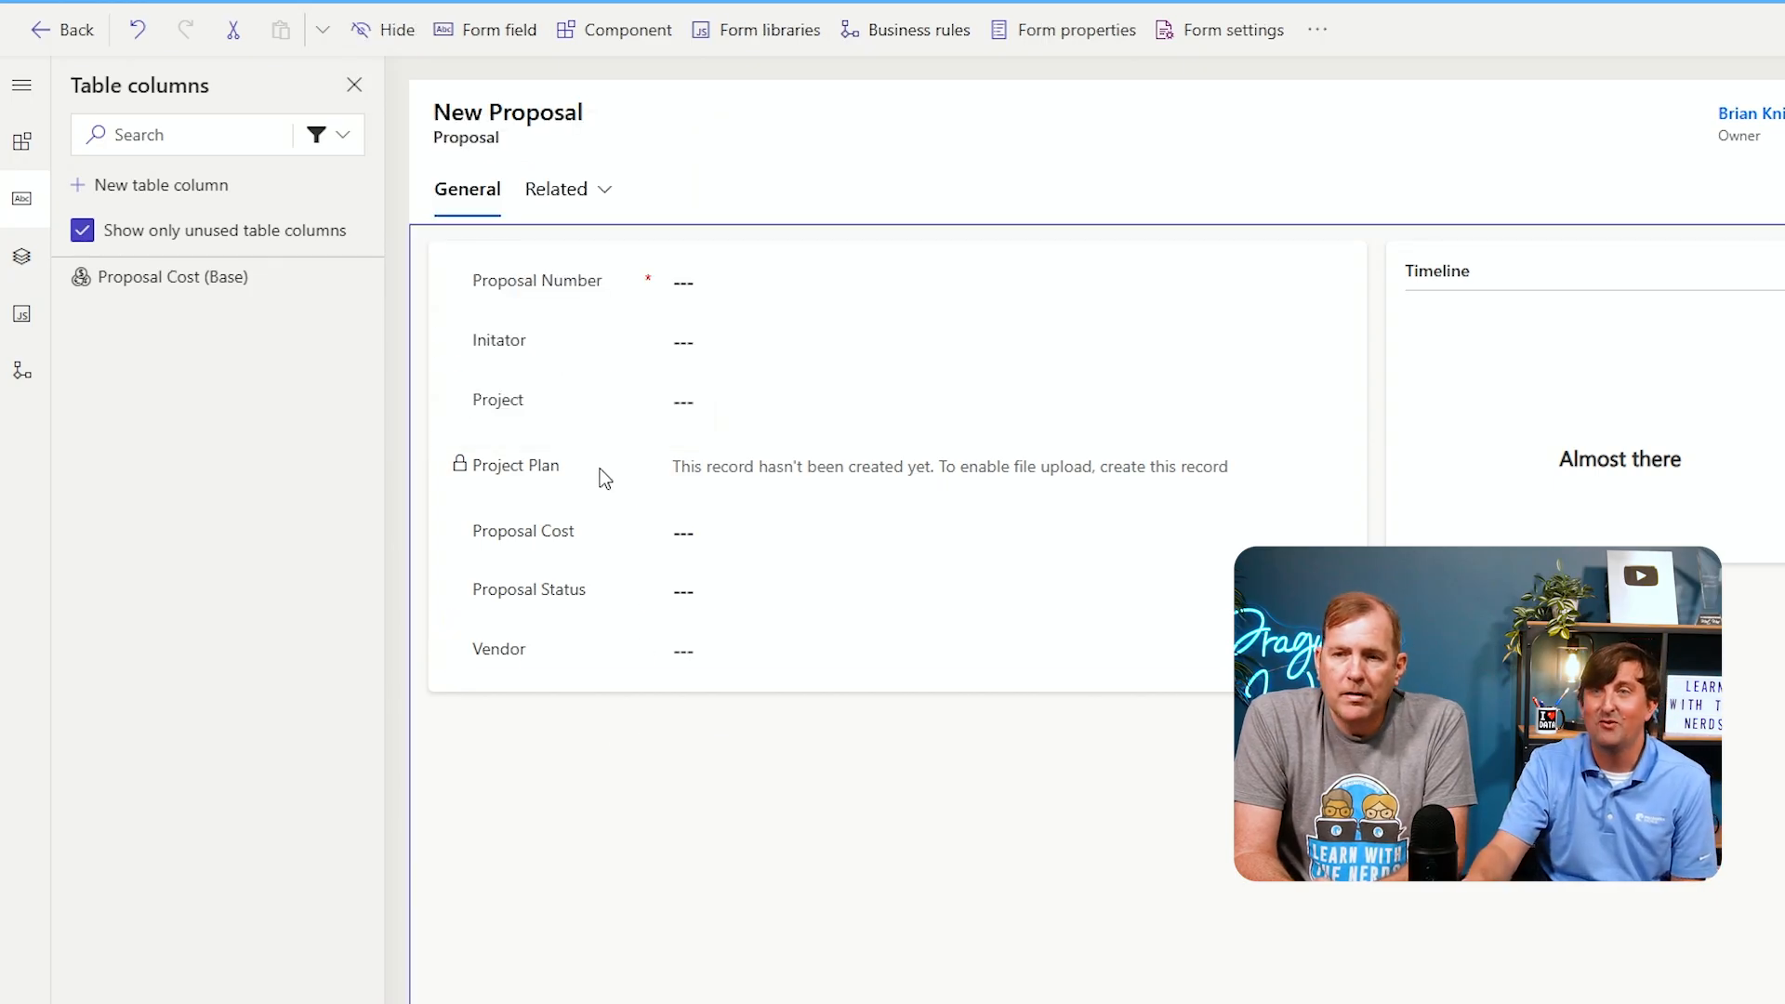
Move Project above Initator and move Project Plan to the bottom of the section
left_click_drag(530, 409, 543, 318)
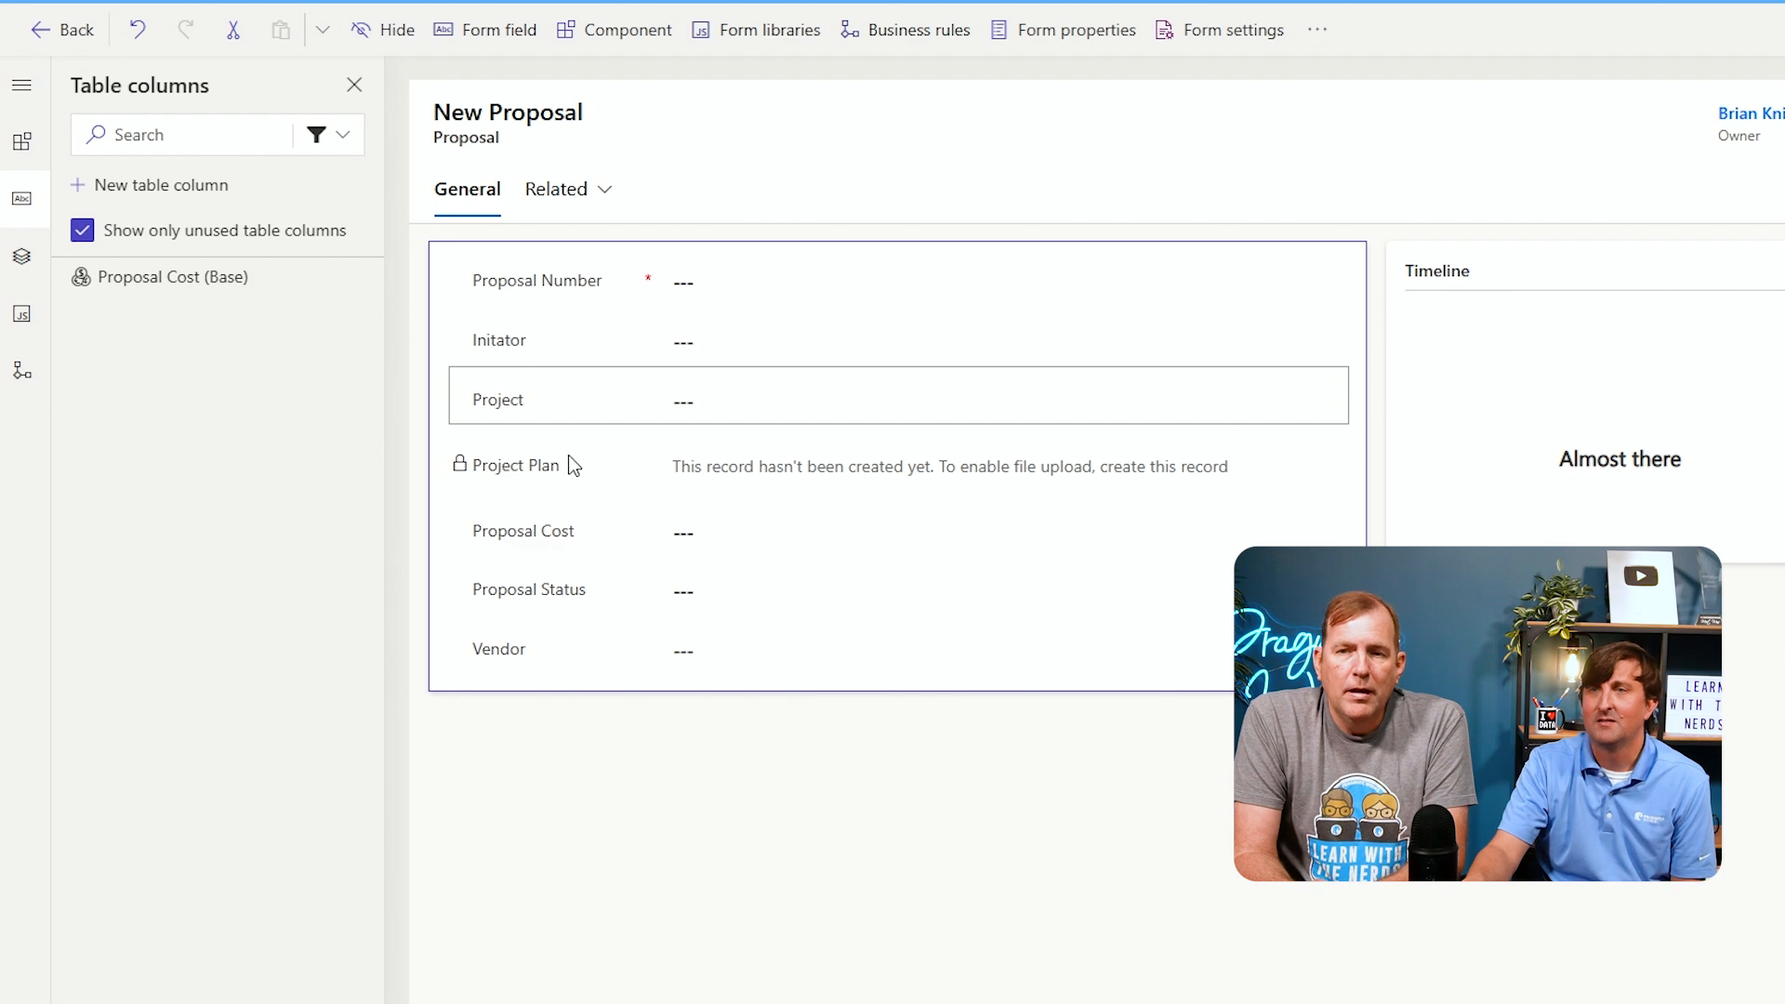
left_click_drag(556, 466, 570, 669)
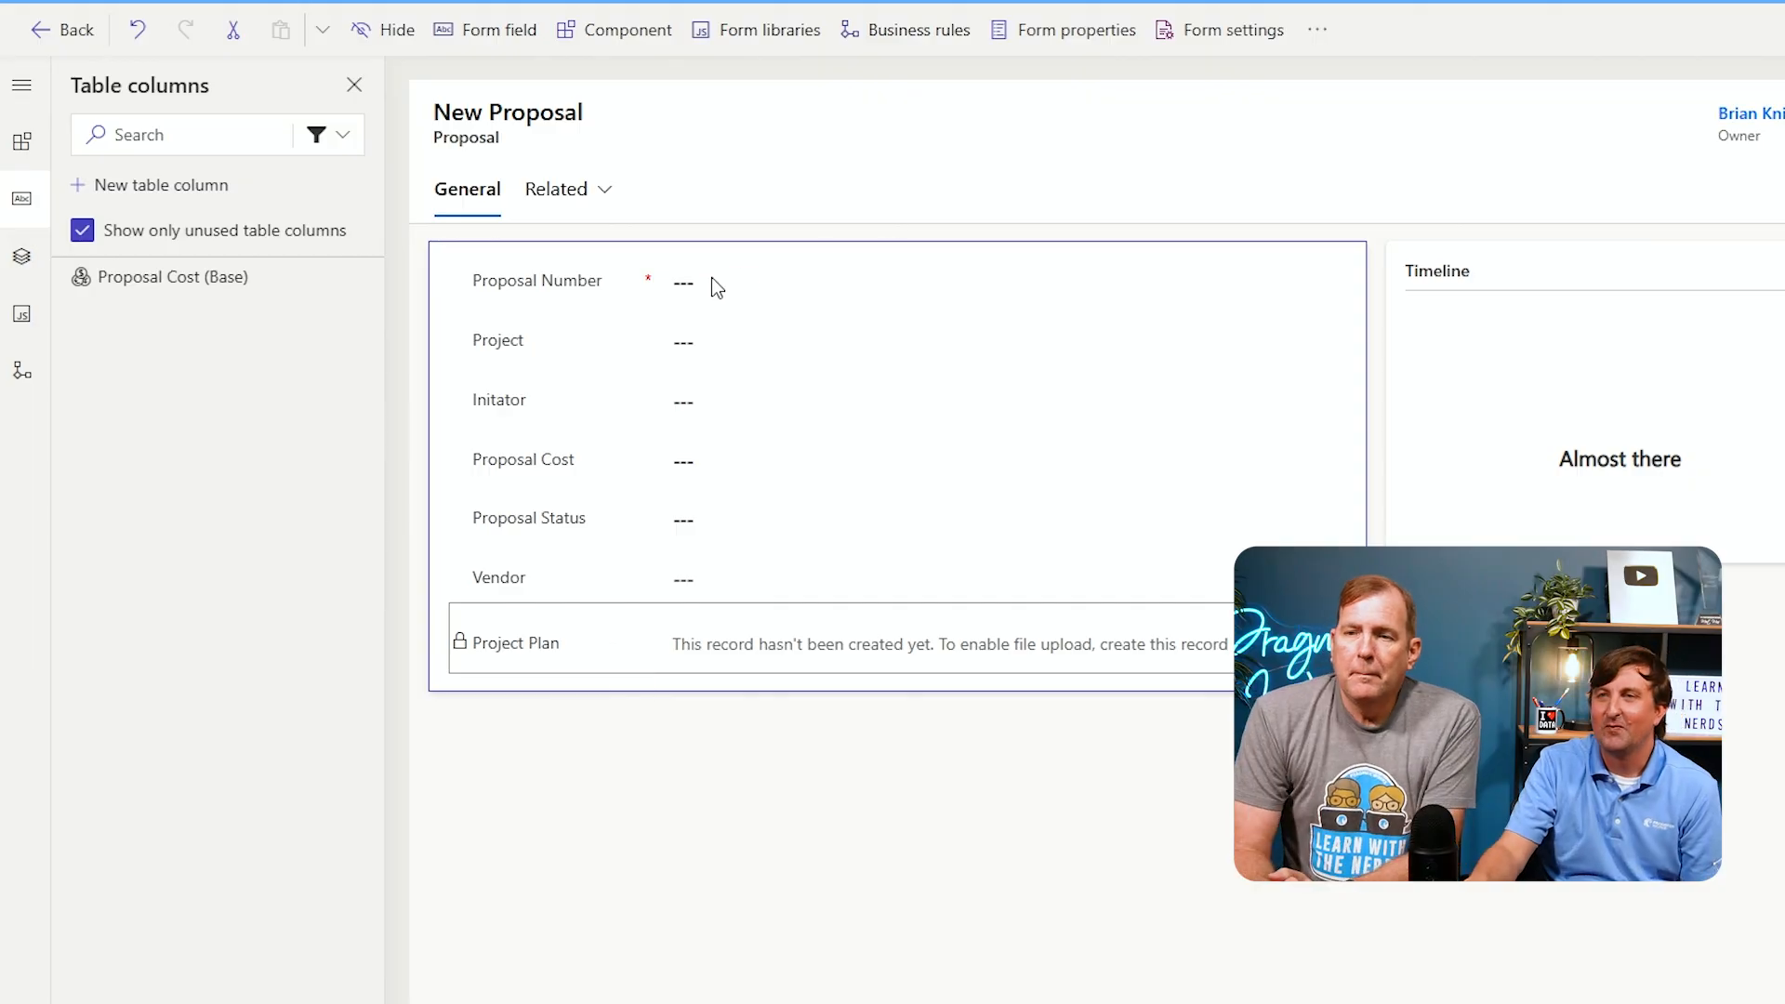
Make the Proposal Number field read-only
left_click(656, 281)
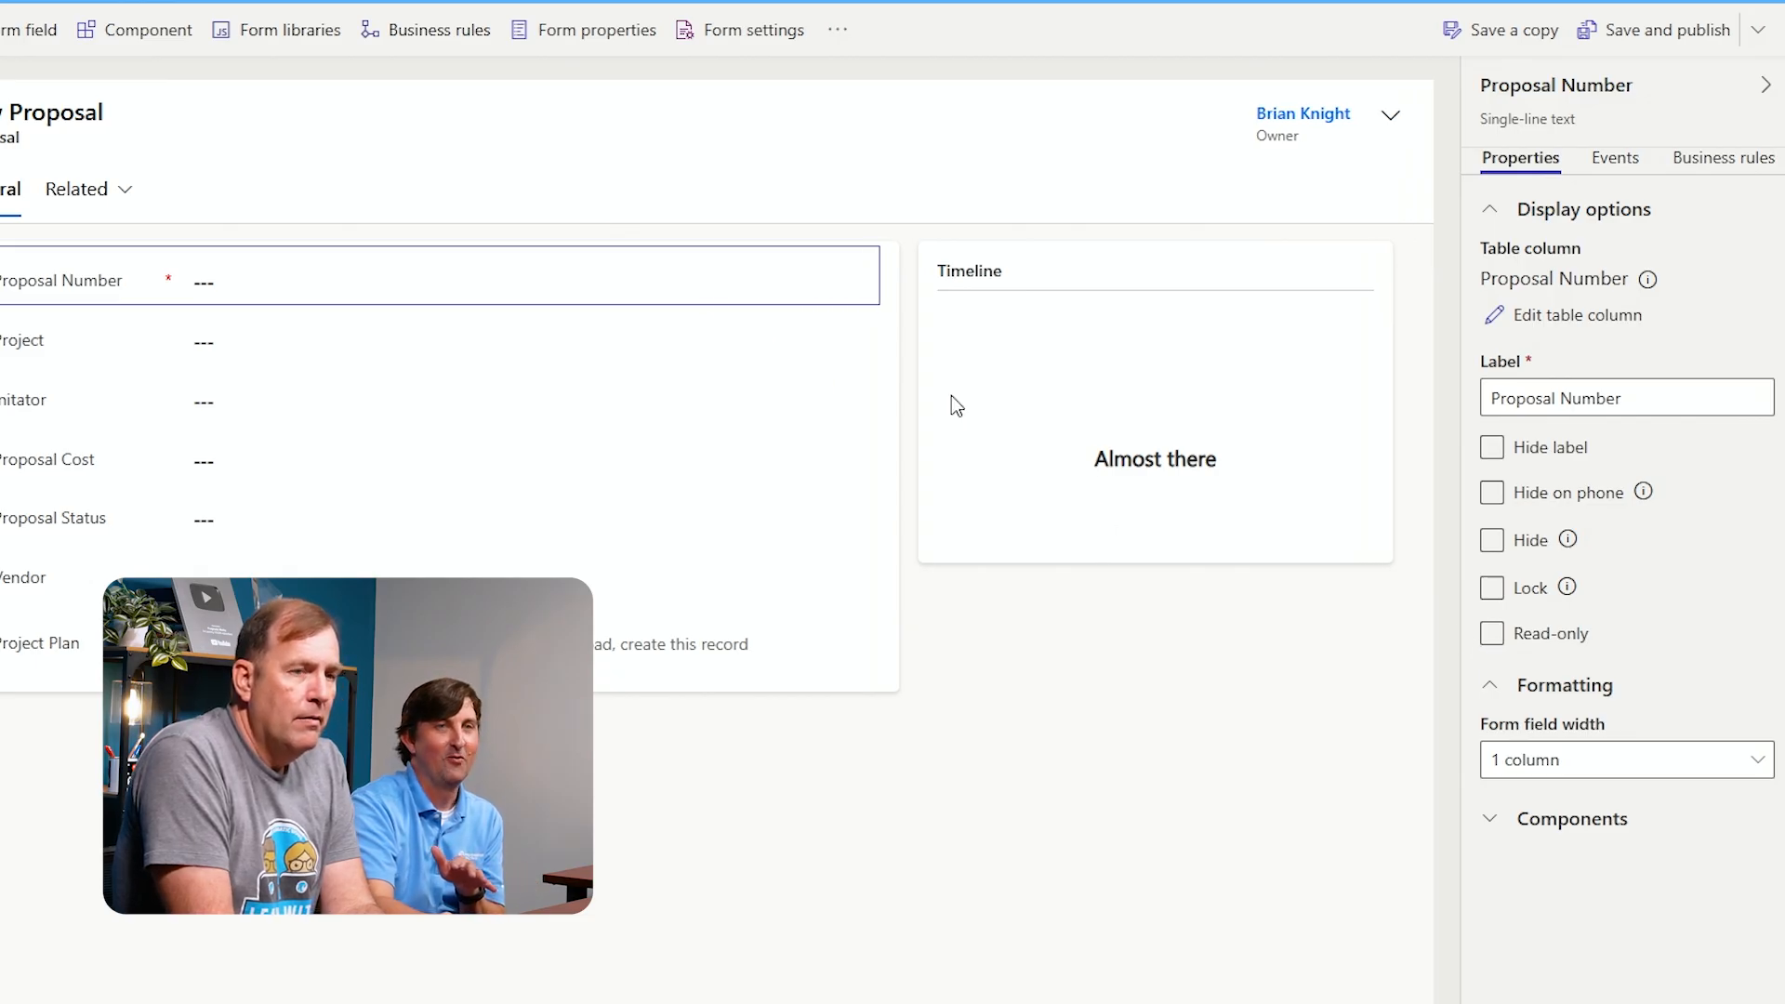
left_click(1492, 636)
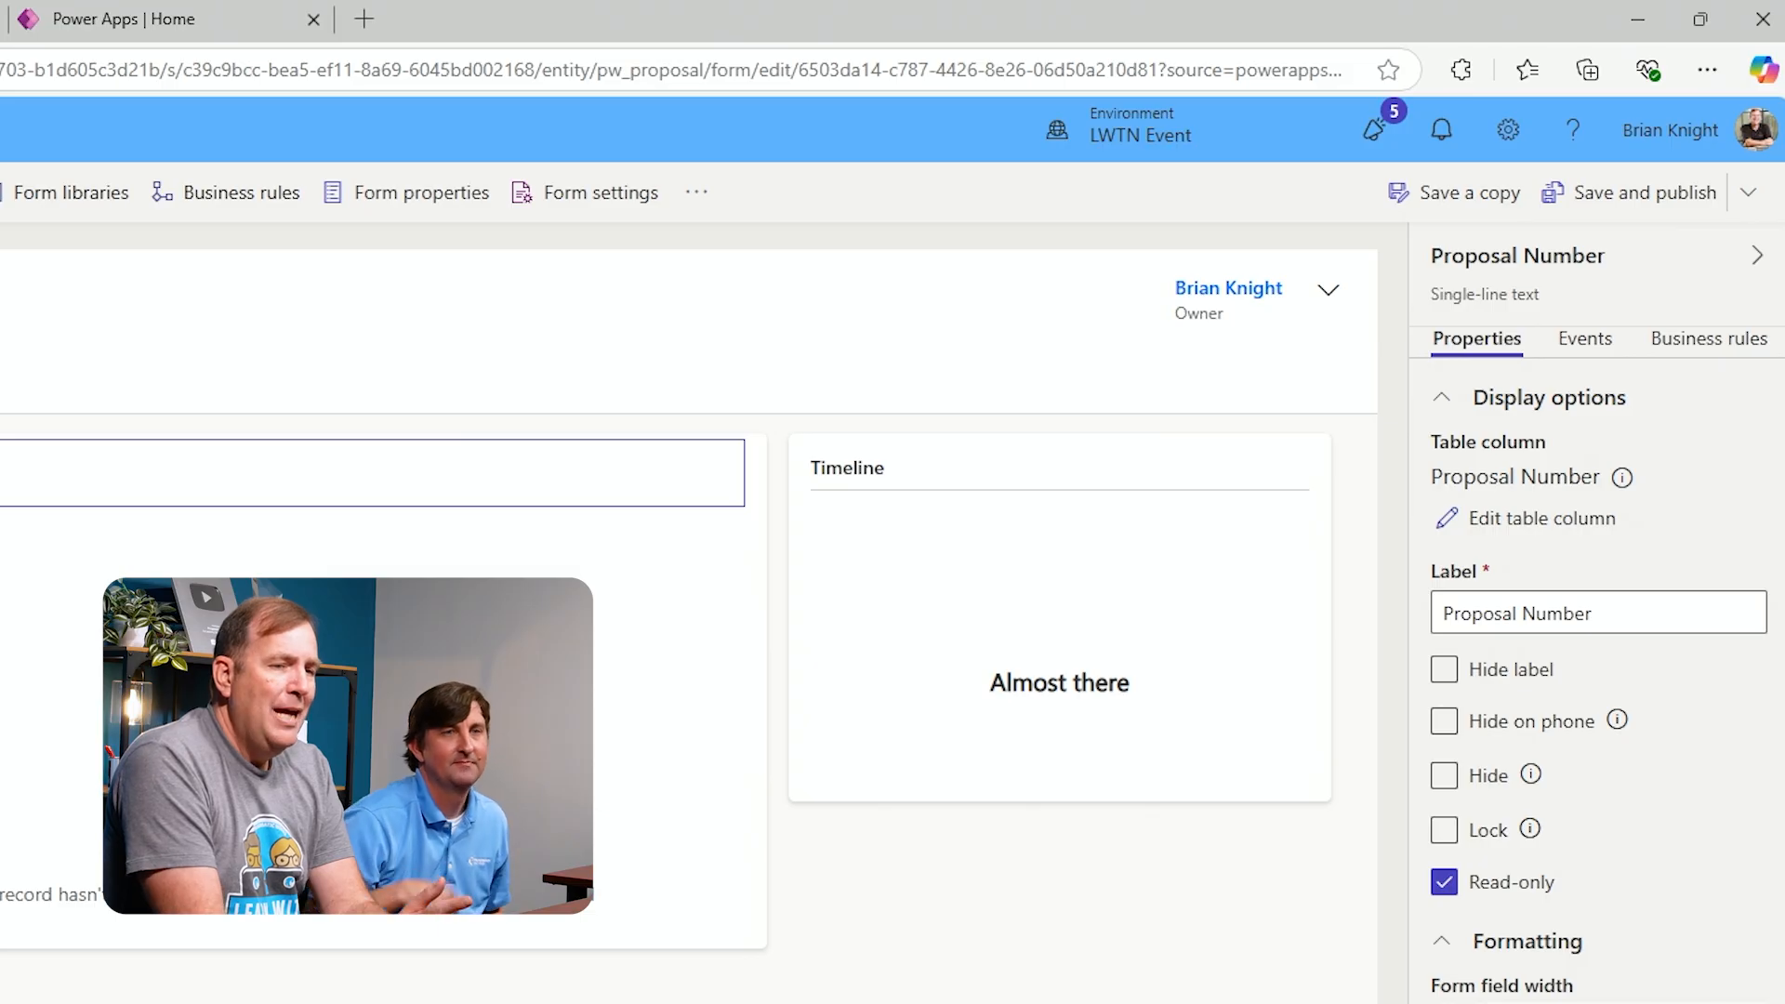
Save a copy of the form named Power Page Proposal Form
left_click(1581, 199)
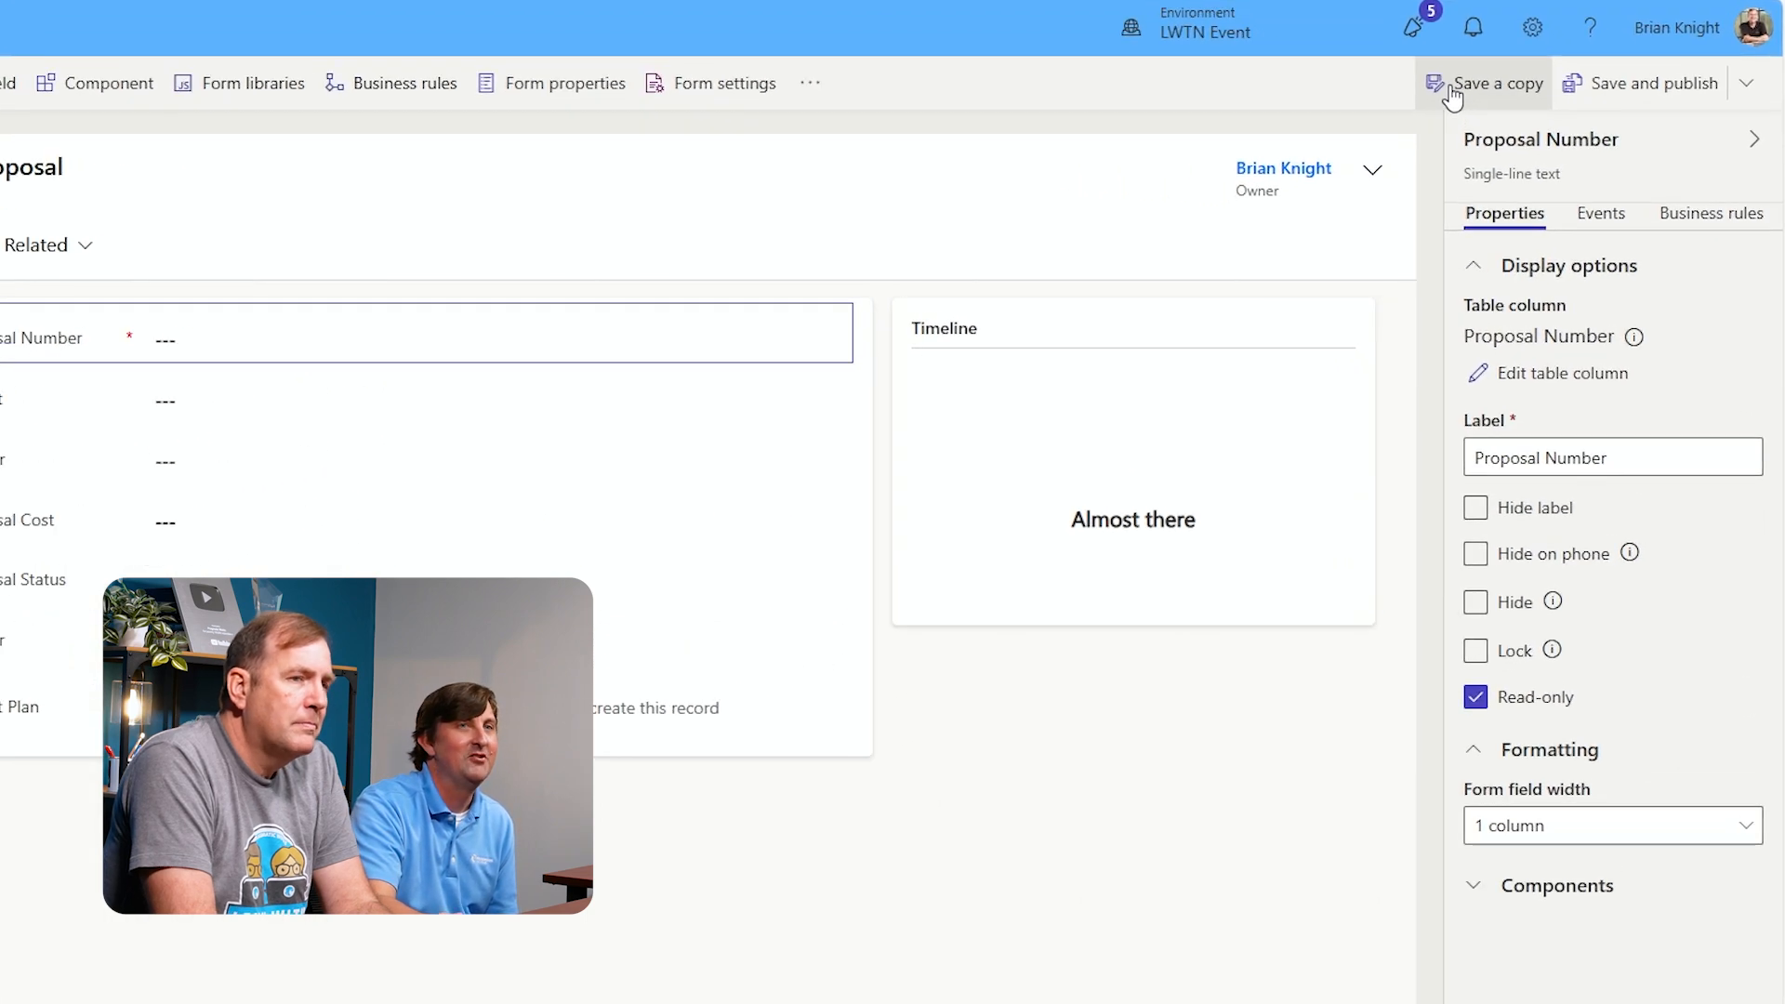
left_click(1453, 93)
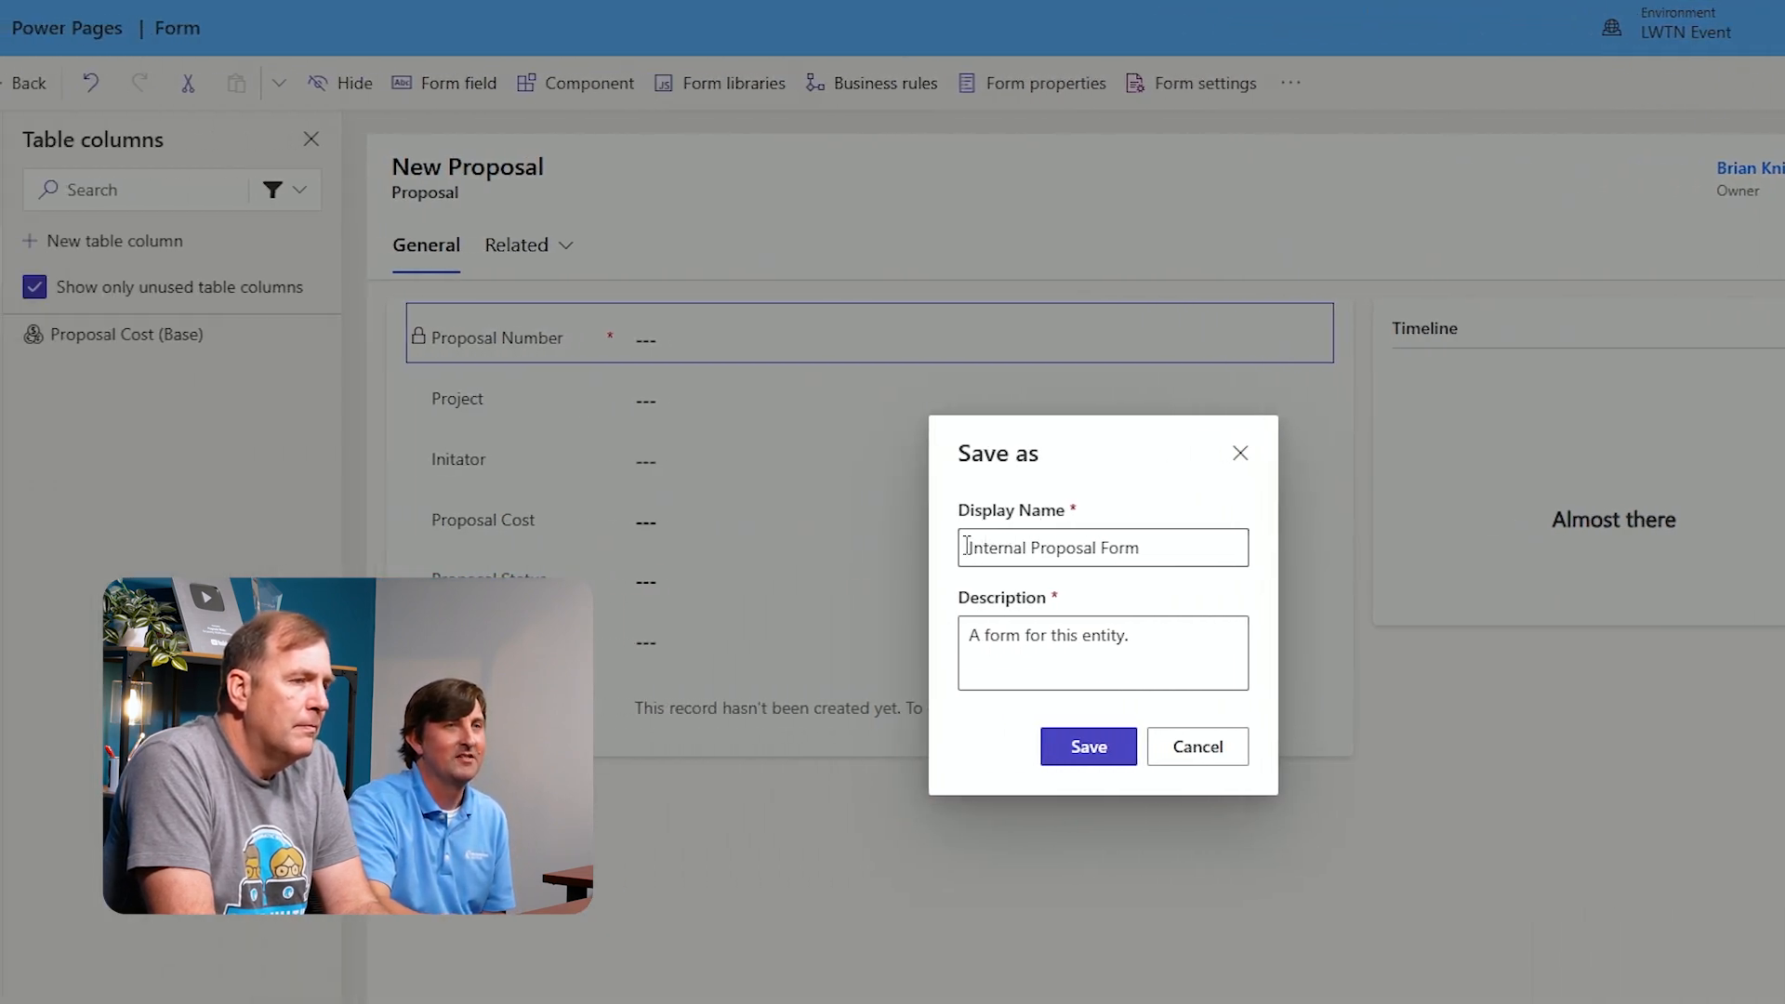
left_click_drag(967, 546, 1022, 539)
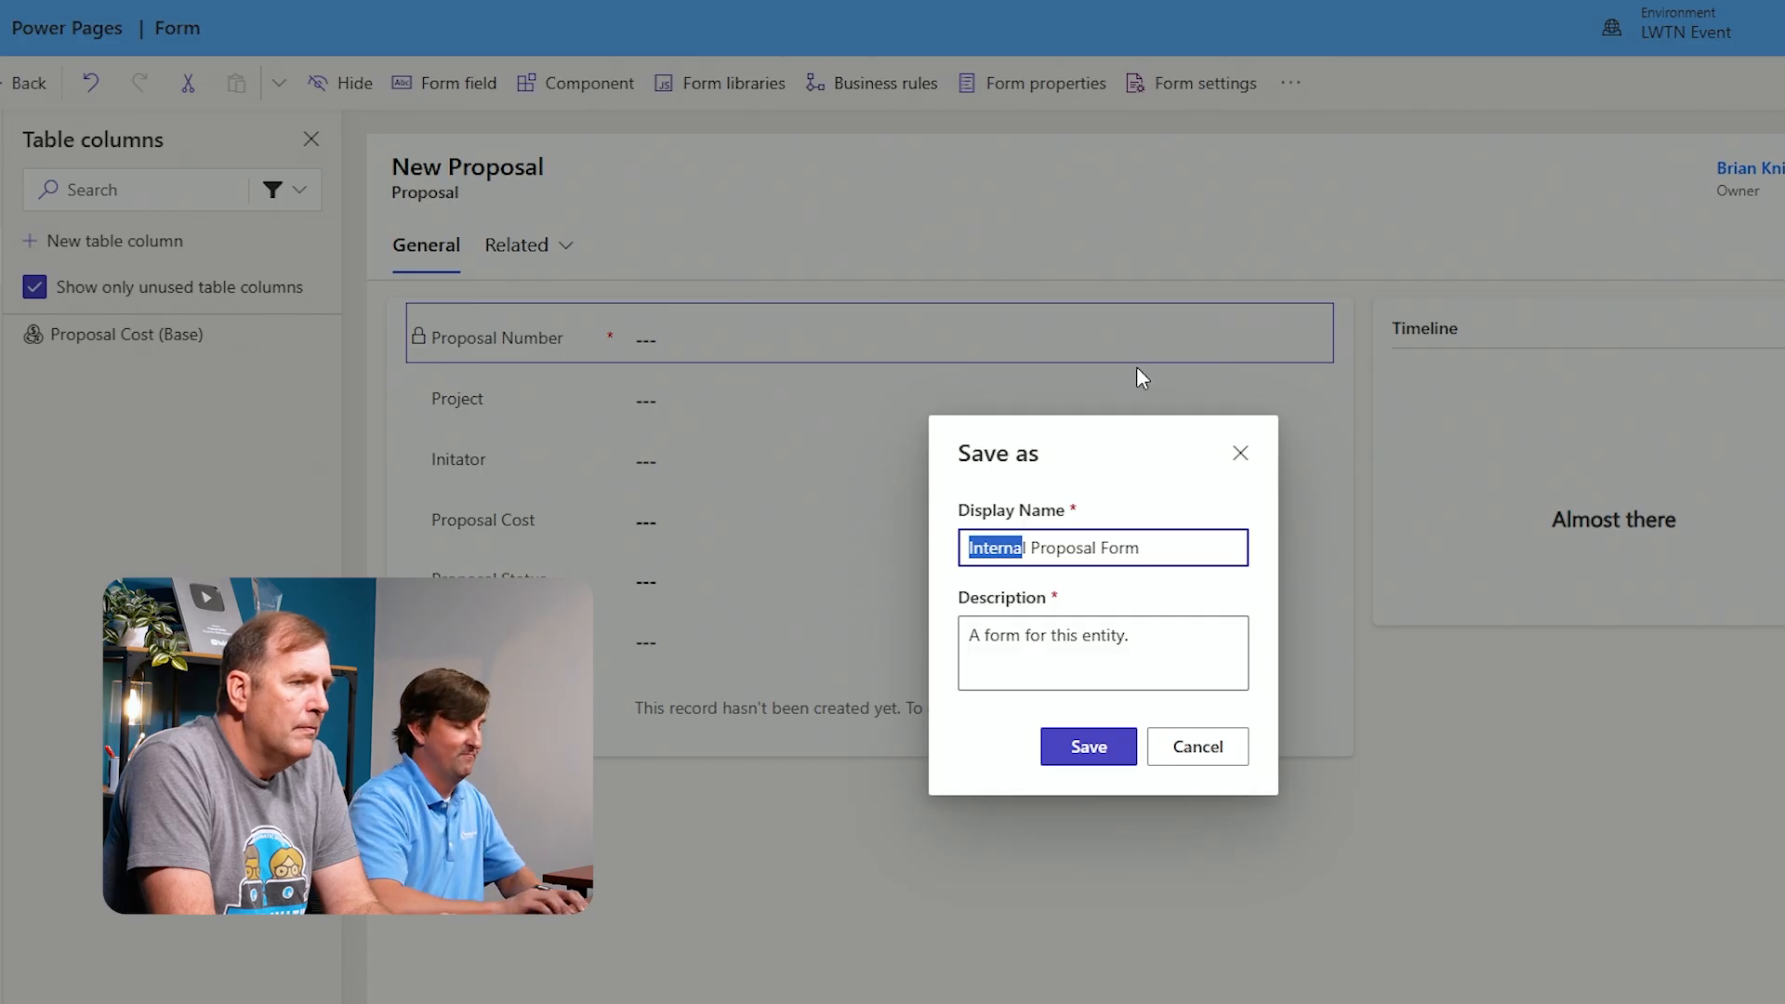
type("Power Page")
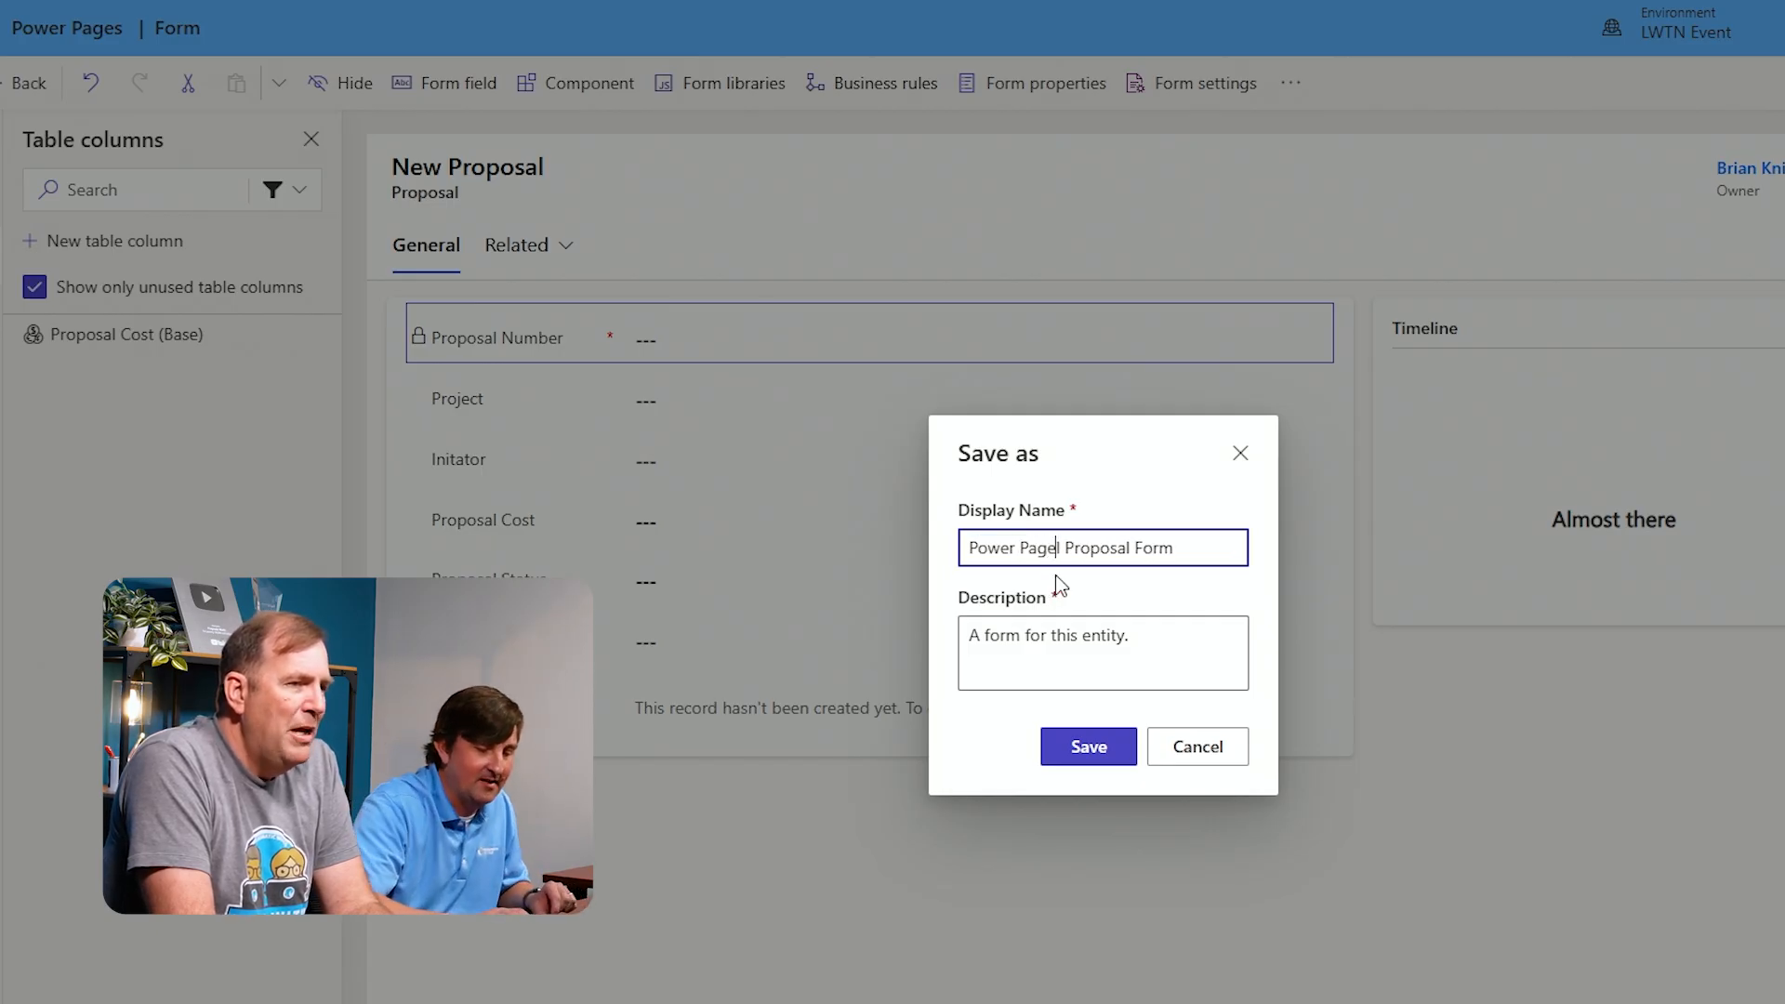
key("Delete")
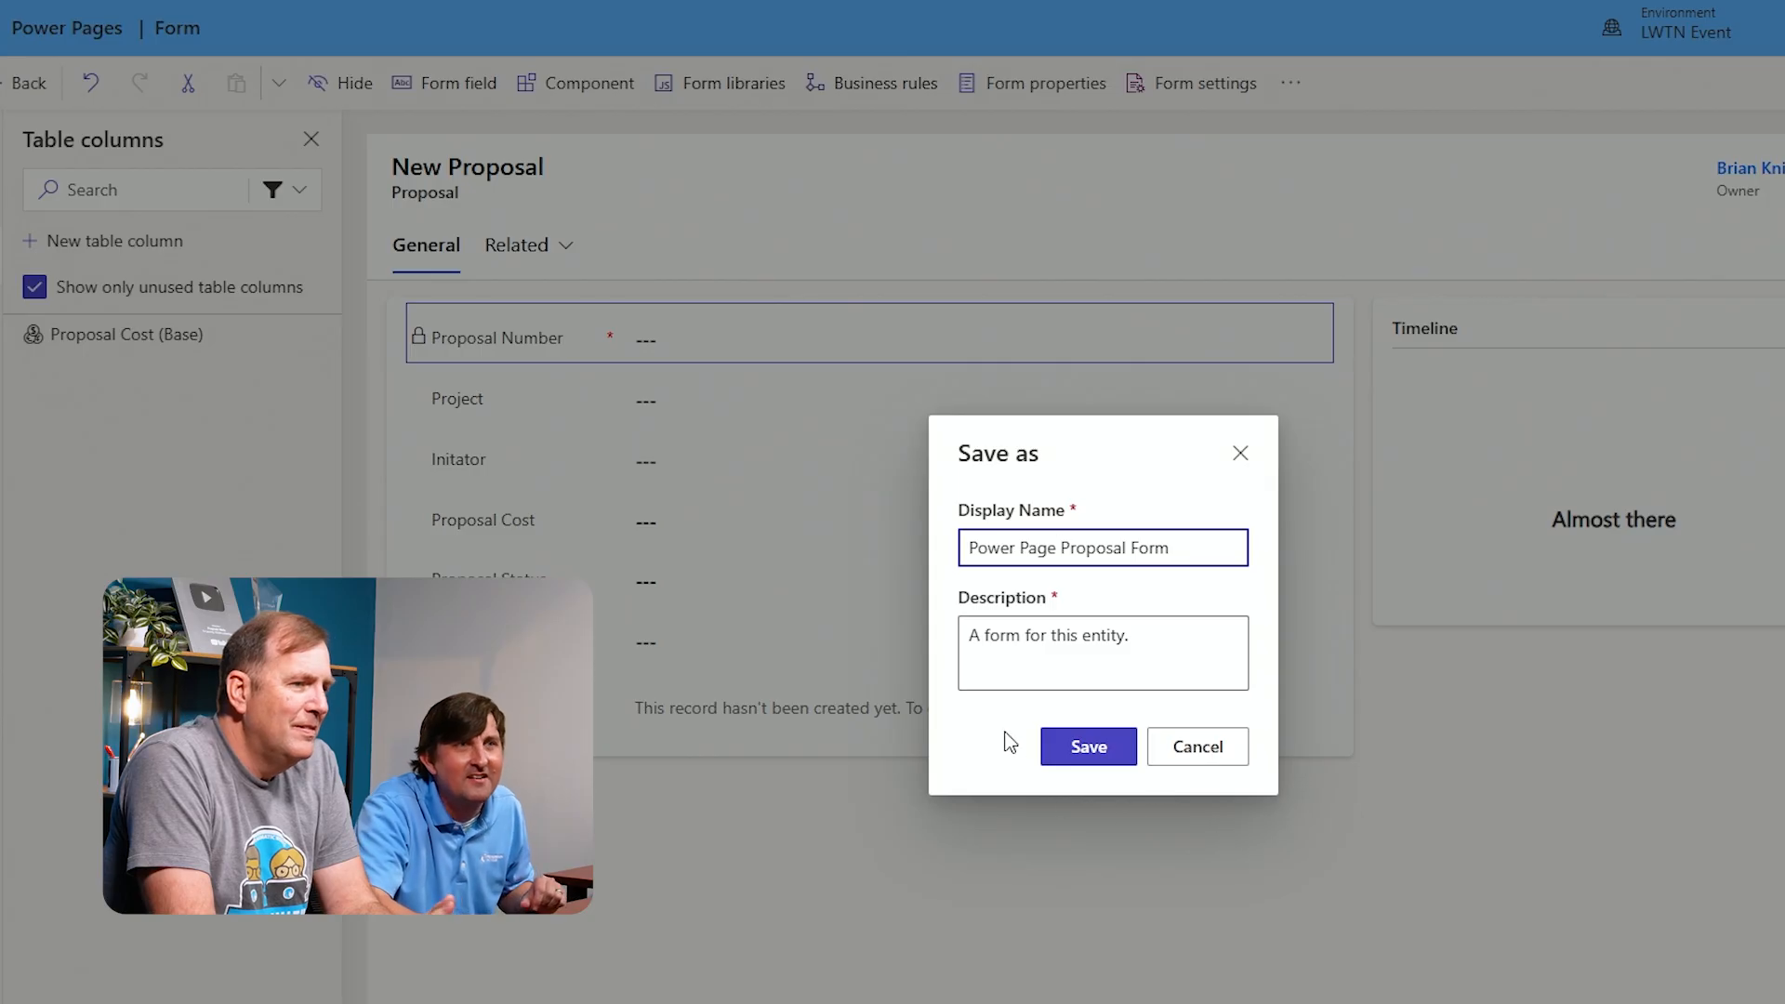
left_click(978, 725)
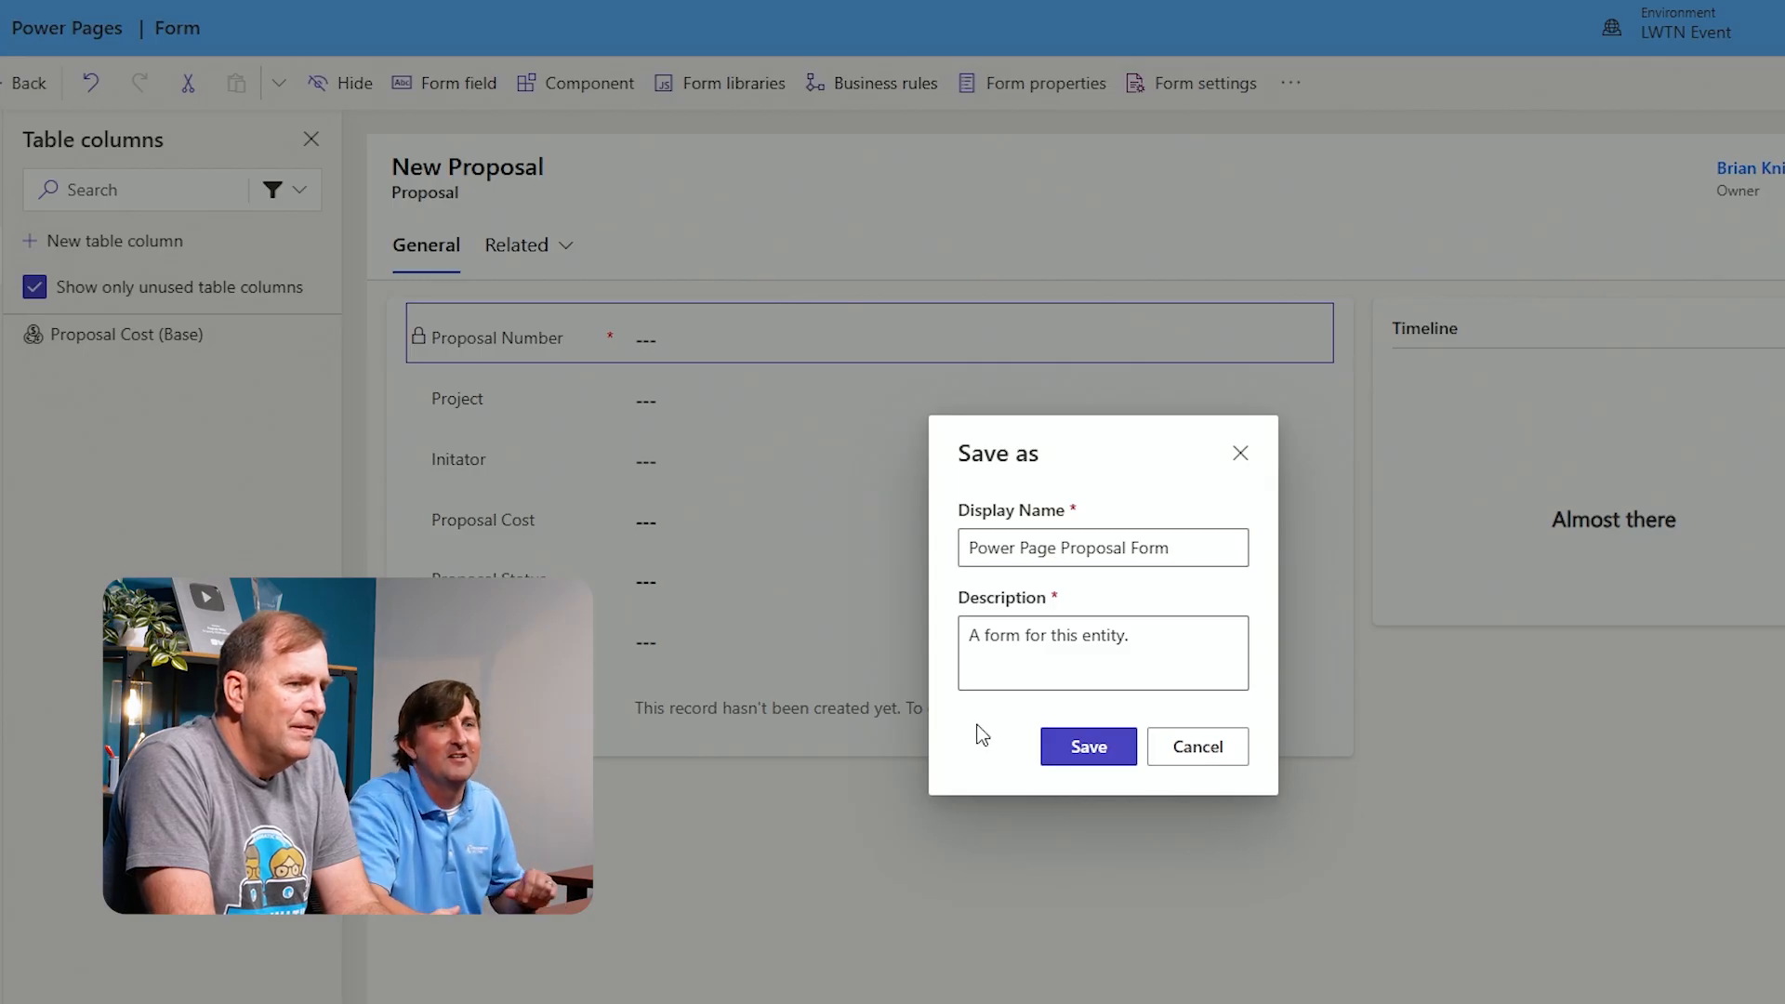
left_click(1095, 749)
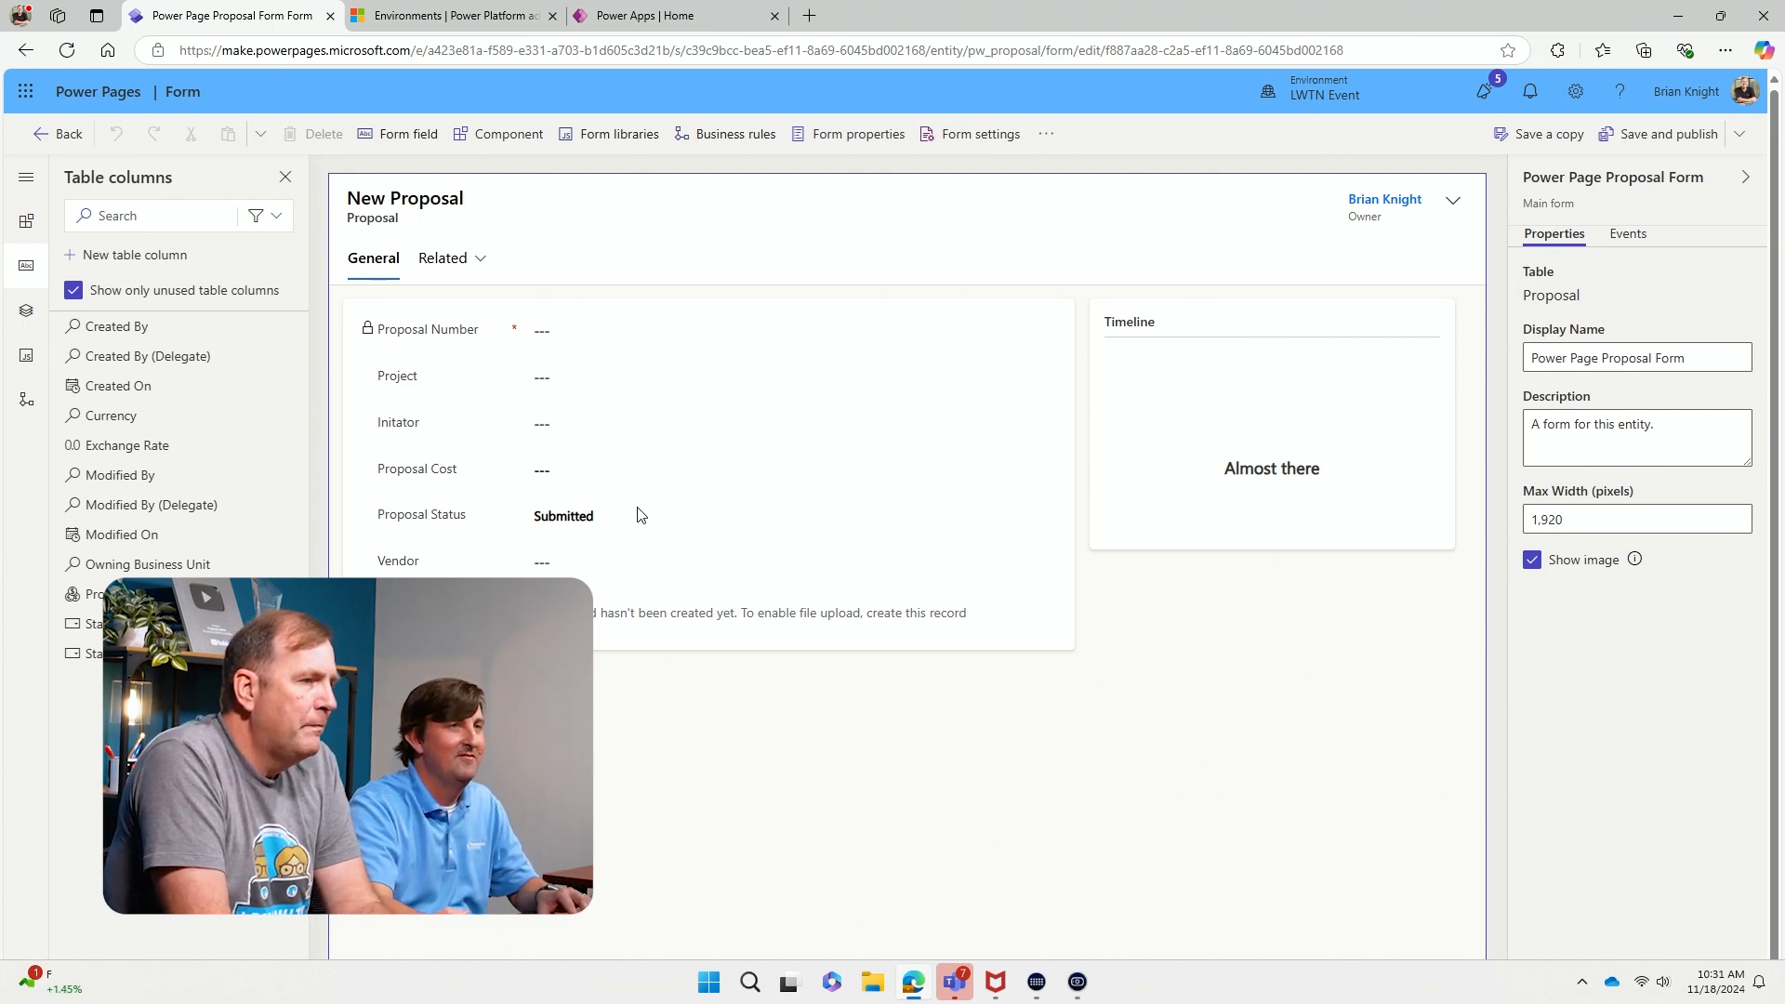
Remove the Initator, Vendor and Proposal Status fields from the copied form
left_click(419, 429)
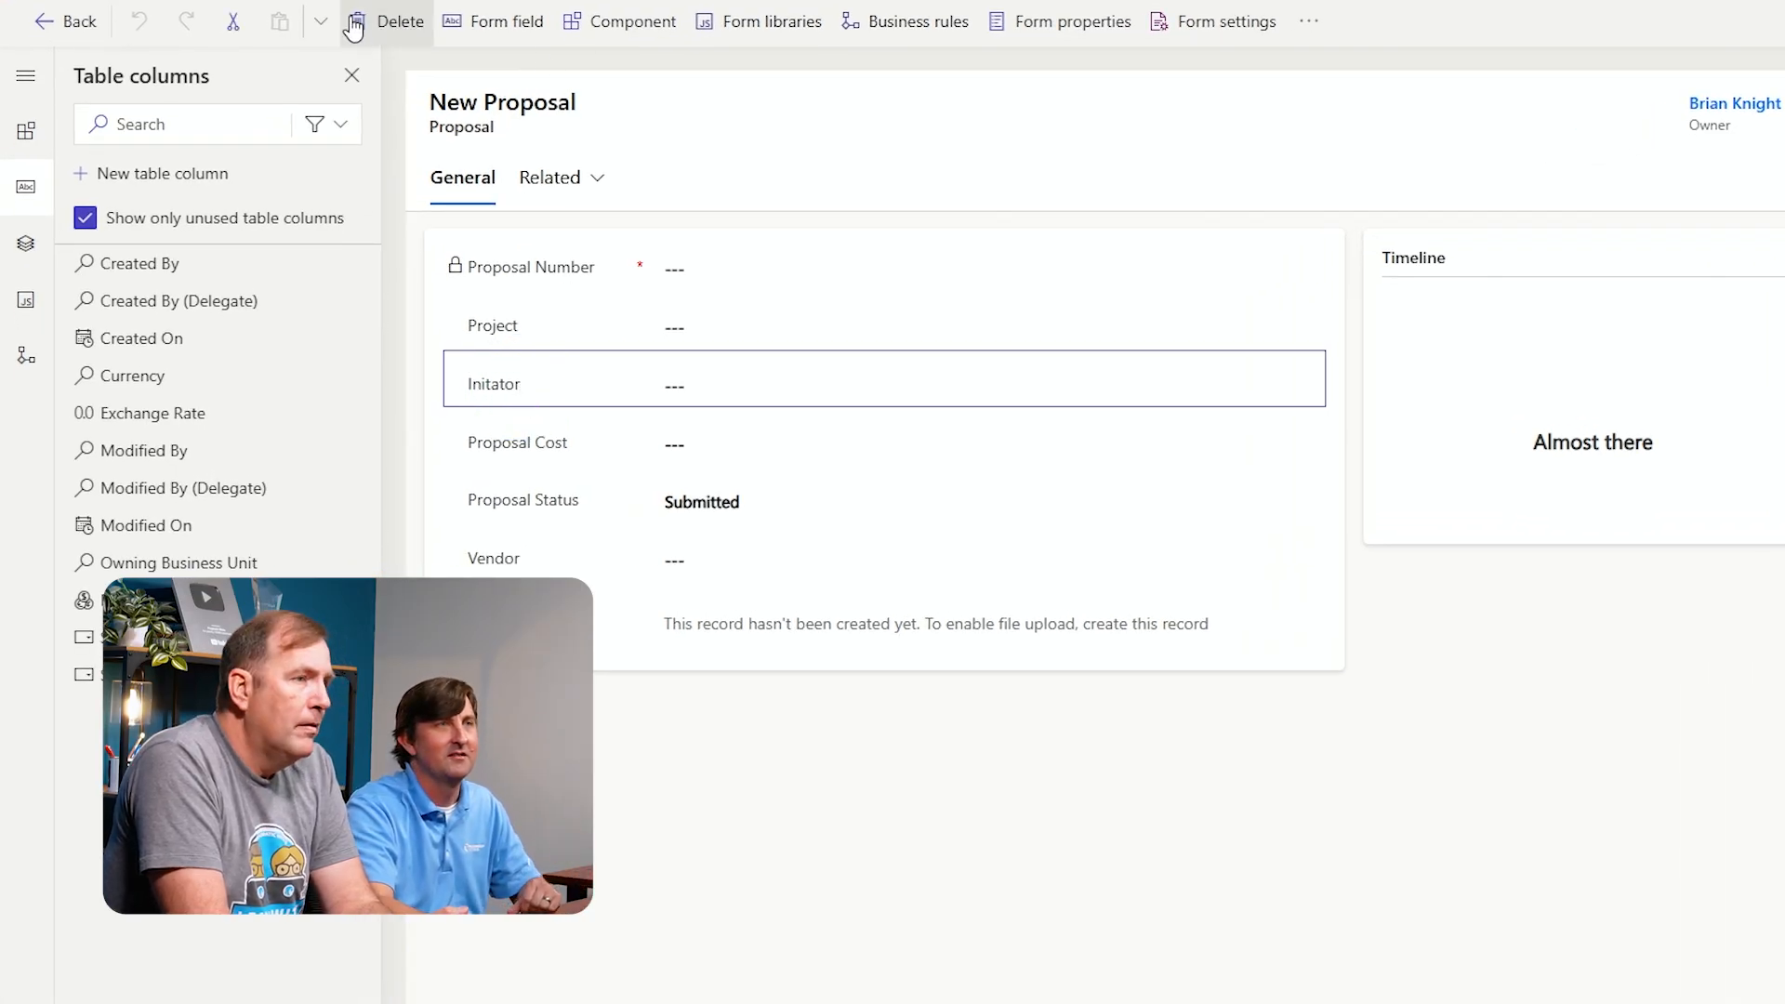
left_click(400, 30)
left_click(399, 28)
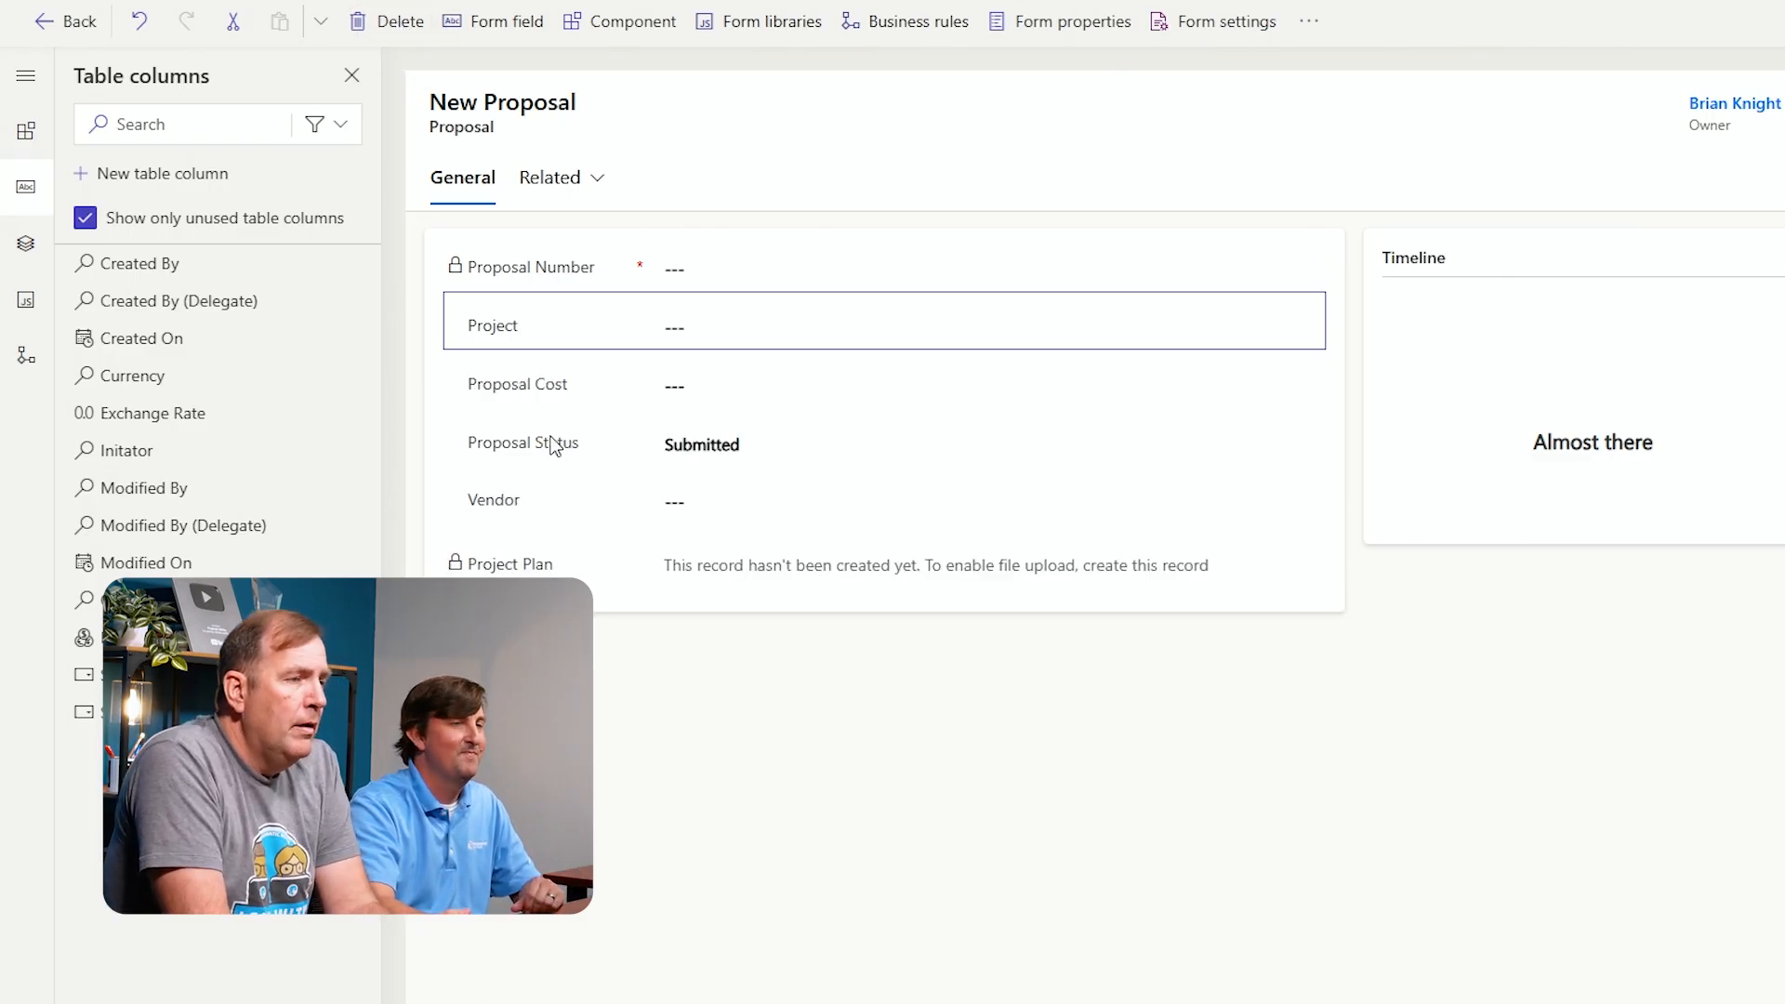
left_click(546, 504)
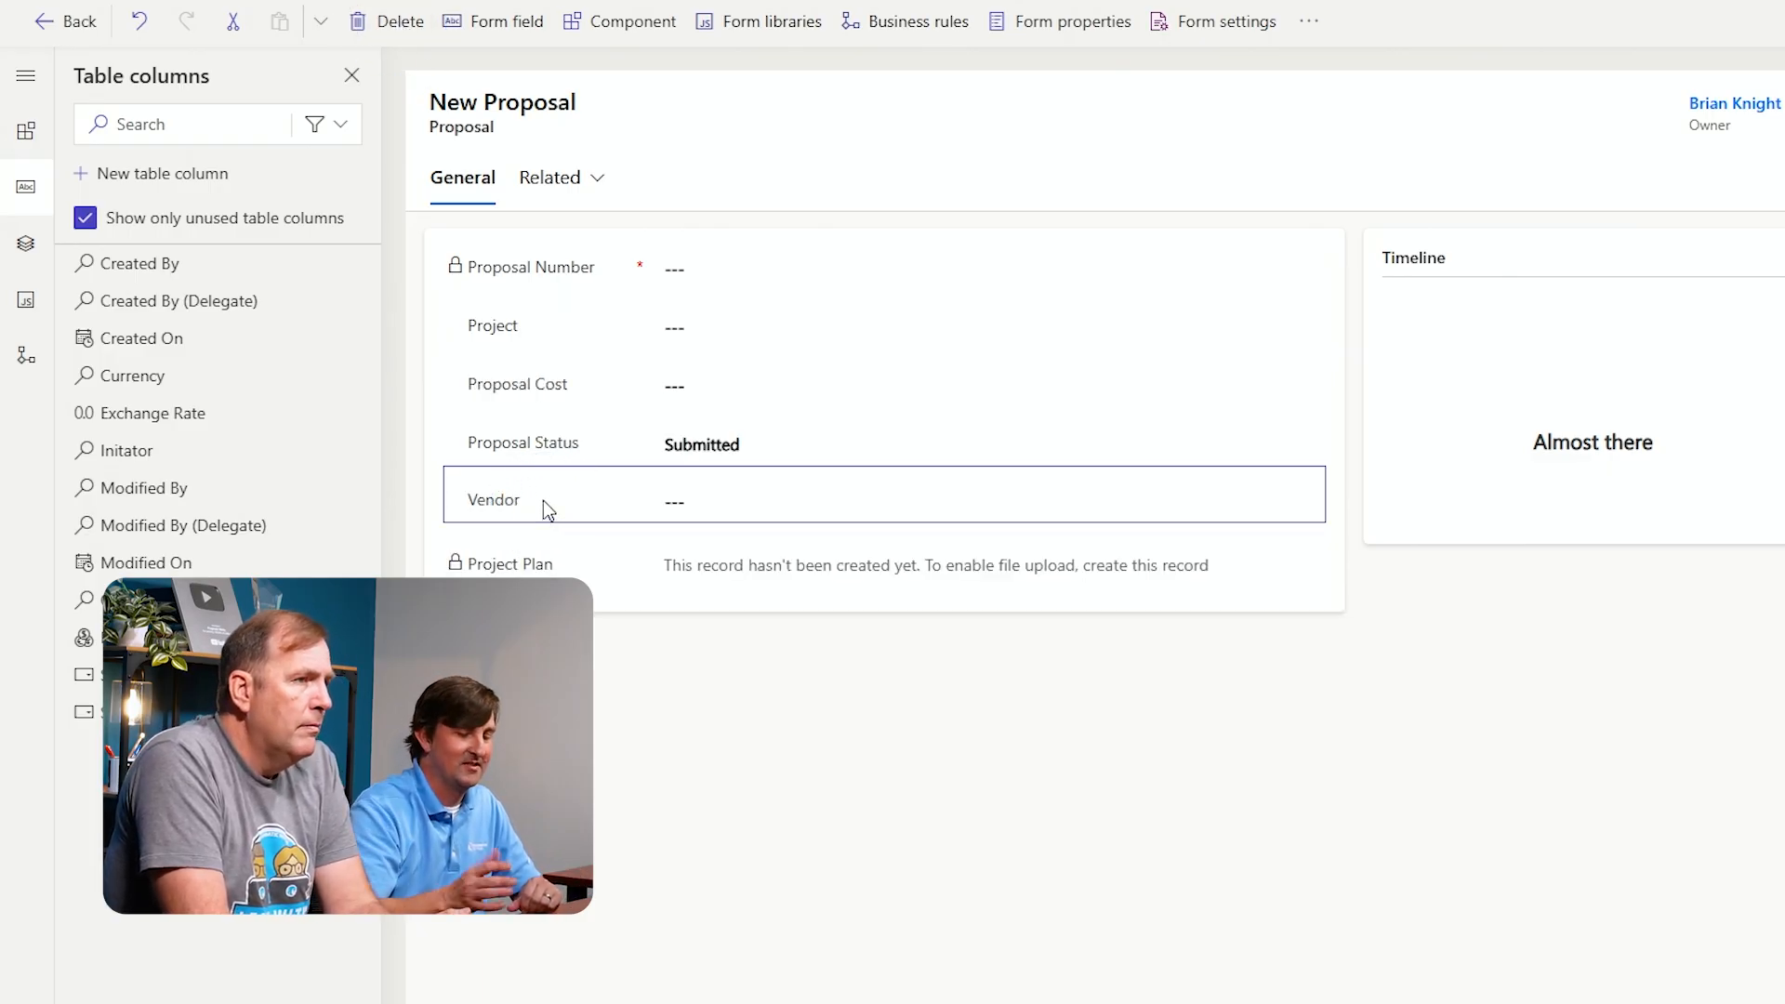
key("Delete")
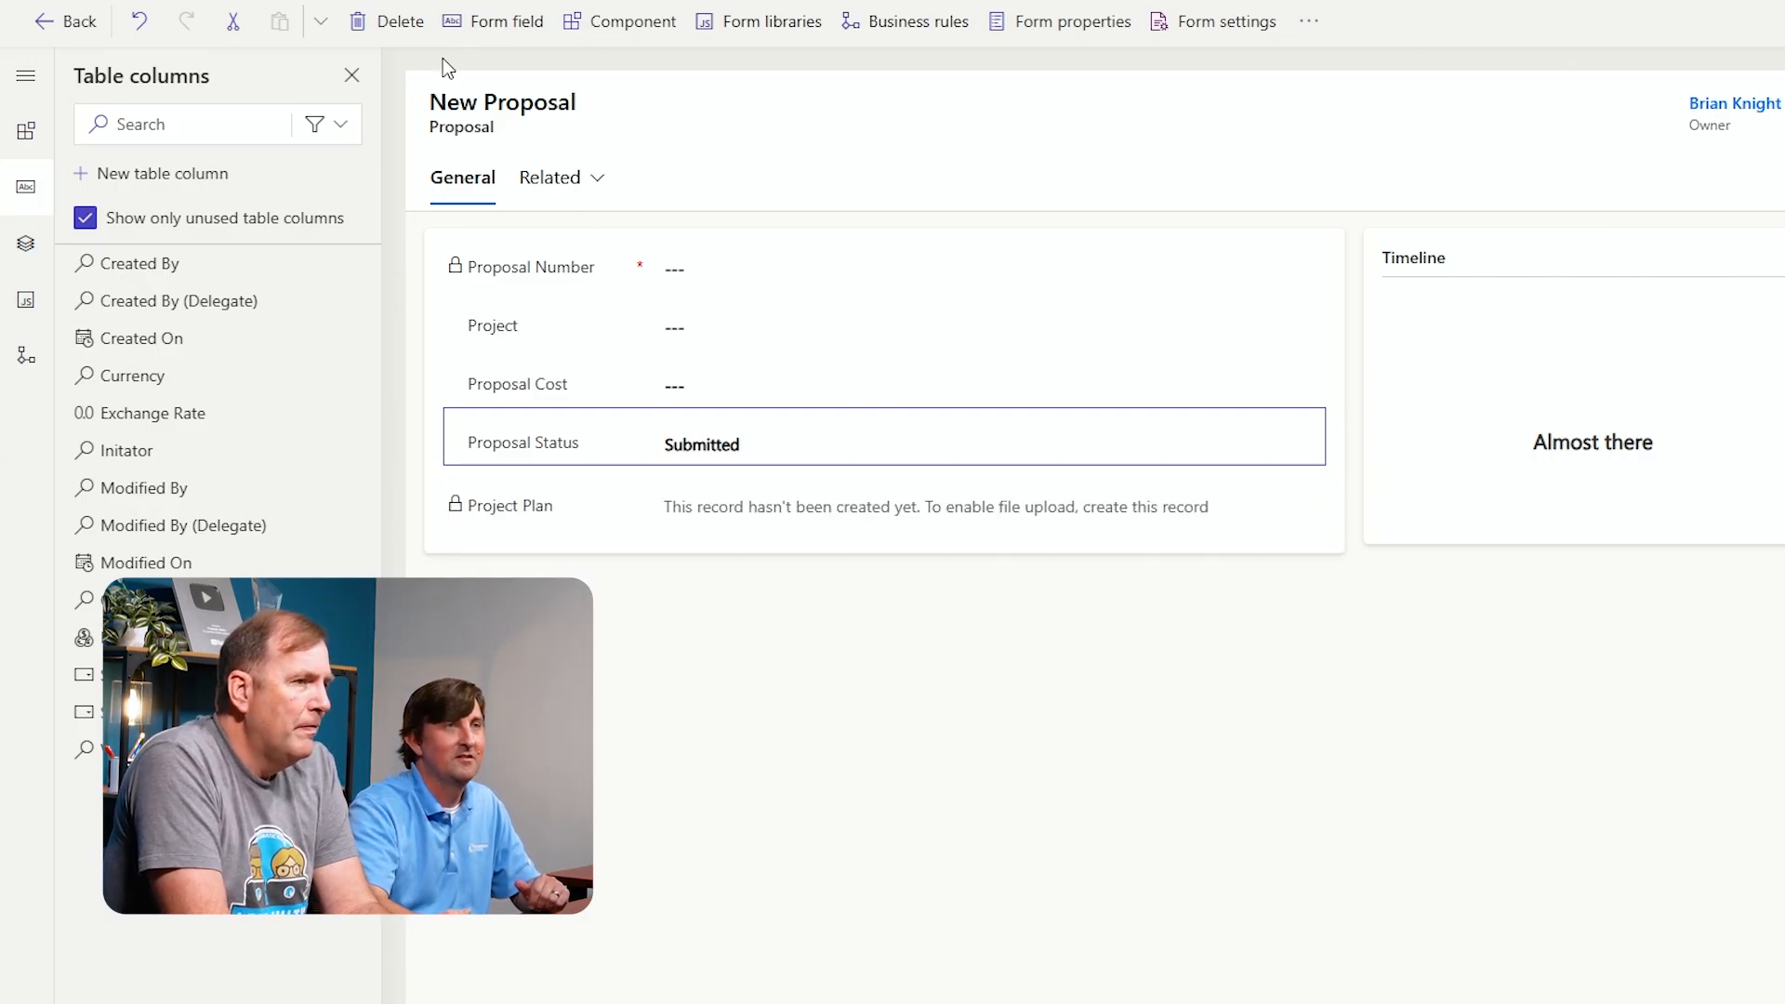
left_click(399, 28)
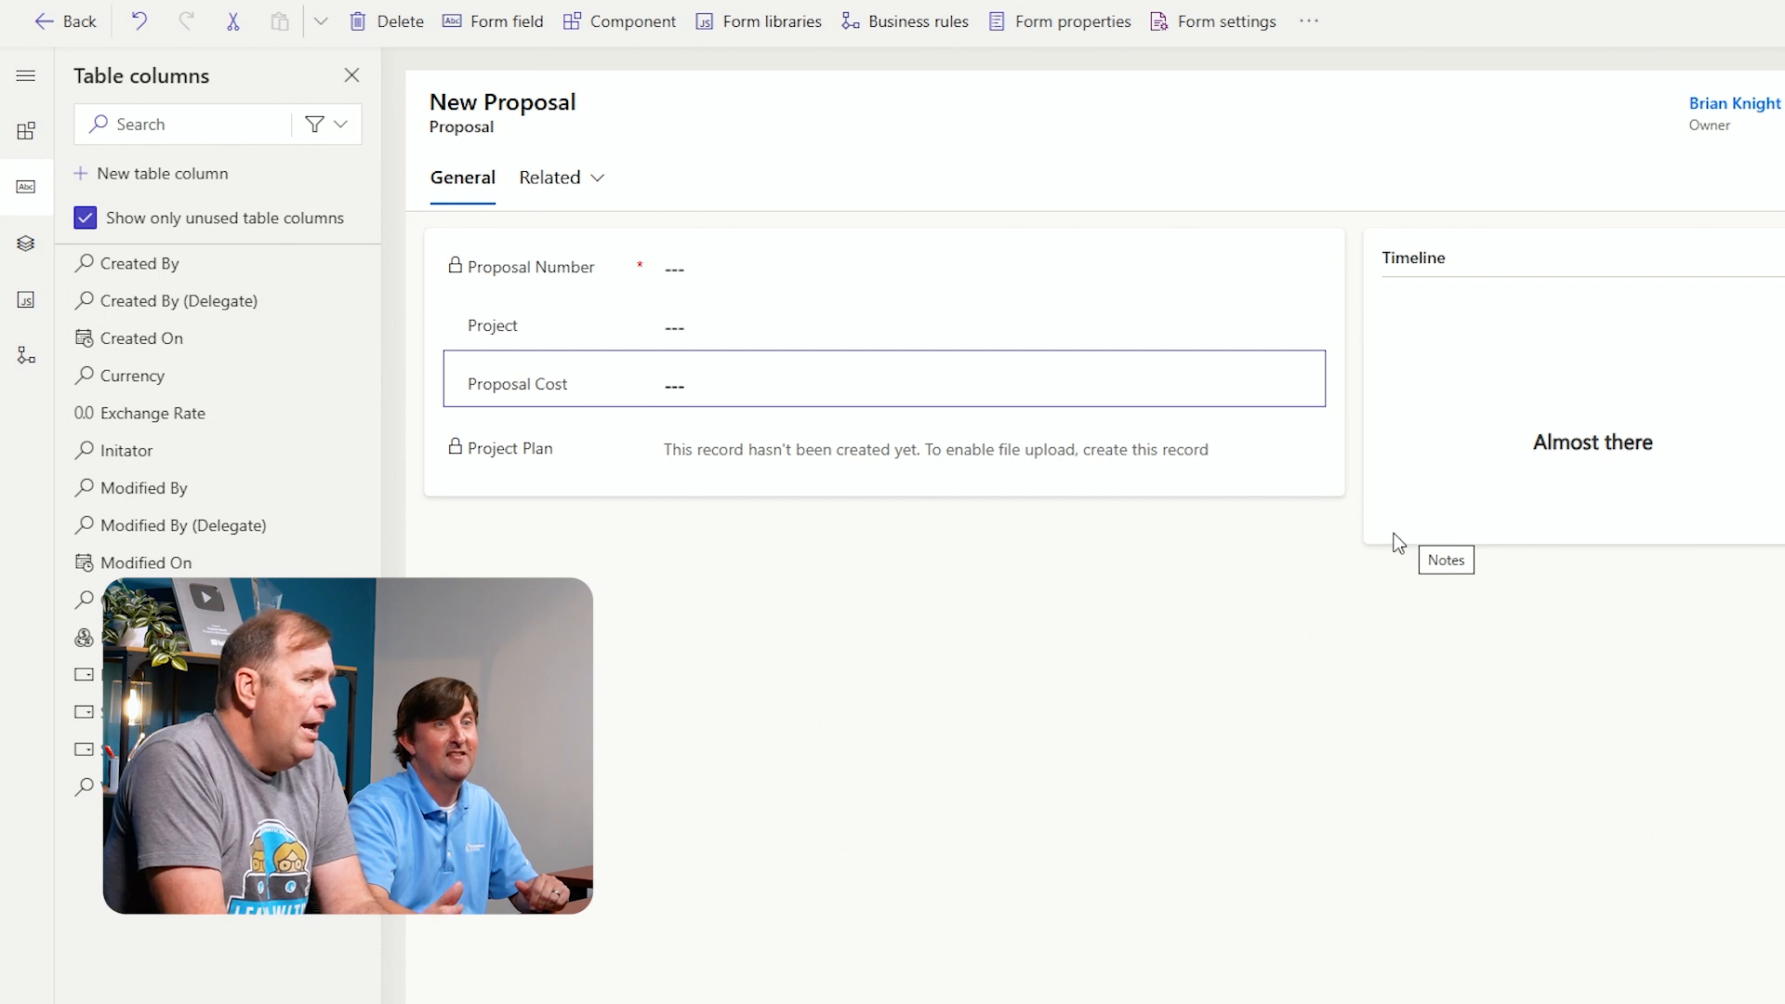
Set the General tab's layout to 1 column and save and publish the form
left_click(808, 595)
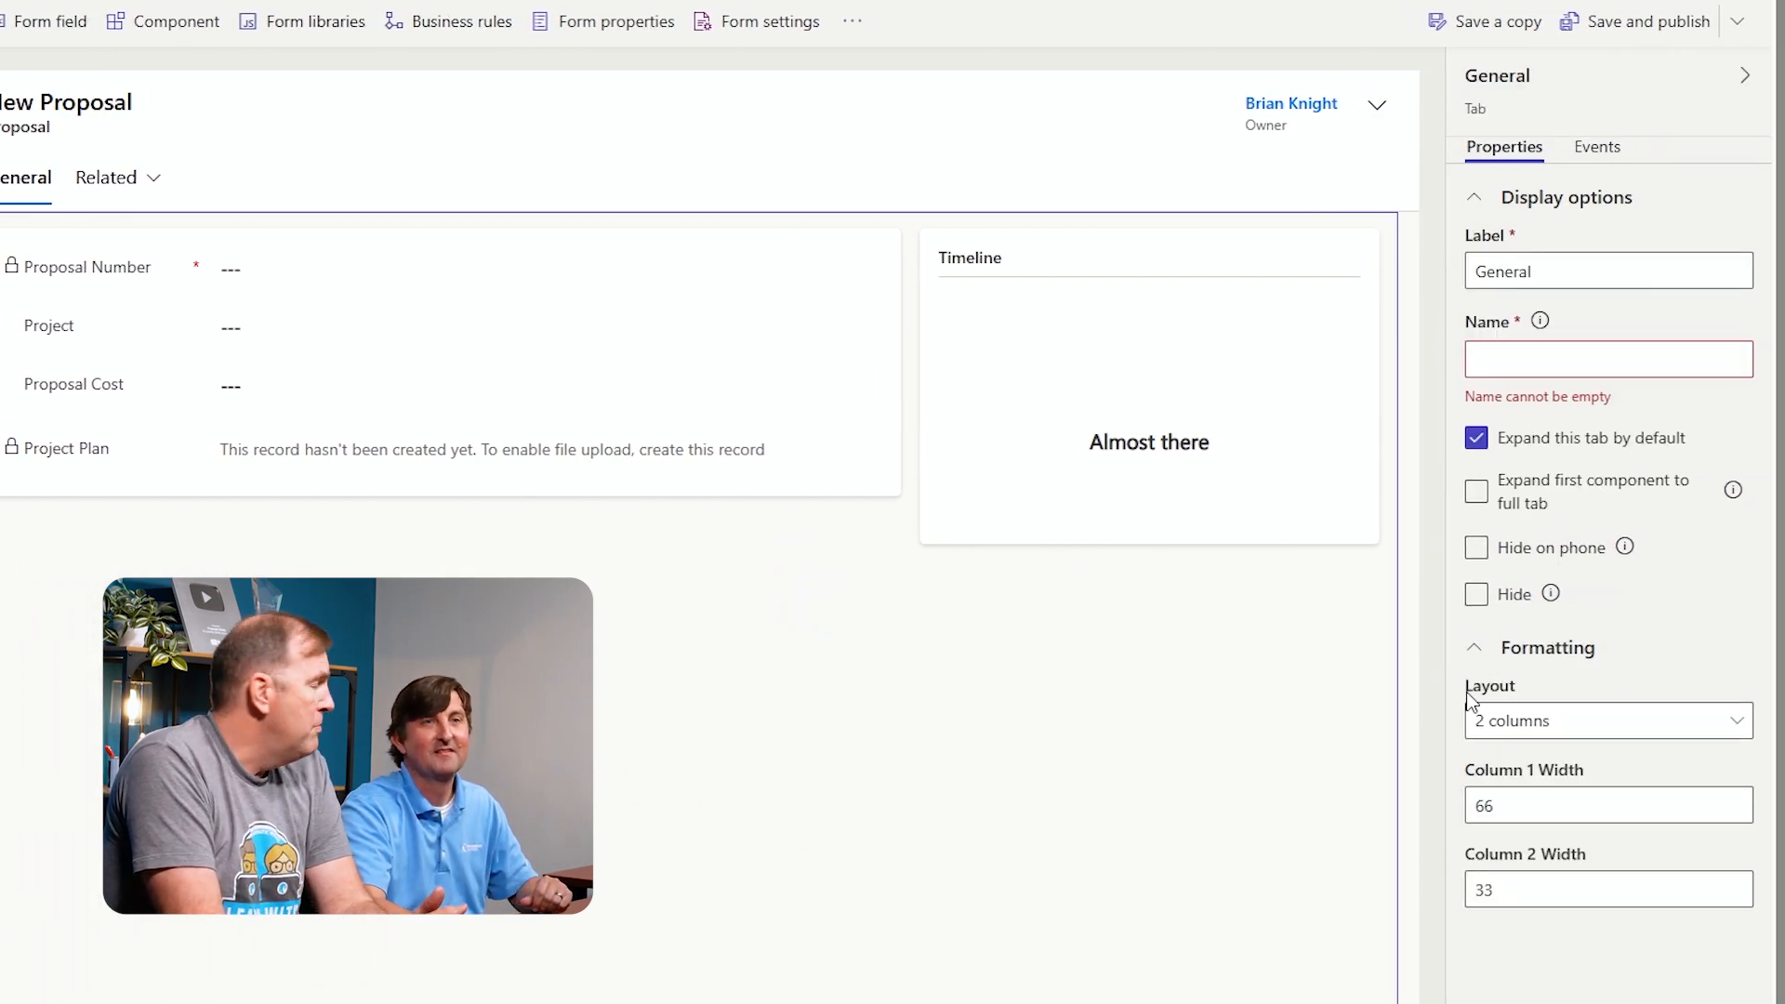
left_click(1642, 720)
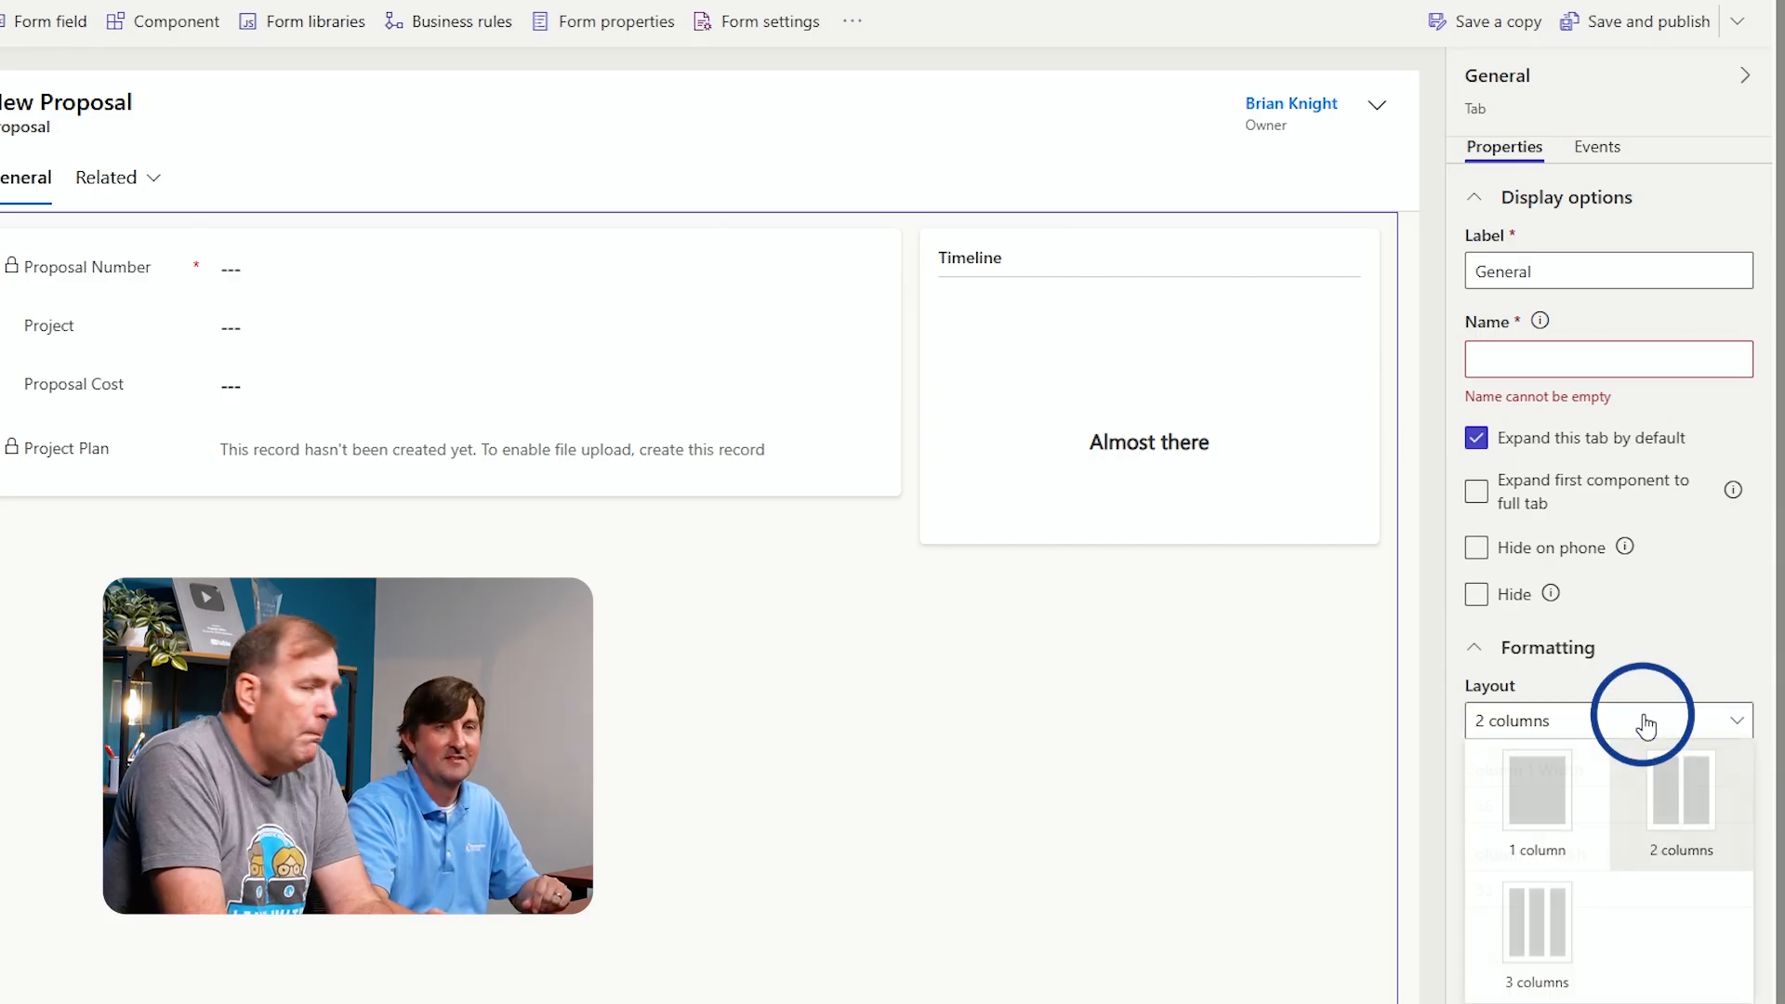
left_click(1548, 796)
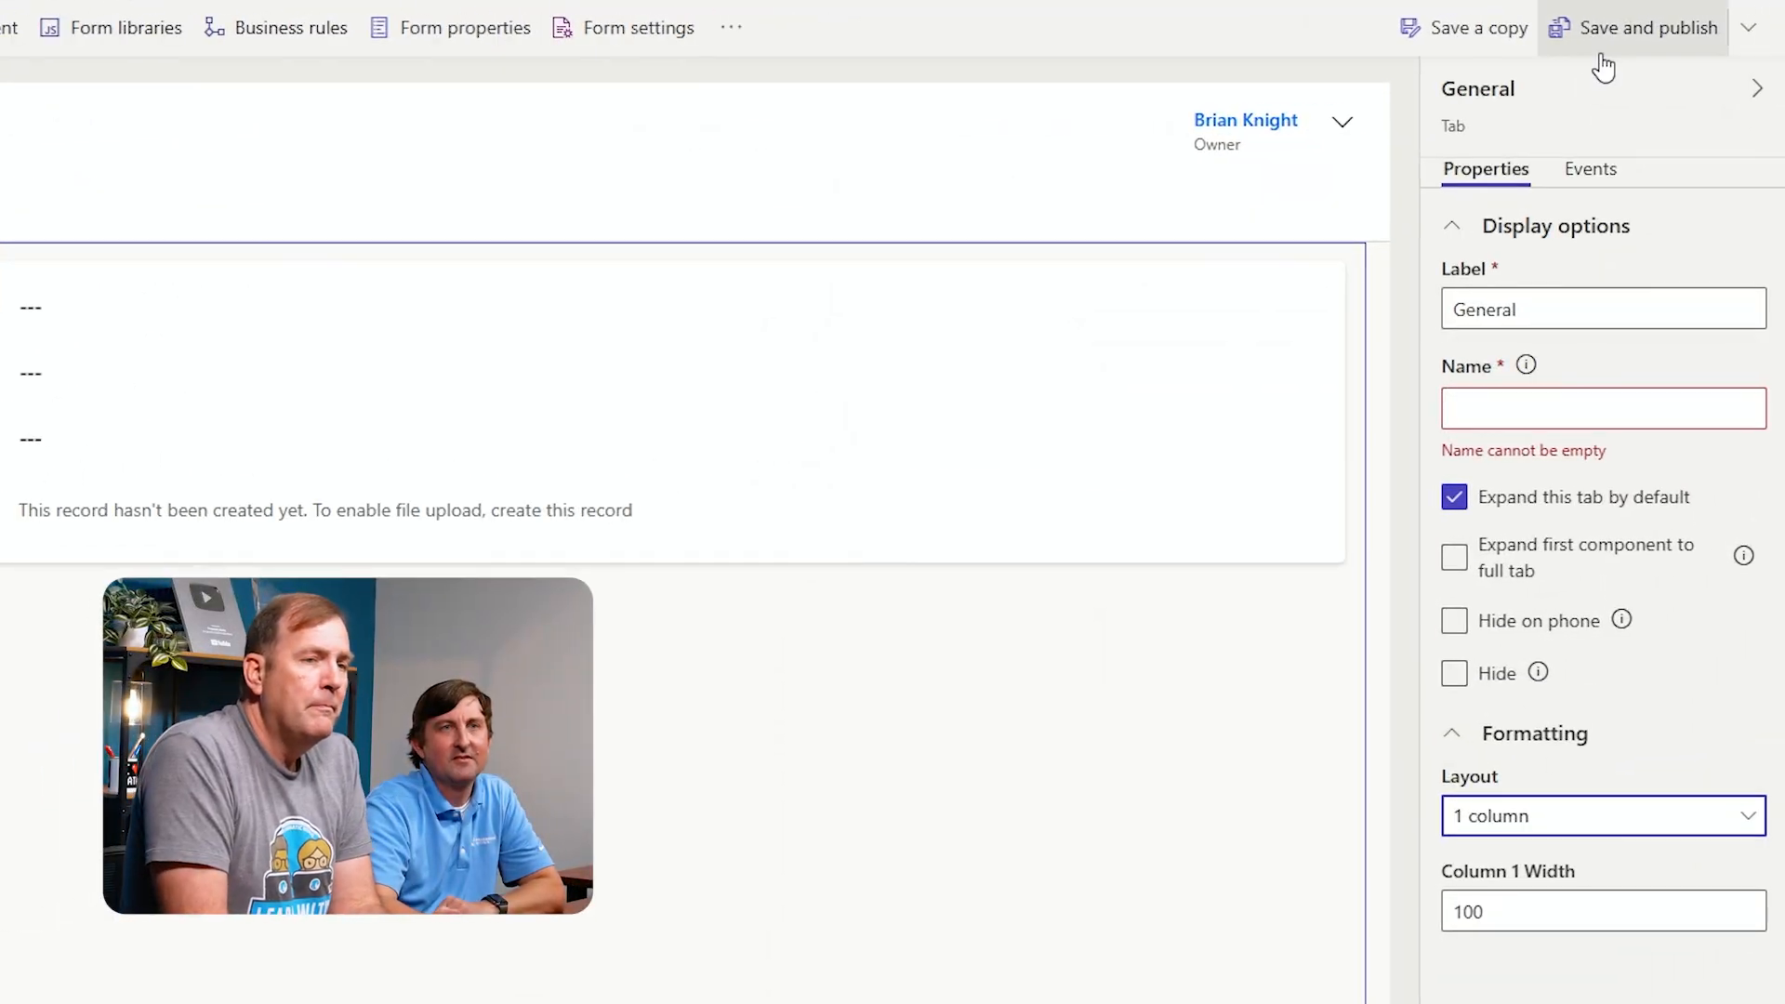
left_click(1601, 54)
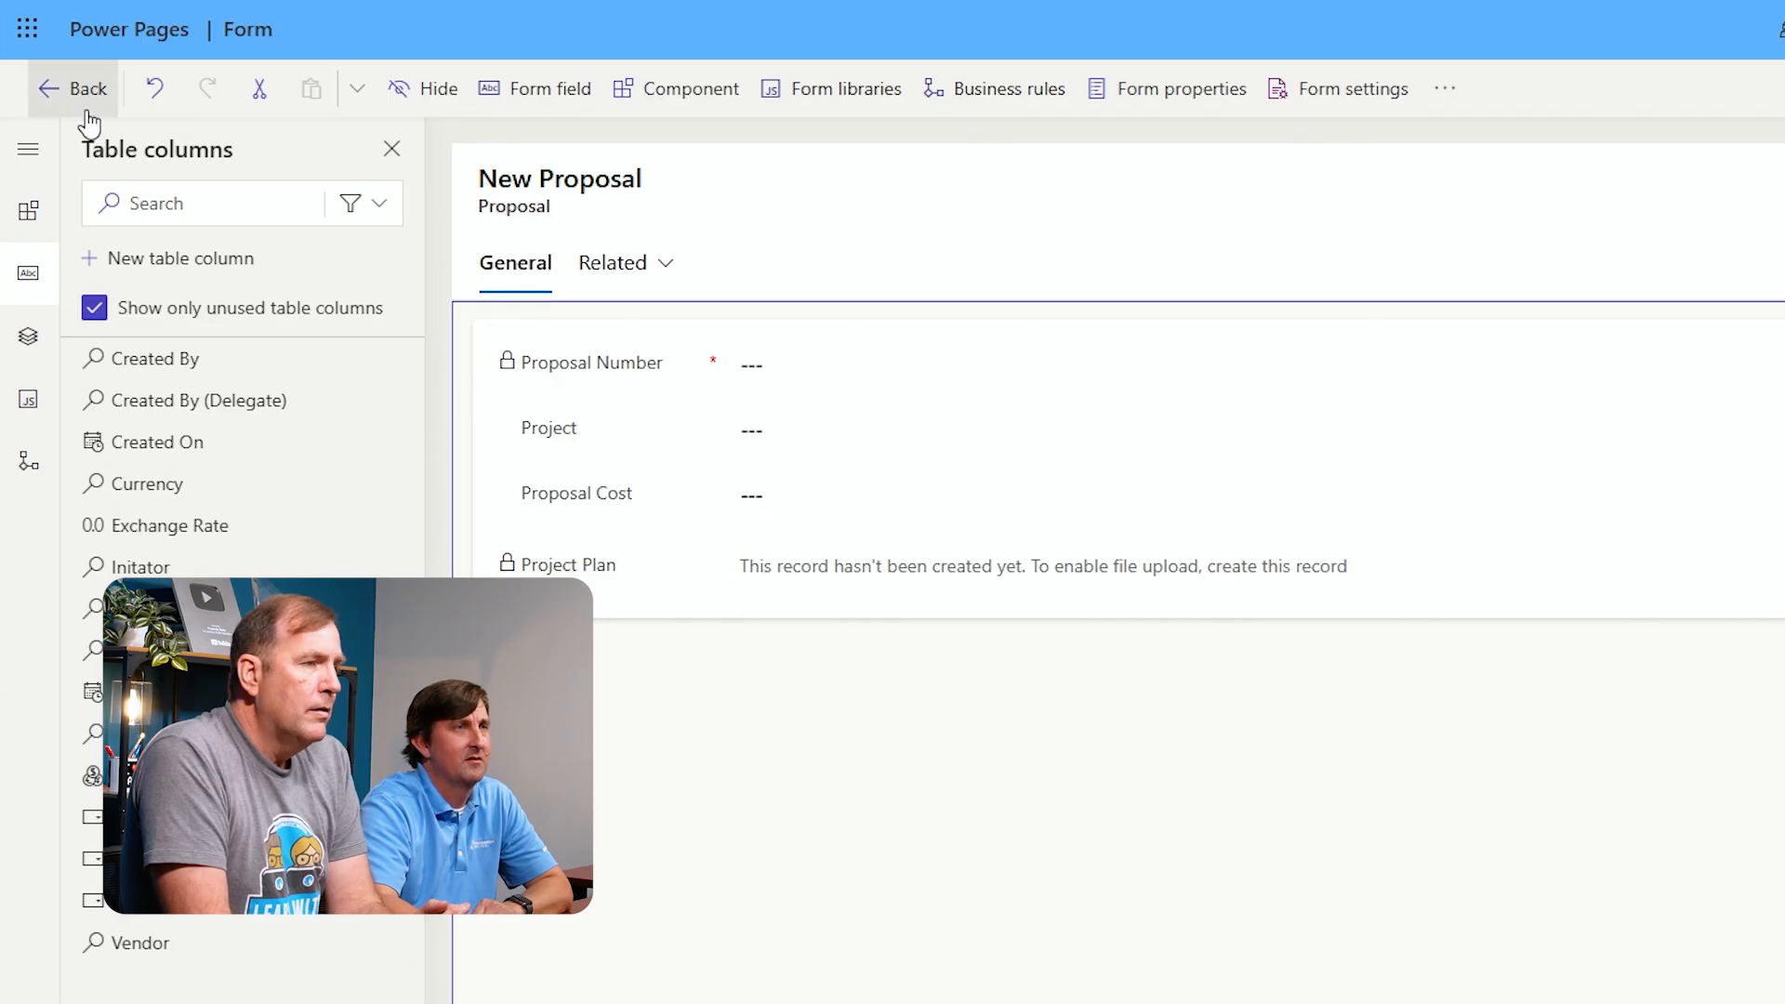
Return to the solution and list all of its objects
left_click(88, 104)
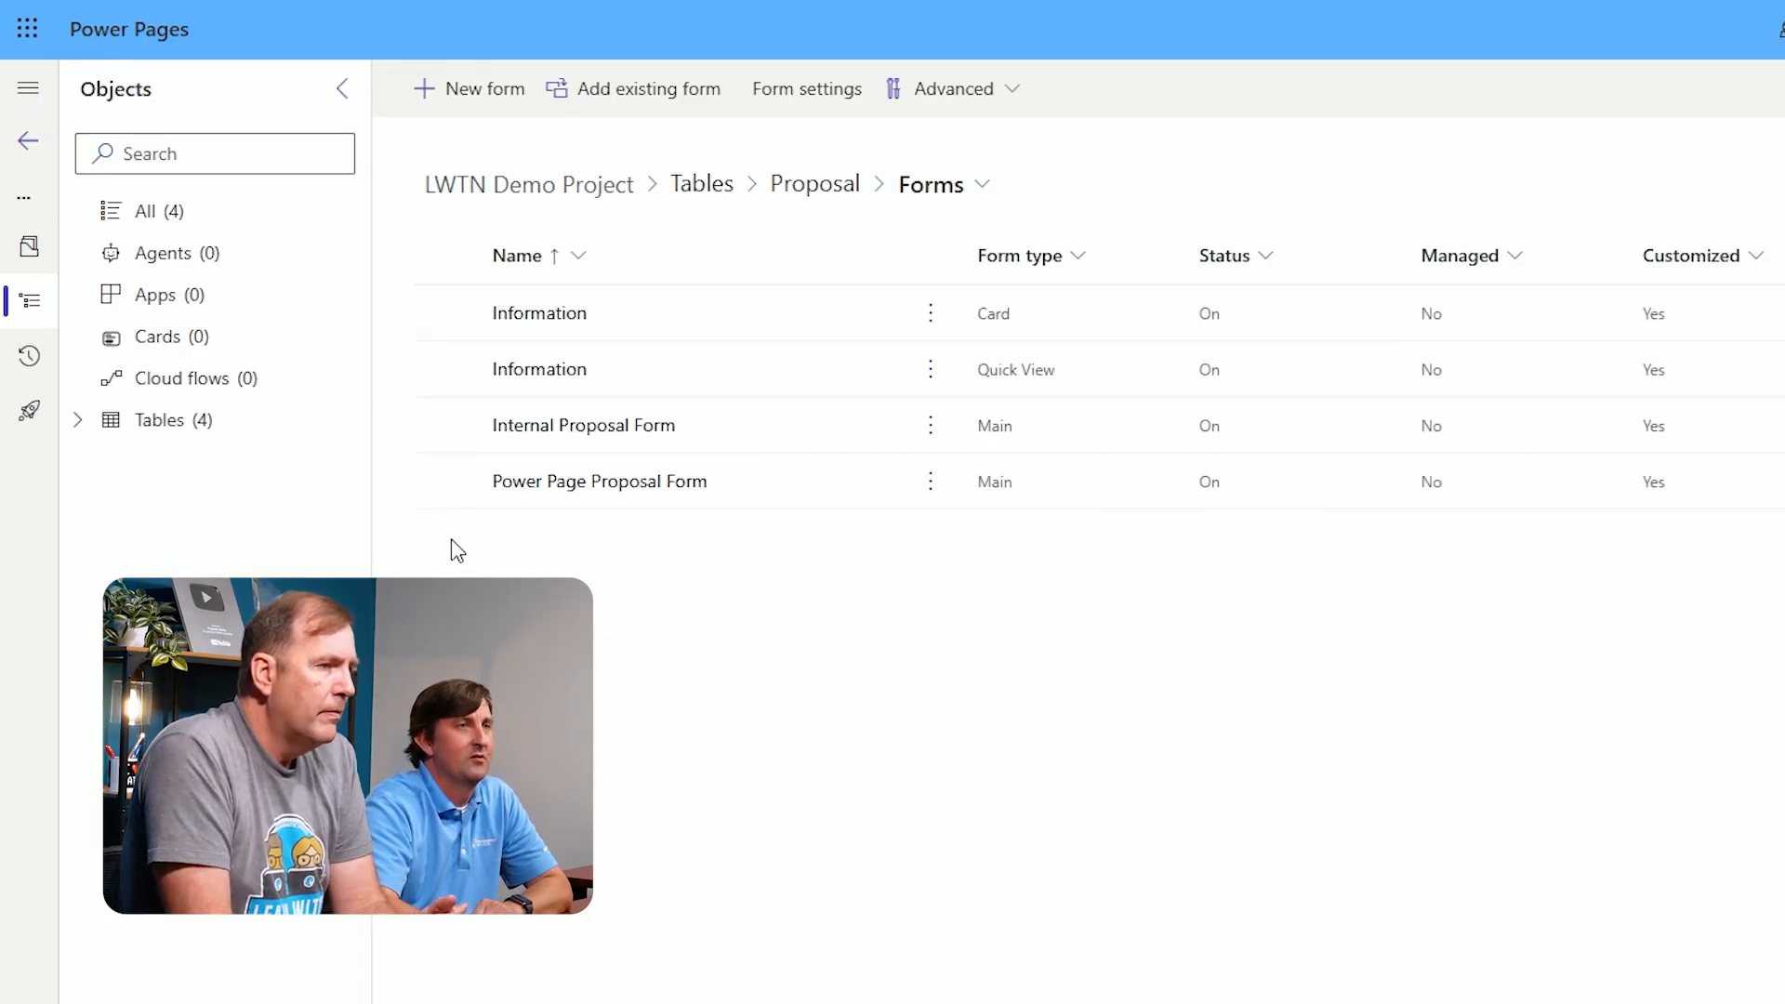
left_click(174, 233)
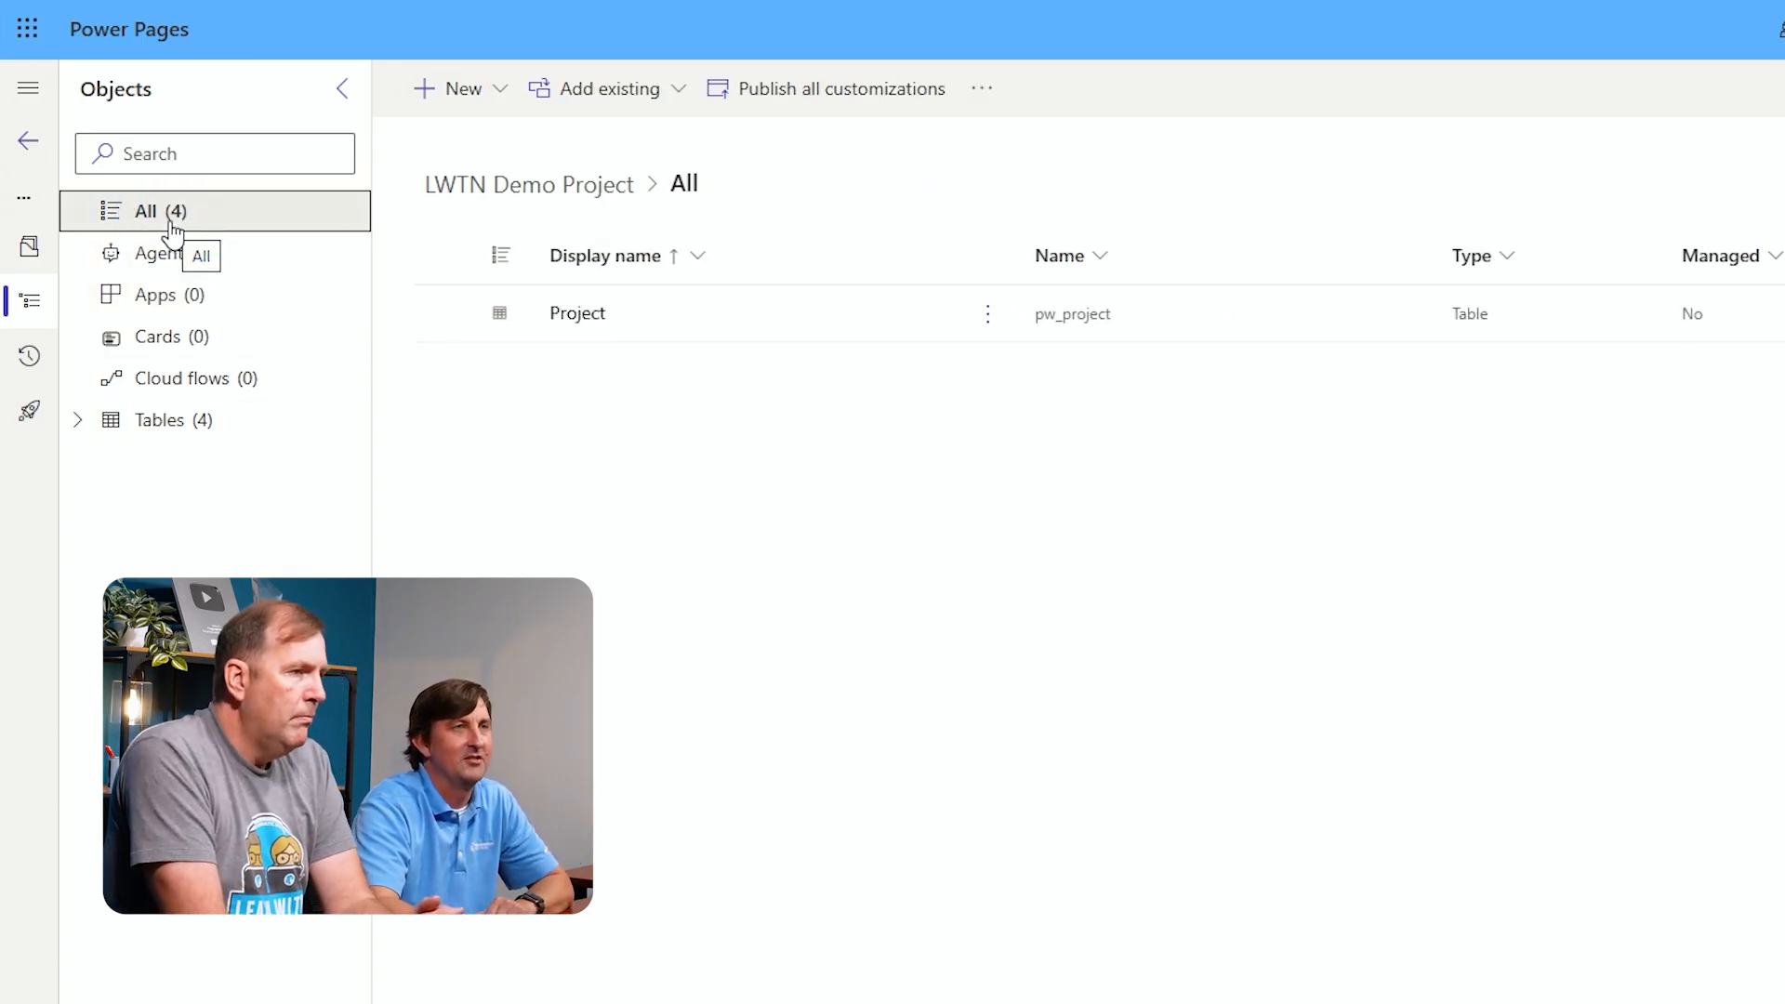
Create a new model-driven app in the solution named Project and Proposal MDA
left_click(495, 91)
mouse_move(535, 205)
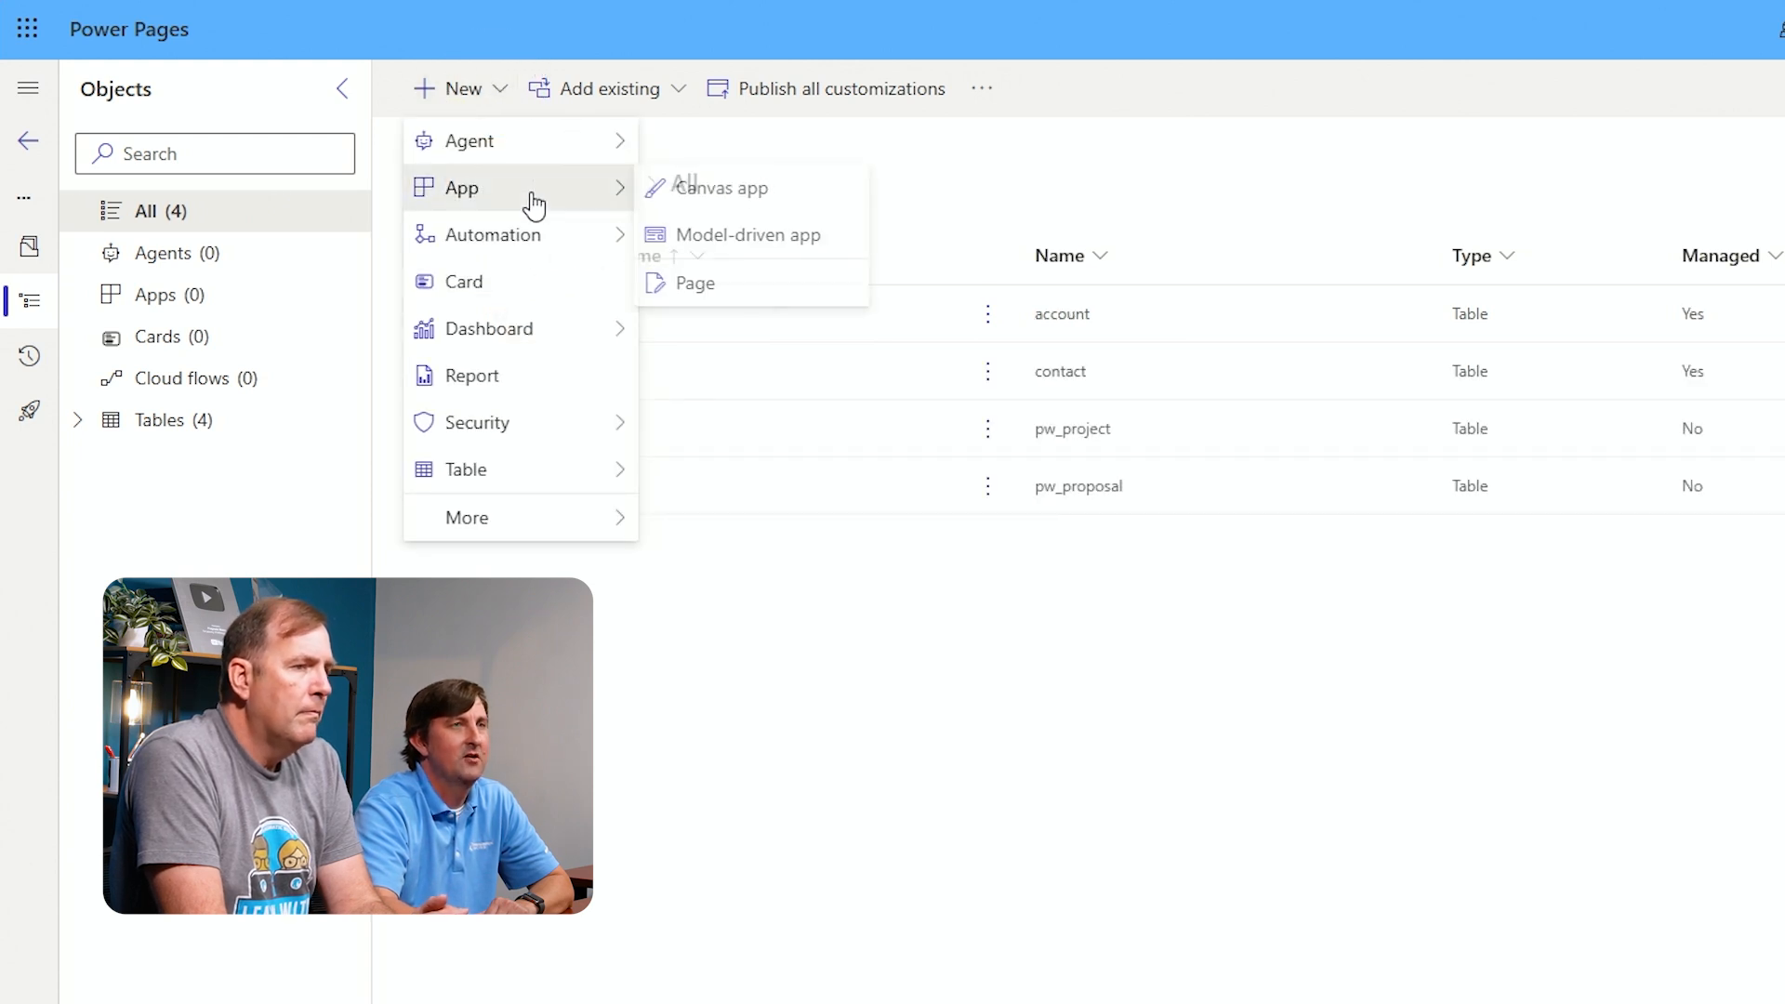
left_click(737, 240)
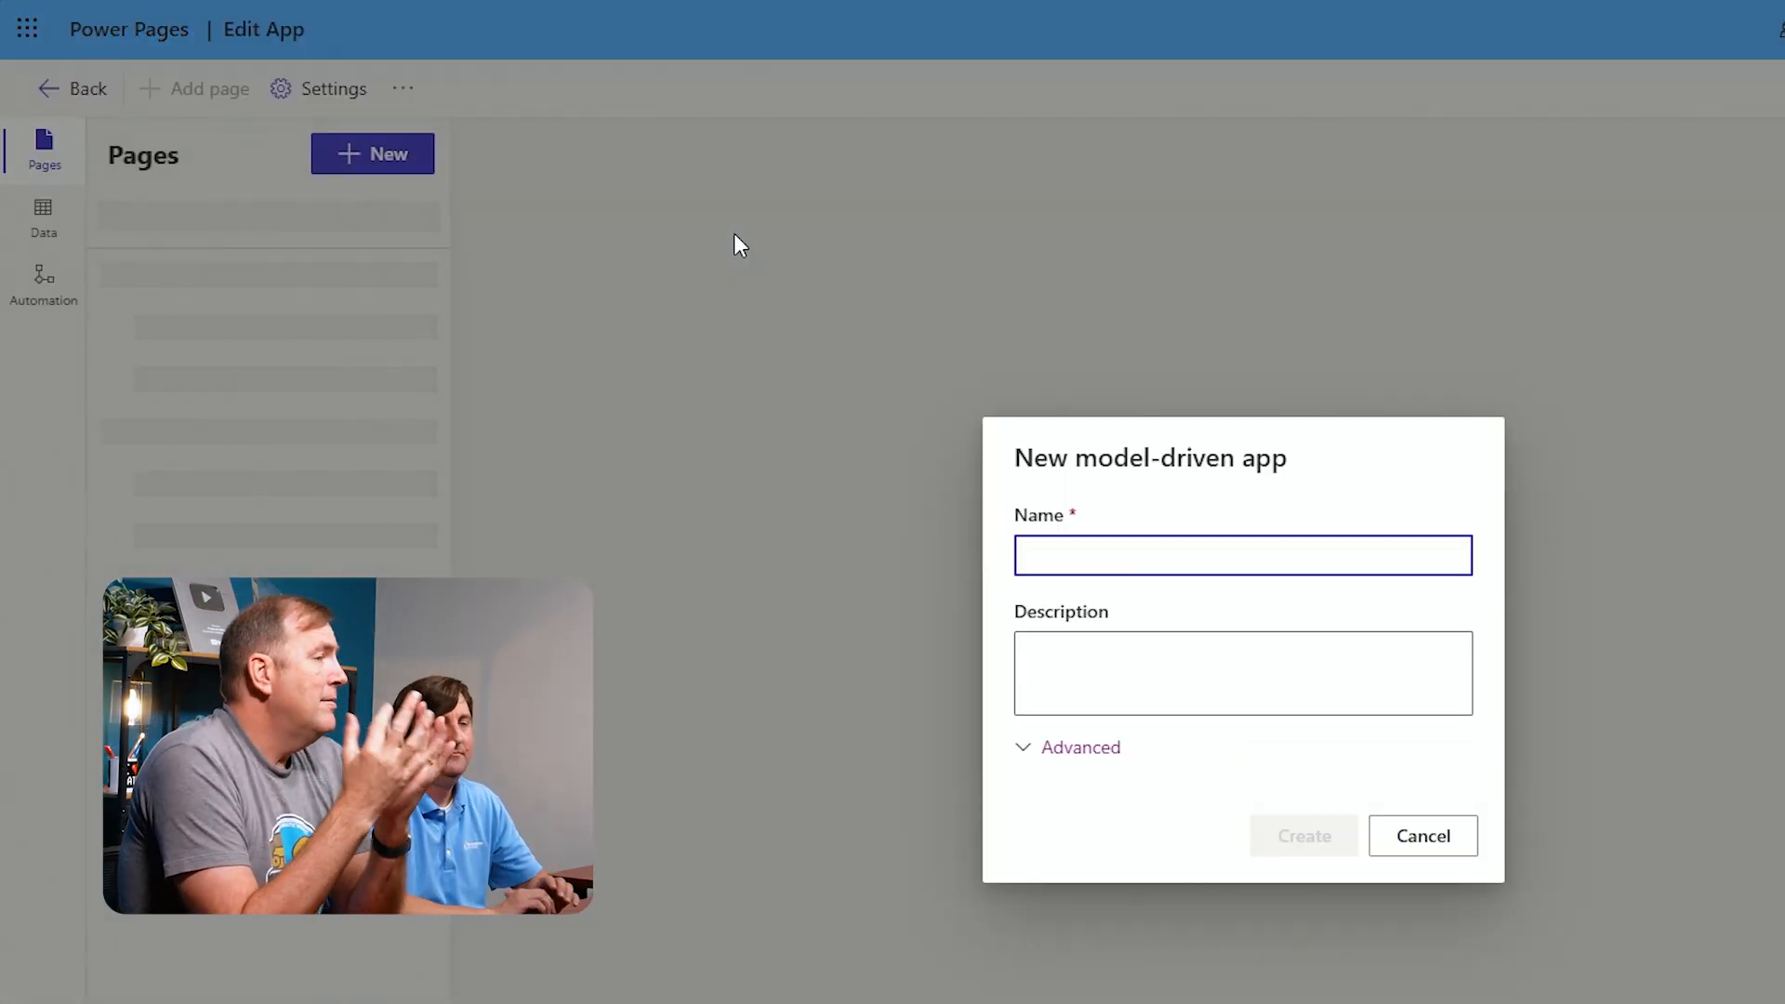
type("Project adn")
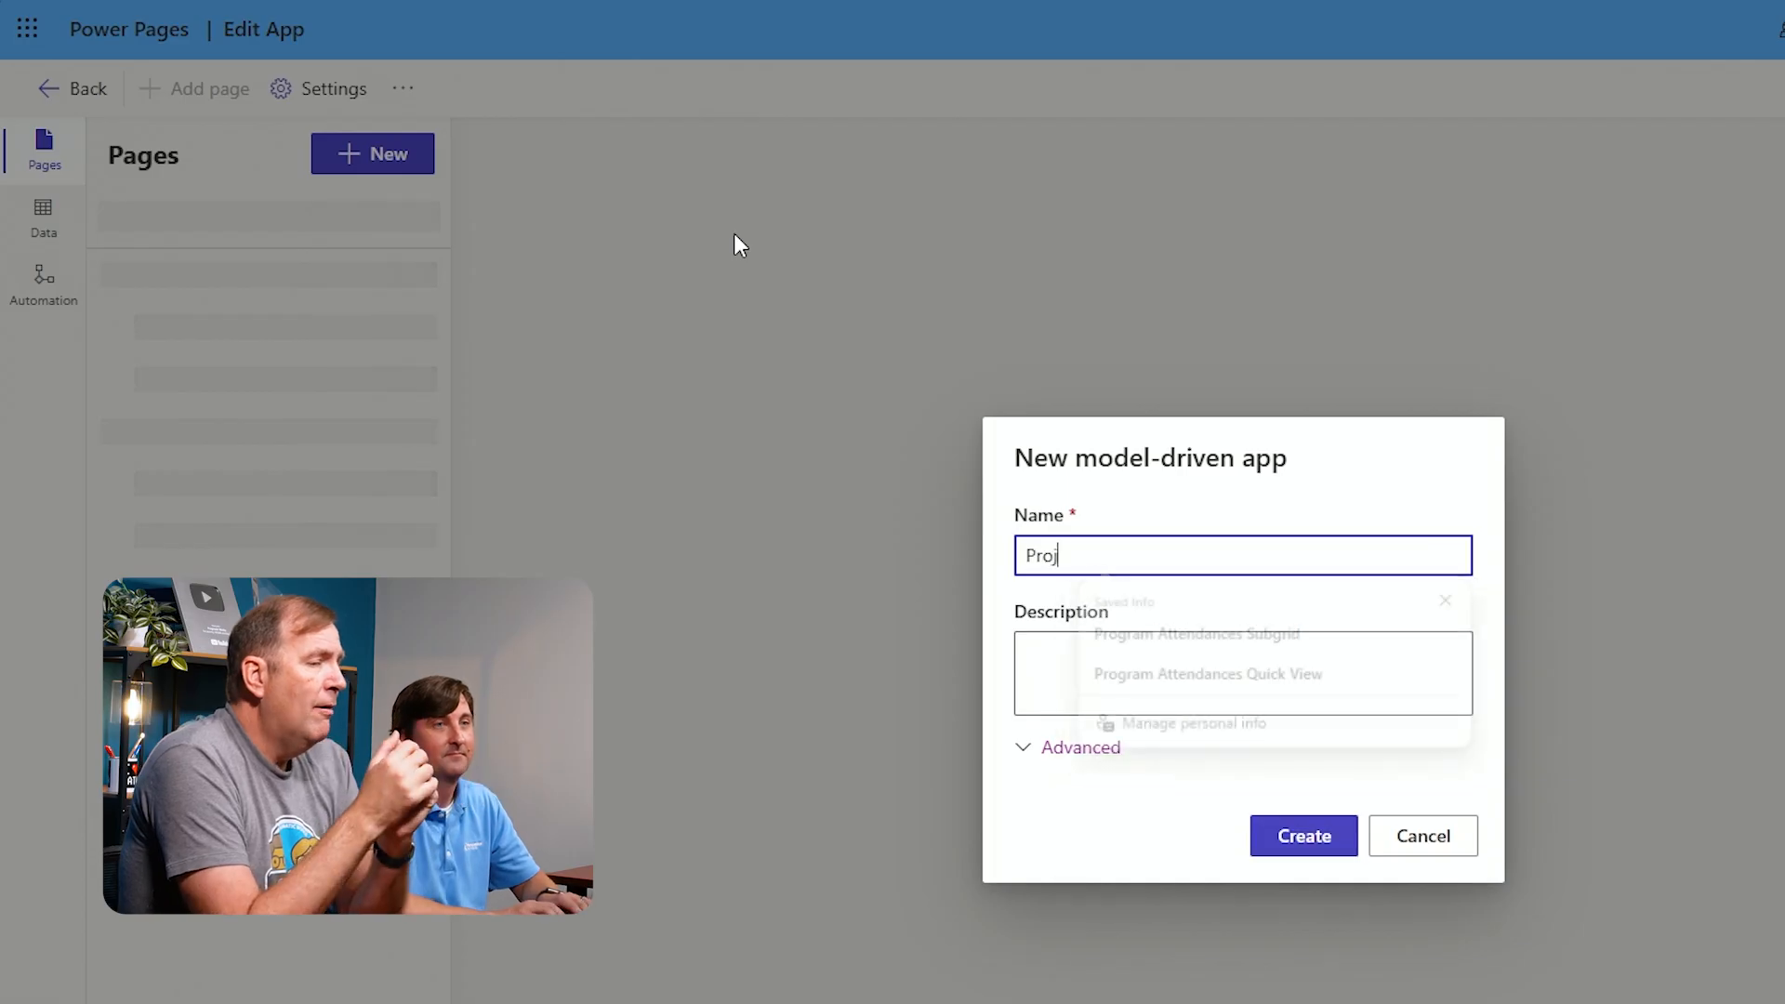
key("BackSpace")
key("BackSpace")
key("BackSpace")
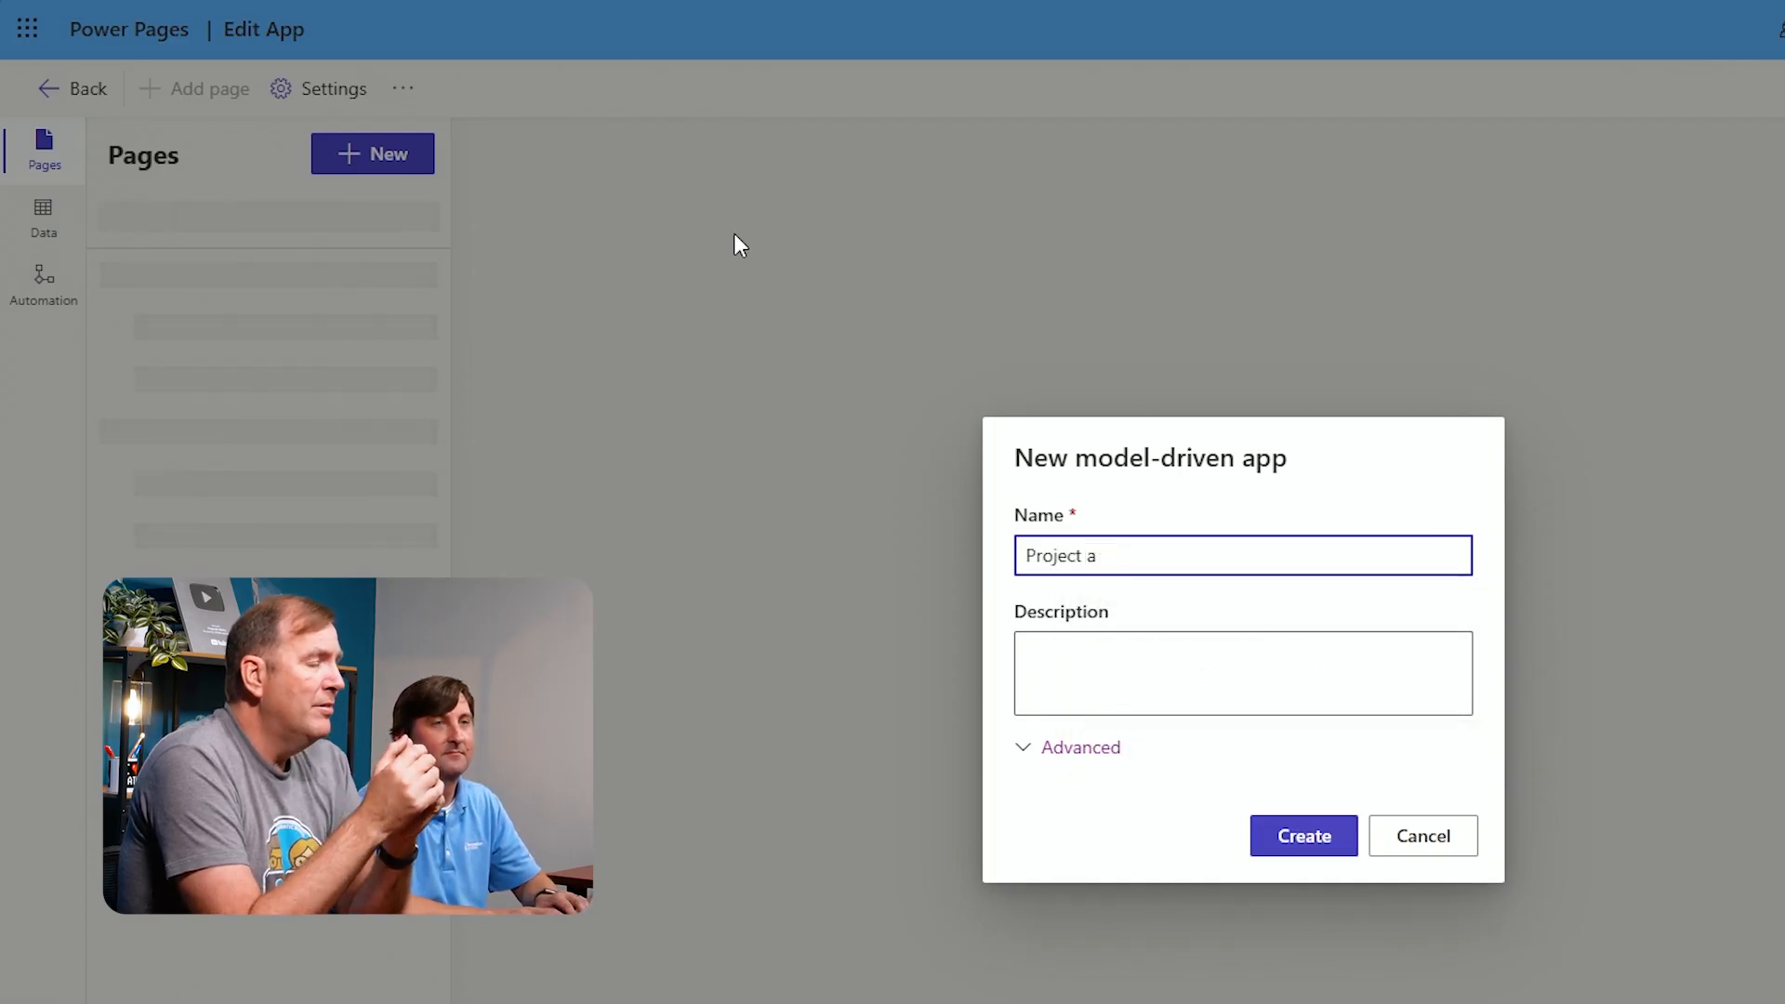
type("nd Proposal MDA")
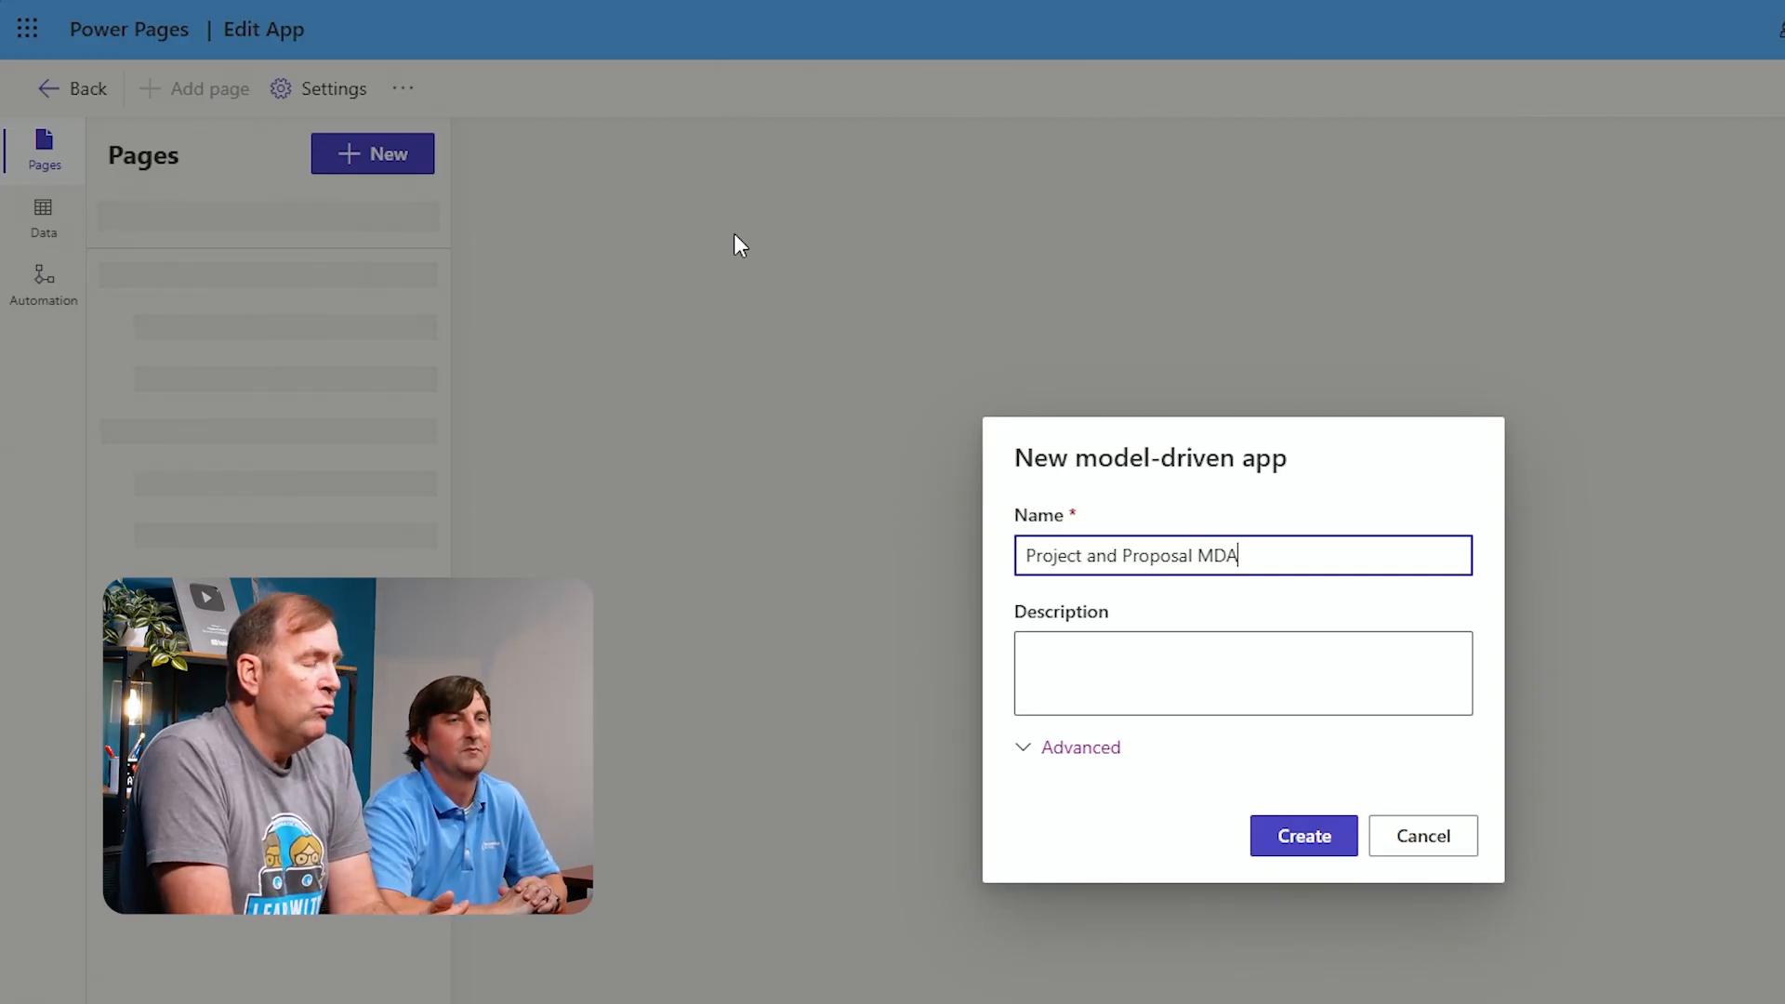
left_click(1304, 839)
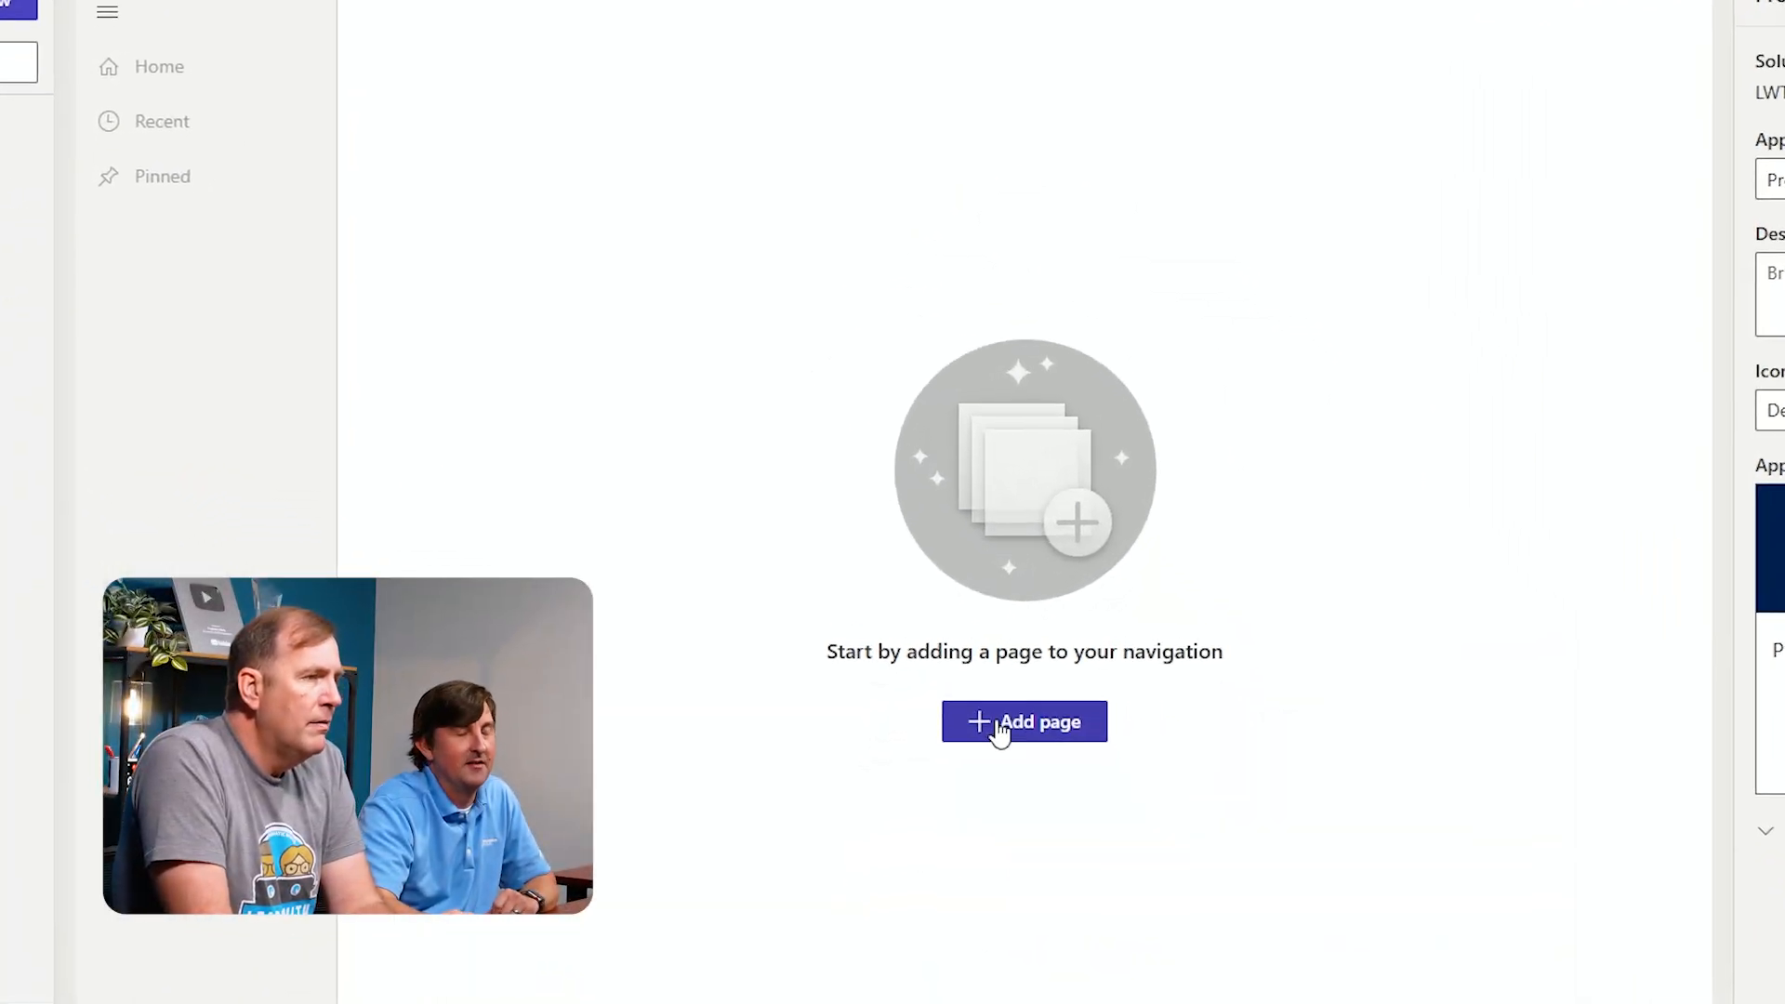
Add Dataverse table pages for Account, Contact, Project and Proposal to the app's navigation
left_click(1000, 729)
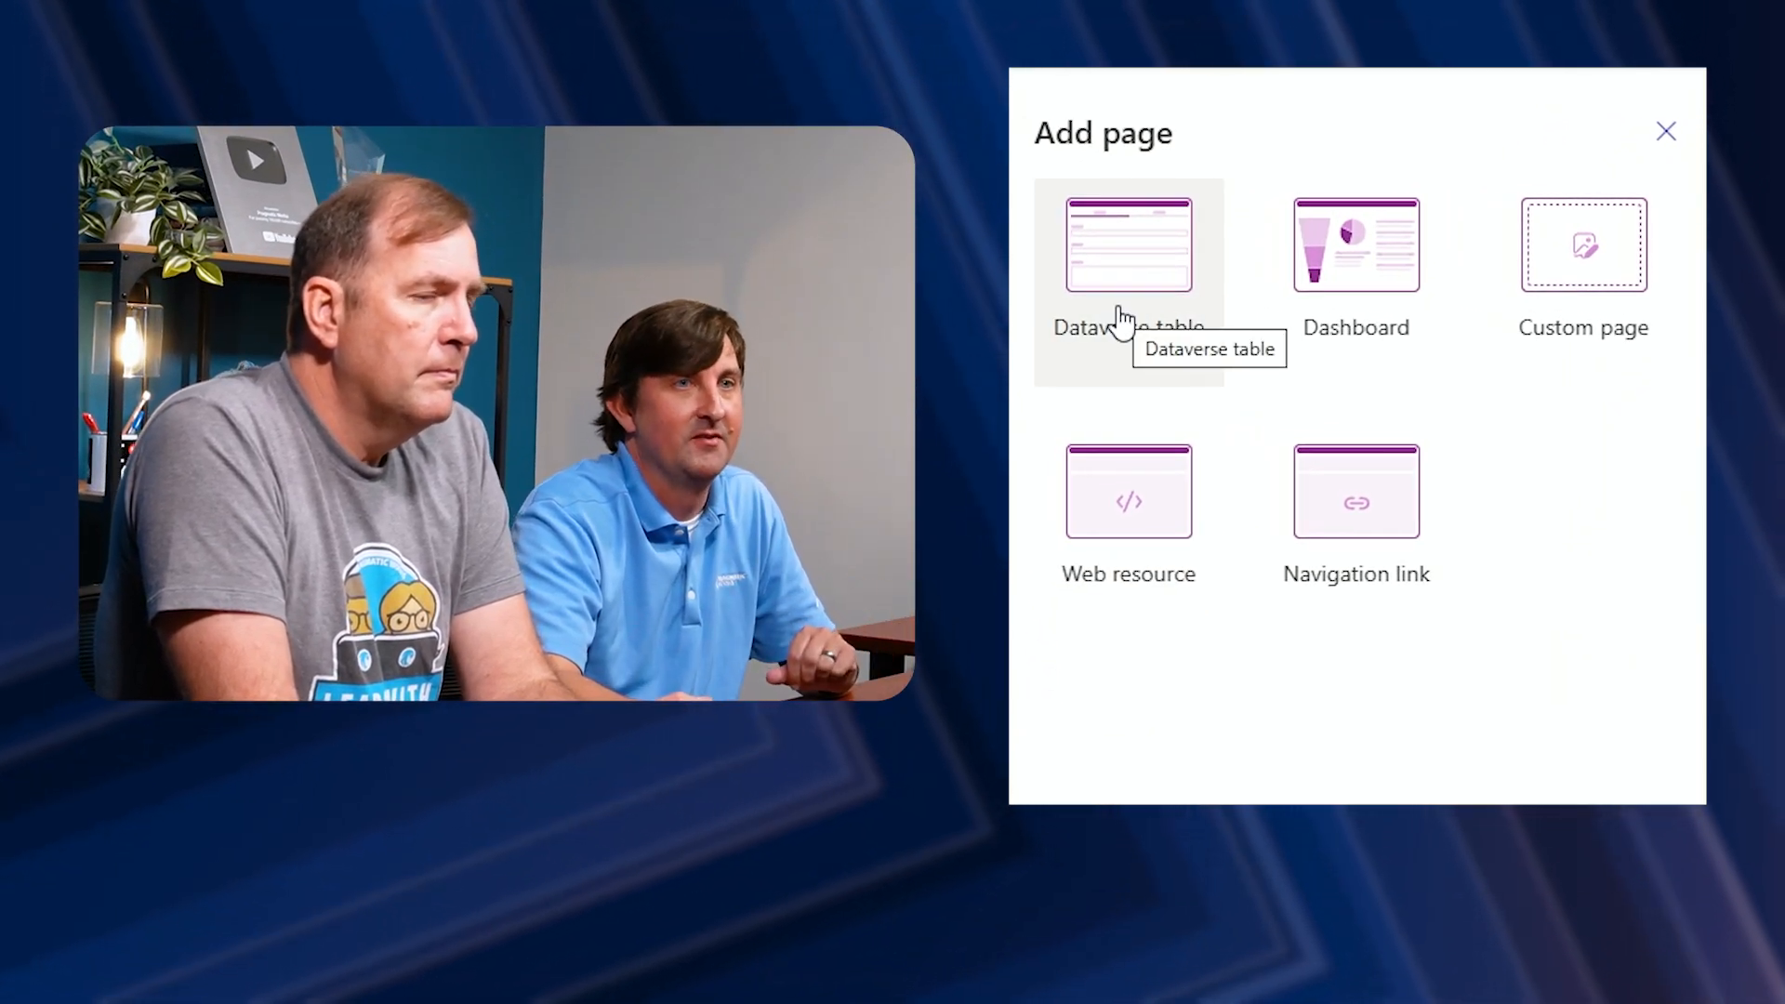
left_click(1120, 321)
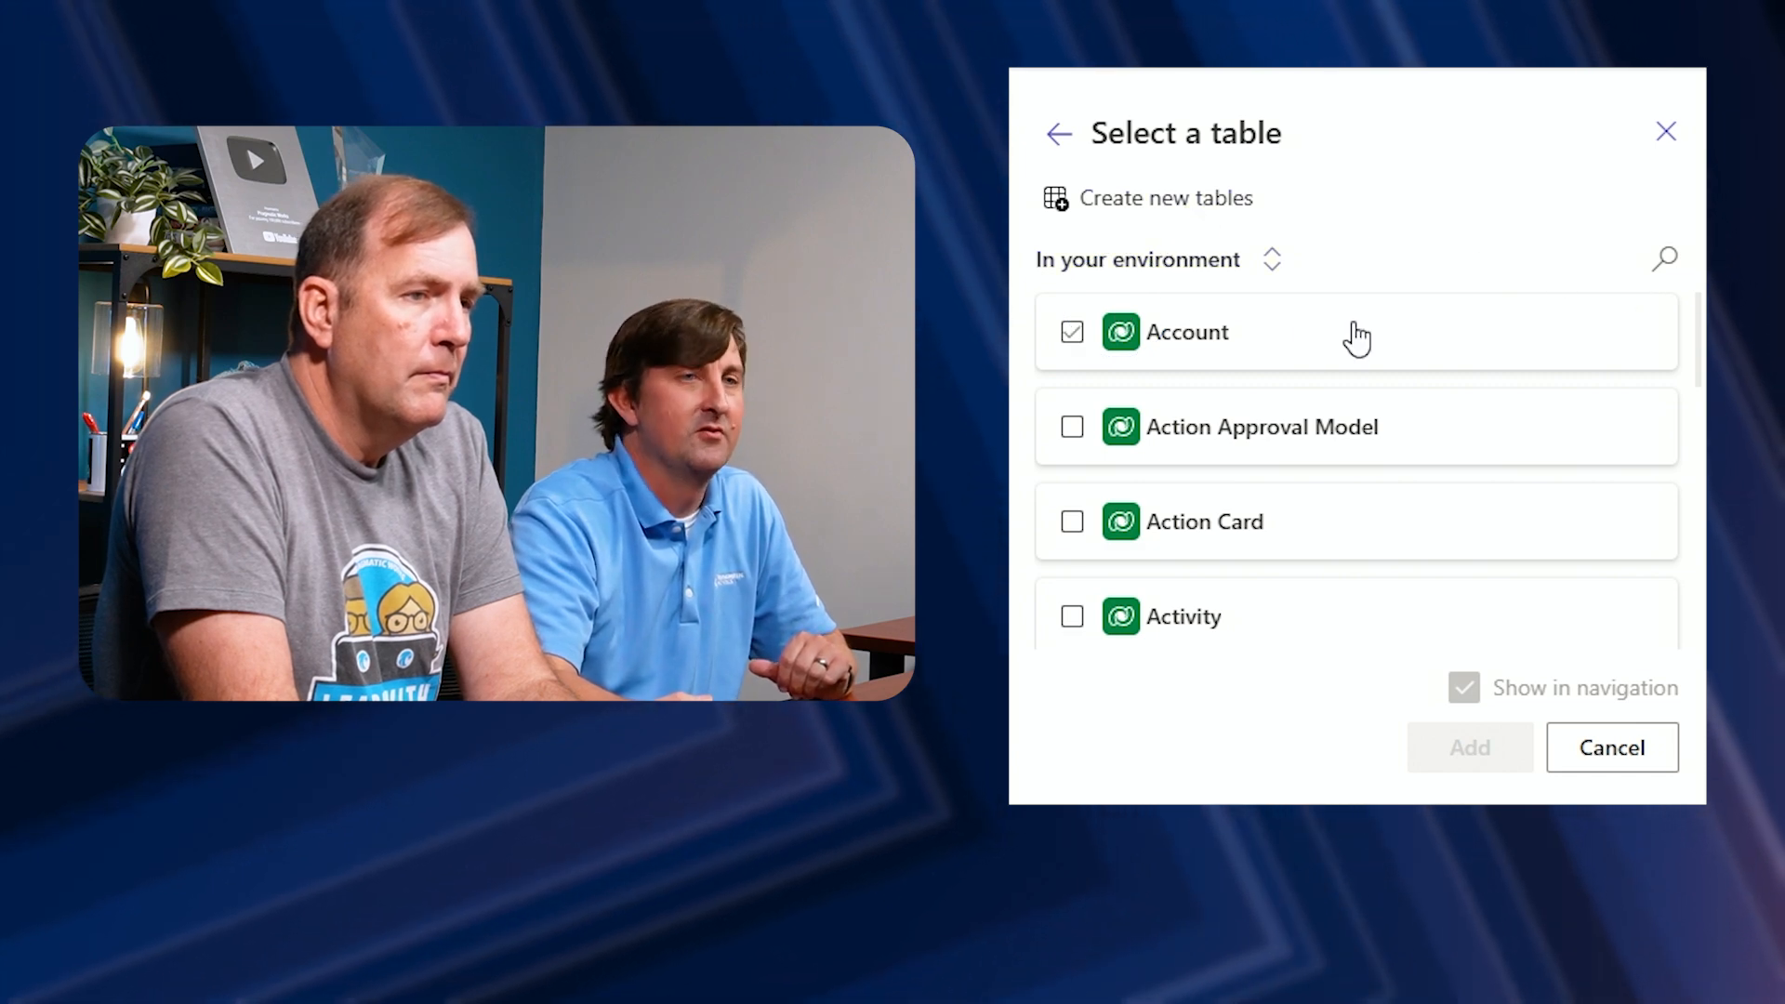
left_click(1073, 335)
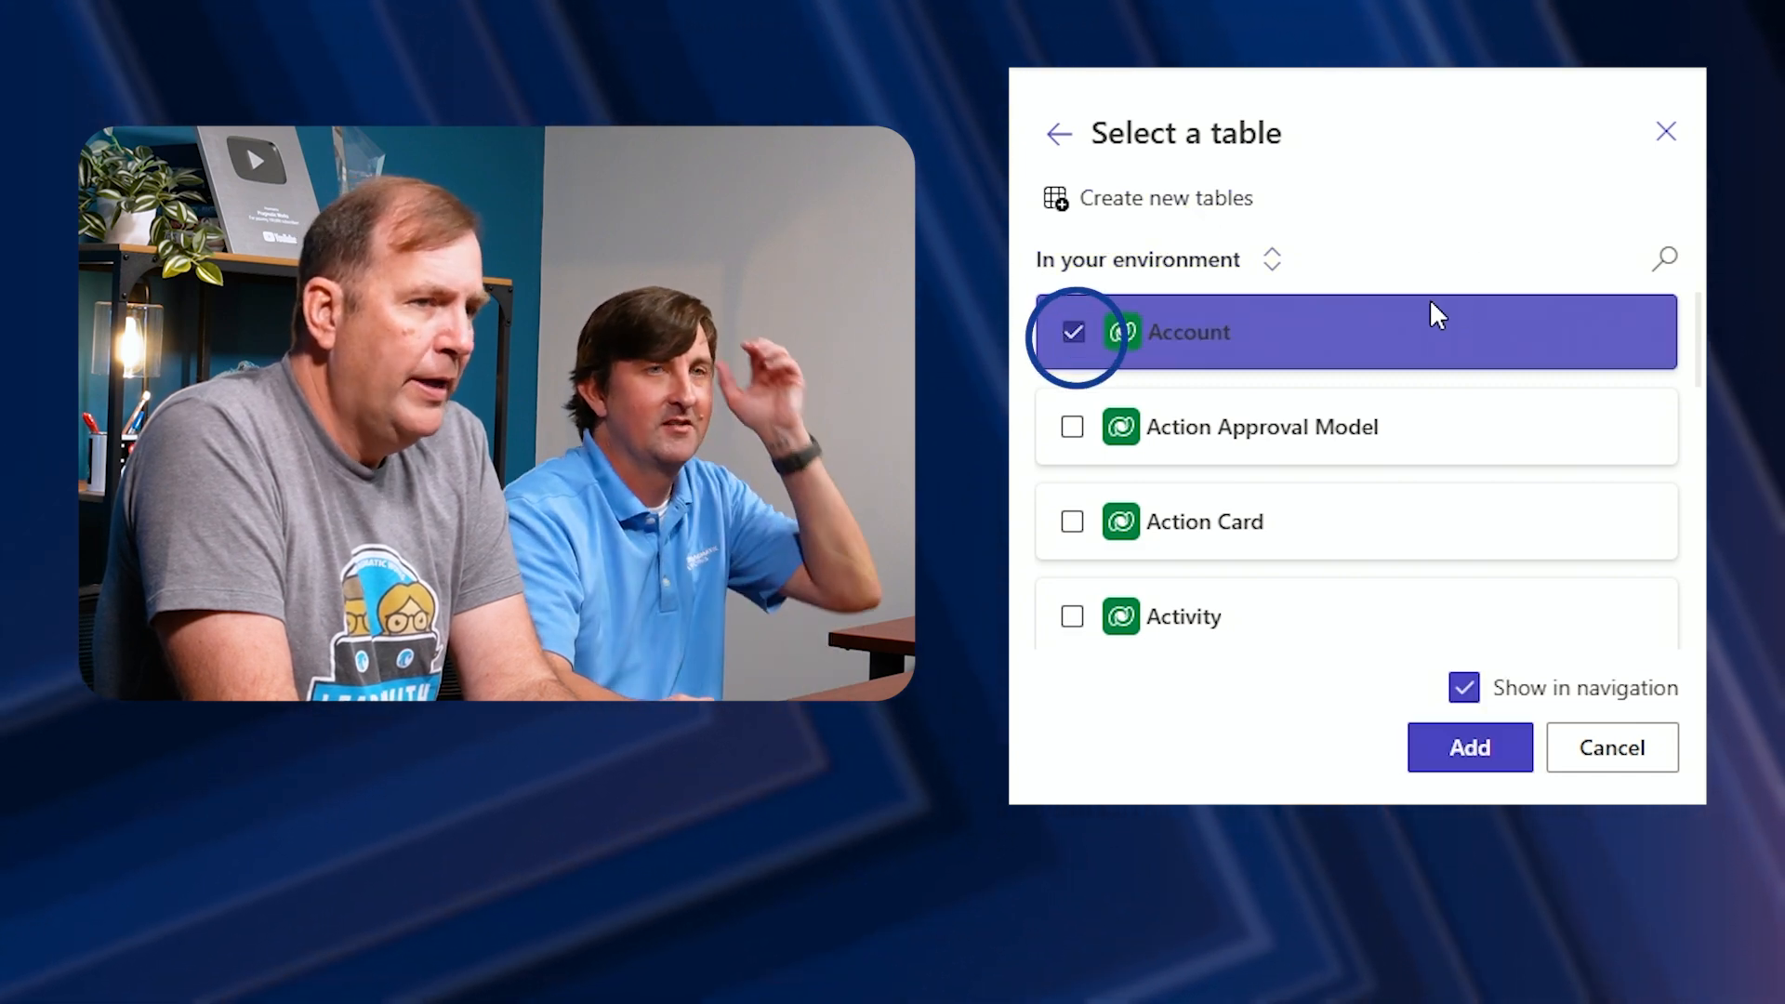
left_click(1661, 261)
type("contact")
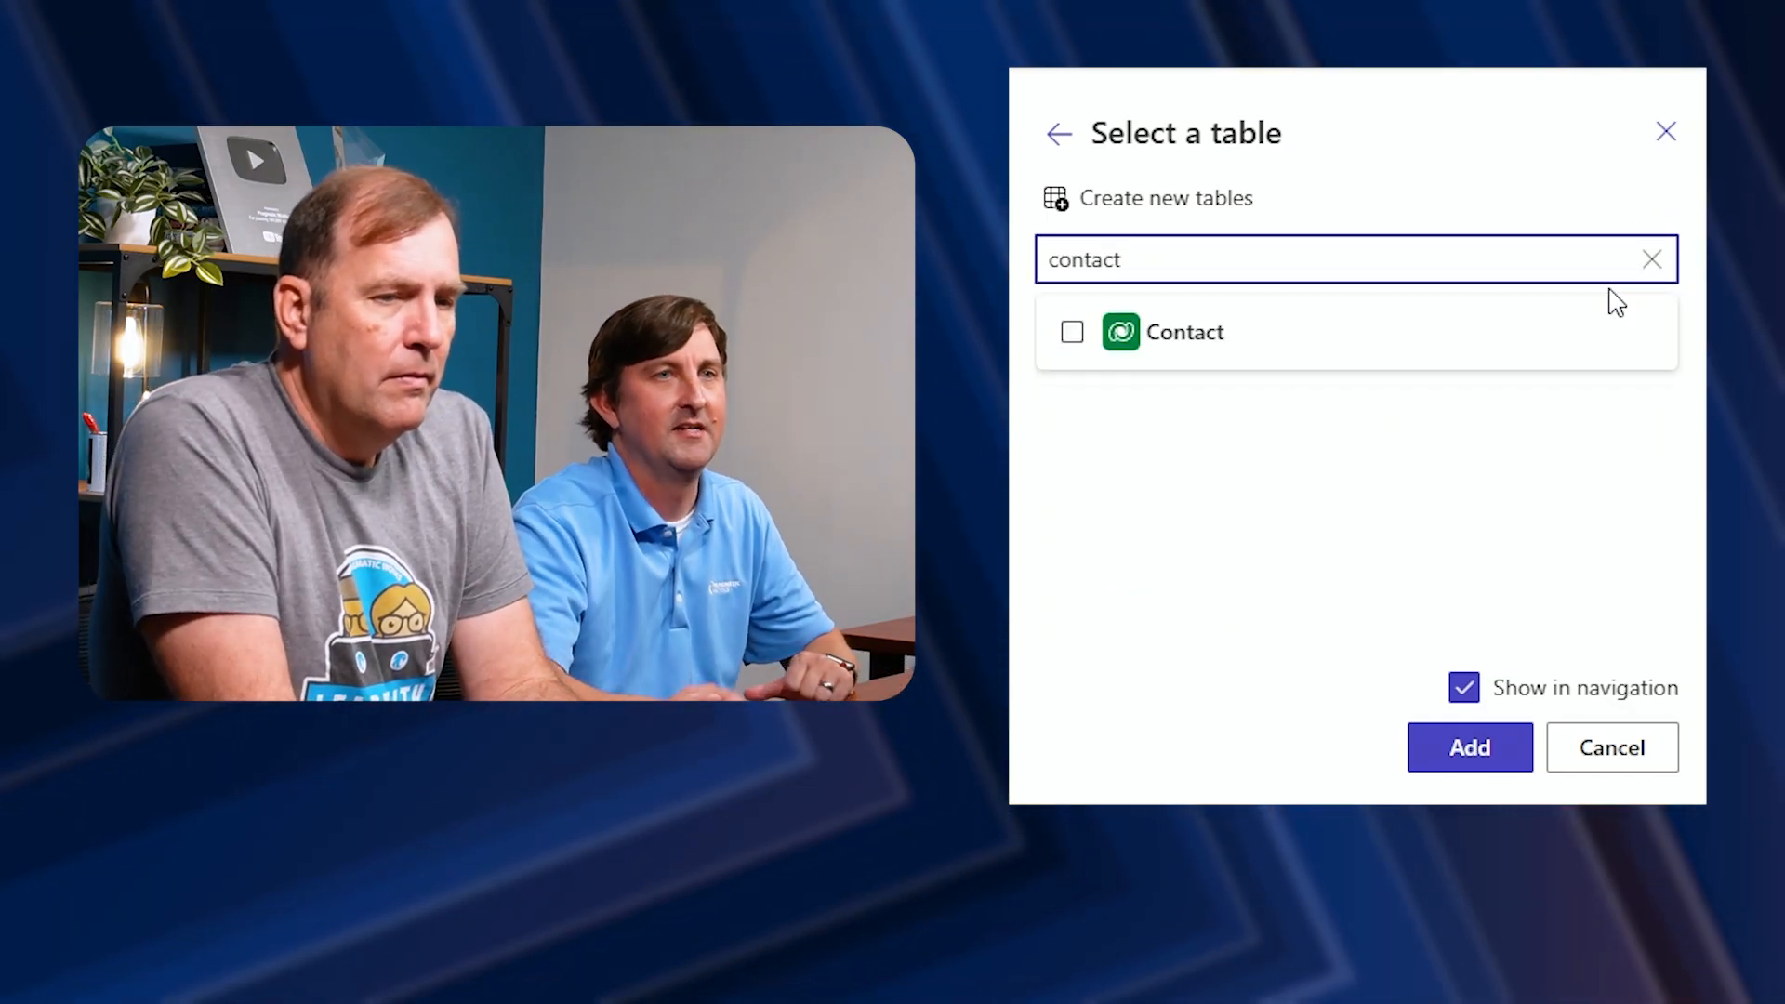
left_click(1074, 333)
key("ctrl+a")
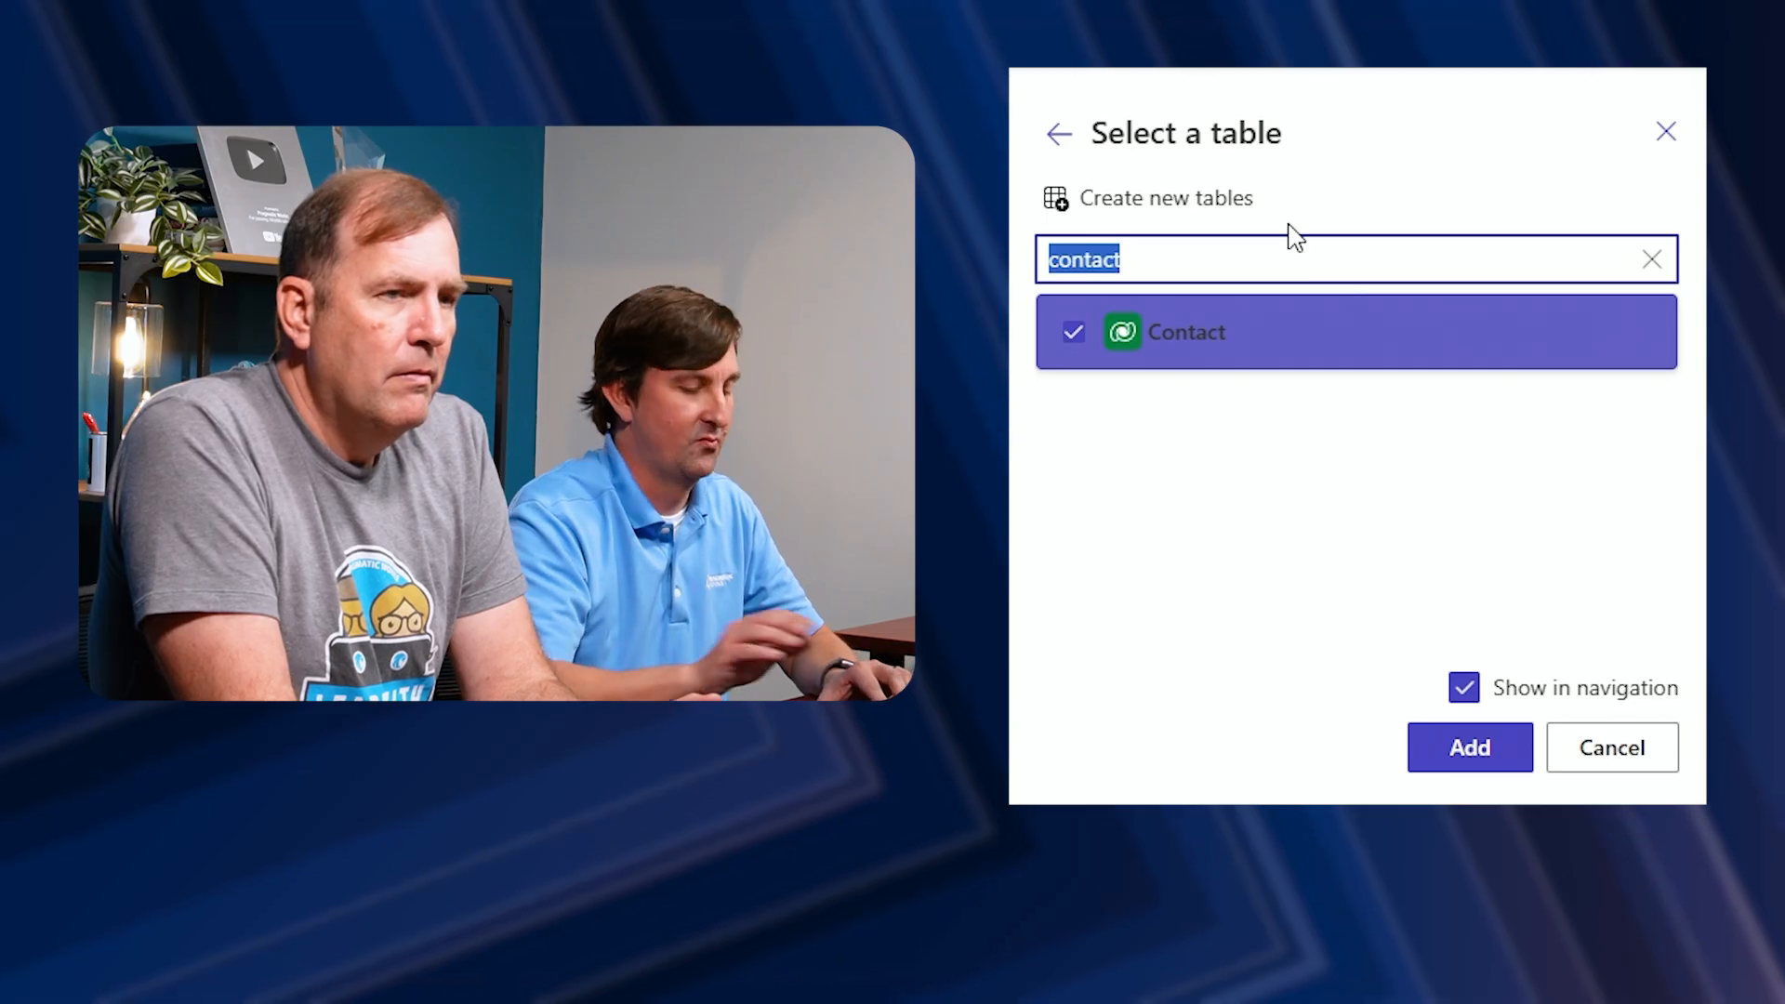
type("proje")
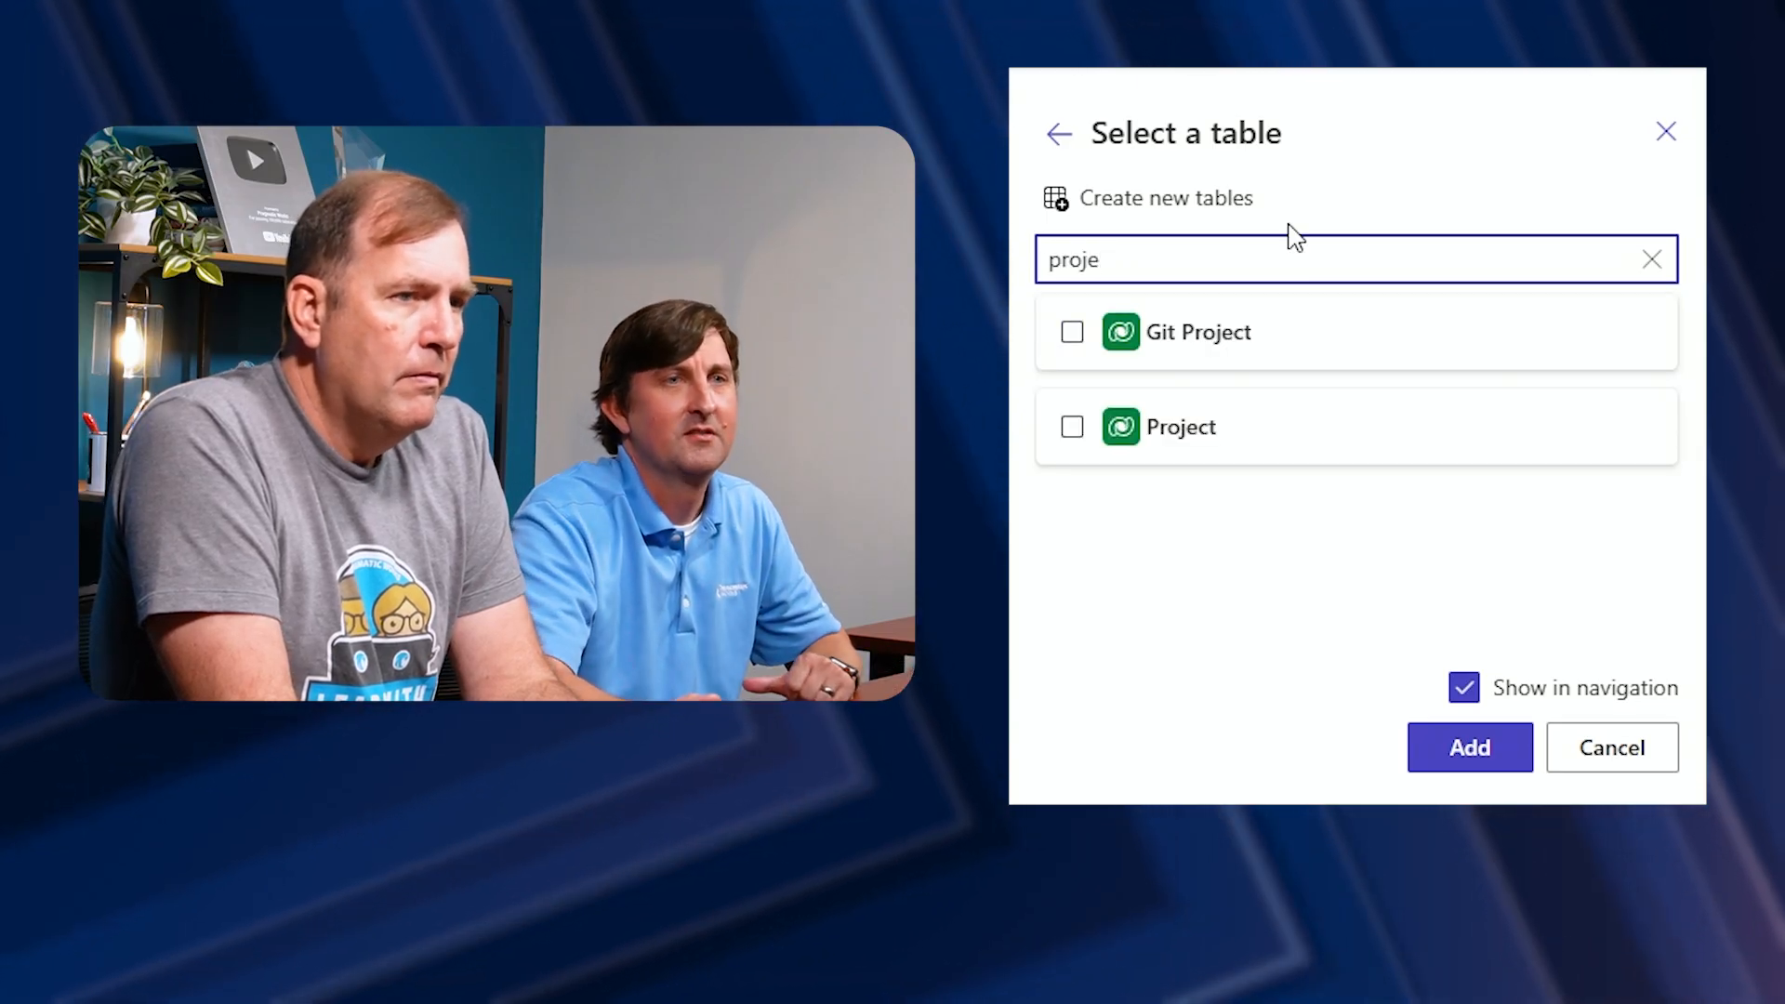
left_click(1071, 428)
double_click(1587, 256)
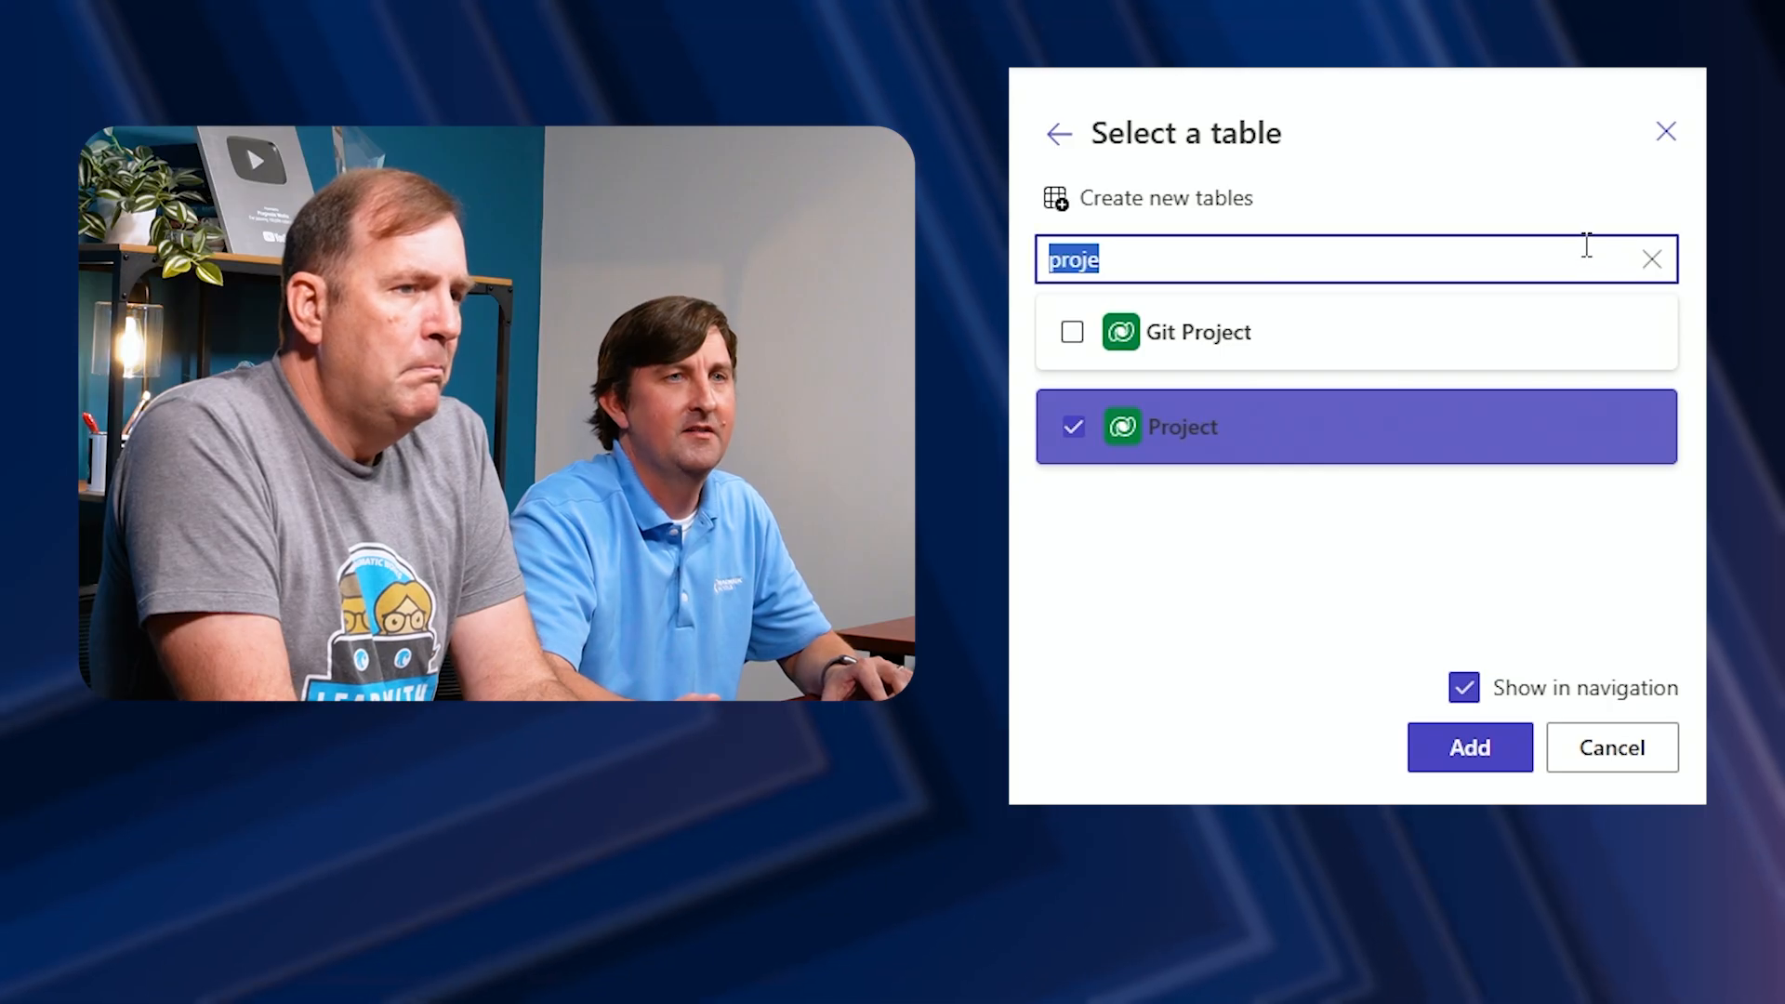
type("proop")
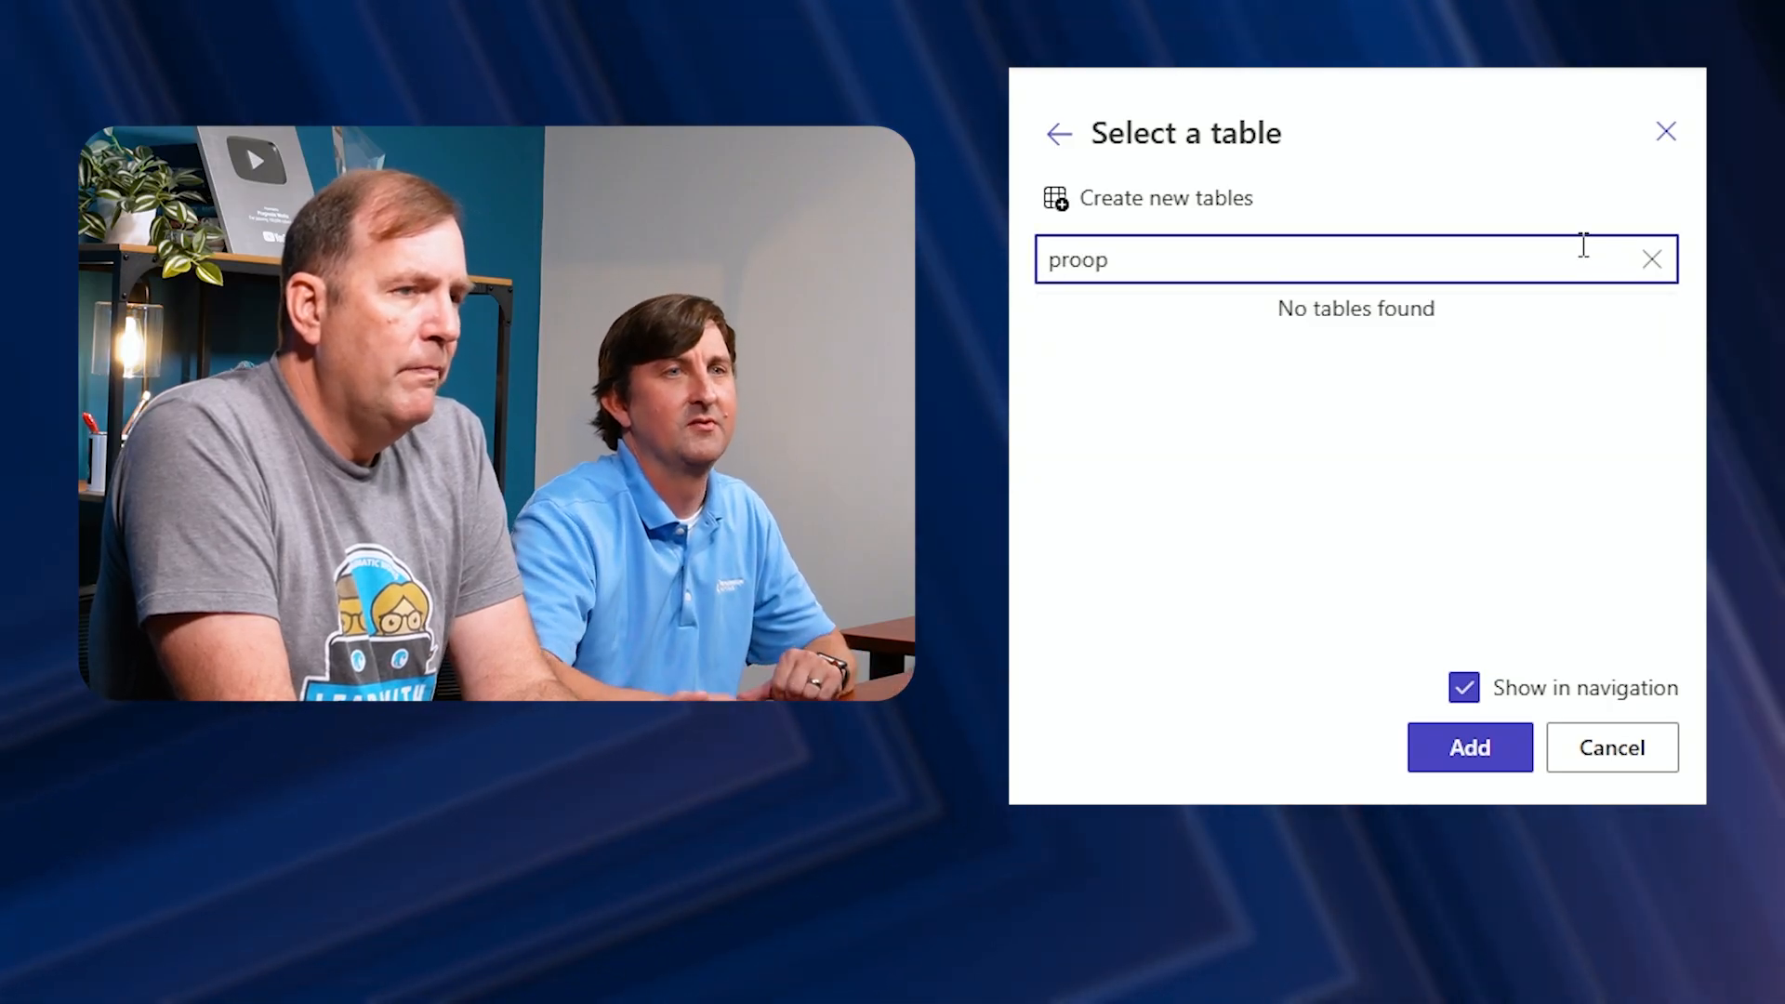
key("BackSpace")
key("BackSpace")
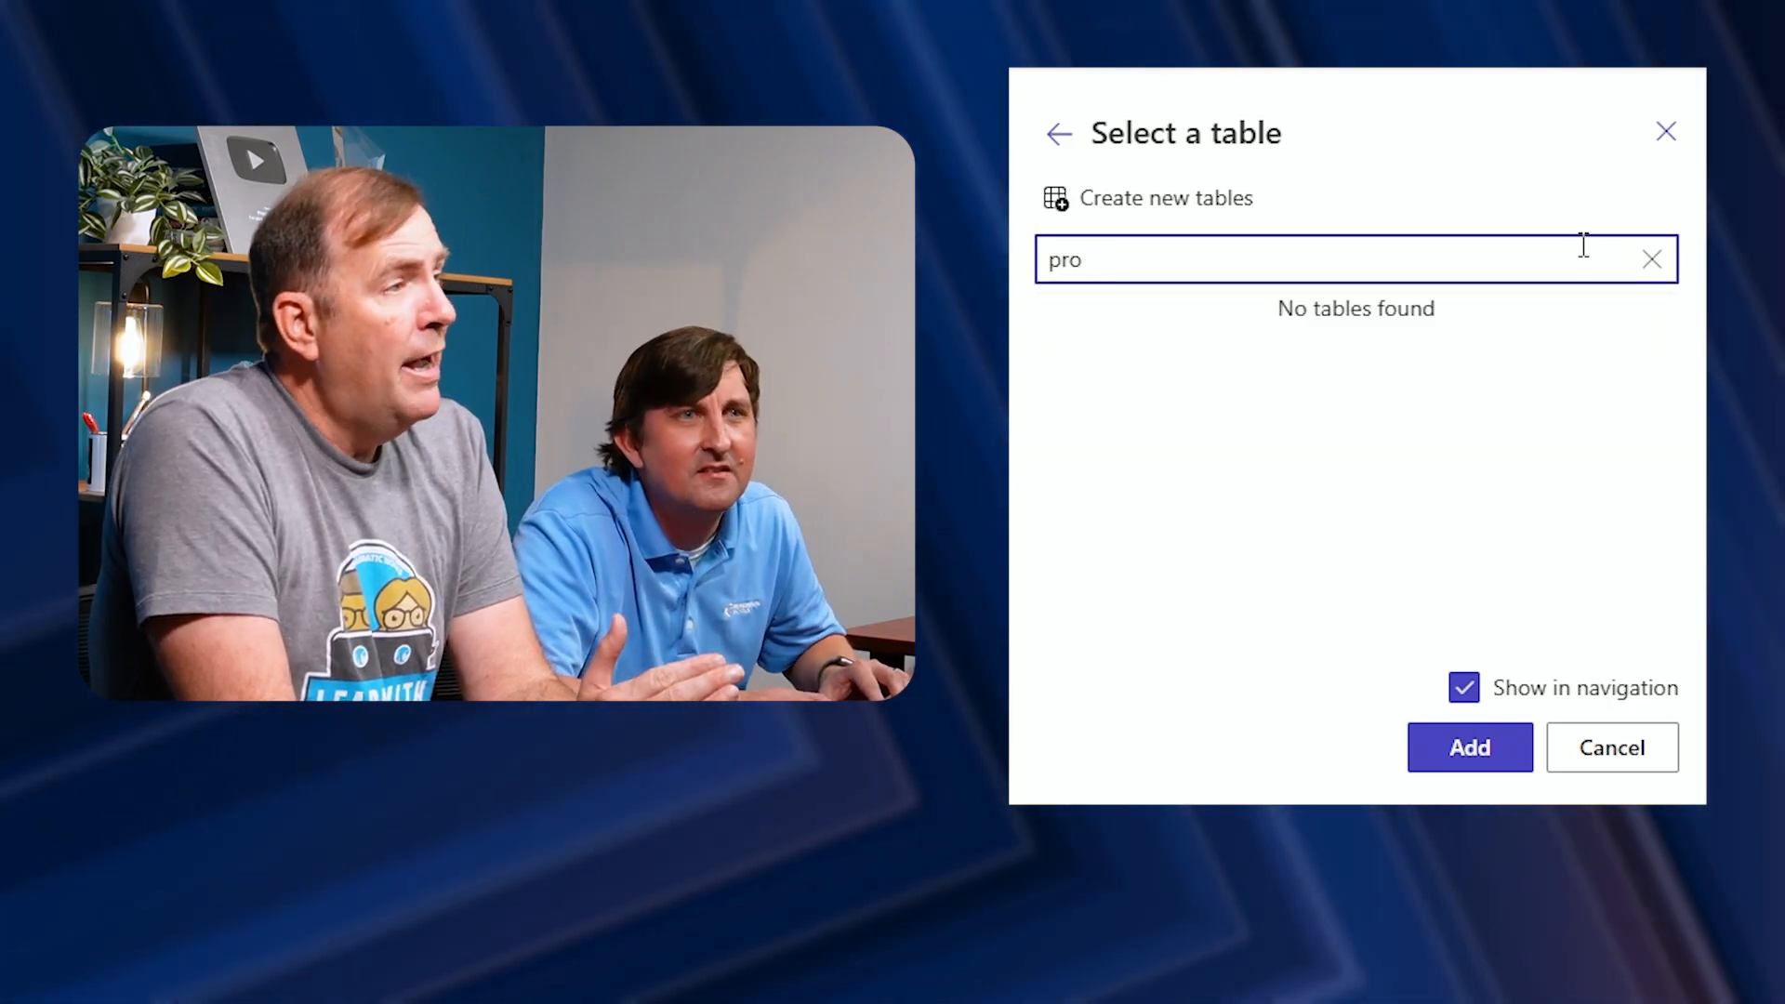
type("po")
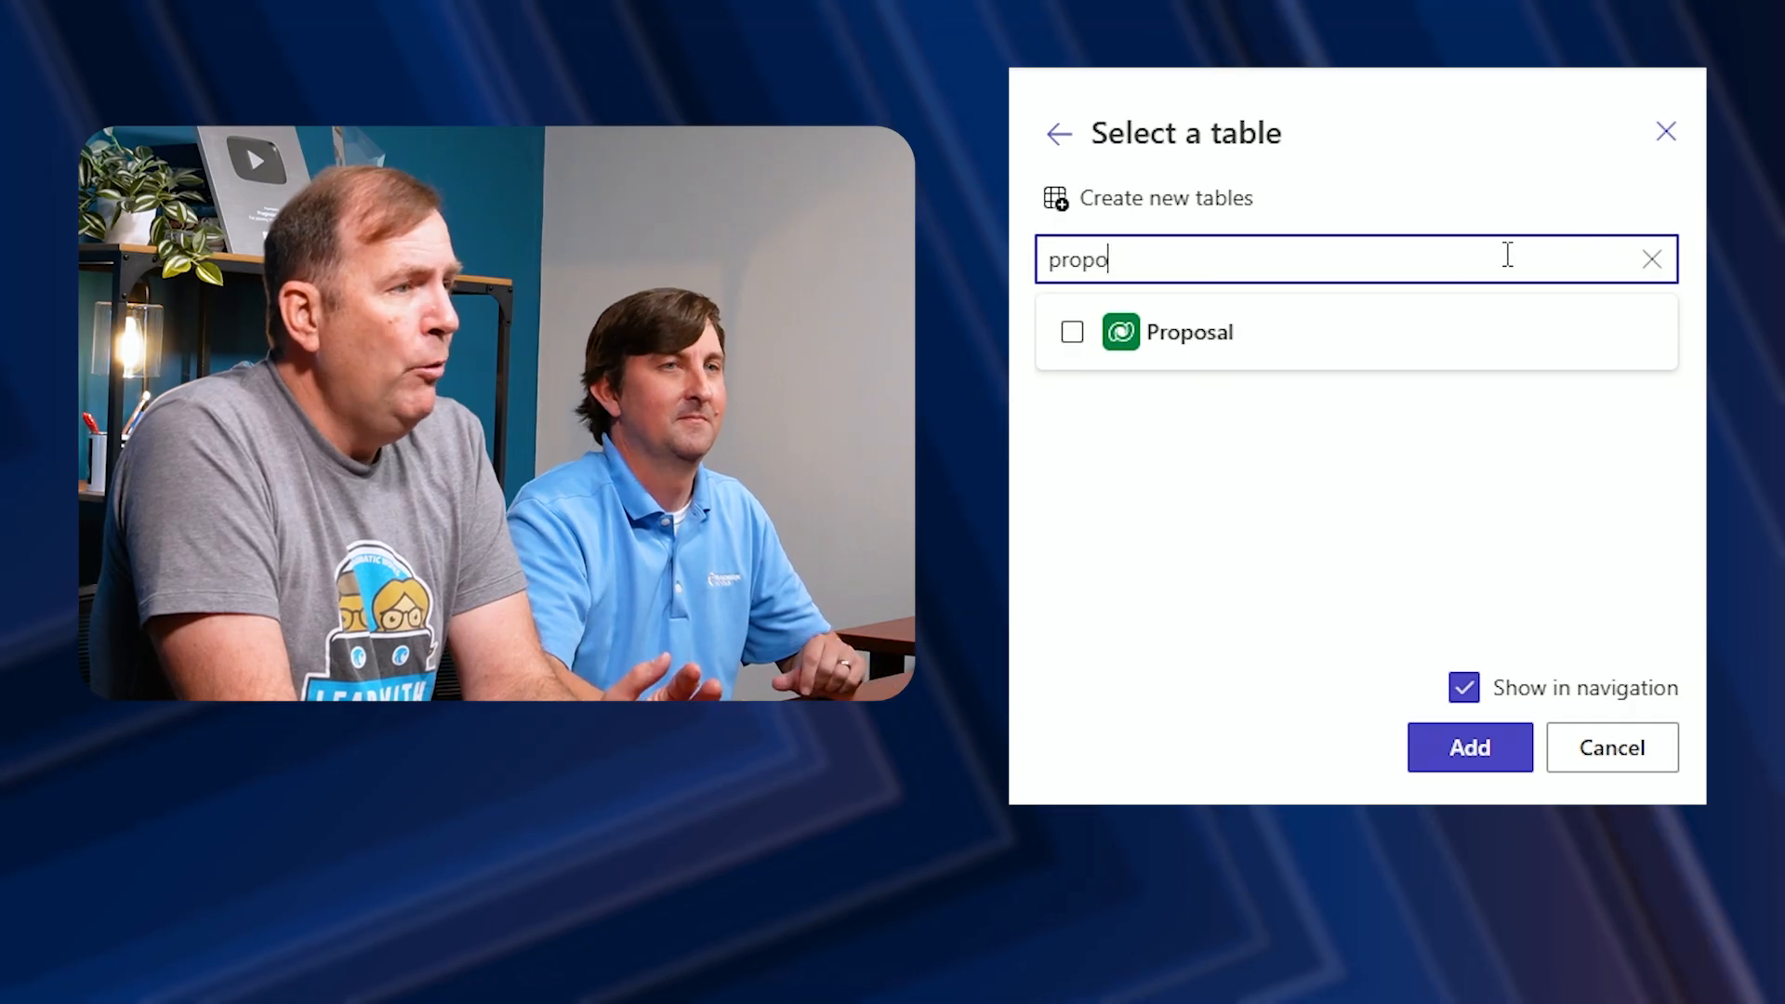
left_click(1075, 346)
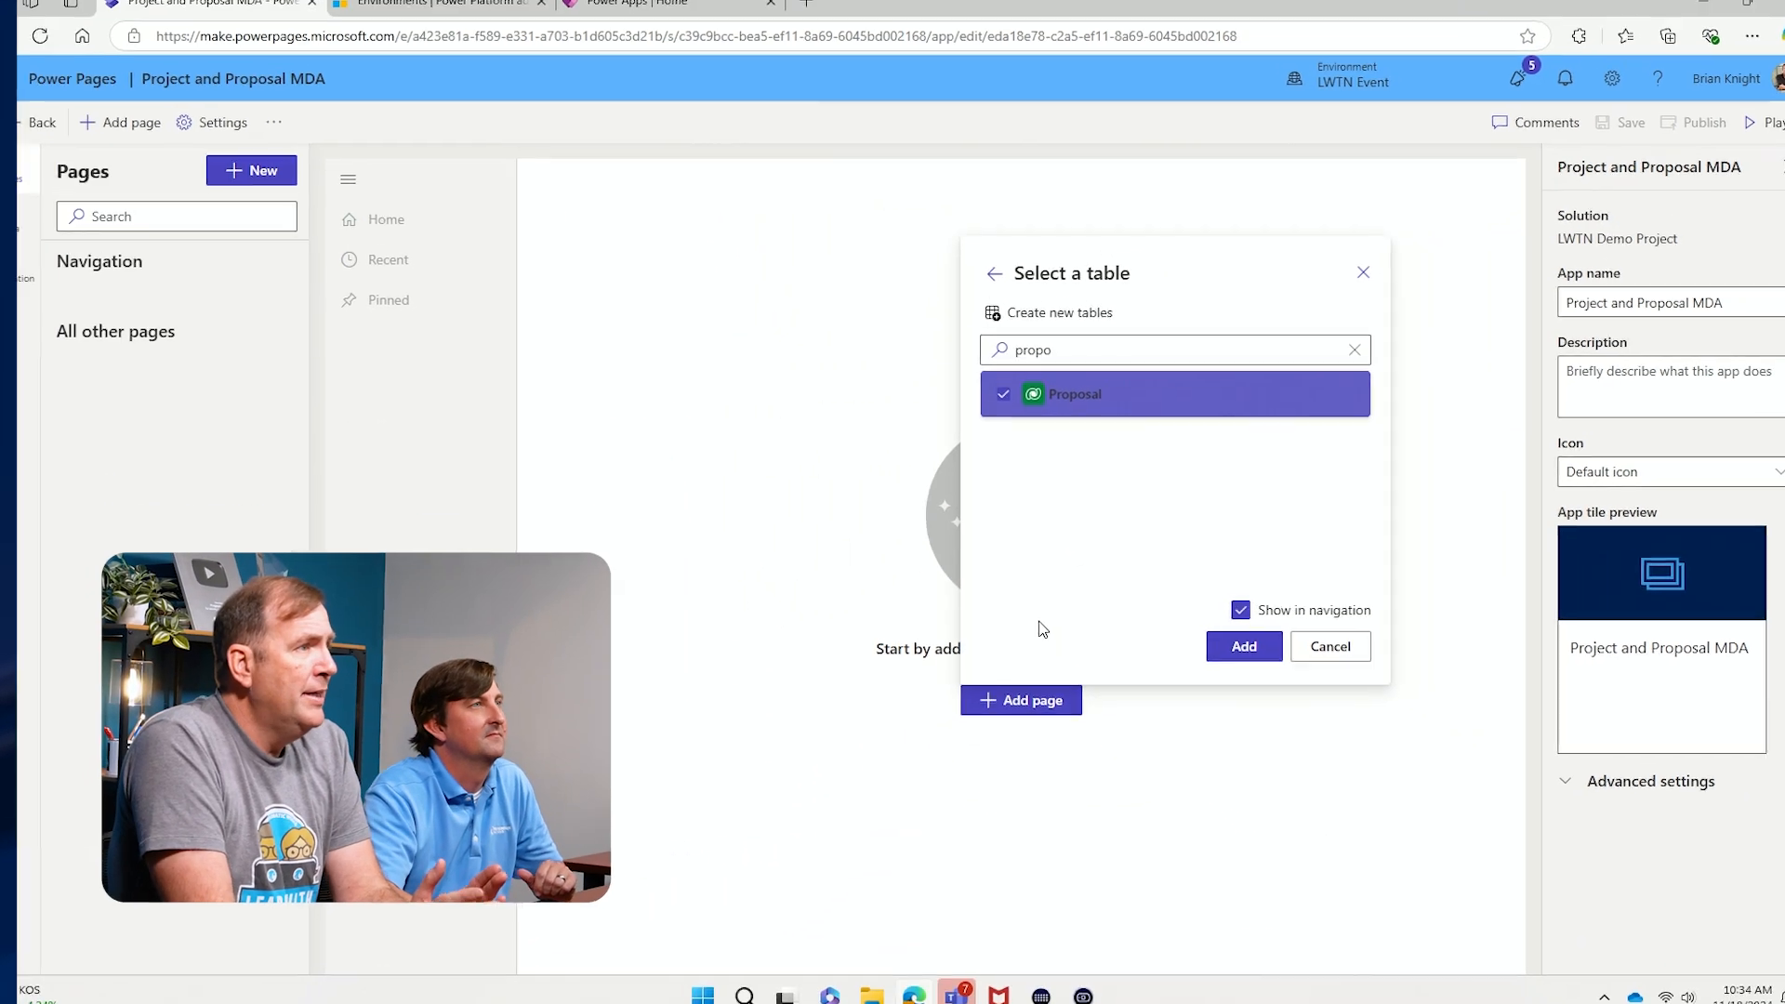
left_click(1233, 641)
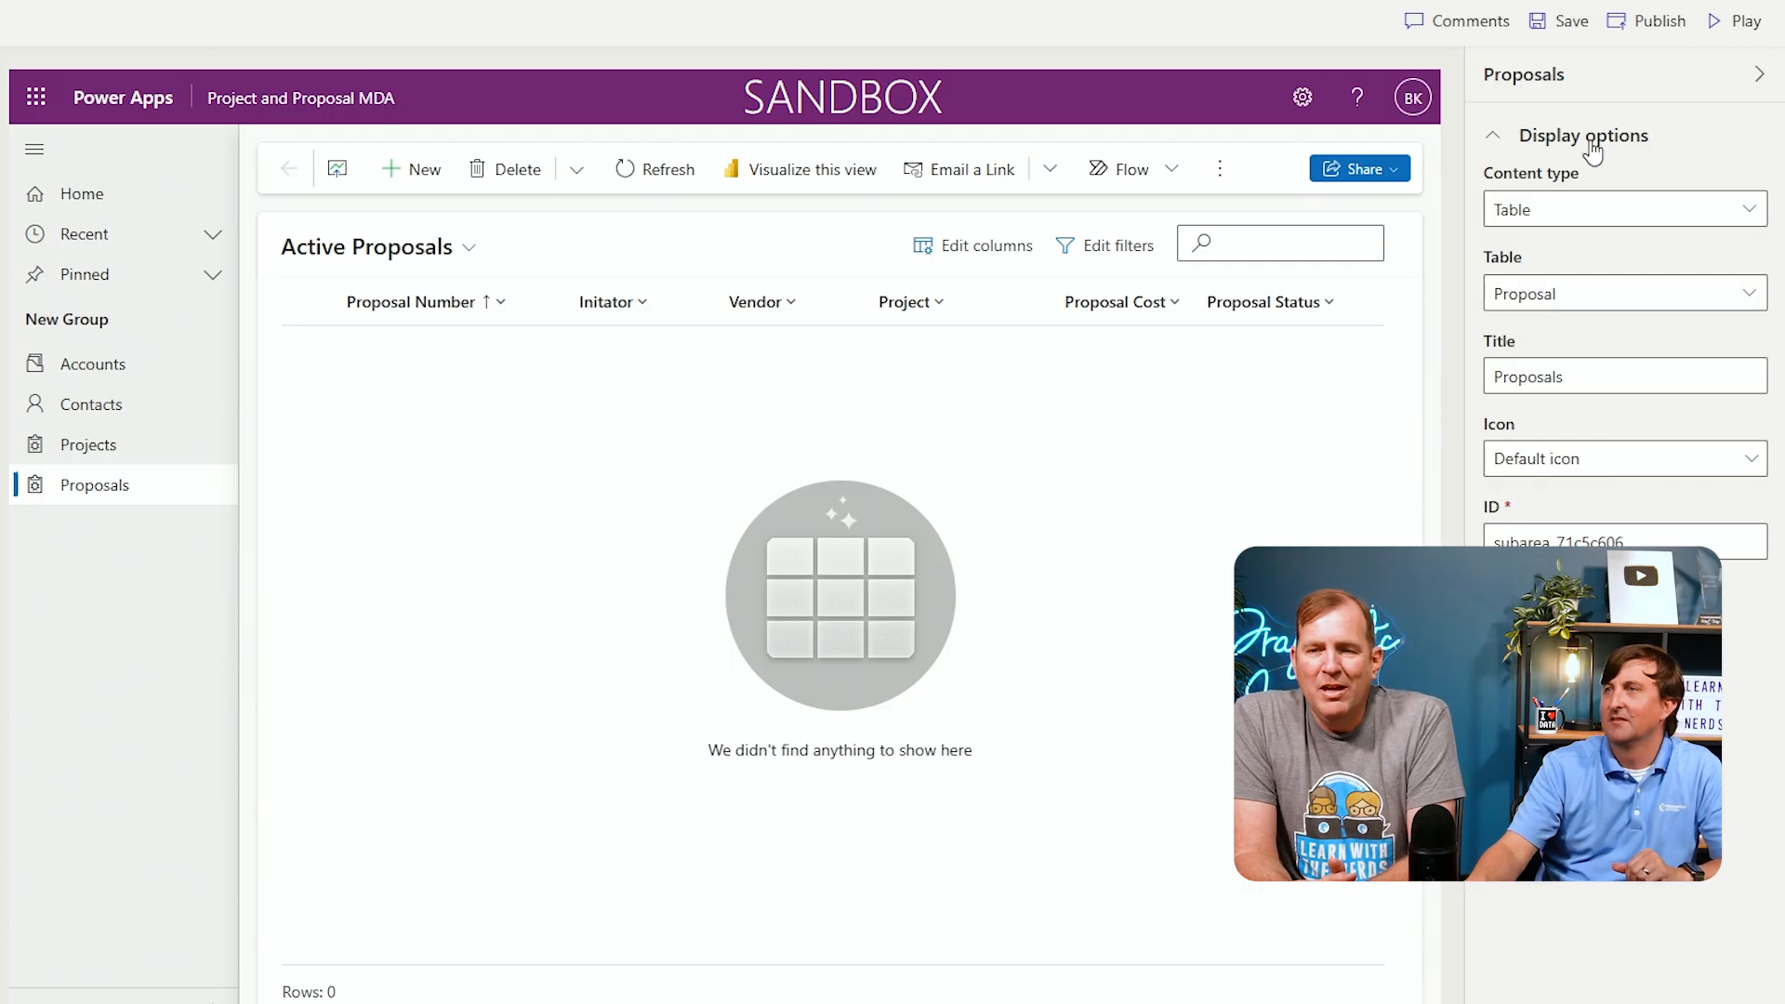
Save, publish and play the model-driven app
left_click(1565, 42)
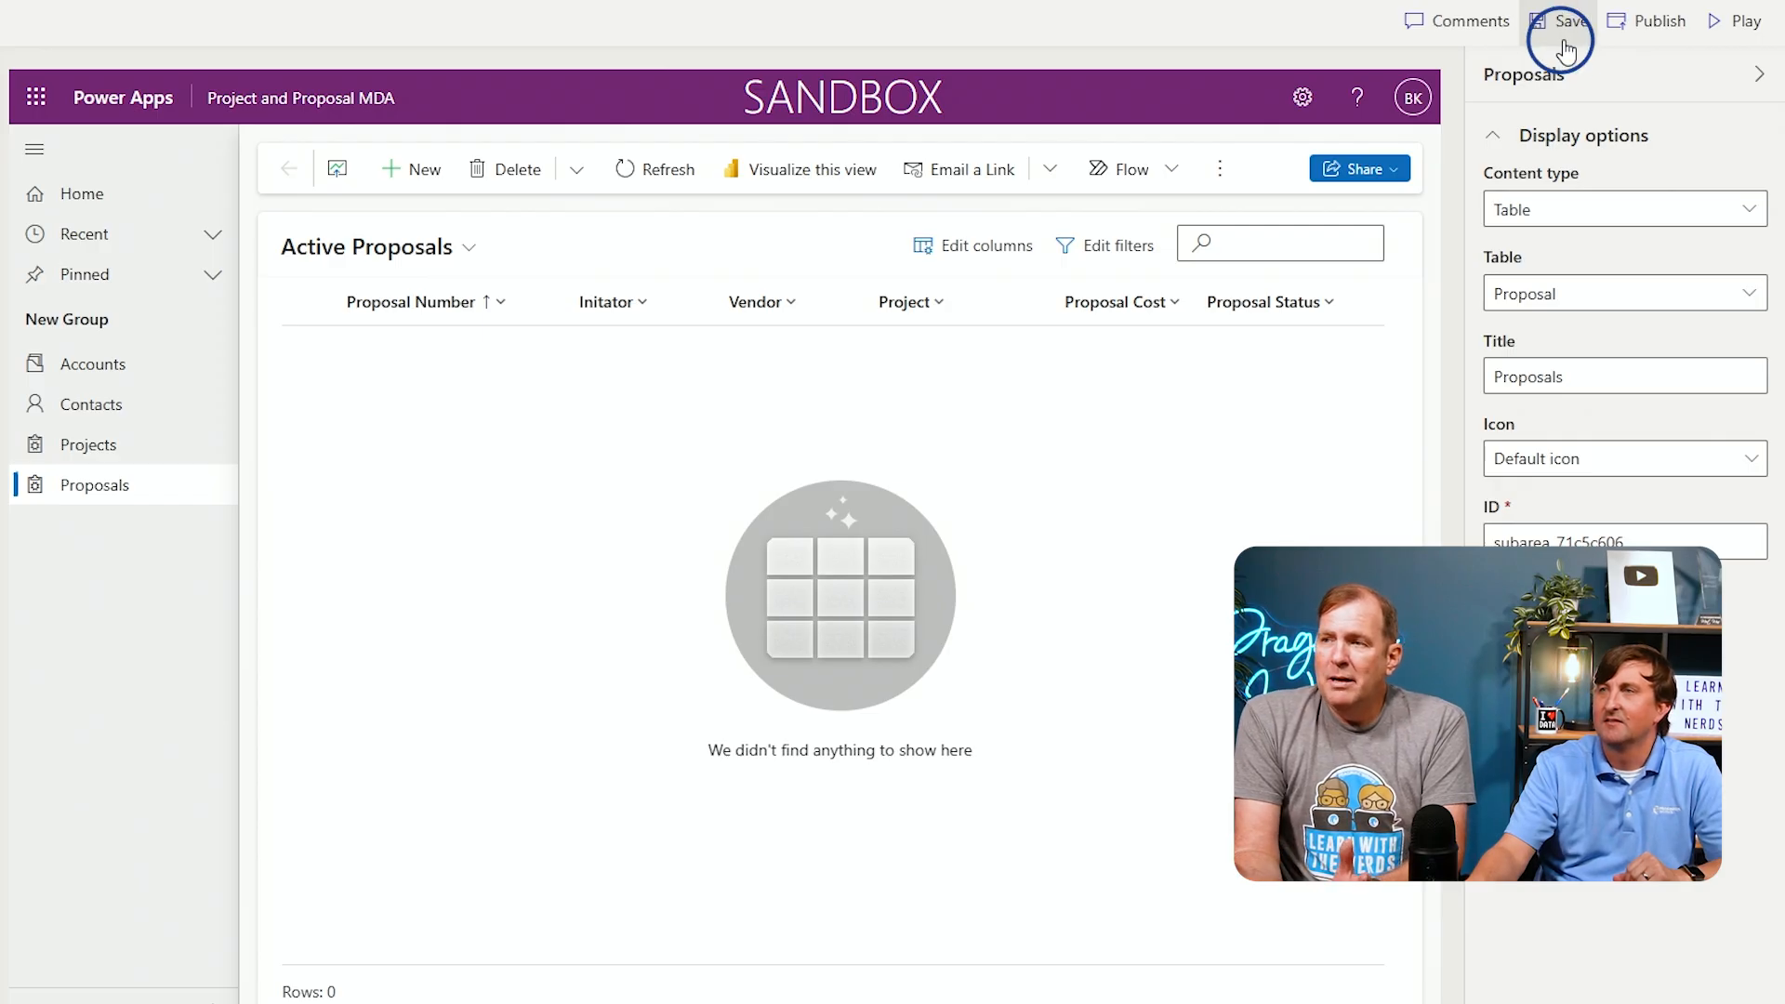
left_click(1654, 30)
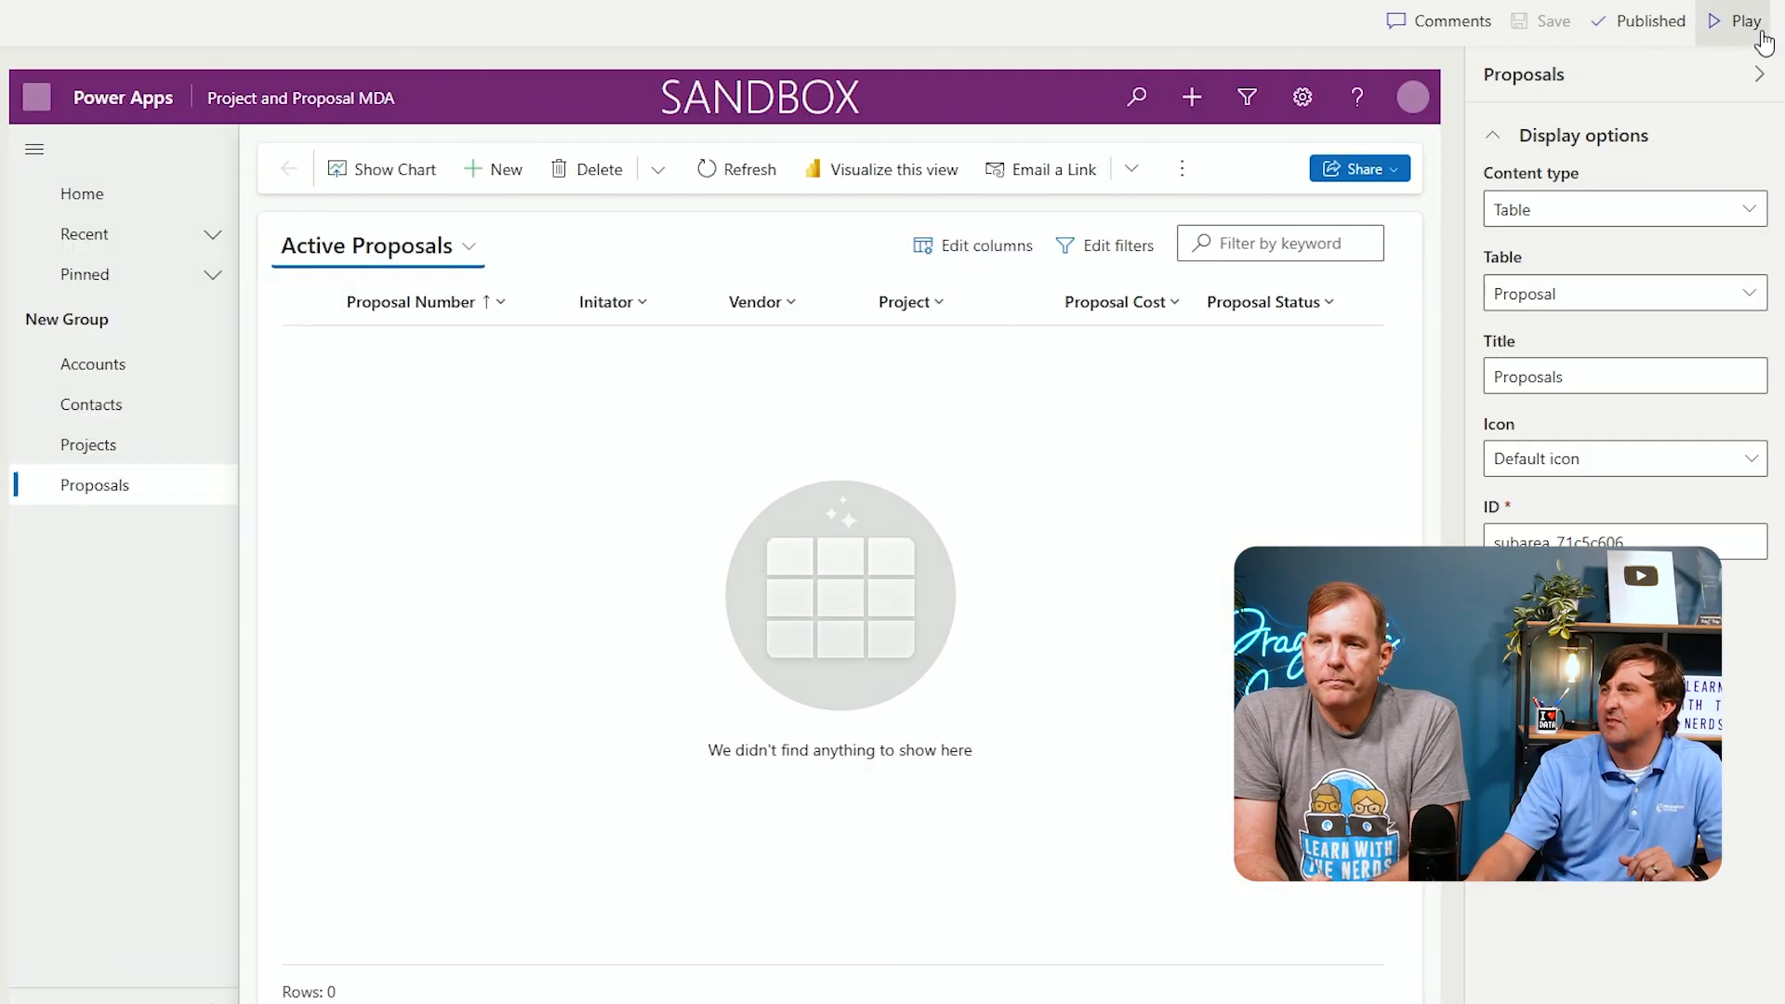
left_click(1743, 20)
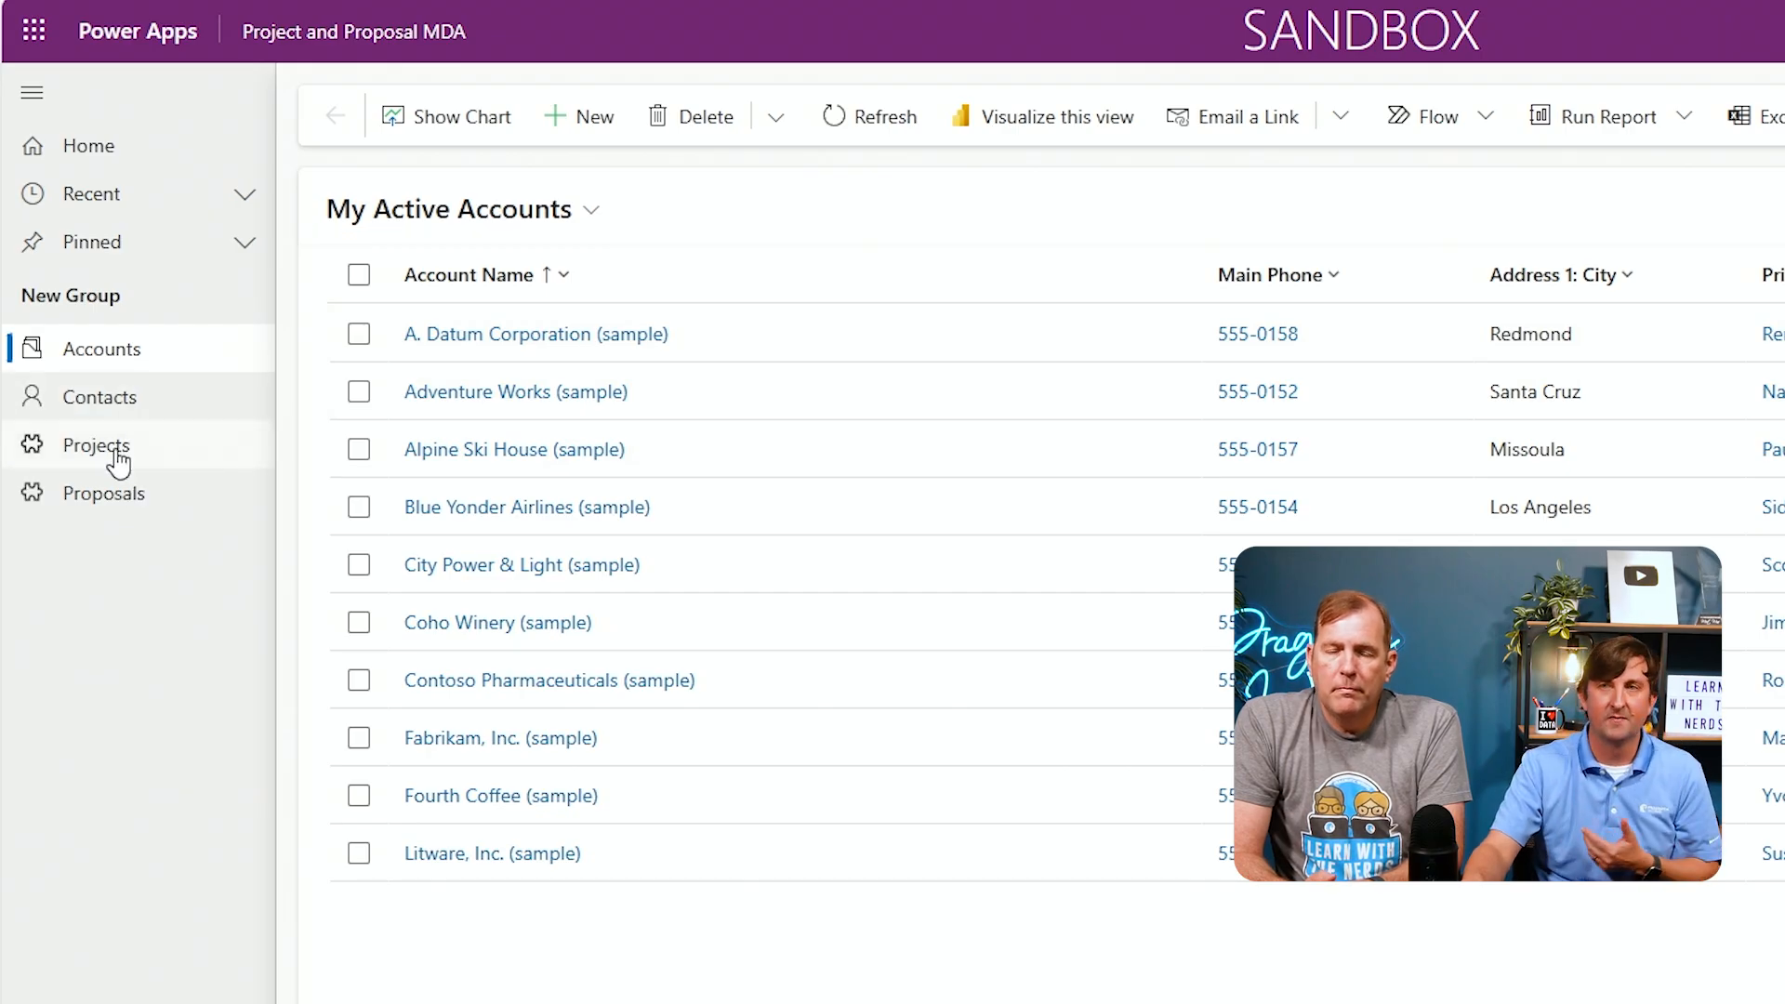
Create a project record named New Headquarters in the app's Projects area
left_click(116, 456)
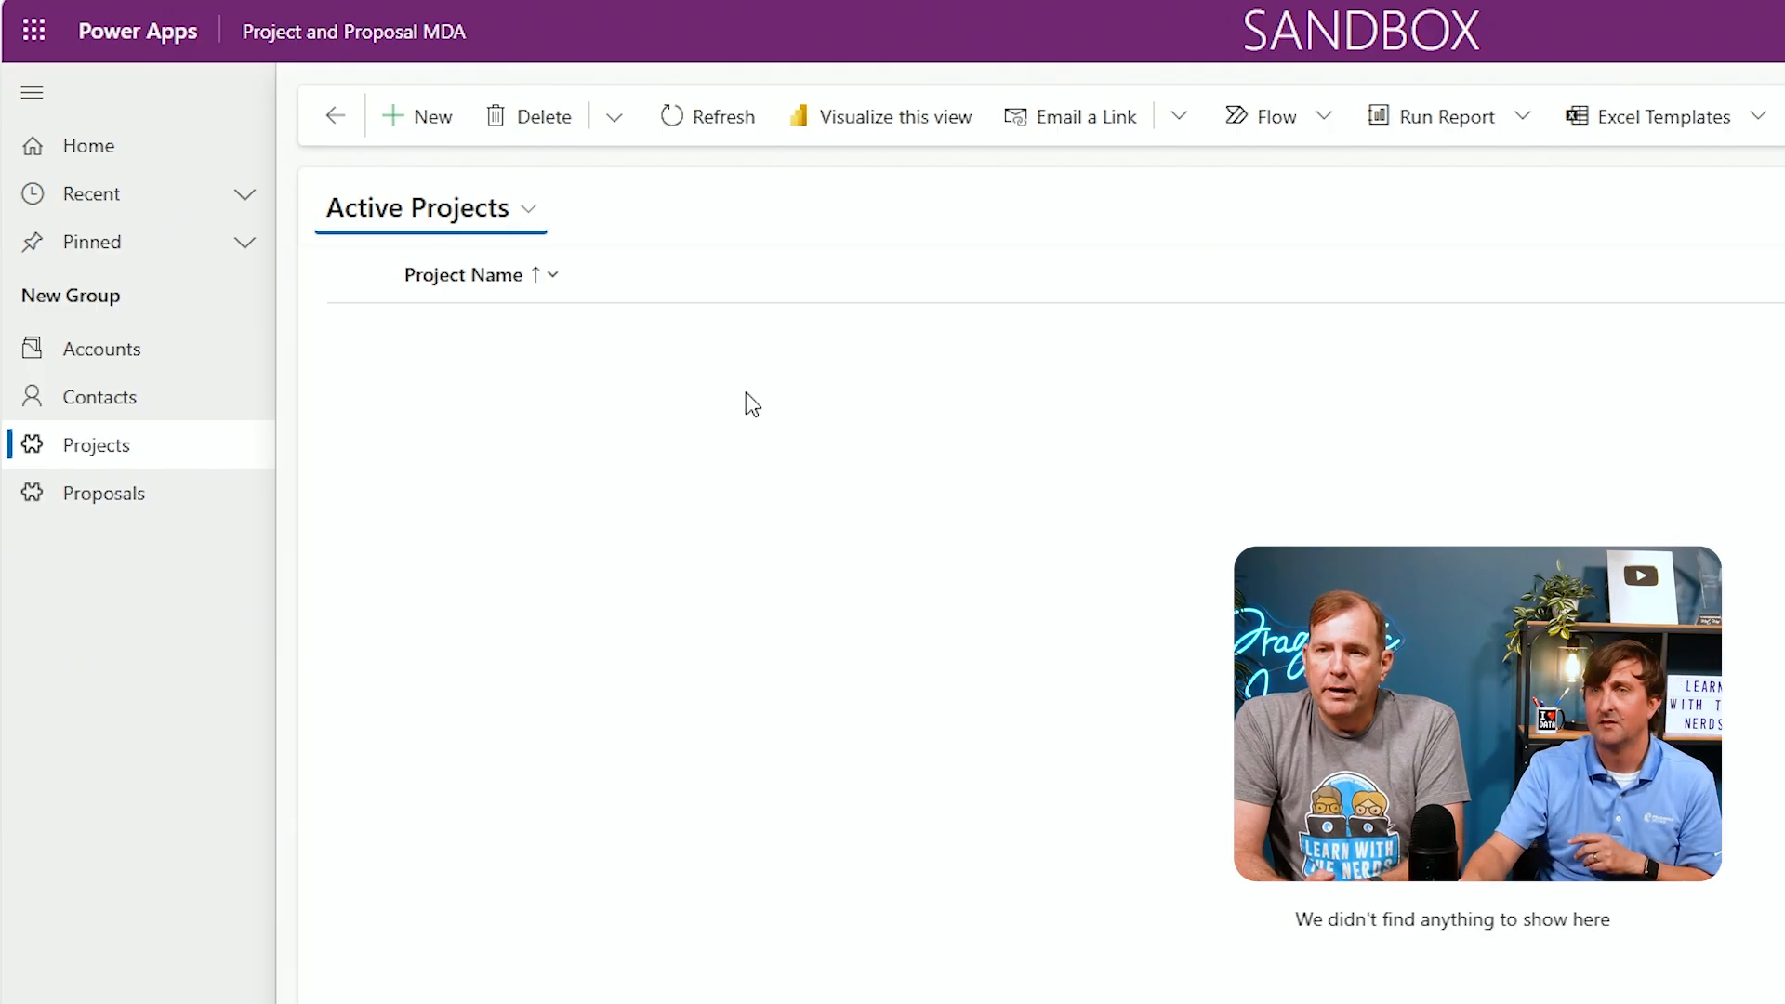
left_click(443, 121)
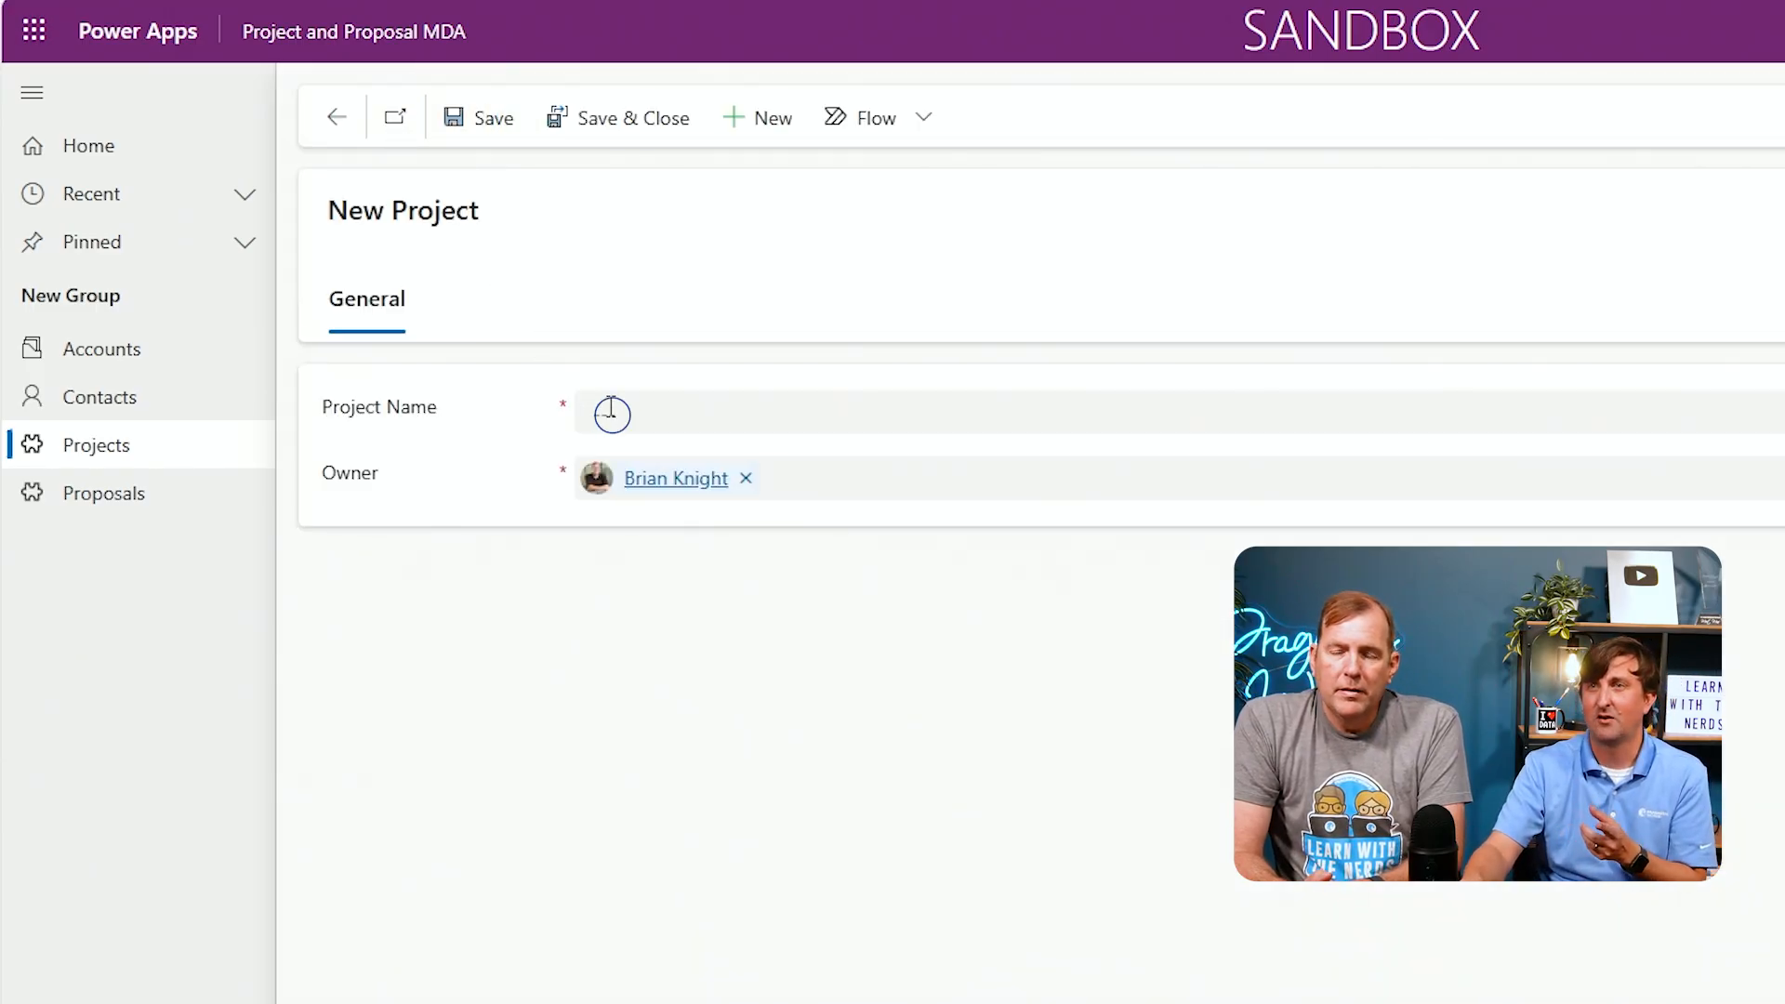
left_click(611, 412)
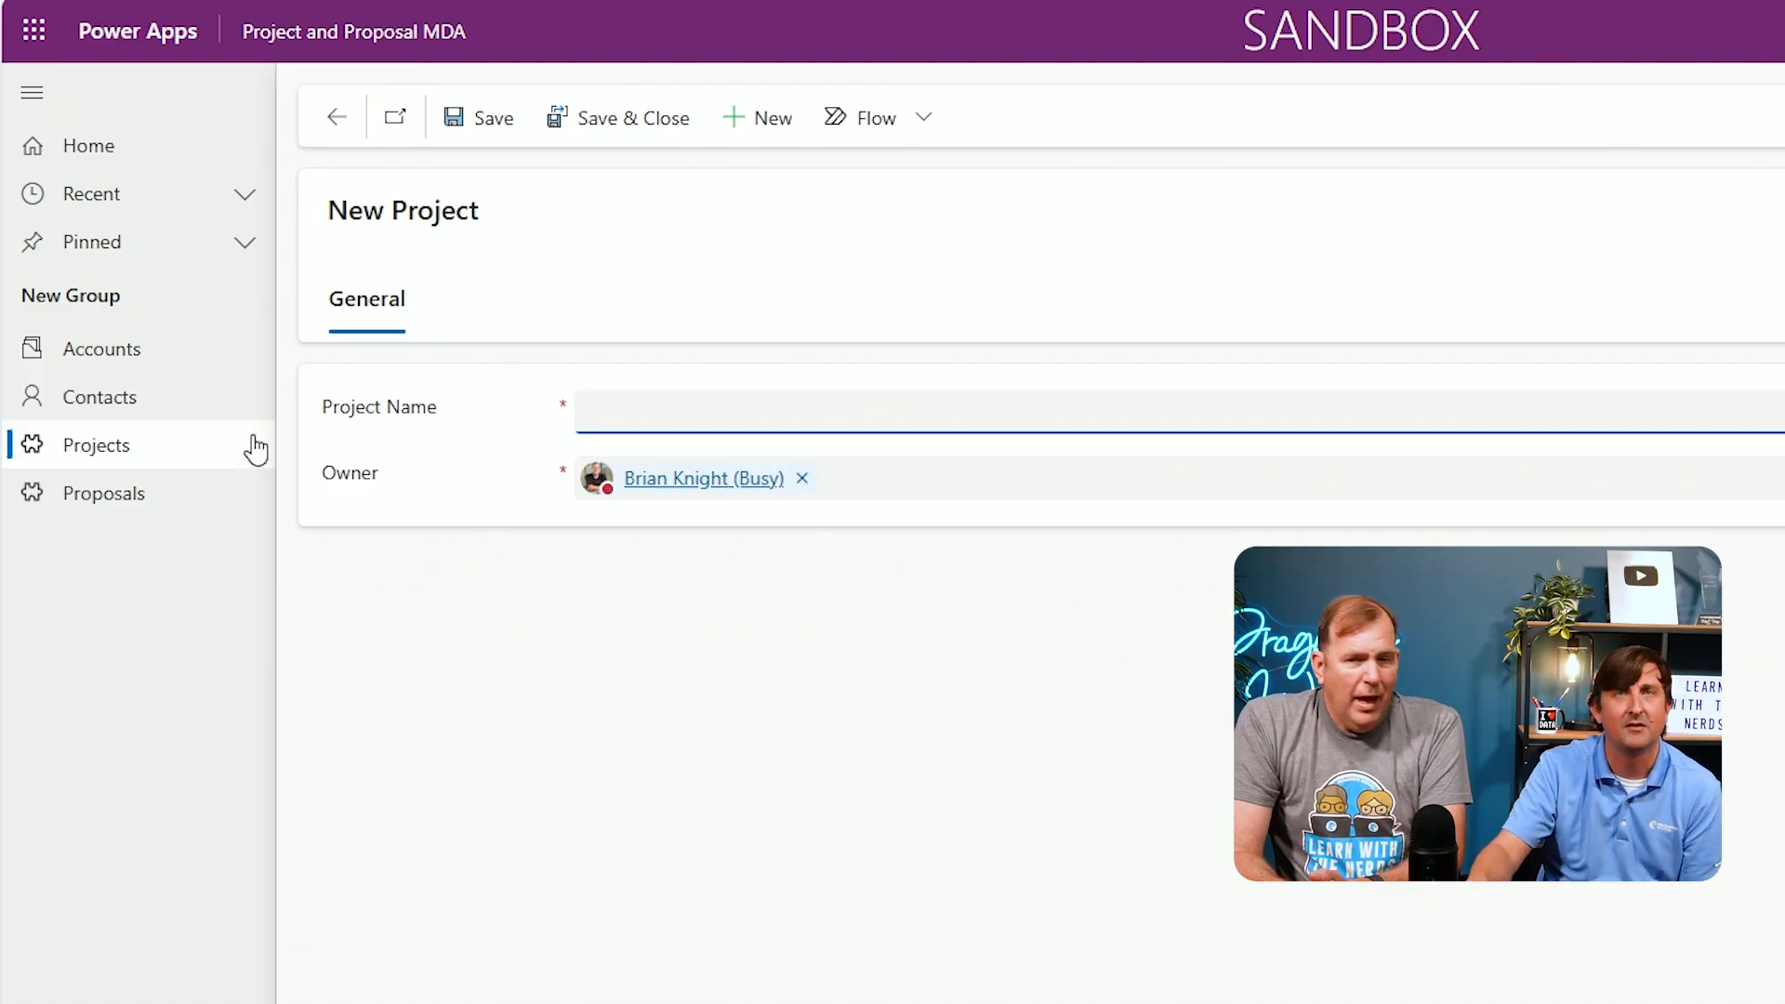
left_click(107, 462)
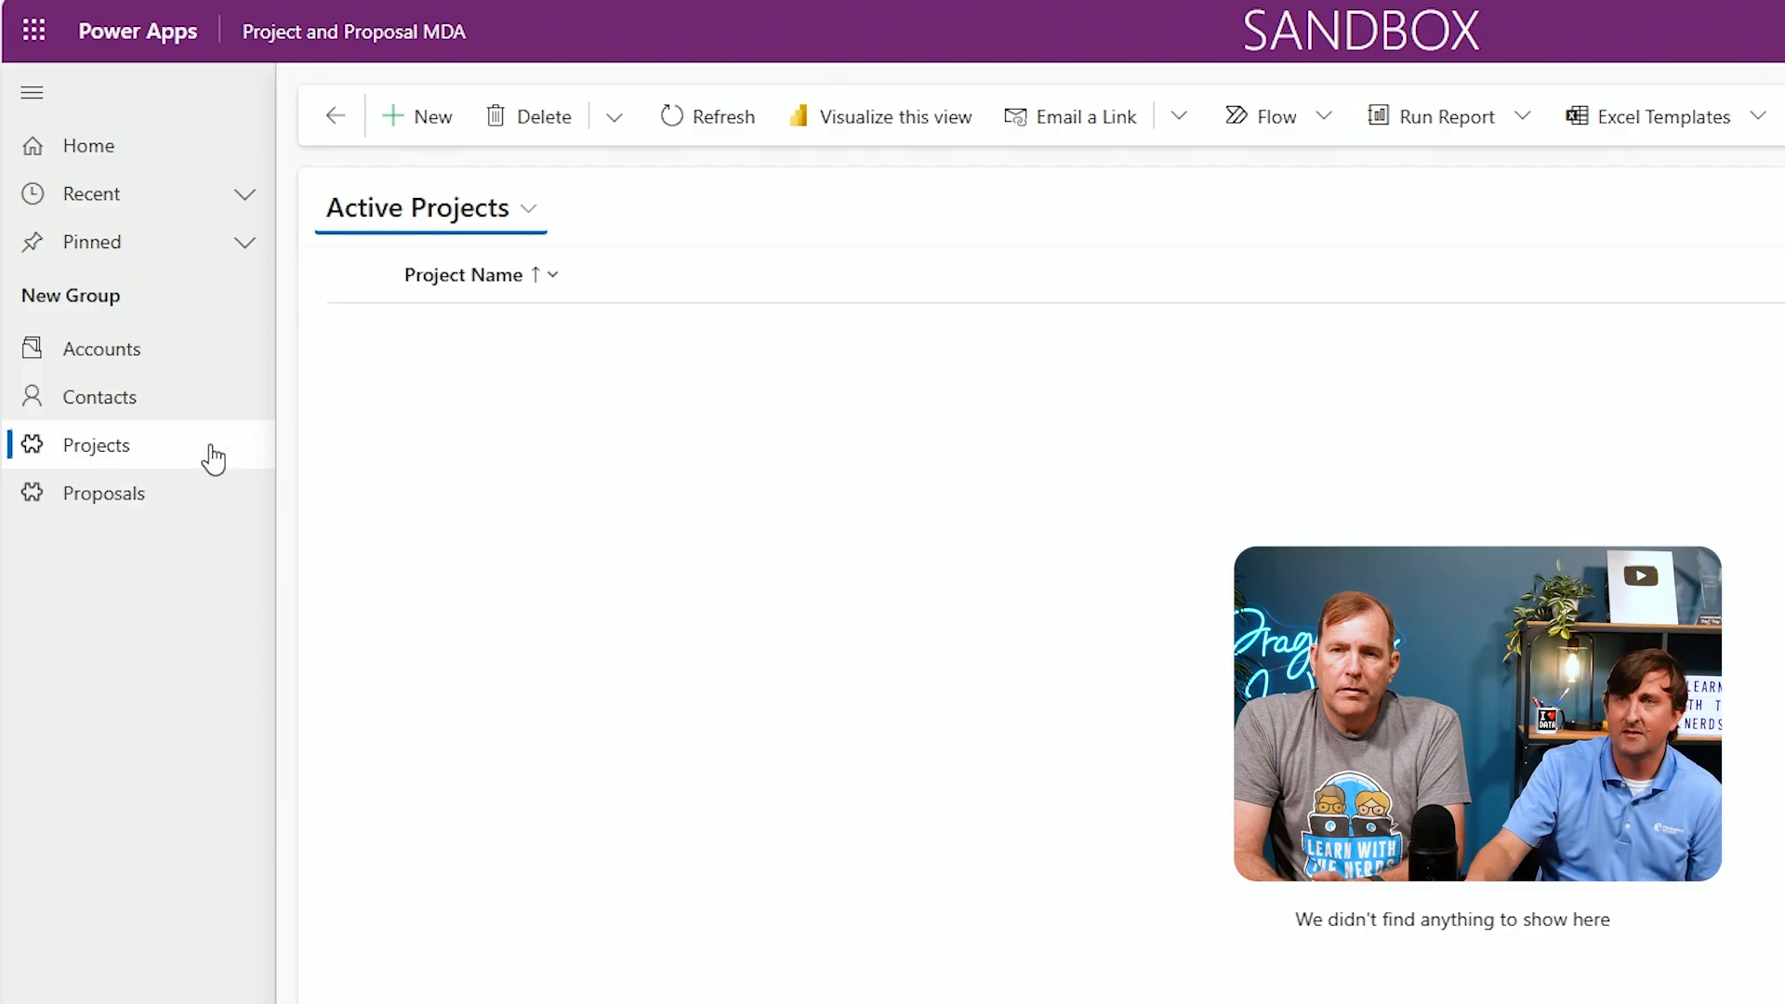
left_click(410, 135)
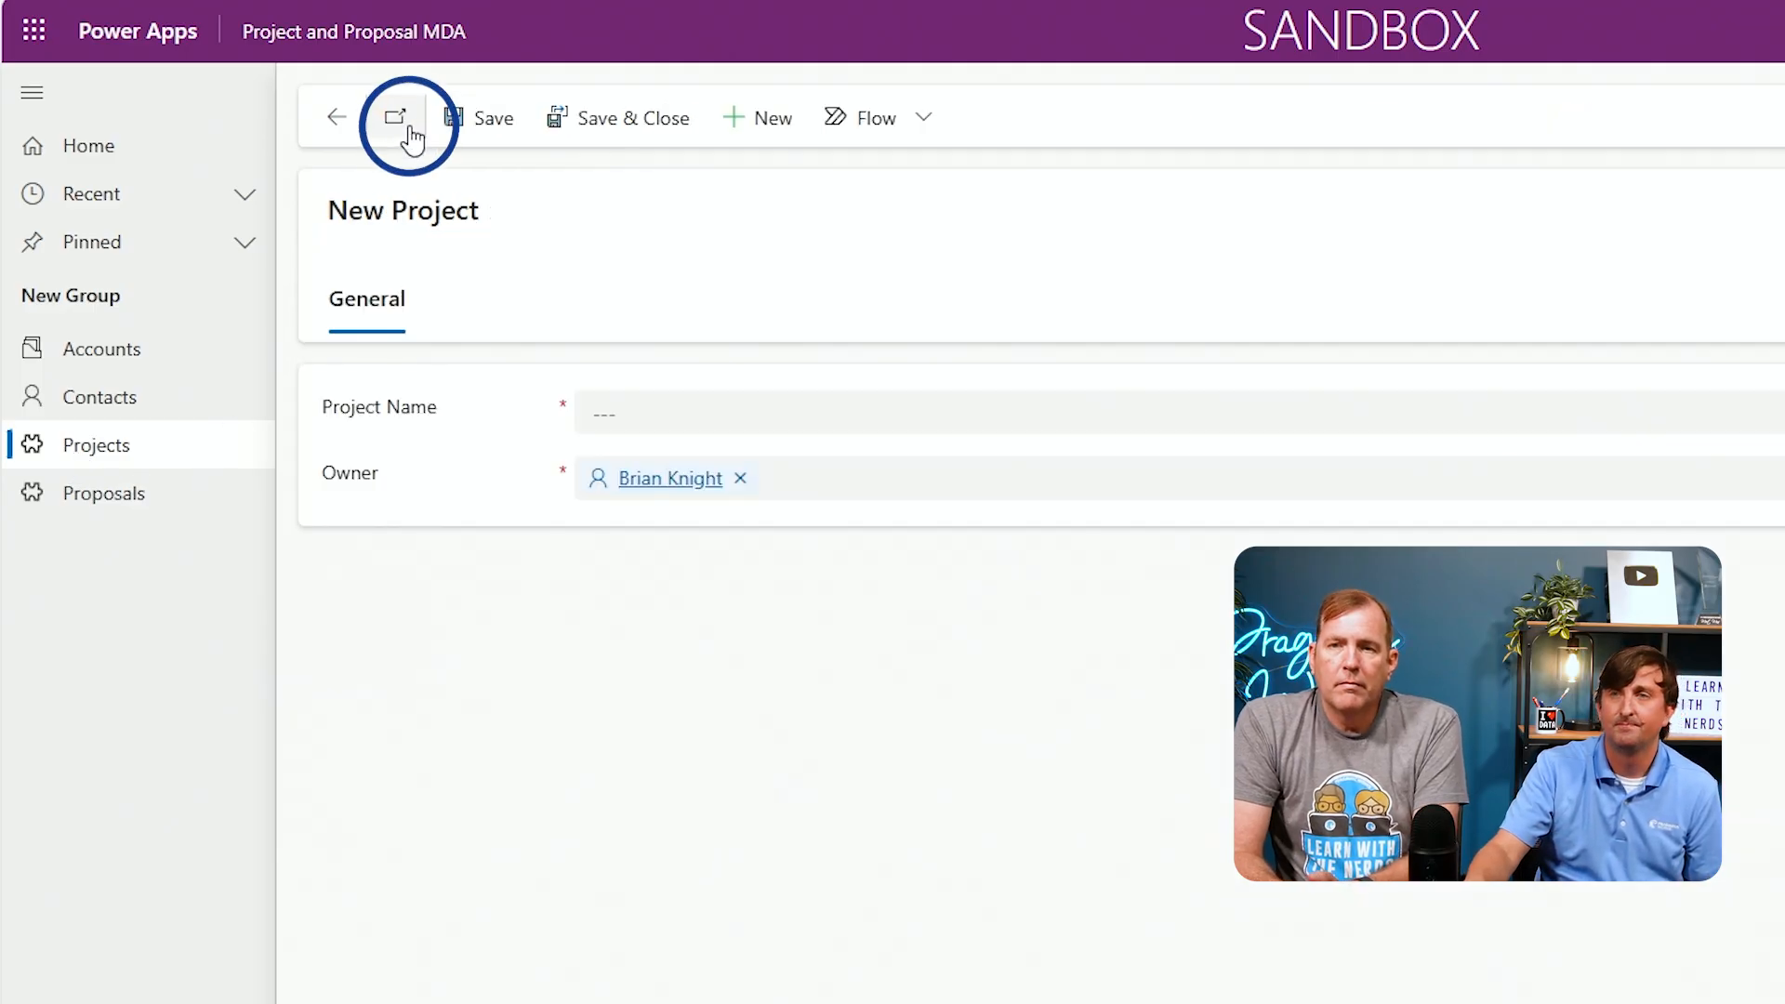
left_click(662, 415)
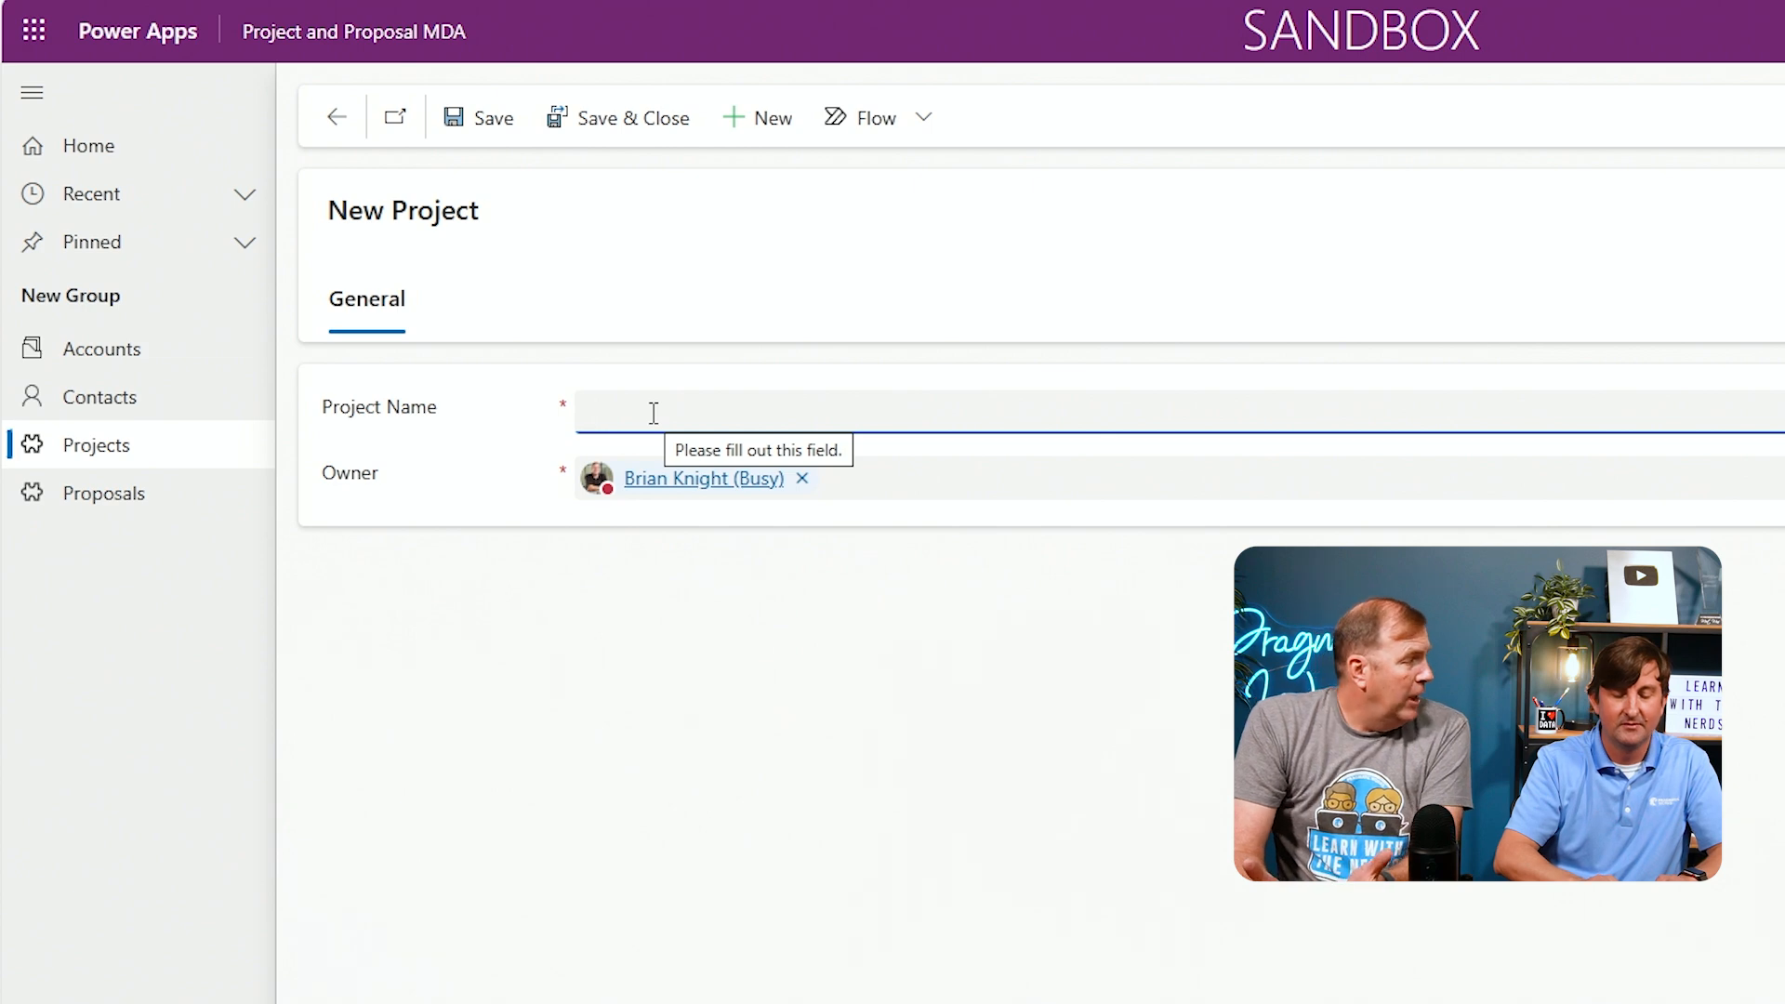
type("New ")
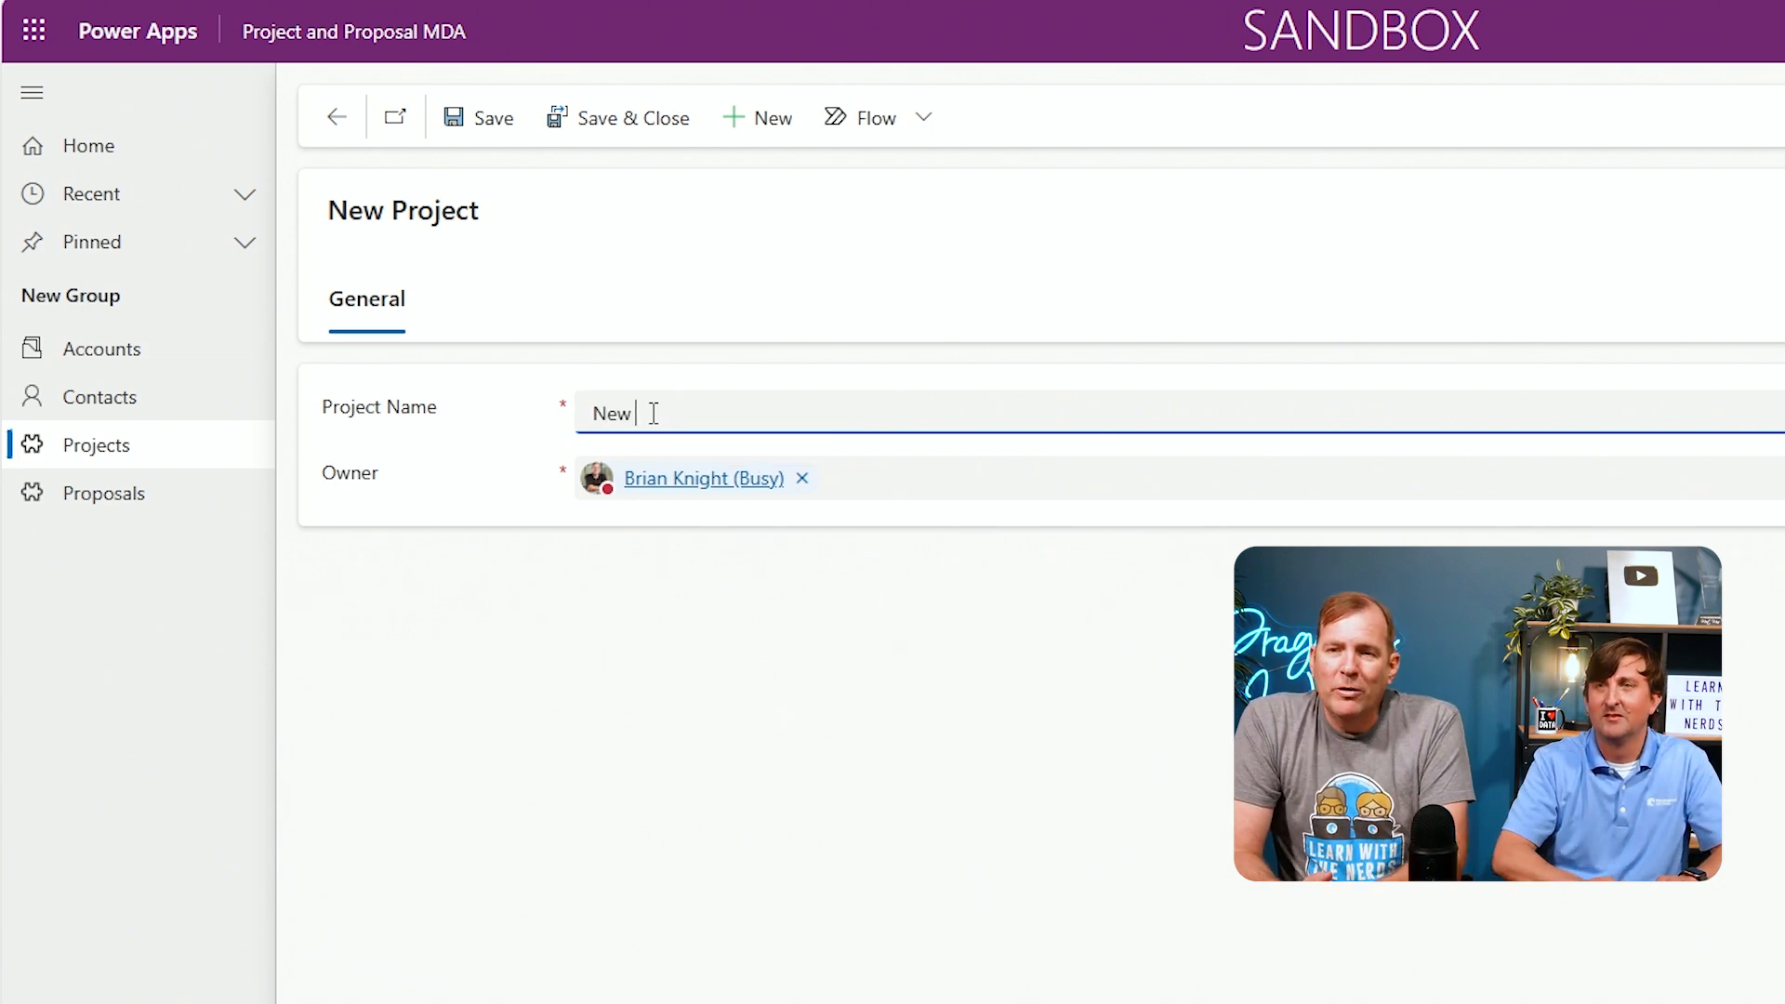
type("Headquarters")
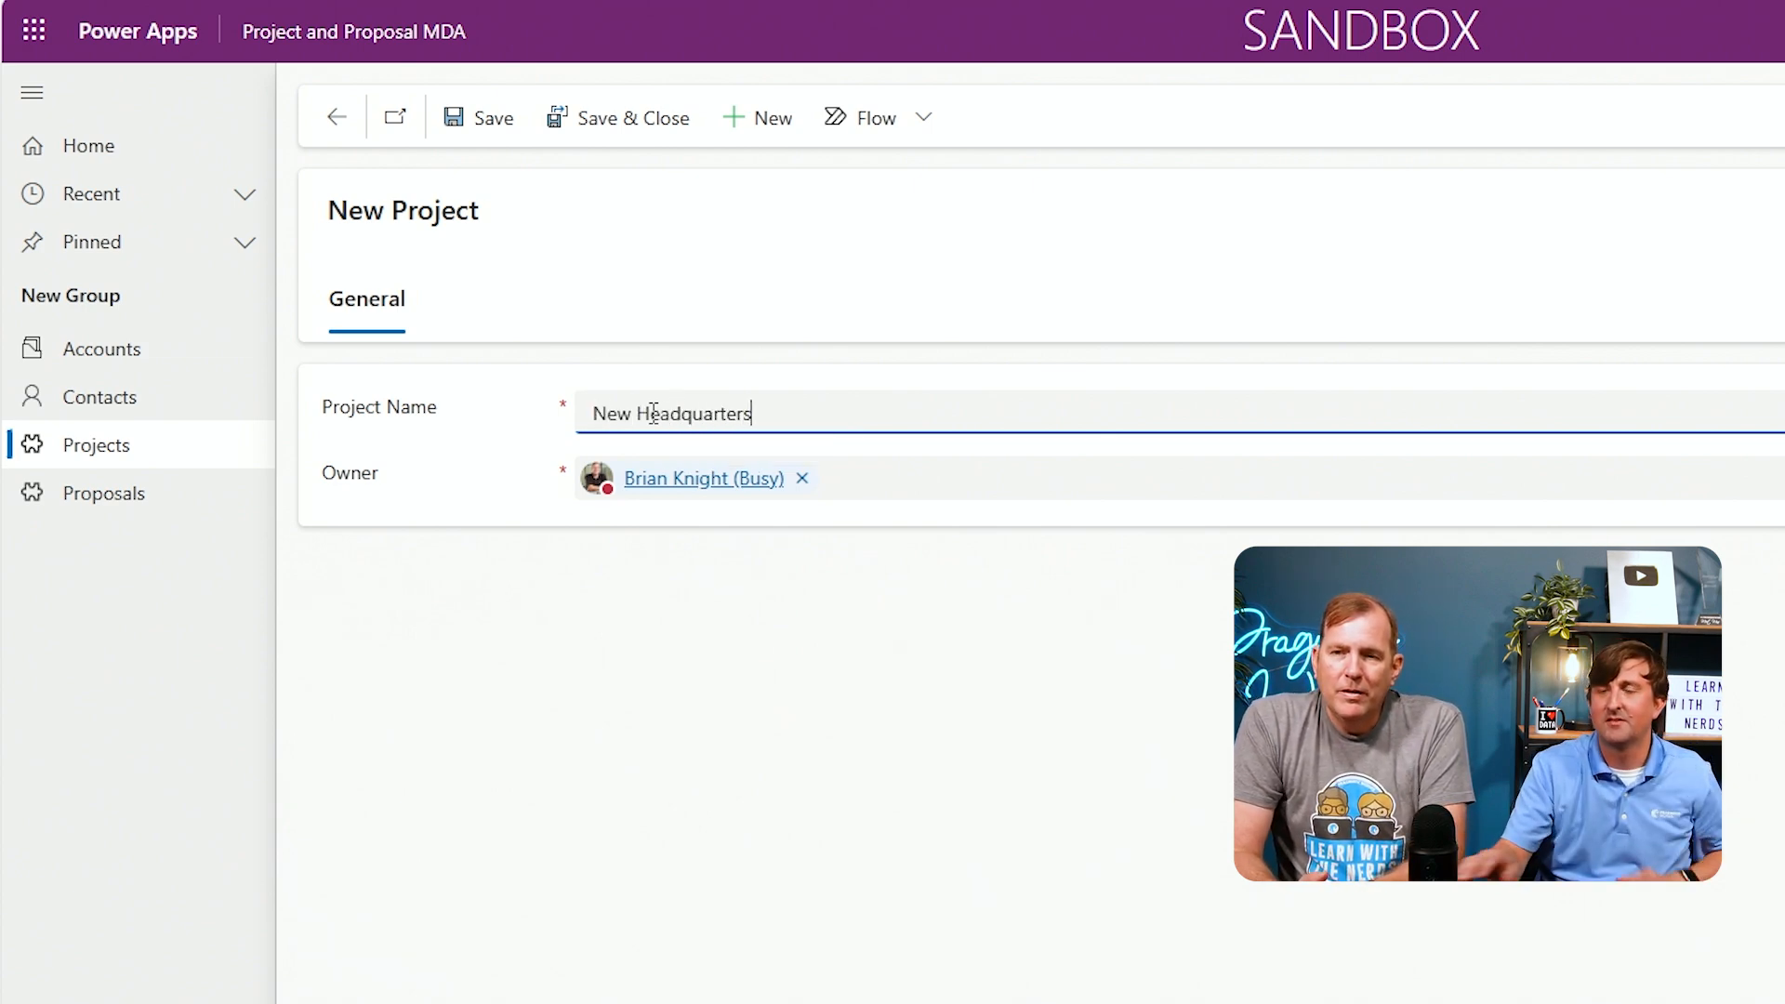
left_click(599, 131)
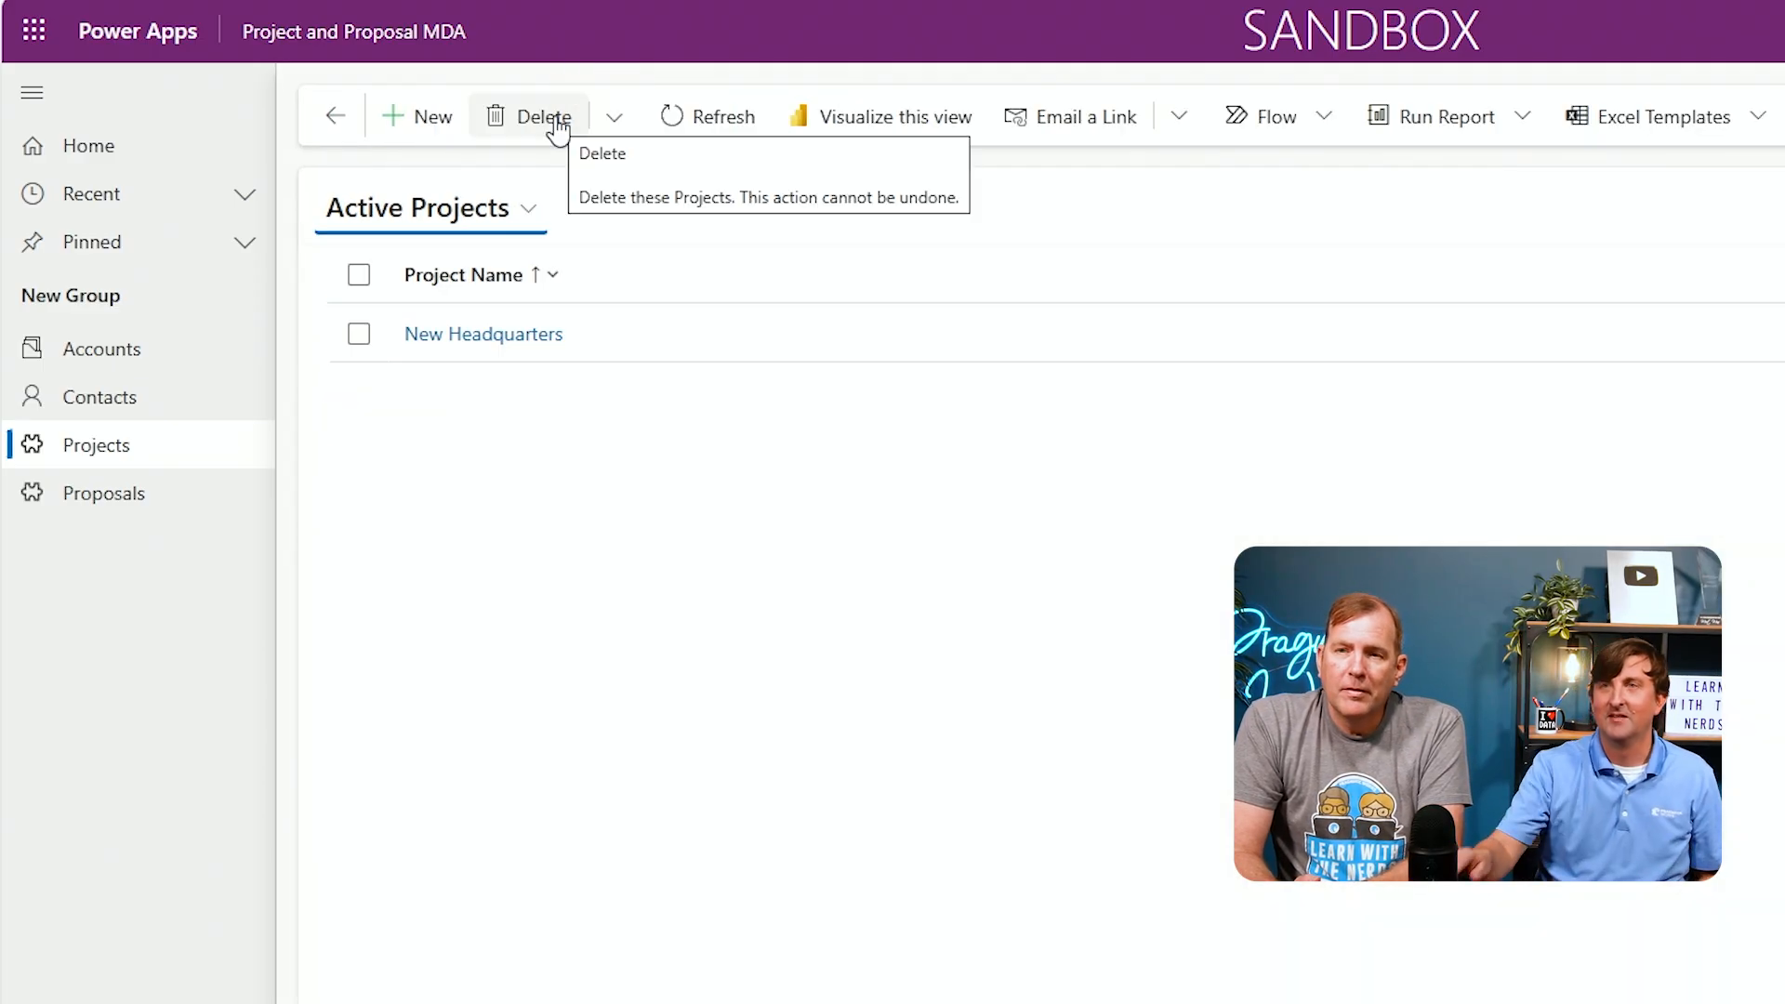
Create a second project record named Movers
left_click(419, 118)
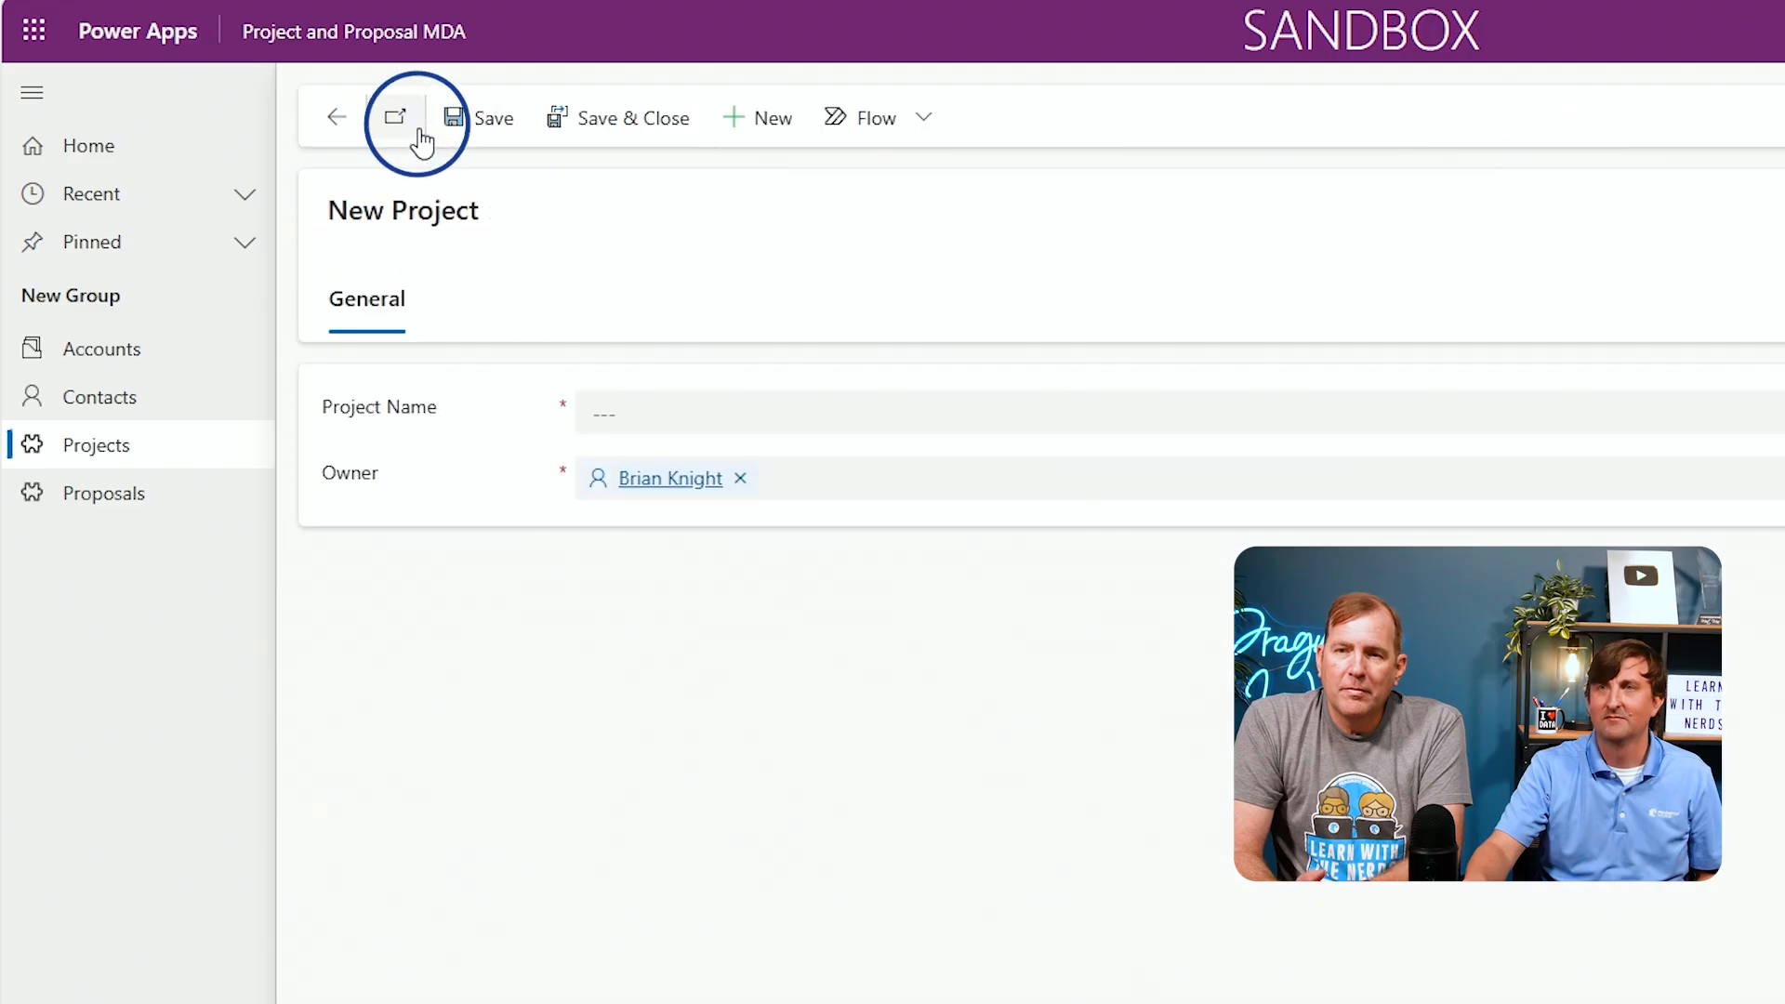
left_click(727, 401)
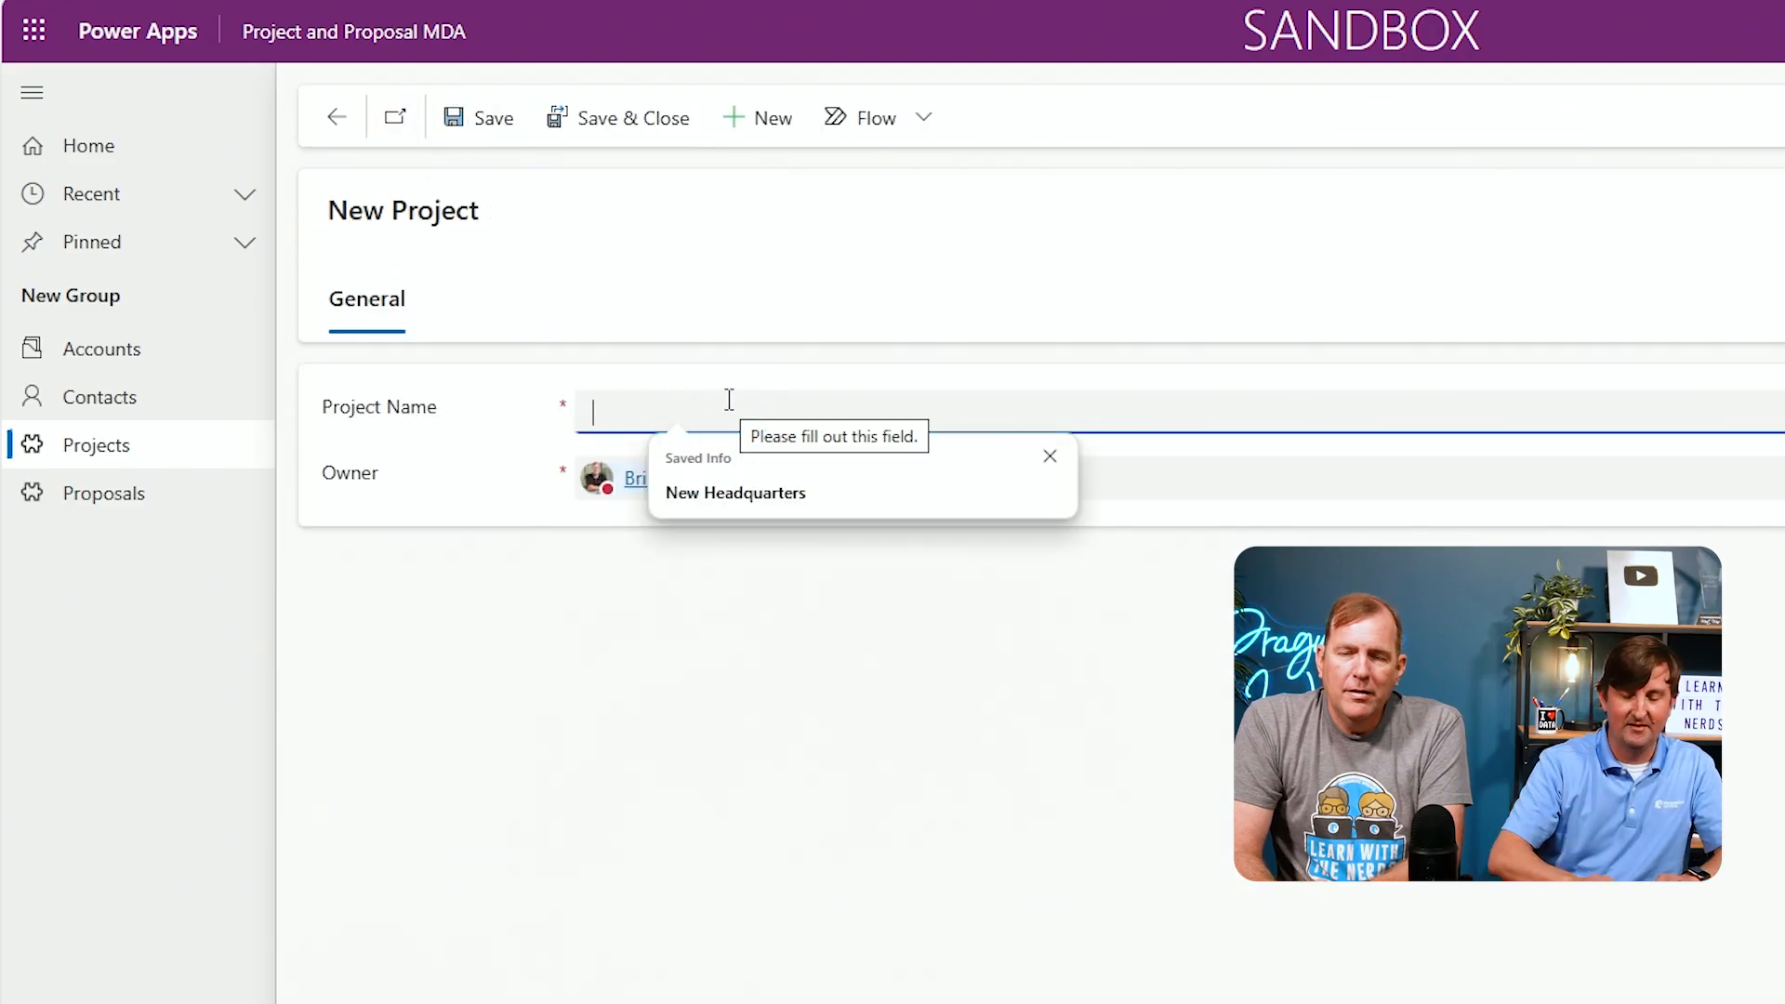
type("Movers")
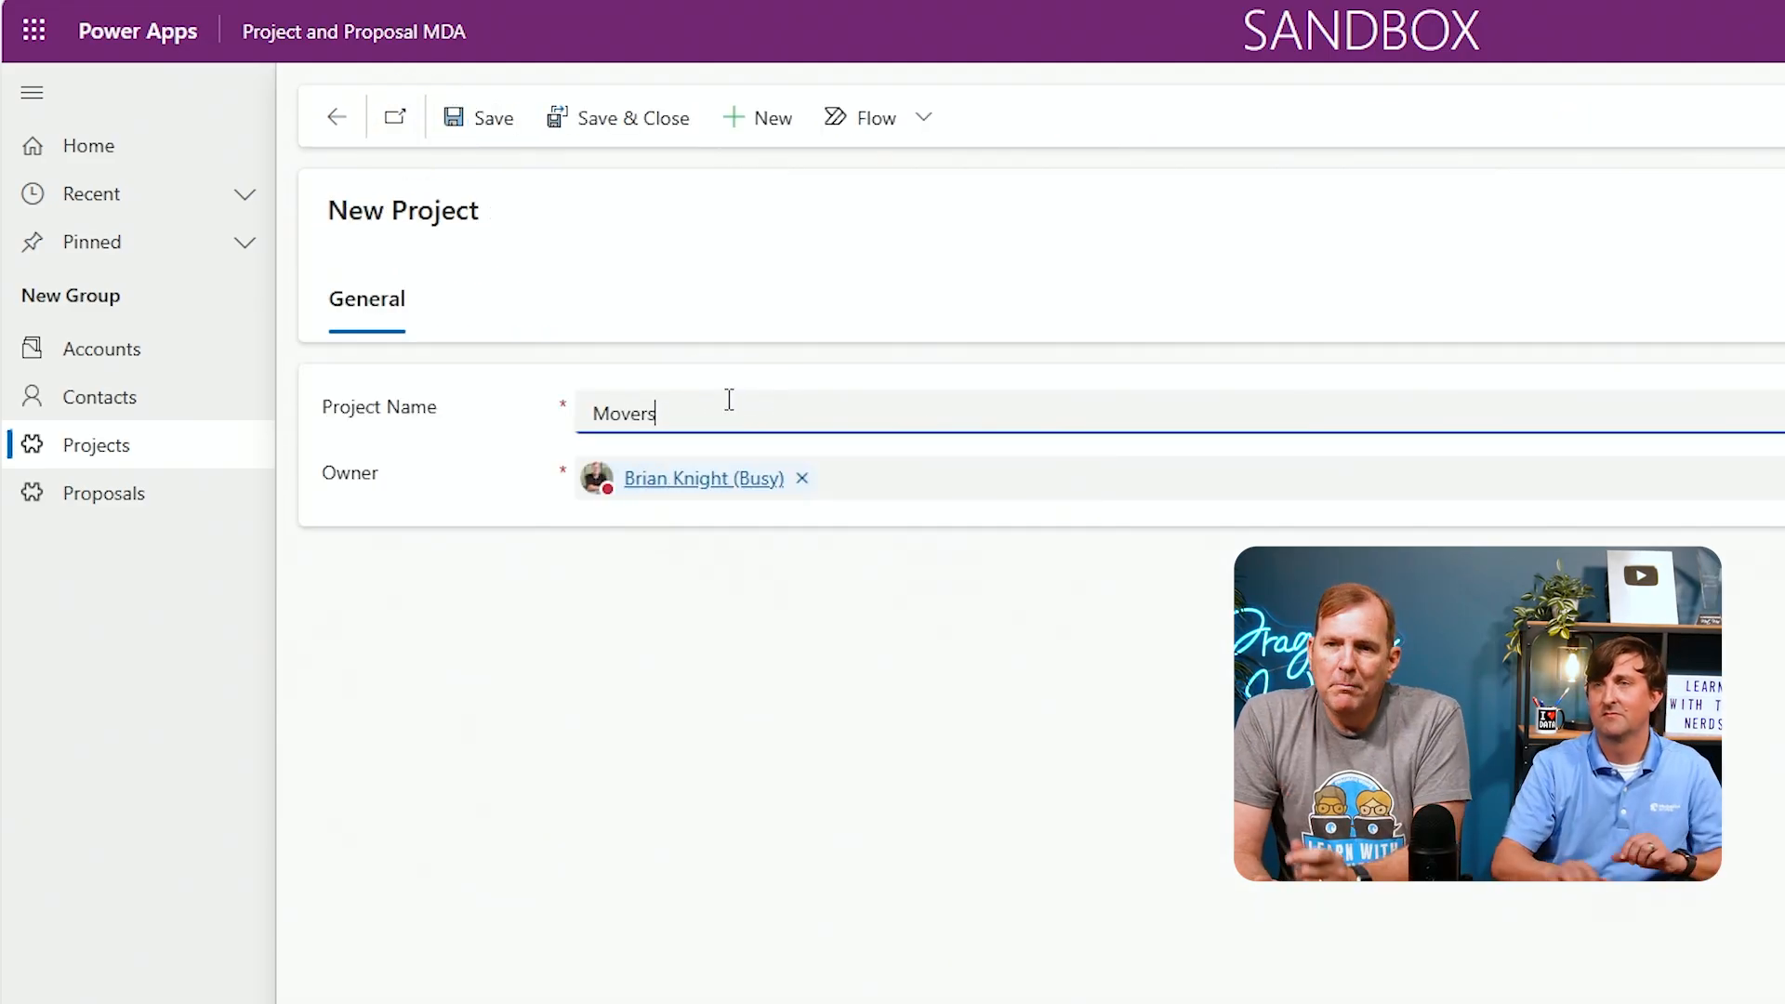
left_click(633, 130)
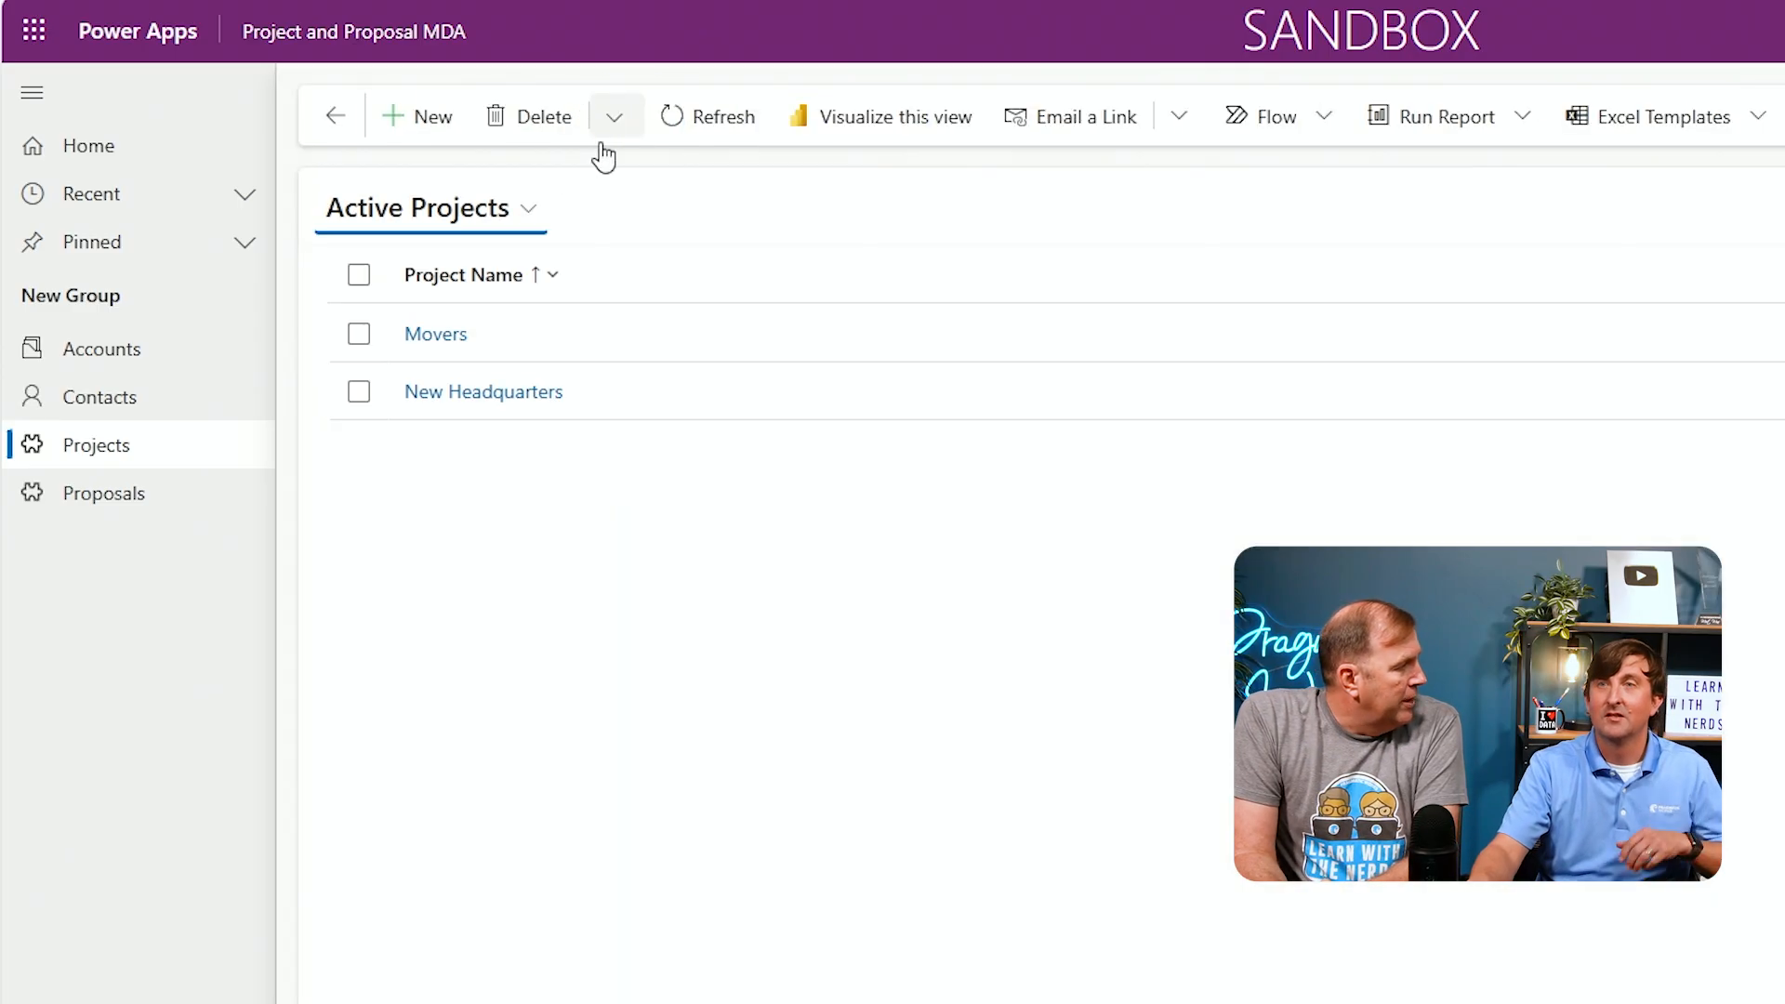
Create a third project record named New Lambo and save and close it
left_click(413, 119)
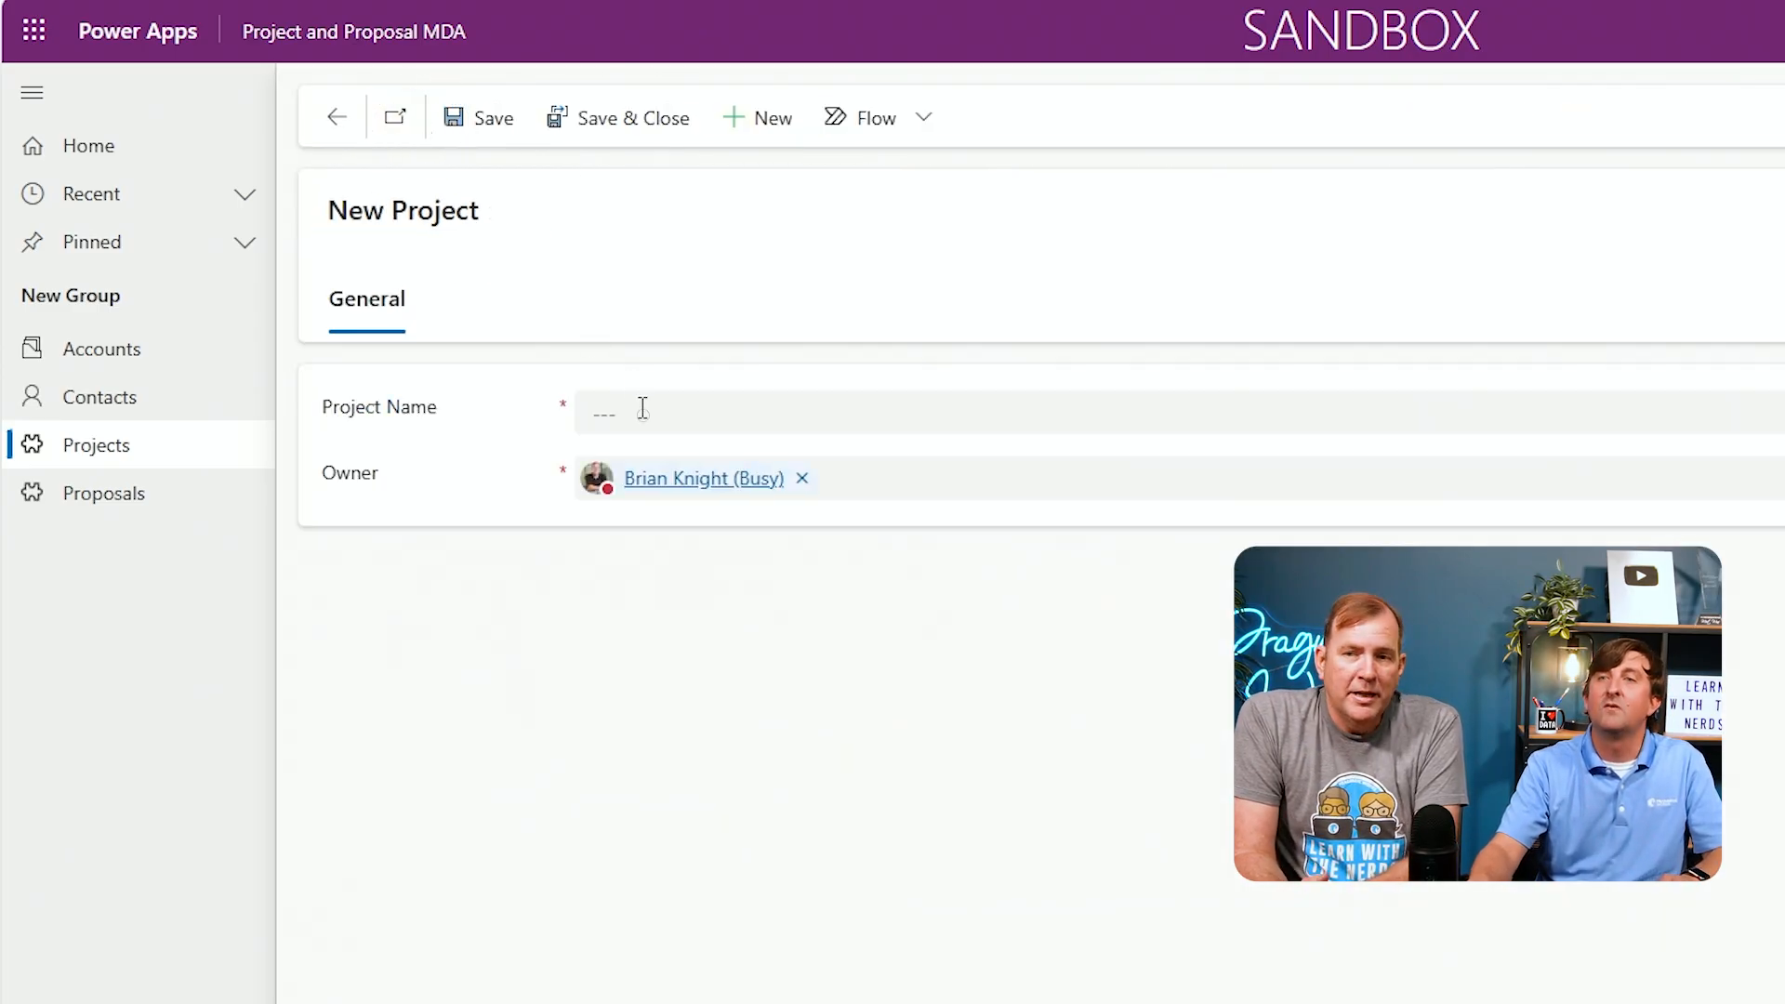
left_click(643, 408)
type("New La")
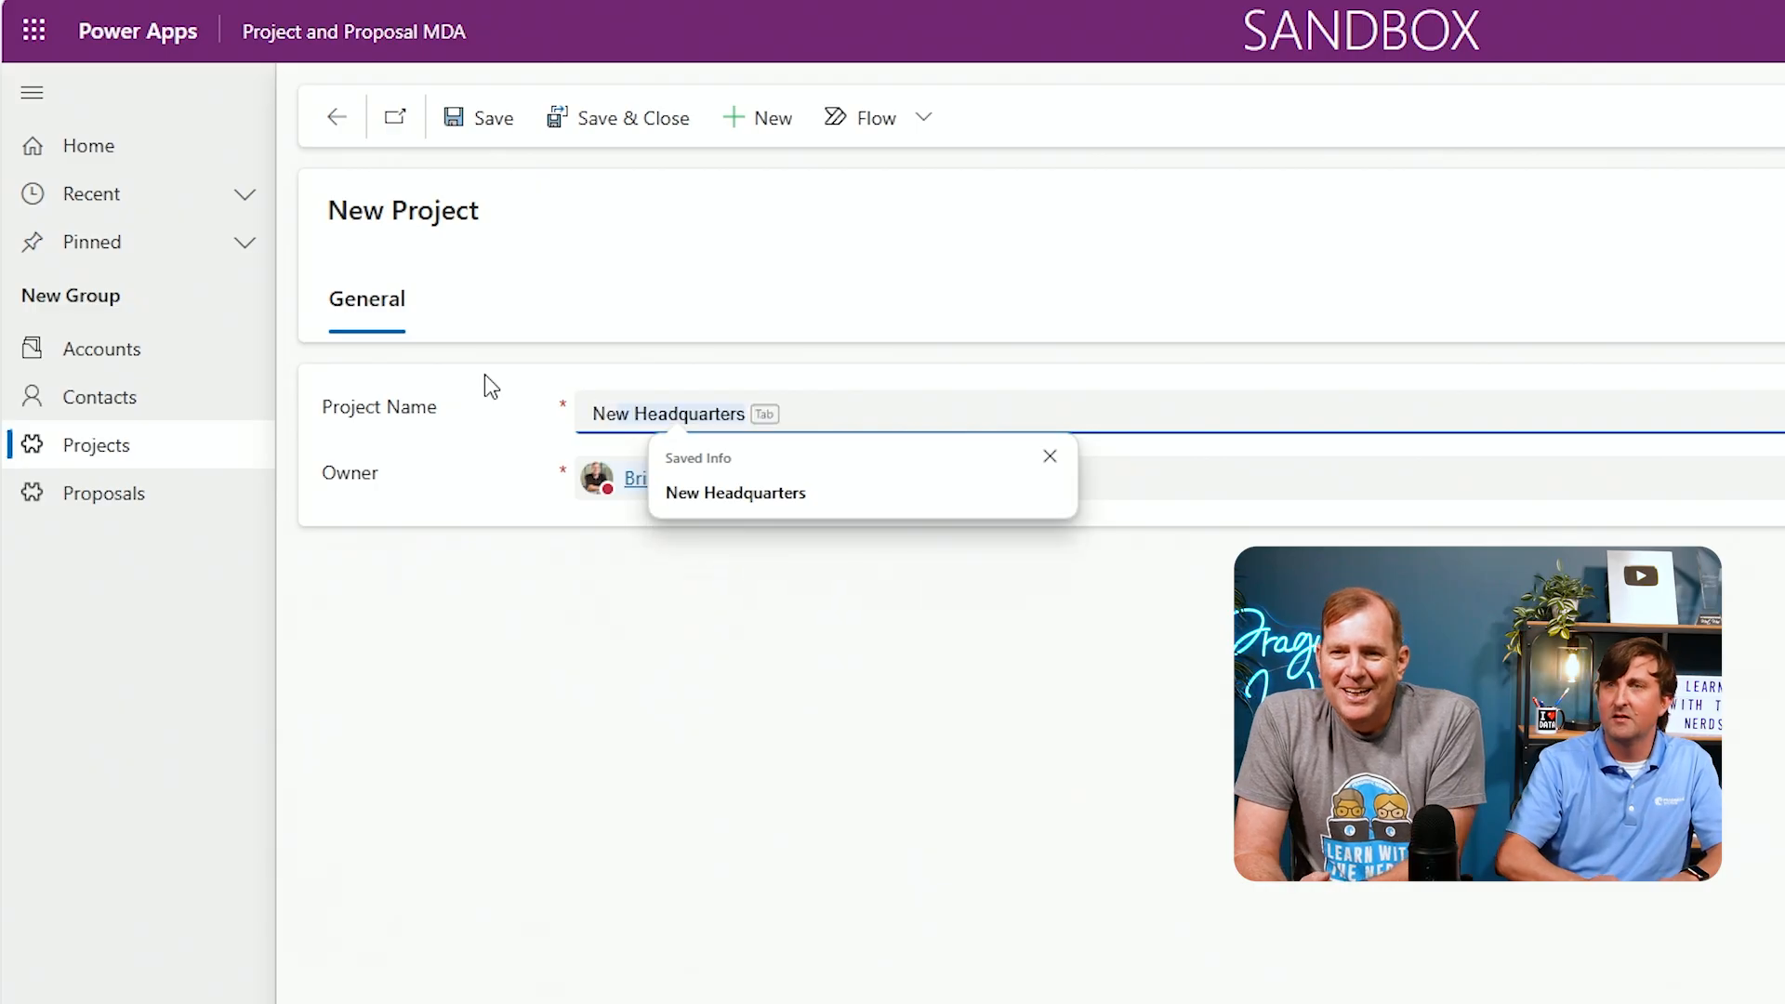
type("mbo")
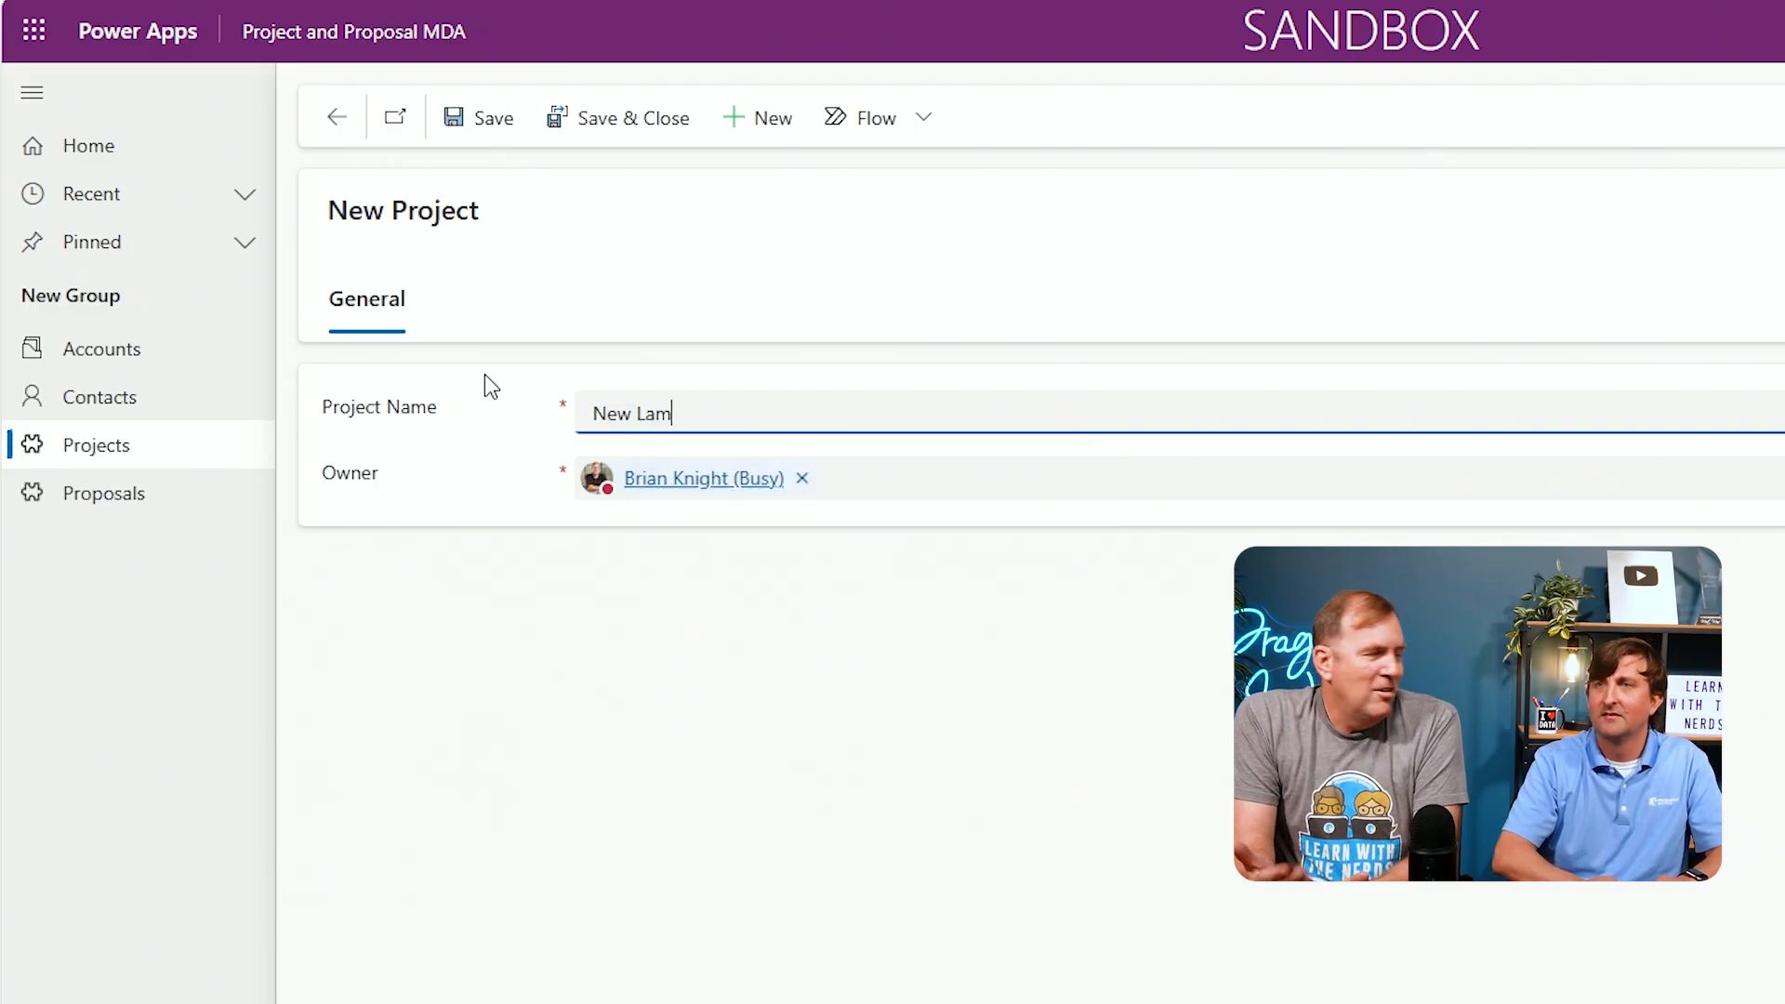
left_click(610, 130)
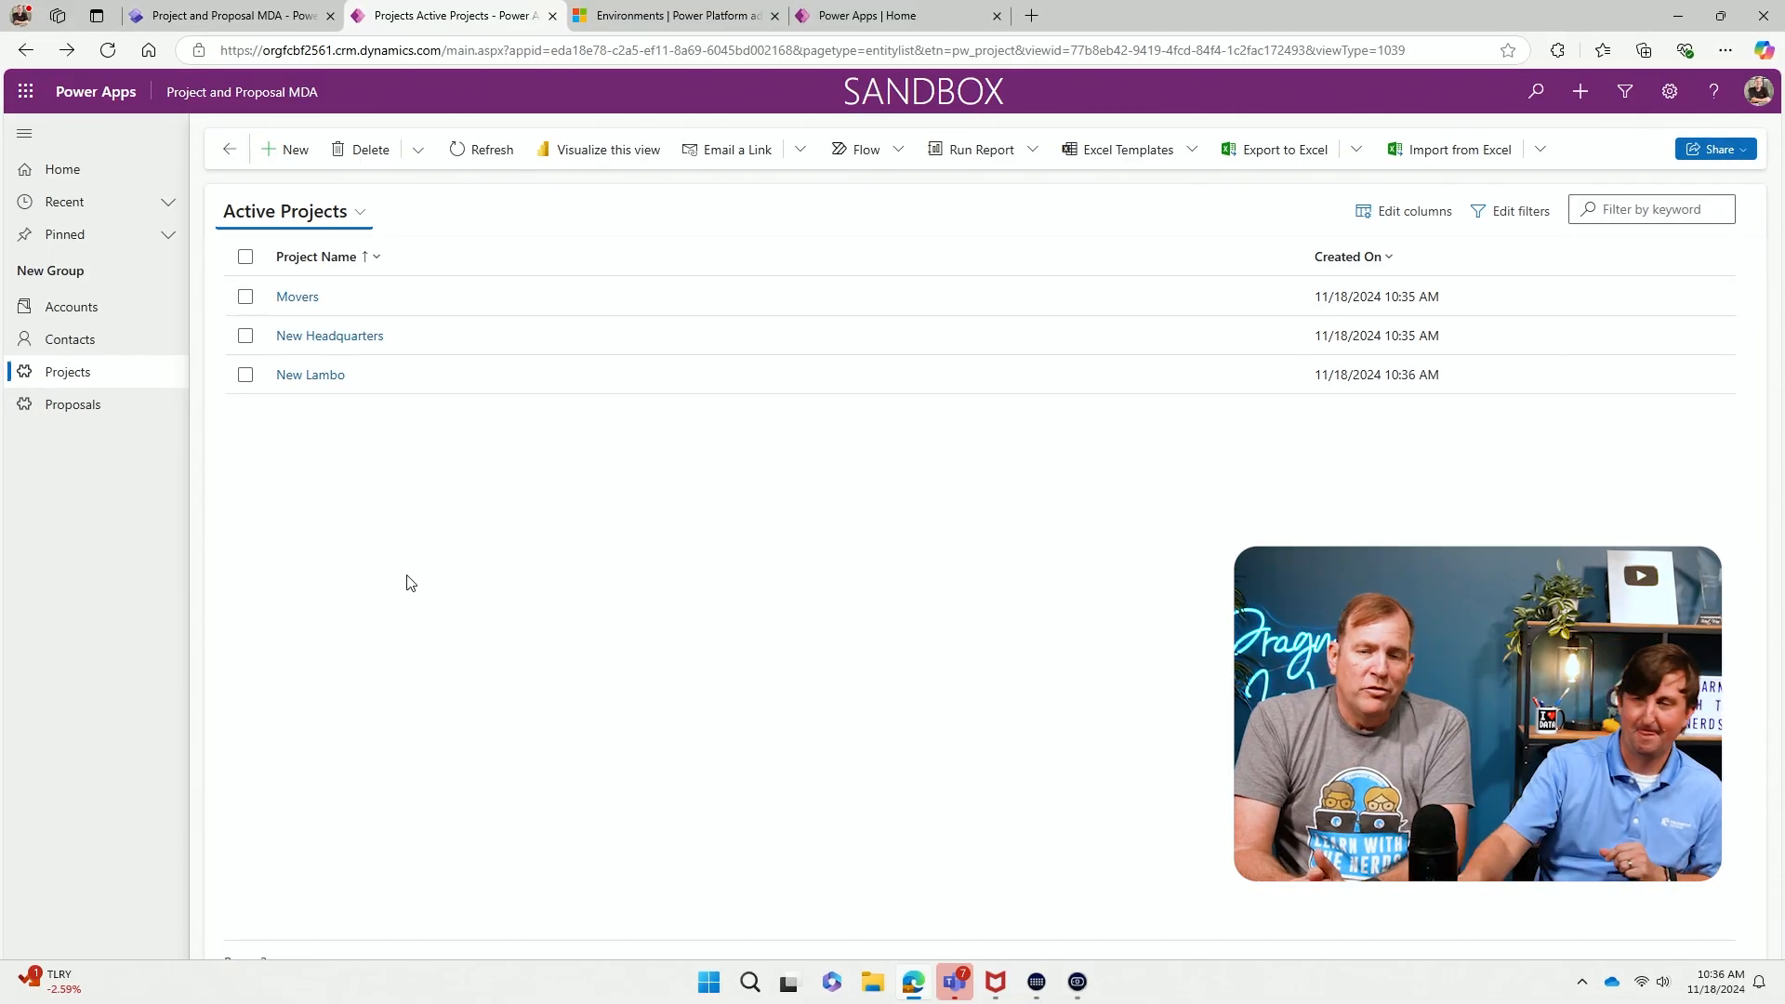
Examine a new proposal's available forms and open a sample contact record in the app
left_click(54, 402)
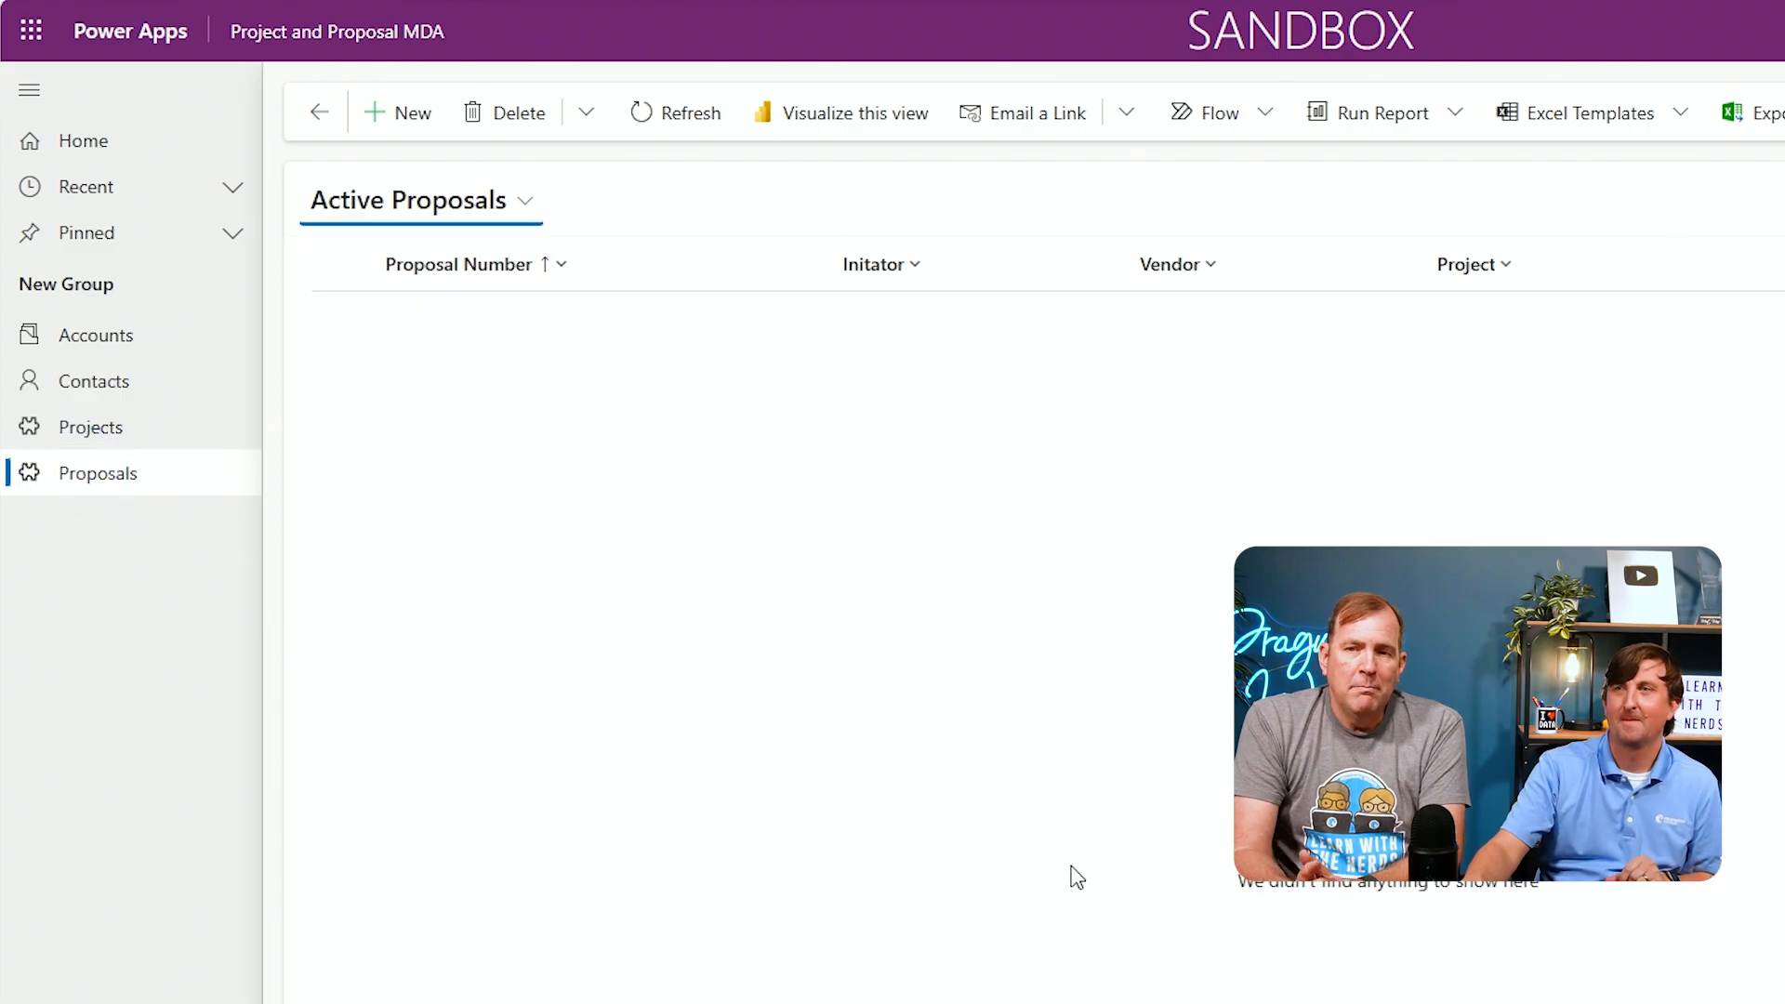
left_click(406, 130)
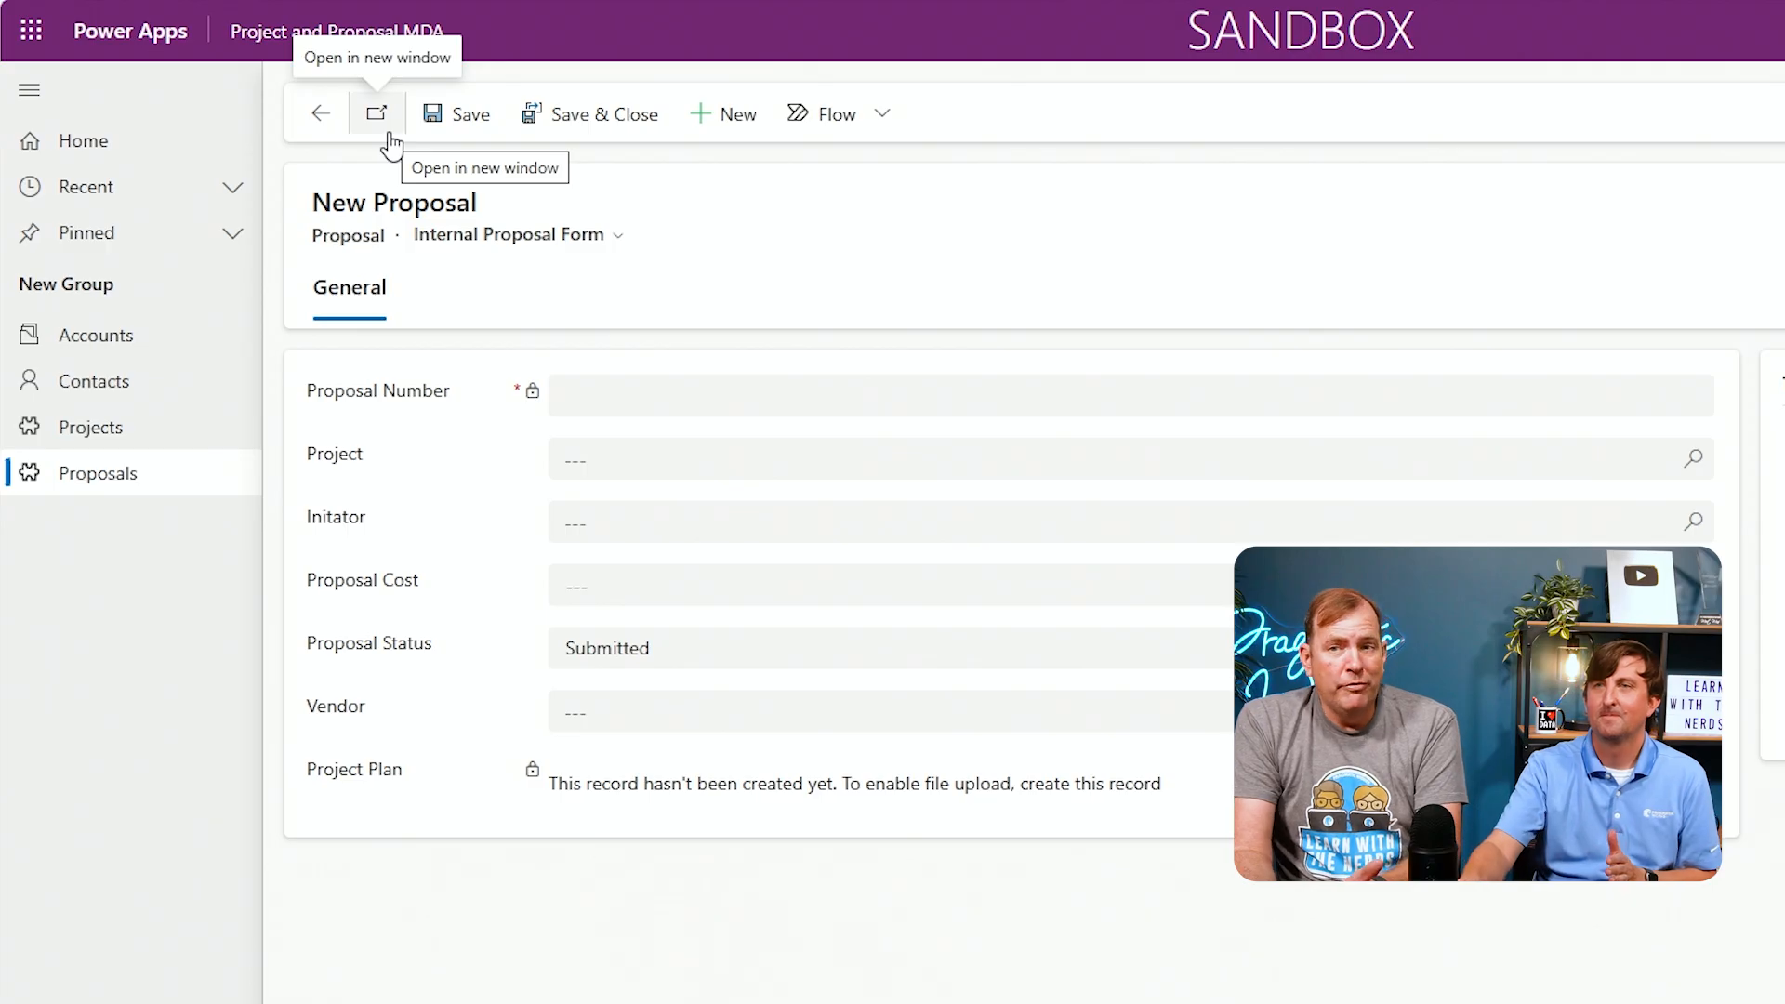
left_click(619, 234)
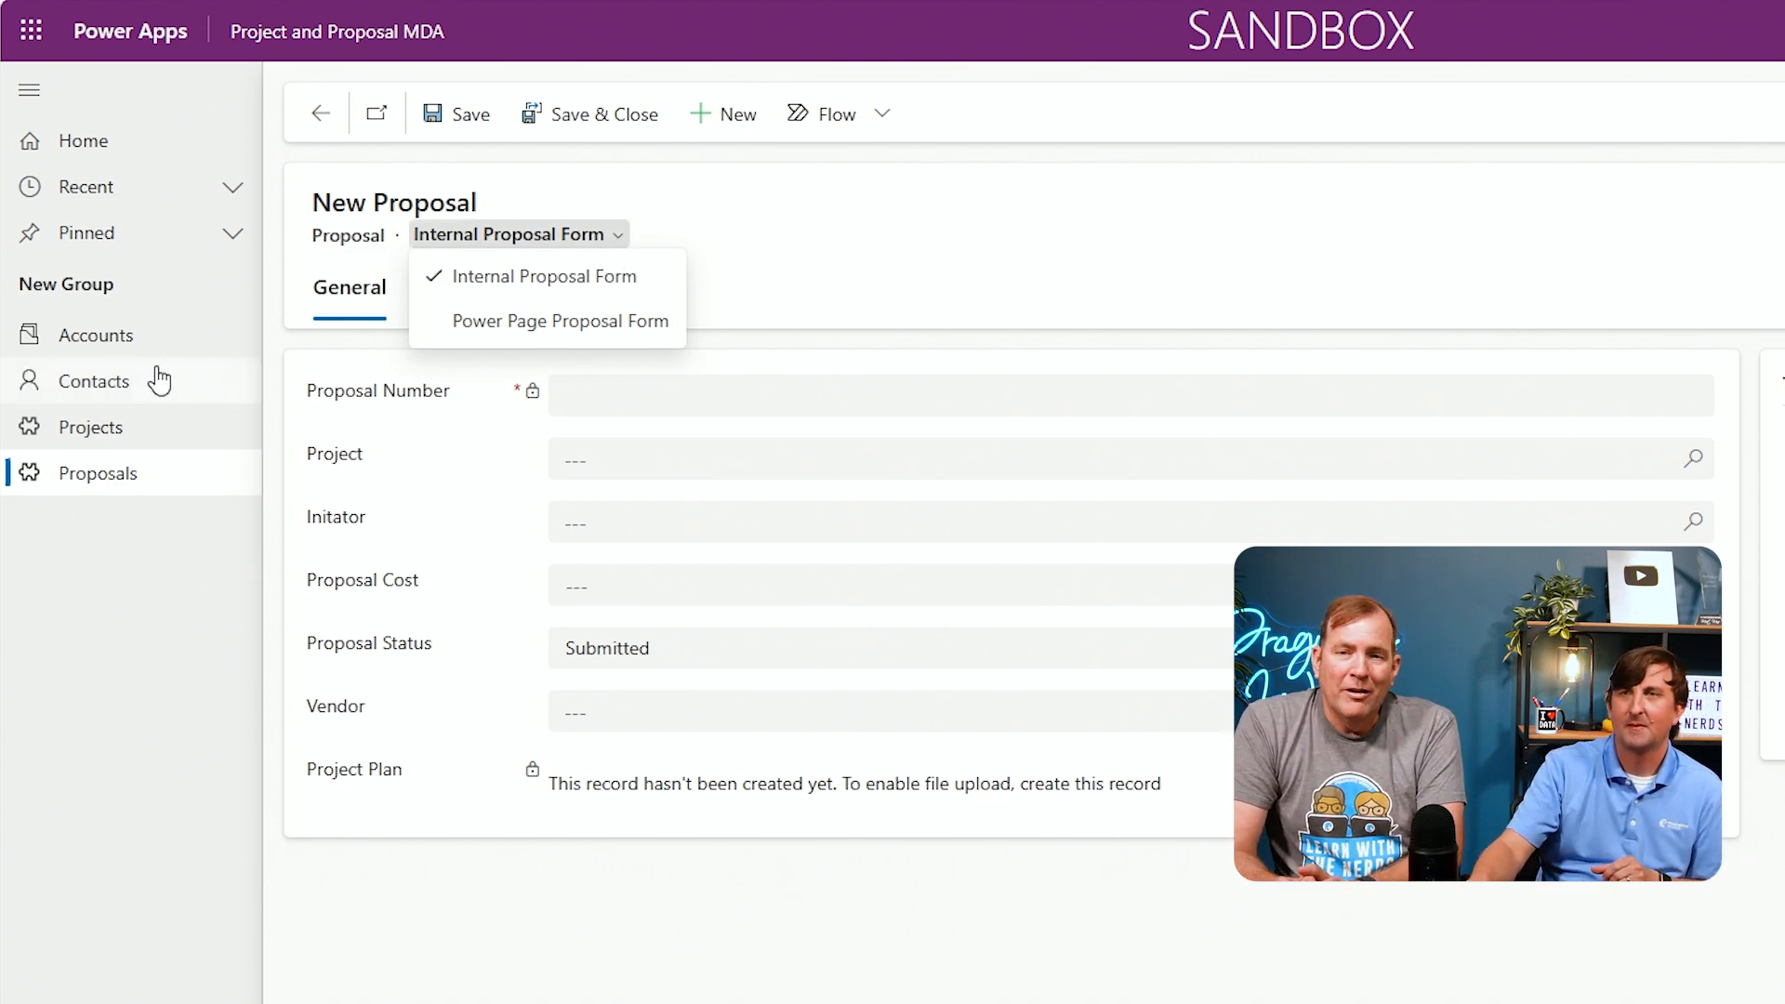
left_click(117, 394)
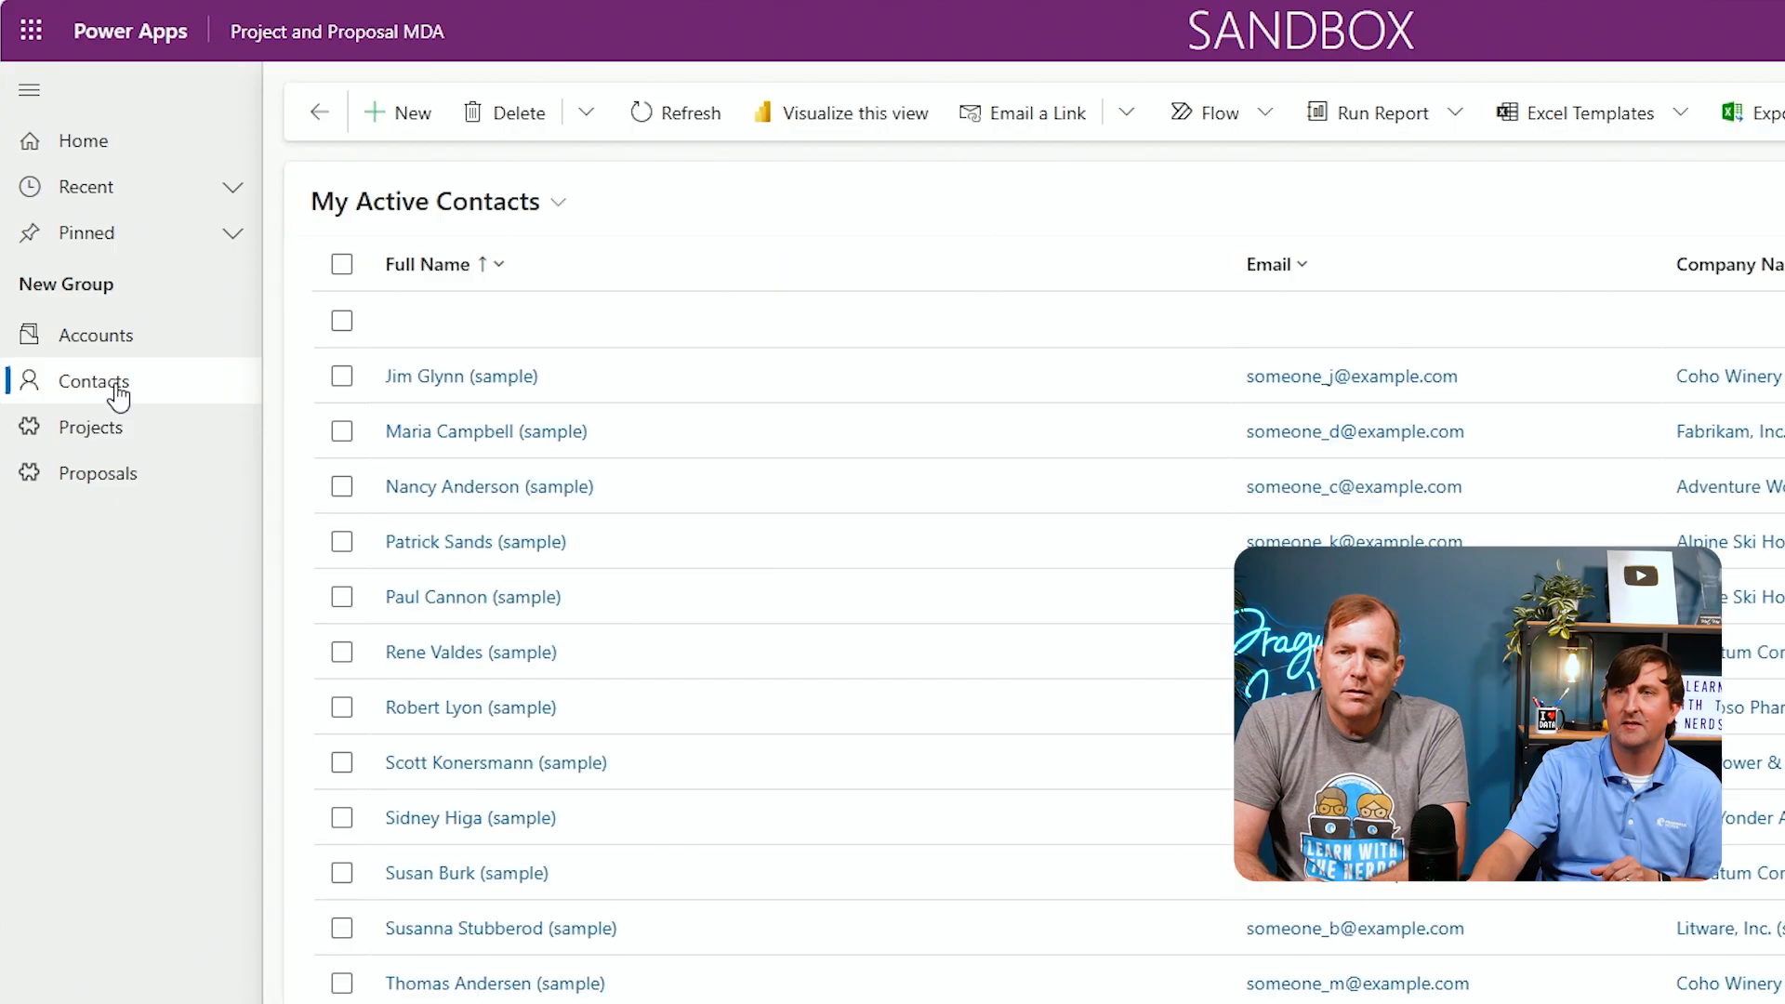
left_click(485, 379)
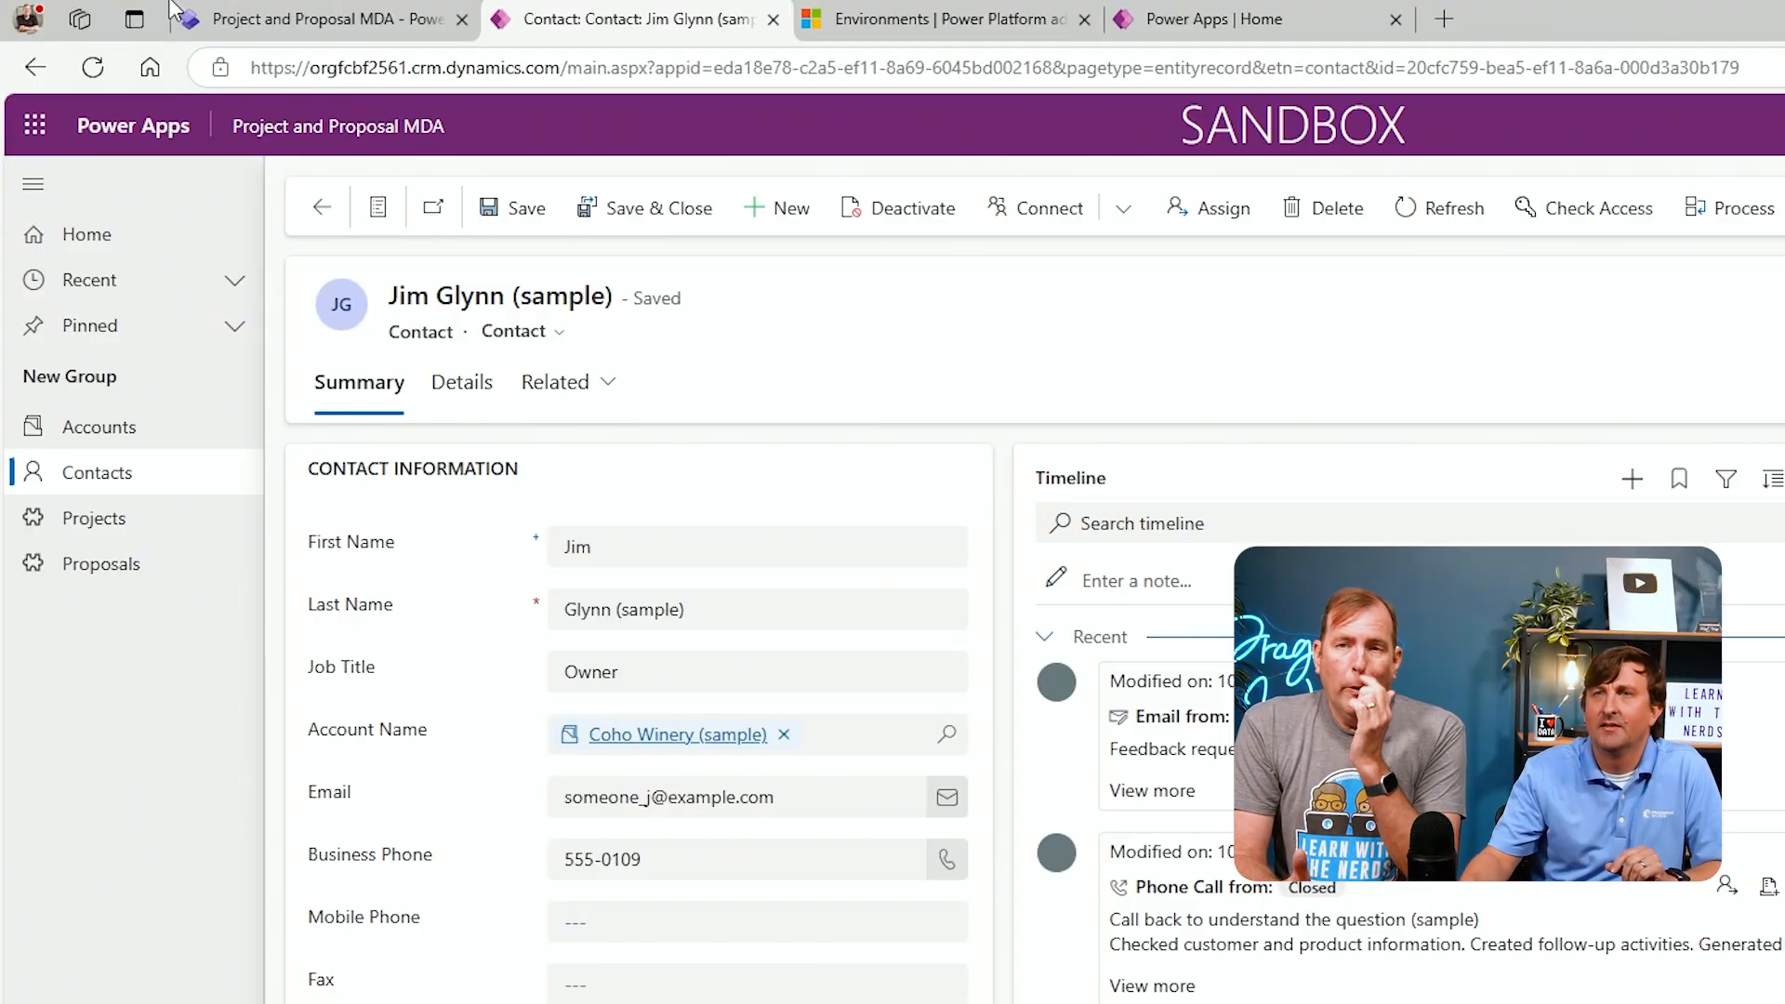
Switch to Power Pages, open Site 1 in the design studio, and dismiss the copilot prompts
left_click(245, 25)
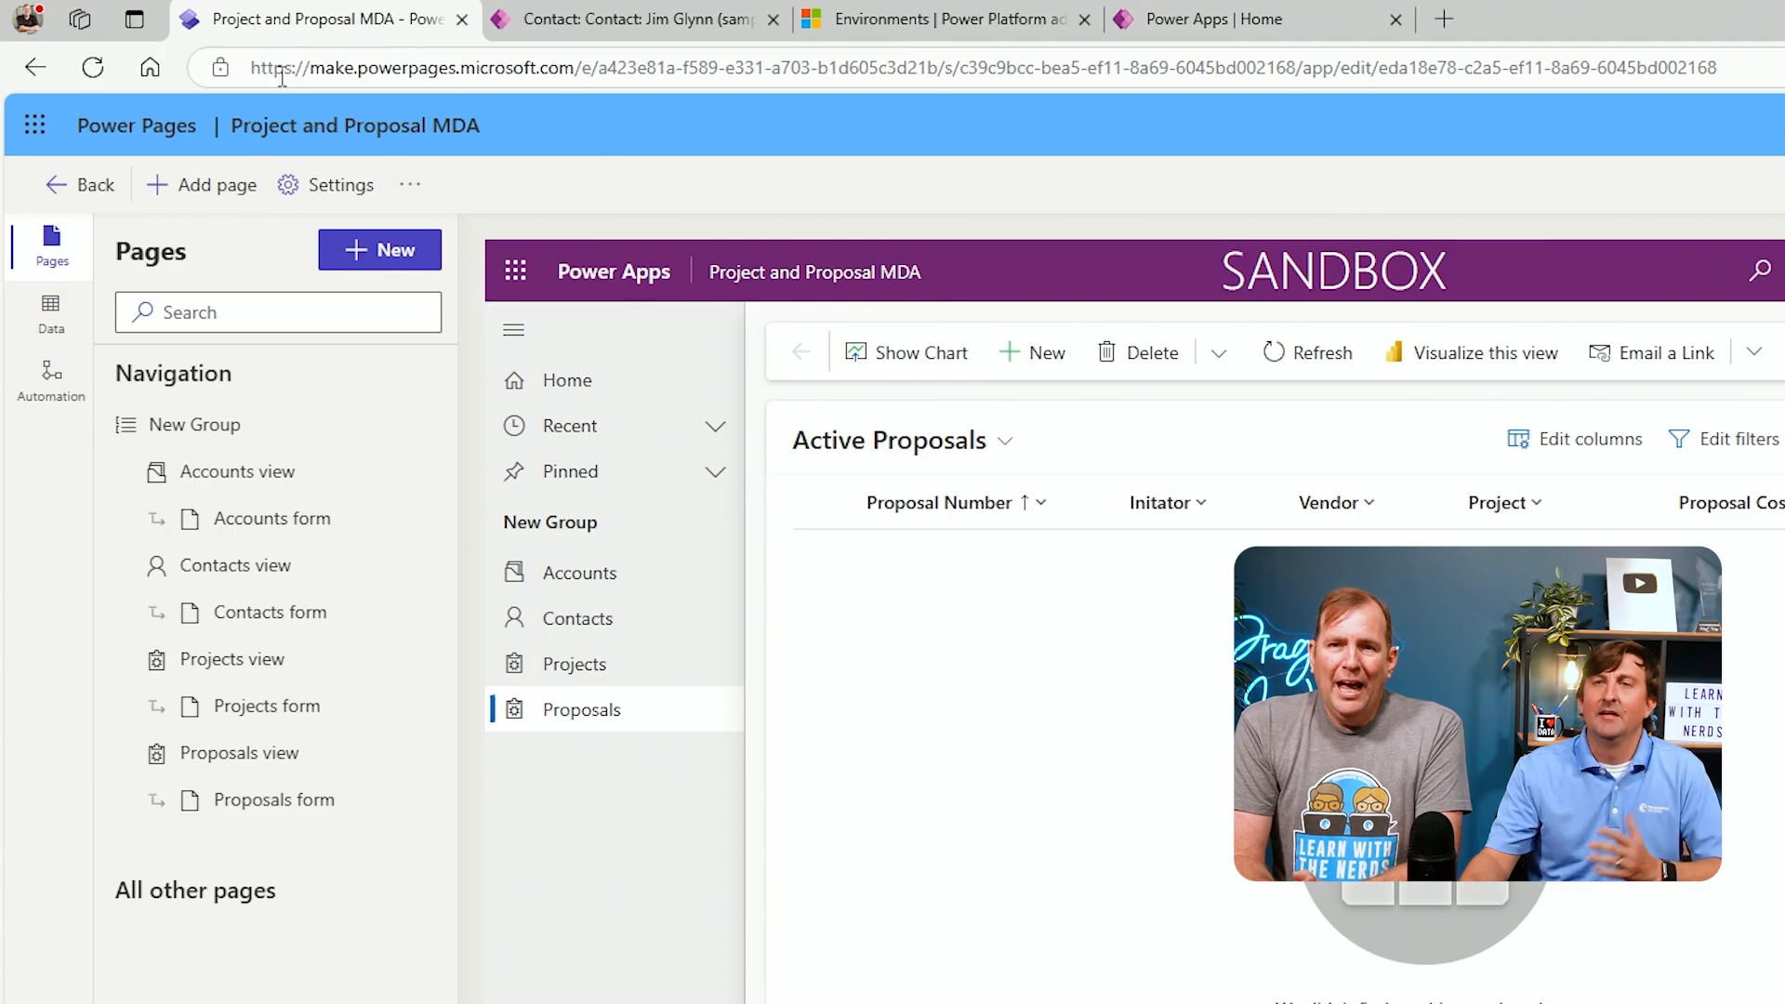
left_click(88, 207)
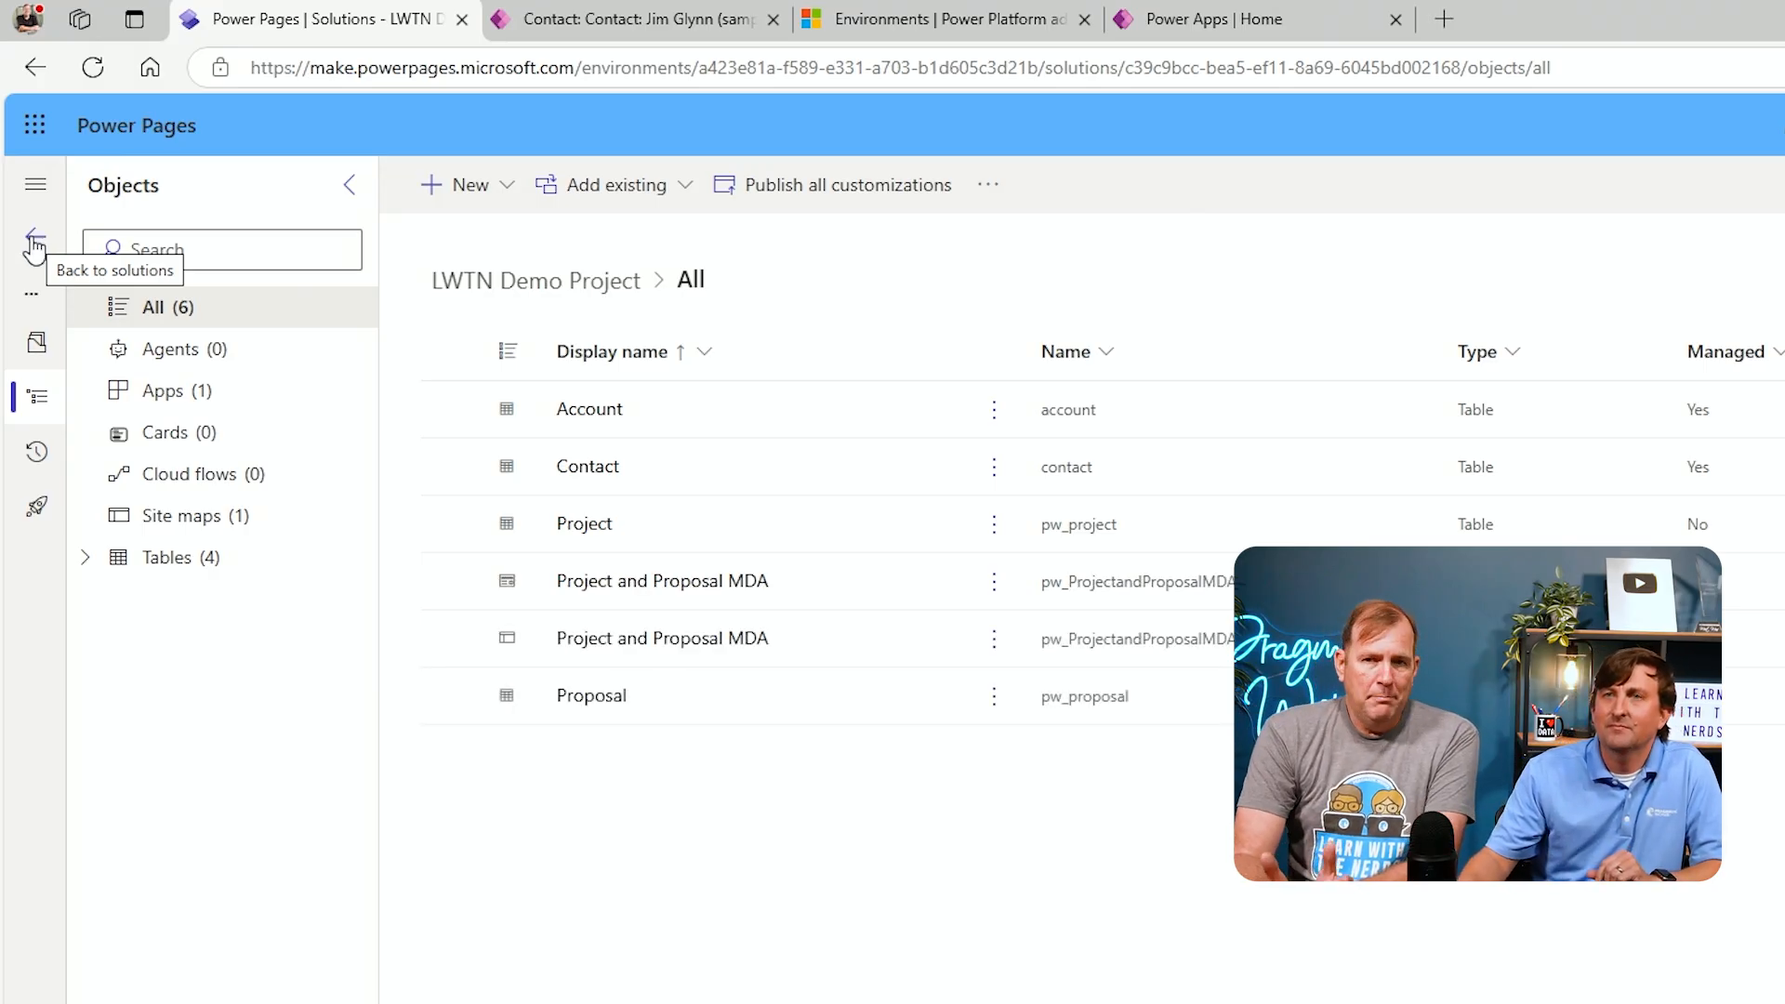
left_click(35, 245)
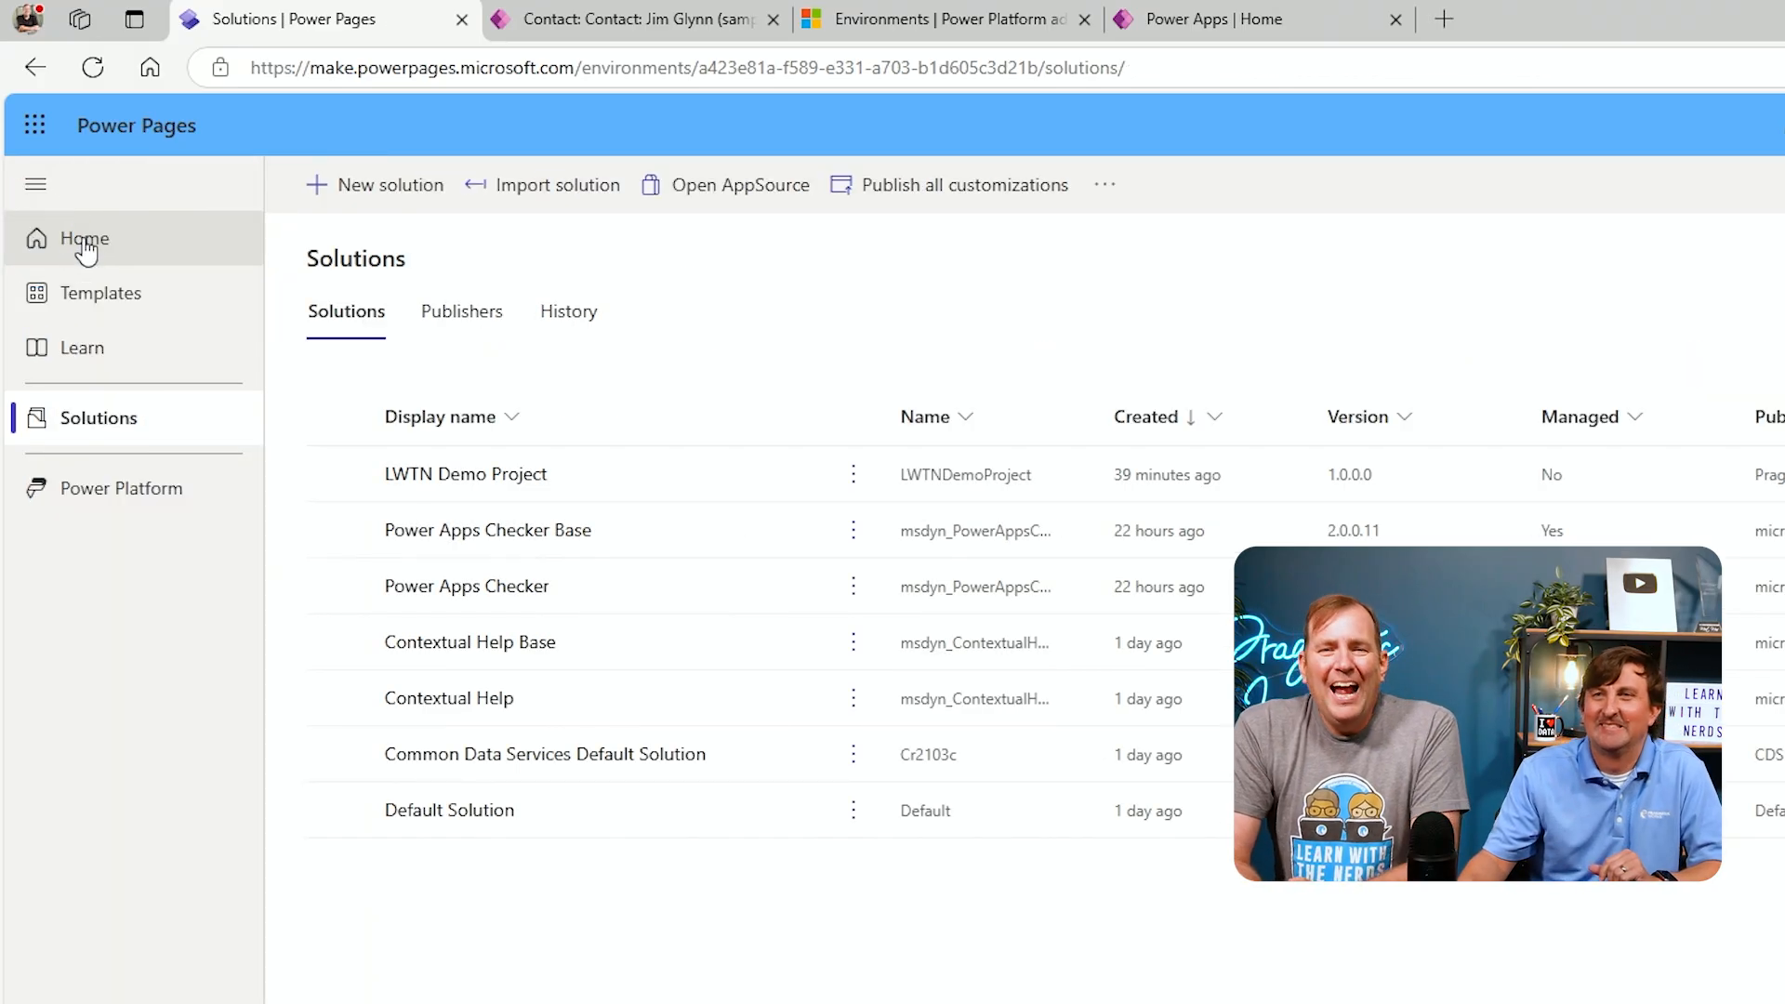
left_click(84, 243)
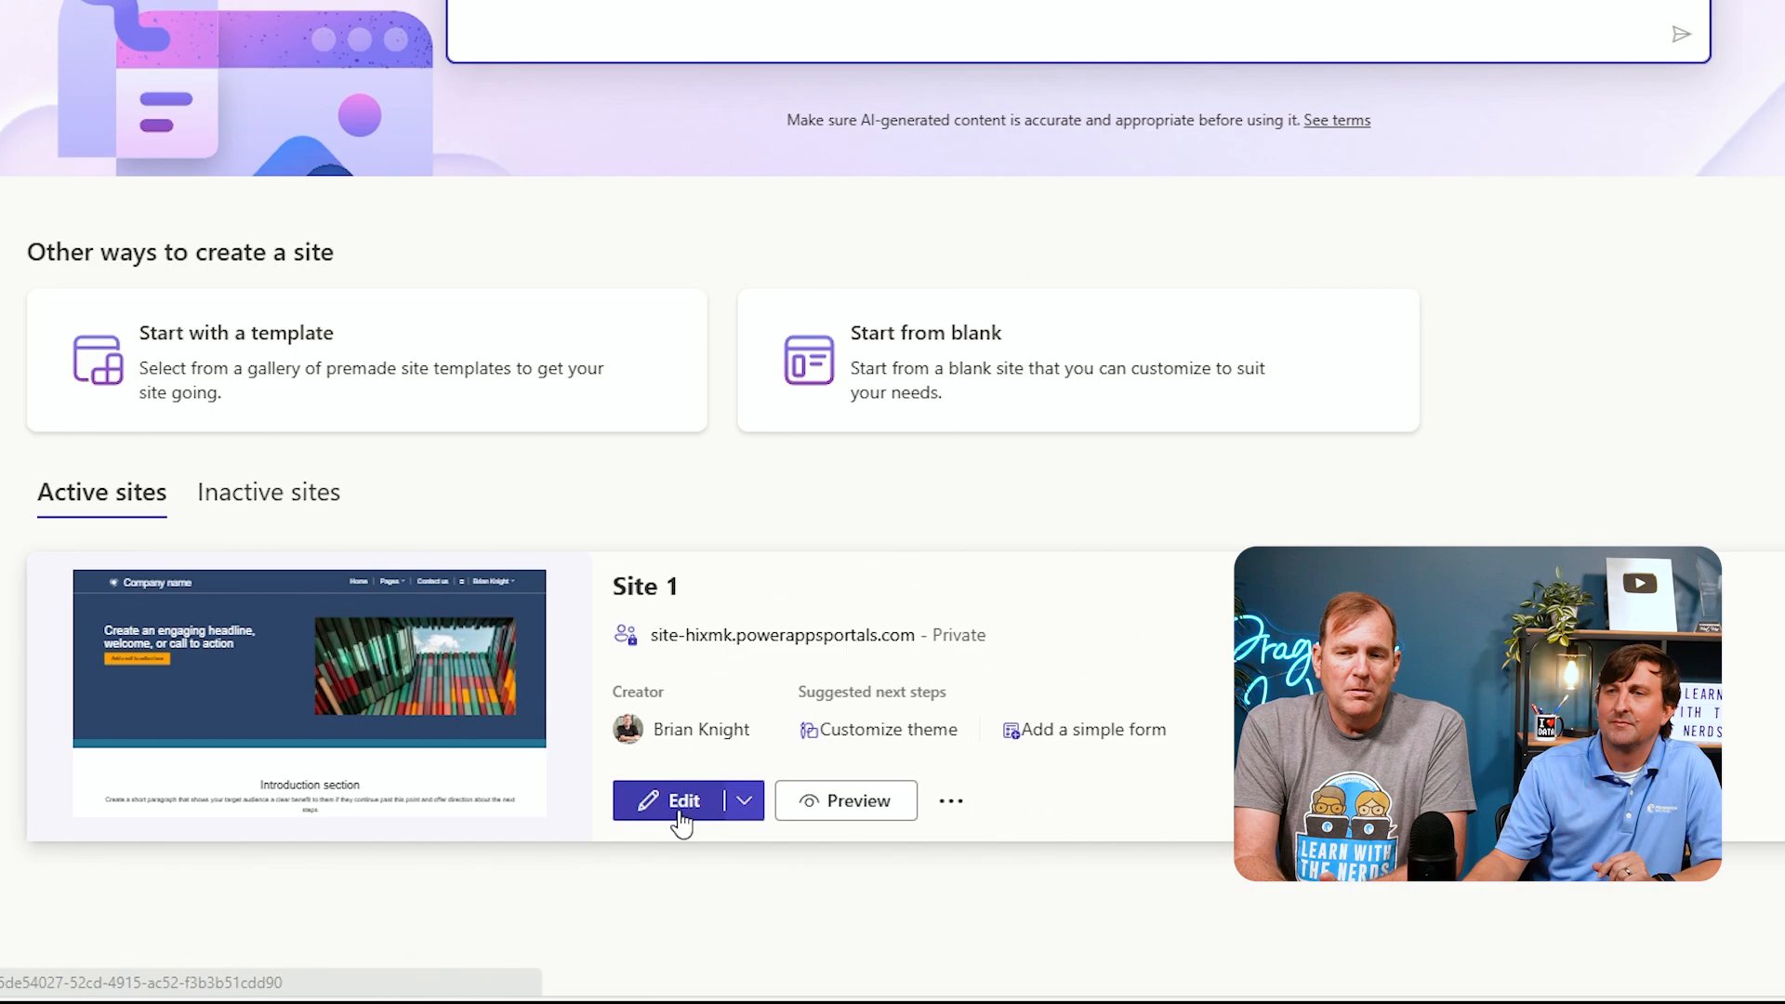
left_click(681, 814)
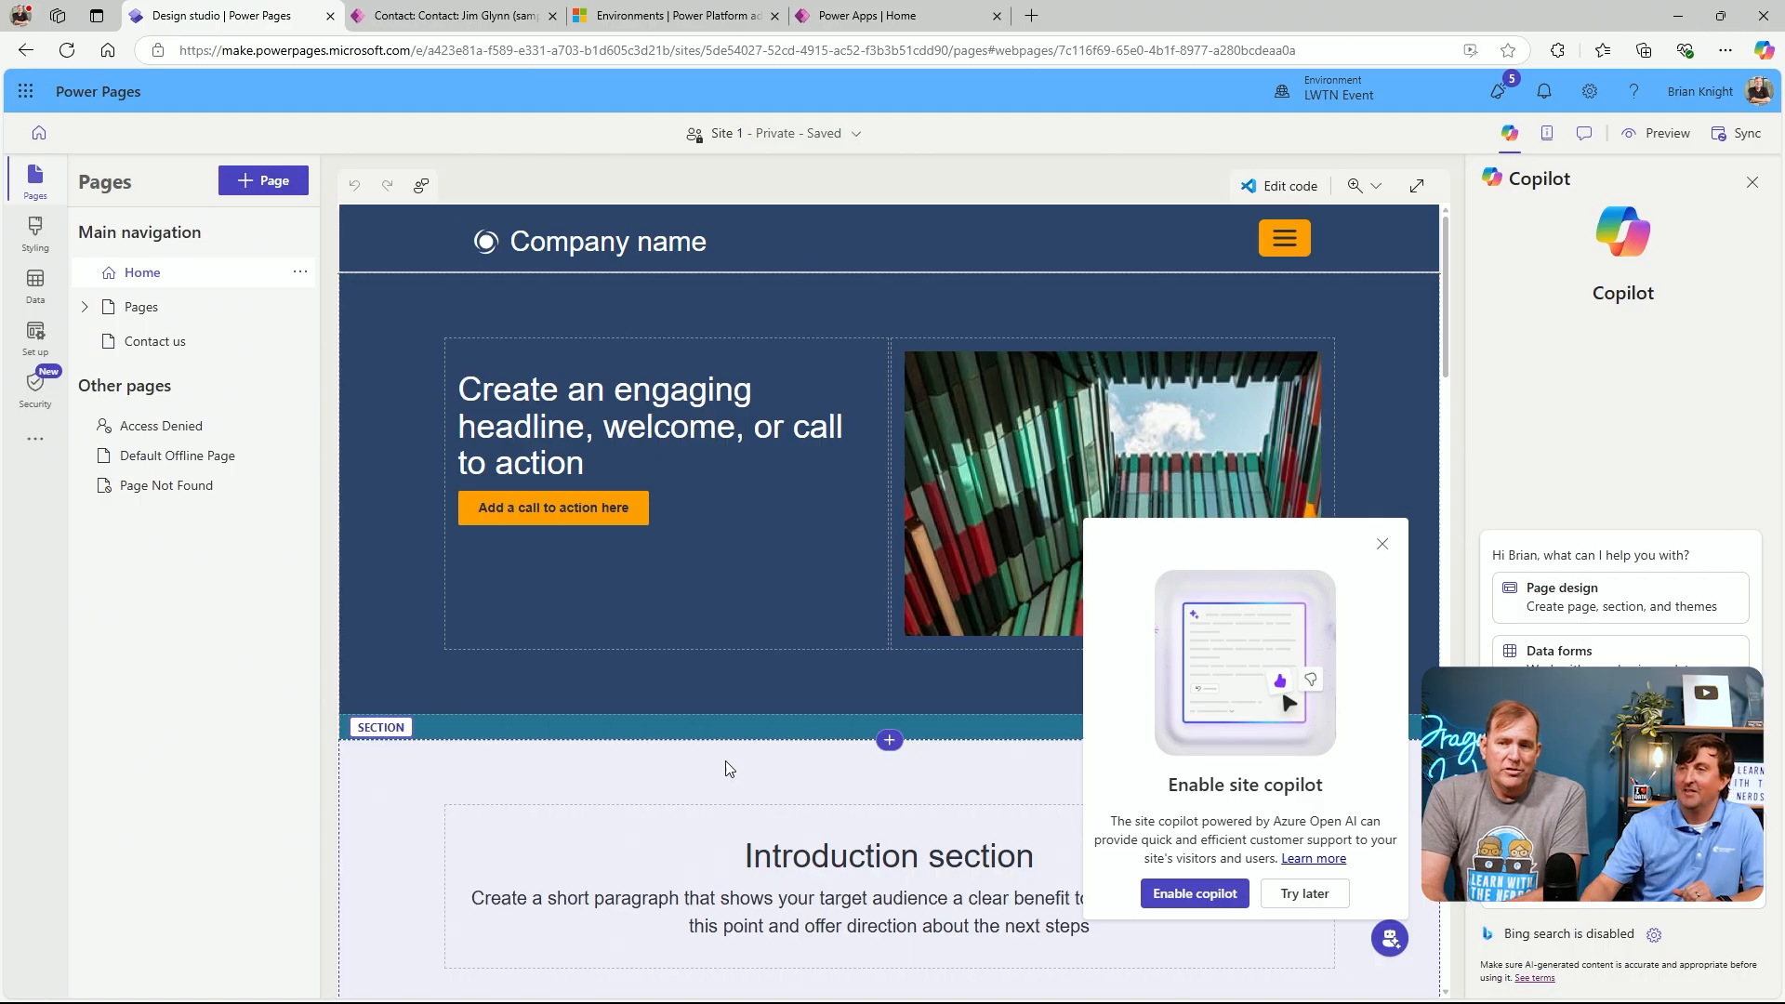
left_click(1381, 544)
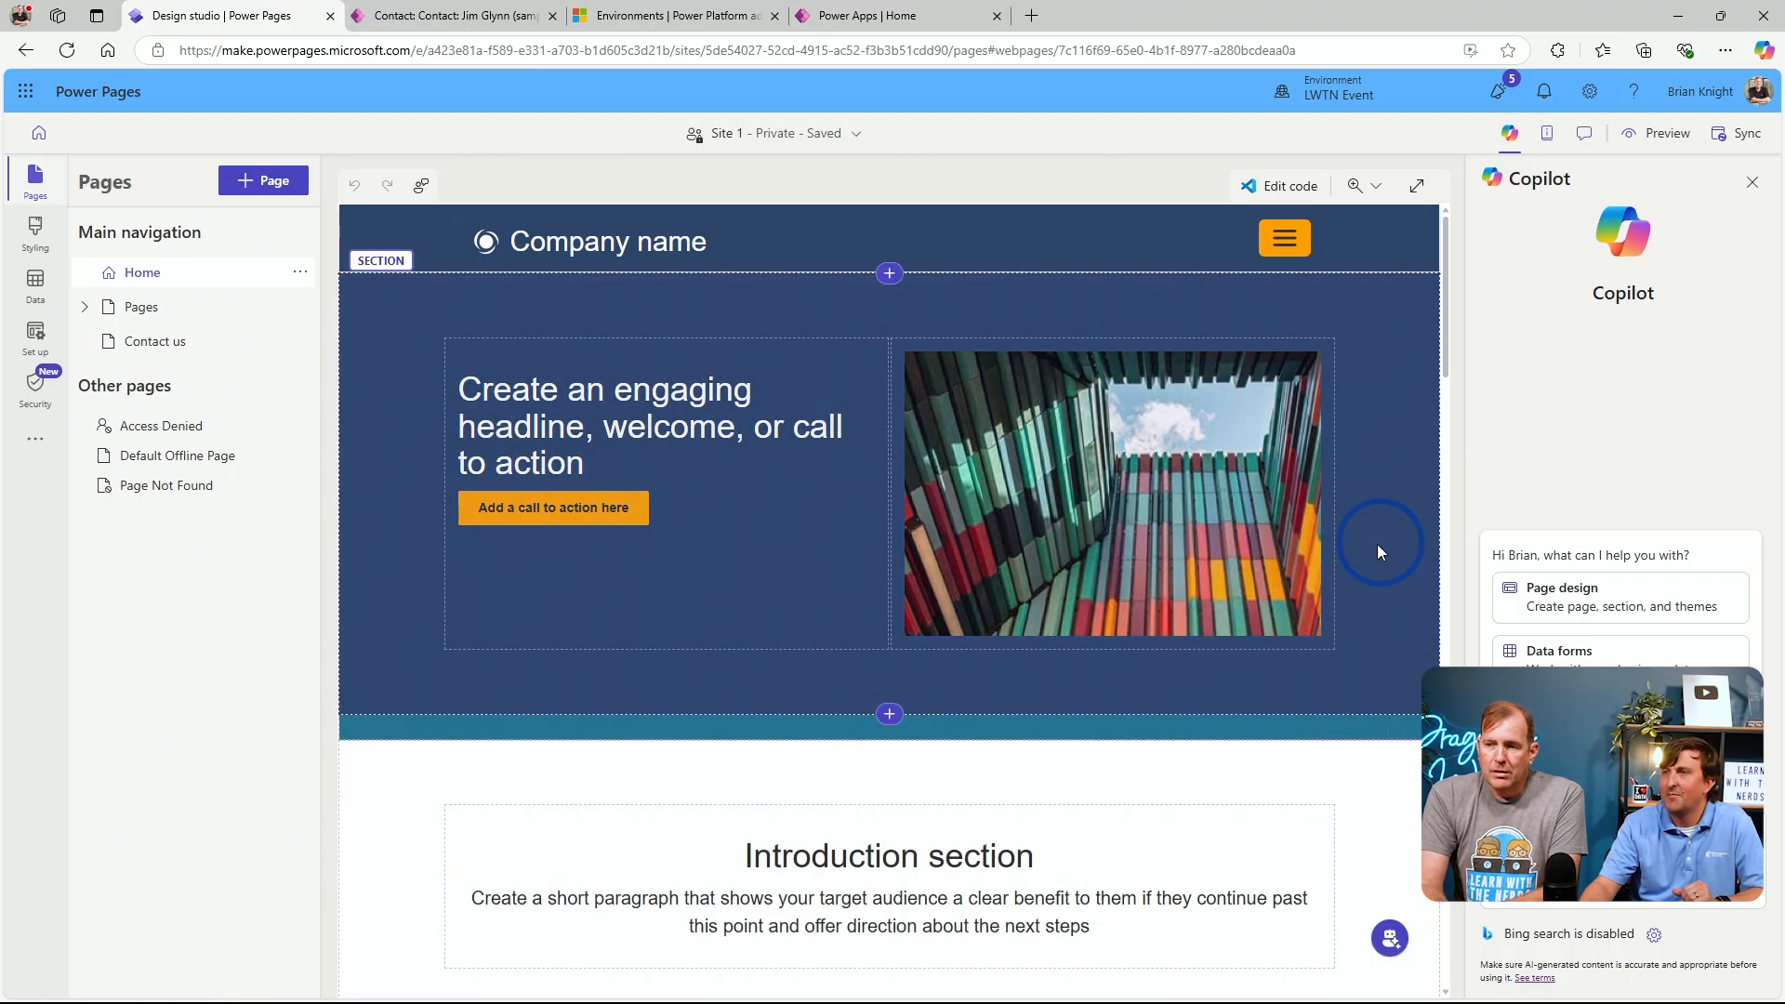
left_click(1753, 183)
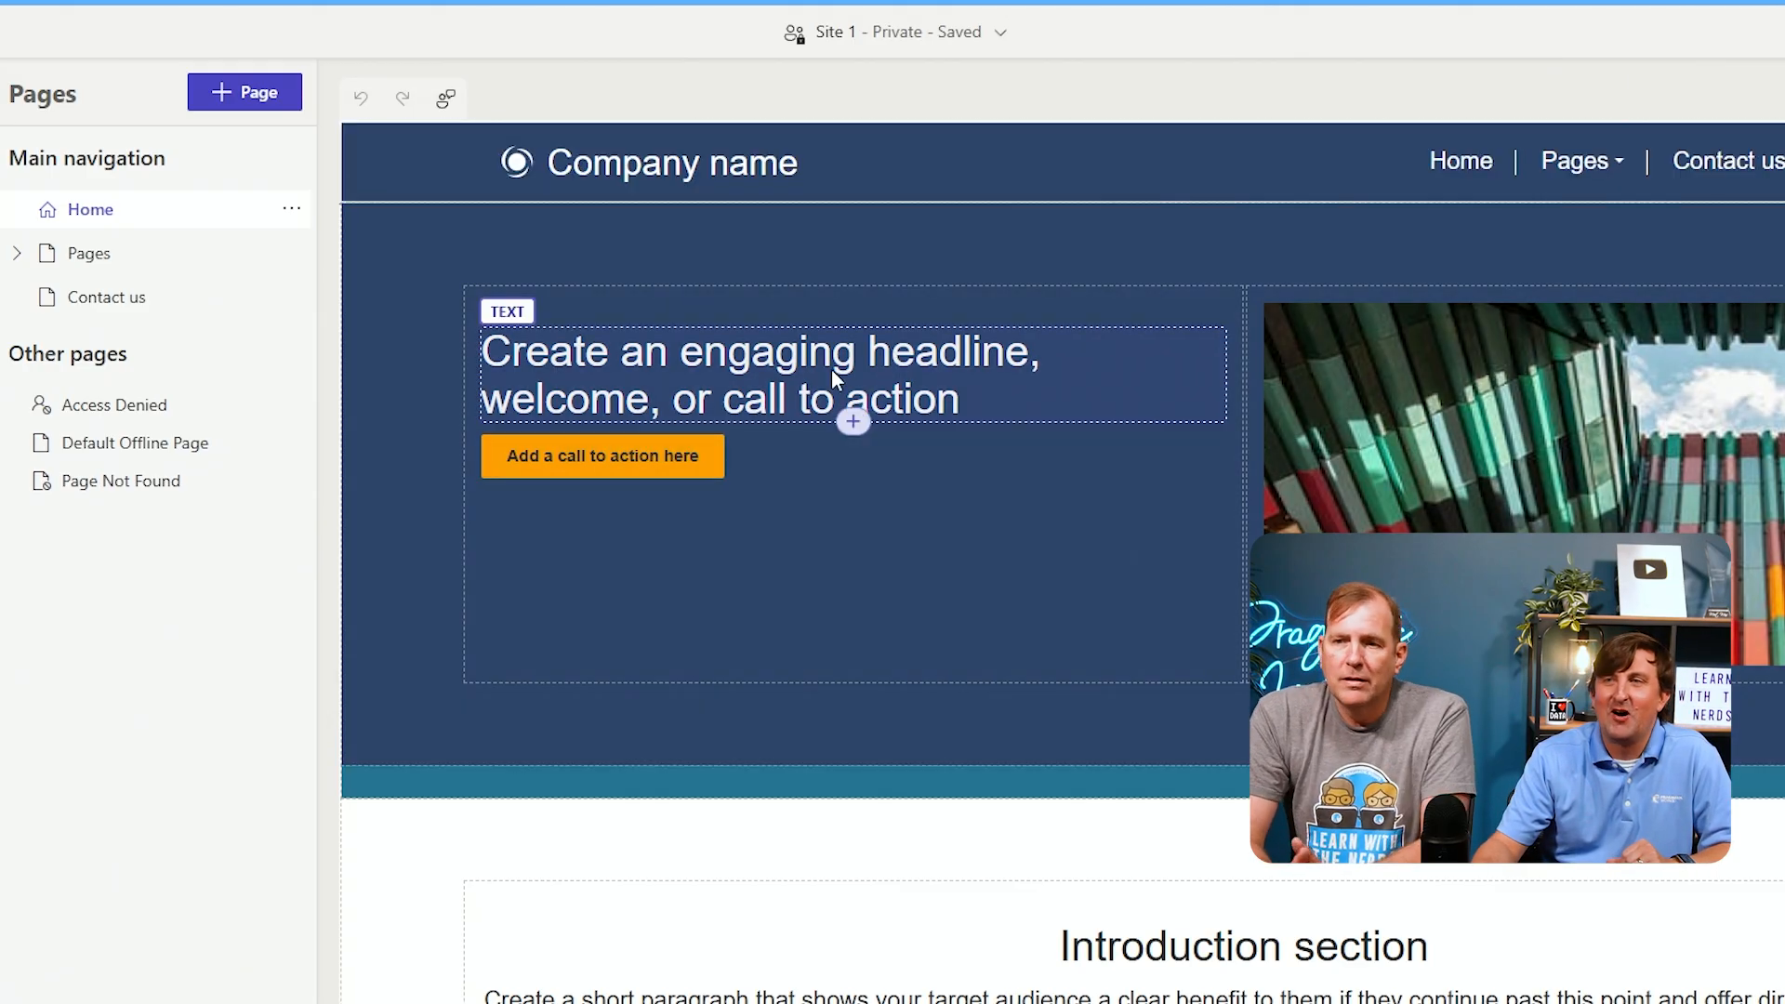
Change the home page hero headline to Welcome to your proposal portal
left_click(831, 368)
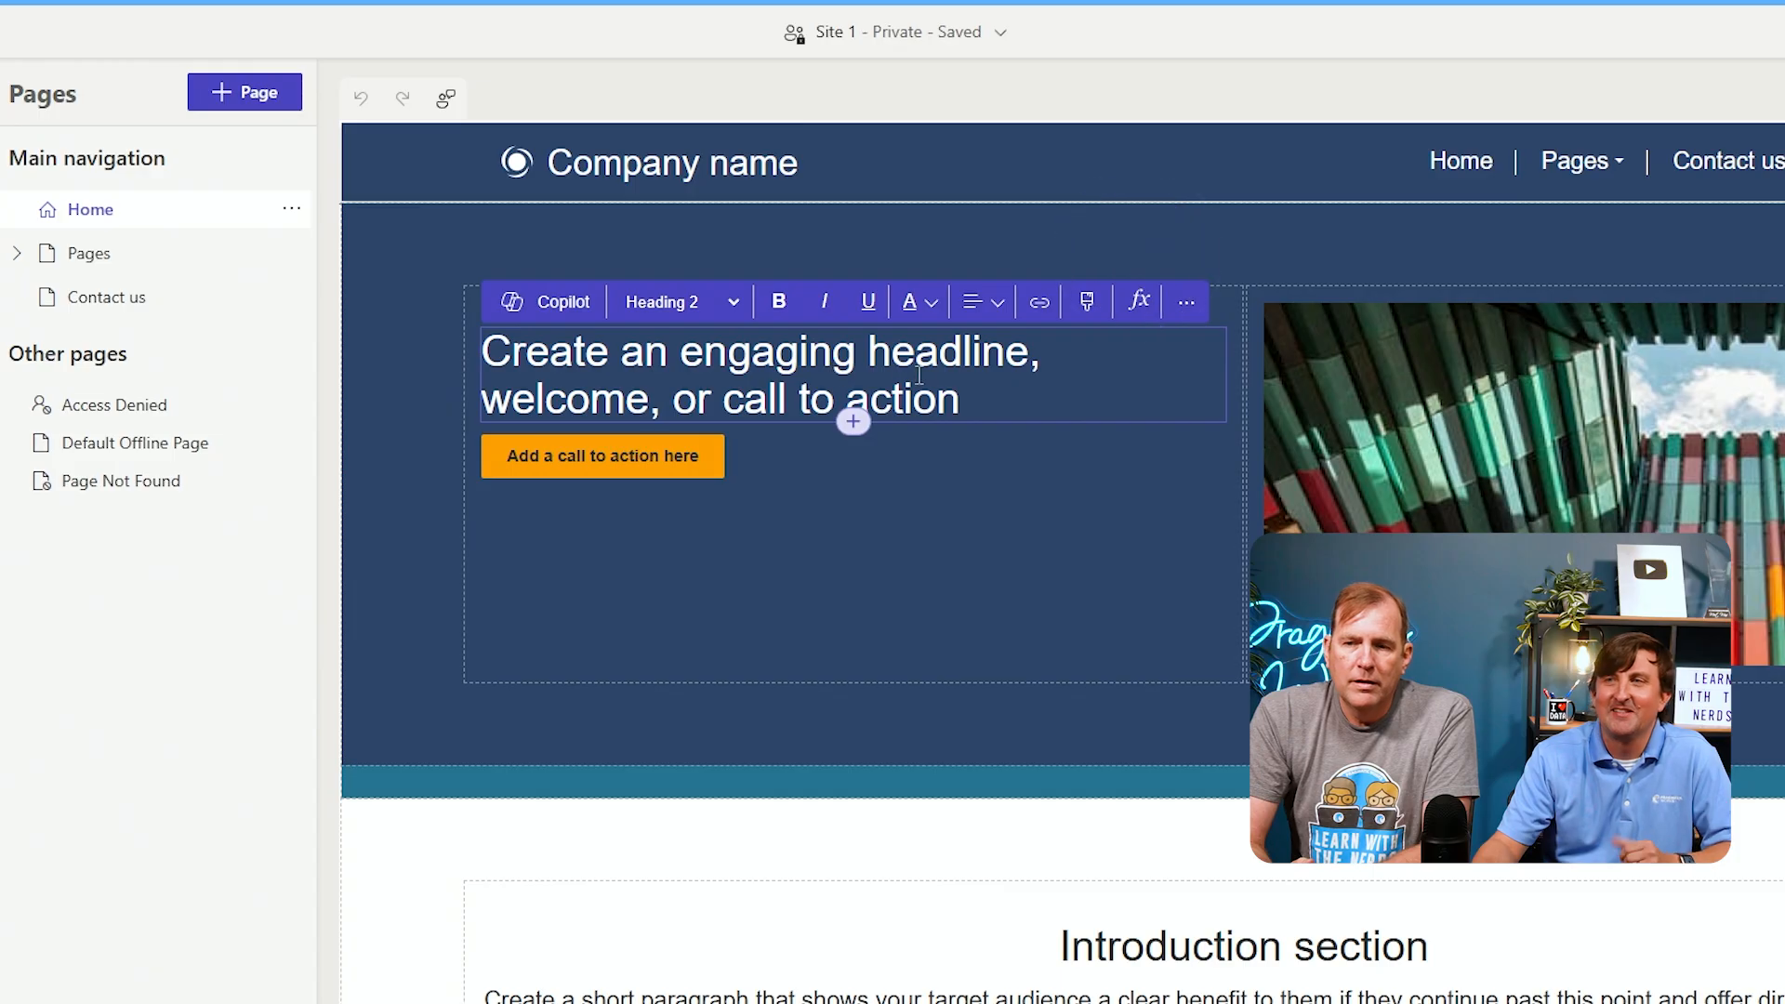
left_click_drag(971, 392, 477, 350)
left_click(388, 276)
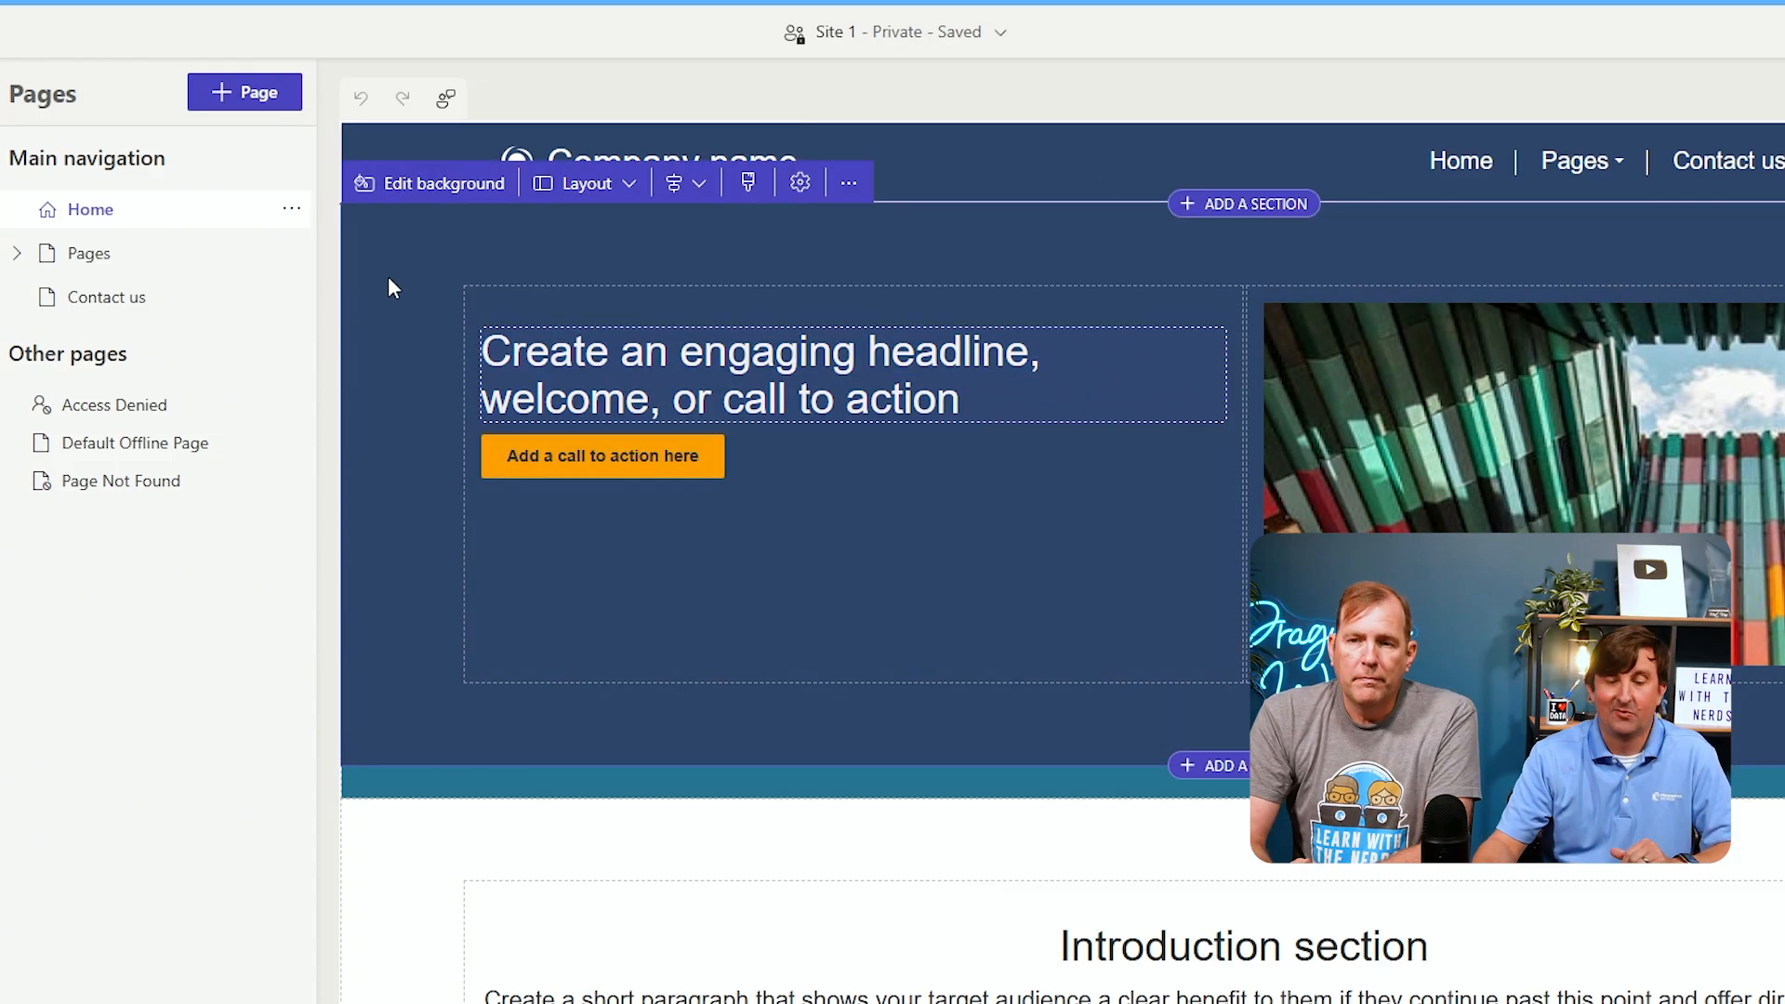
triple_click(742, 372)
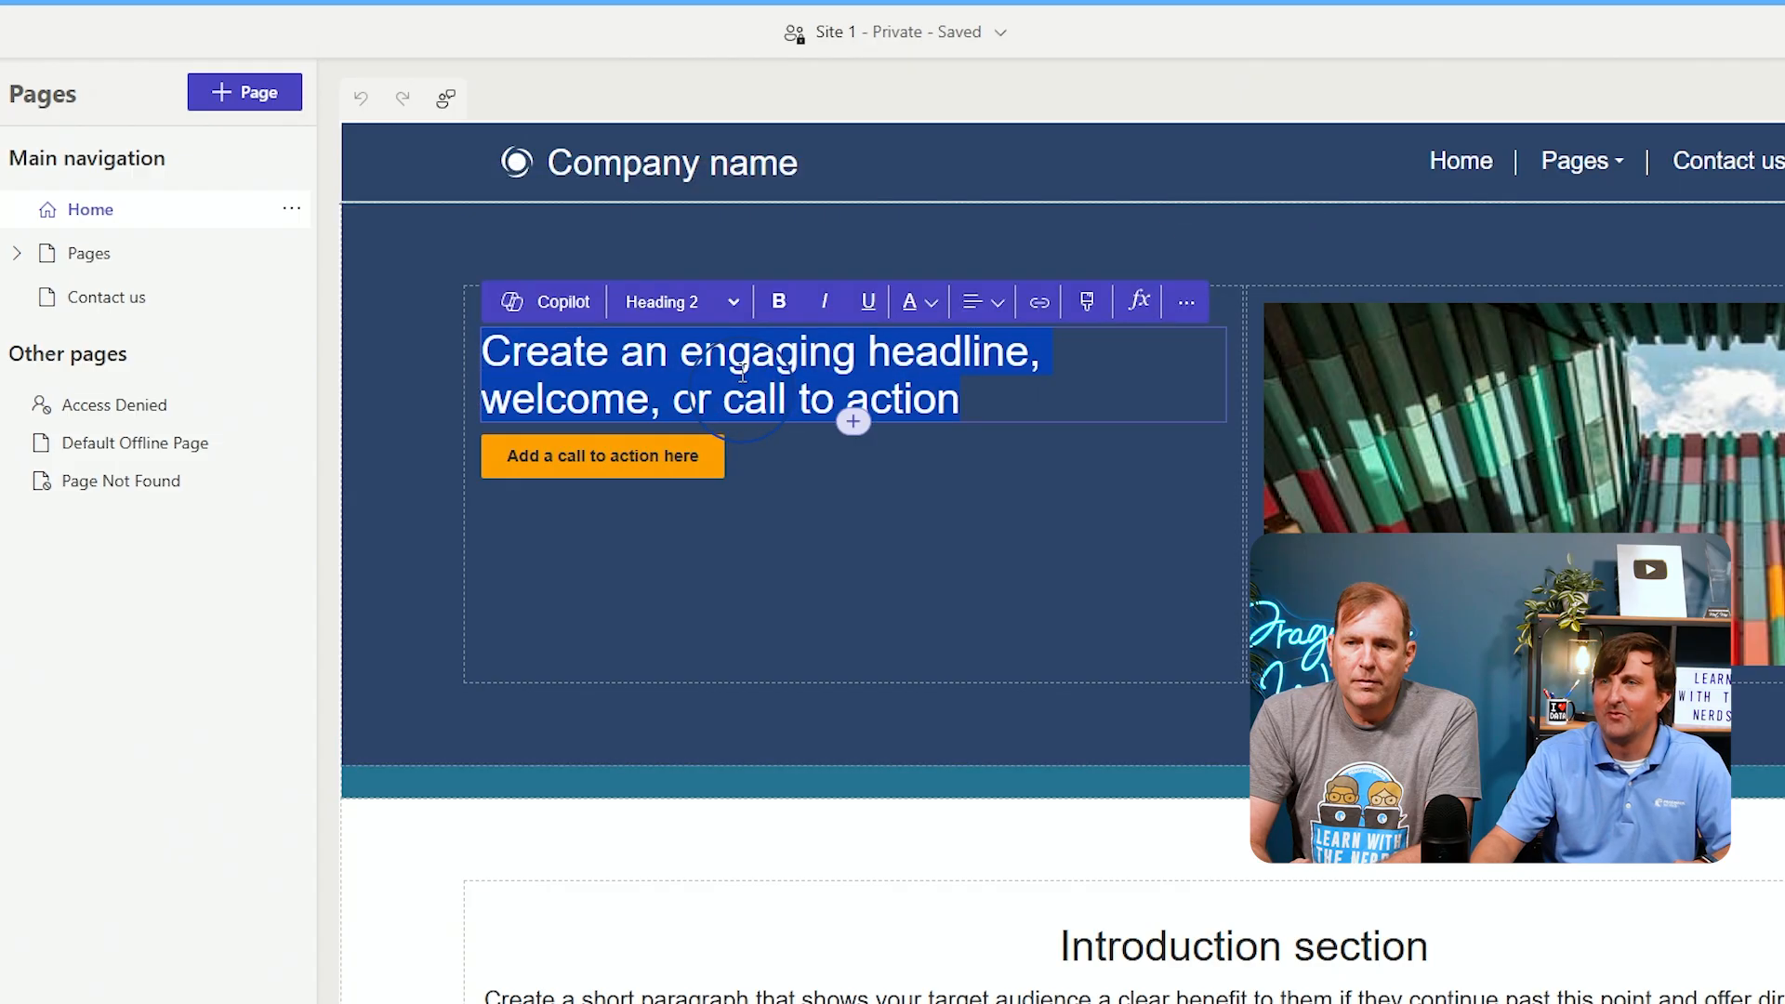
type("Welcome to")
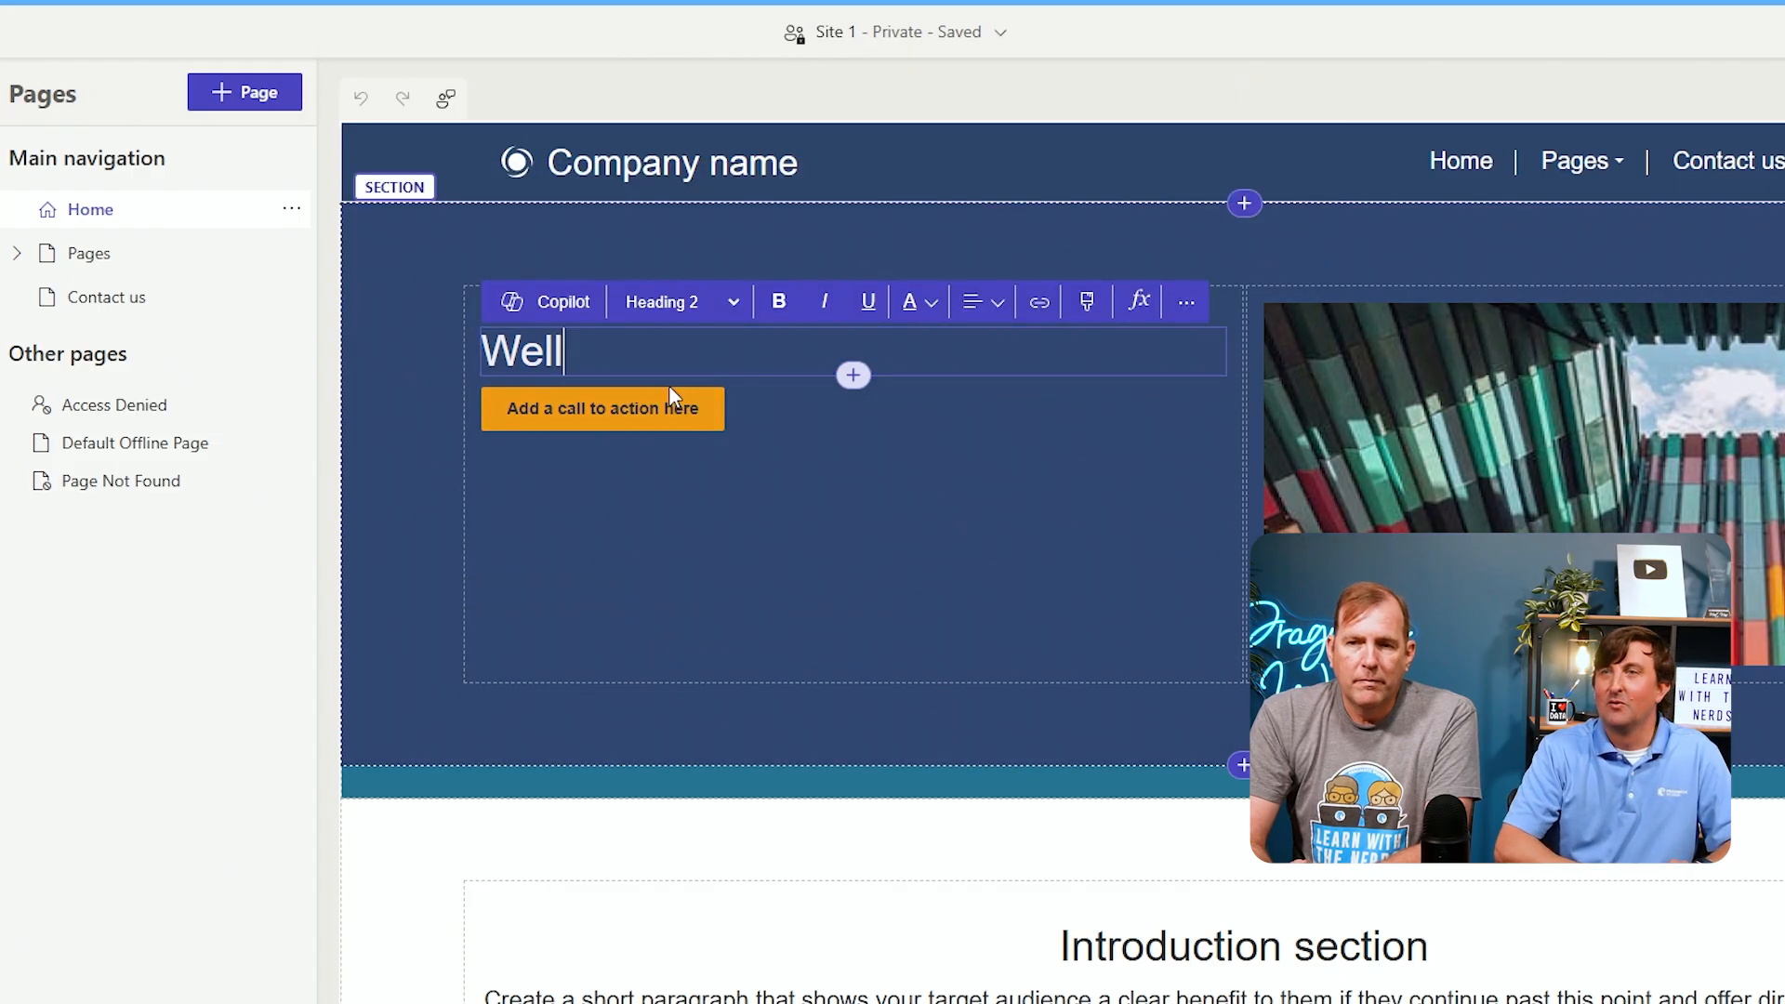
type(" yoru p")
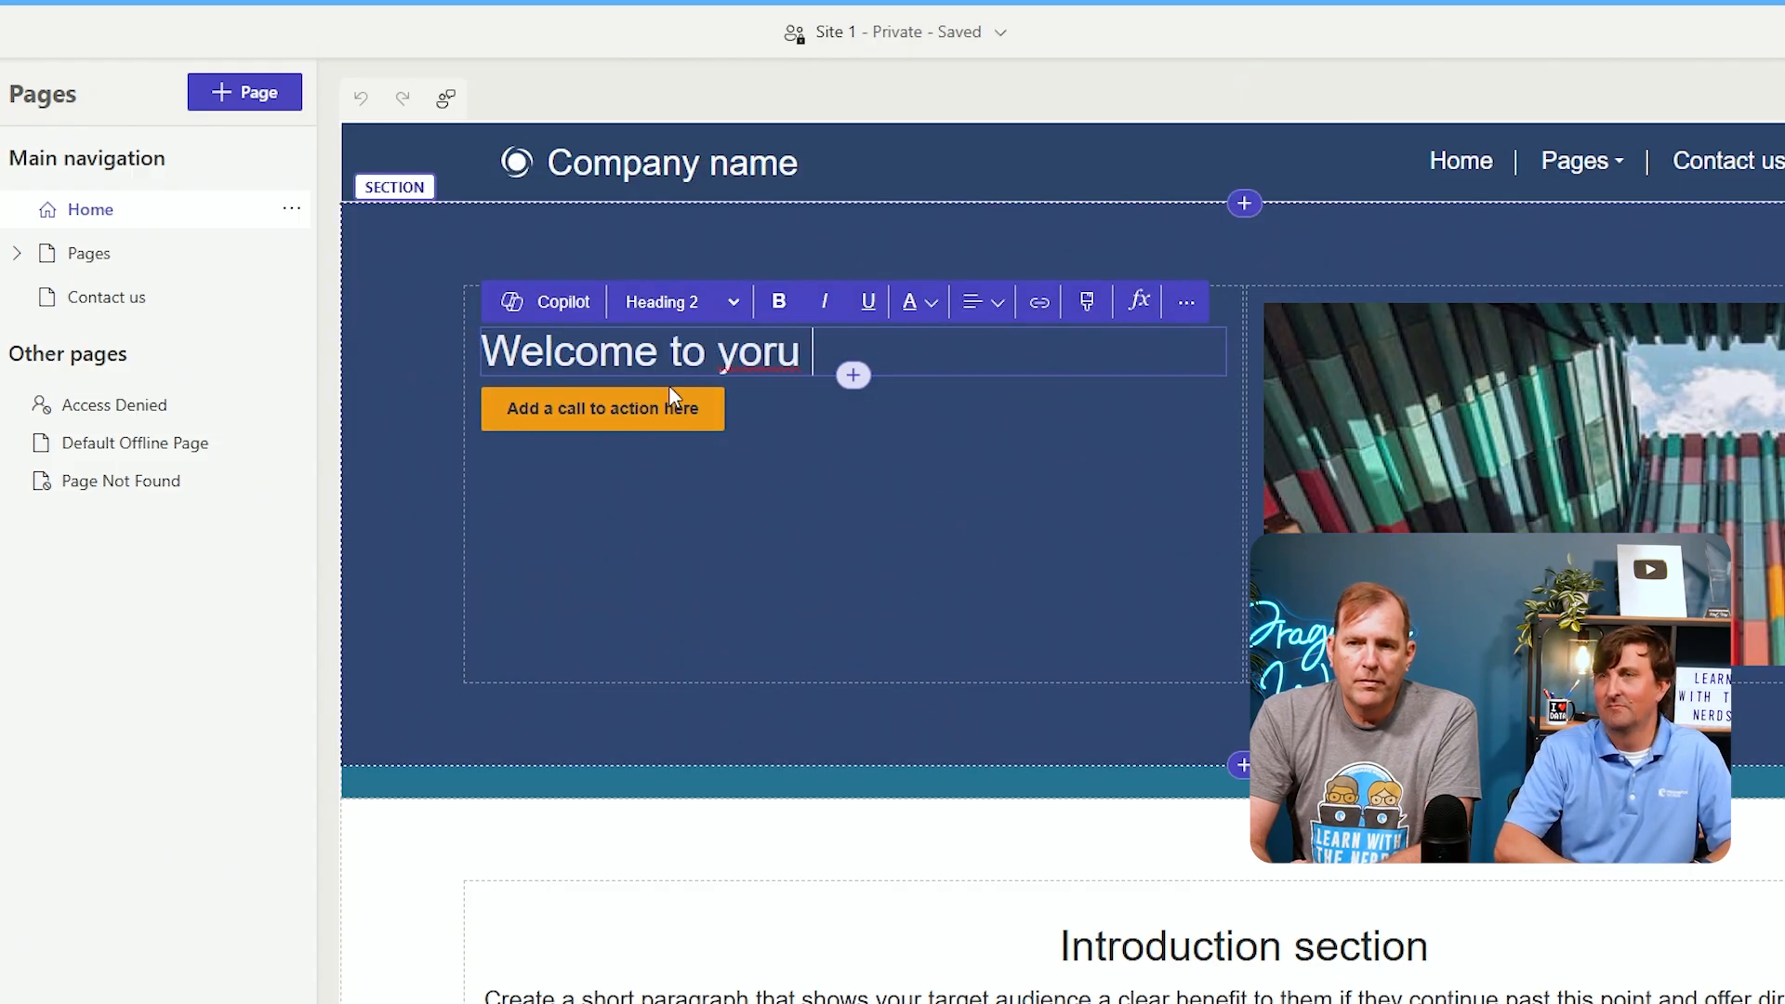
key("BackSpace")
key("BackSpace")
key("BackSpace")
key("BackSpace")
type("ur ")
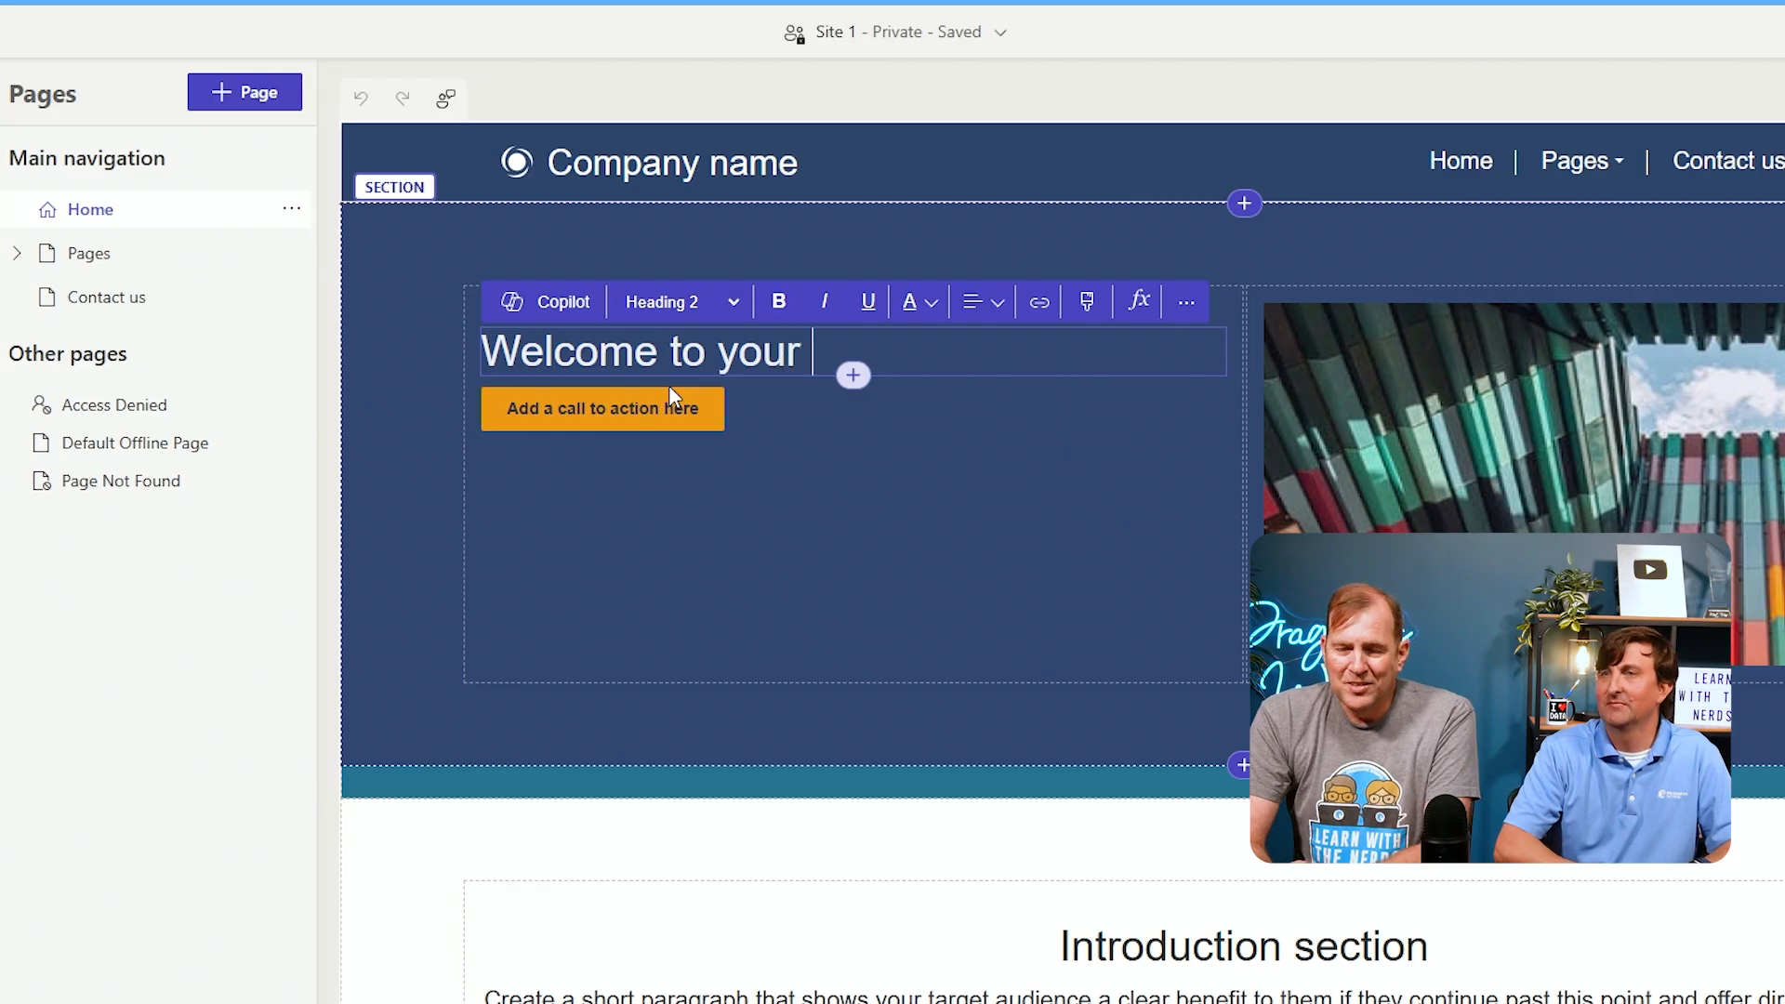
type("proposal prota")
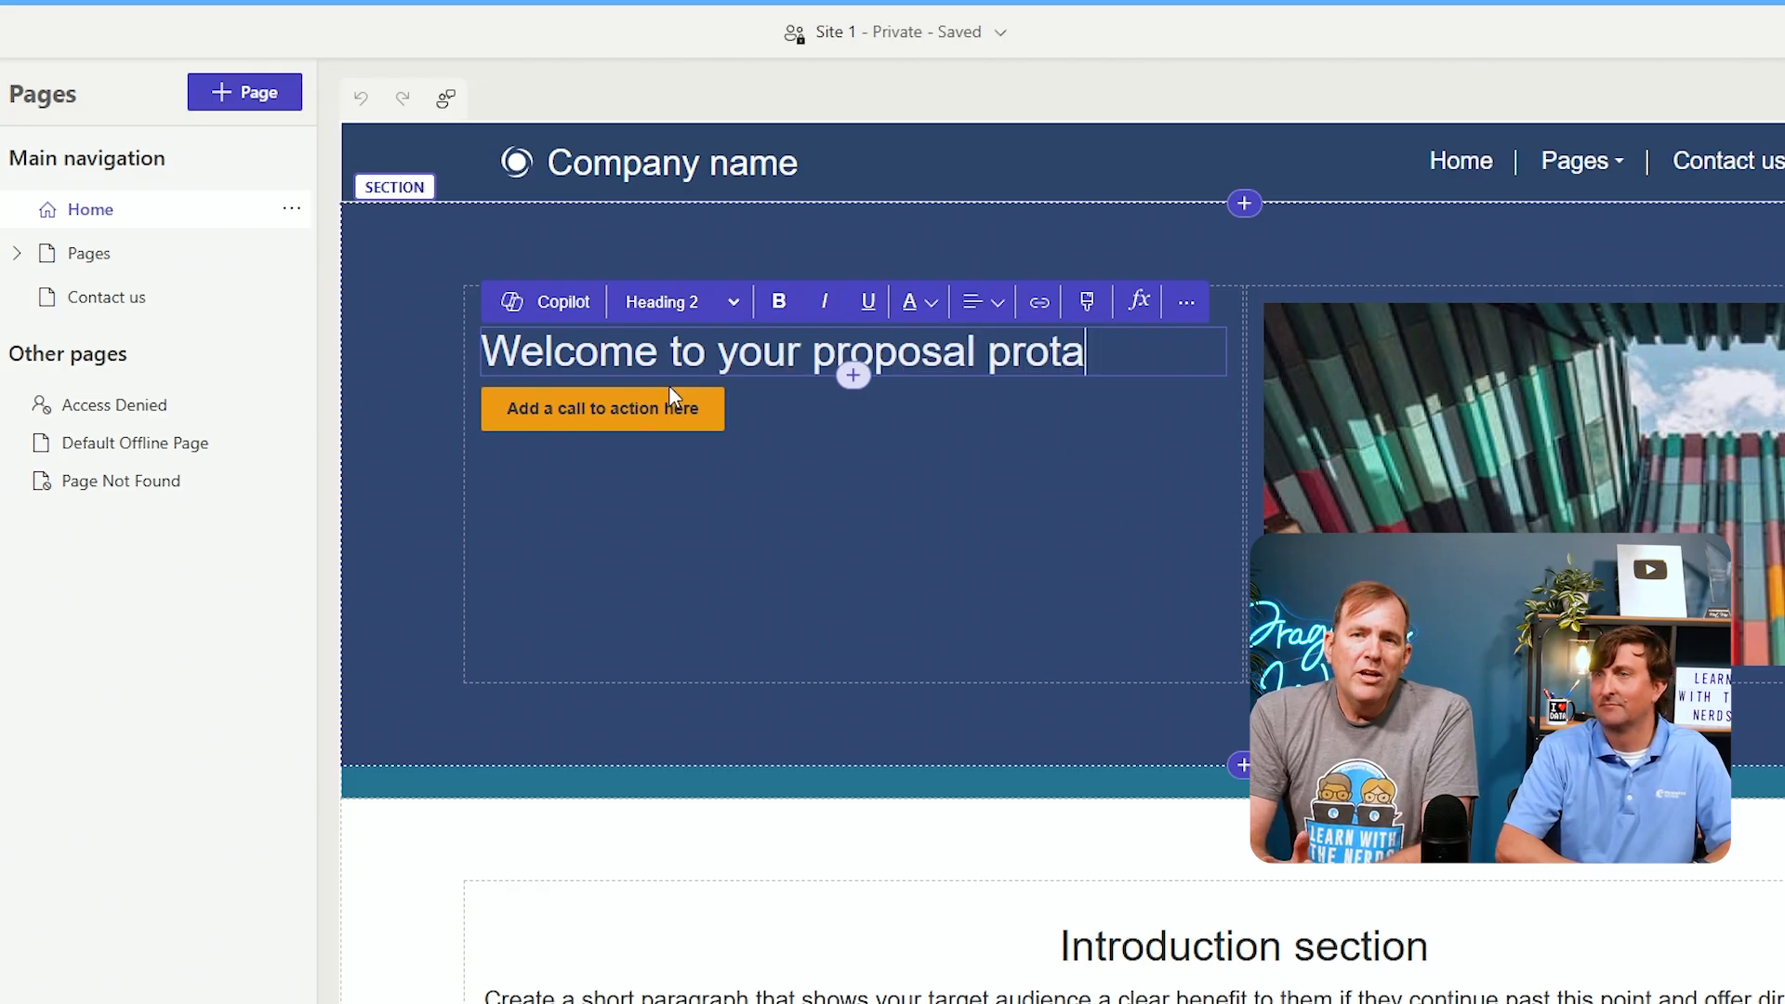
key("BackSpace")
key("BackSpace")
key("BackSpace")
key("BackSpace")
type("ortal.")
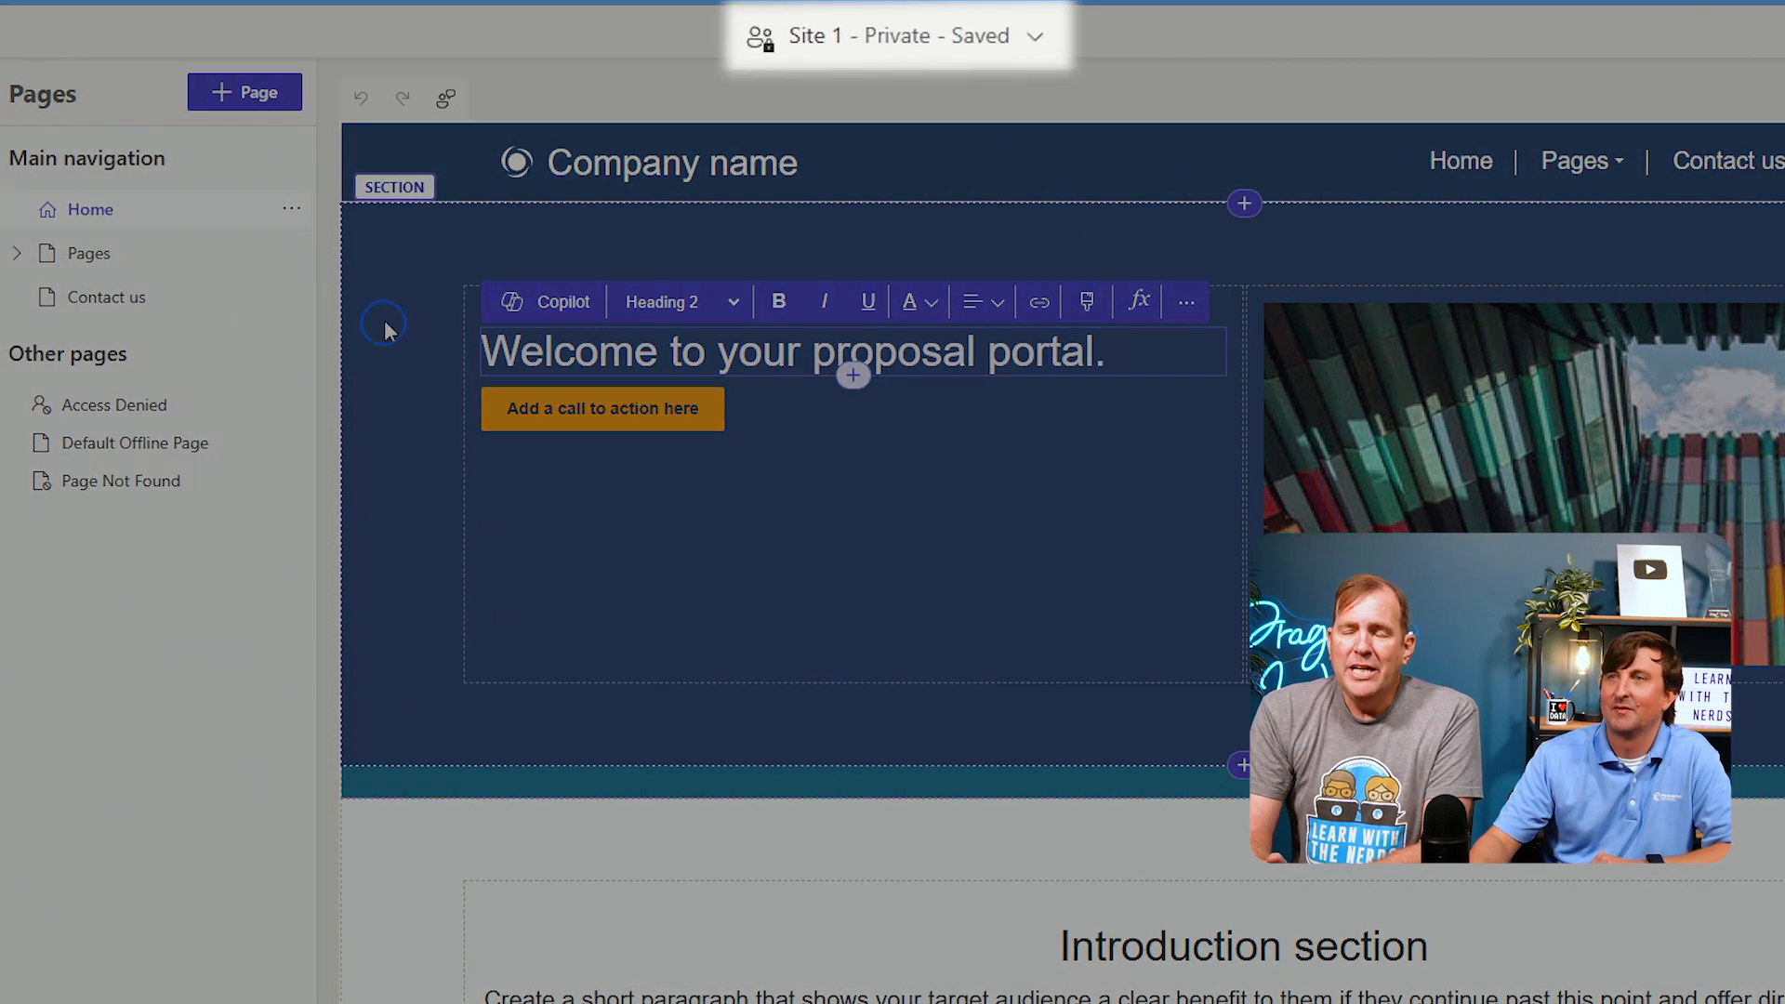
left_click(383, 322)
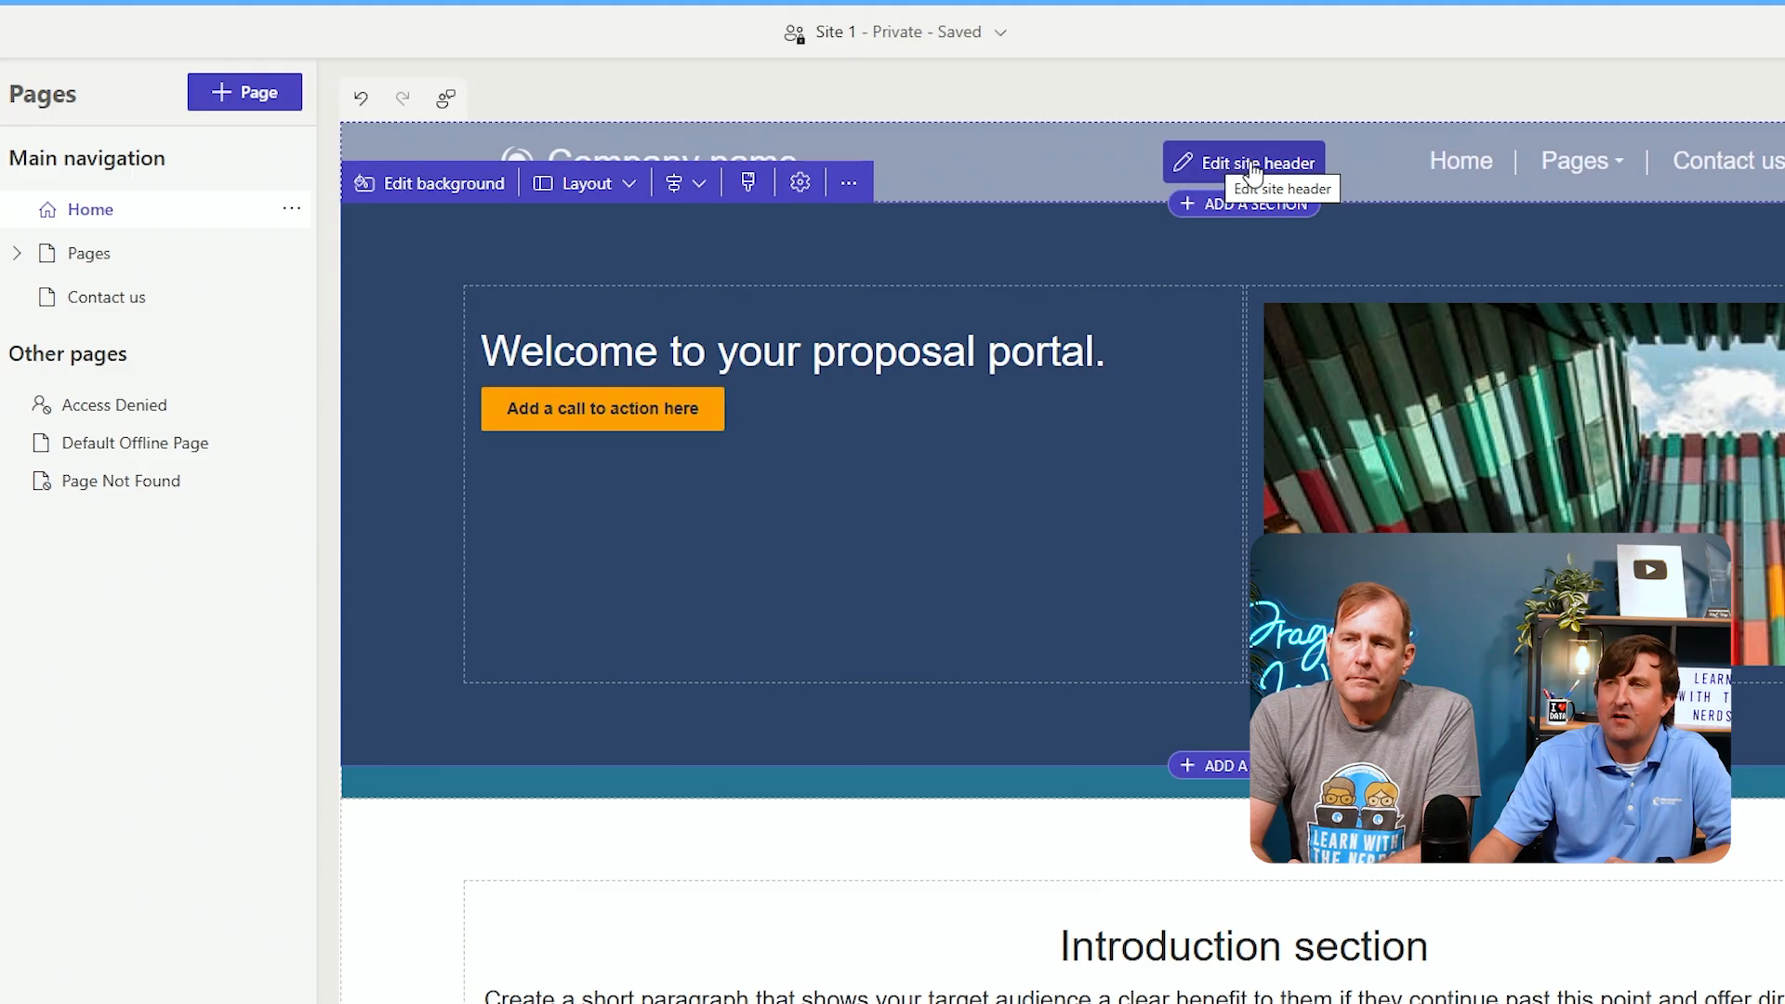
Set the site header title to Our wondeful LWTN Portal and close the header editor
left_click(1251, 167)
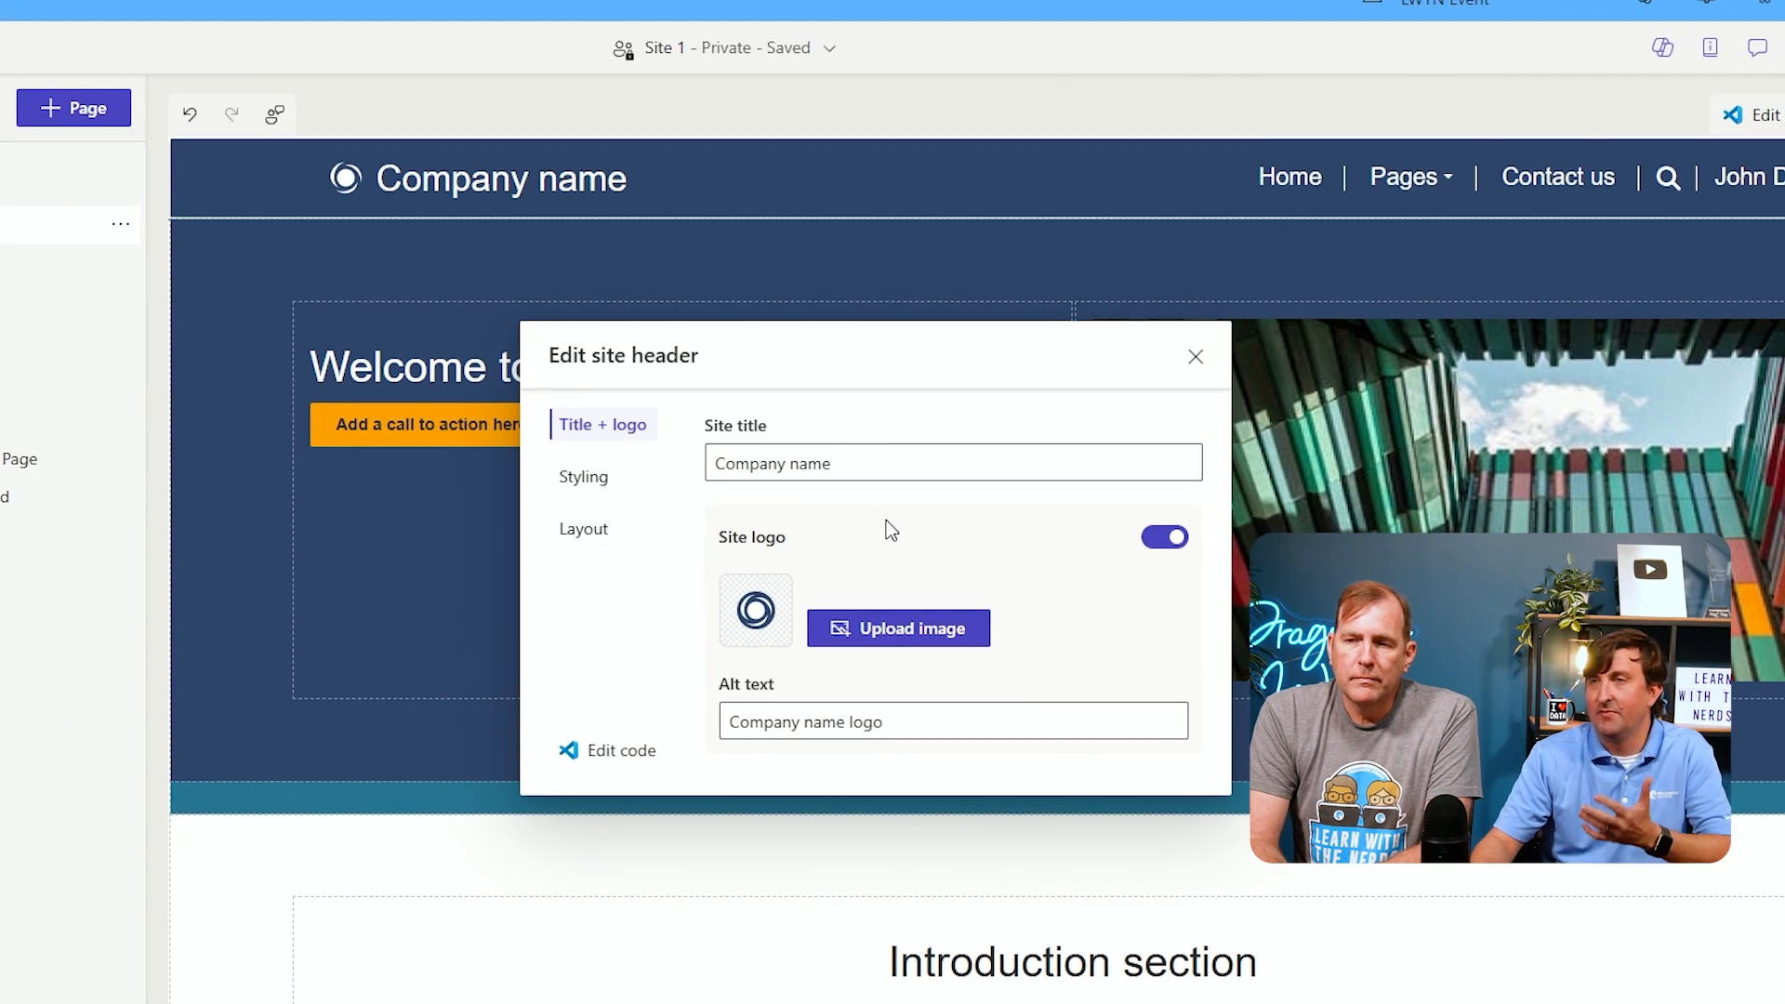
left_click_drag(879, 463, 711, 465)
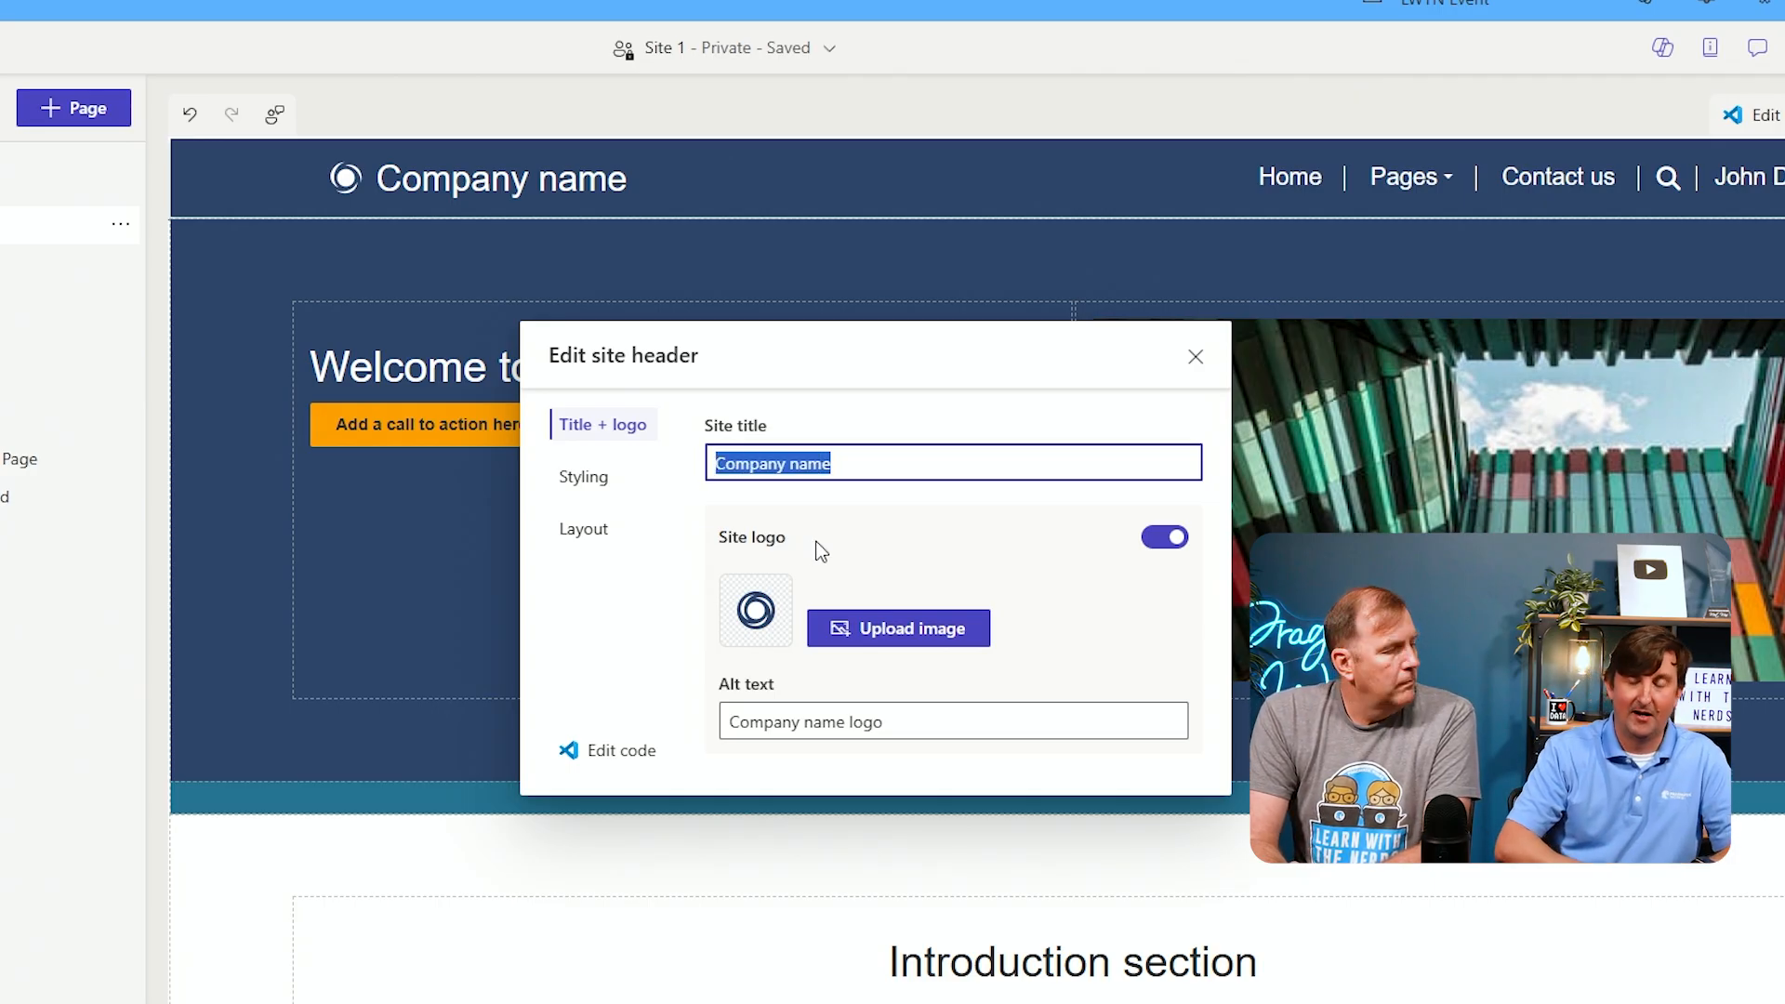
type("Our wondeful LWT")
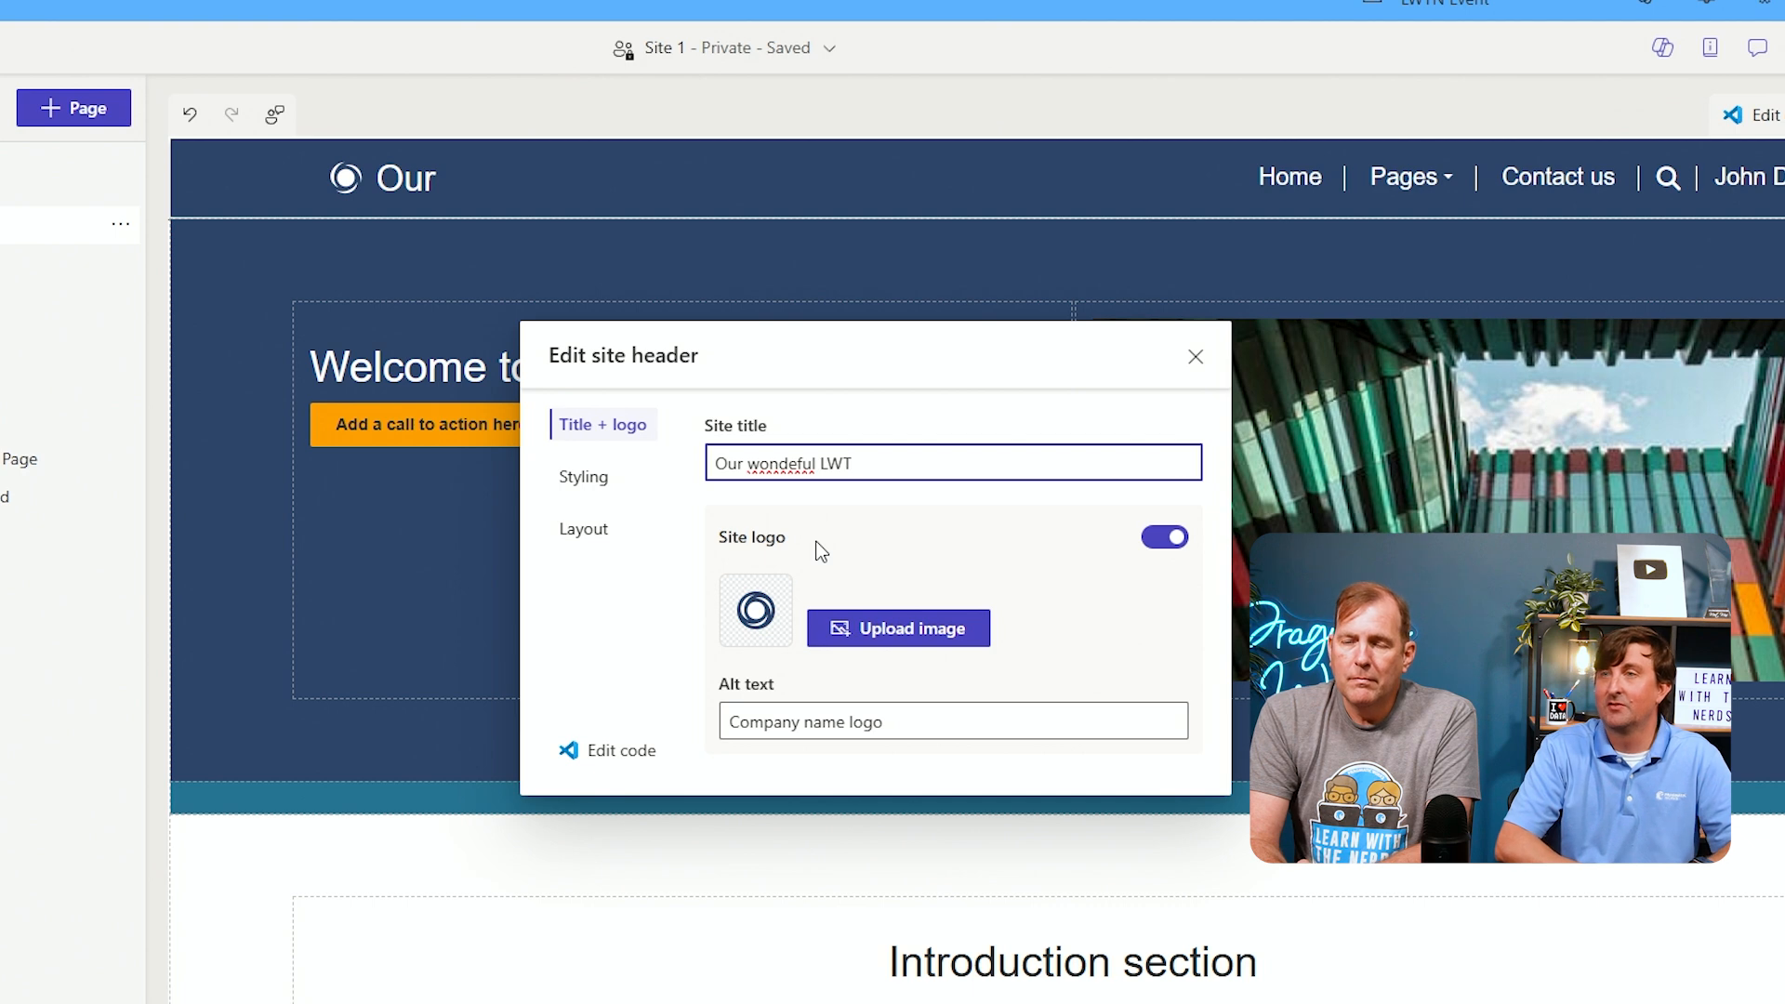
type("N Portal")
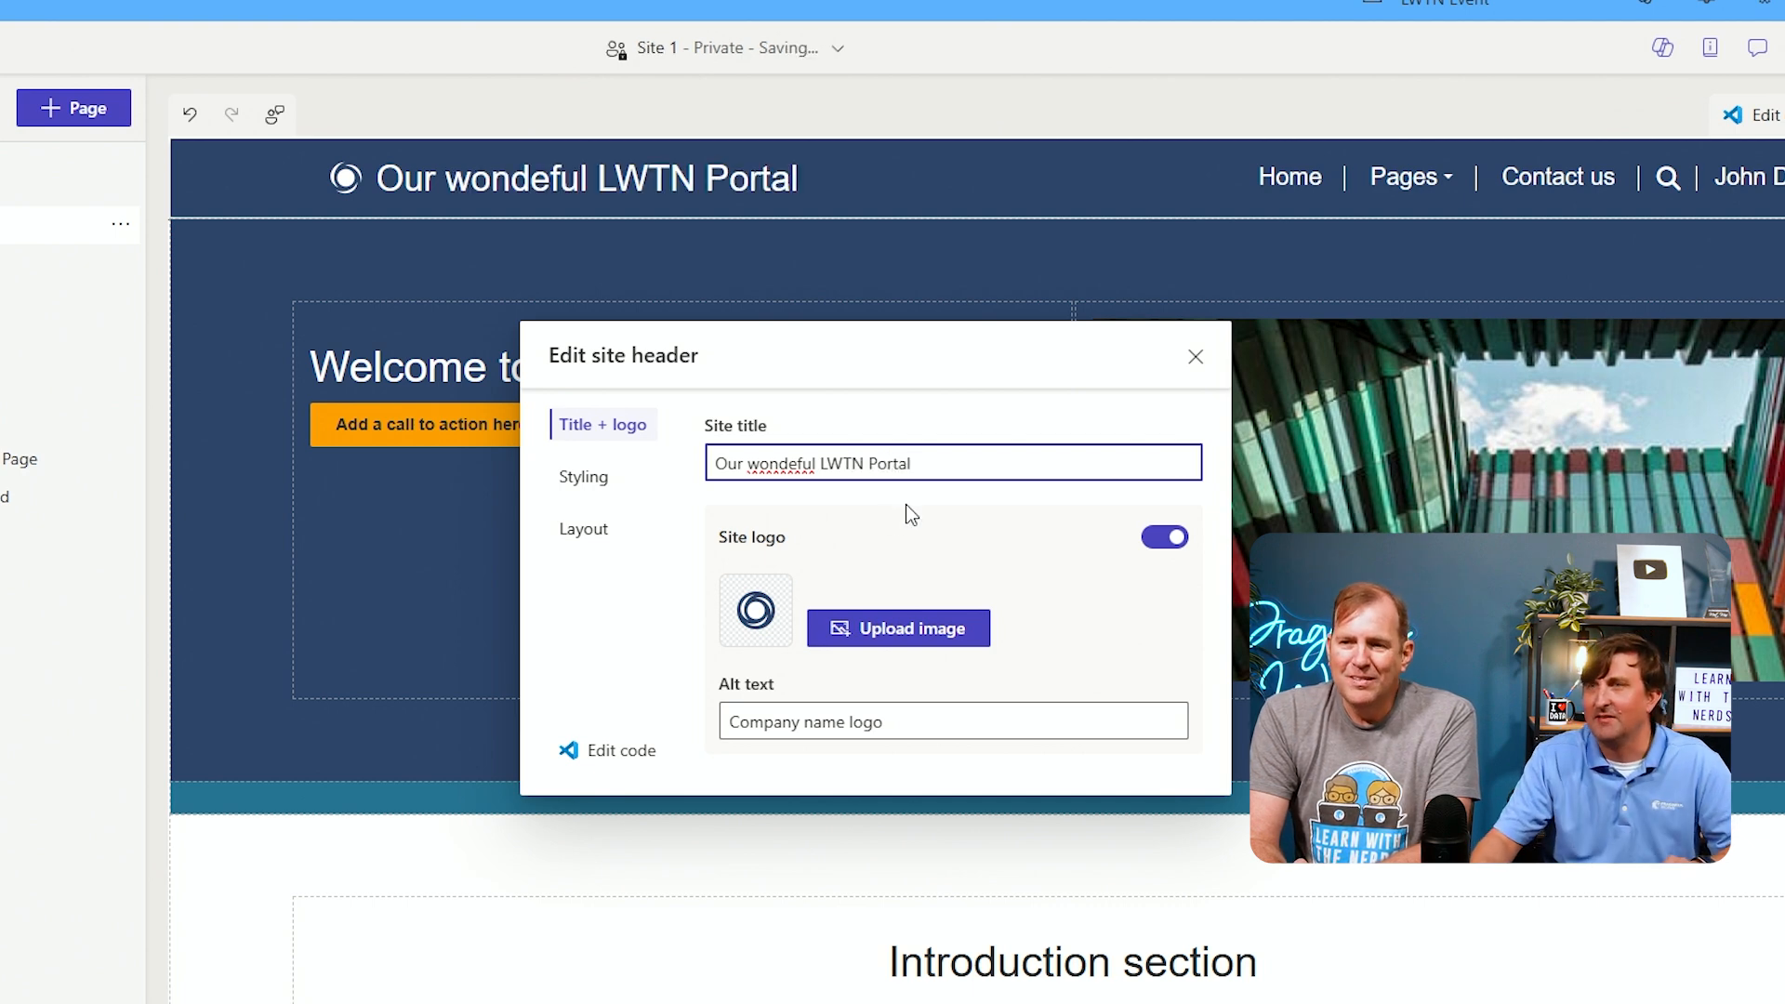
left_click(882, 525)
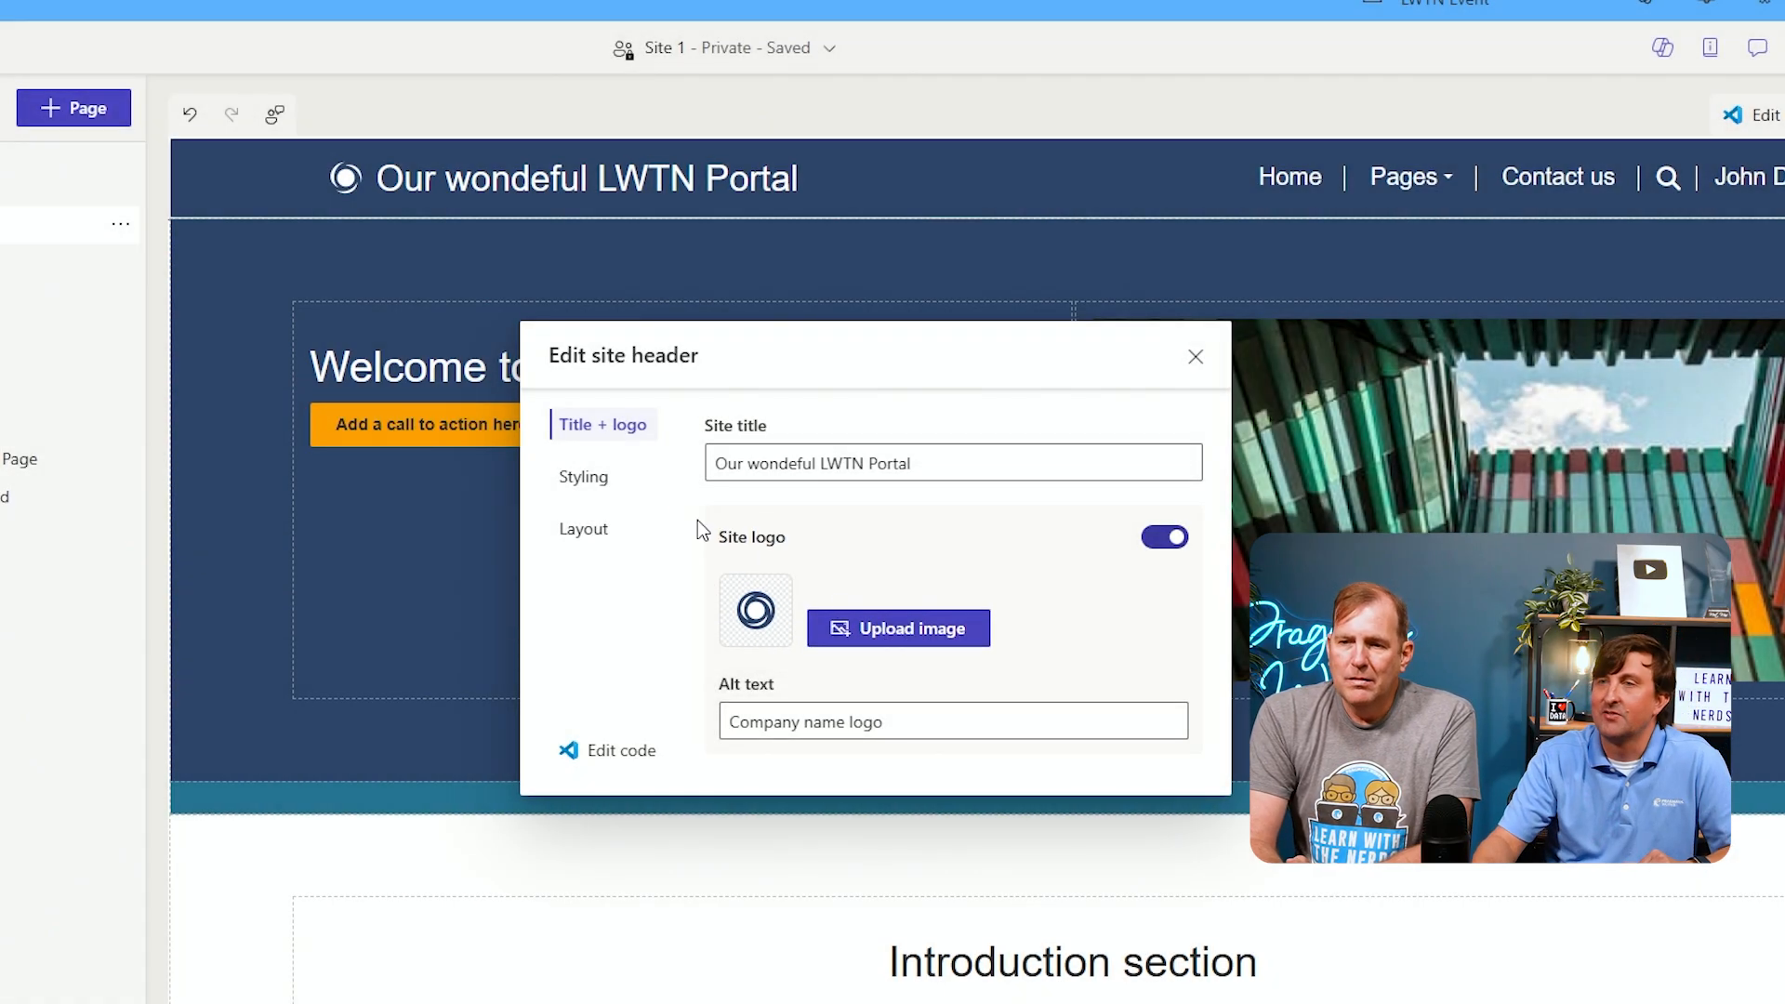
left_click(606, 494)
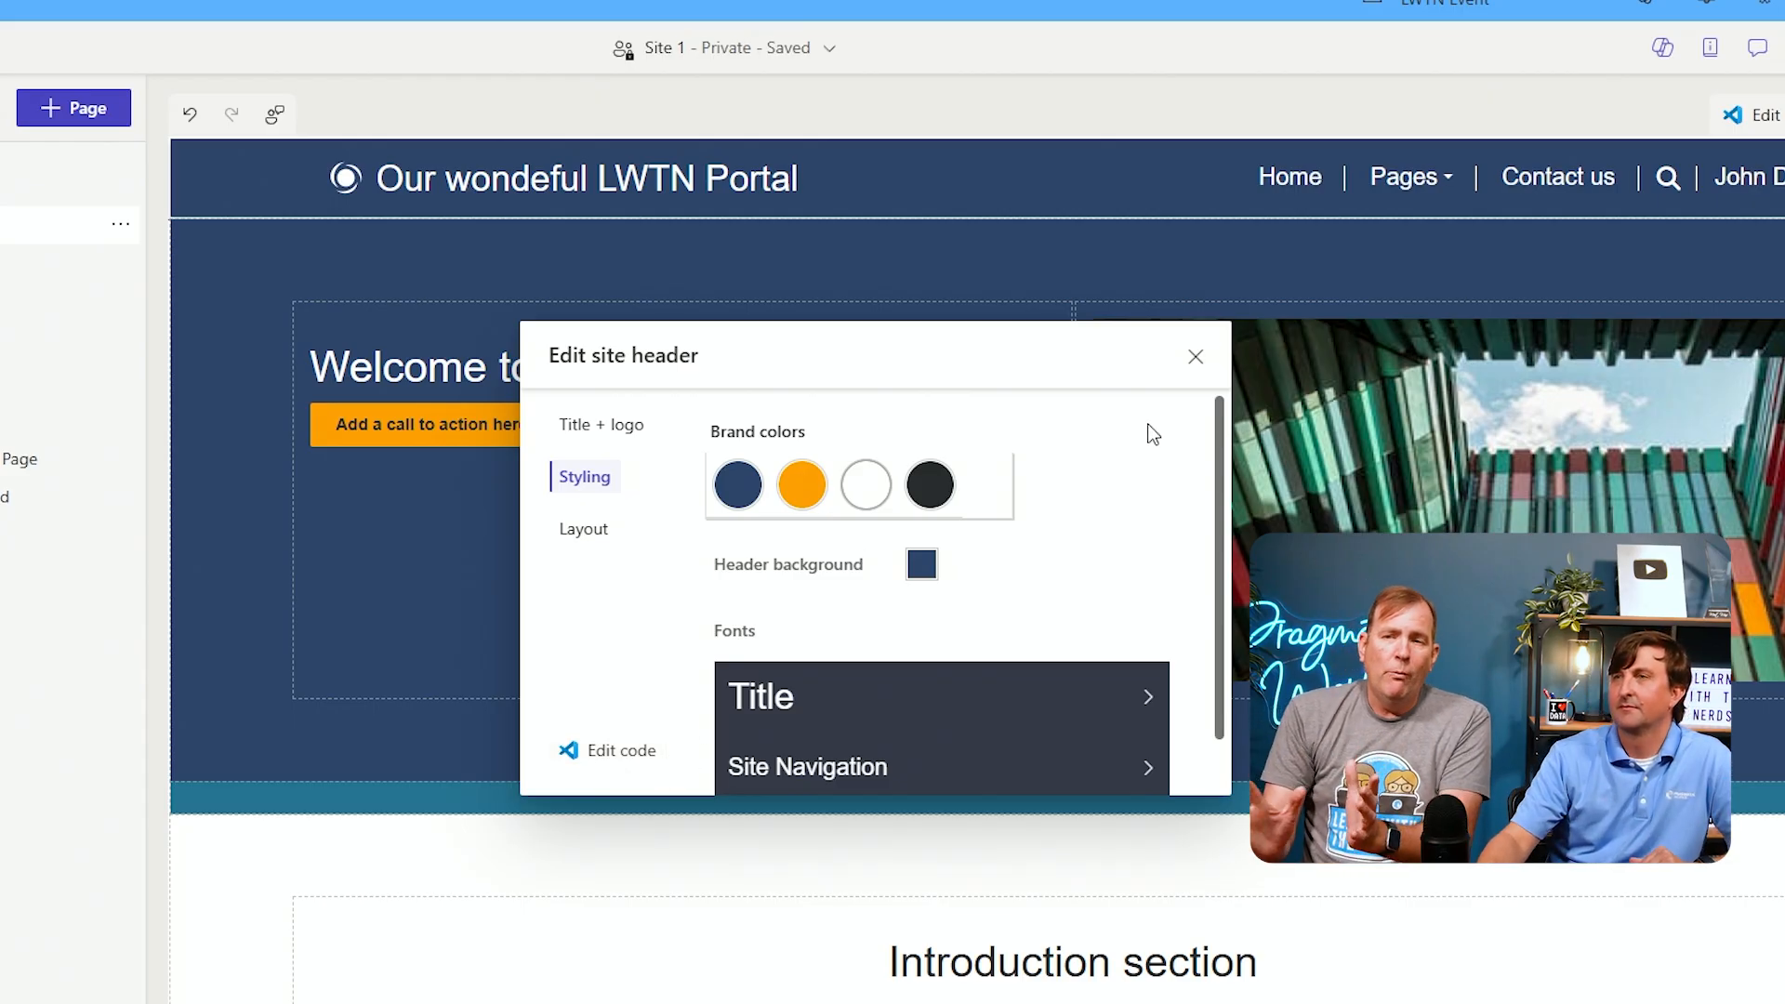
left_click(1193, 360)
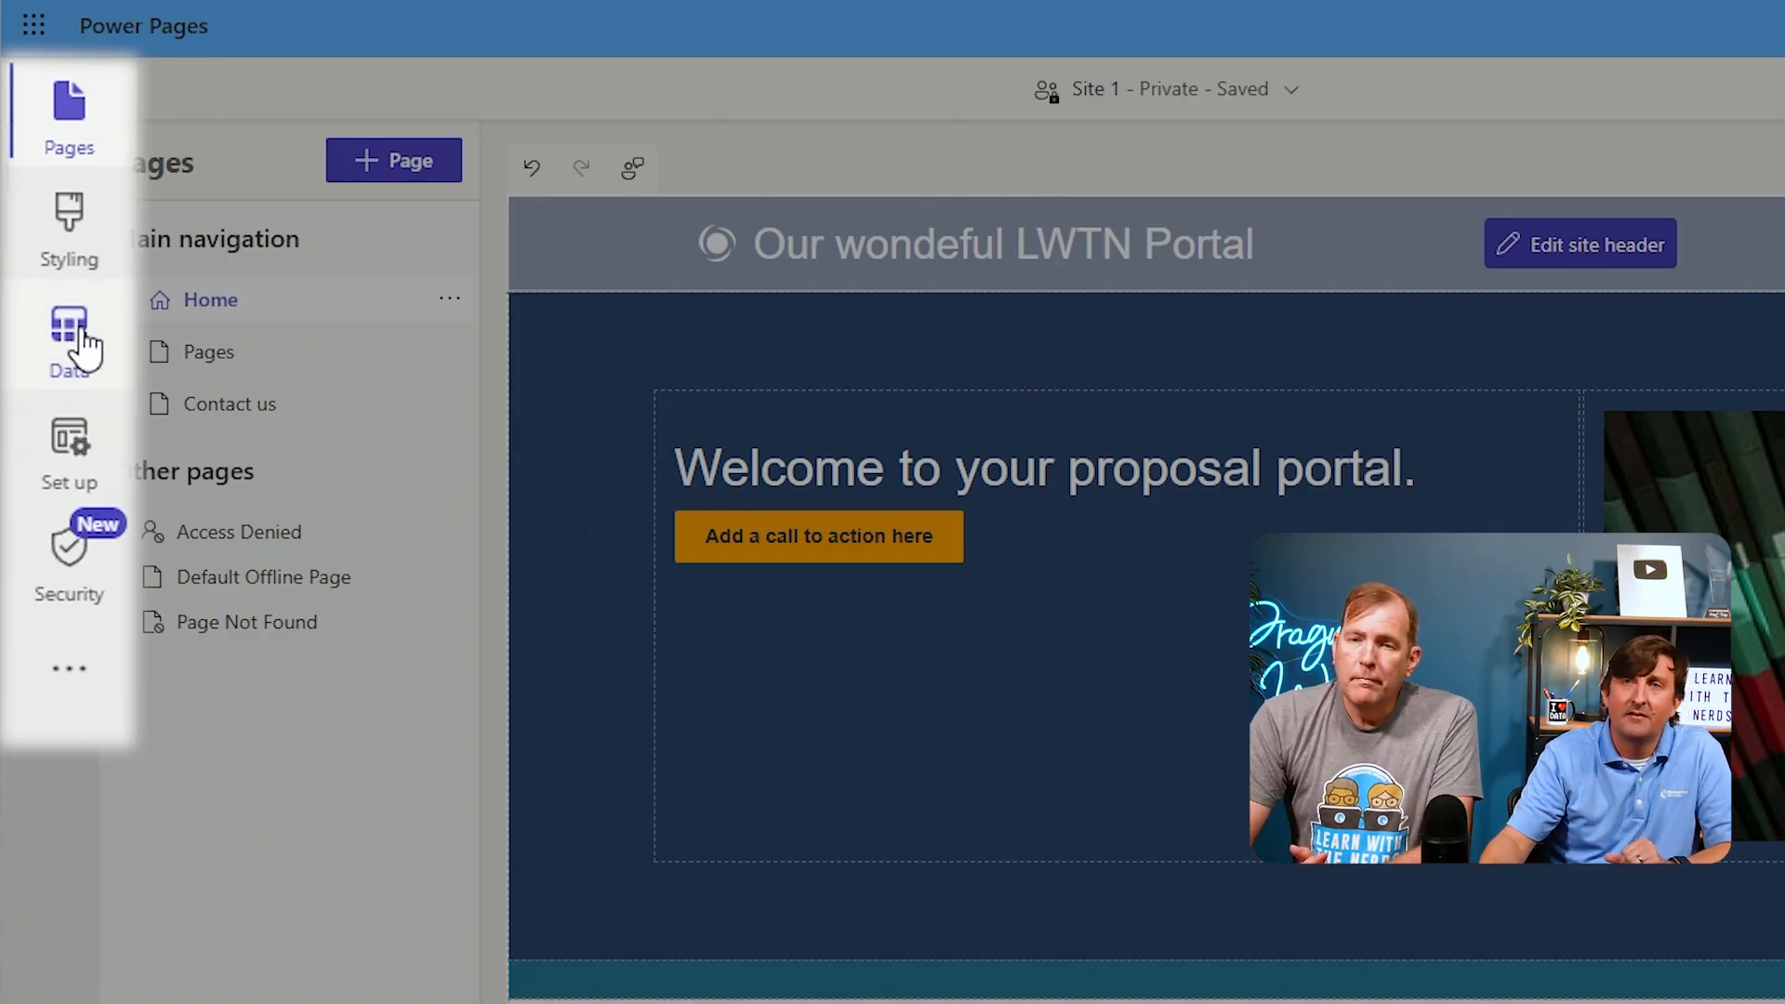
Set the site's data solution to LWTN Demo Project so new tables and forms are added to it
left_click(70, 243)
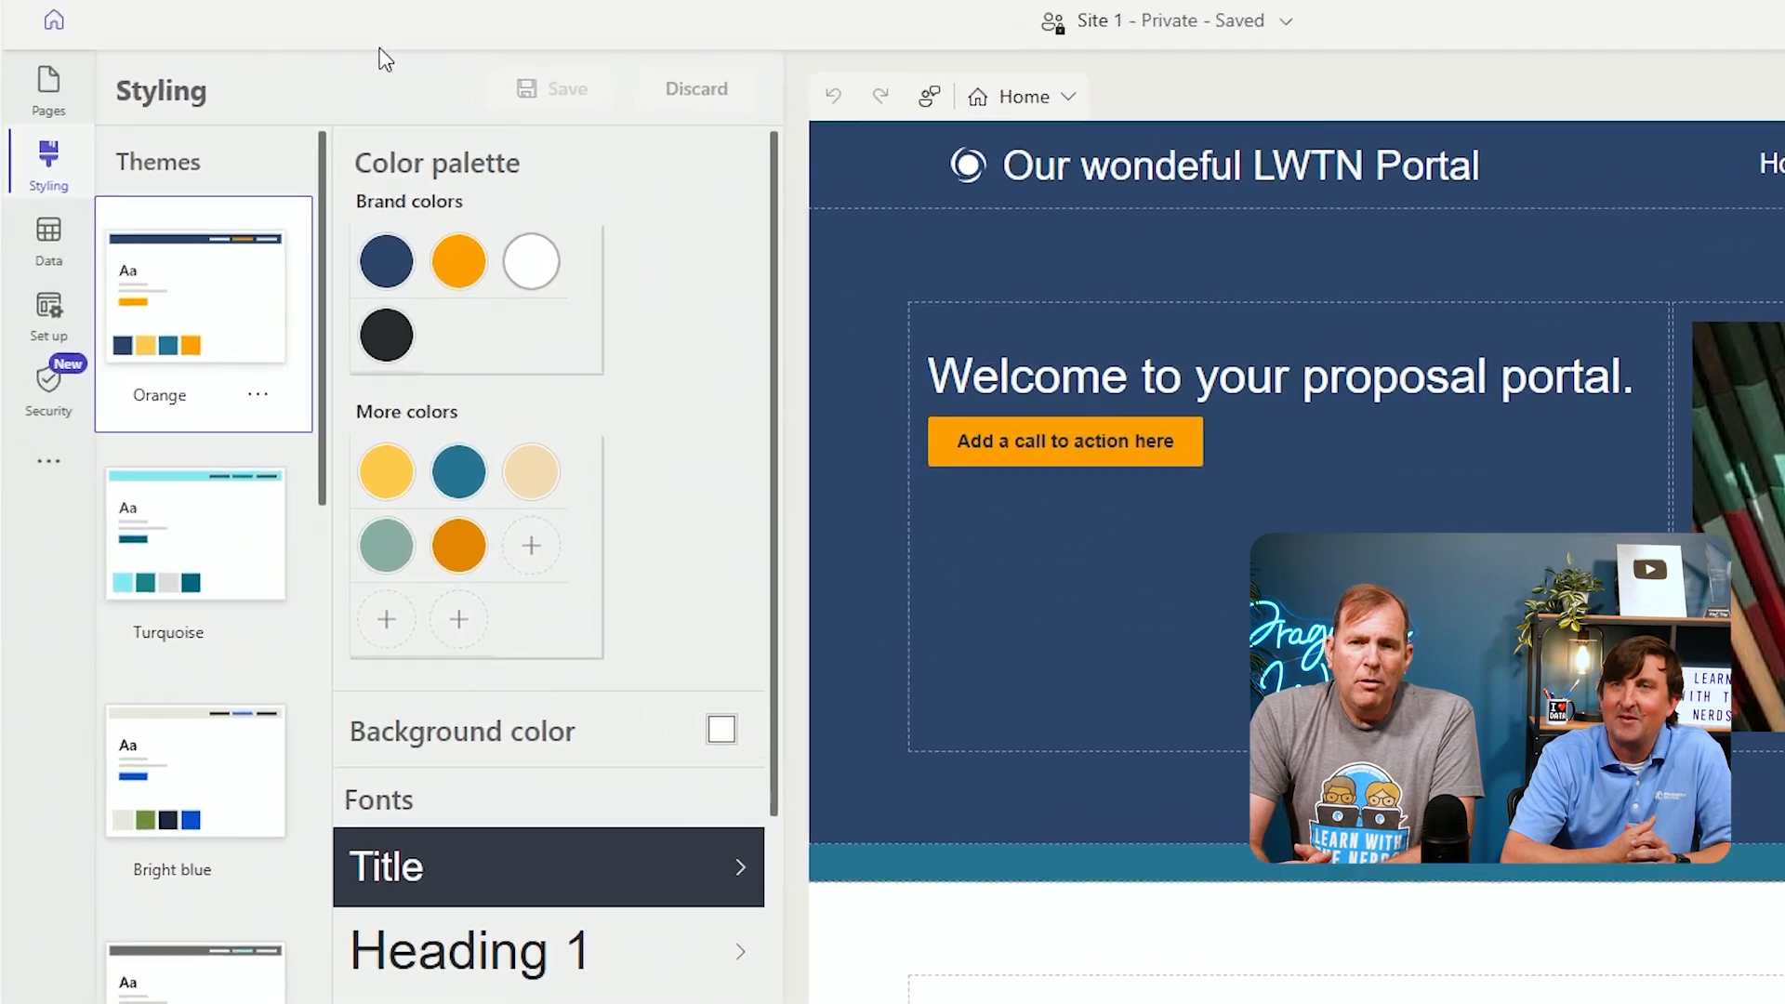
left_click(51, 247)
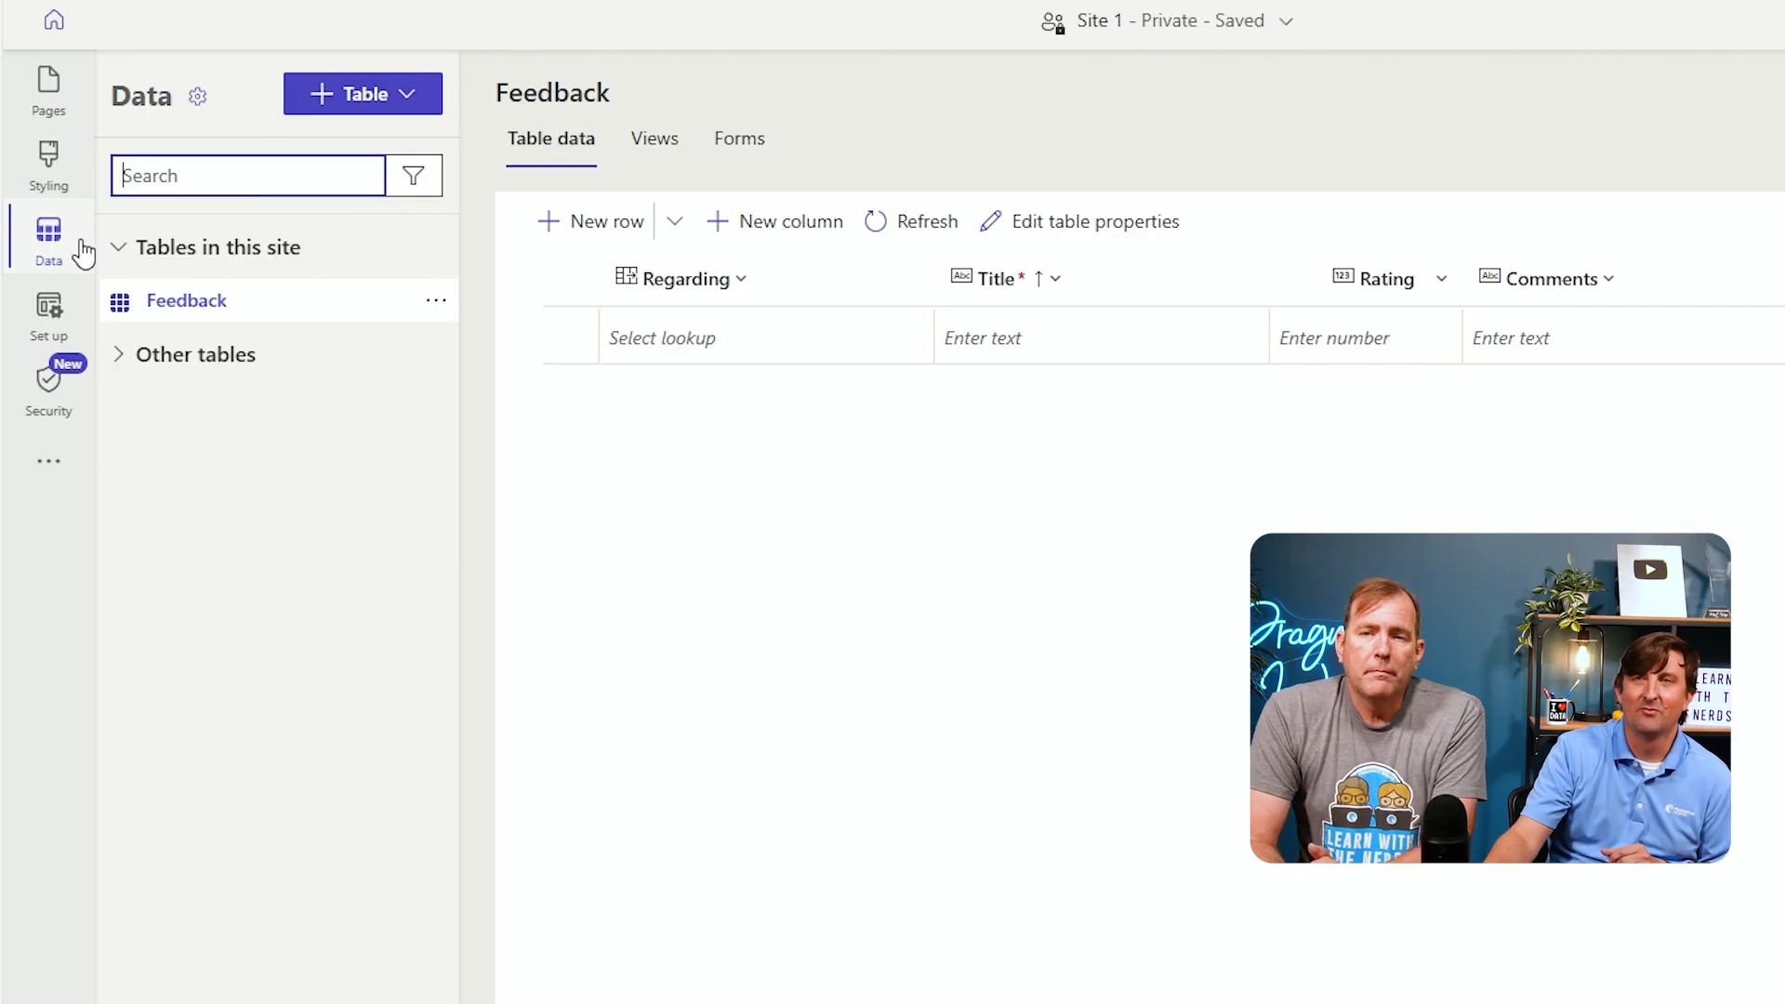
left_click(198, 99)
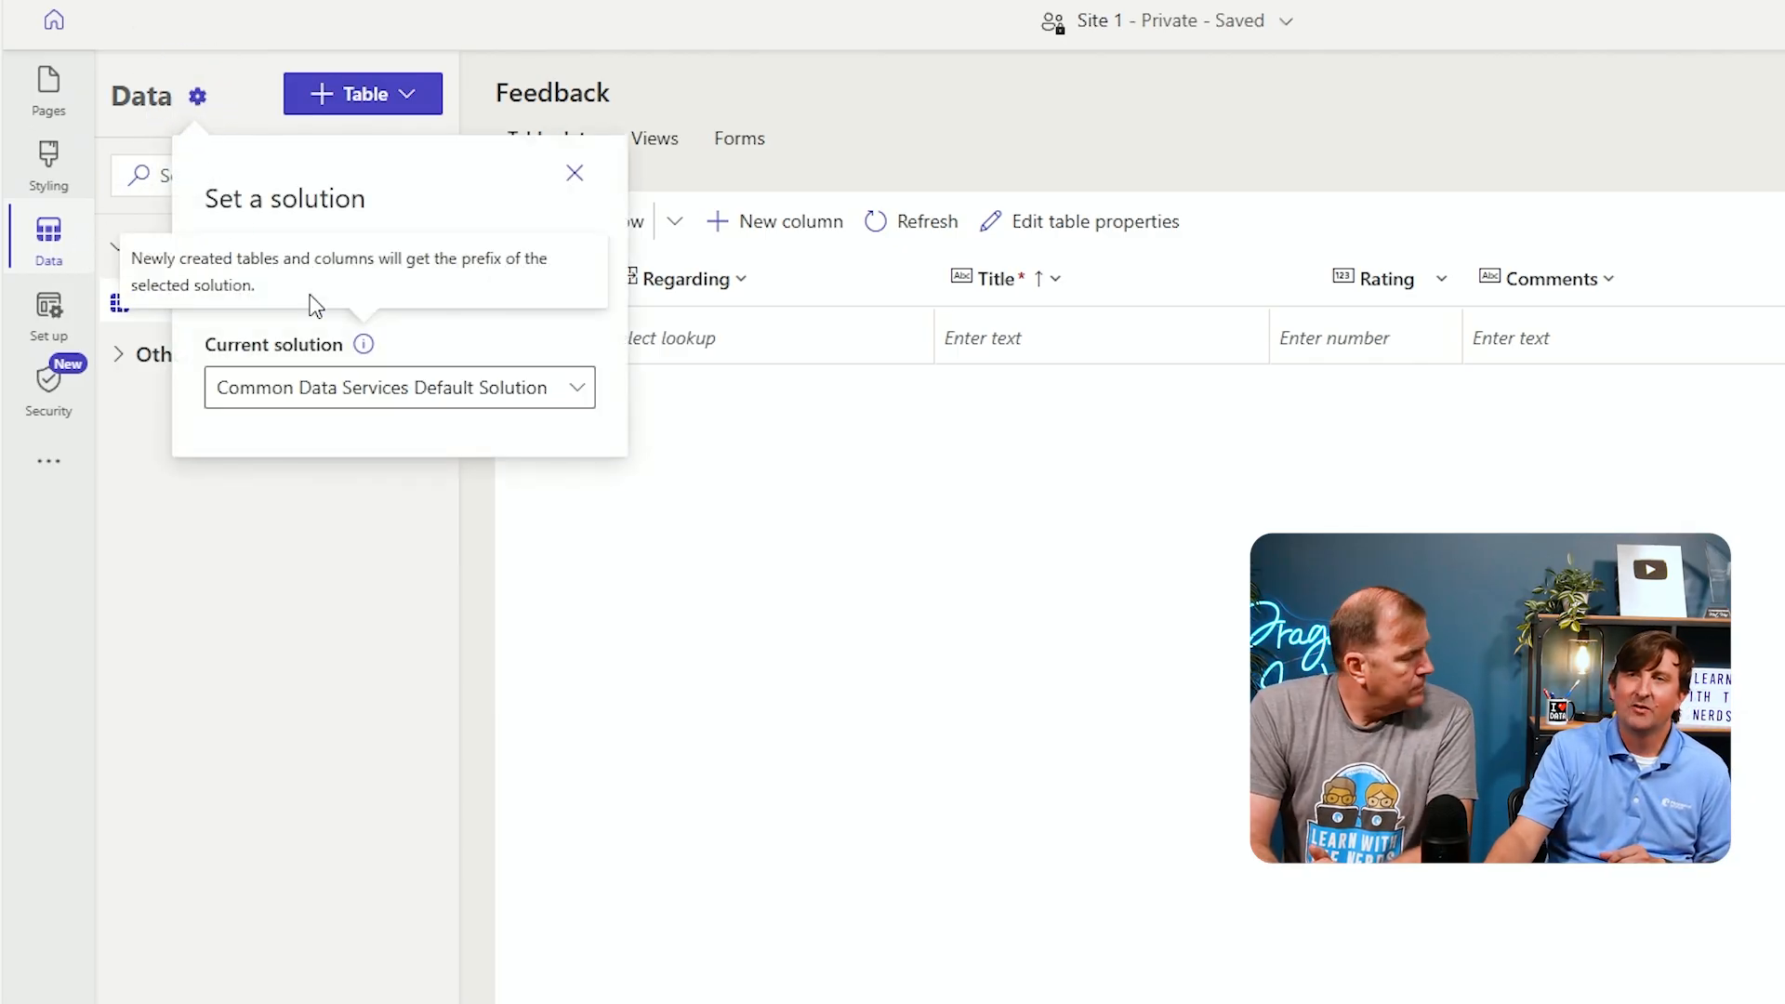
left_click(572, 398)
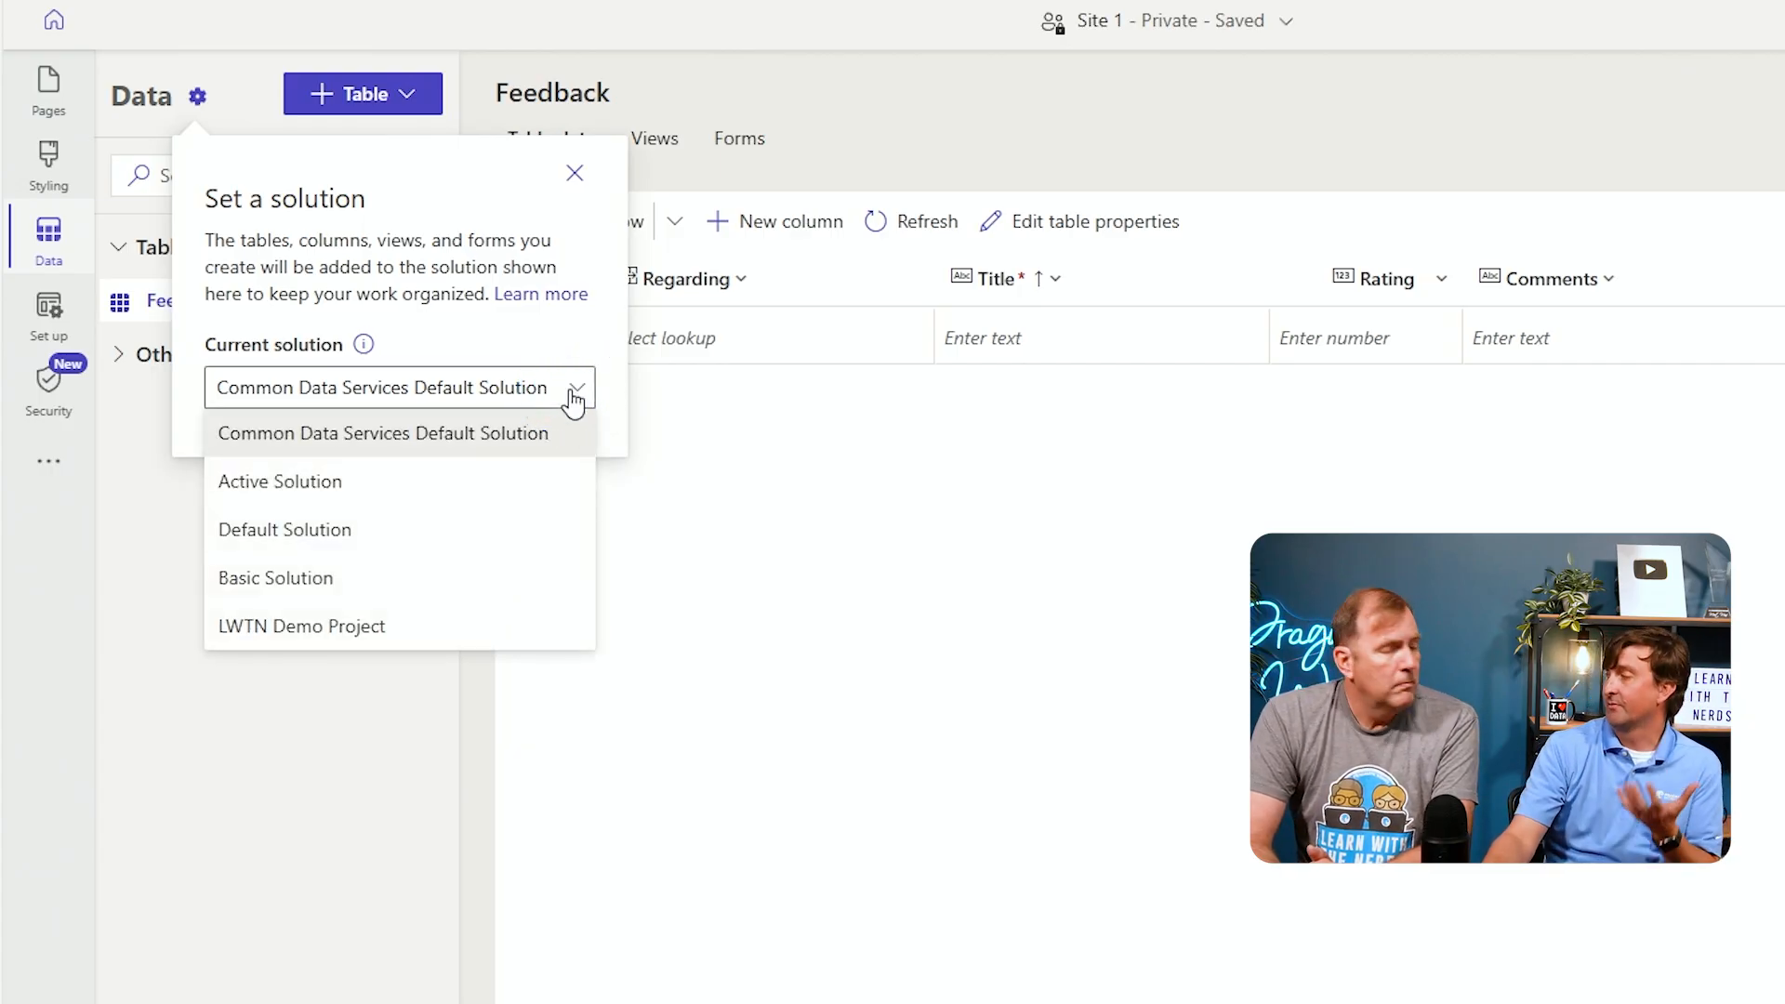
left_click(418, 639)
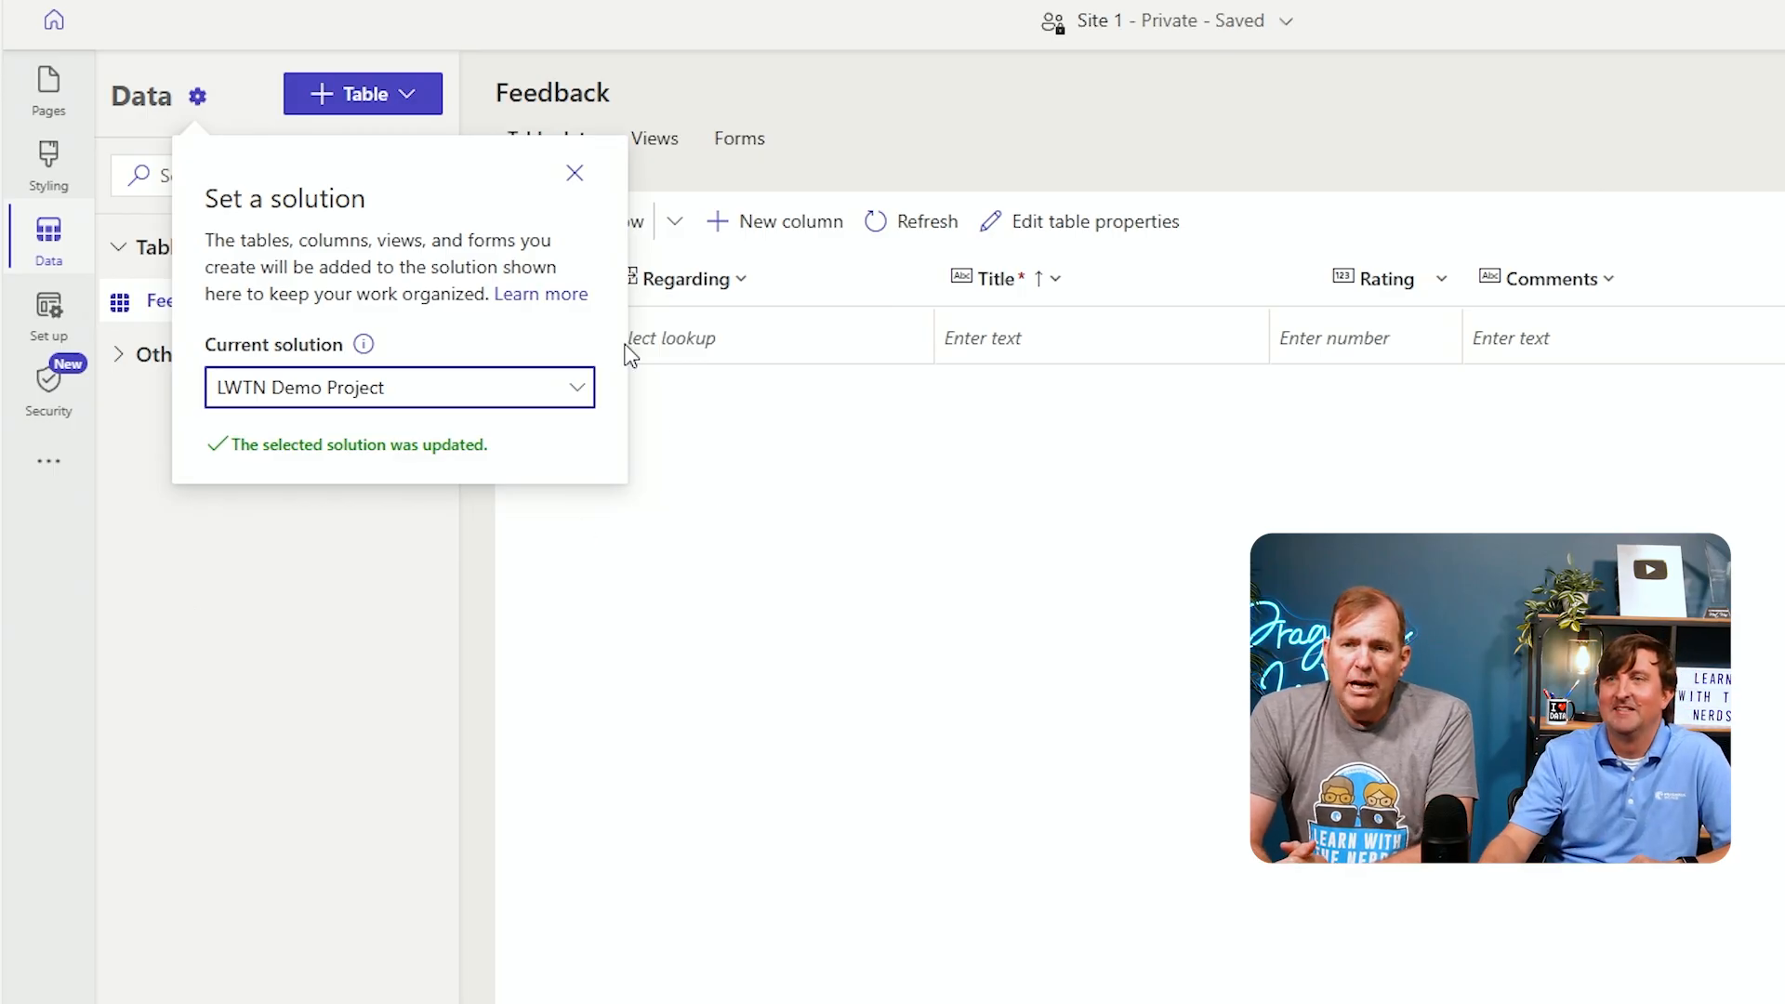
left_click(574, 174)
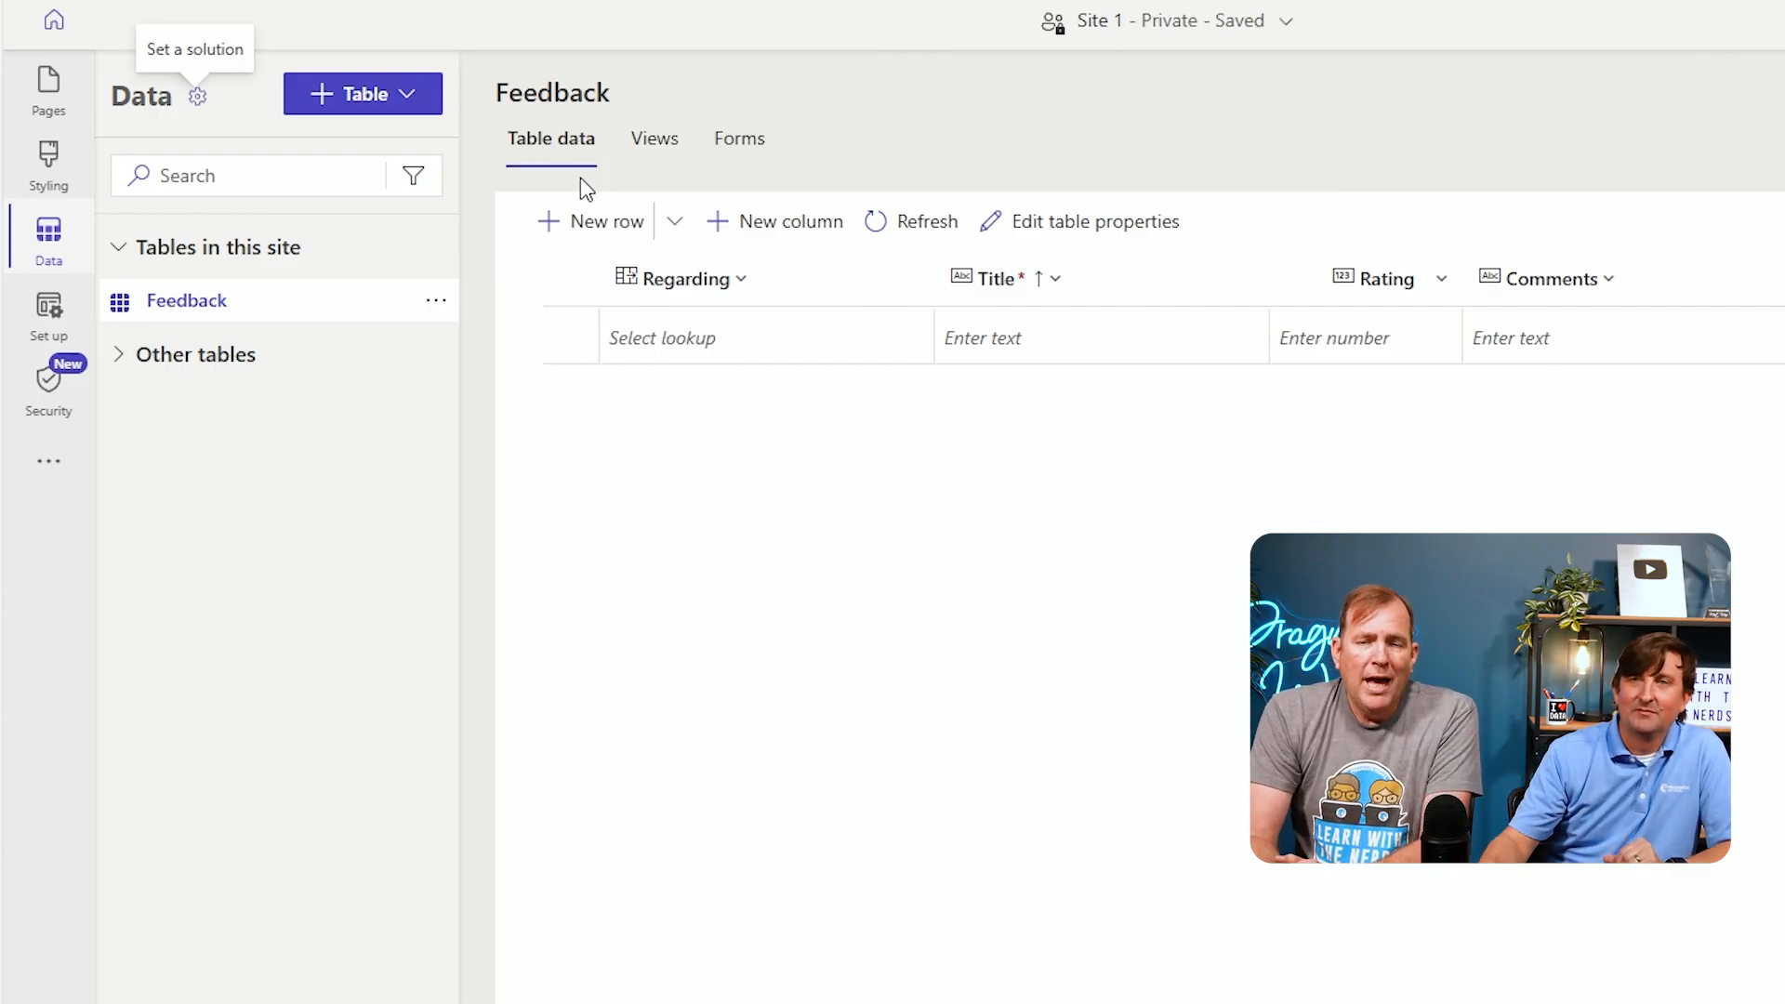
Browse the site's Set up and Security workspaces, including site details, external app integrations and extra options
left_click(51, 312)
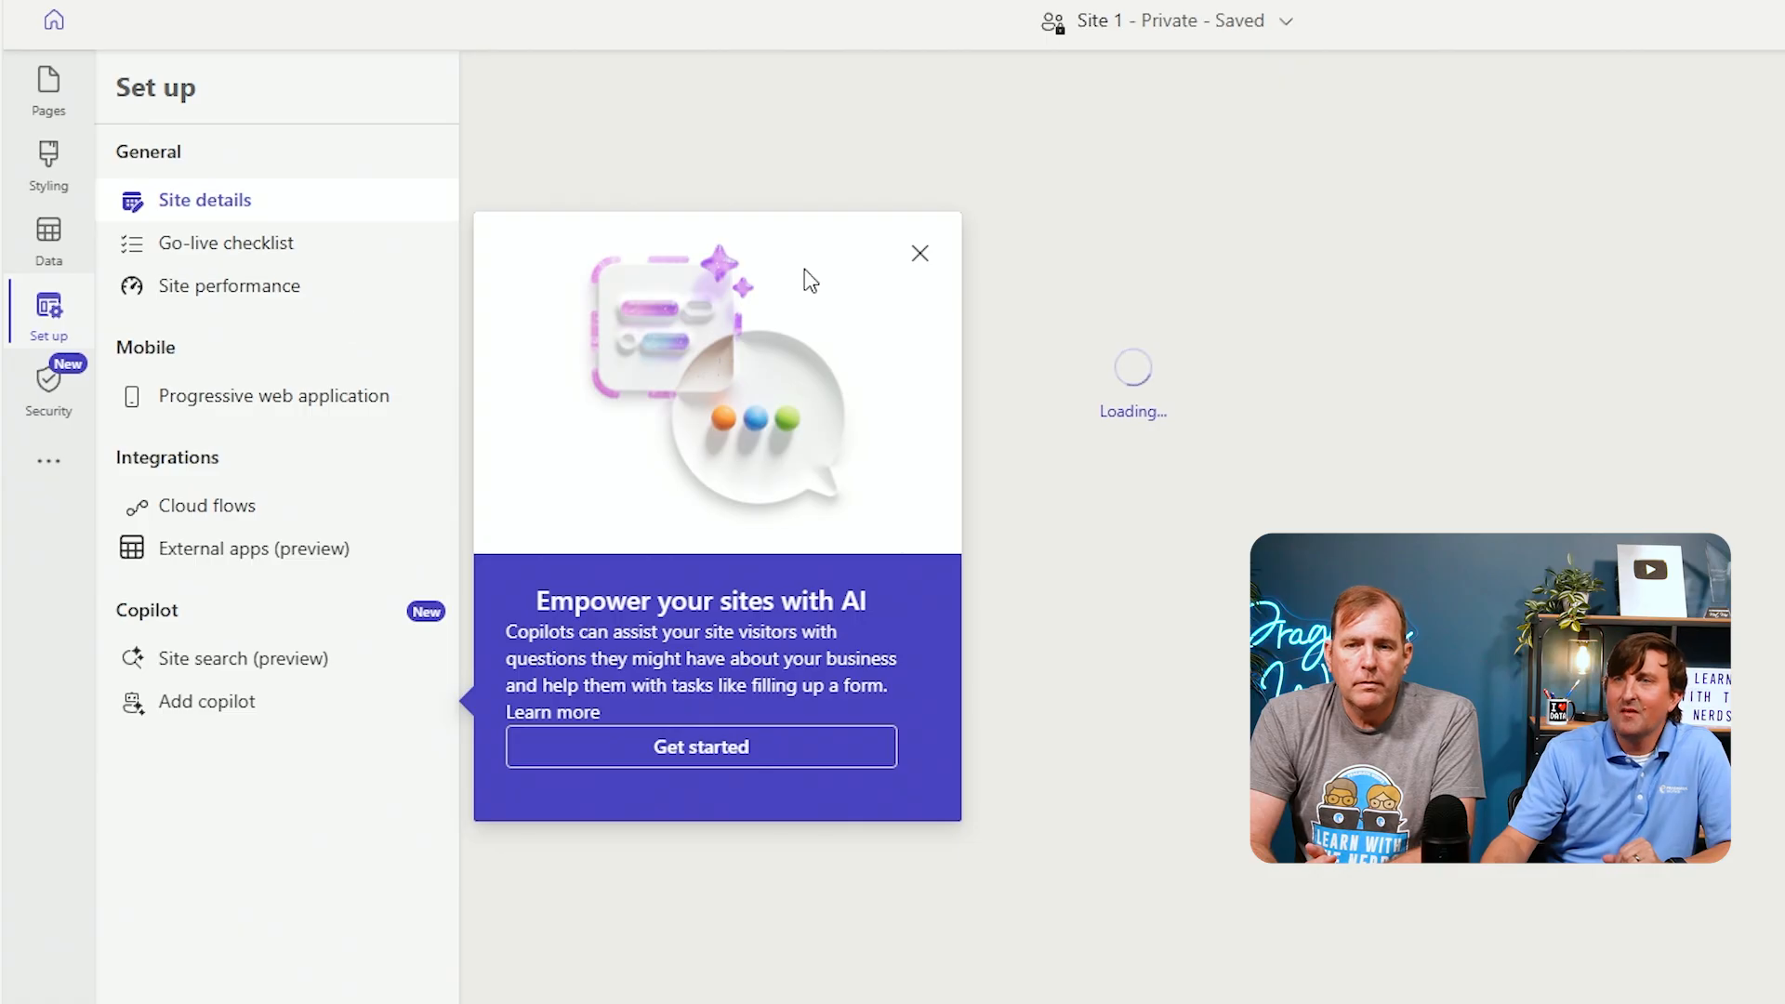
left_click(919, 253)
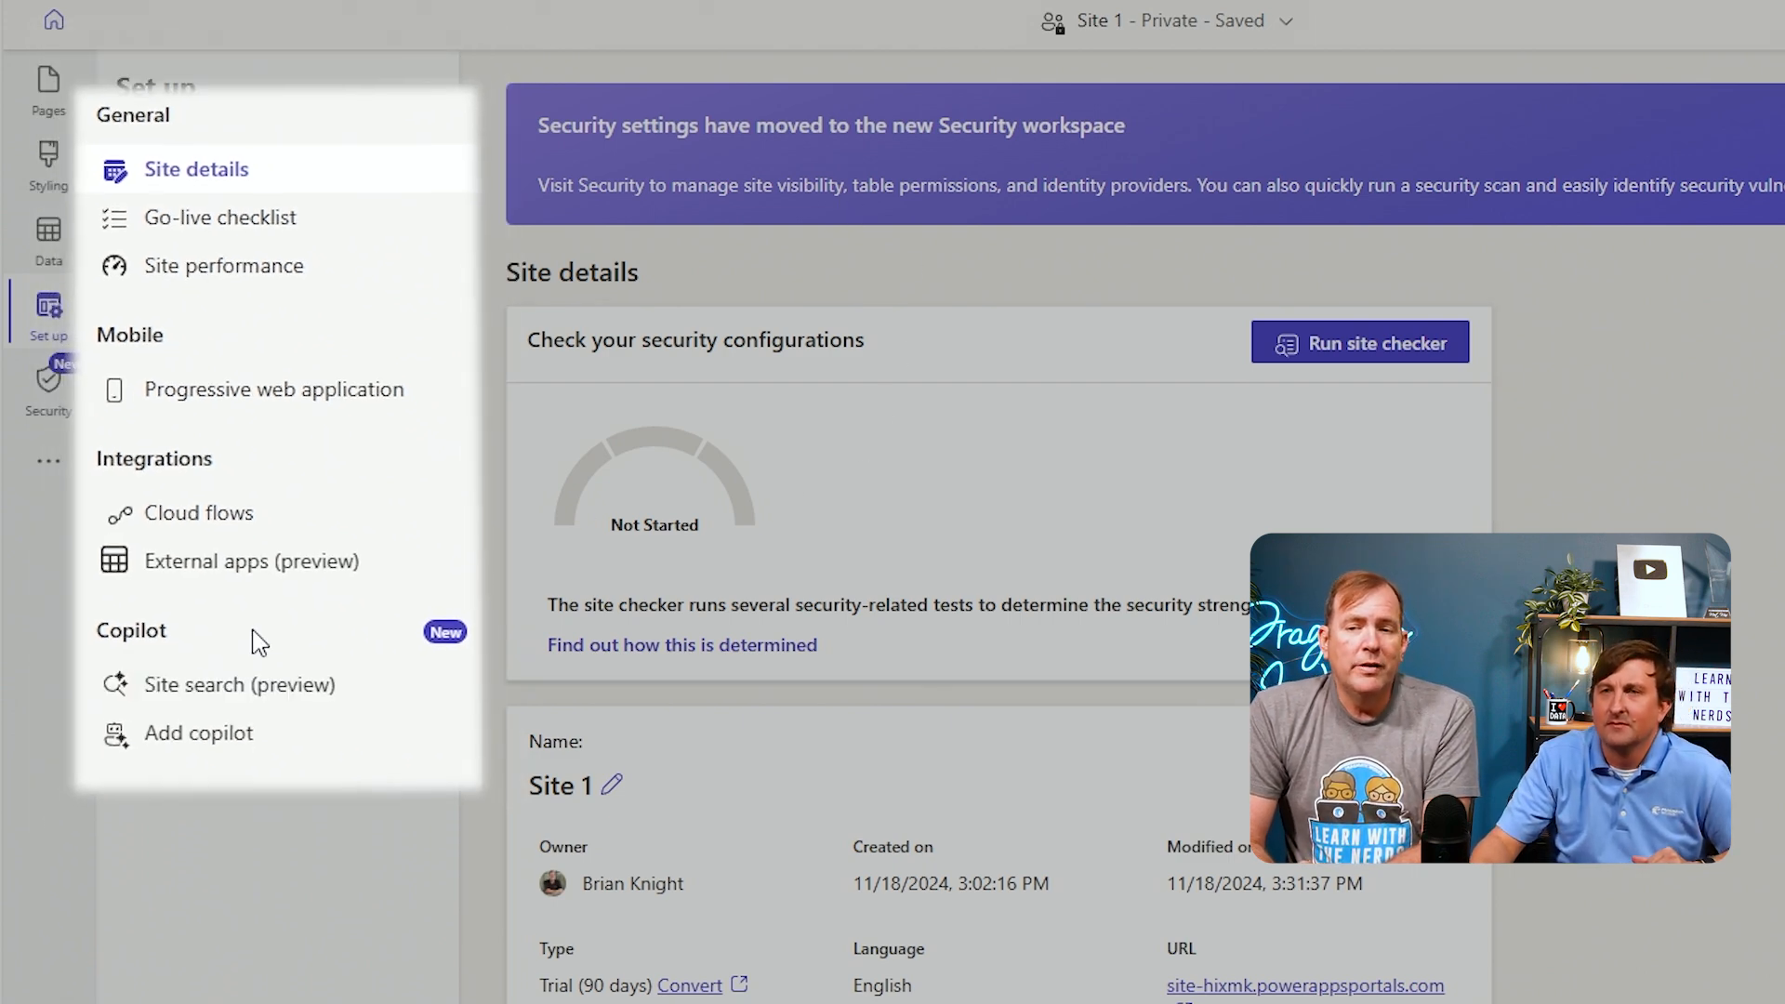
scroll(1177, 439, "down", 2)
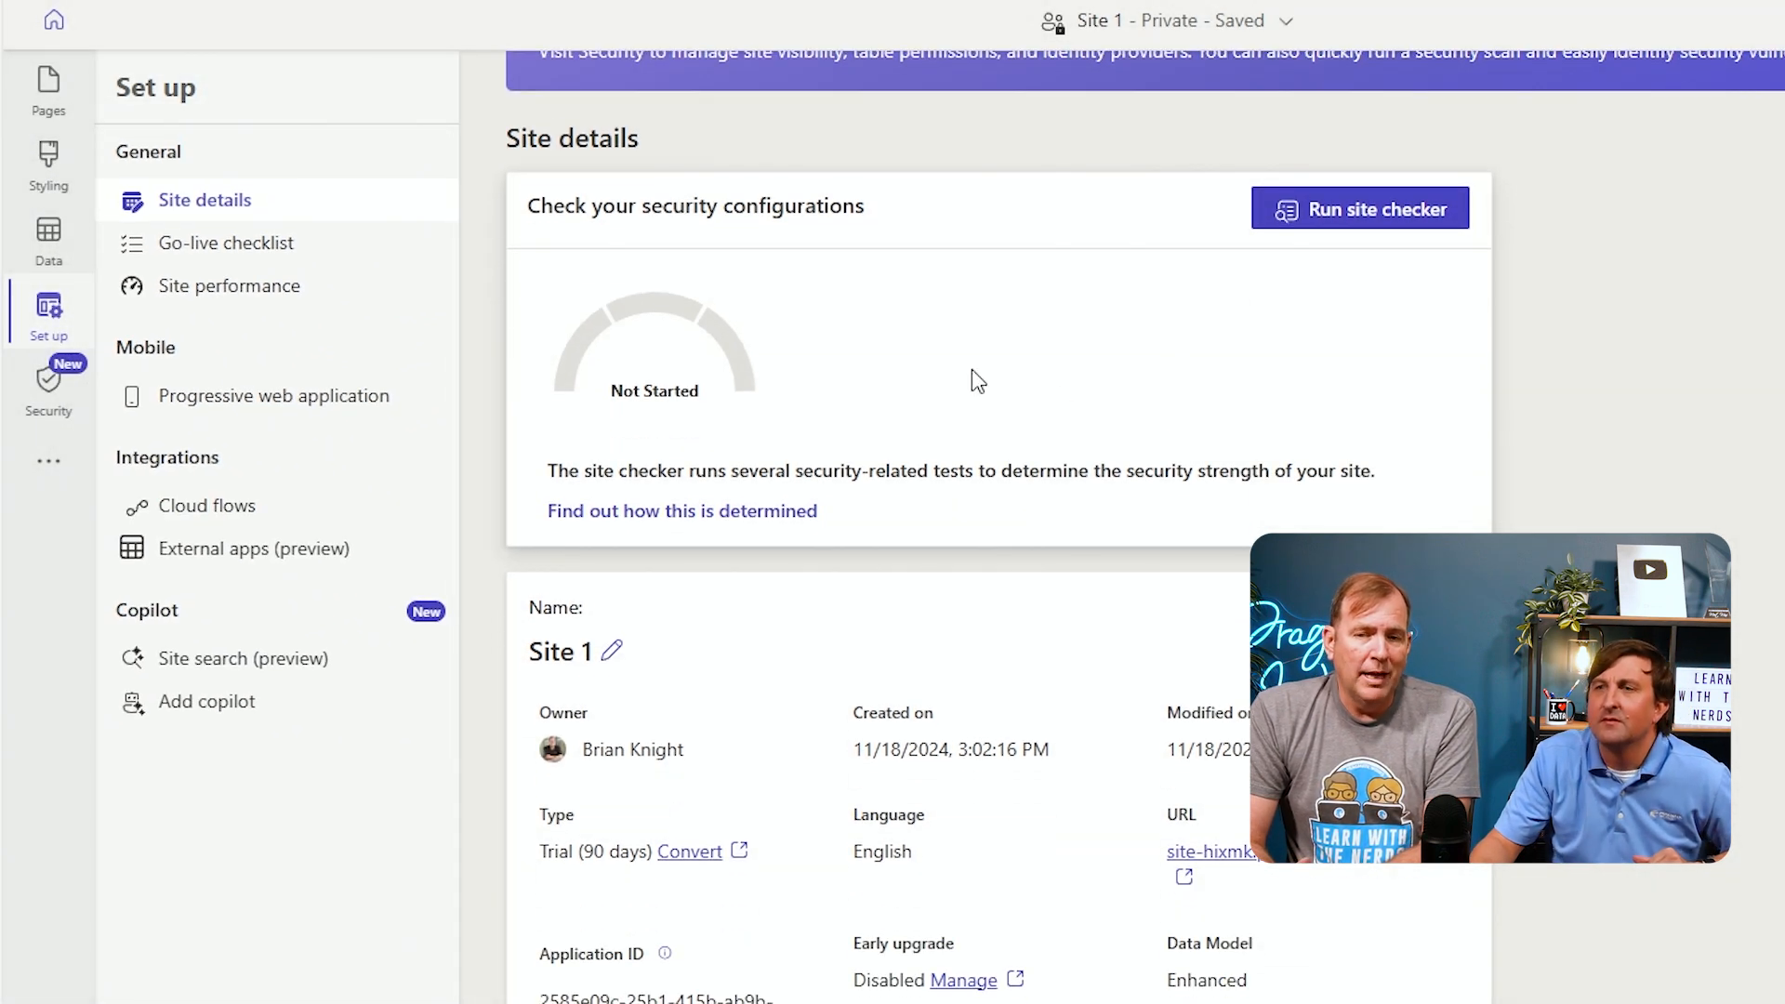
scroll(972, 370, "down", 1)
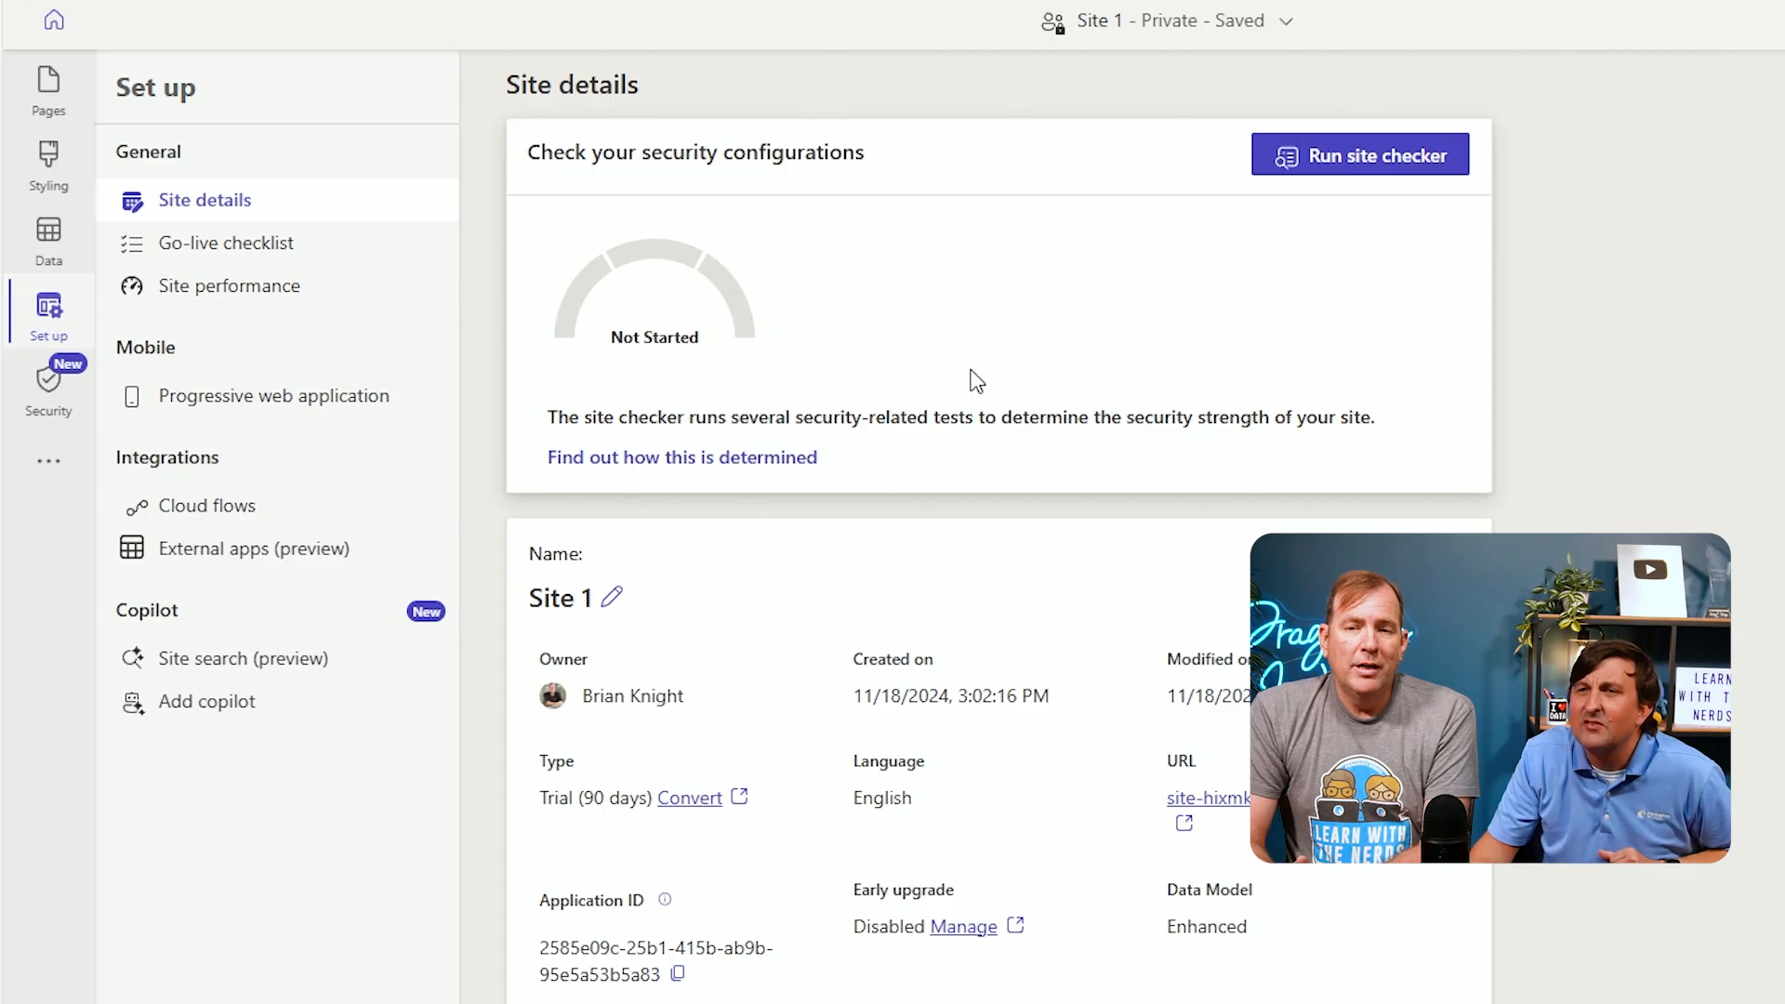
scroll(974, 379, "up", 3)
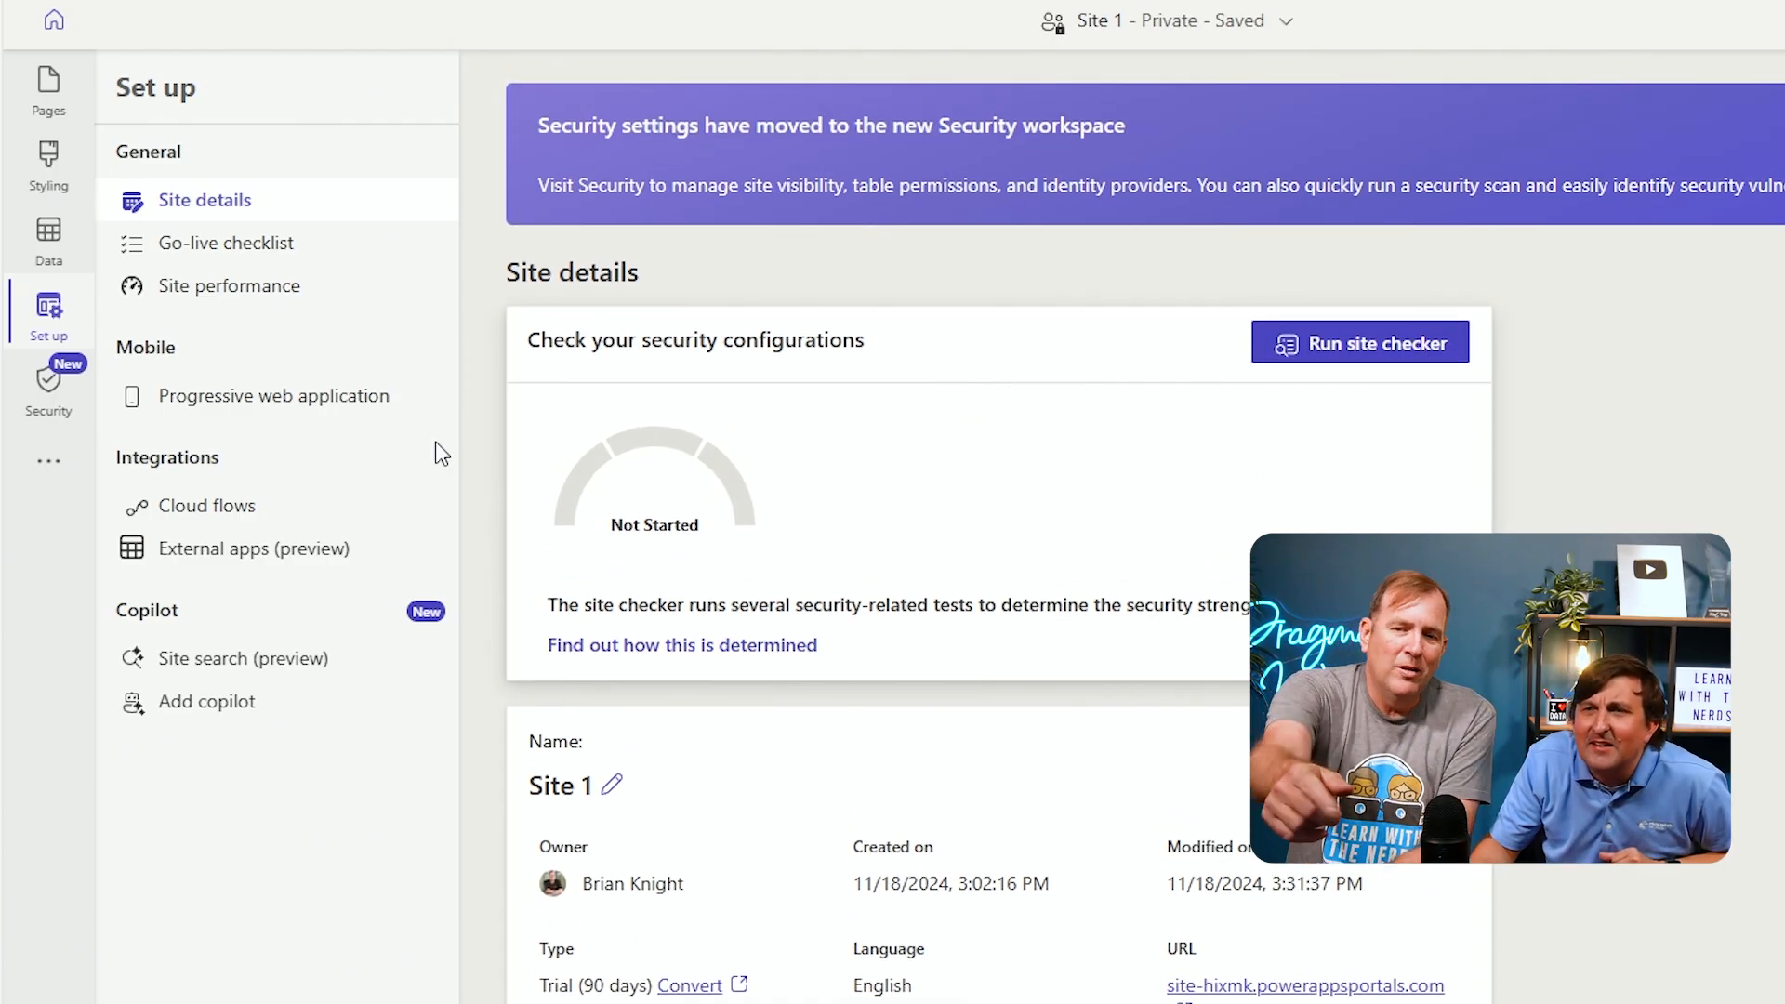
left_click(314, 562)
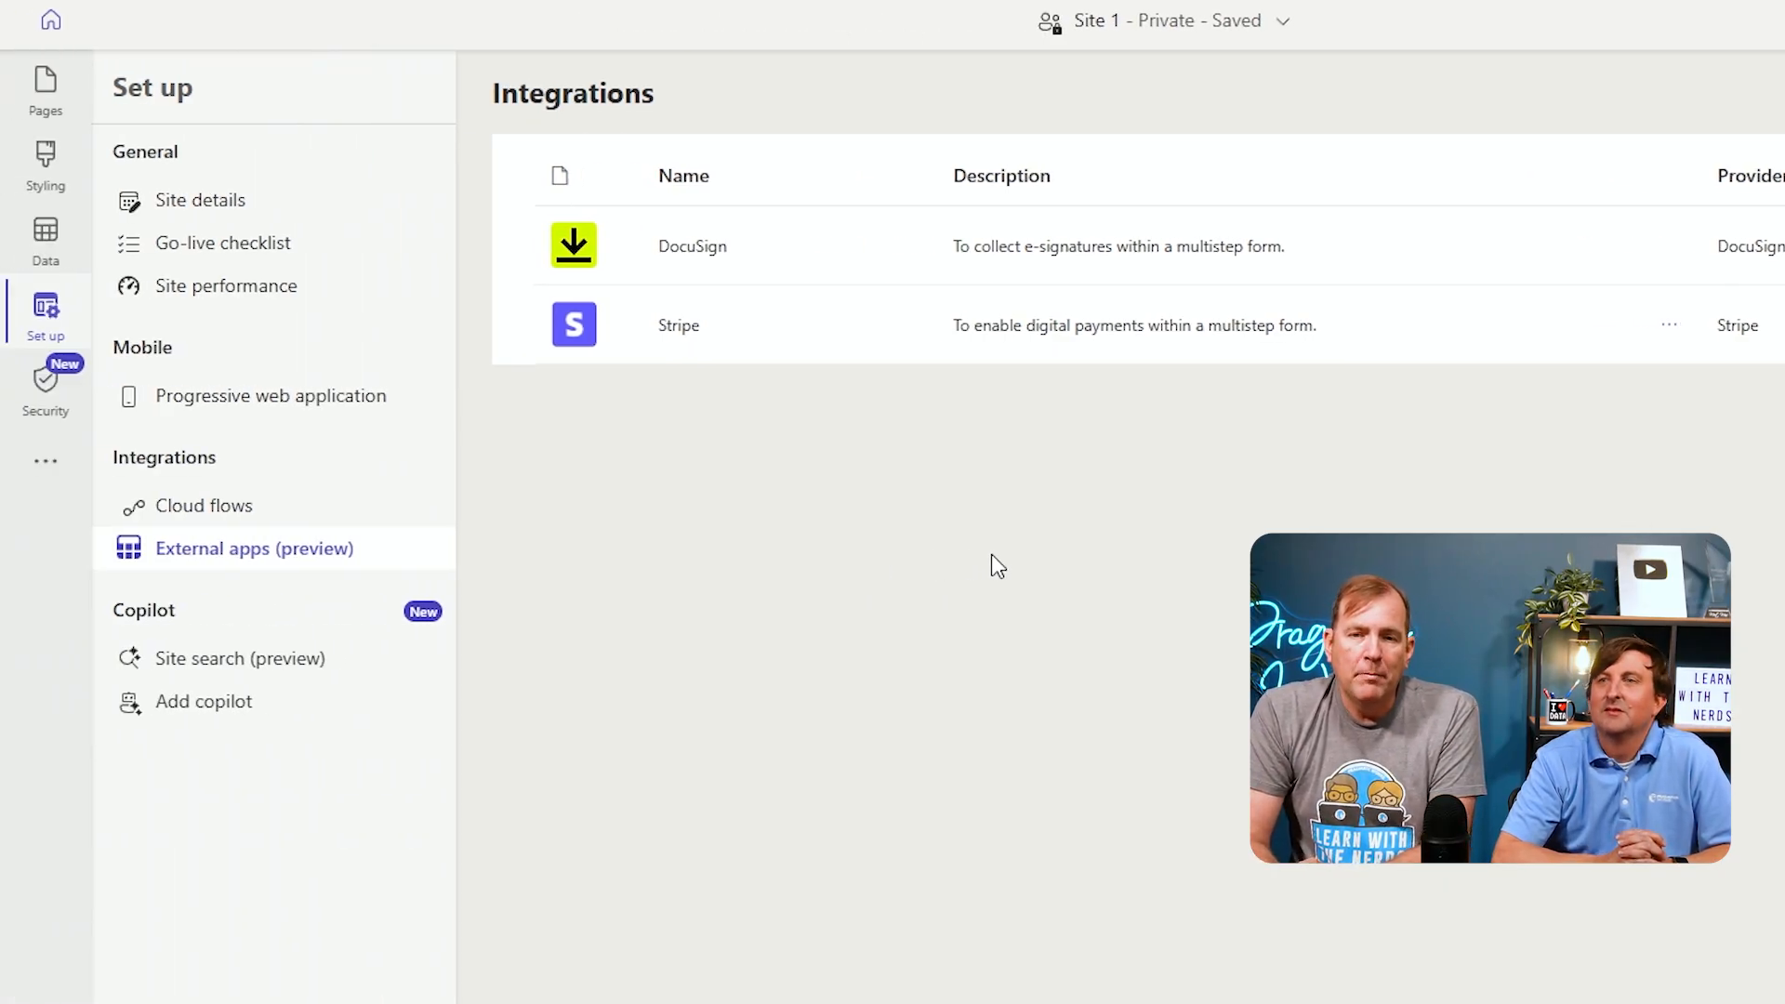
left_click(70, 413)
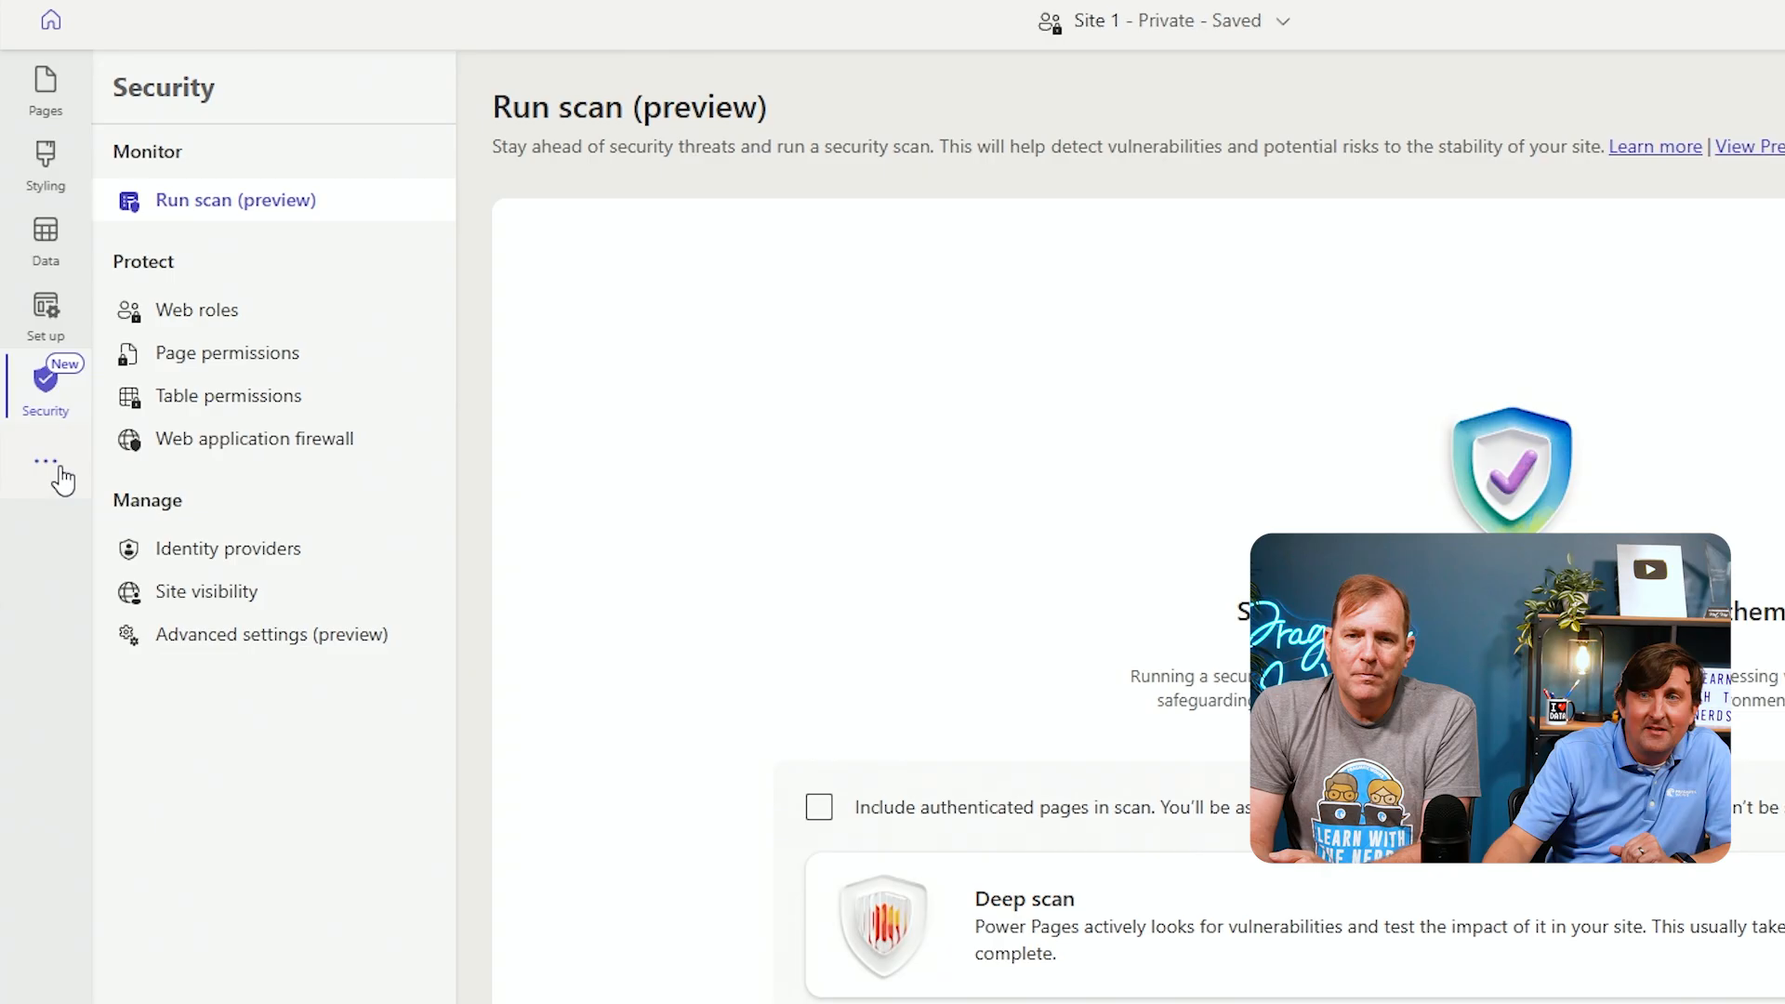
left_click(46, 462)
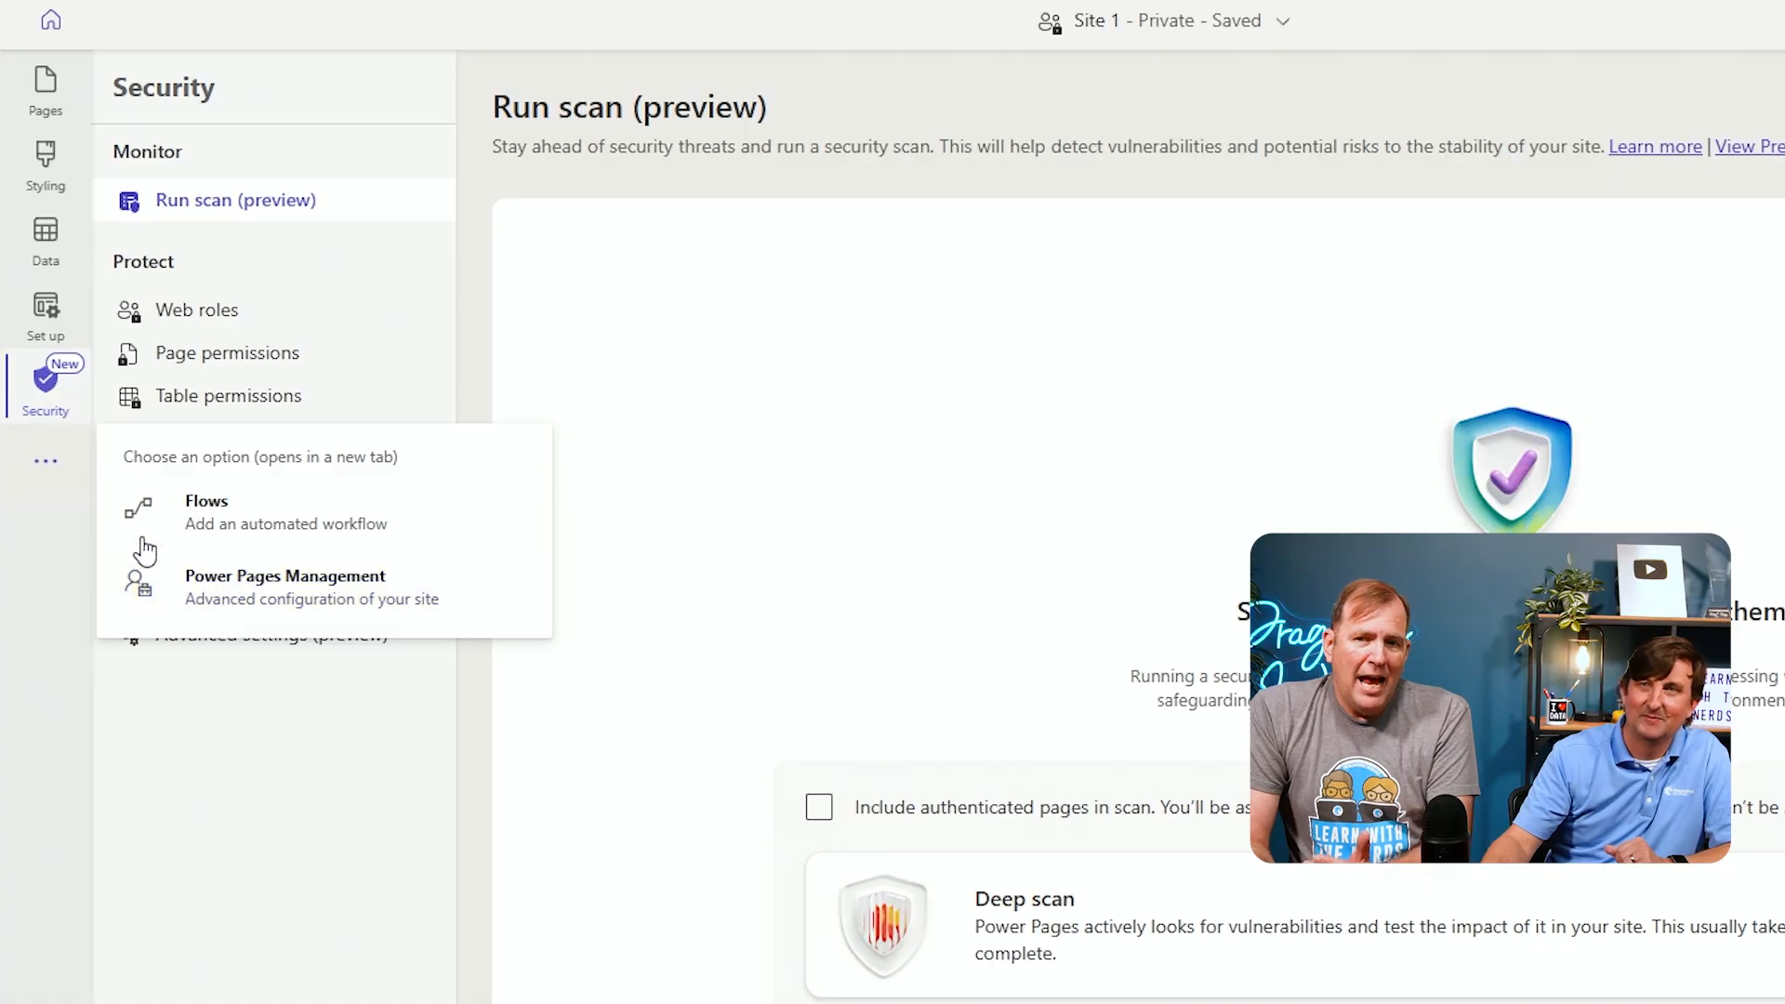
Add a new page named Your Proposals to the site's main navigation
left_click(53, 93)
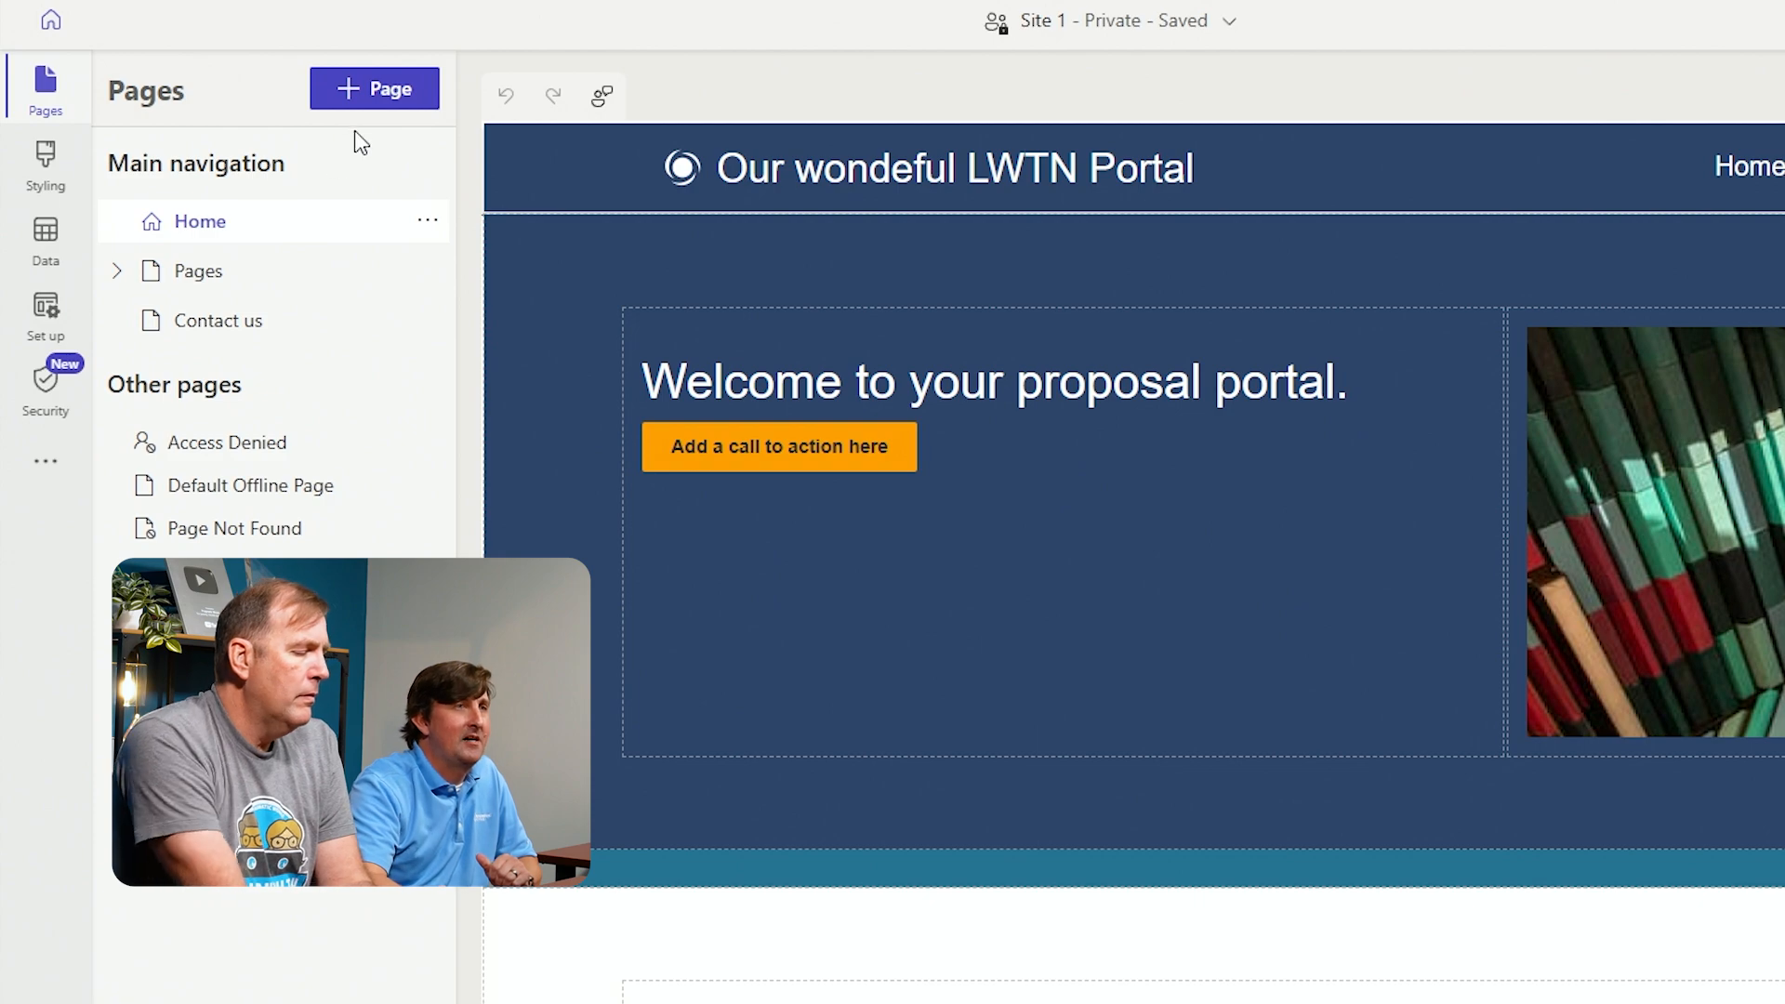
left_click(364, 93)
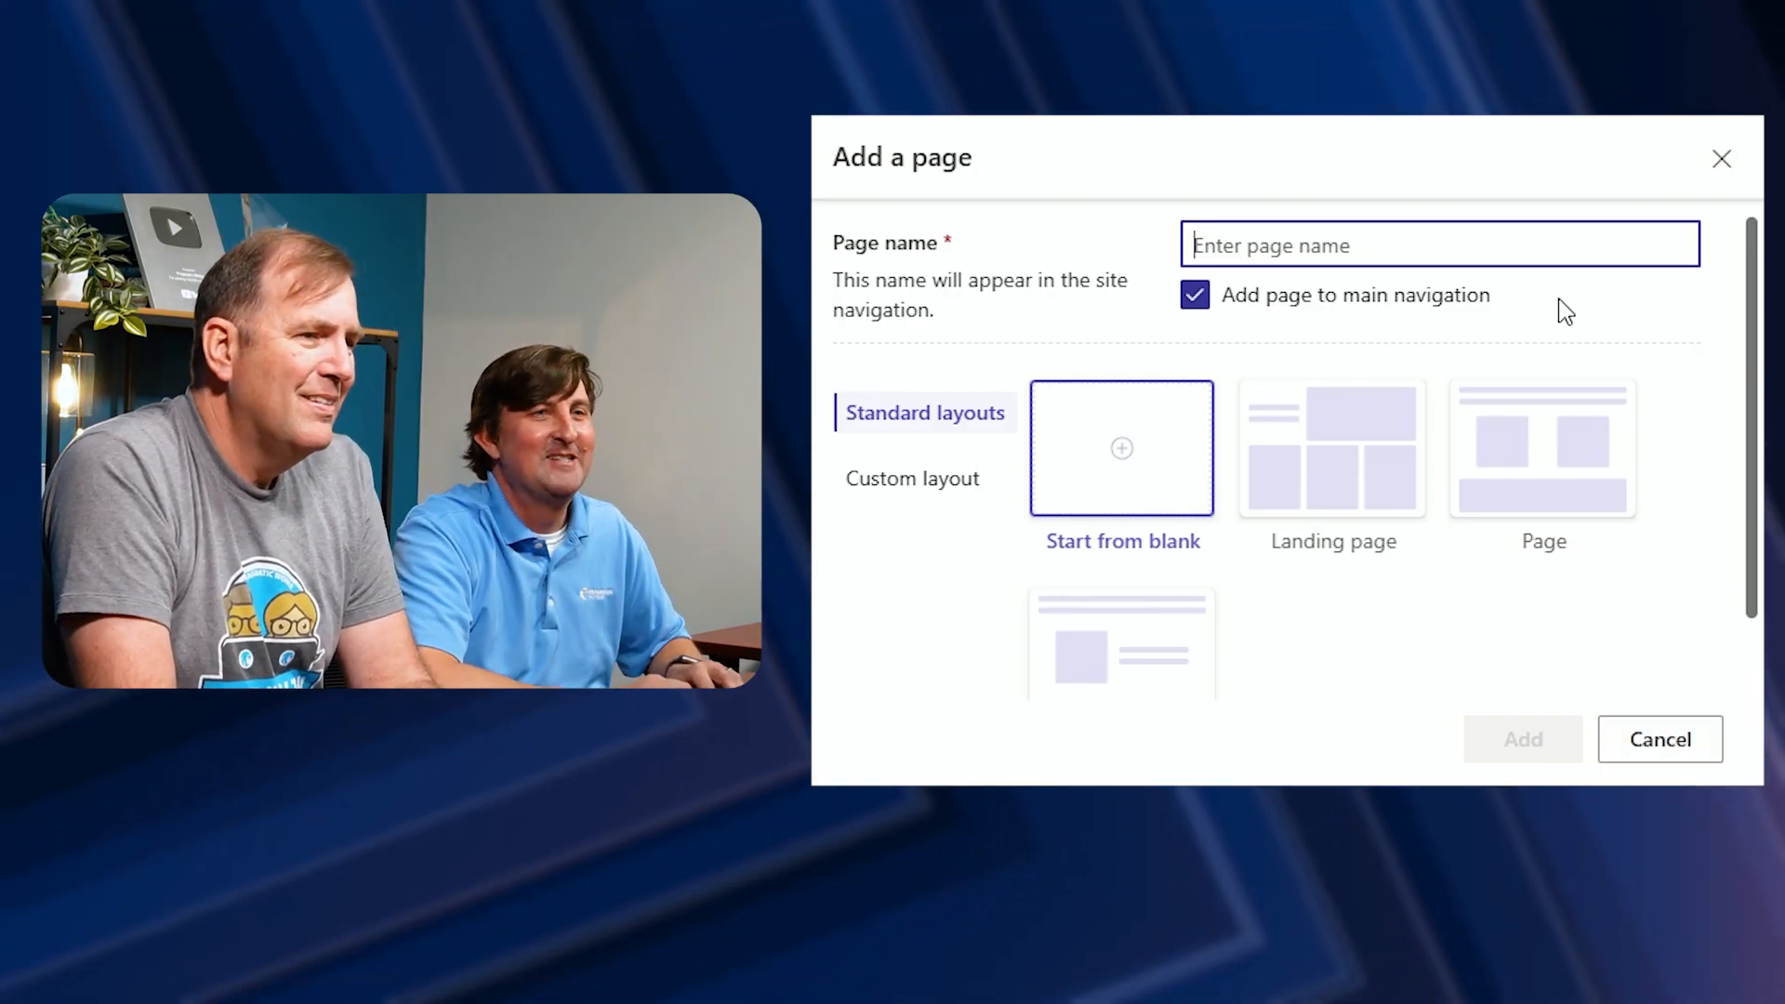
type("Your Pr")
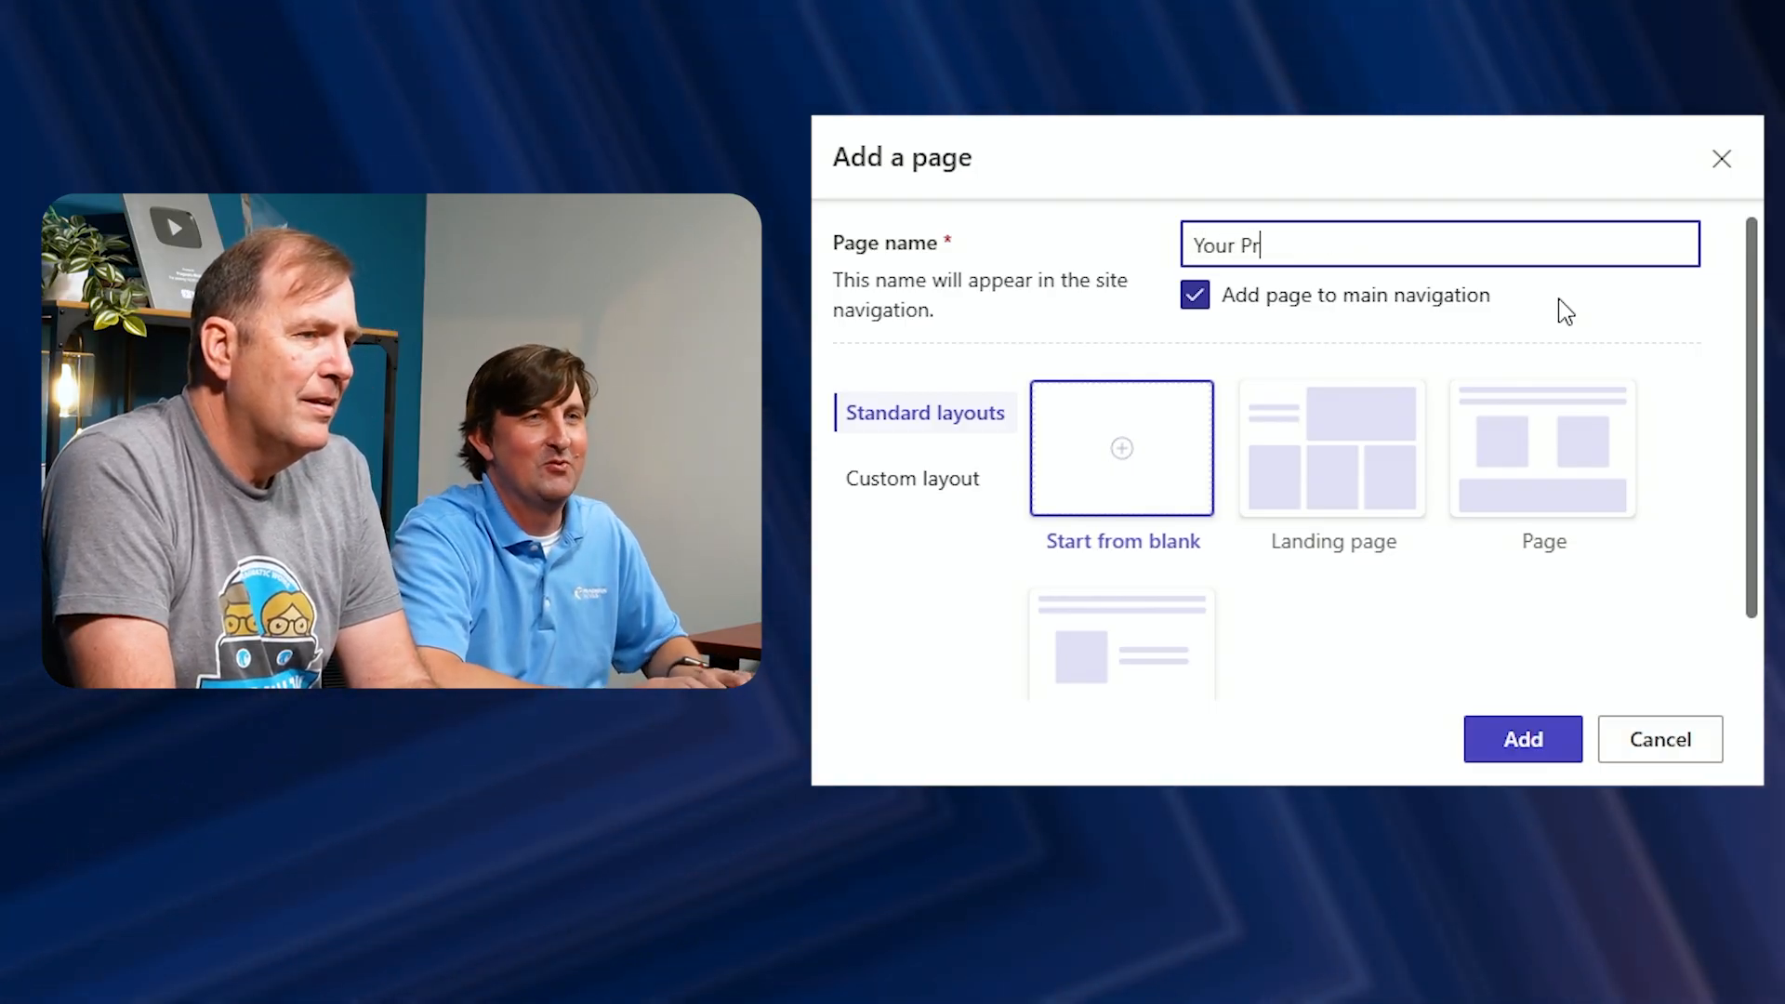
type("oposals")
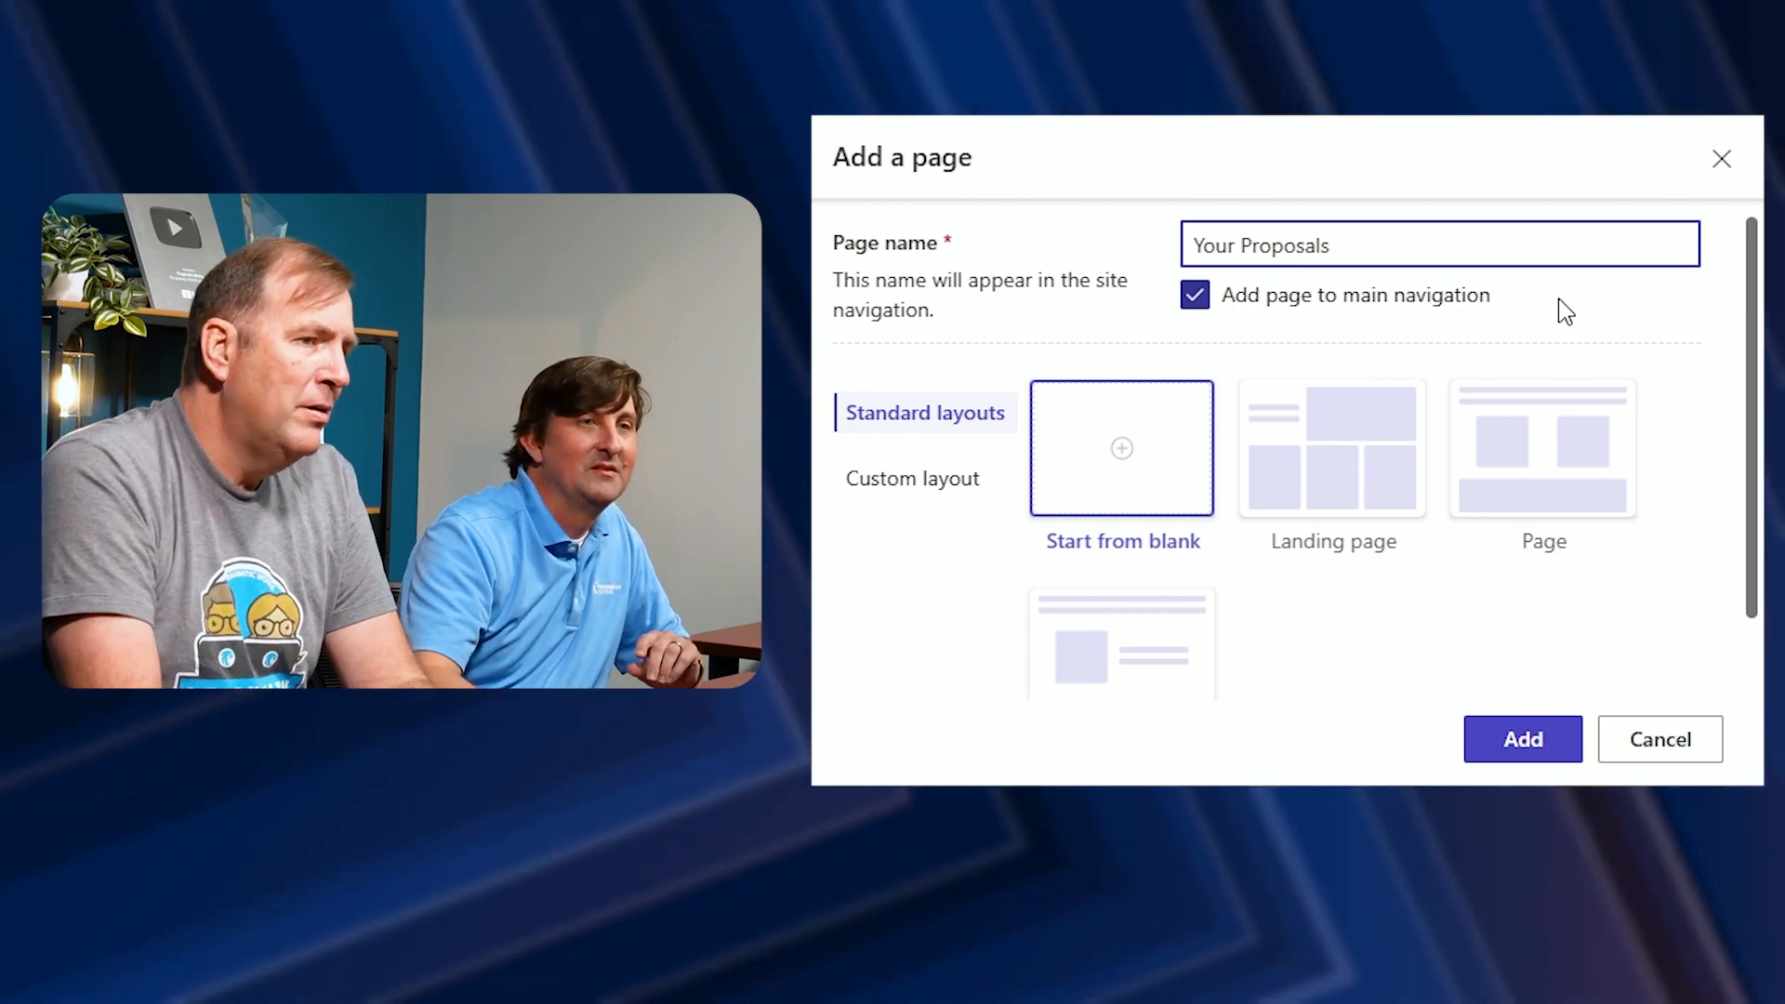
scroll(1426, 605, "down", 2)
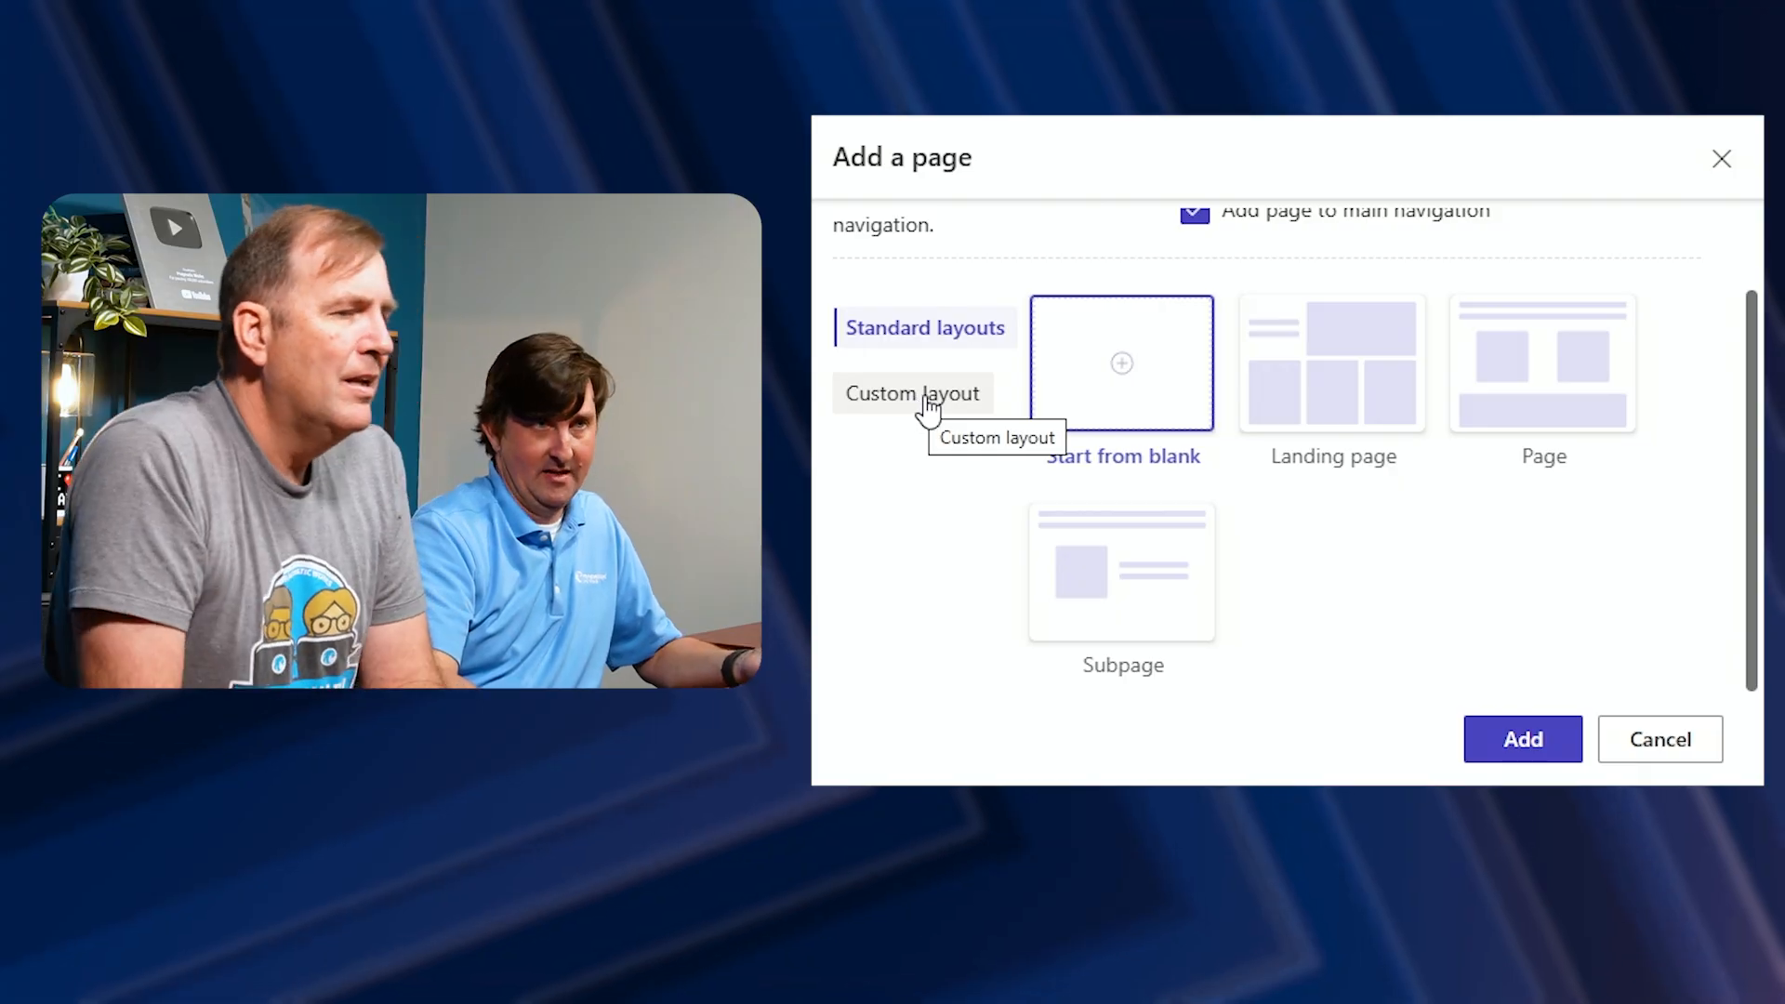
scroll(930, 409, "up", 2)
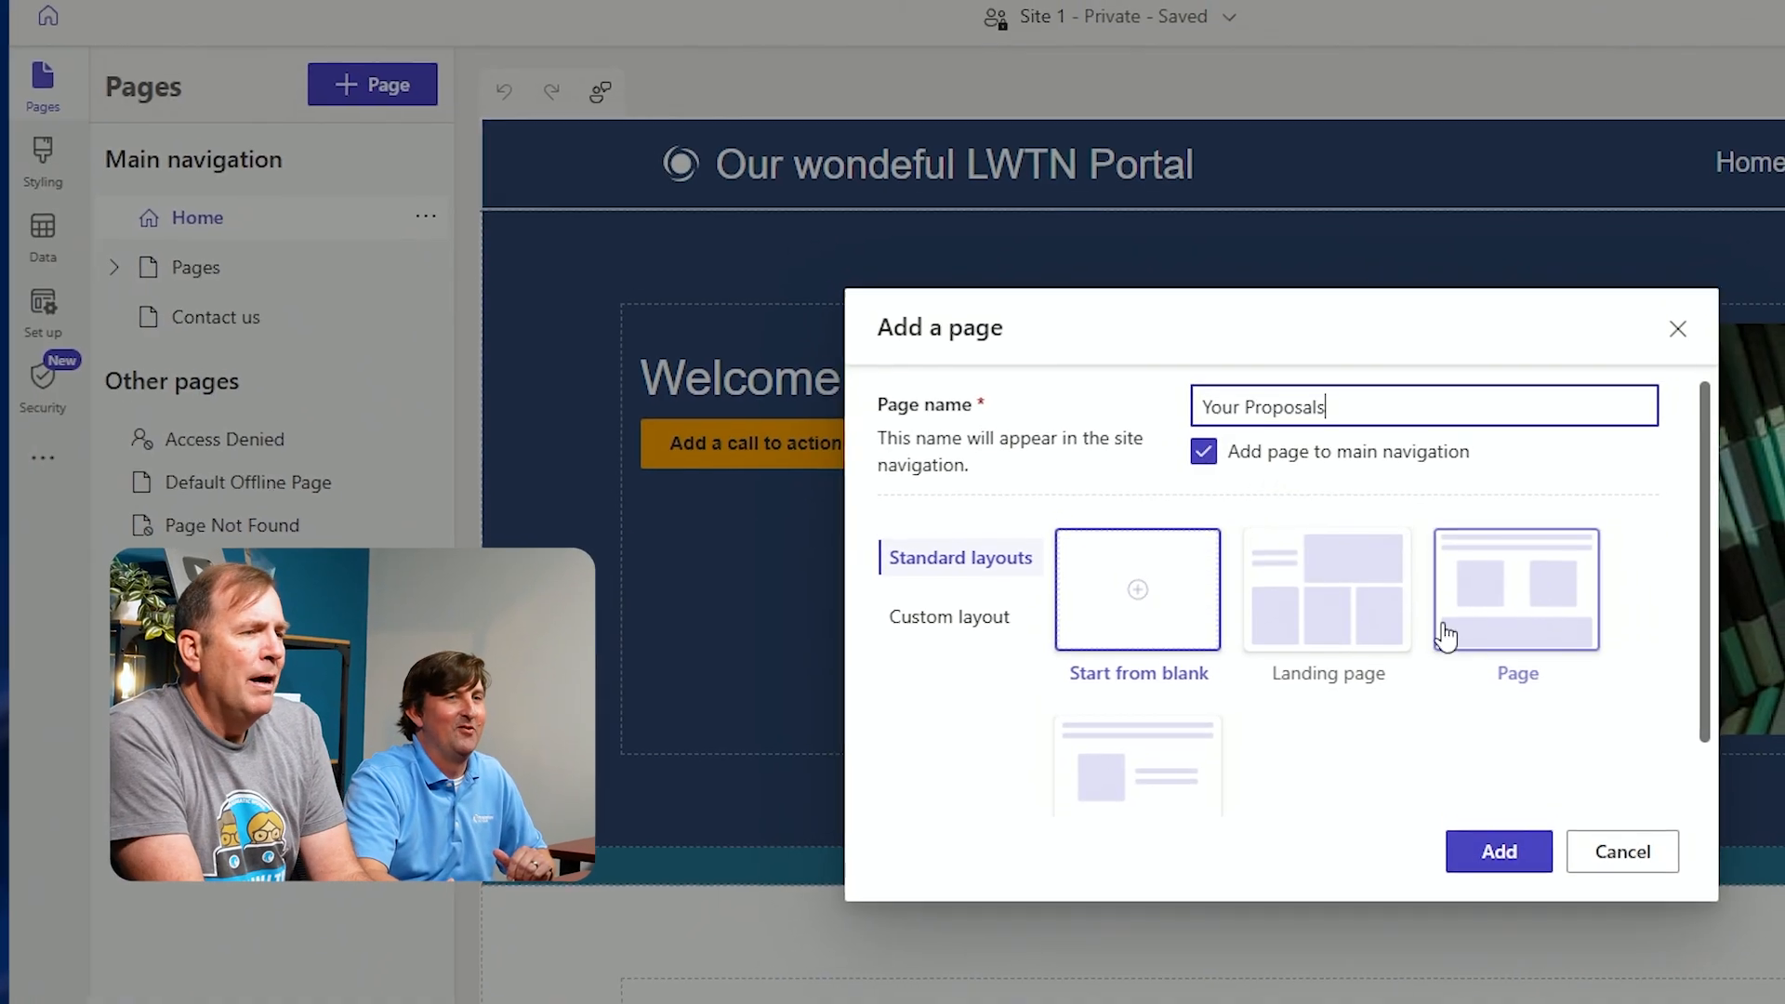
left_click(1511, 851)
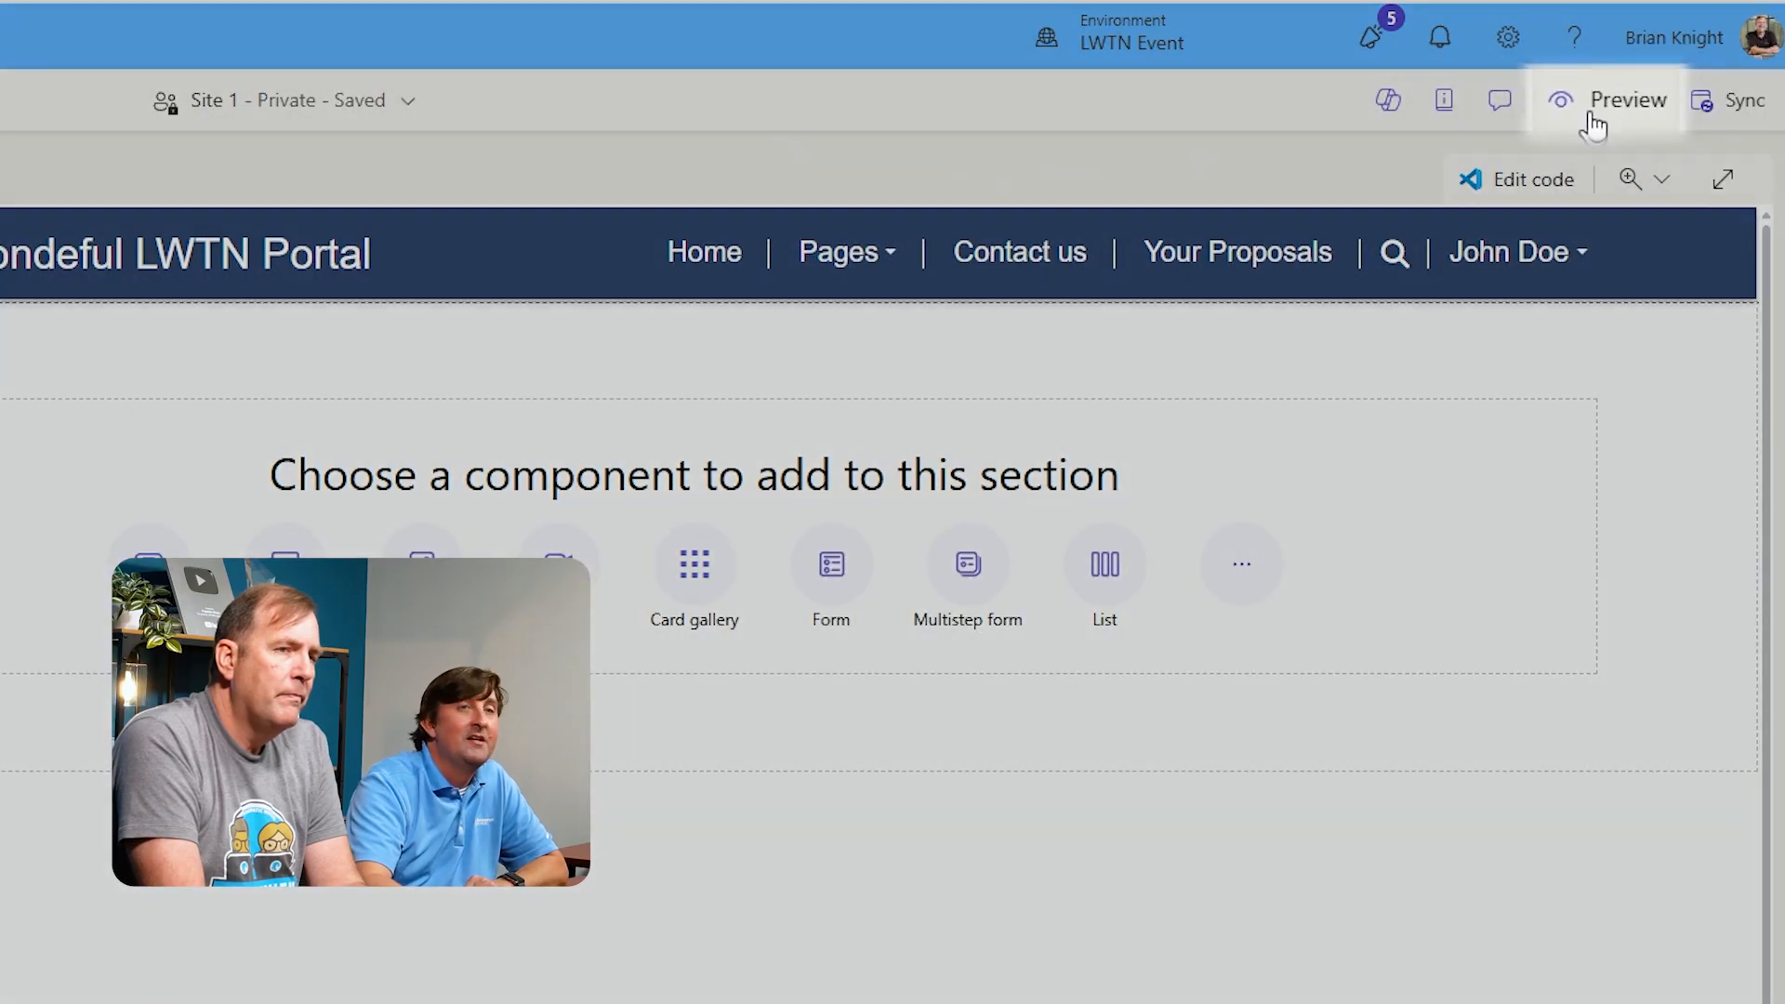
Preview the site at desktop size, check the Your Proposals and Home pages, and return to the design studio
left_click(1592, 116)
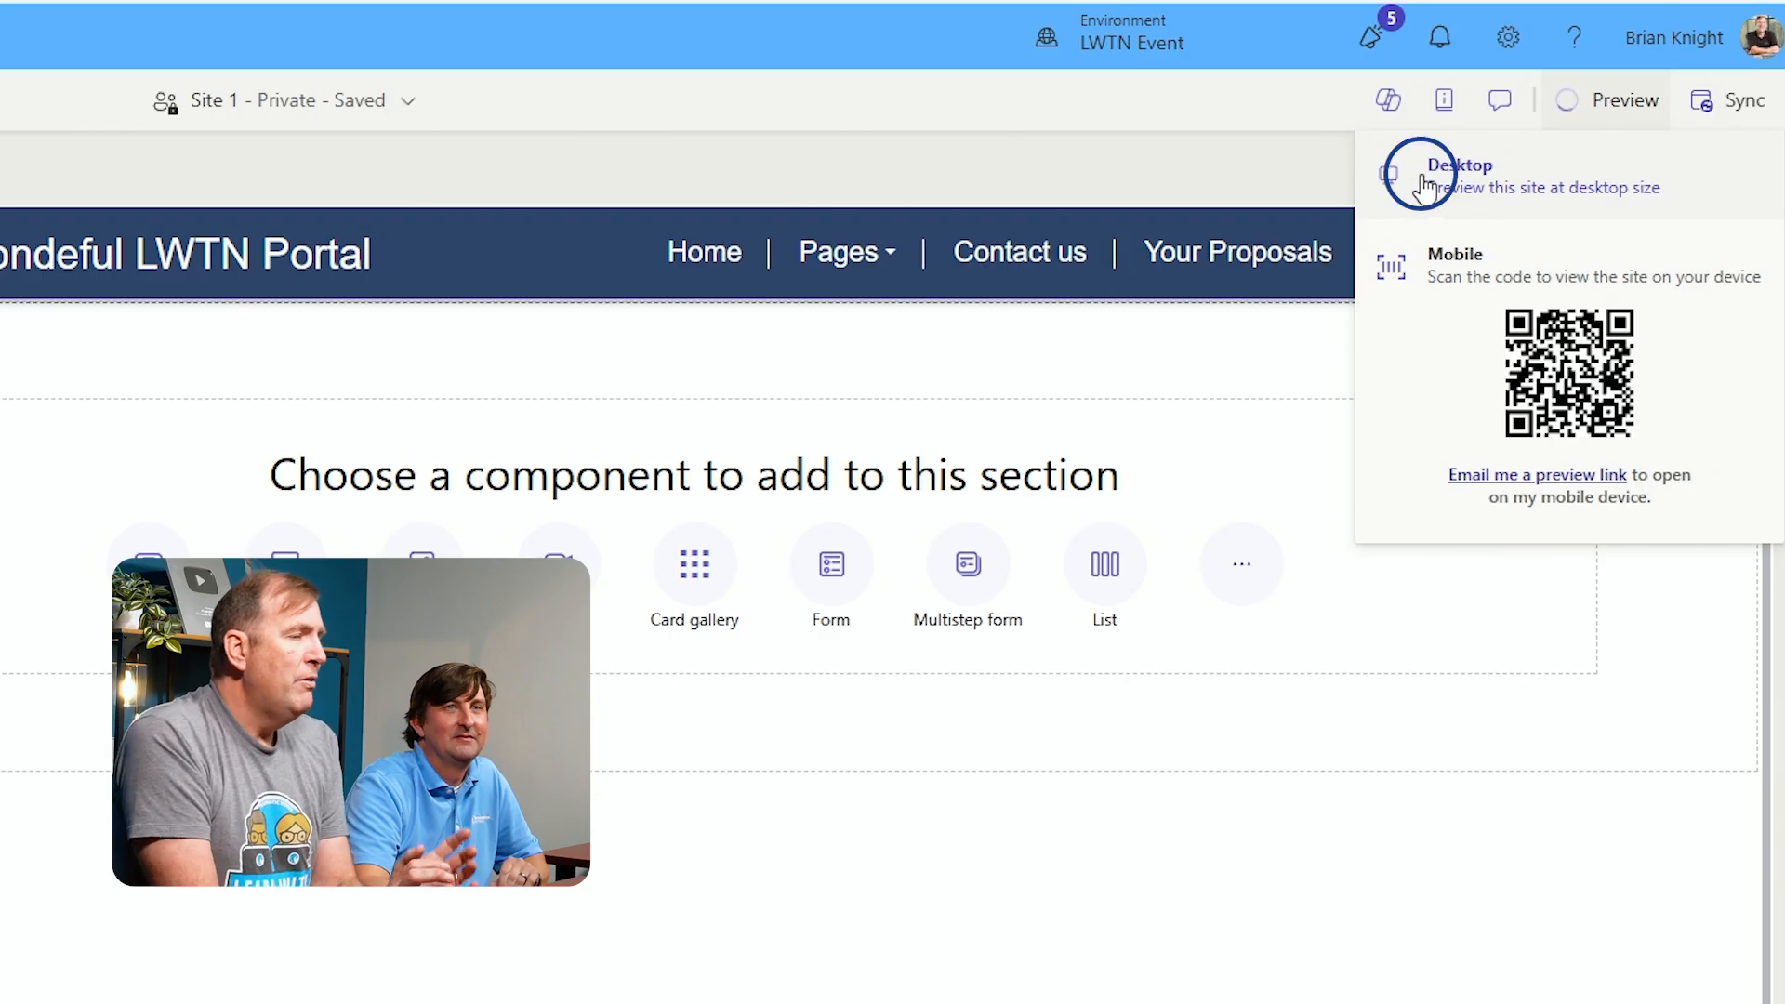
left_click(1423, 185)
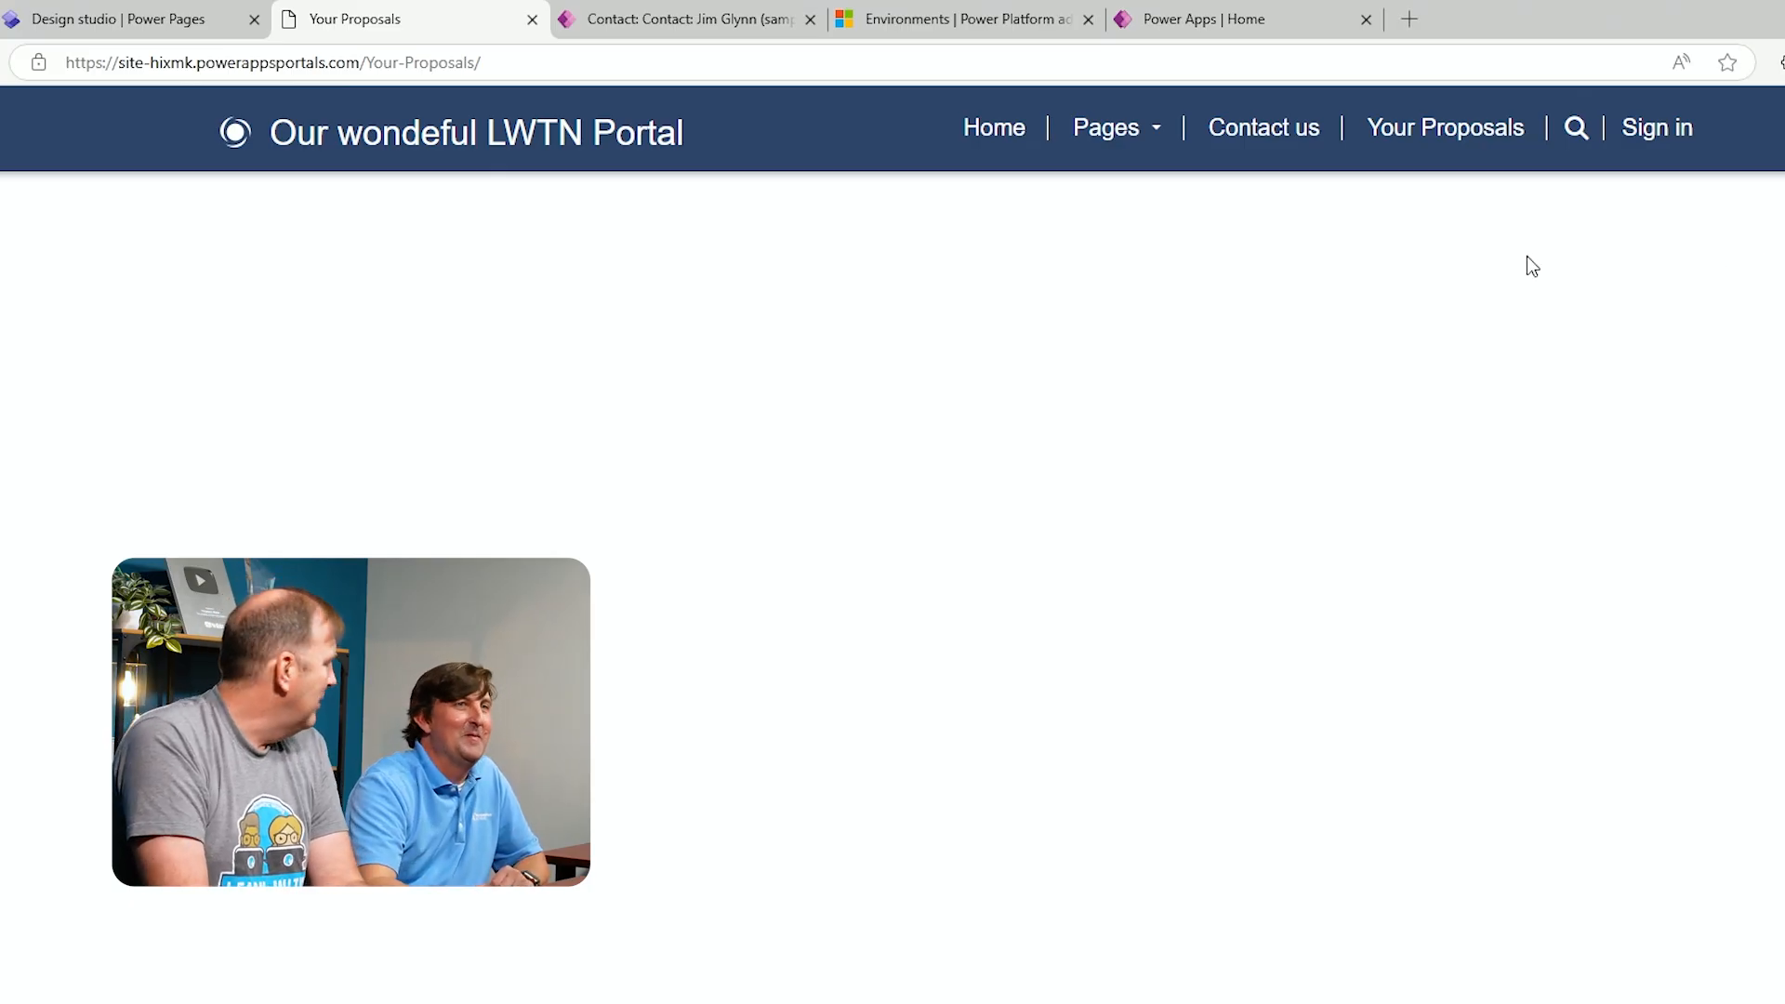
left_click(1018, 130)
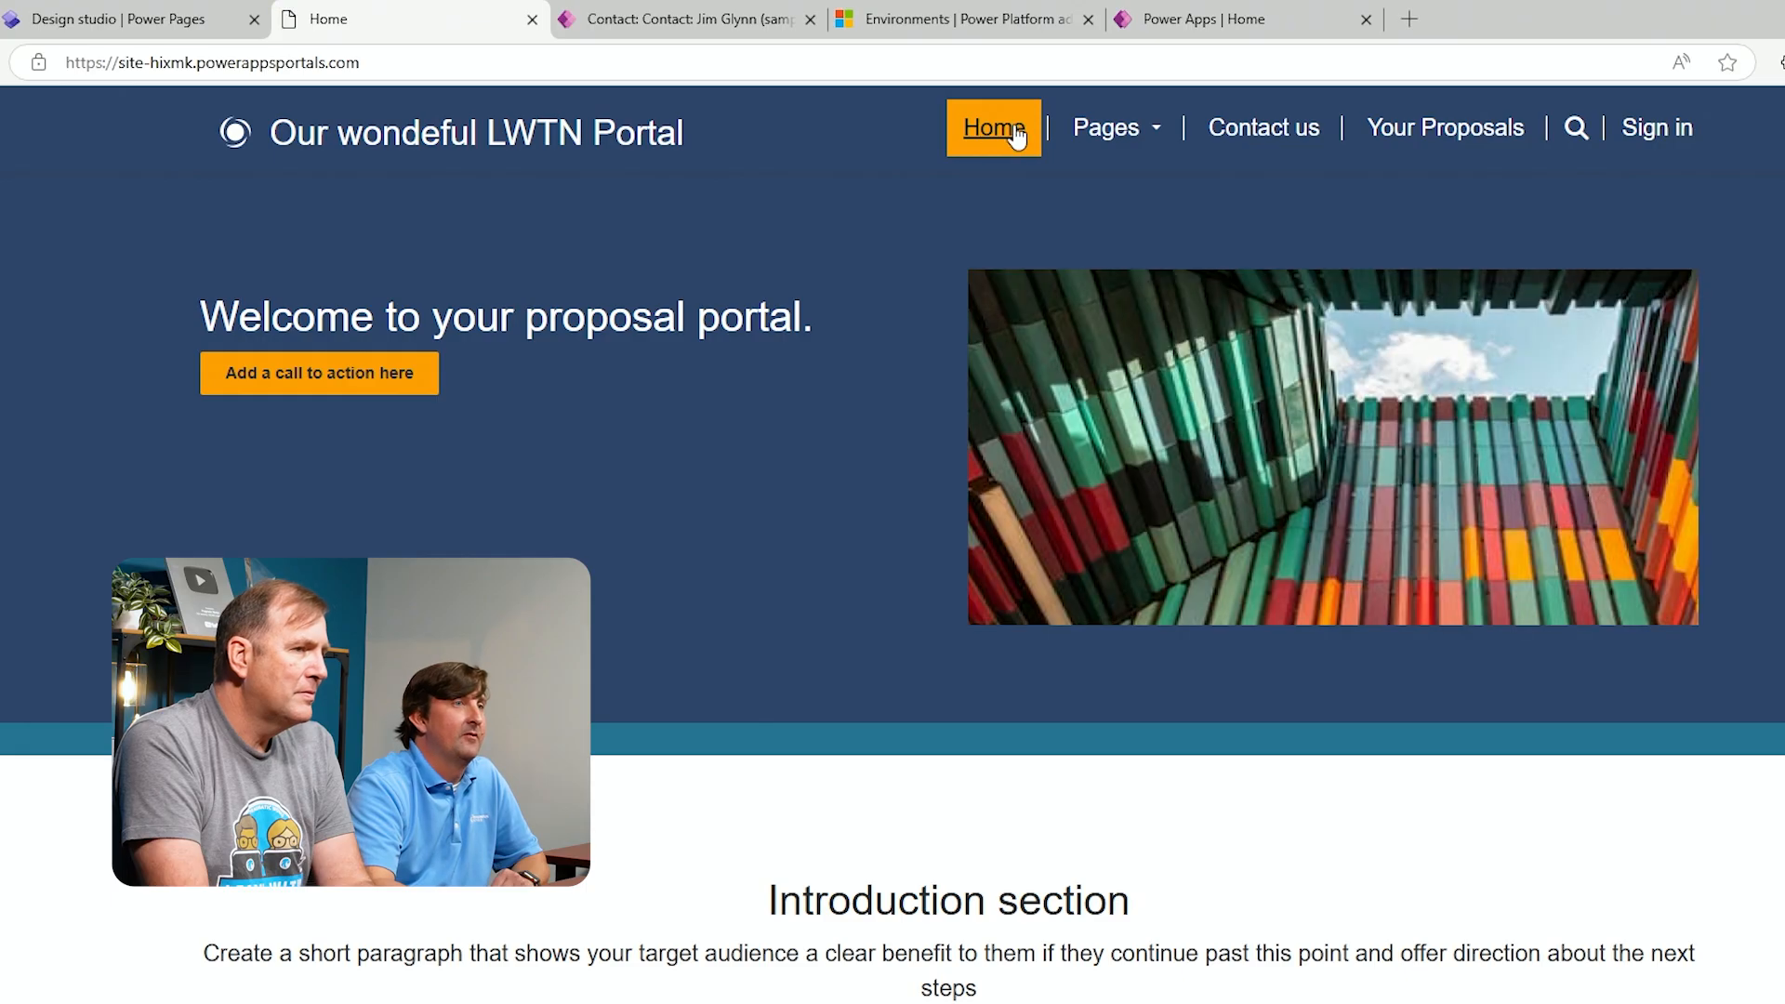
left_click(191, 22)
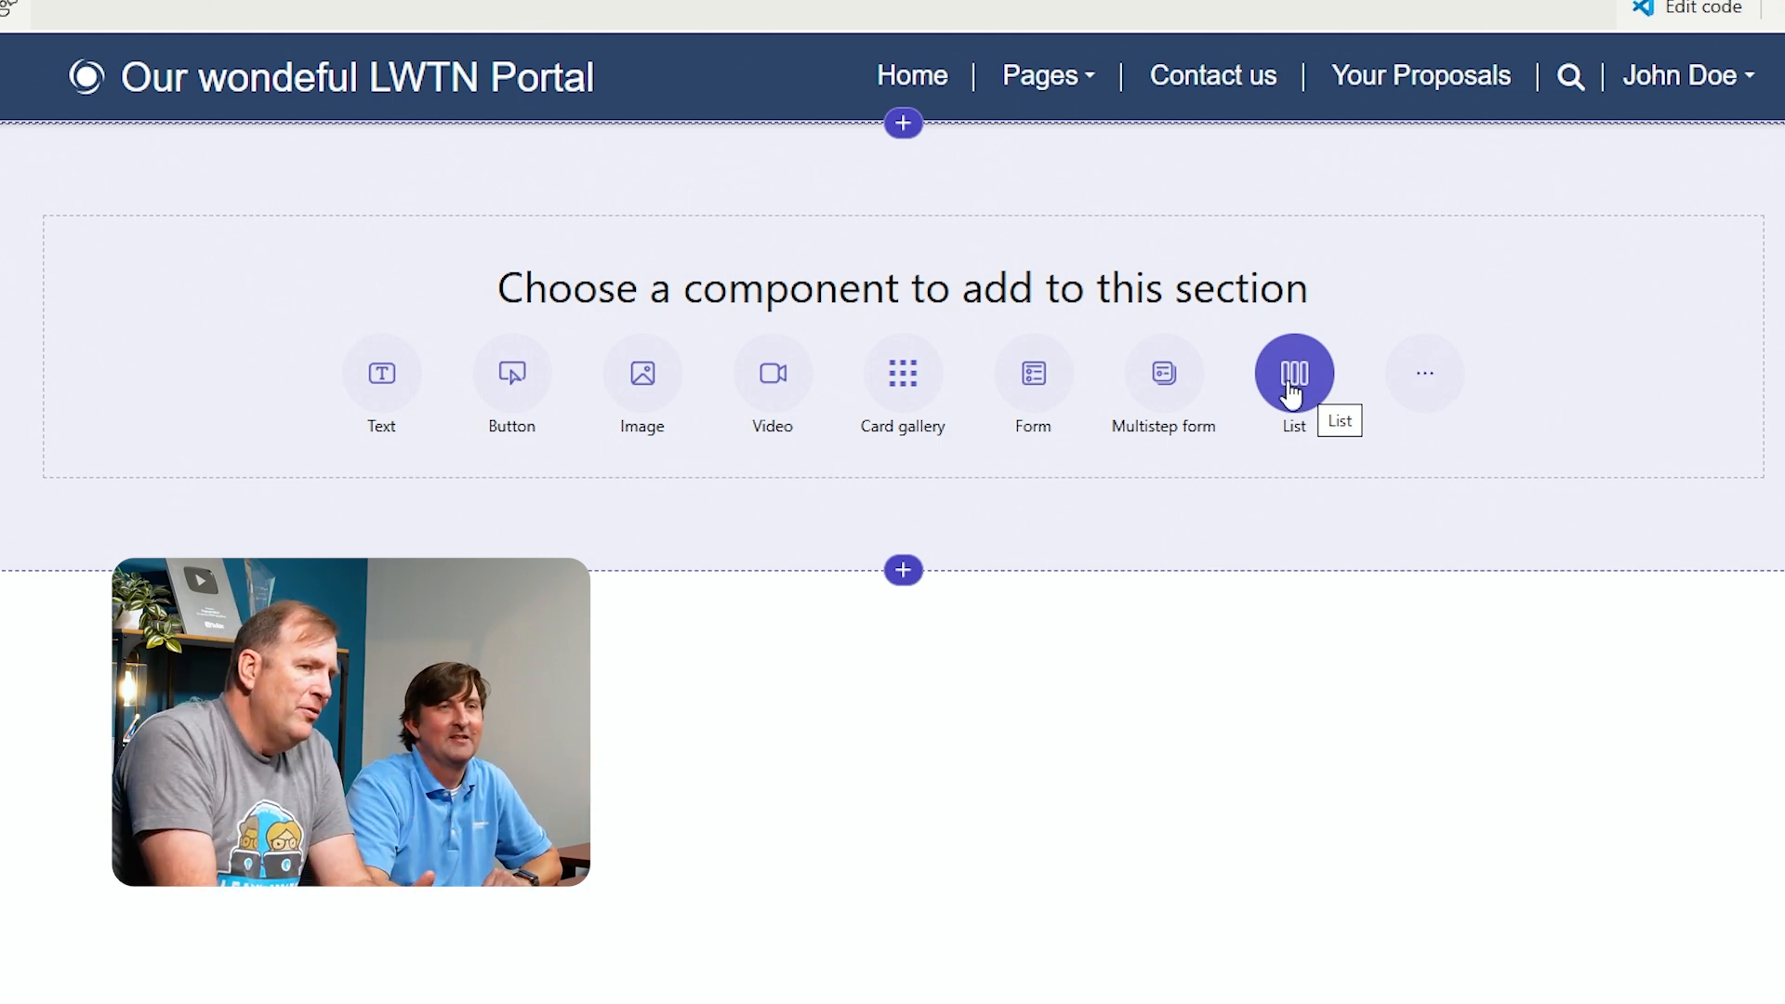
Add a list component to the Your Proposals page and choose the Proposal table as its data source
left_click(1432, 375)
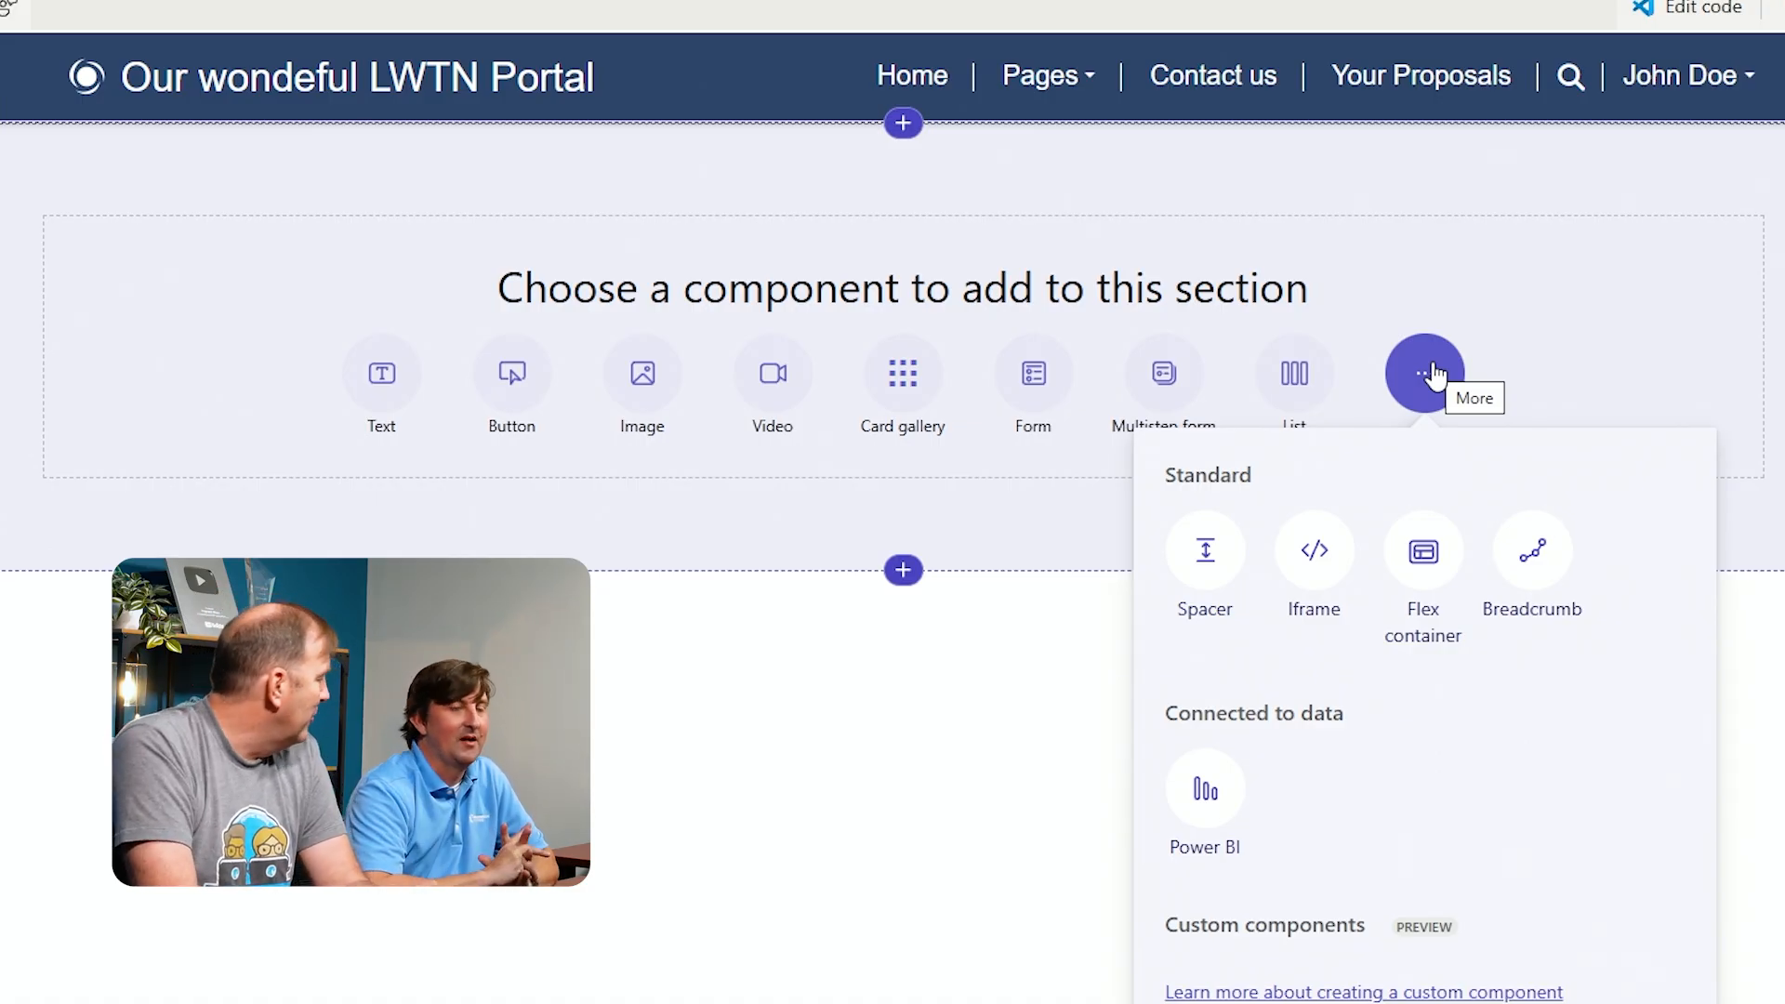
left_click(1292, 390)
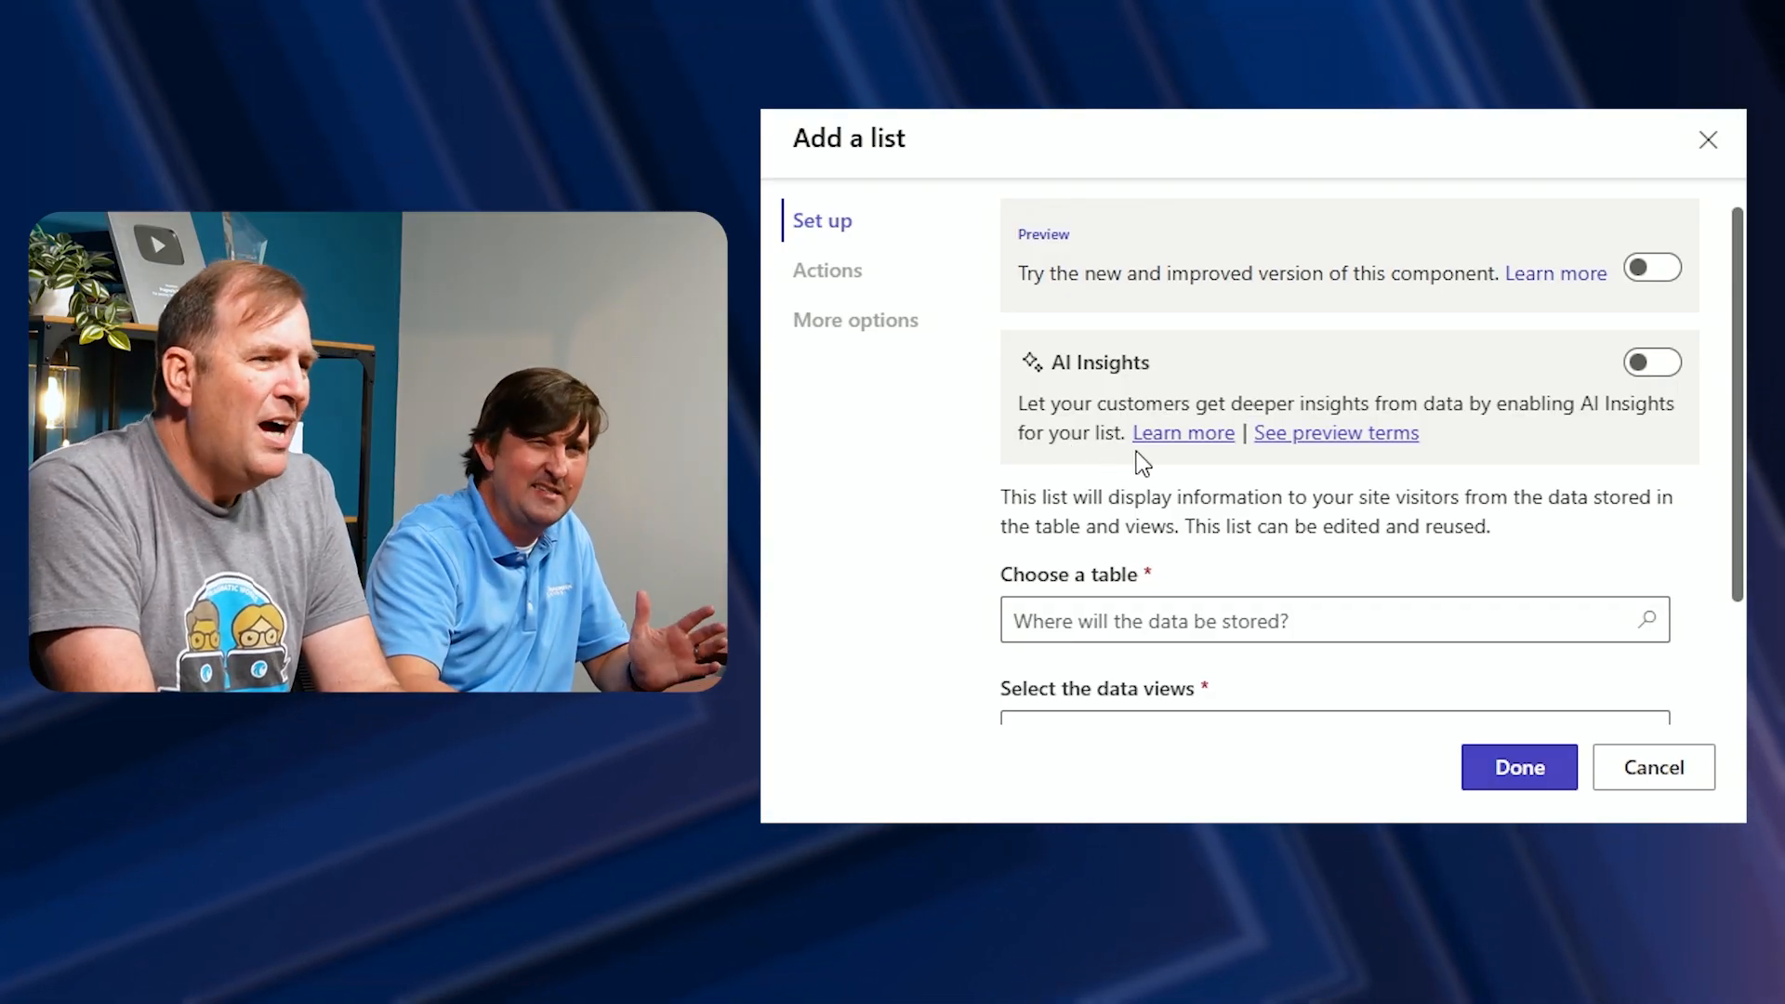
scroll(1136, 452, "down", 2)
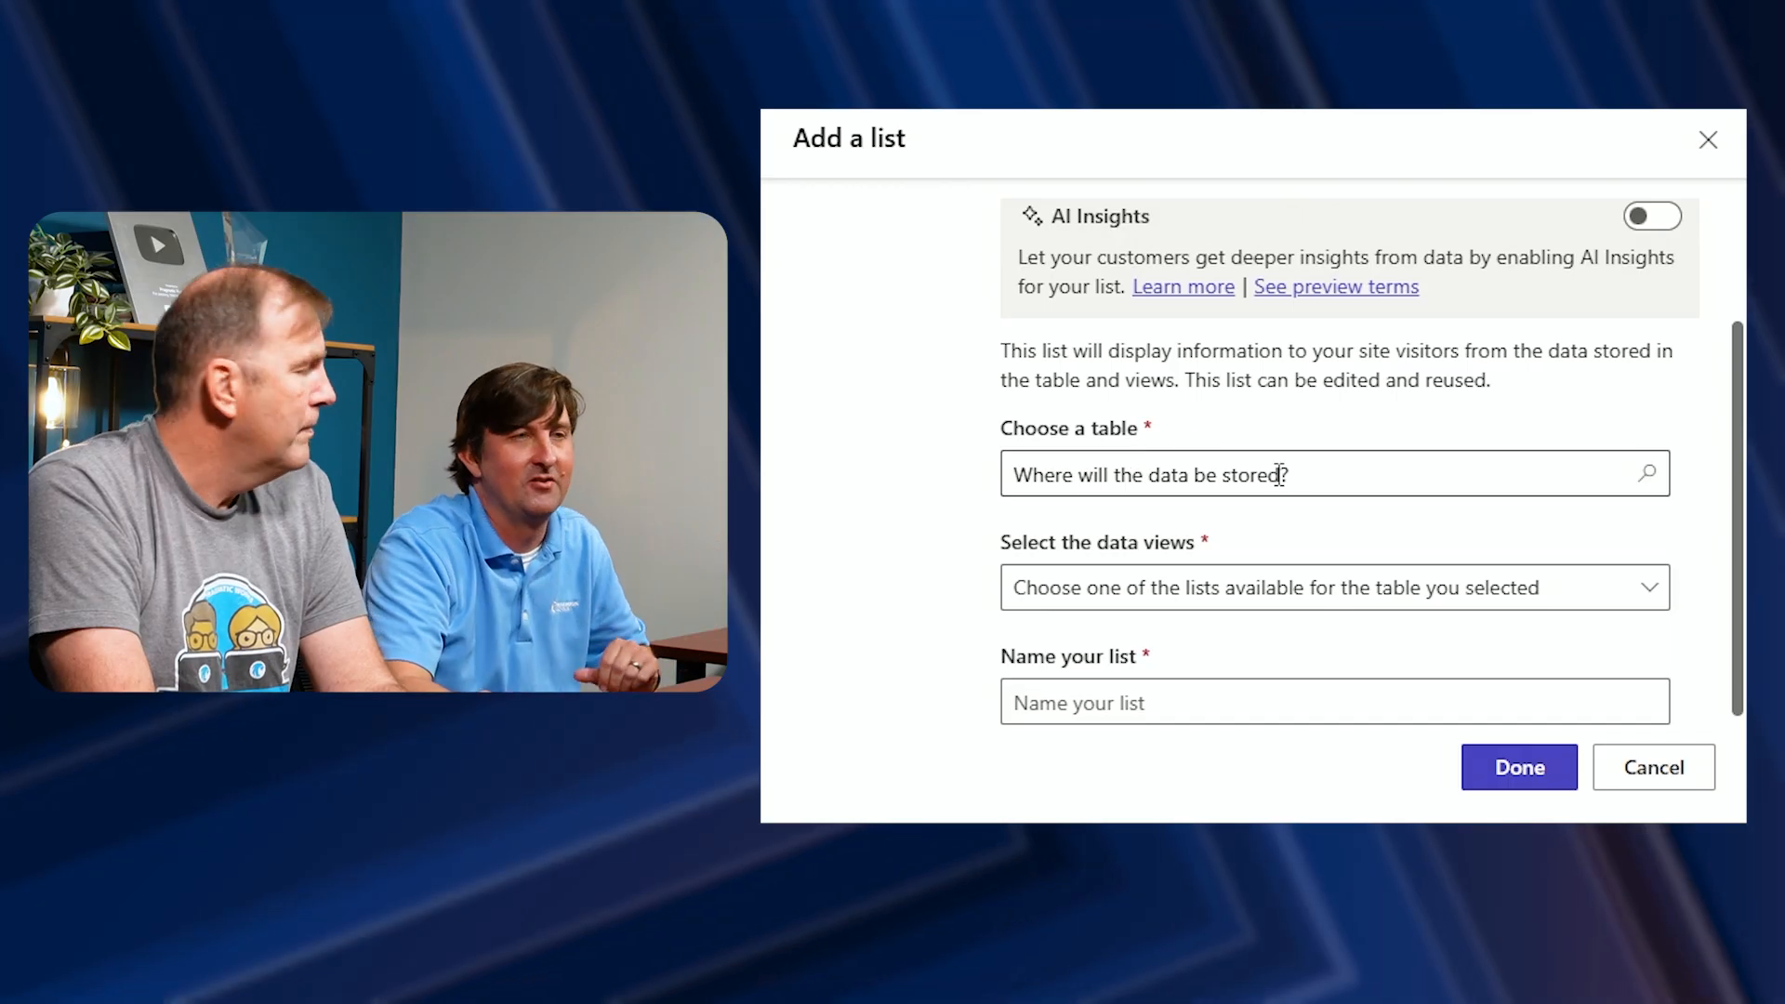
left_click(1310, 476)
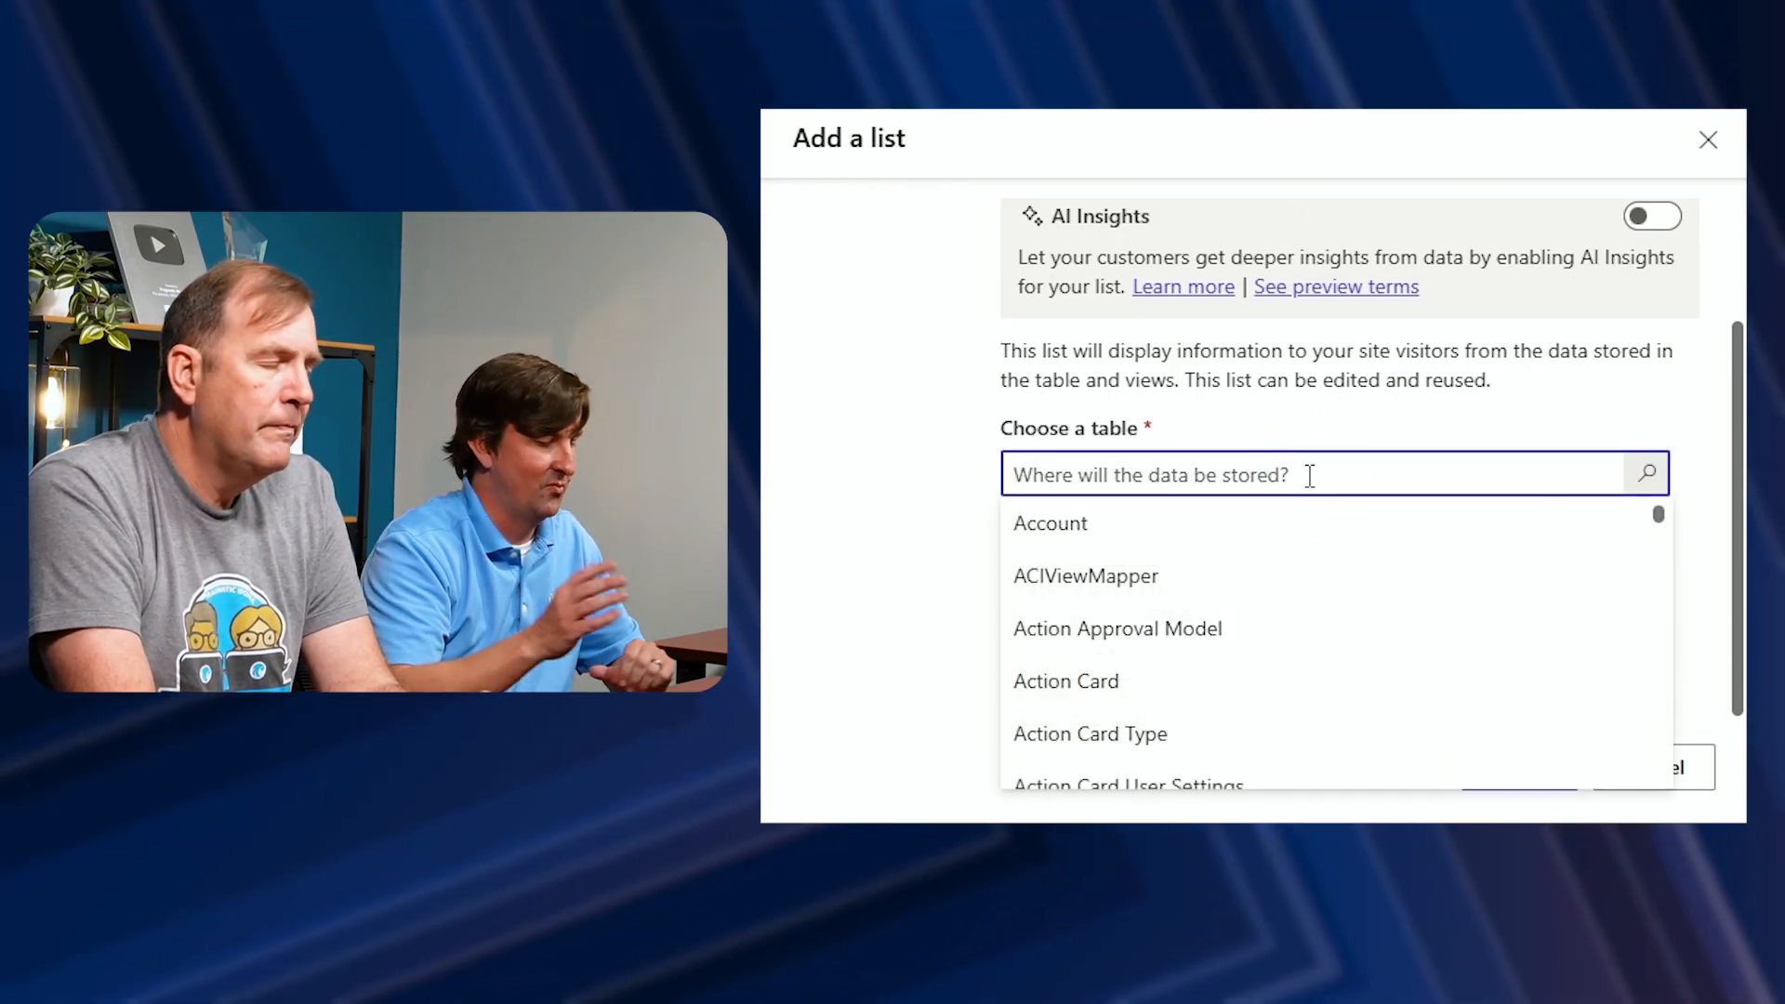
type("propo")
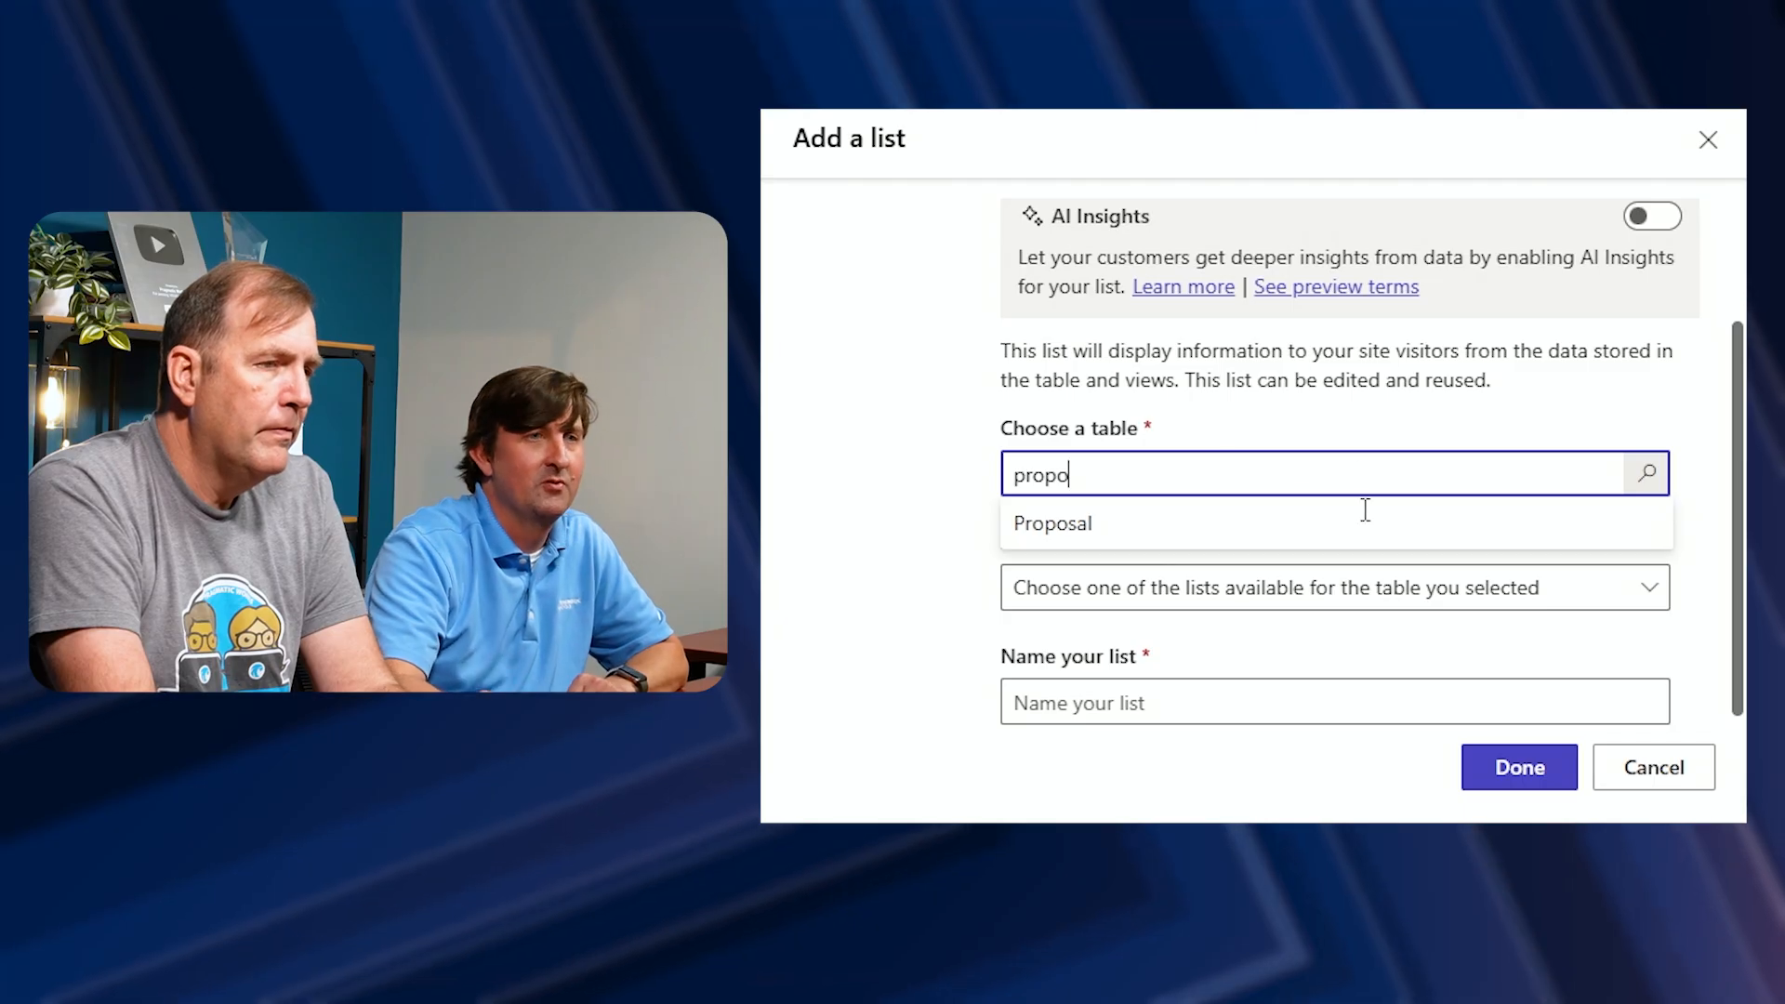
left_click(1193, 524)
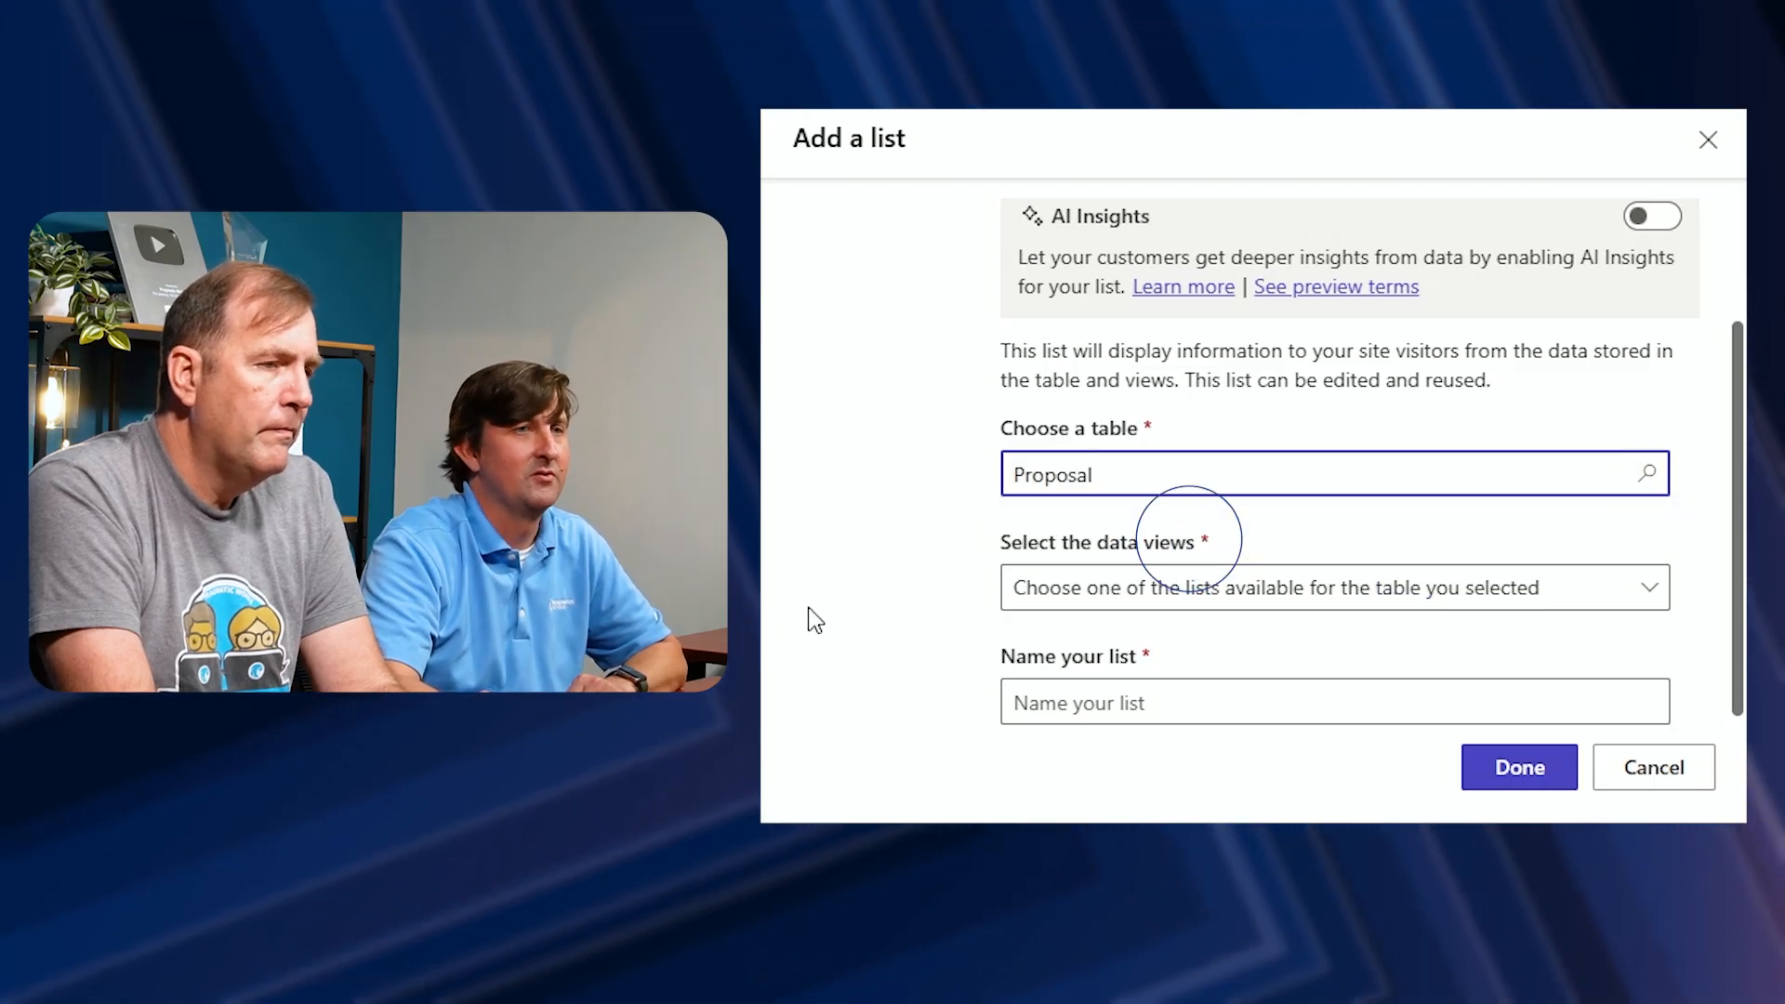
Select the Active Proposals data view for the list
left_click(1046, 604)
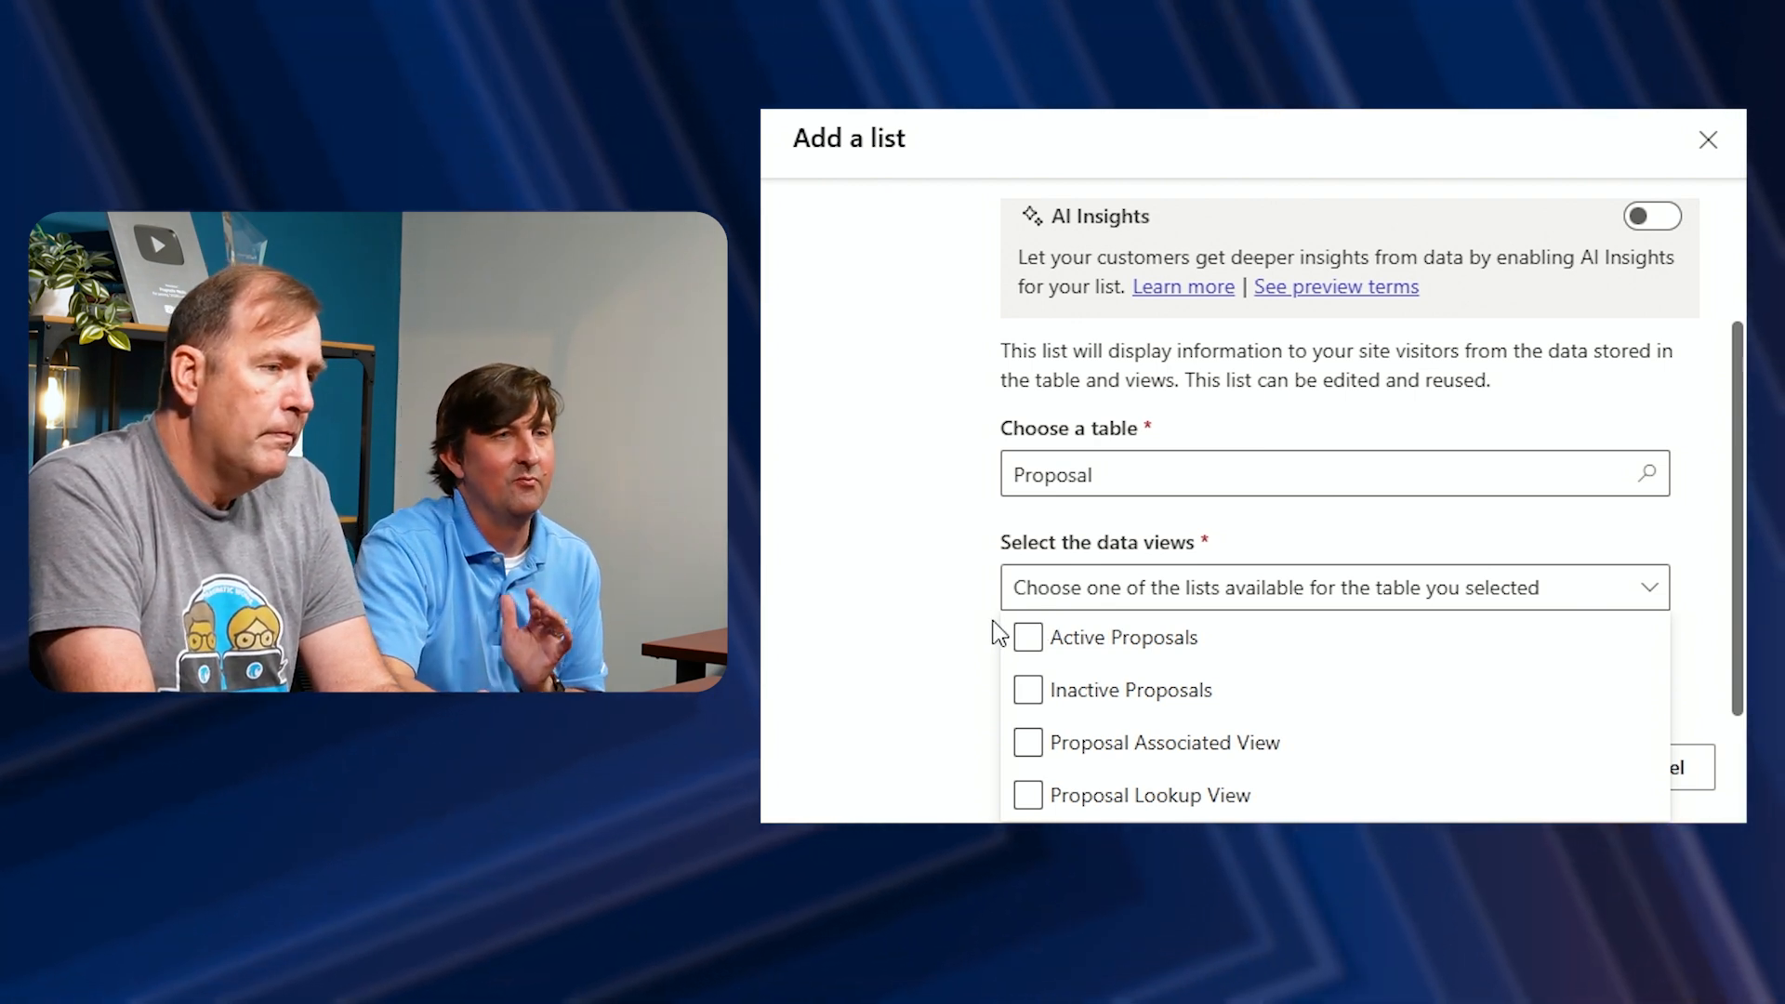
left_click(1029, 639)
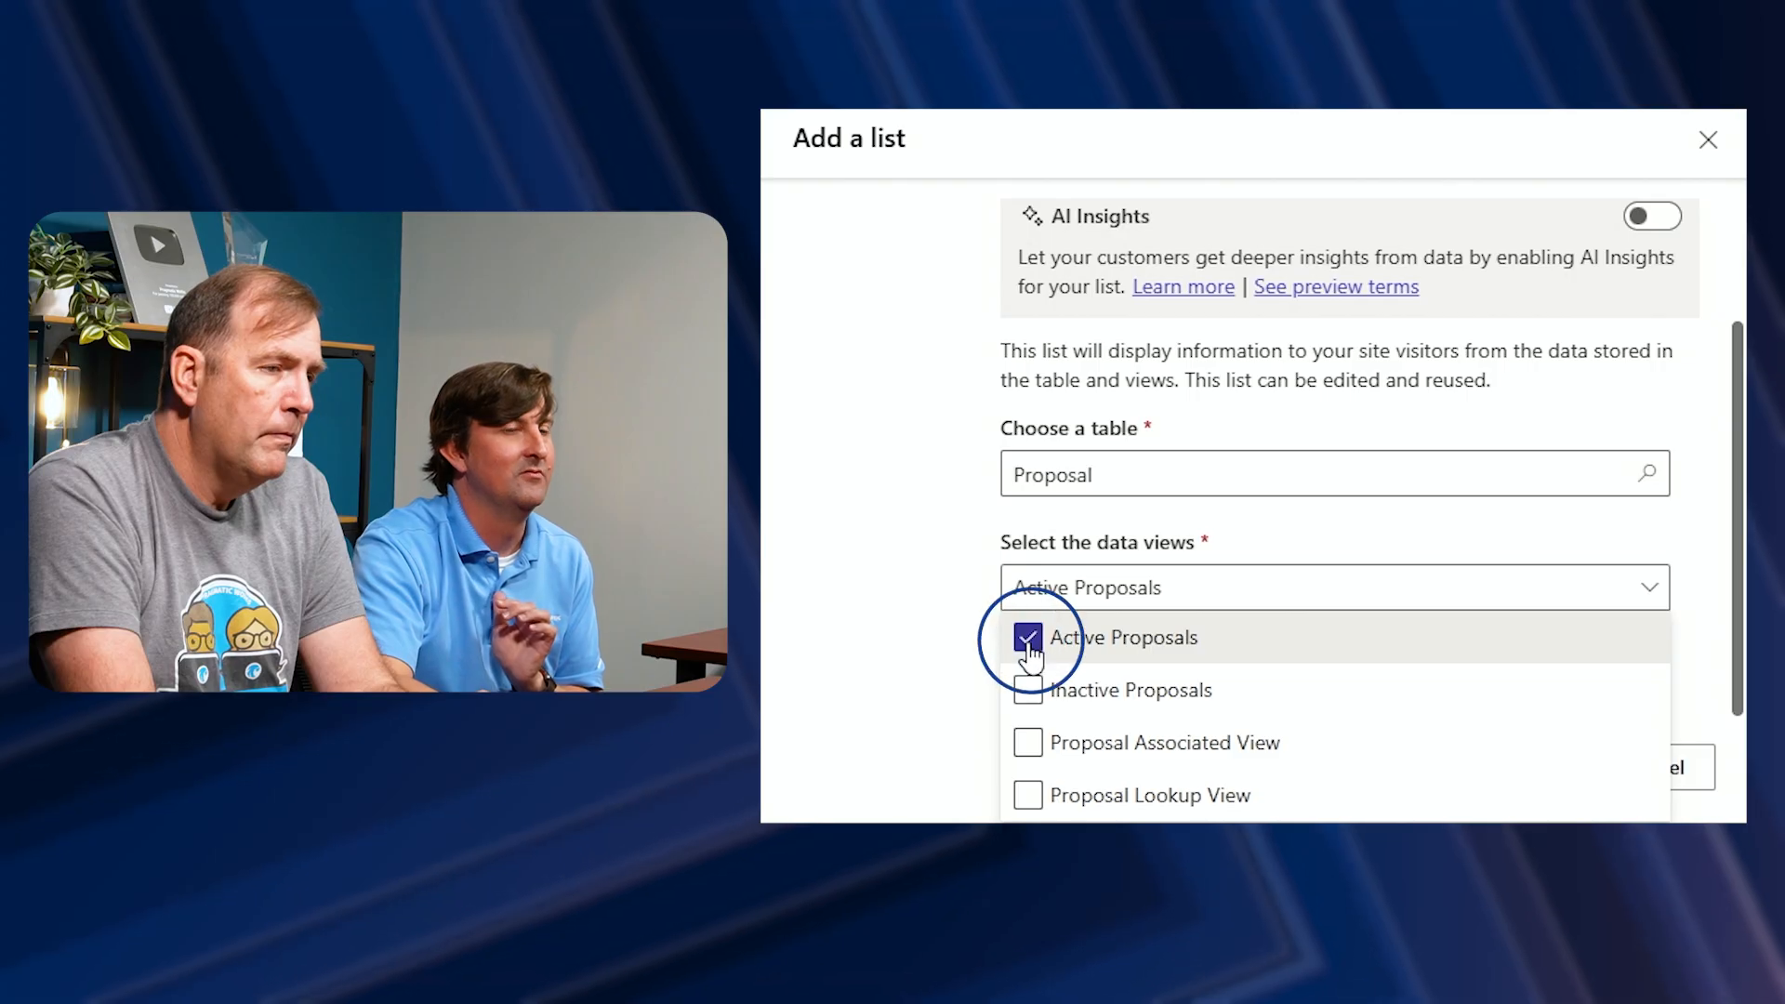
left_click(914, 579)
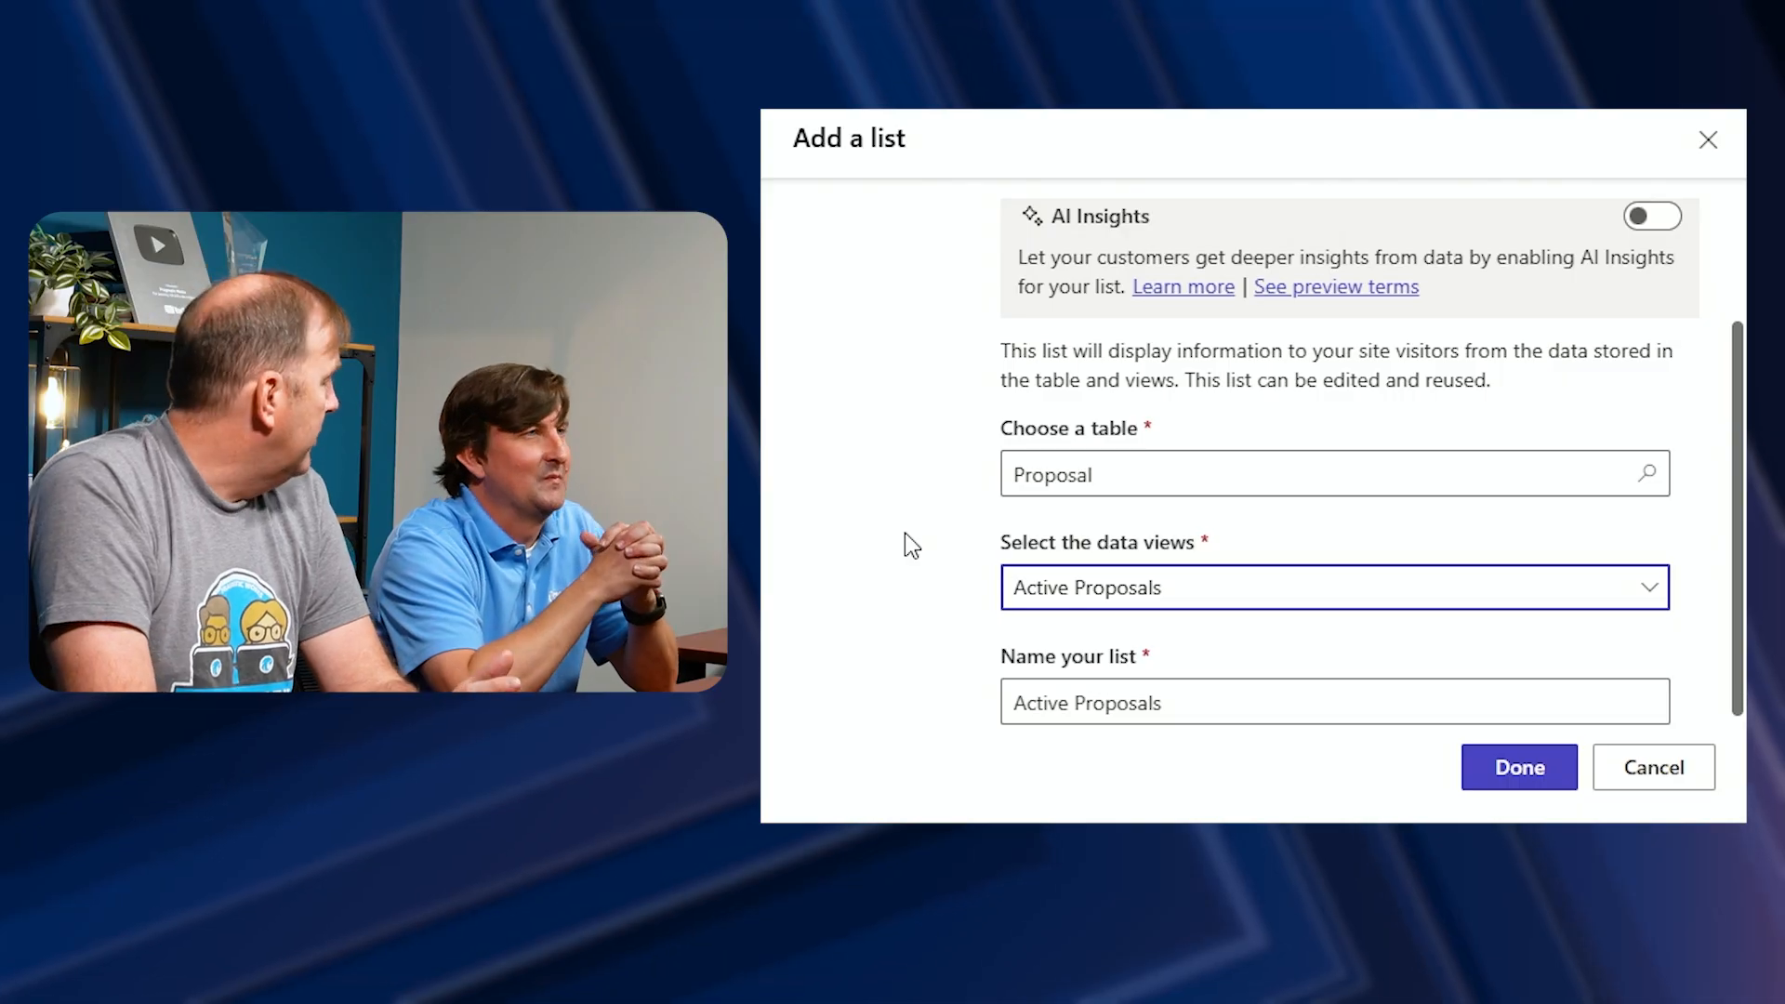
scroll(978, 546, "up", 2)
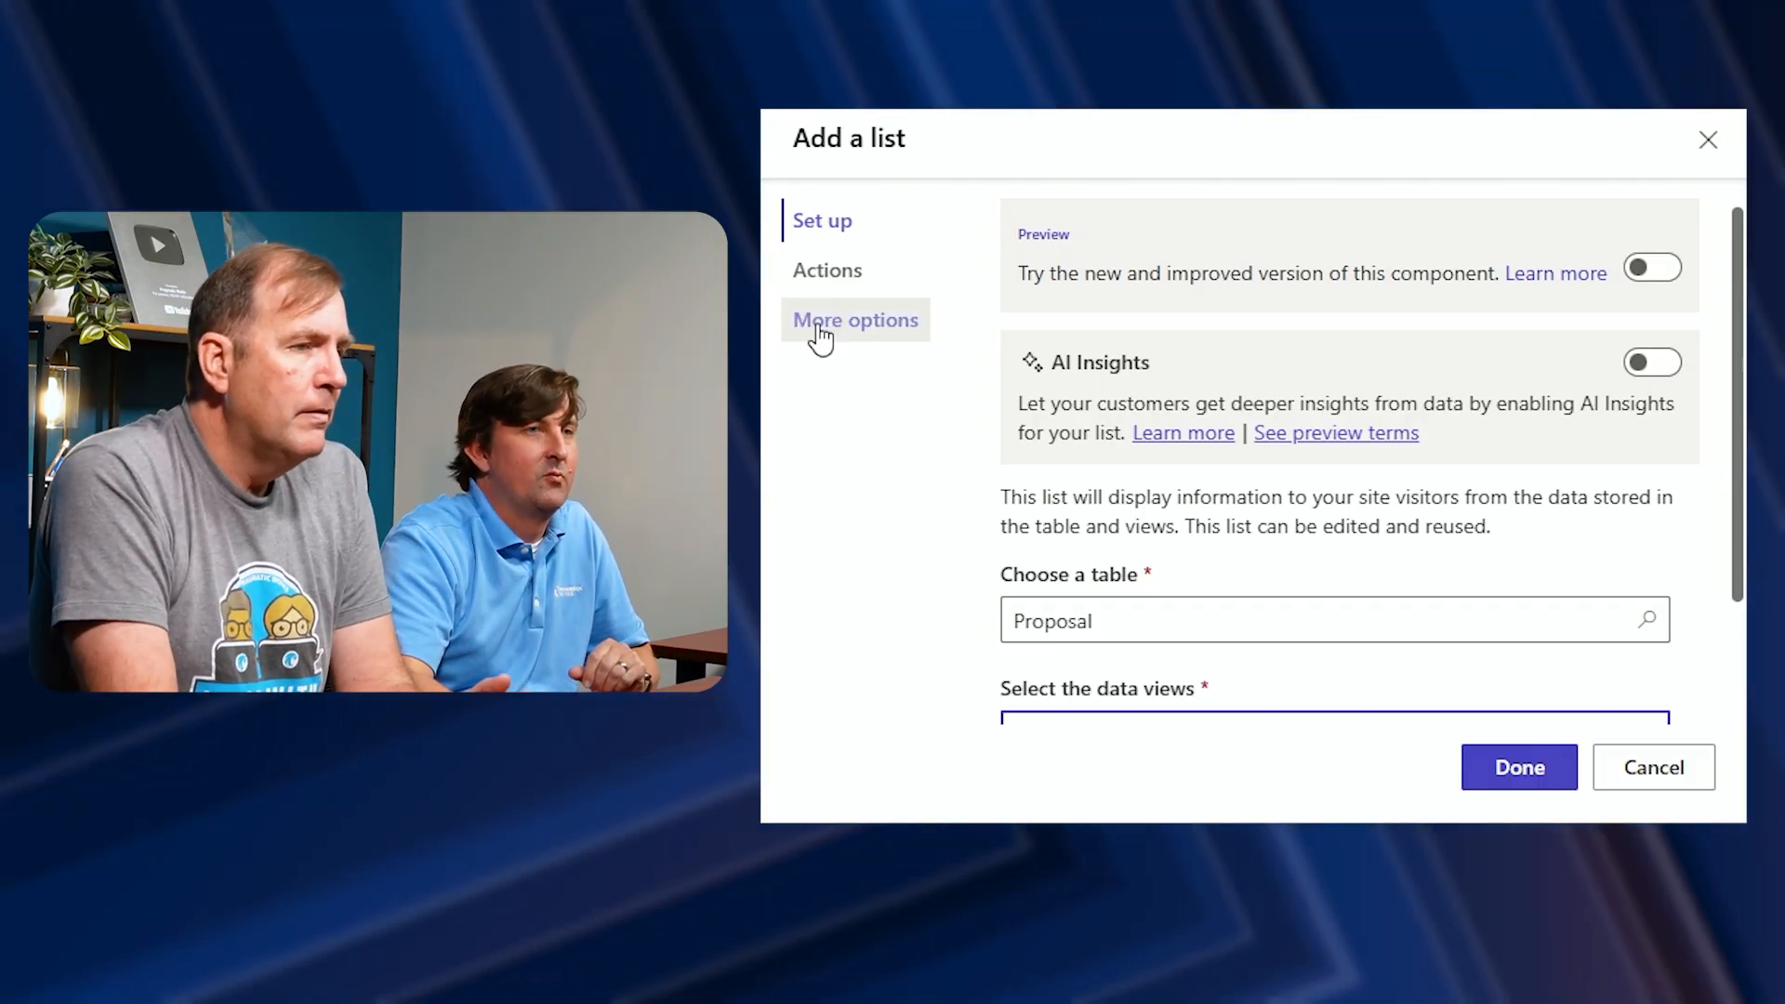
Review the list's Actions and More options settings, then finish adding the Proposal list to the page
left_click(828, 290)
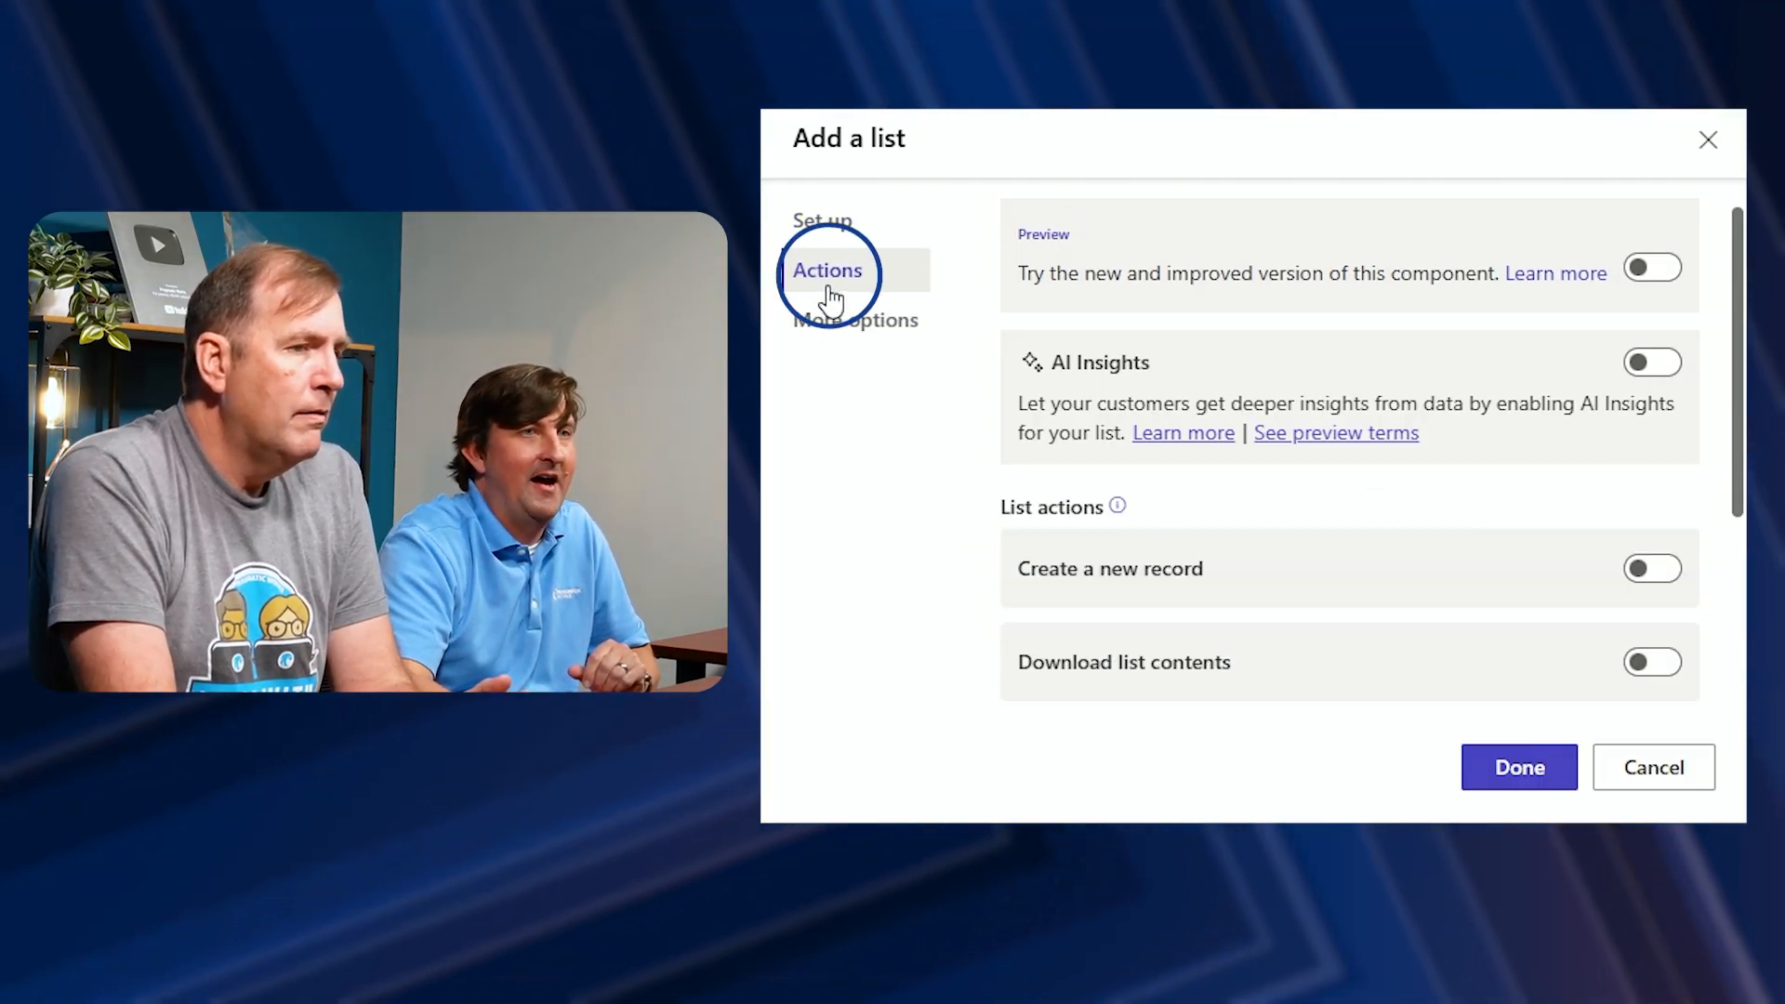
scroll(863, 498, "down", 1)
scroll(862, 498, "down", 1)
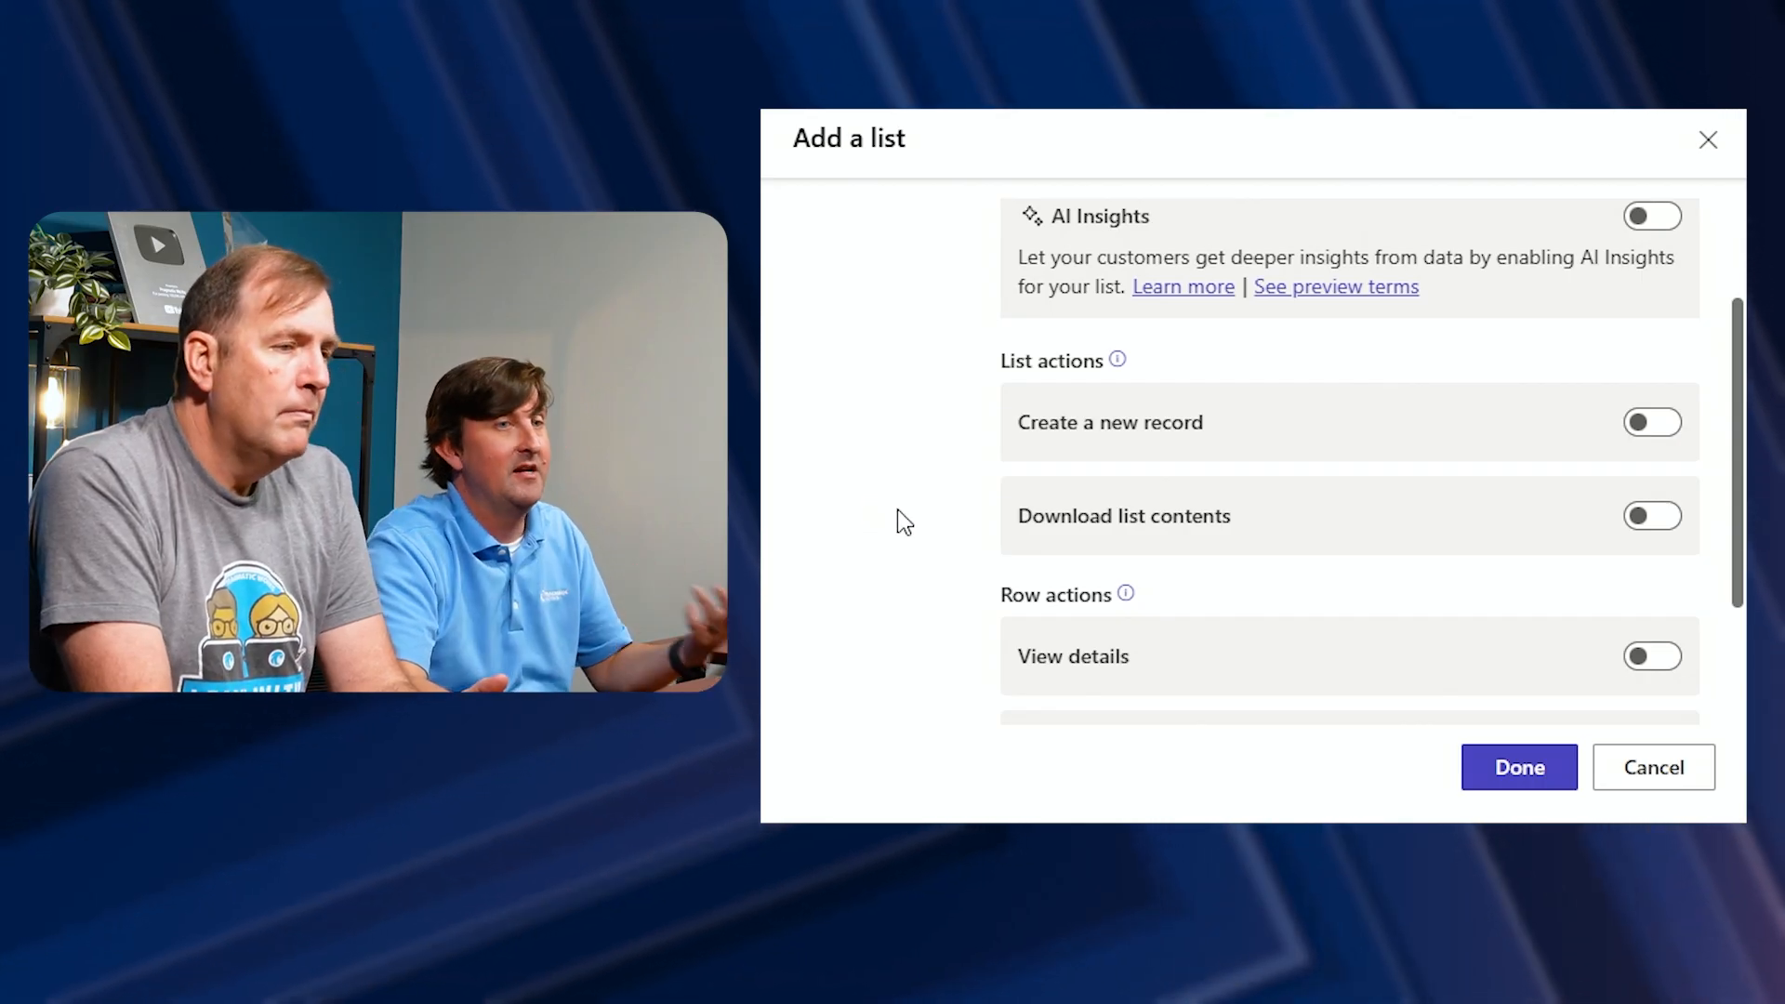
scroll(896, 510, "down", 2)
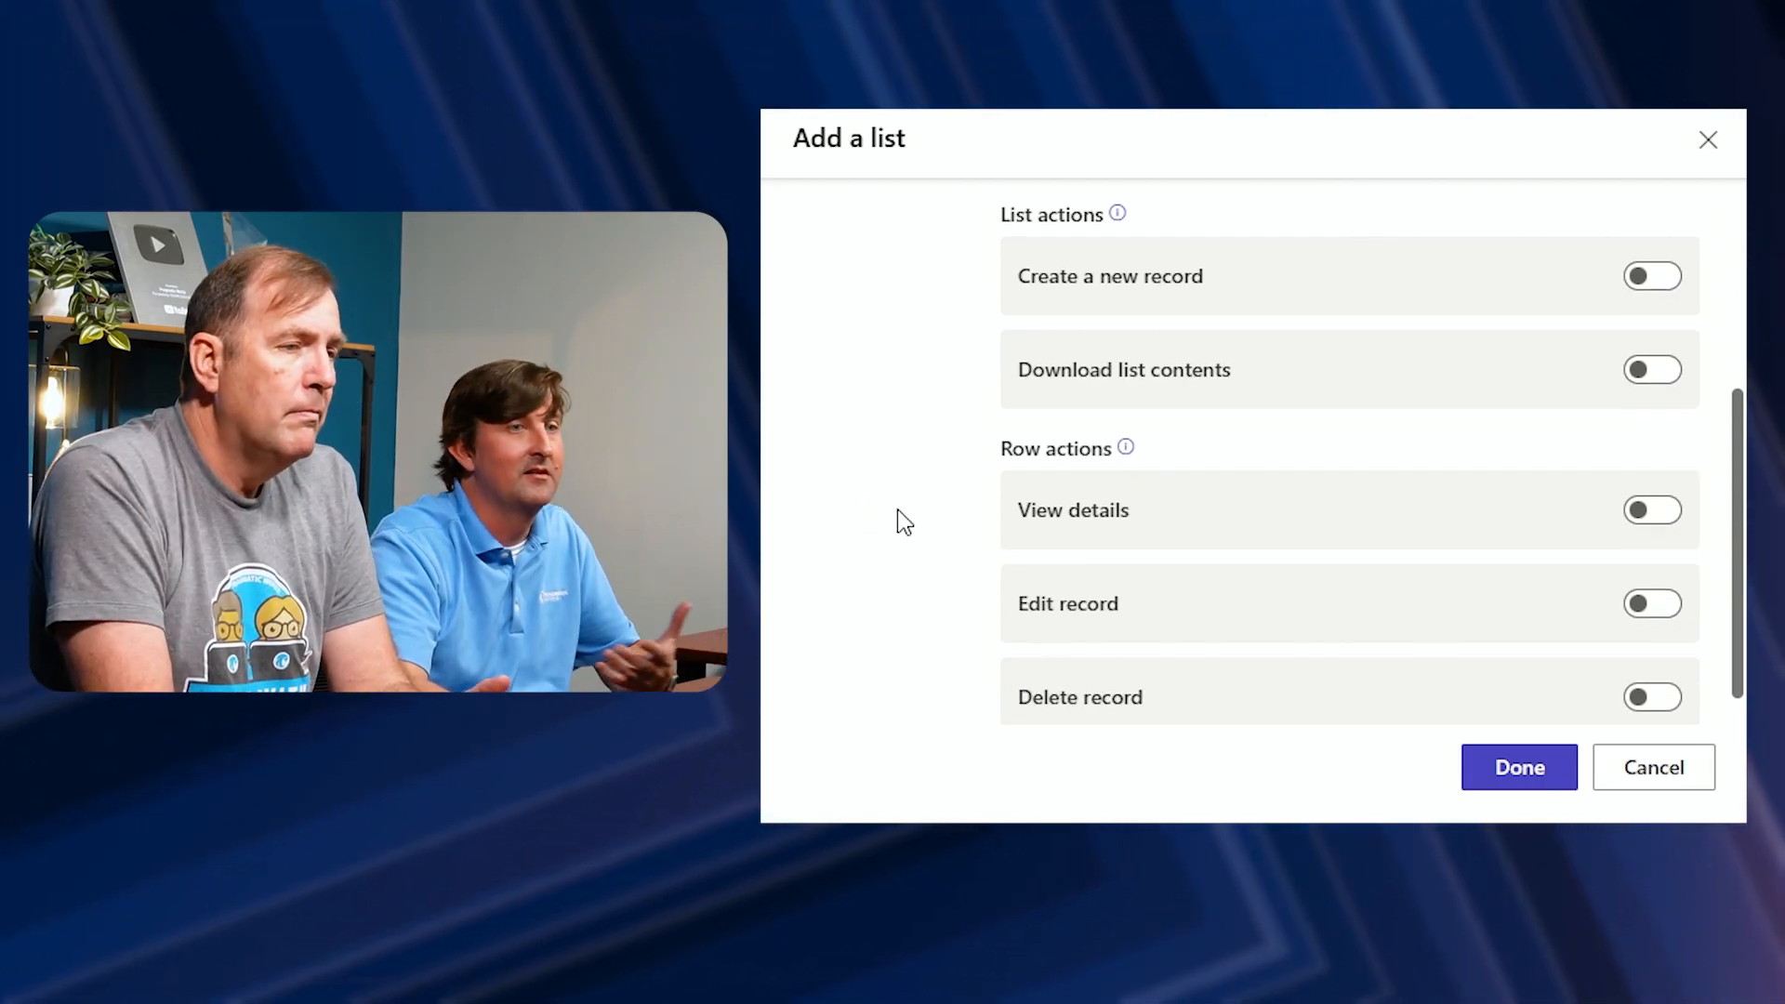
scroll(898, 511, "up", 3)
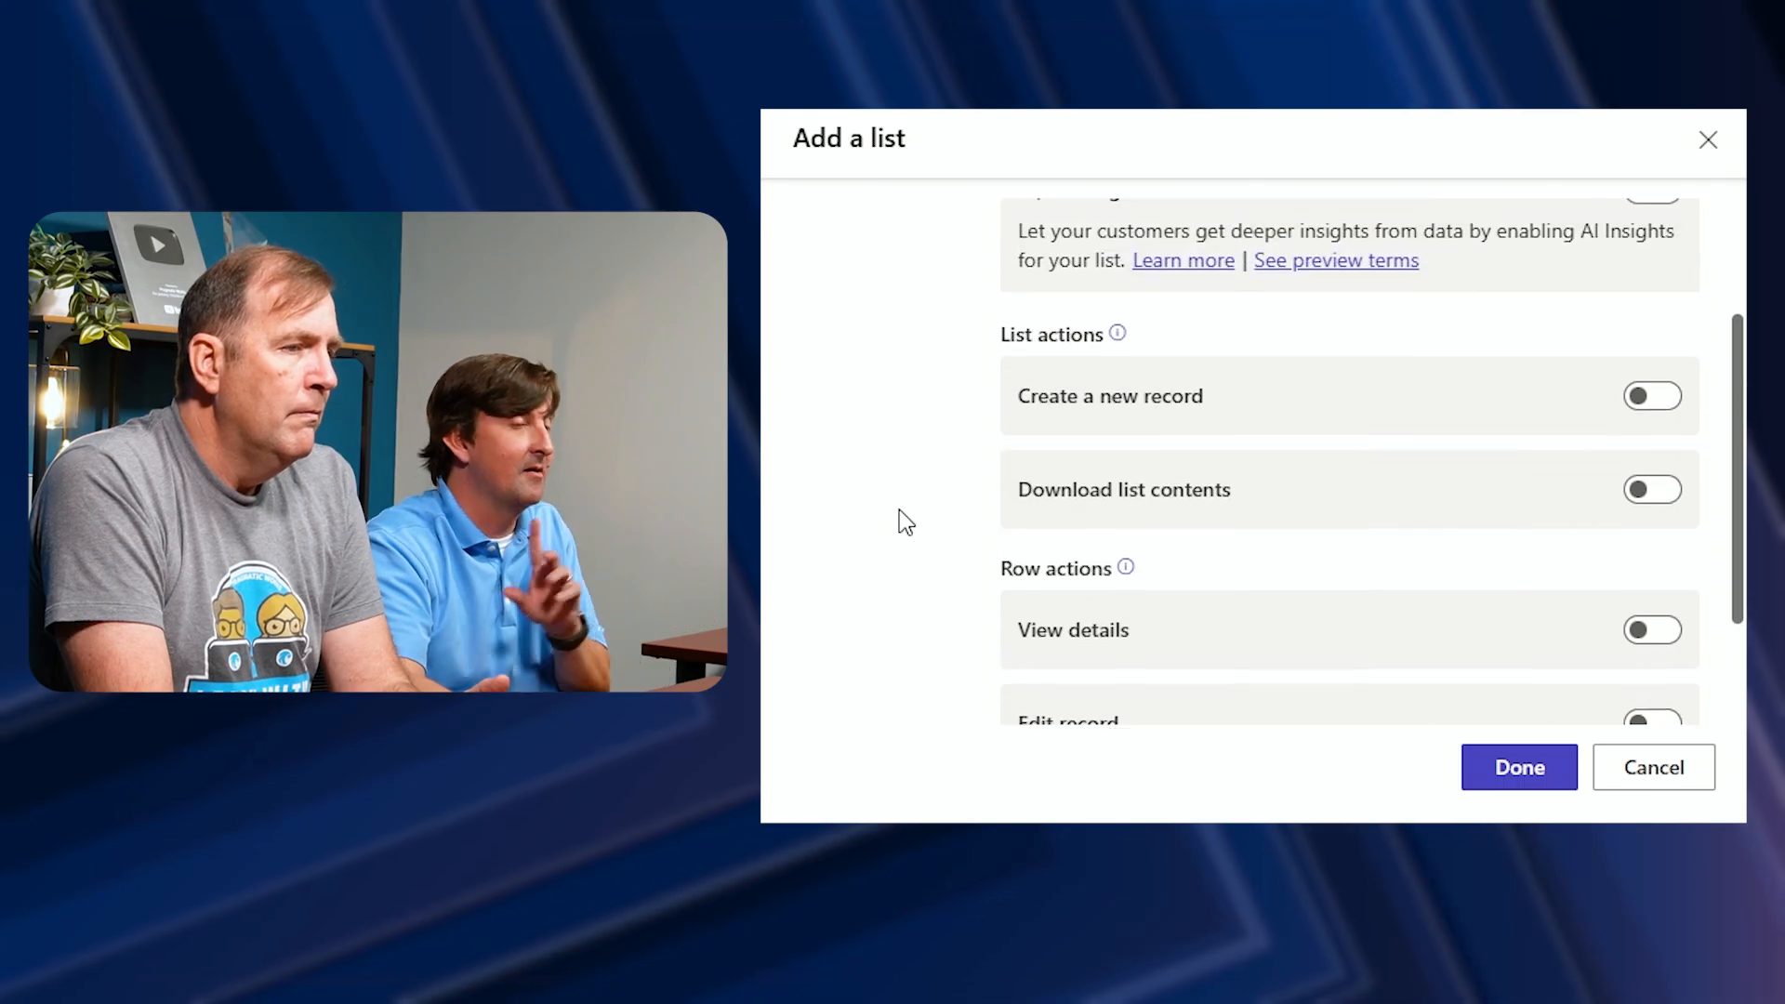
scroll(903, 521, "up", 1)
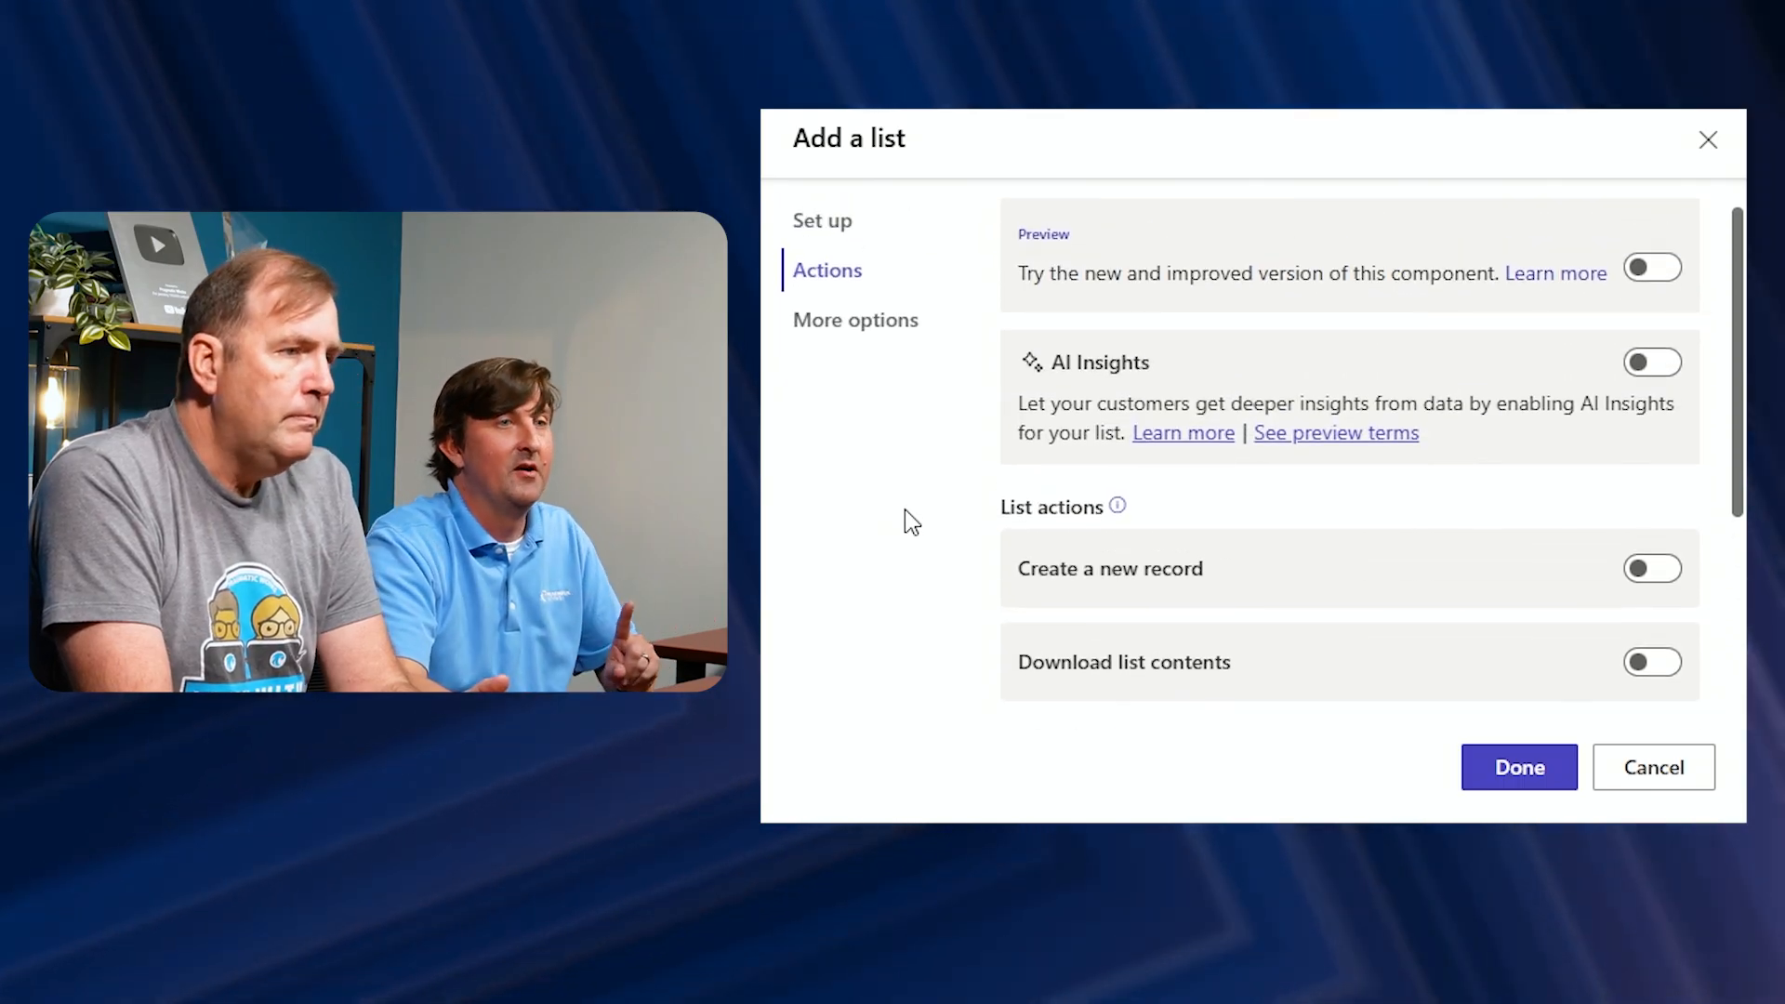
left_click(849, 320)
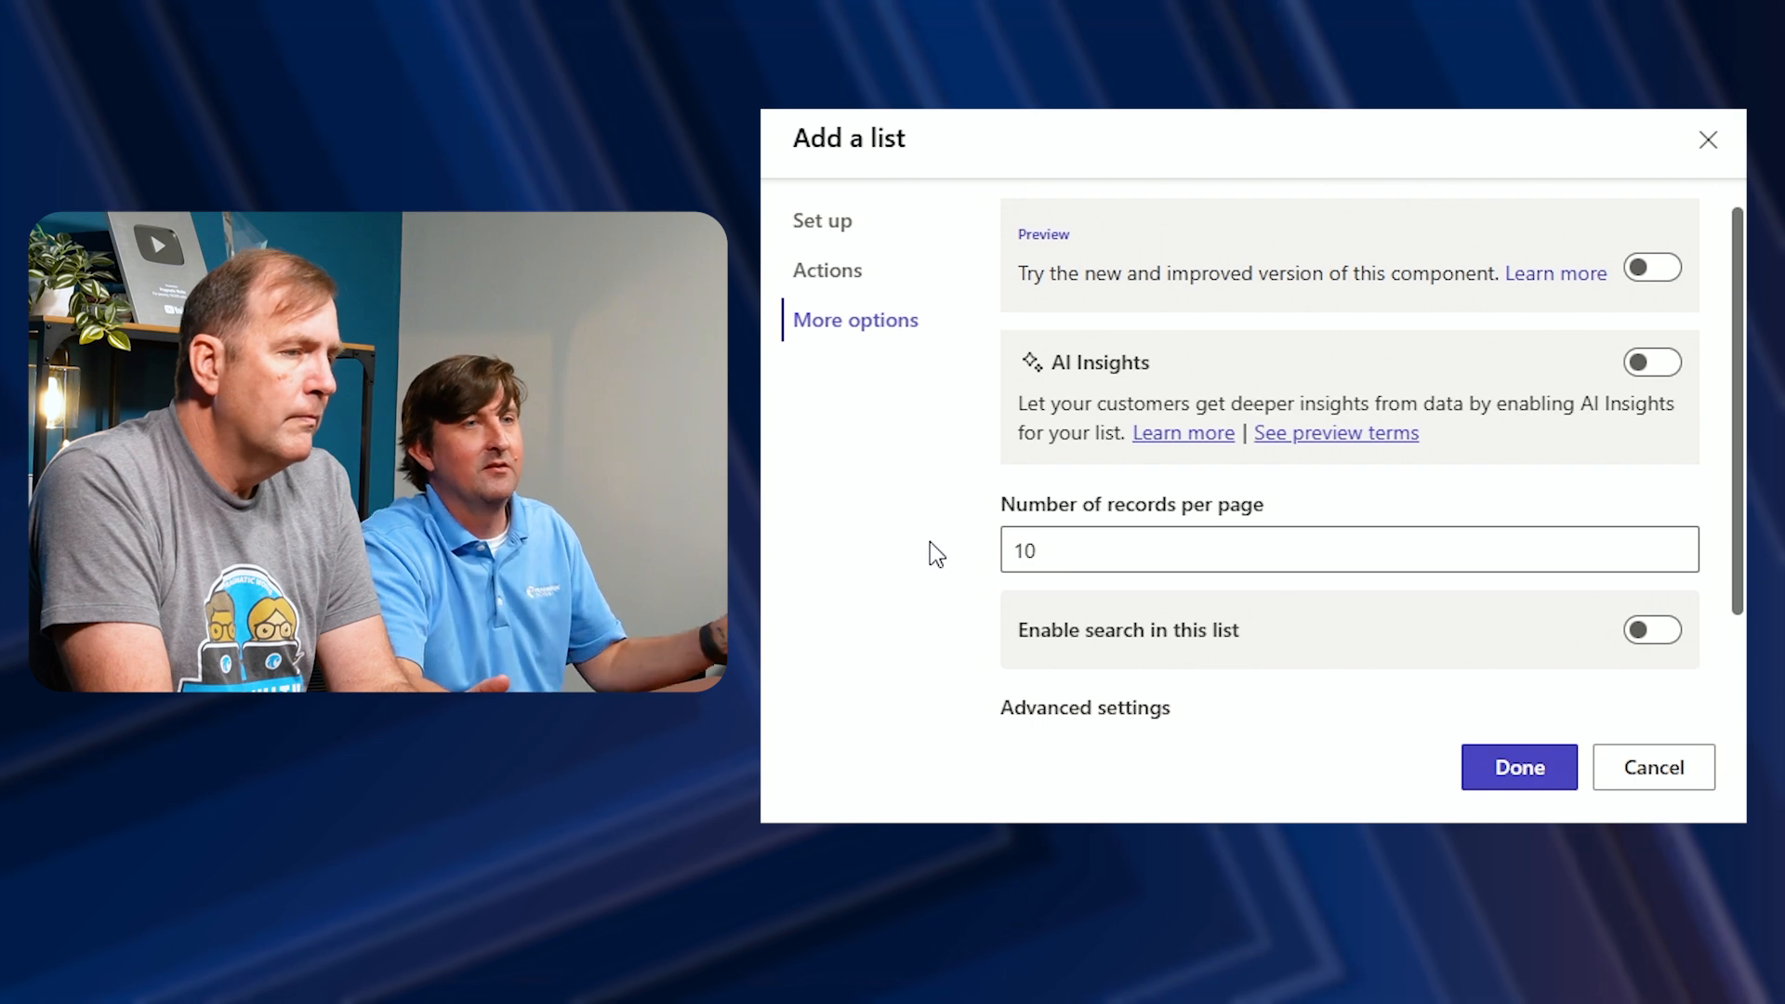
scroll(930, 541, "down", 2)
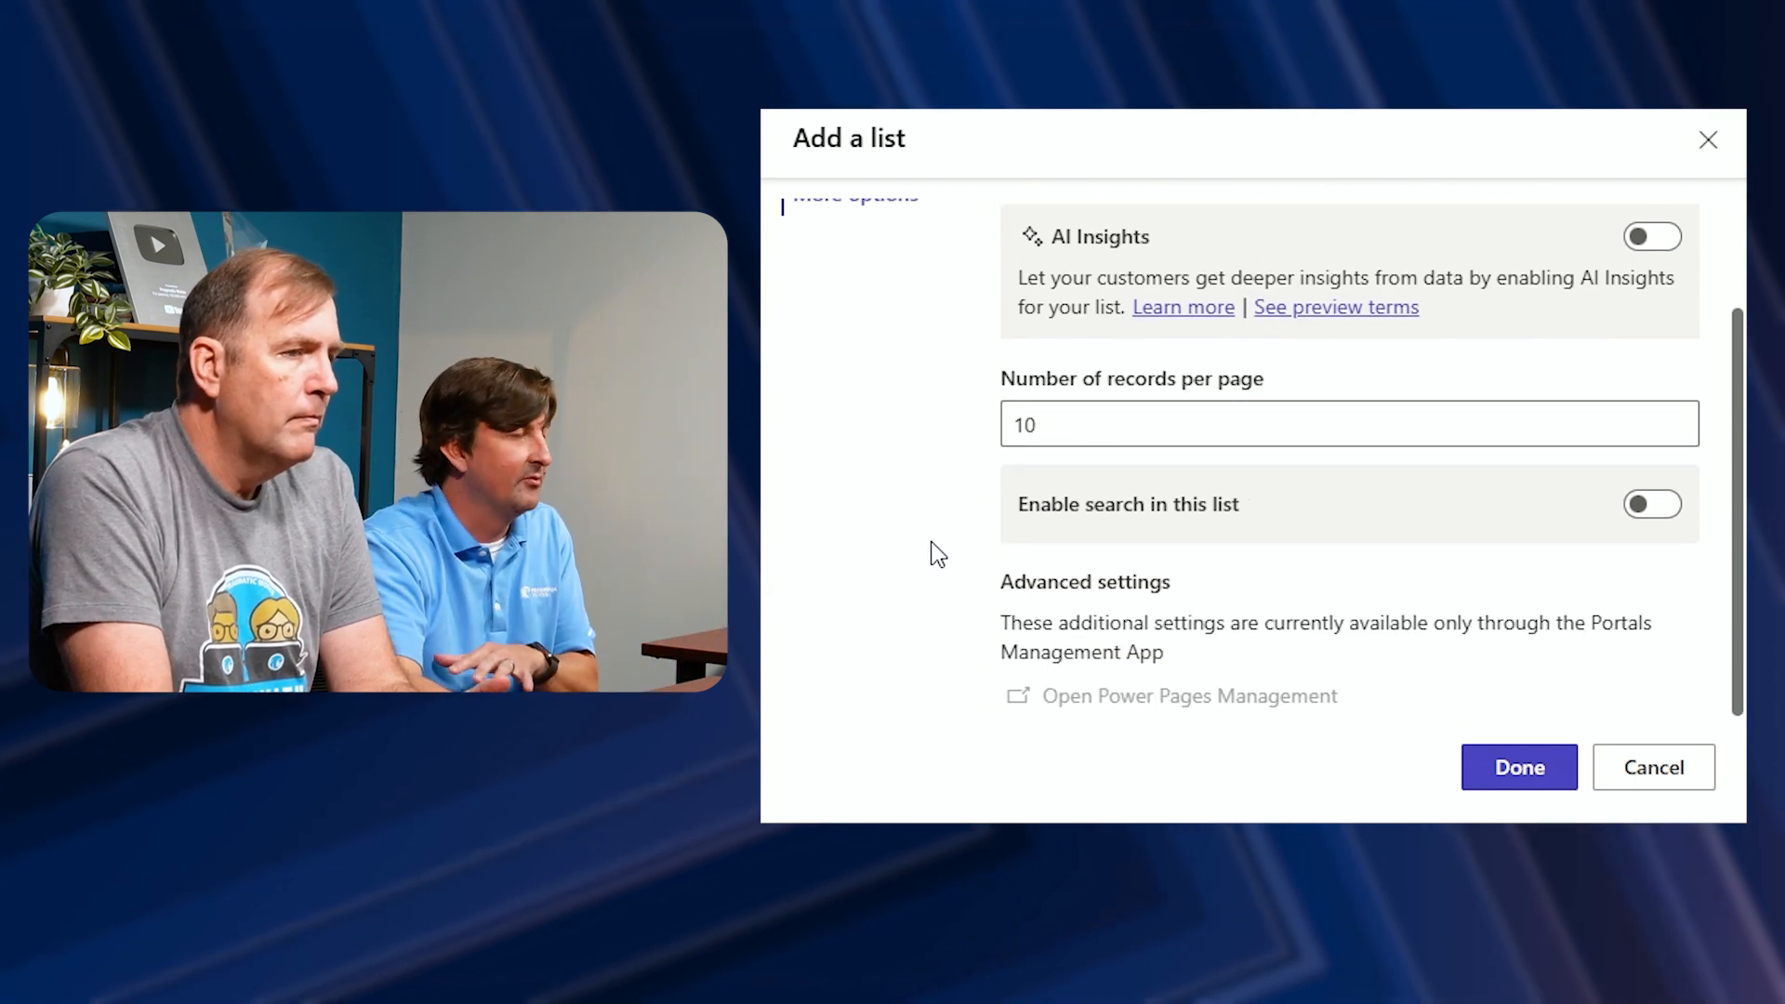
scroll(930, 541, "up", 2)
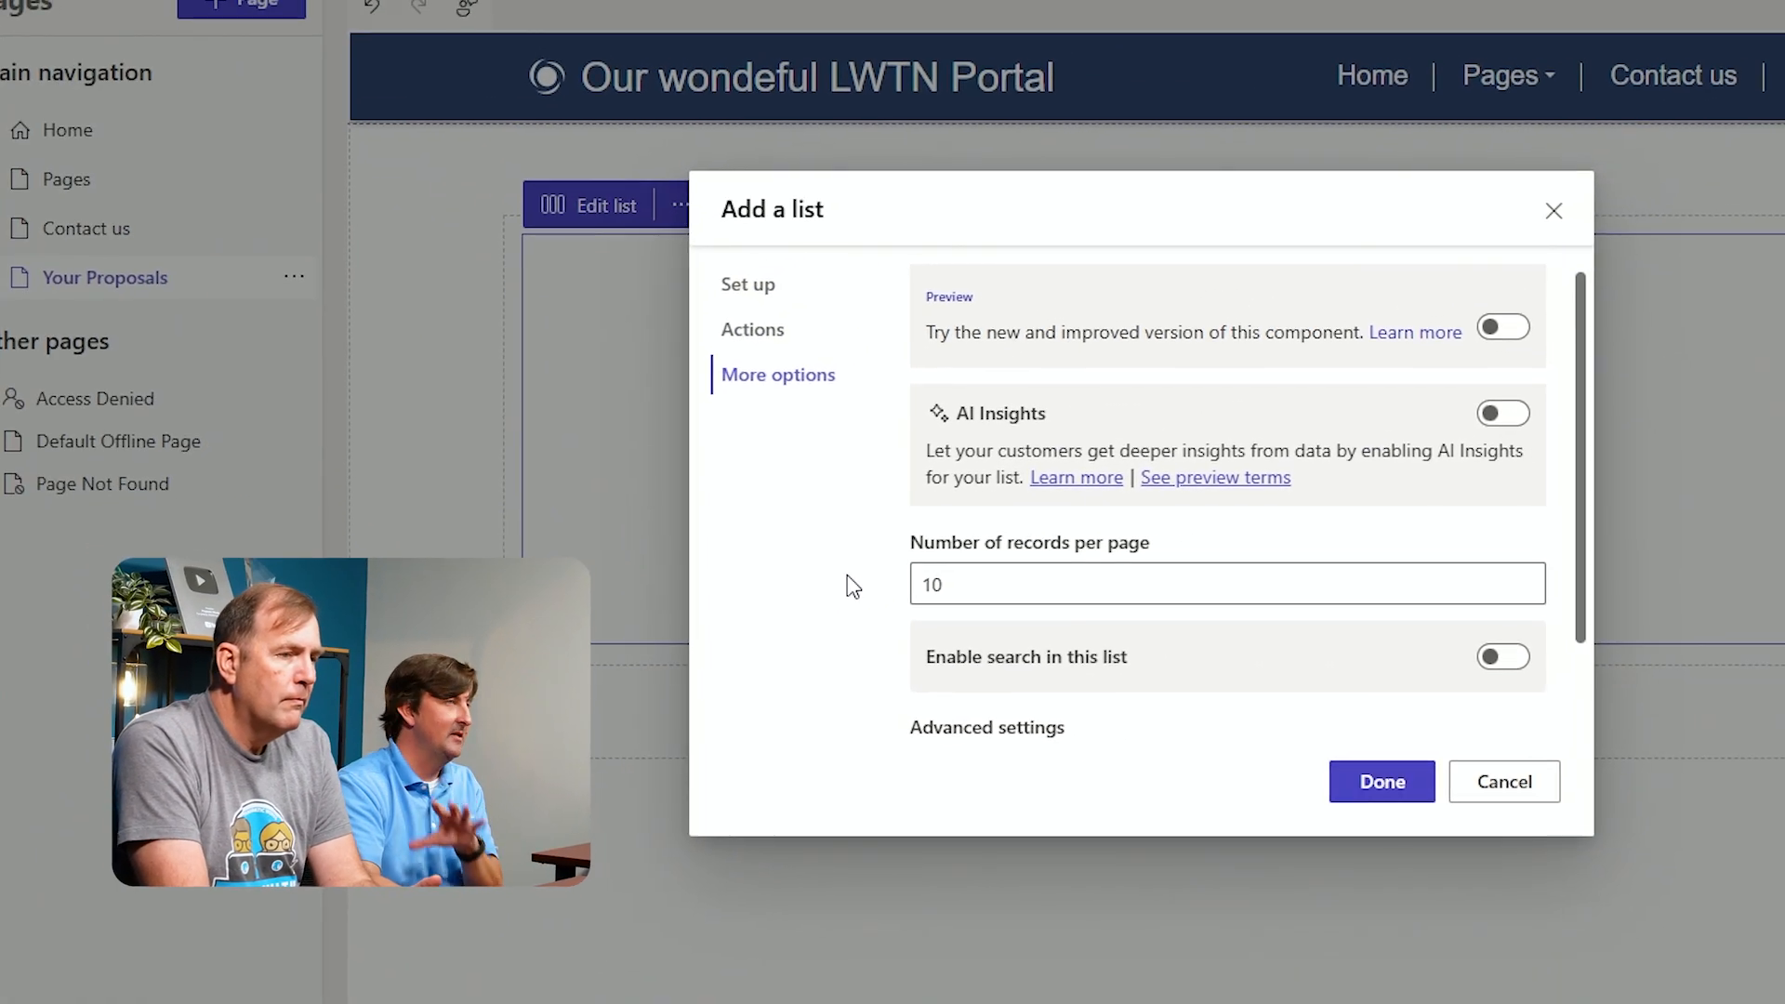
left_click(1381, 782)
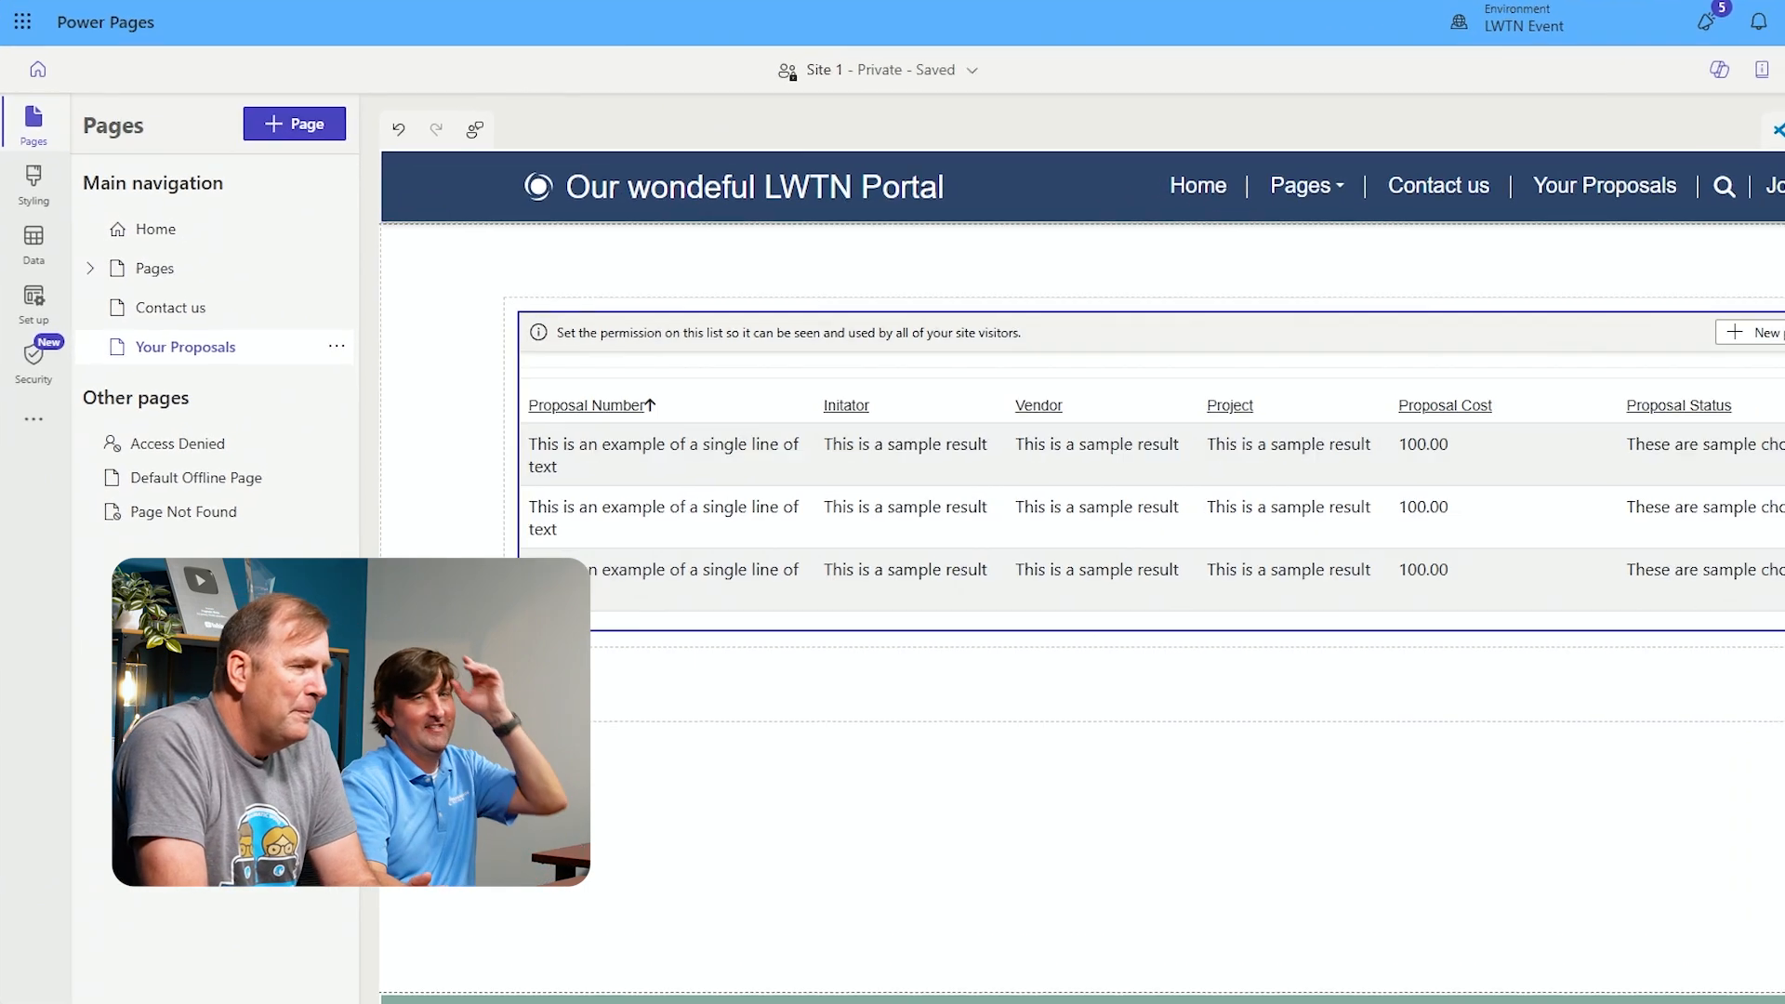
Open a desktop-size preview of the site from the design studio
left_click(584, 551)
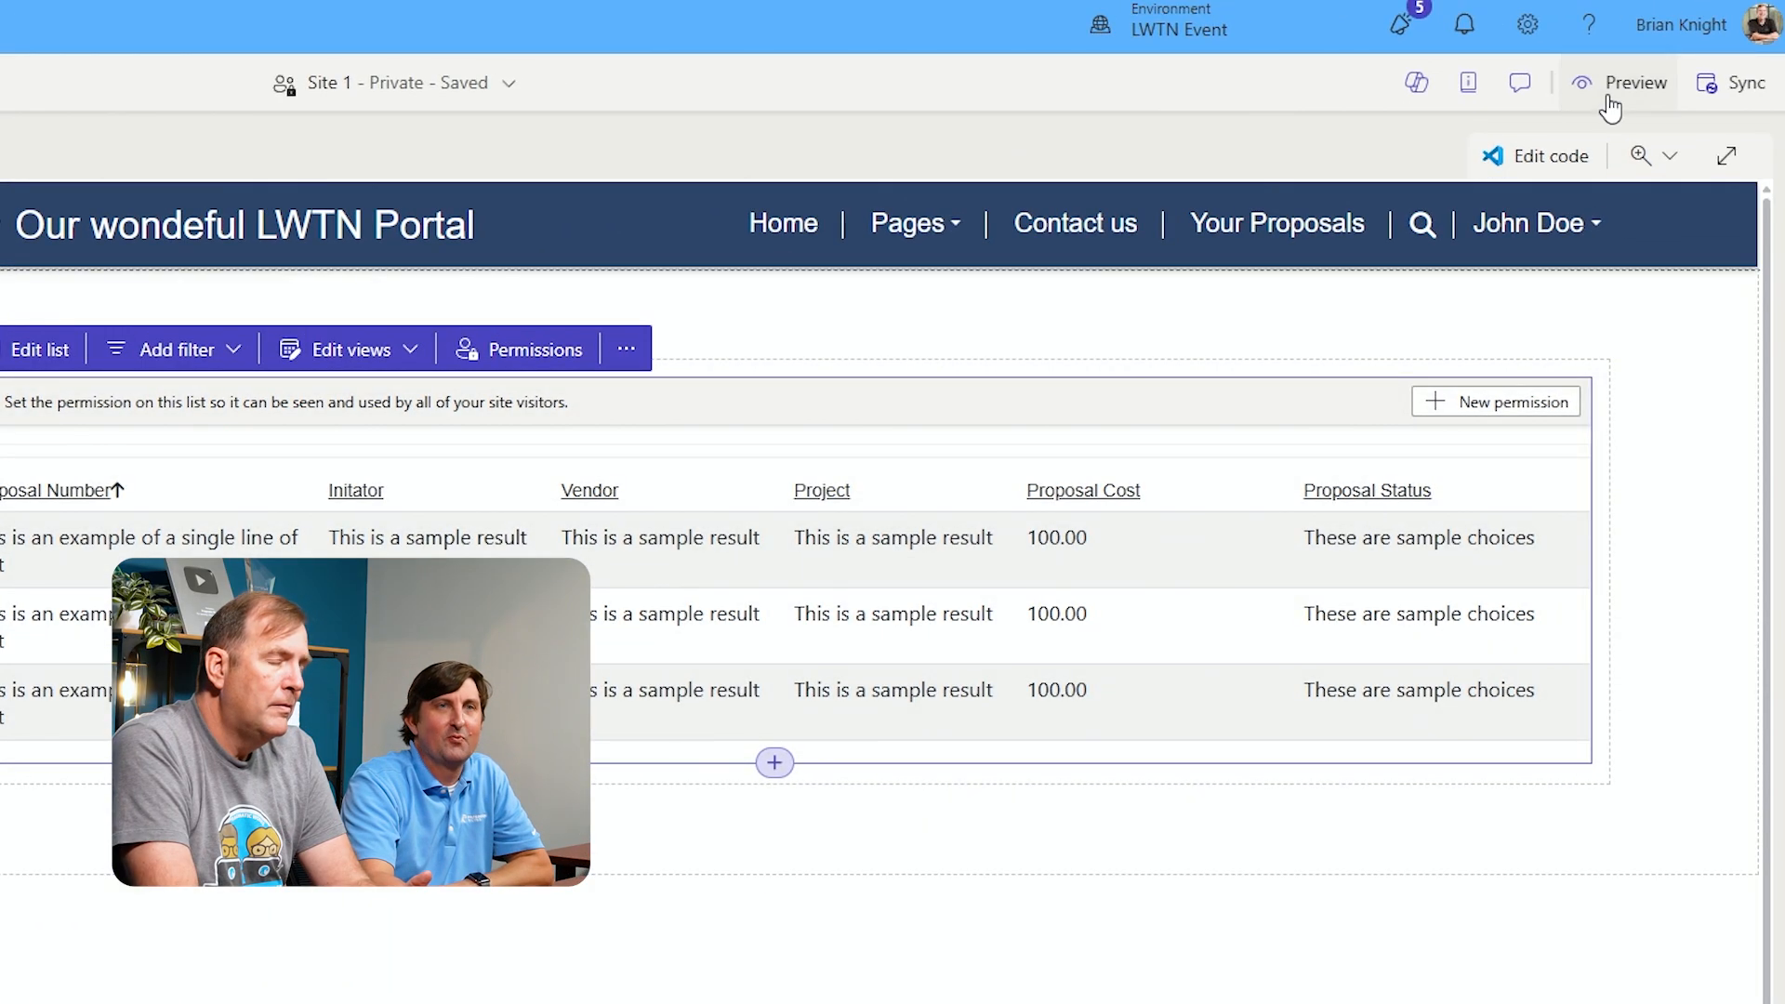
left_click(1609, 98)
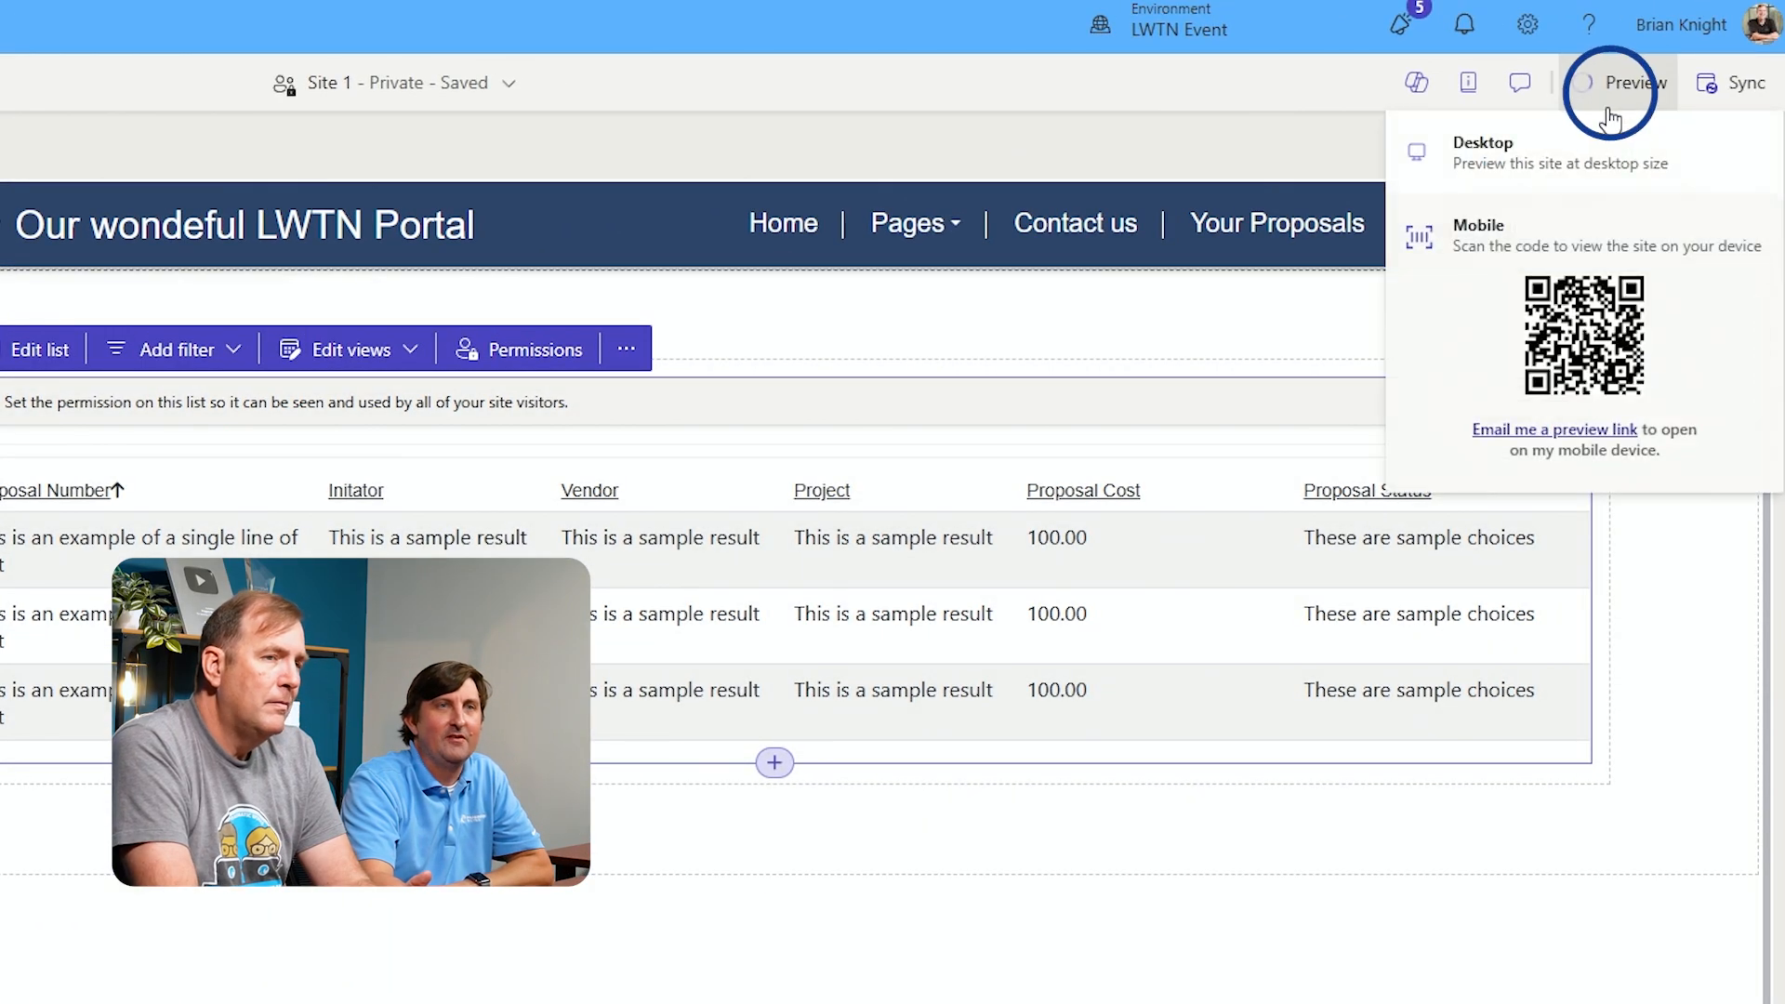
left_click(1551, 167)
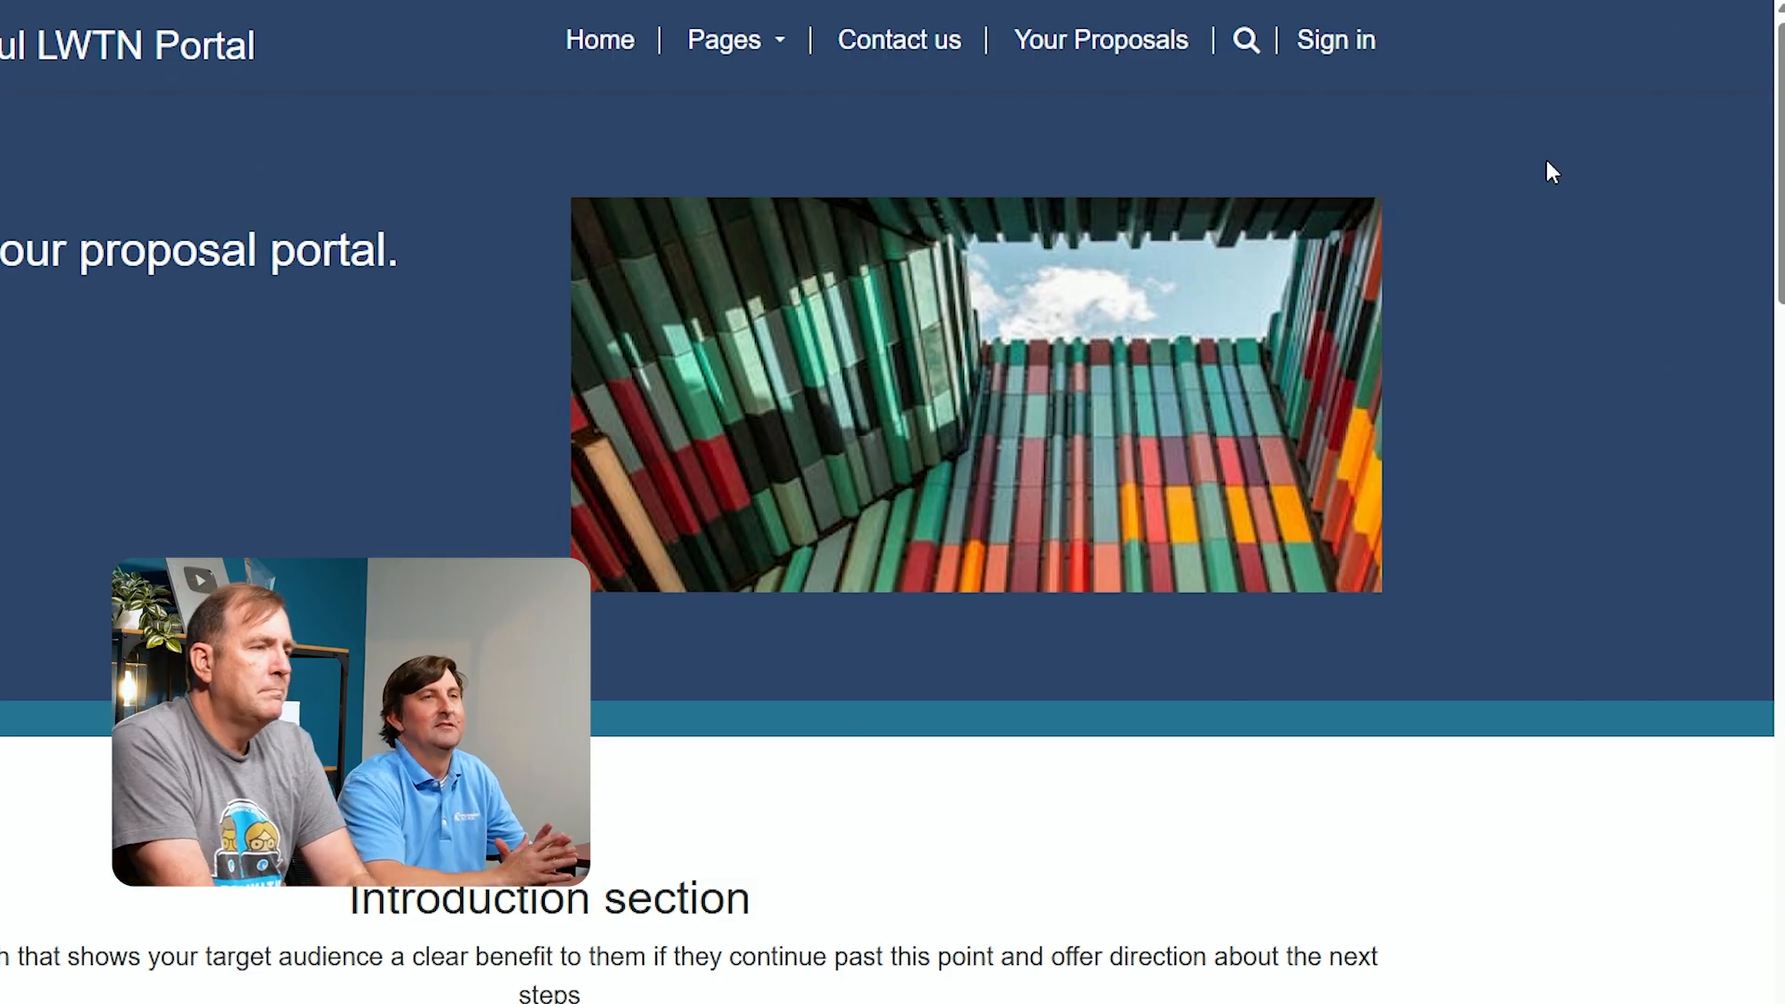
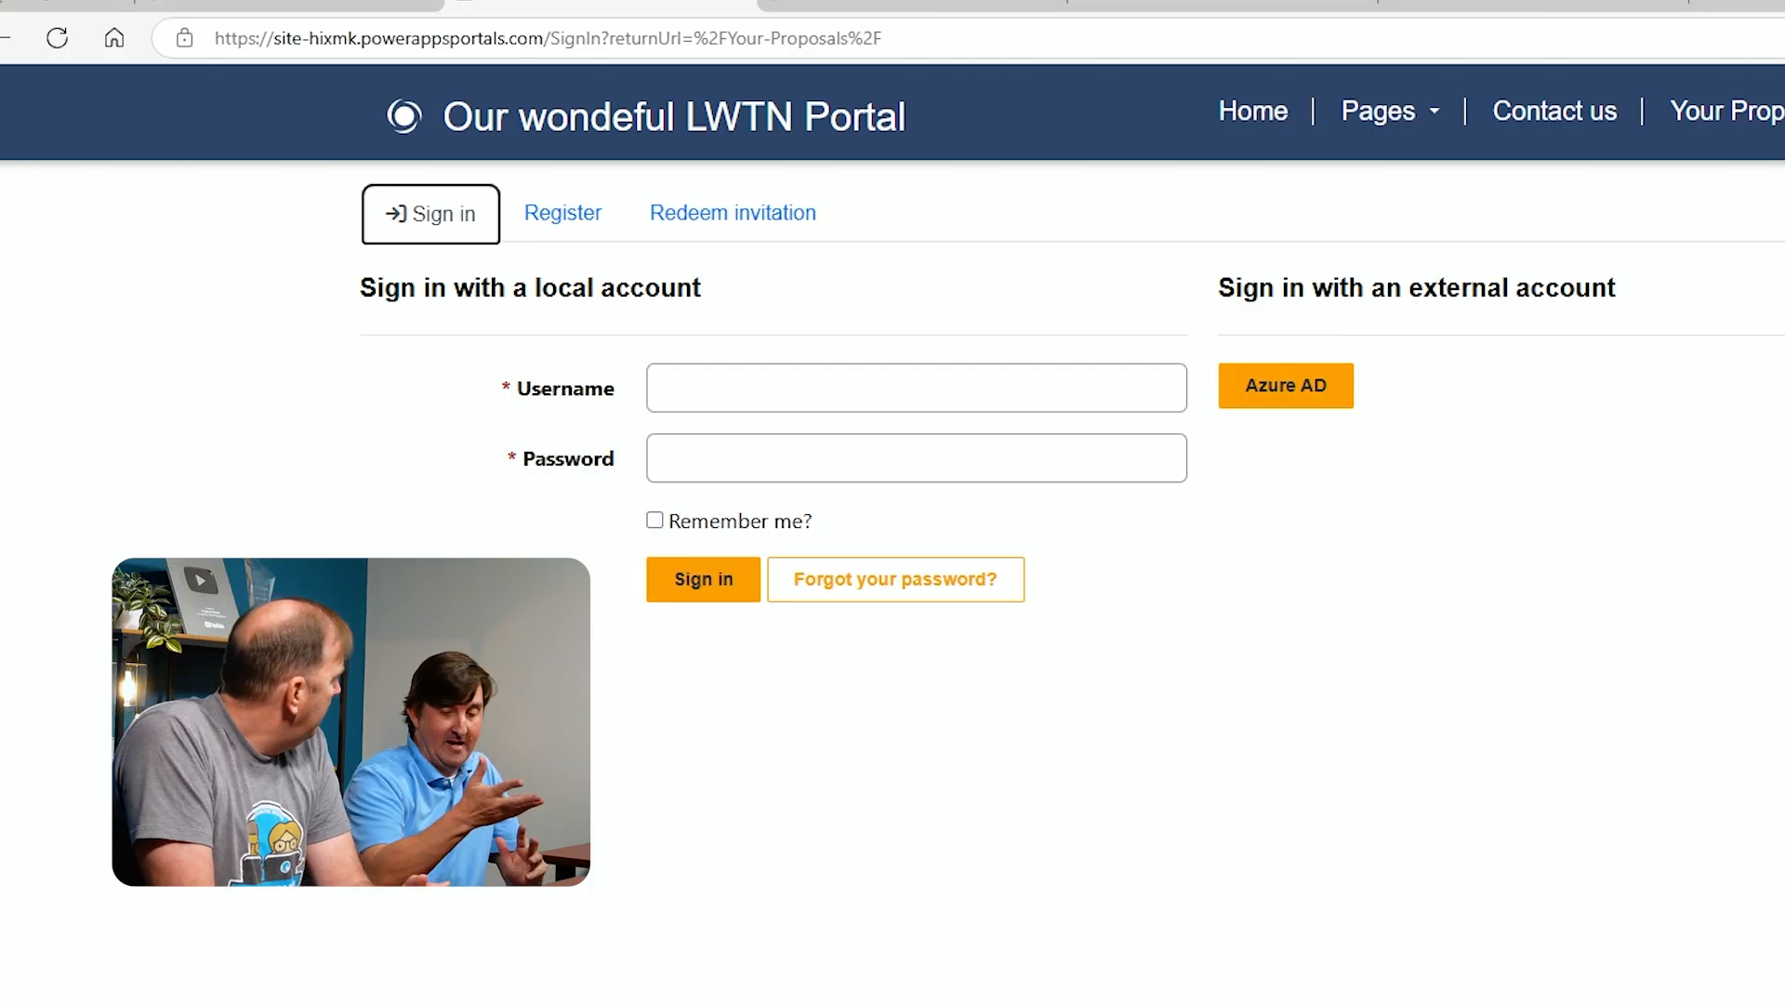
Open Power Pages Management for the site from the design studio's security area
left_click(269, 35)
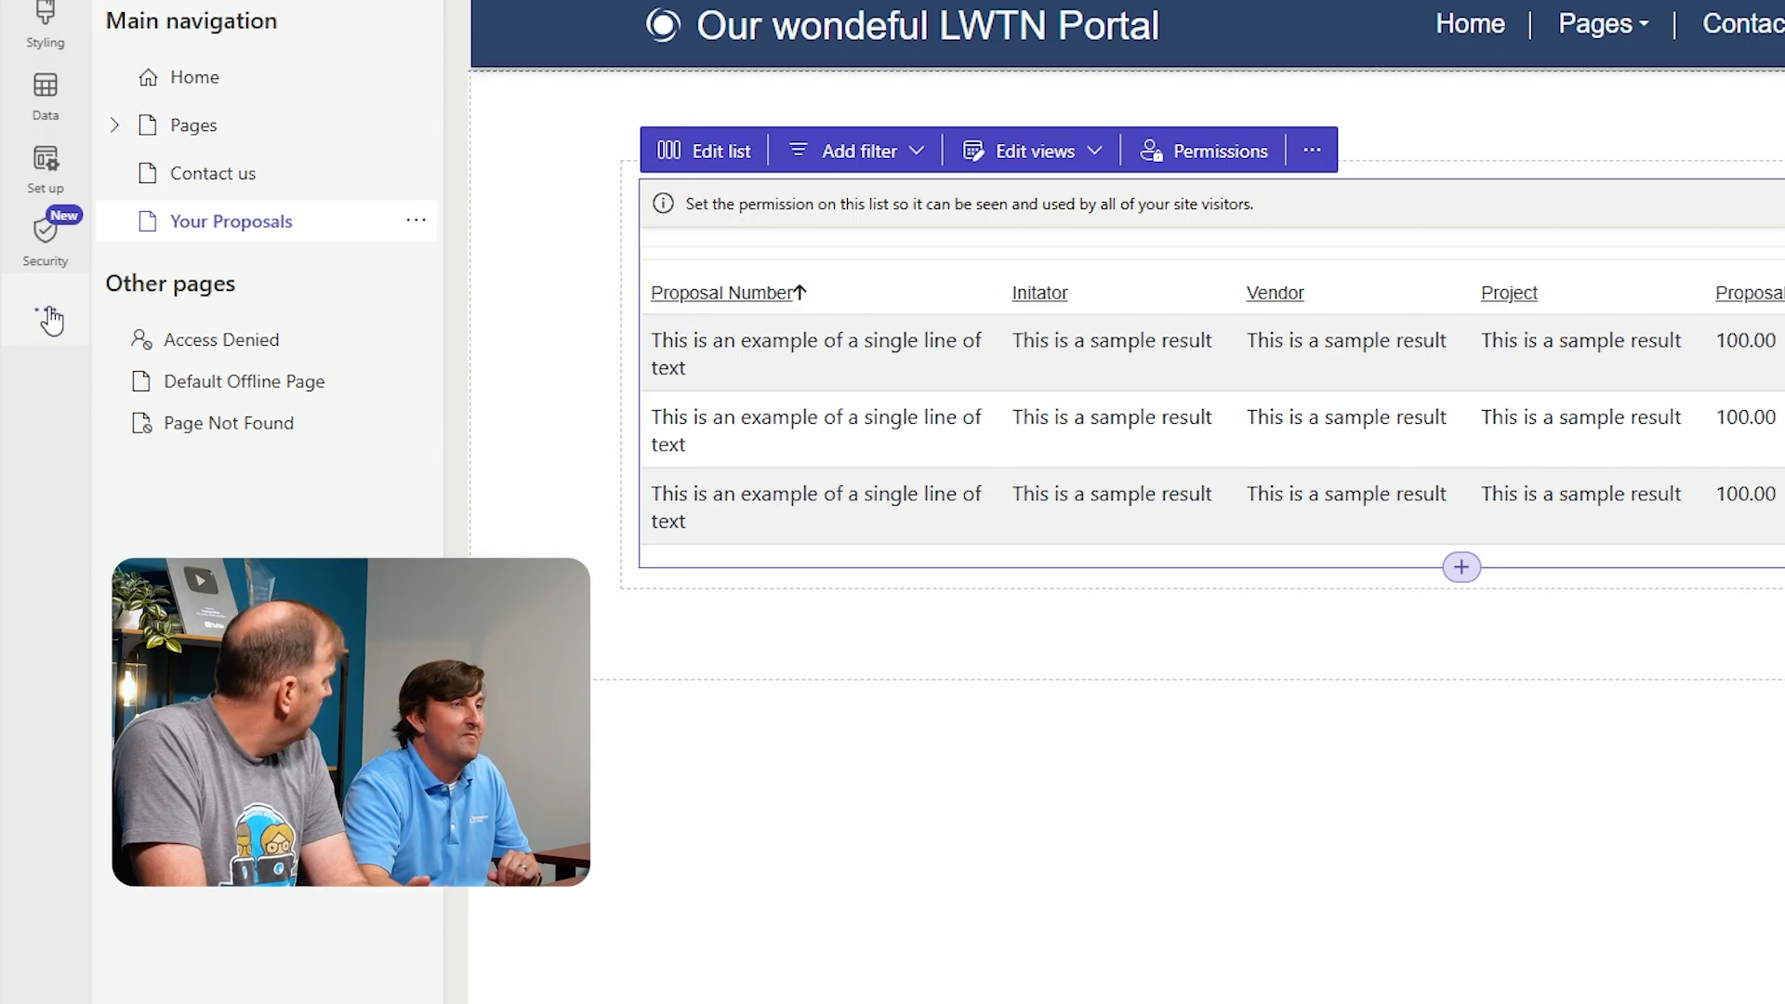
left_click(52, 253)
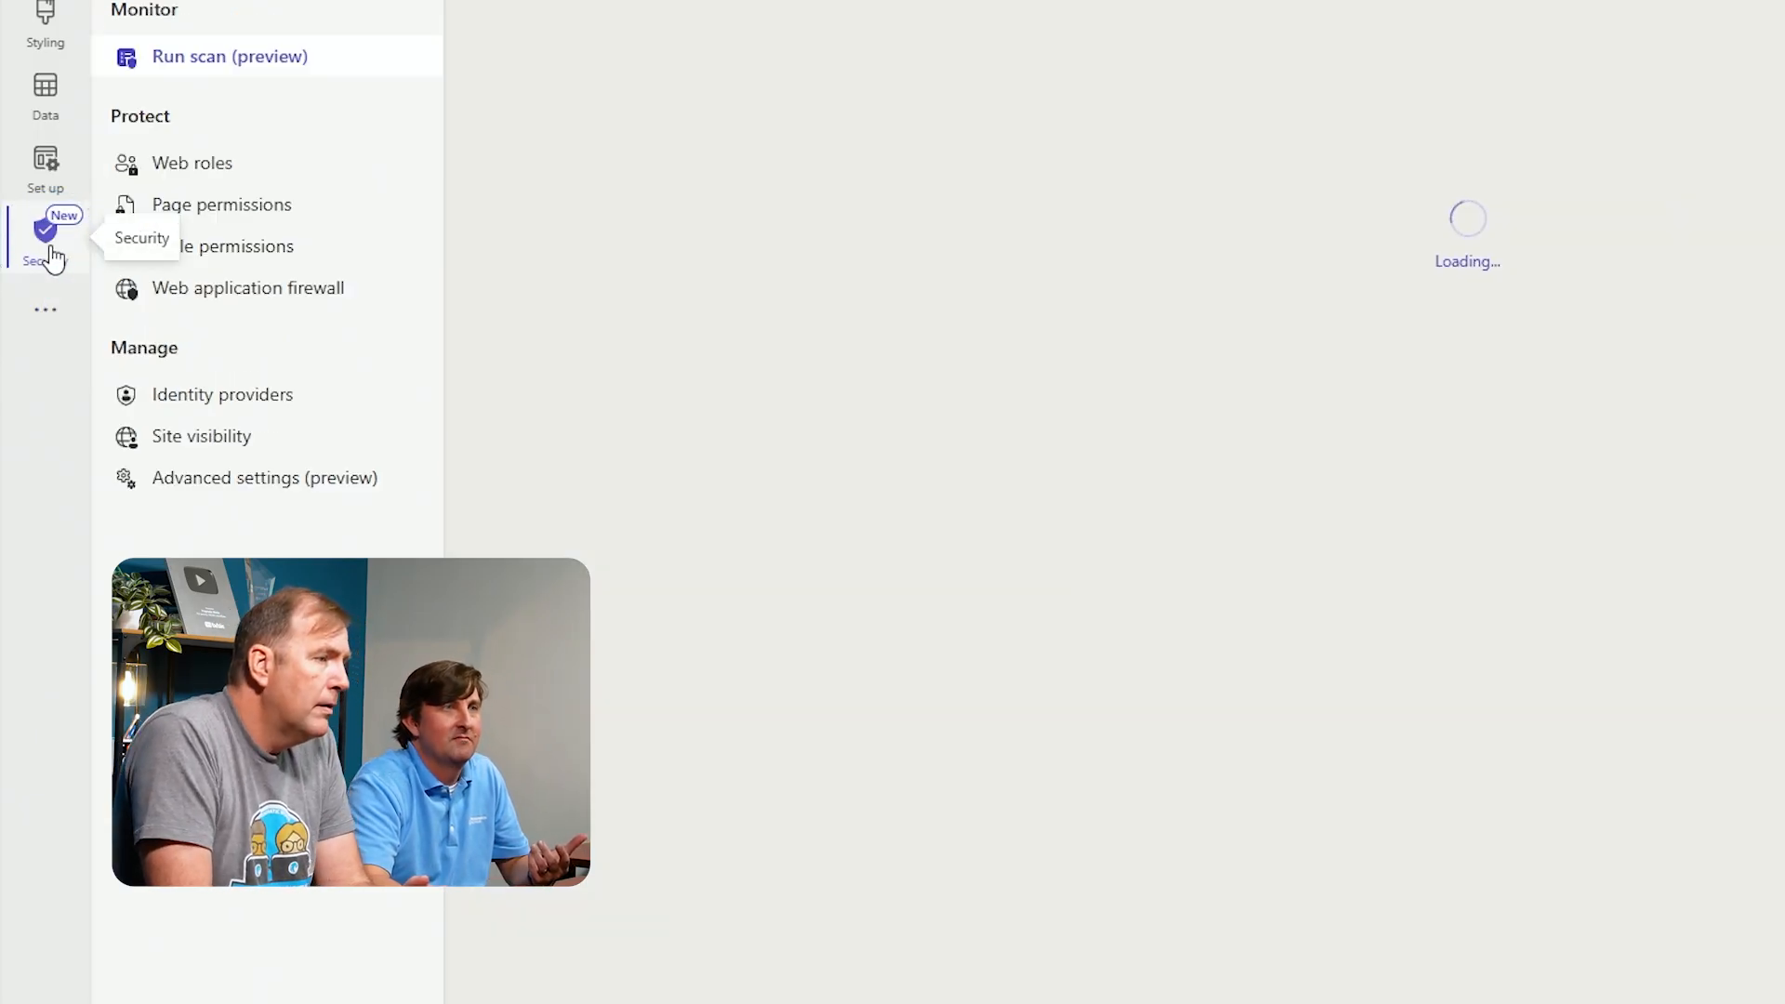
left_click(47, 317)
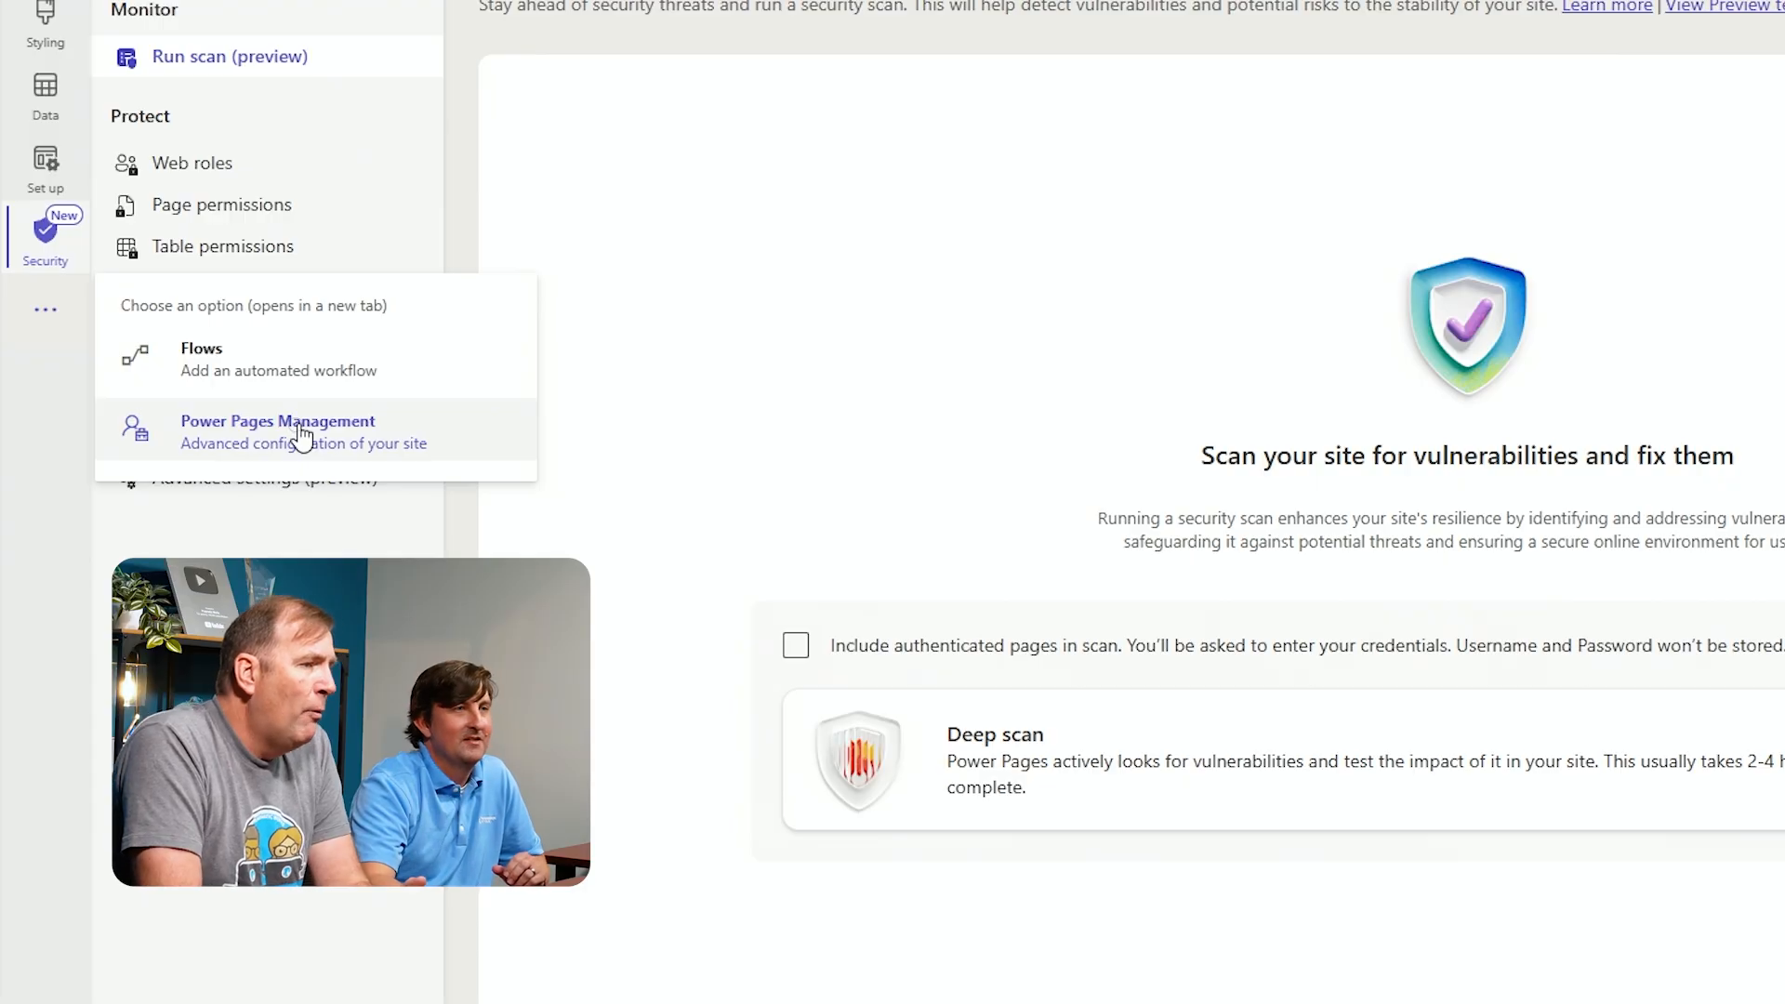
left_click(302, 432)
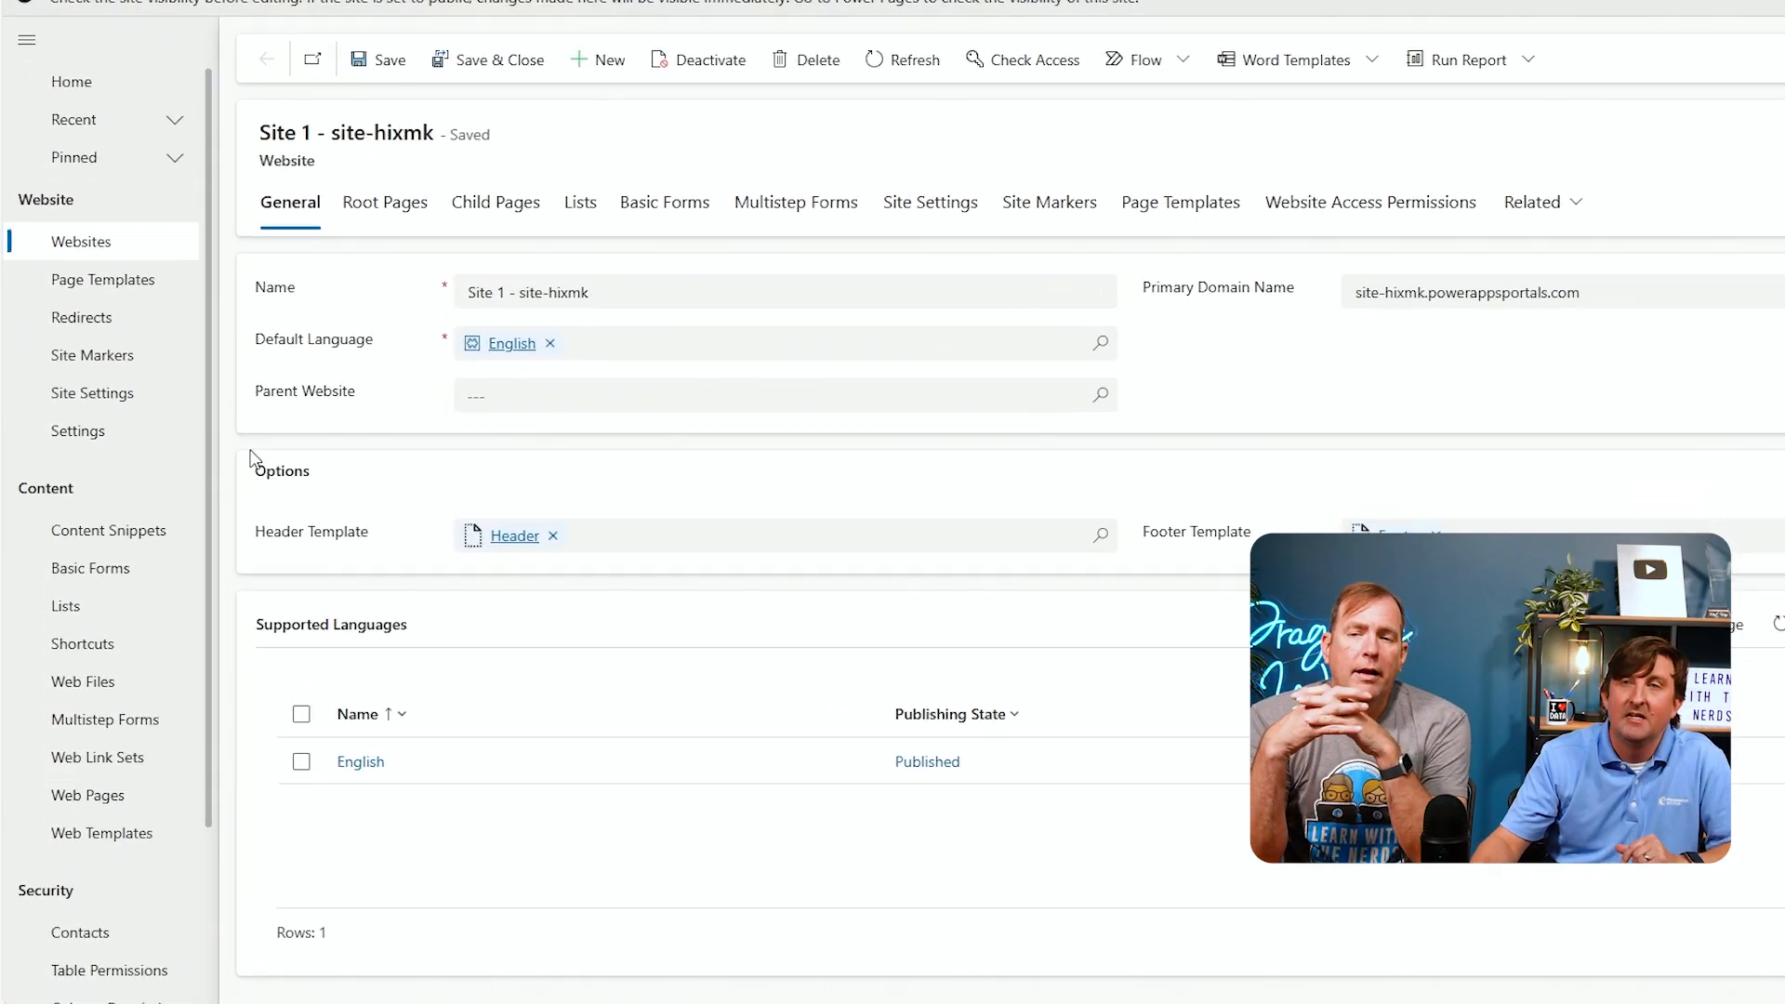
Create and save a new web role named Vendor Role for the website Site 1 - site-hixmk
scroll(121, 530, "down", 3)
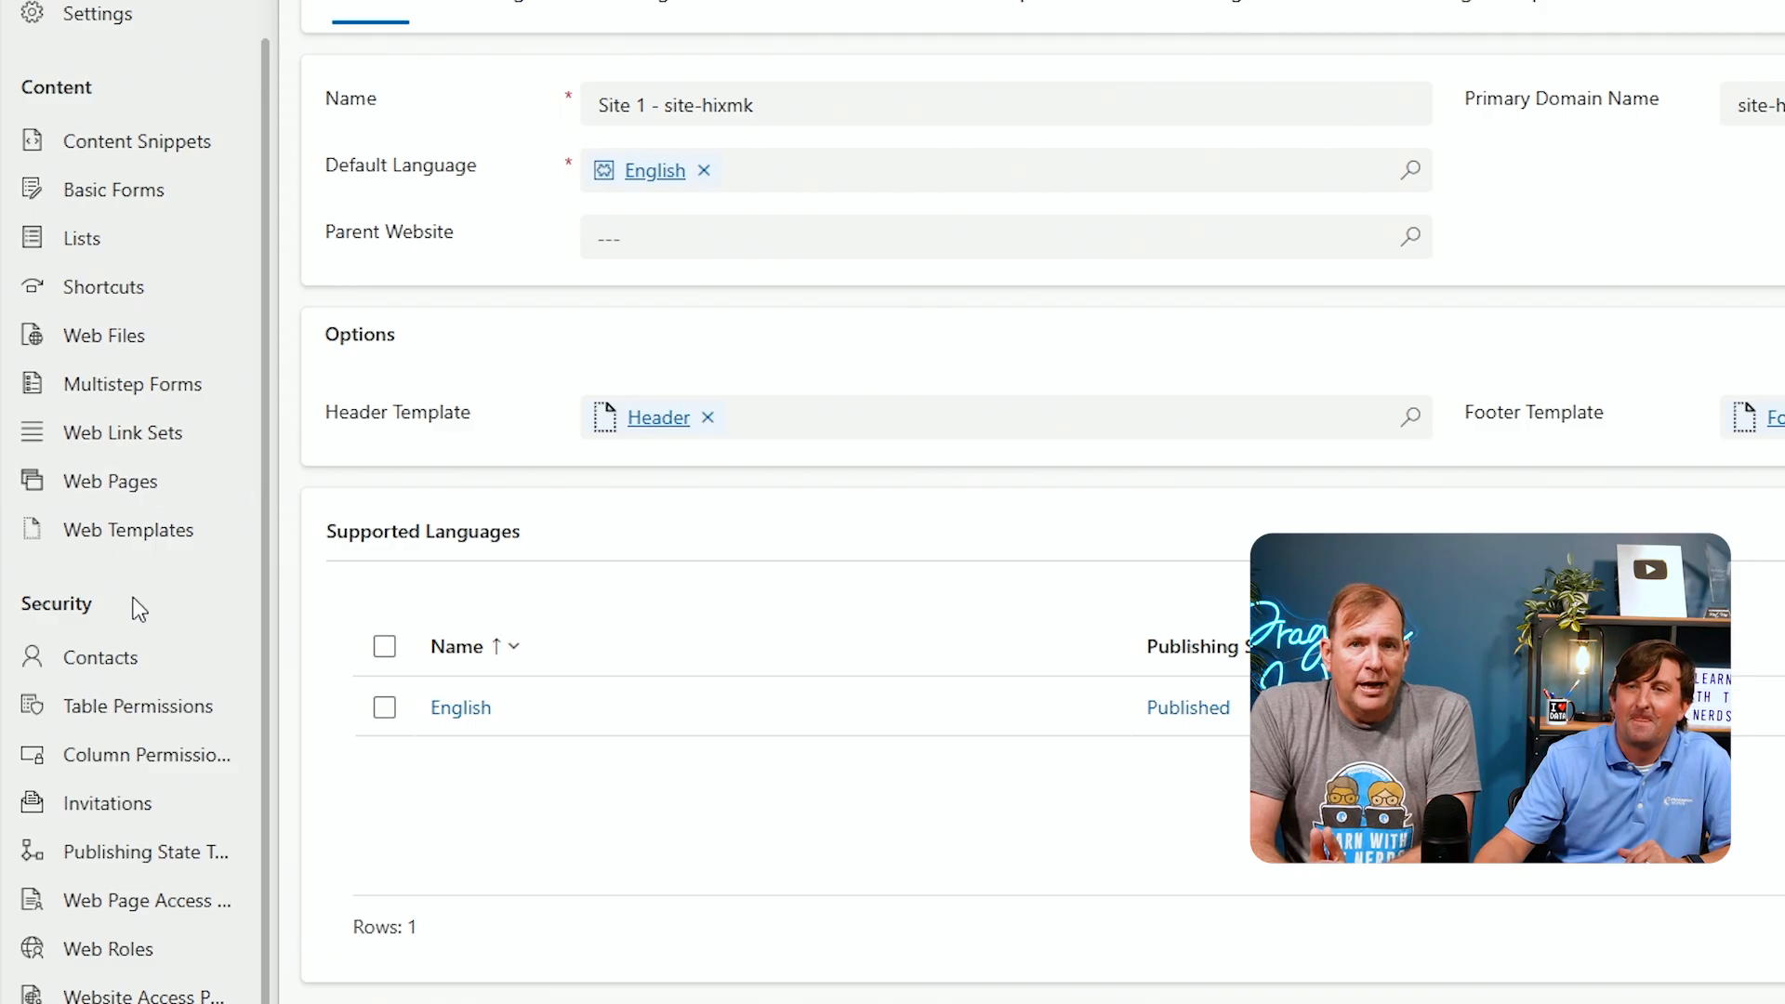
left_click(129, 960)
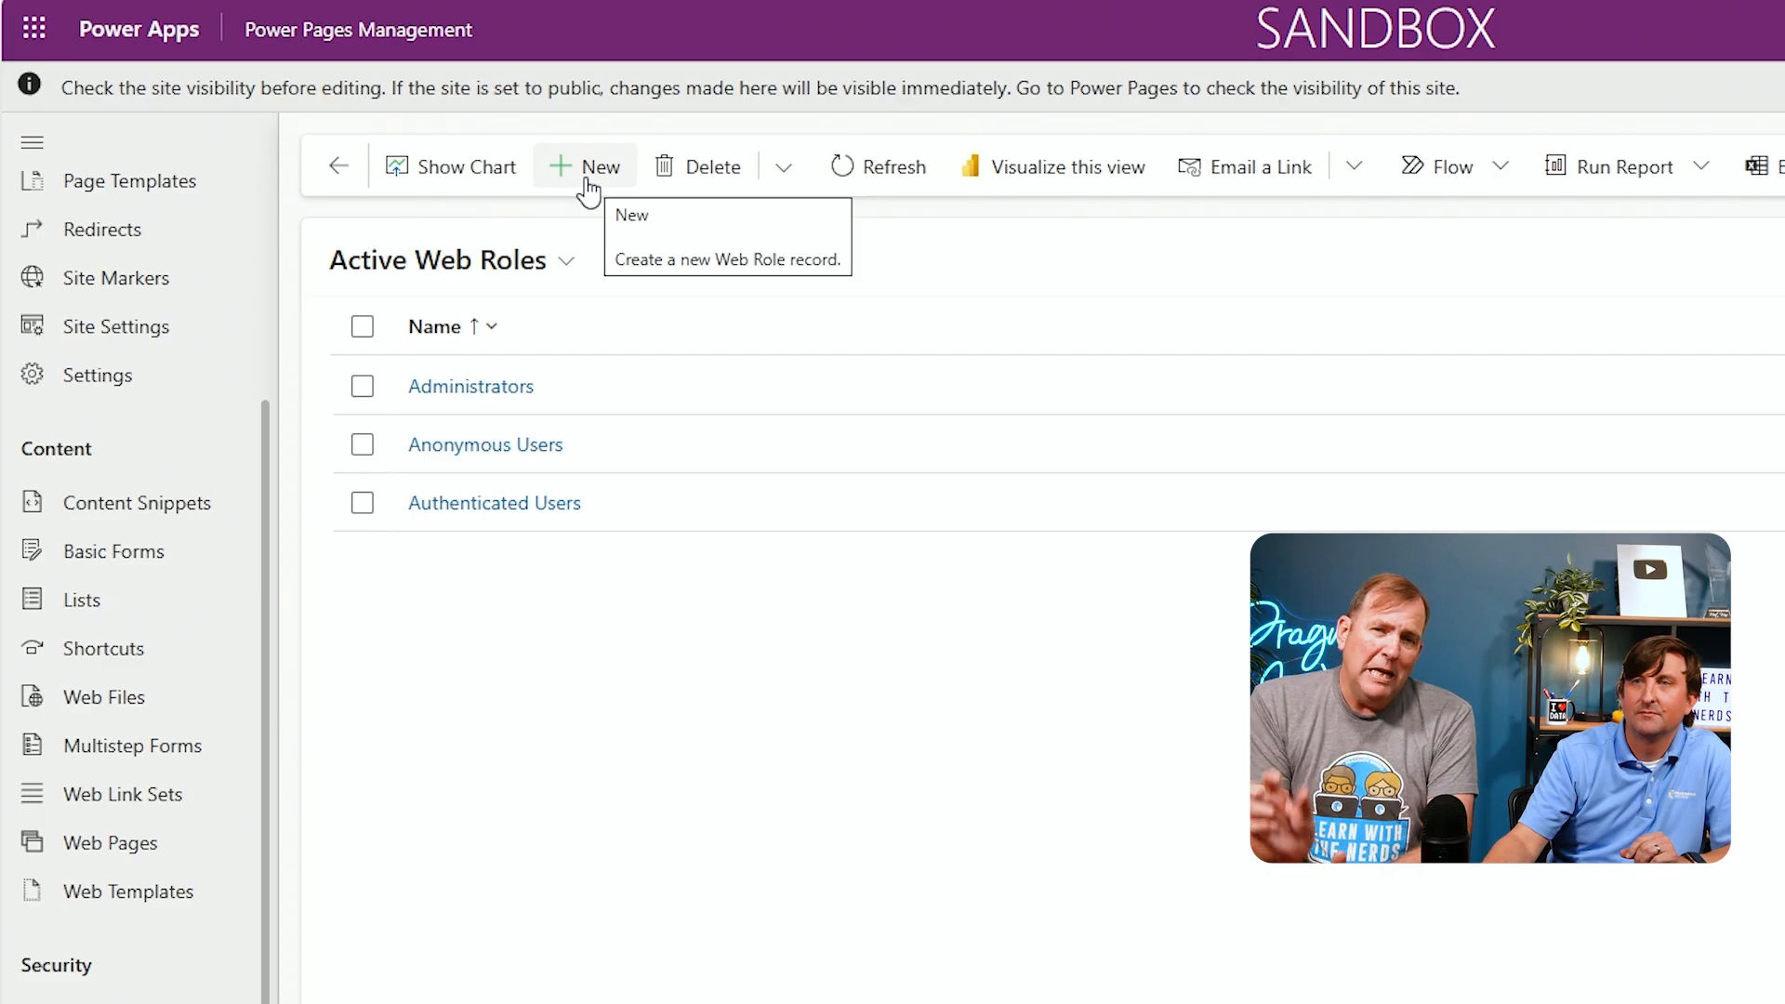
left_click(588, 186)
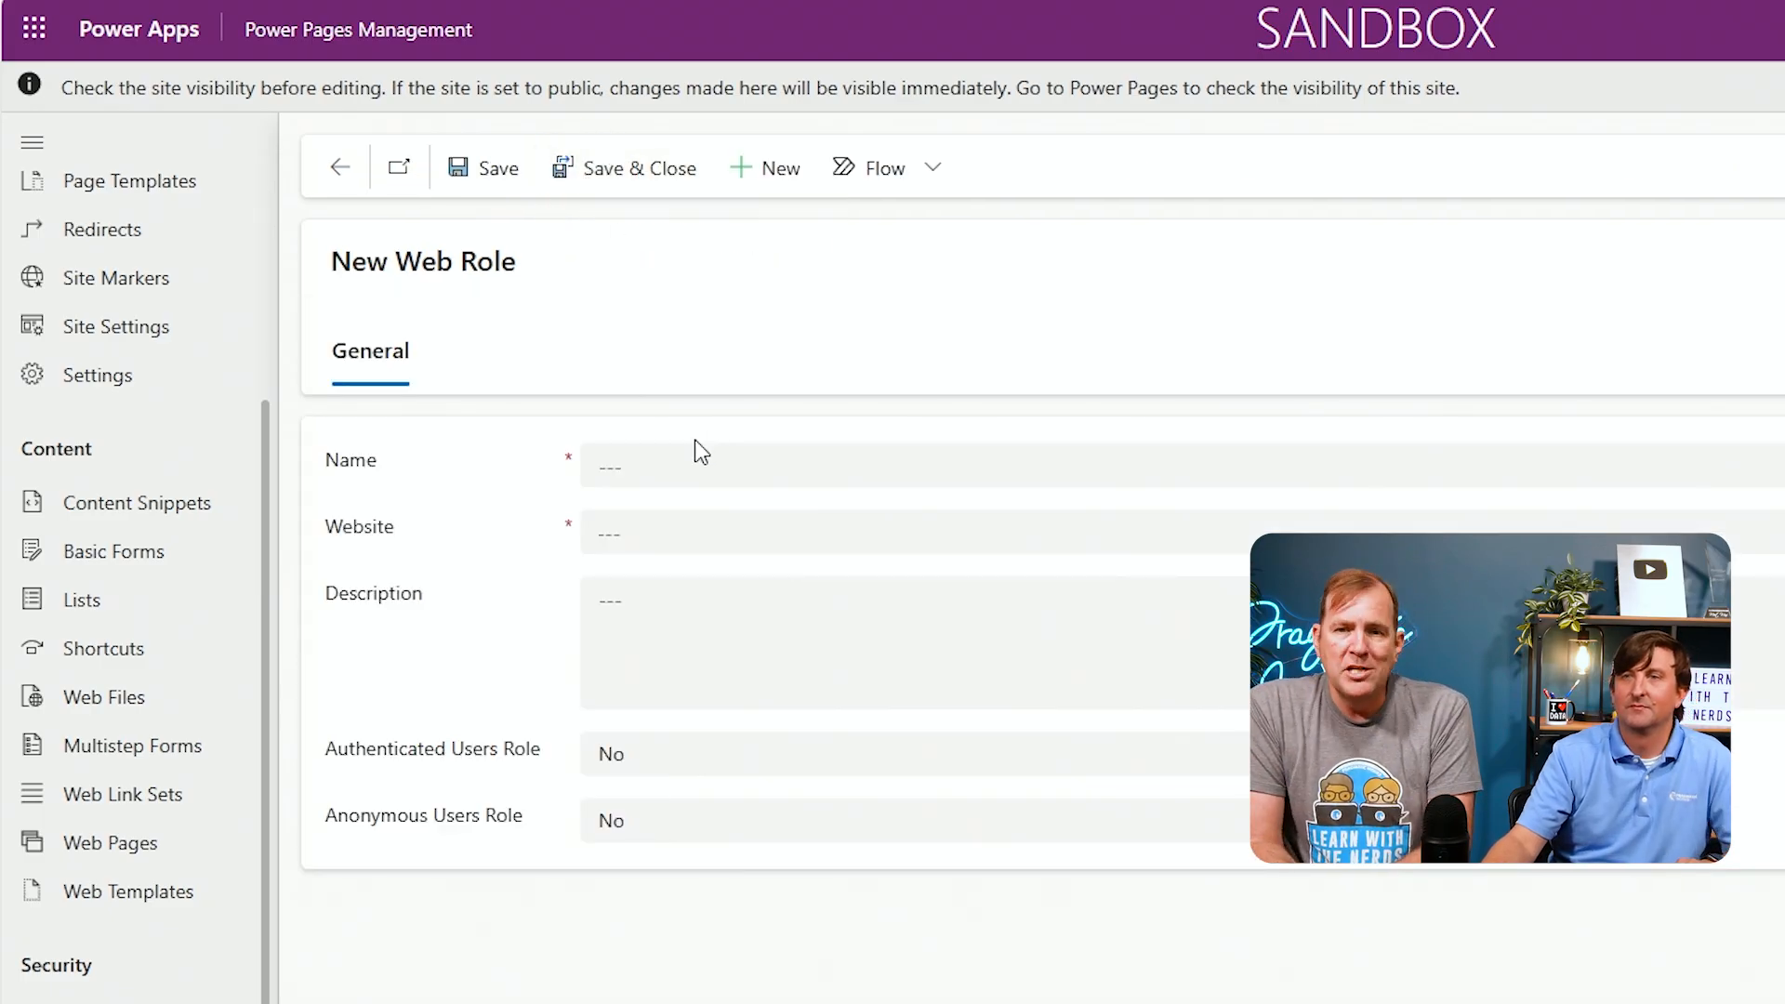
left_click(671, 462)
type("V")
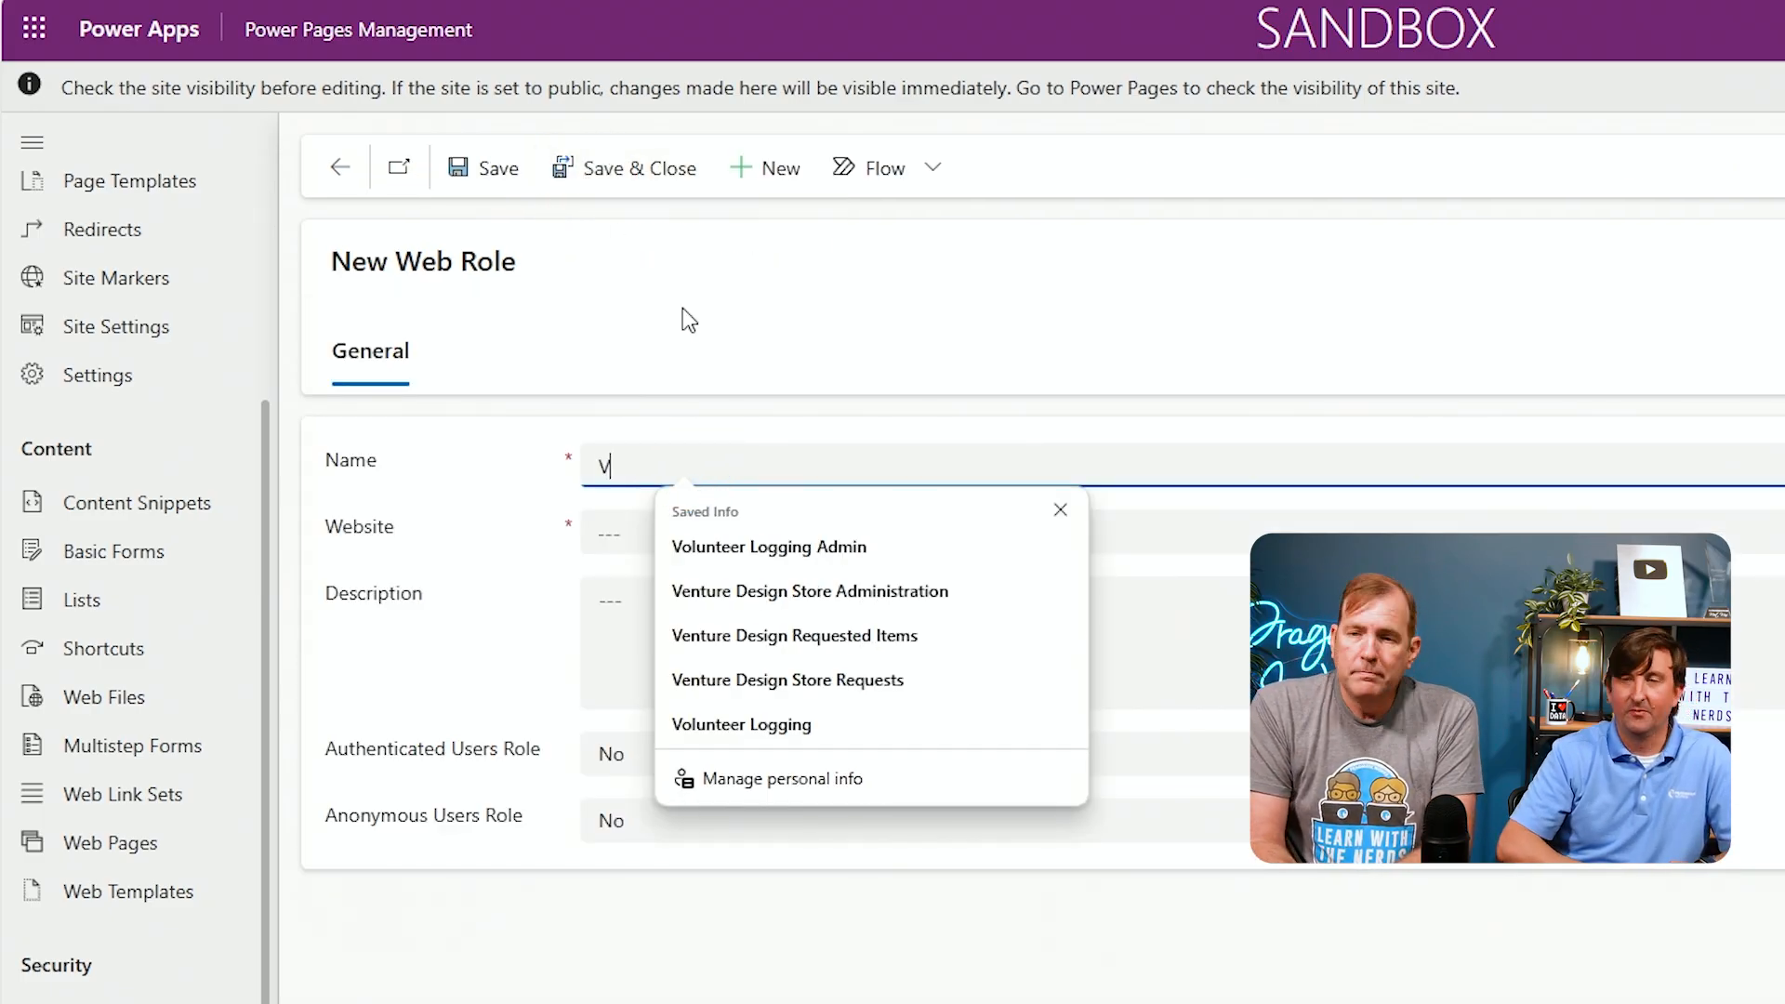
type("endor Role")
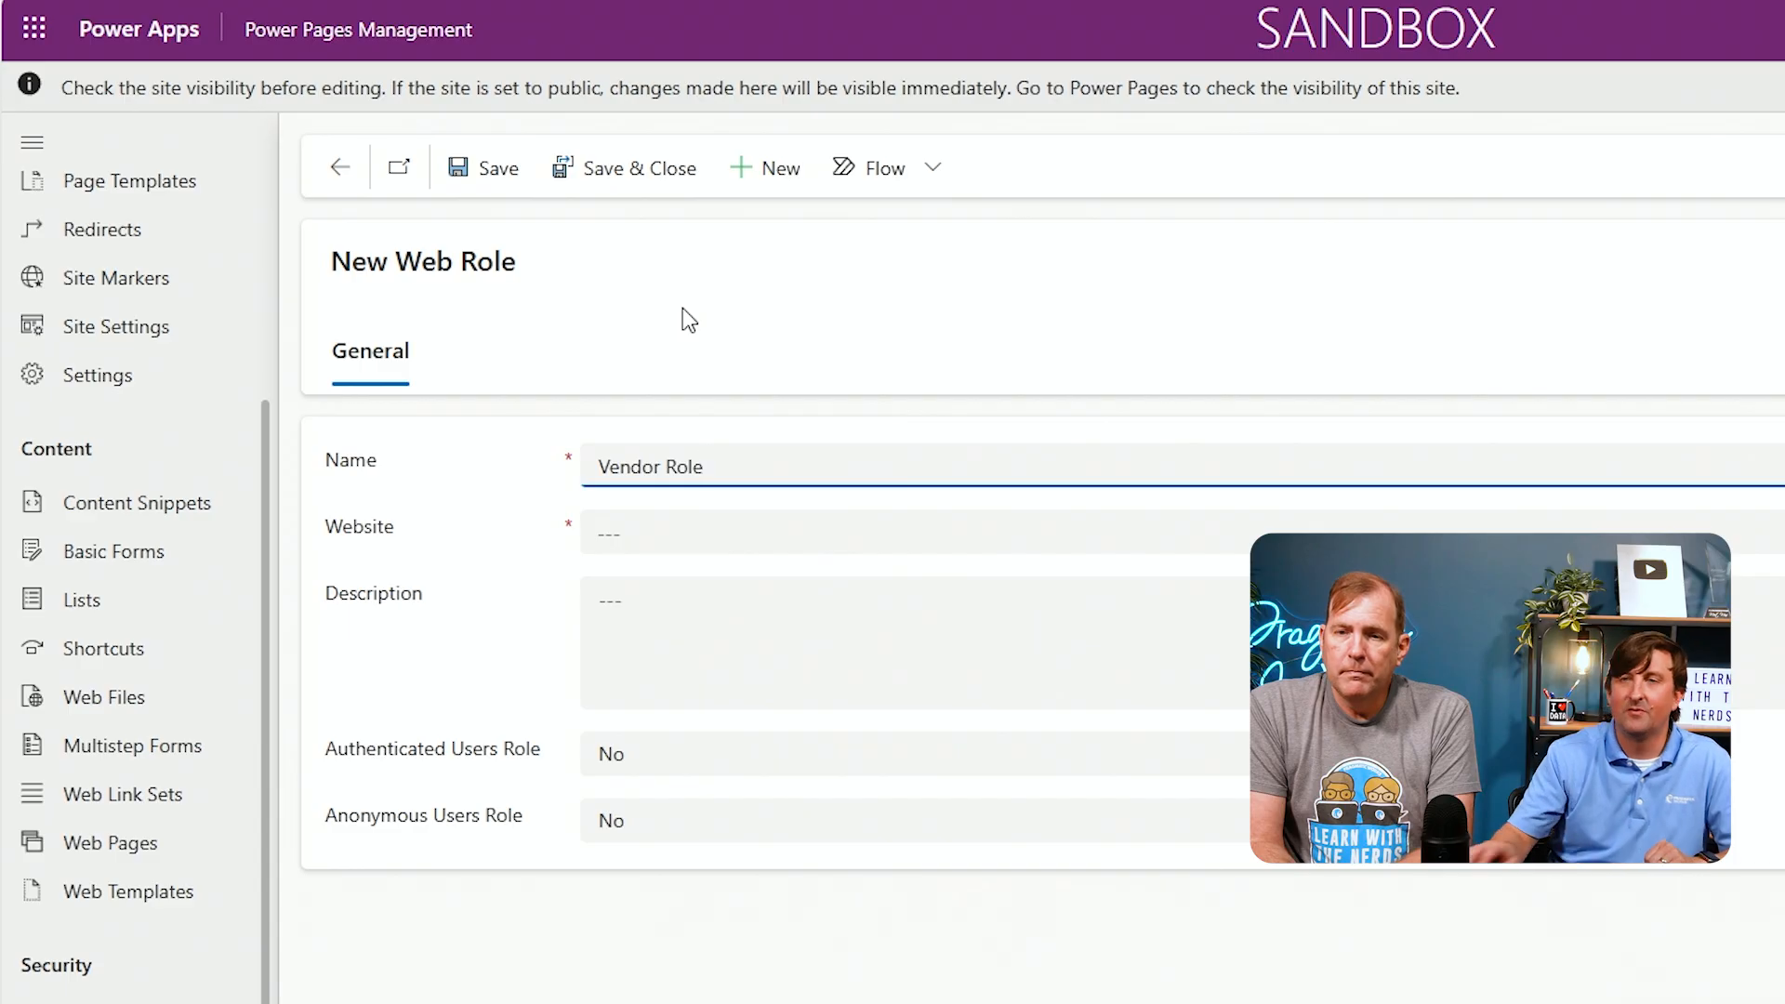
left_click(660, 530)
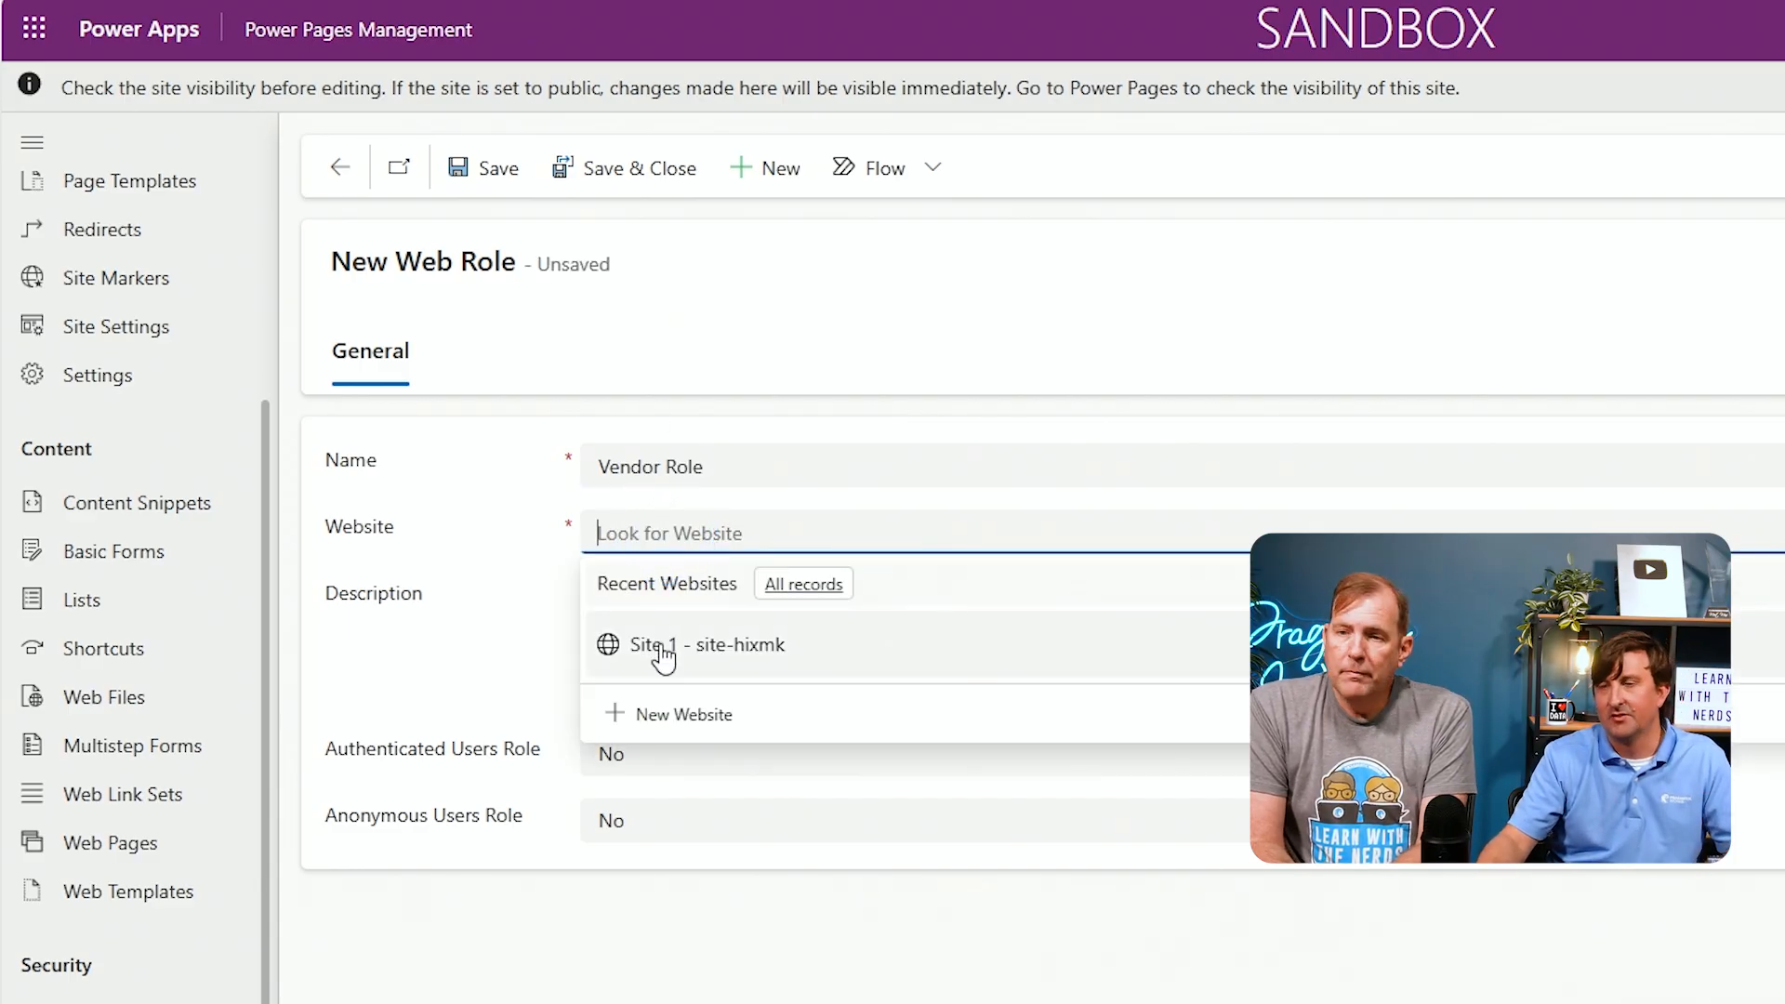
left_click(661, 649)
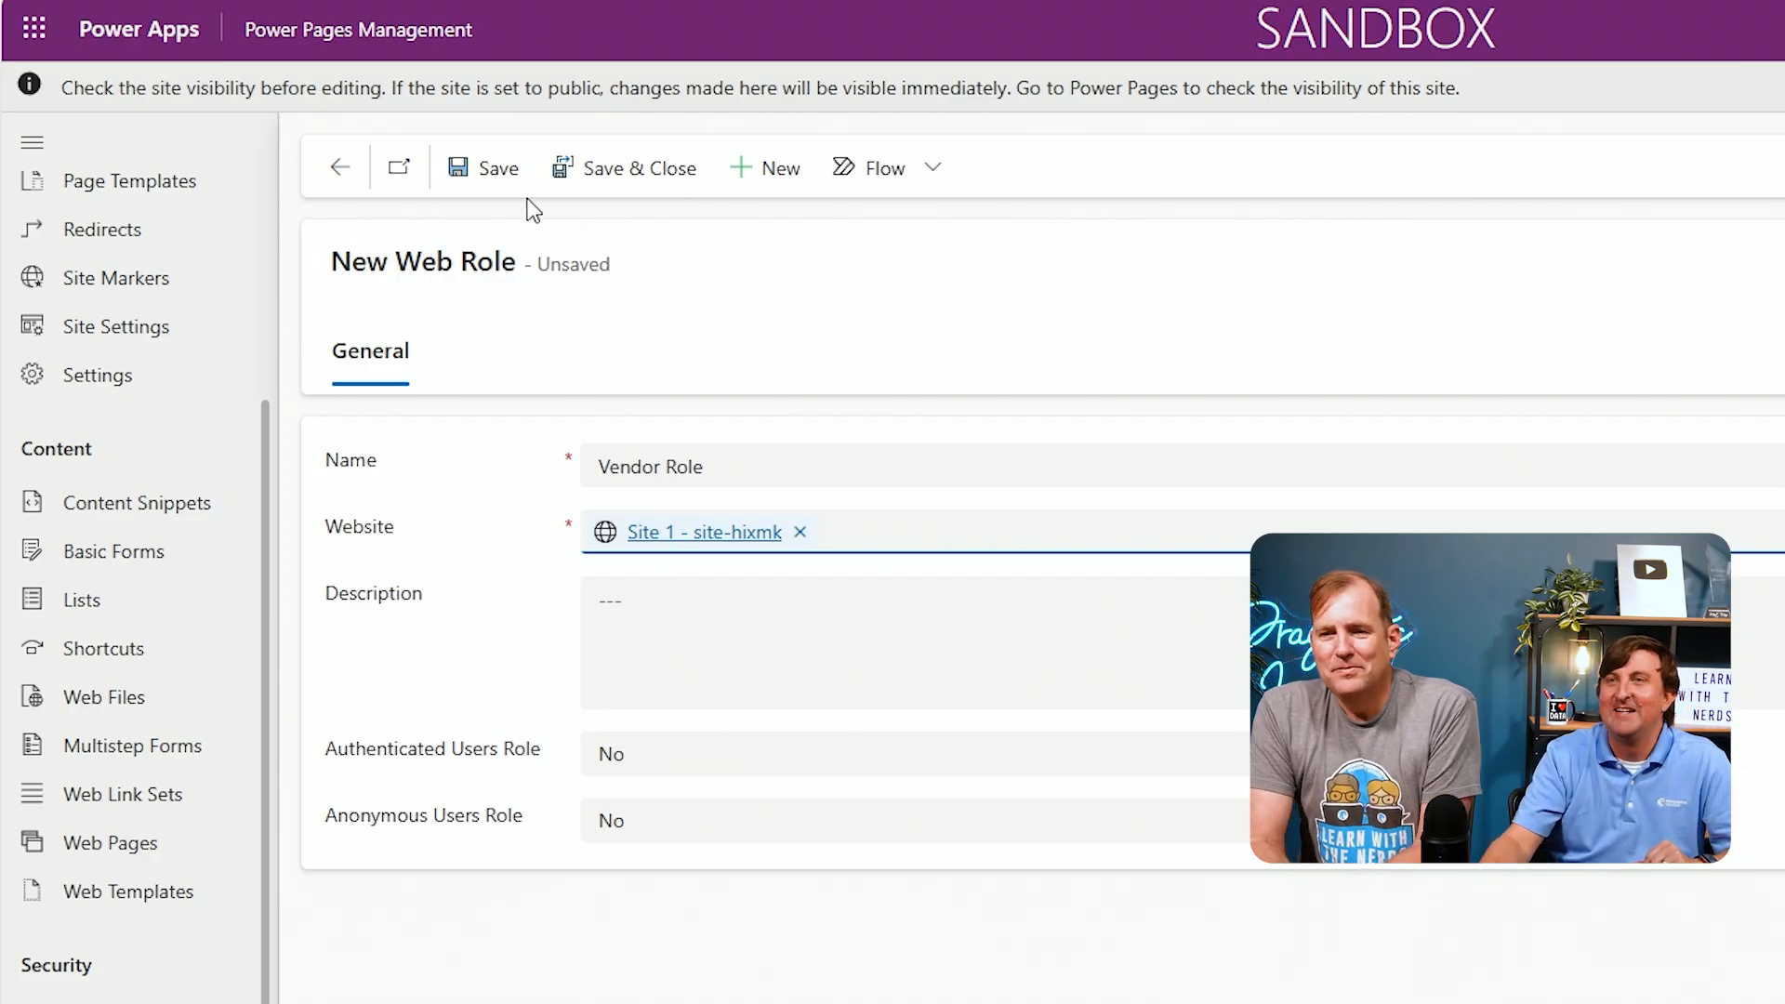
left_click(477, 173)
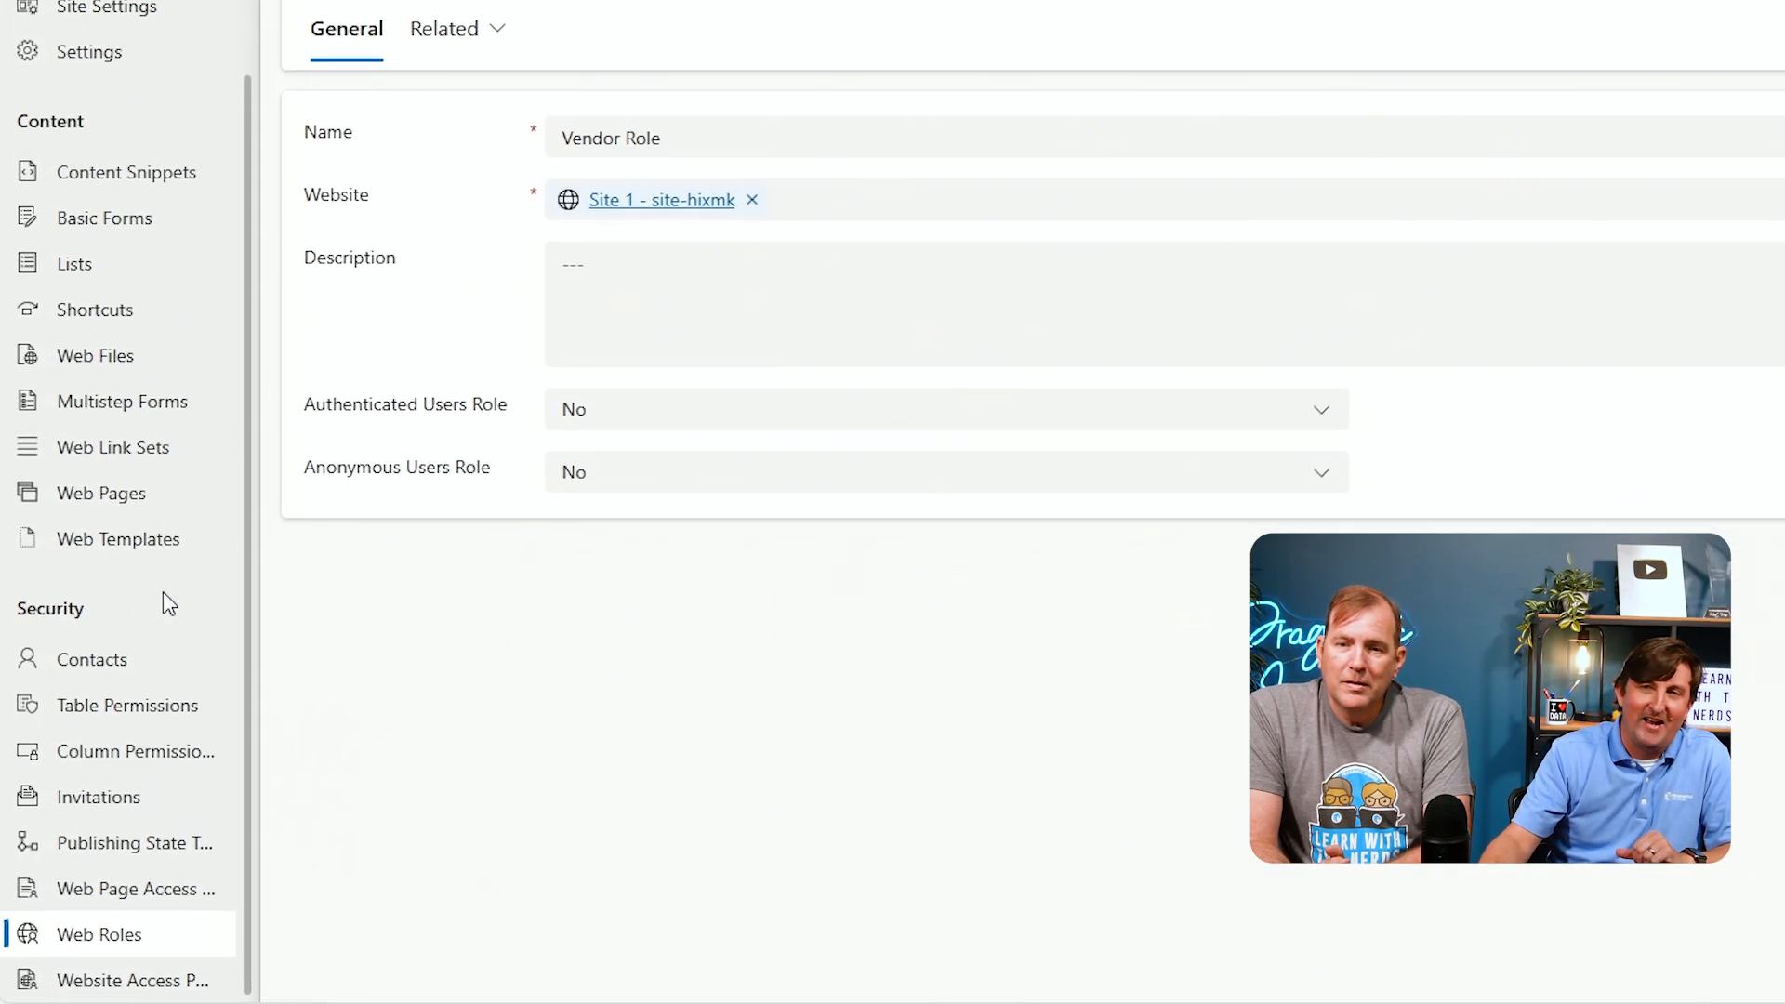
Open the first sample contact and switch its form to Portal Contact (Enhanced)
left_click(84, 669)
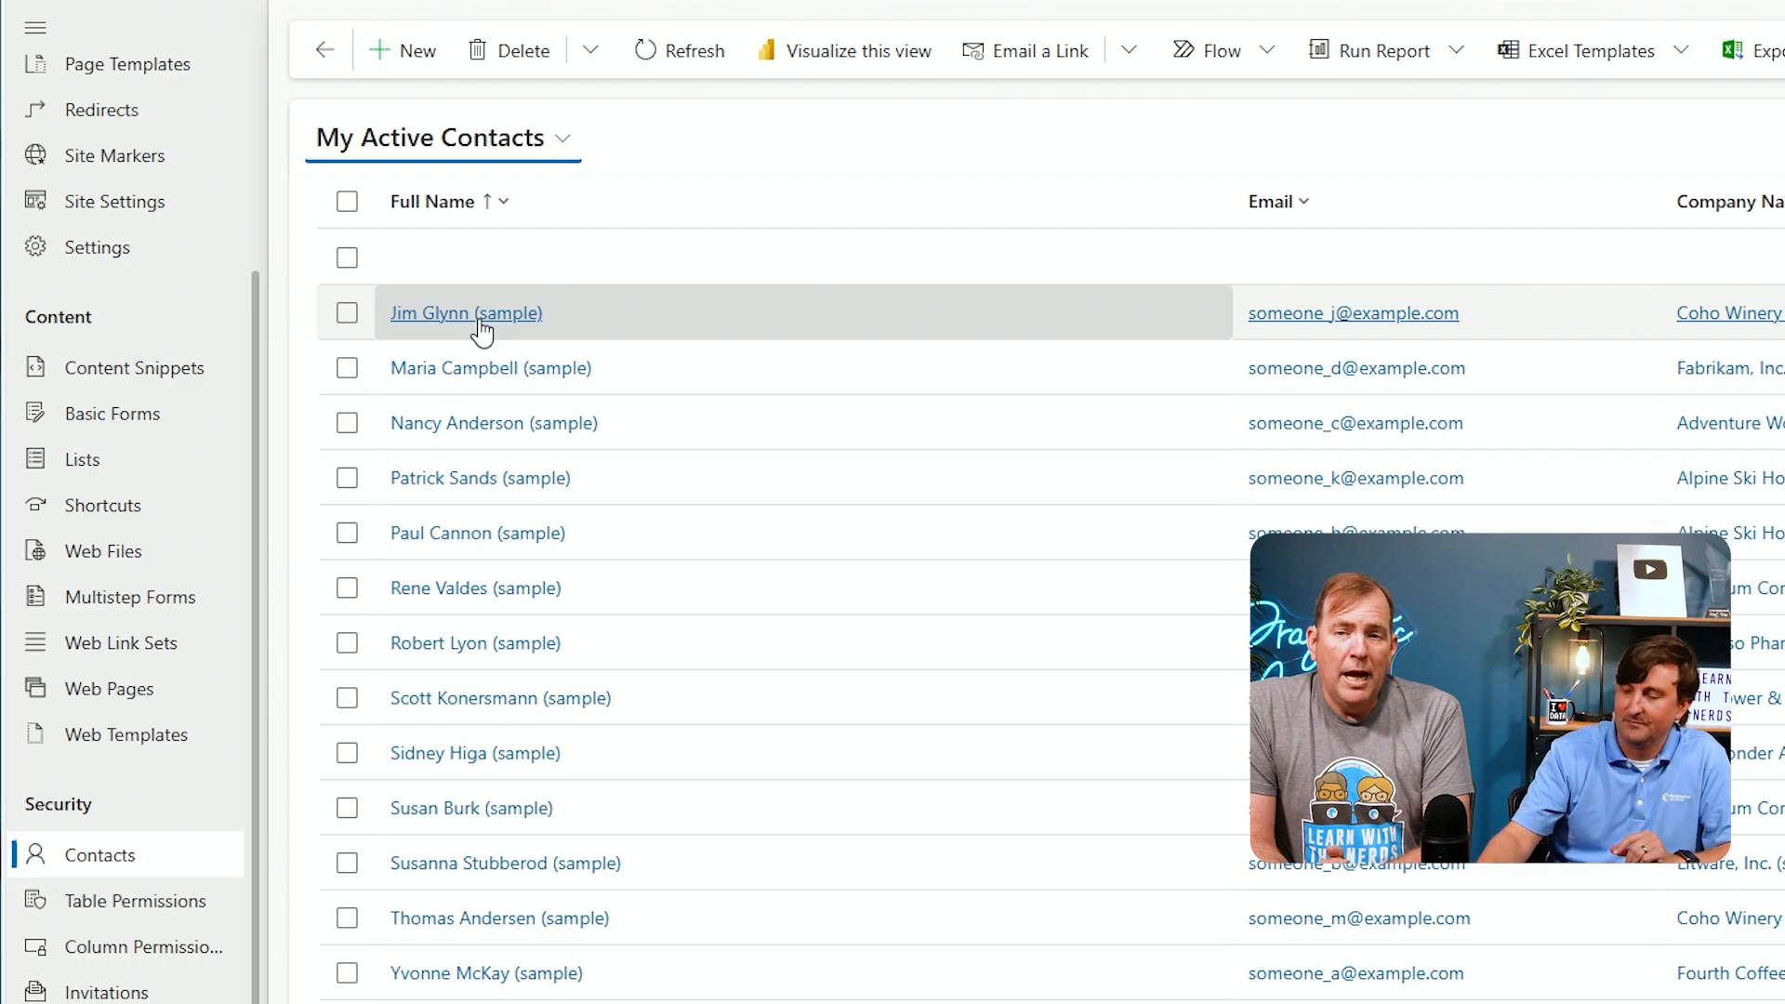
left_click(481, 330)
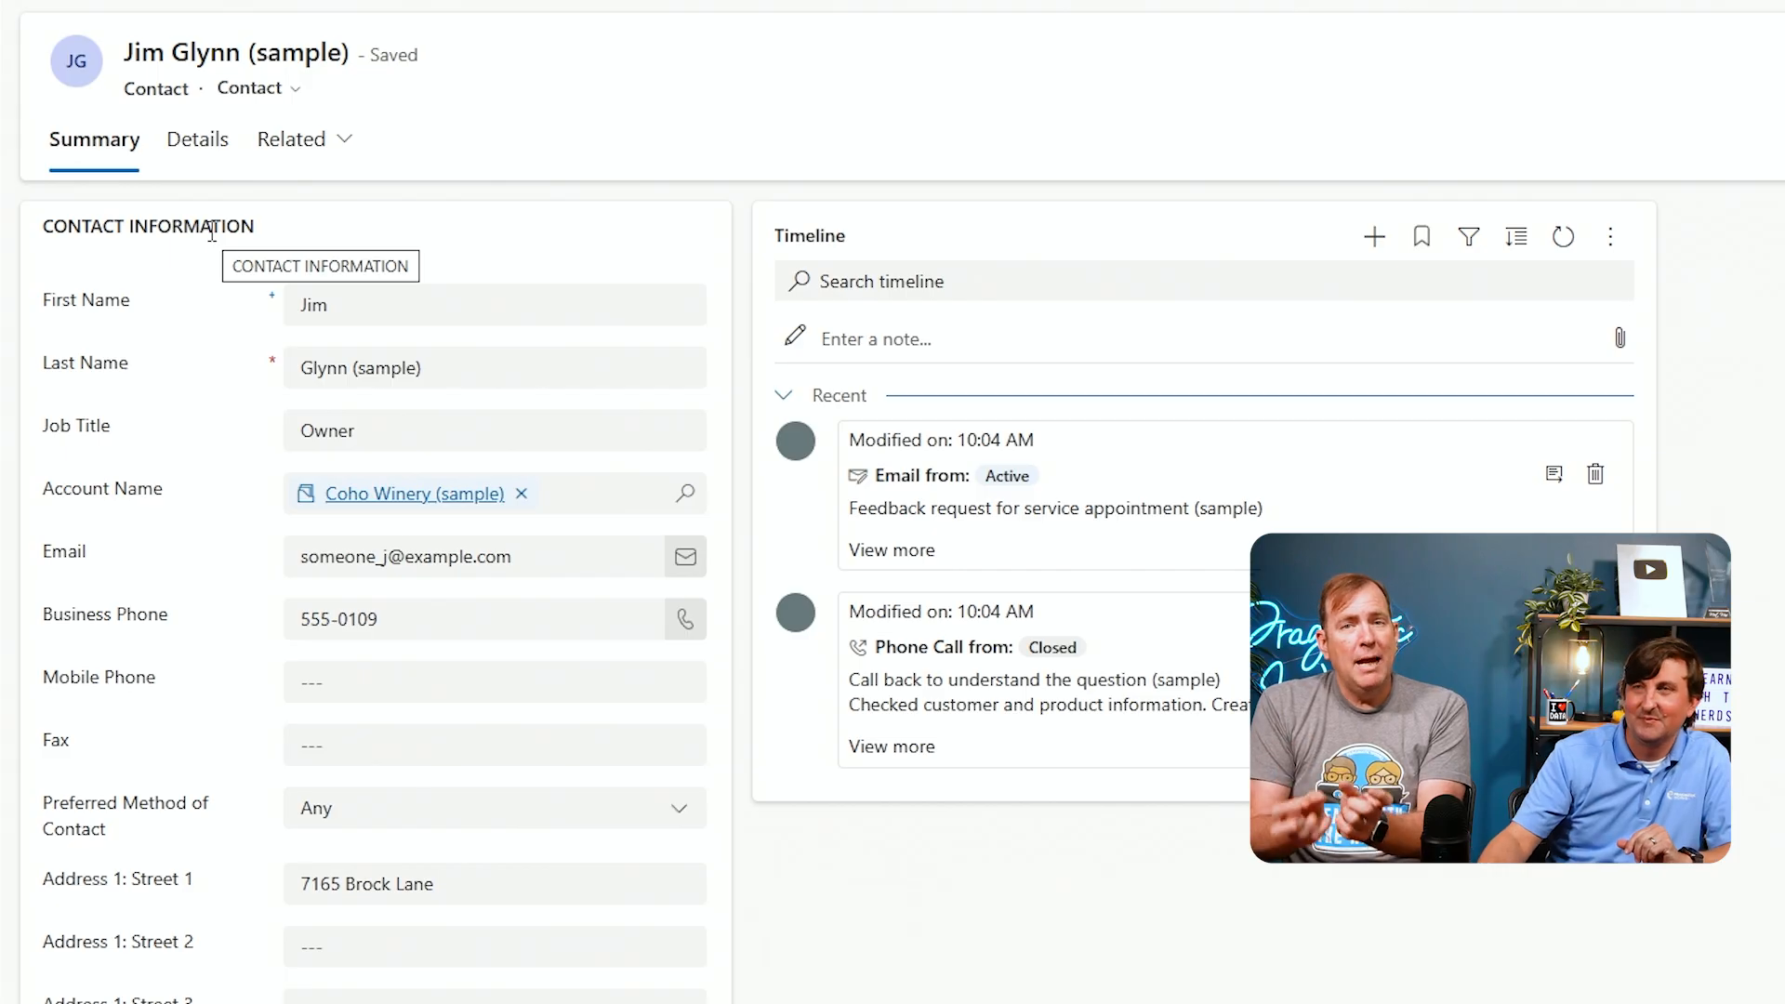
left_click(303, 92)
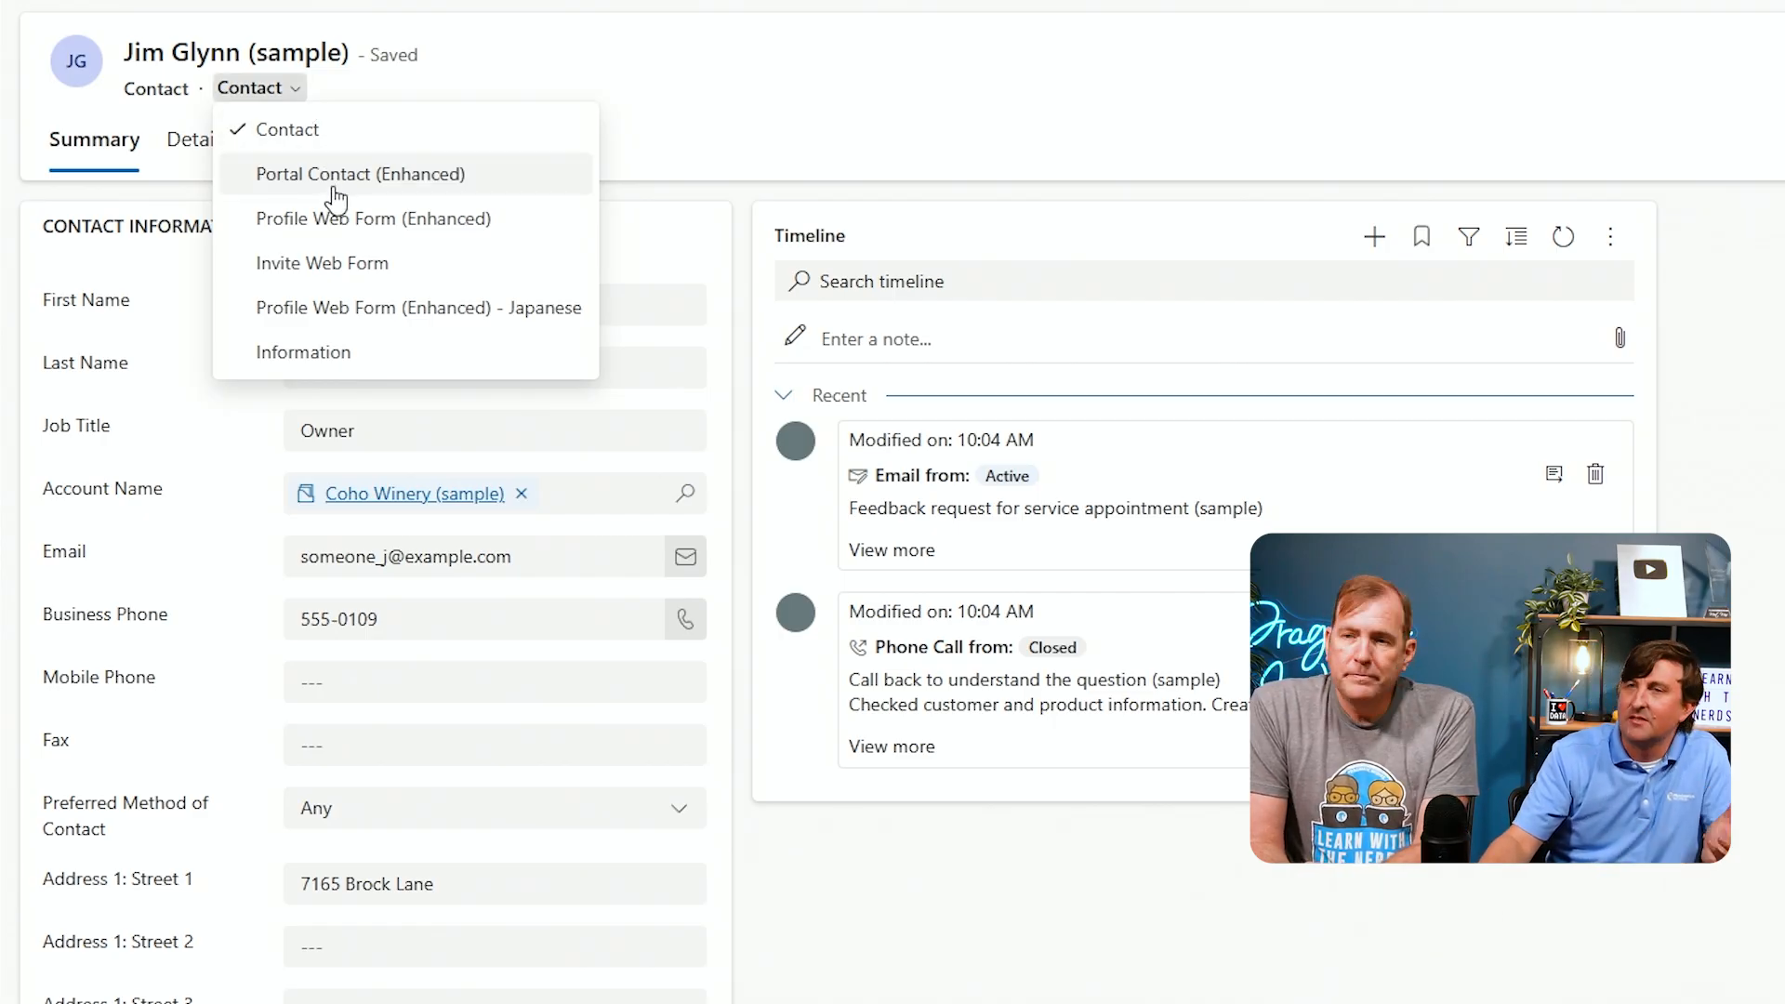
left_click(334, 186)
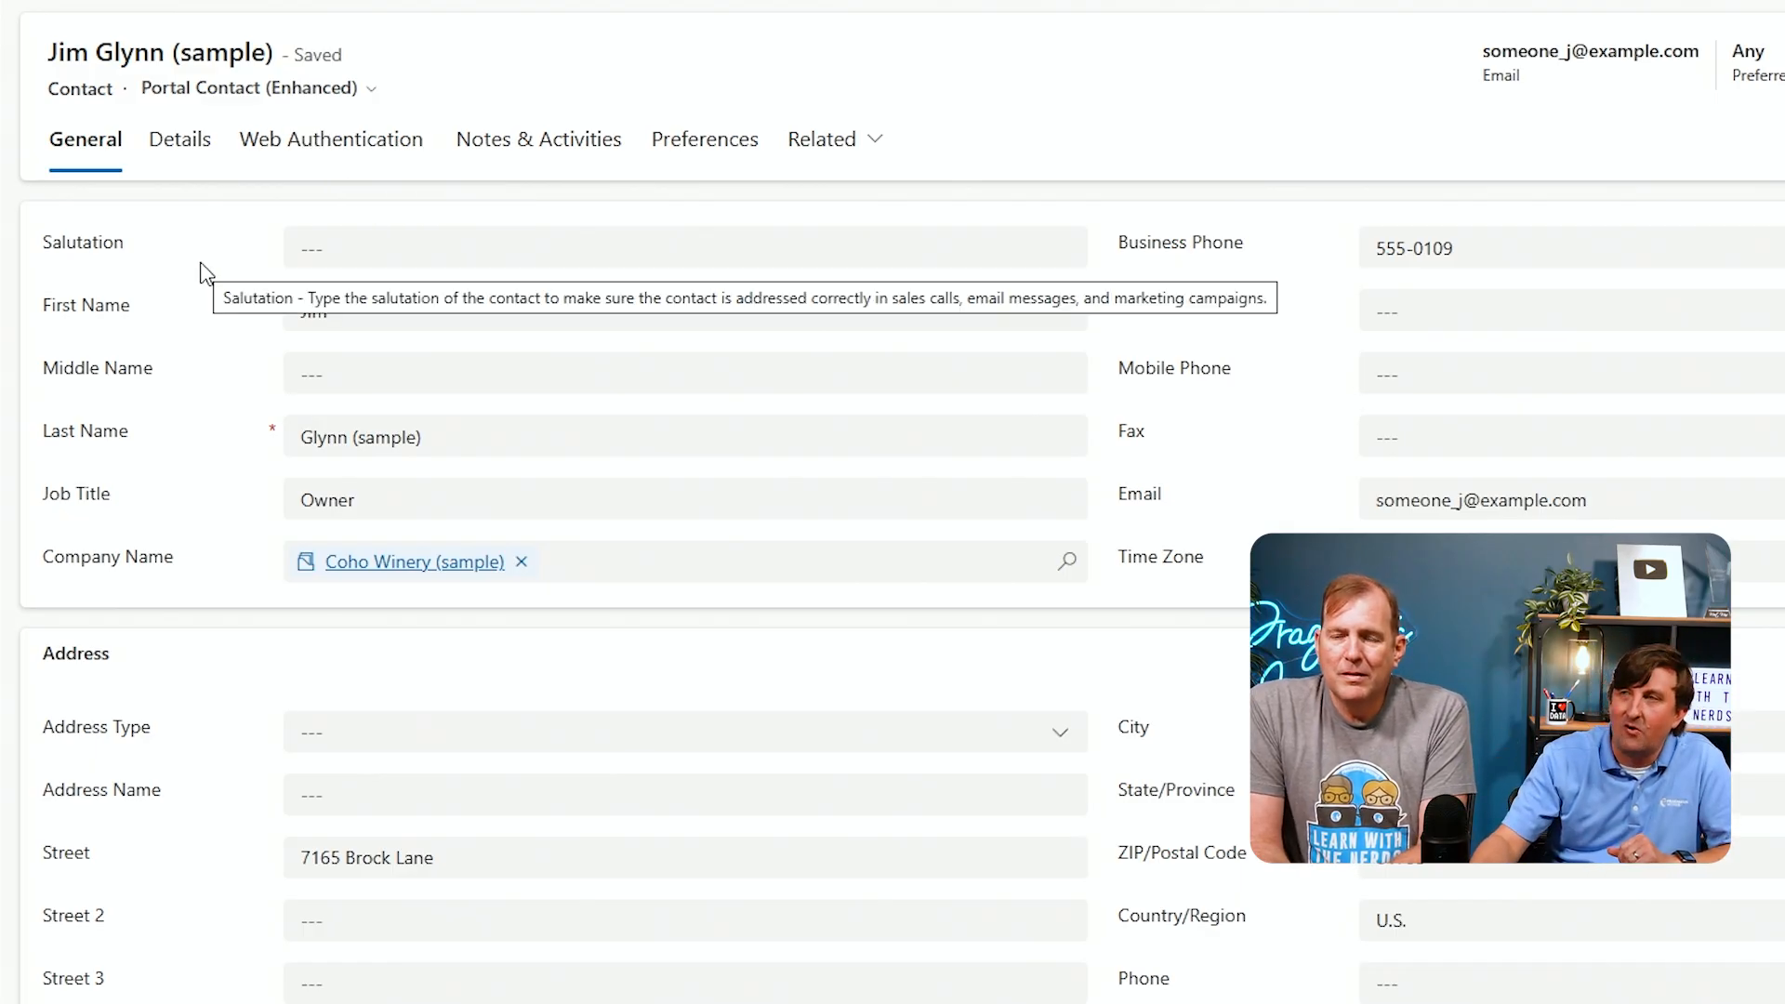
Assign the existing Vendor Role web role to the contact
scroll(208, 274, "down", 7)
scroll(203, 272, "down", 2)
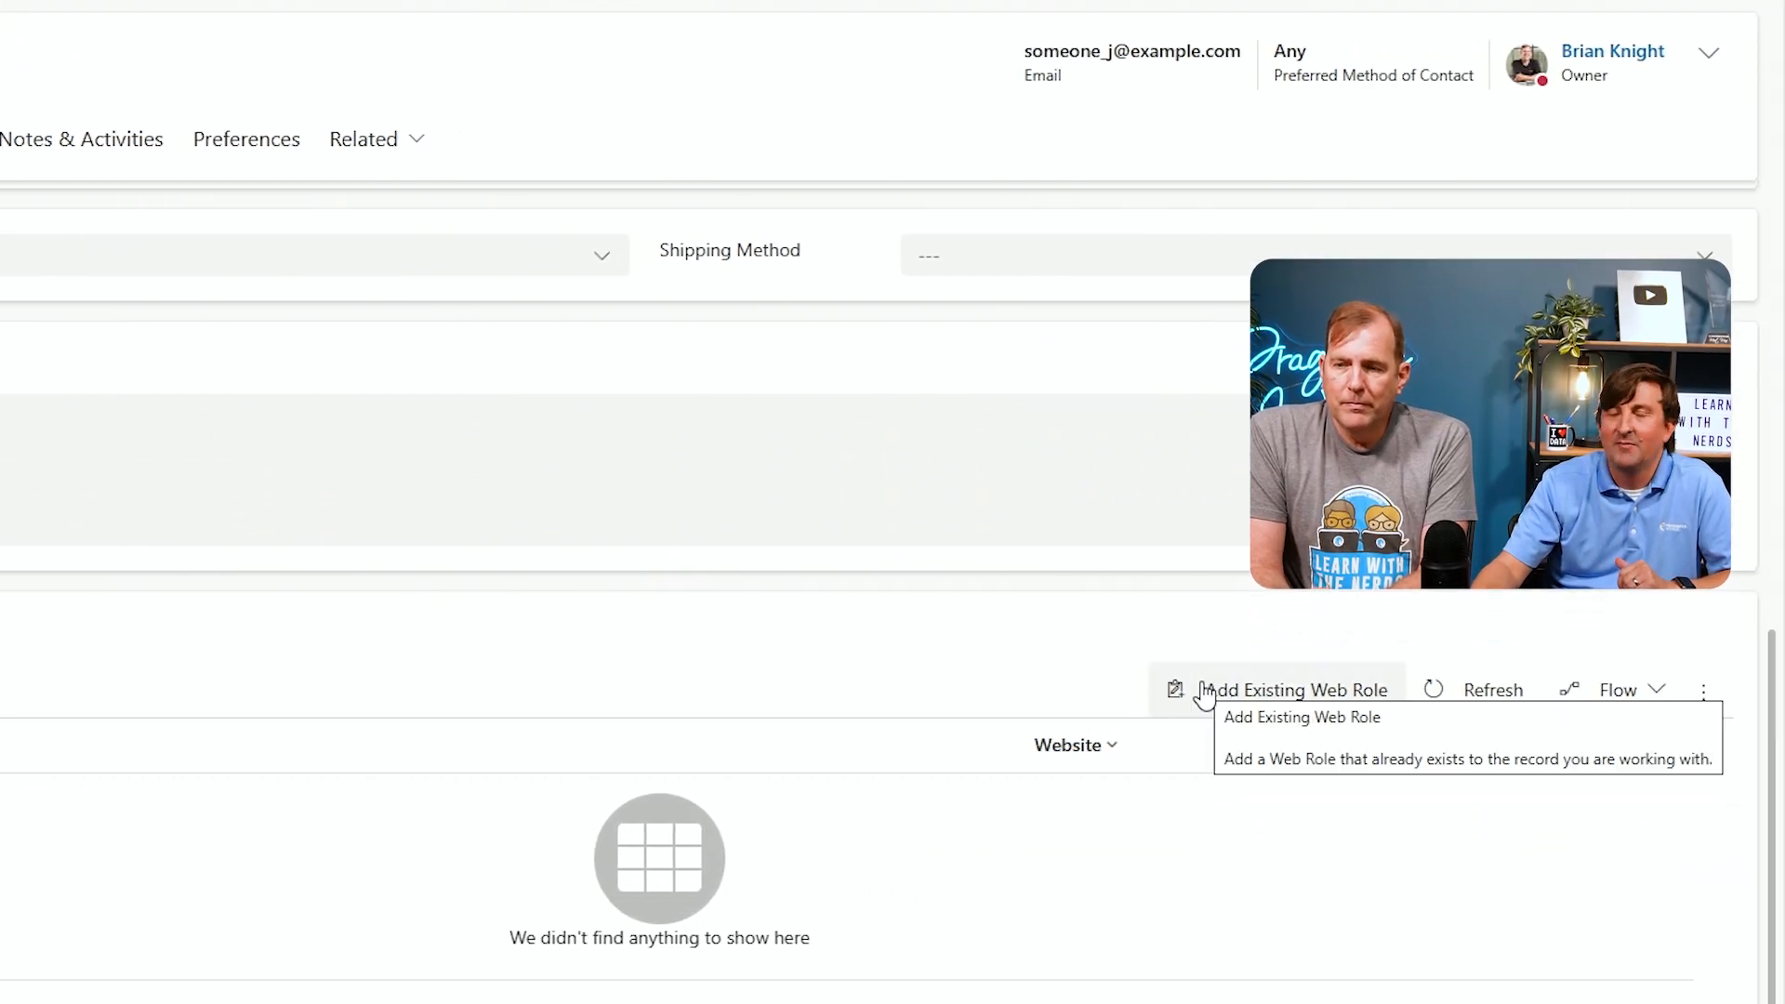
left_click(1205, 692)
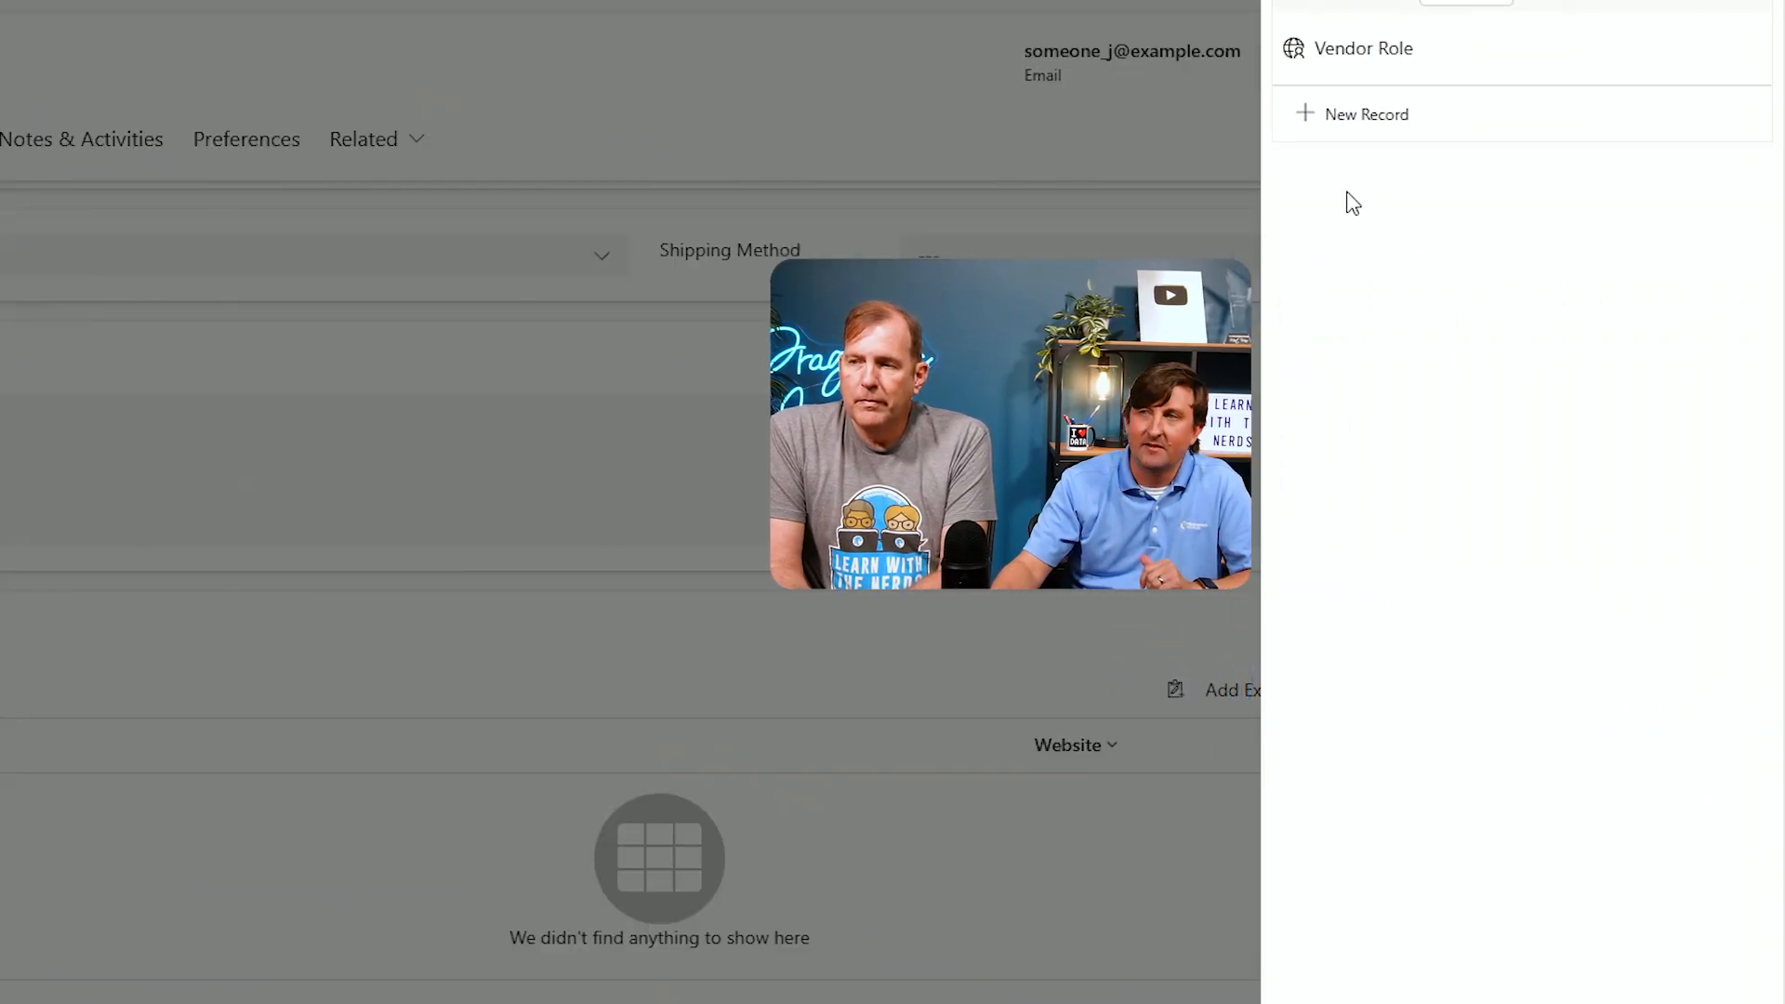
left_click(1366, 70)
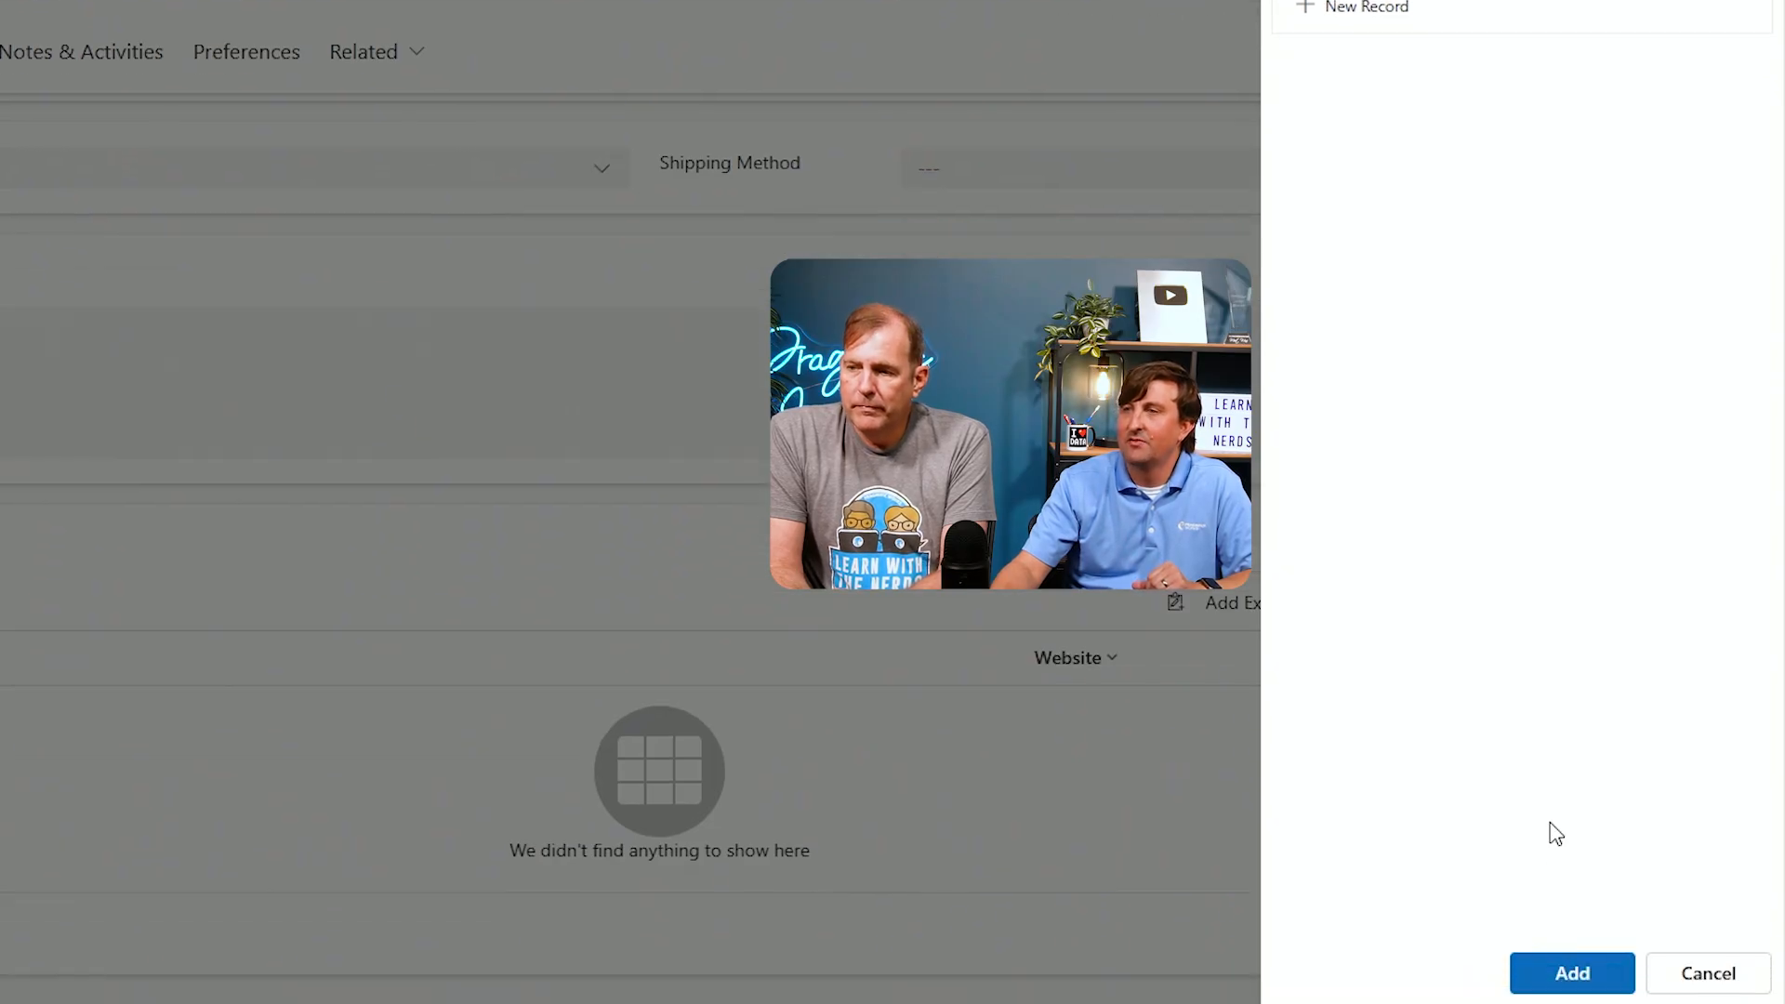
left_click(1570, 969)
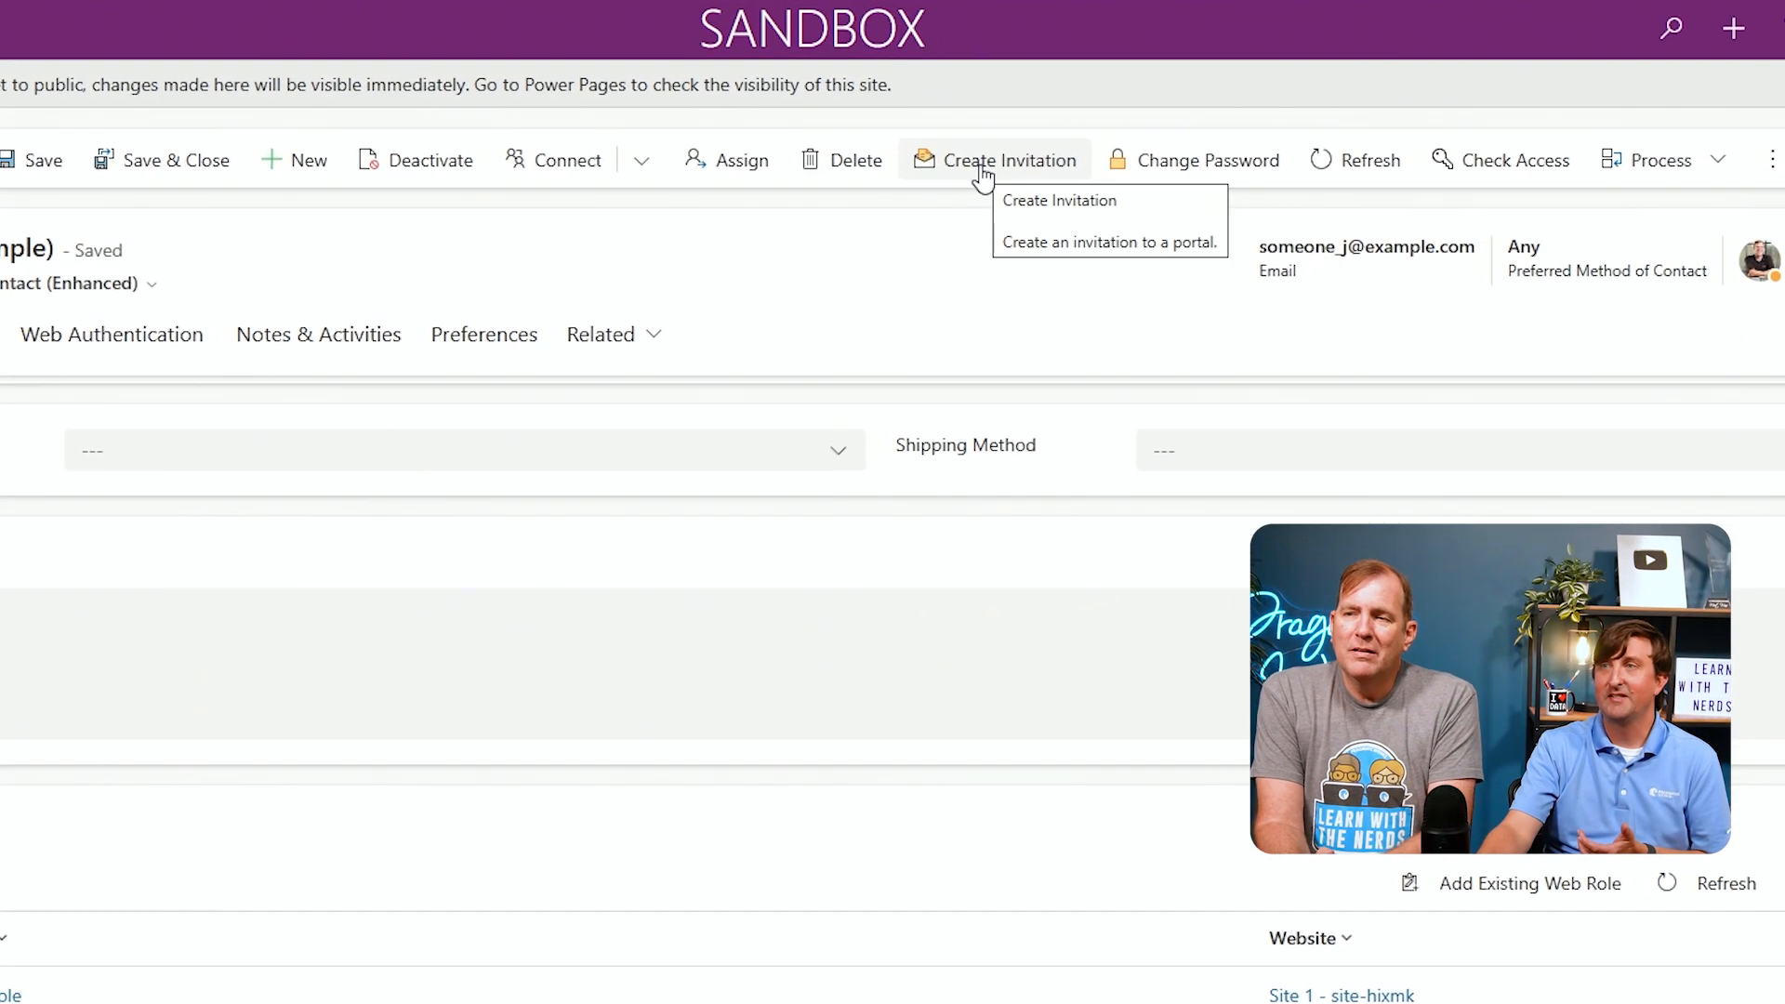
Create a portal invitation for the contact and save it
left_click(981, 168)
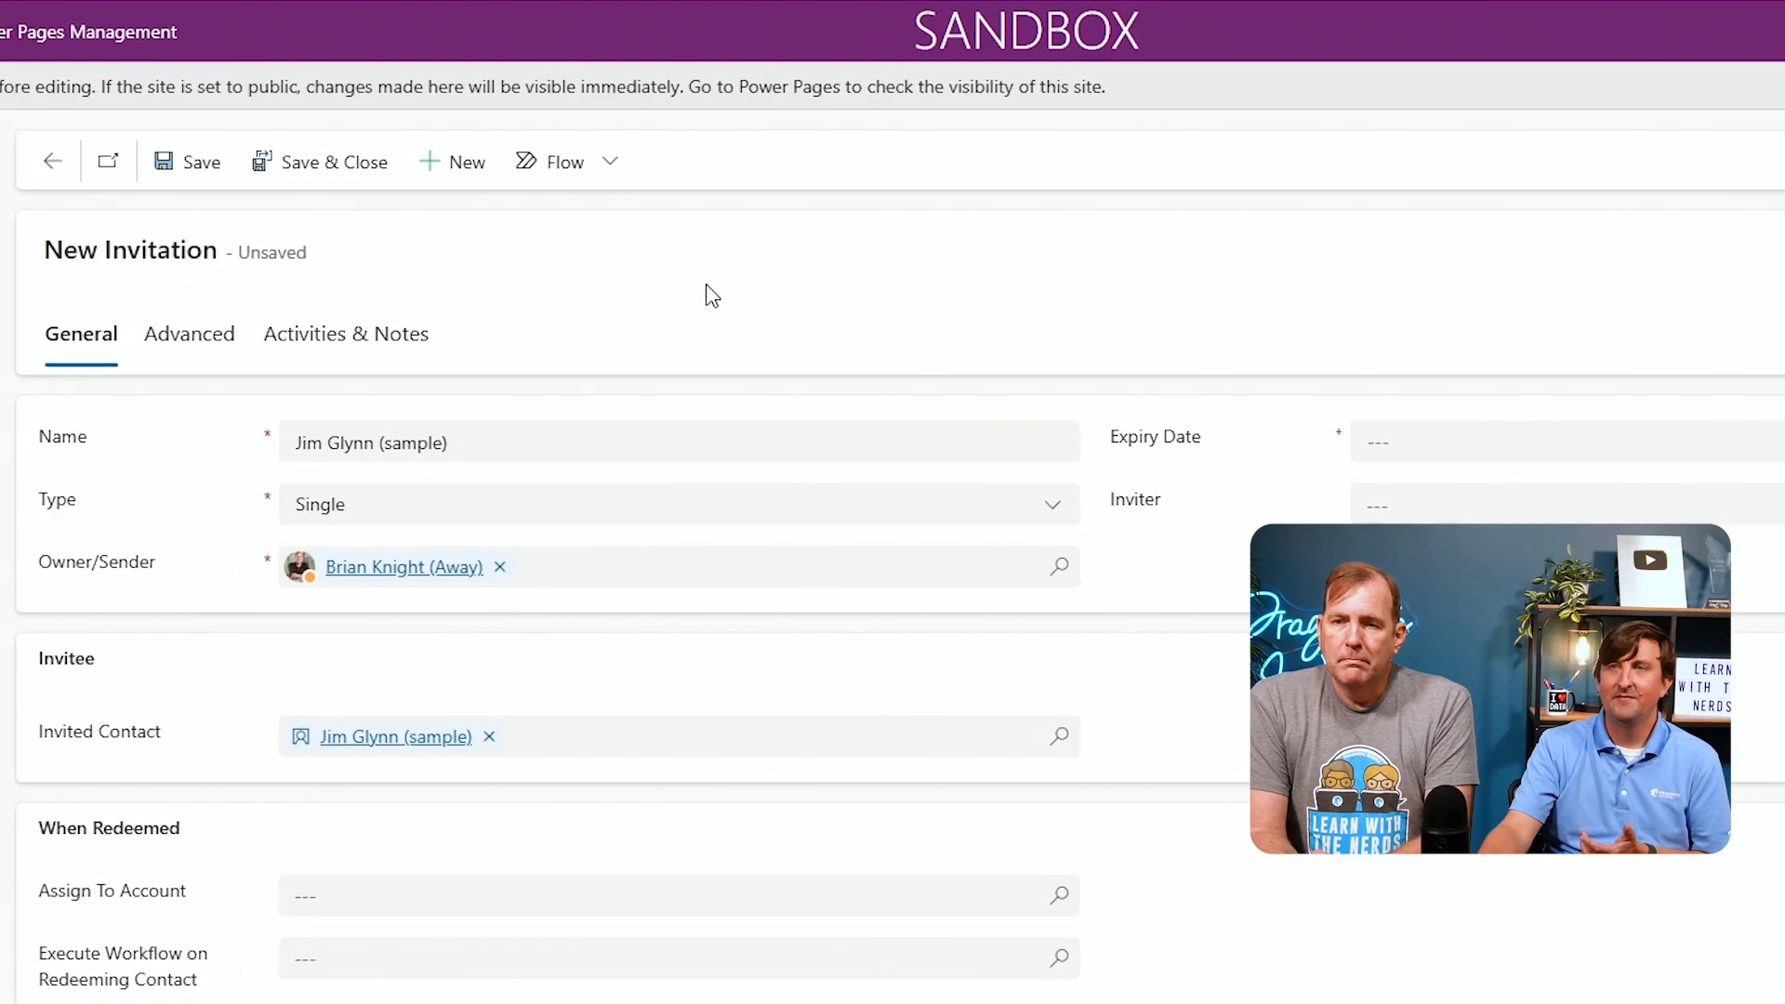
left_click(195, 167)
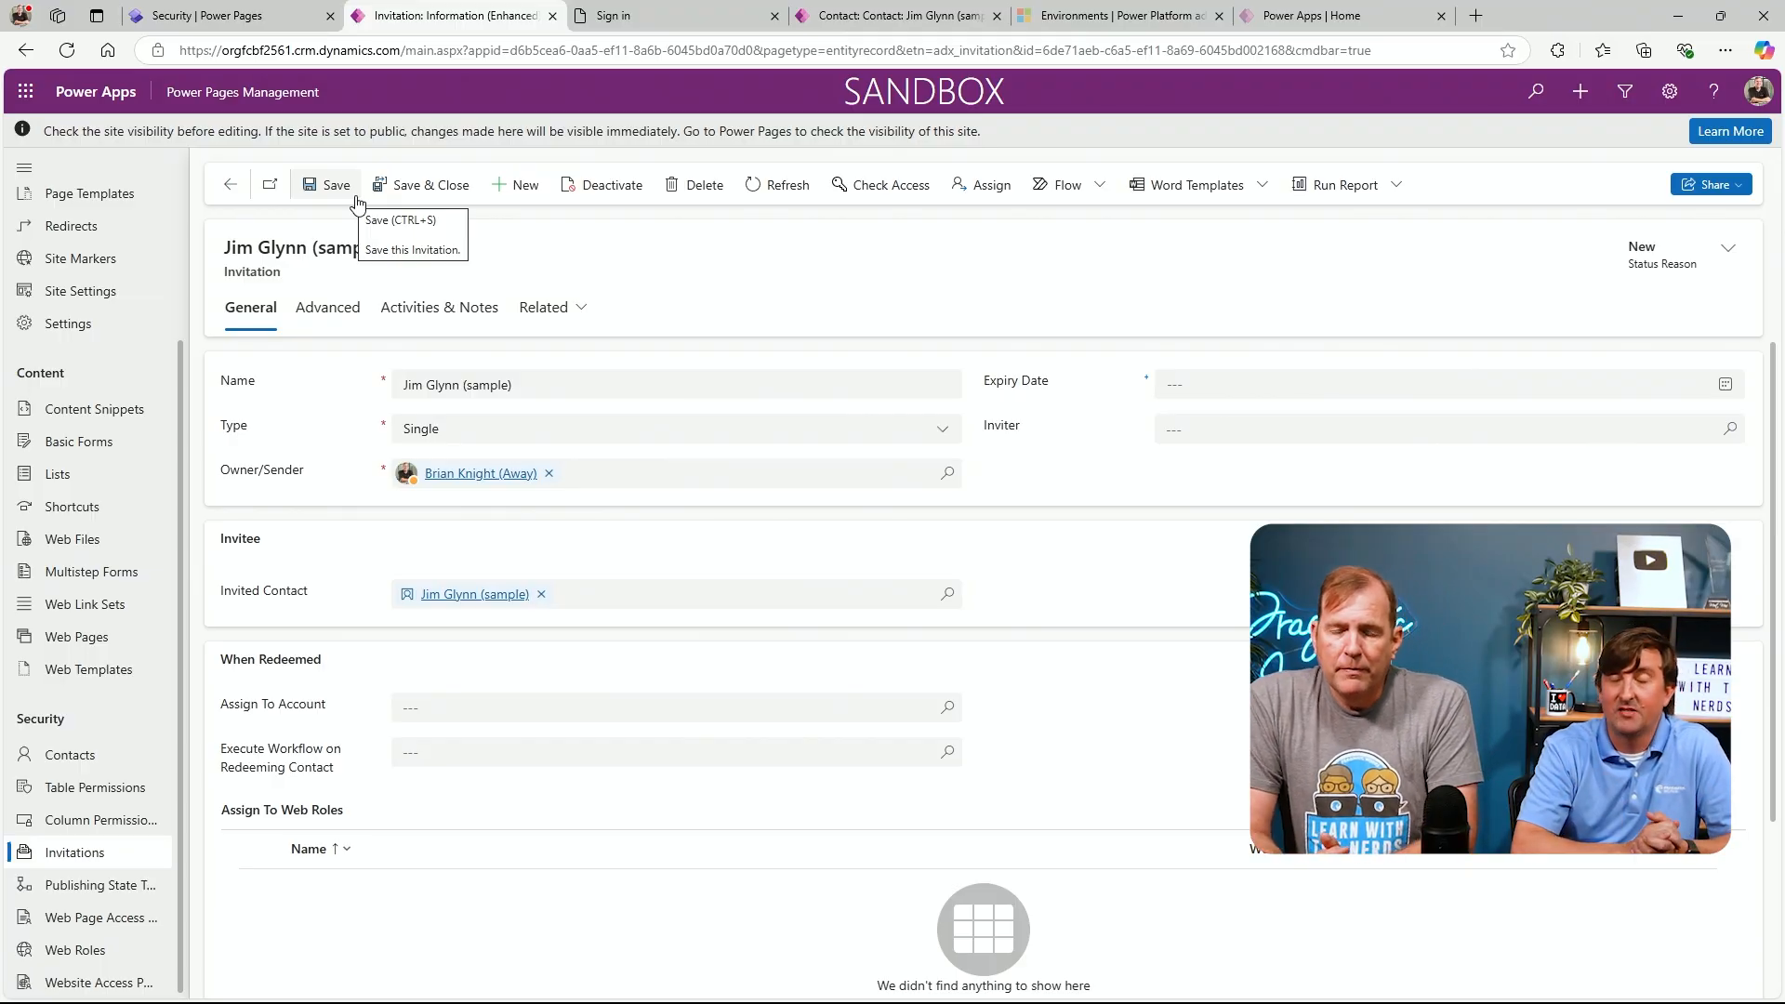
left_click(356, 202)
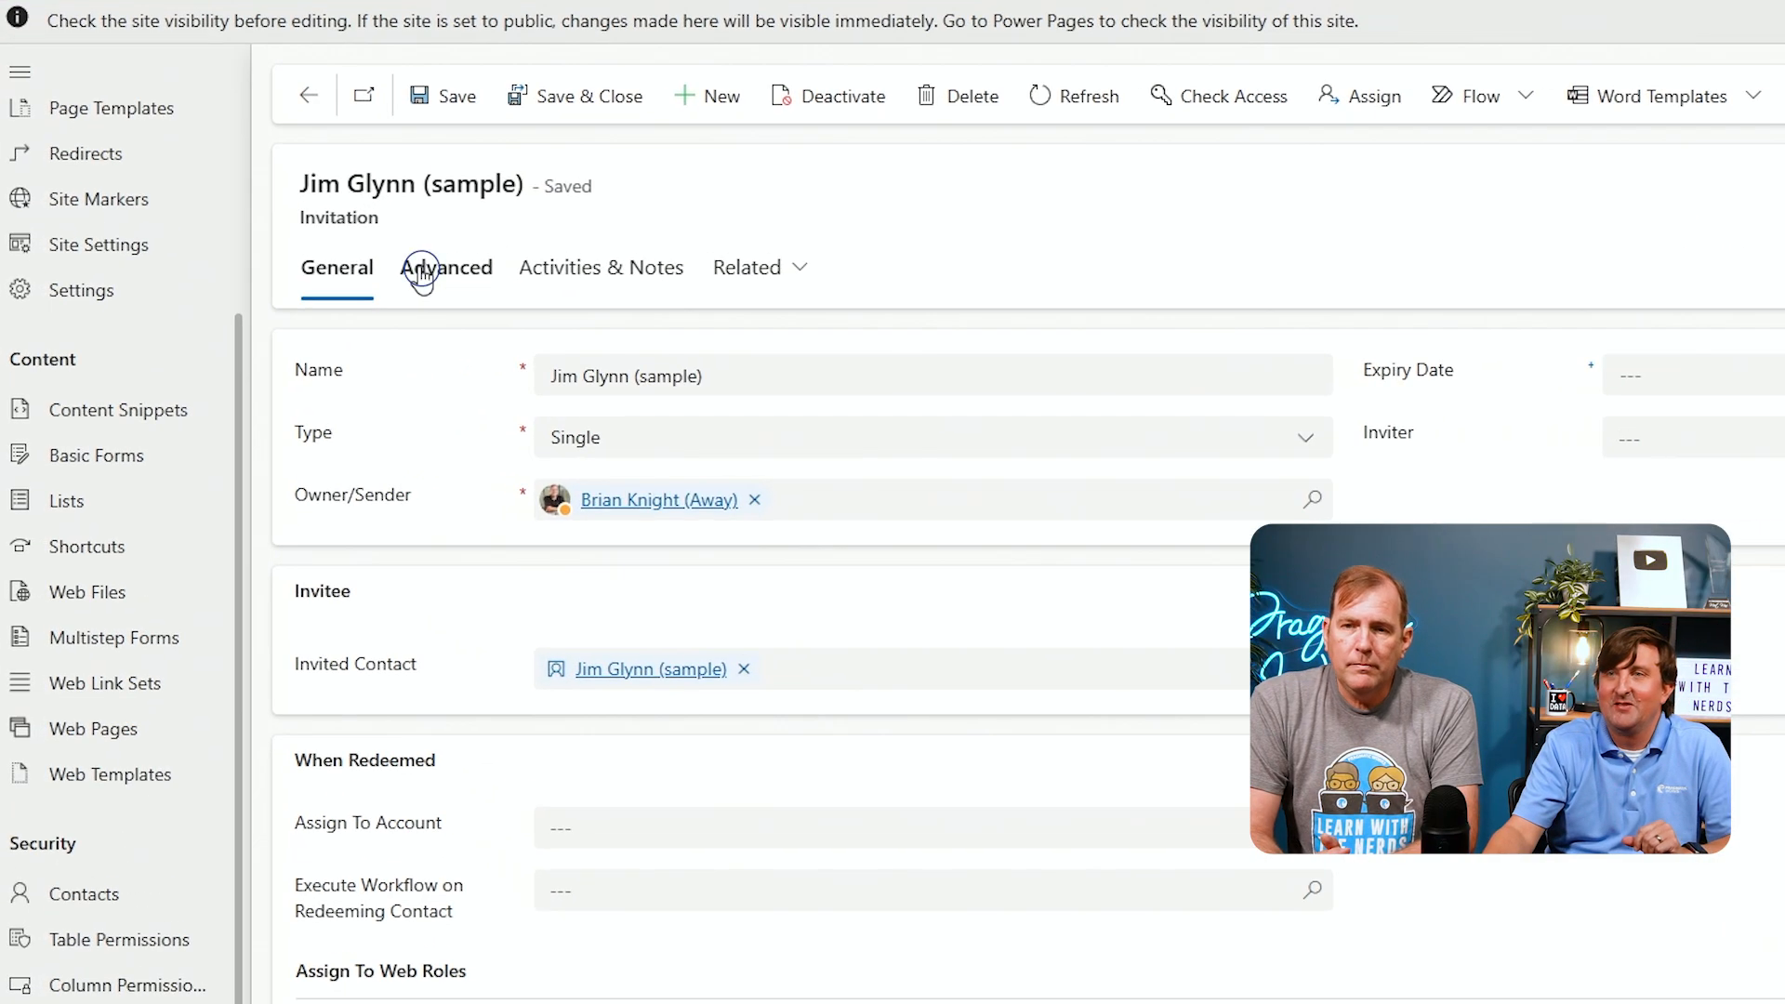
Copy the invitation code from the invitation's advanced details
left_click(421, 270)
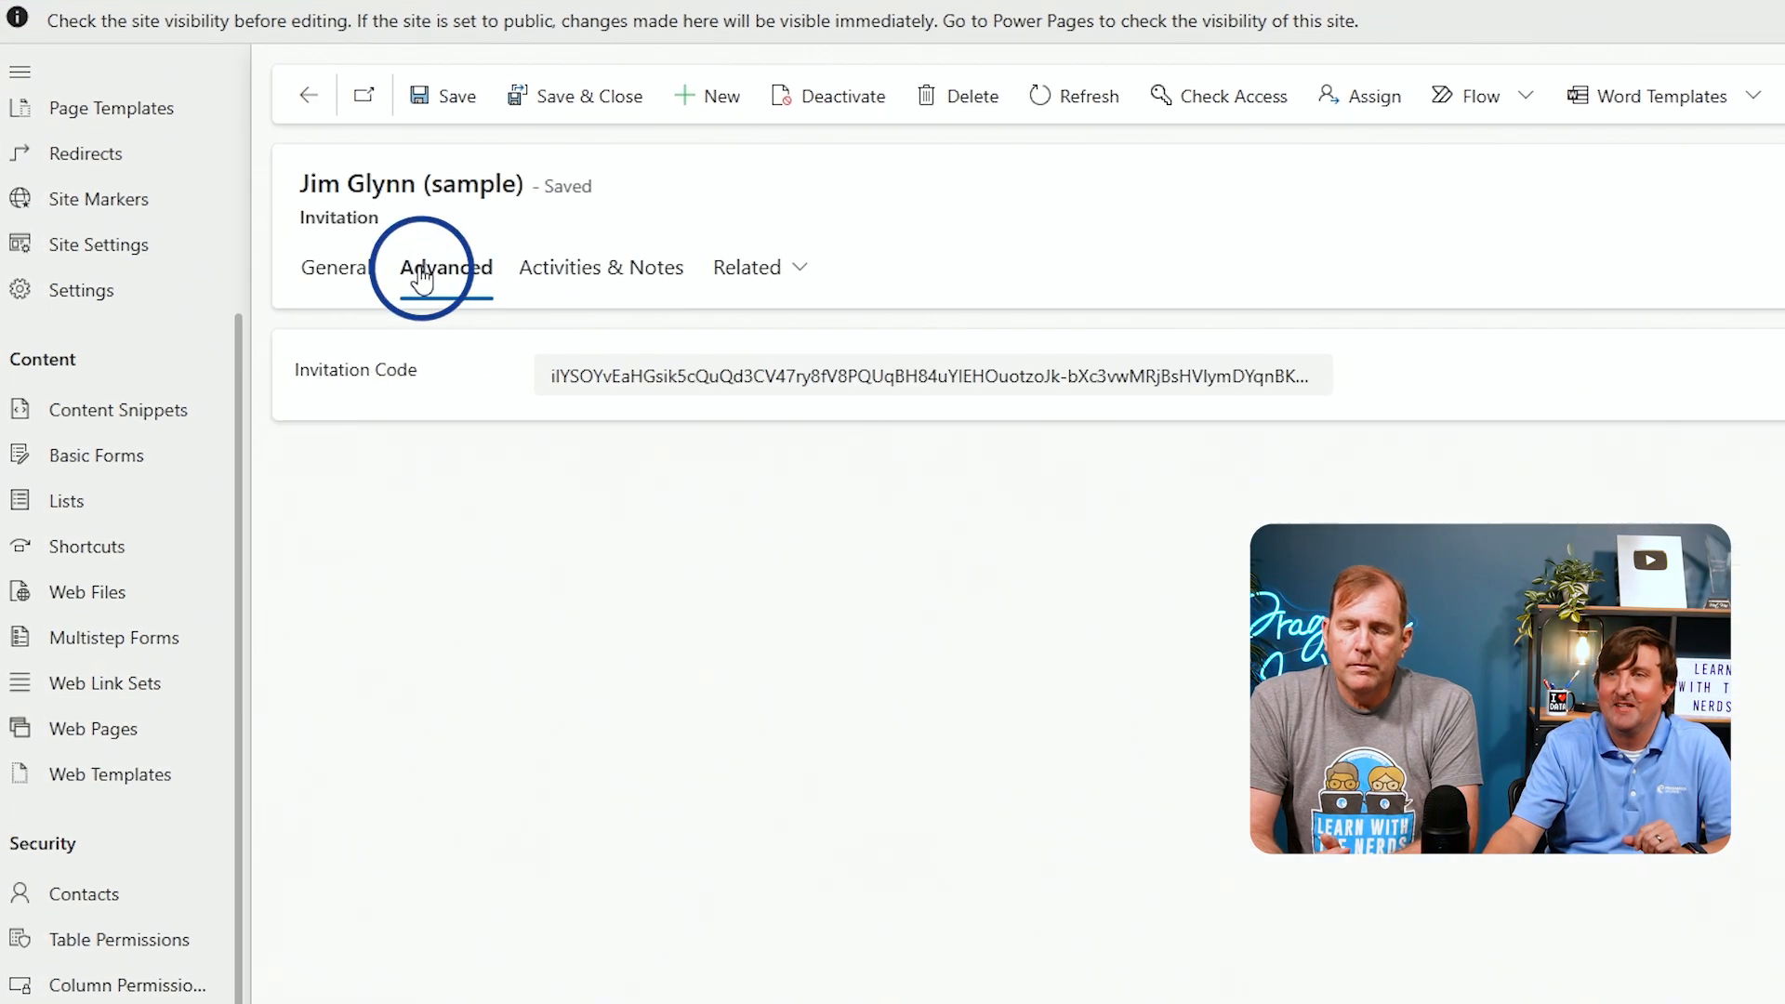
double_click(702, 378)
left_click(702, 378)
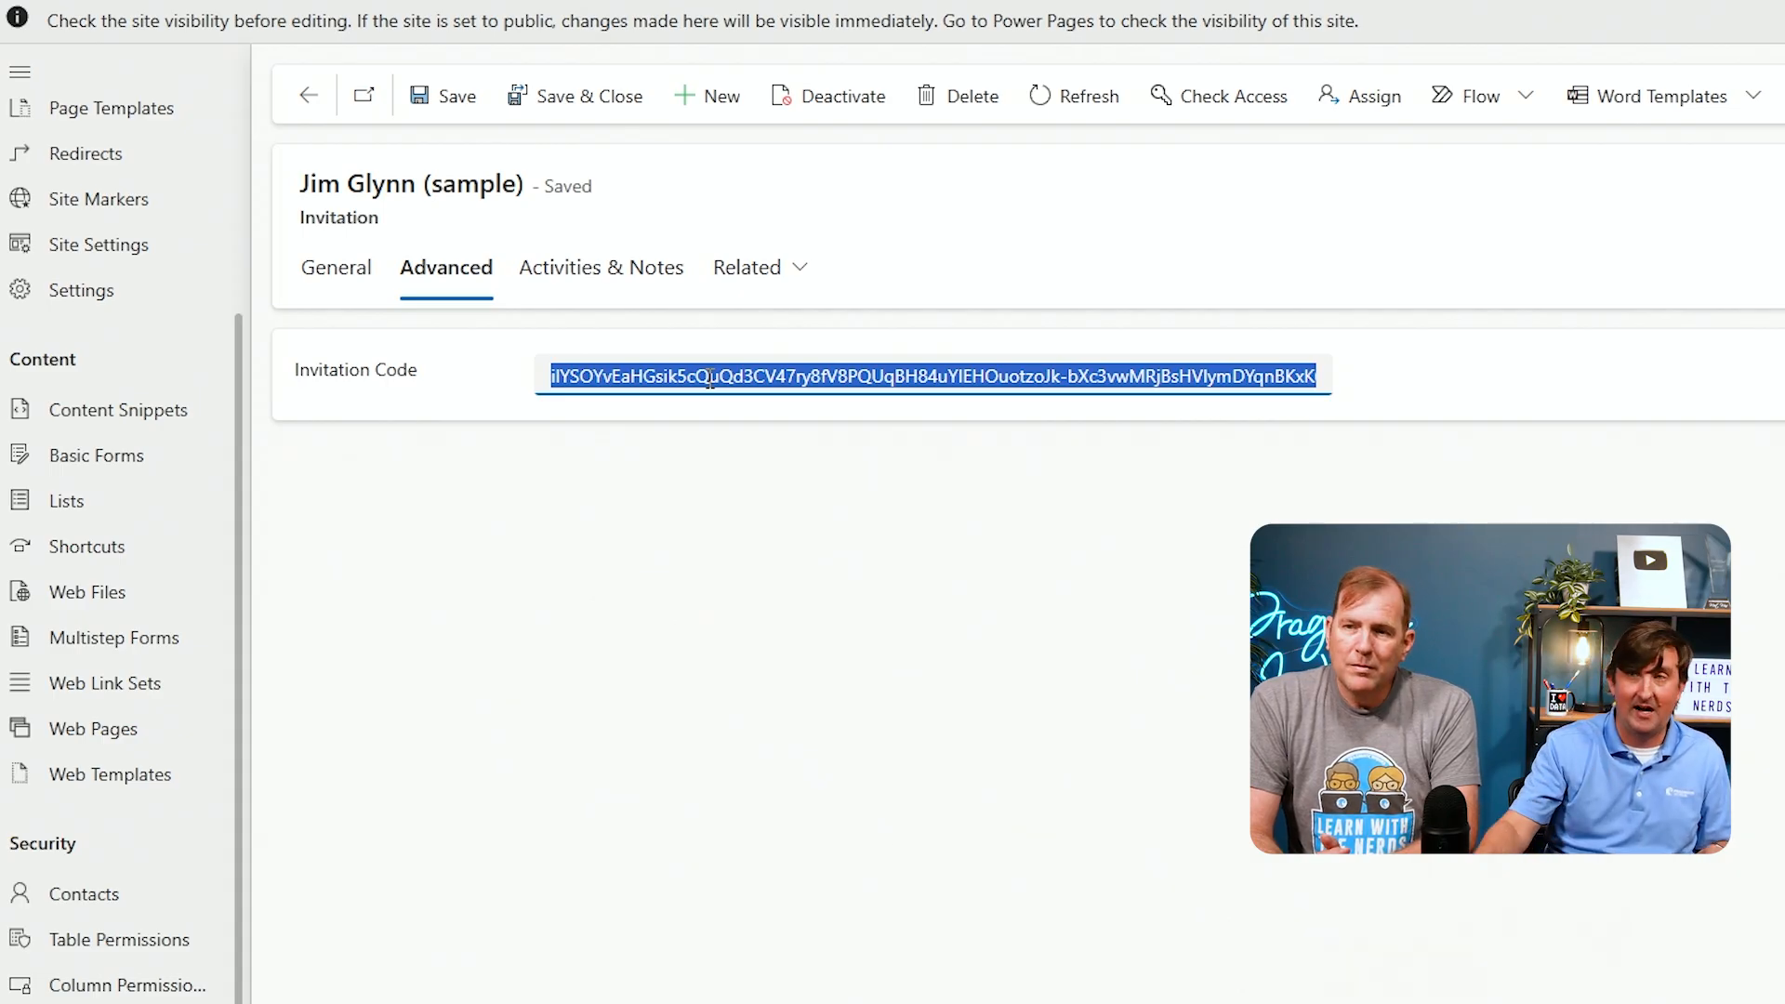
left_click(709, 376)
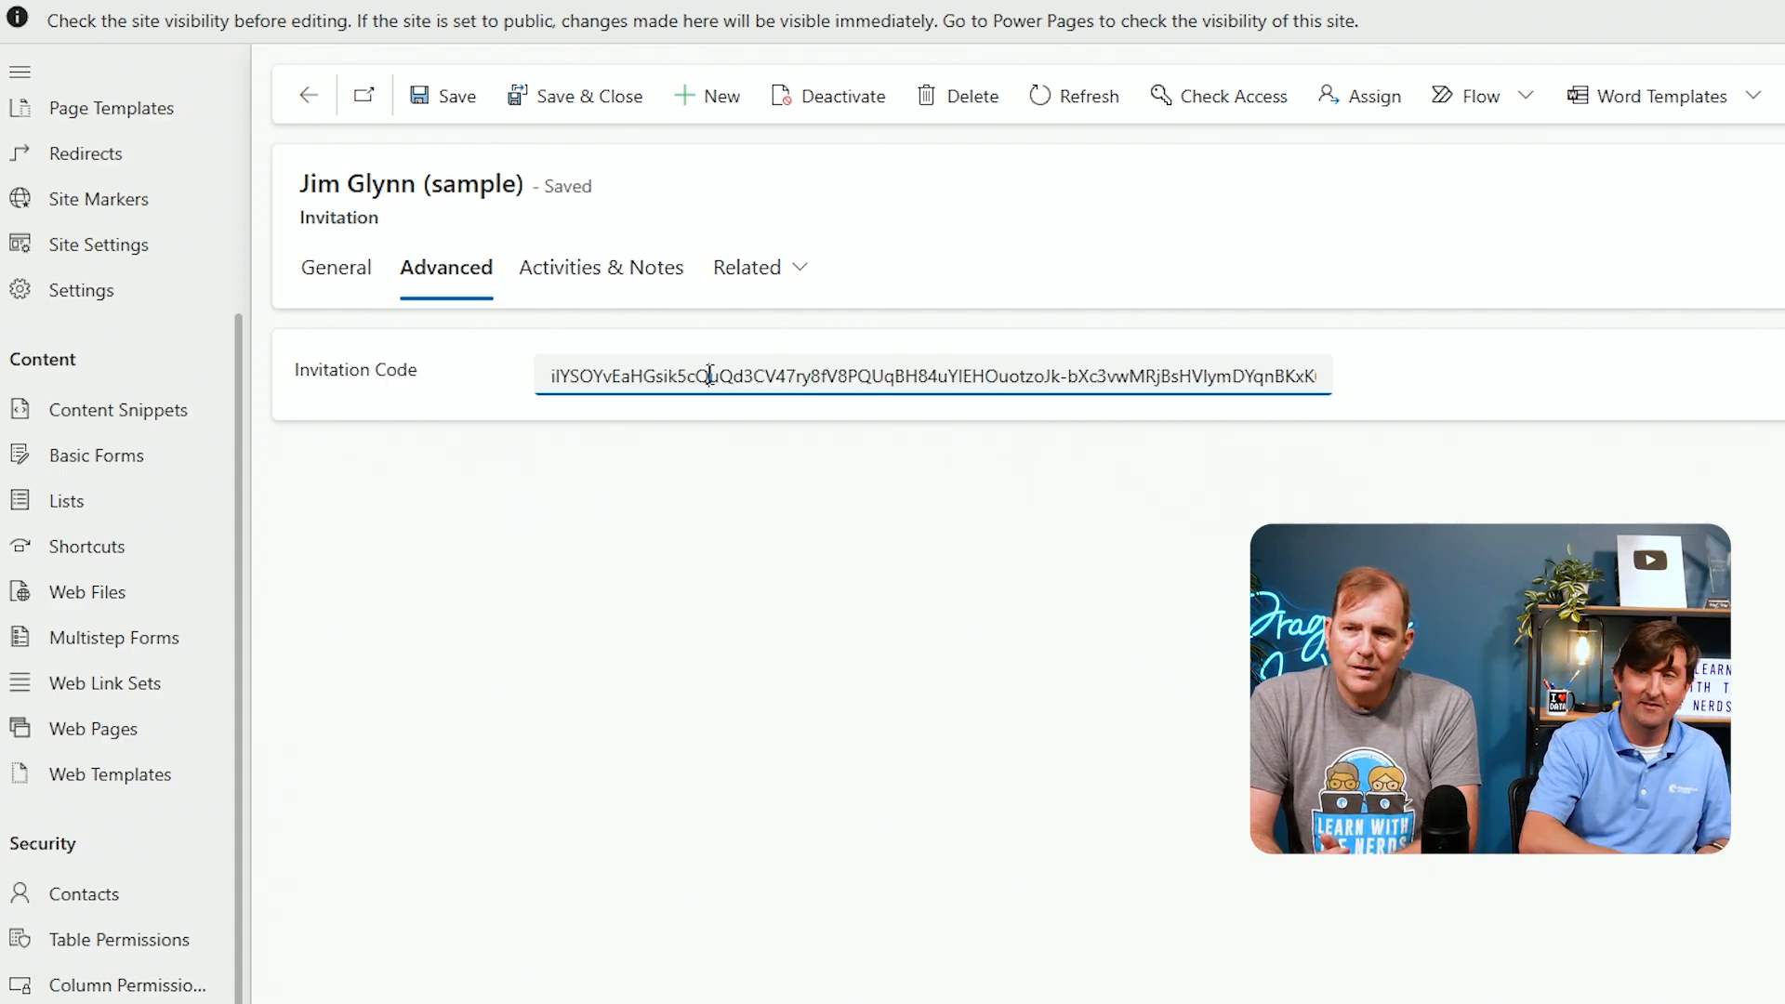
key("ctrl+a")
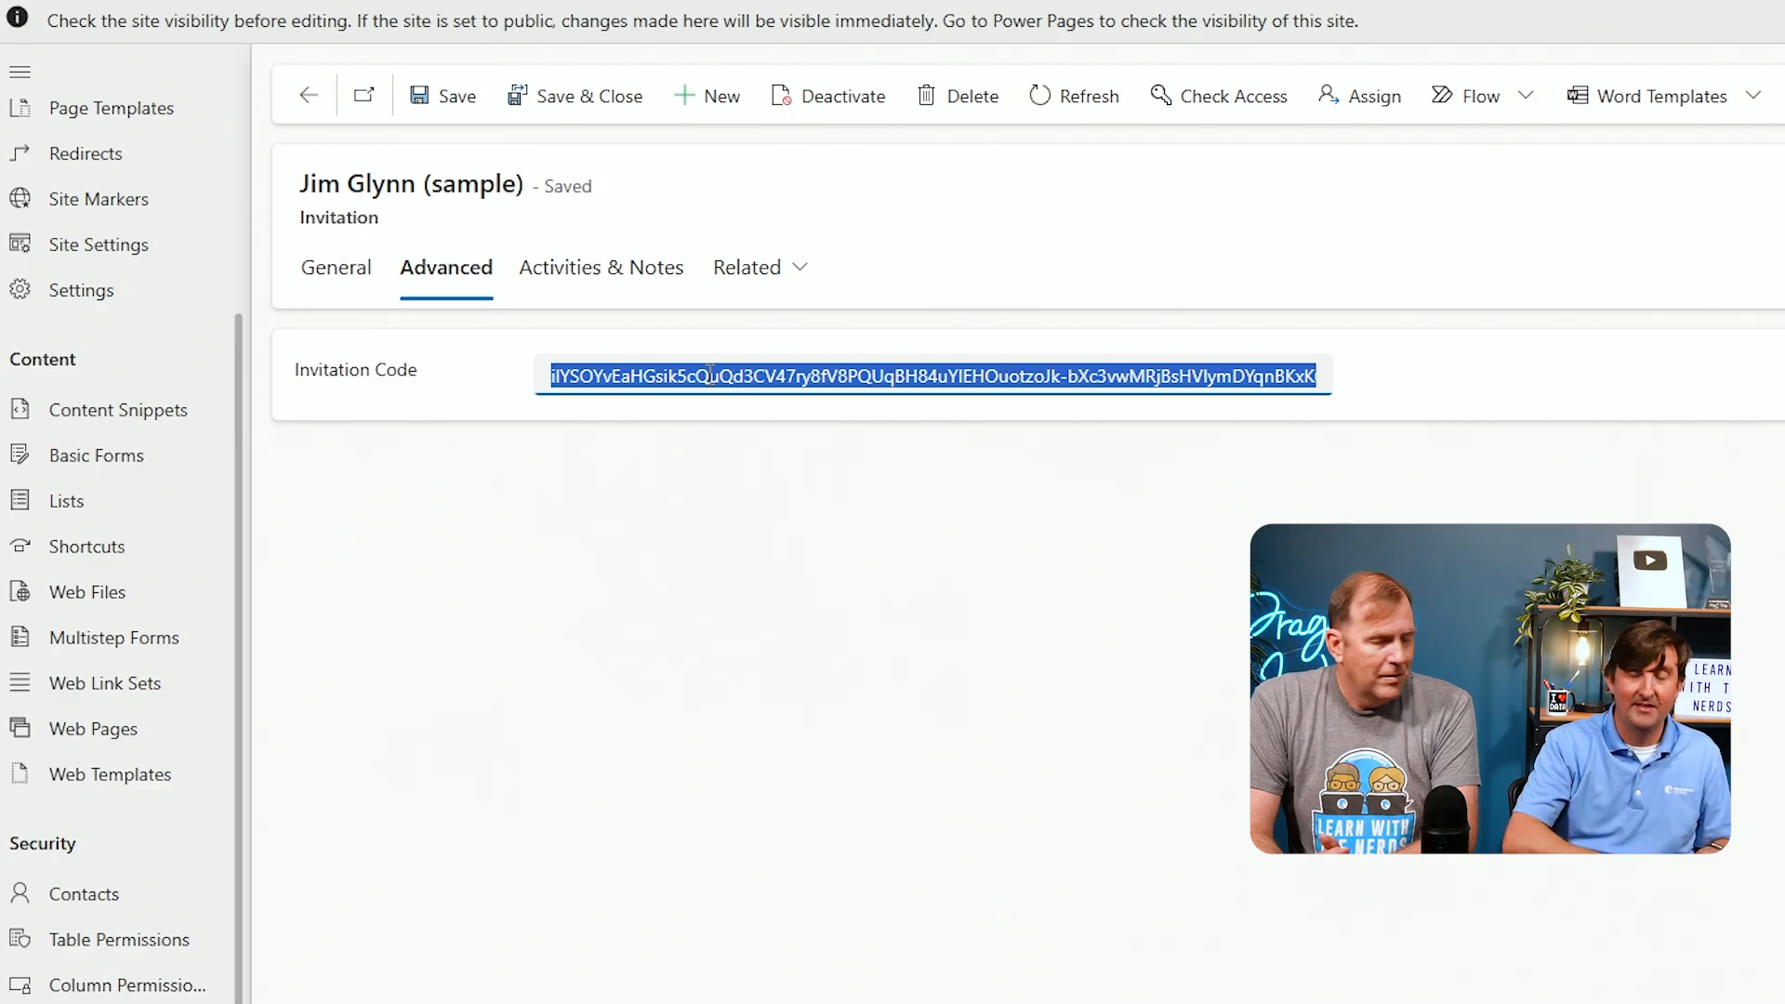
key("ctrl+c")
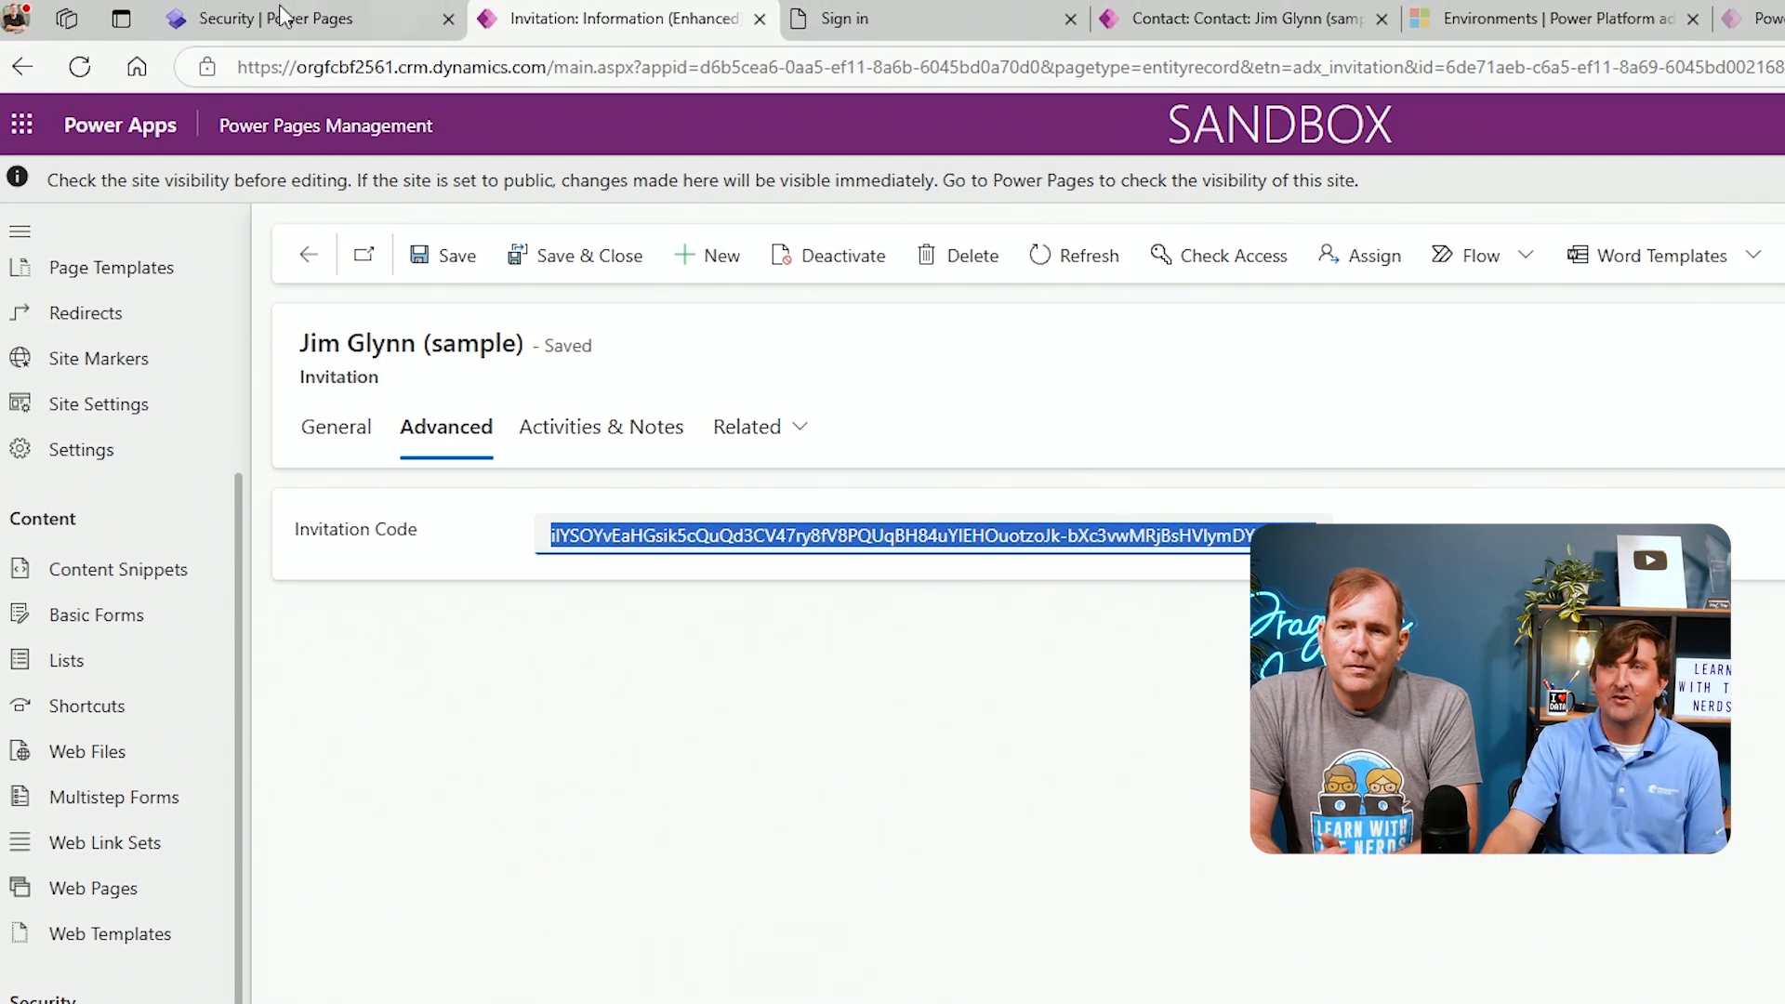
Redeem the copied invitation code on the portal's Redeem invitation page and proceed to register
left_click(243, 28)
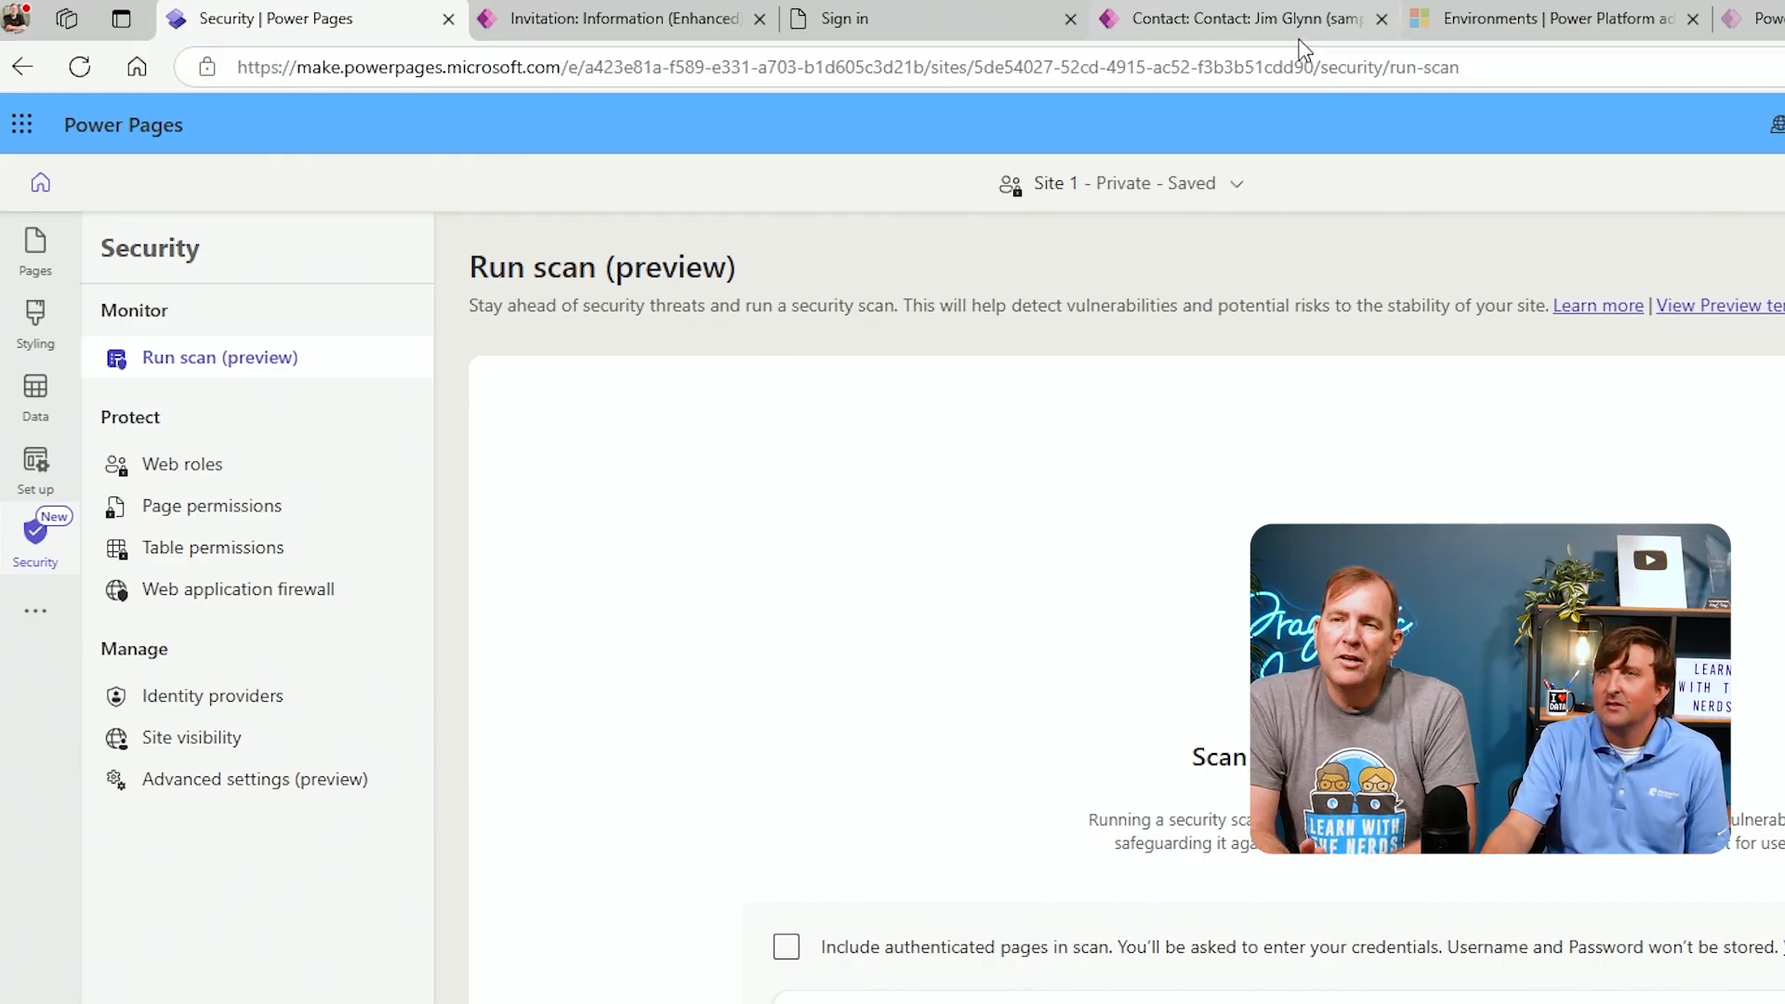
left_click(926, 25)
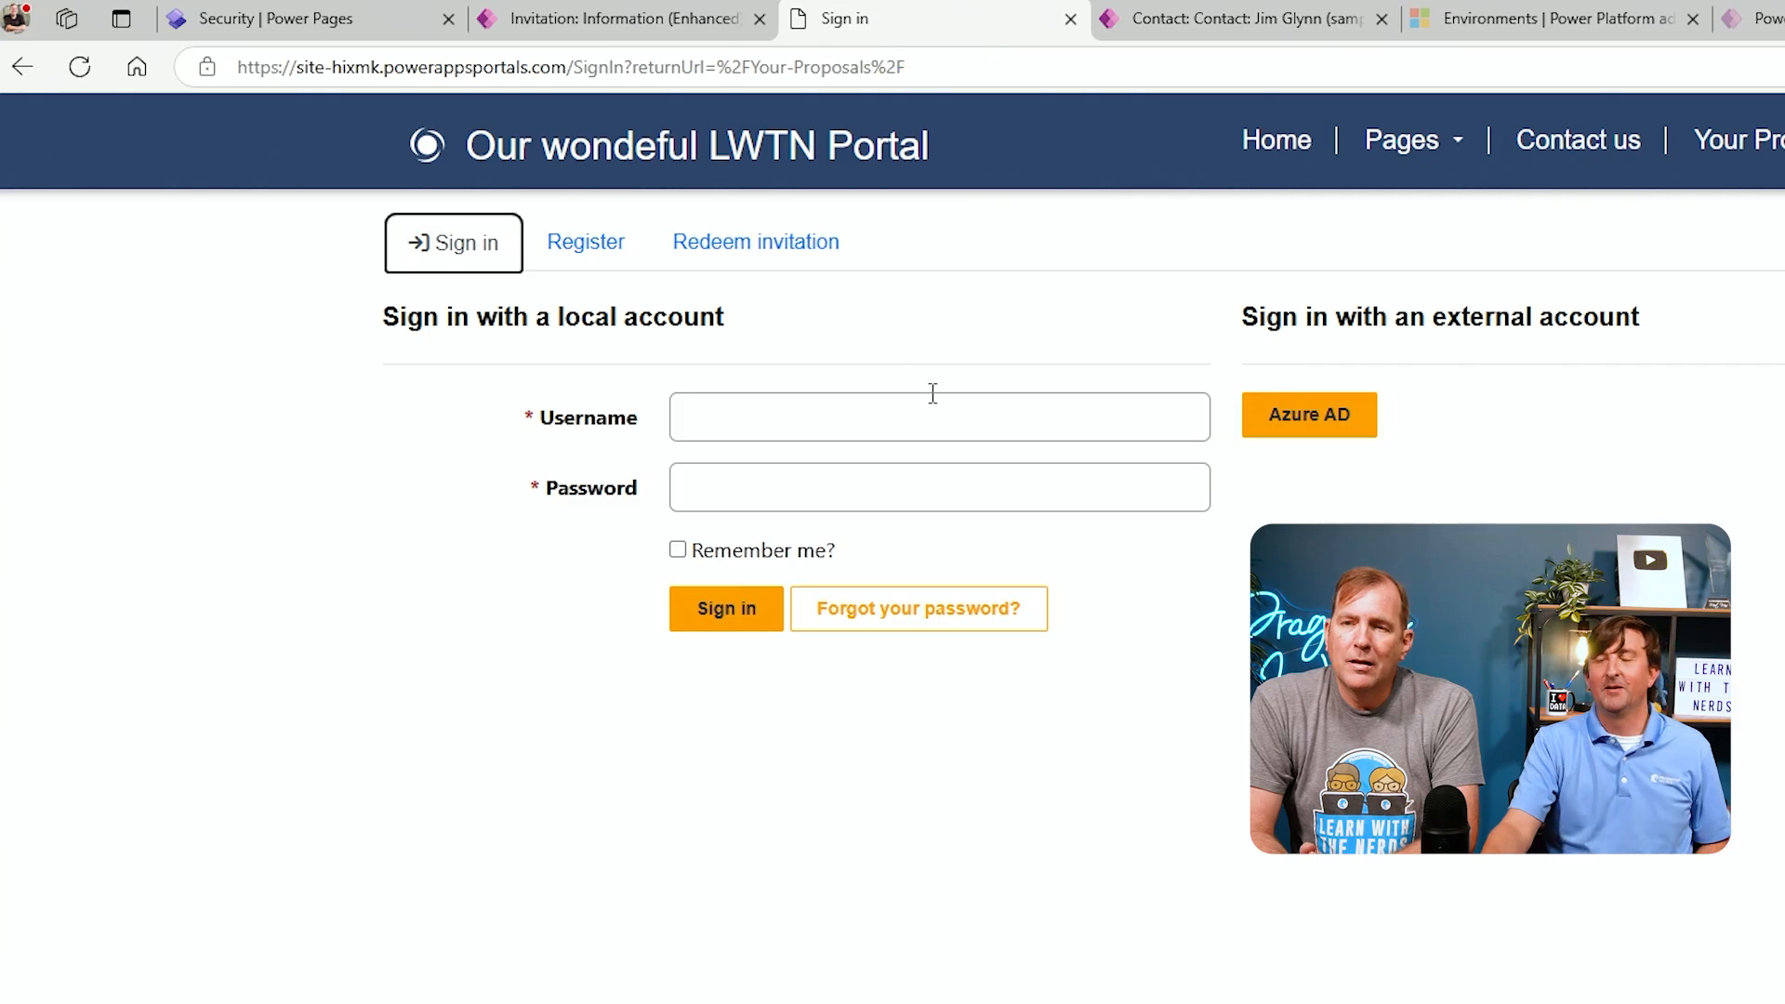
left_click(802, 256)
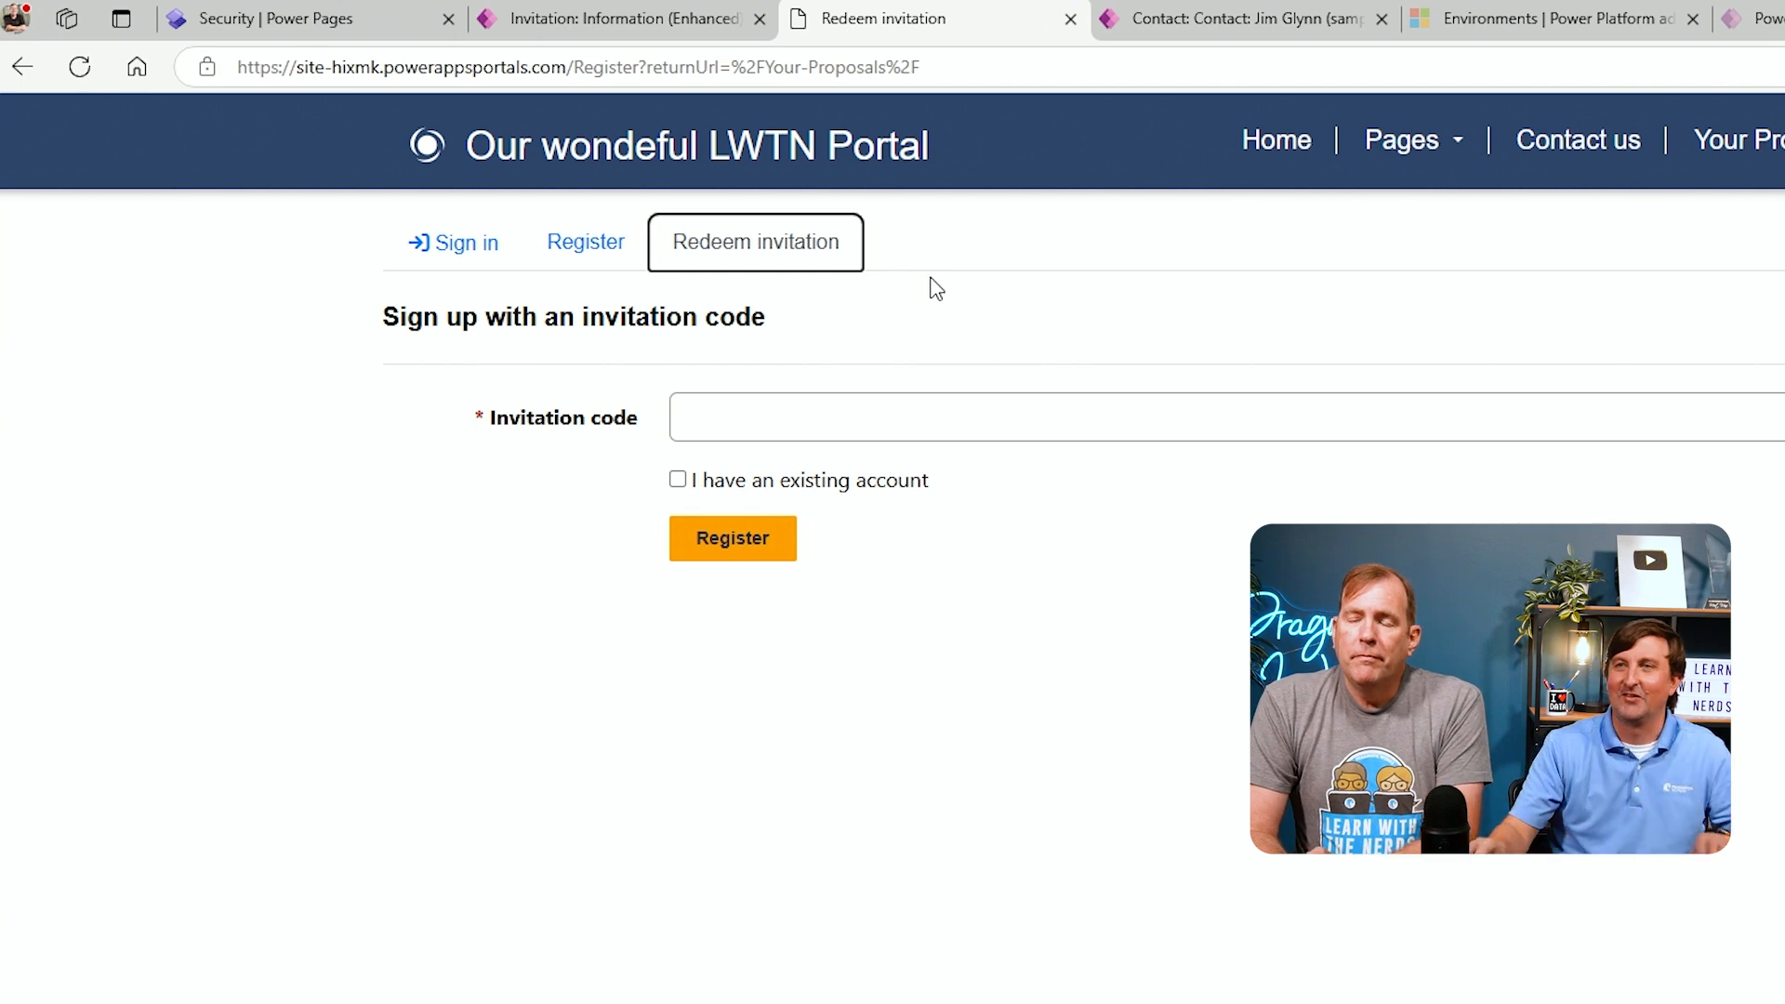
left_click(909, 397)
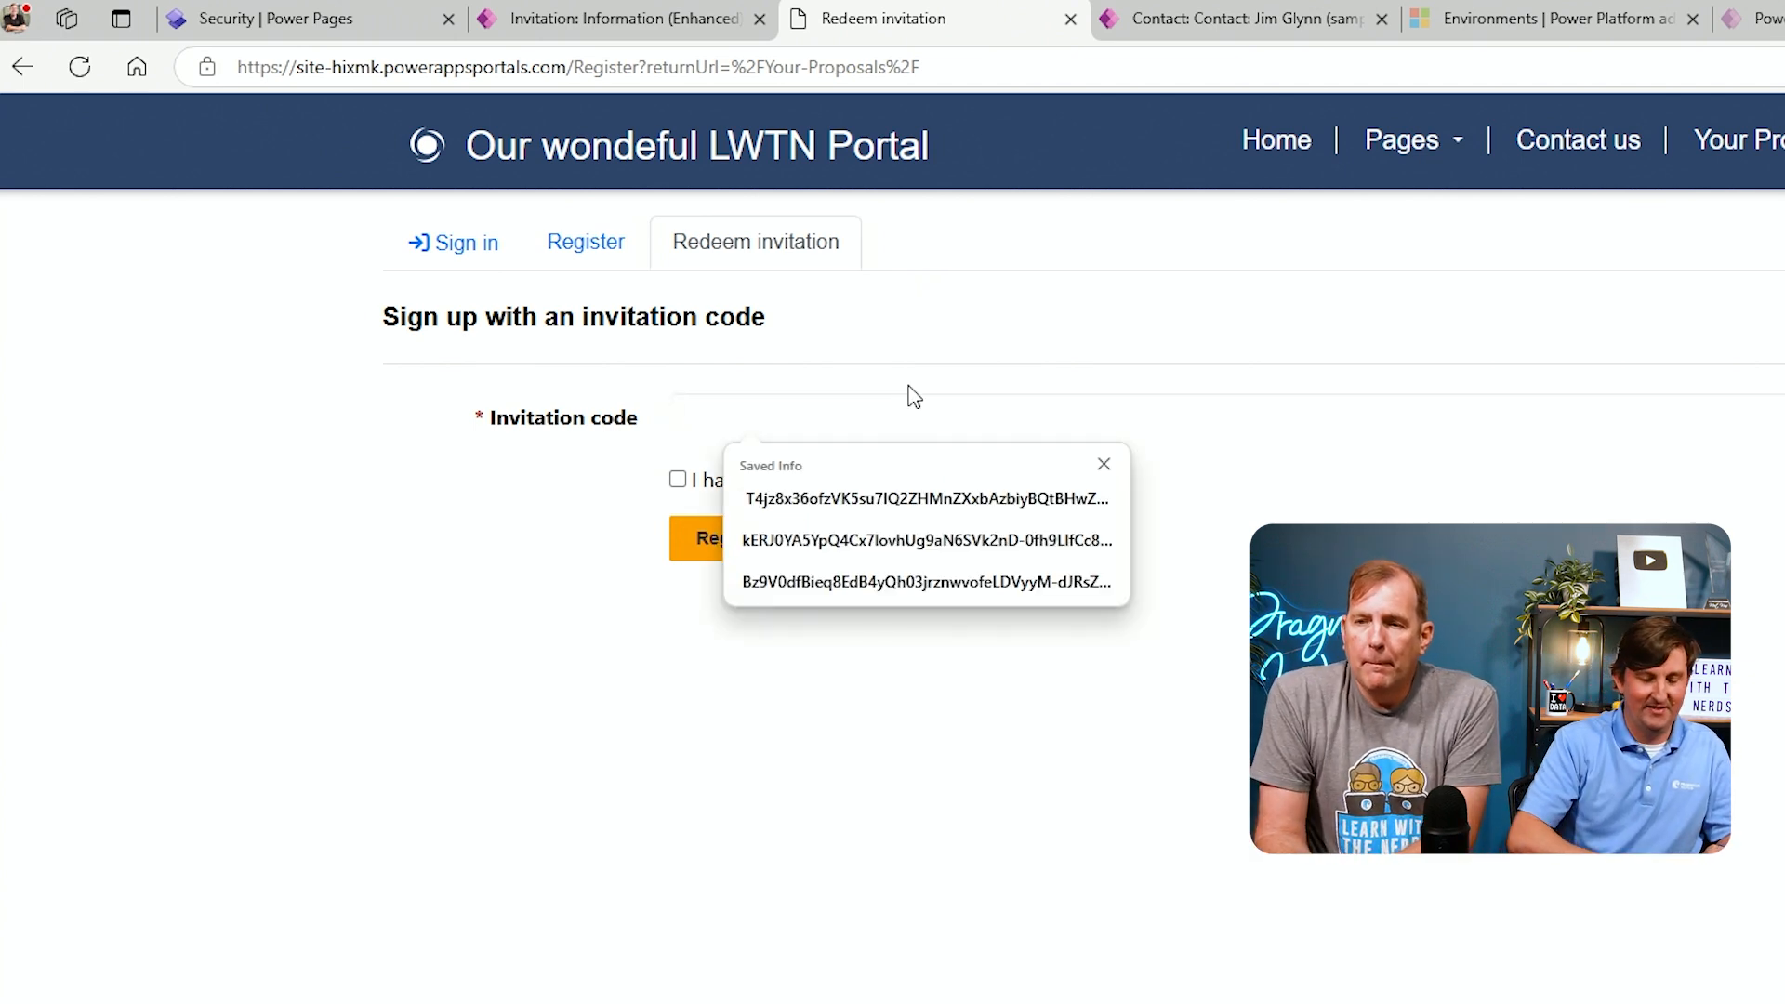
key("ctrl+v")
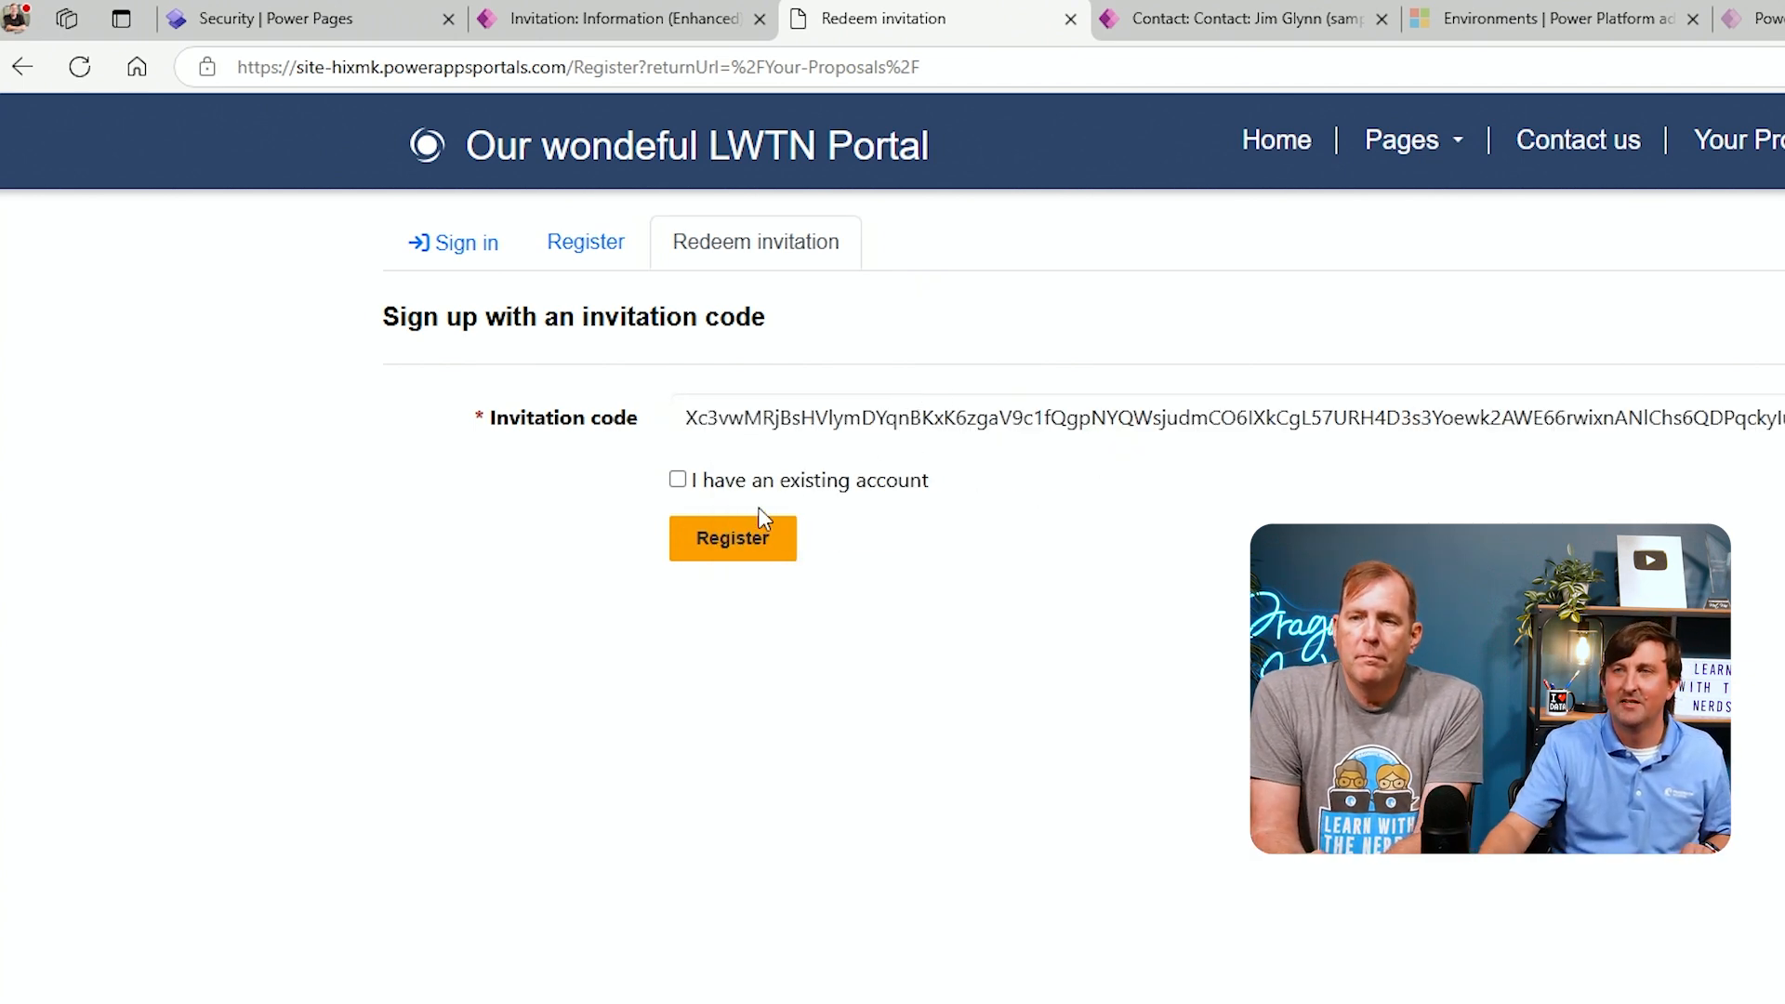
left_click(739, 539)
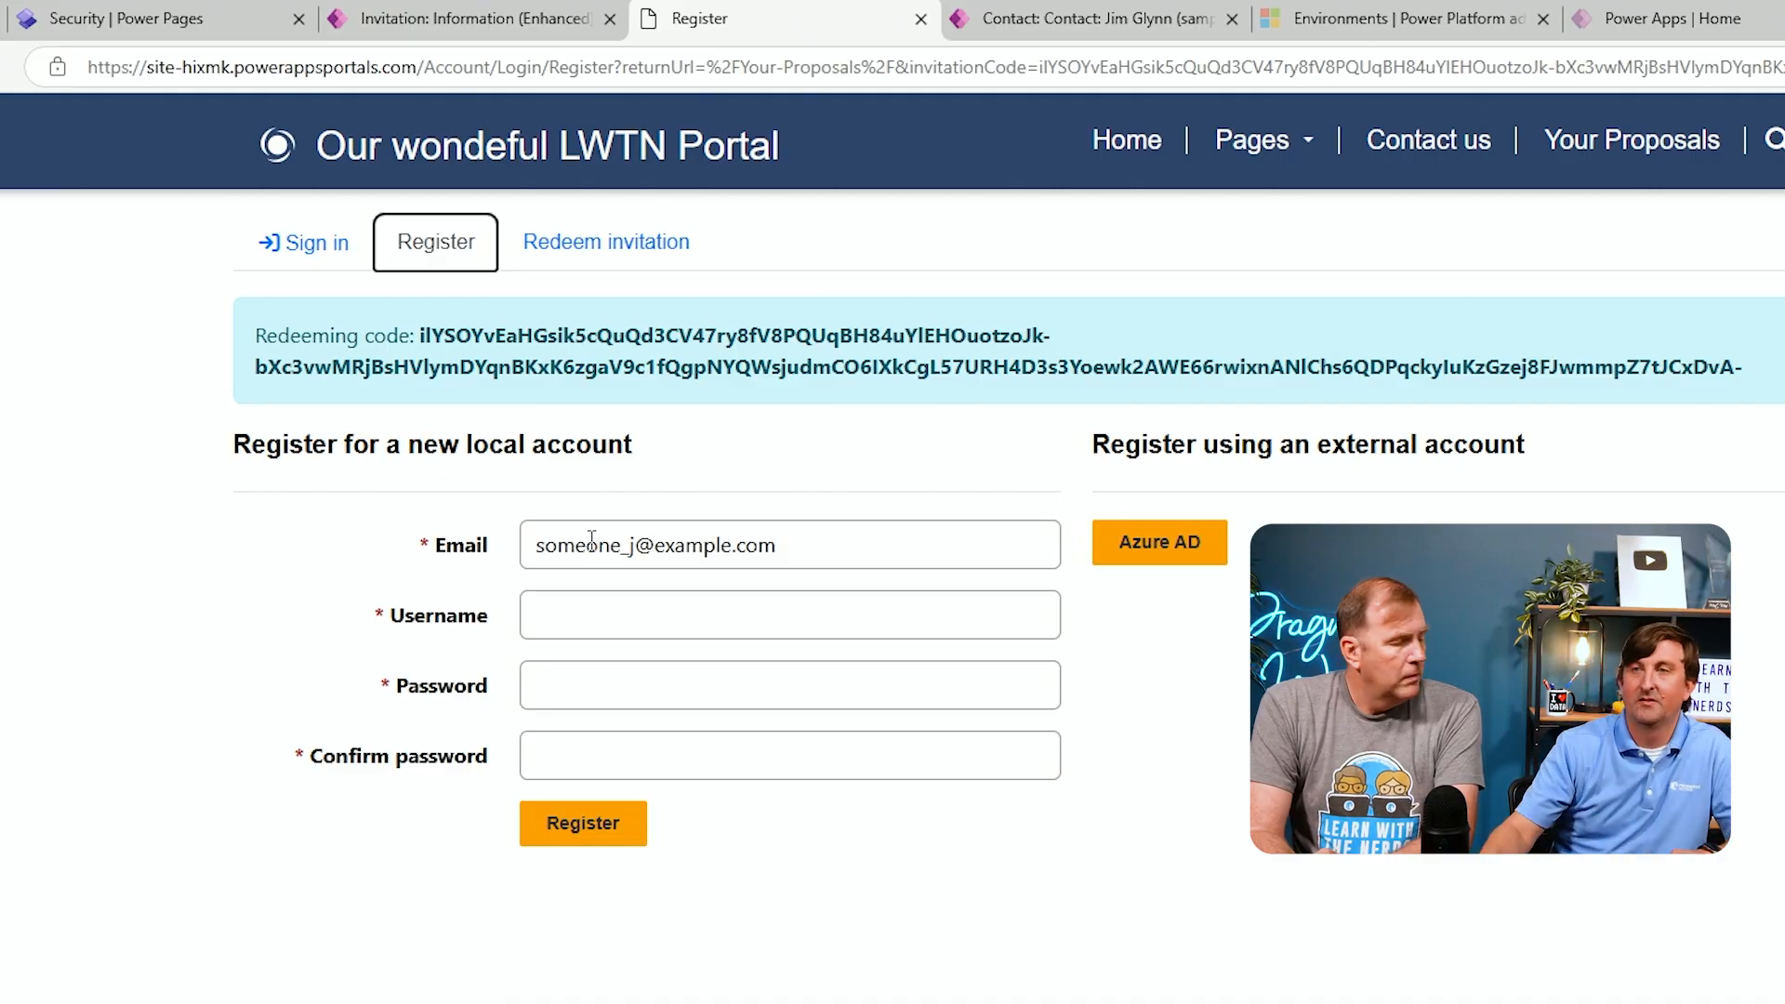
Enter the contact's username on the portal registration form
left_click(625, 617)
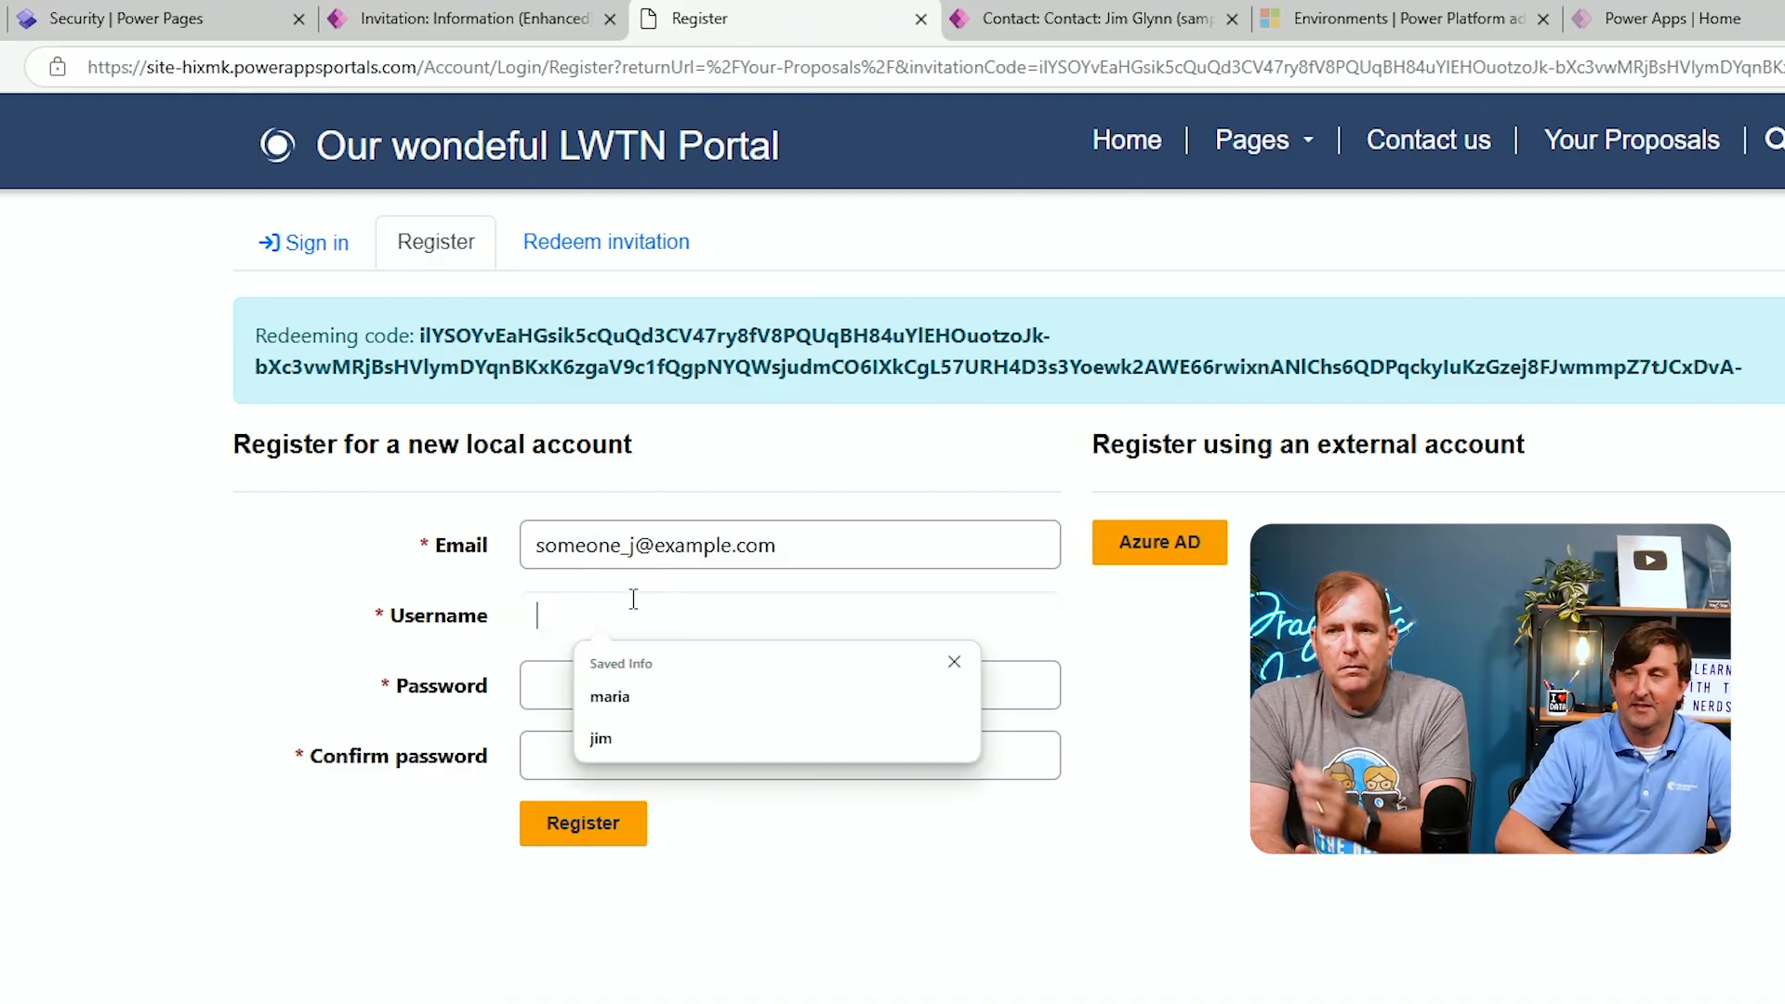
type("JimGly")
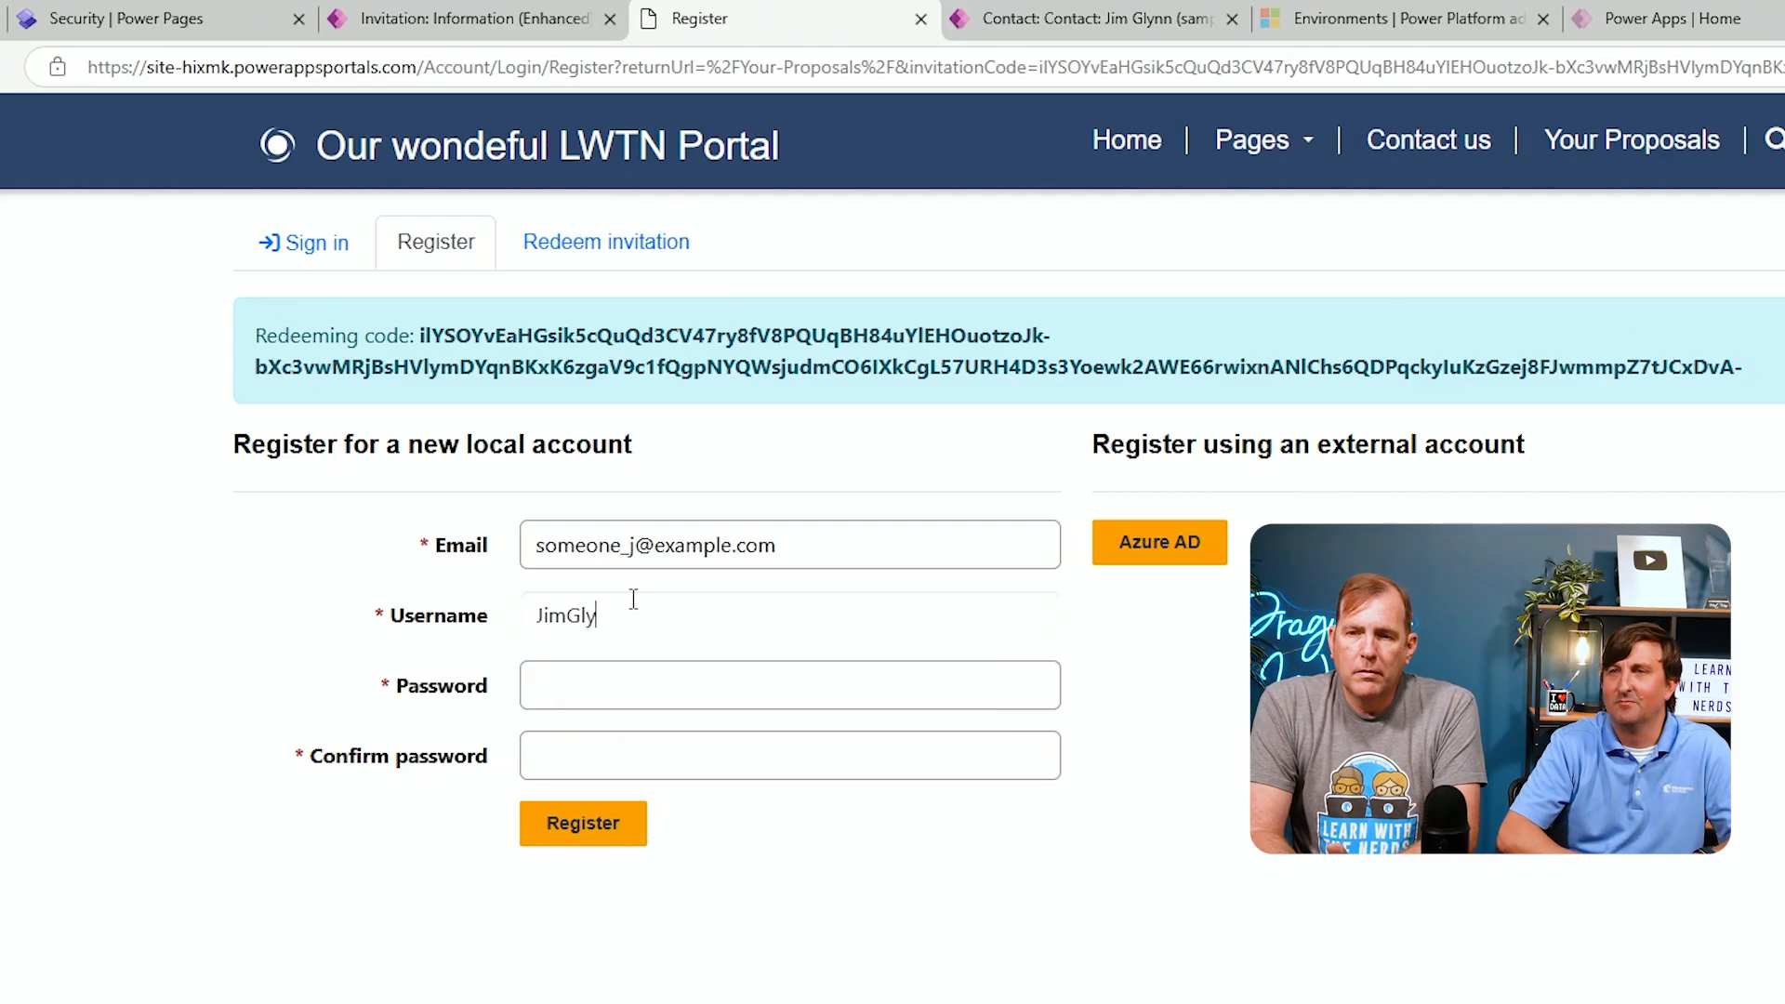
type("nn")
Try to register by entering the account password and its confirmation
left_click(623, 685)
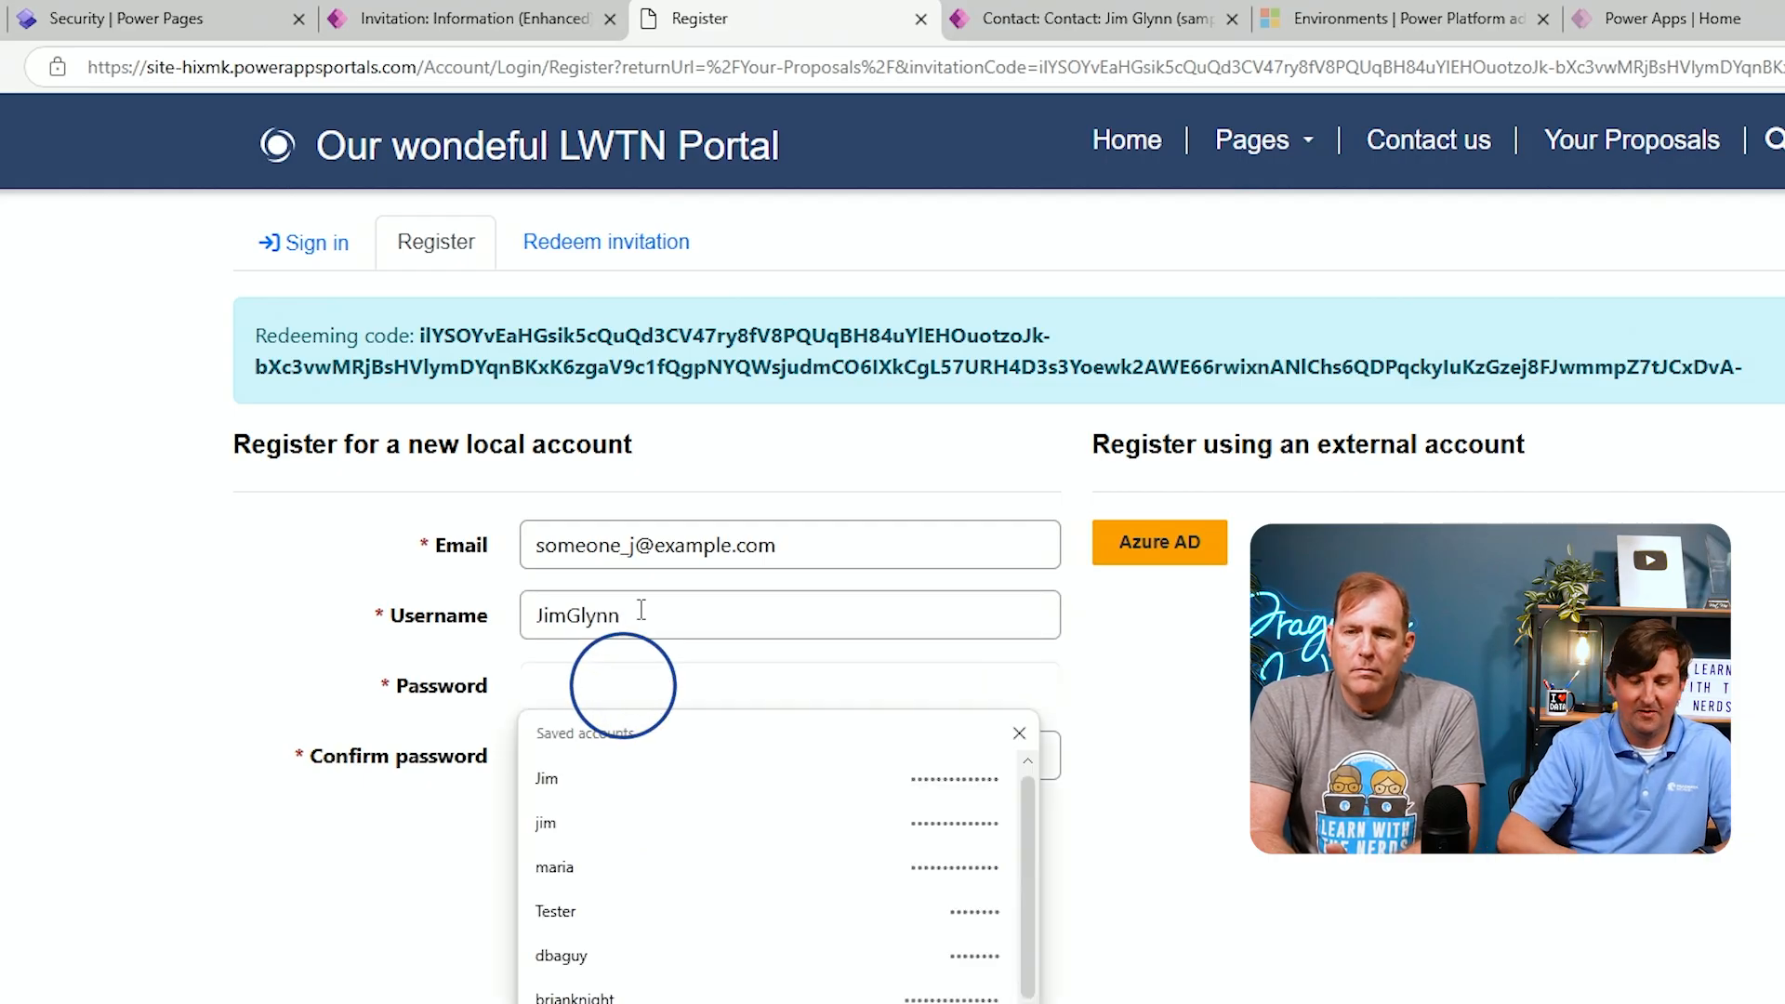
type("******")
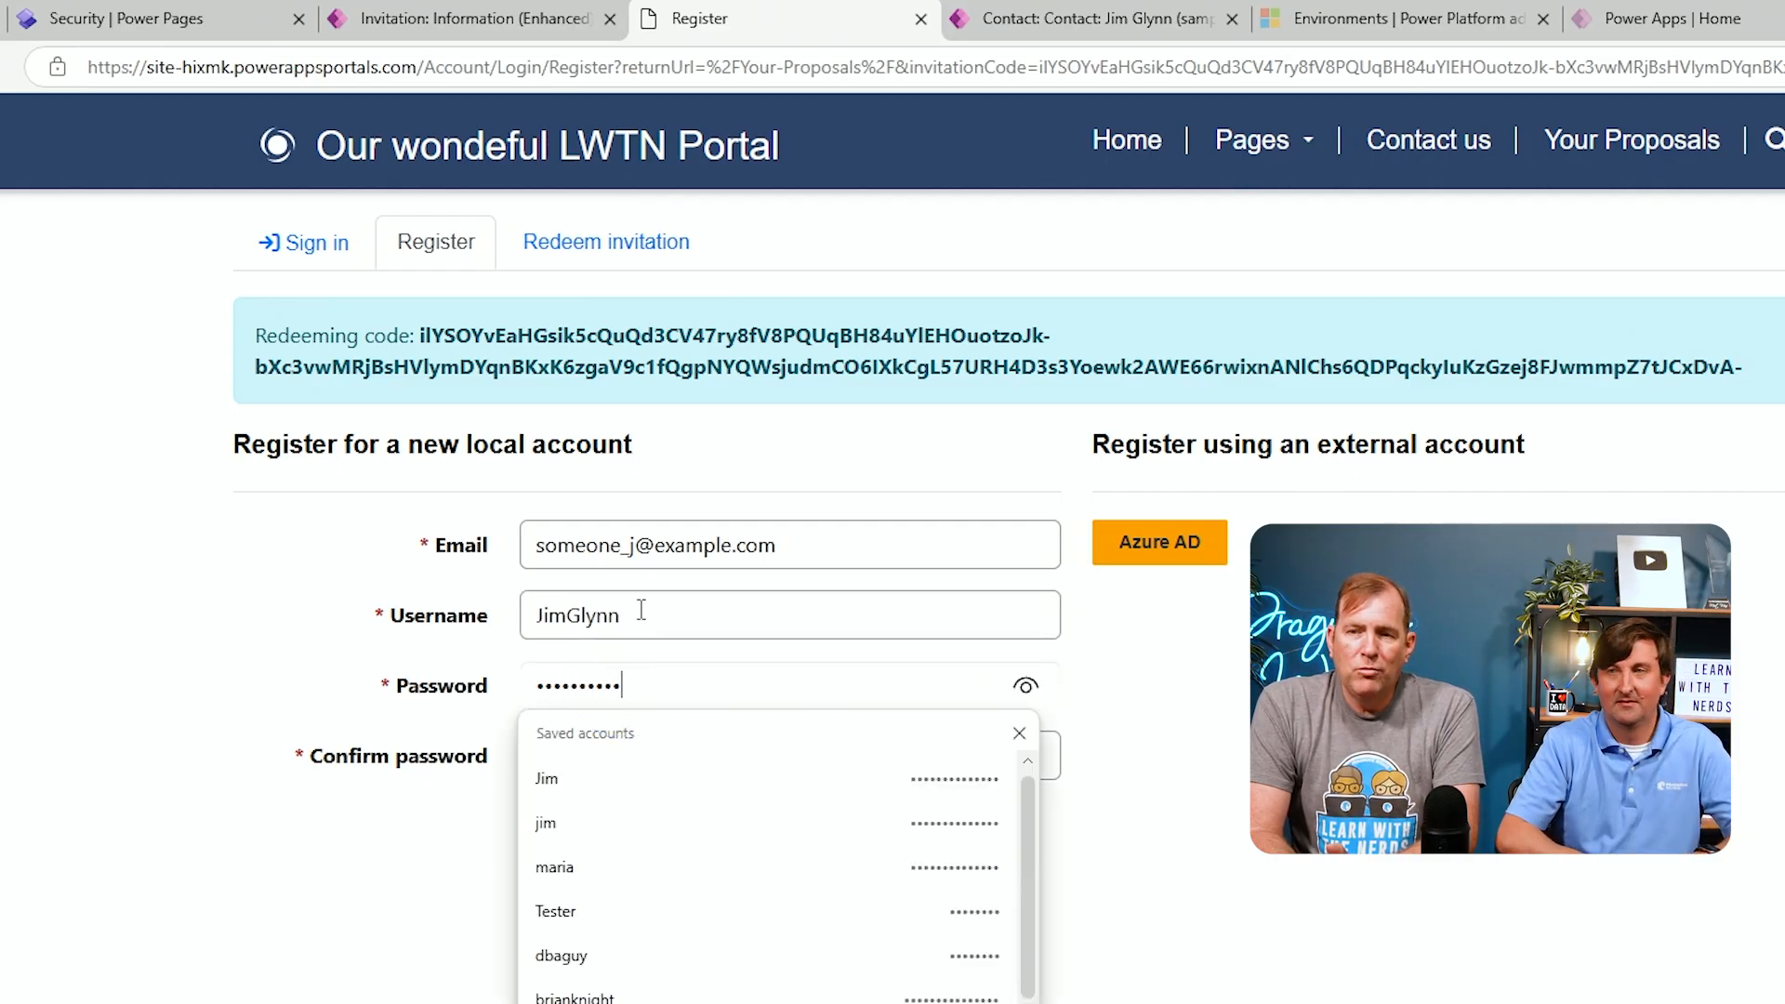
left_click(287, 876)
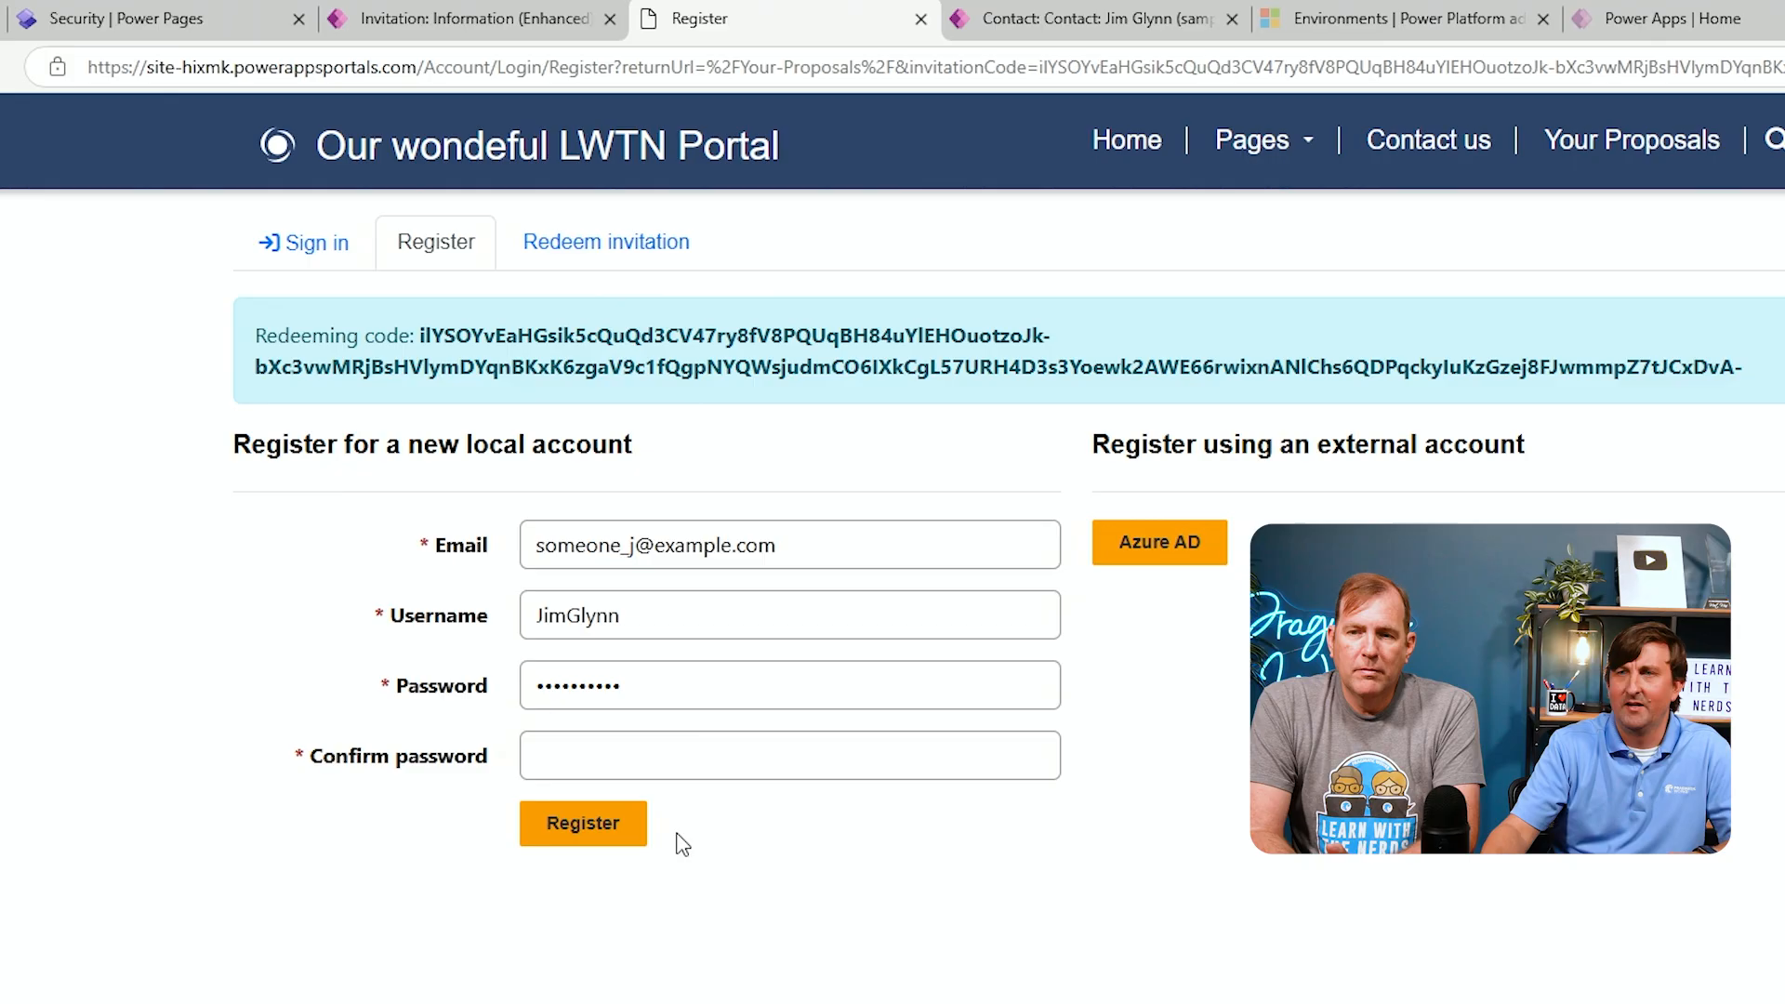
left_click(729, 760)
type("••••••")
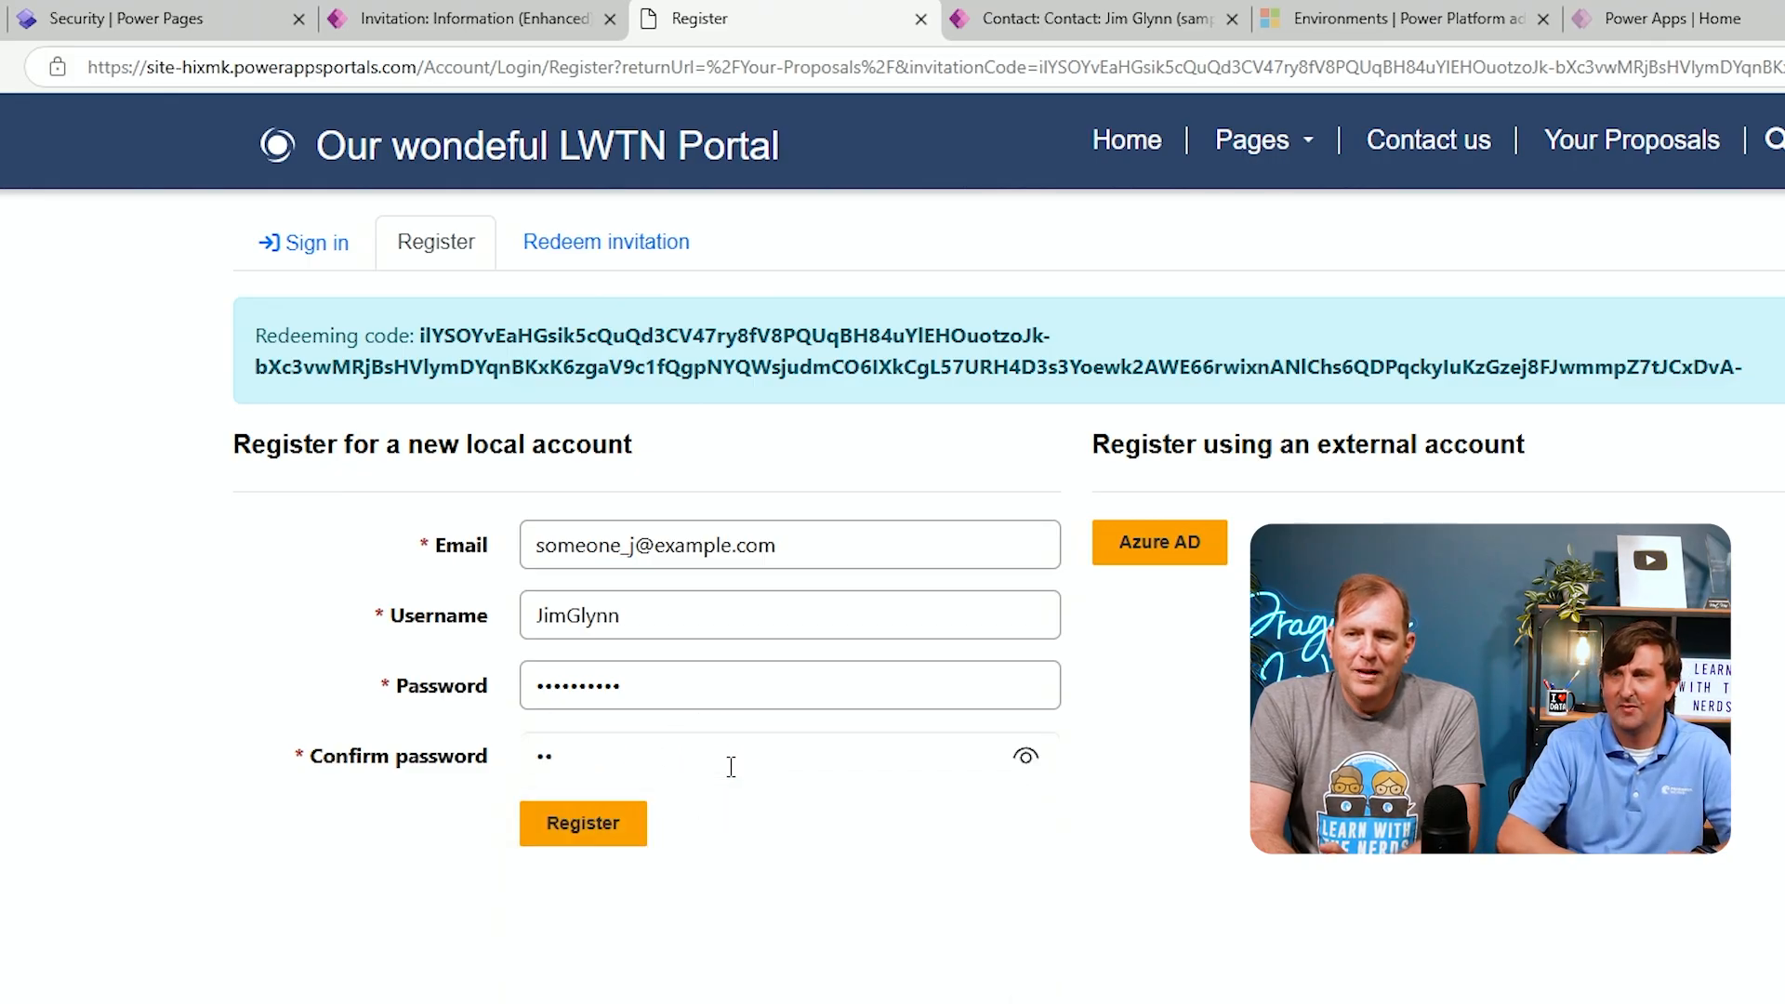
type("••")
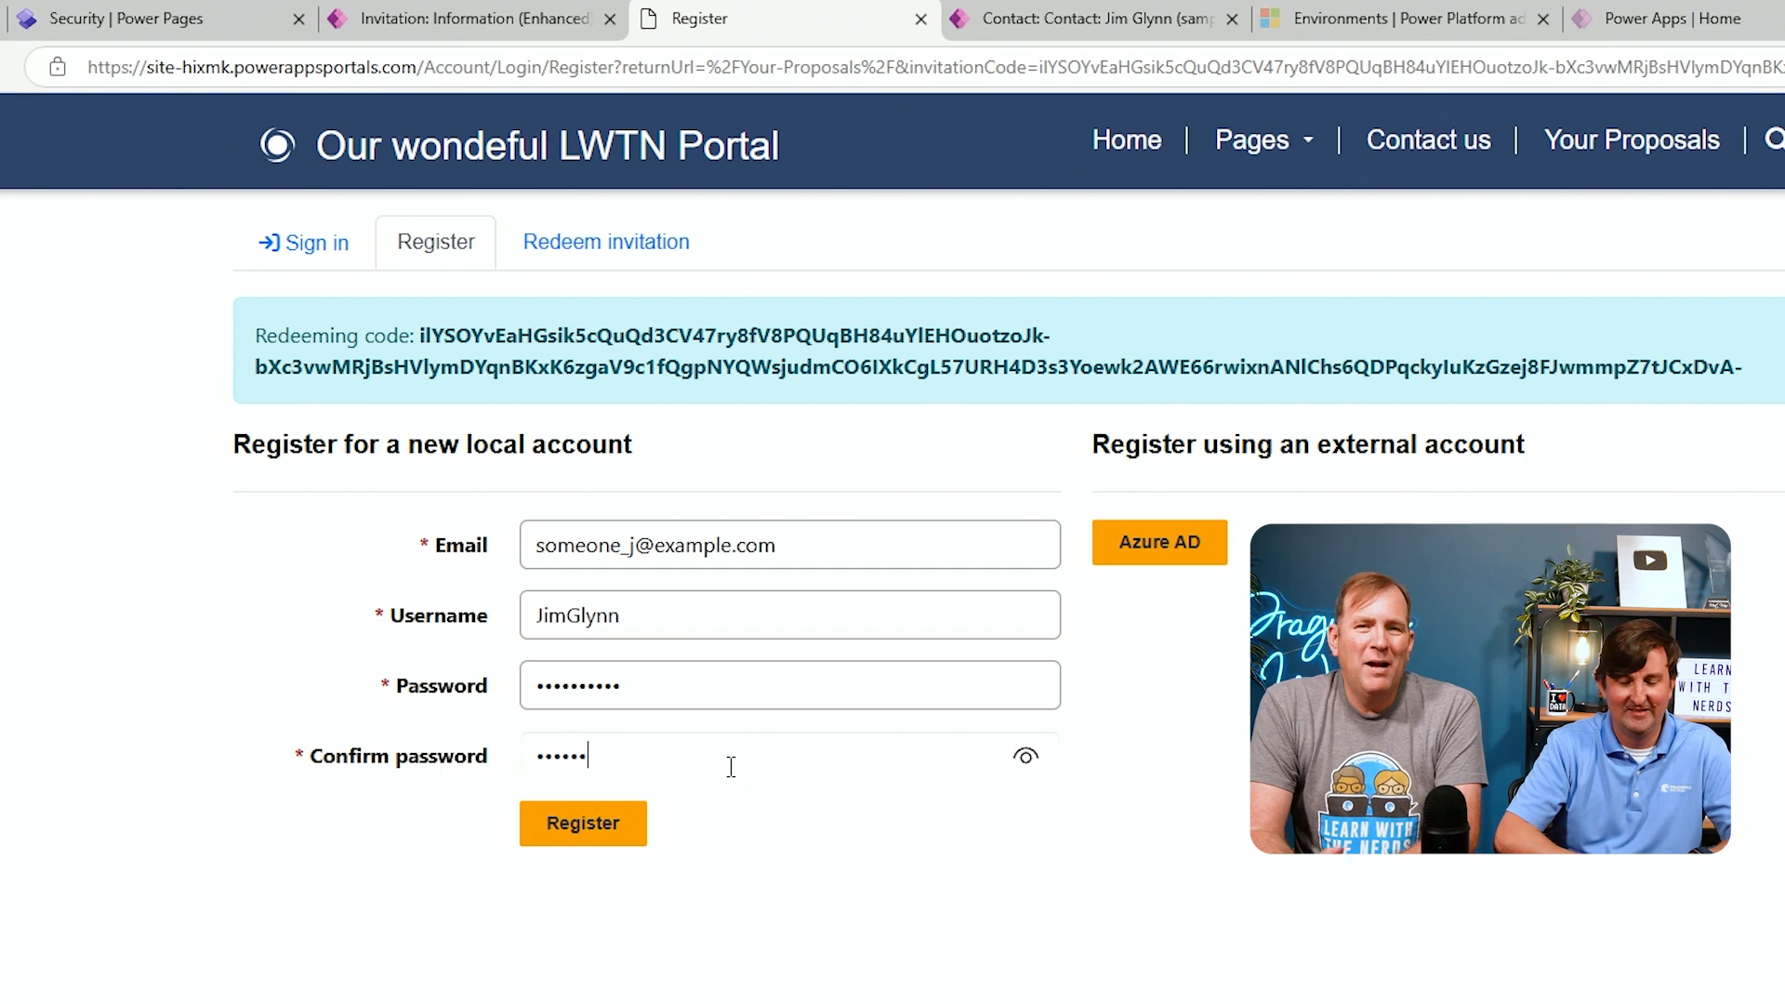
left_click(800, 850)
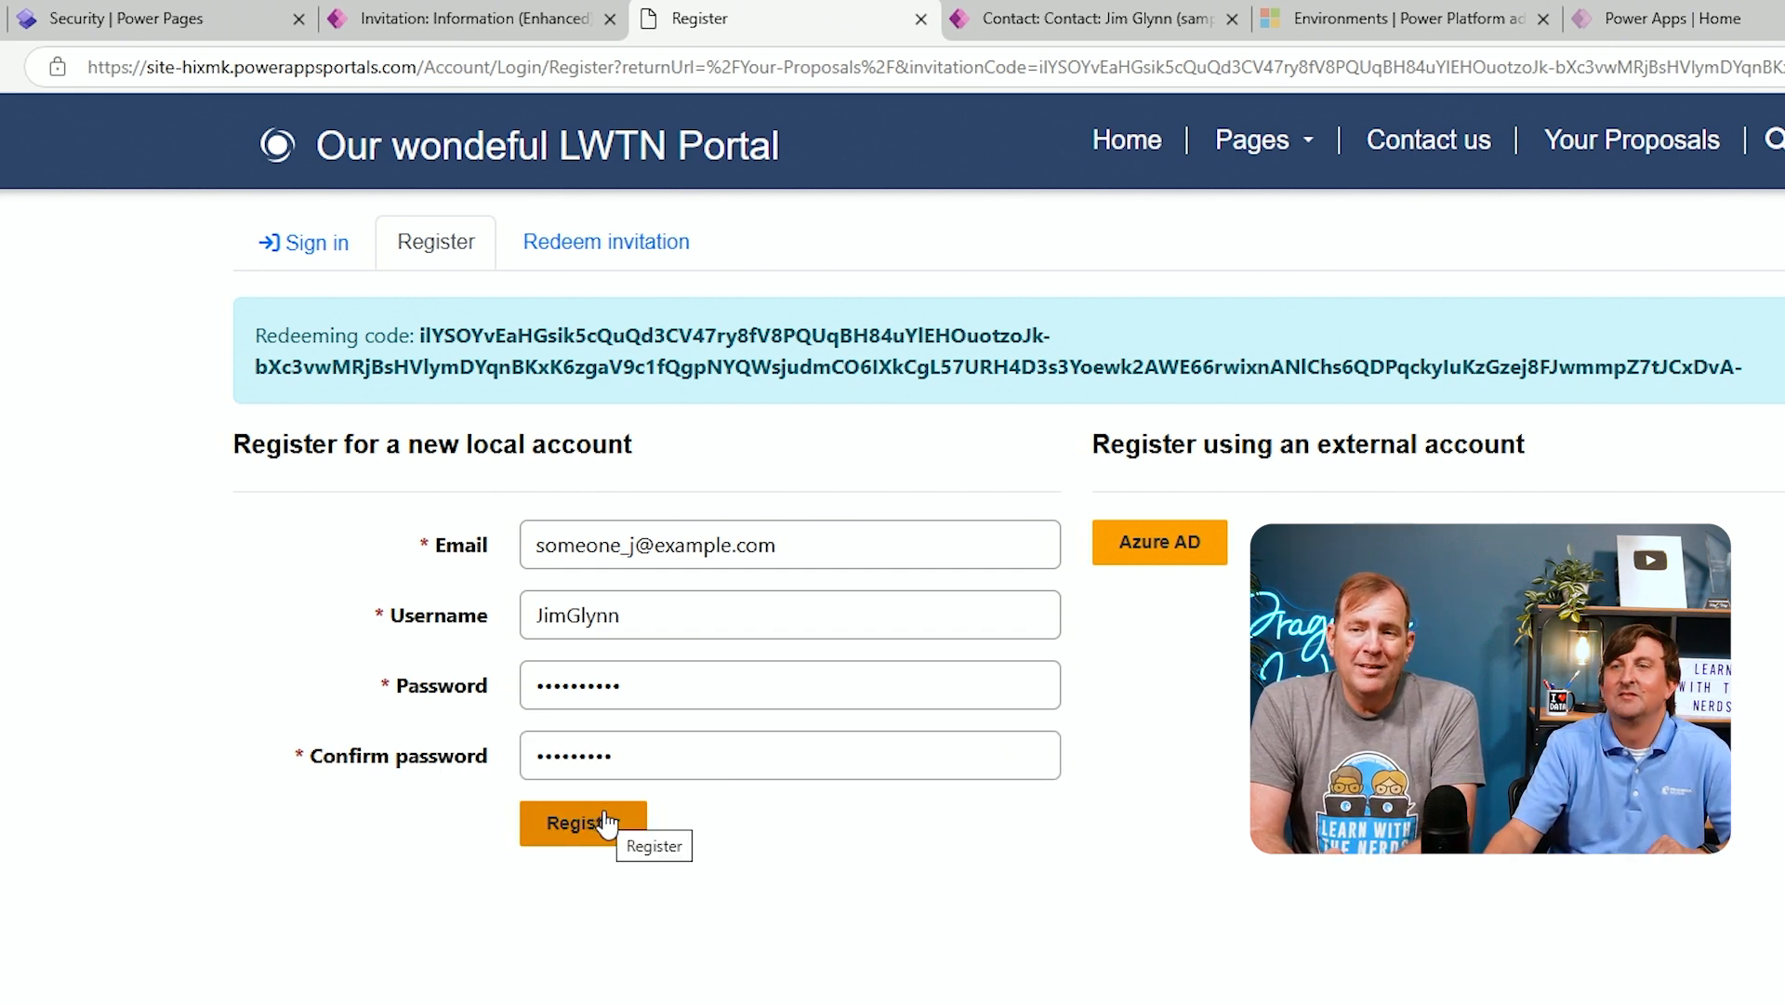
left_click(611, 830)
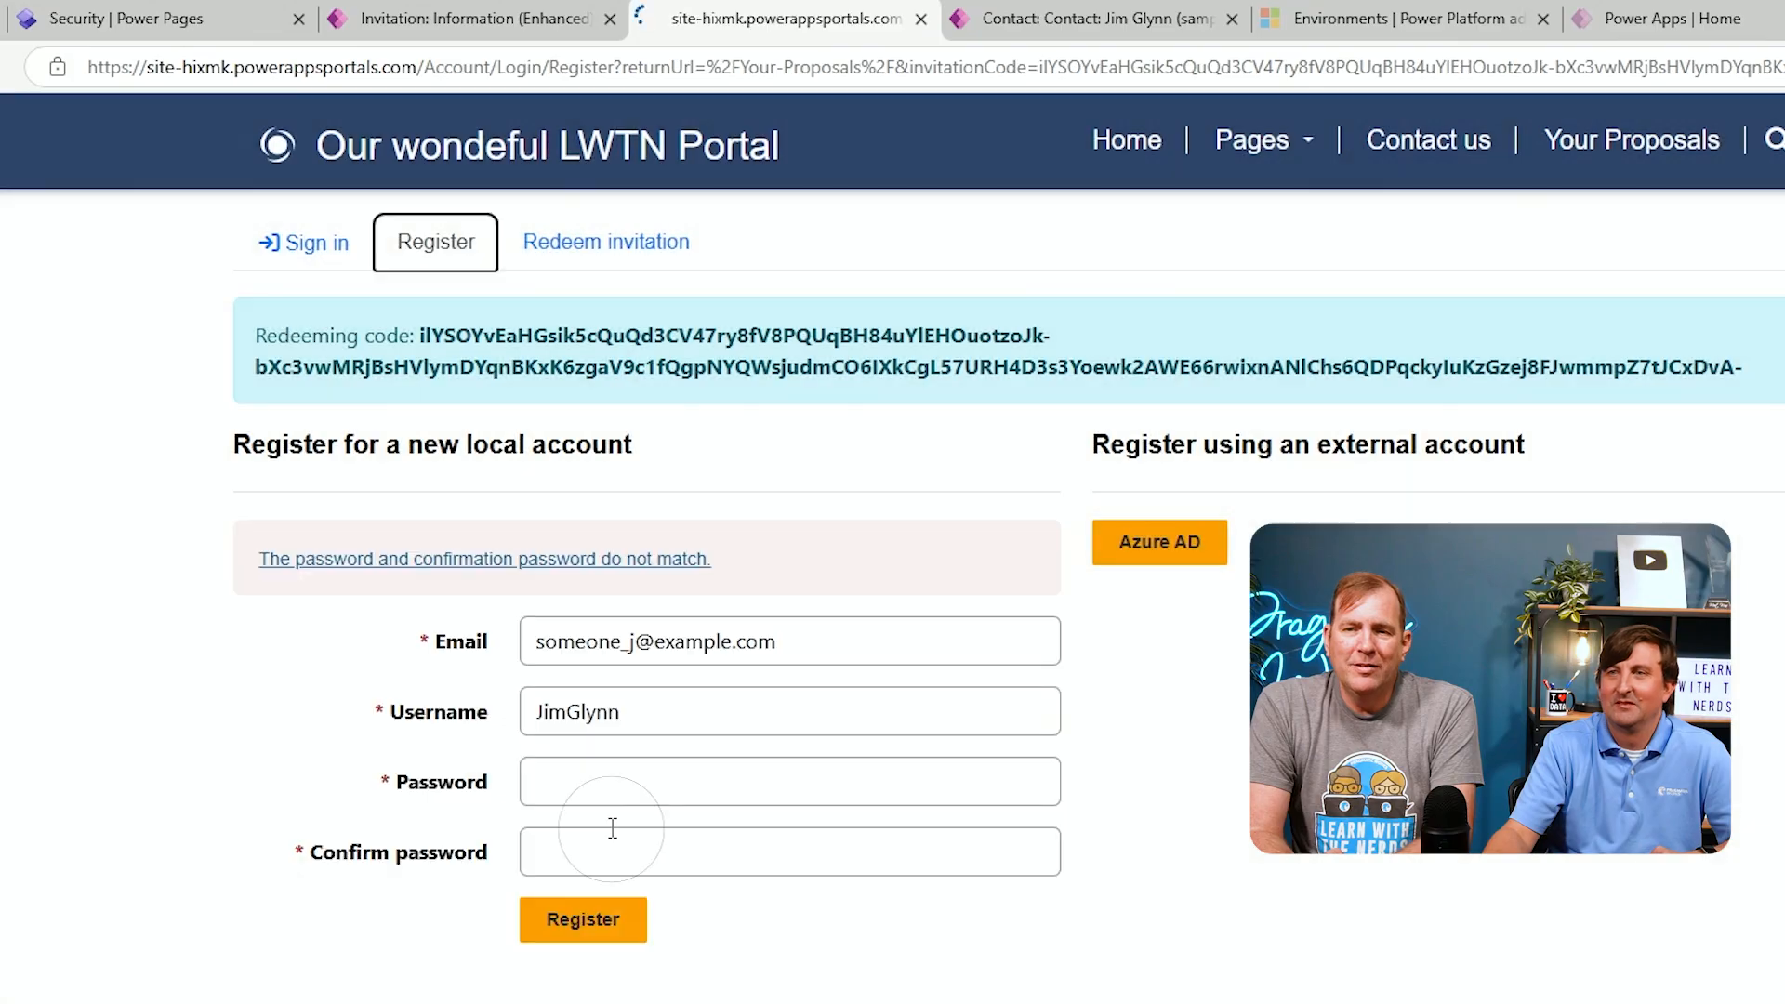
Re-enter the account password and matching confirmation, then register the new local account
left_click(742, 774)
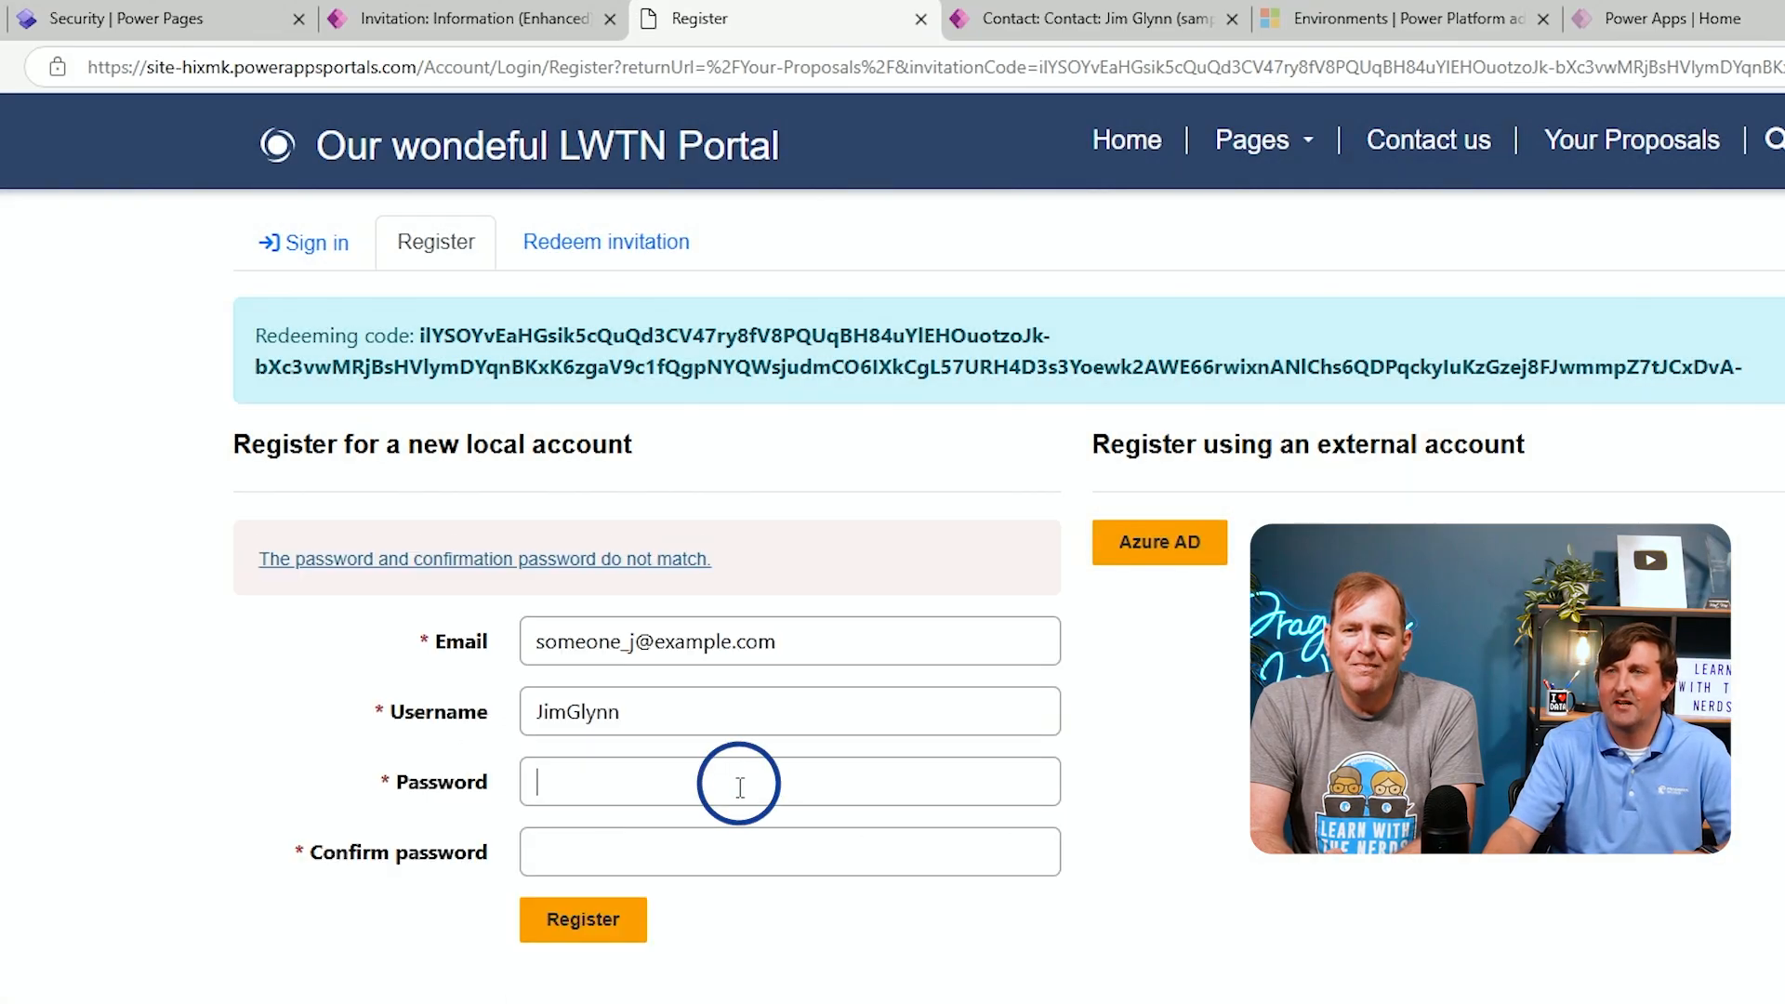
type("Pa")
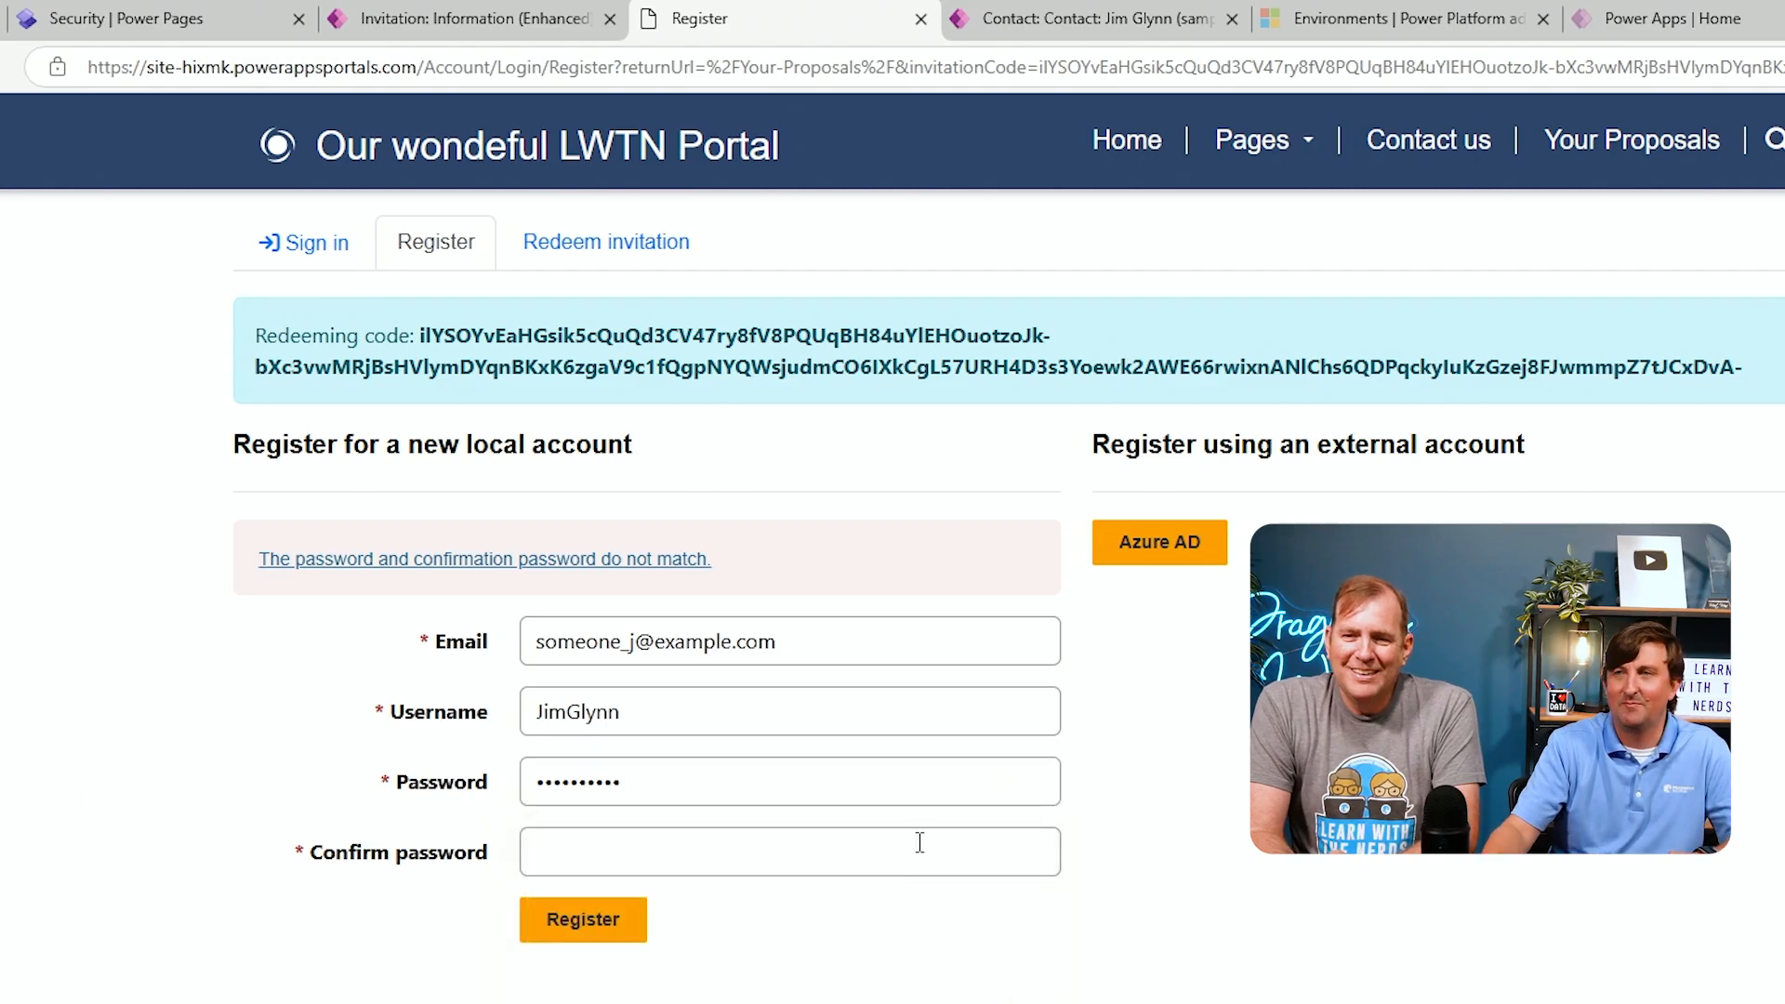
left_click(932, 832)
type("Pass")
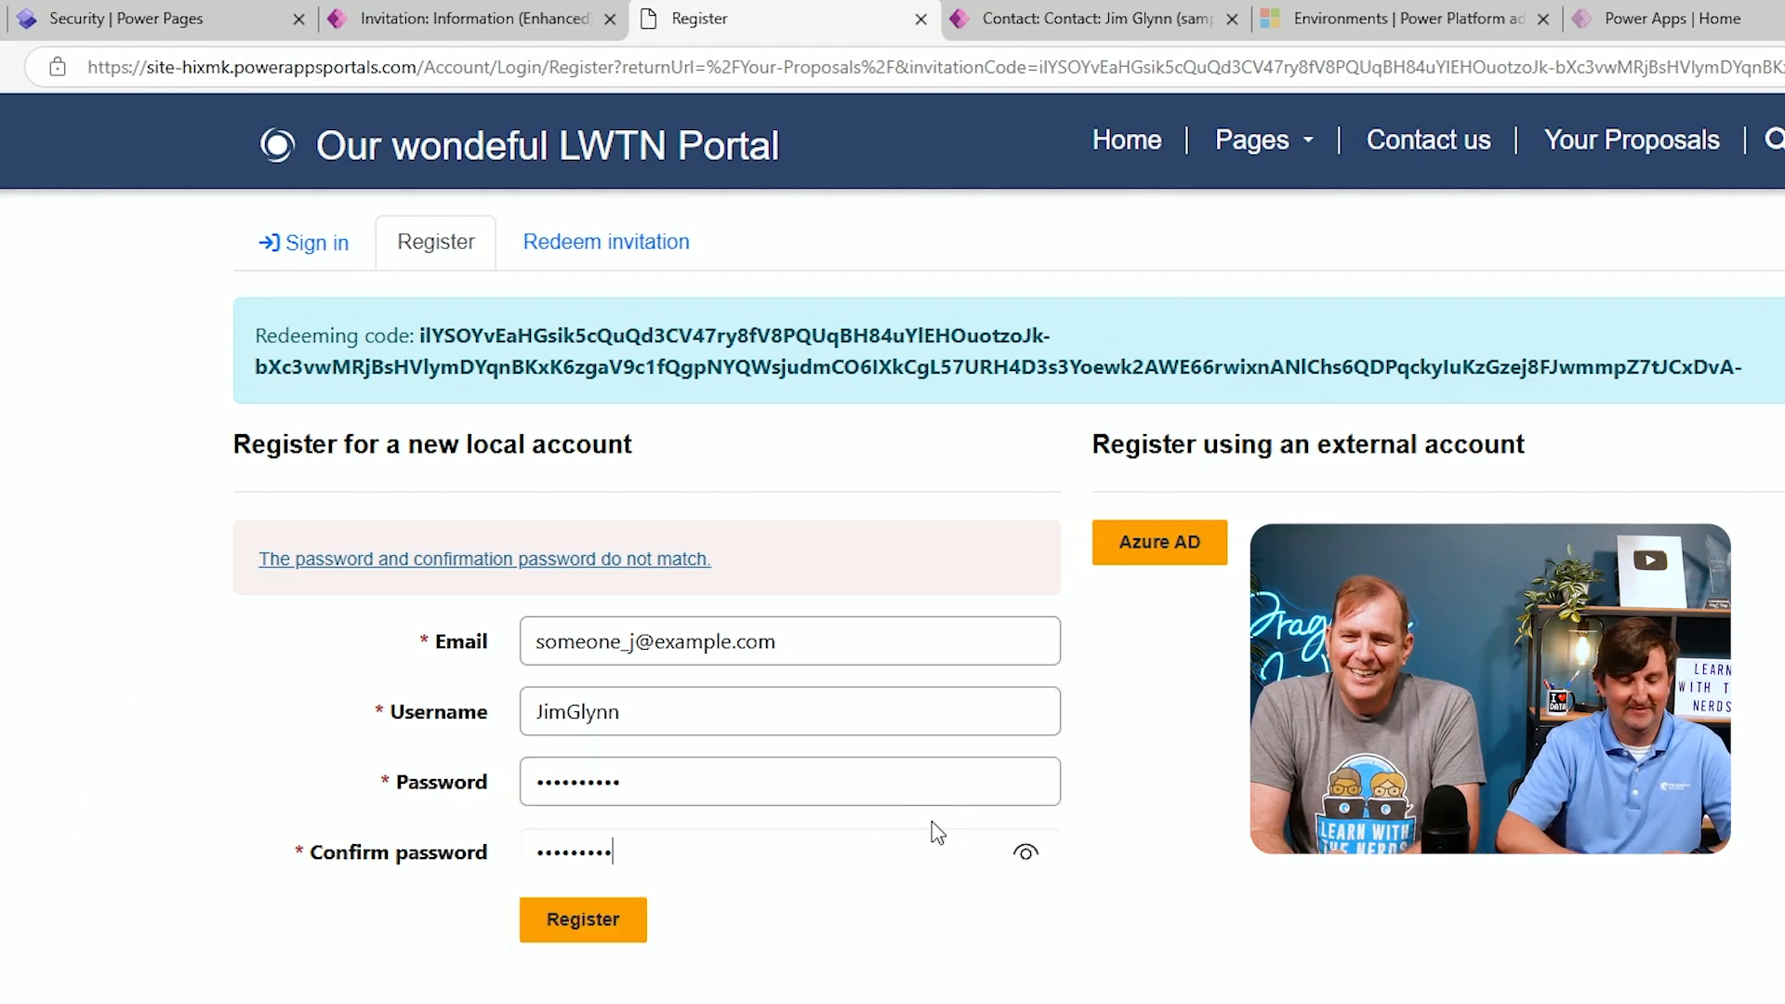
left_click(589, 934)
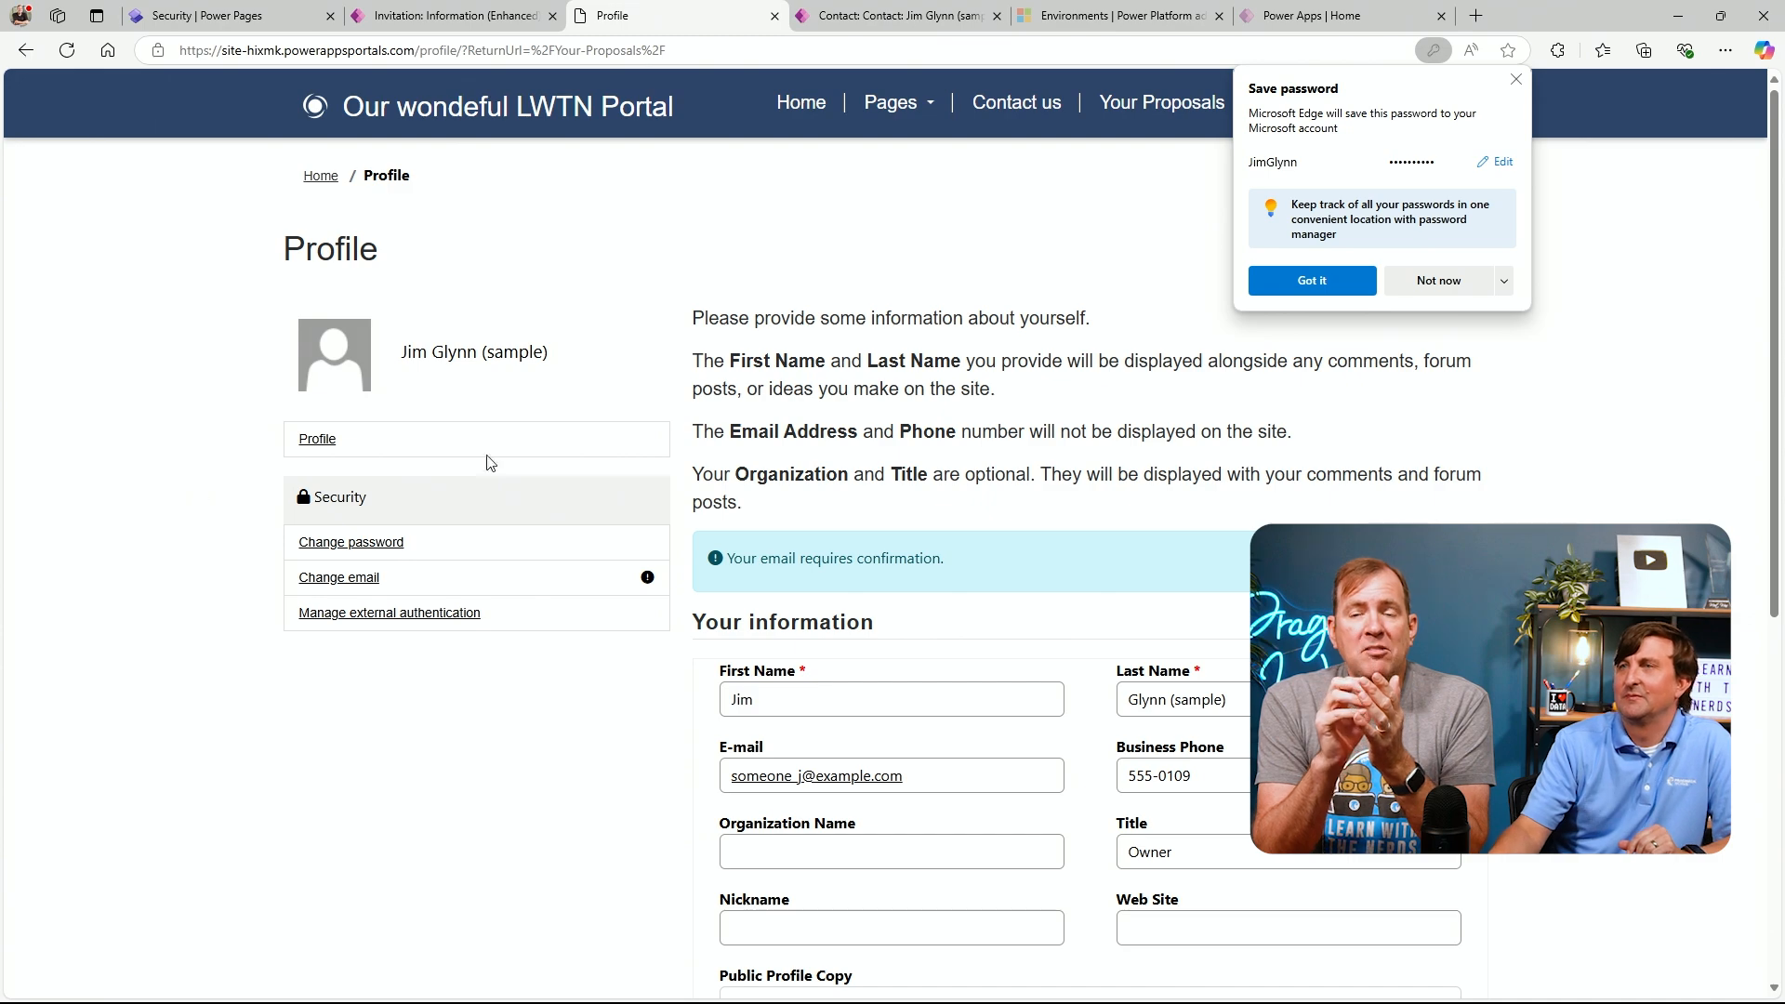
Dismiss the browser's save-password offer and submit the new user's profile with Update
left_click(1516, 80)
scroll(1436, 339, "down", 5)
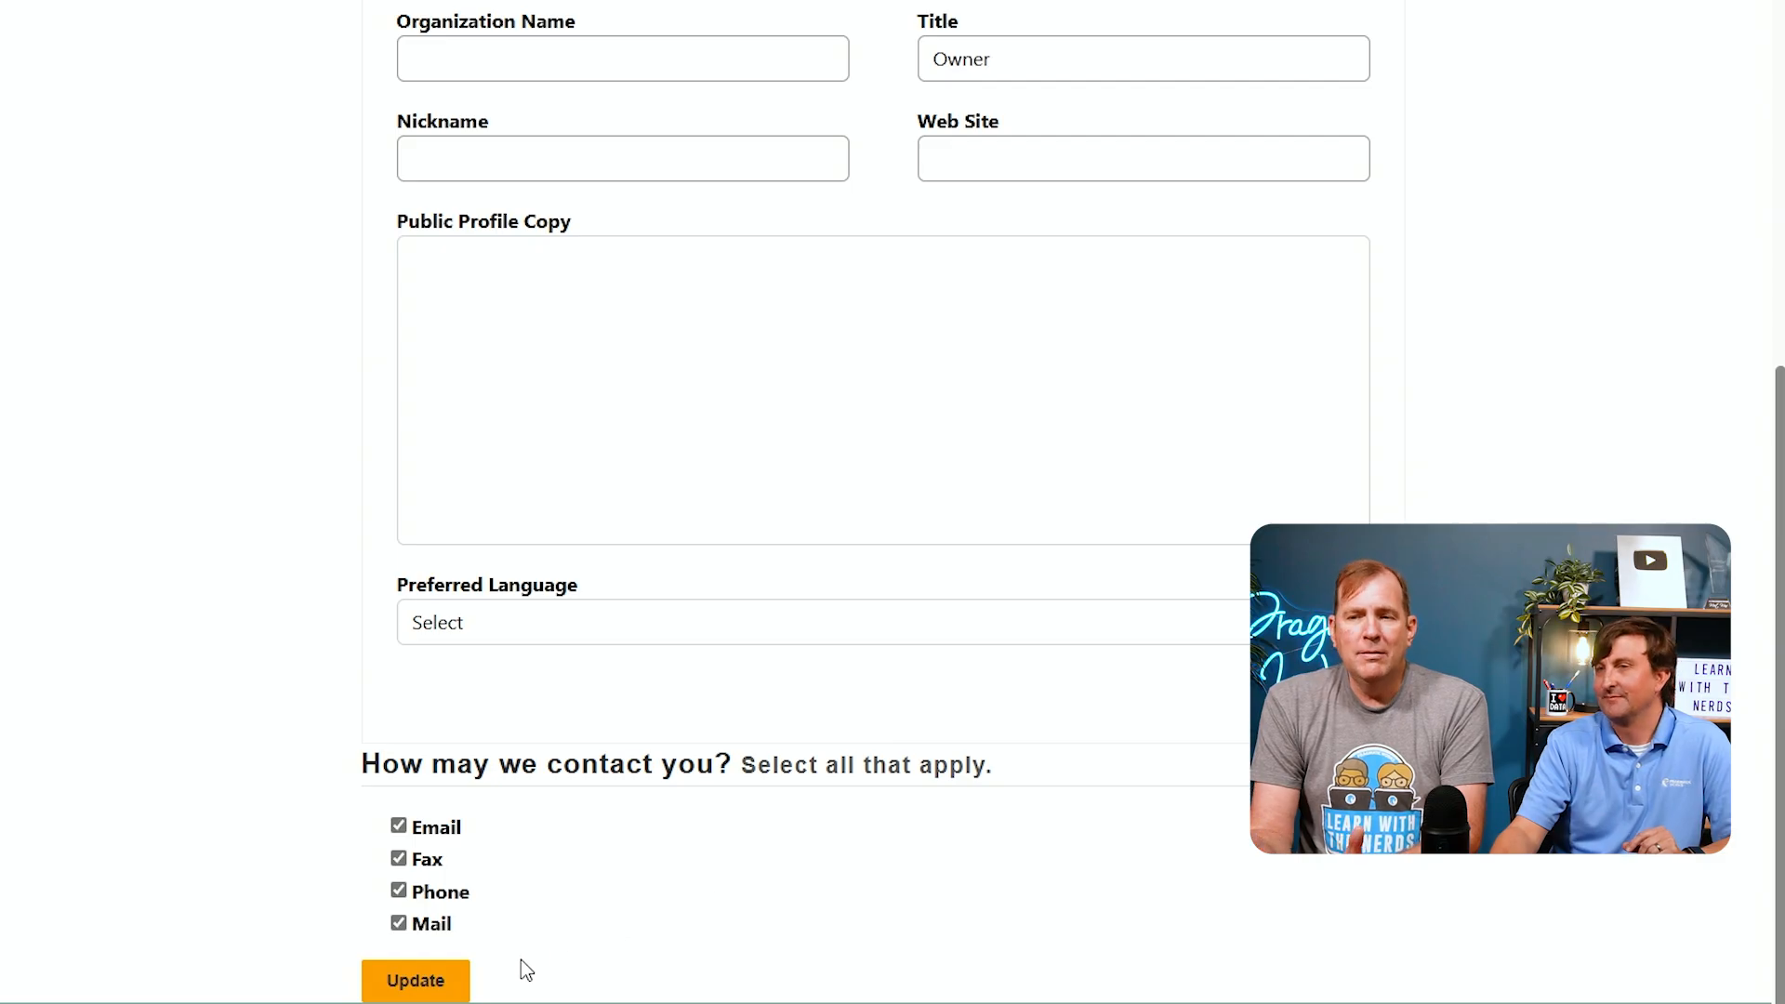
left_click(415, 987)
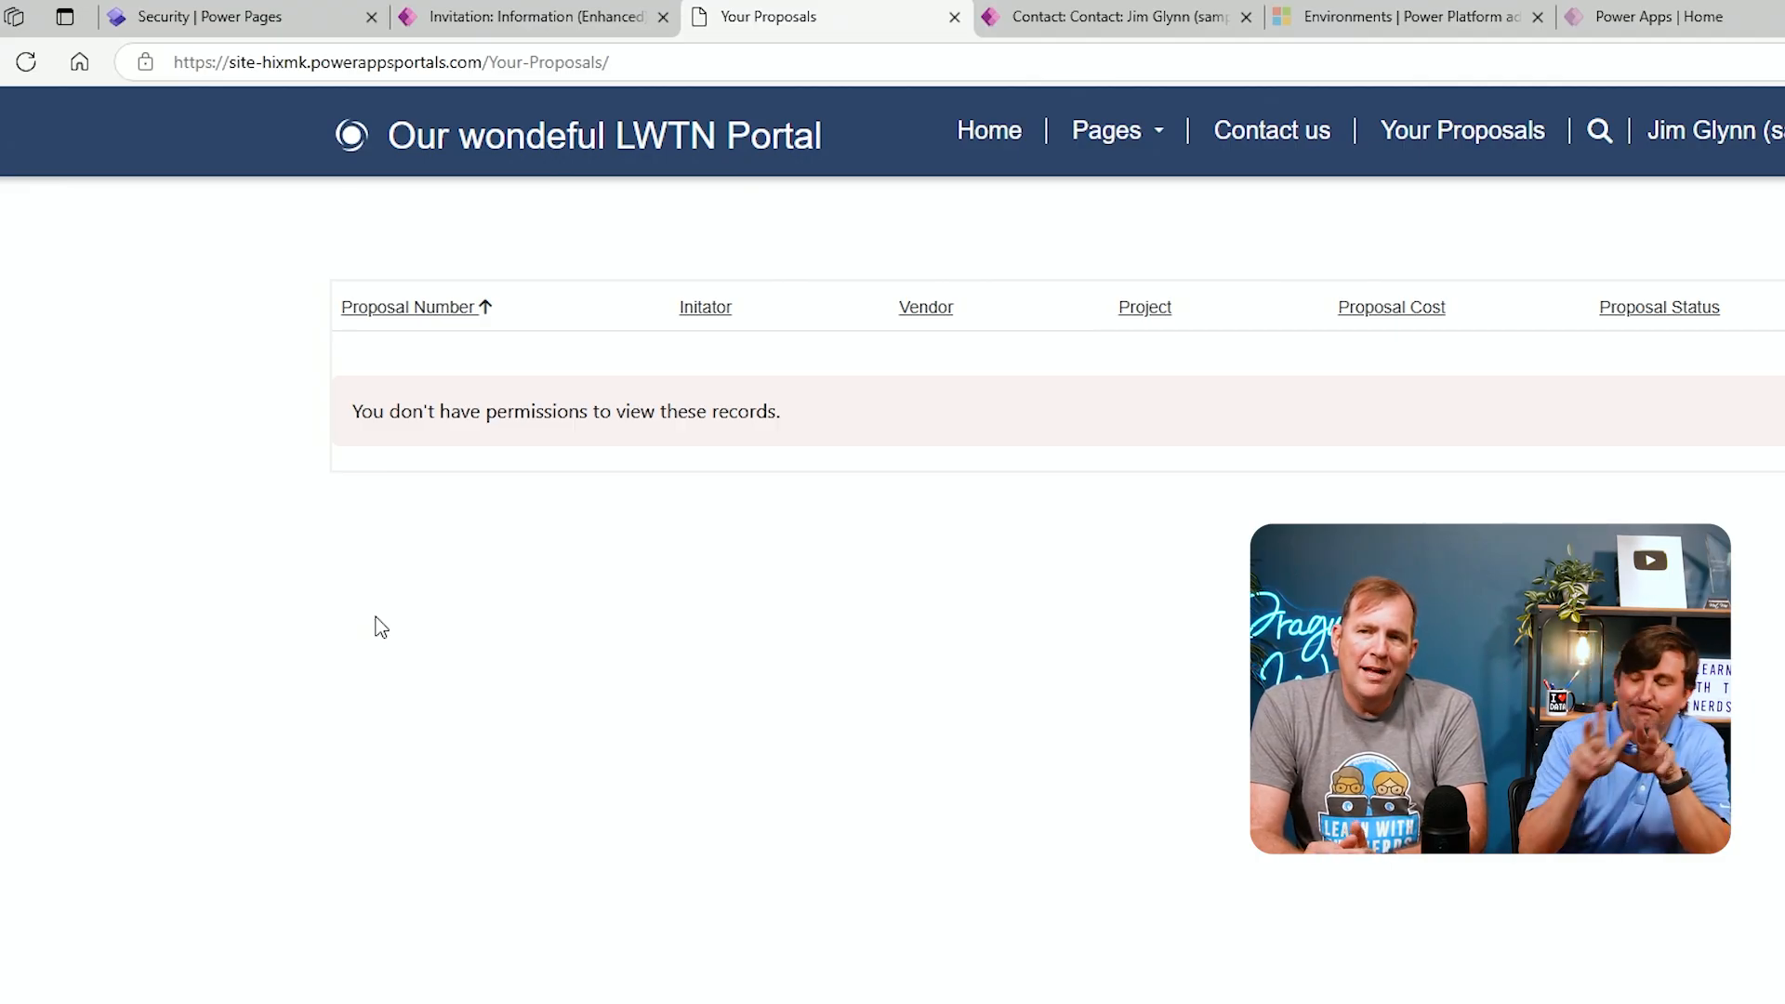
Return to the Power Pages studio and start a new table permission on the proposals list
left_click(181, 28)
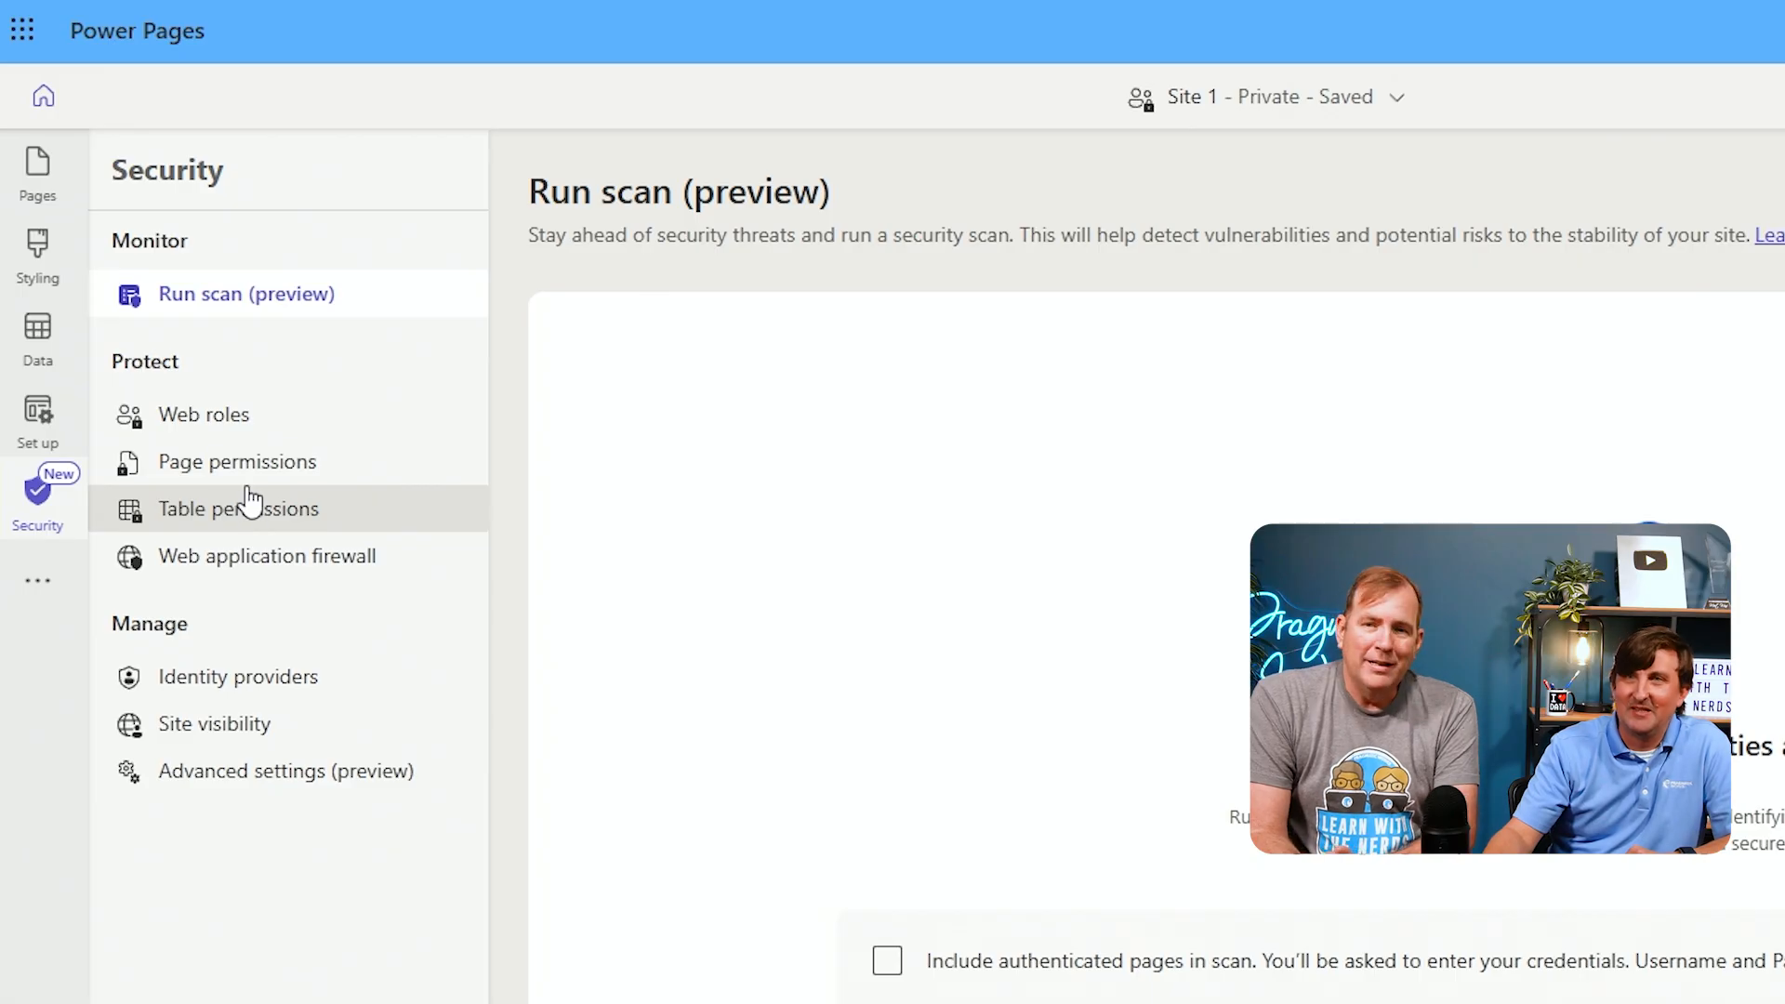
left_click(44, 191)
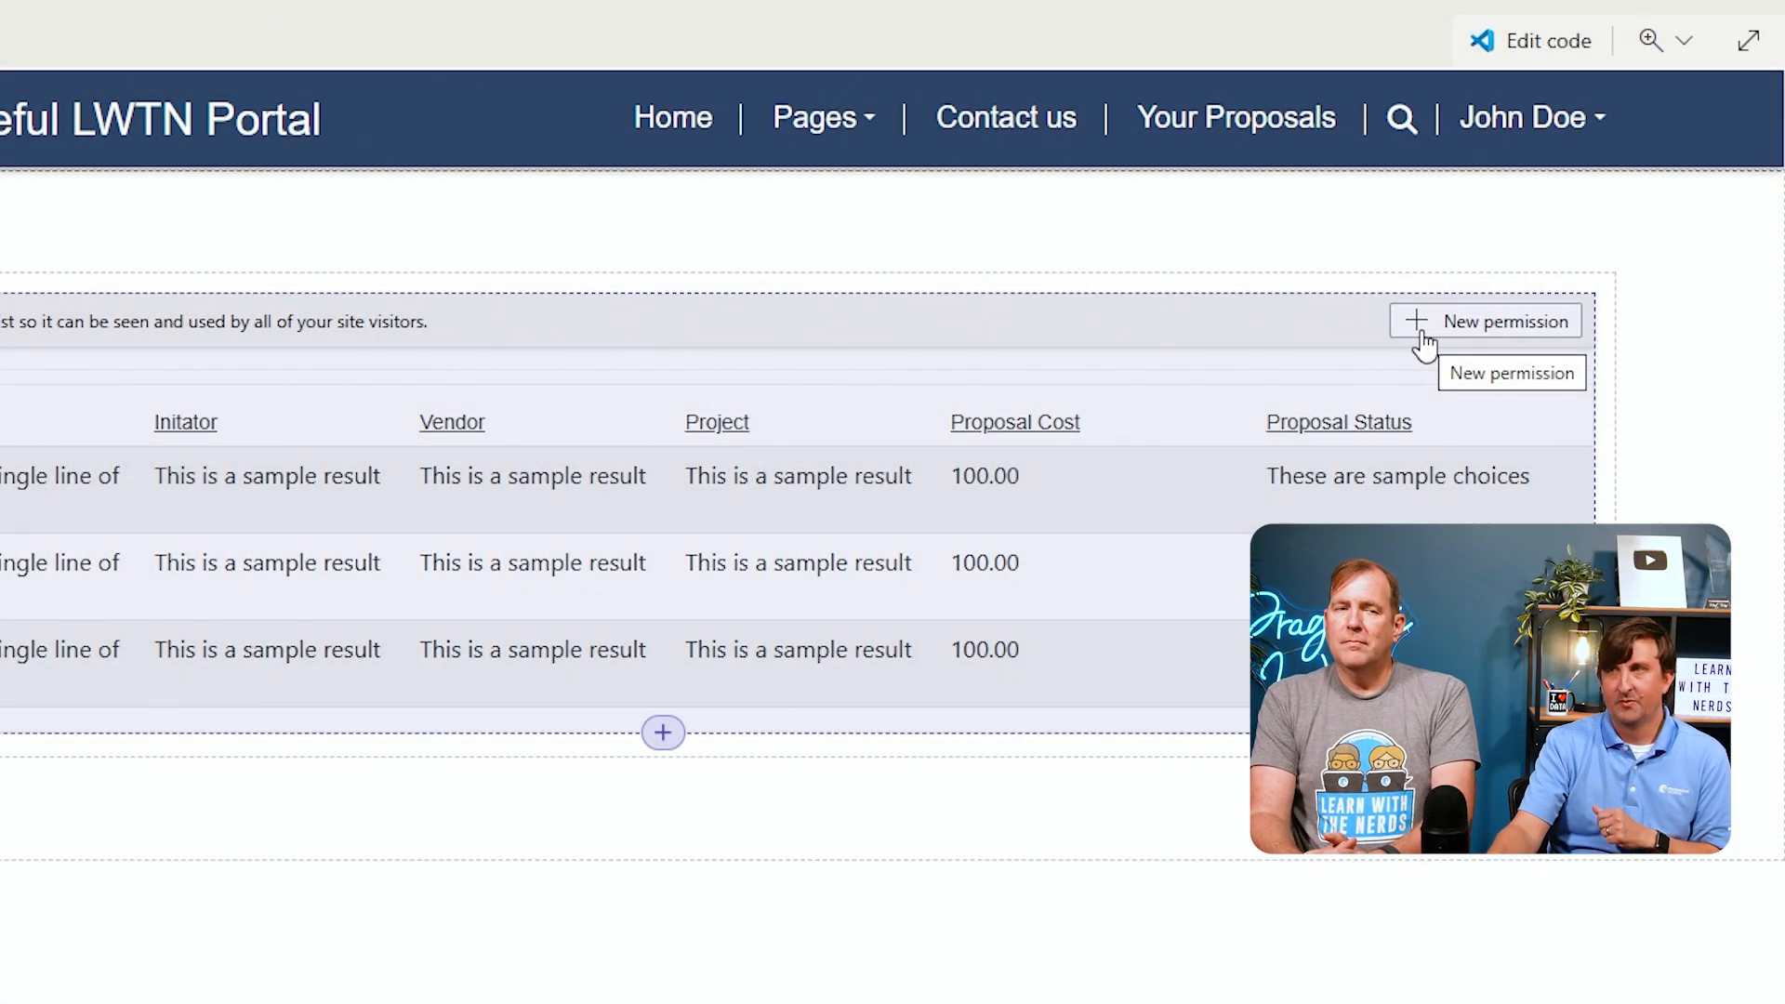
left_click(1390, 294)
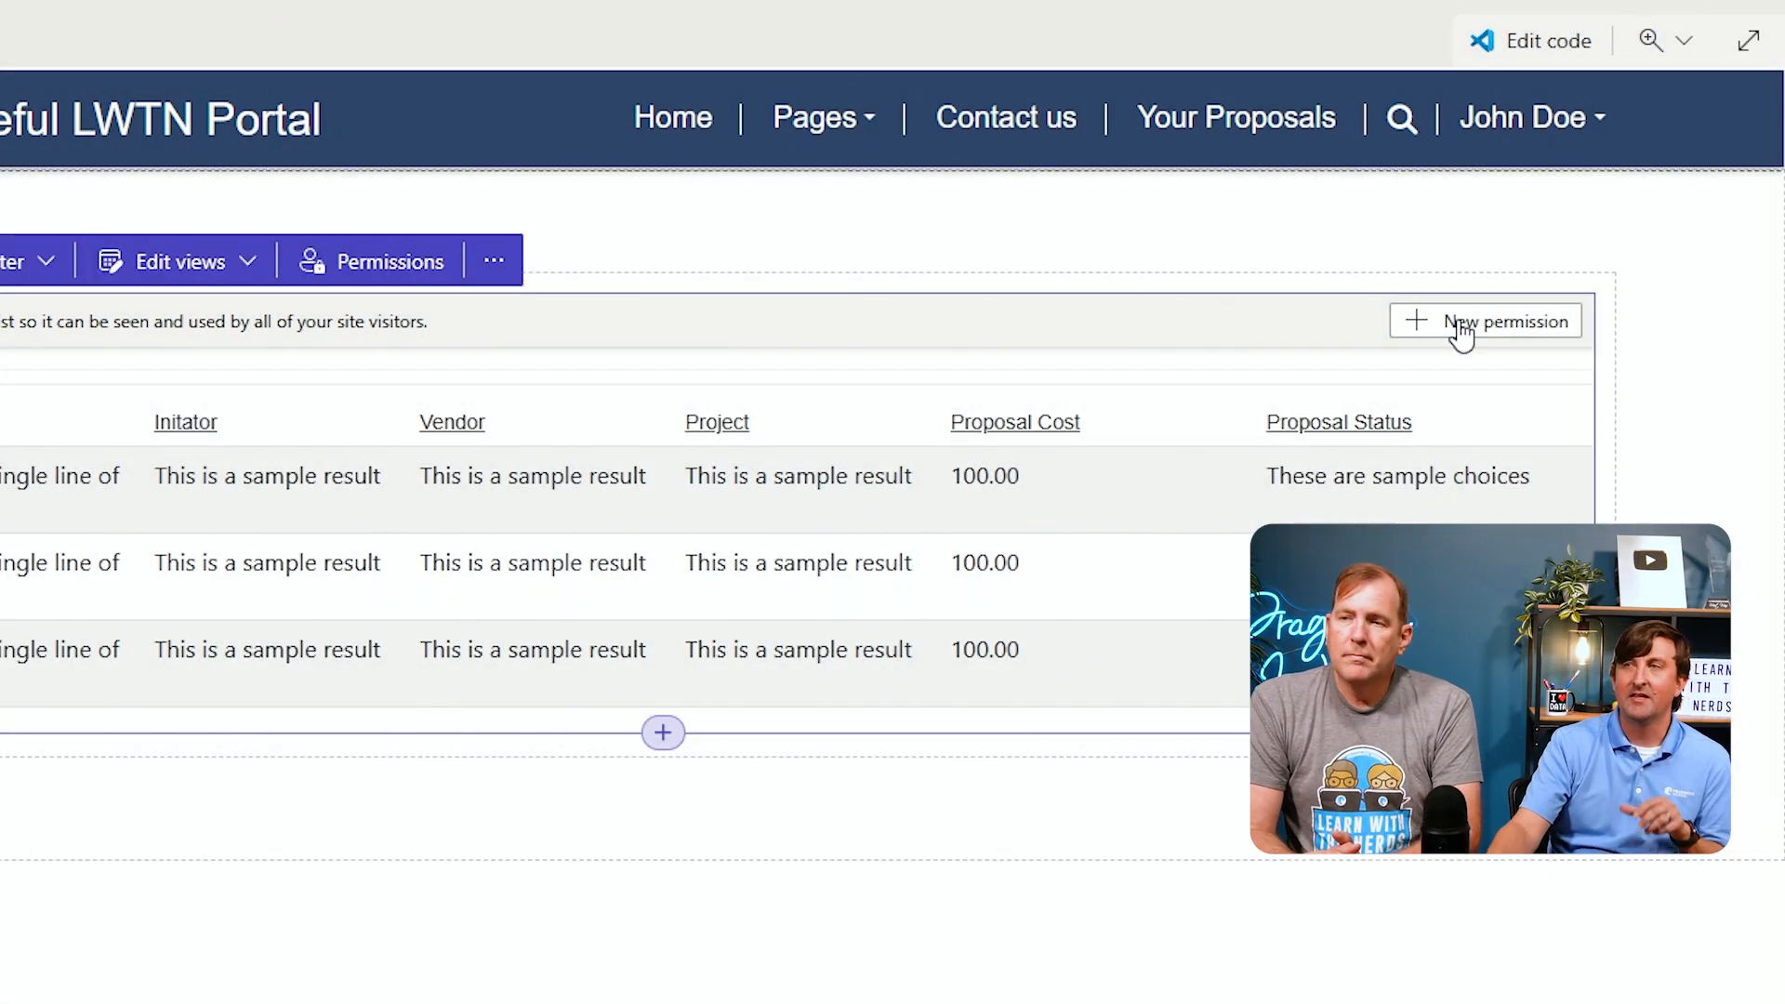
left_click(1458, 324)
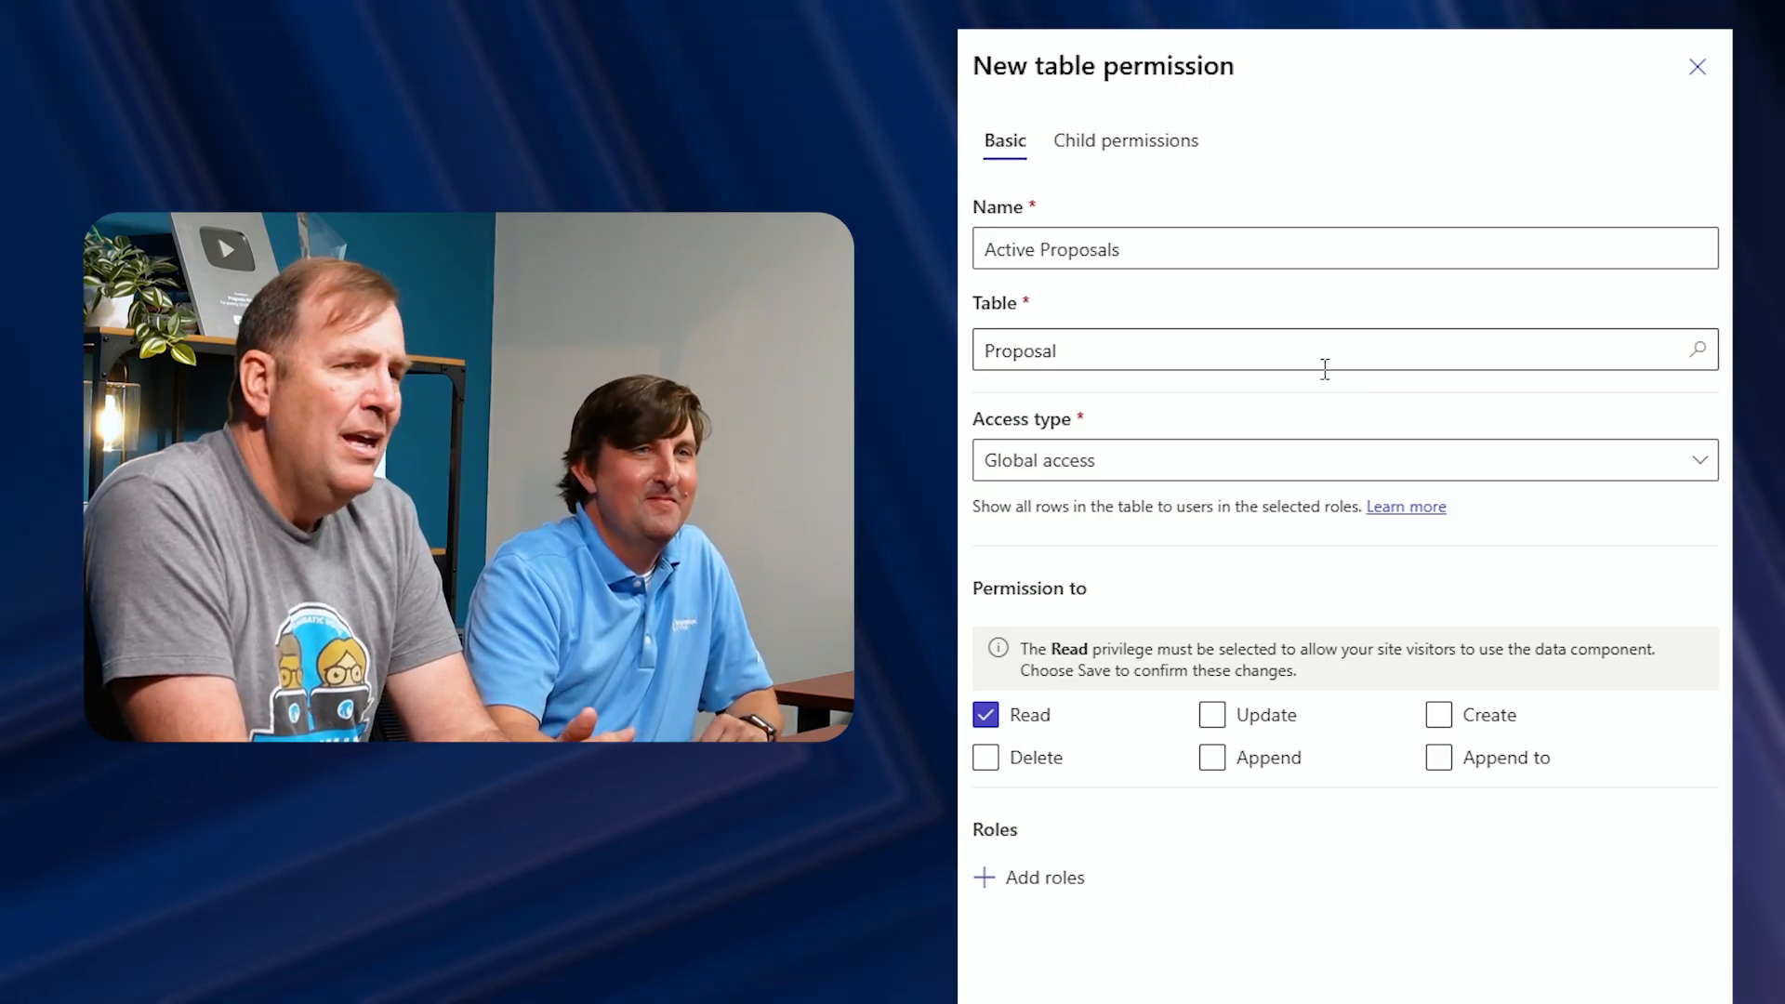
Rename the table permission to Contact - Active Proposals
left_click(1260, 250)
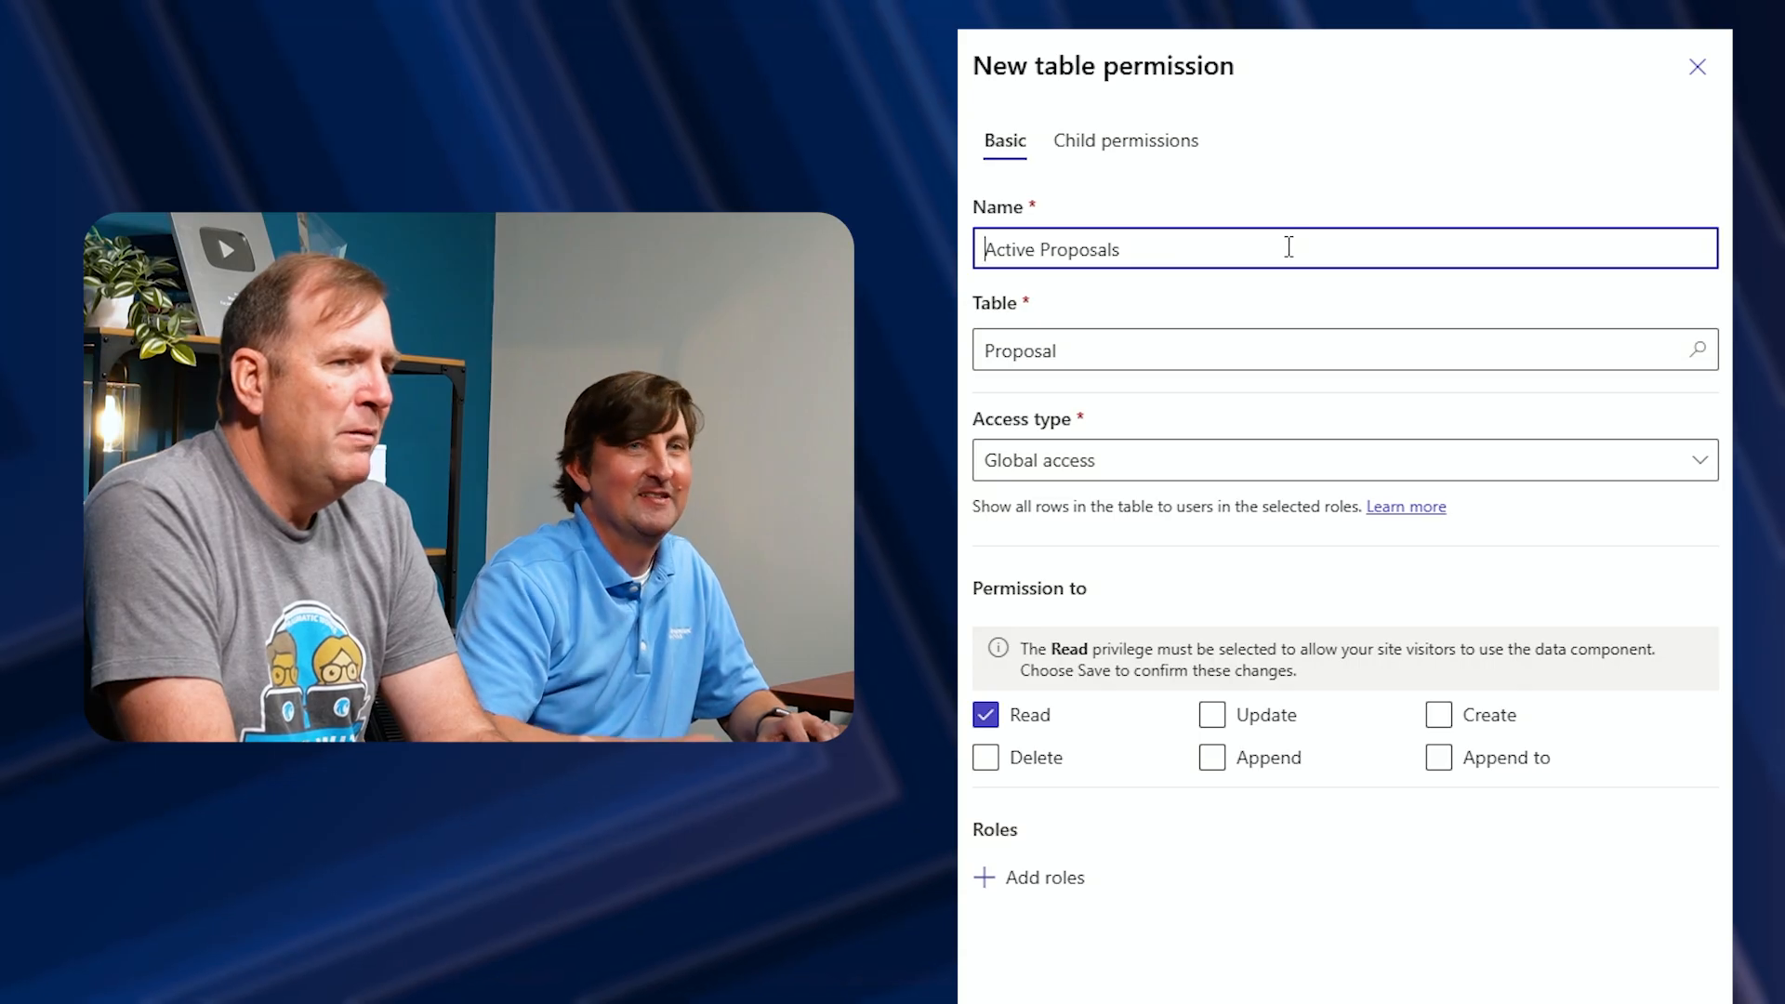
key("Home")
type("Contact -")
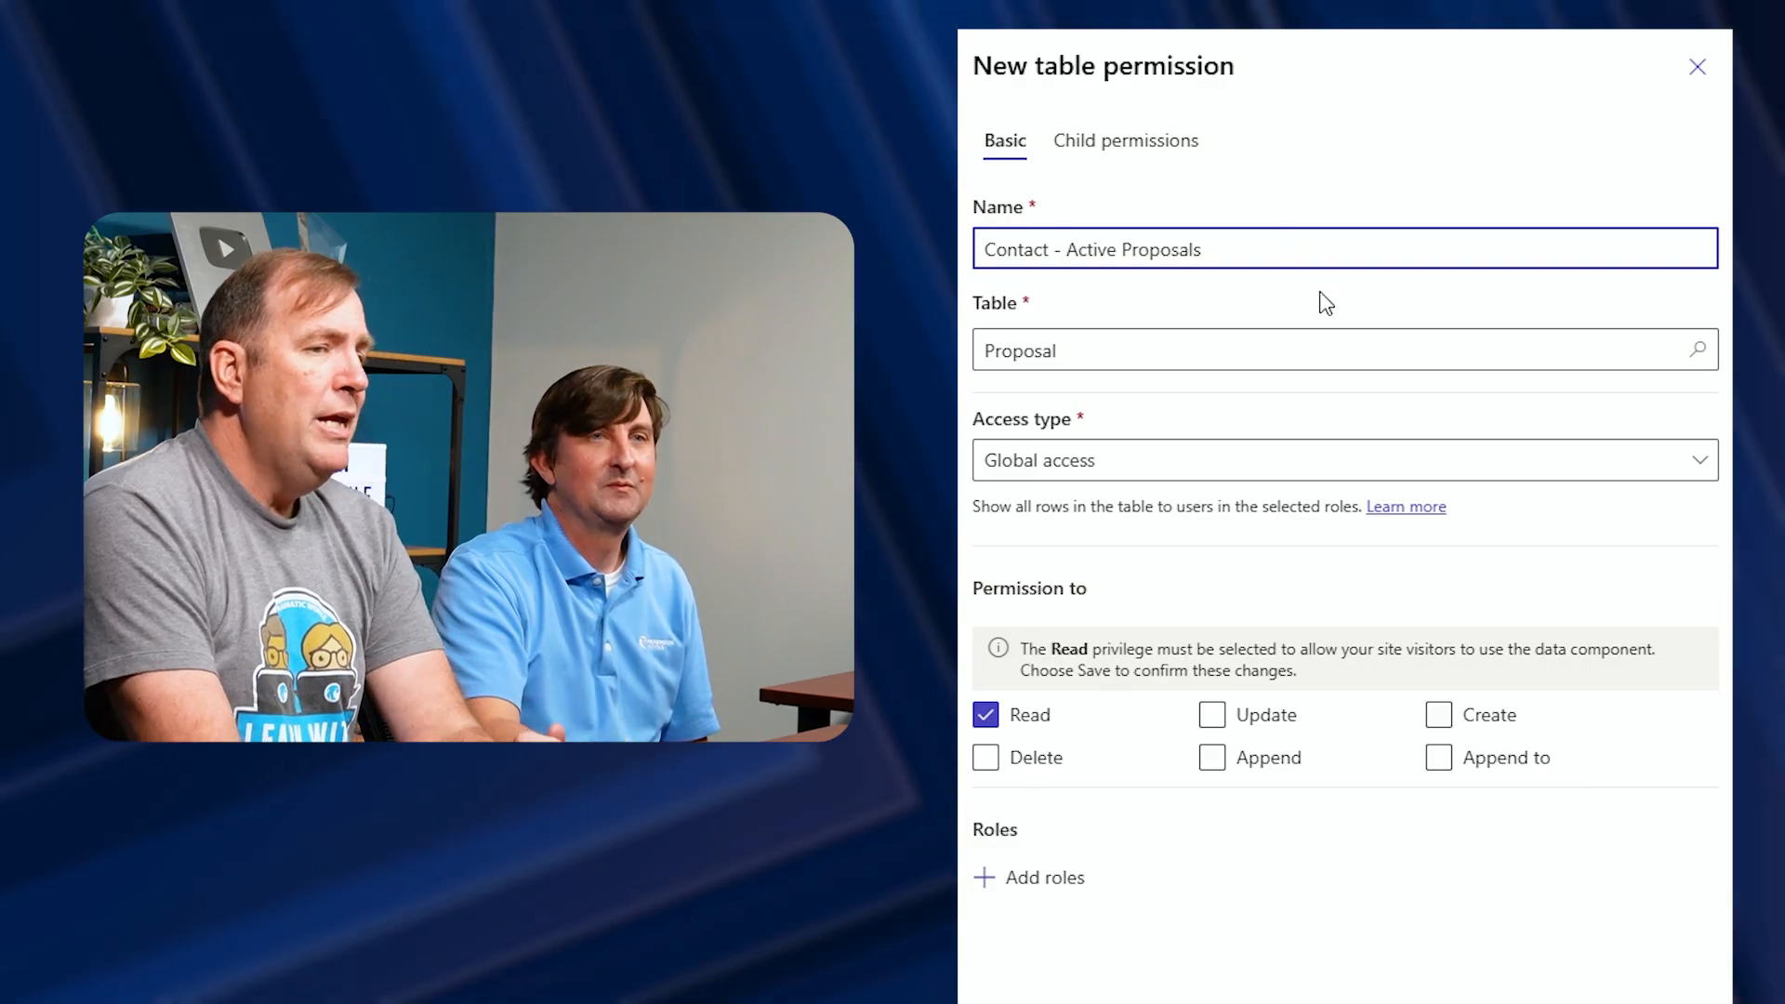
Set the access type to Contact access using the pw_proposal_Initator_contact relationship
left_click(1701, 464)
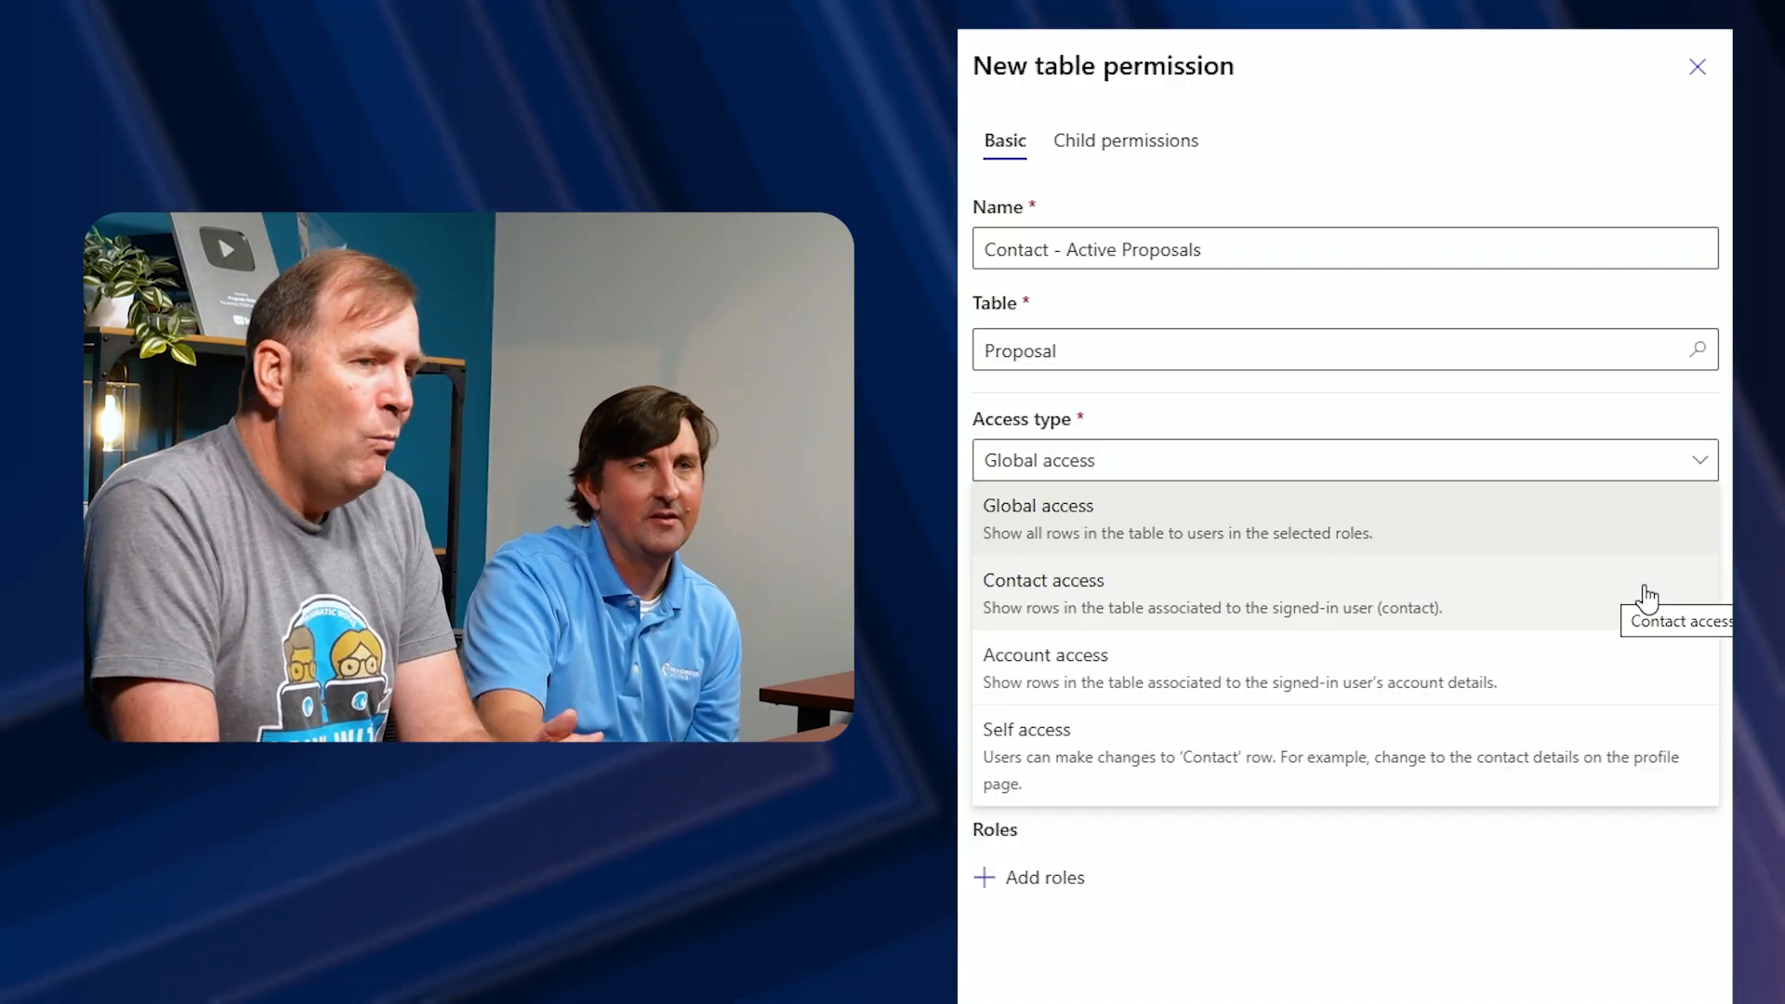
left_click(1558, 613)
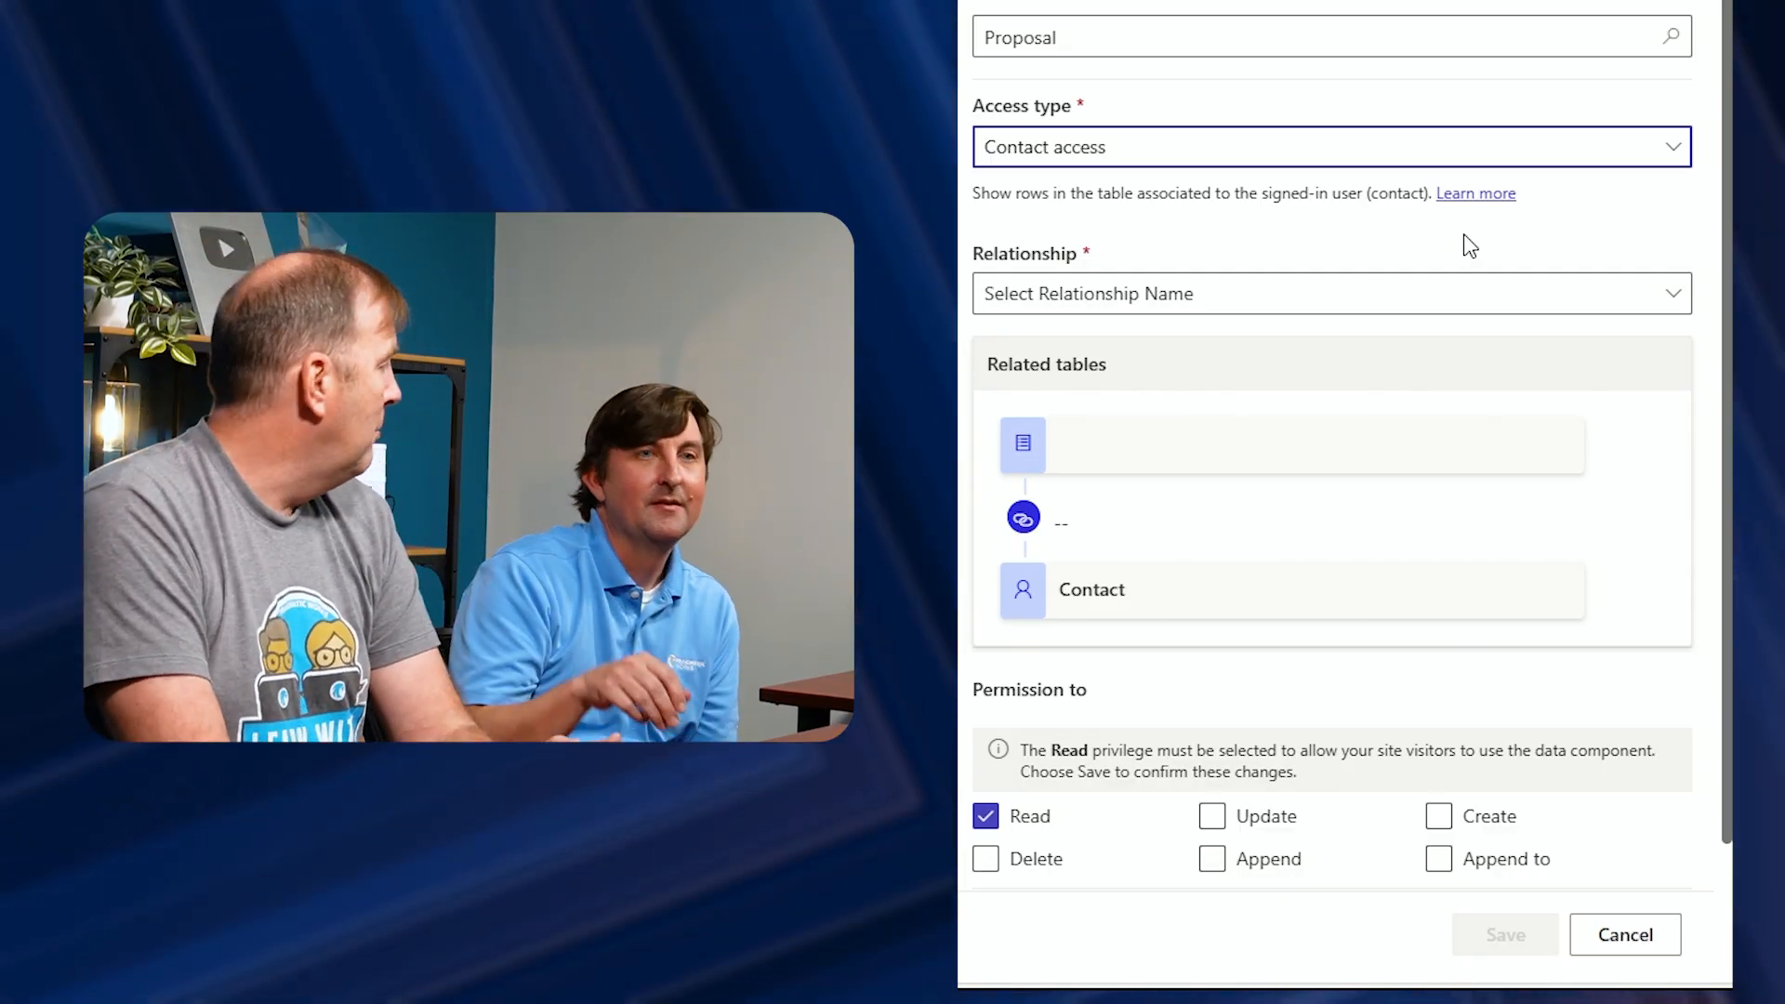
left_click(1427, 299)
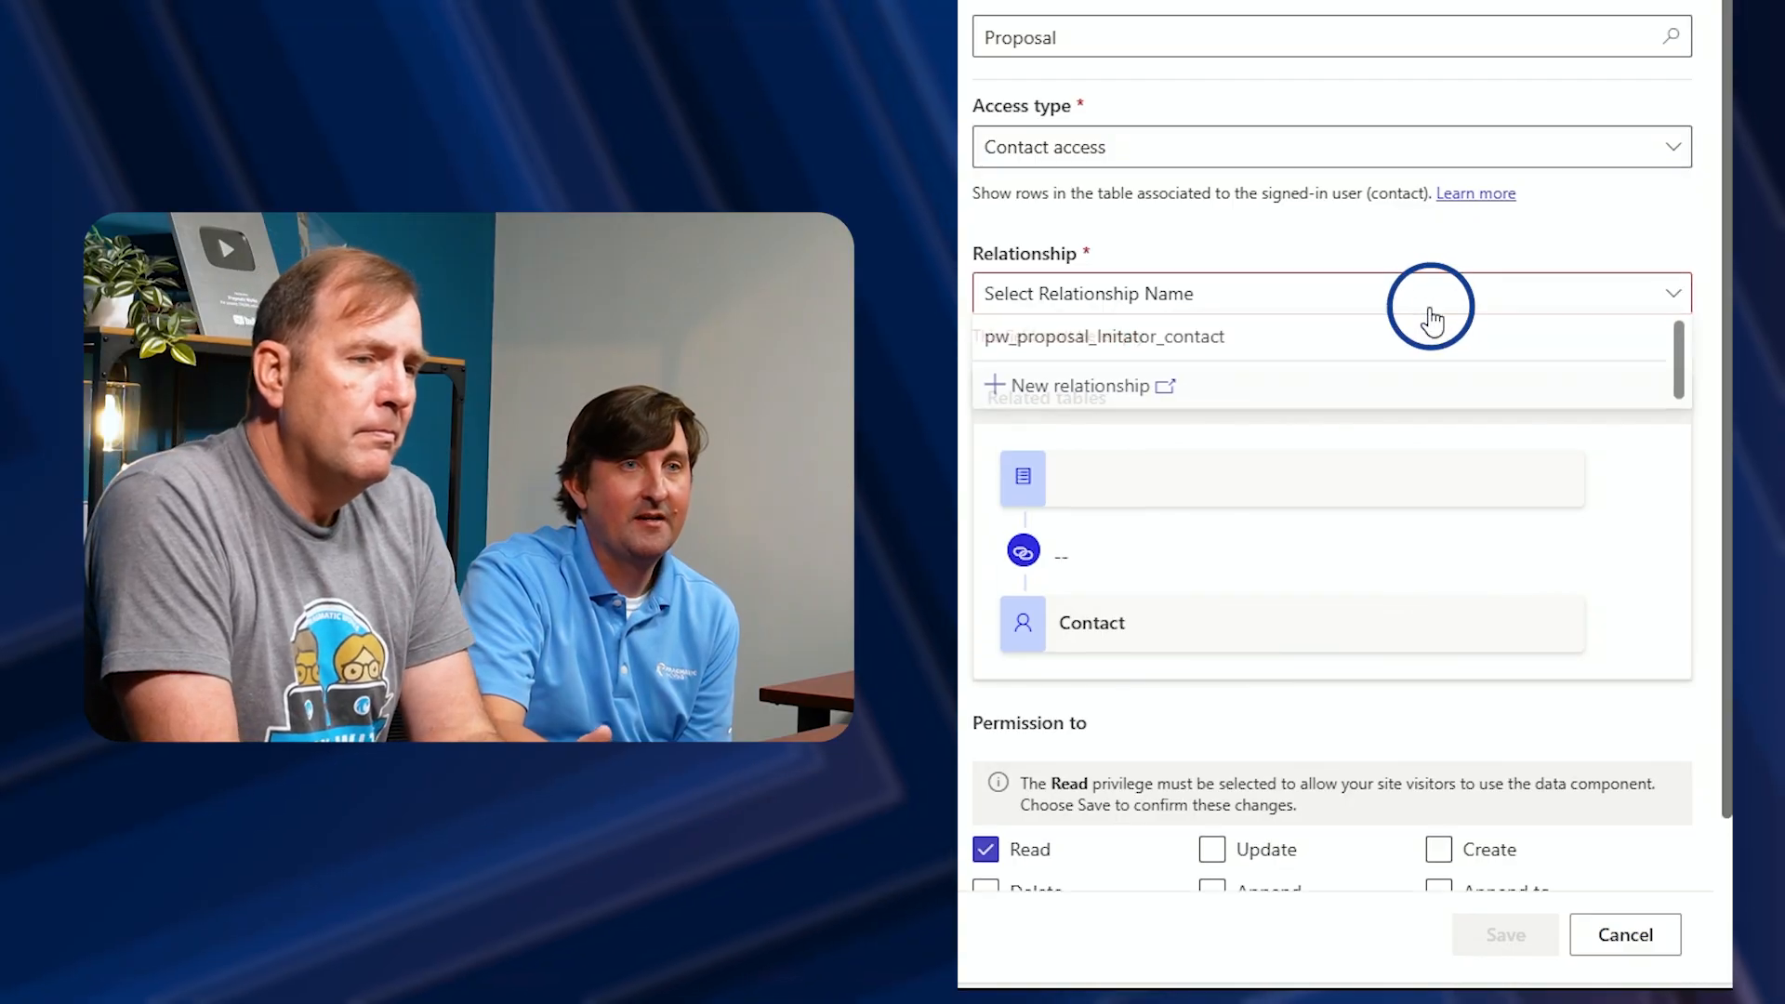
left_click(1201, 341)
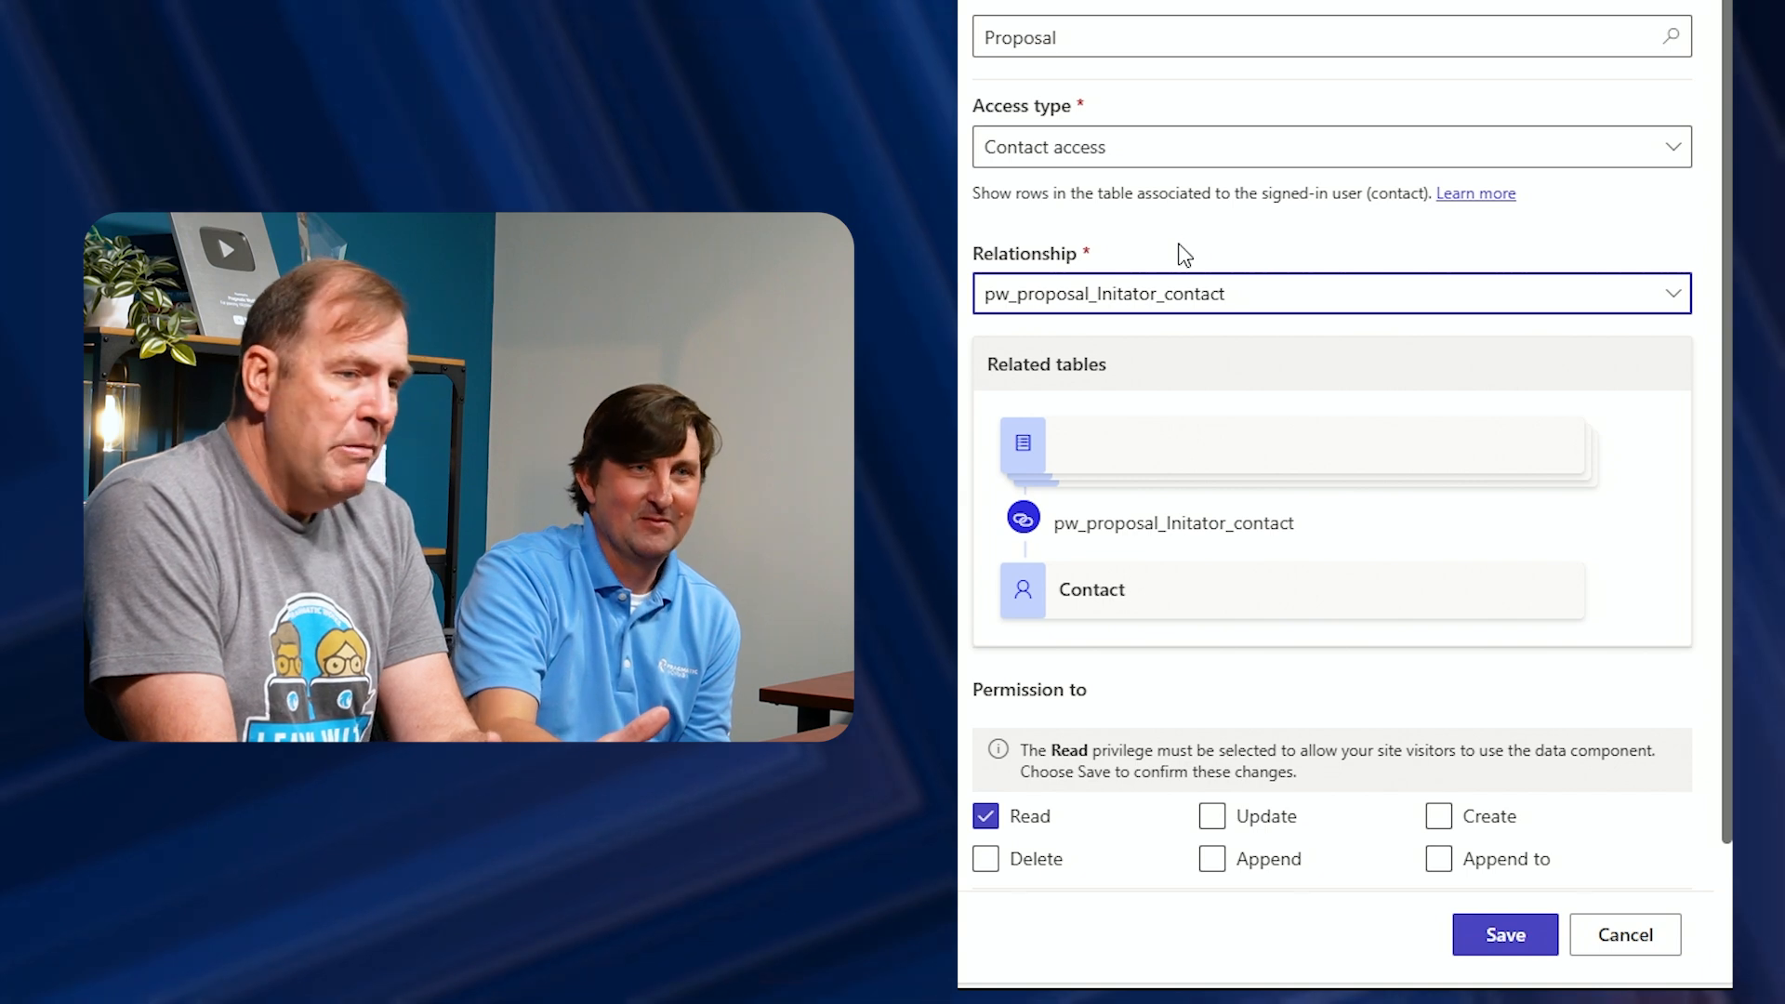
Grant Update, Create, Delete, Append and Append to alongside Read for the permission
scroll(1181, 255, "down", 2)
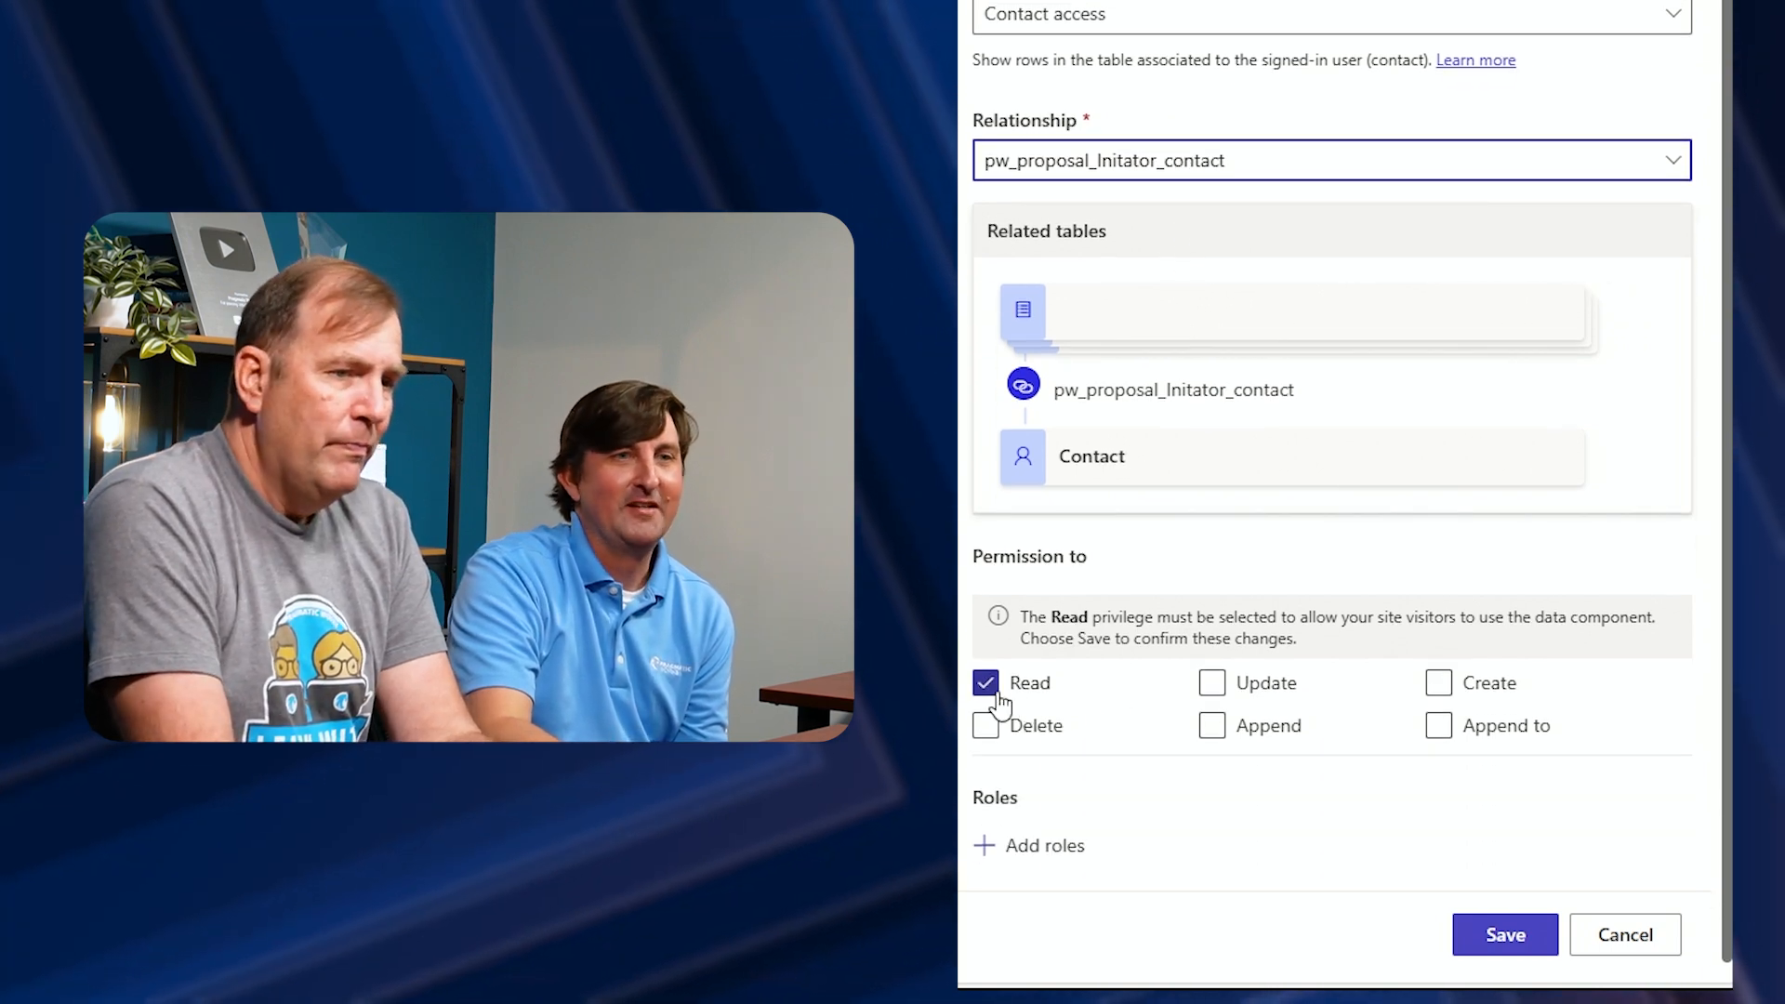
left_click(1211, 682)
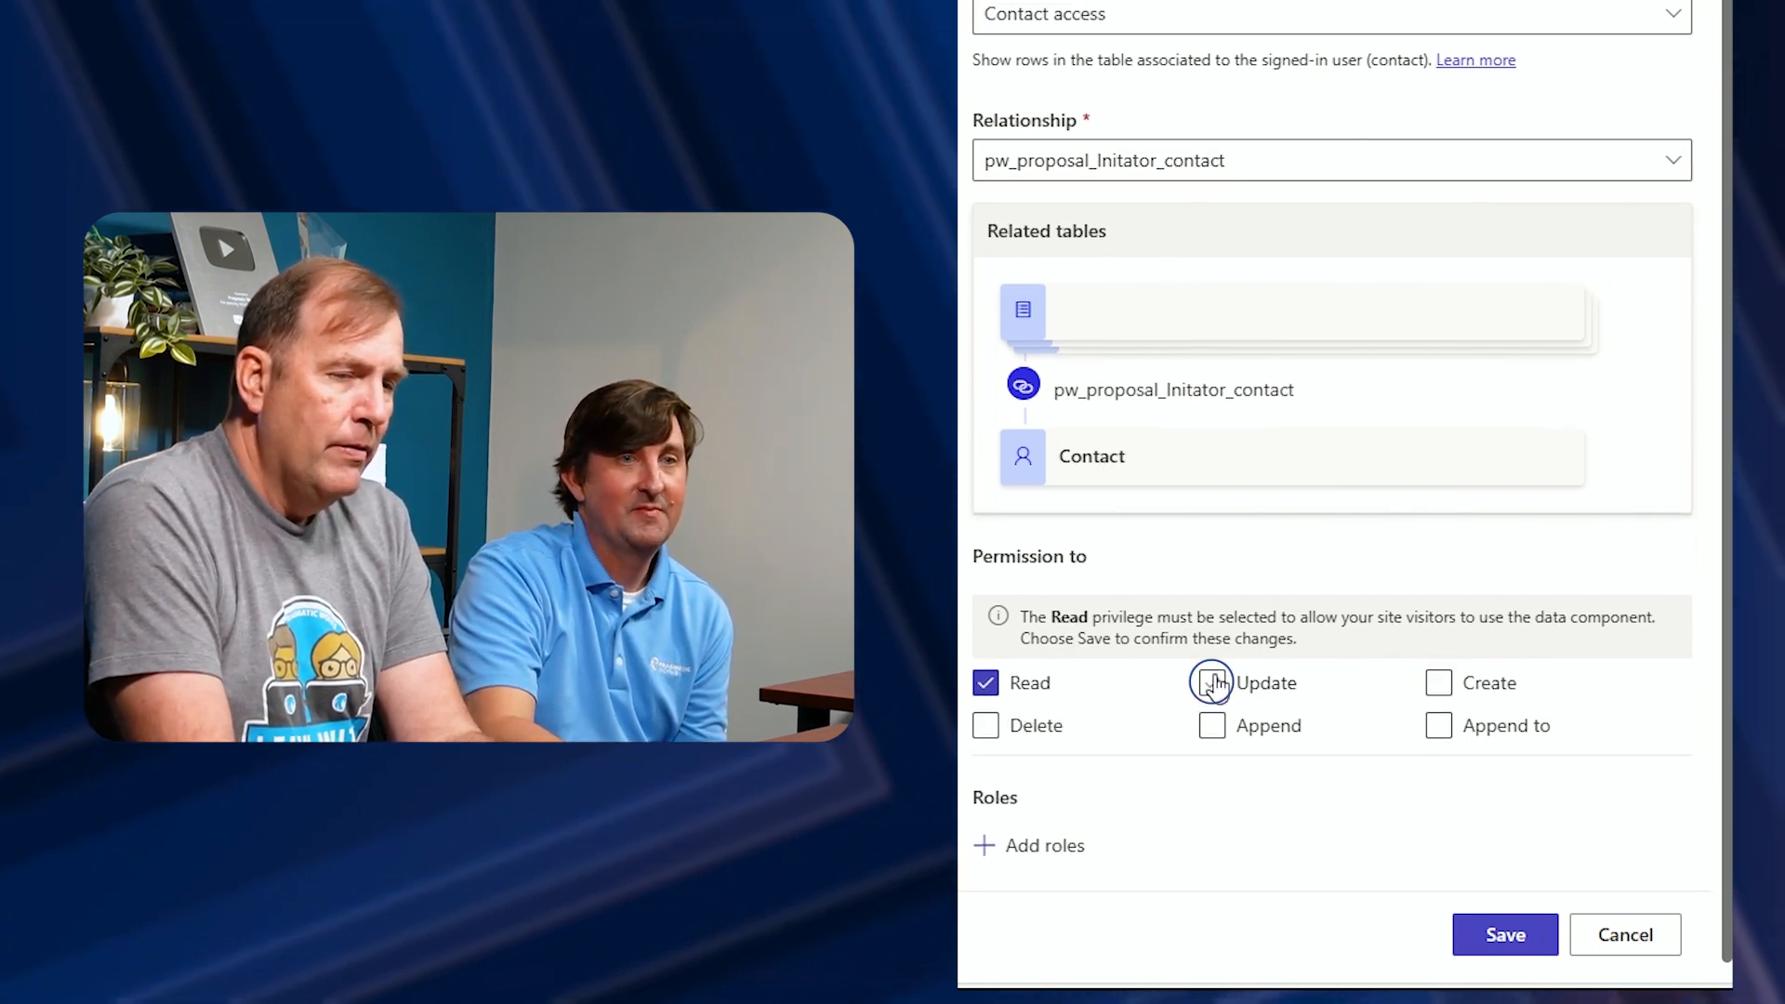
left_click(1437, 688)
left_click(1046, 741)
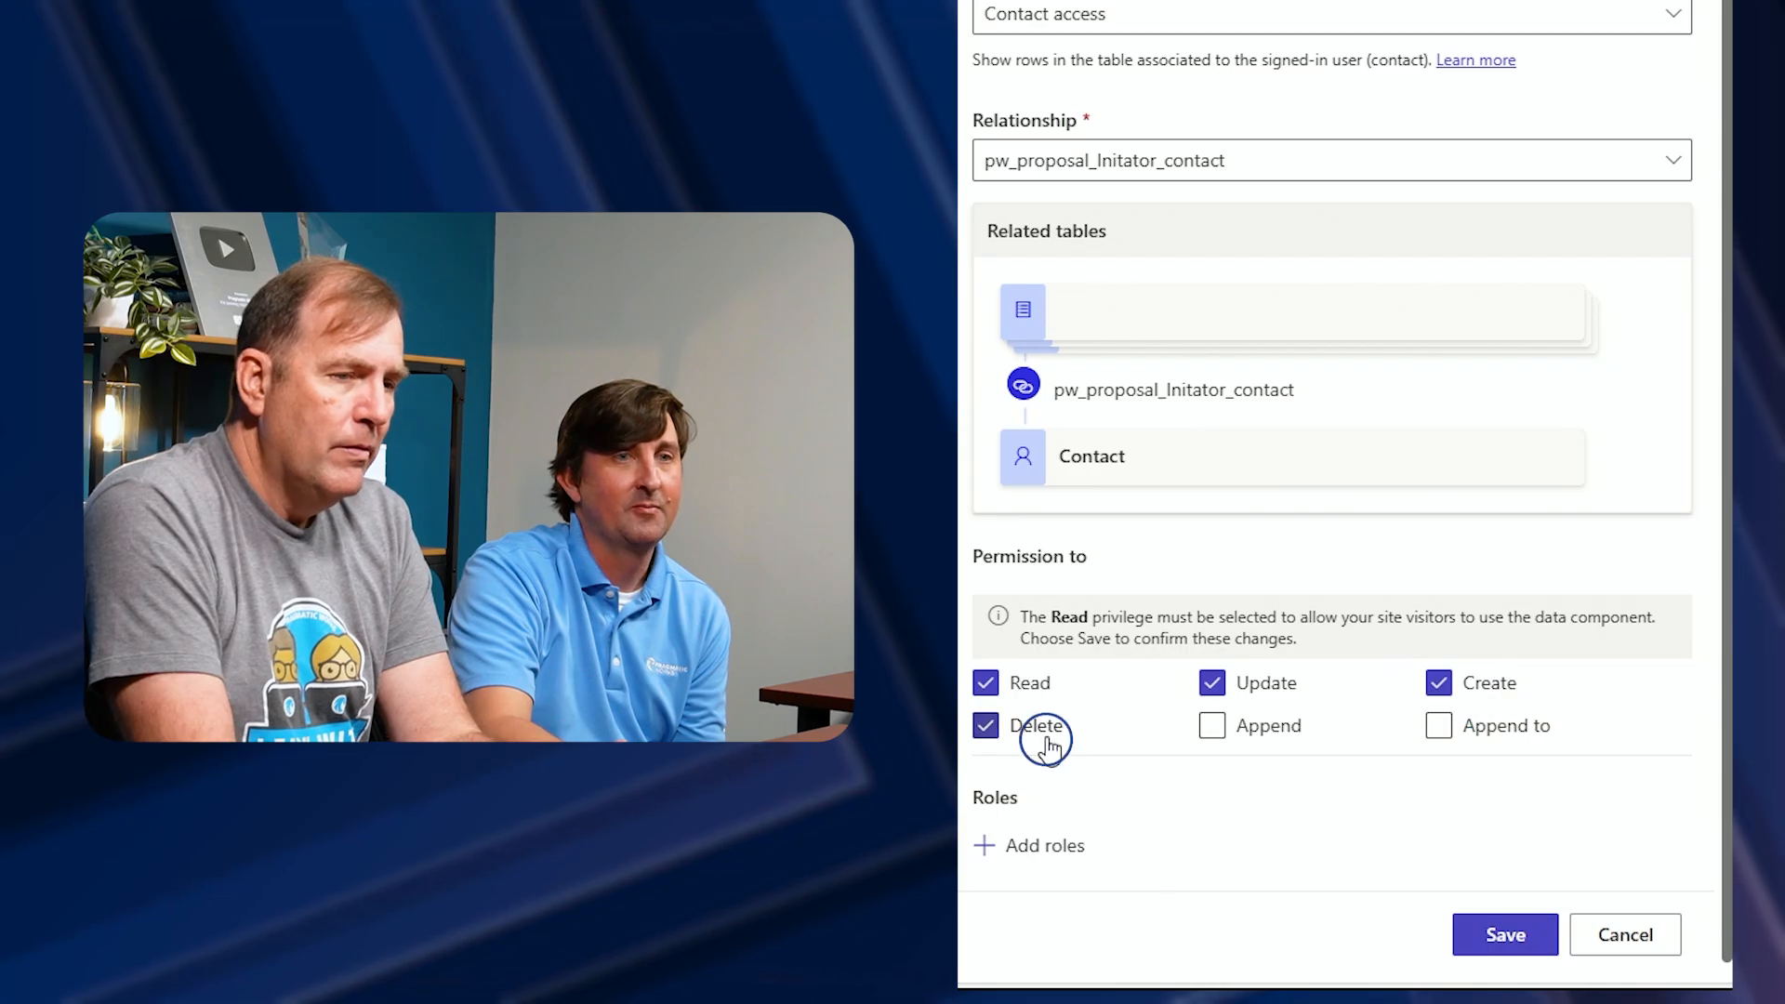
left_click(1217, 734)
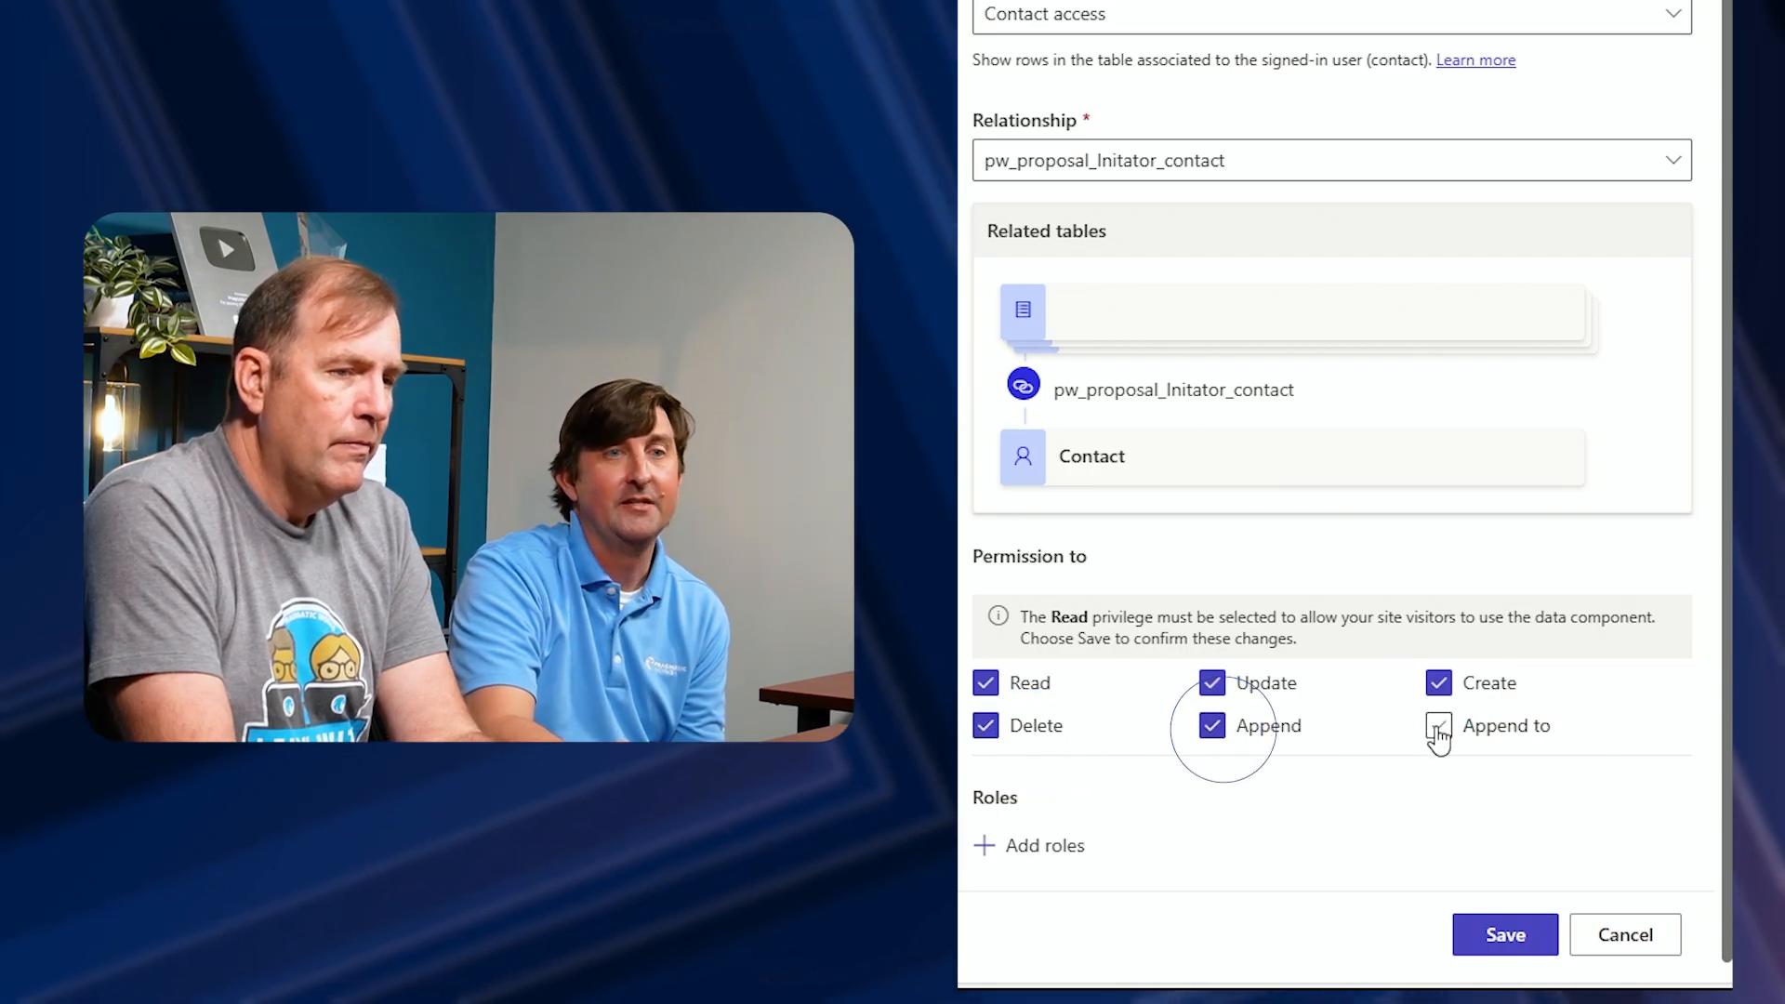
left_click(1438, 730)
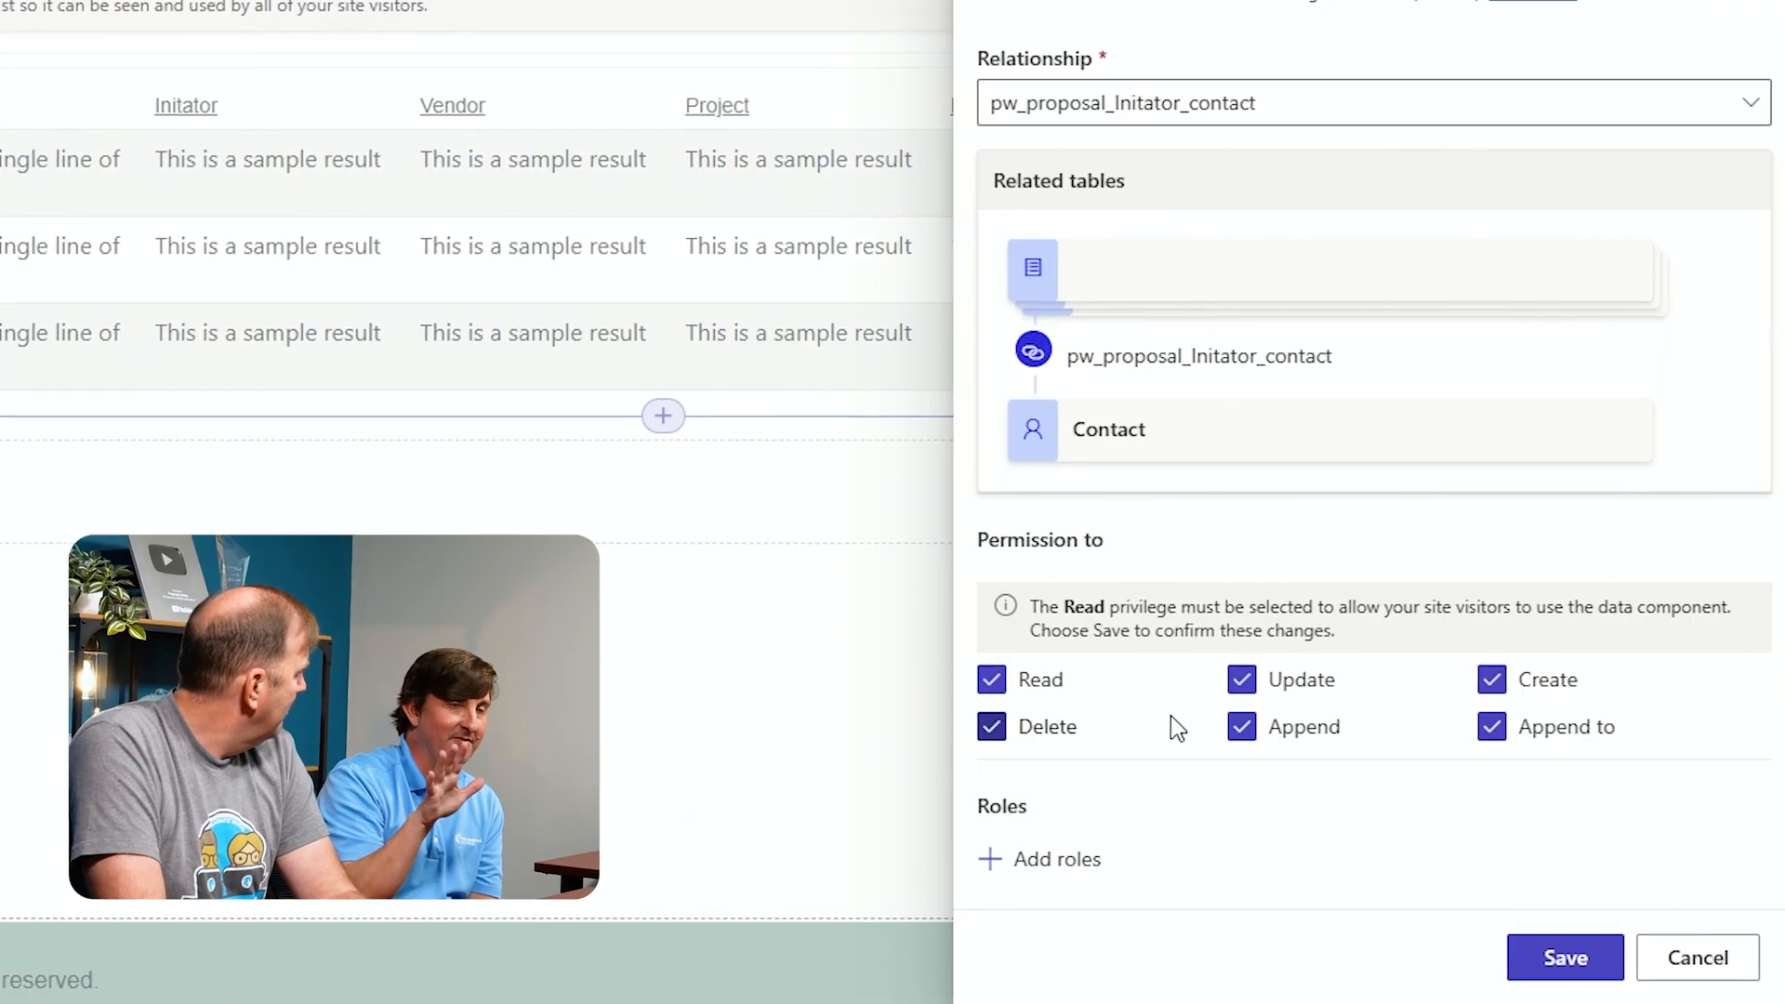
Save the table permission without any roles and sync the site configuration
left_click(1091, 874)
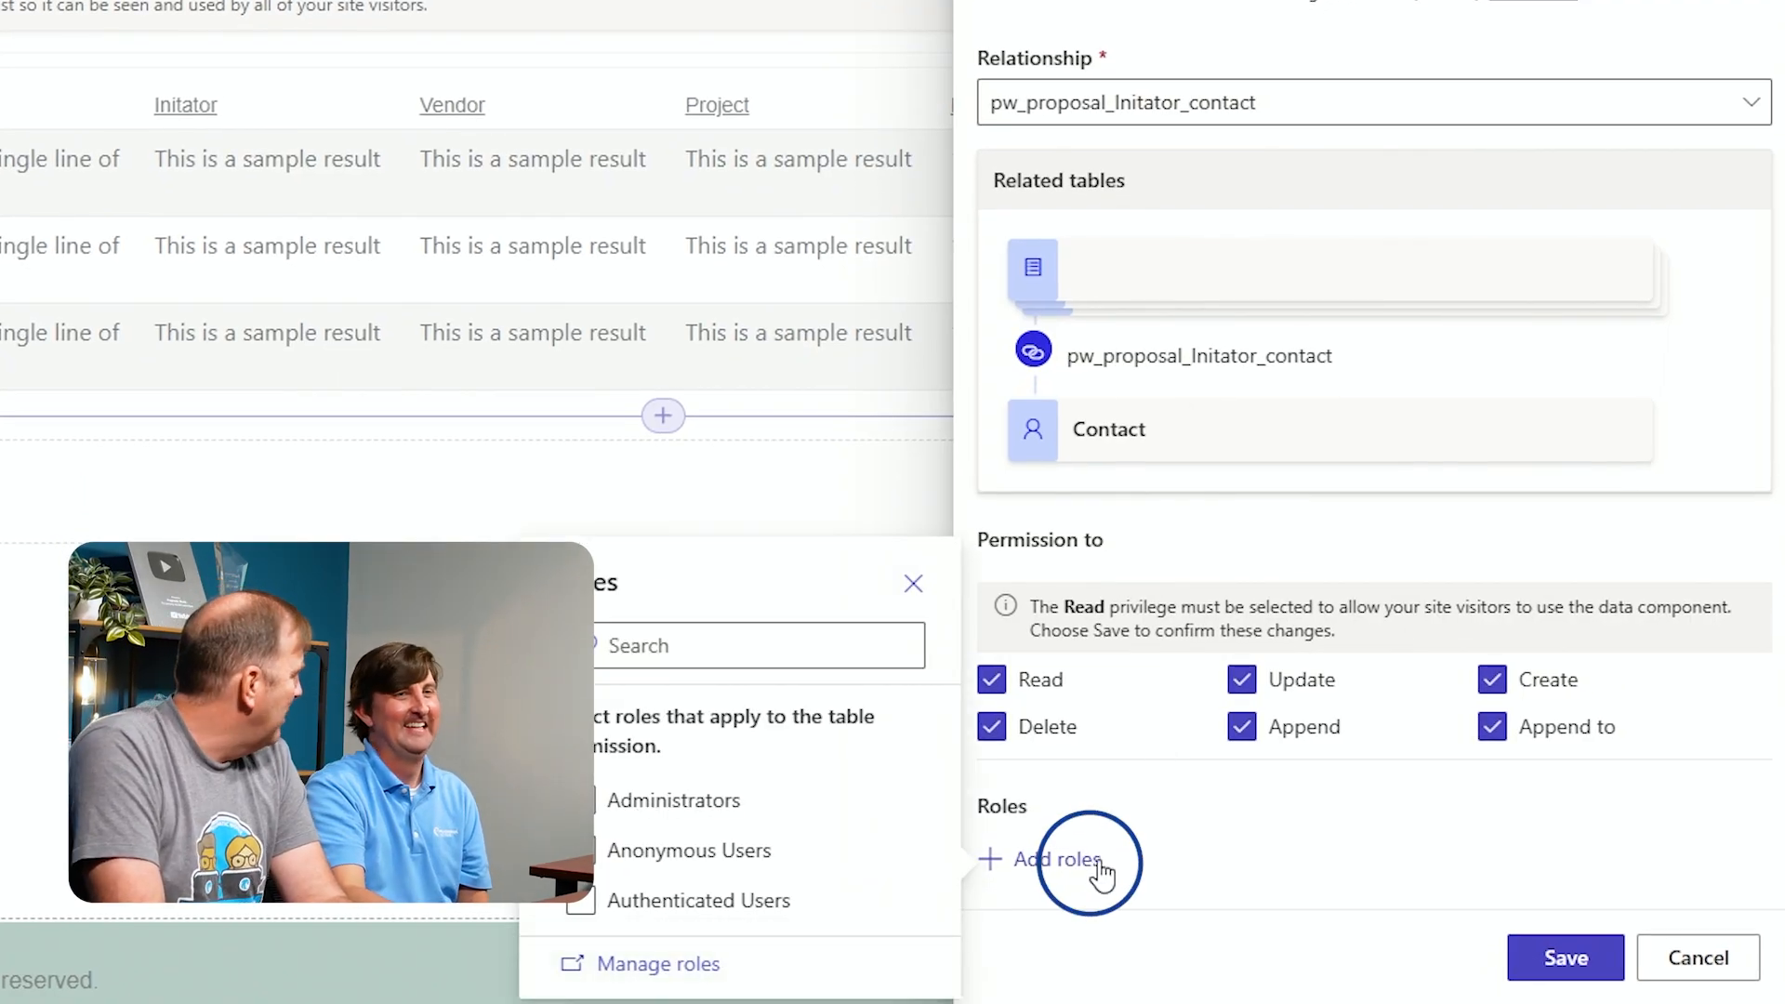
scroll(1208, 855, "down", 1)
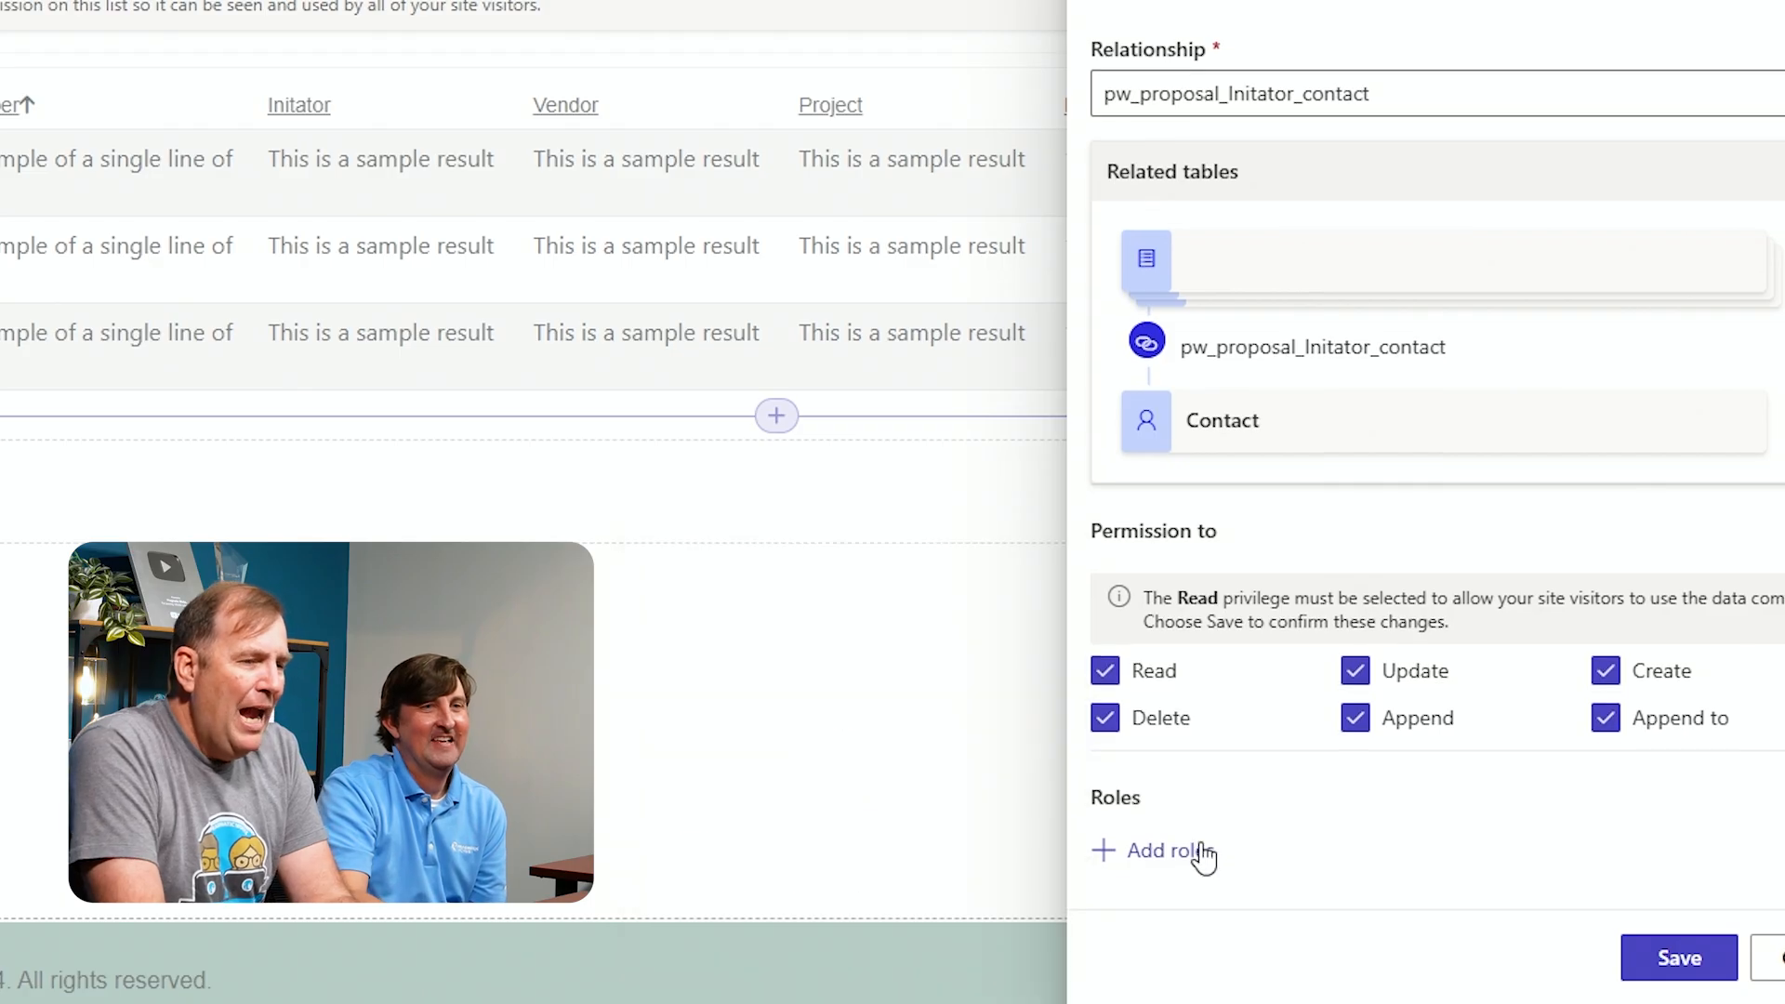
left_click(1195, 851)
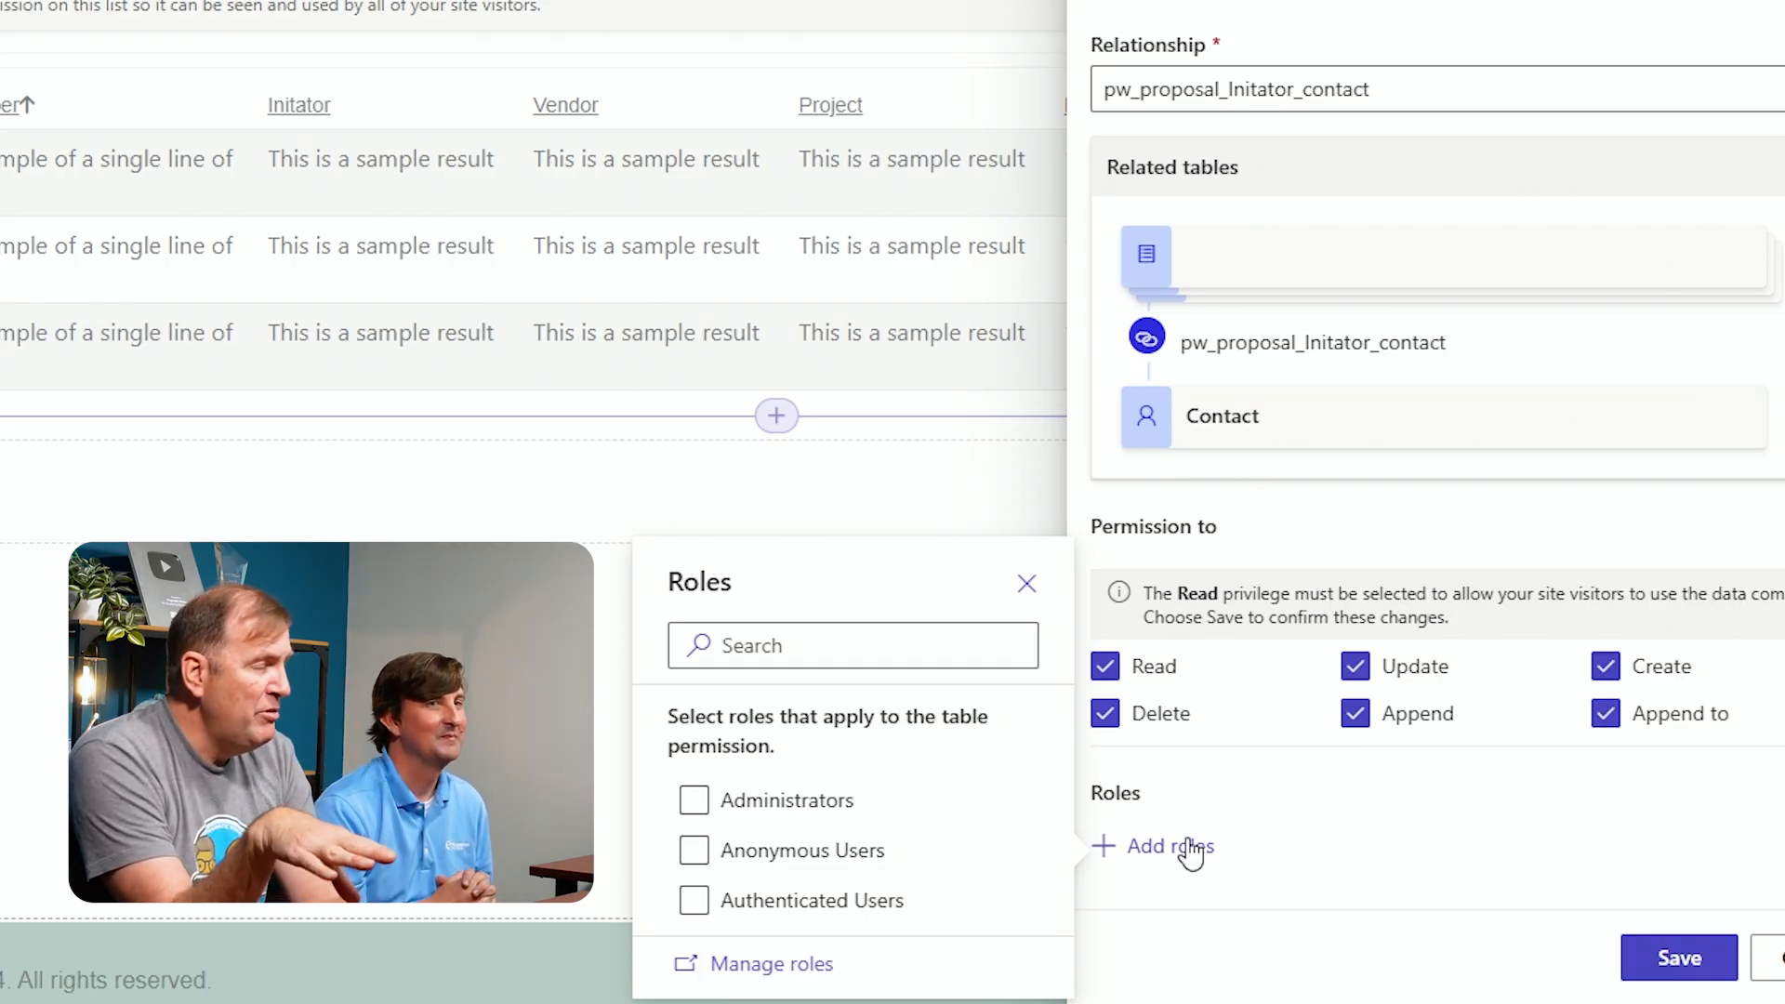
left_click(1485, 820)
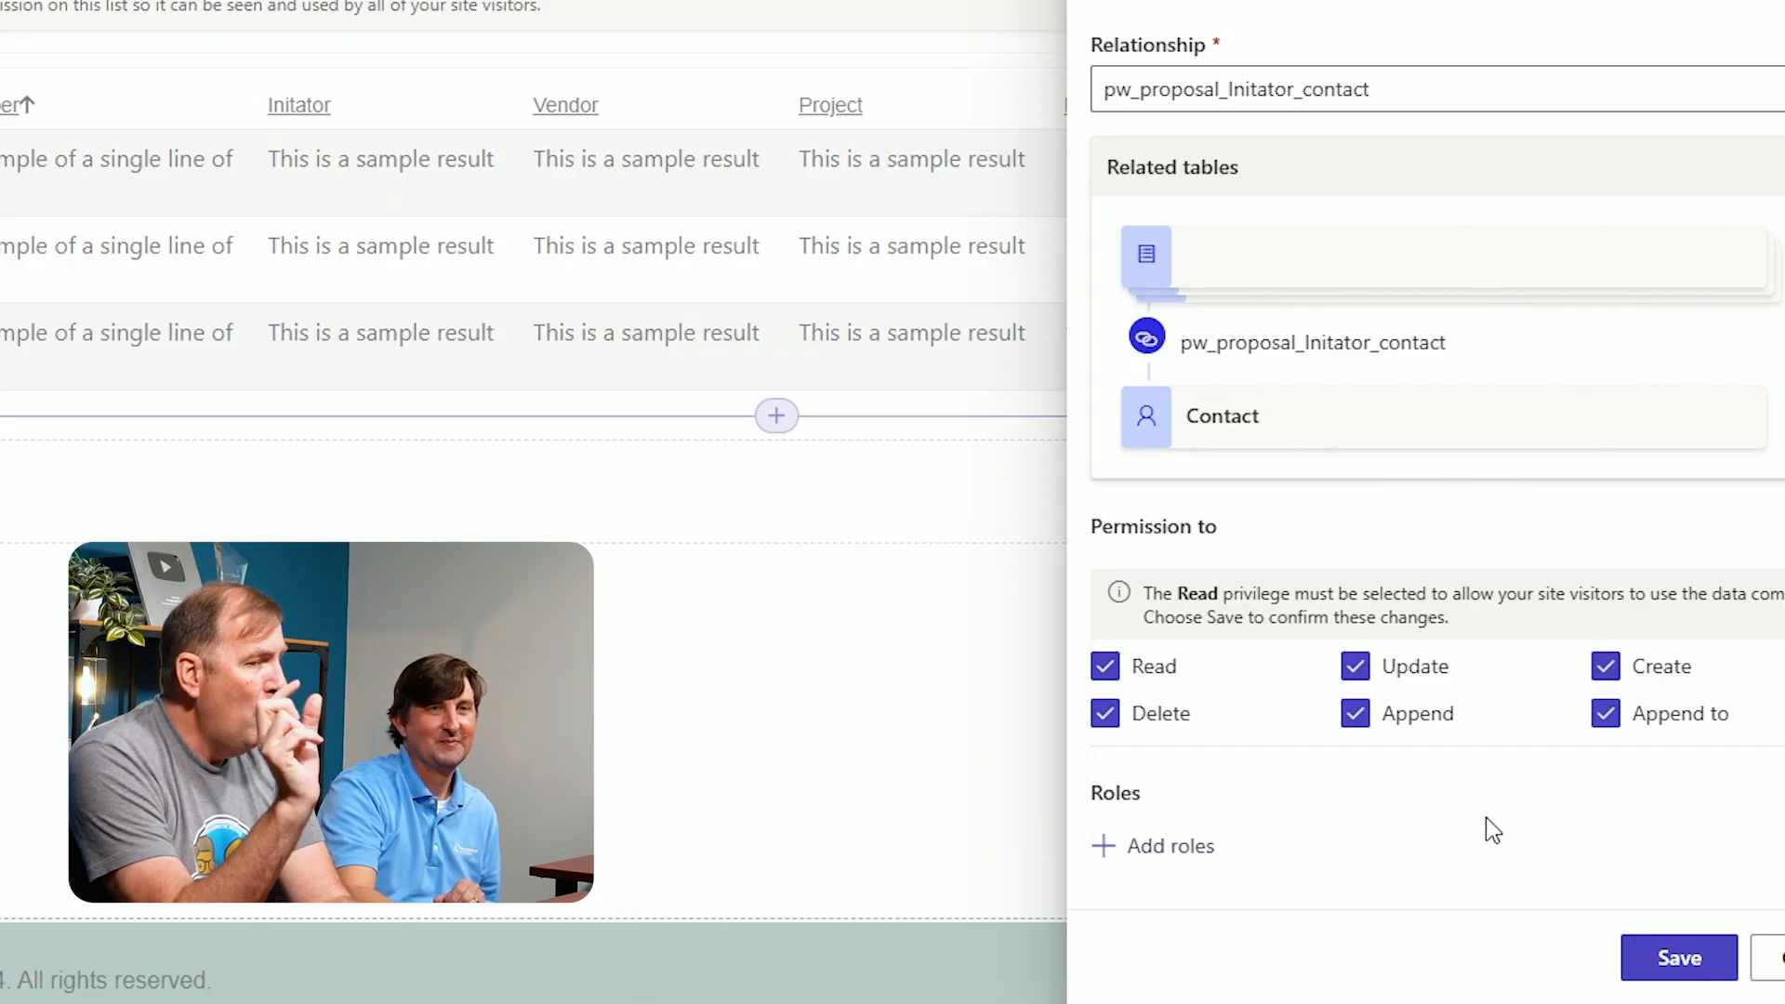
left_click(1676, 962)
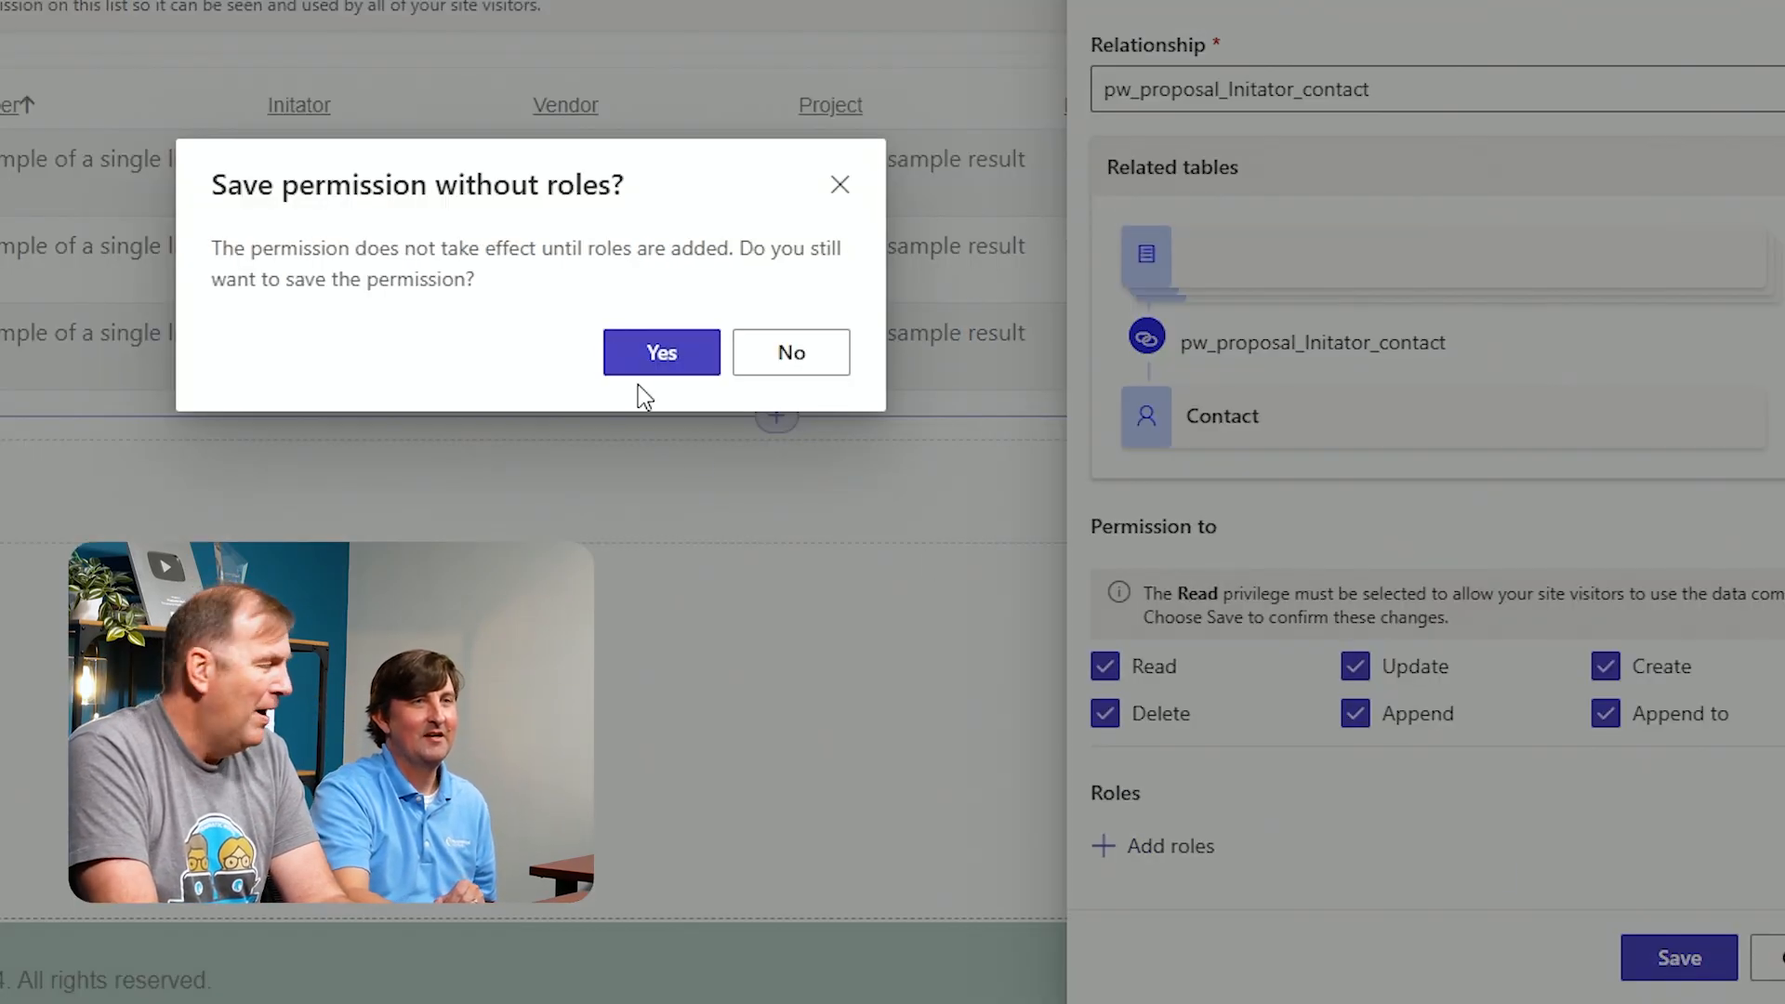
left_click(648, 376)
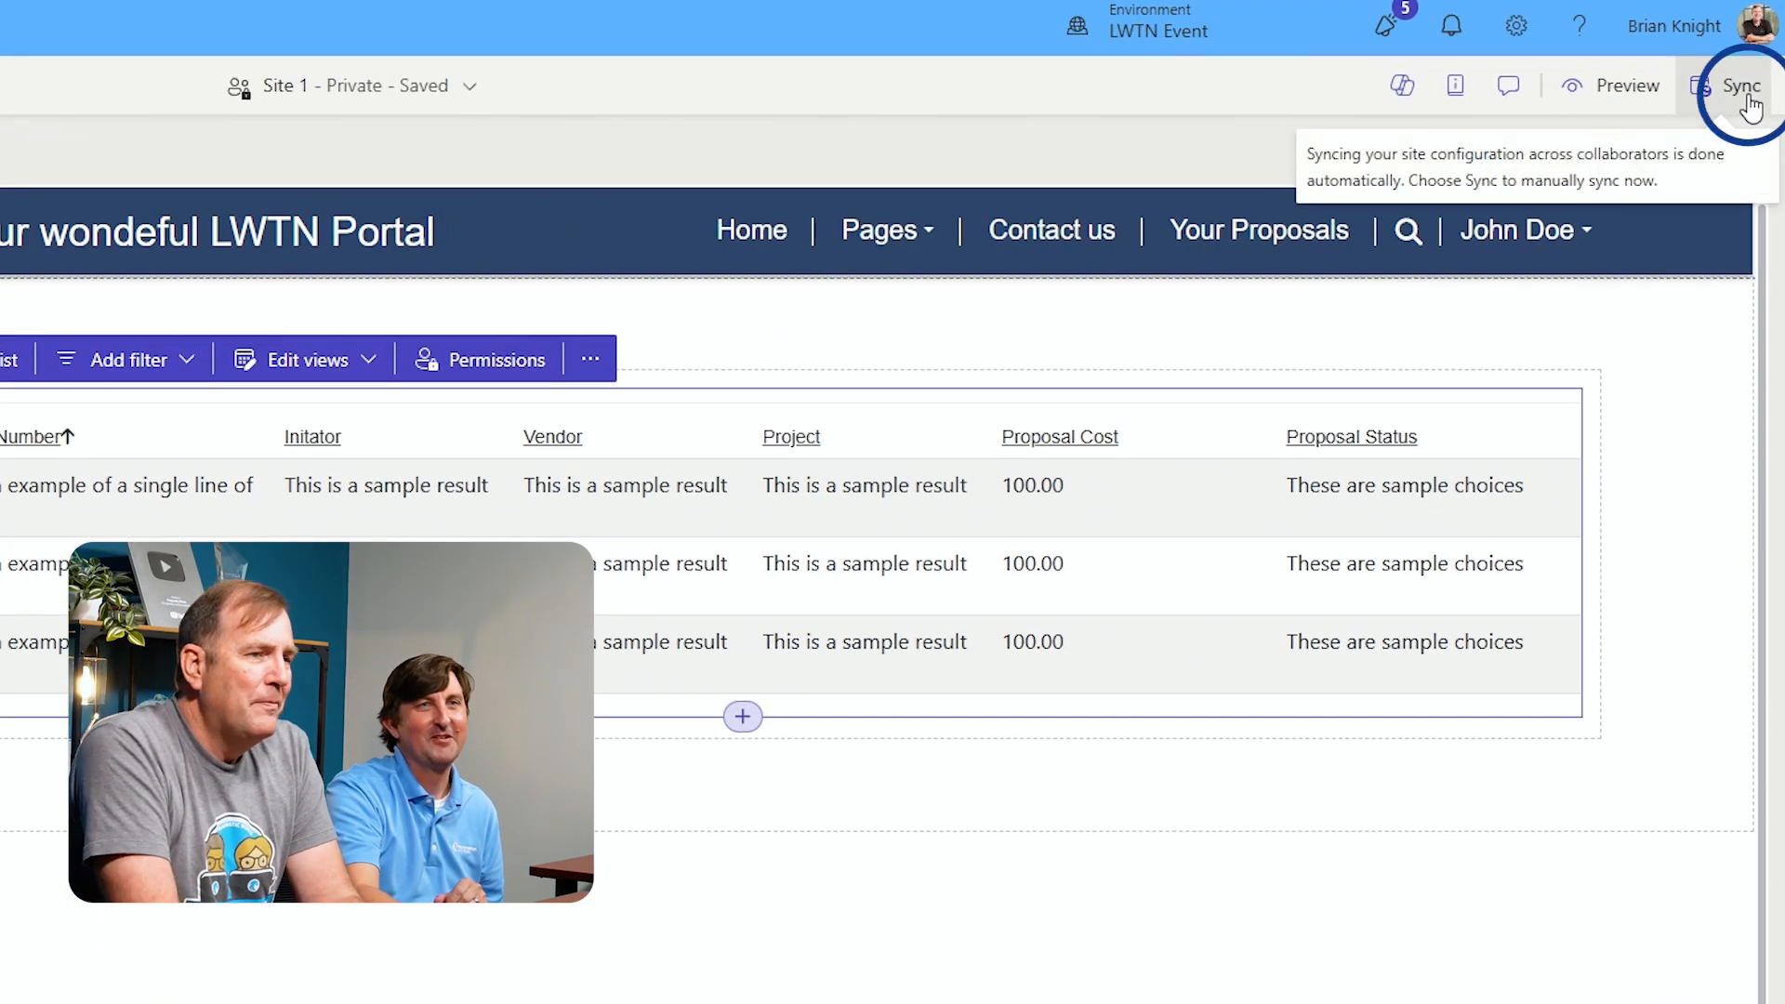
left_click(1748, 97)
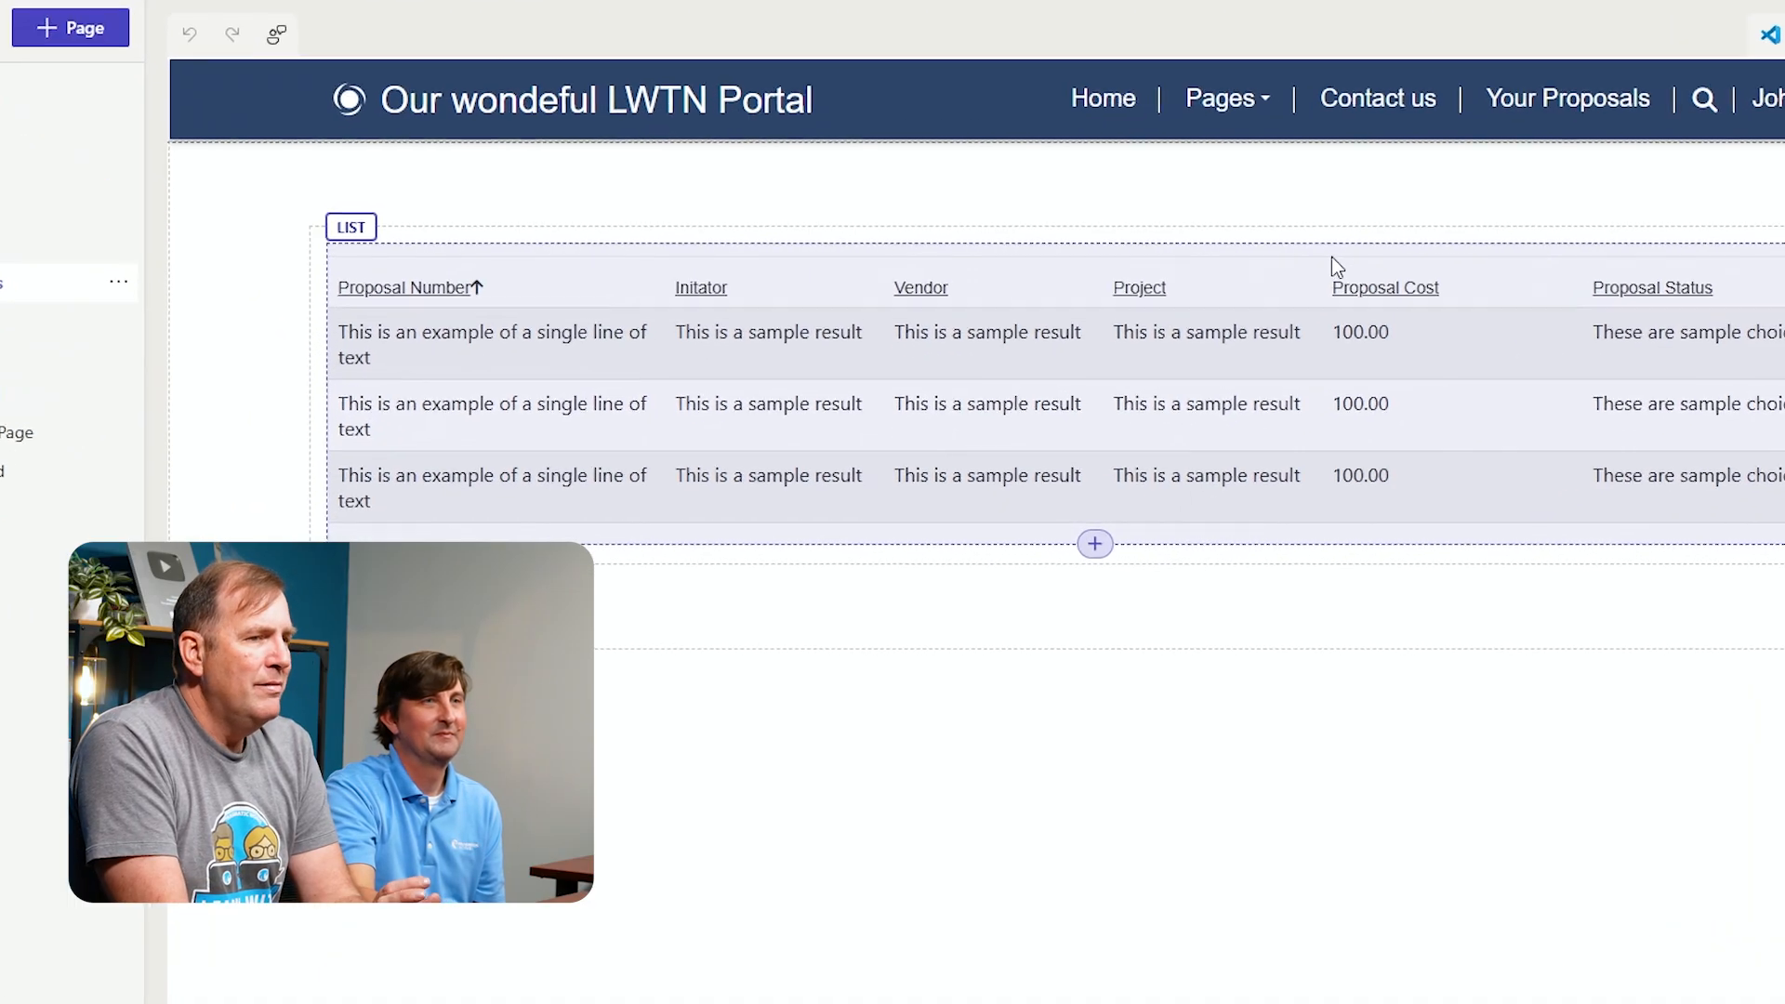
Reopen the Contact - Active Proposals permission from the proposals list, assign the Vendor Role and save it
left_click(1327, 259)
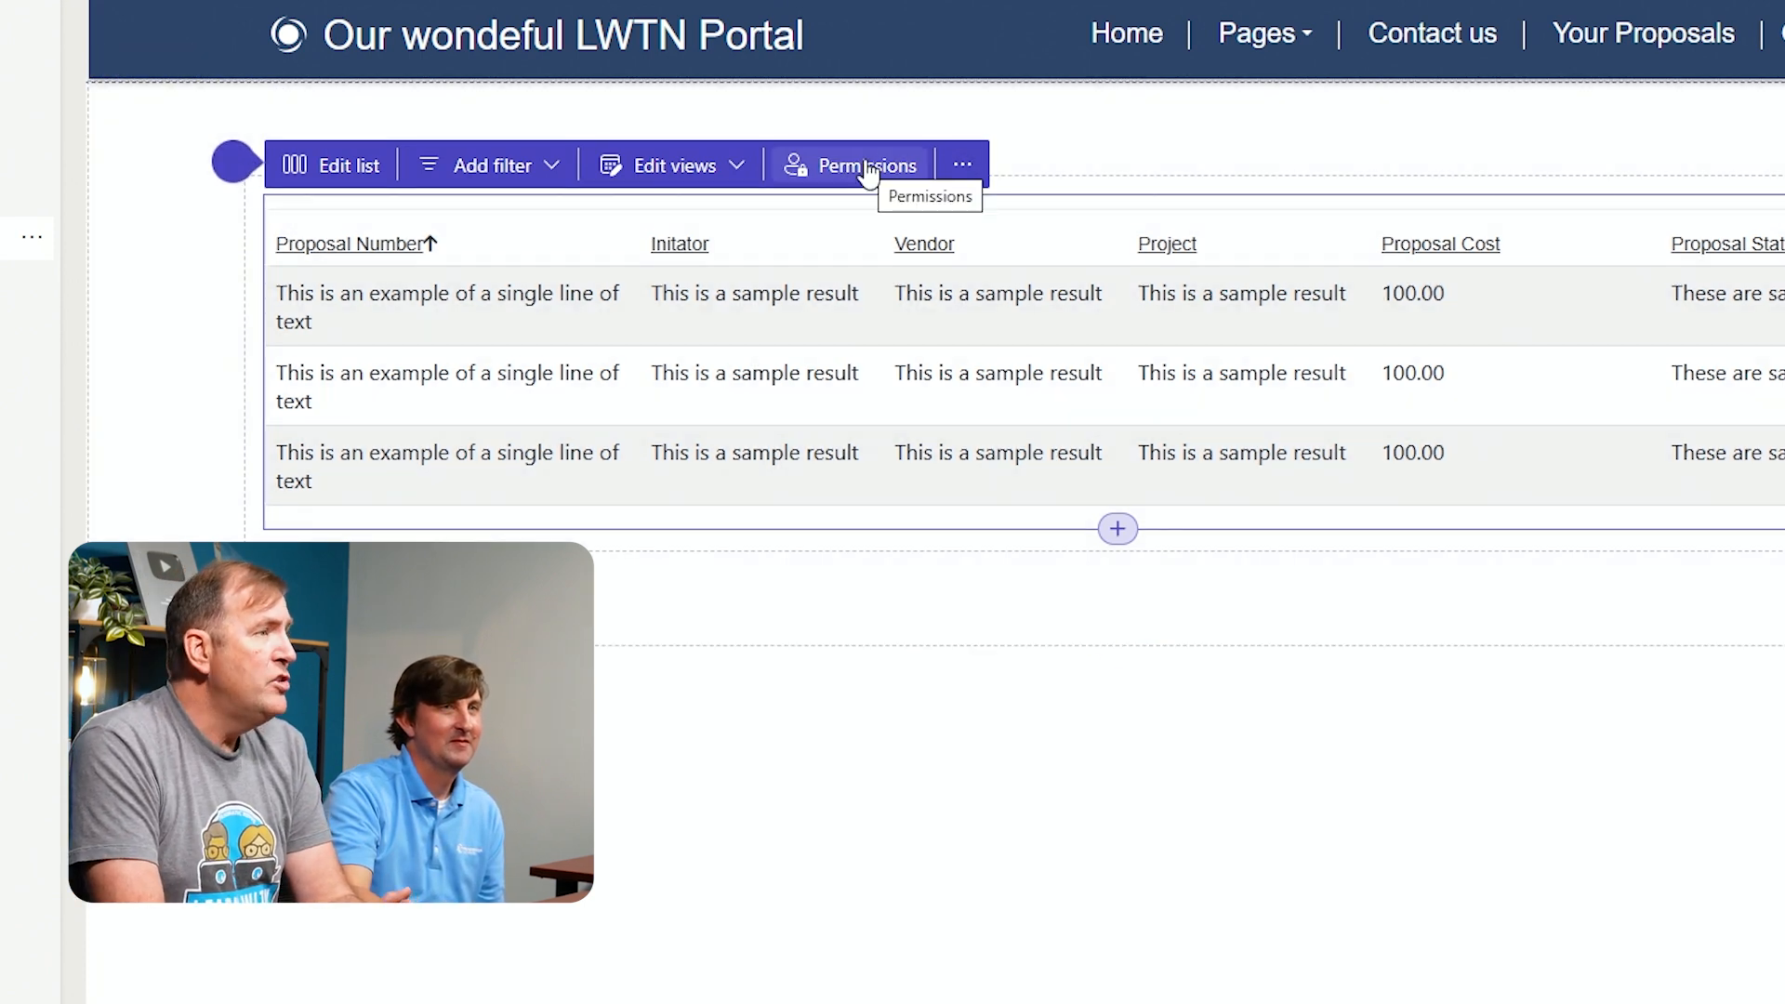
left_click(865, 163)
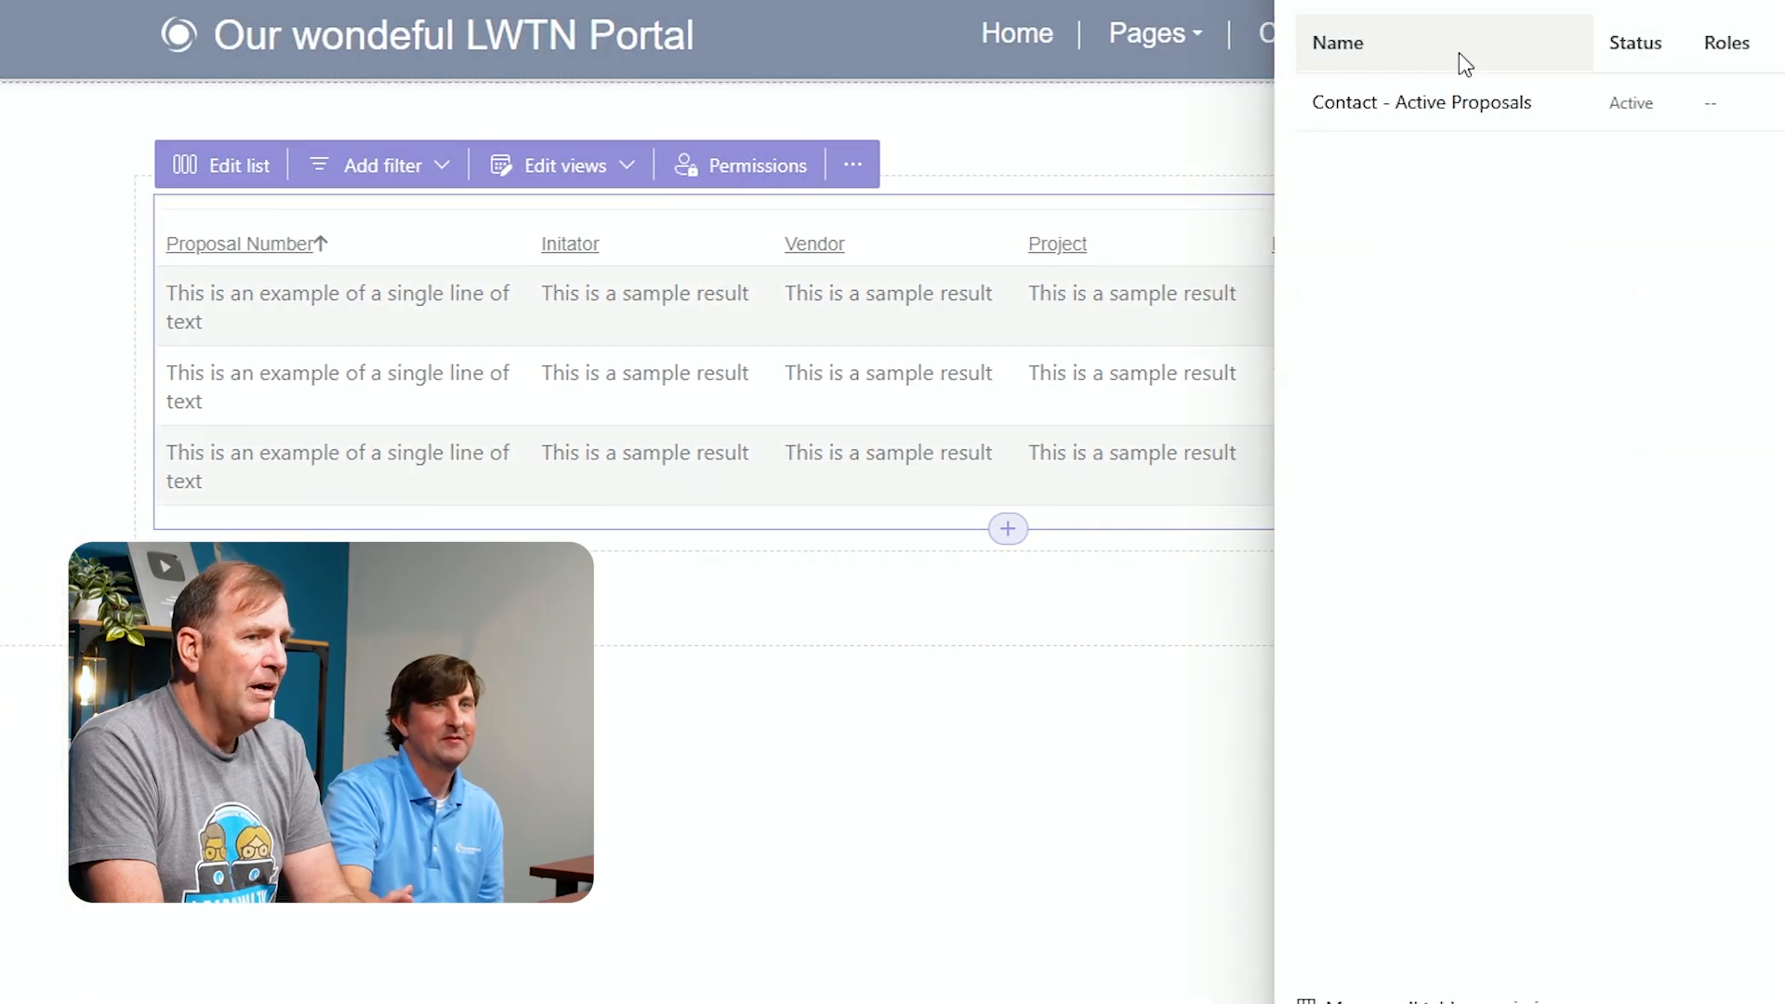
left_click(1643, 113)
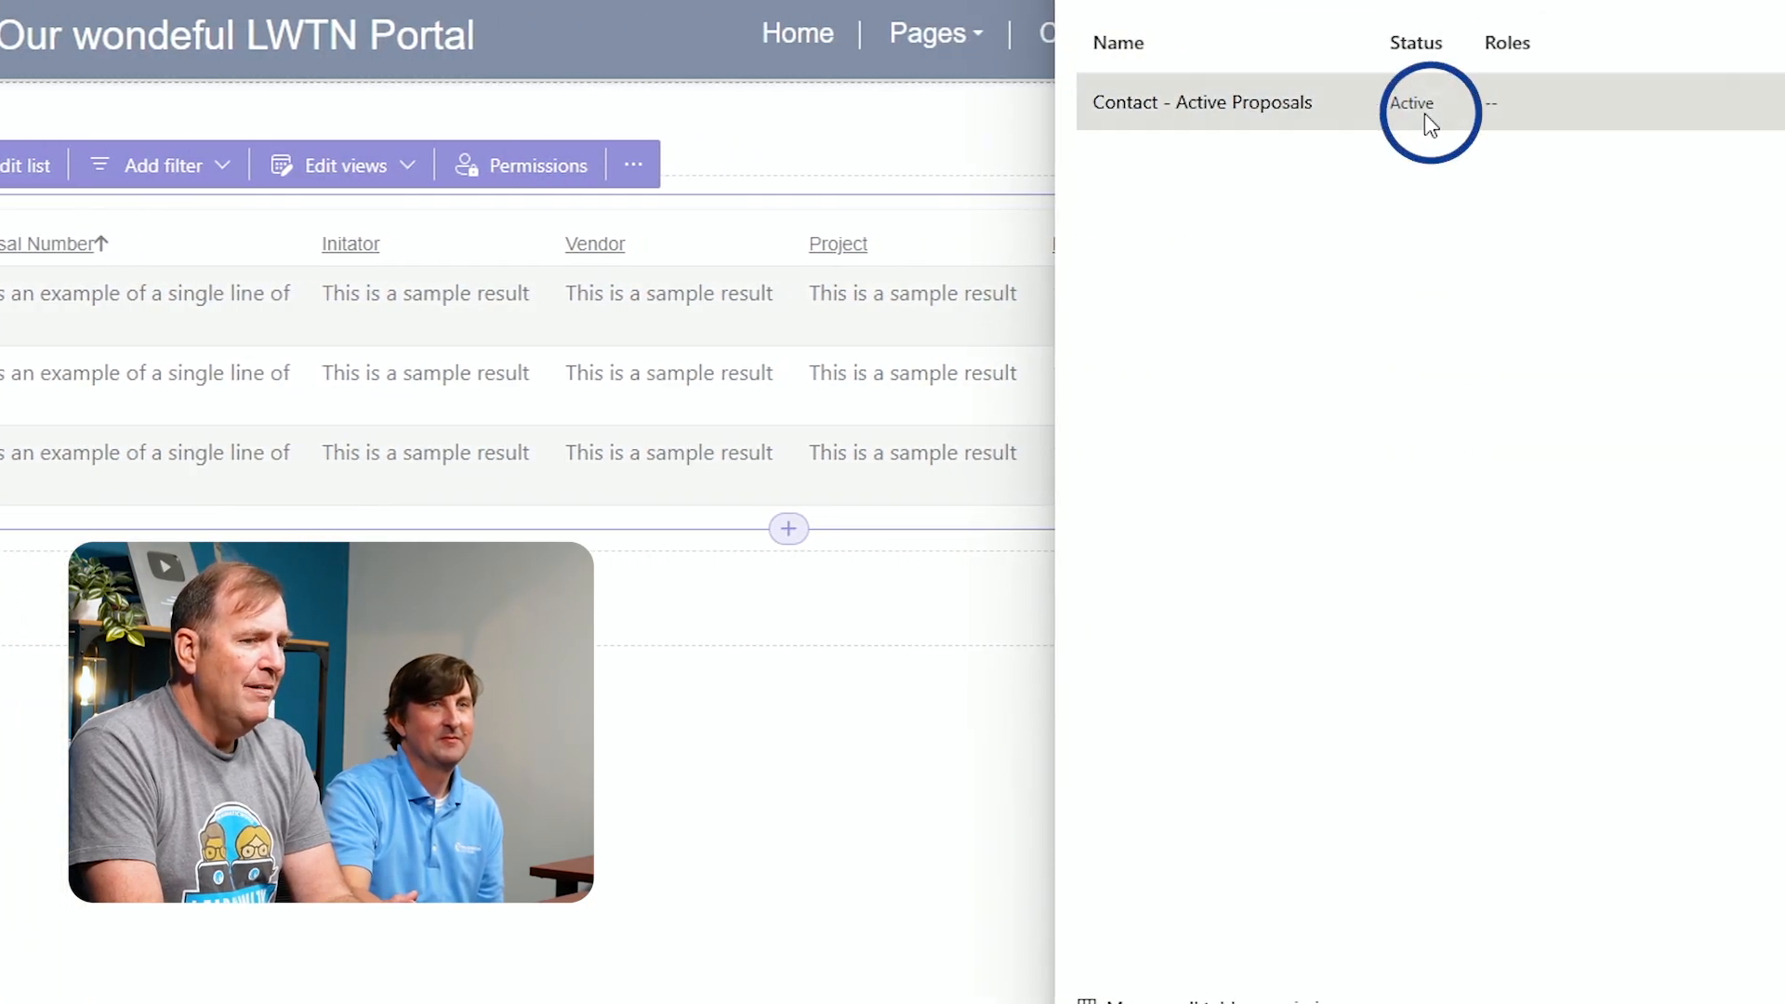
left_click(1111, 109)
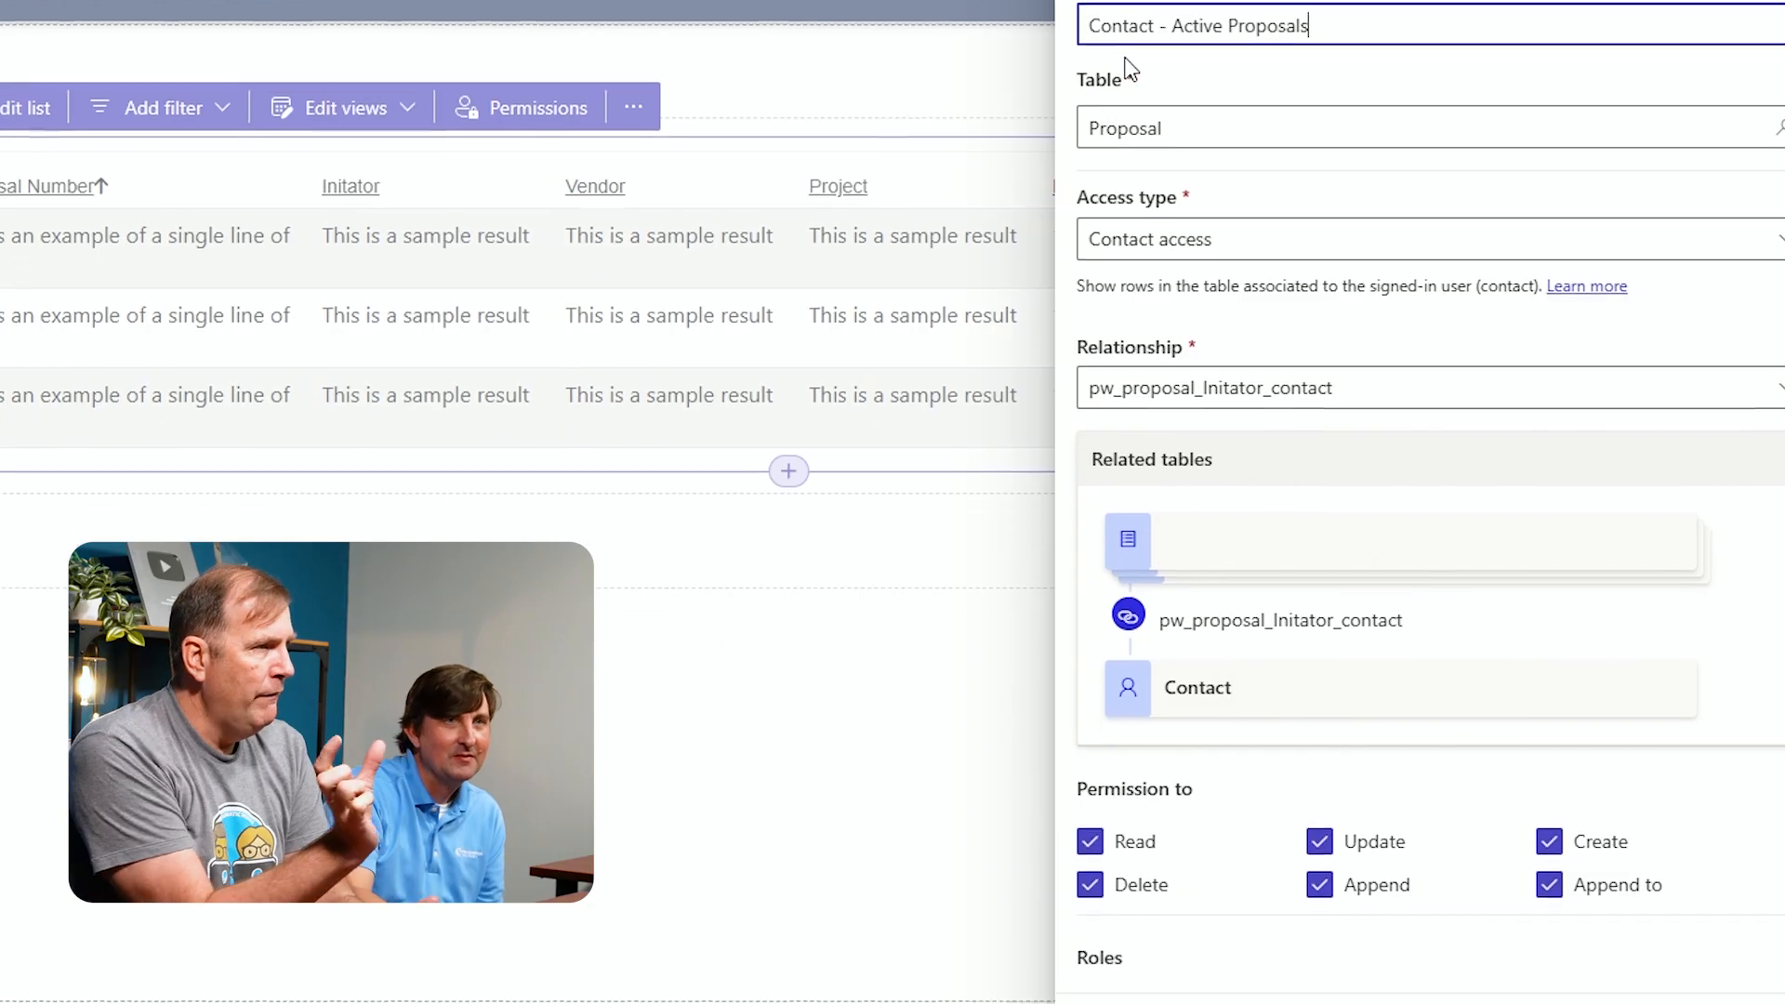
scroll(1129, 2, "down", 1)
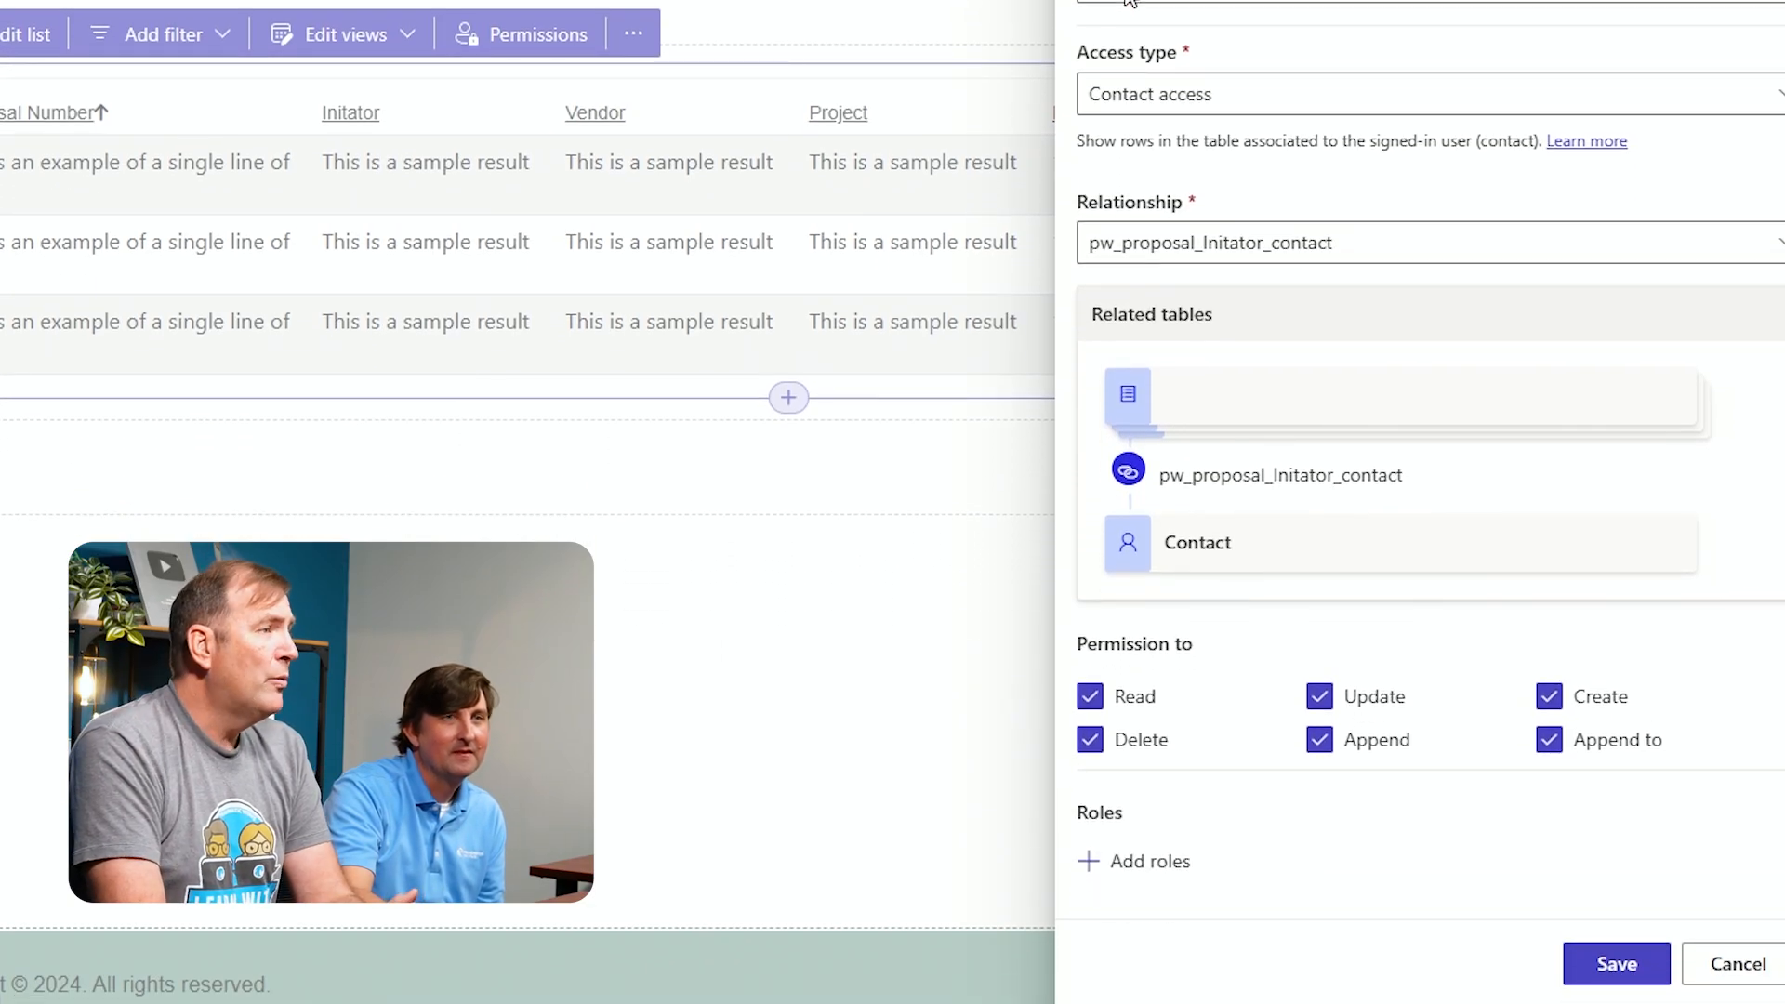
left_click(1155, 868)
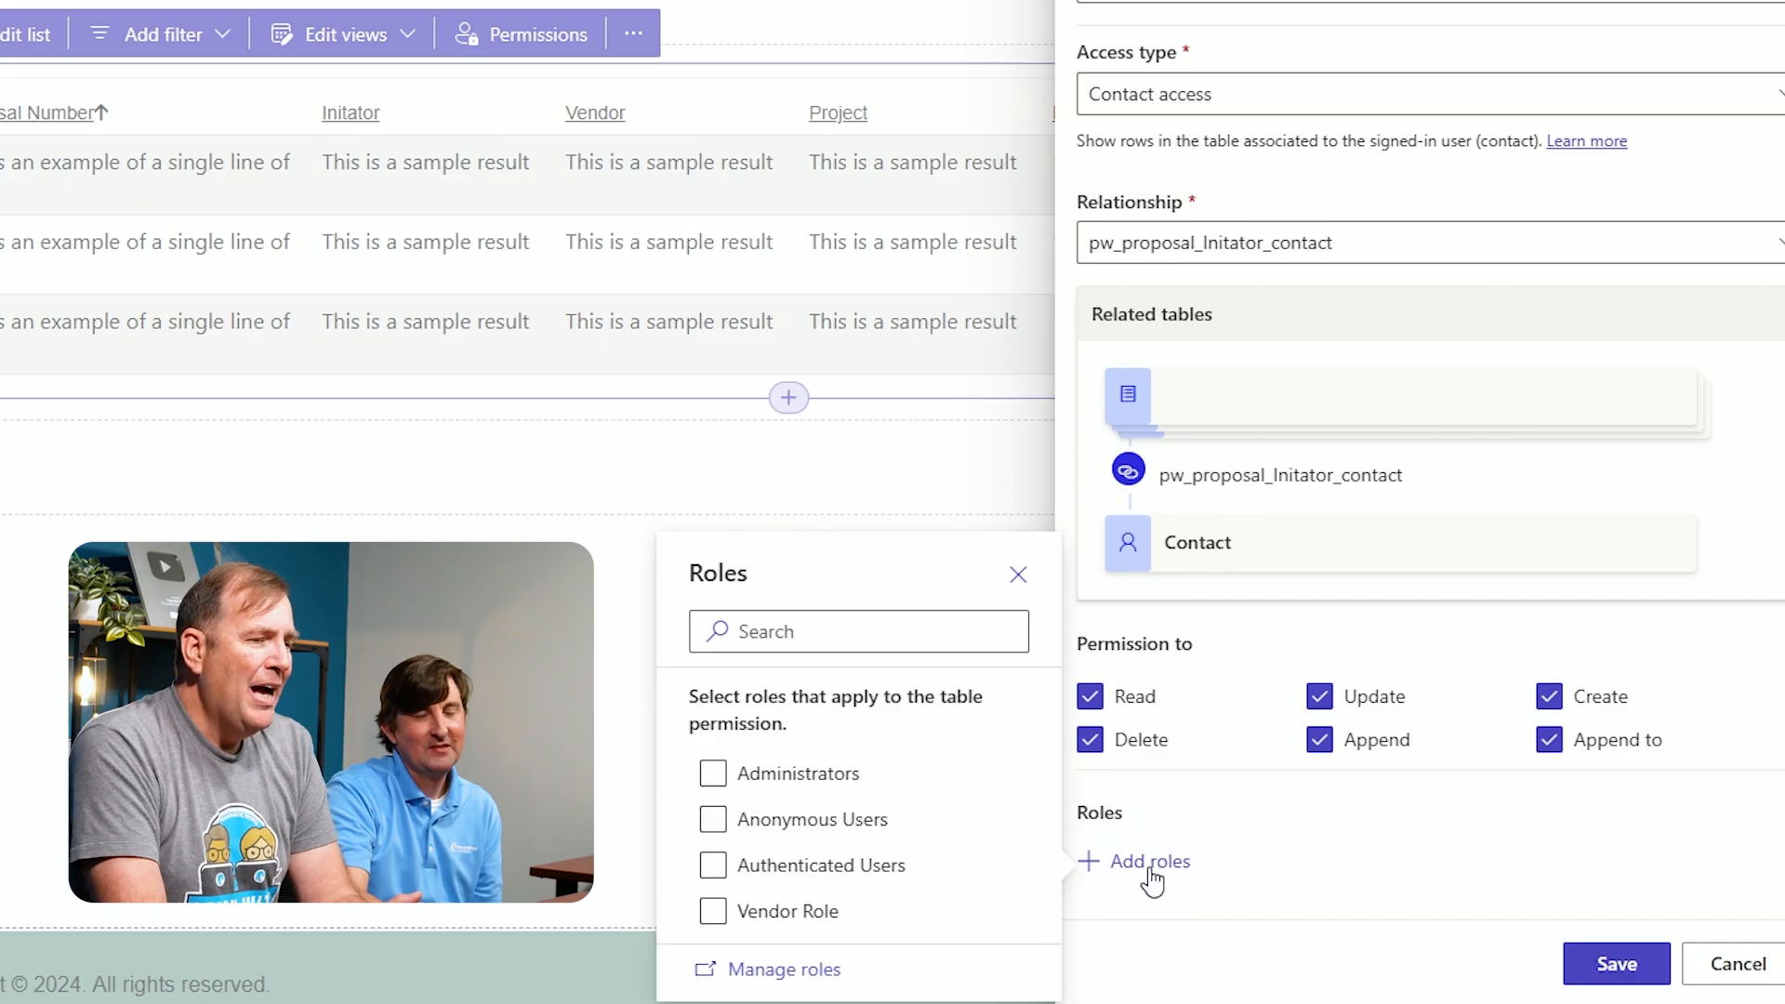
left_click(805, 920)
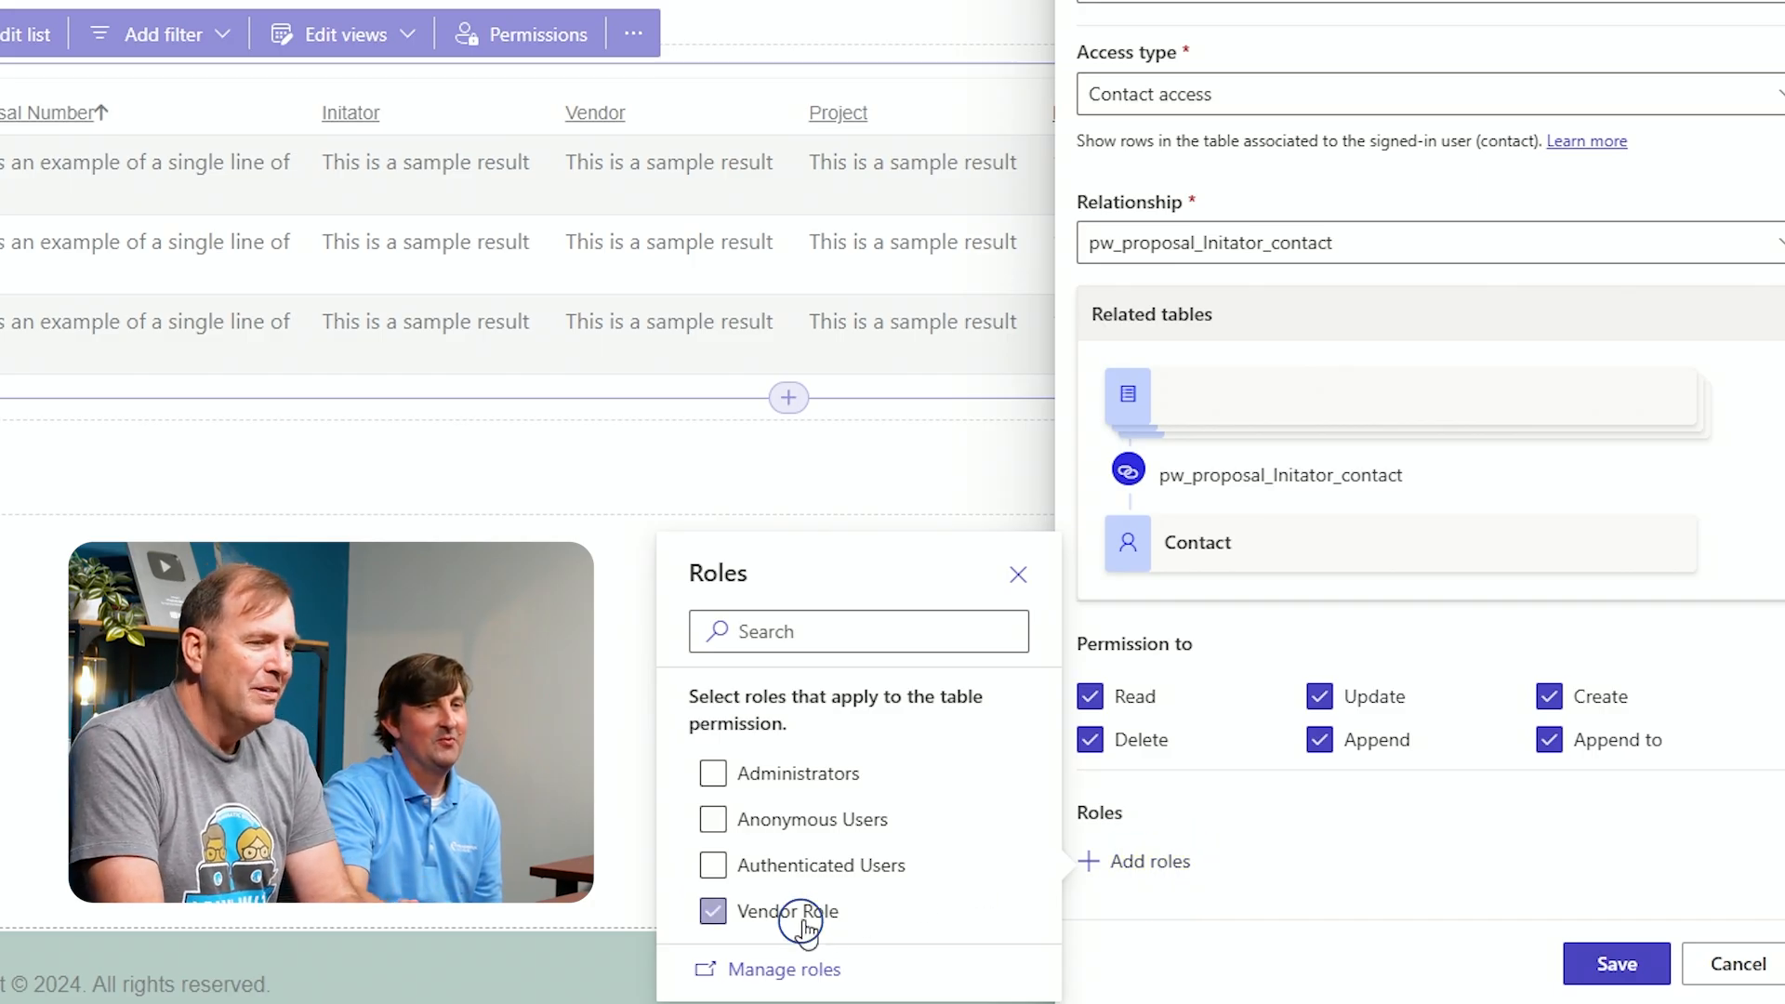
left_click(1271, 855)
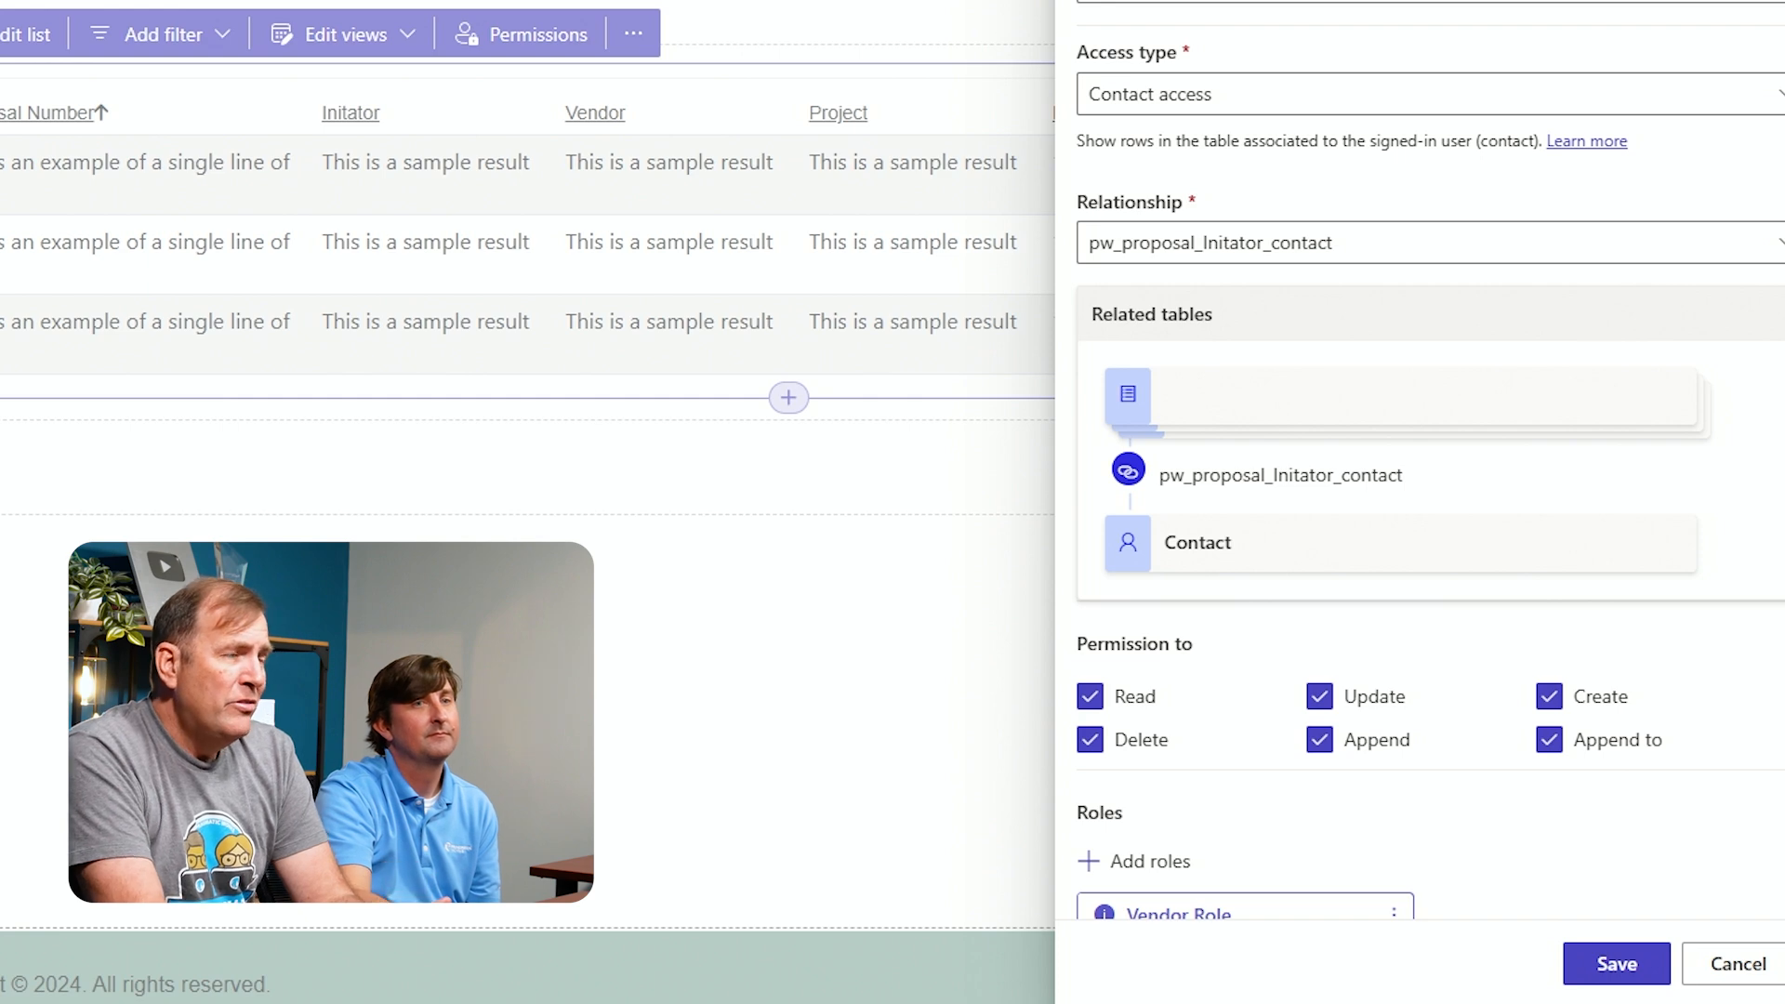
left_click(1617, 964)
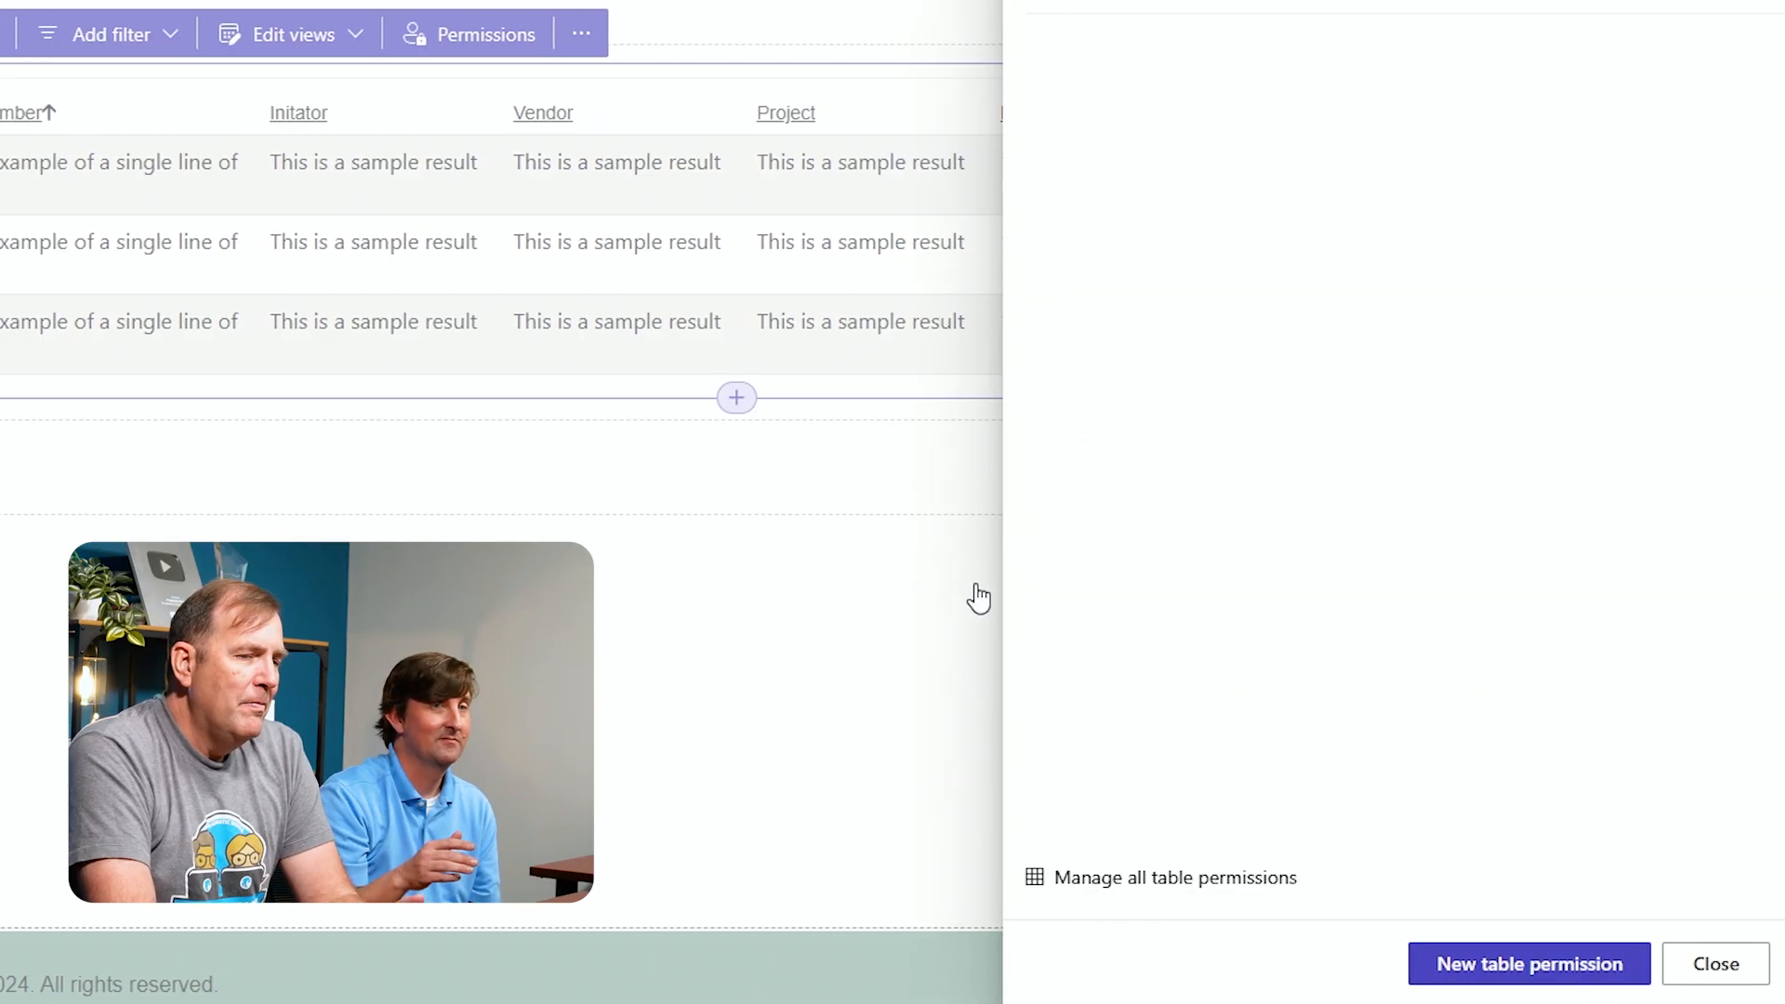
left_click(1715, 964)
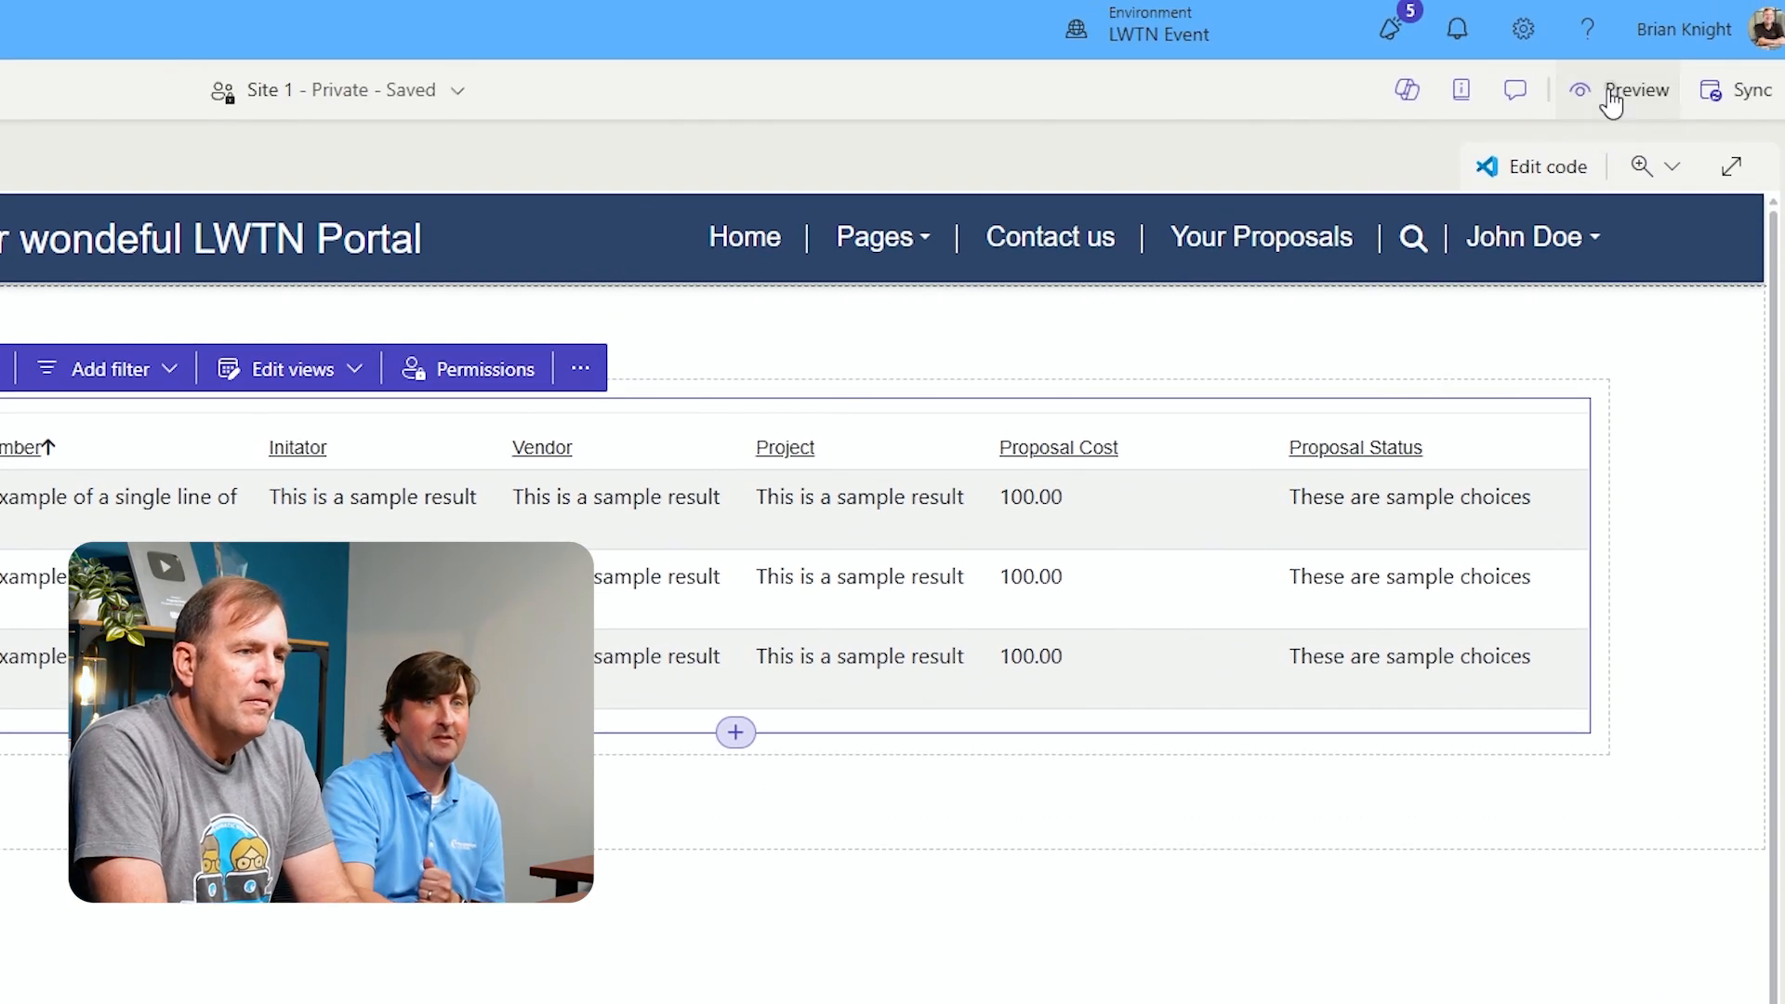
Preview the site on desktop to check the Your Proposals page as the signed-in contact
left_click(1611, 100)
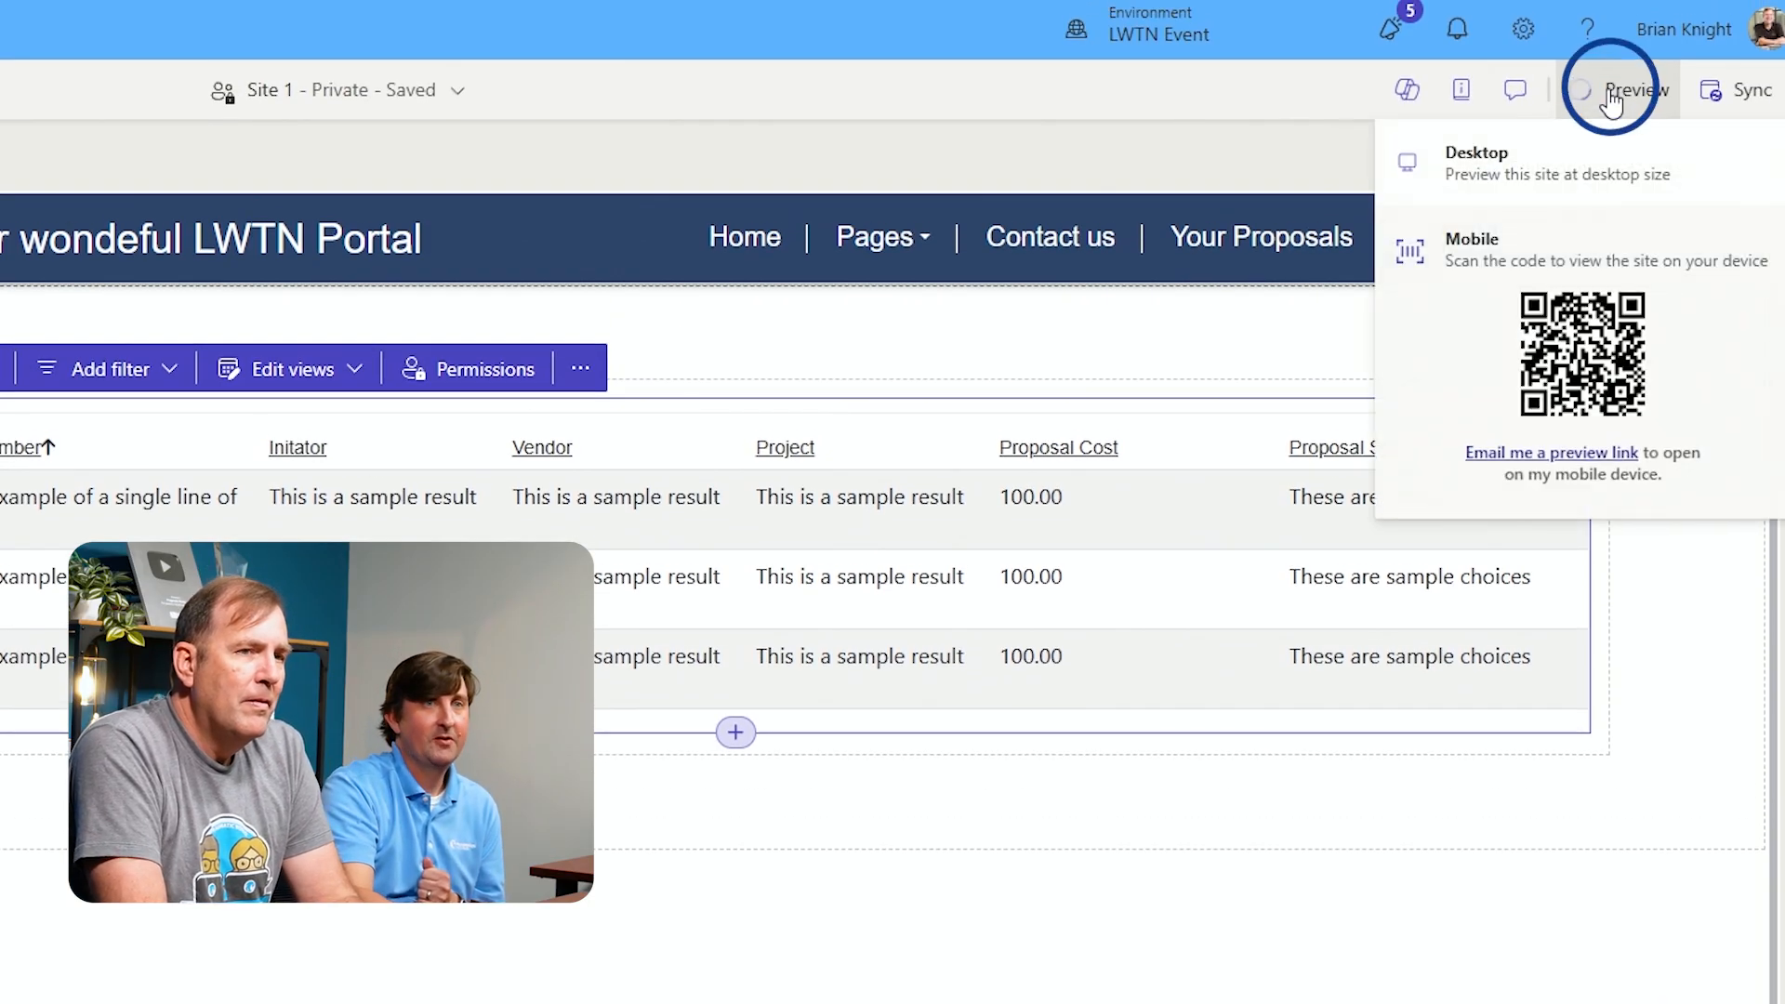
left_click(1527, 181)
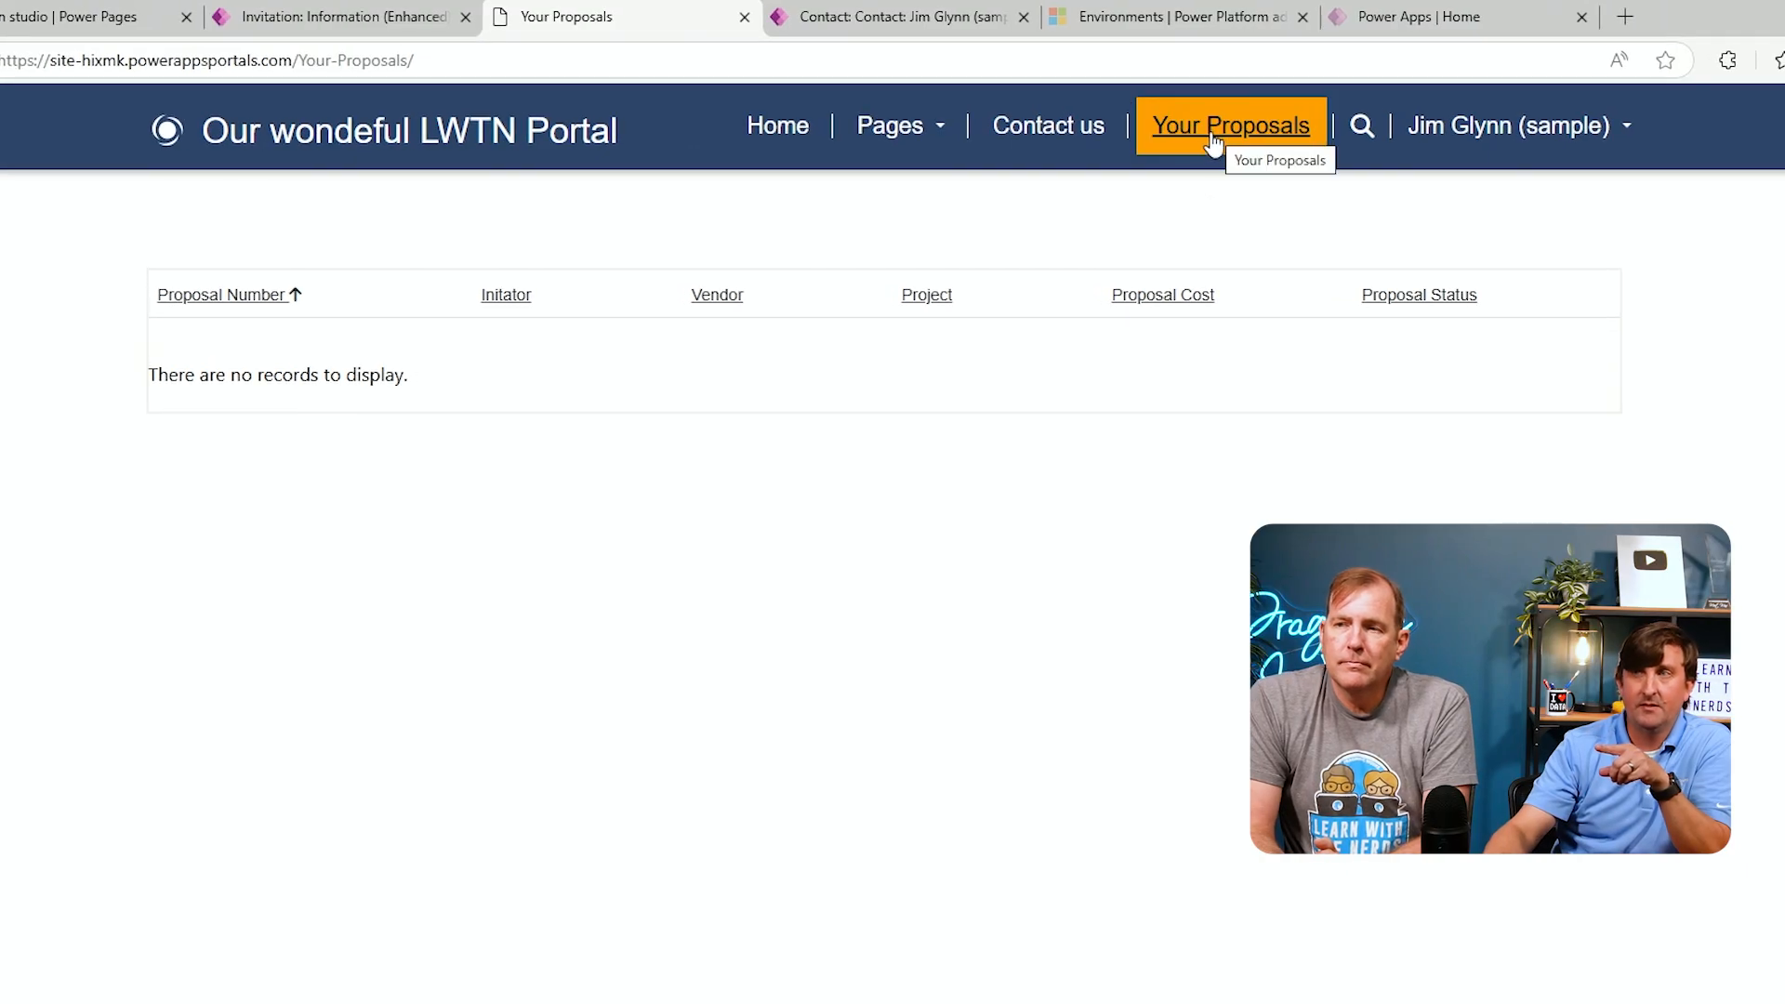
left_click(95, 19)
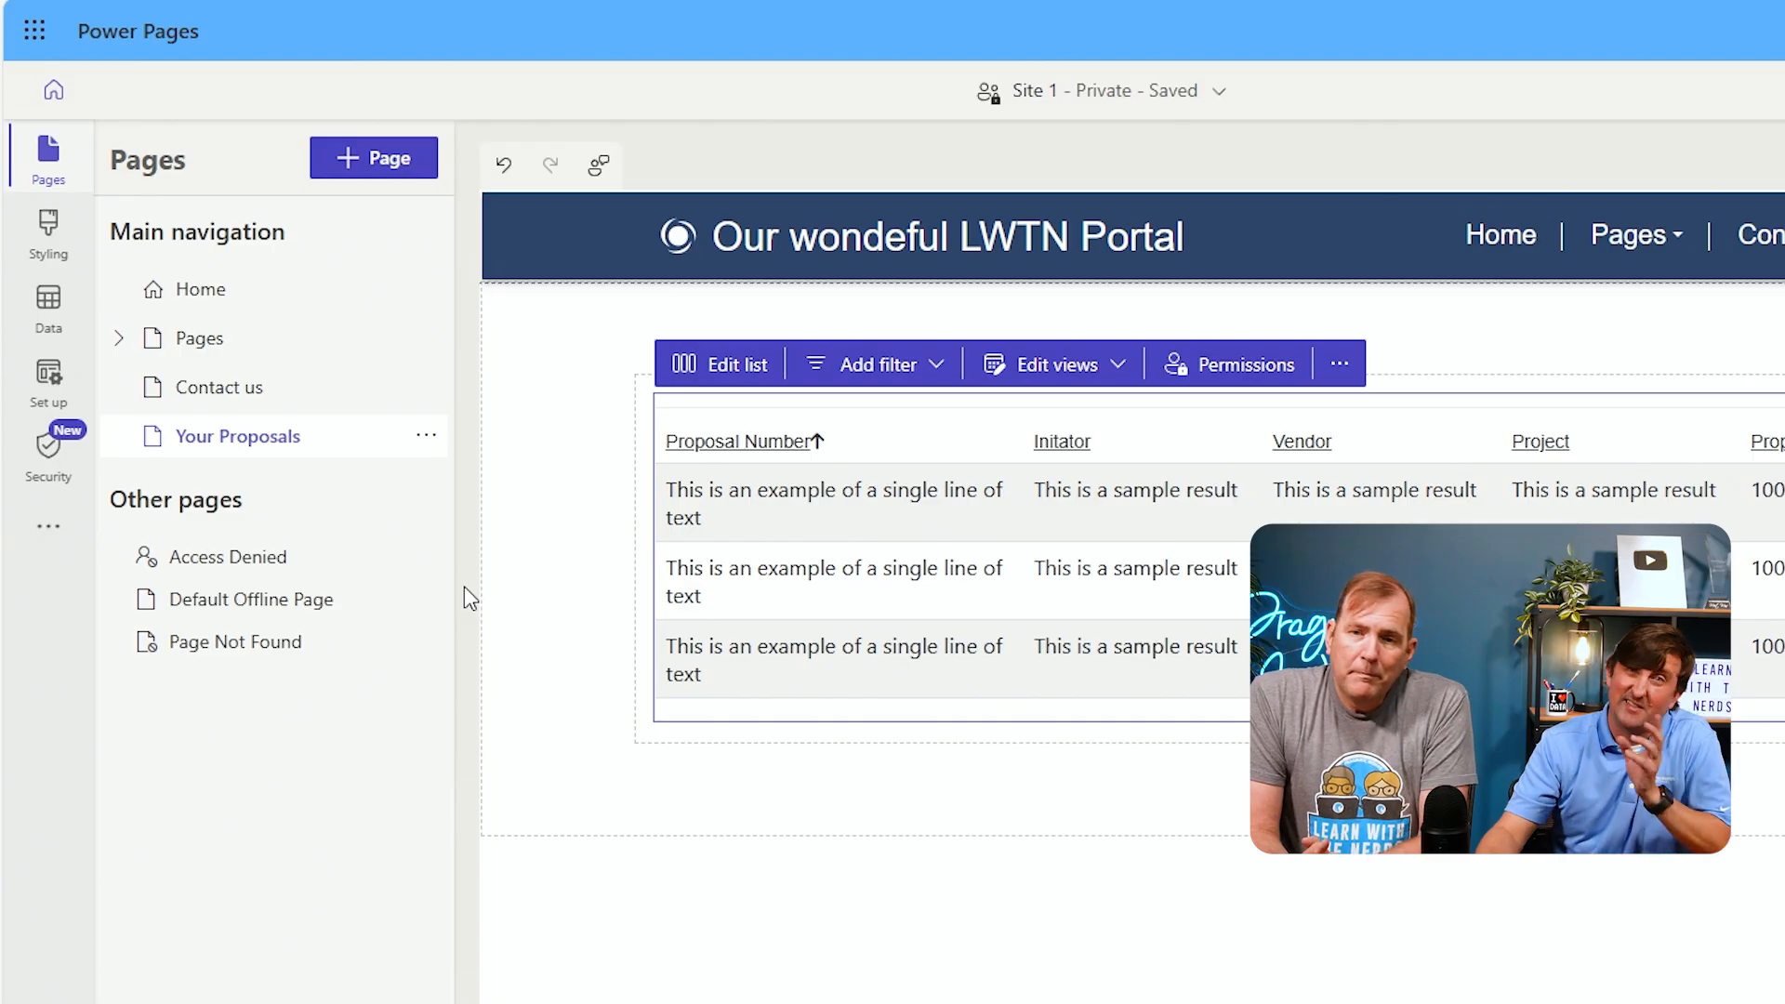
Restrict the Your Proposals page so only the Vendor Role can see it
left_click(426, 442)
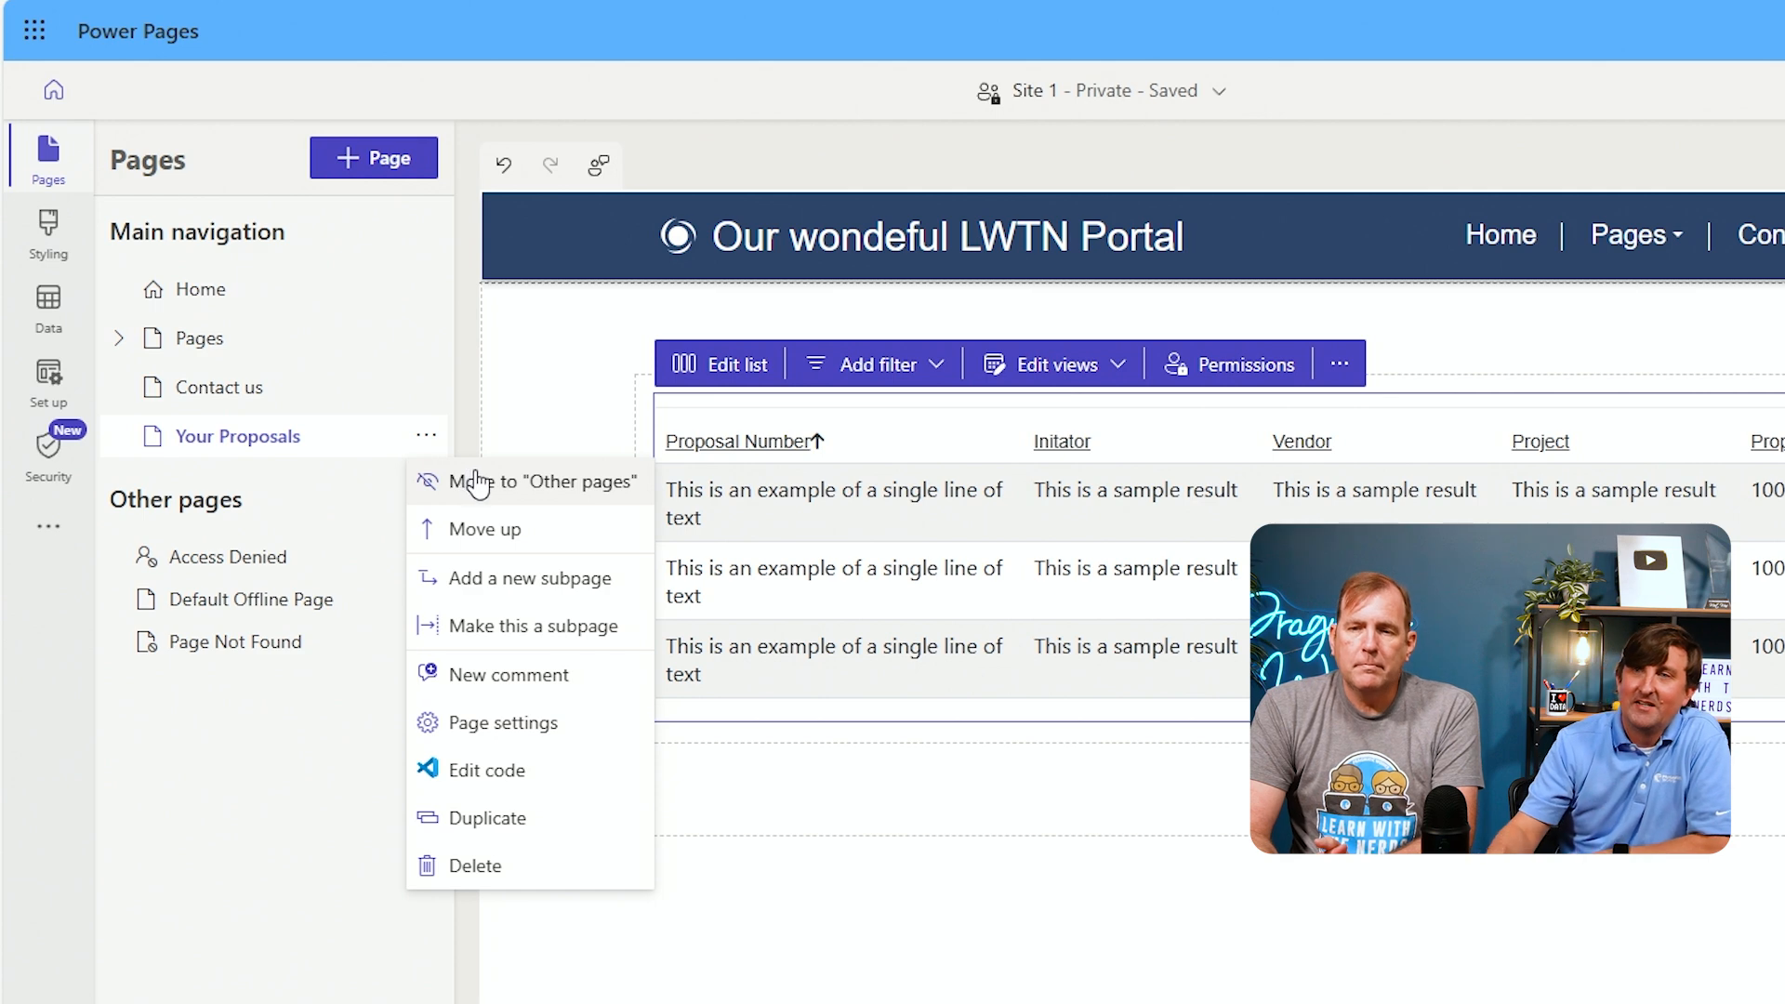
left_click(504, 729)
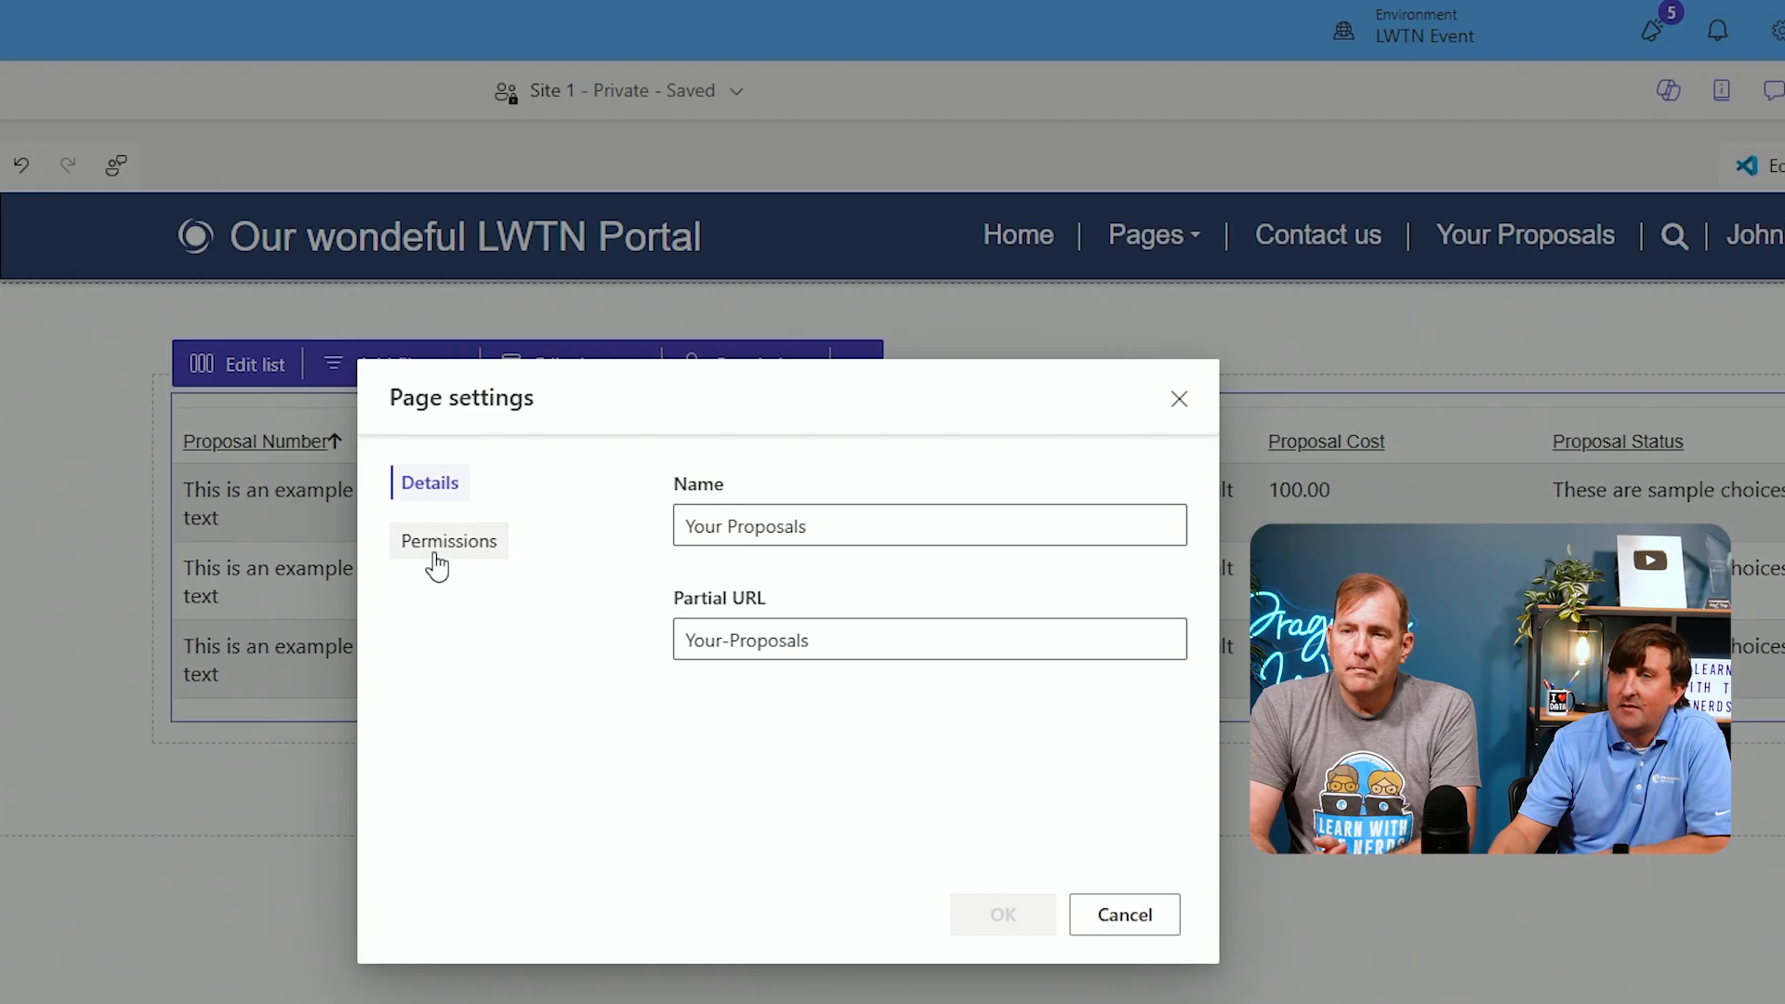
left_click(435, 564)
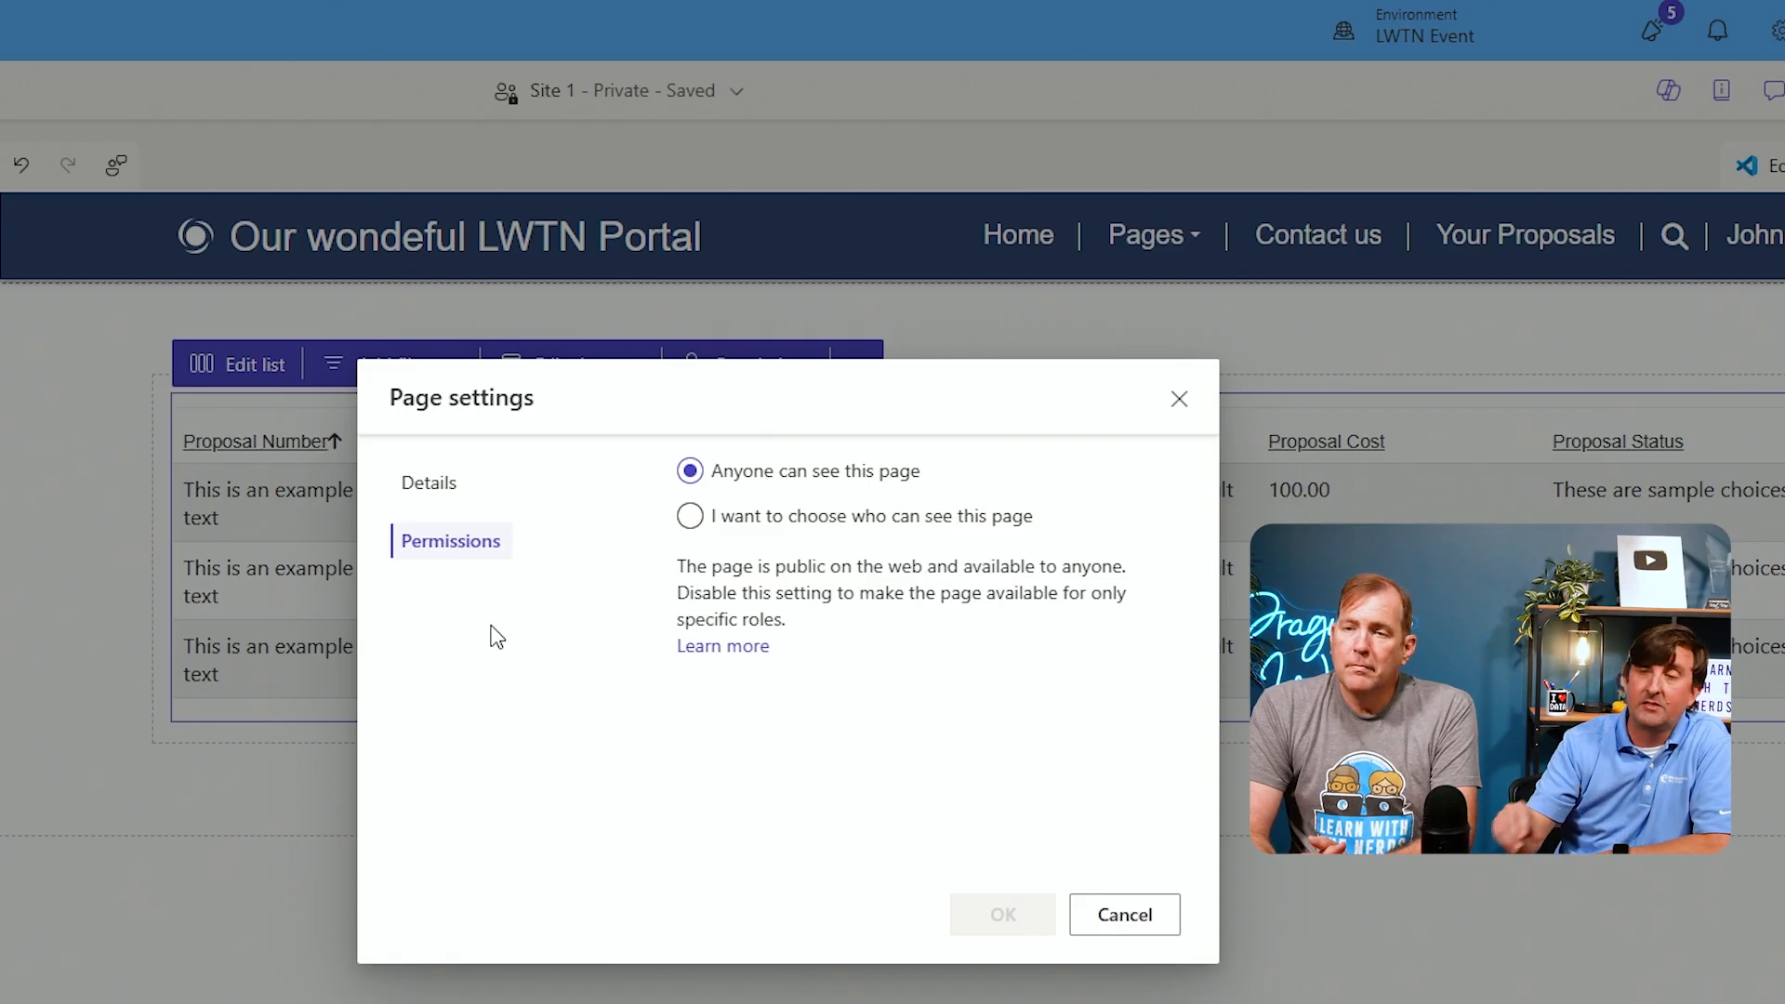
left_click(691, 517)
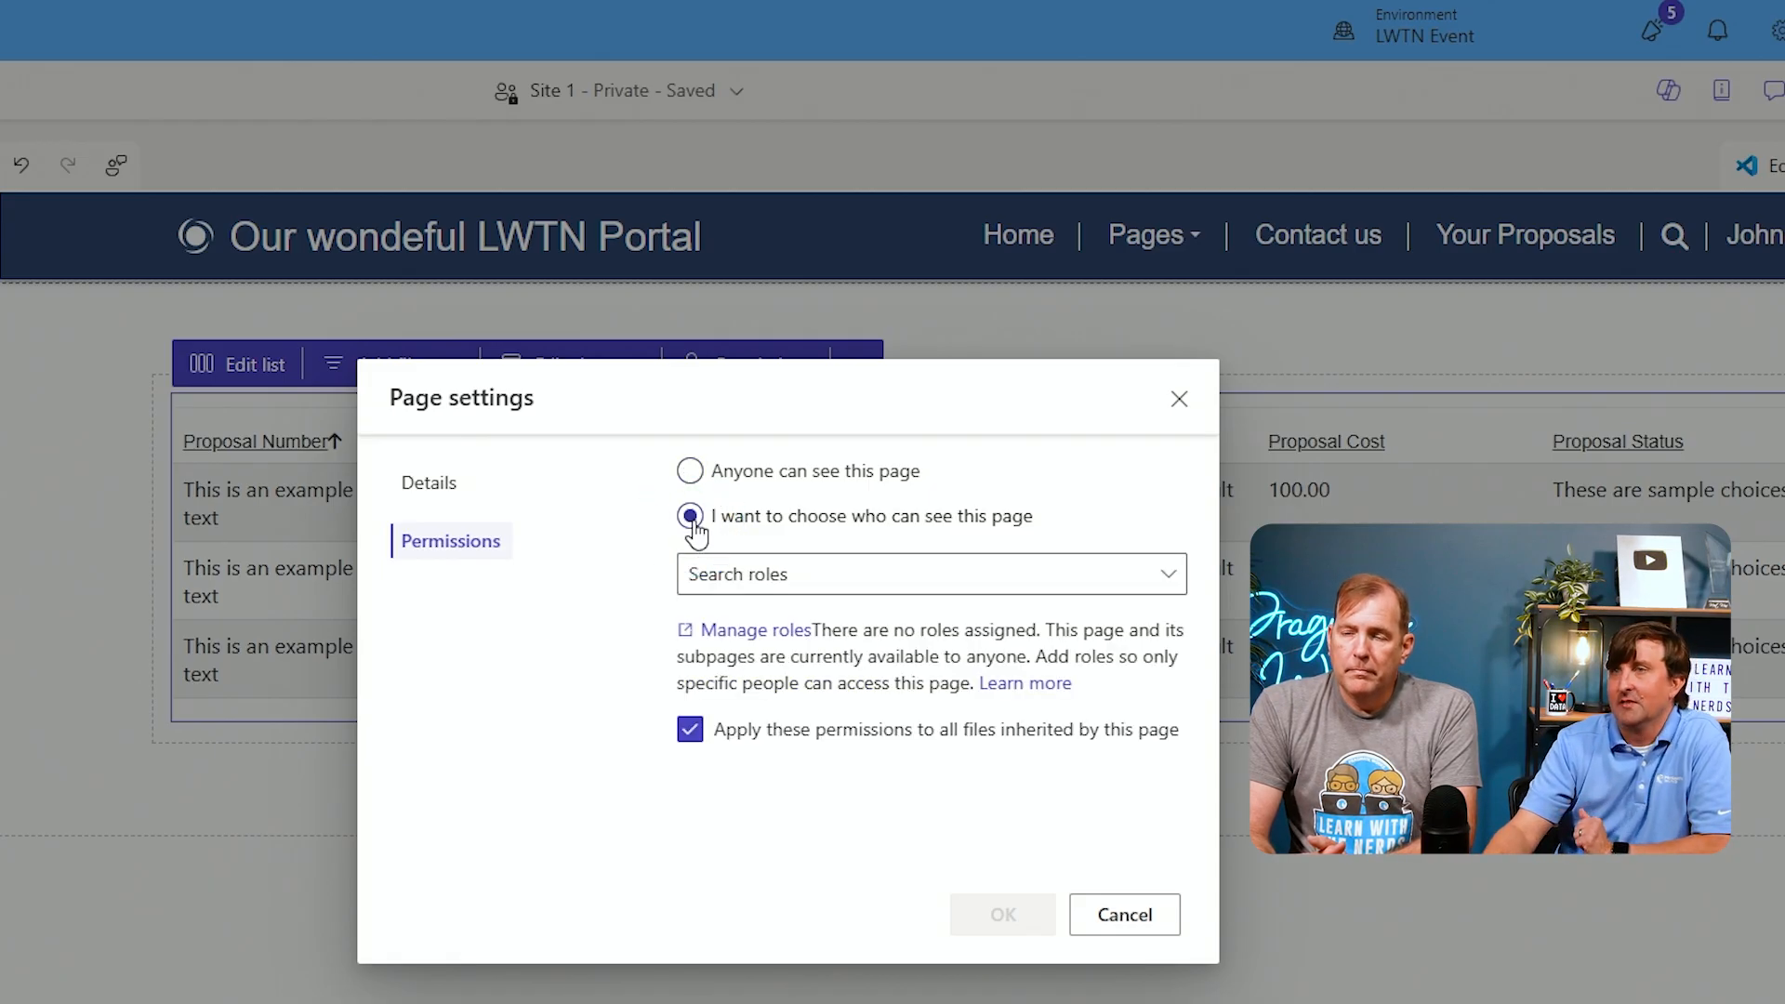
left_click(1145, 593)
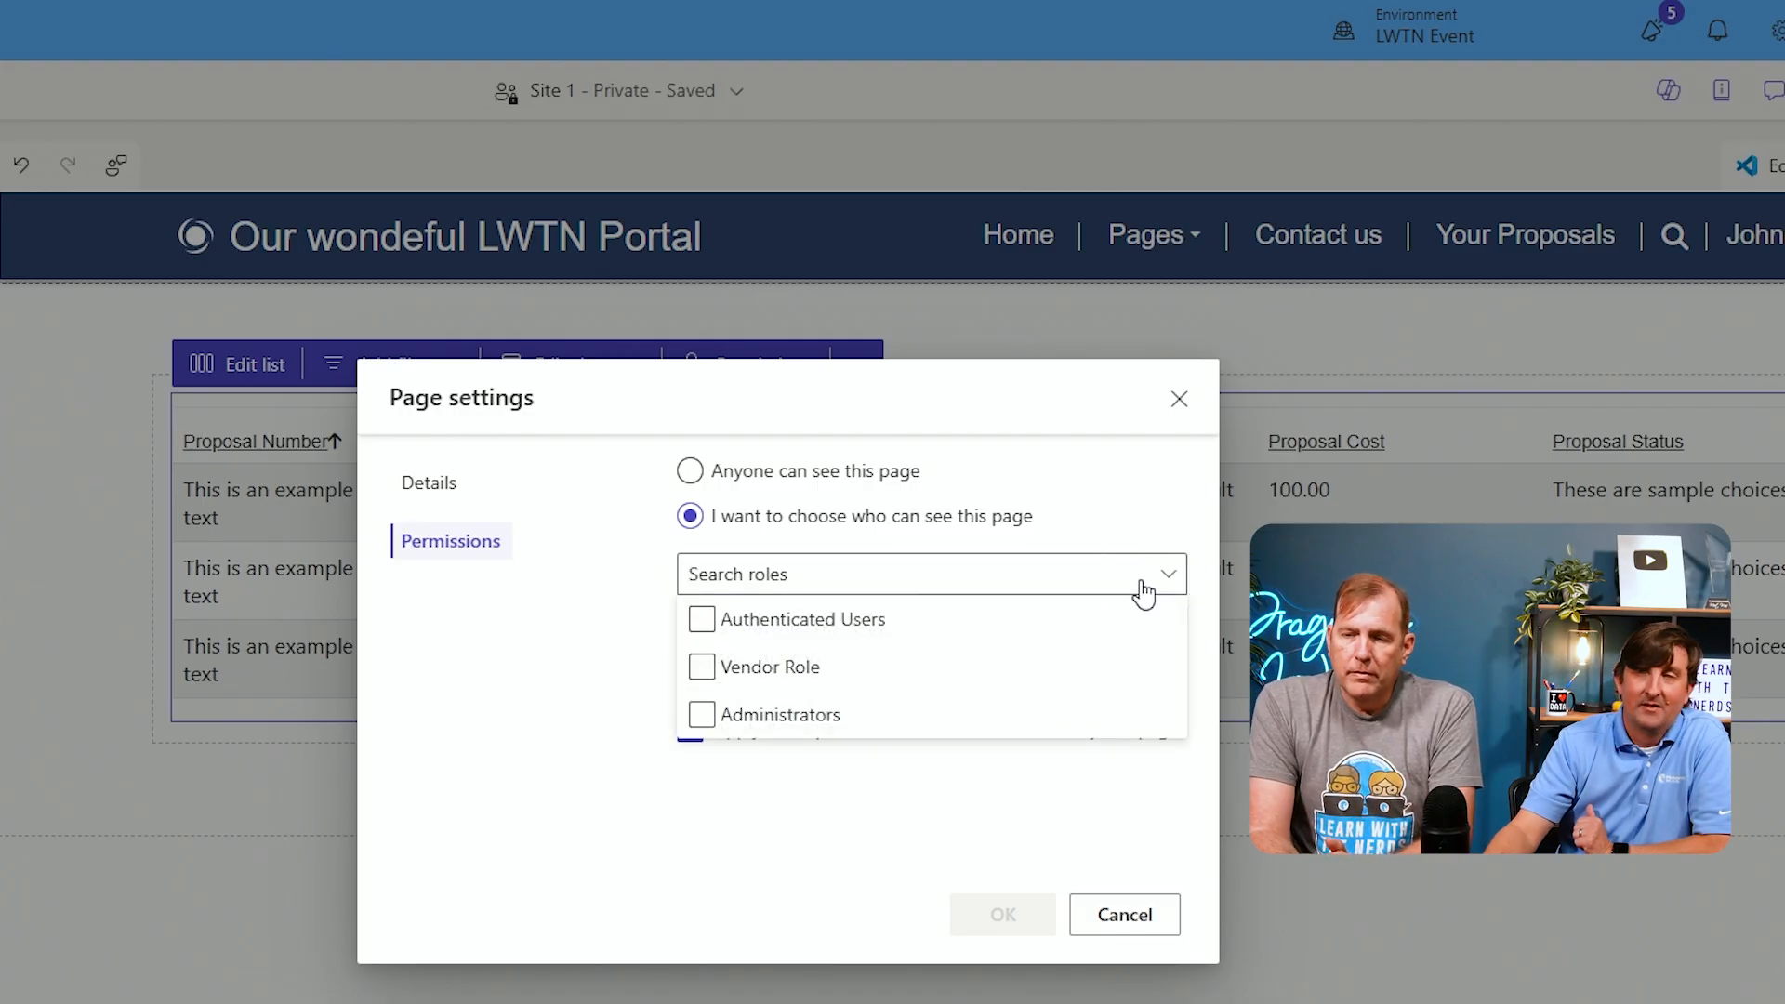
left_click(805, 681)
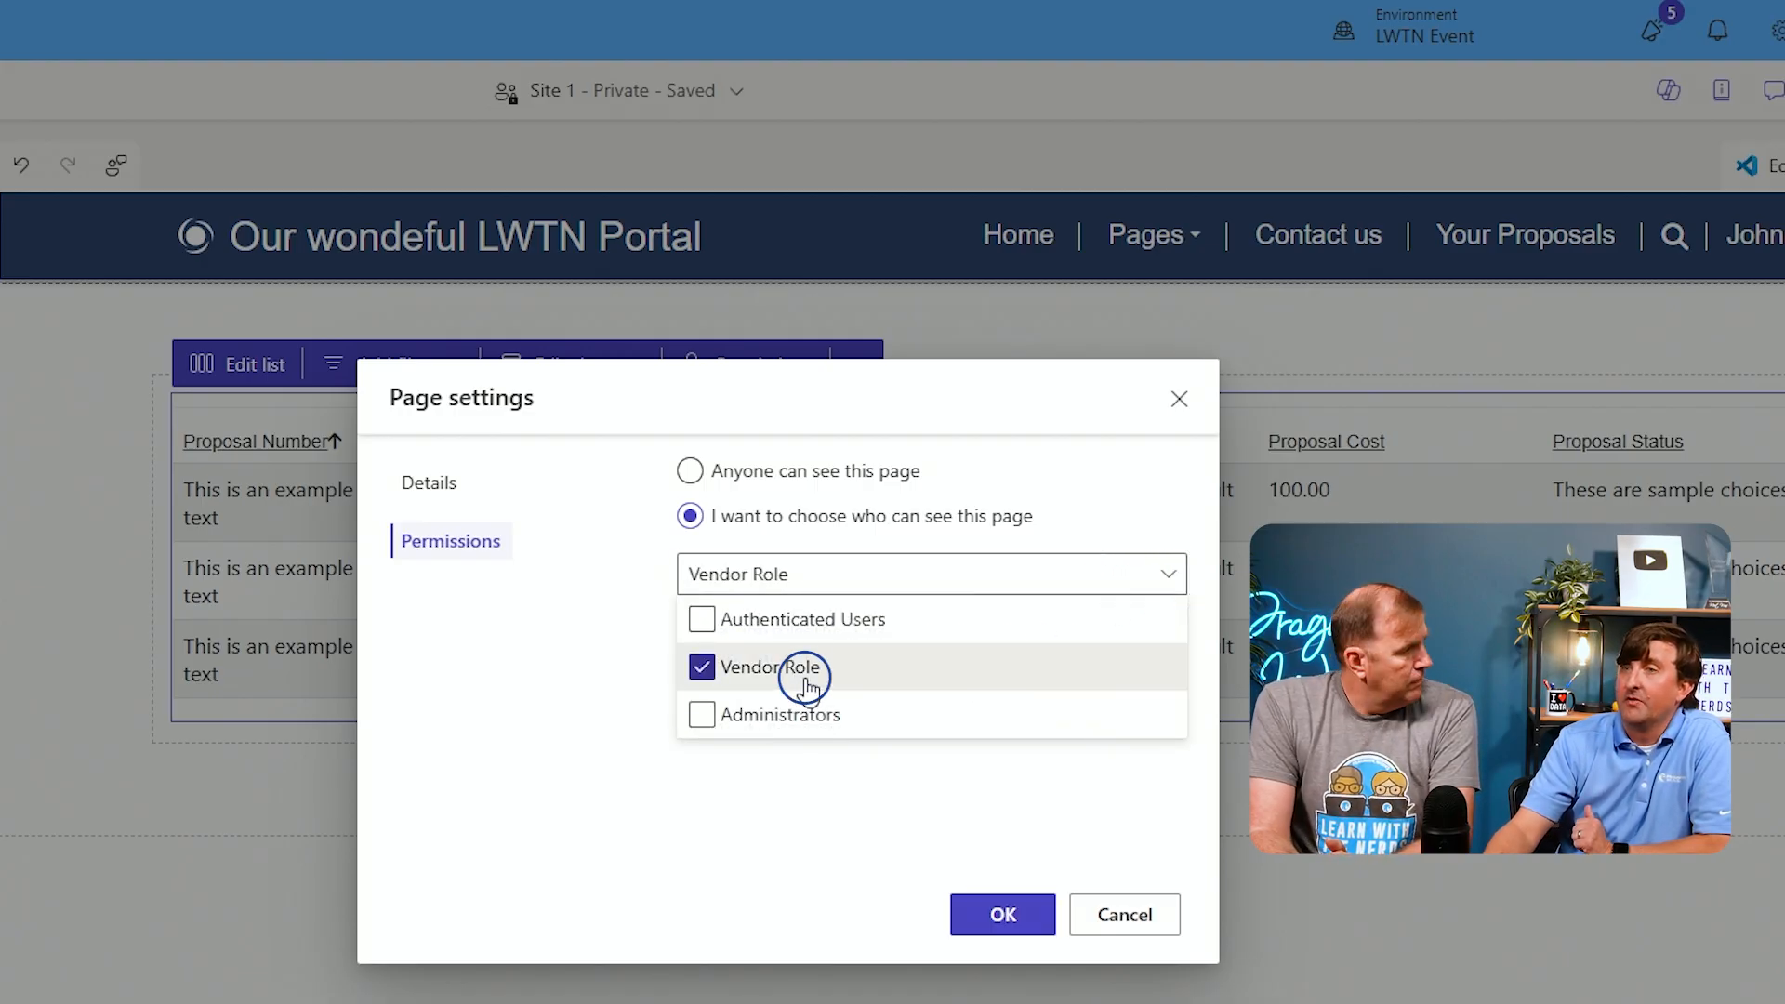
left_click(546, 588)
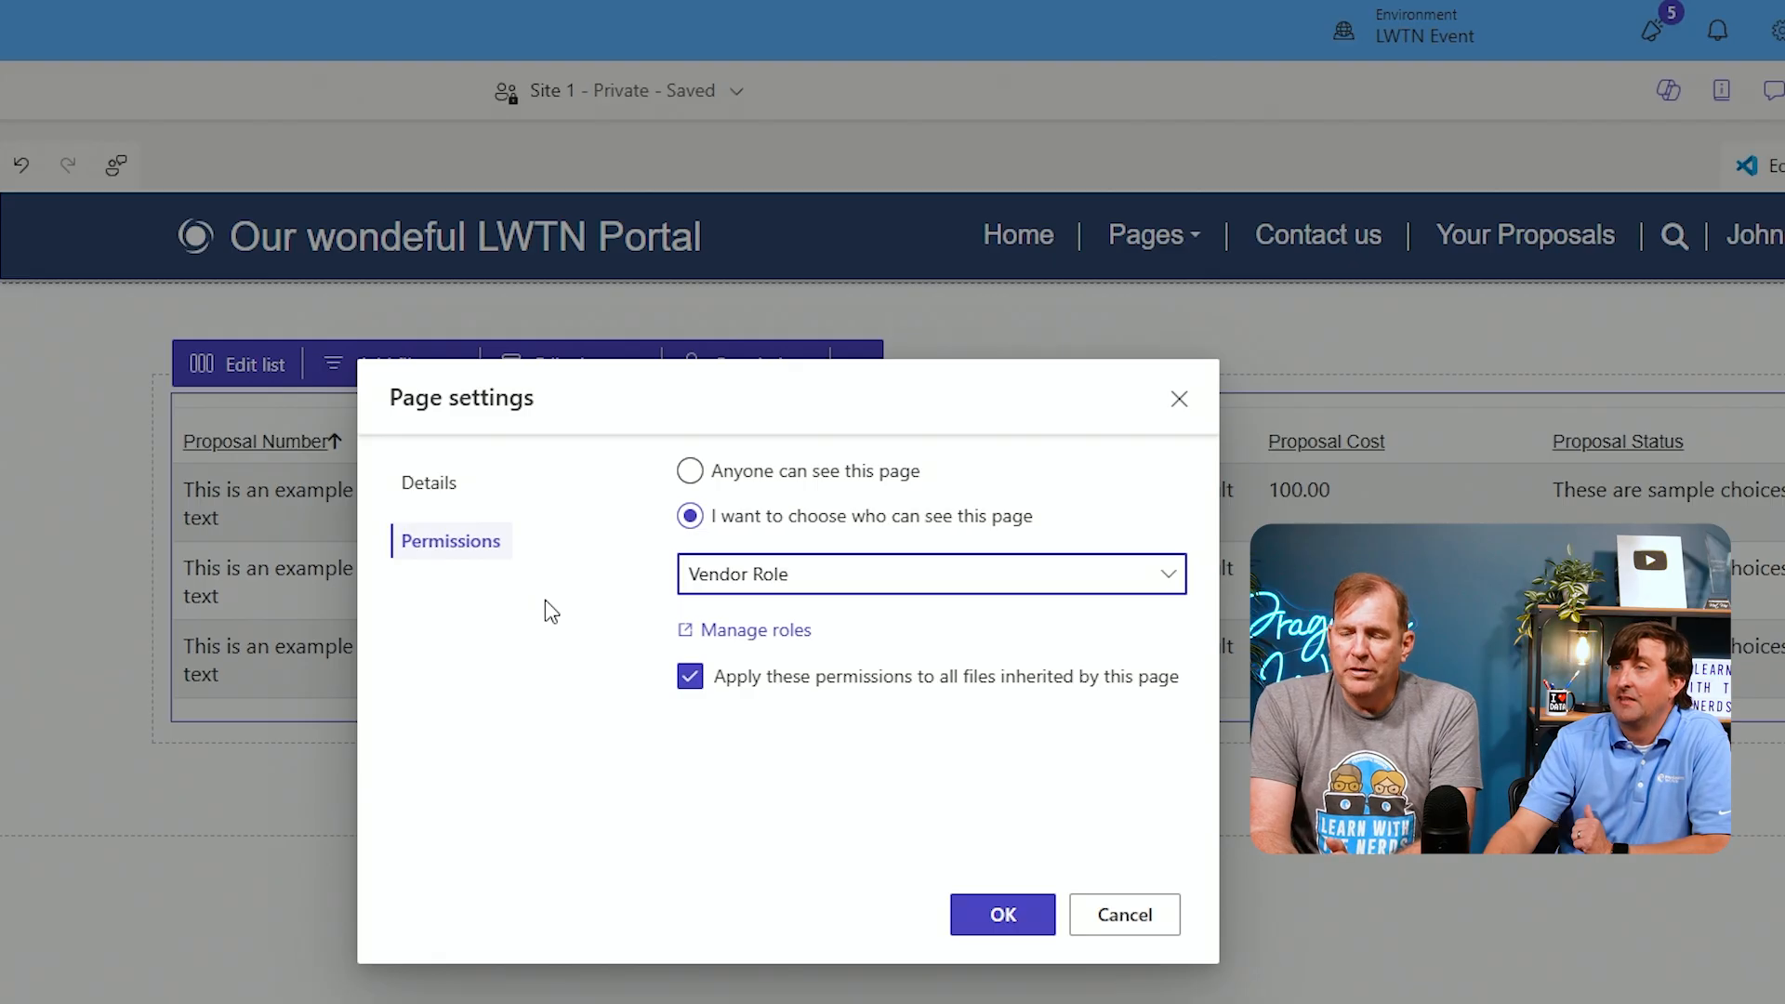
left_click(980, 920)
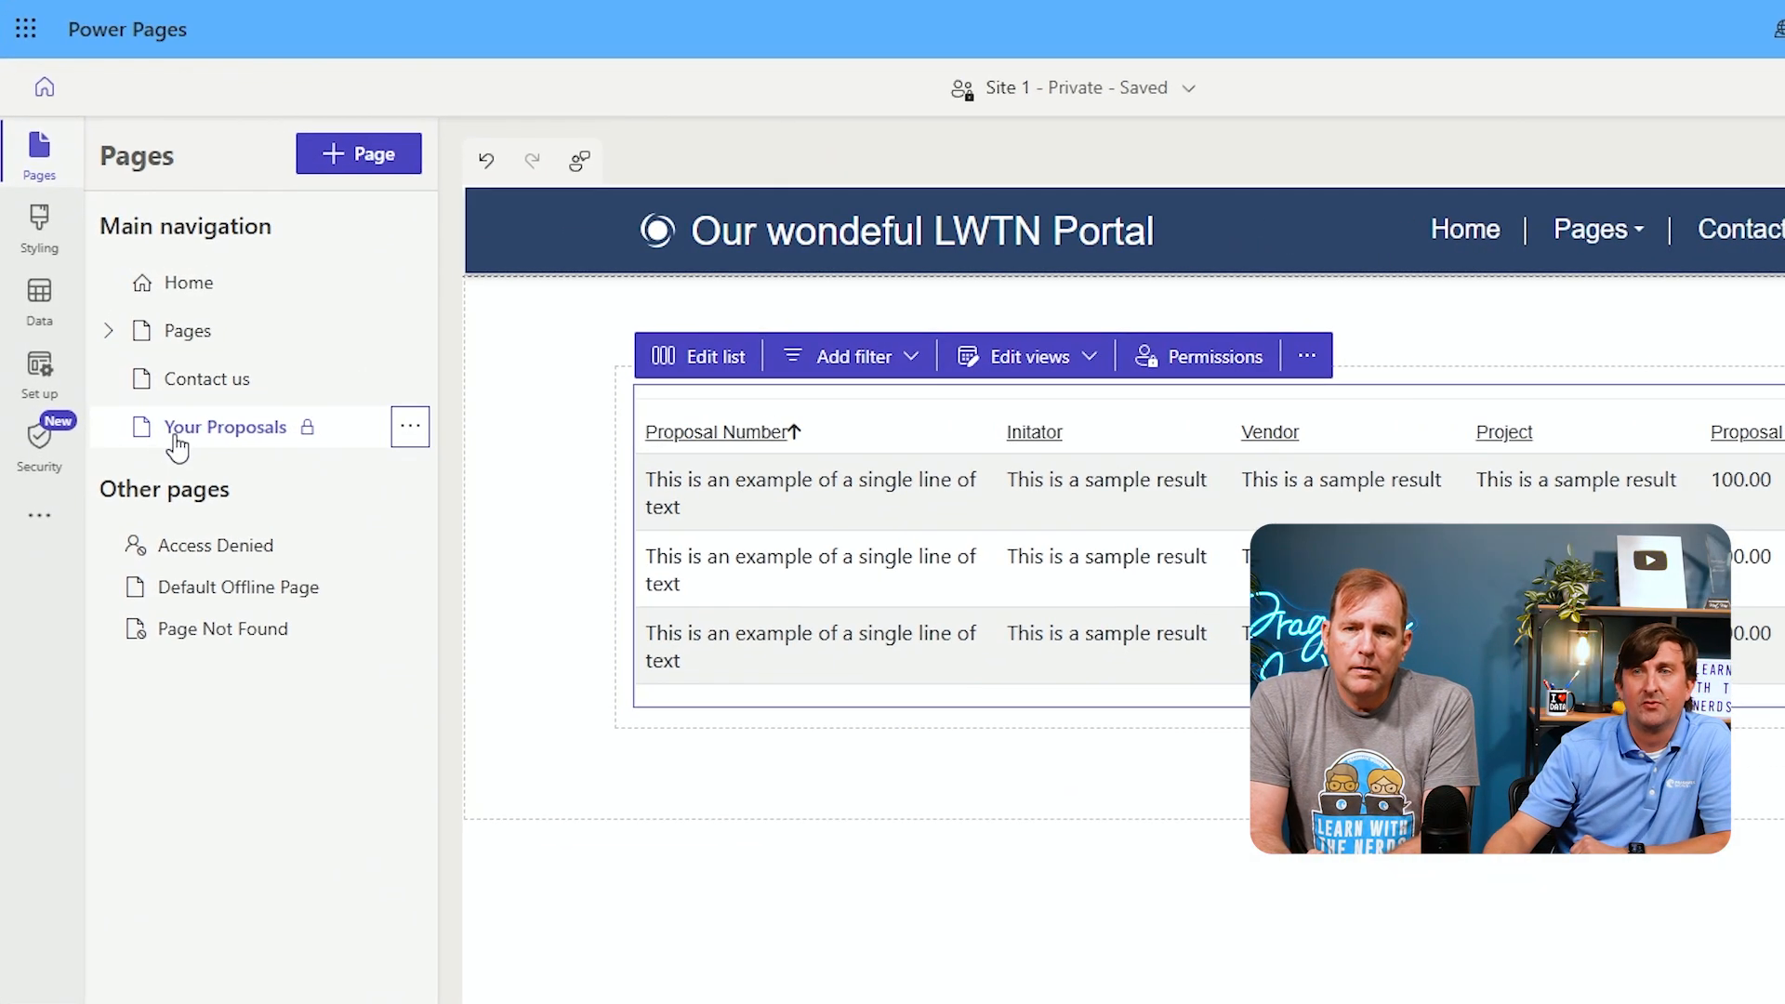
Add a blank subpage named Create Proposal under Your Proposals, left out of the main navigation
left_click(417, 440)
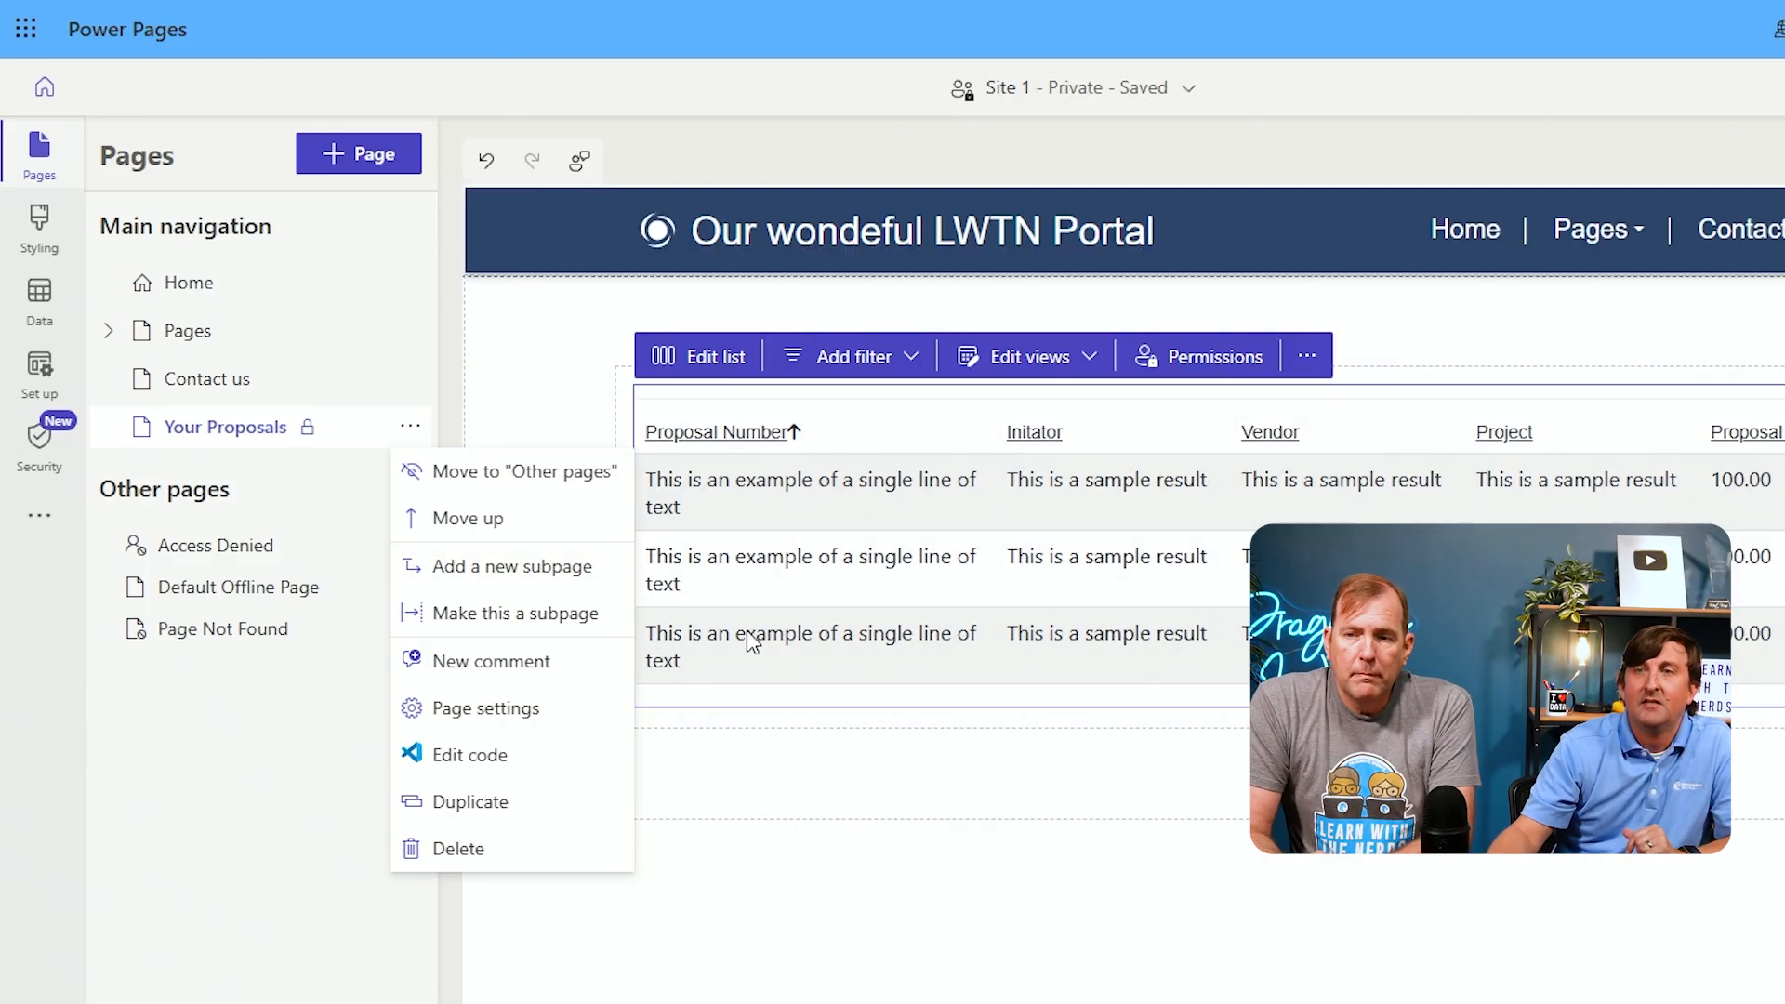
left_click(542, 577)
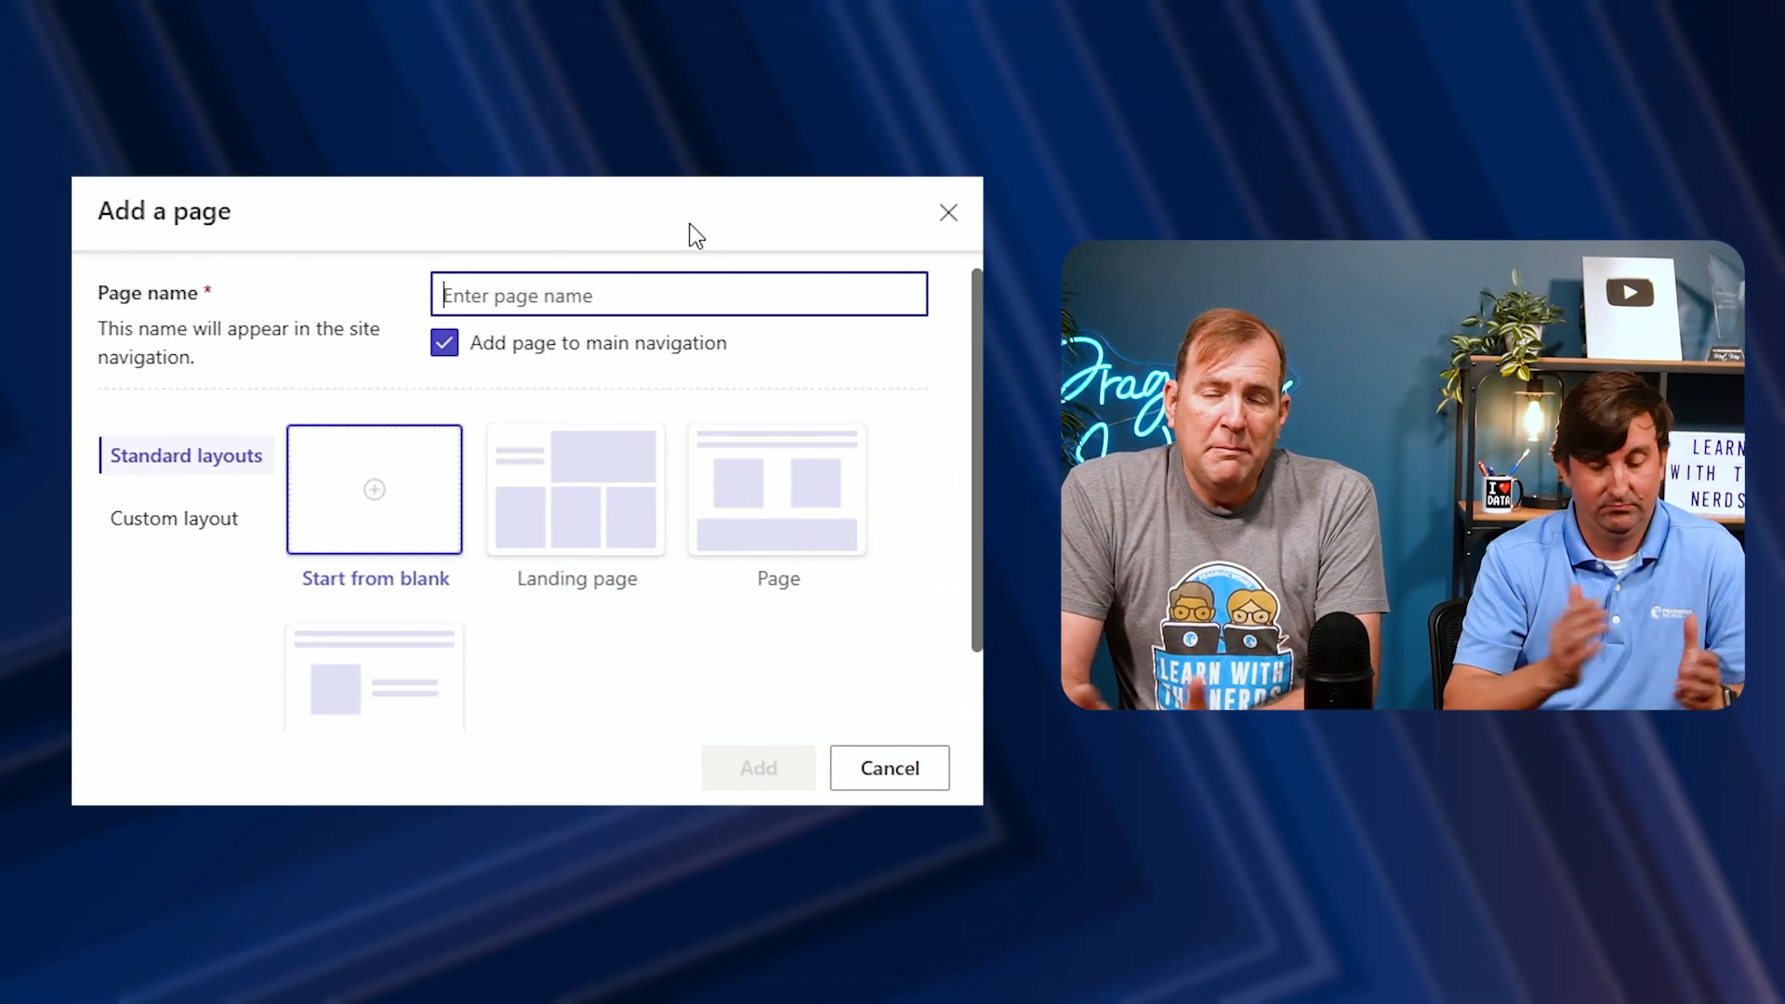
type("Crea")
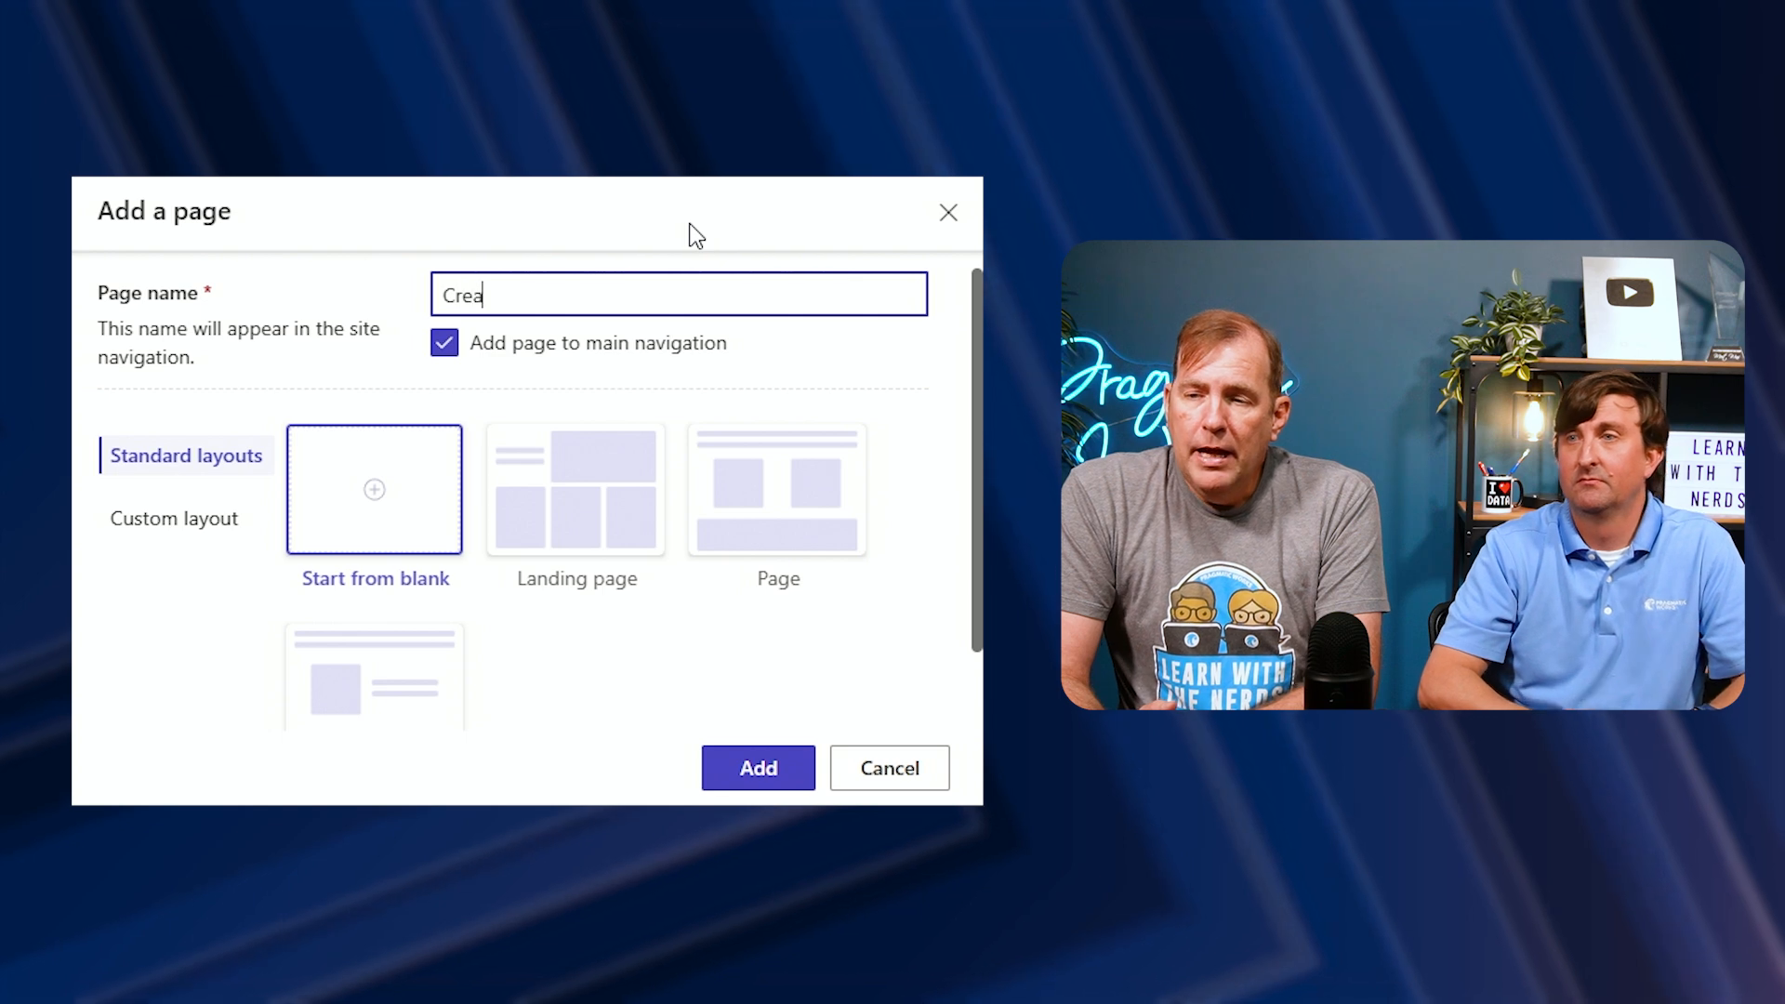
type("te Proposal")
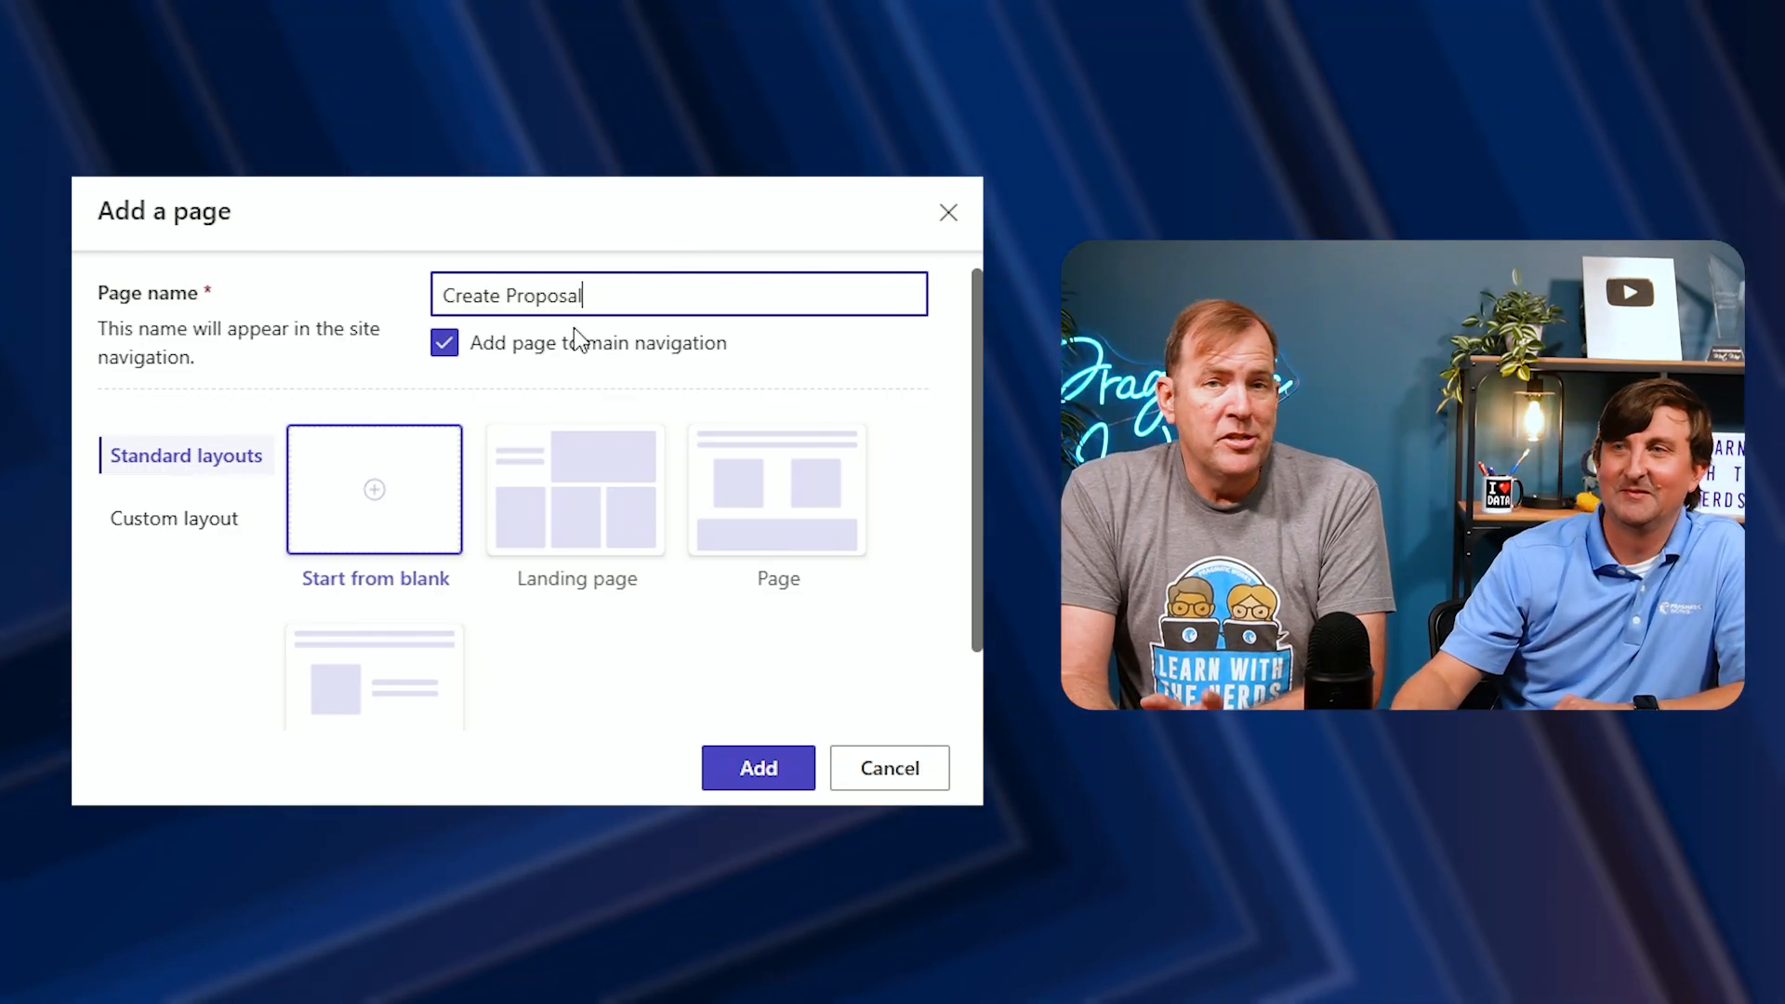
left_click(444, 344)
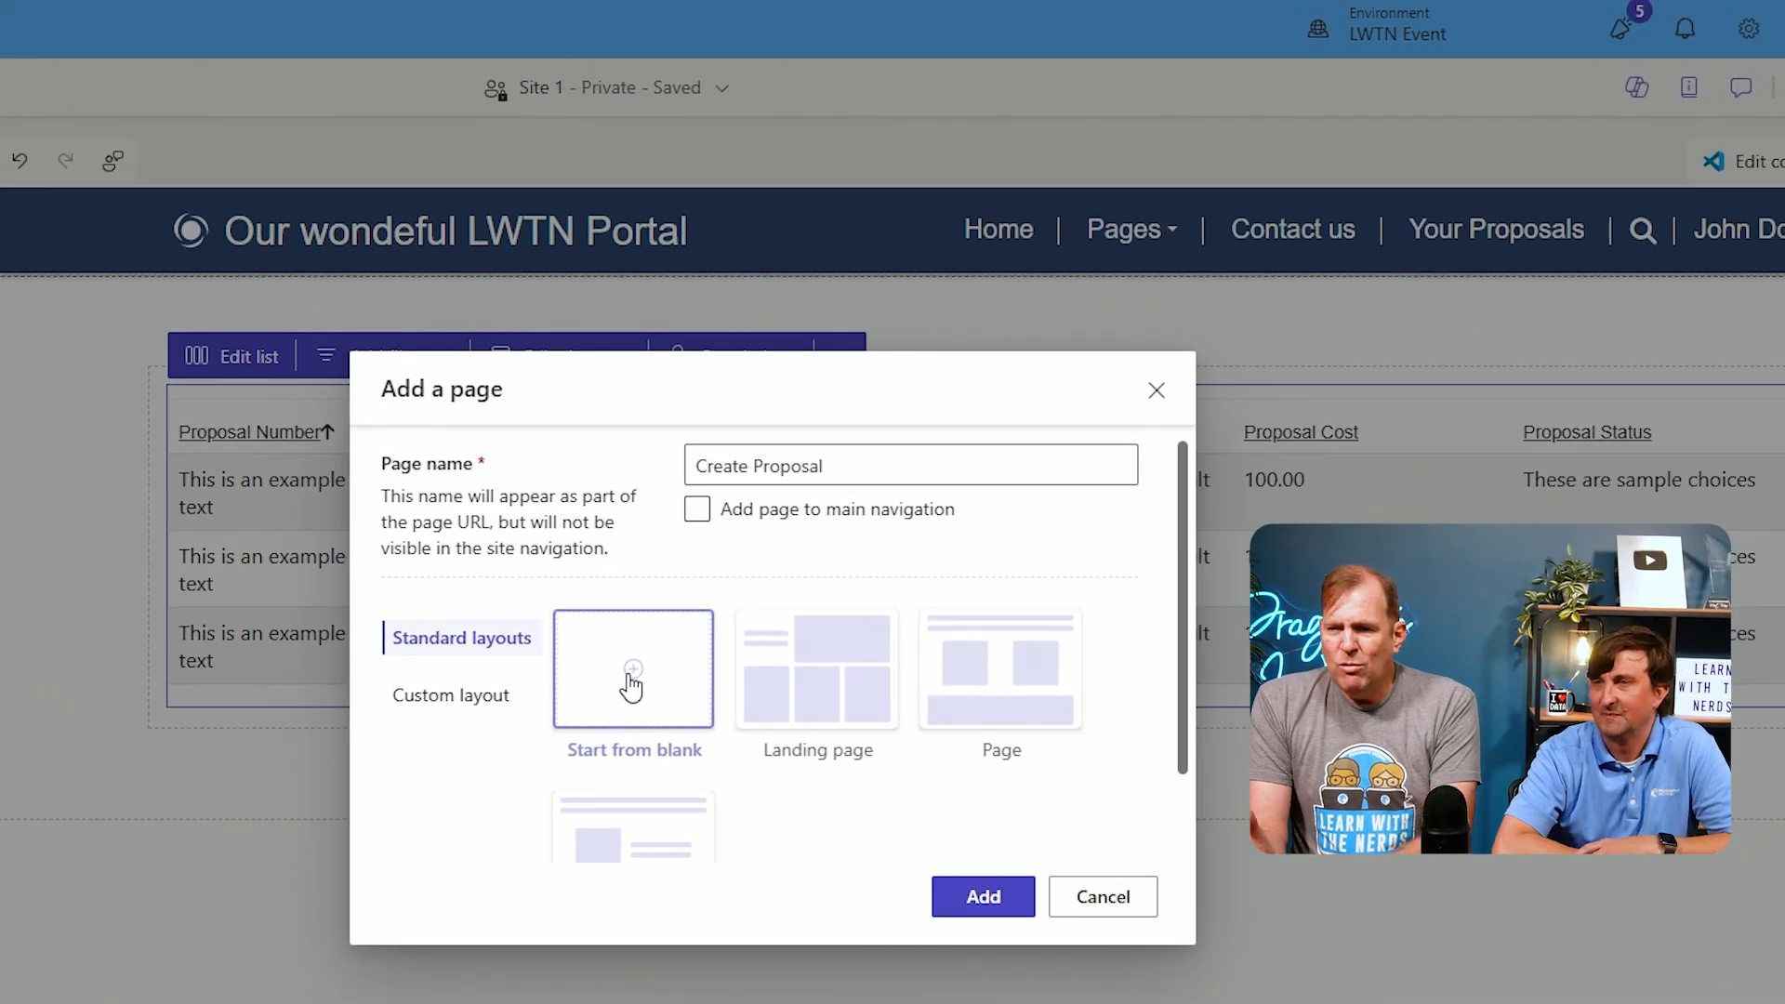
left_click(976, 898)
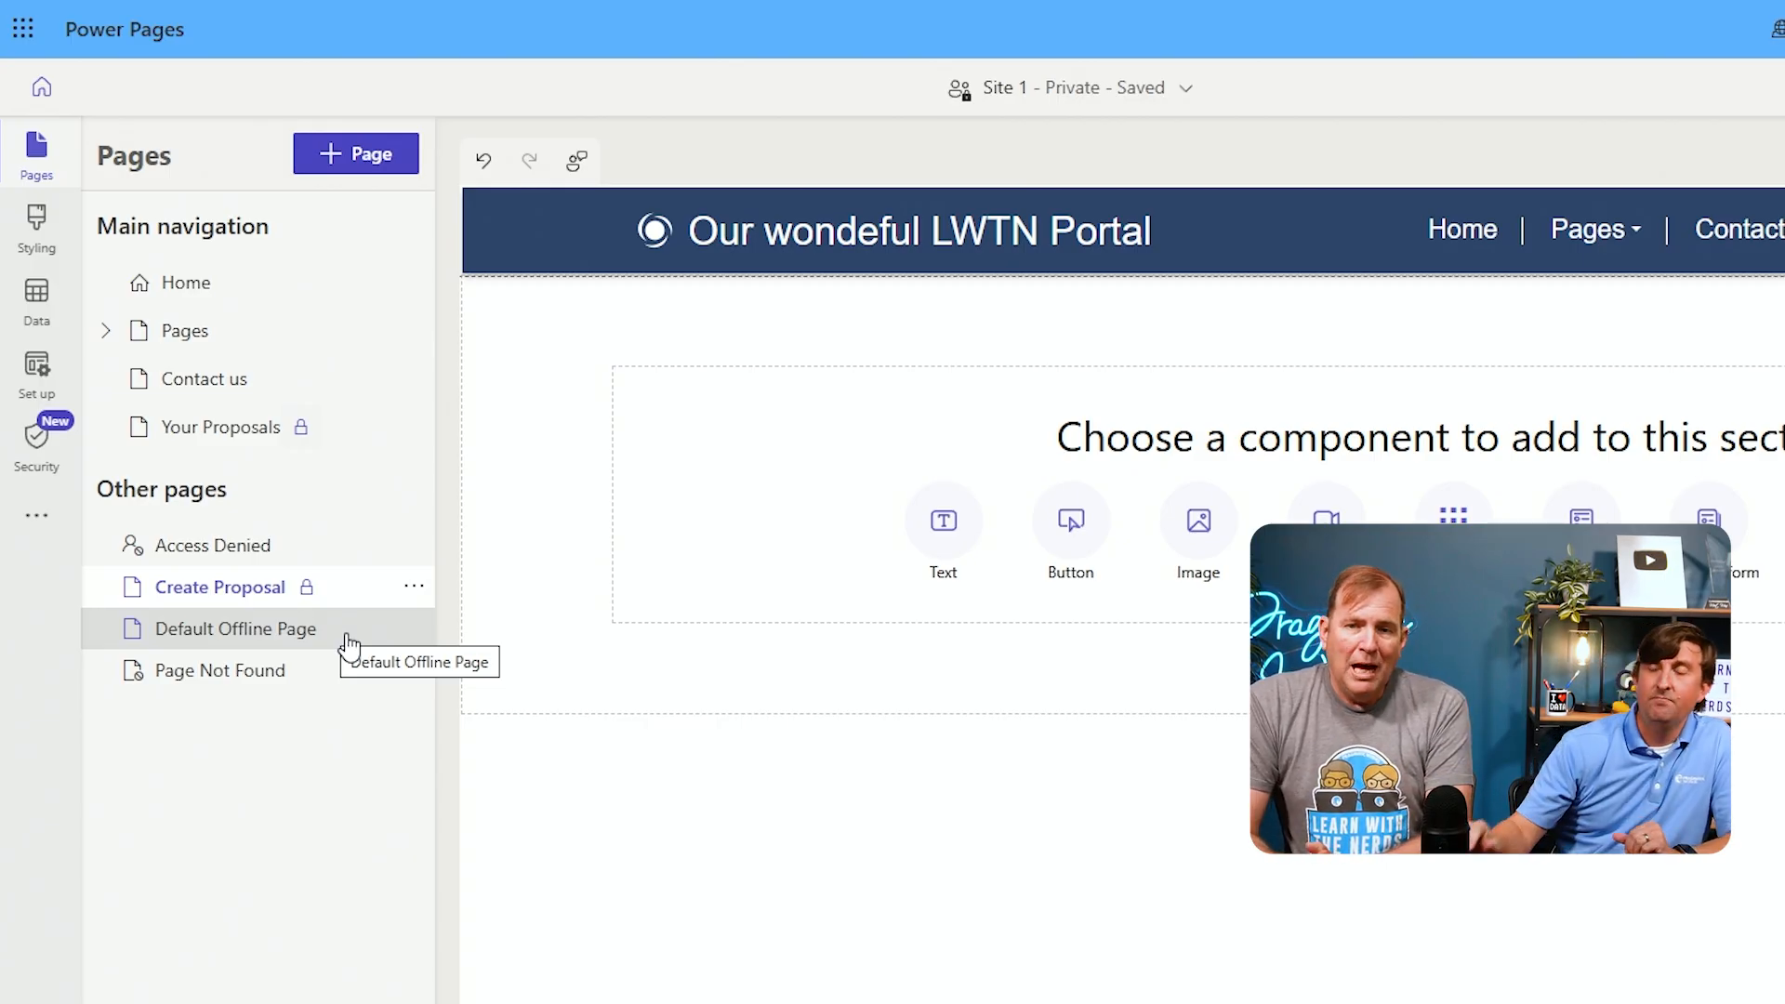
Open the Your Proposals page again
left_click(239, 435)
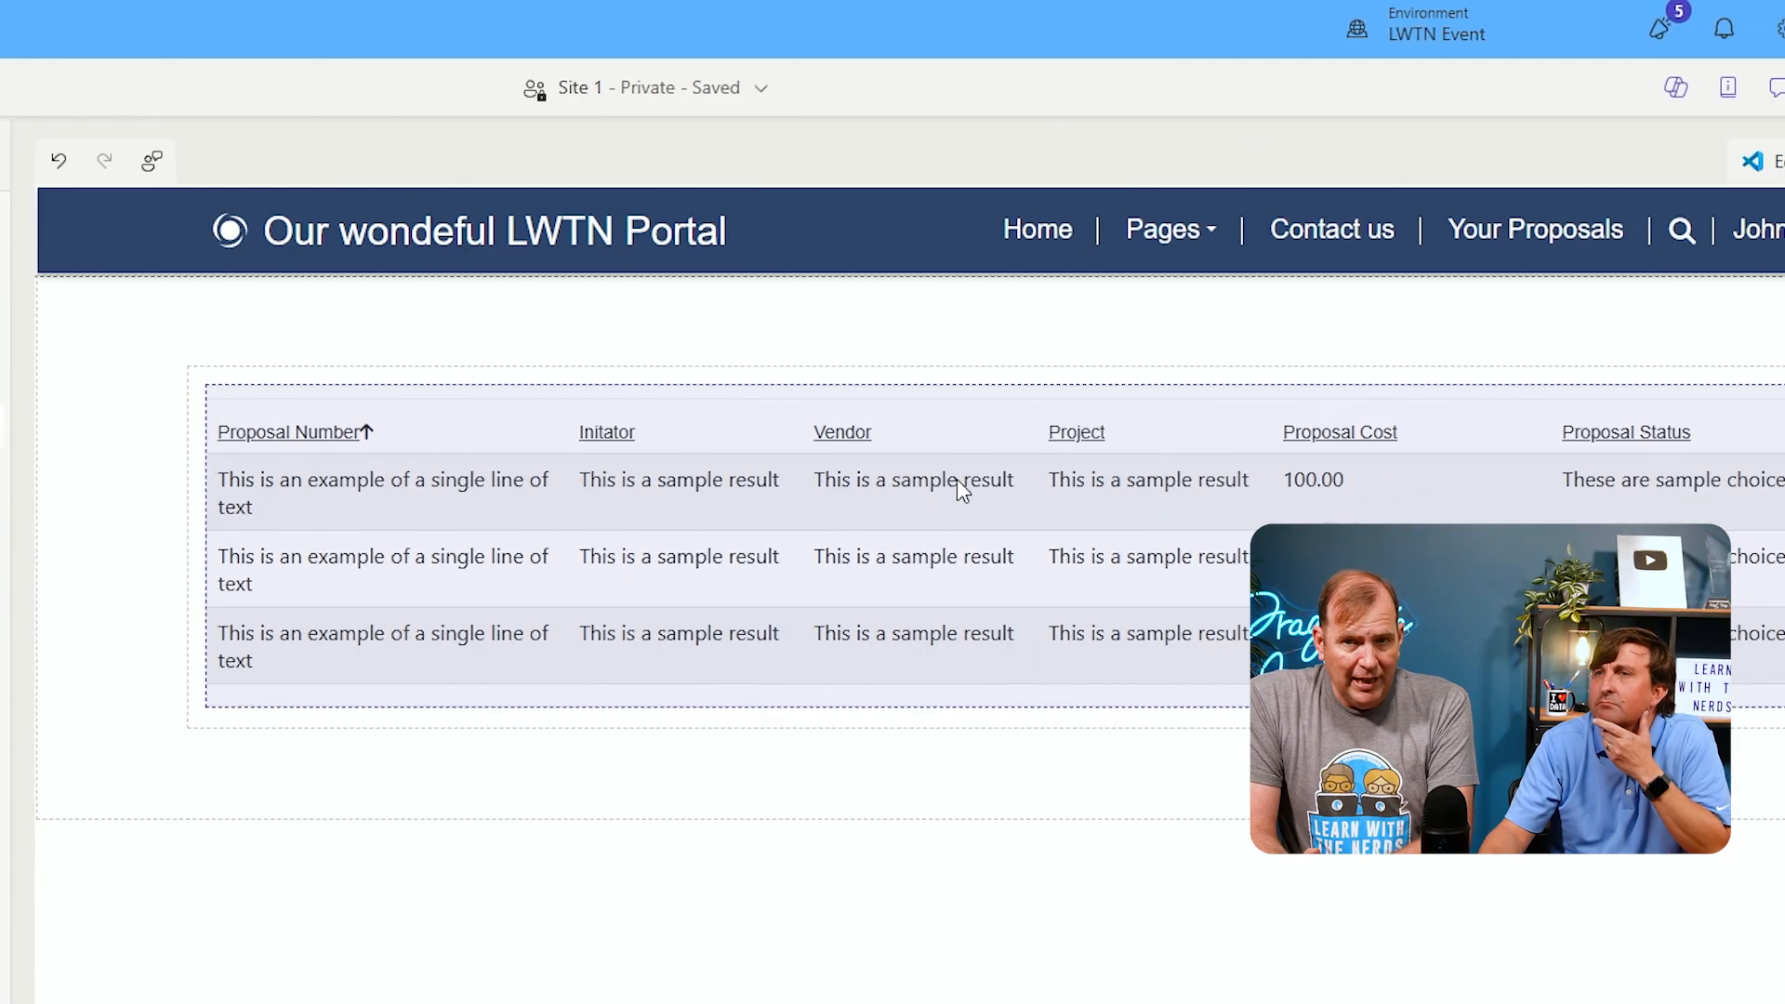
Enable the proposals list's Create a new record action, targeting the Create Proposal webpage
left_click(893, 431)
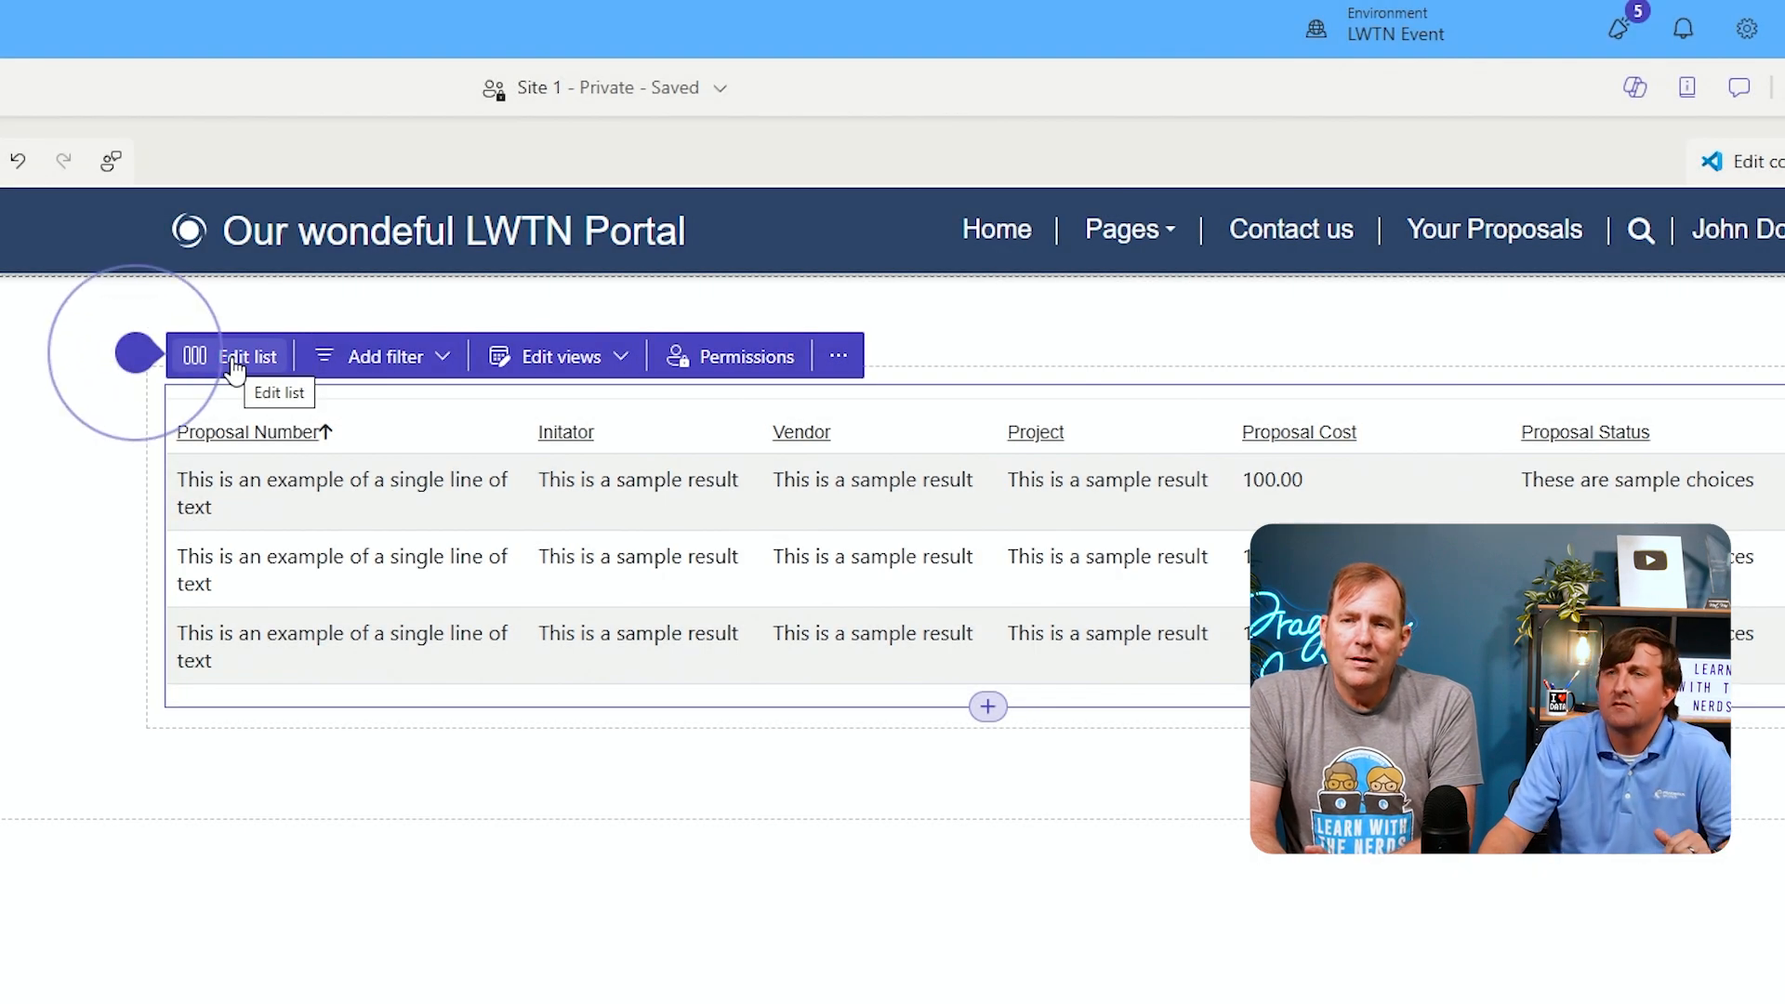
left_click(232, 360)
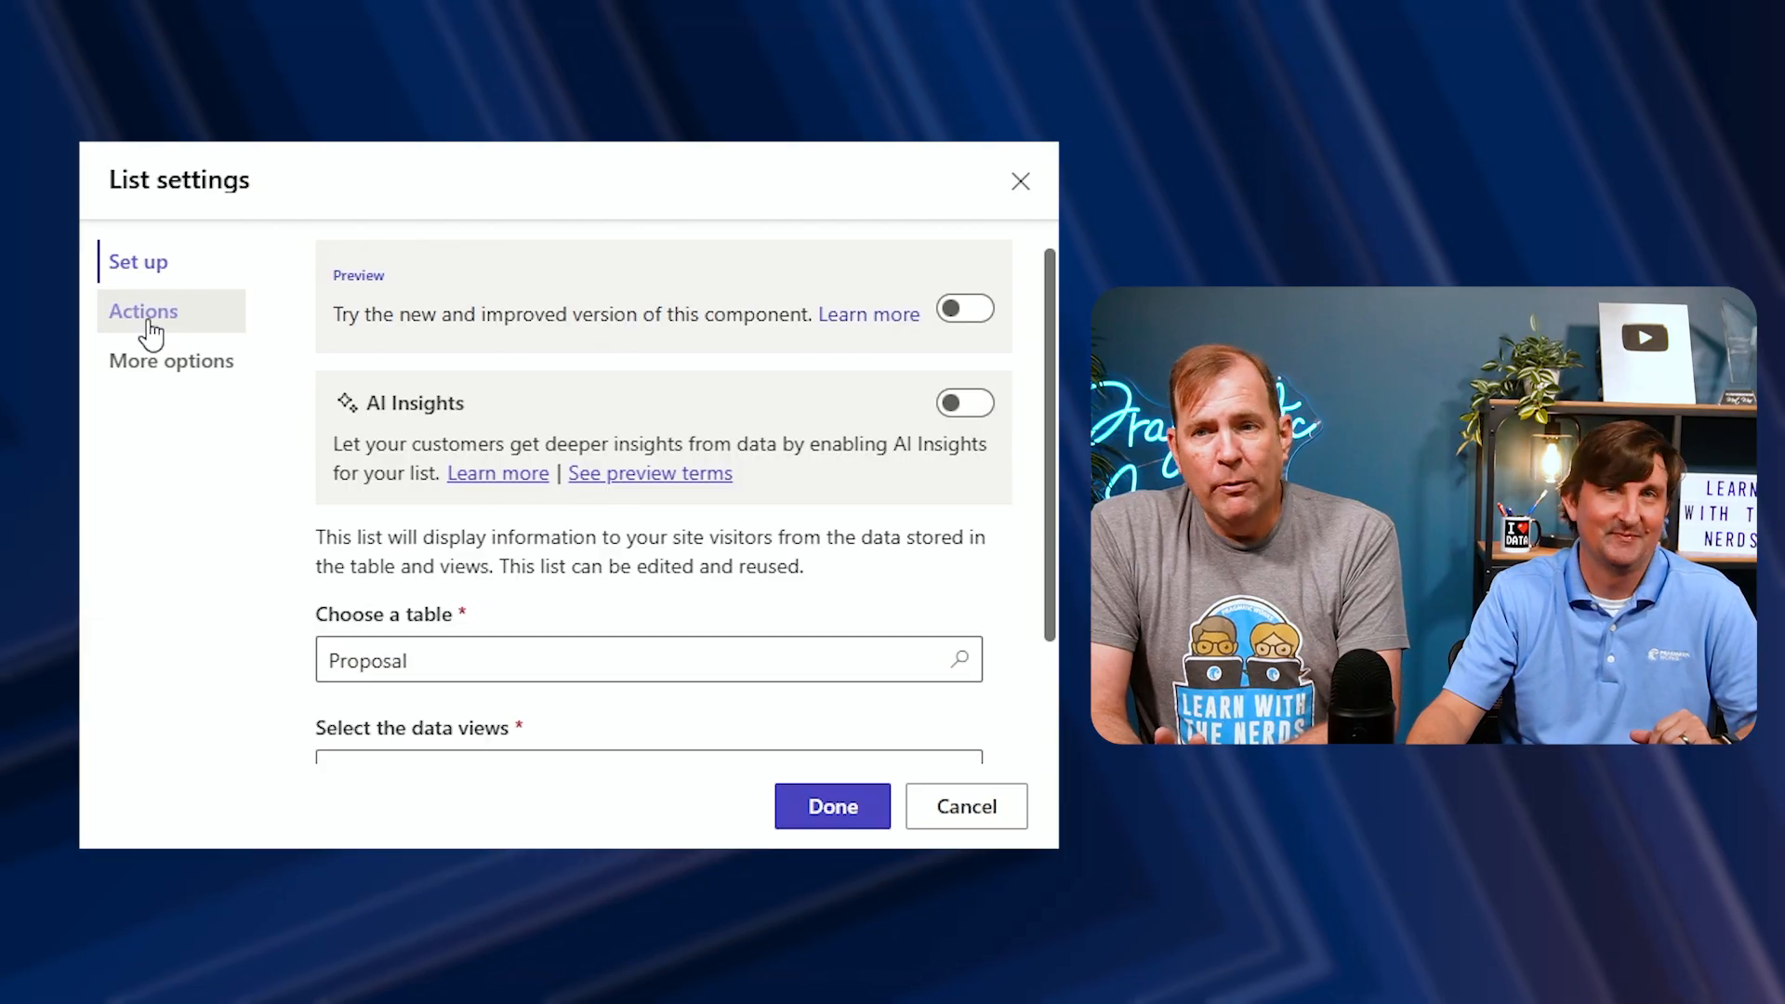
left_click(149, 322)
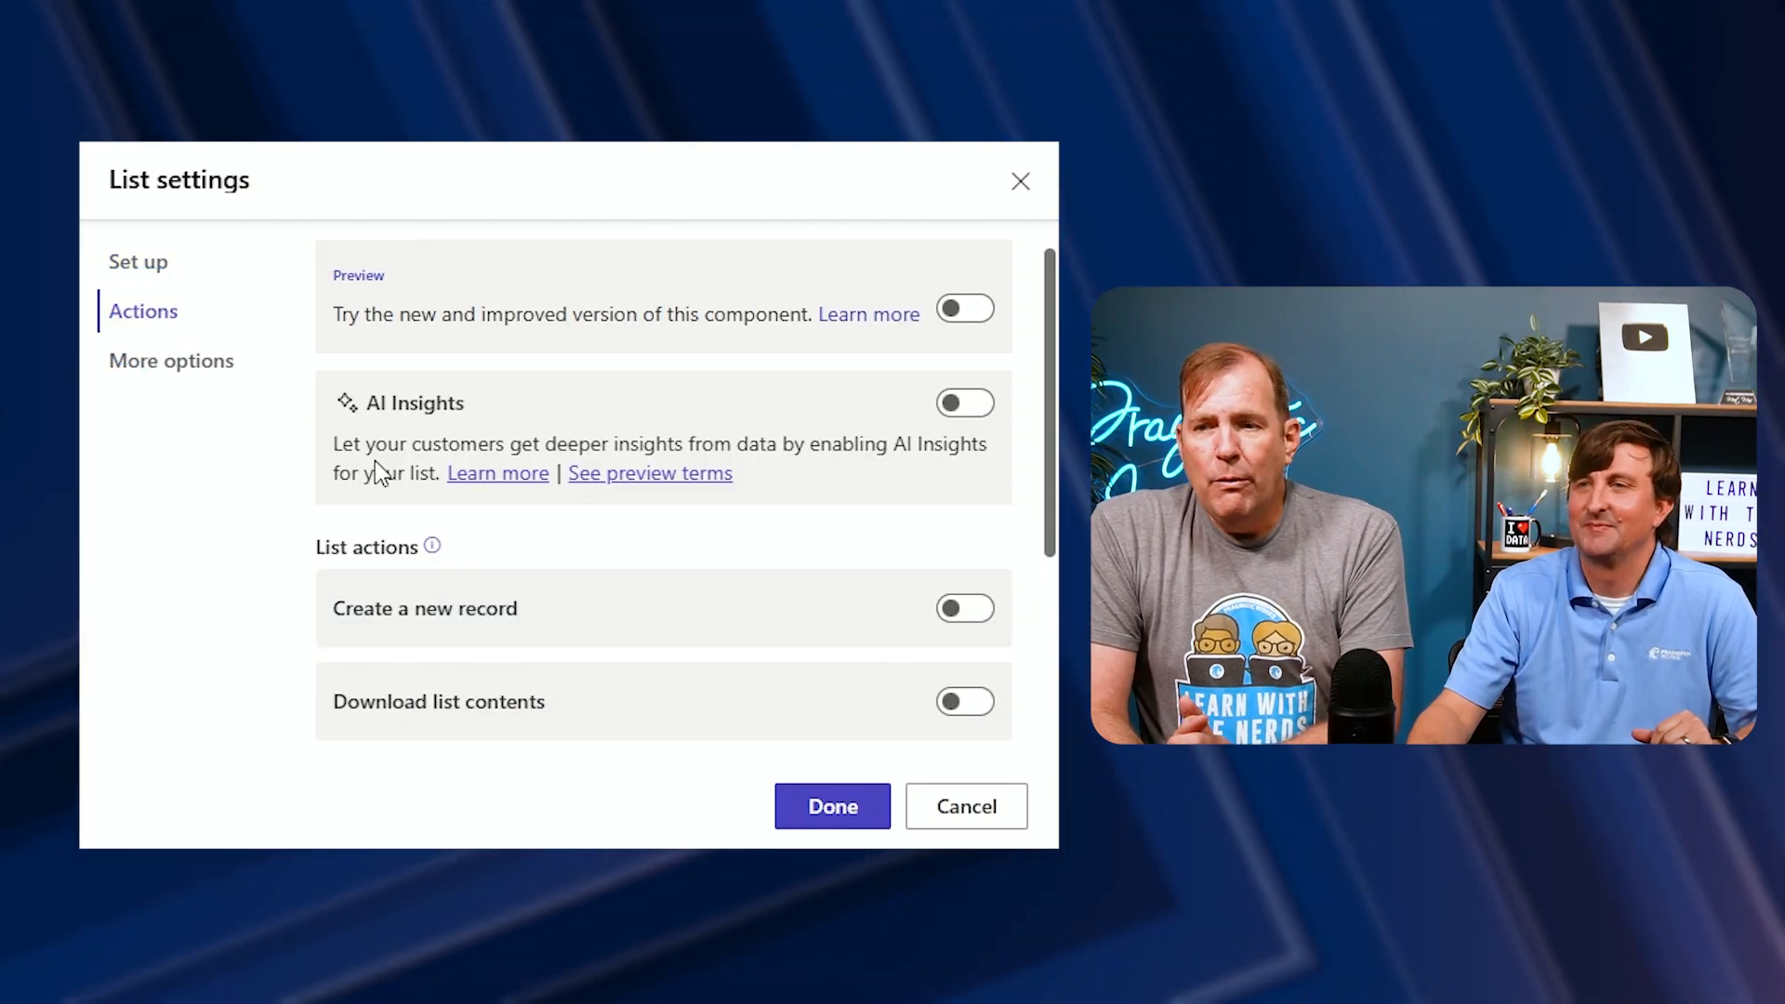
left_click(957, 609)
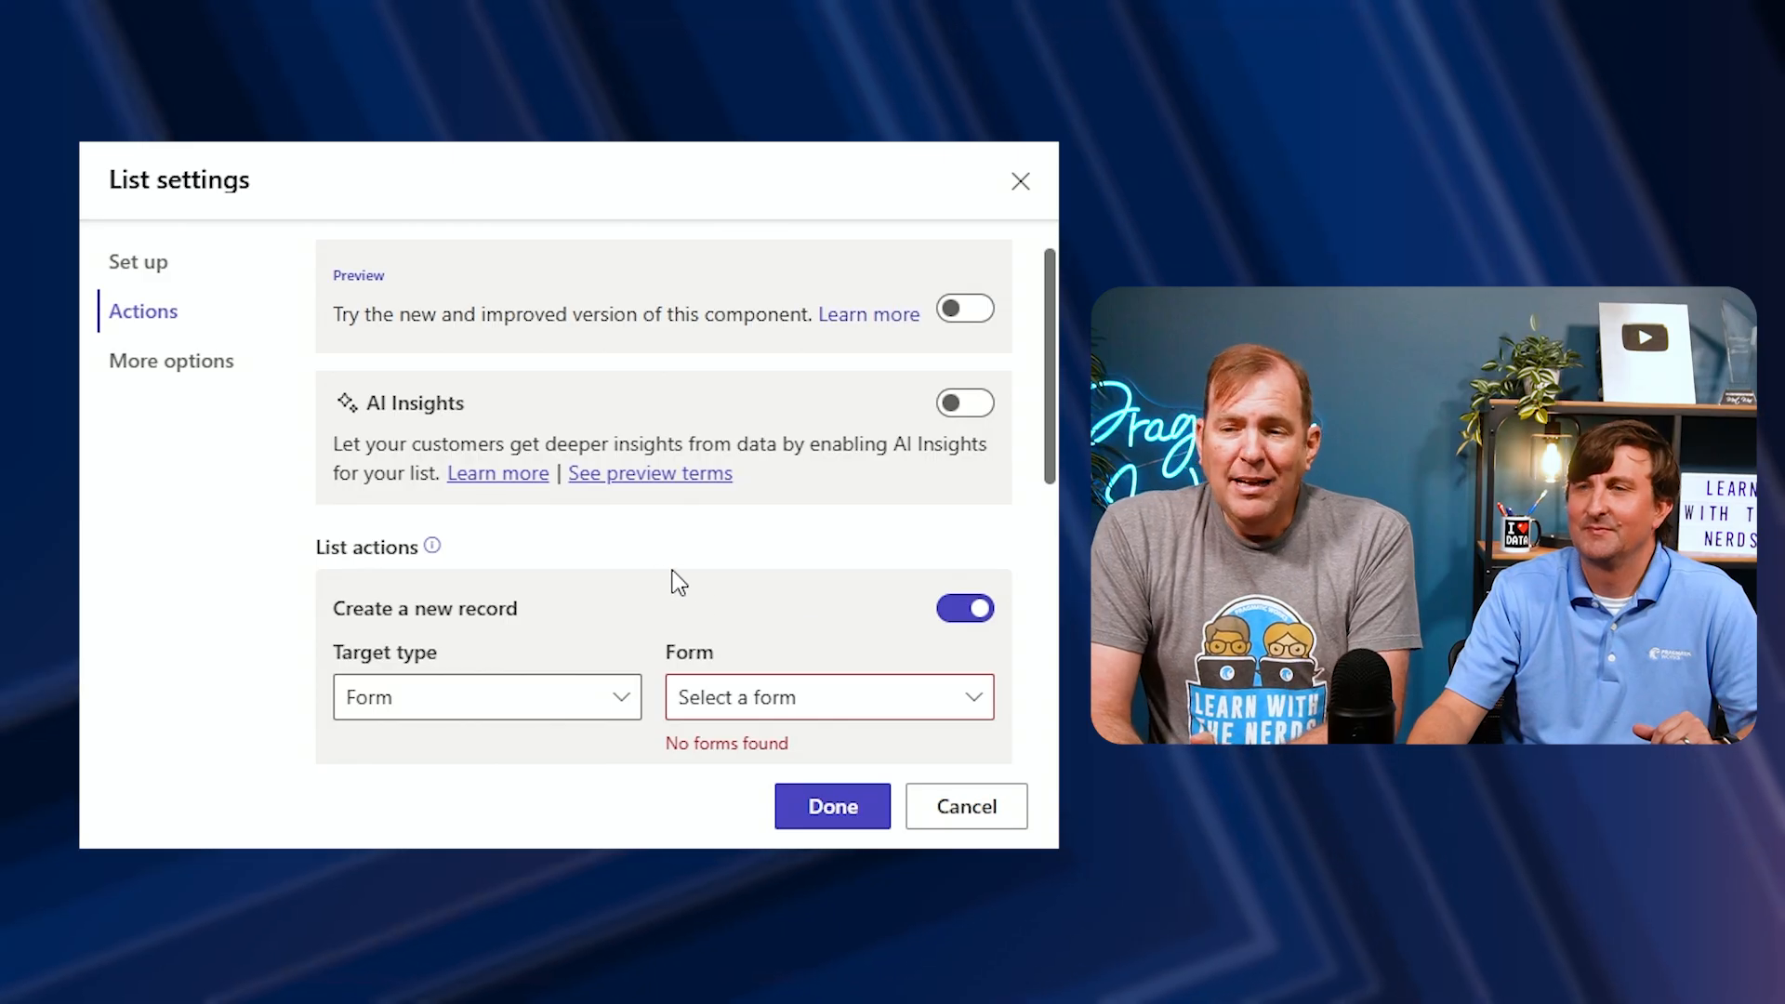
scroll(725, 585, "down", 2)
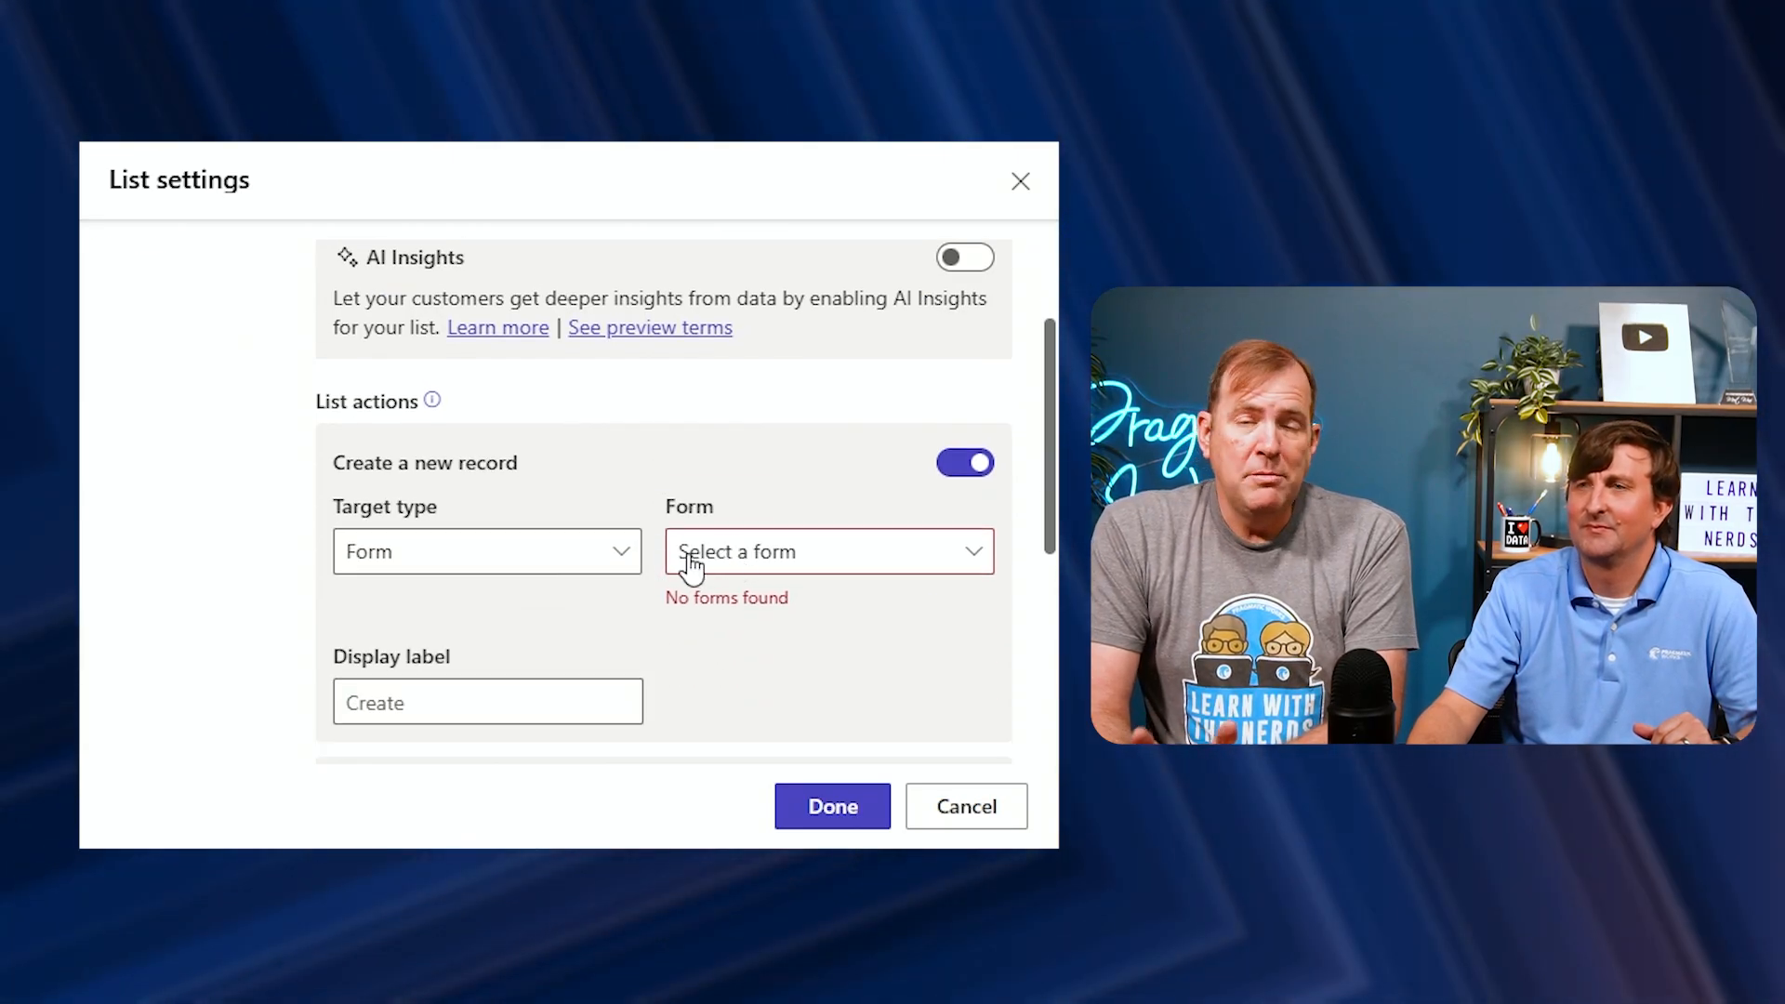
left_click(628, 556)
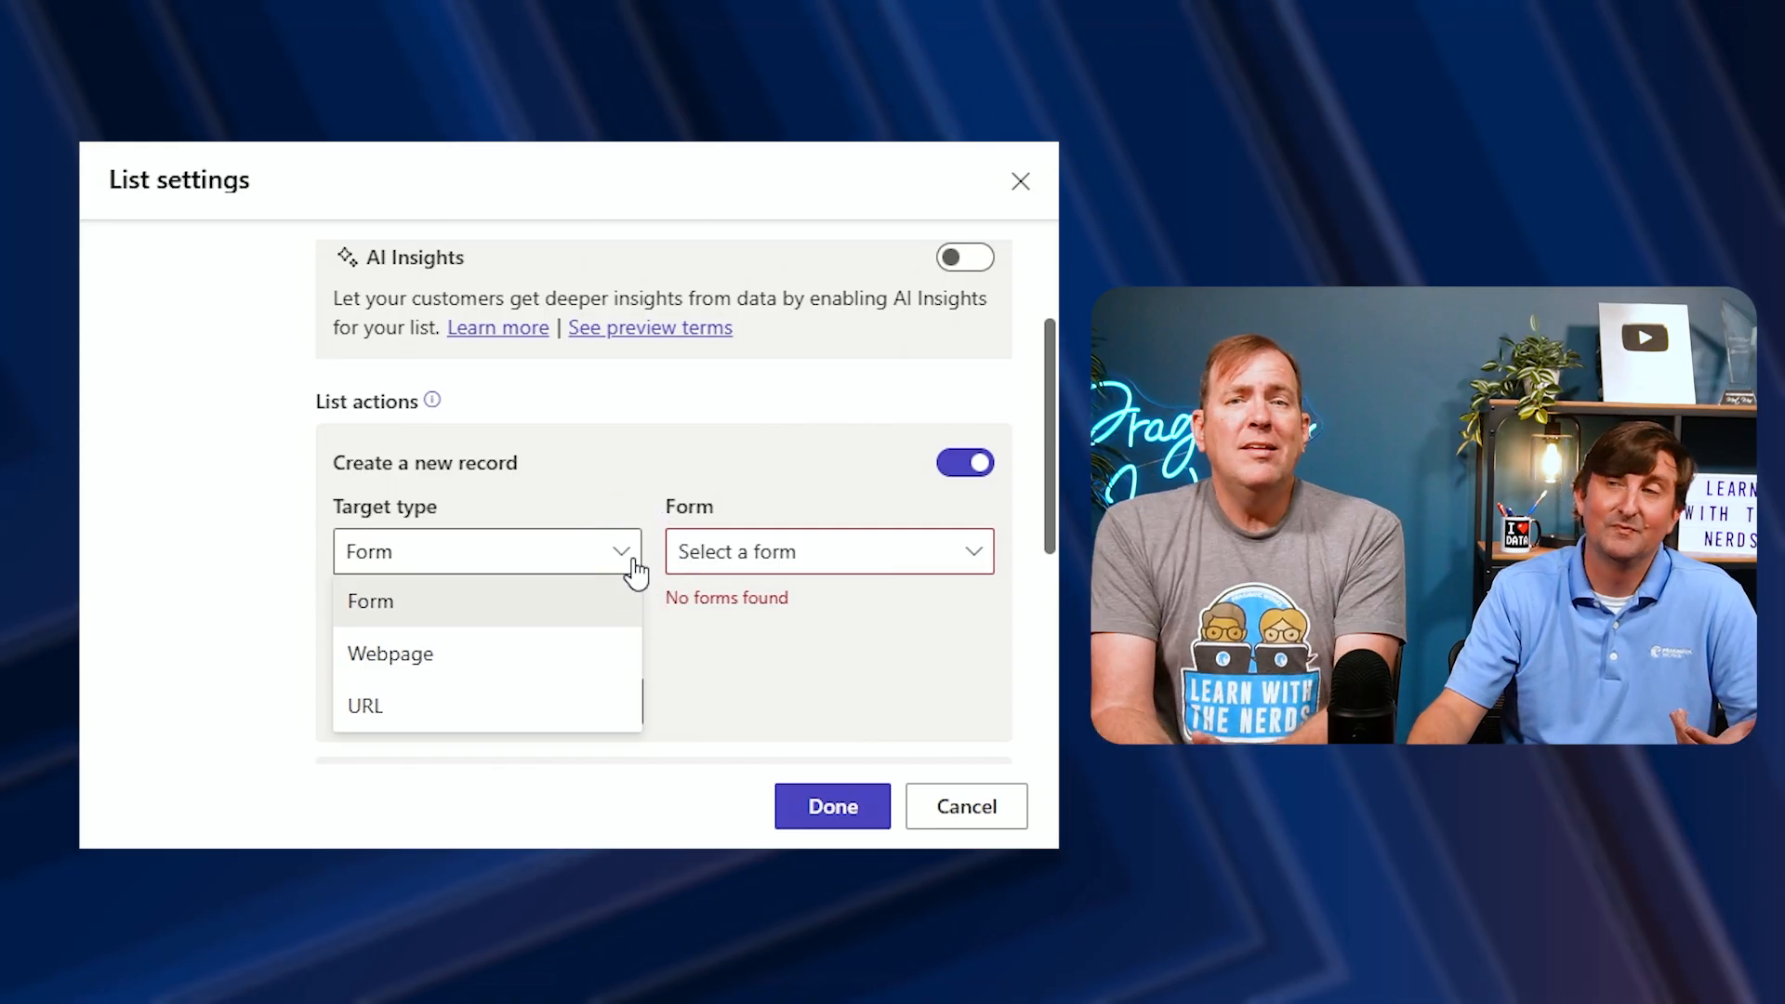
left_click(561, 662)
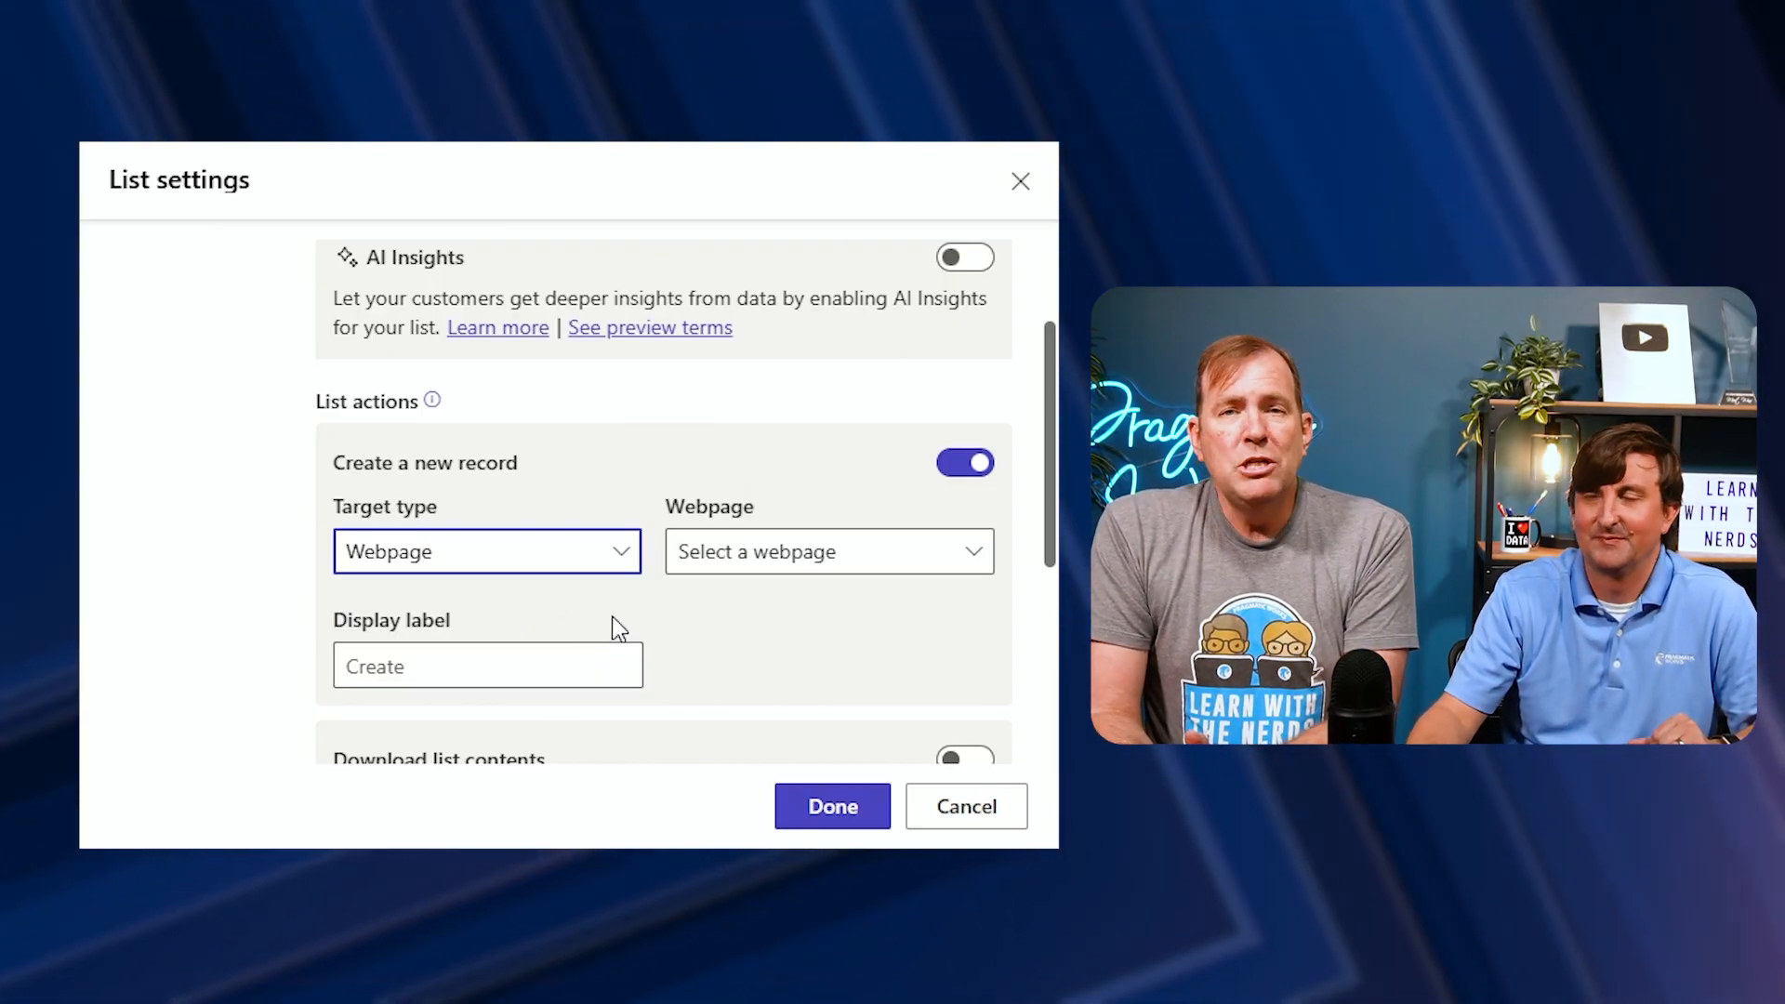
left_click(883, 572)
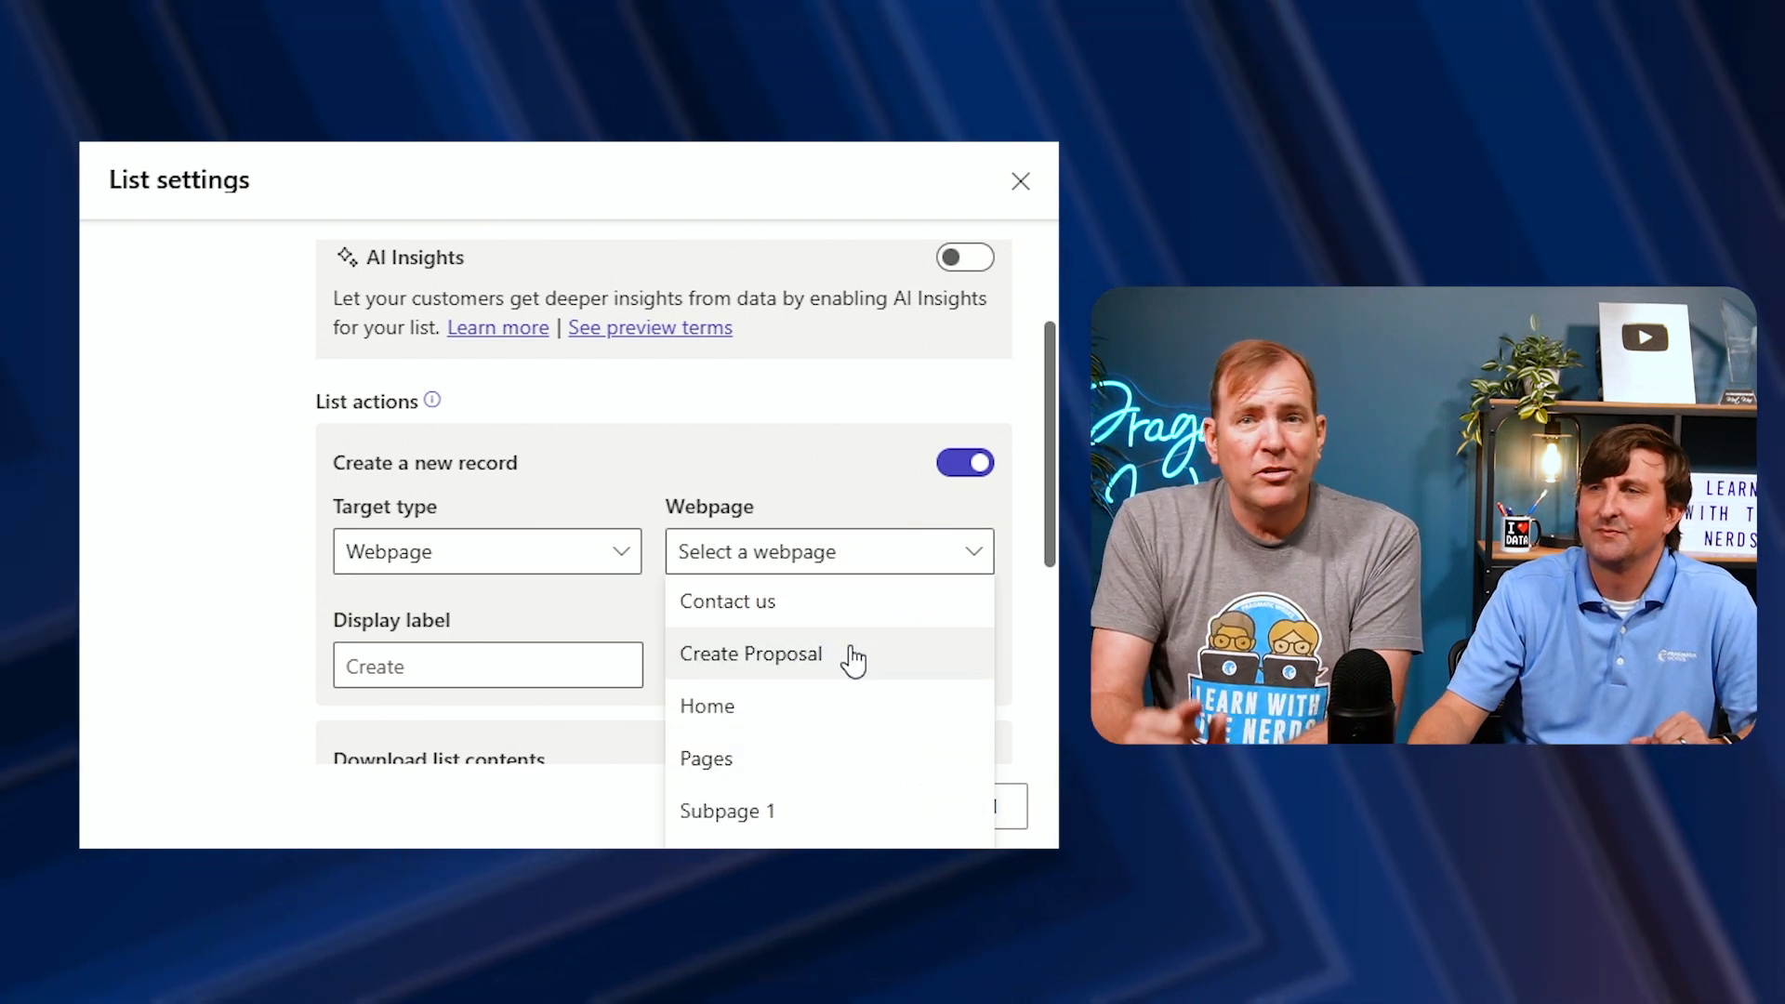
left_click(849, 656)
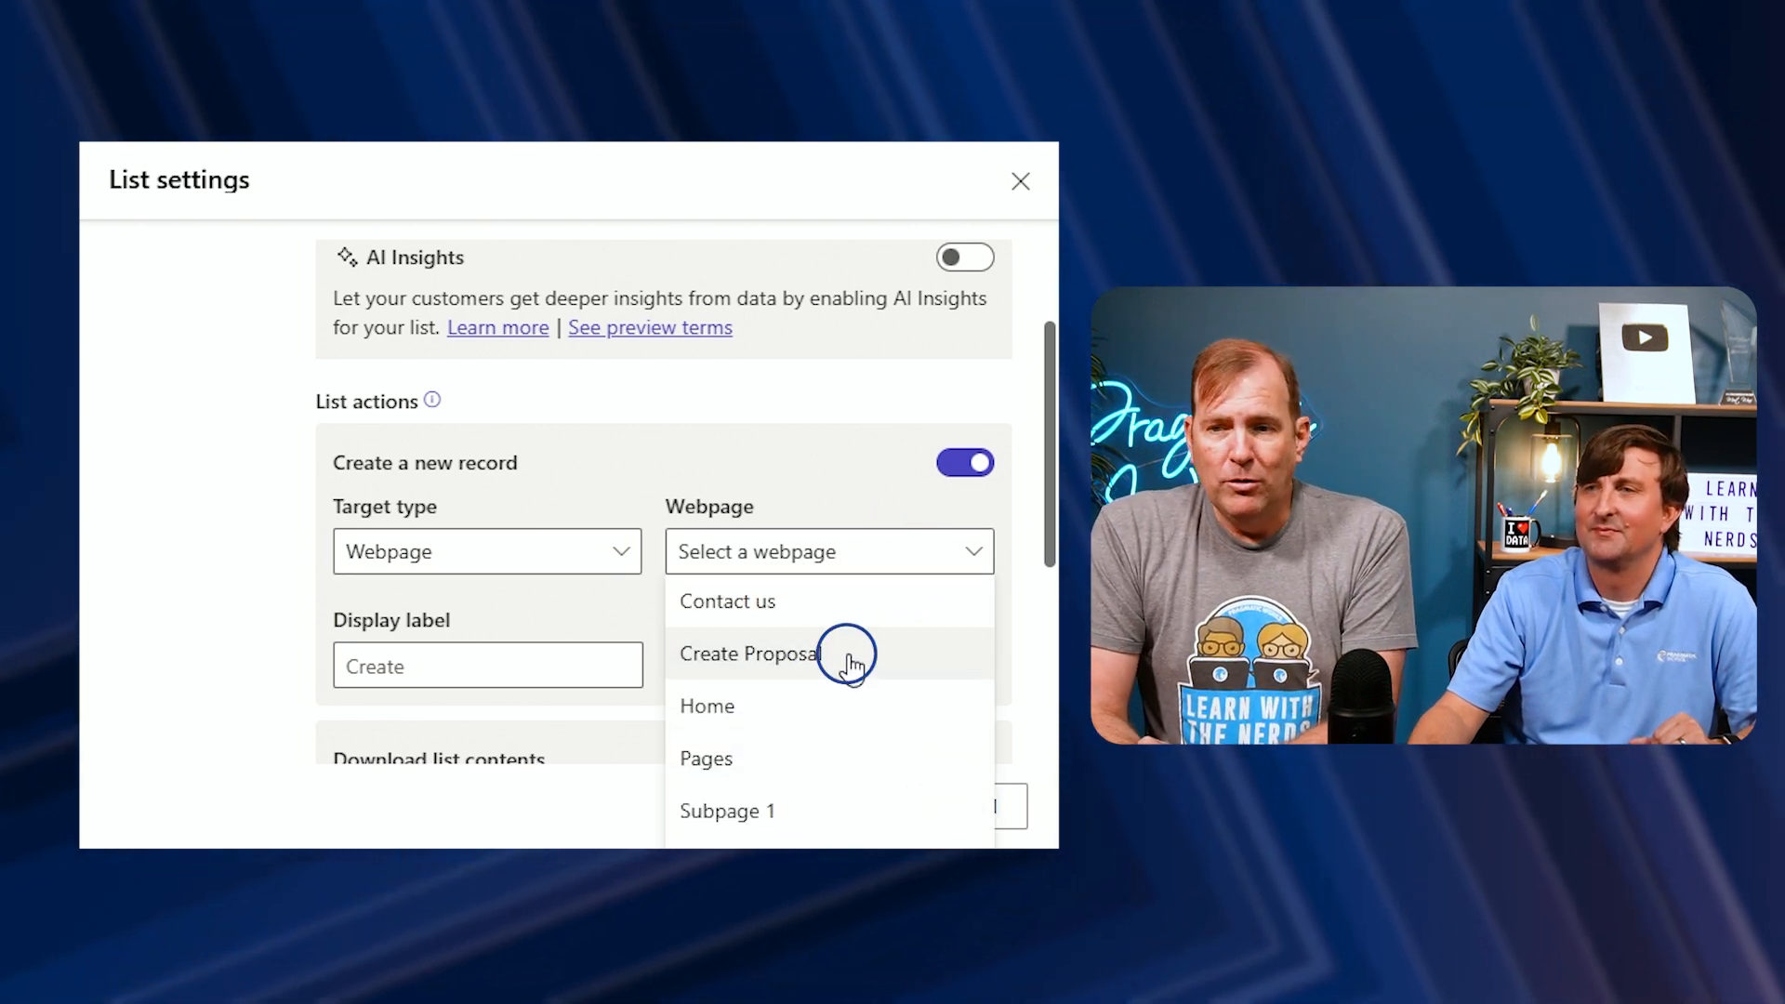
Set the create action's display label to Create
left_click(498, 666)
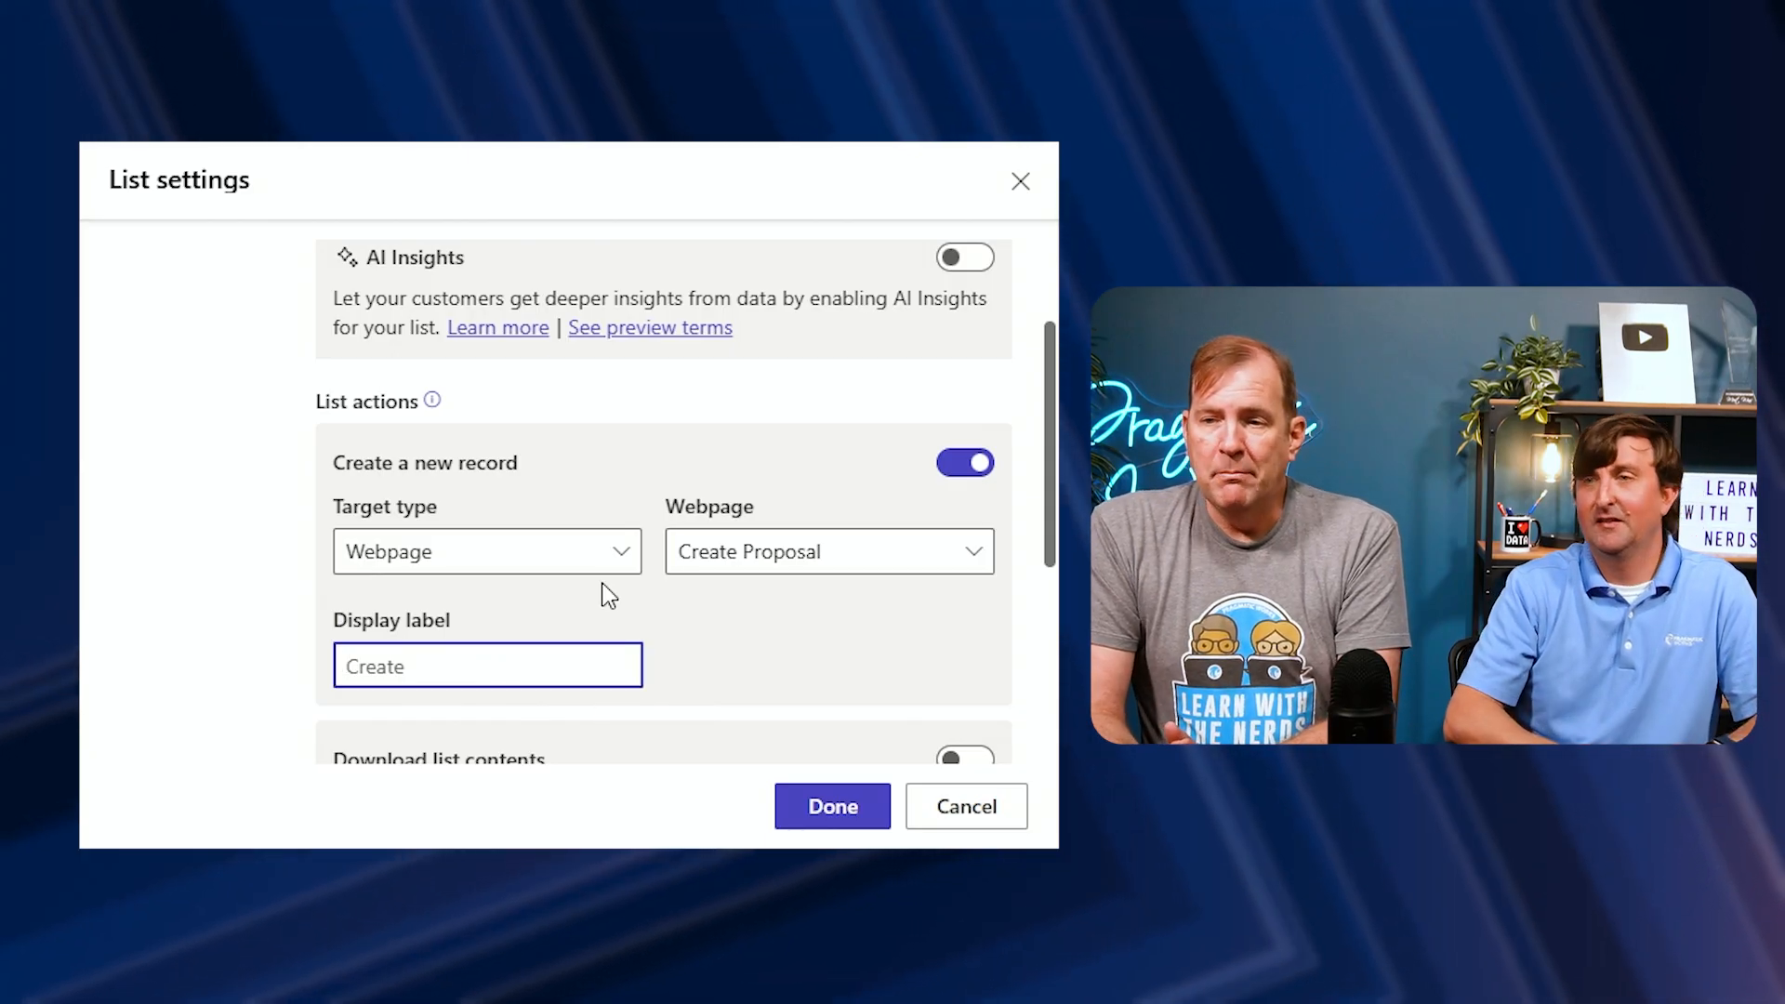
type("Create")
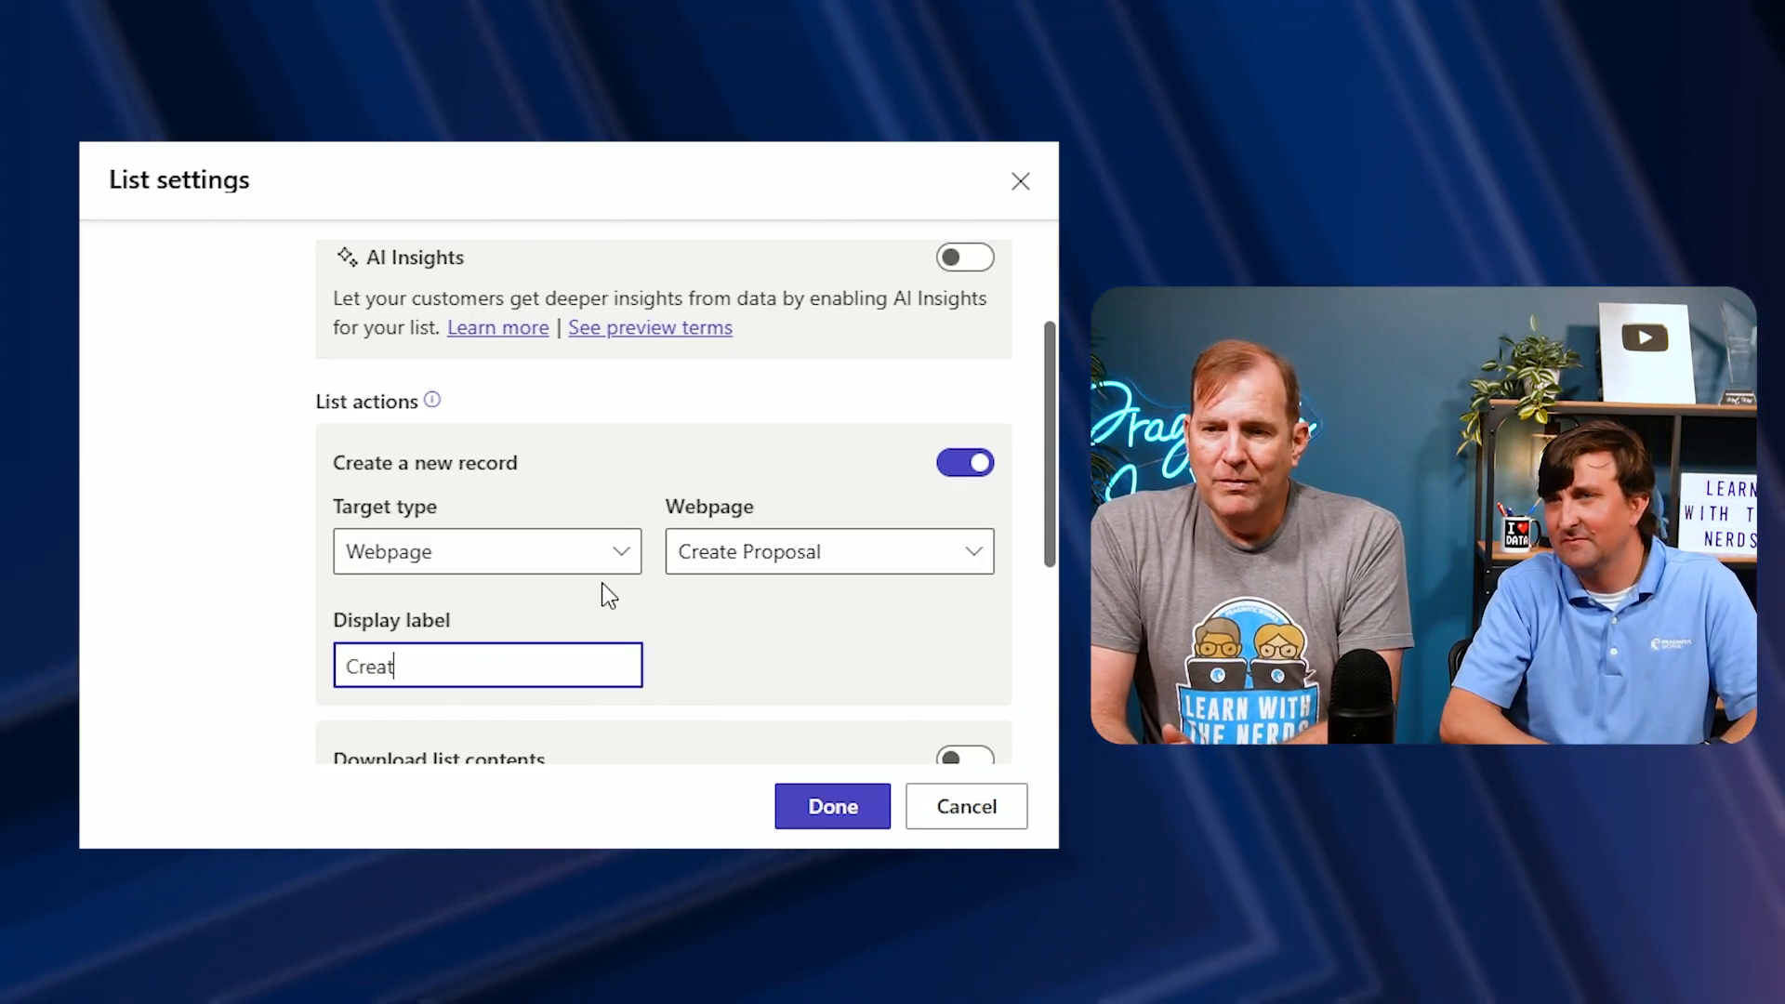
left_click(895, 660)
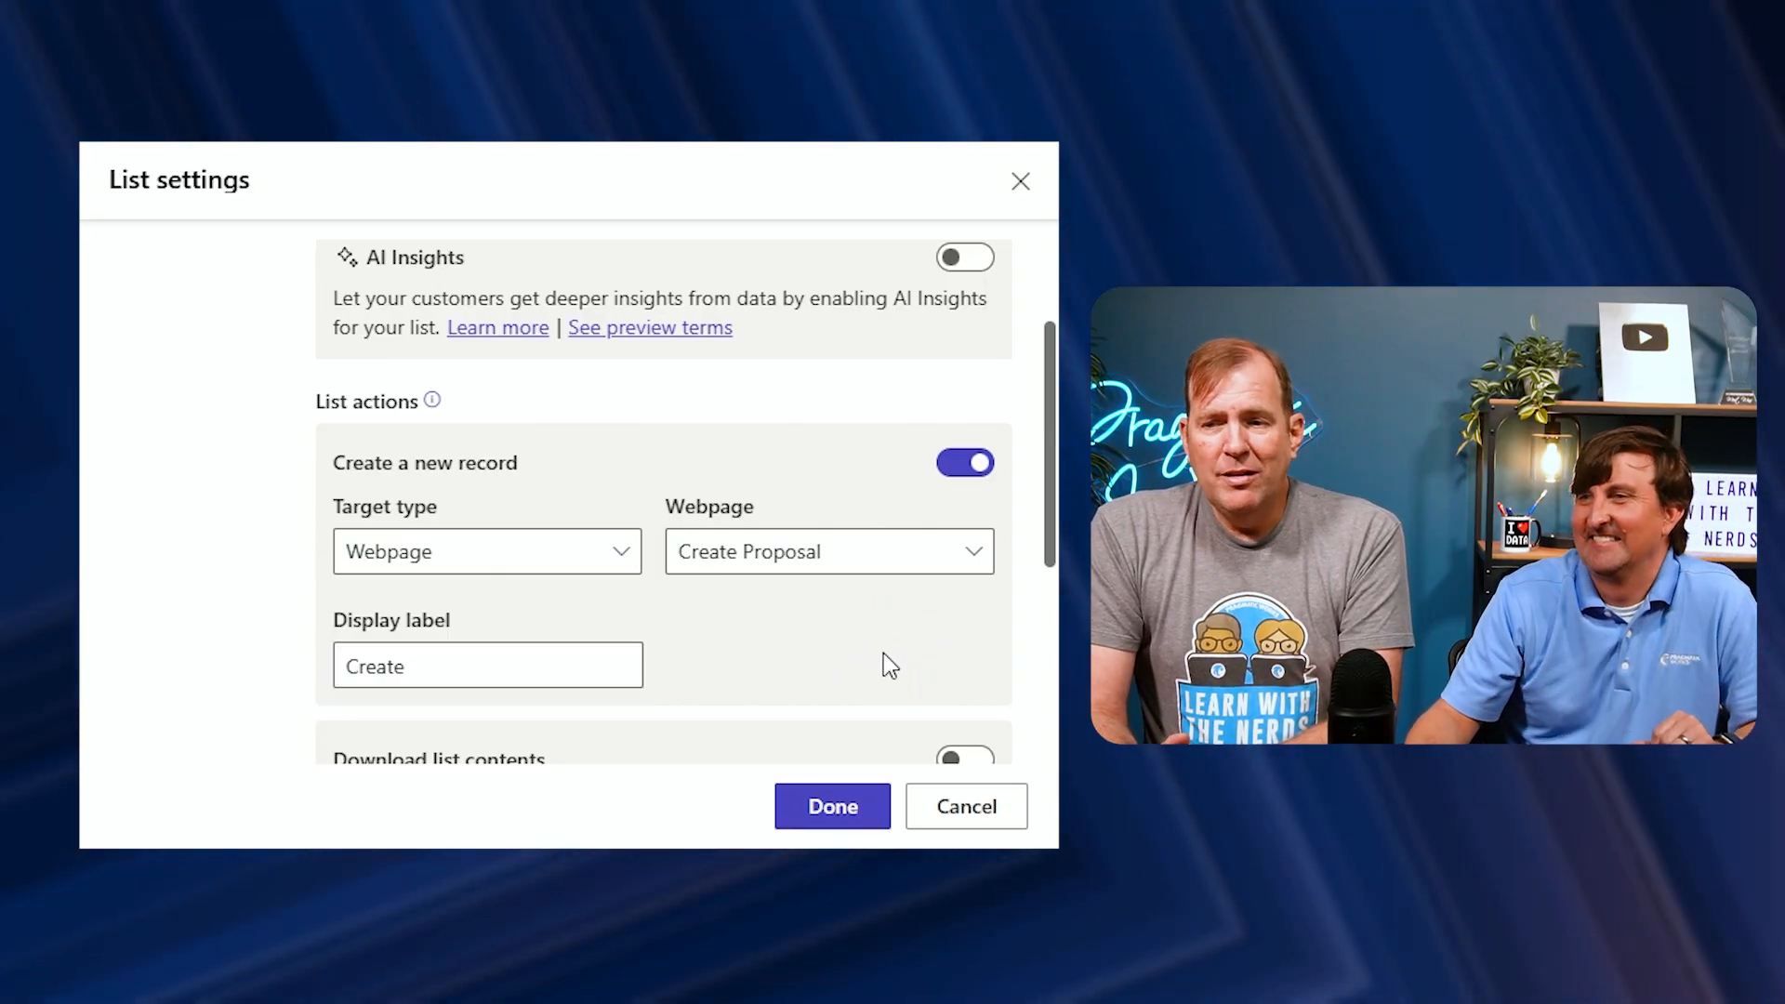
Enable the Download list contents and Delete record actions on the list and save the list settings
scroll(866, 639, "down", 2)
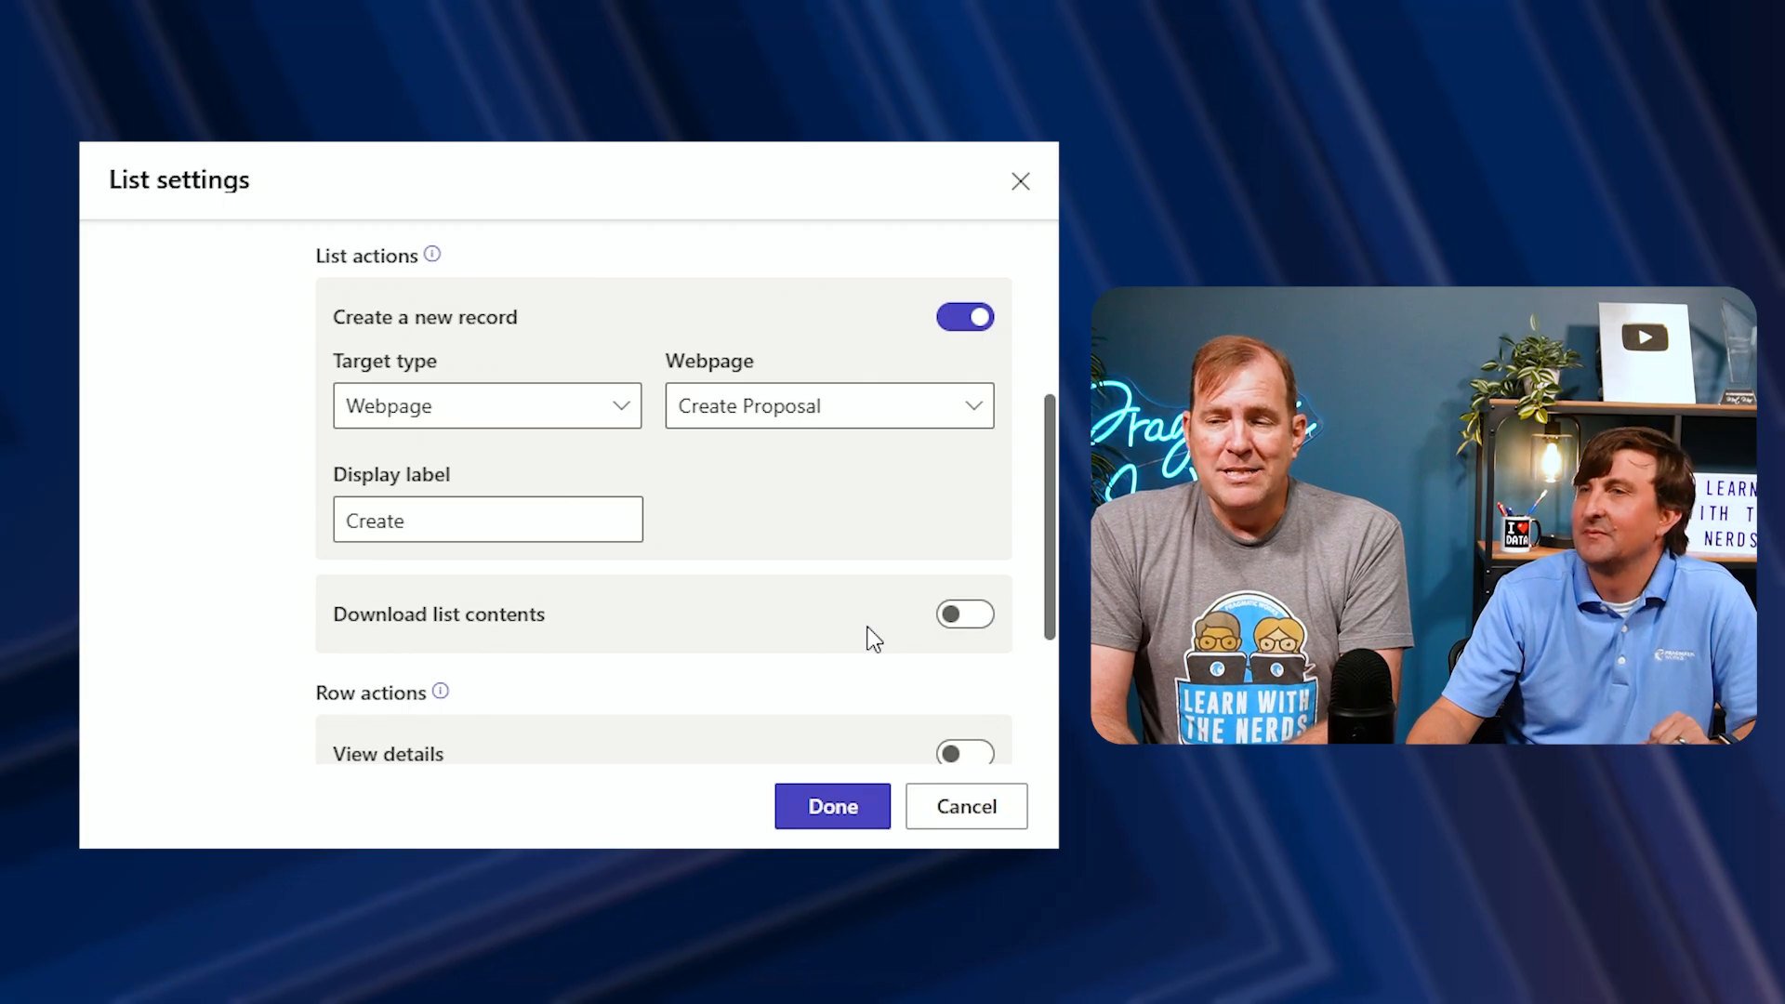
left_click(971, 623)
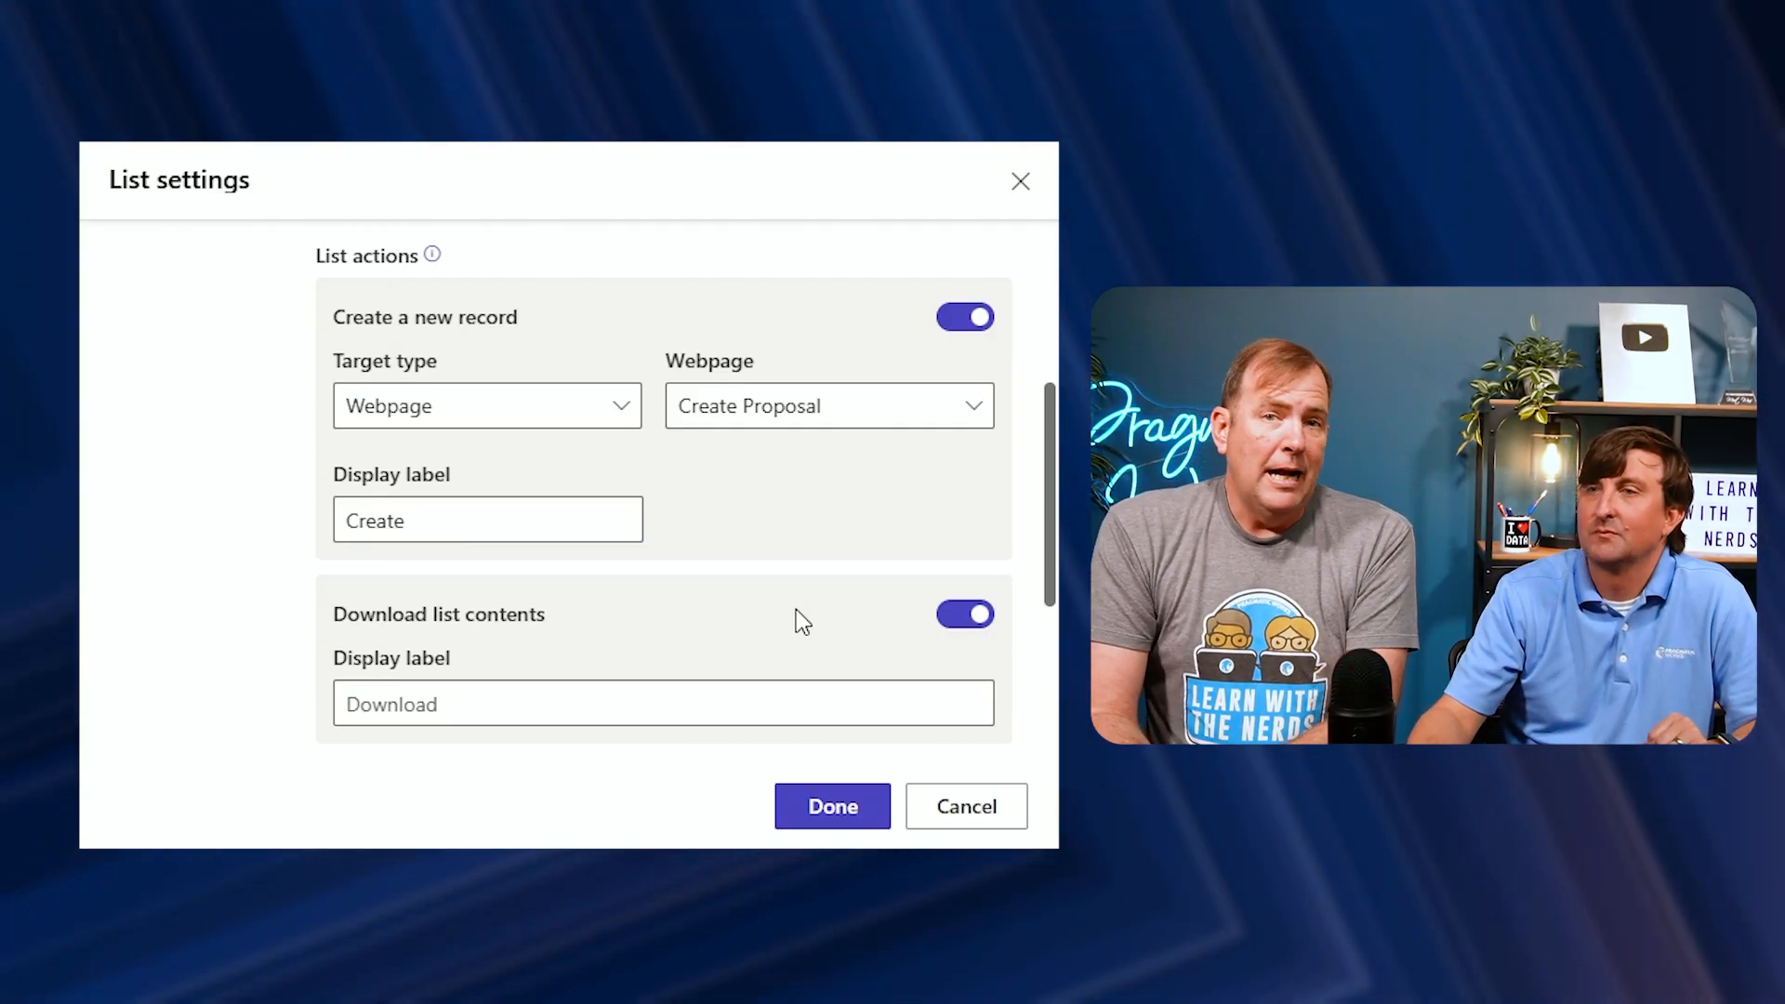
scroll(797, 611, "down", 3)
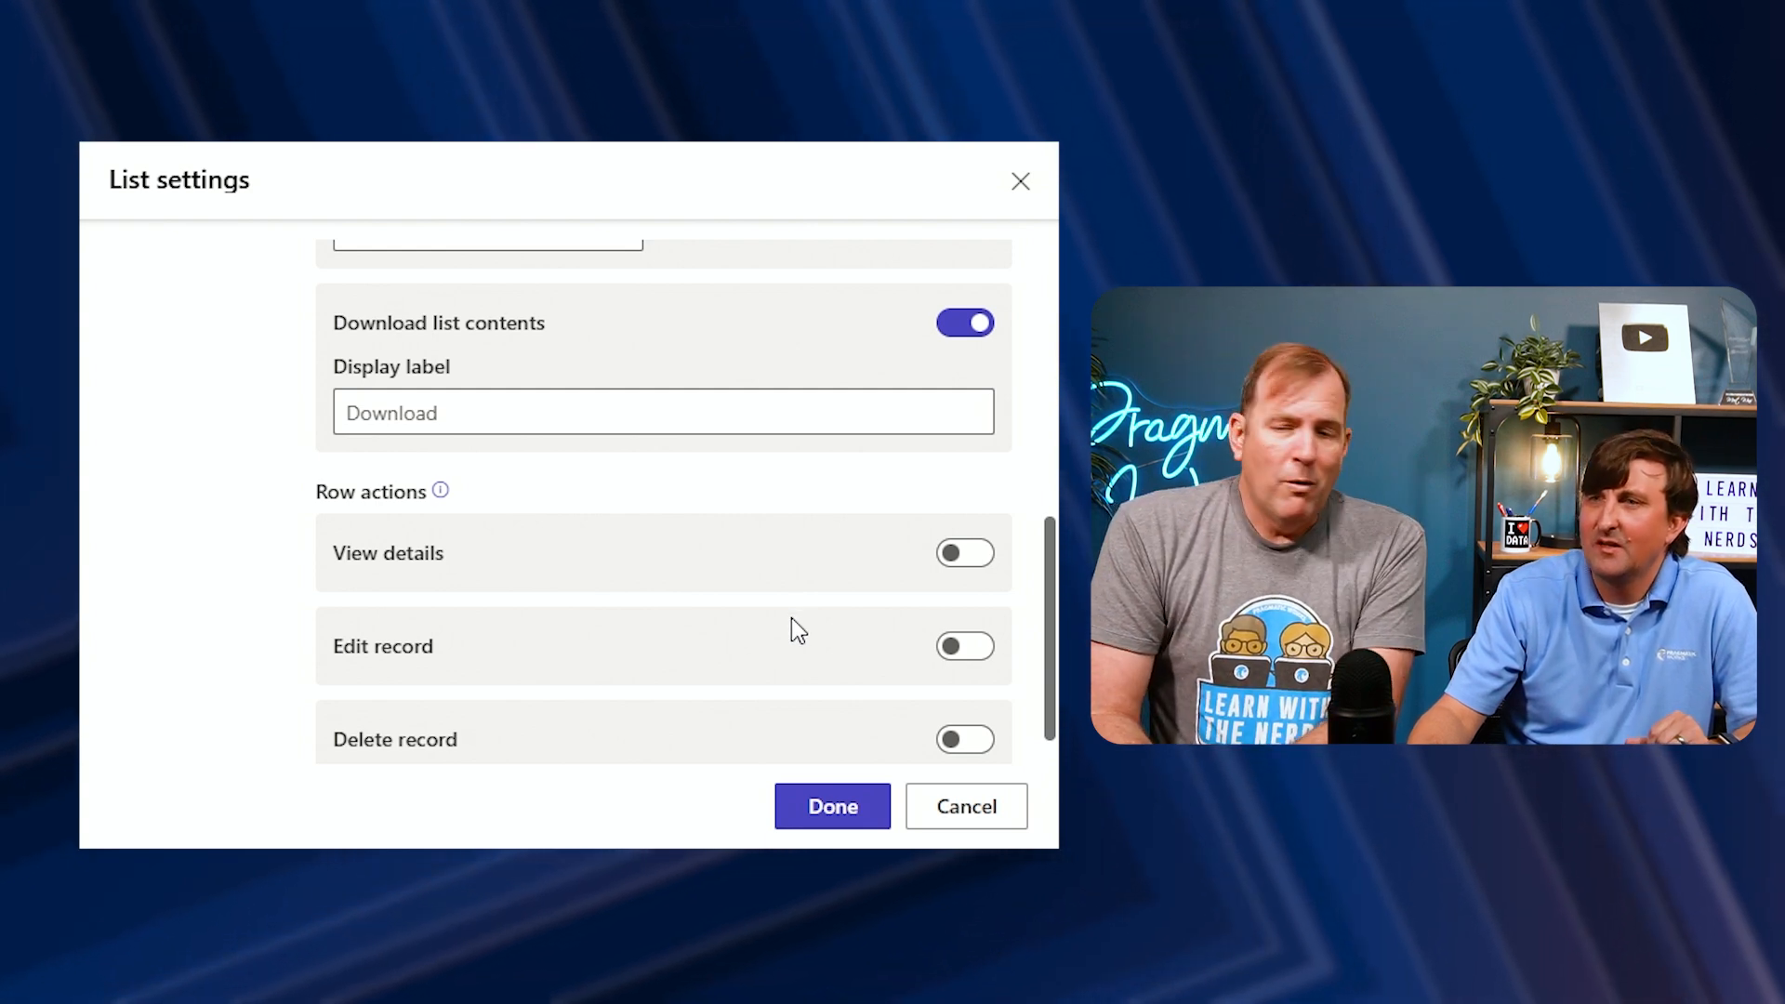
scroll(790, 617, "down", 1)
left_click(958, 725)
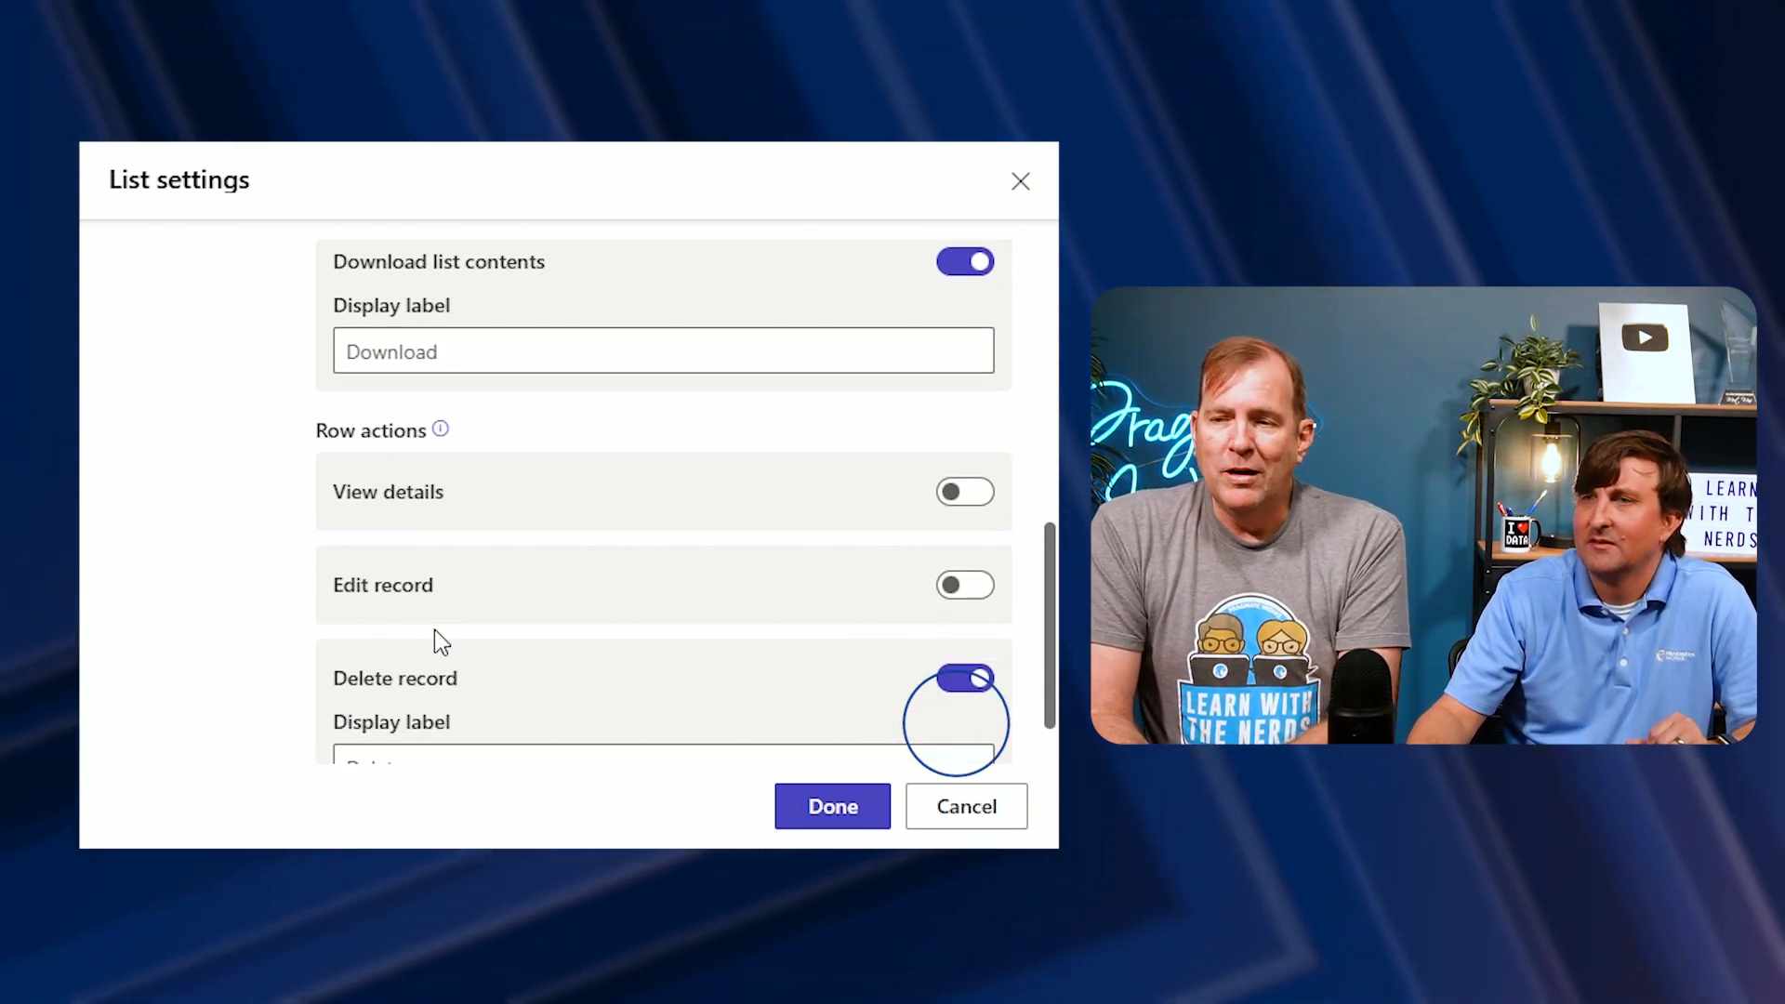
scroll(434, 628, "down", 3)
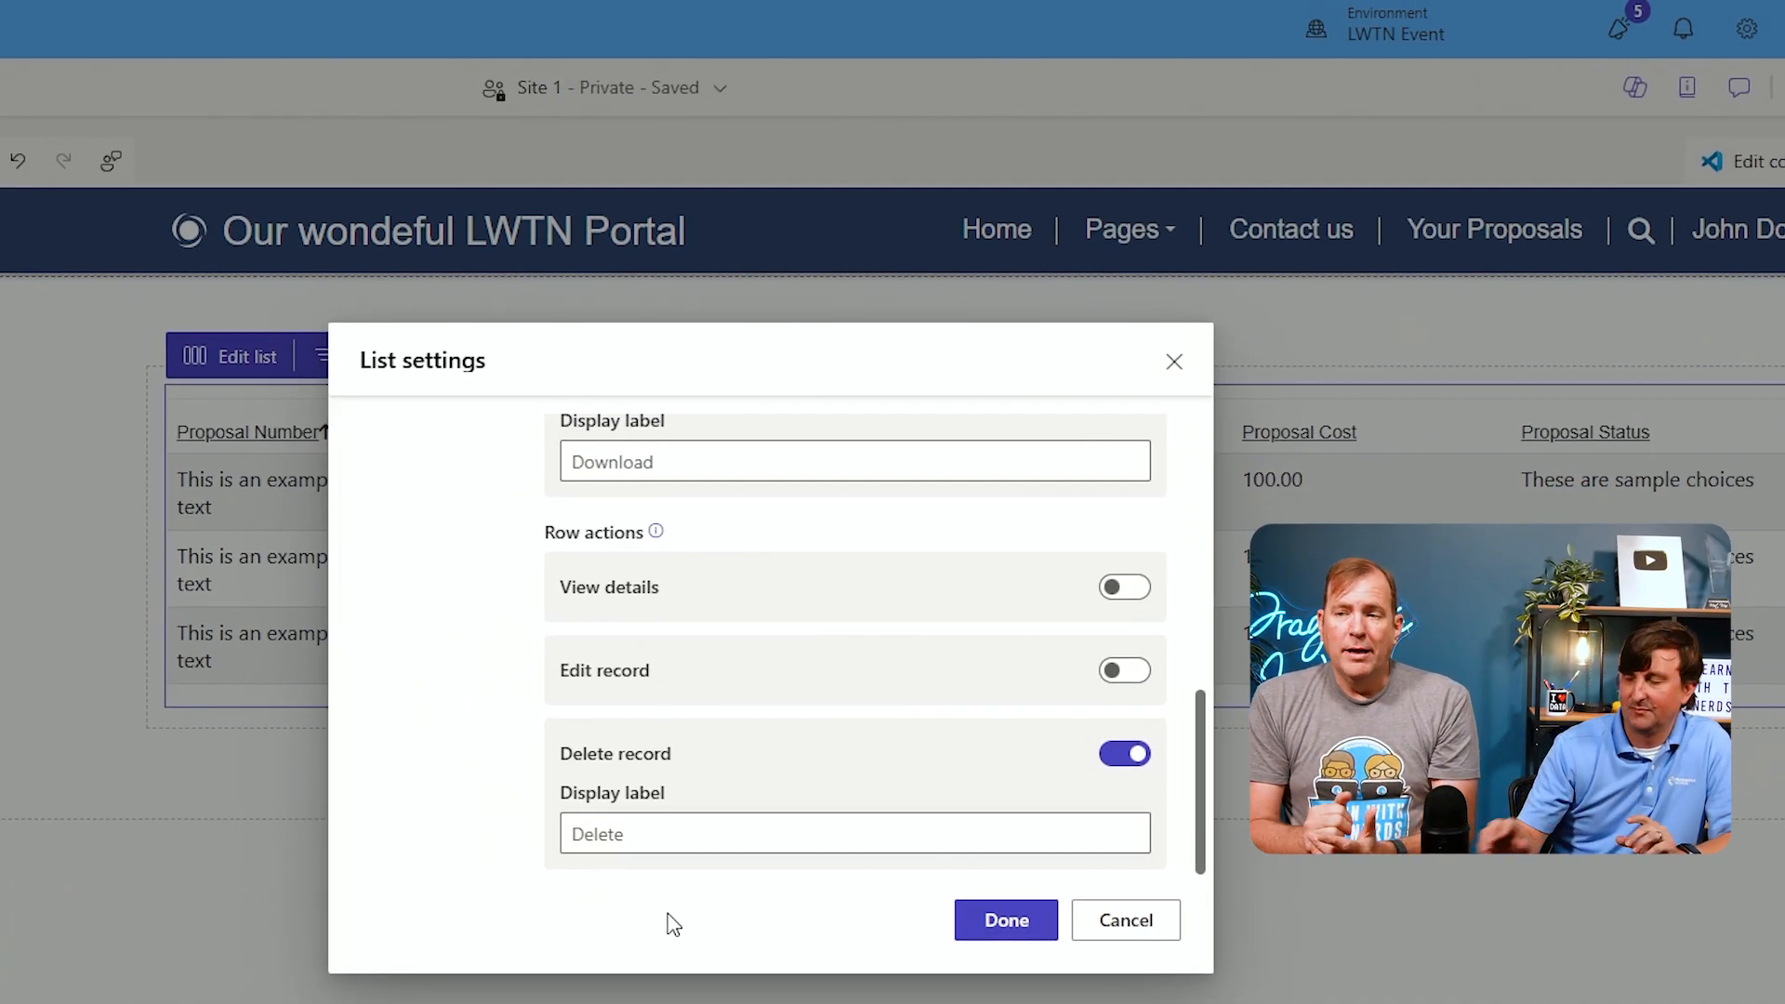
left_click(1018, 935)
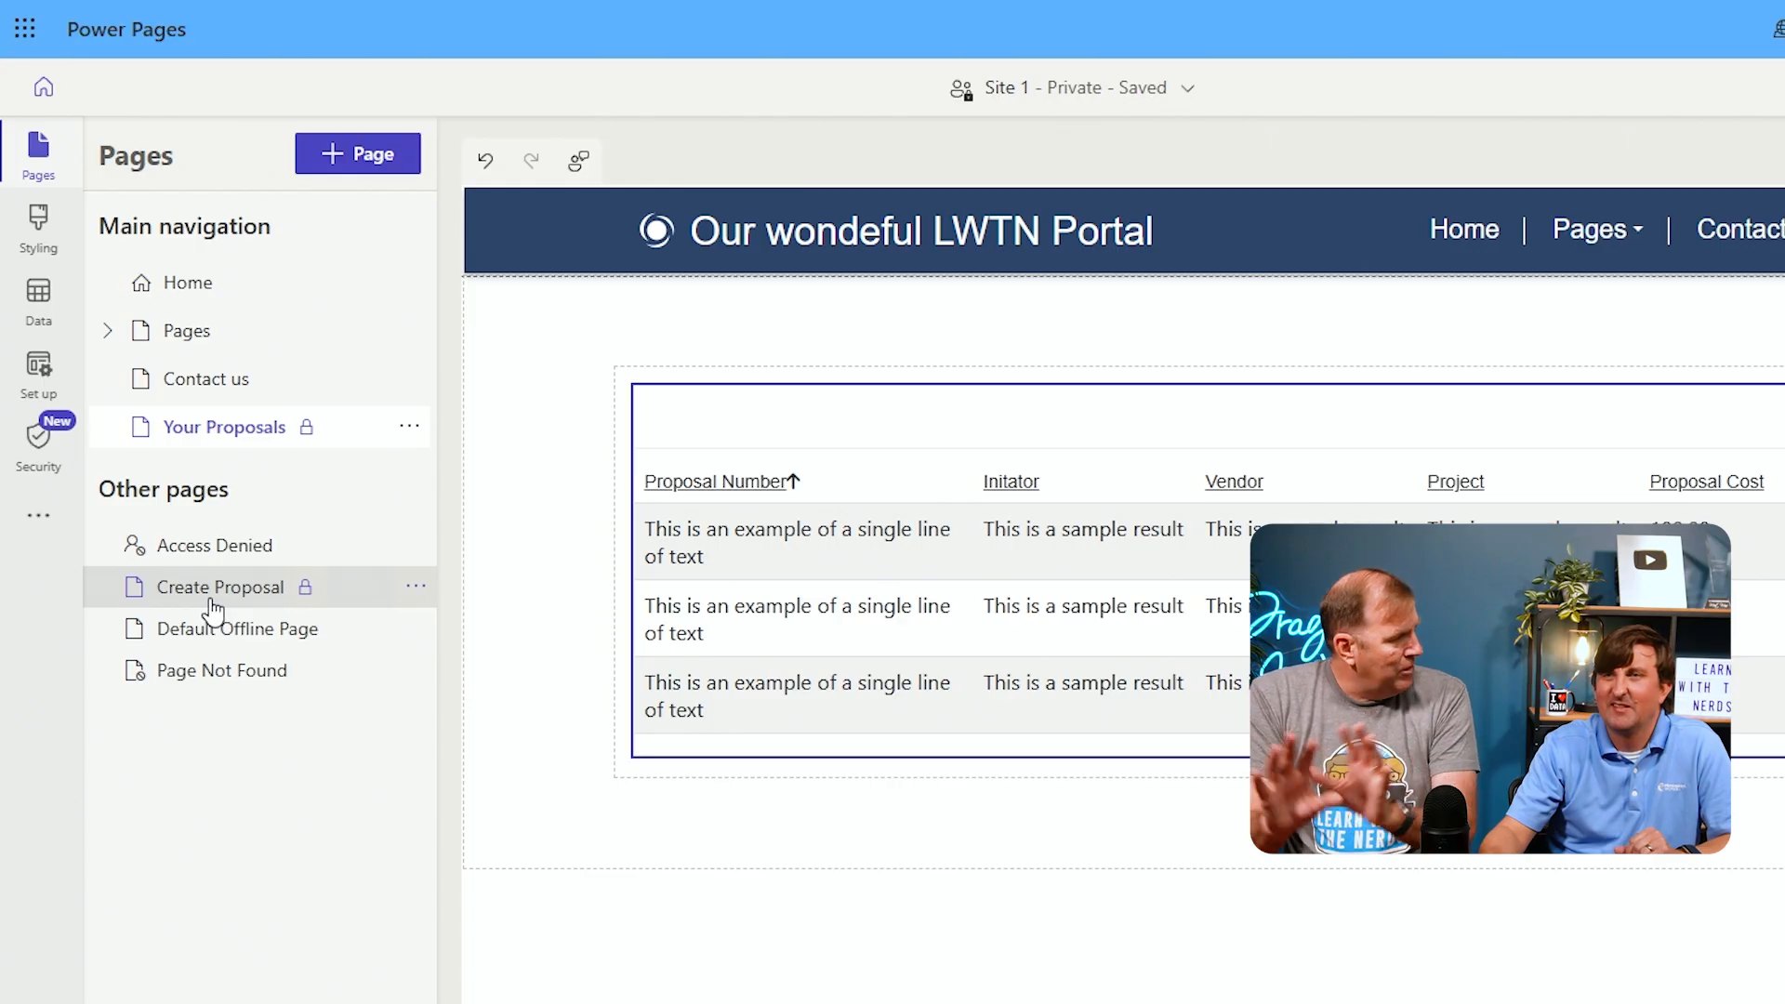
On the Create Proposal page, add a new form on the Proposal table using the Power Page Proposal Form
left_click(212, 602)
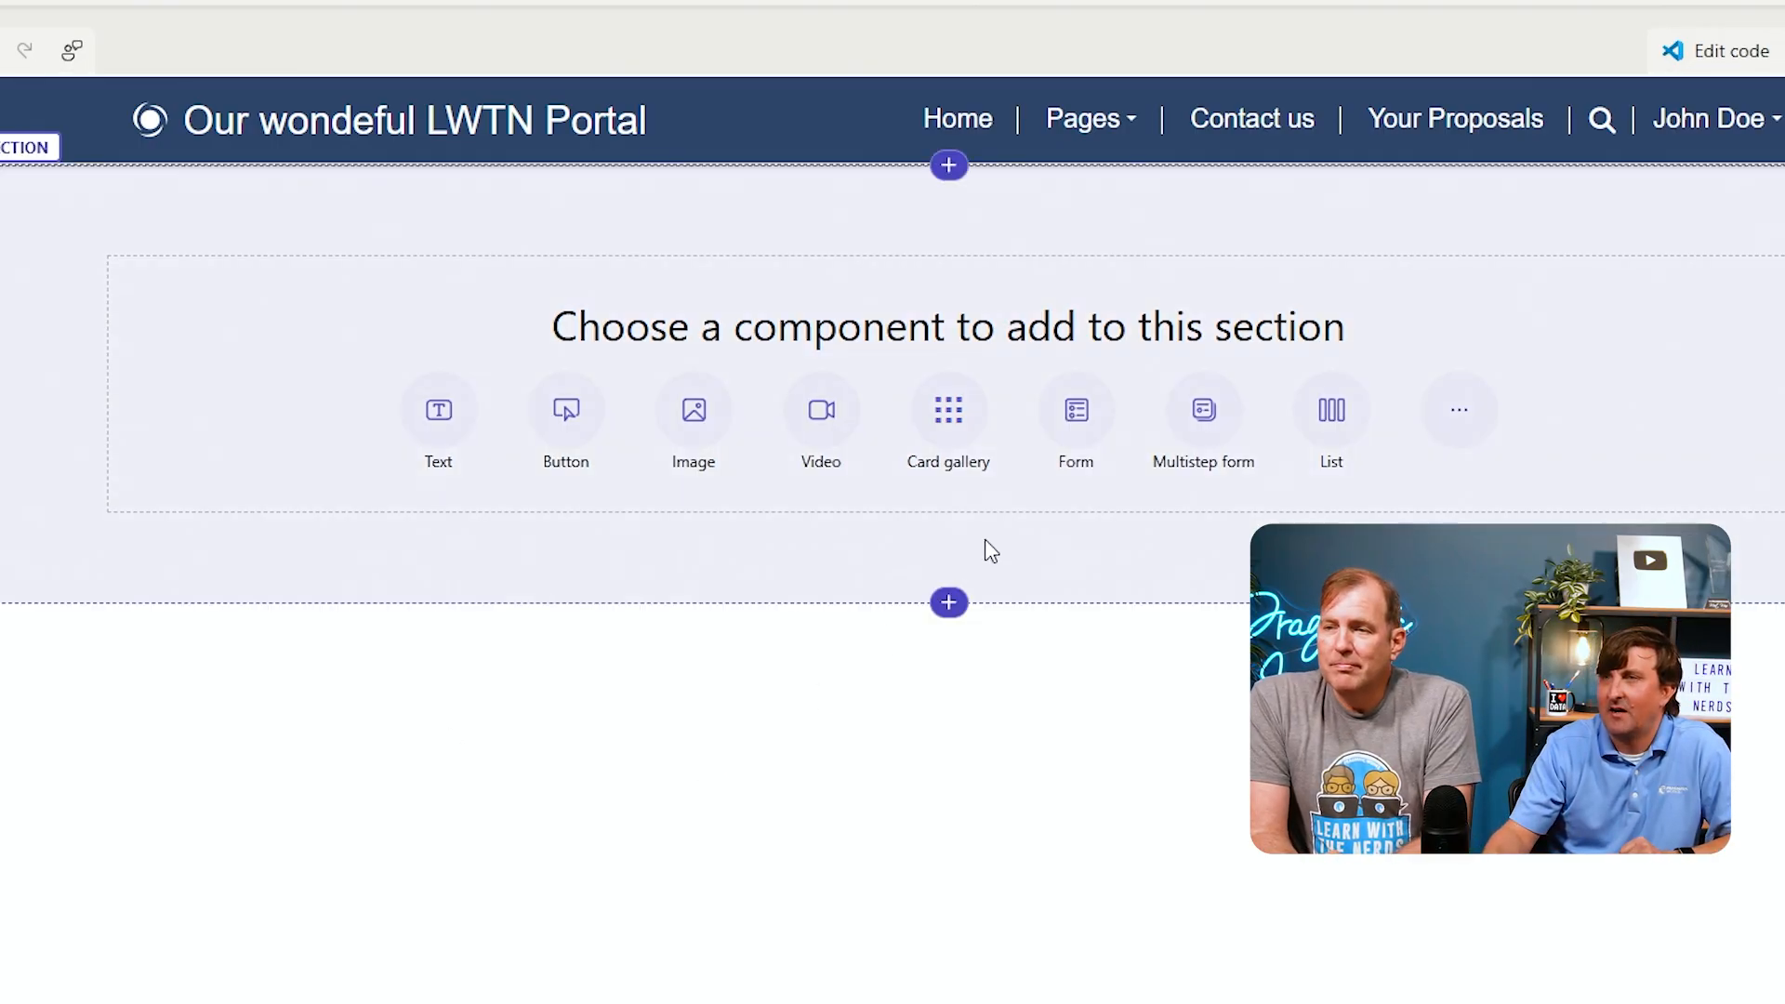
left_click(1077, 414)
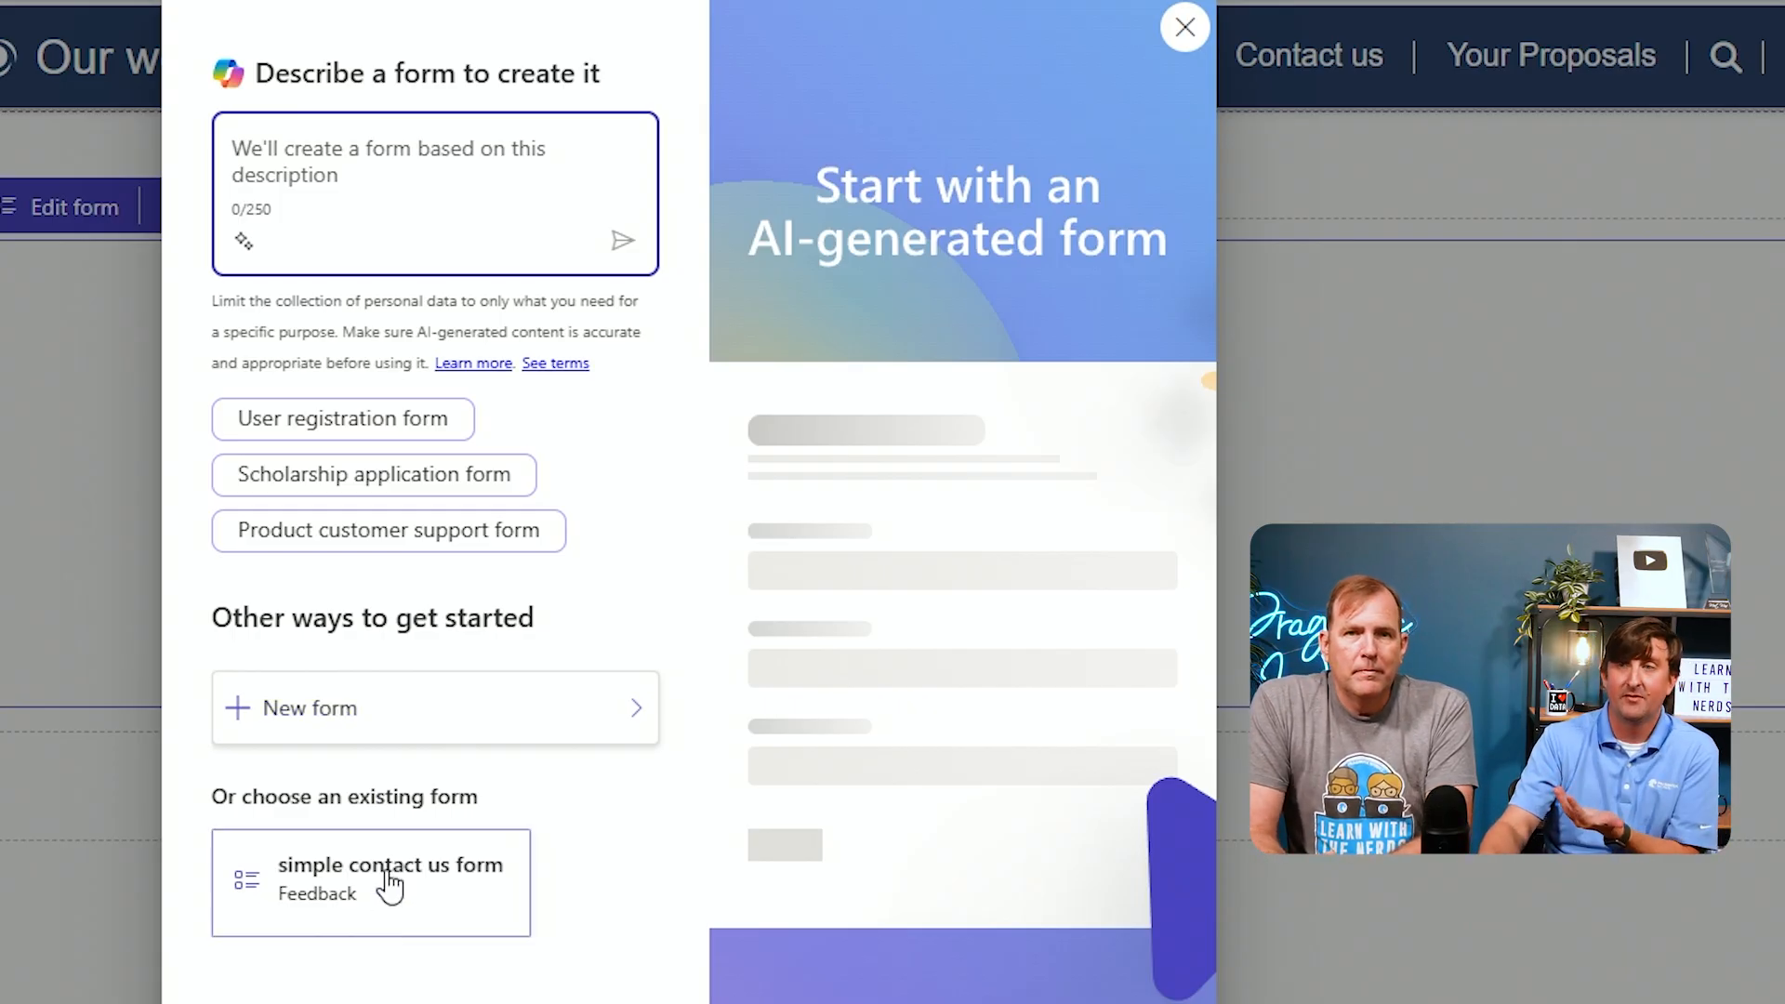
left_click(321, 714)
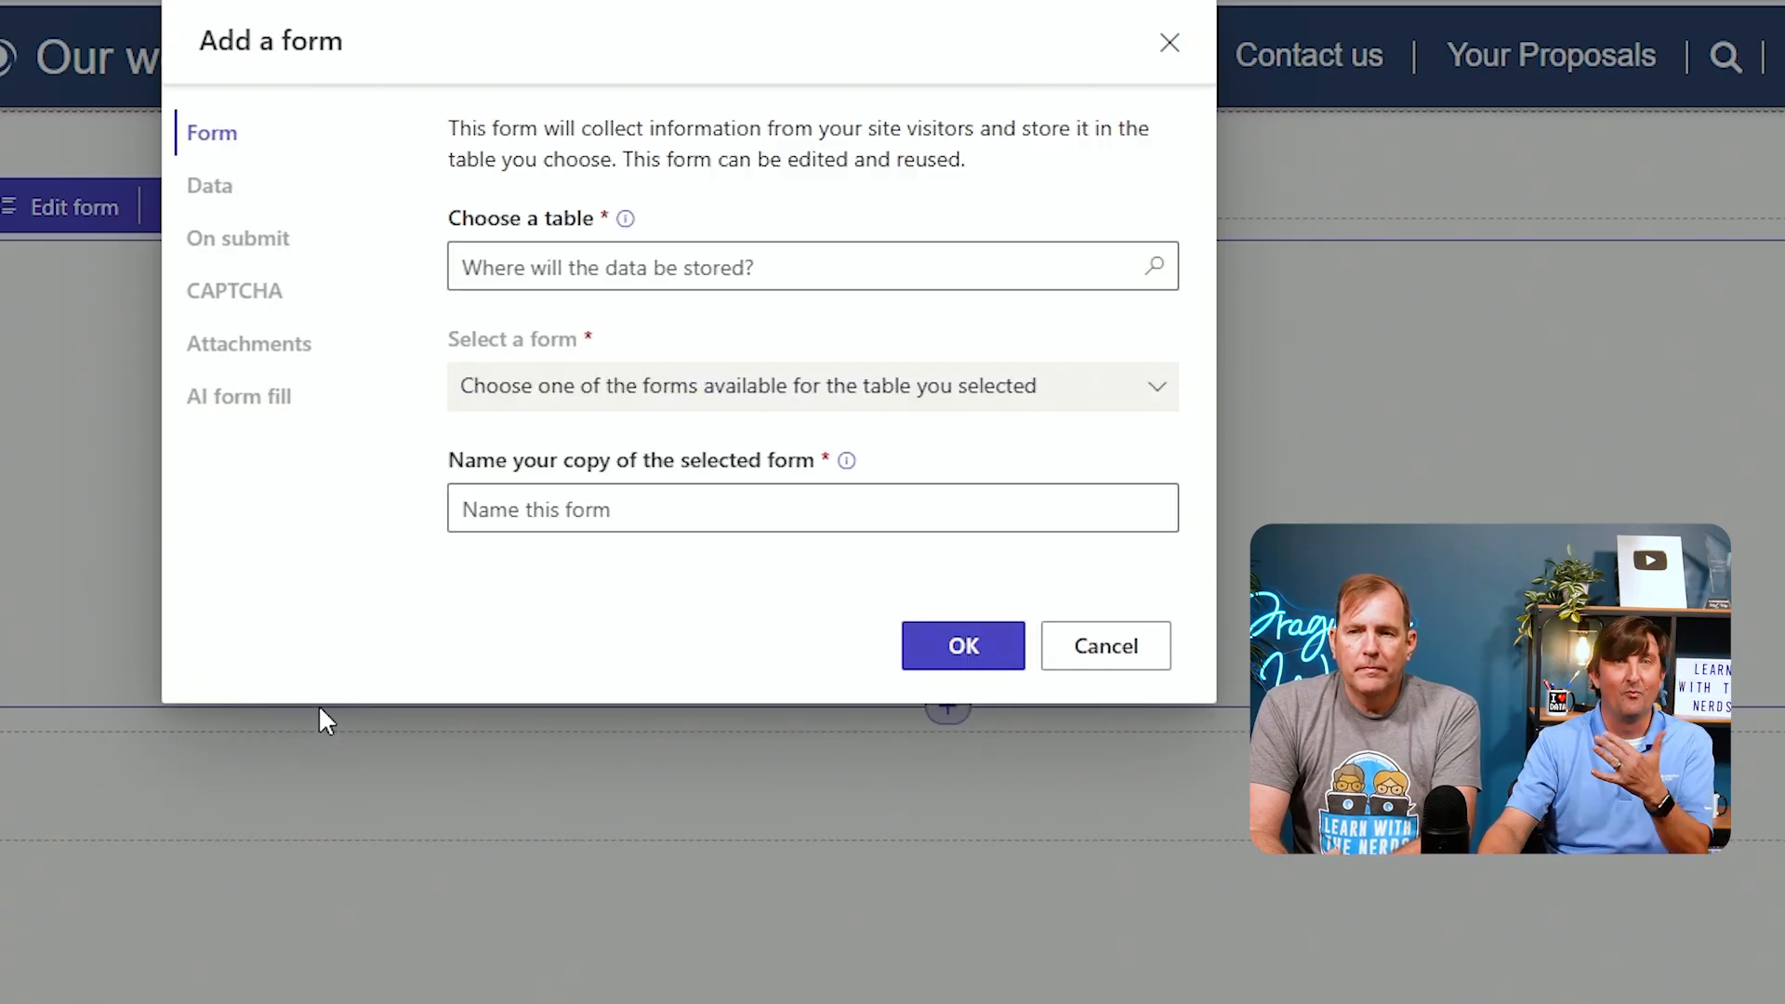
left_click(571, 265)
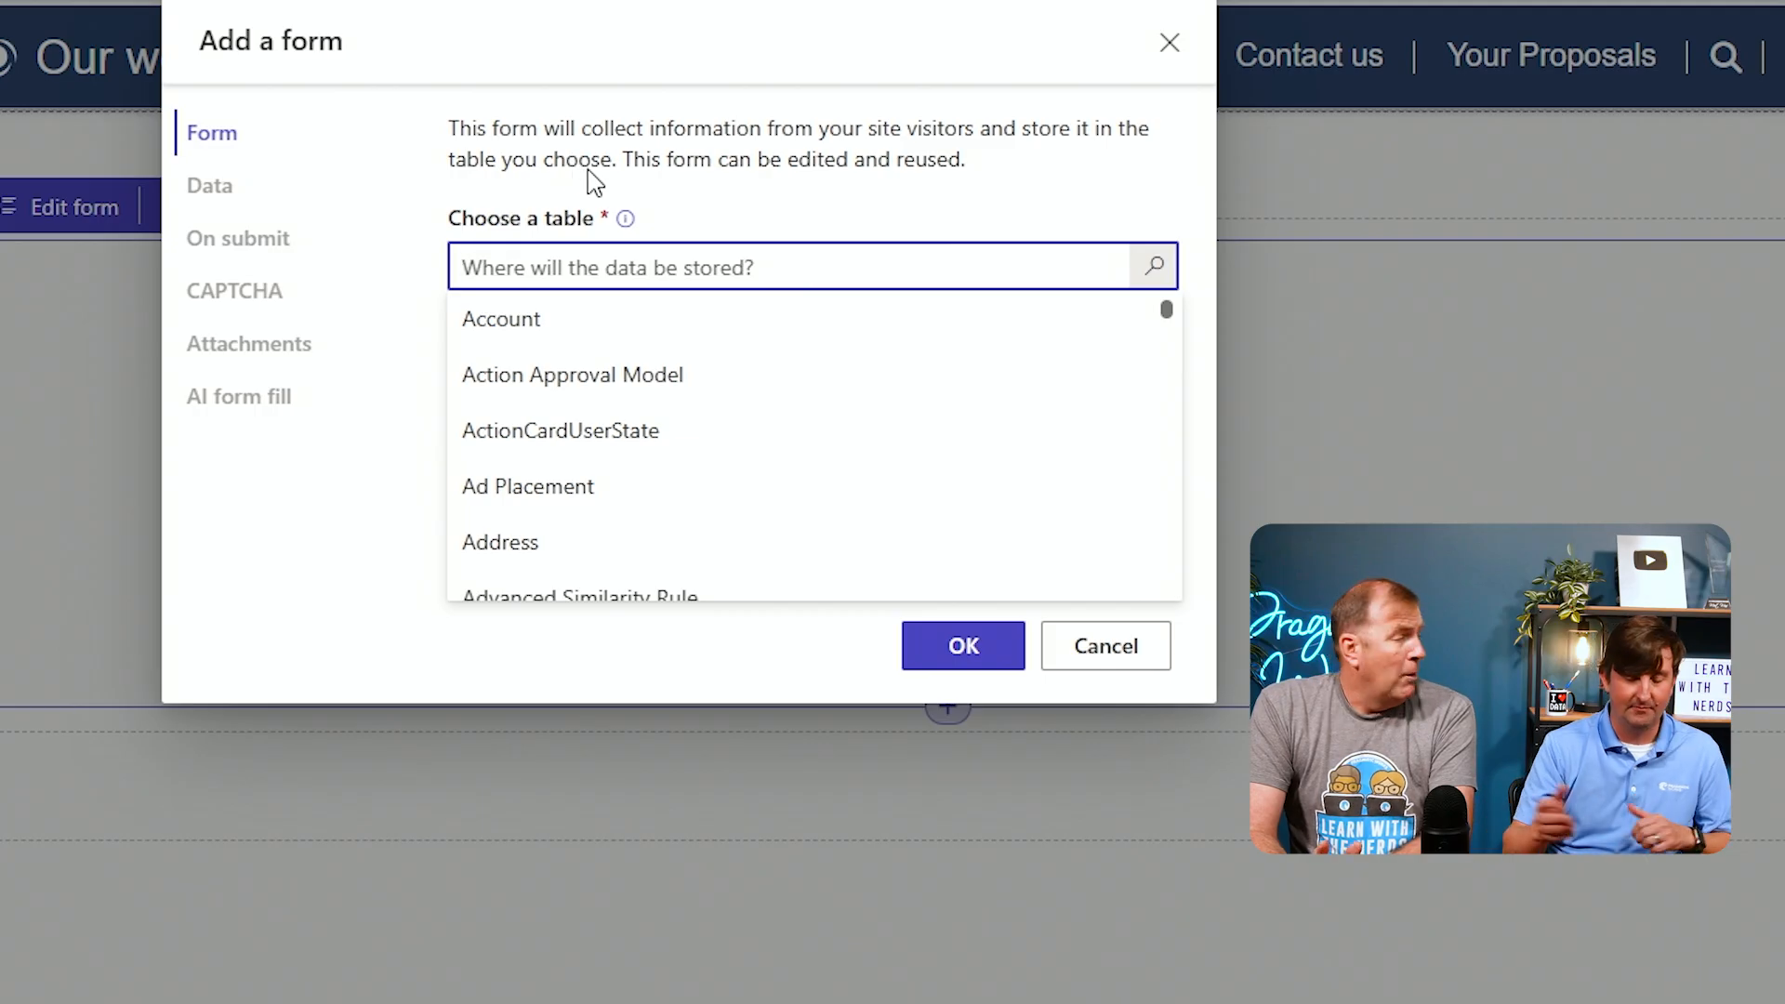
type("propo")
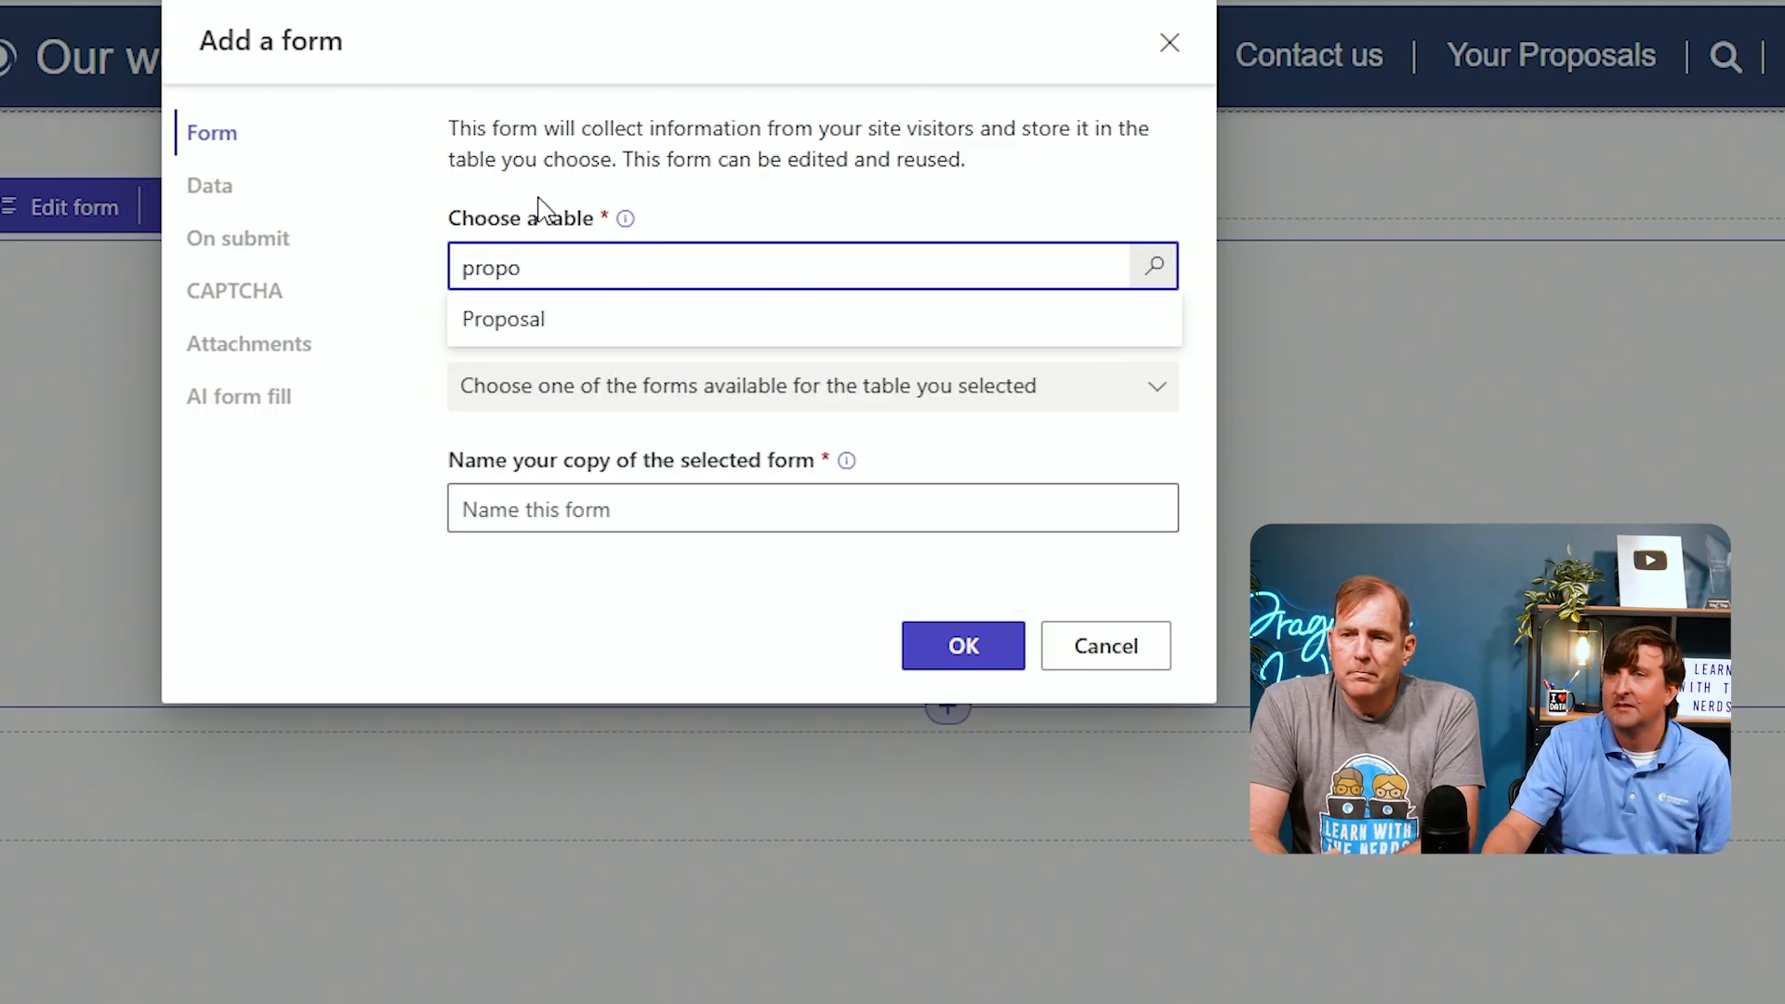
left_click(537, 321)
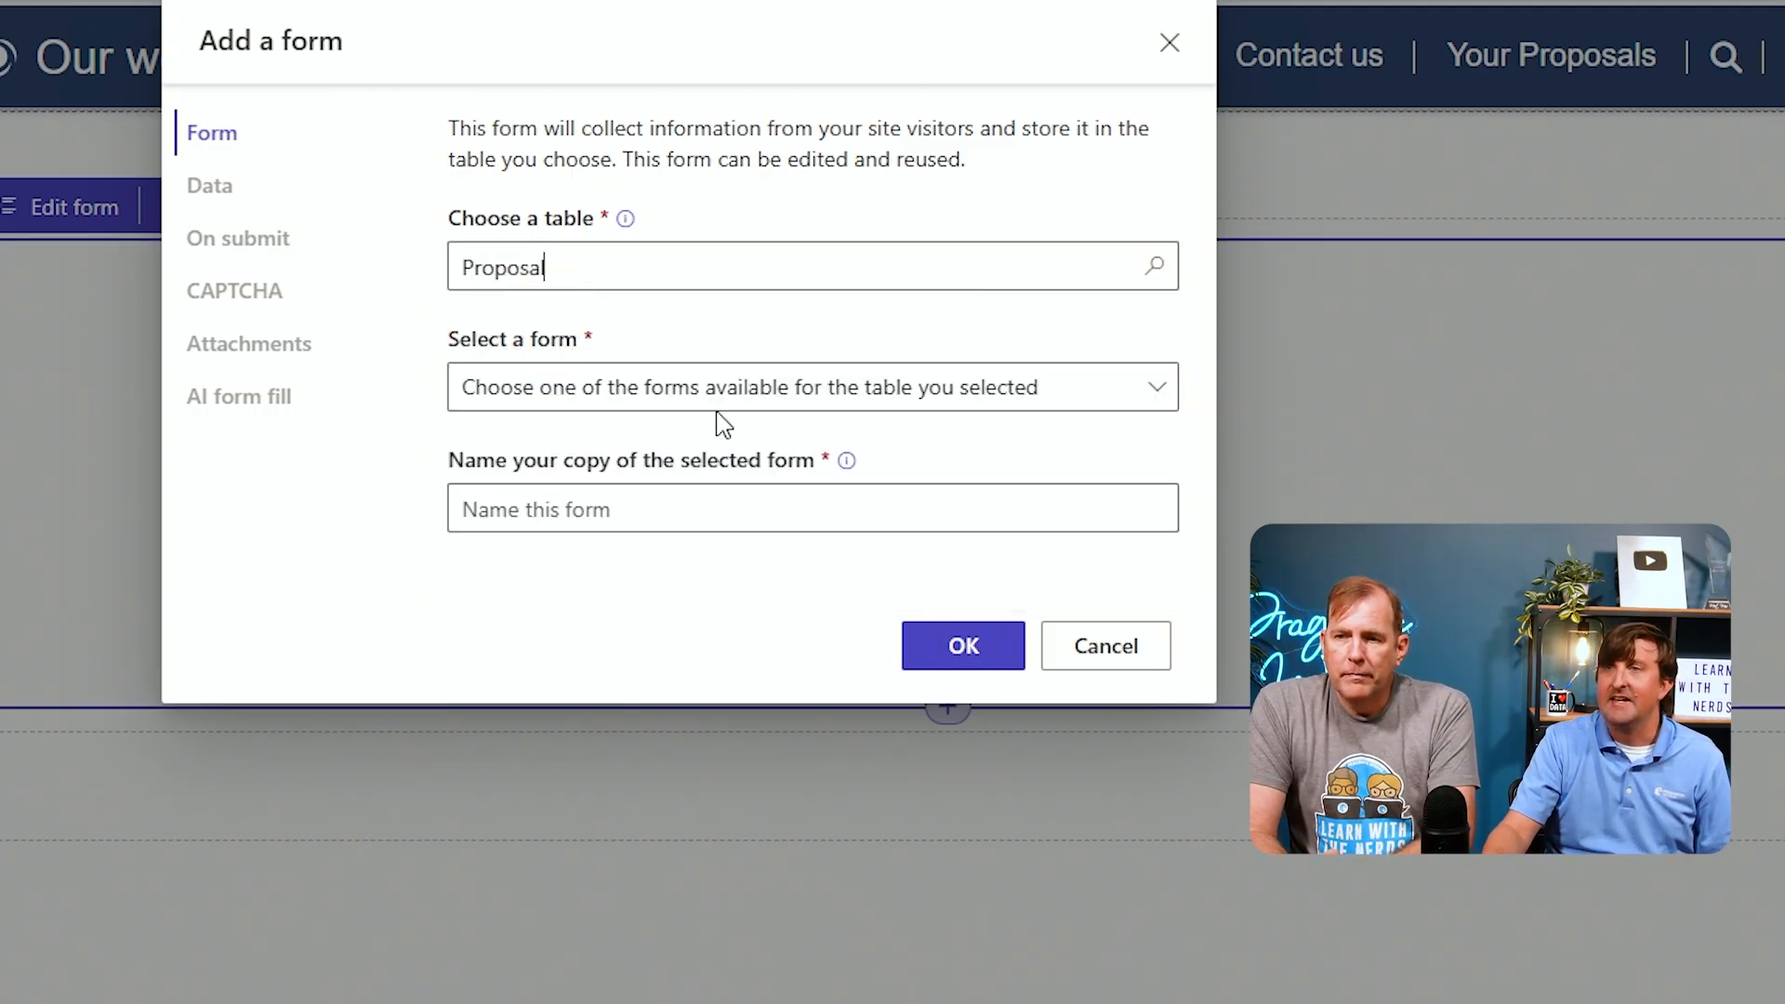
left_click(1169, 398)
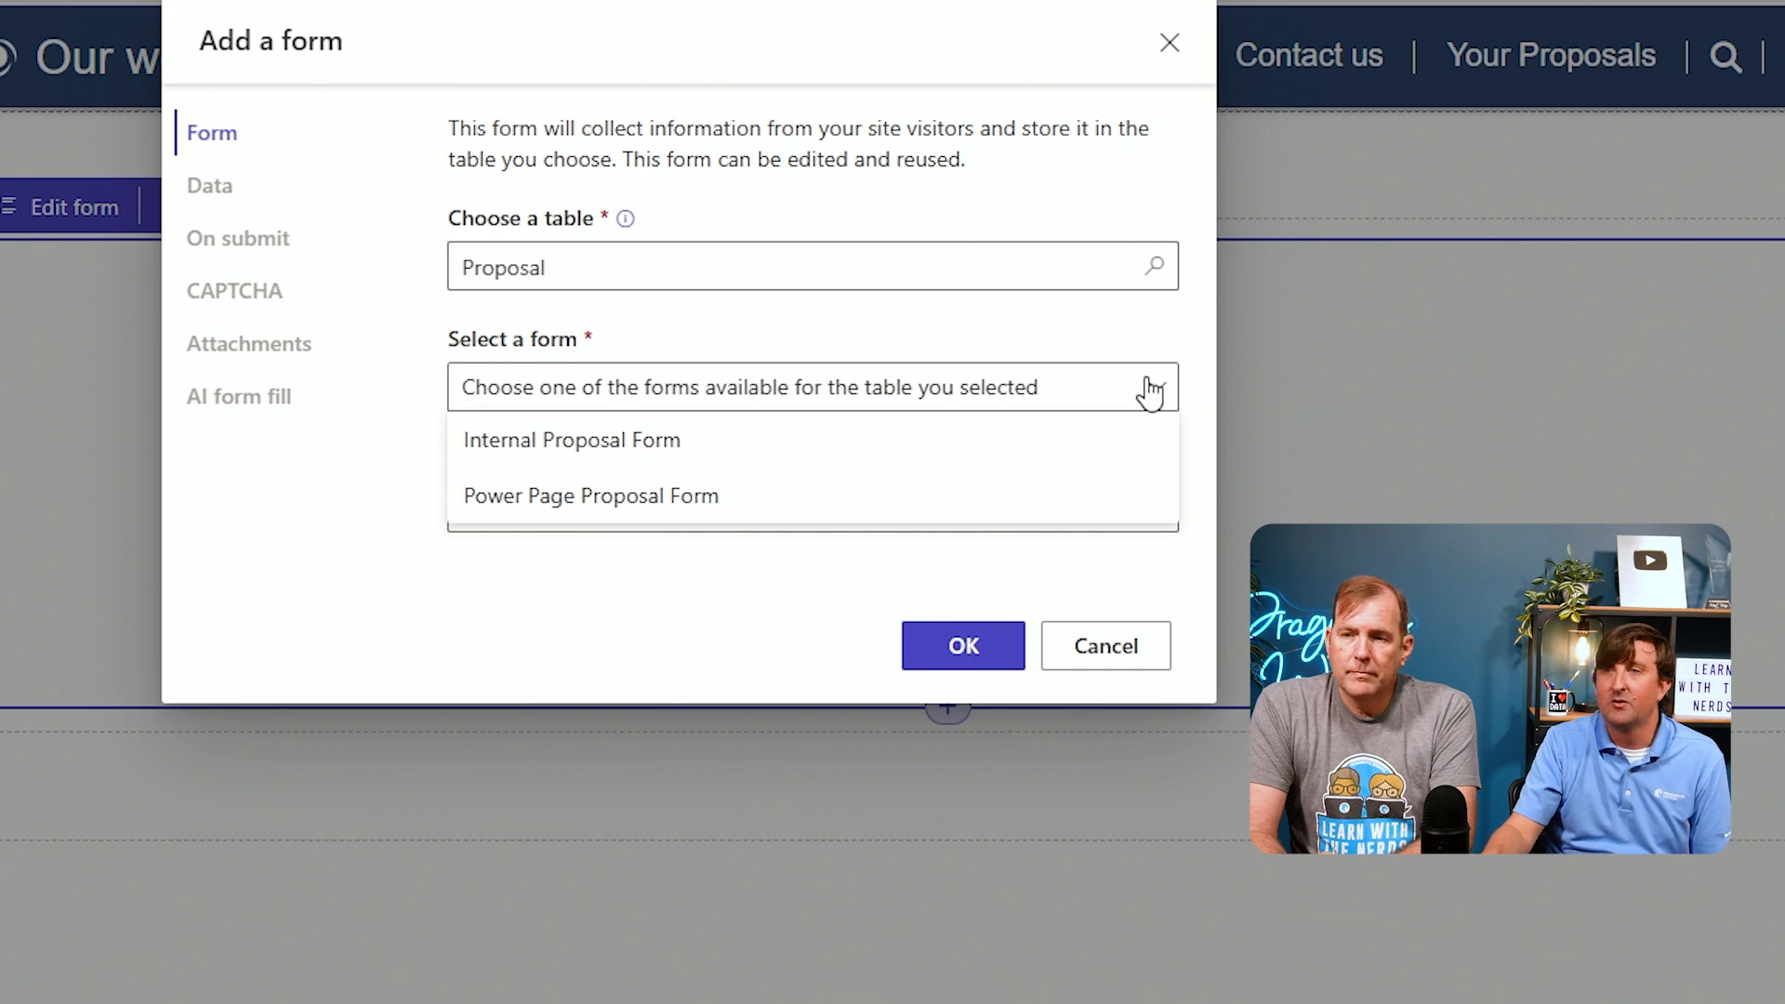
left_click(595, 496)
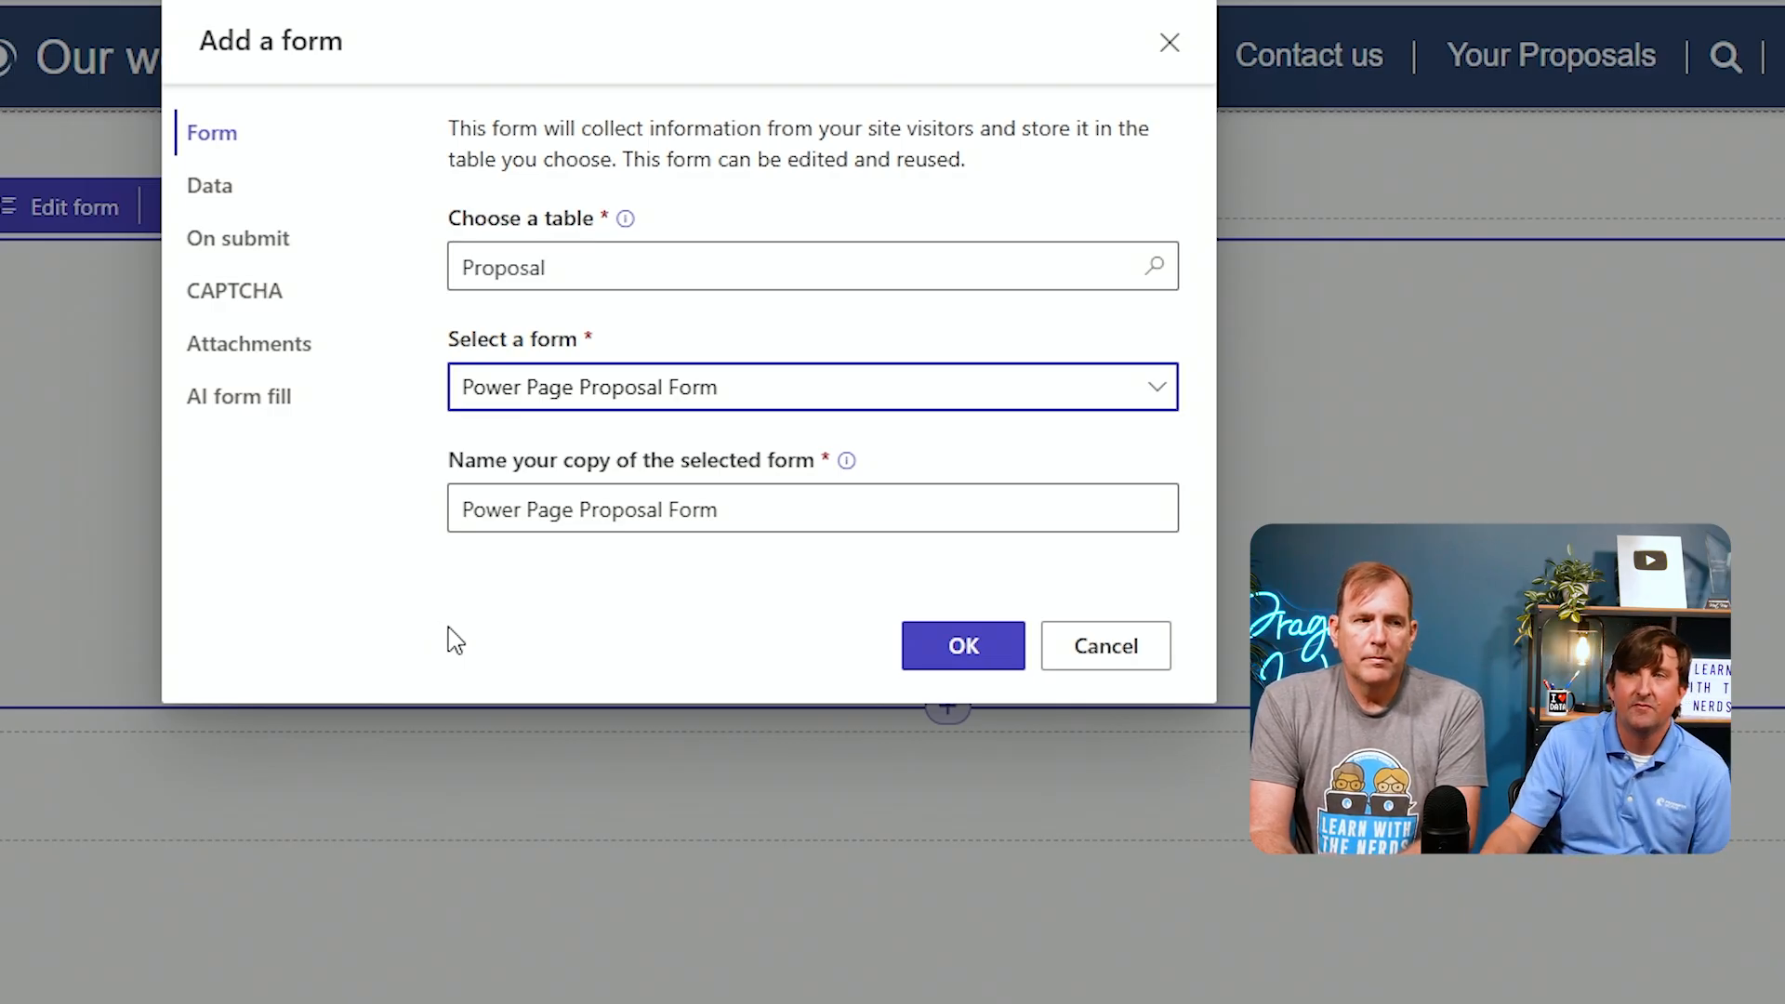
Set the form's data mode to Creates a new record
left_click(232, 193)
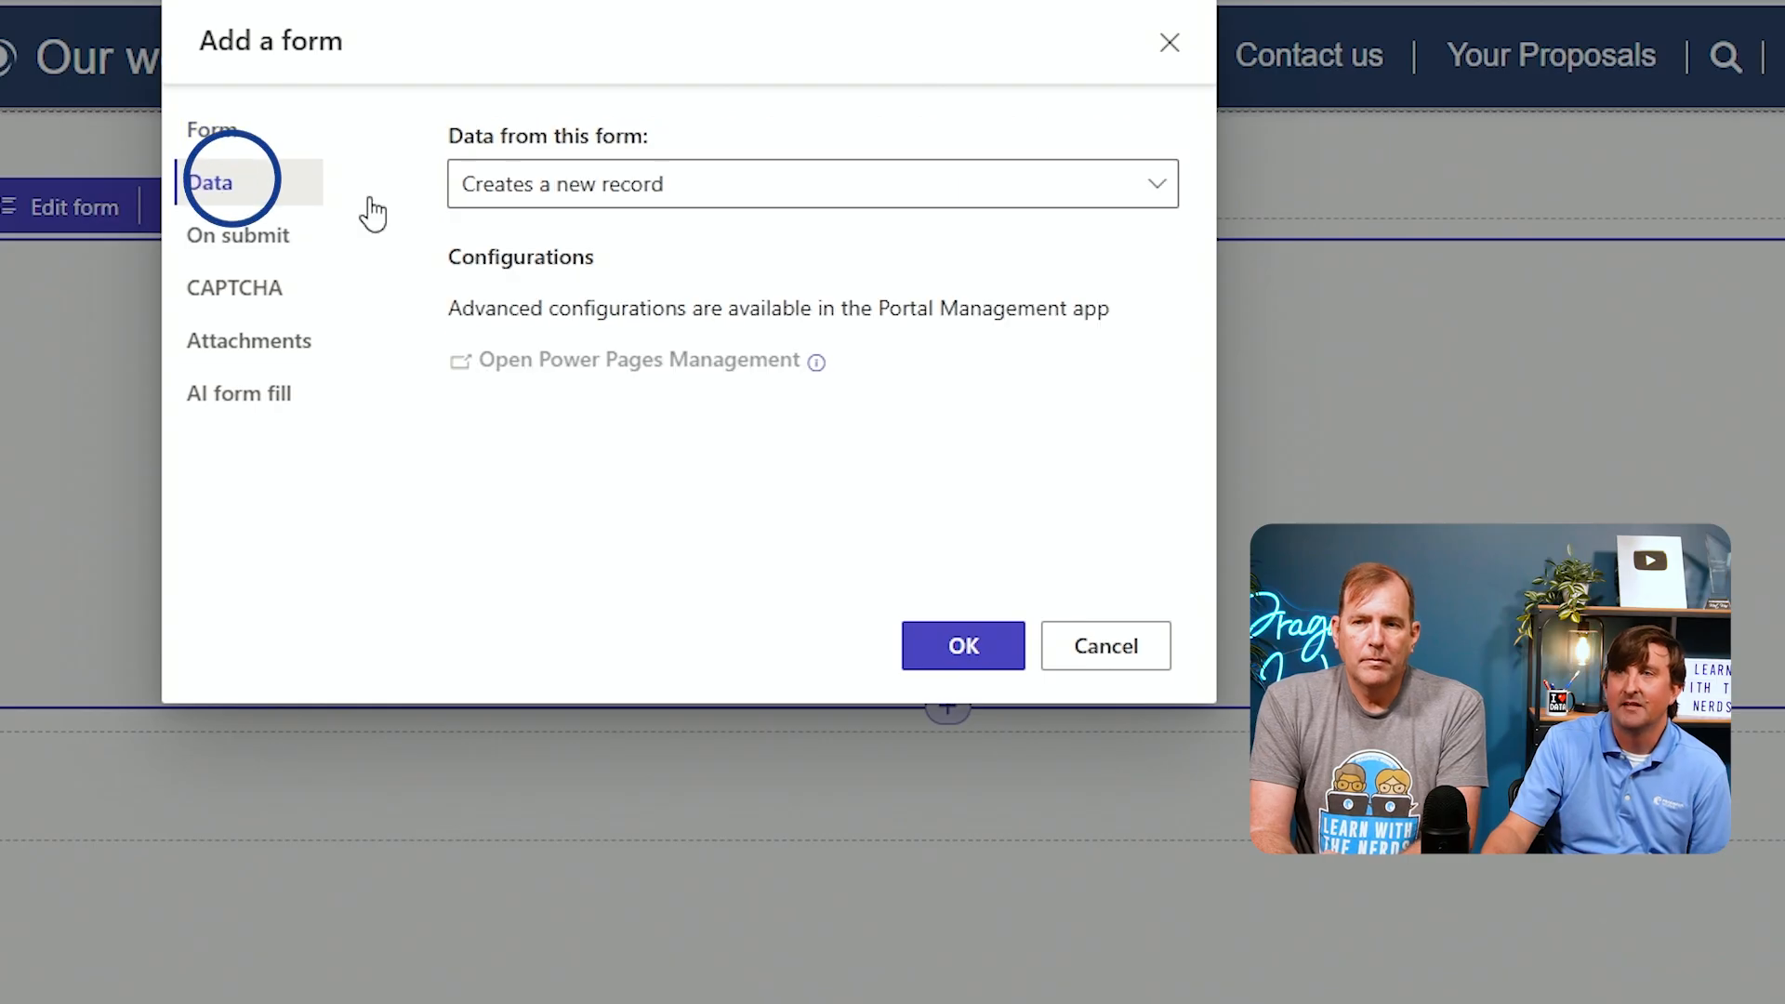
left_click(1106, 199)
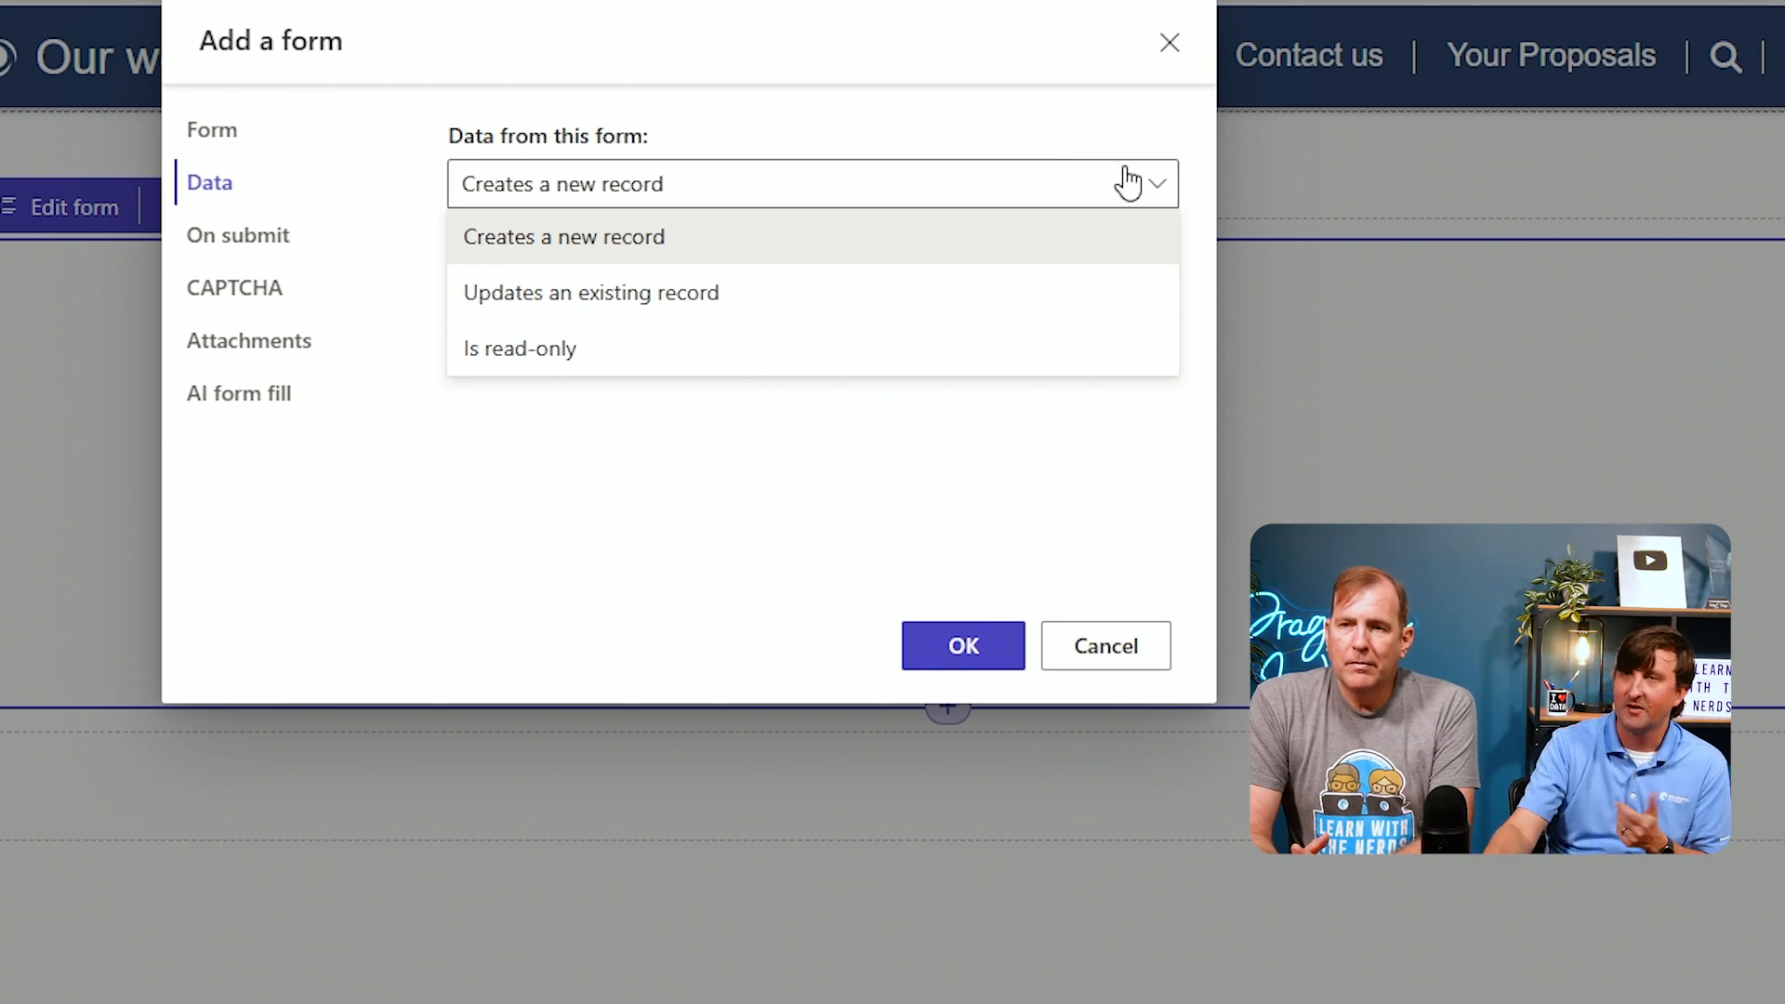
left_click(967, 237)
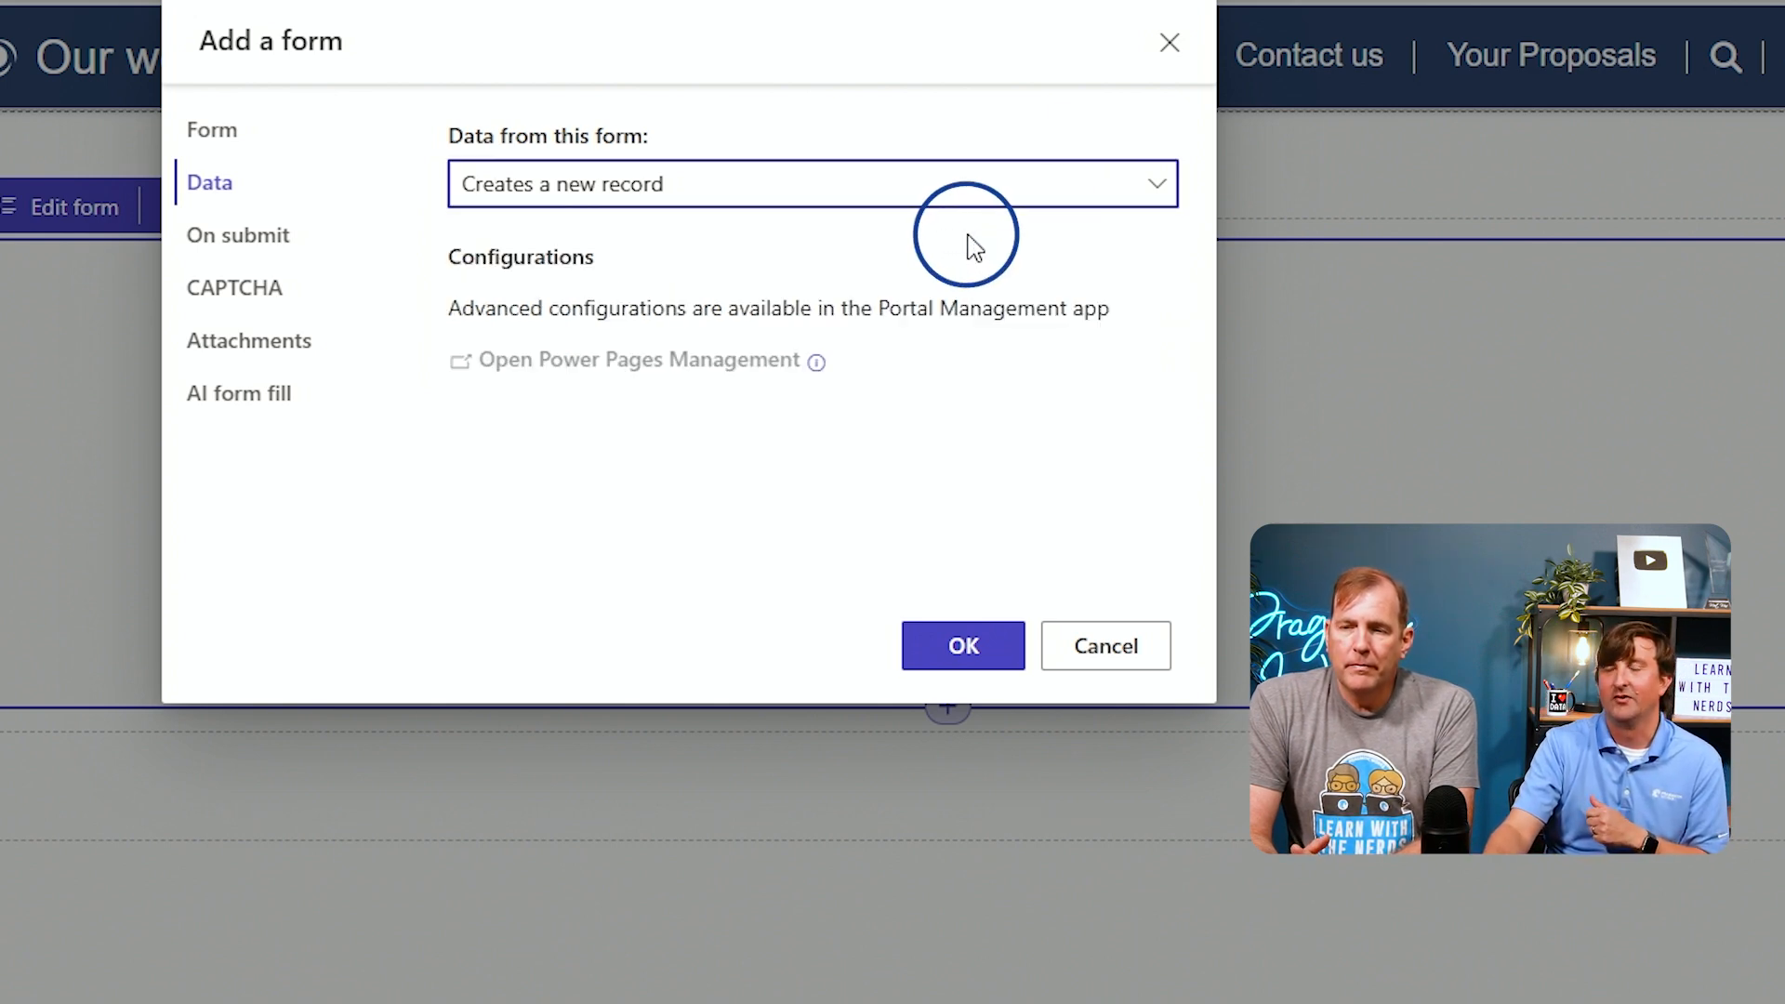
Make the form redirect to the Your Proposals page when submitted
left_click(201, 239)
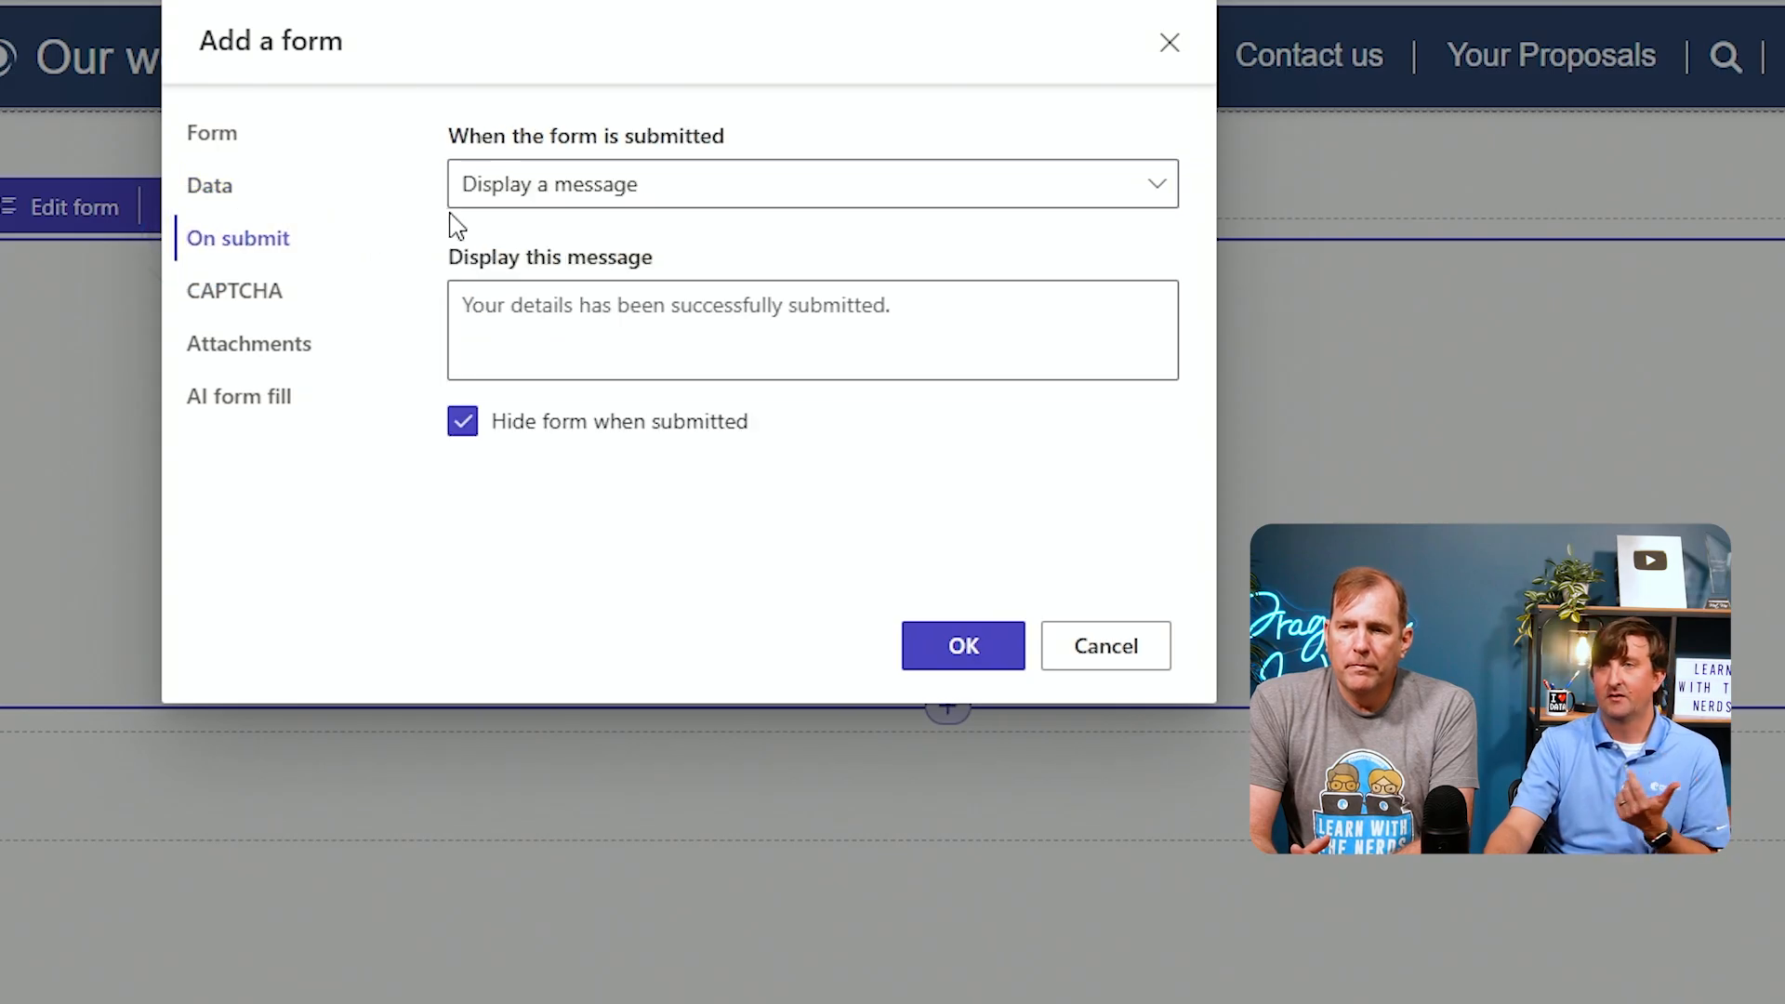
left_click(539, 190)
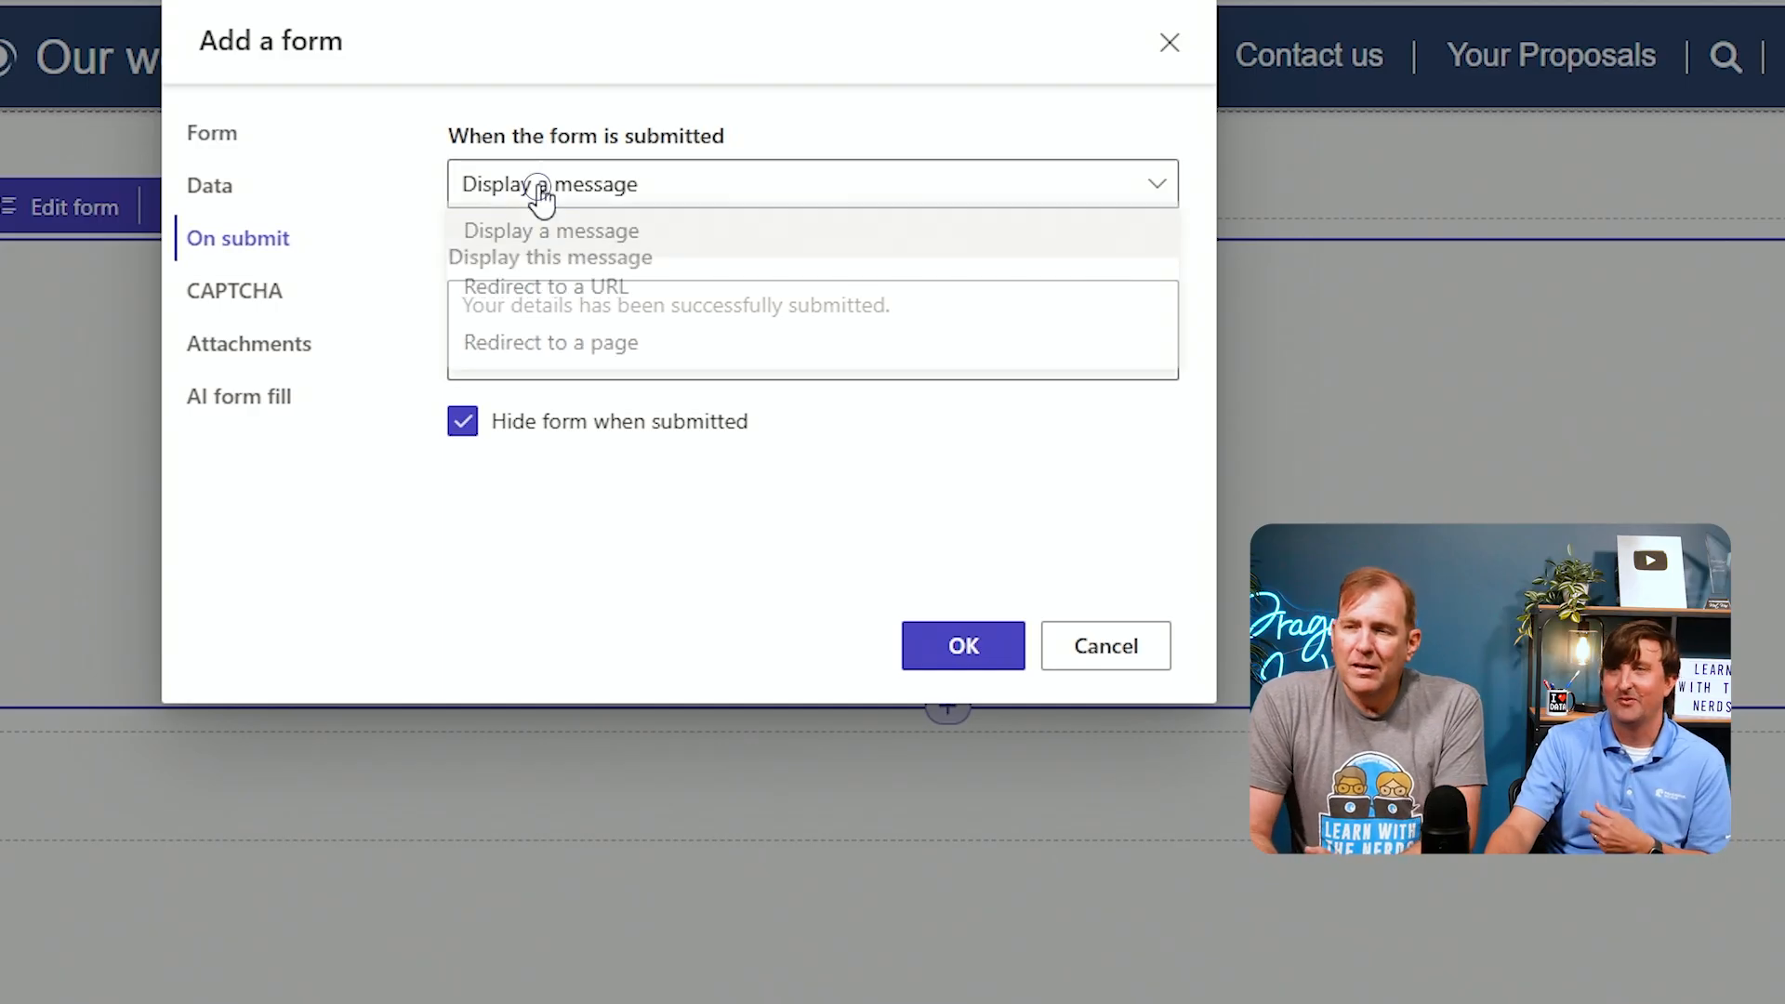
left_click(606, 352)
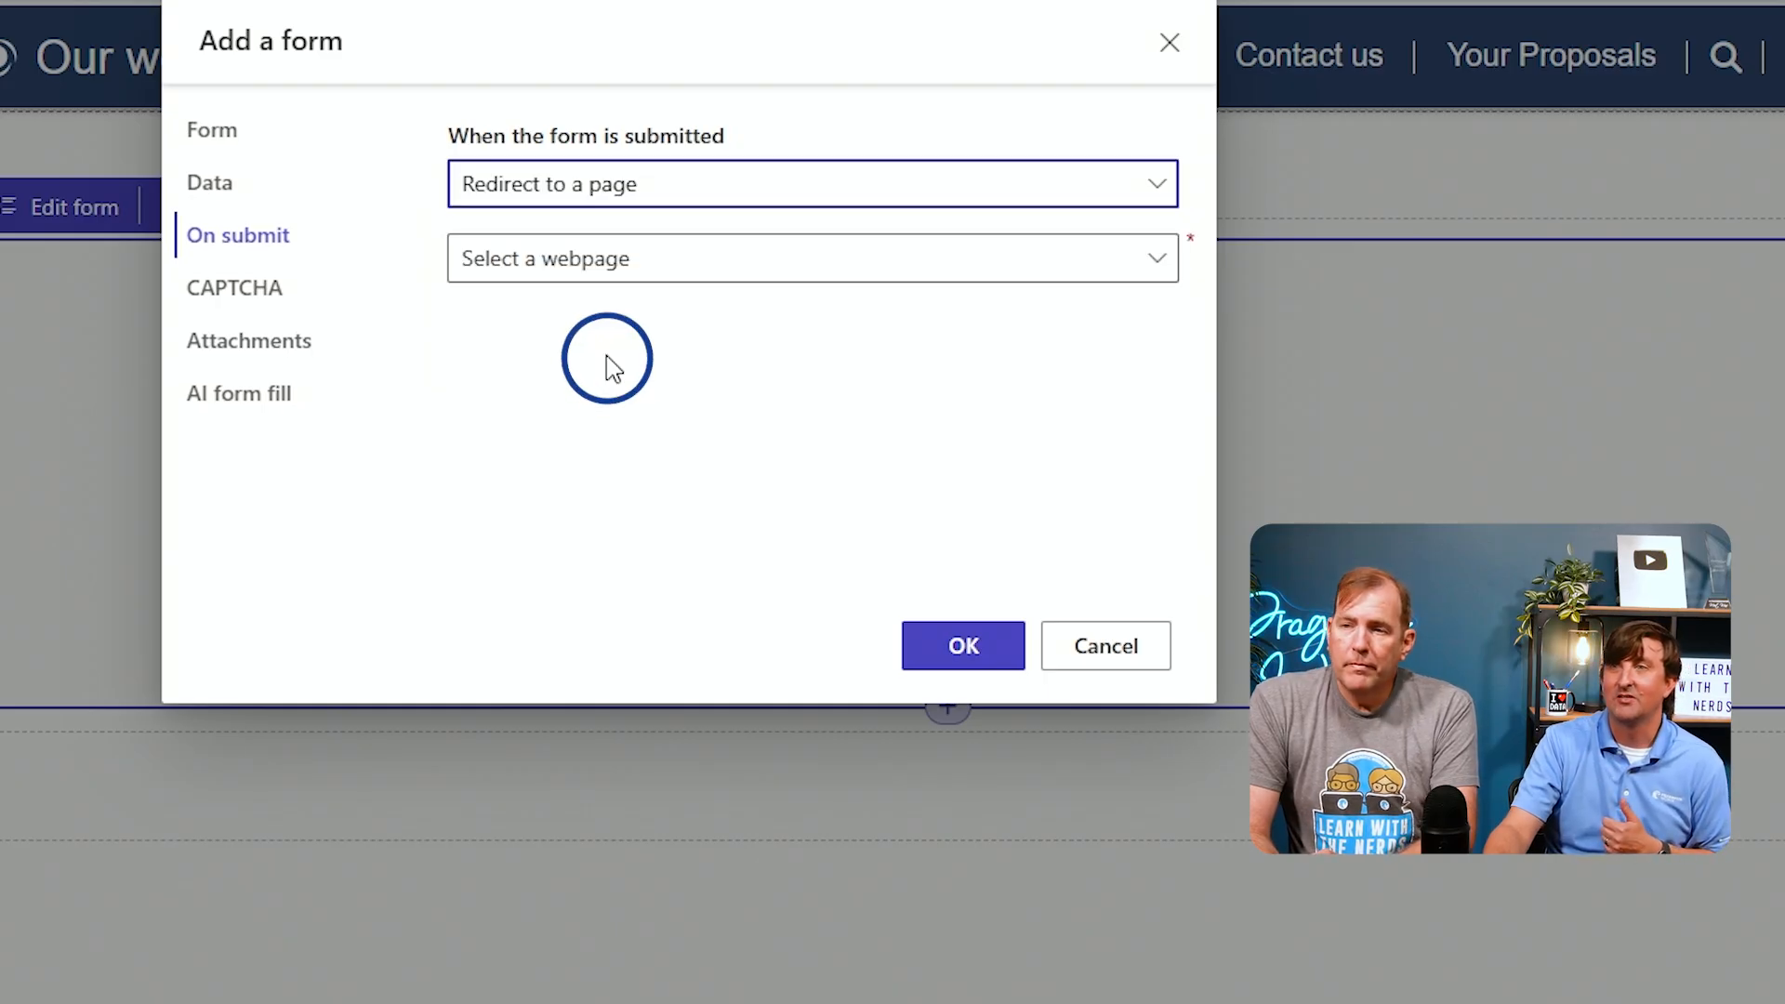
left_click(619, 258)
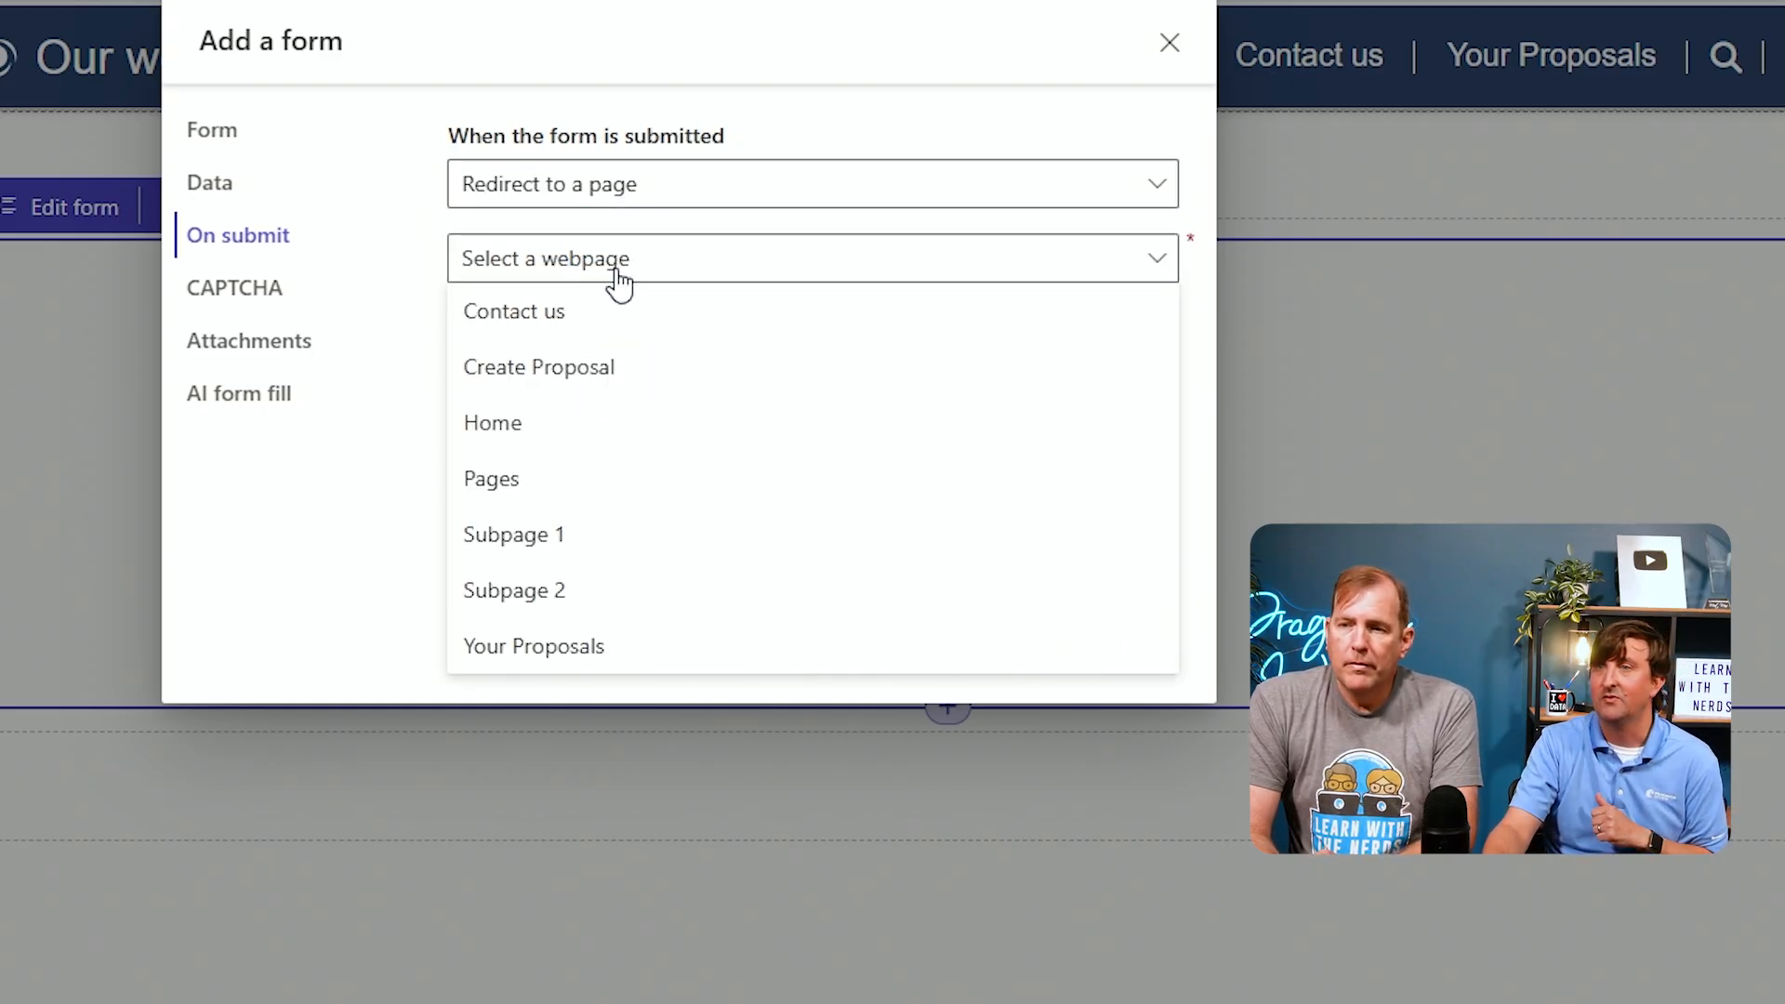
left_click(578, 646)
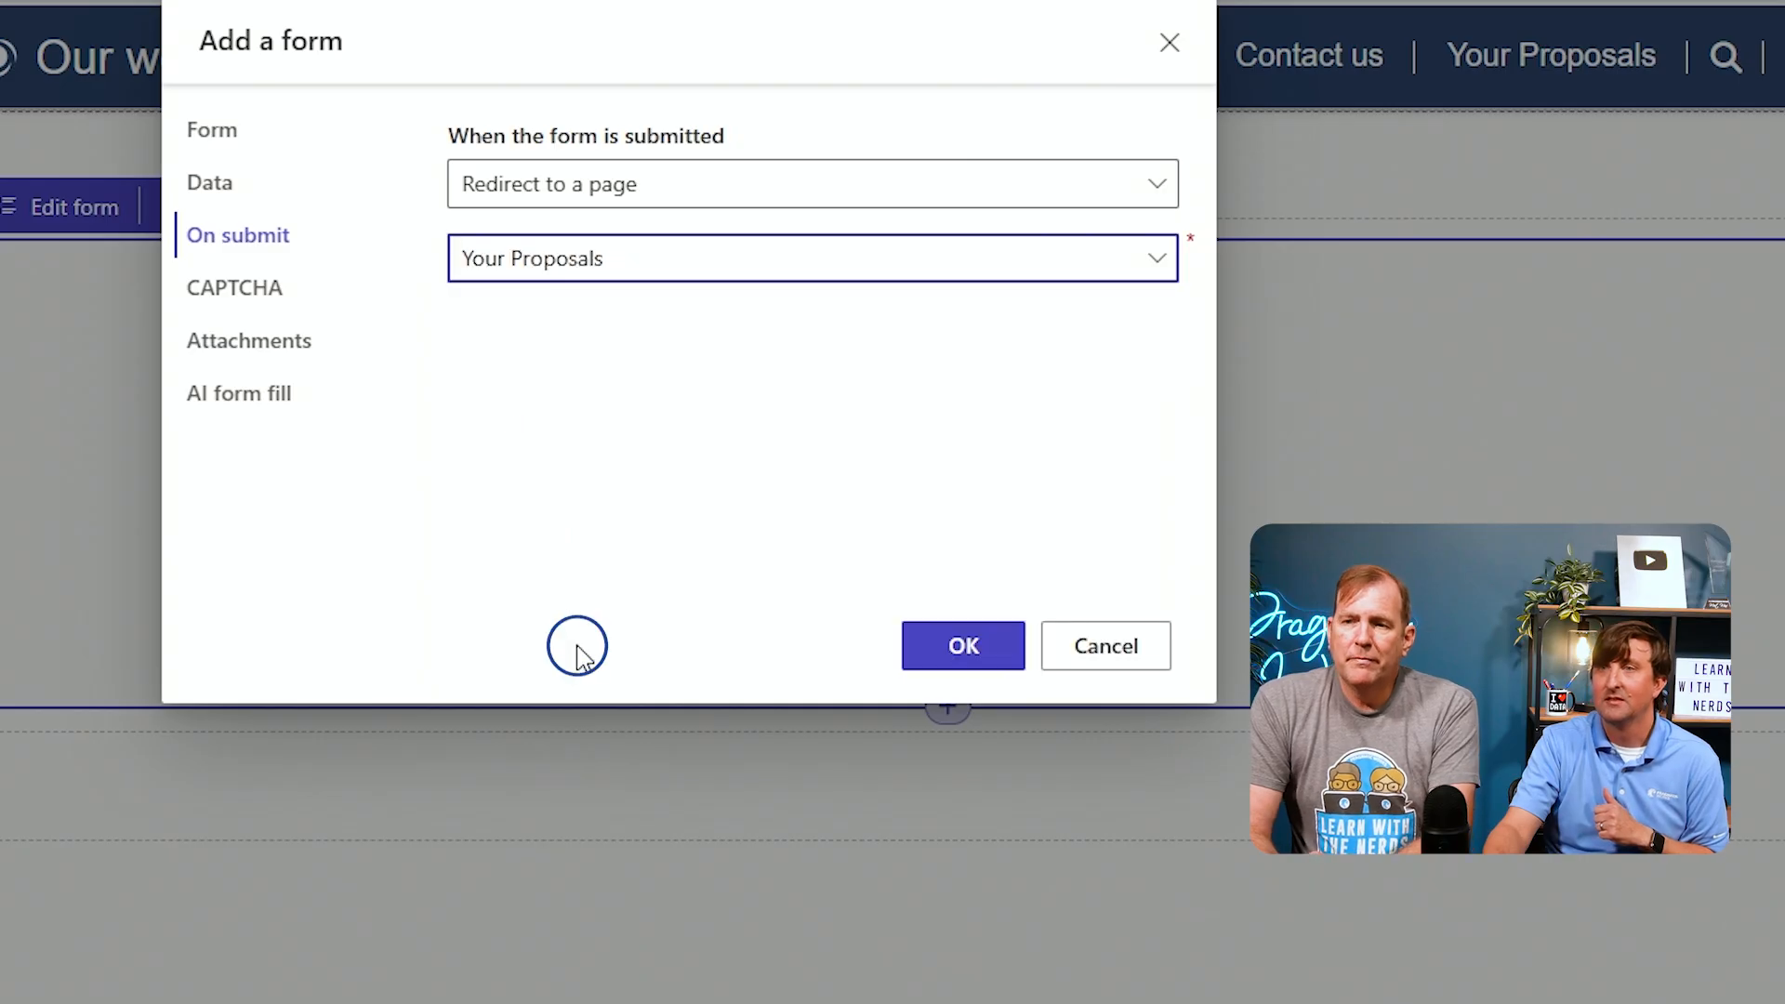
Turn off CAPTCHA for both anonymous and authenticated users on the new form
left_click(284, 300)
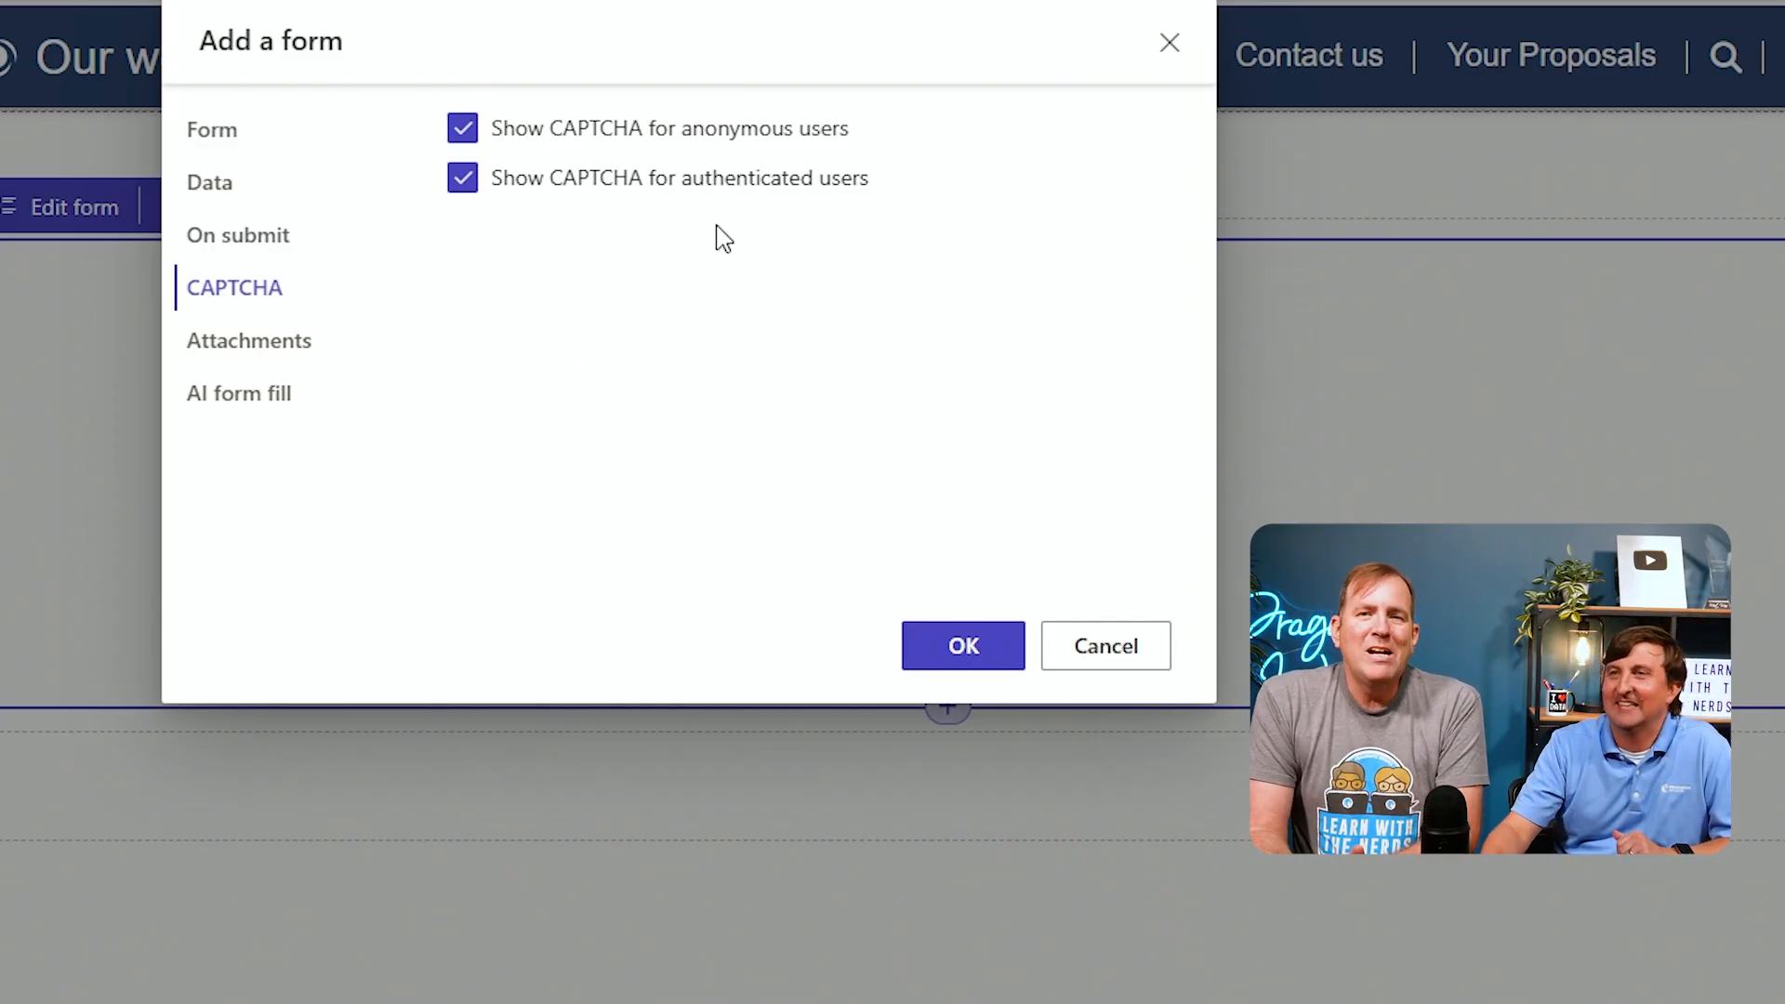
left_click(460, 129)
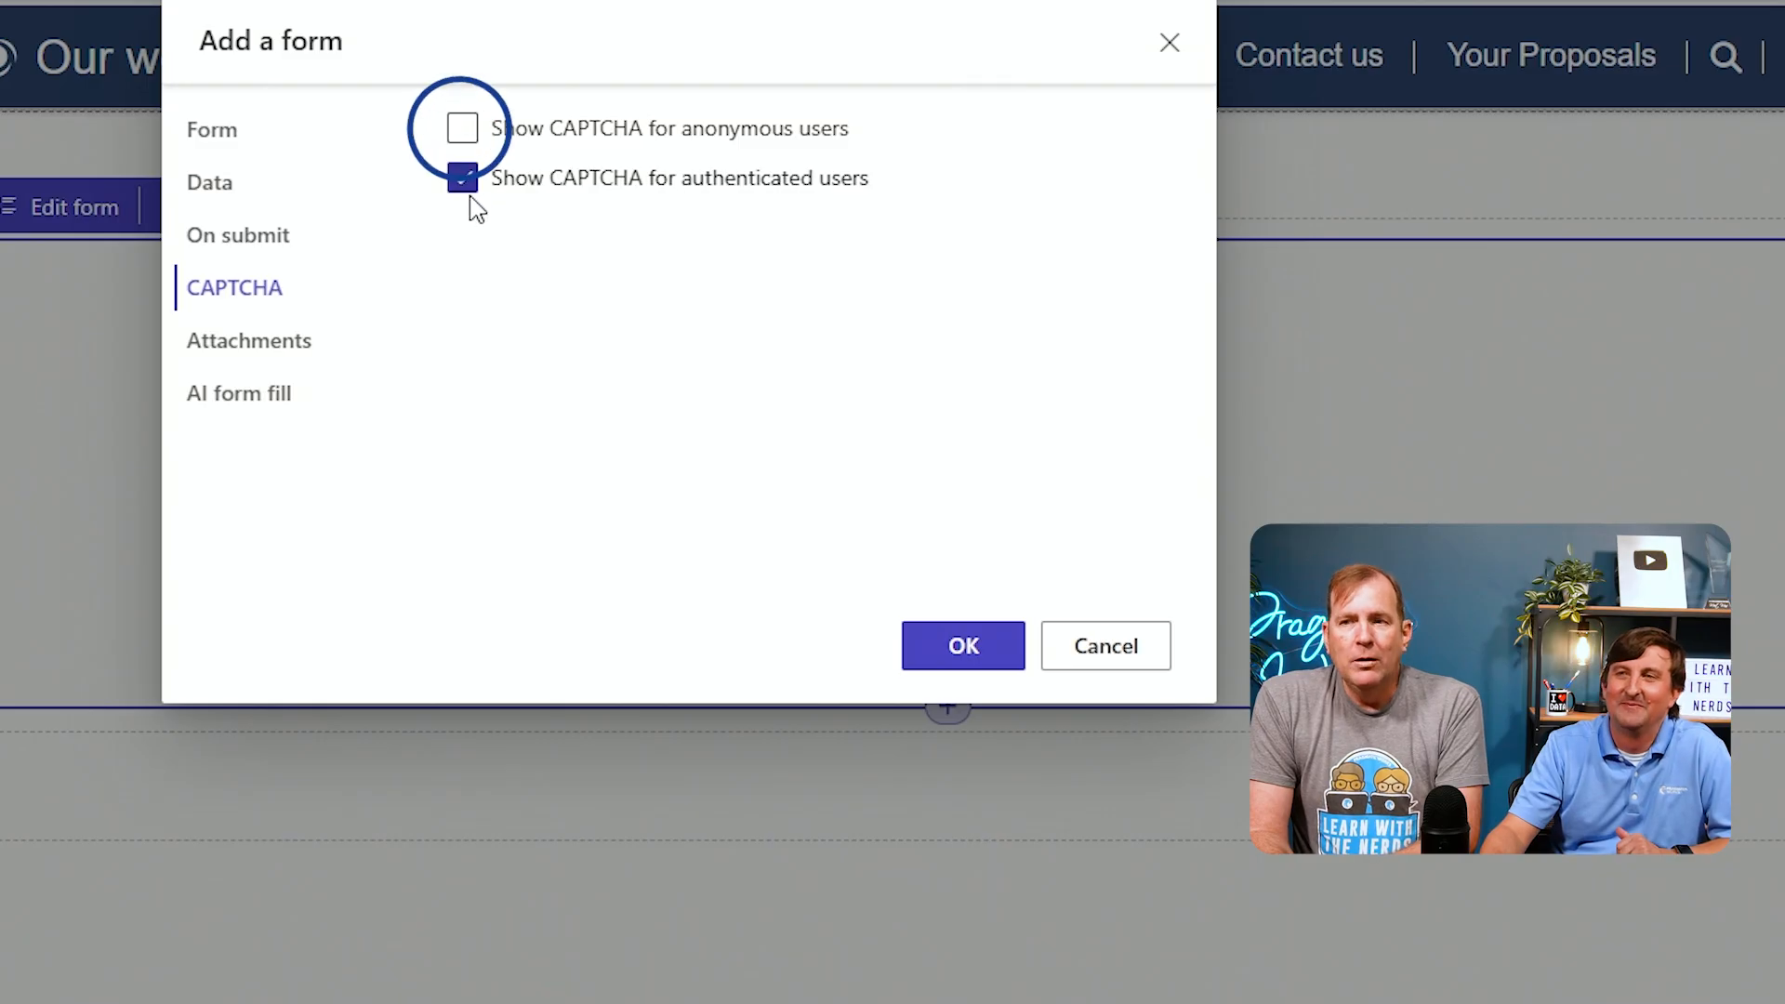
left_click(464, 183)
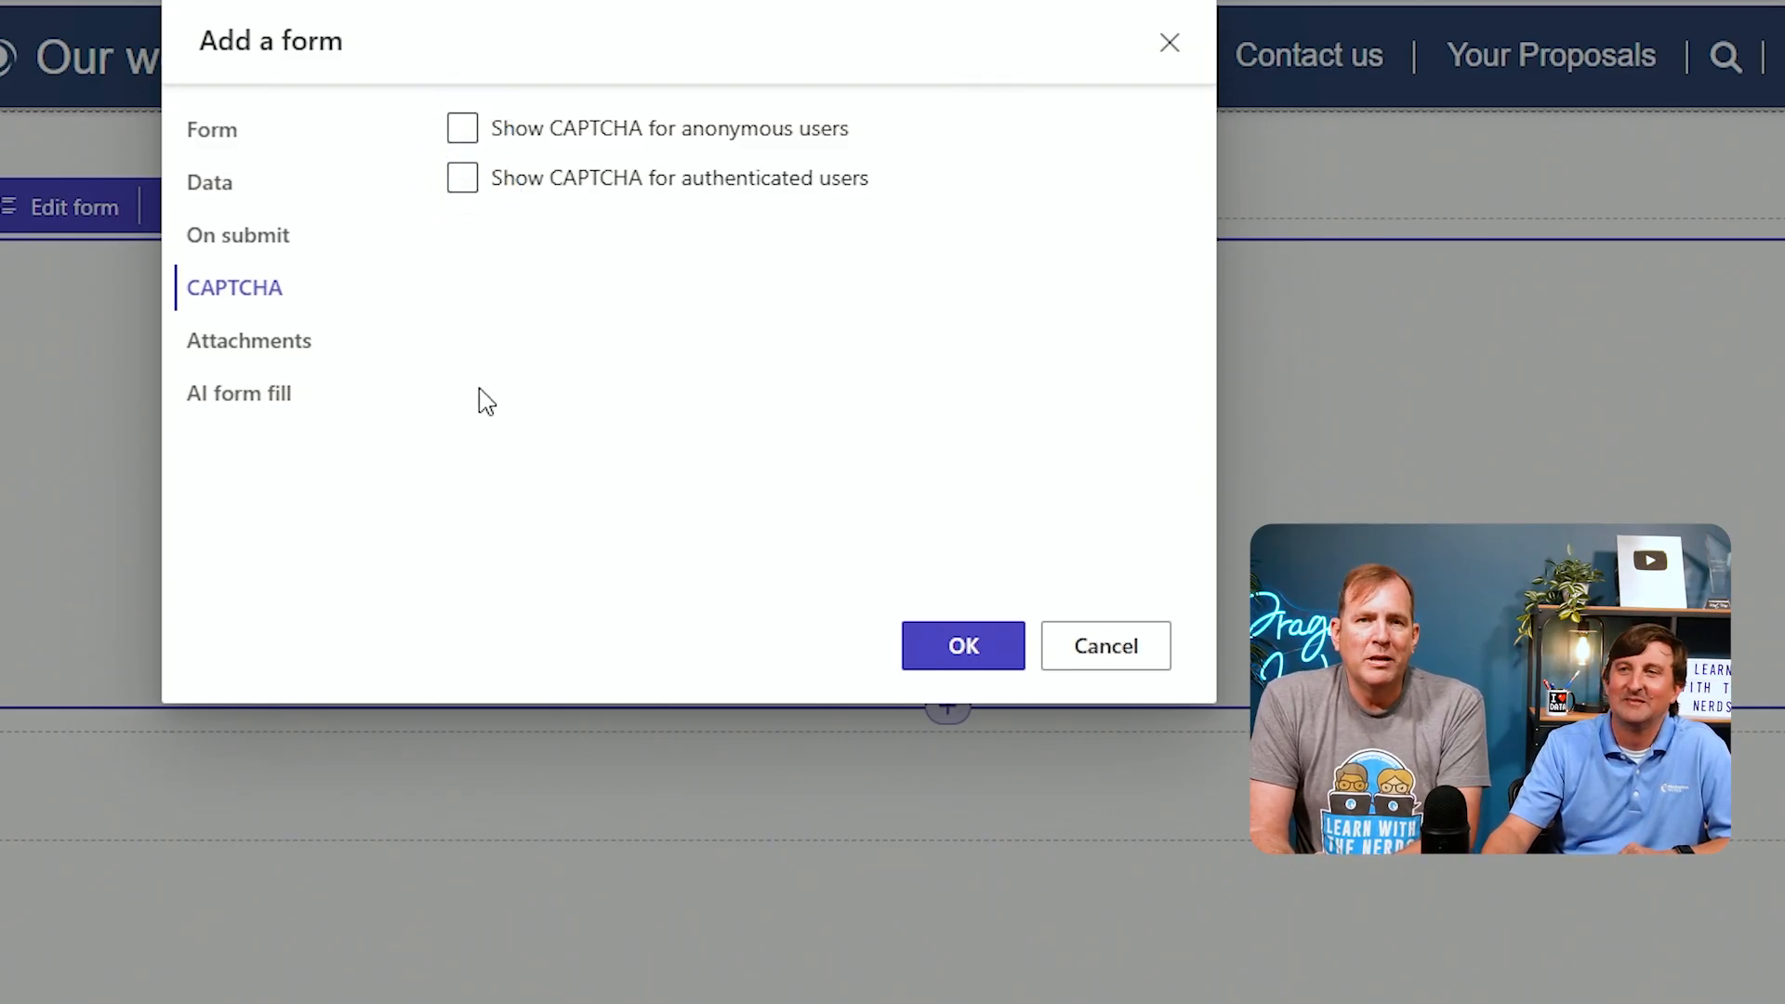
Check the attachment and AI form fill settings, then finish adding the form
left_click(276, 363)
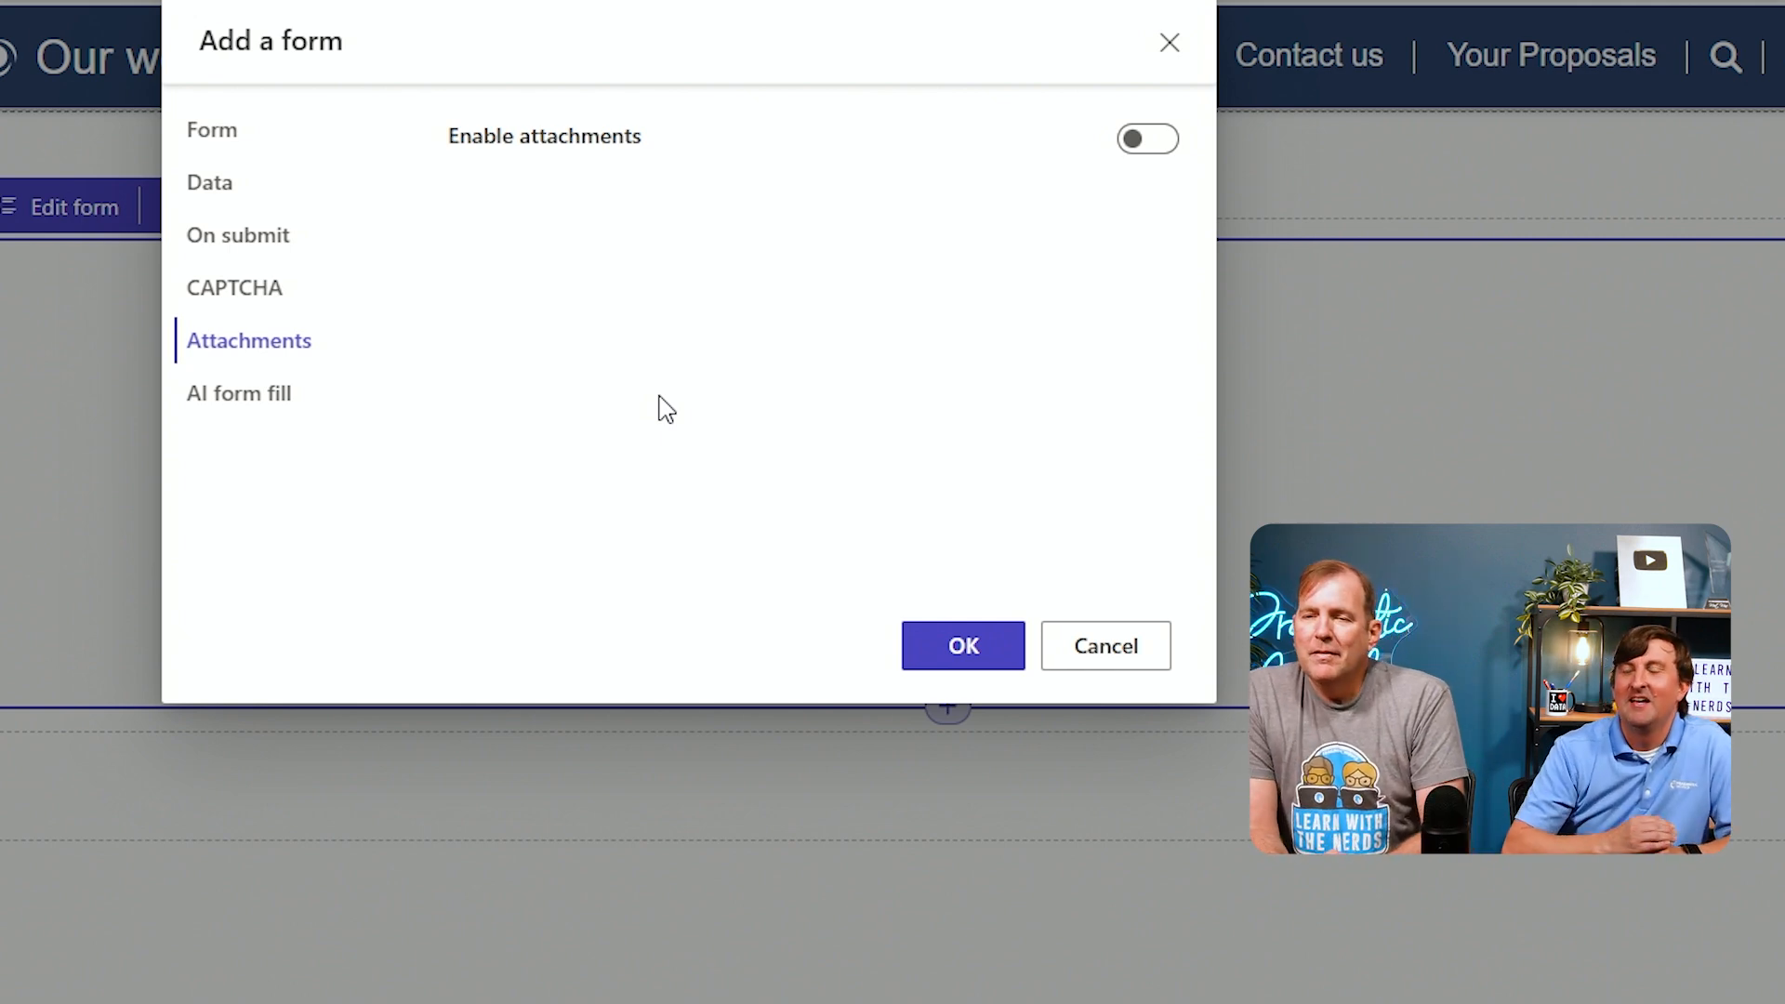
left_click(240, 407)
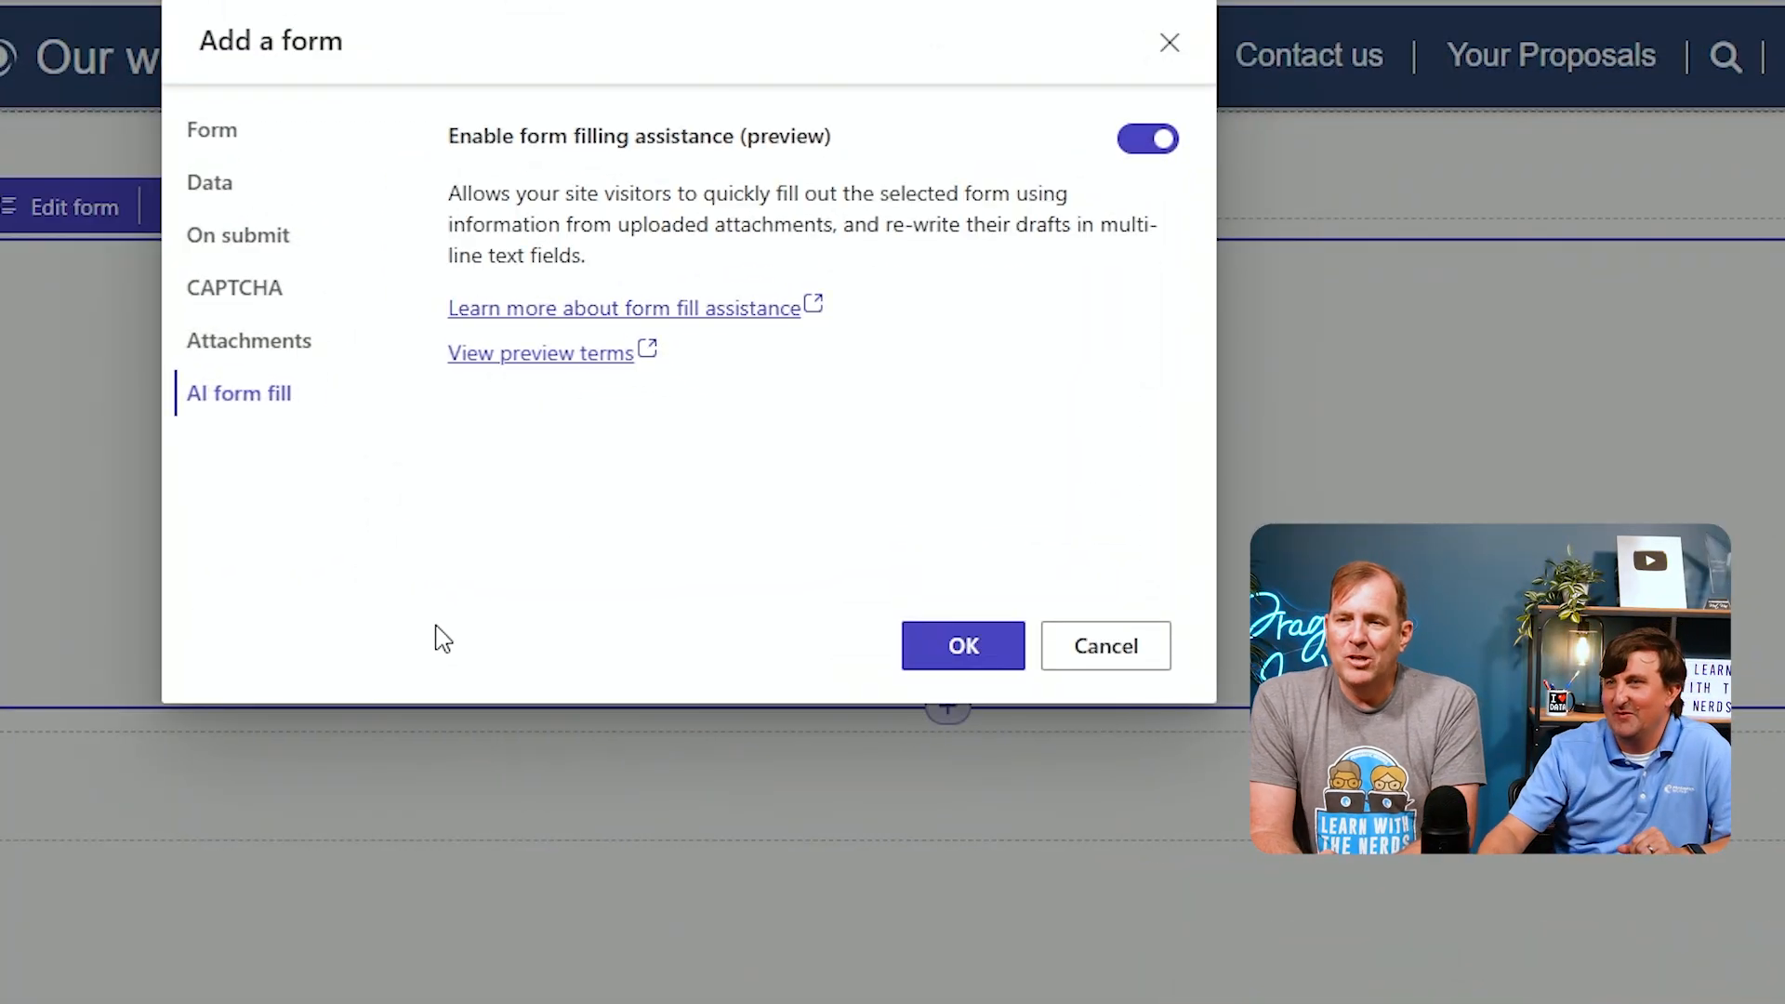
left_click(960, 650)
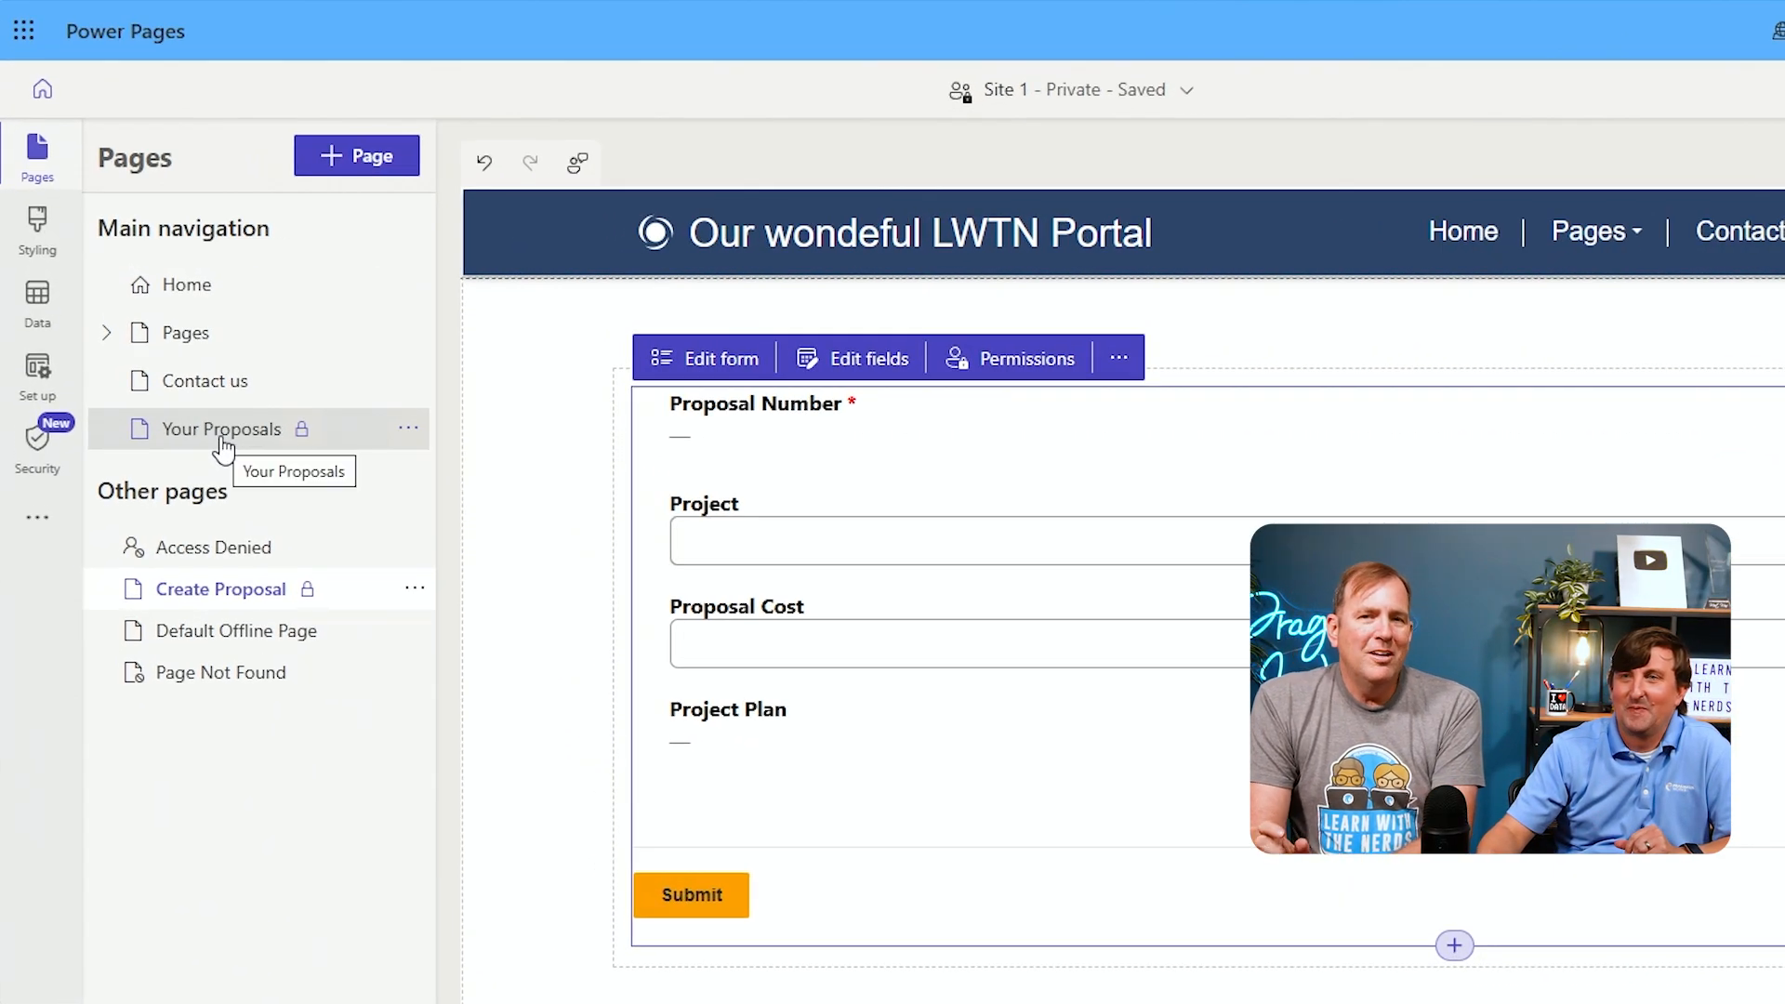
Preview the Your Proposals page on desktop, open its create form and try the Project lookup
left_click(221, 443)
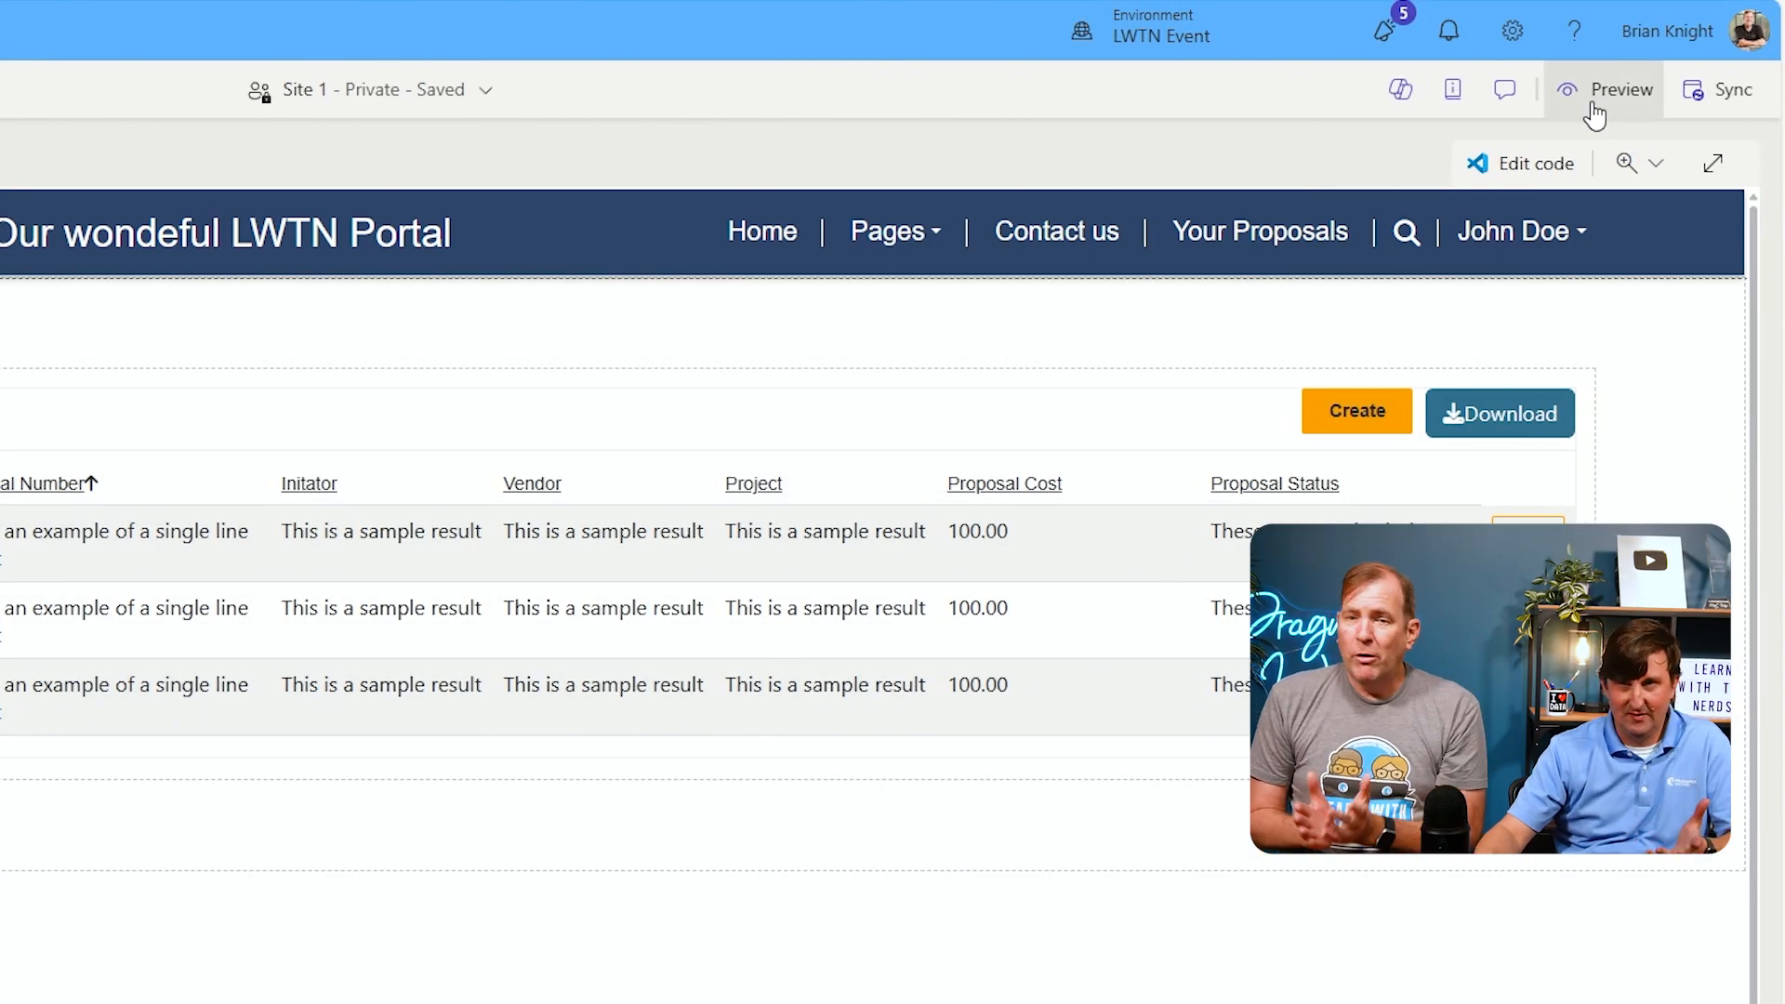
left_click(1593, 101)
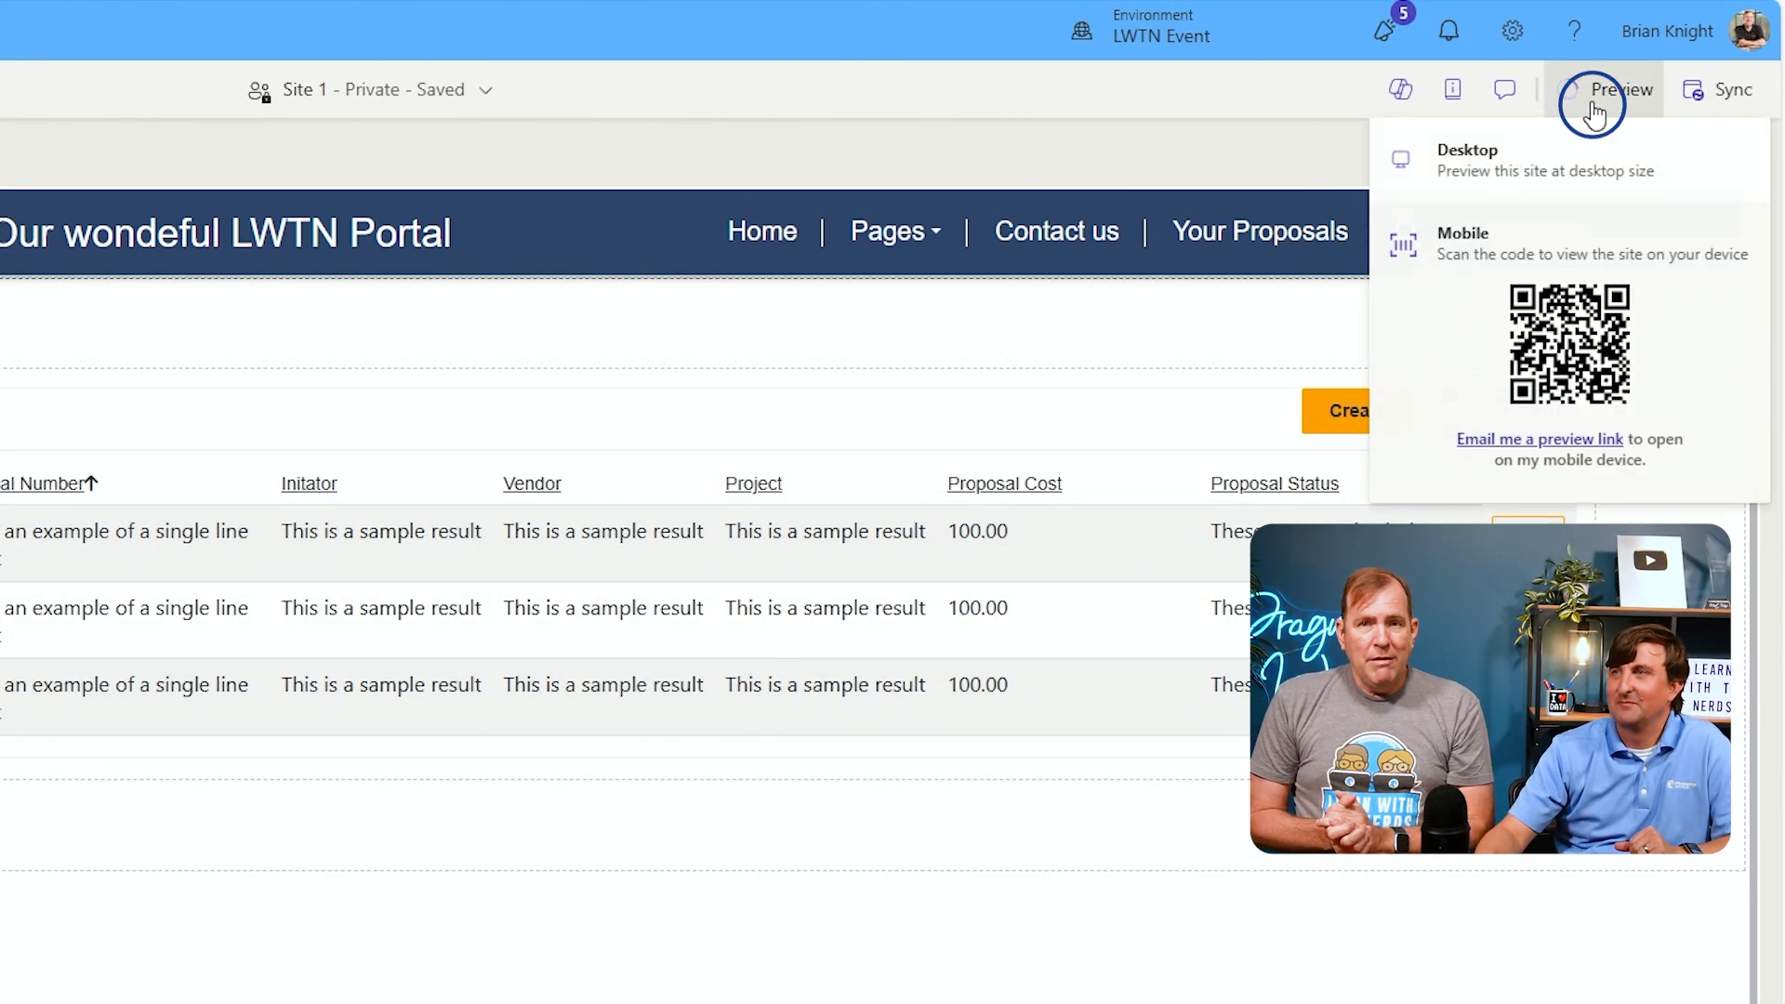
left_click(1541, 175)
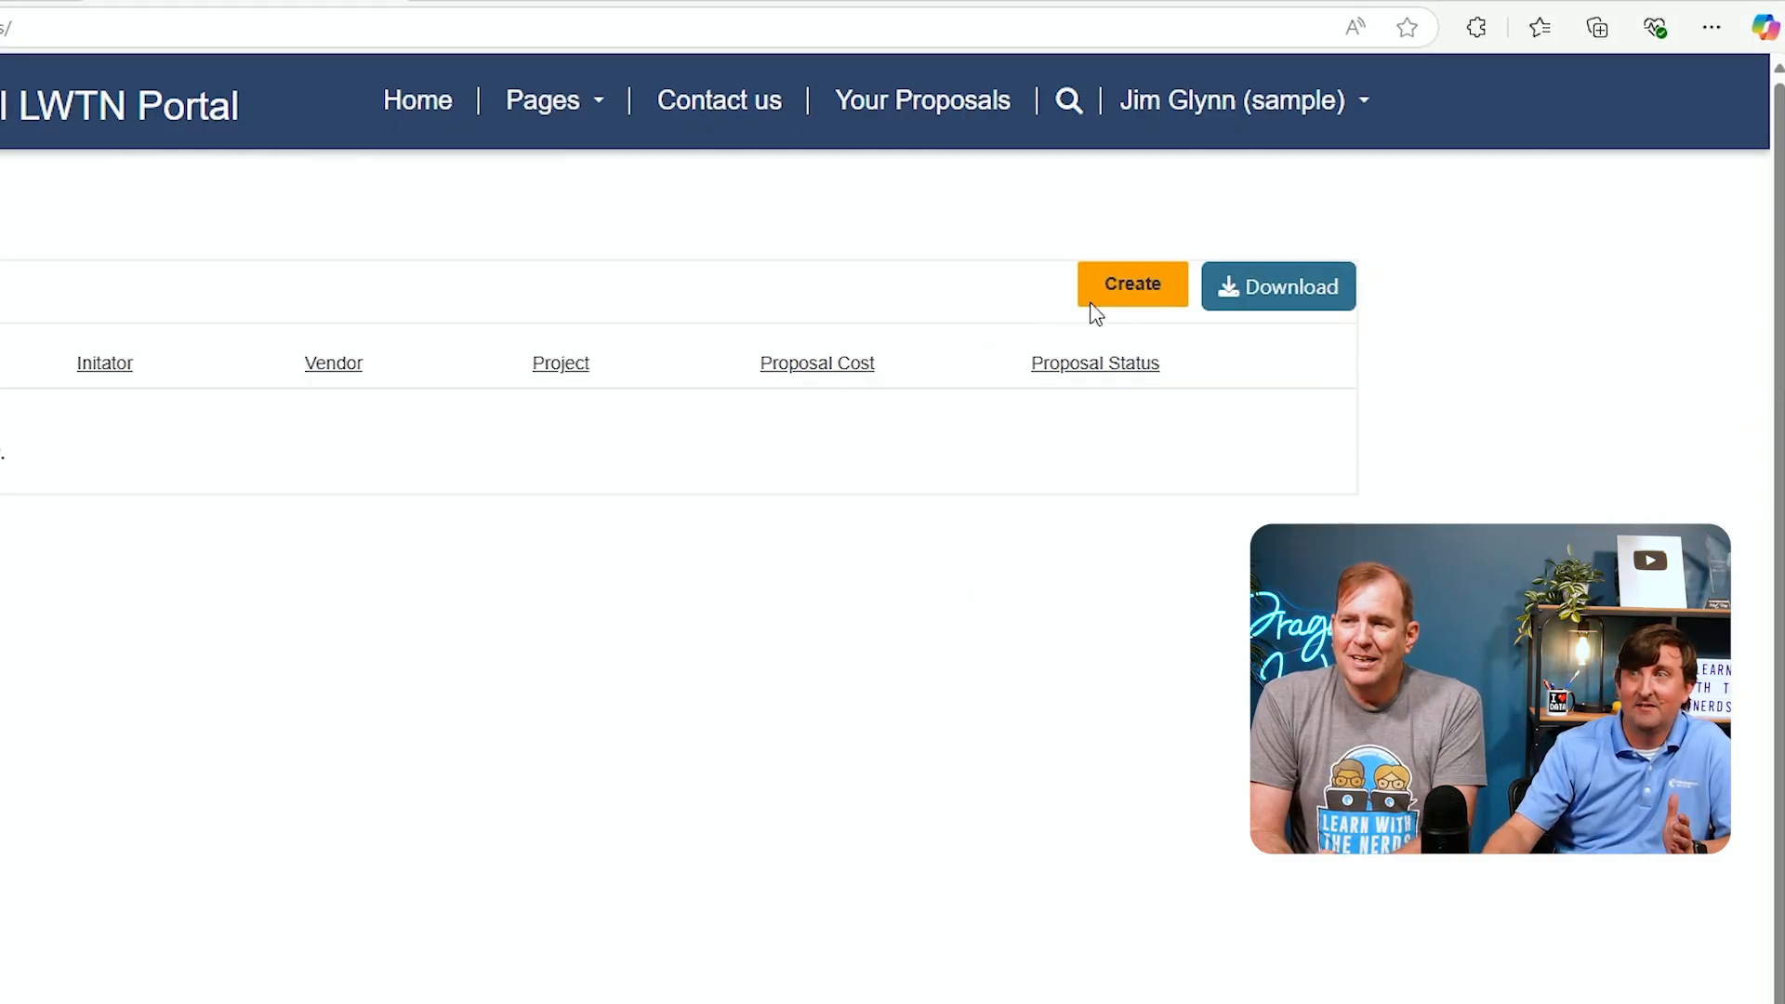
left_click(1119, 314)
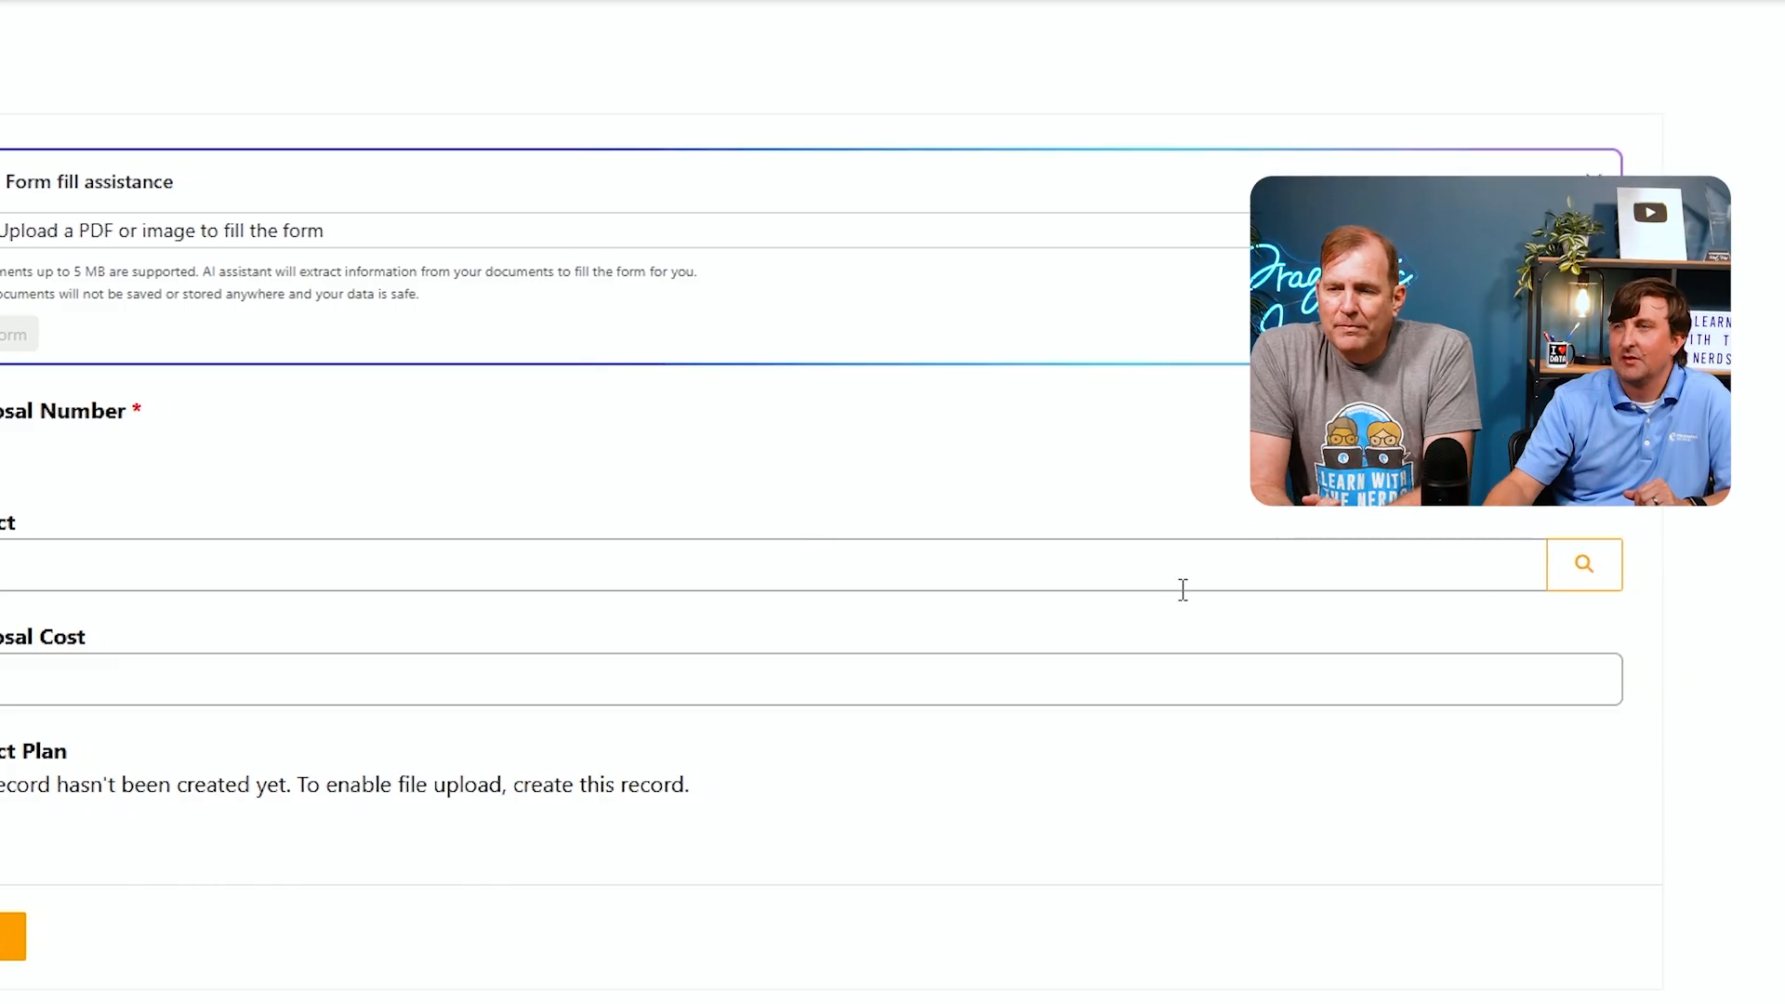
left_click(1567, 565)
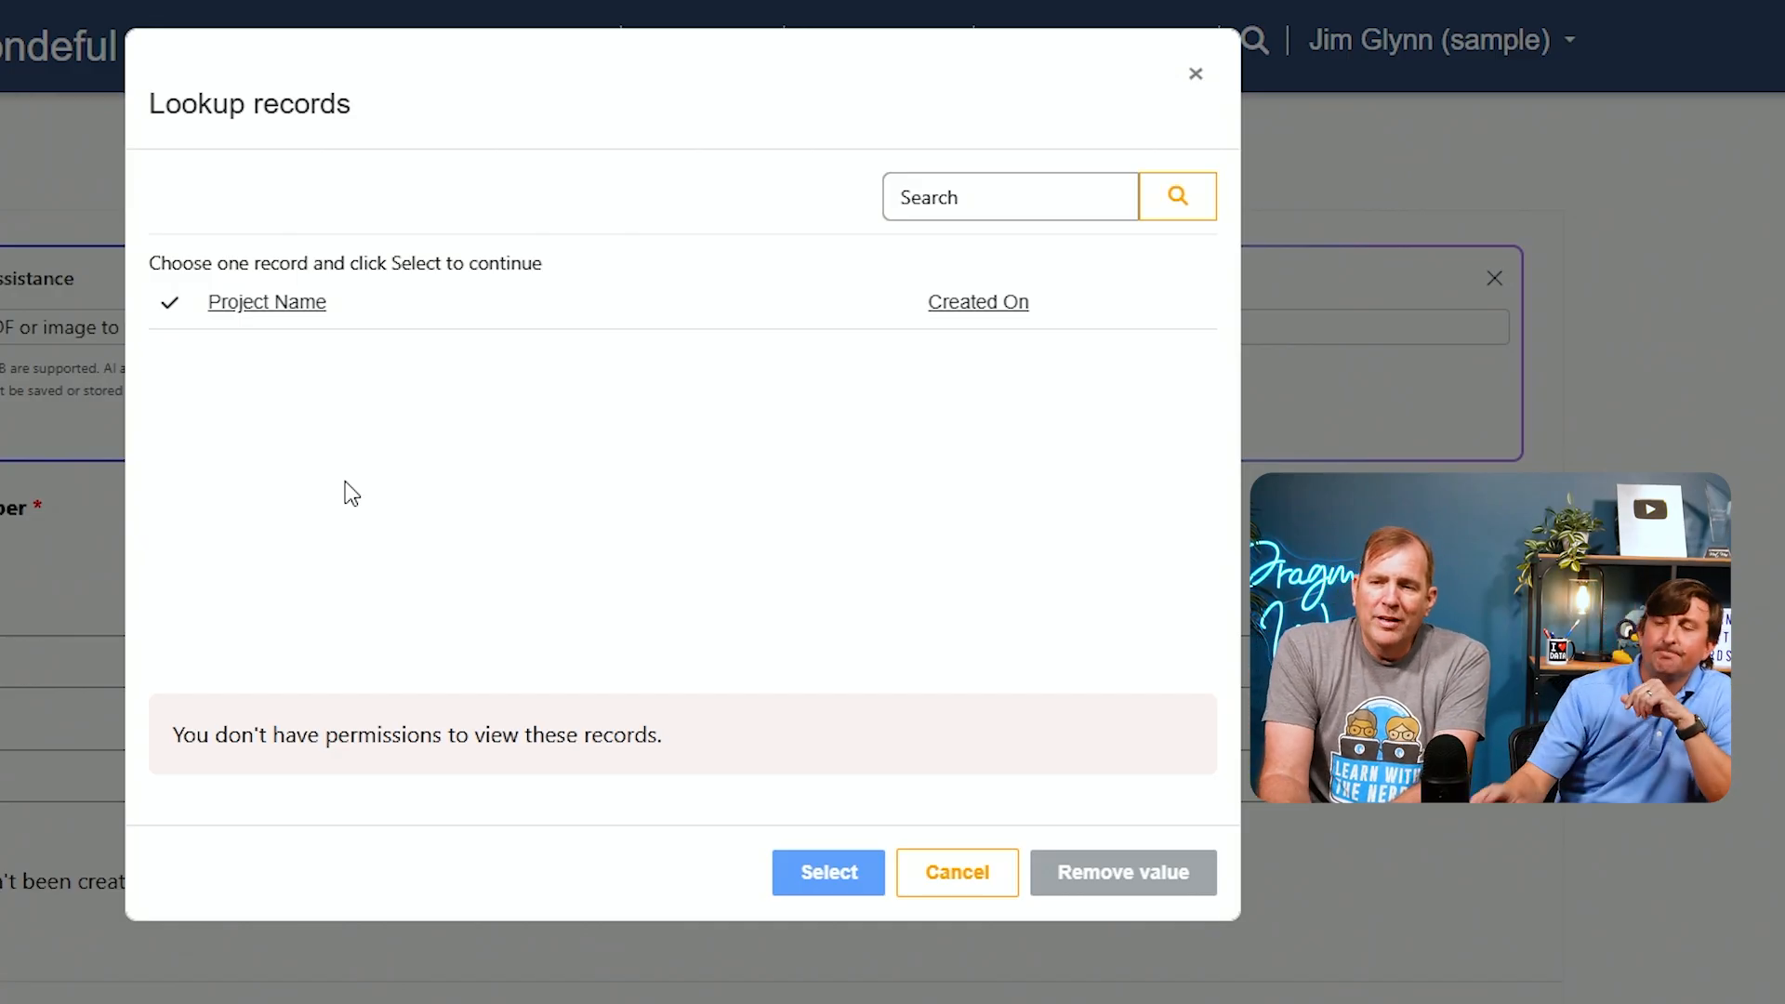
left_click(955, 874)
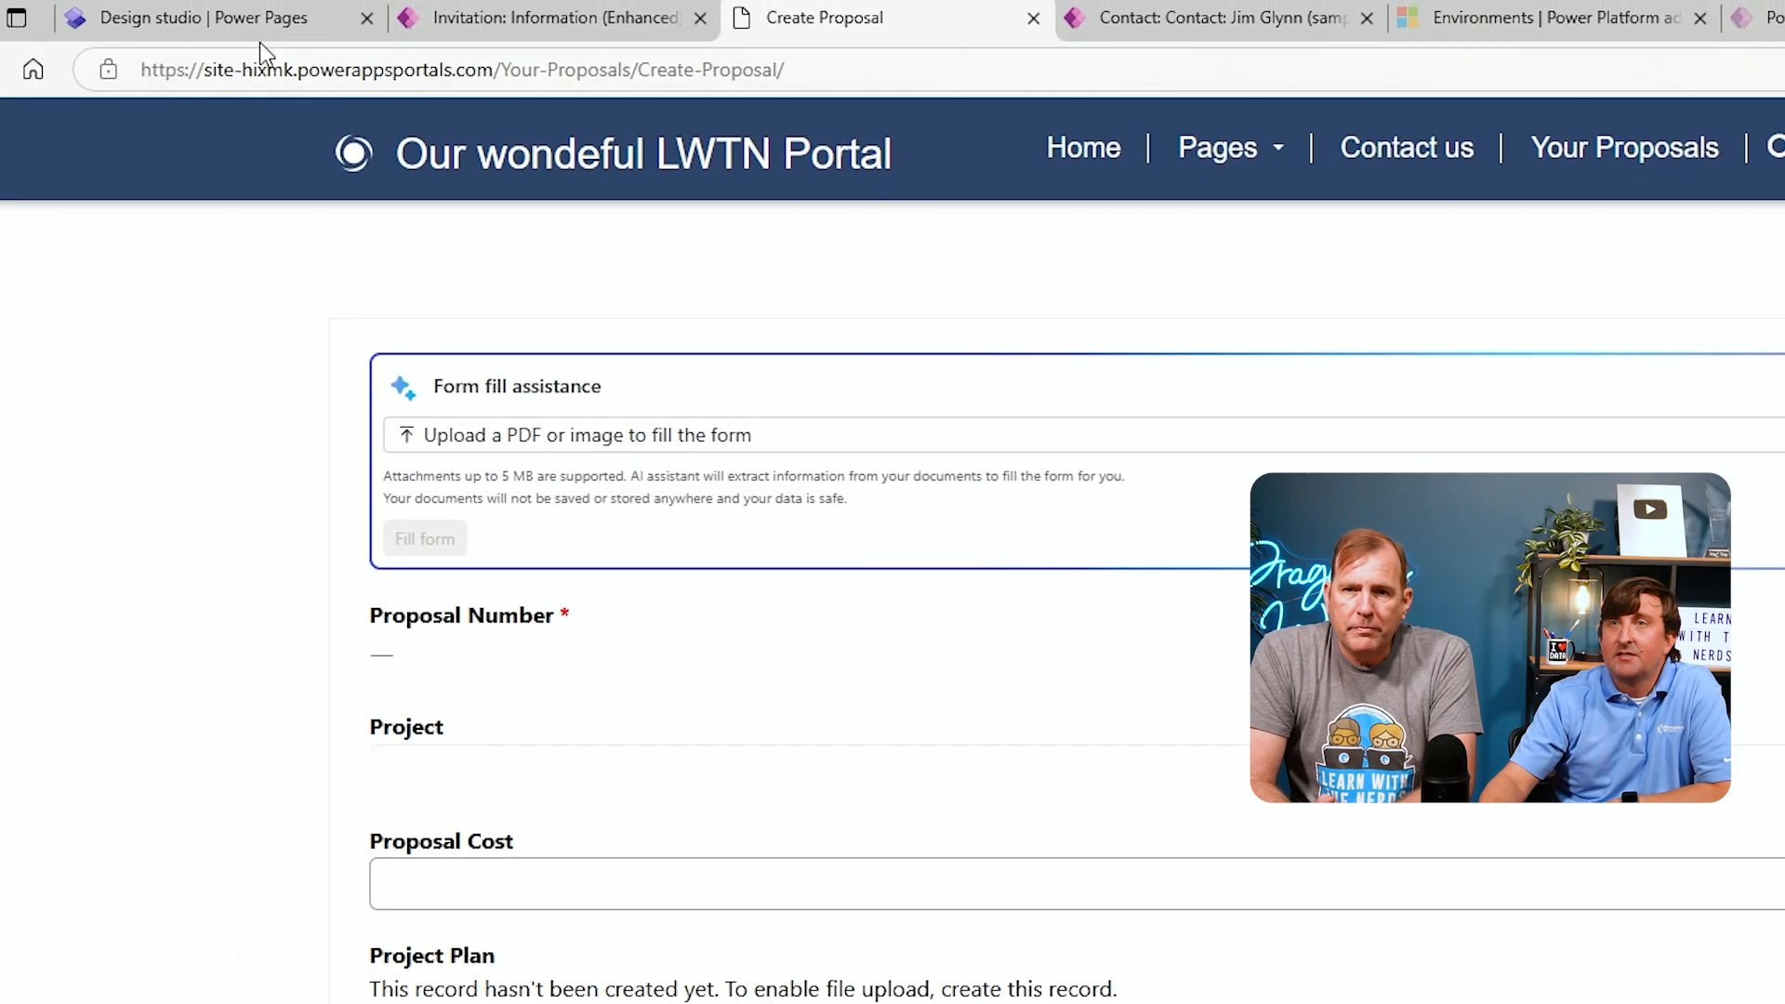
Back in the design studio, start a new table permission on the Project table named Global - Project
left_click(257, 28)
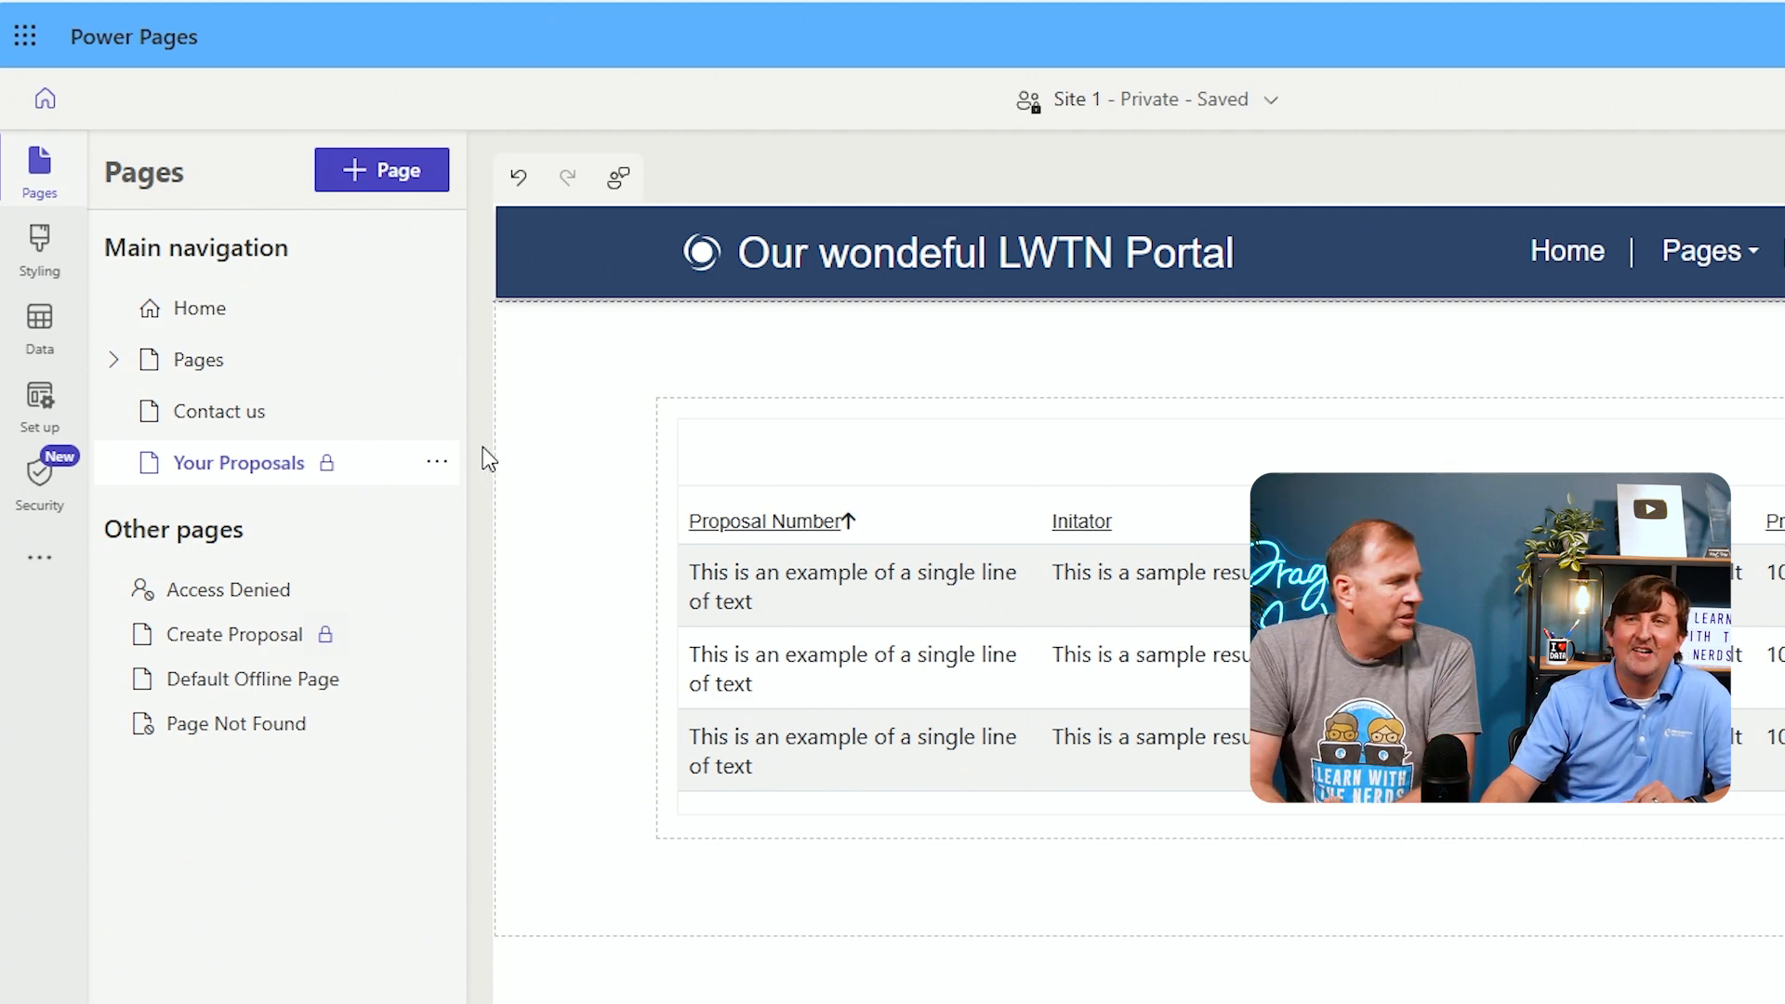
left_click(53, 478)
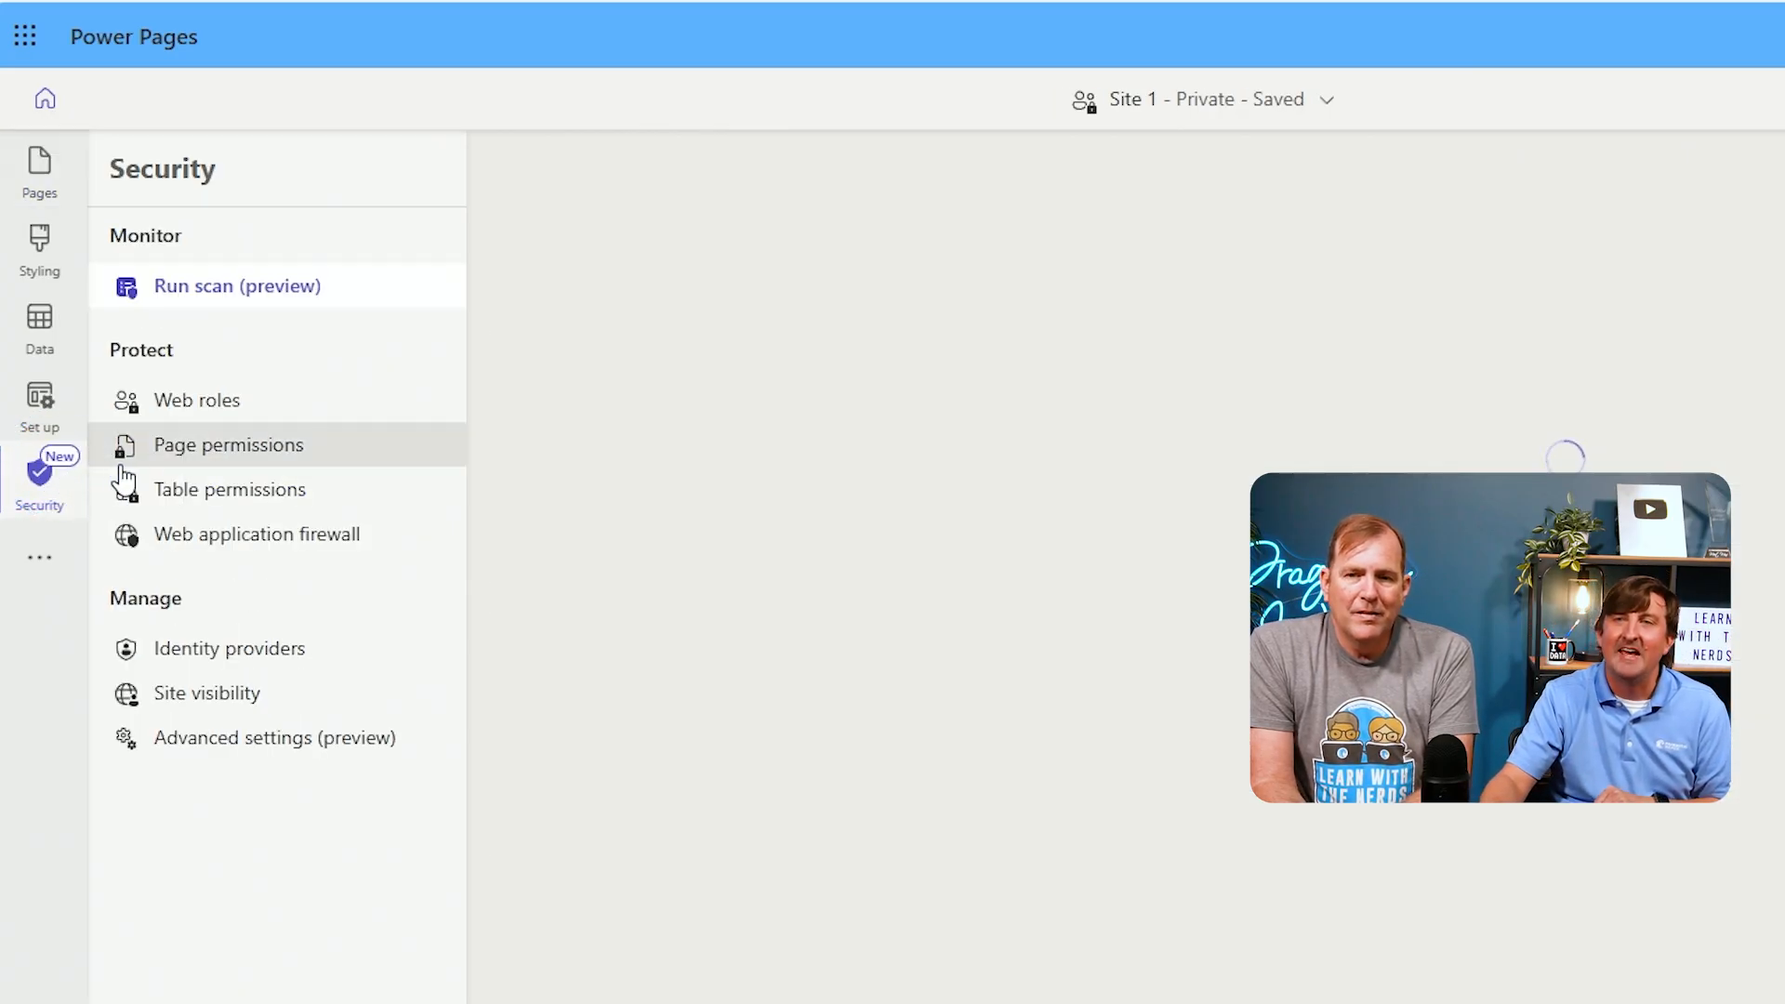
left_click(220, 502)
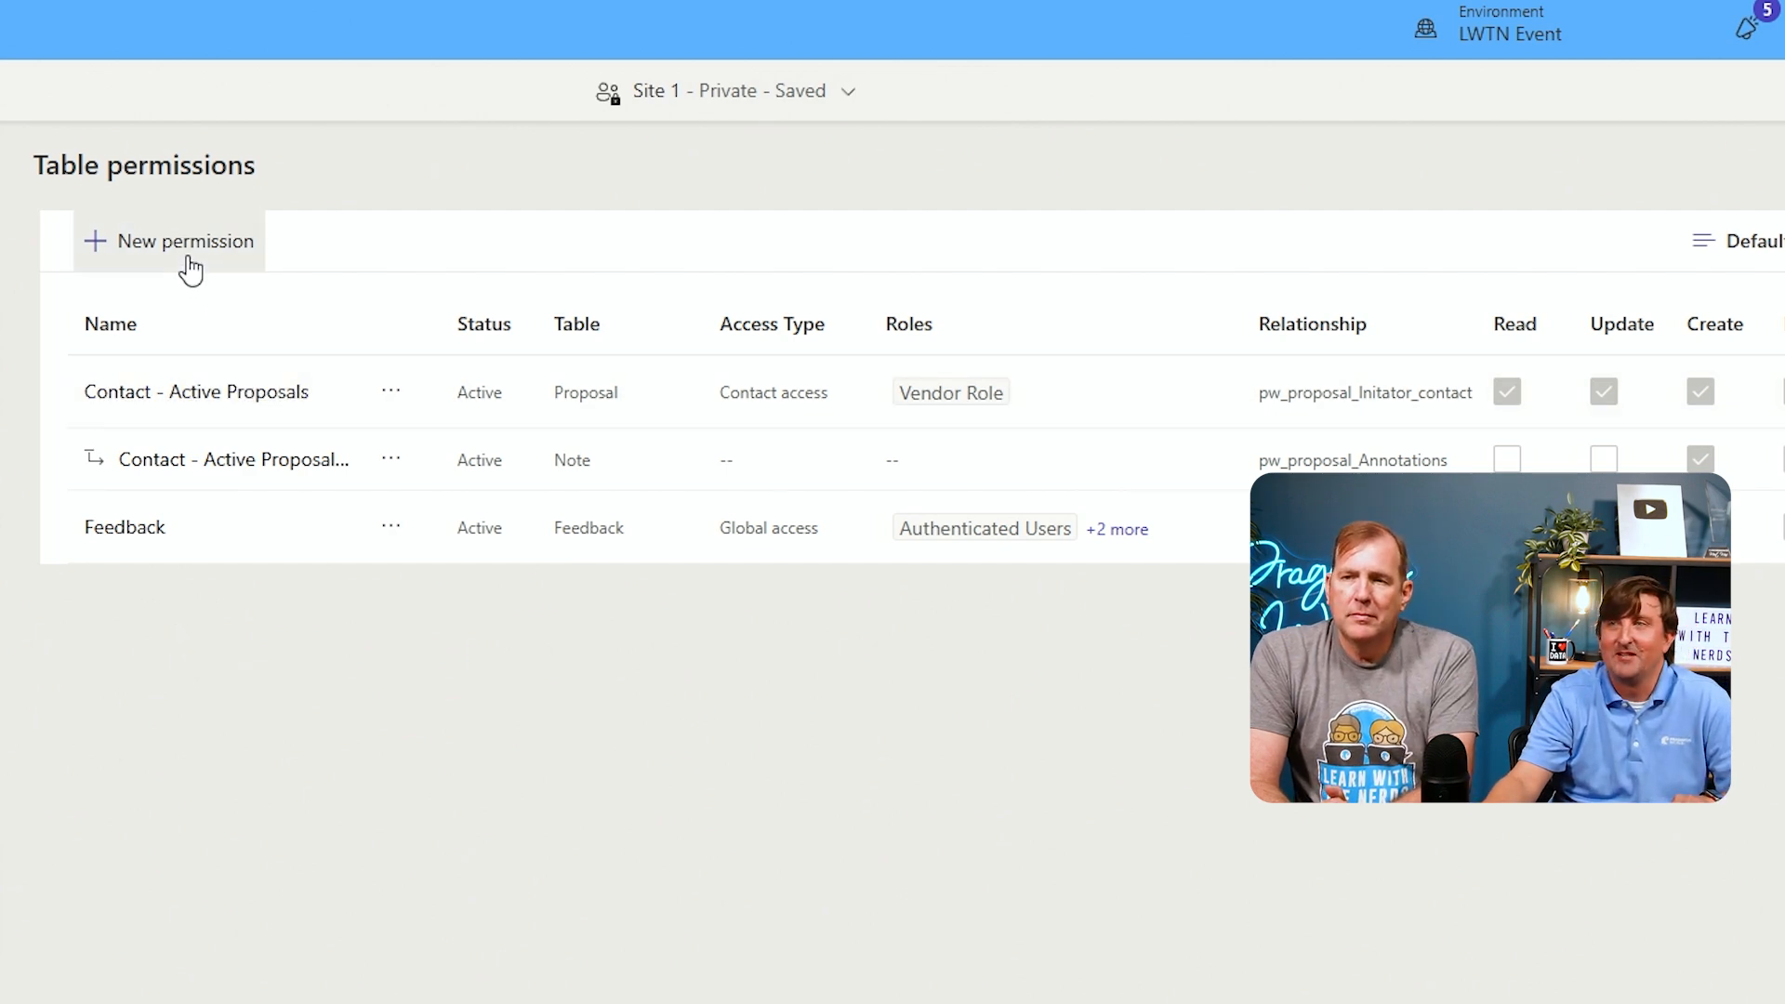
left_click(191, 270)
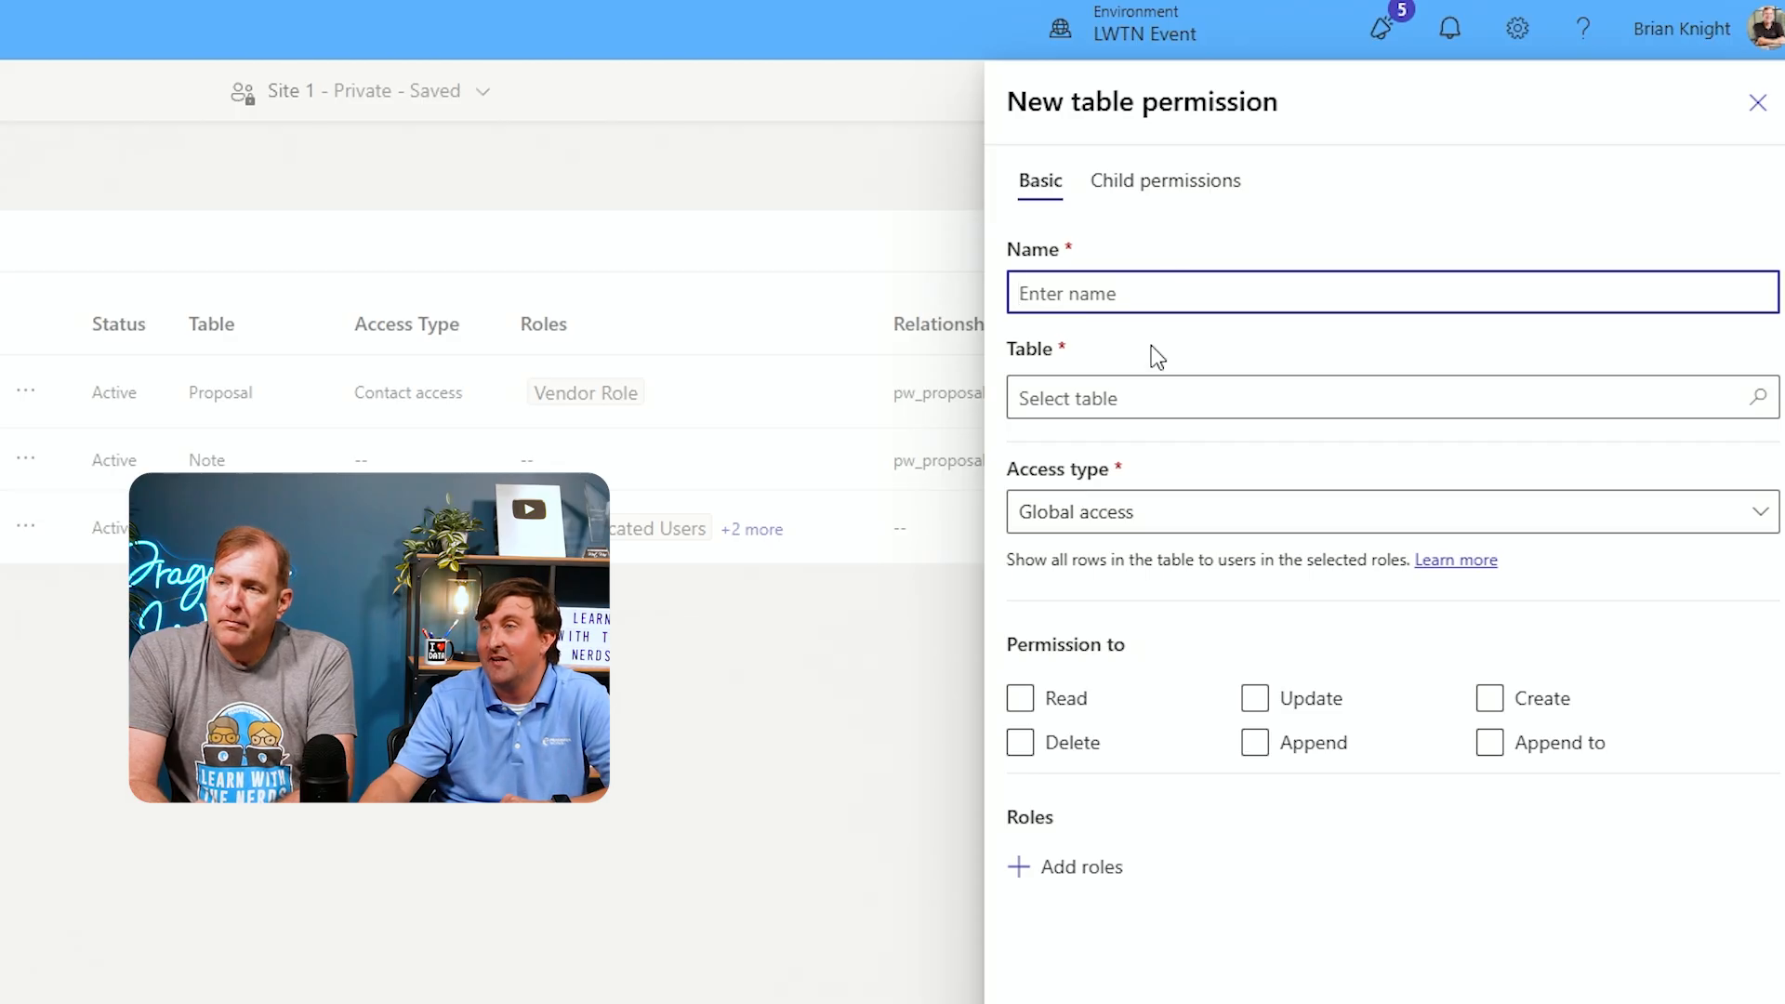
left_click(1144, 395)
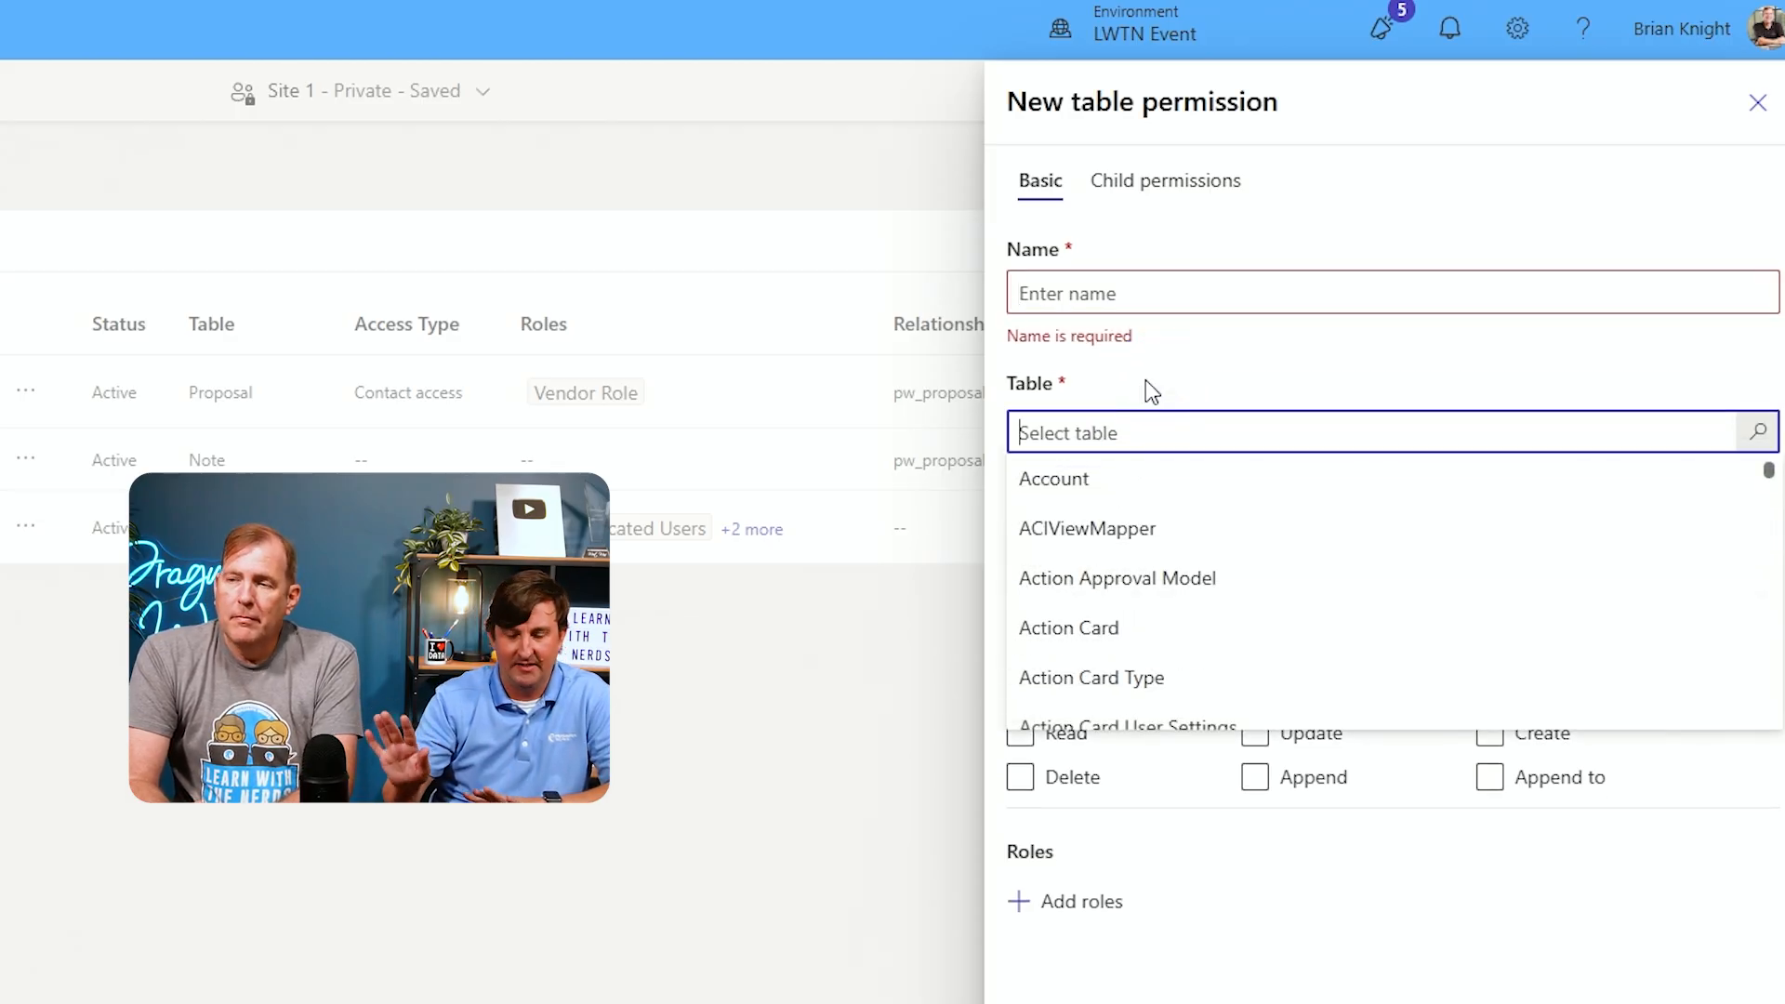
type("proje")
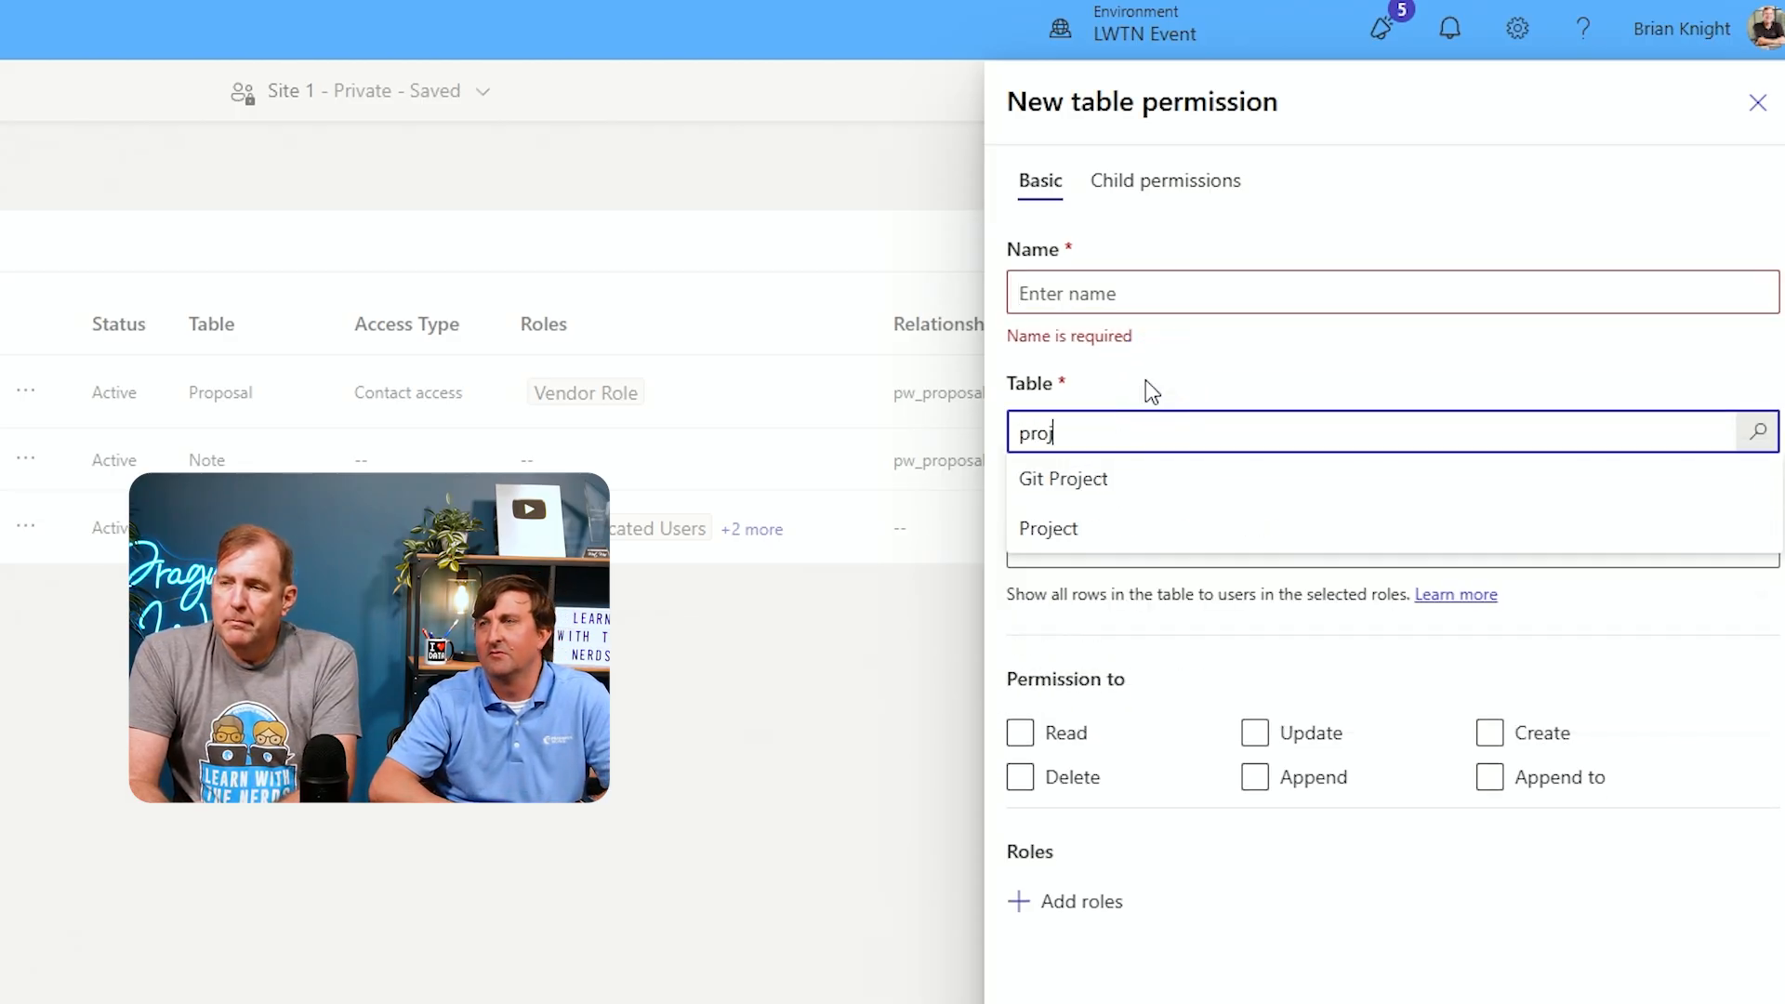
left_click(1138, 531)
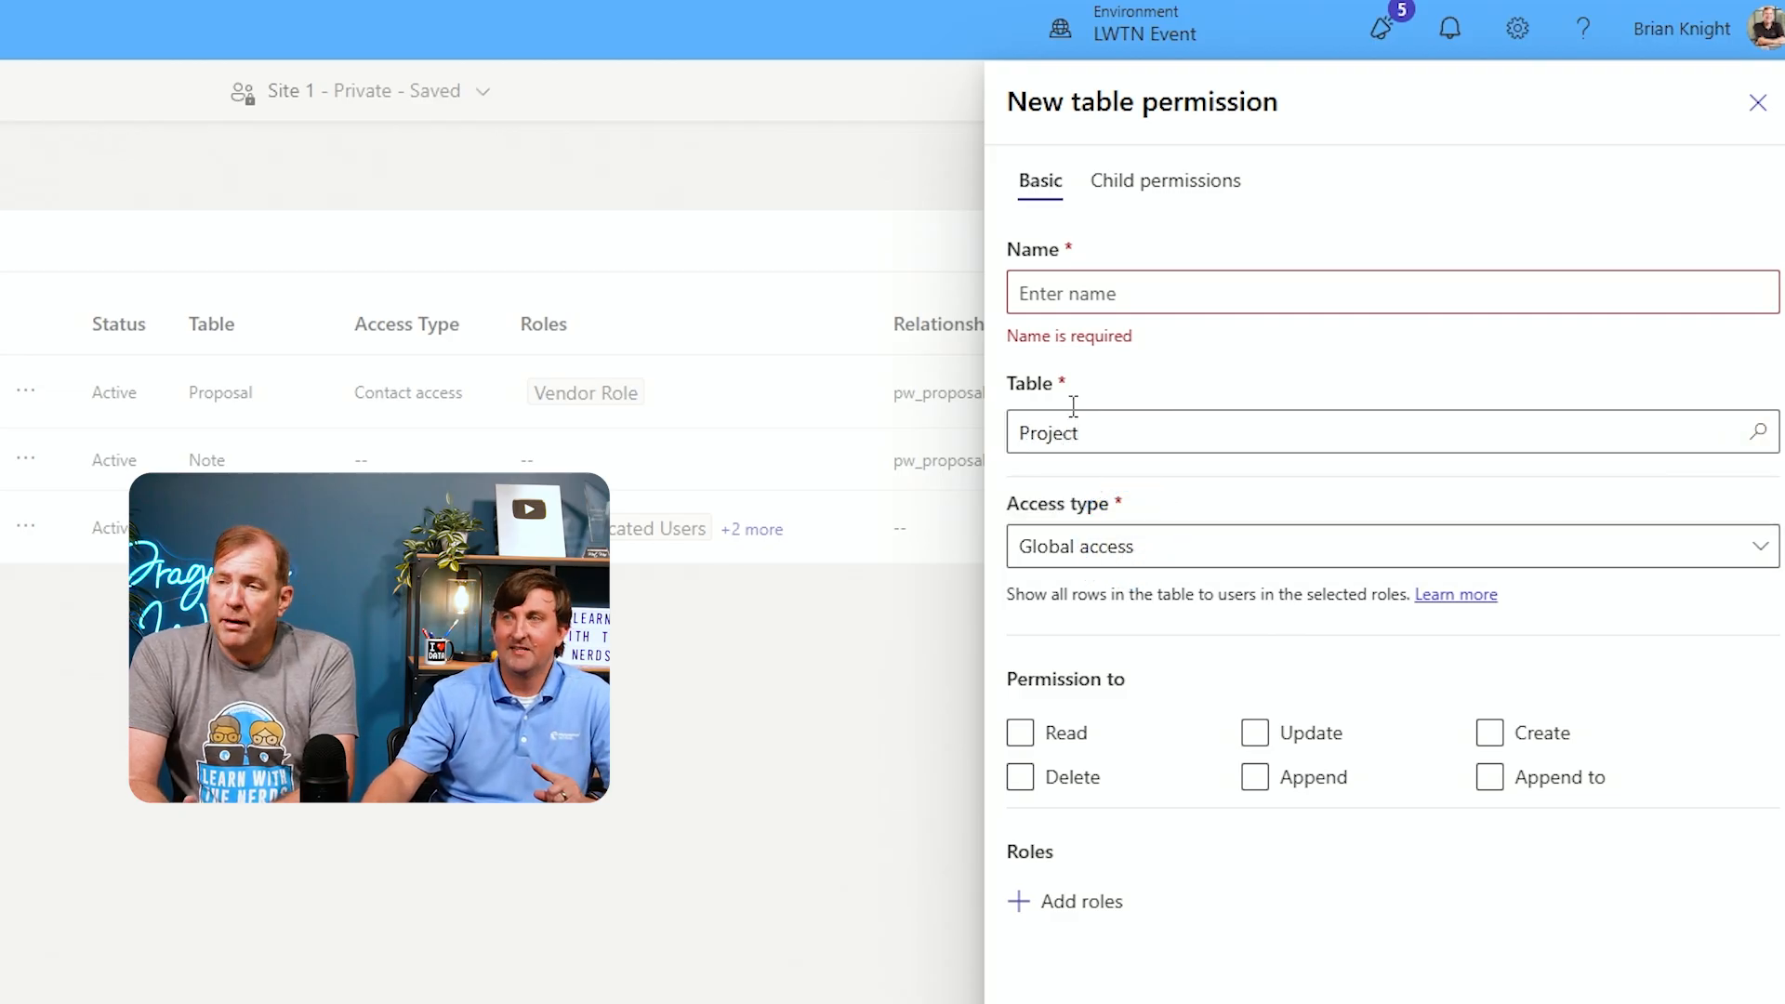
left_click(1094, 294)
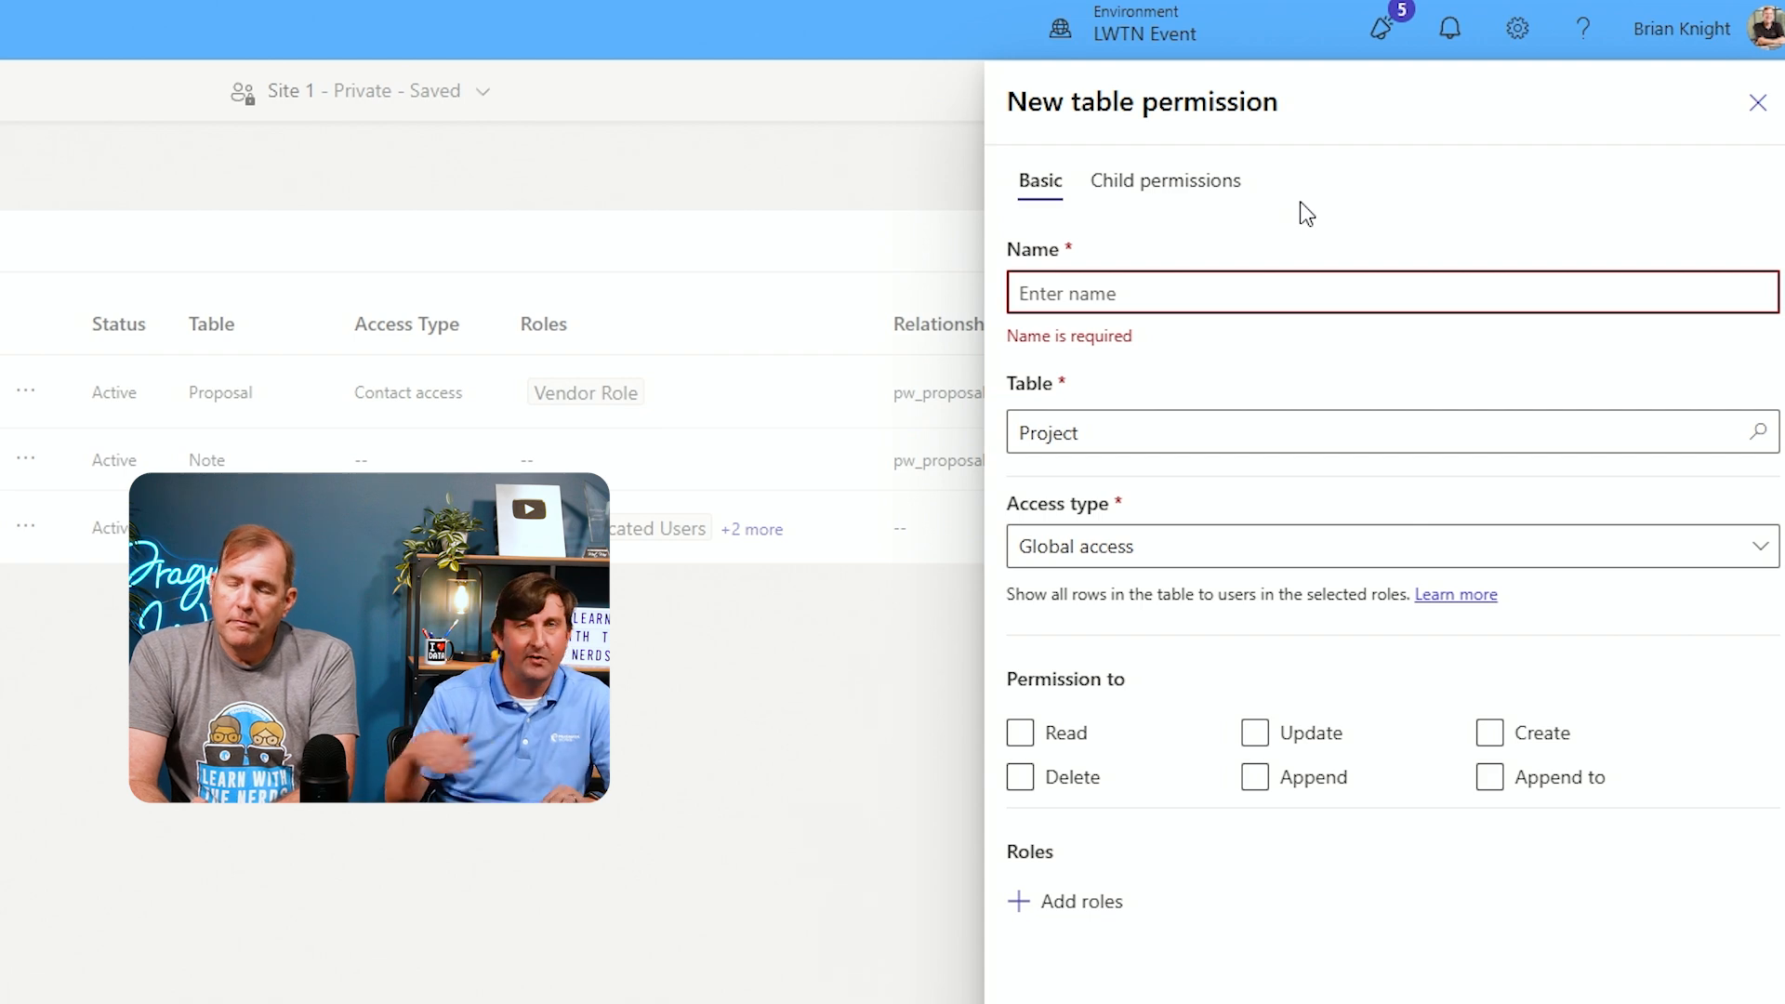
type("Global - Project")
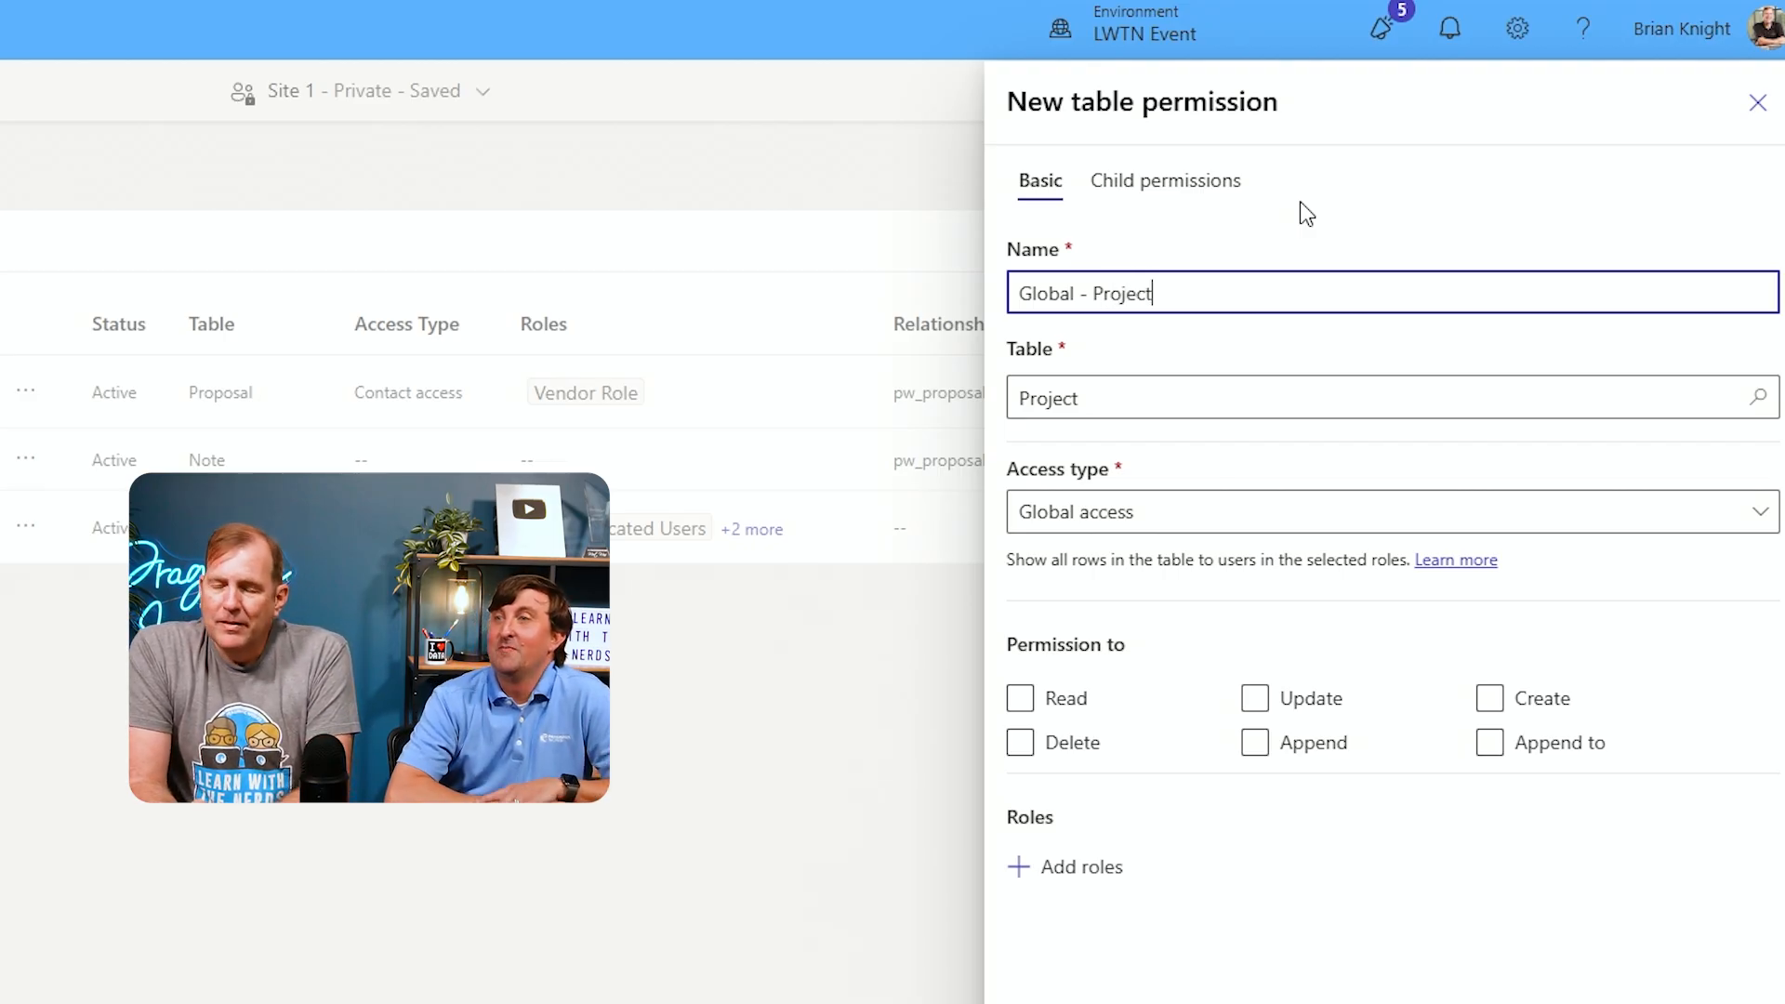
Grant Read, Append and Append to permissions, assign the Vendor Role, and save the table permission
left_click(1041, 707)
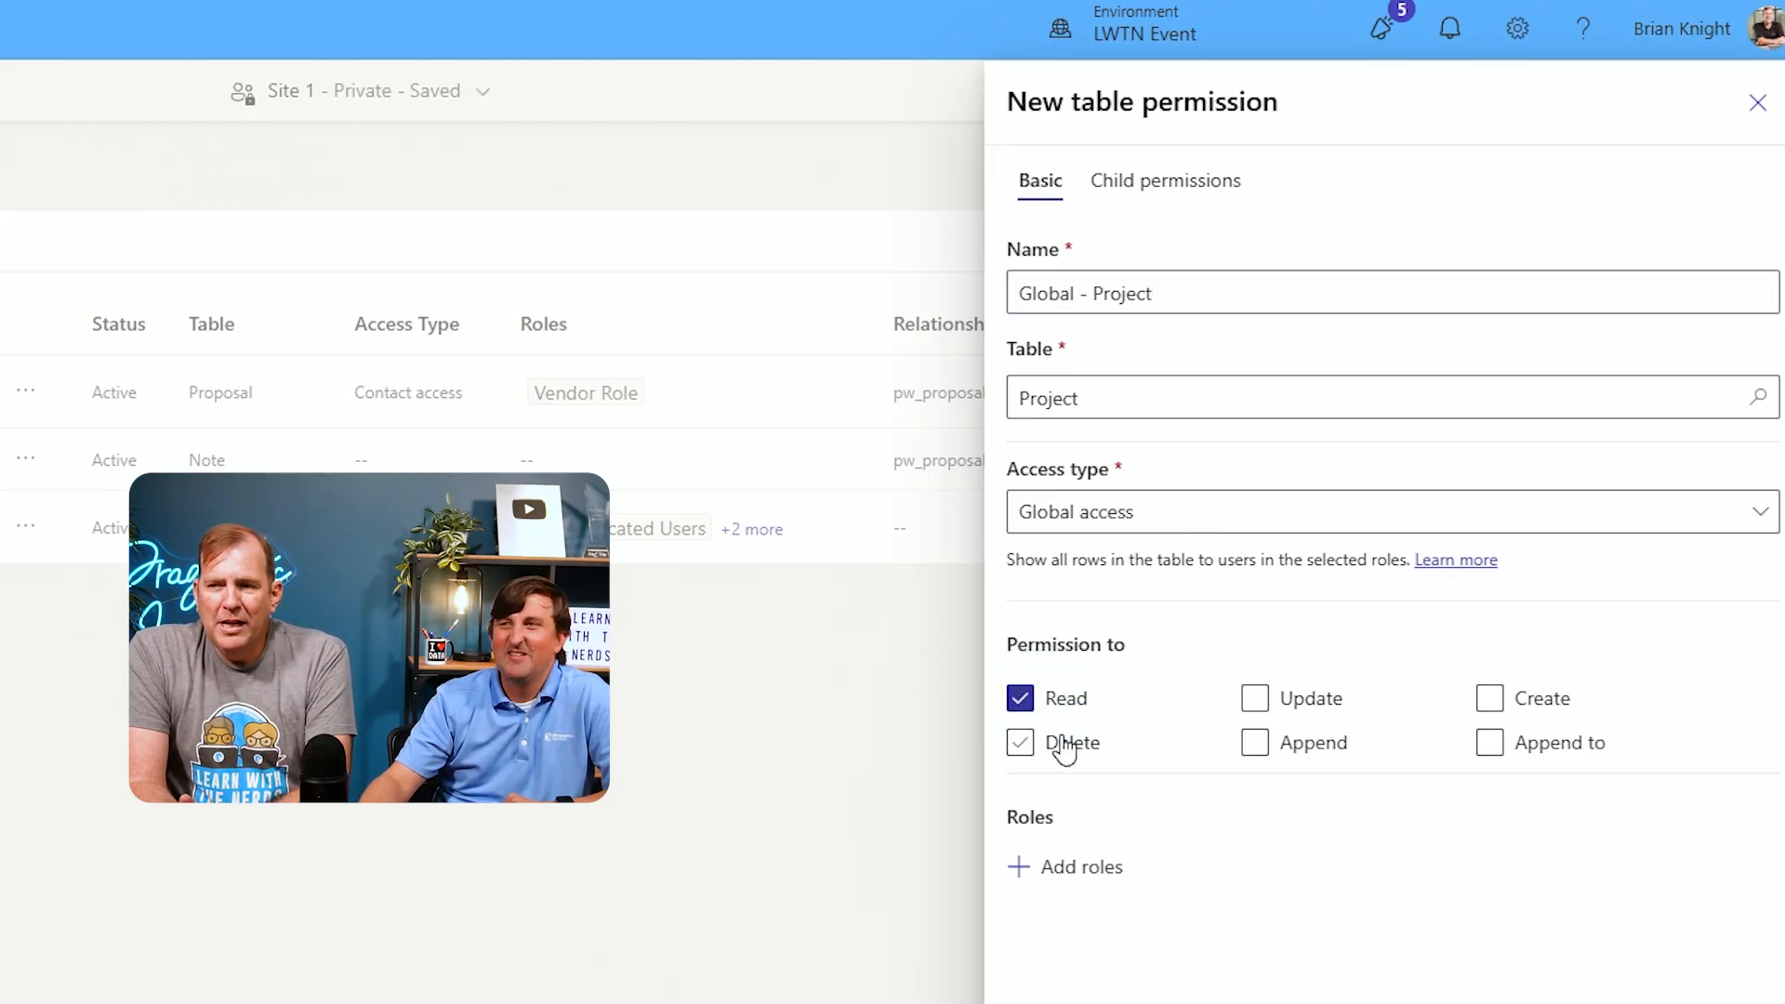
left_click(1258, 744)
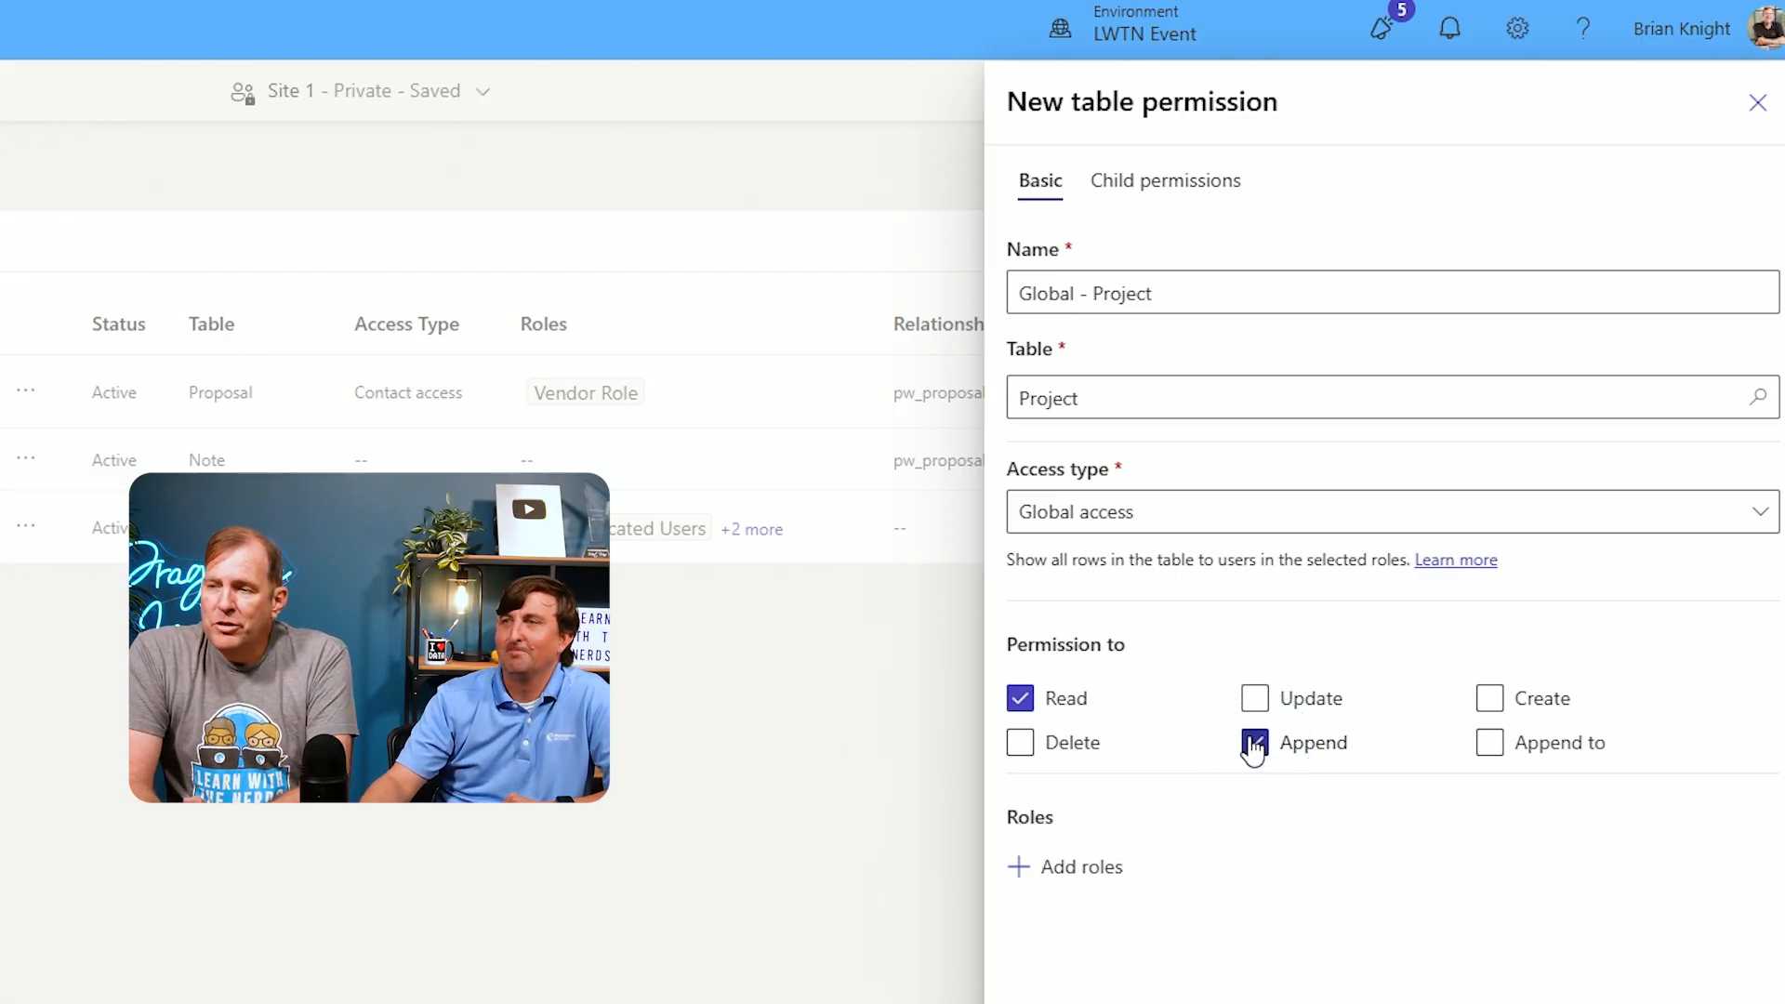
left_click(1487, 744)
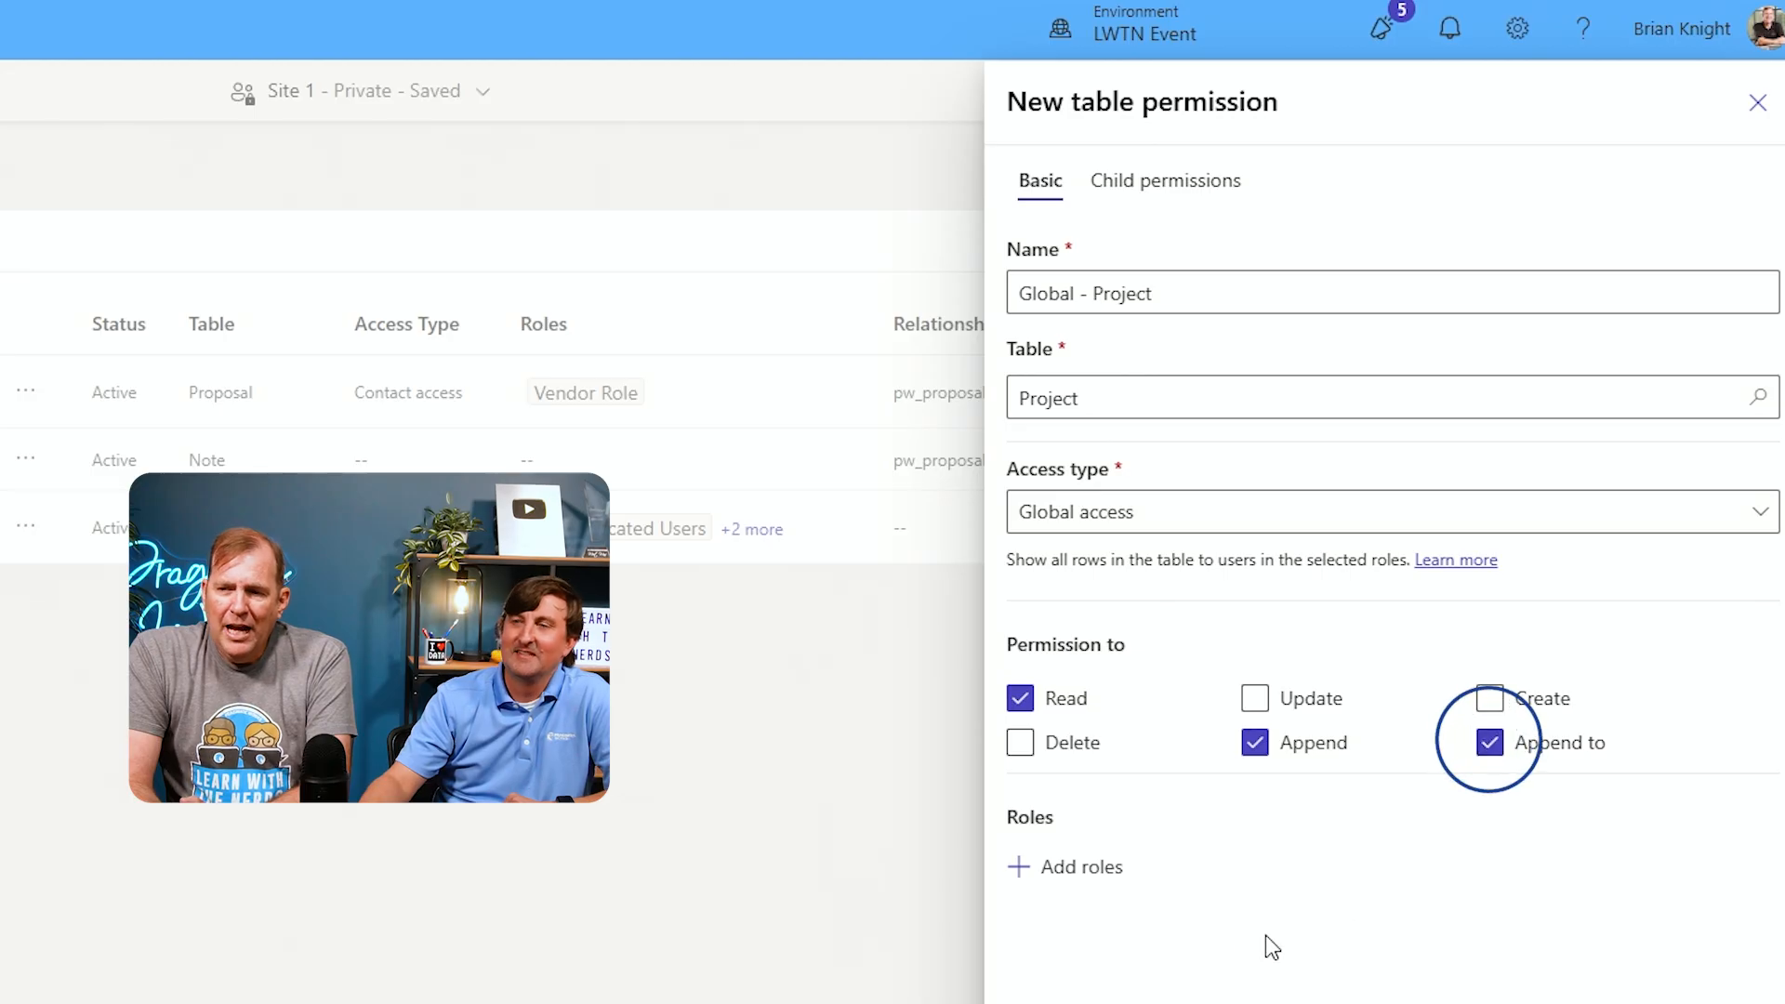
left_click(1086, 874)
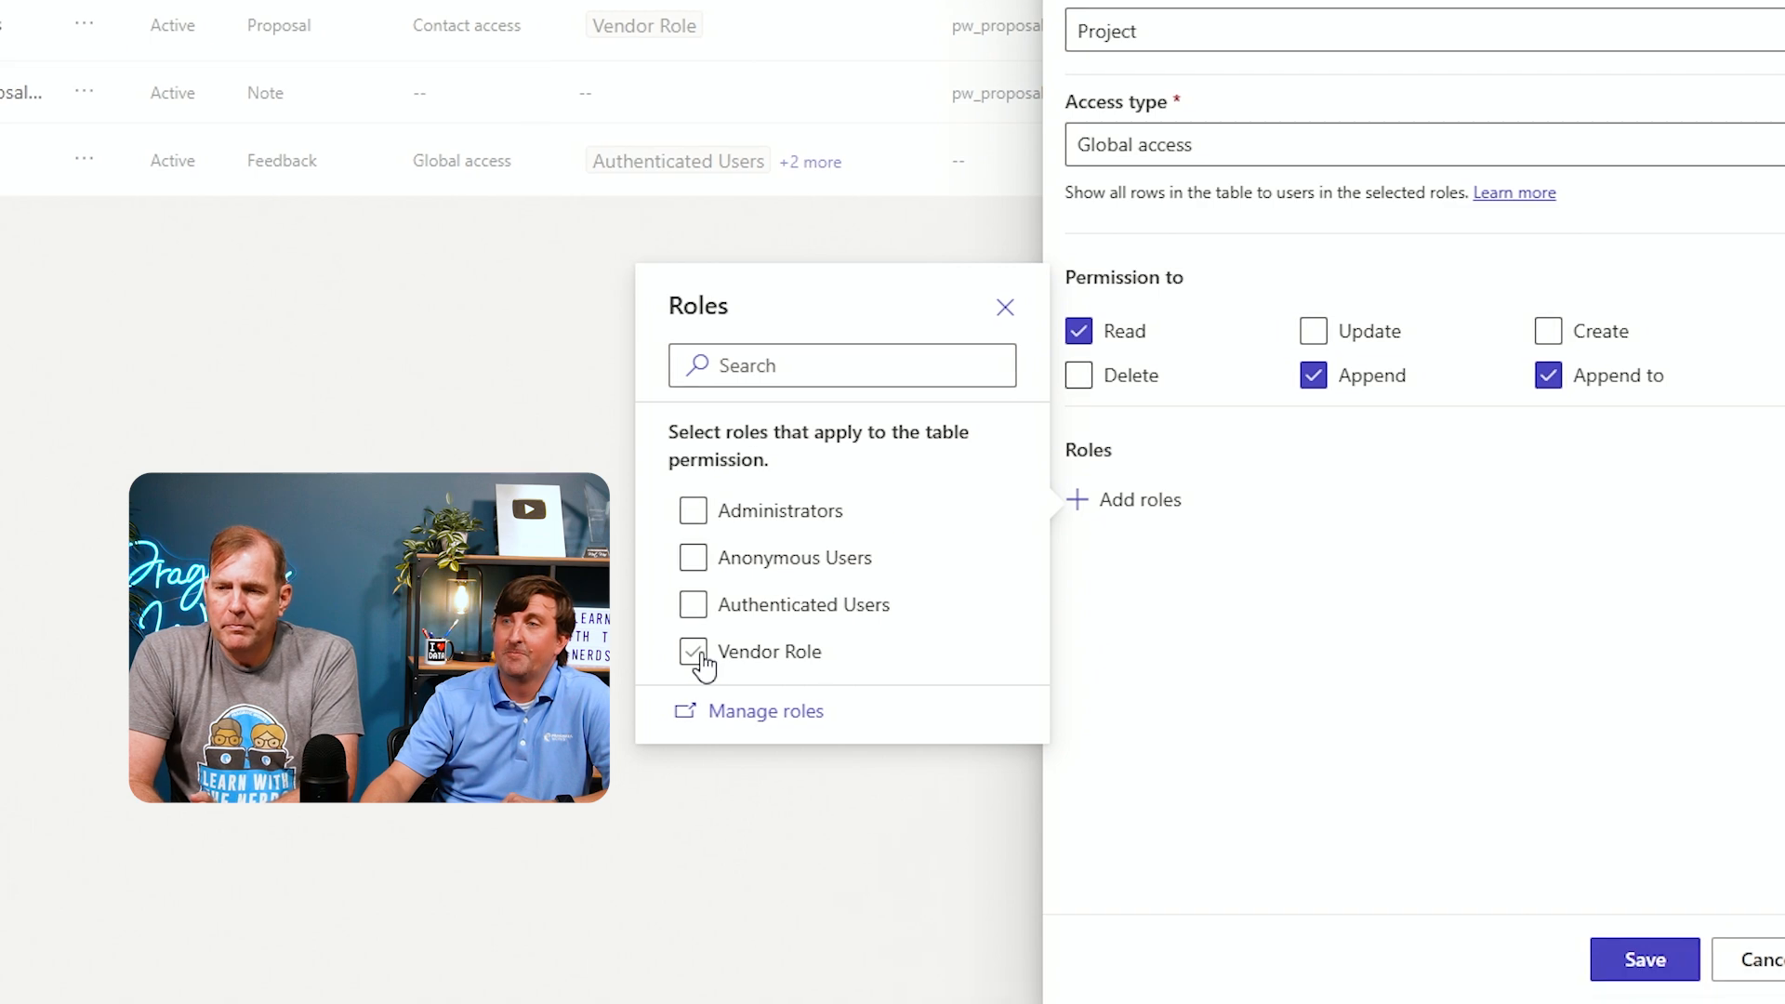
left_click(695, 653)
left_click(1108, 617)
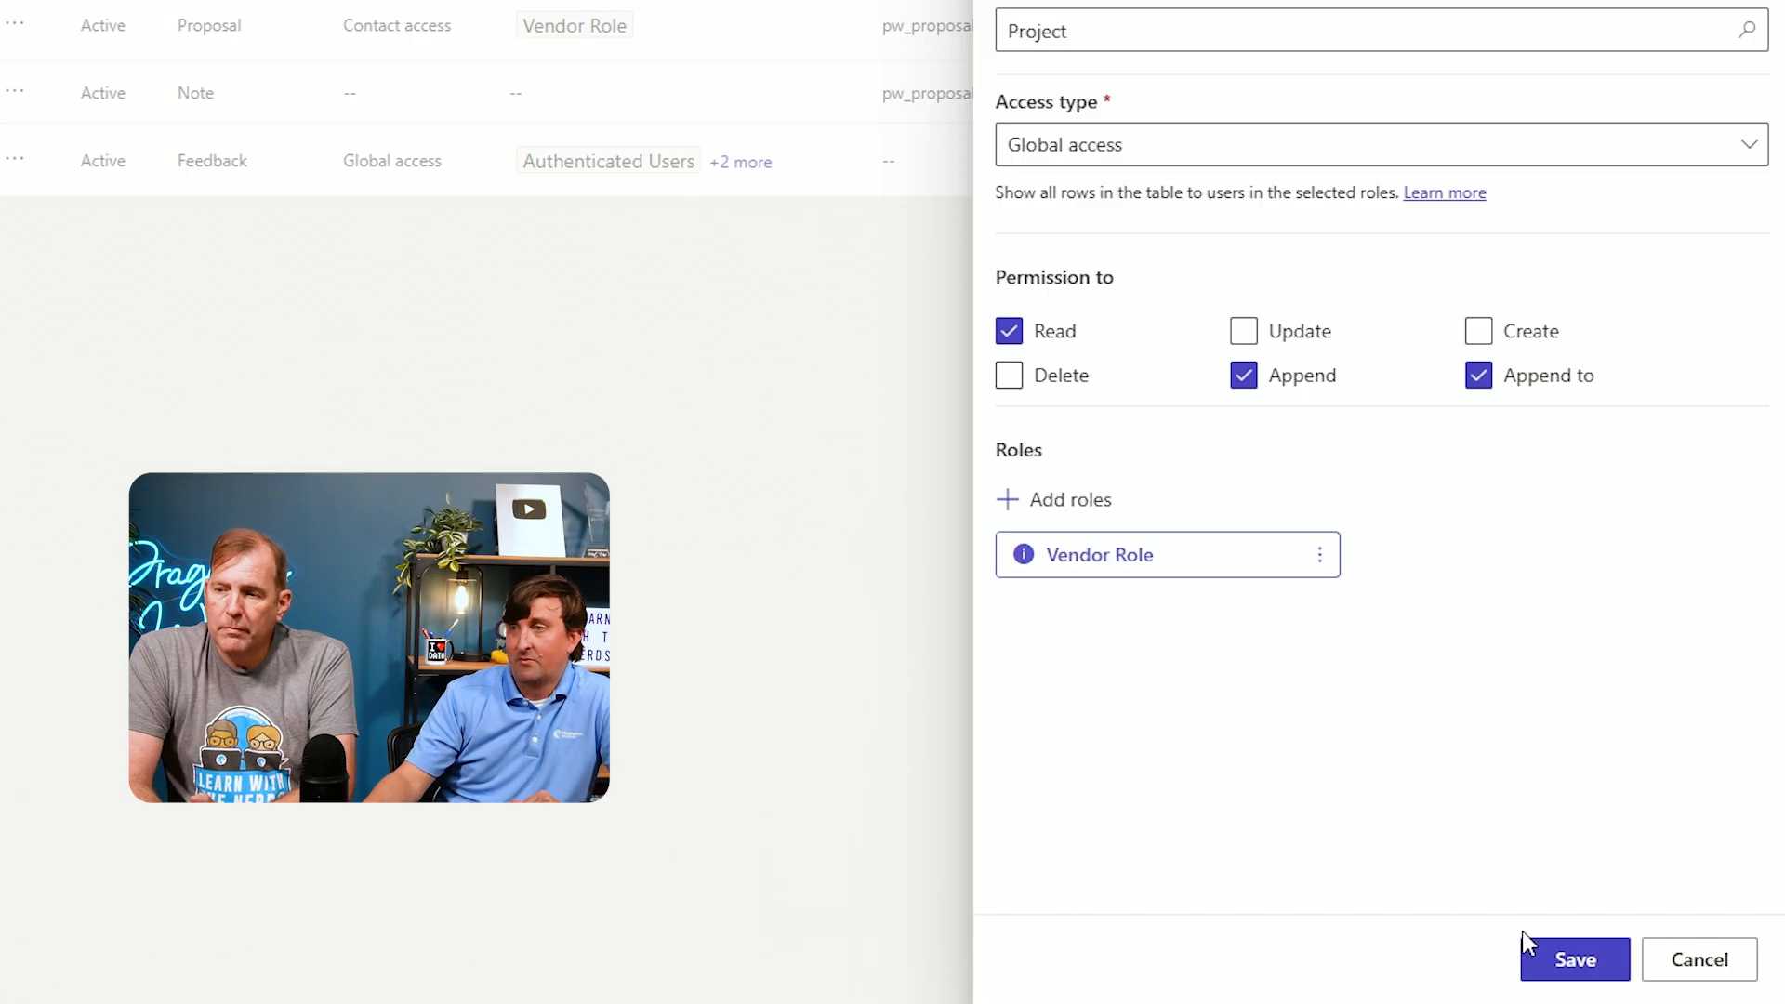
left_click(1576, 960)
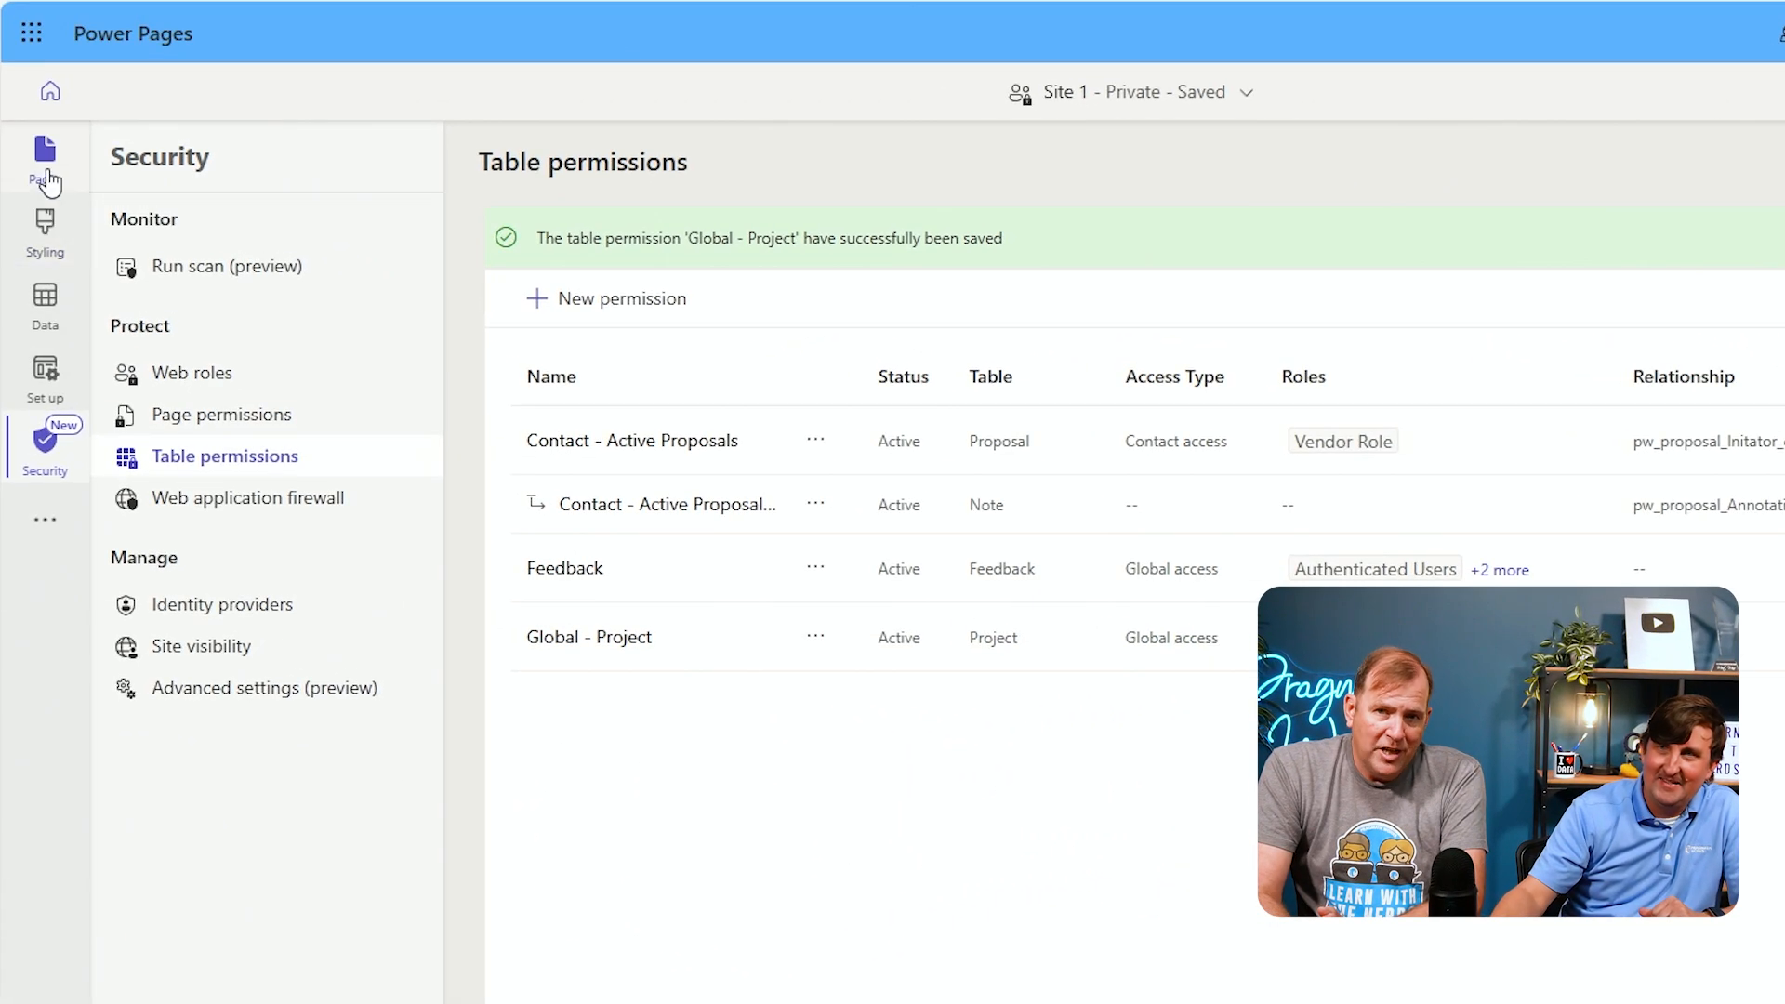
Open the Create Proposal page and preview the site on desktop
left_click(47, 172)
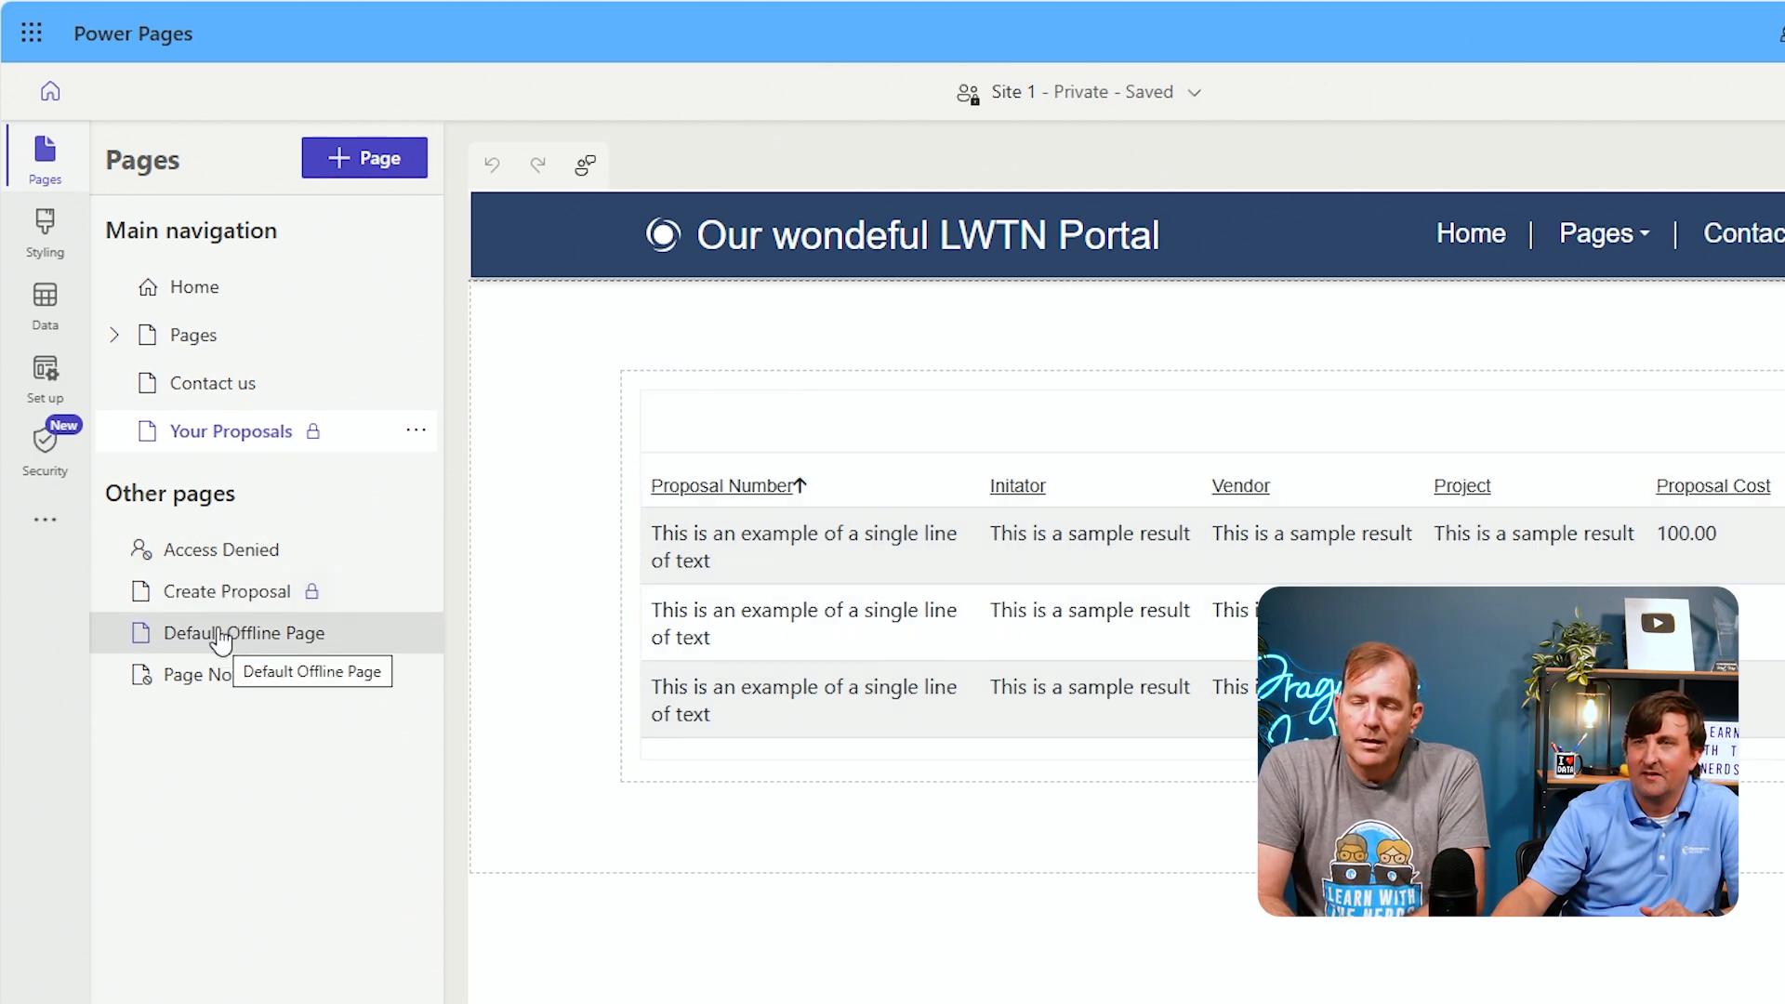
left_click(212, 593)
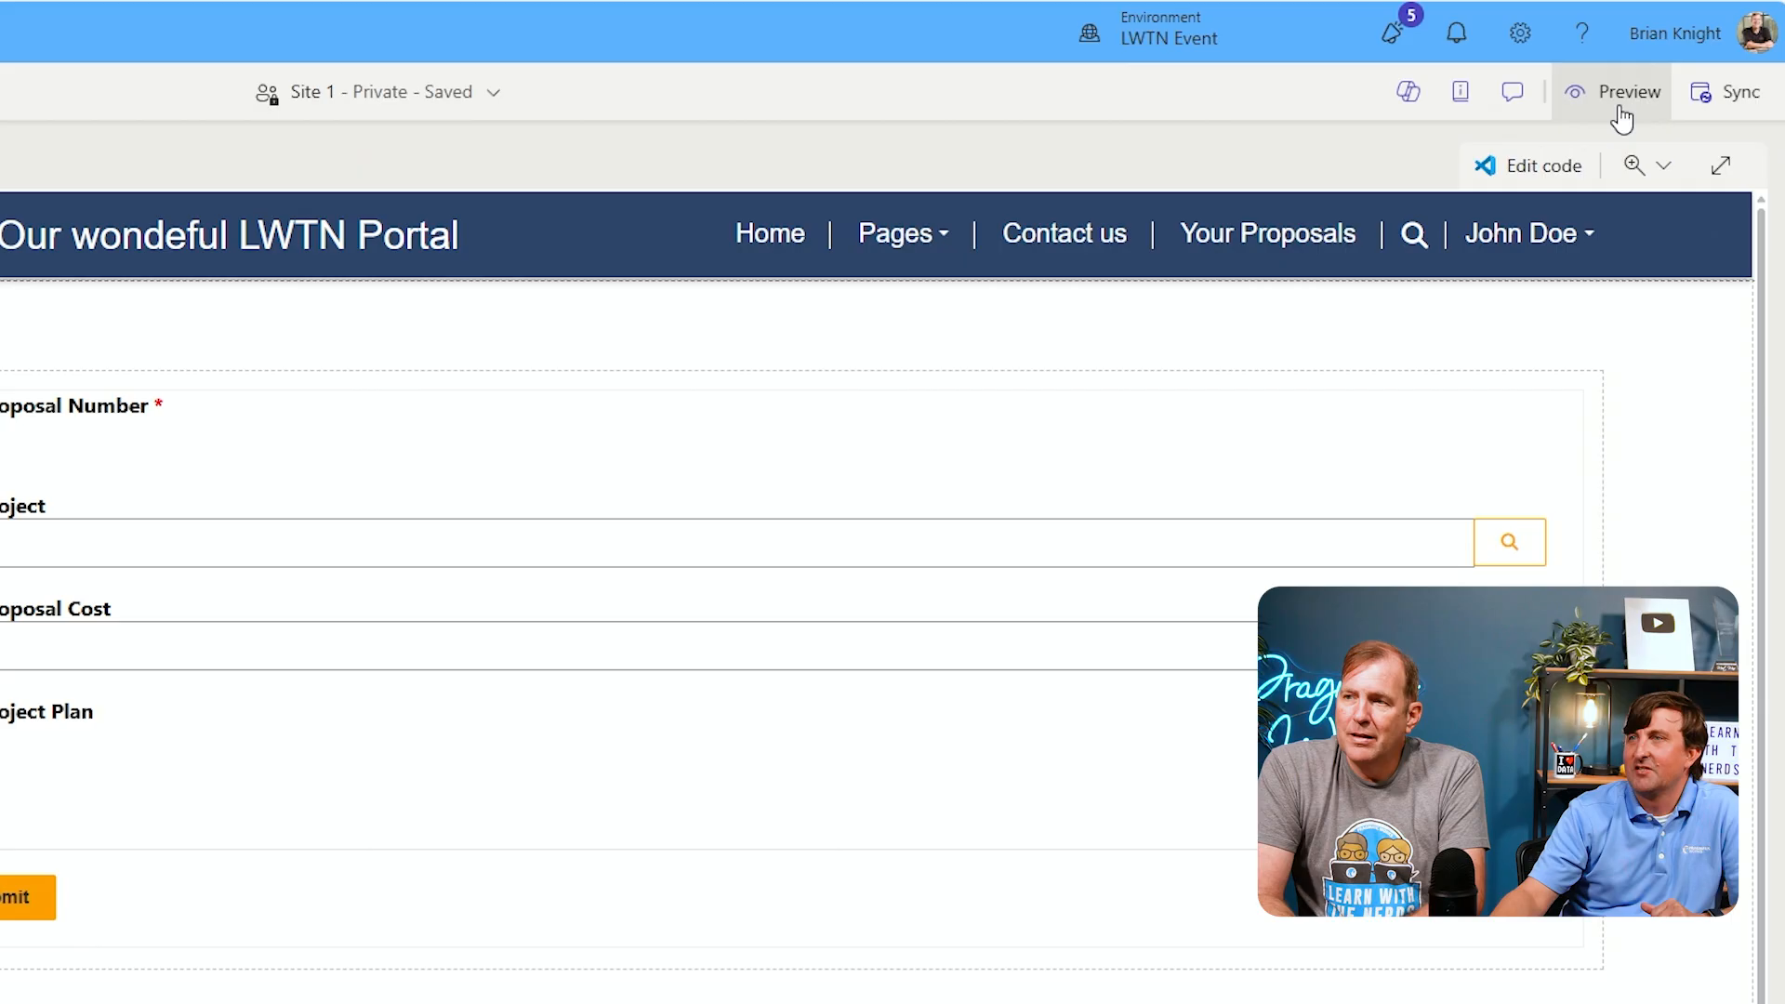
left_click(1622, 93)
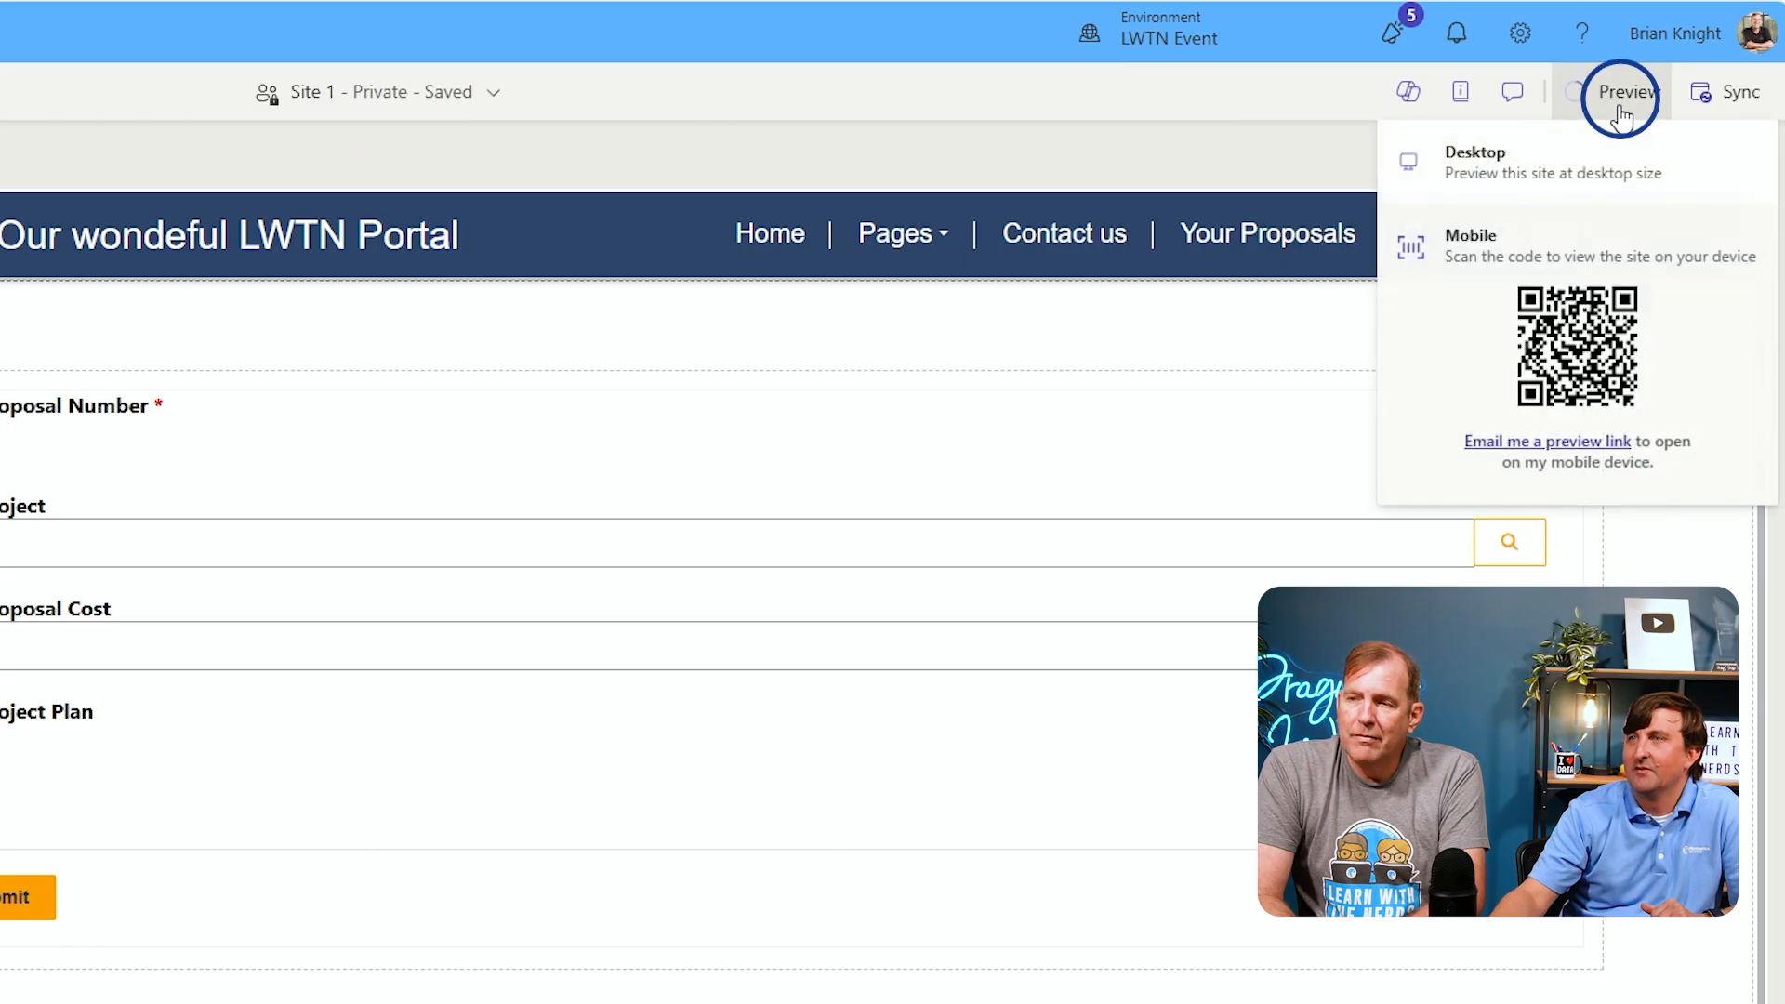
left_click(1527, 186)
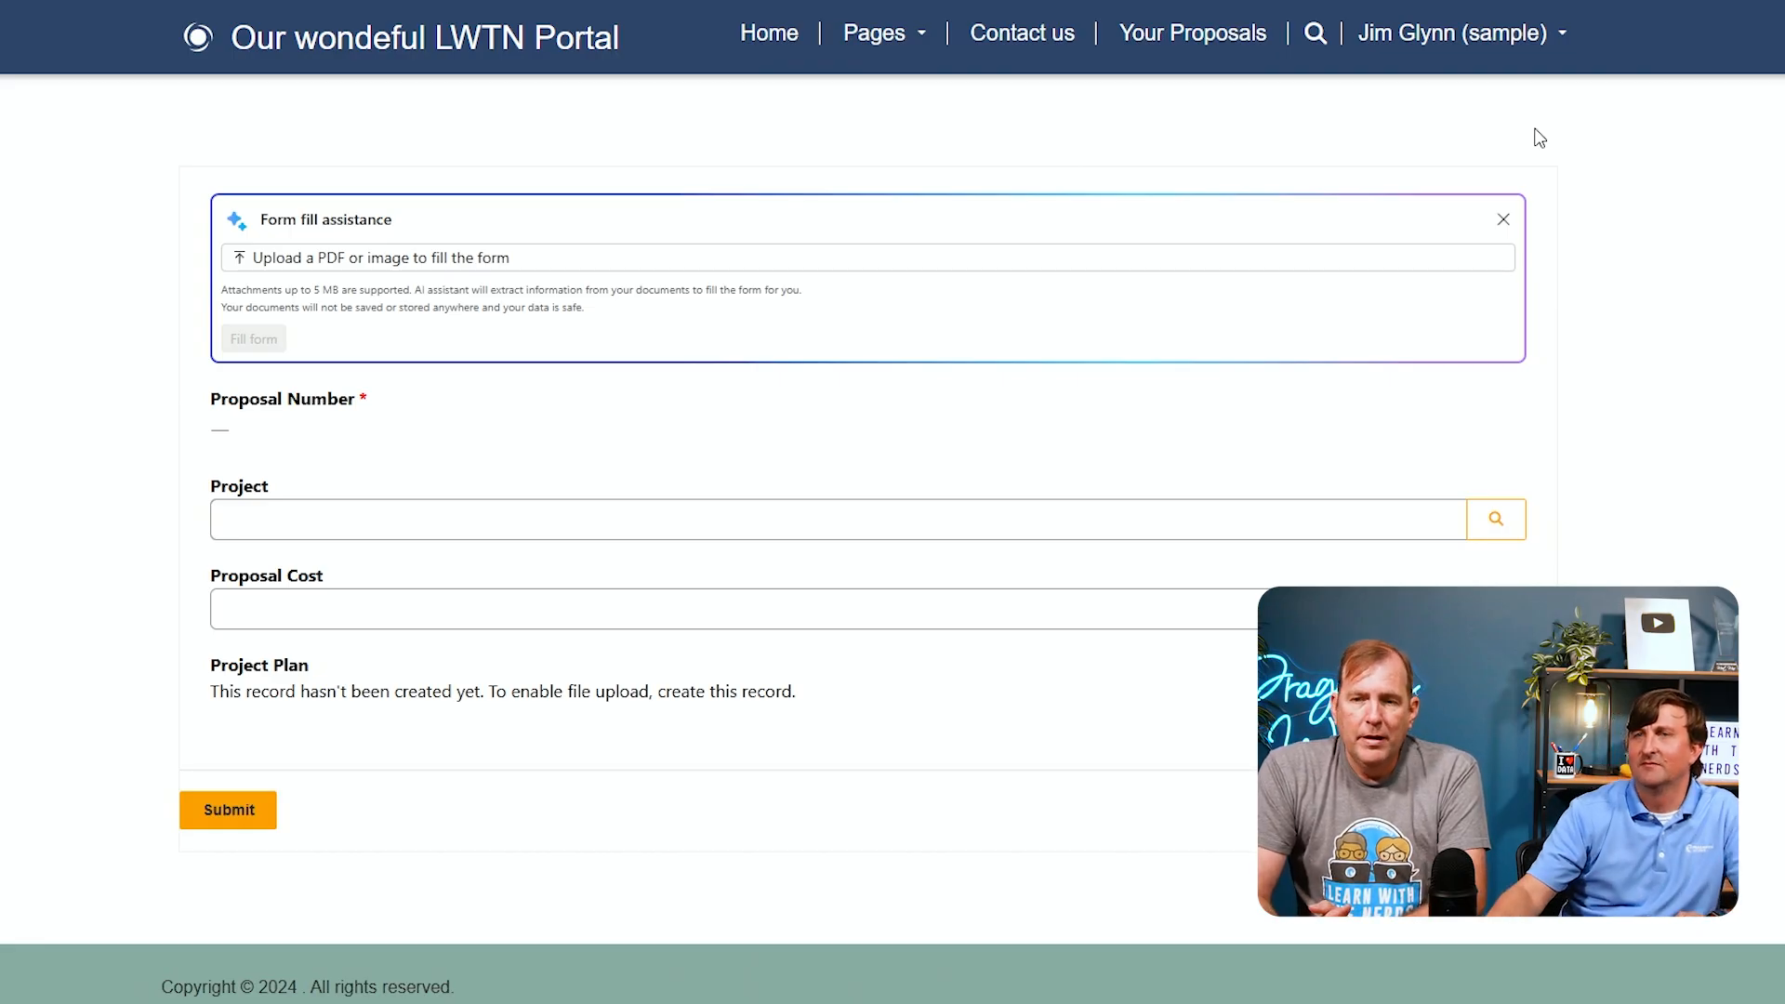
Fill in the proposal form with New Lambo as the Project and a Proposal Cost of 45, then submit it
left_click(1494, 523)
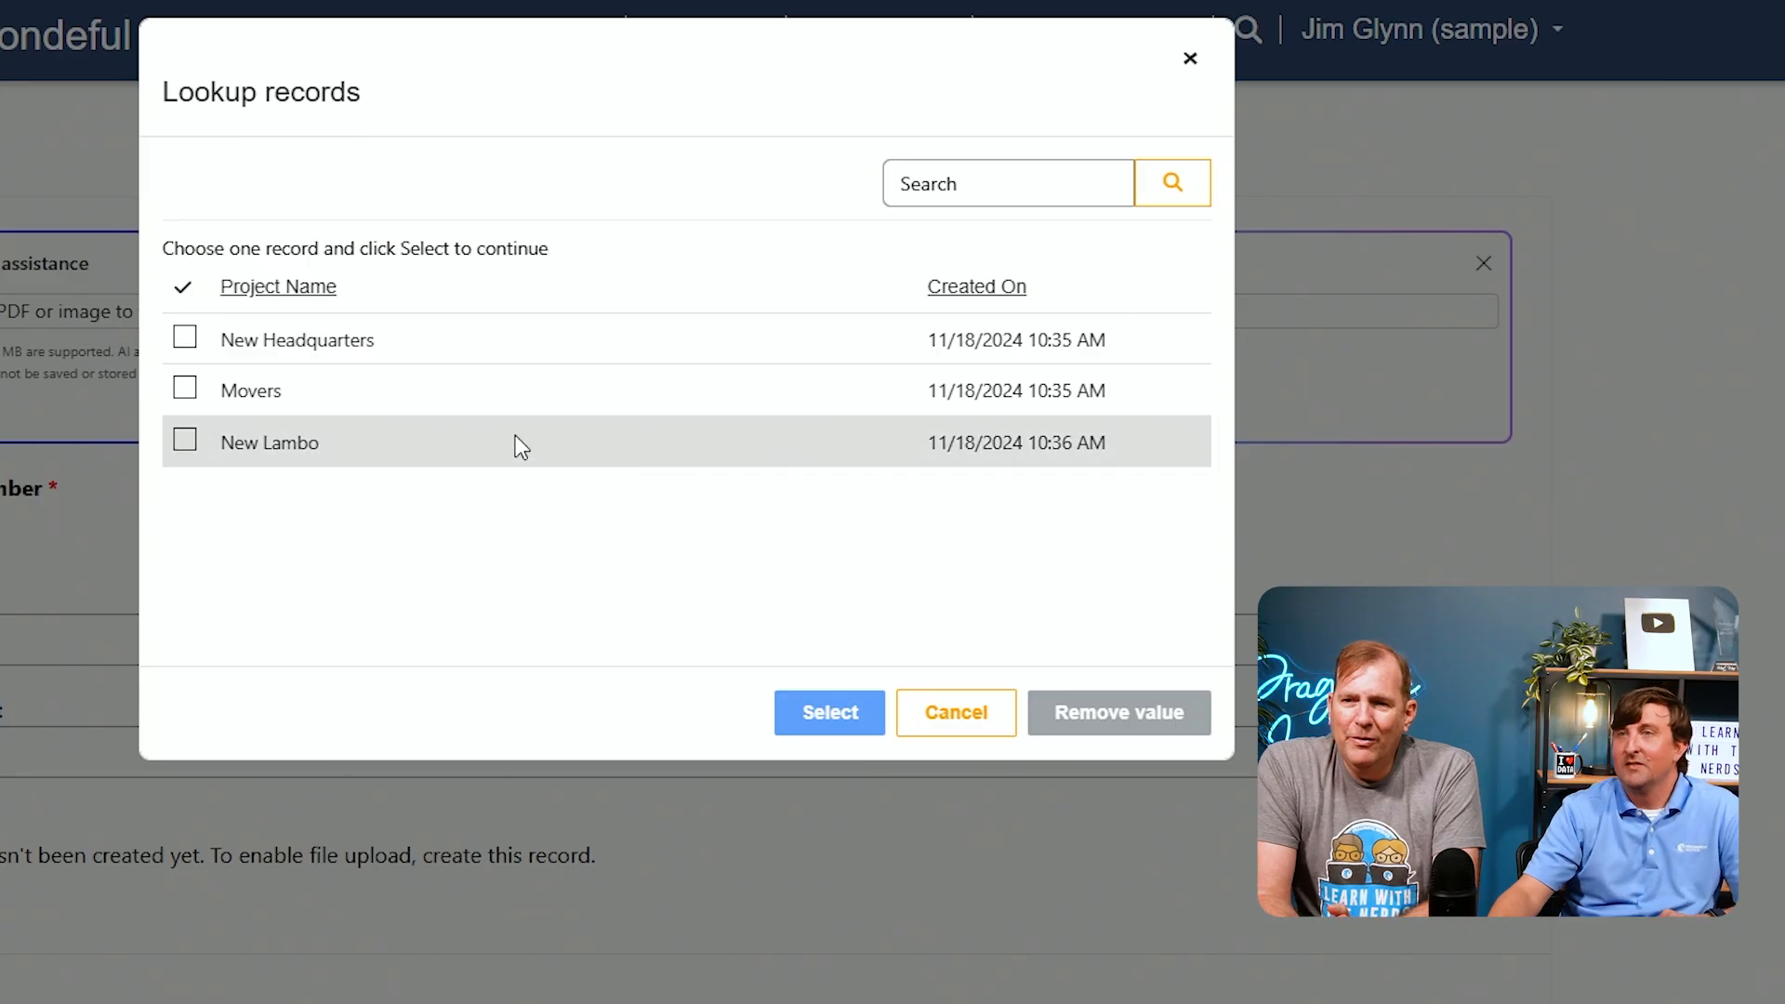
left_click(185, 440)
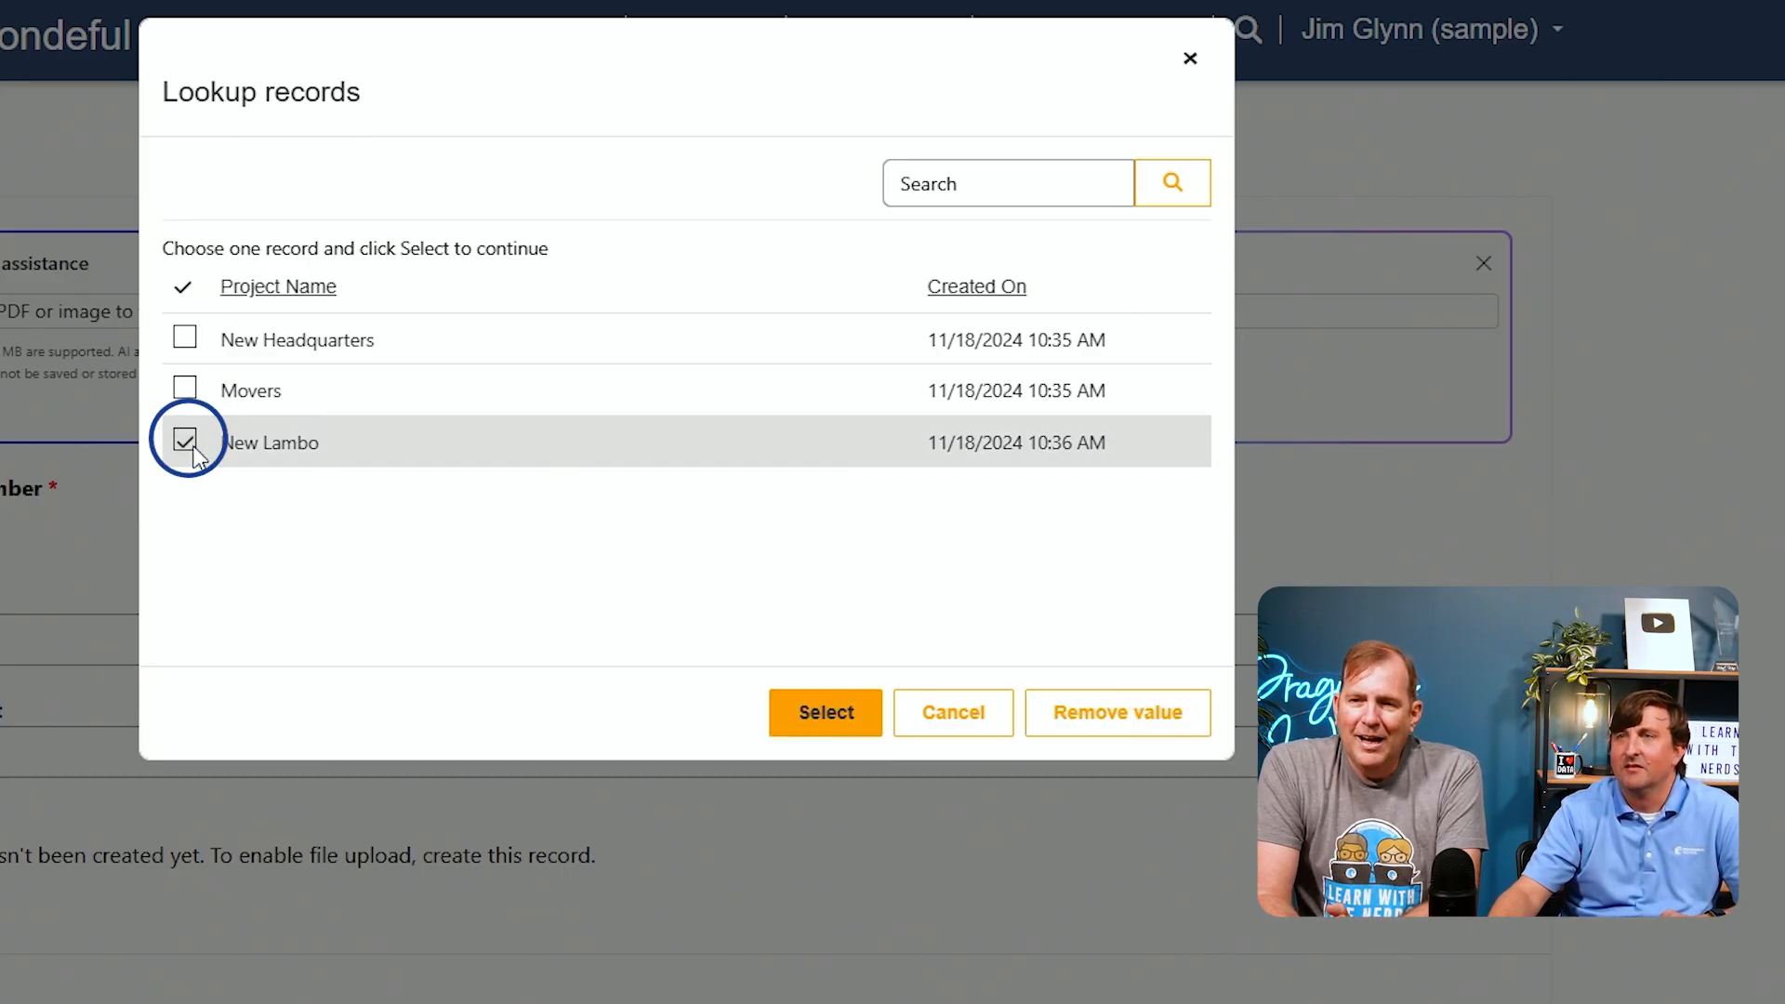
left_click(799, 711)
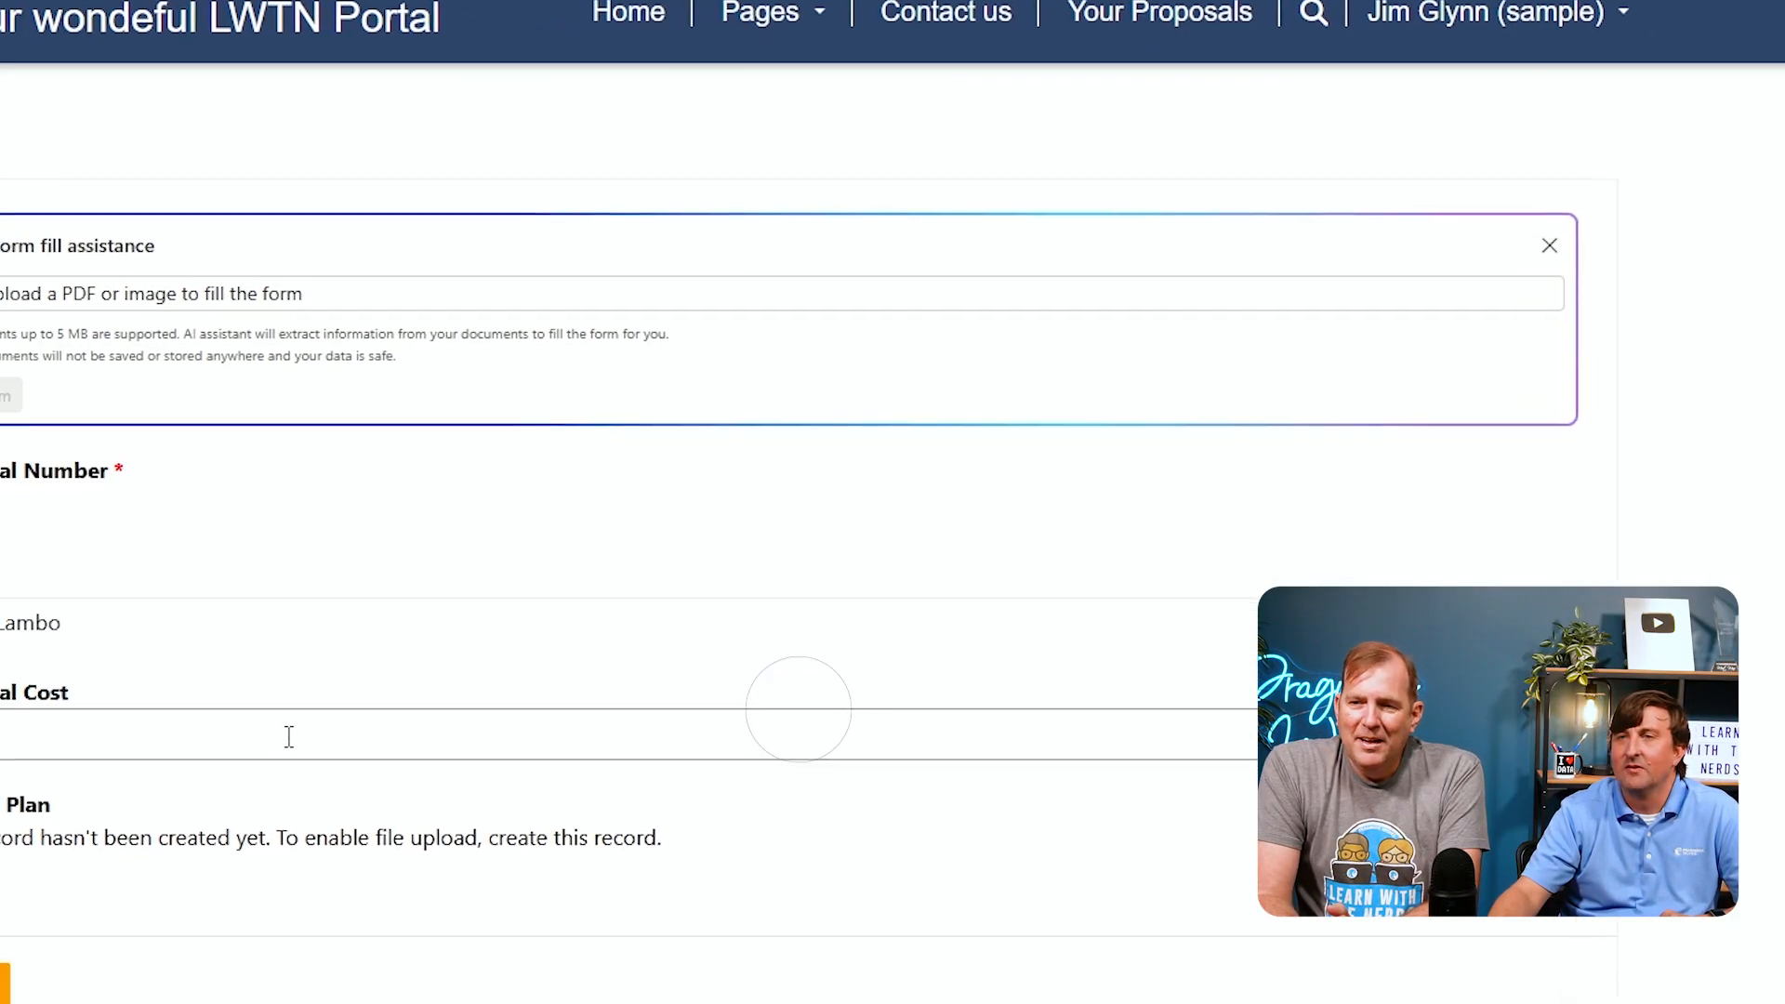
left_click(199, 754)
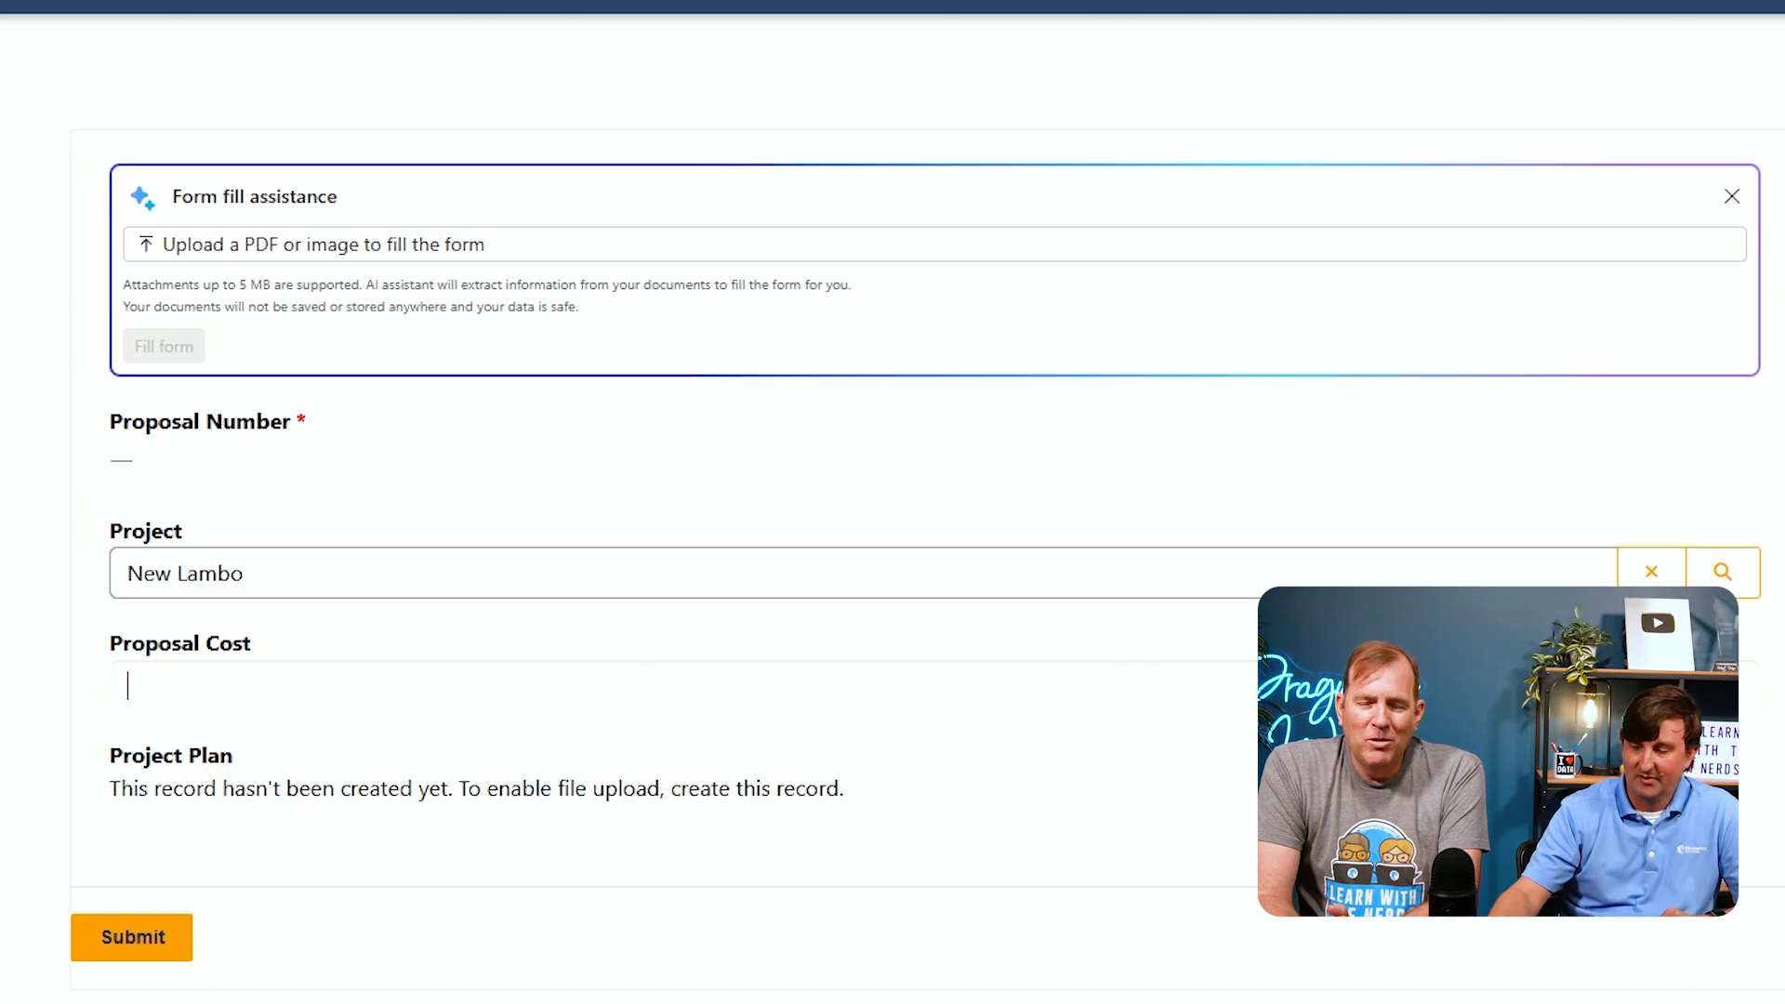
type("45")
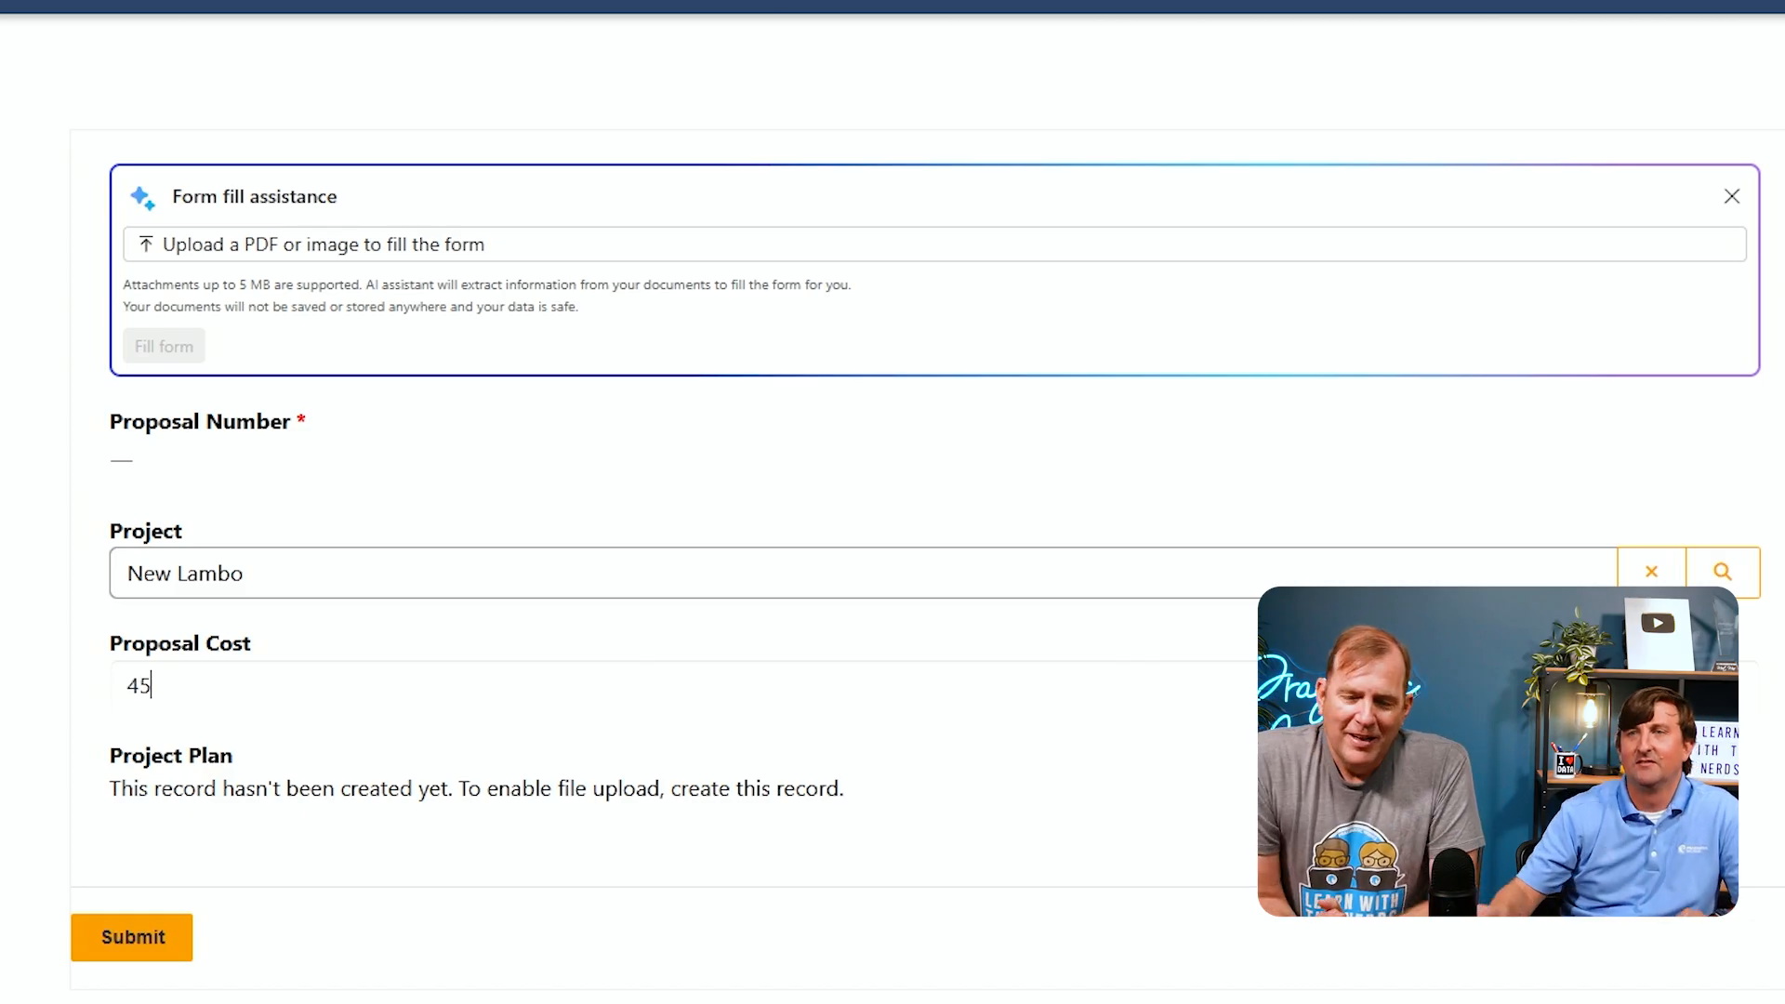
key("Tab")
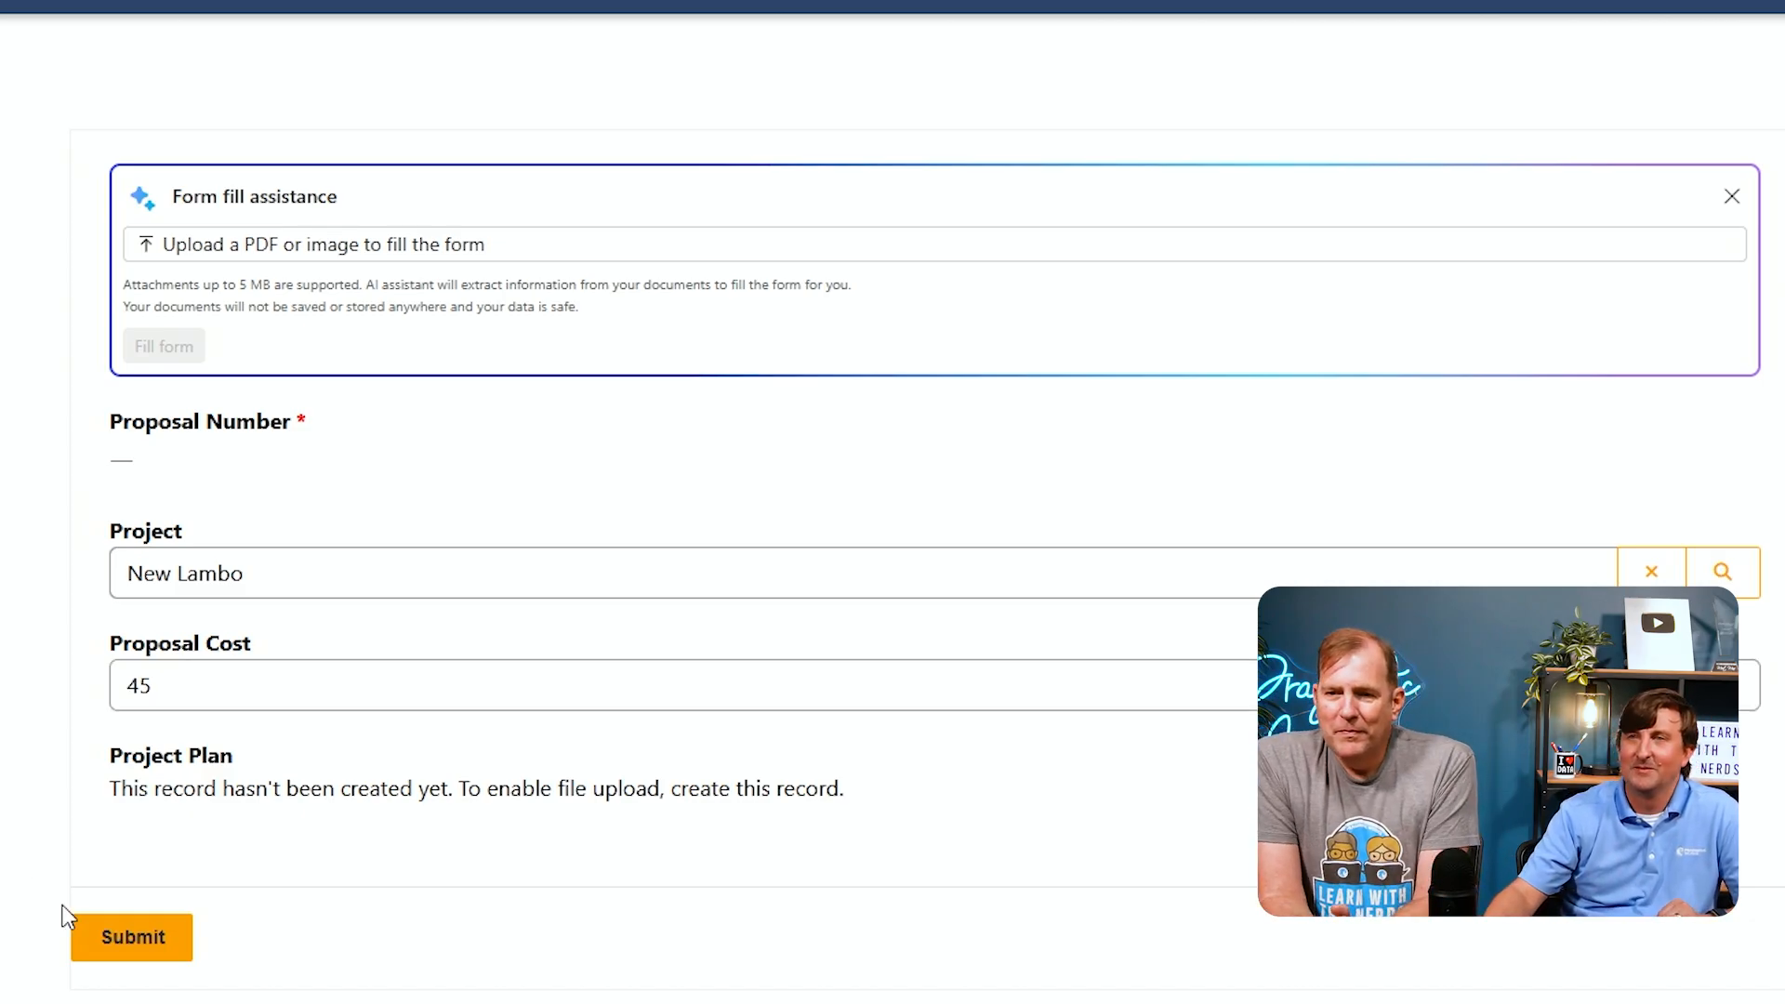
left_click(115, 941)
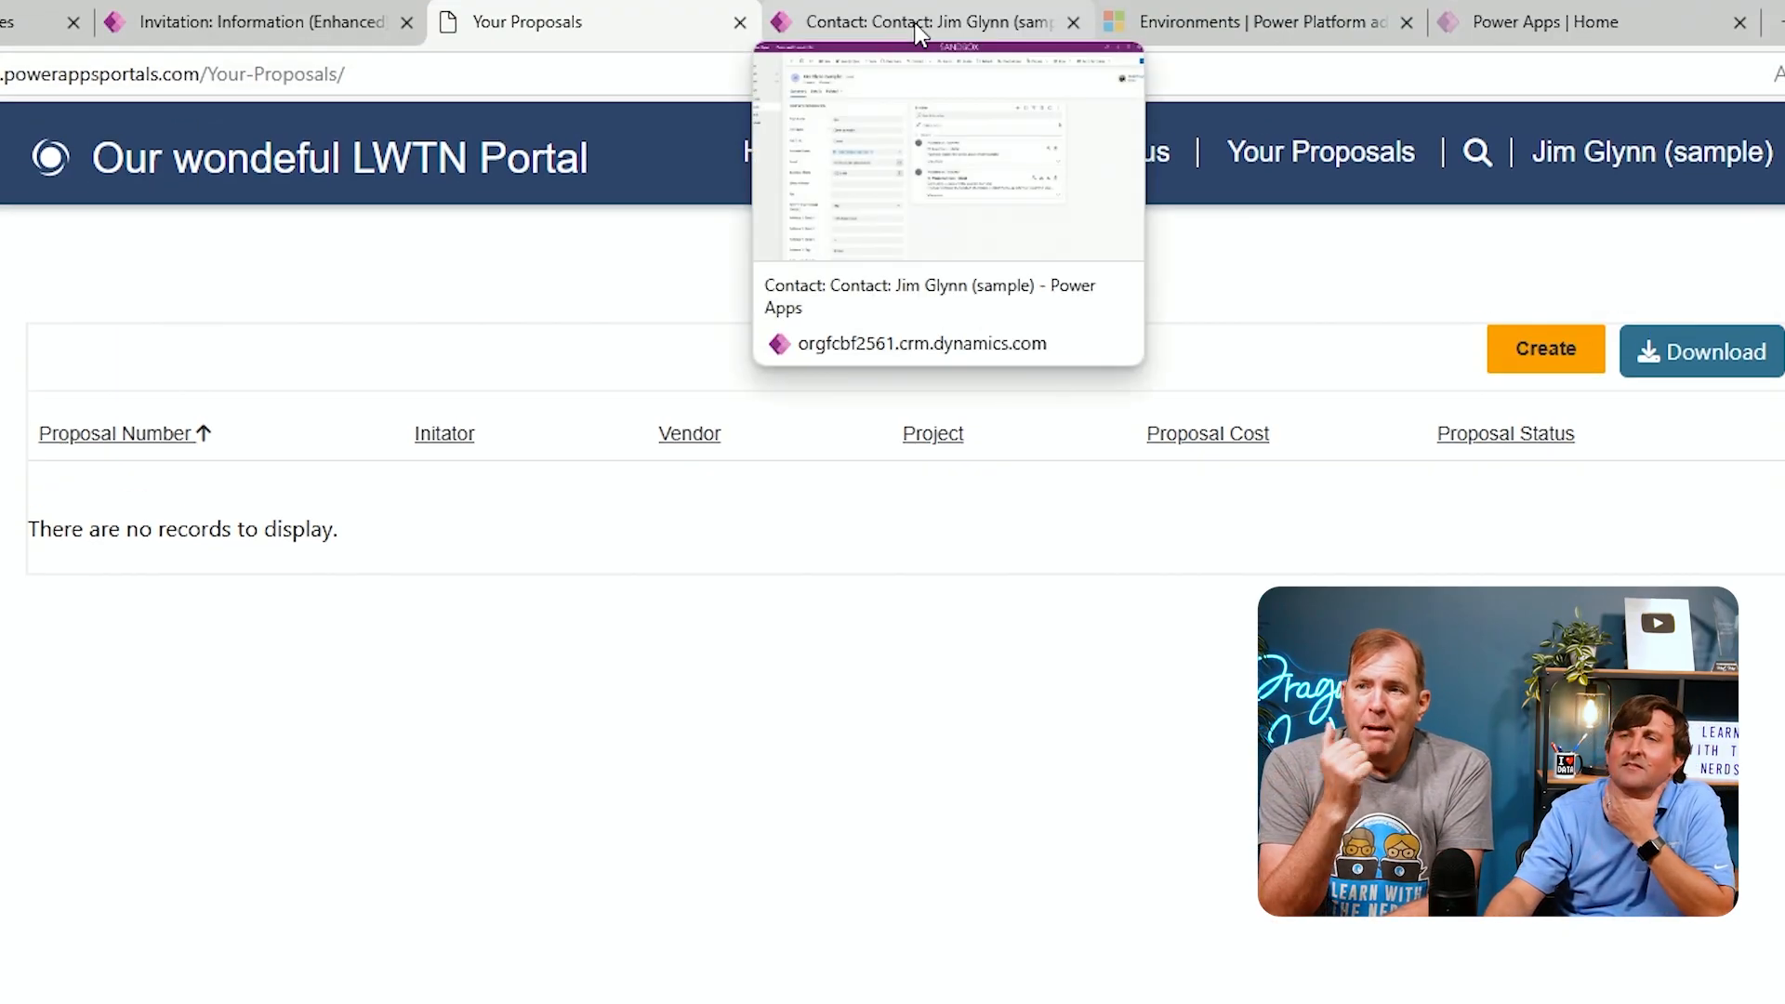
Open the Proposals list in the model-driven app to check the submitted proposal
left_click(918, 28)
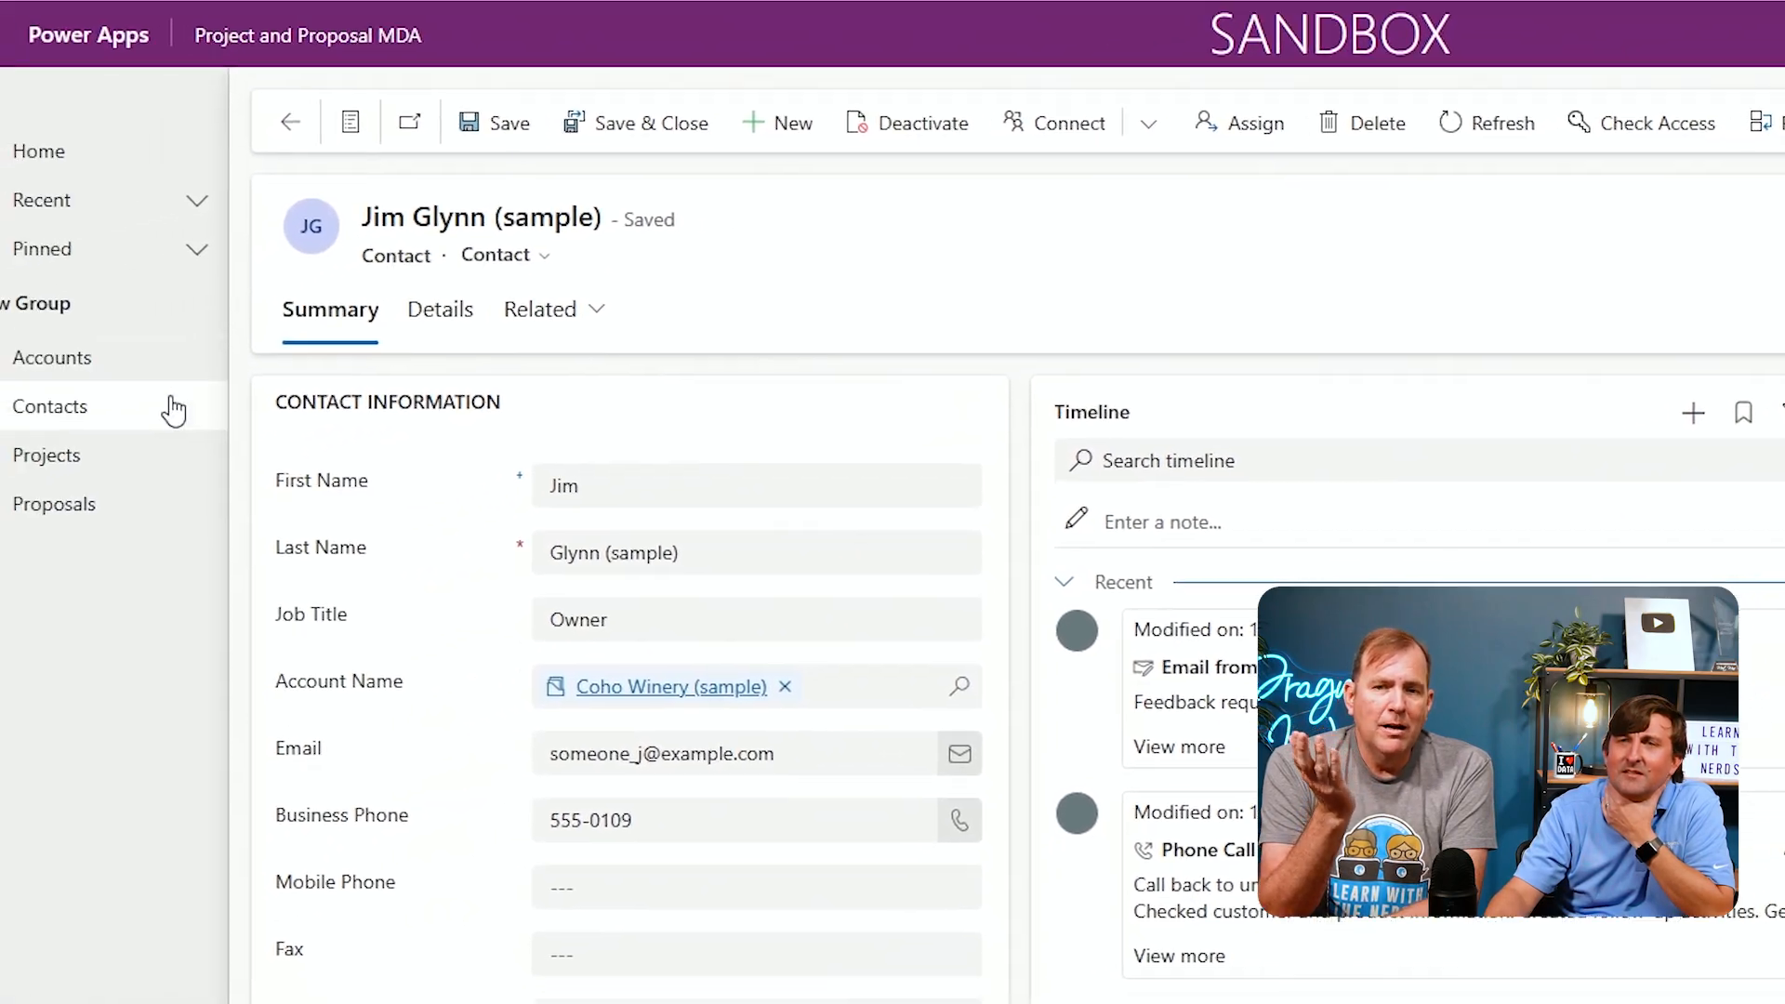
left_click(47, 508)
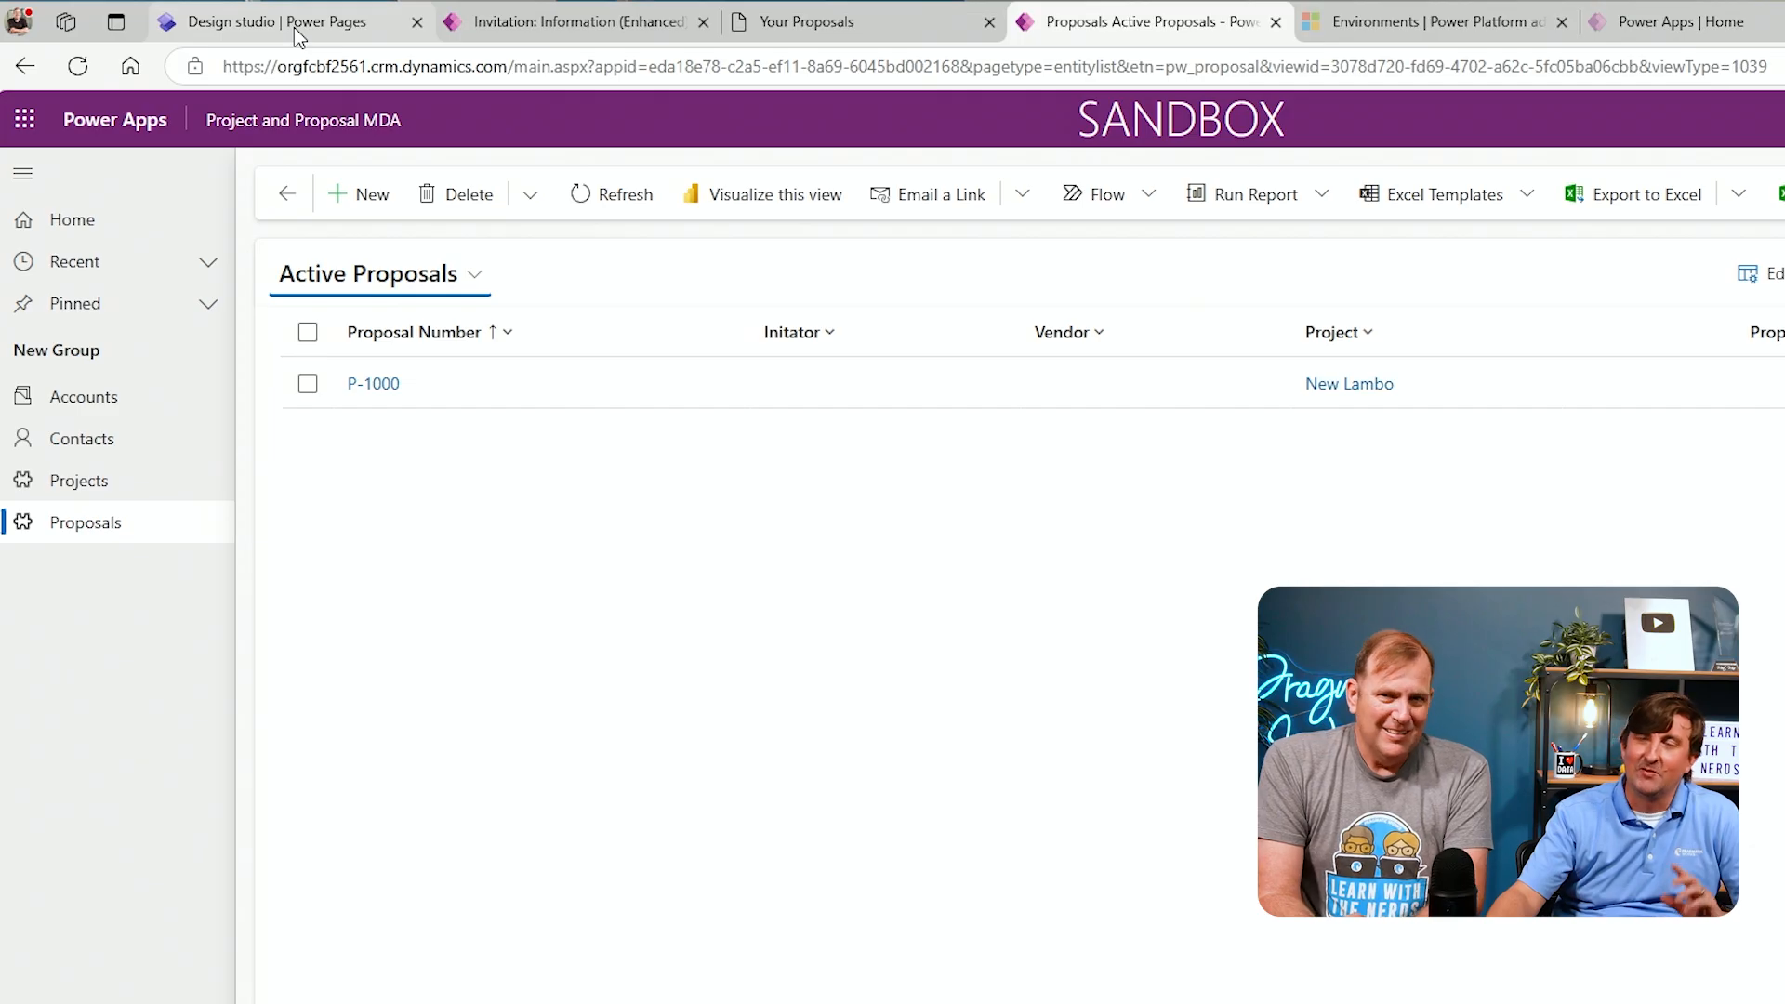
Open Power Pages Management from the design studio and open the Power Page Proposal Form basic form
mouse_move(294, 26)
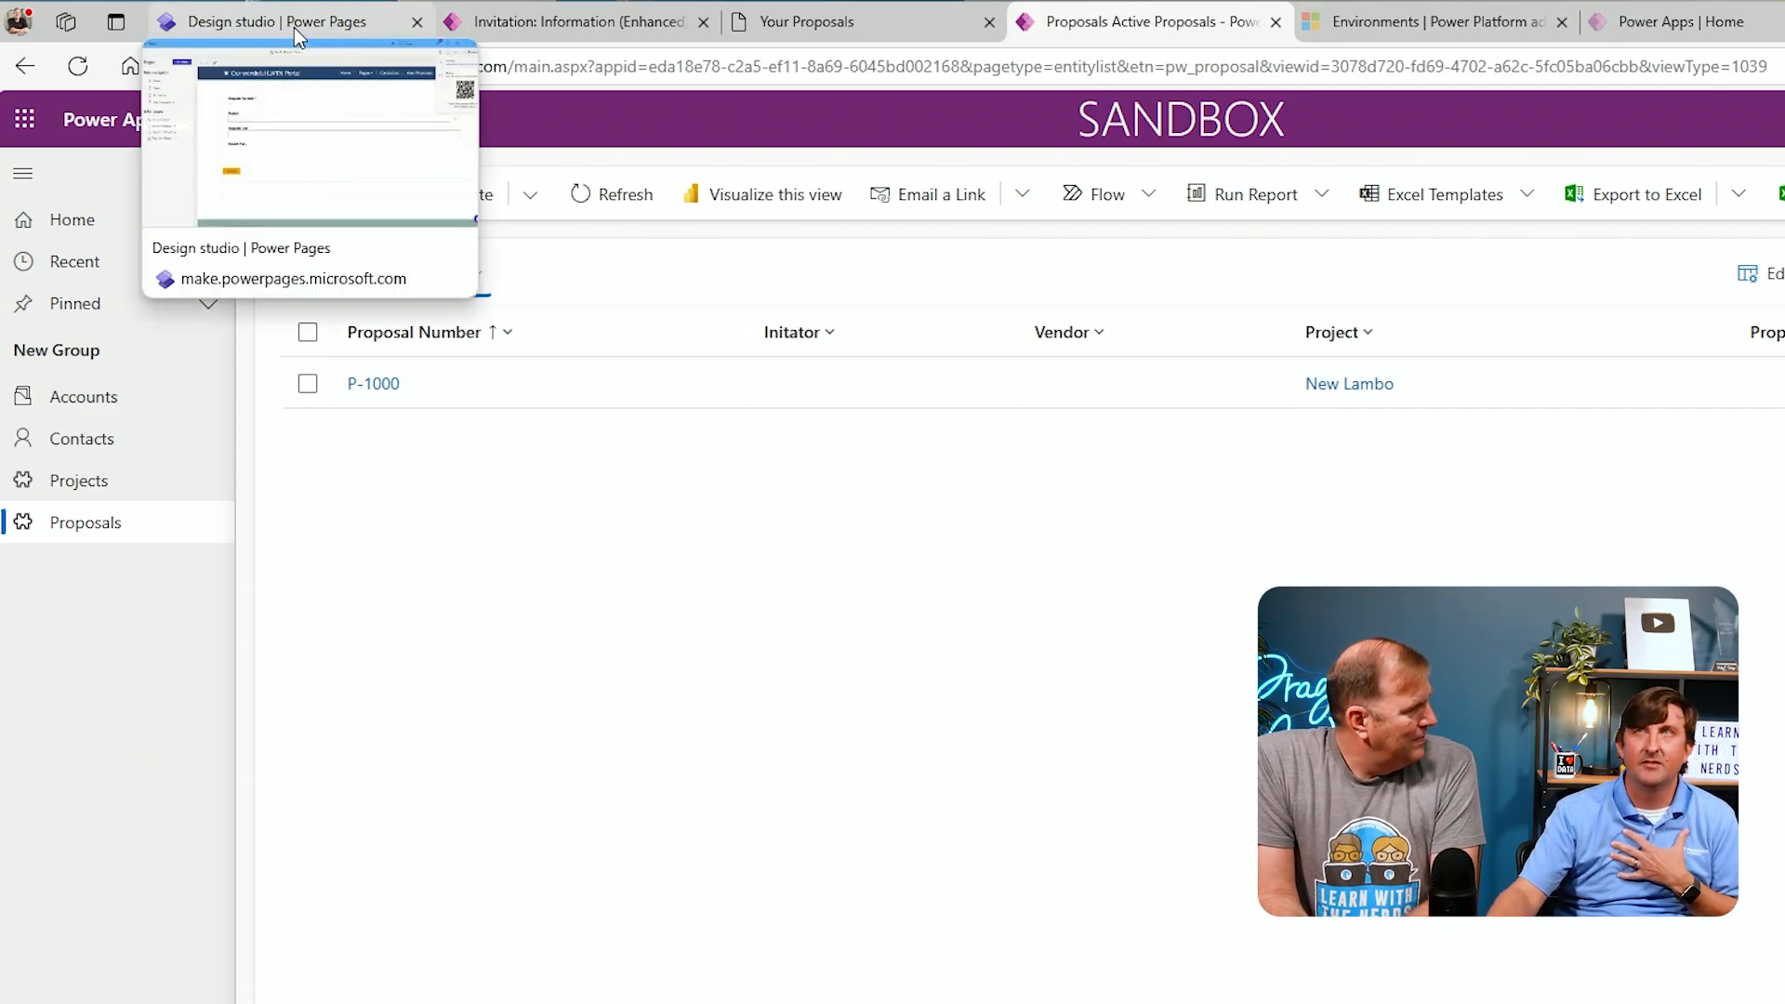
left_click(294, 26)
mouse_move(476, 21)
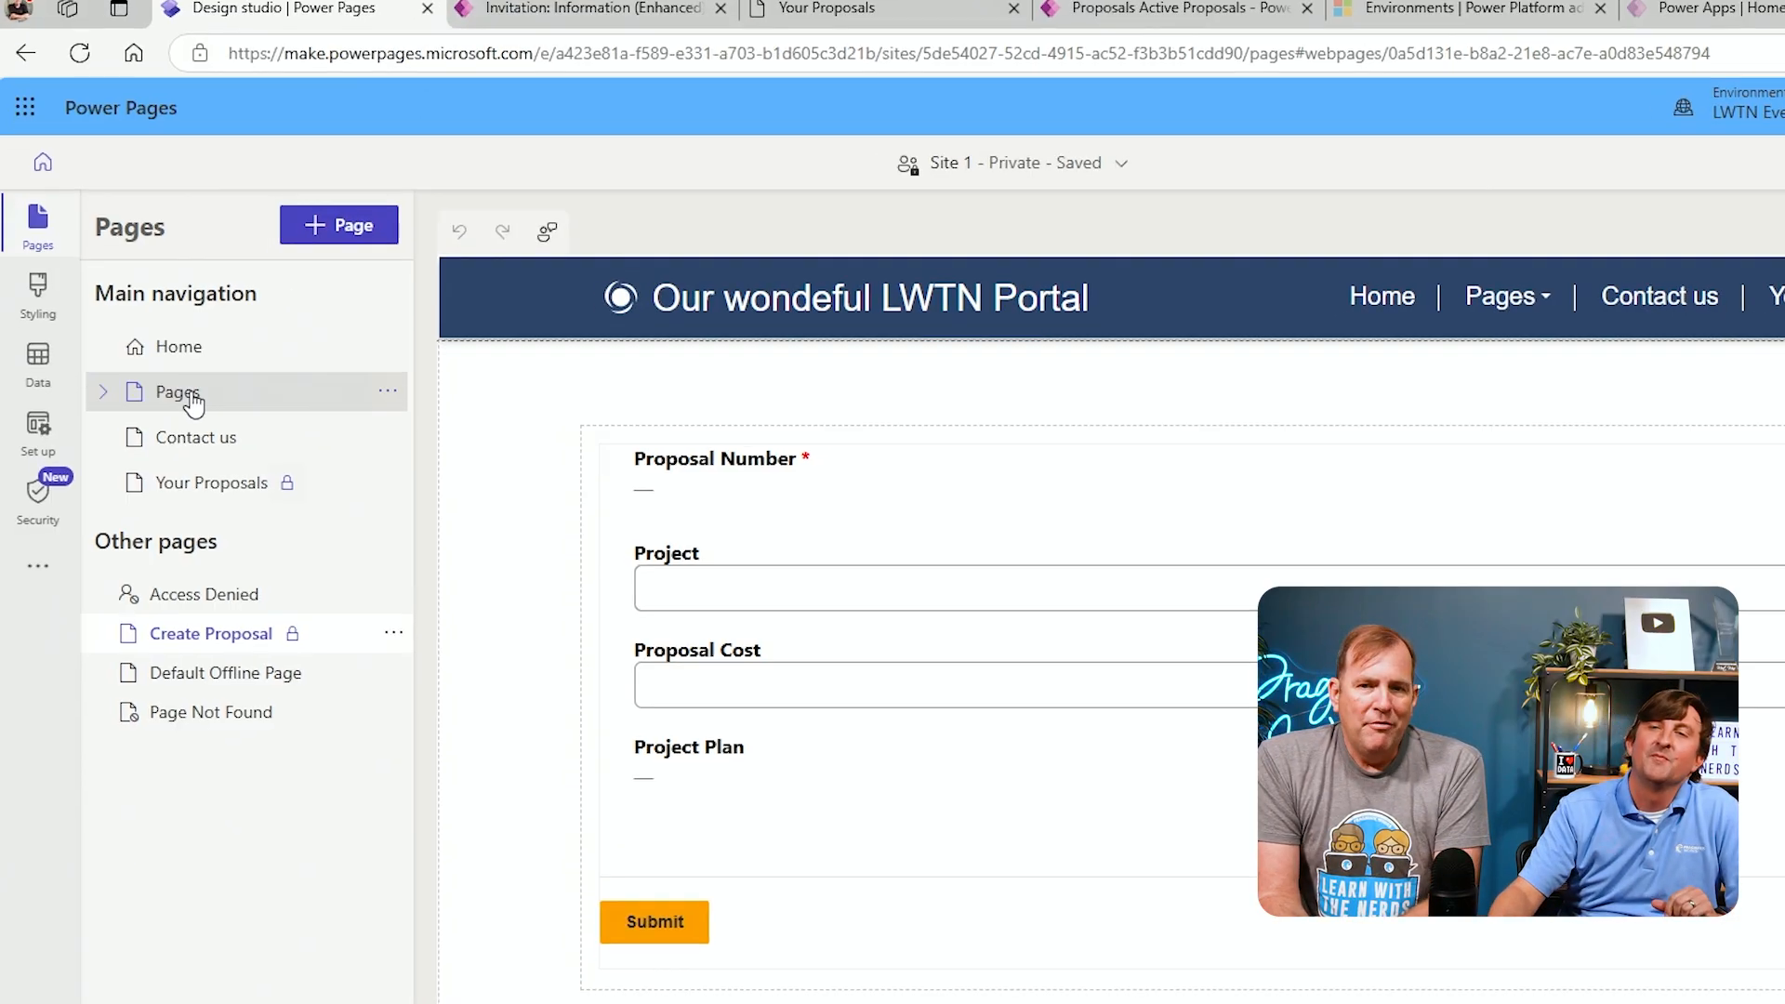
left_click(37, 566)
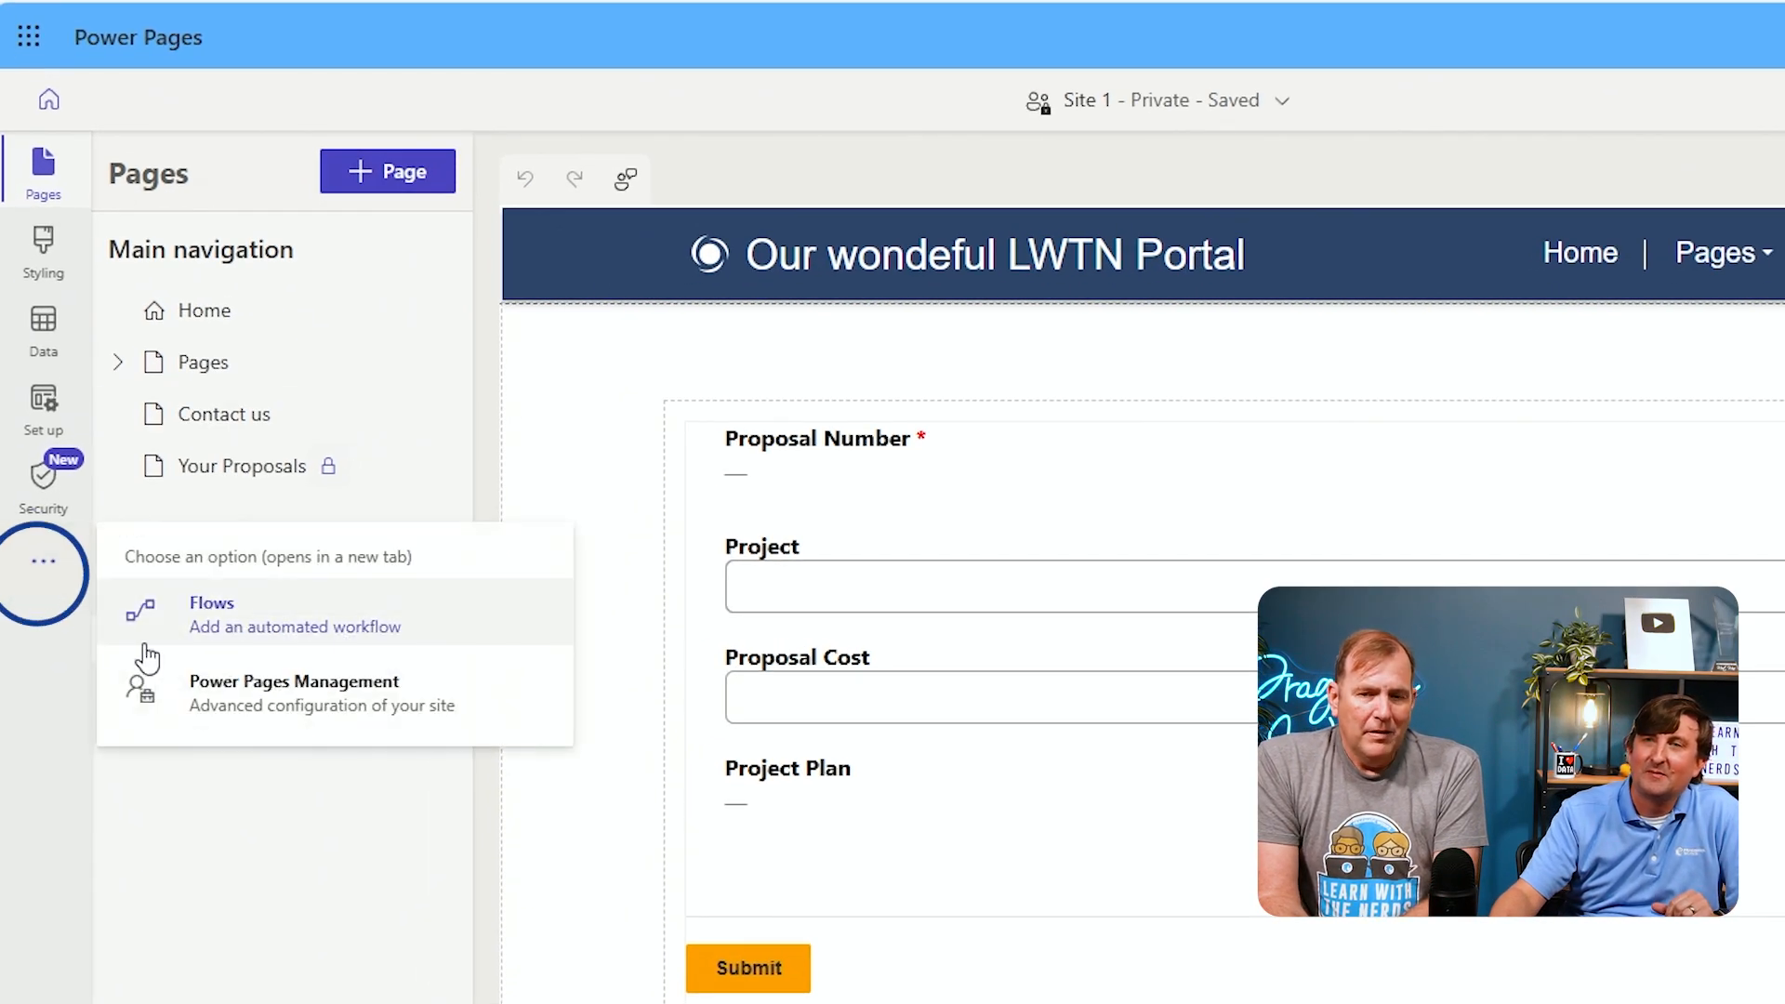
left_click(313, 695)
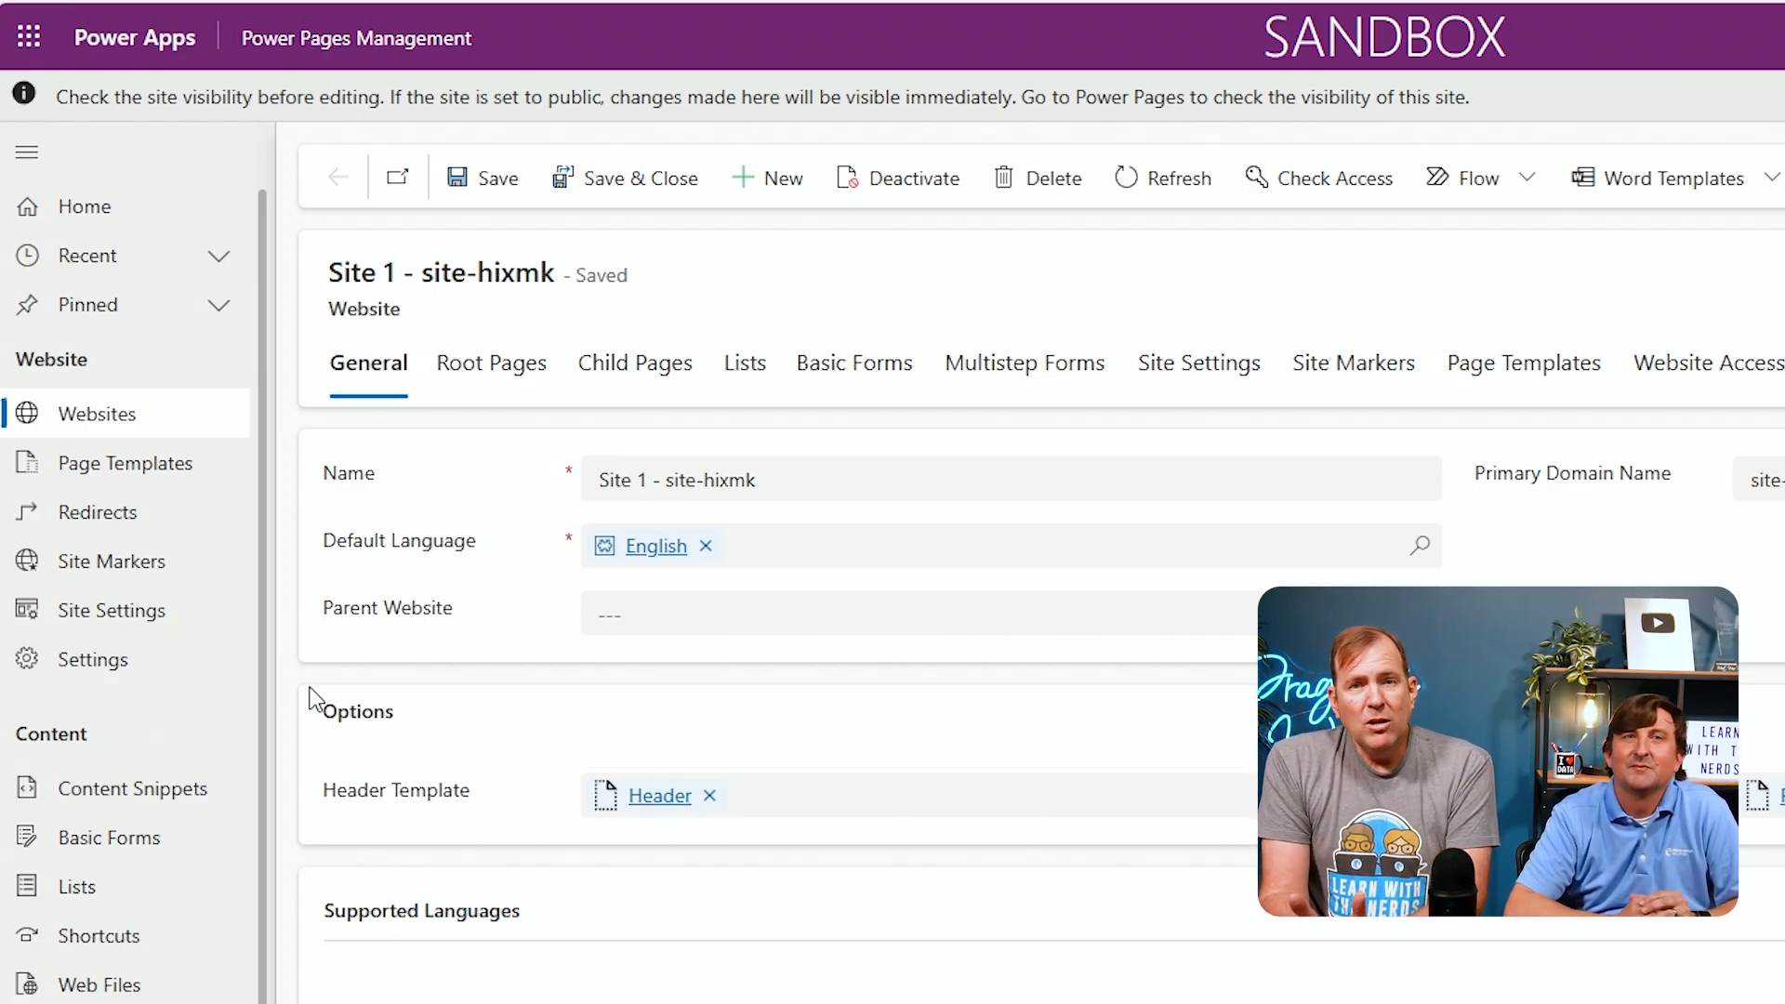
left_click(129, 850)
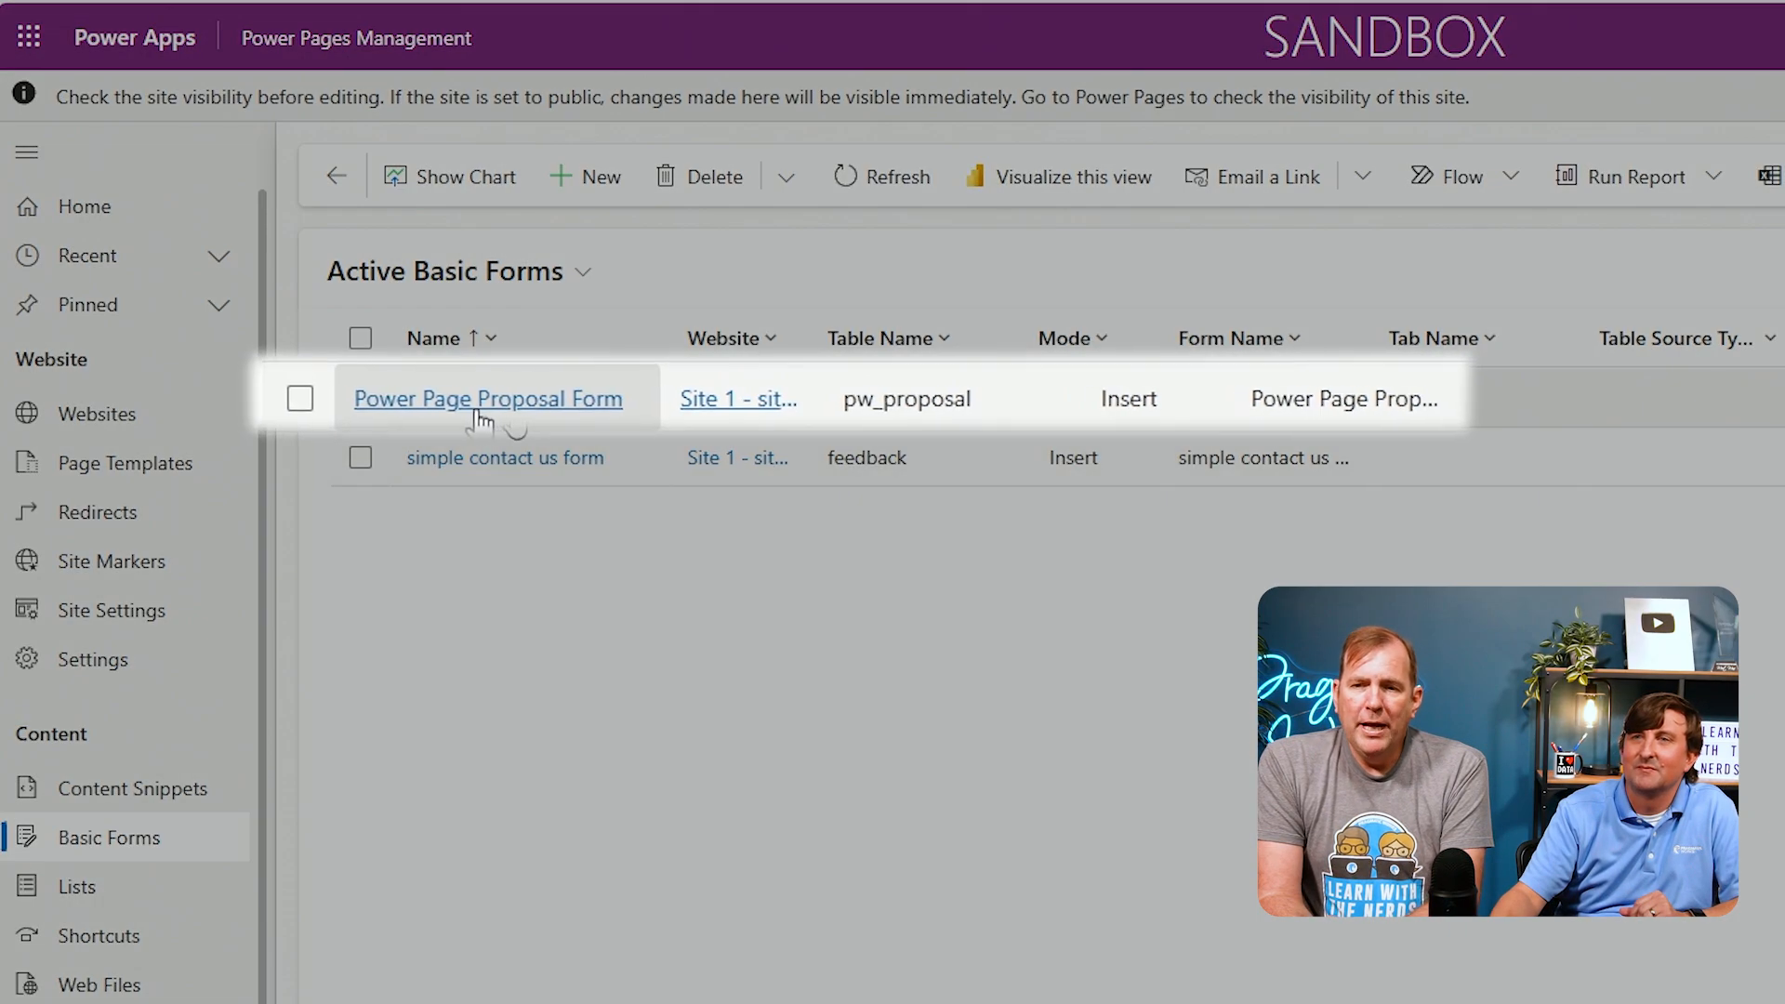
left_click(509, 406)
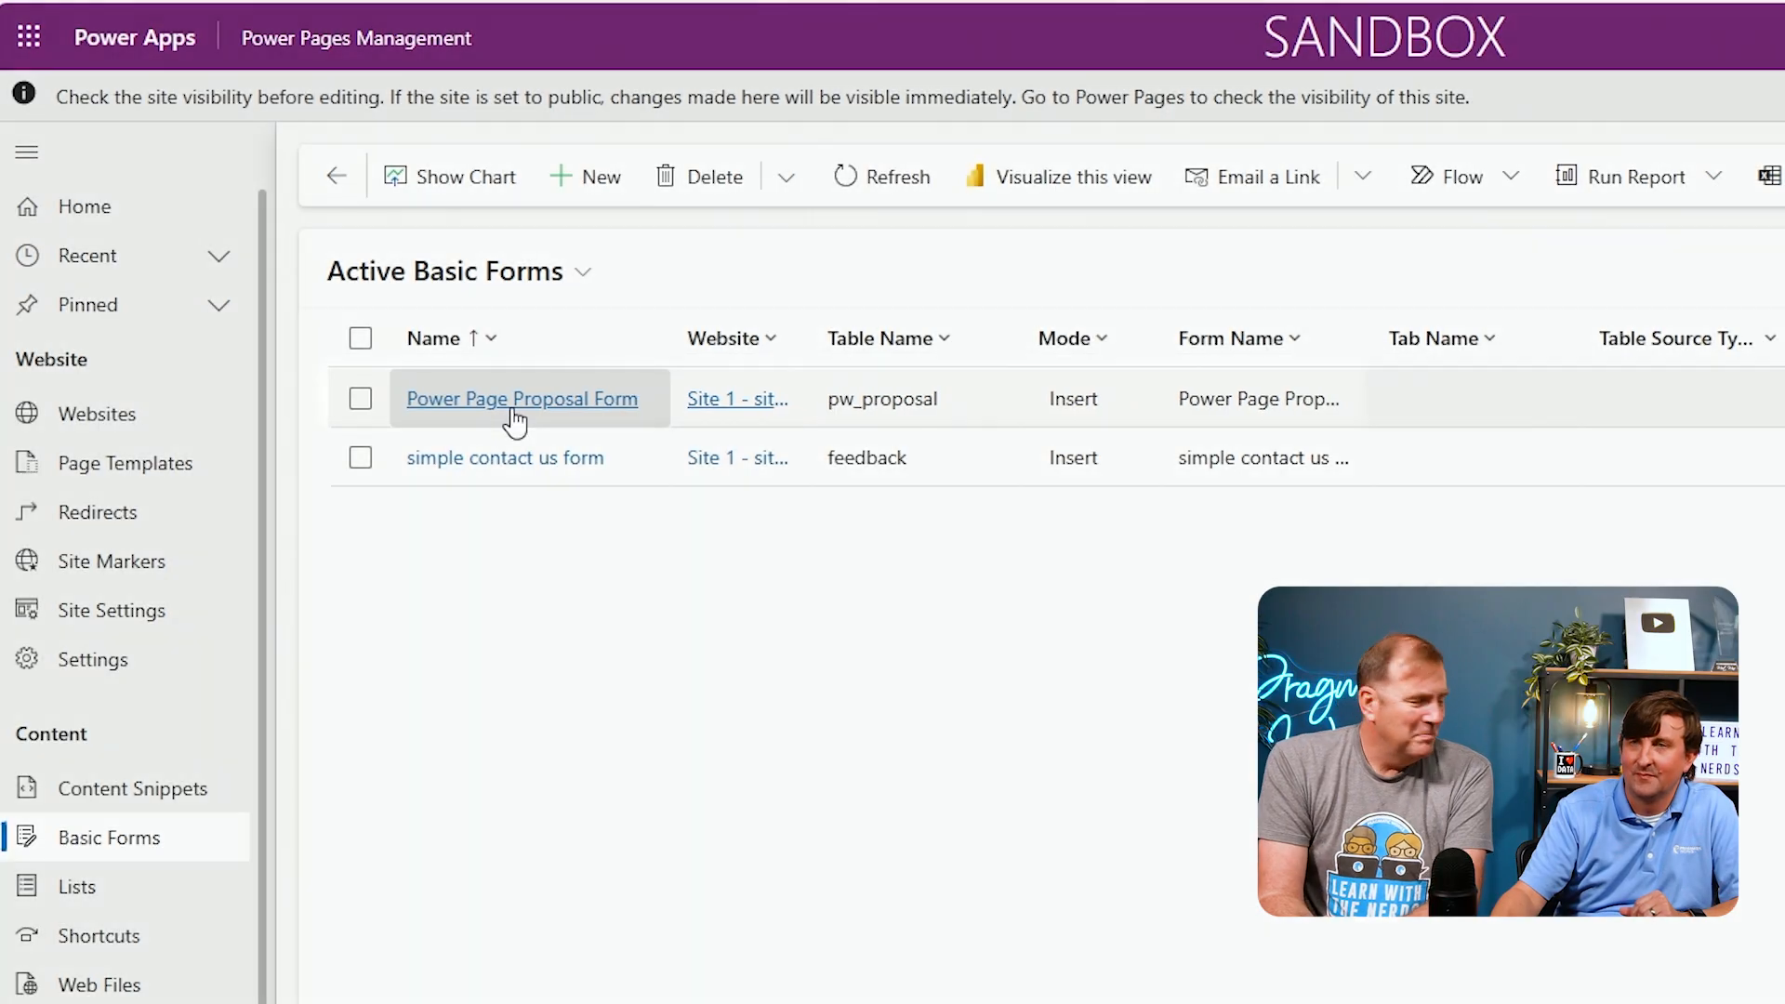
left_click(512, 409)
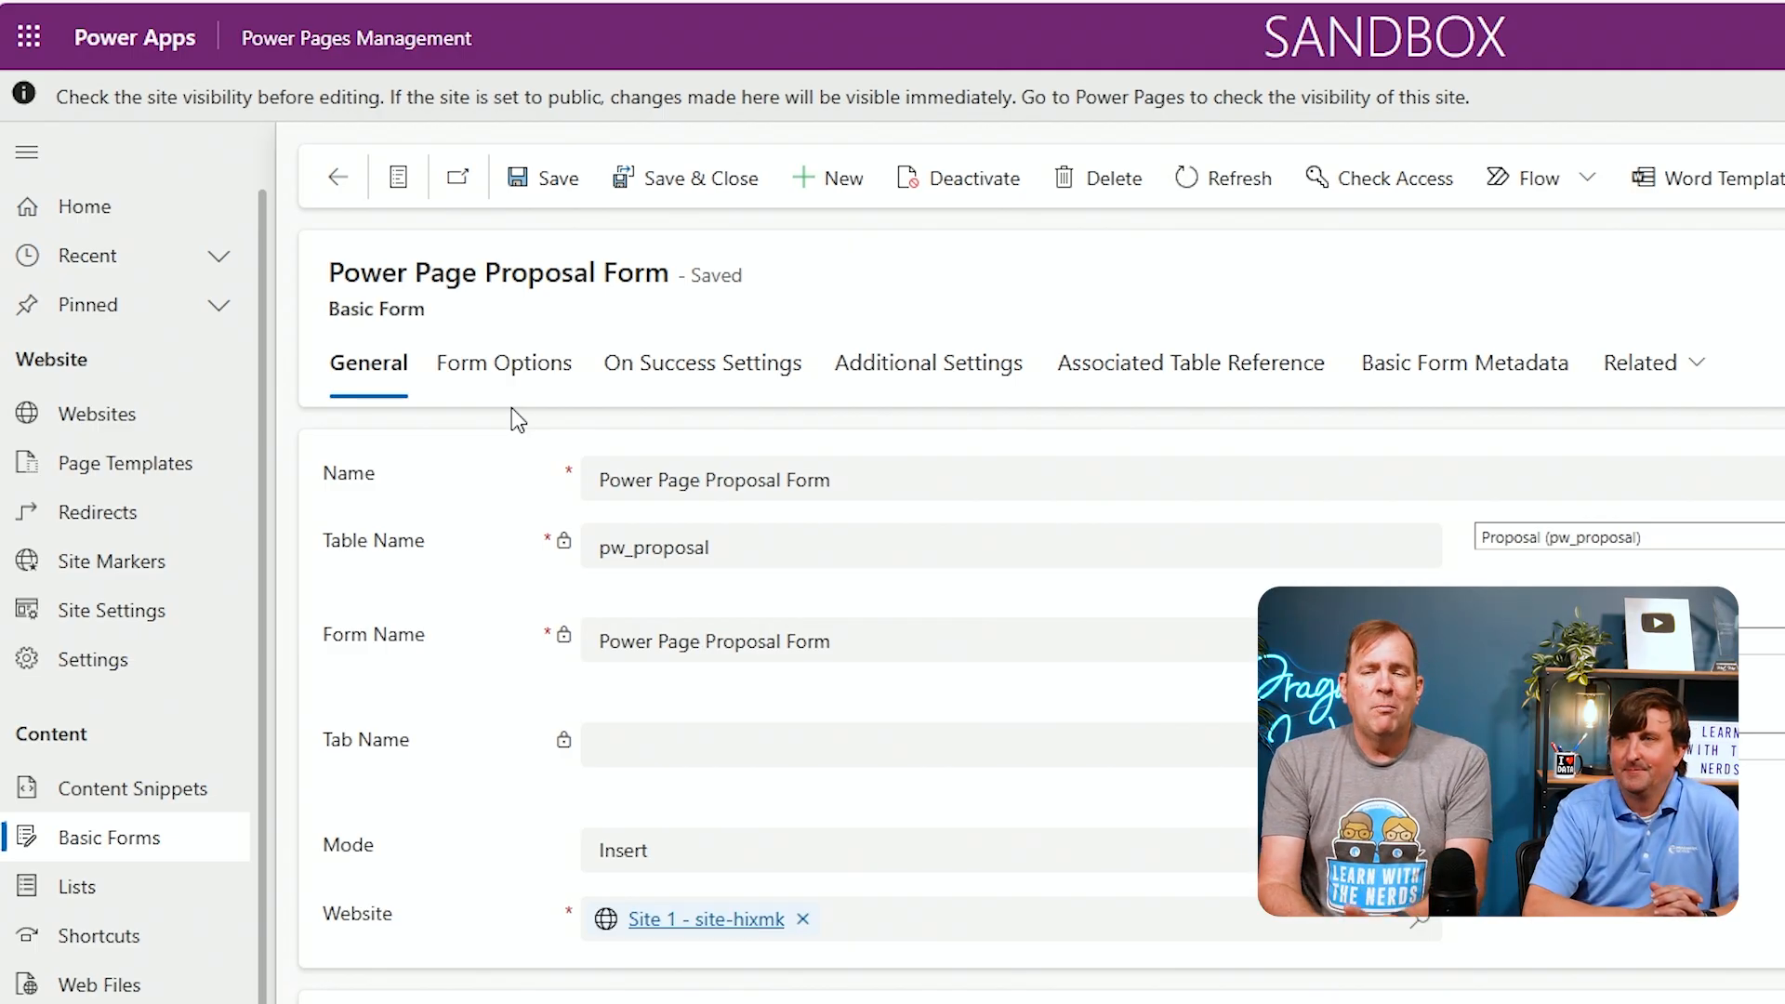
Review the basic form's Form Options and Additional Settings
left_click(520, 373)
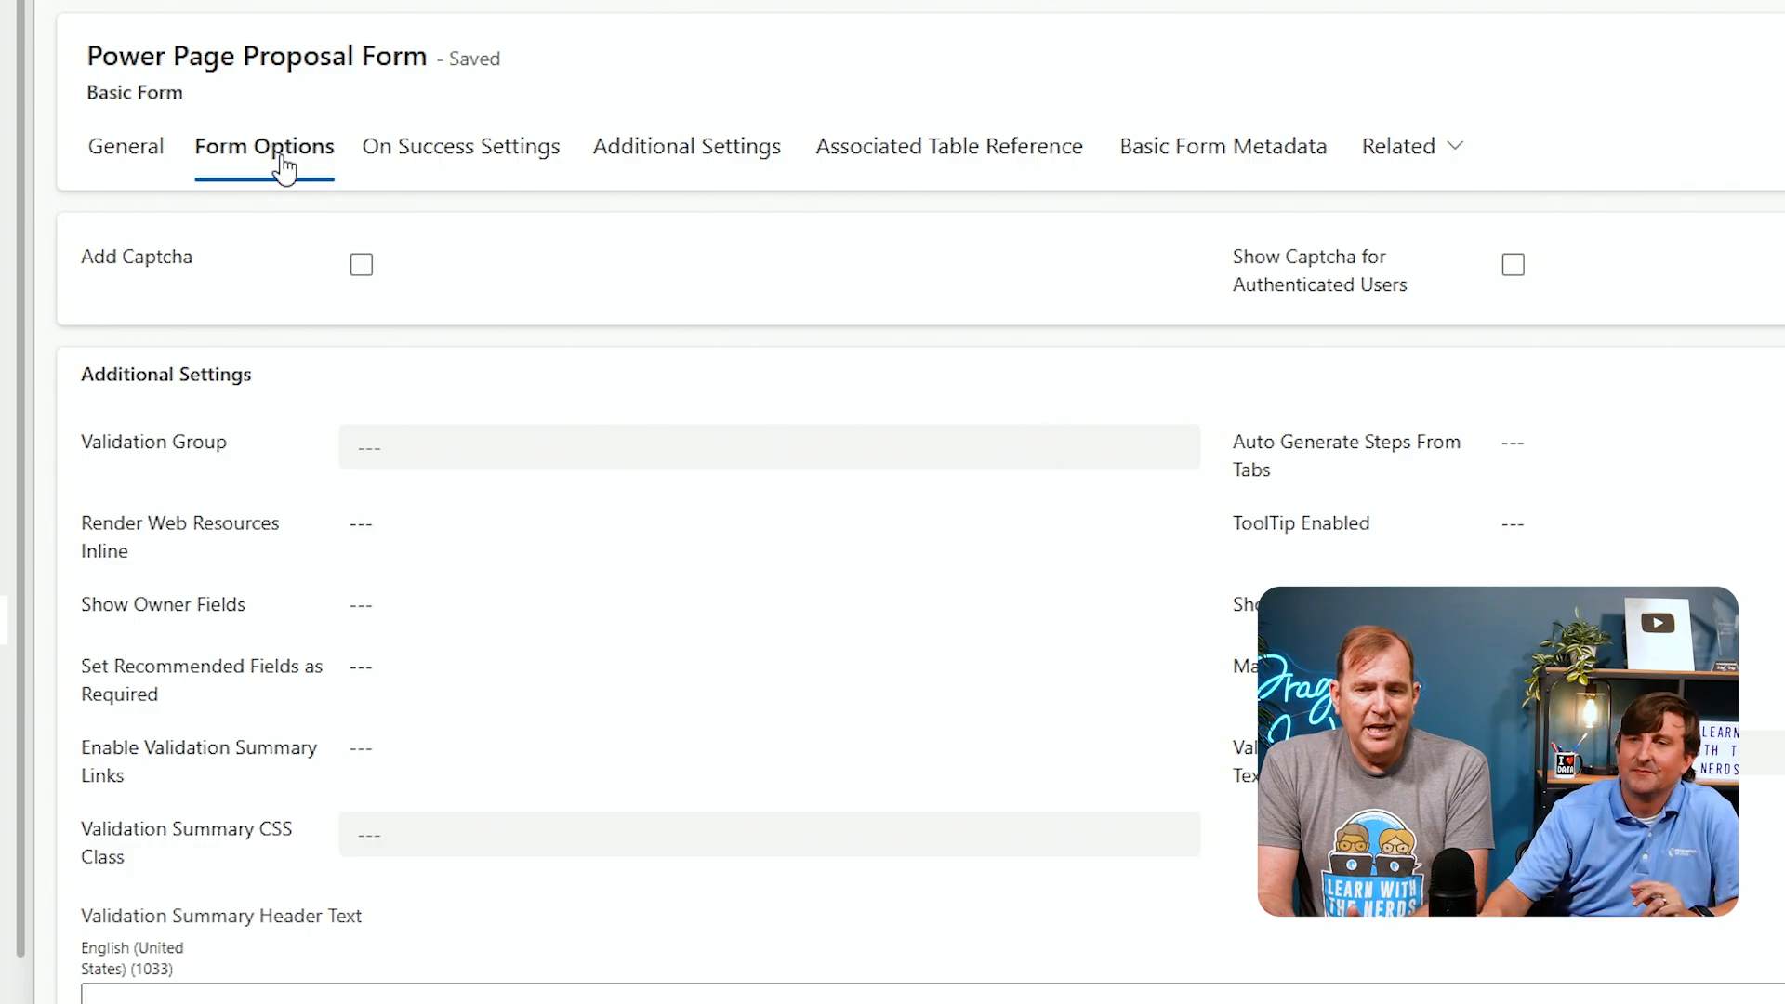
scroll(335, 498, "down", 3)
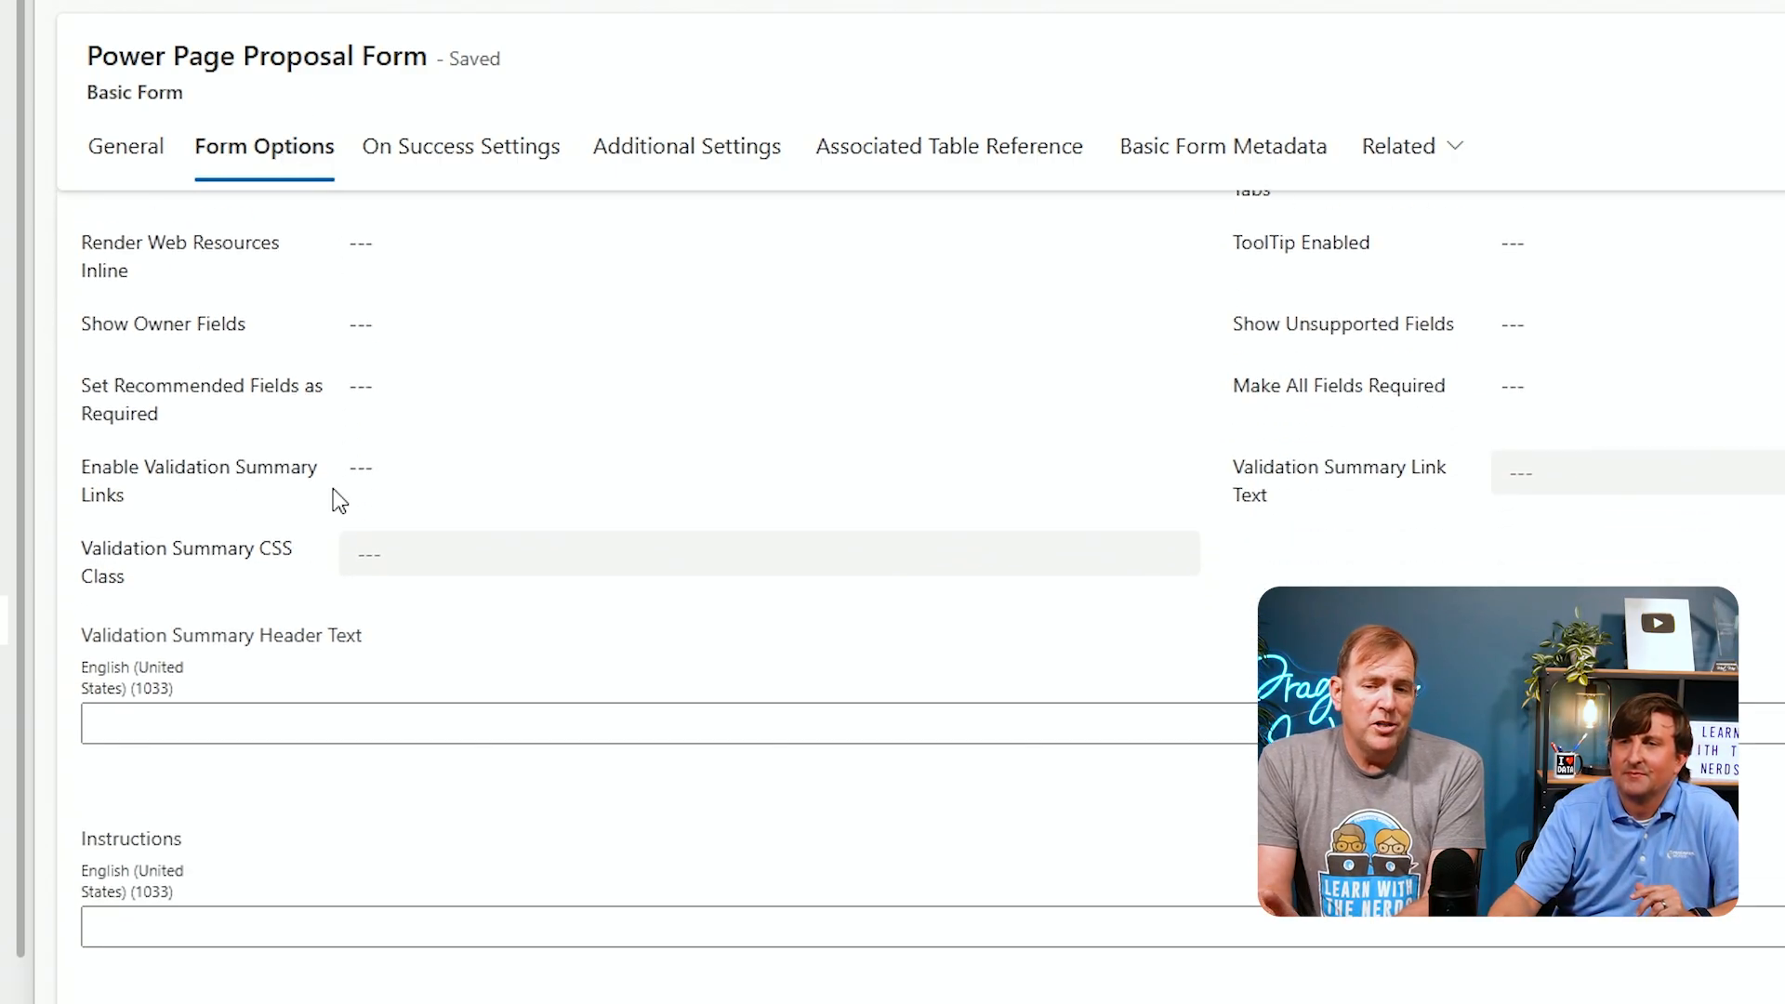
scroll(337, 499, "down", 1)
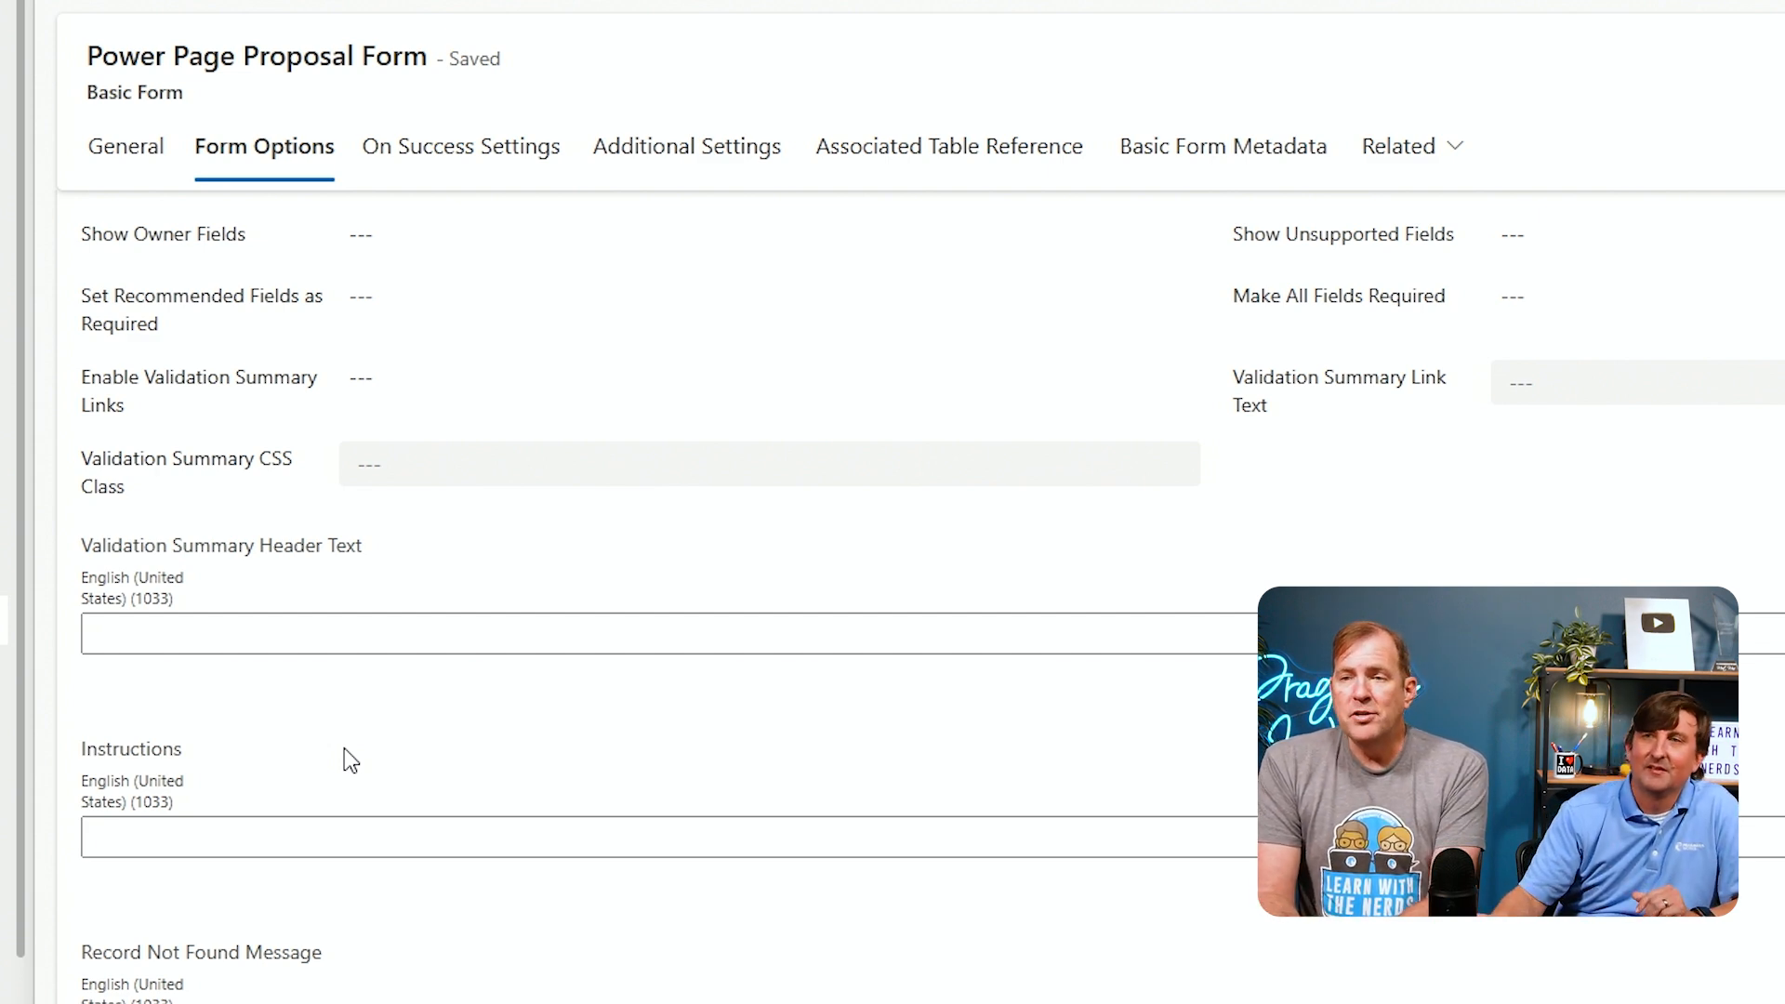
left_click(693, 151)
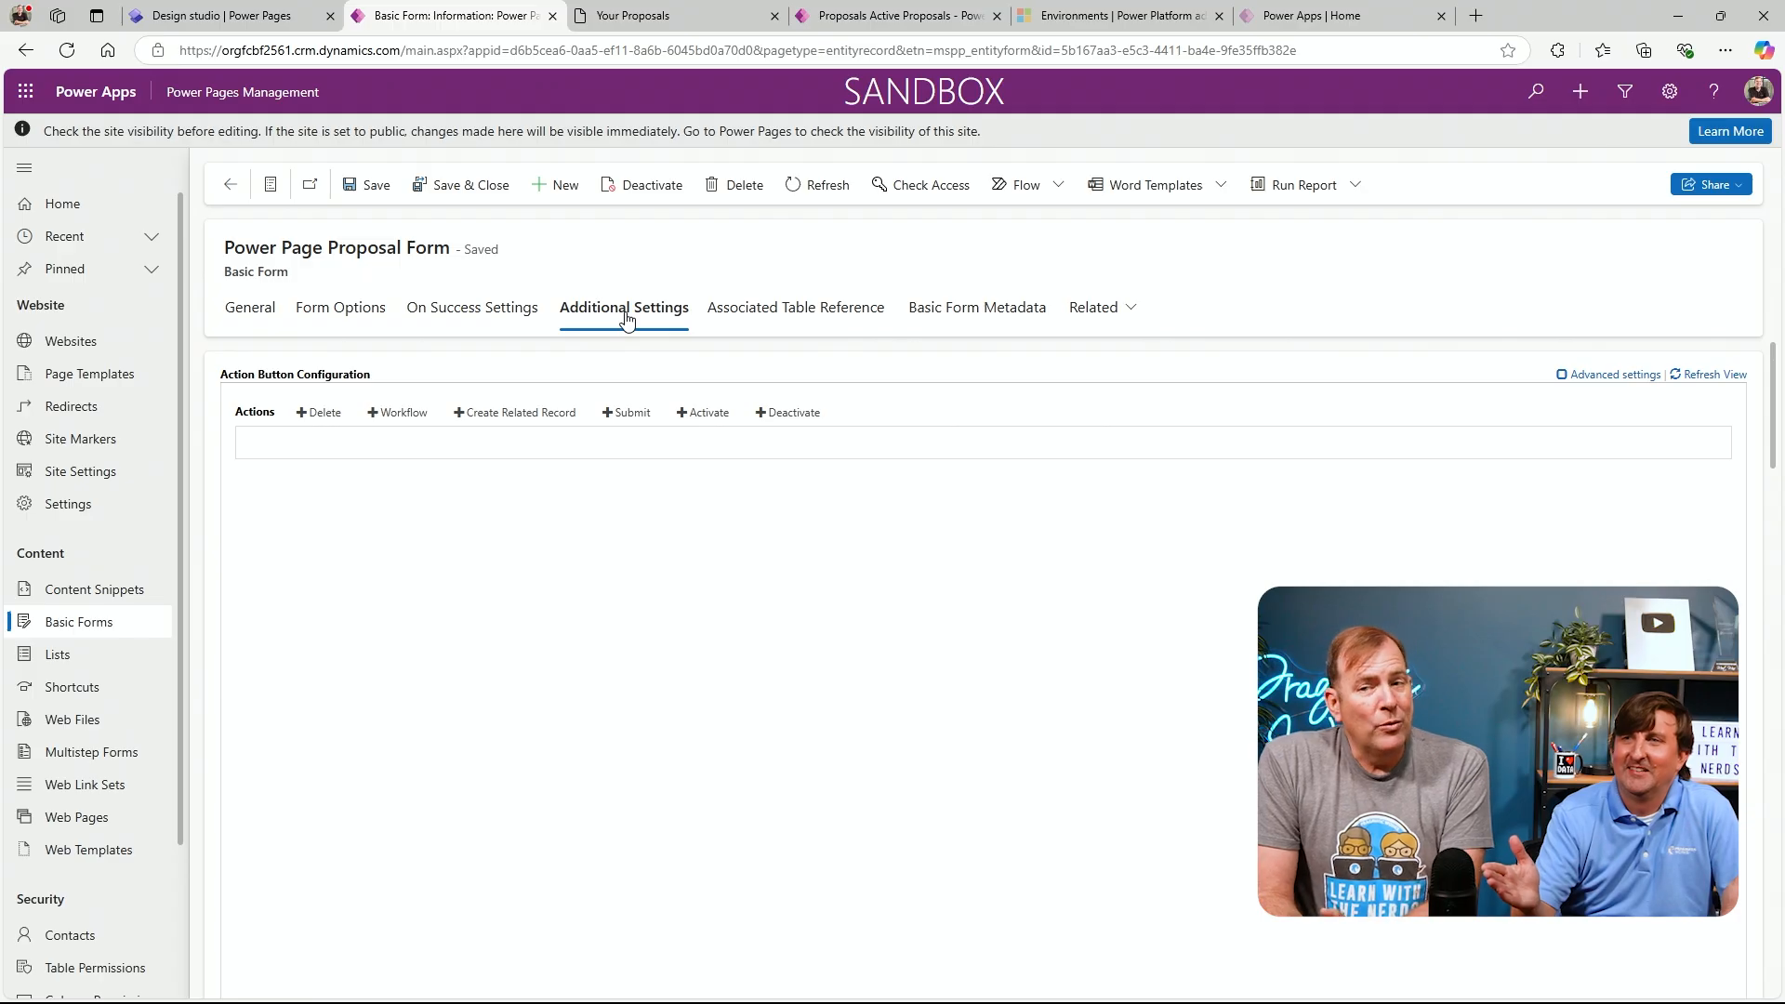
scroll(688, 544, "down", 2)
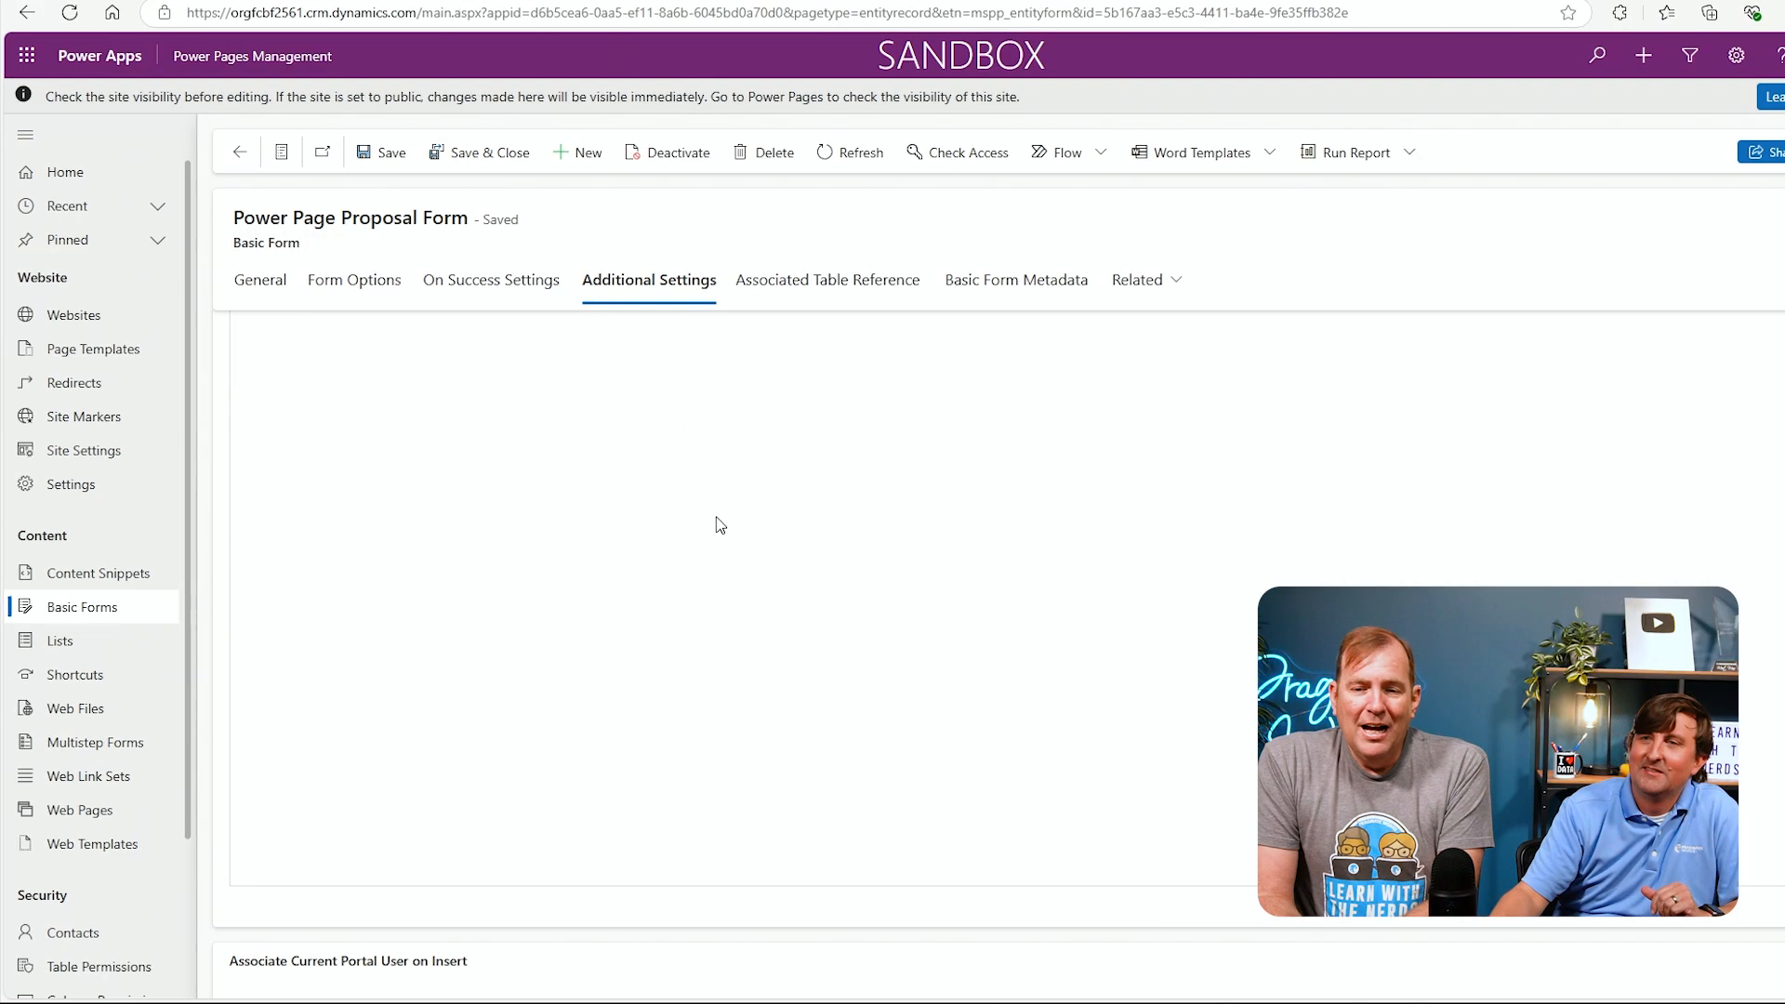
scroll(721, 525, "down", 3)
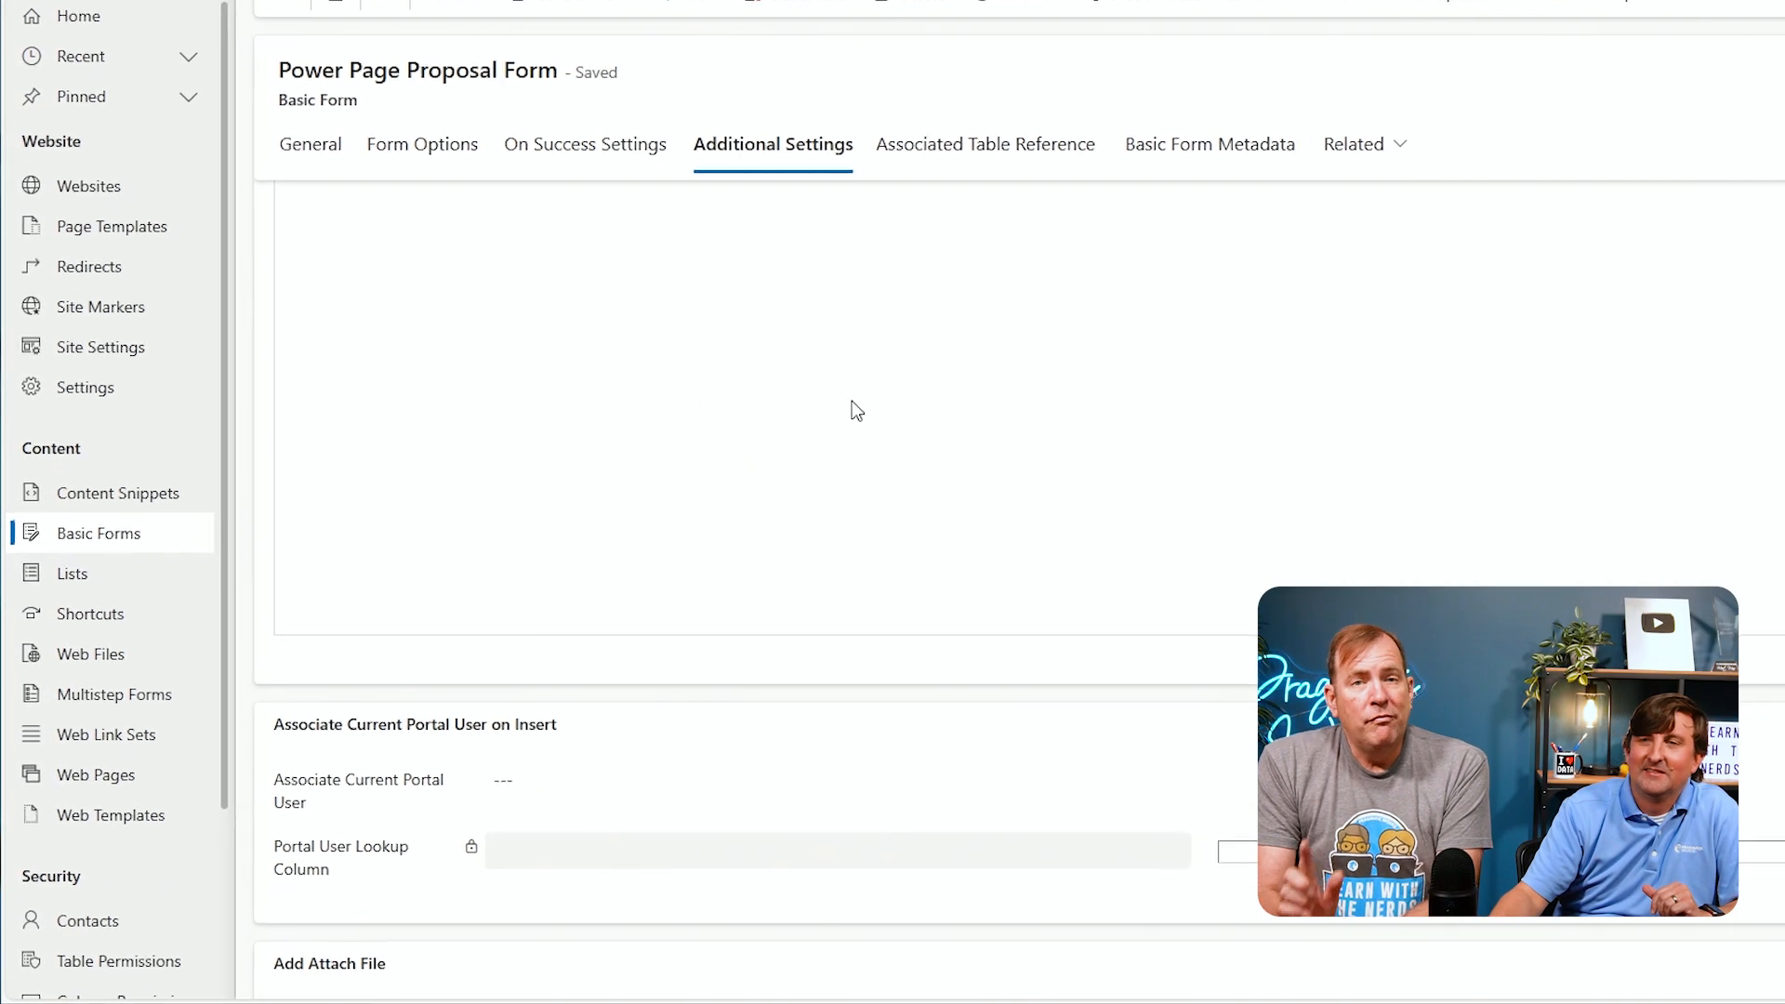
scroll(888, 381, "down", 2)
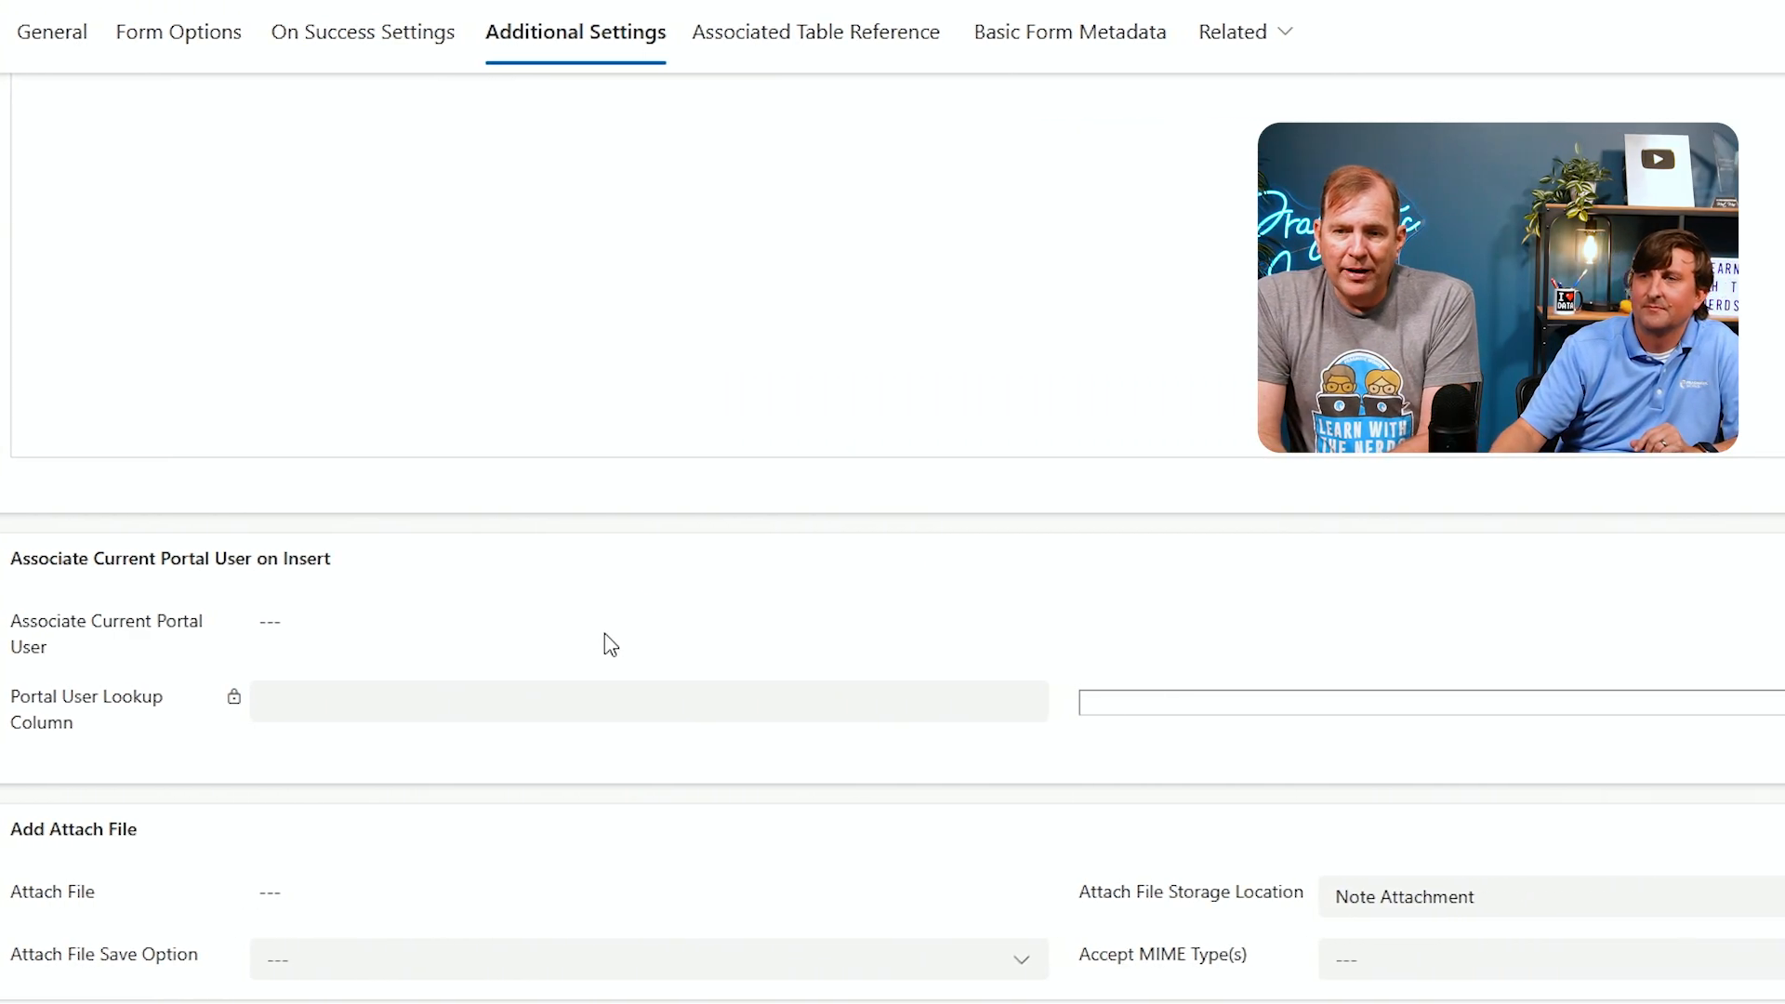
Set the Portal User Lookup Column to Initator (pw_initator), enable Associate Current Portal User, and save the form
left_click(1190, 708)
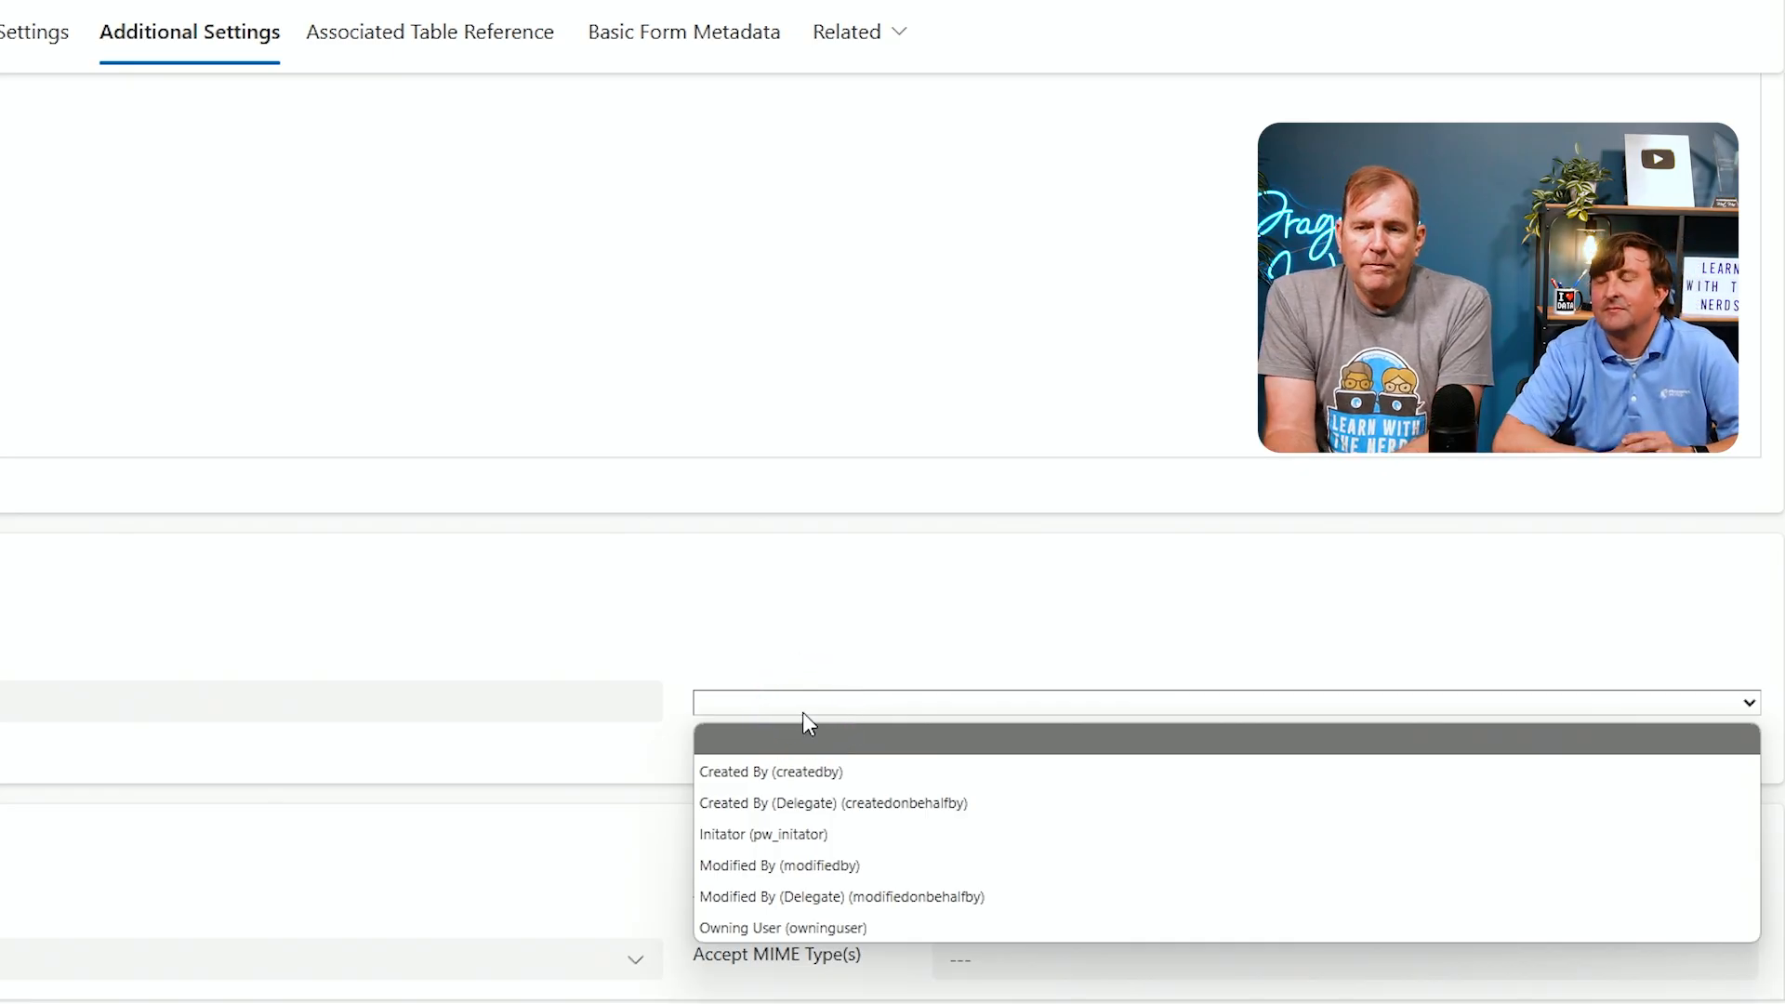
left_click(785, 842)
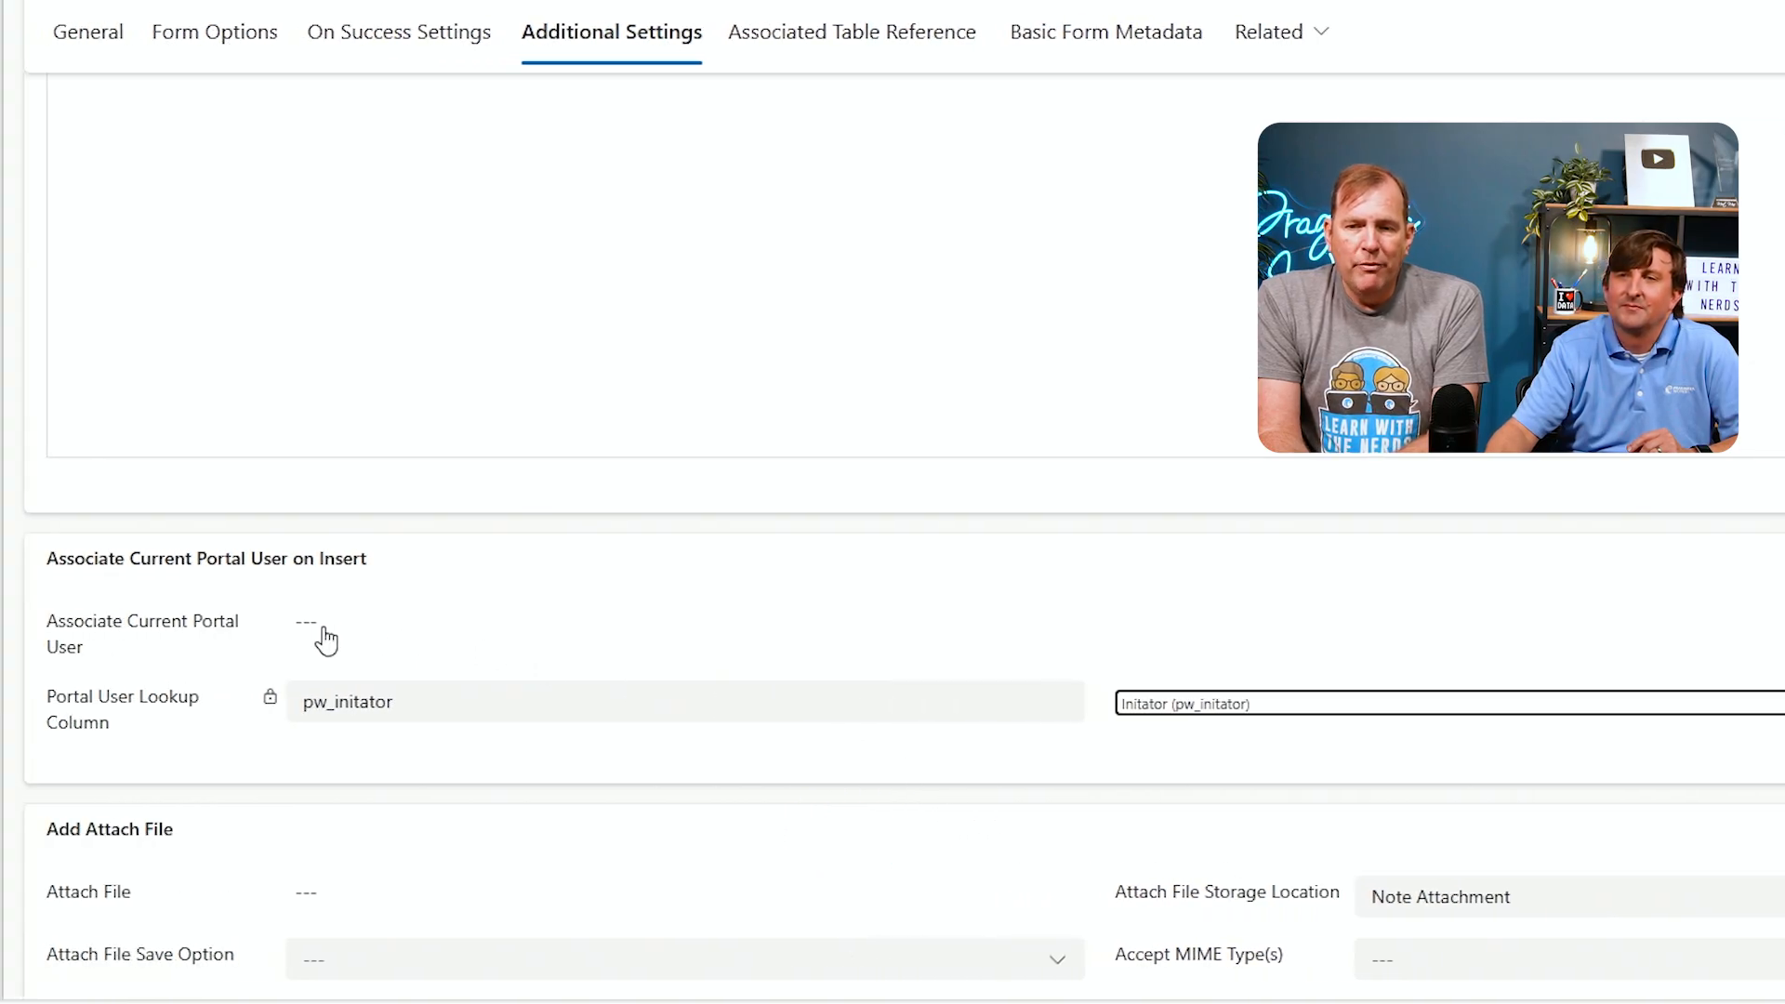
left_click(316, 640)
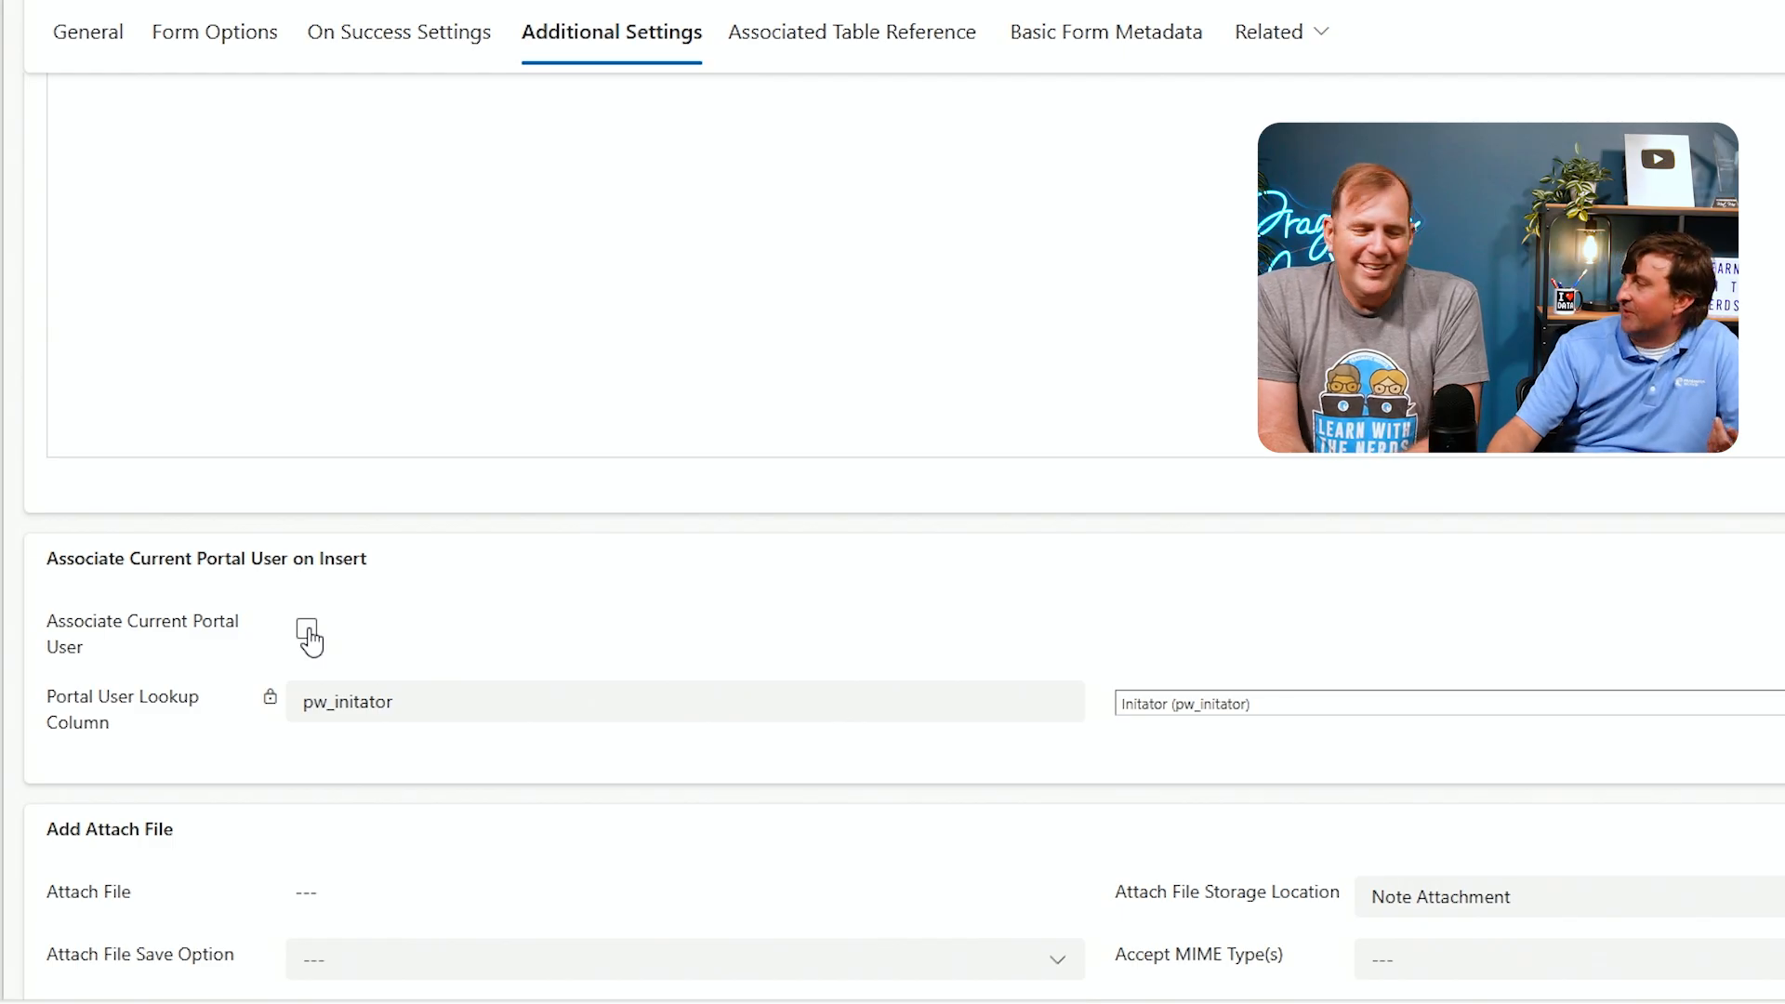
left_click(308, 632)
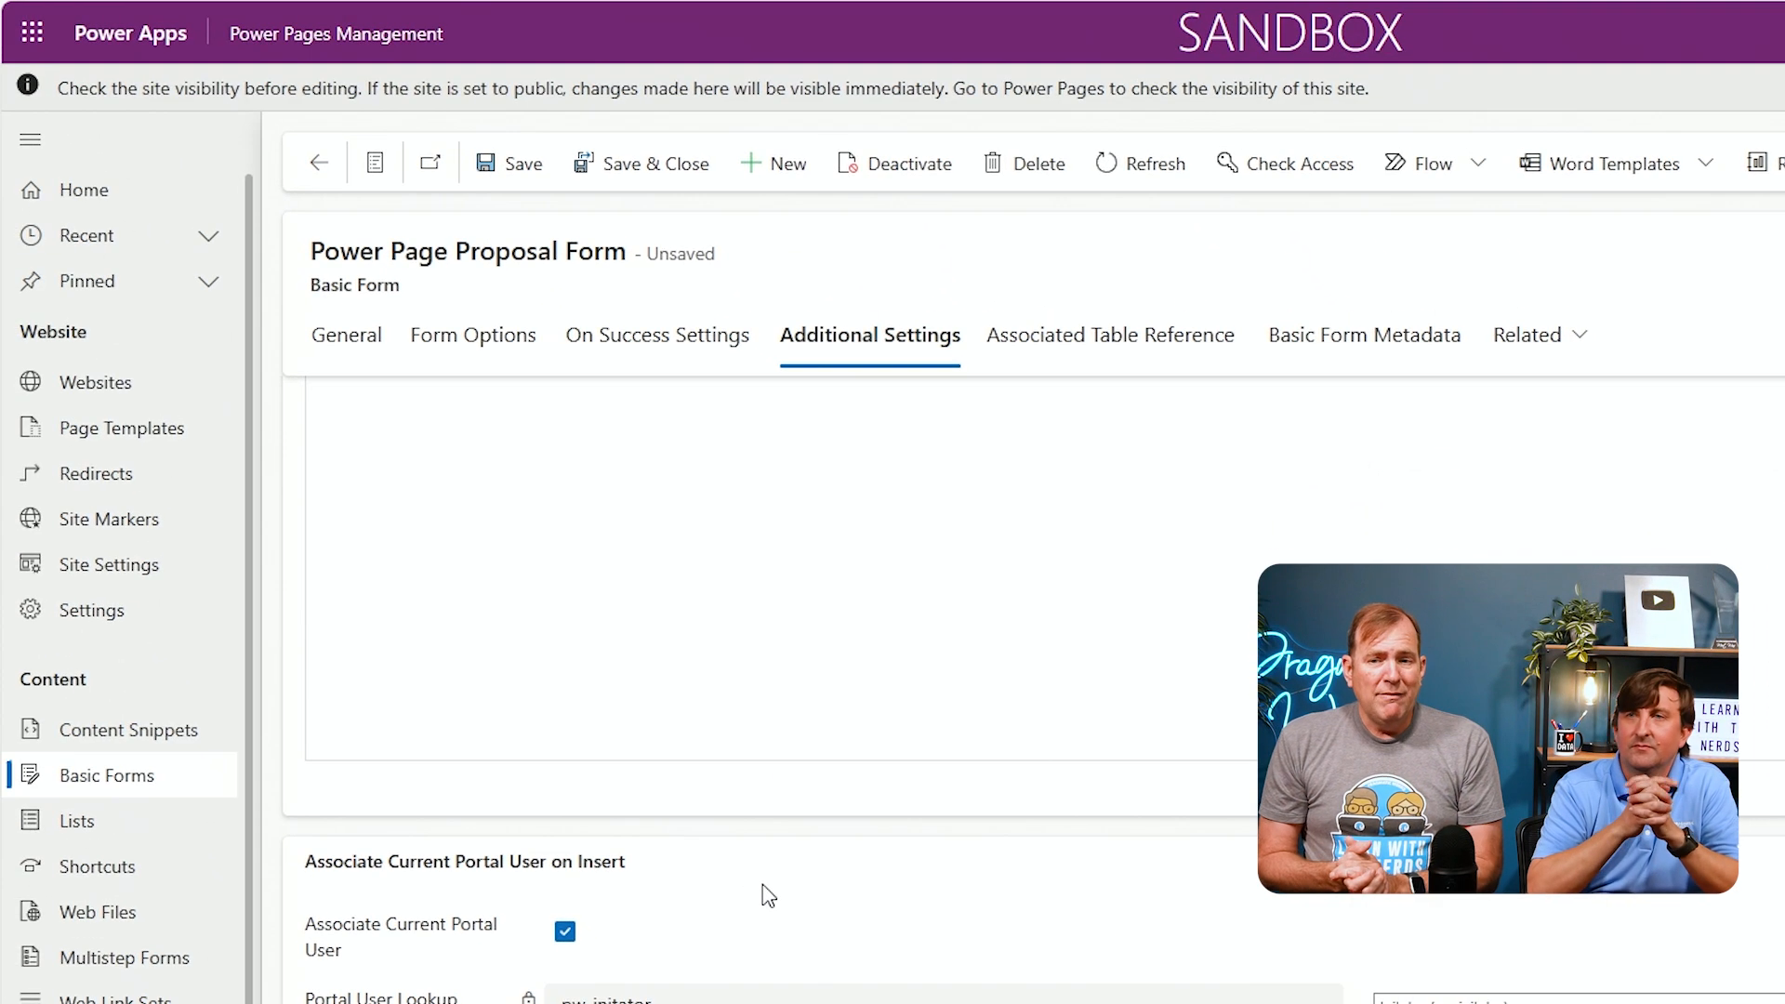
left_click(505, 171)
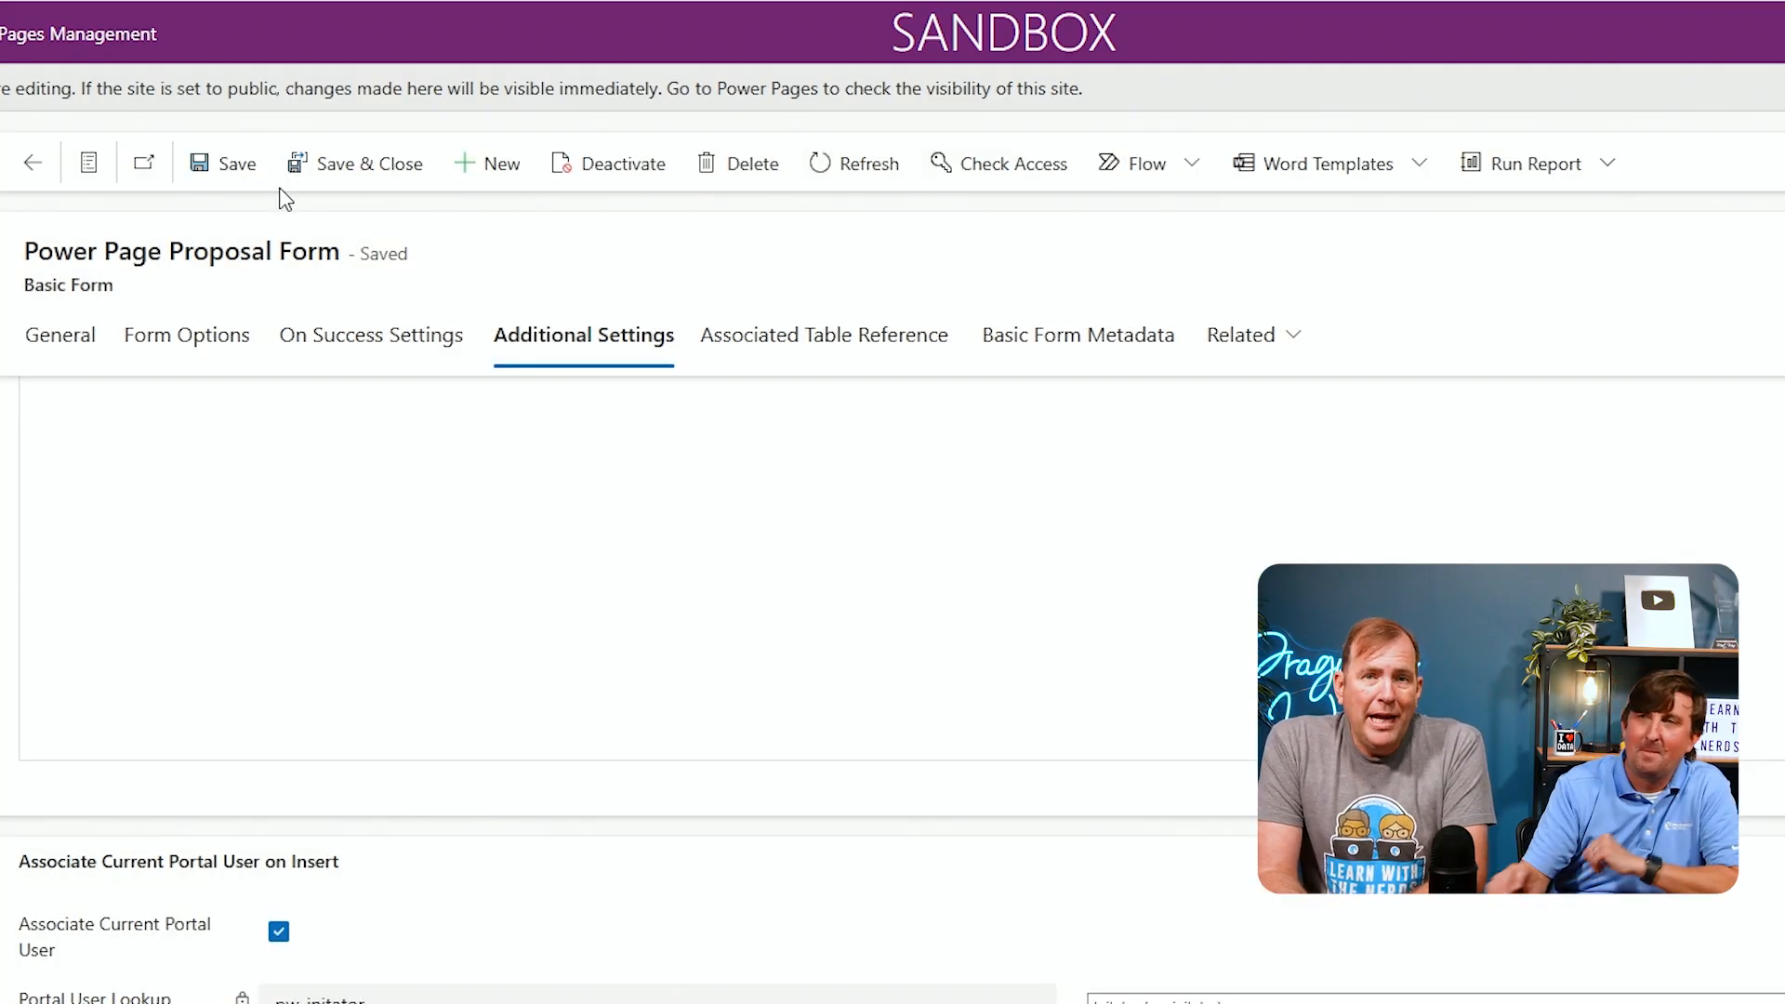
Start a new Basic Form Metadata record for the proposal form with Type set to Attribute
left_click(1030, 344)
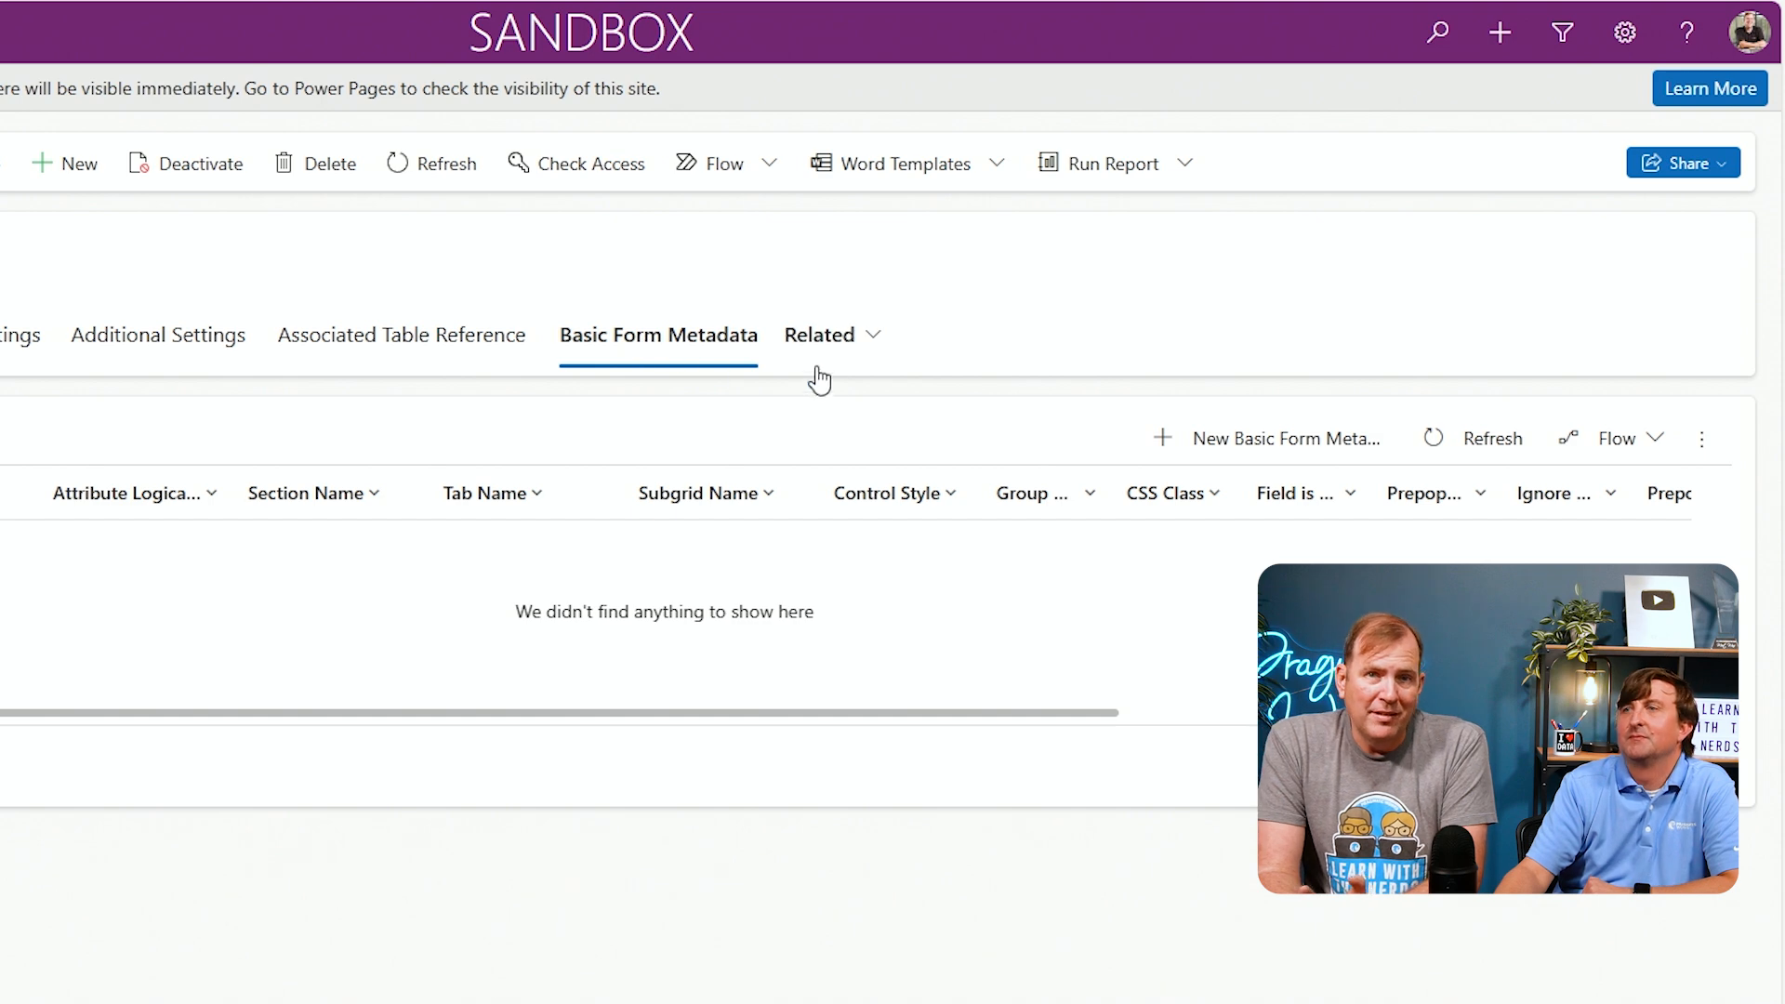
left_click(1162, 446)
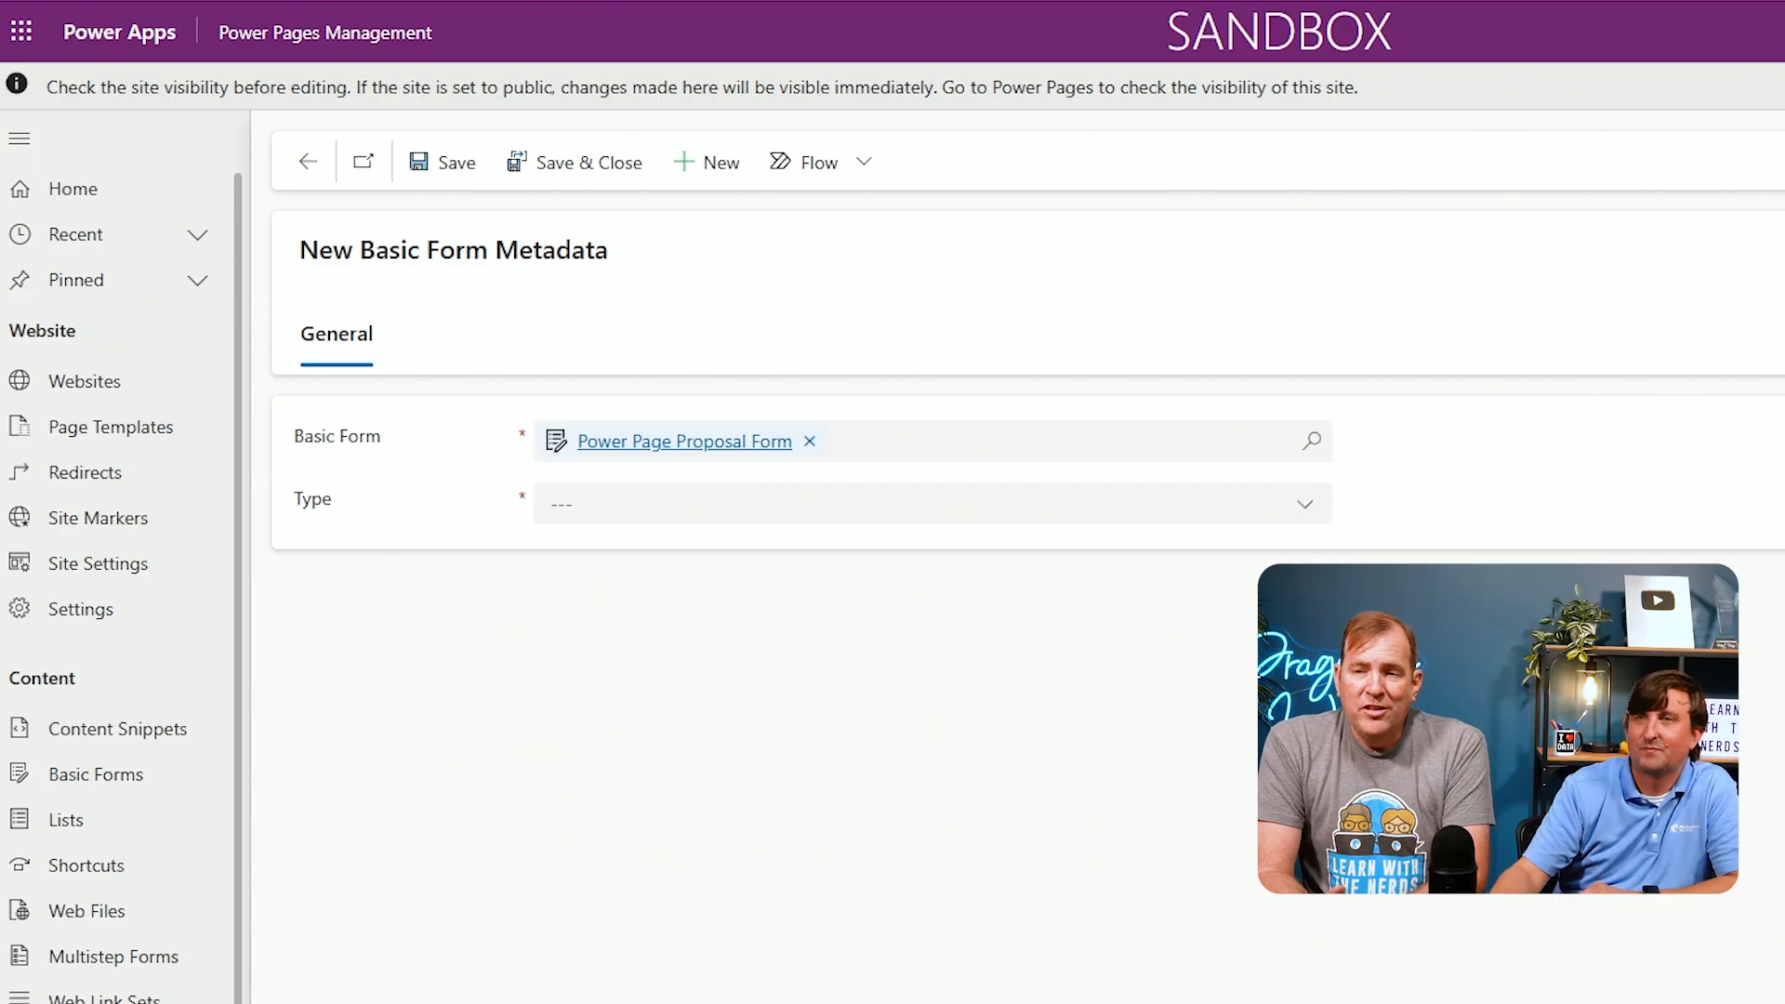
left_click(1302, 504)
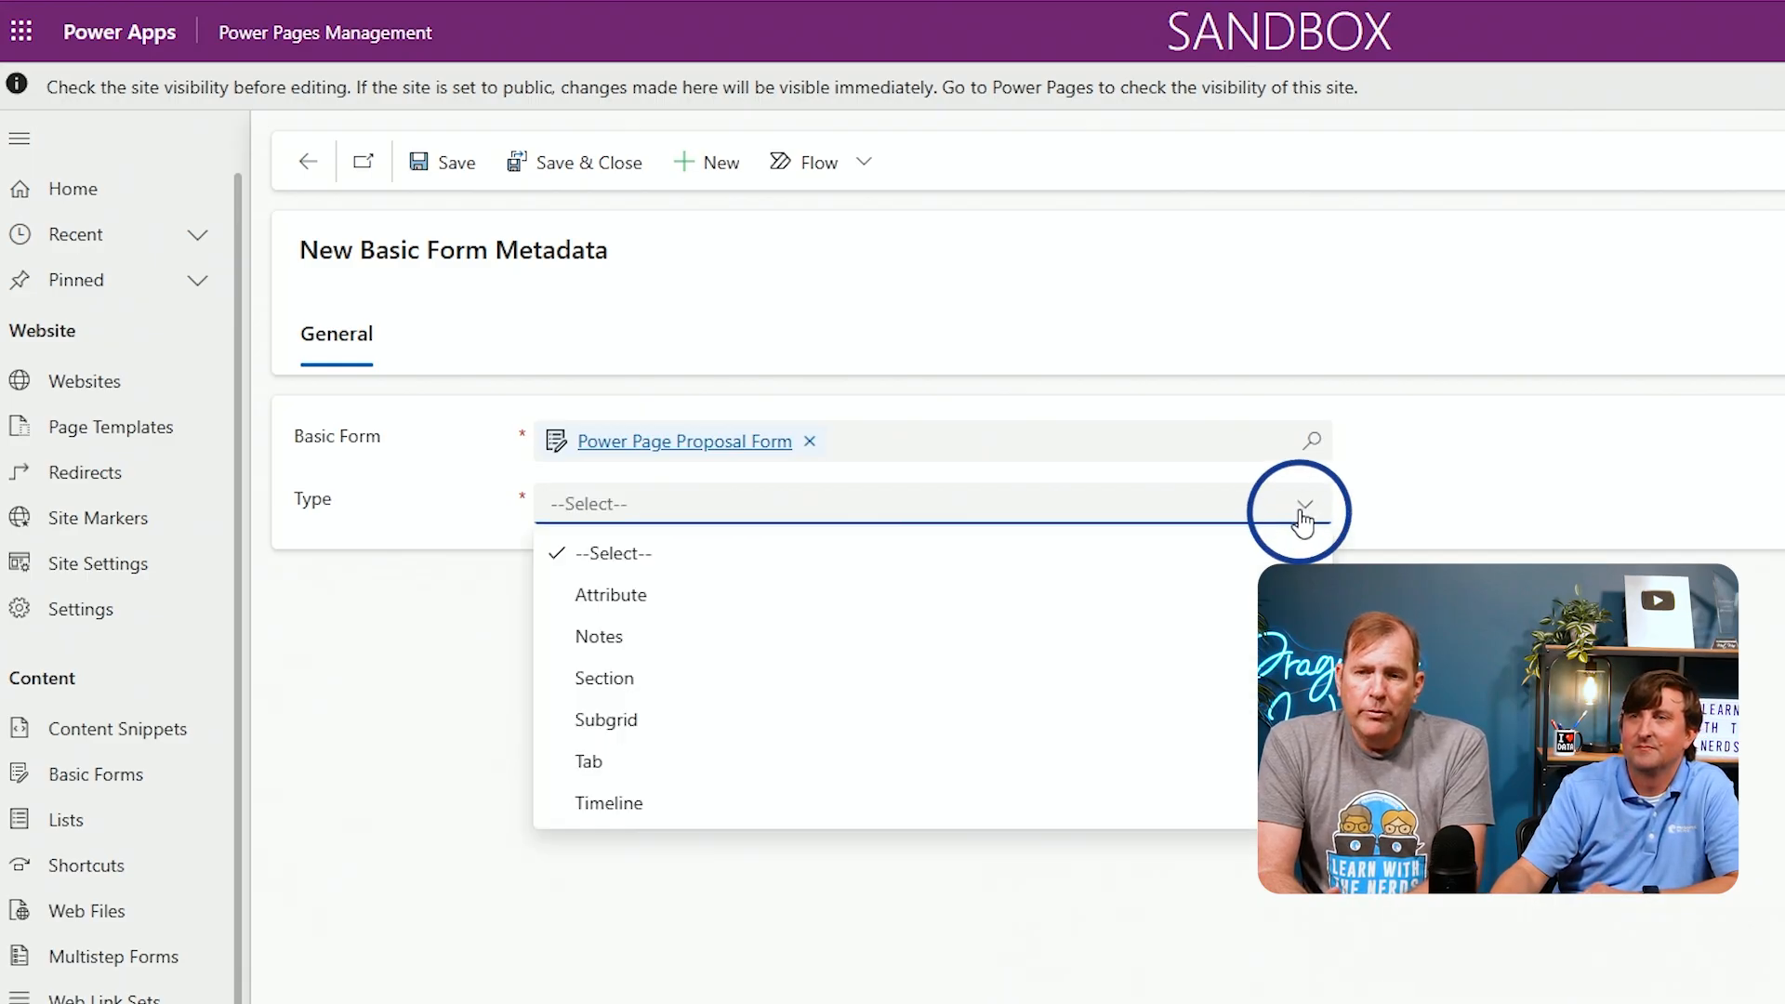
left_click(894, 600)
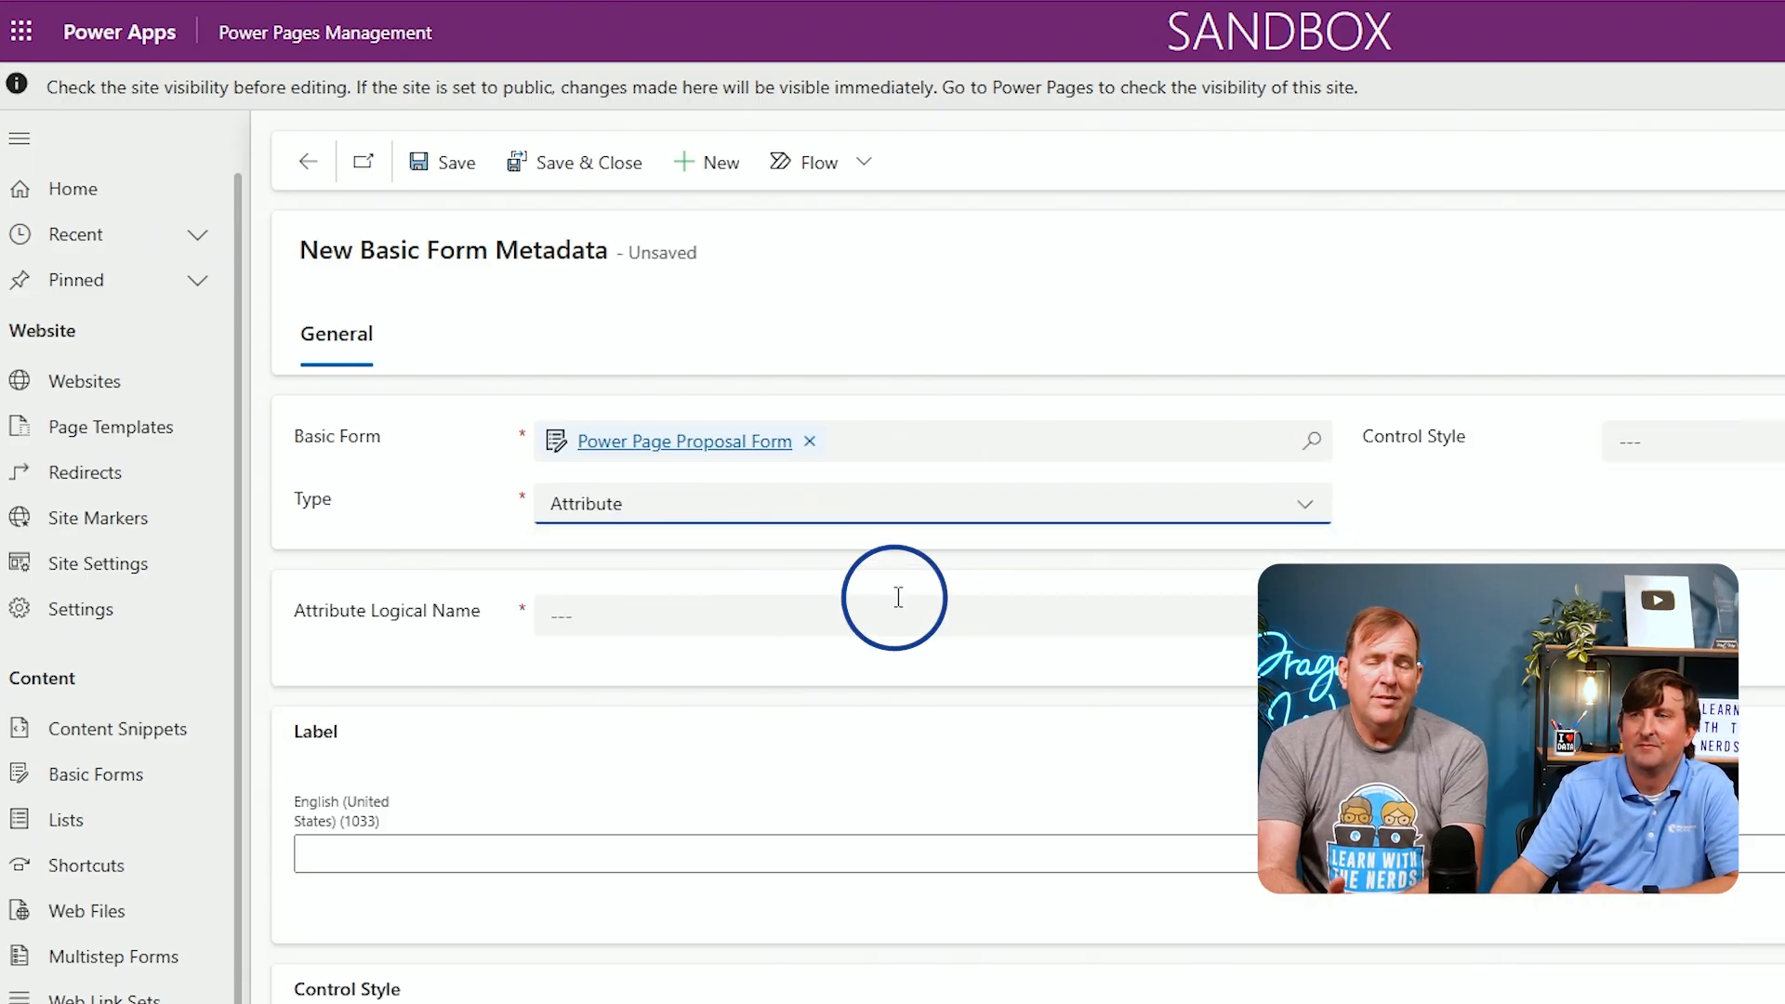
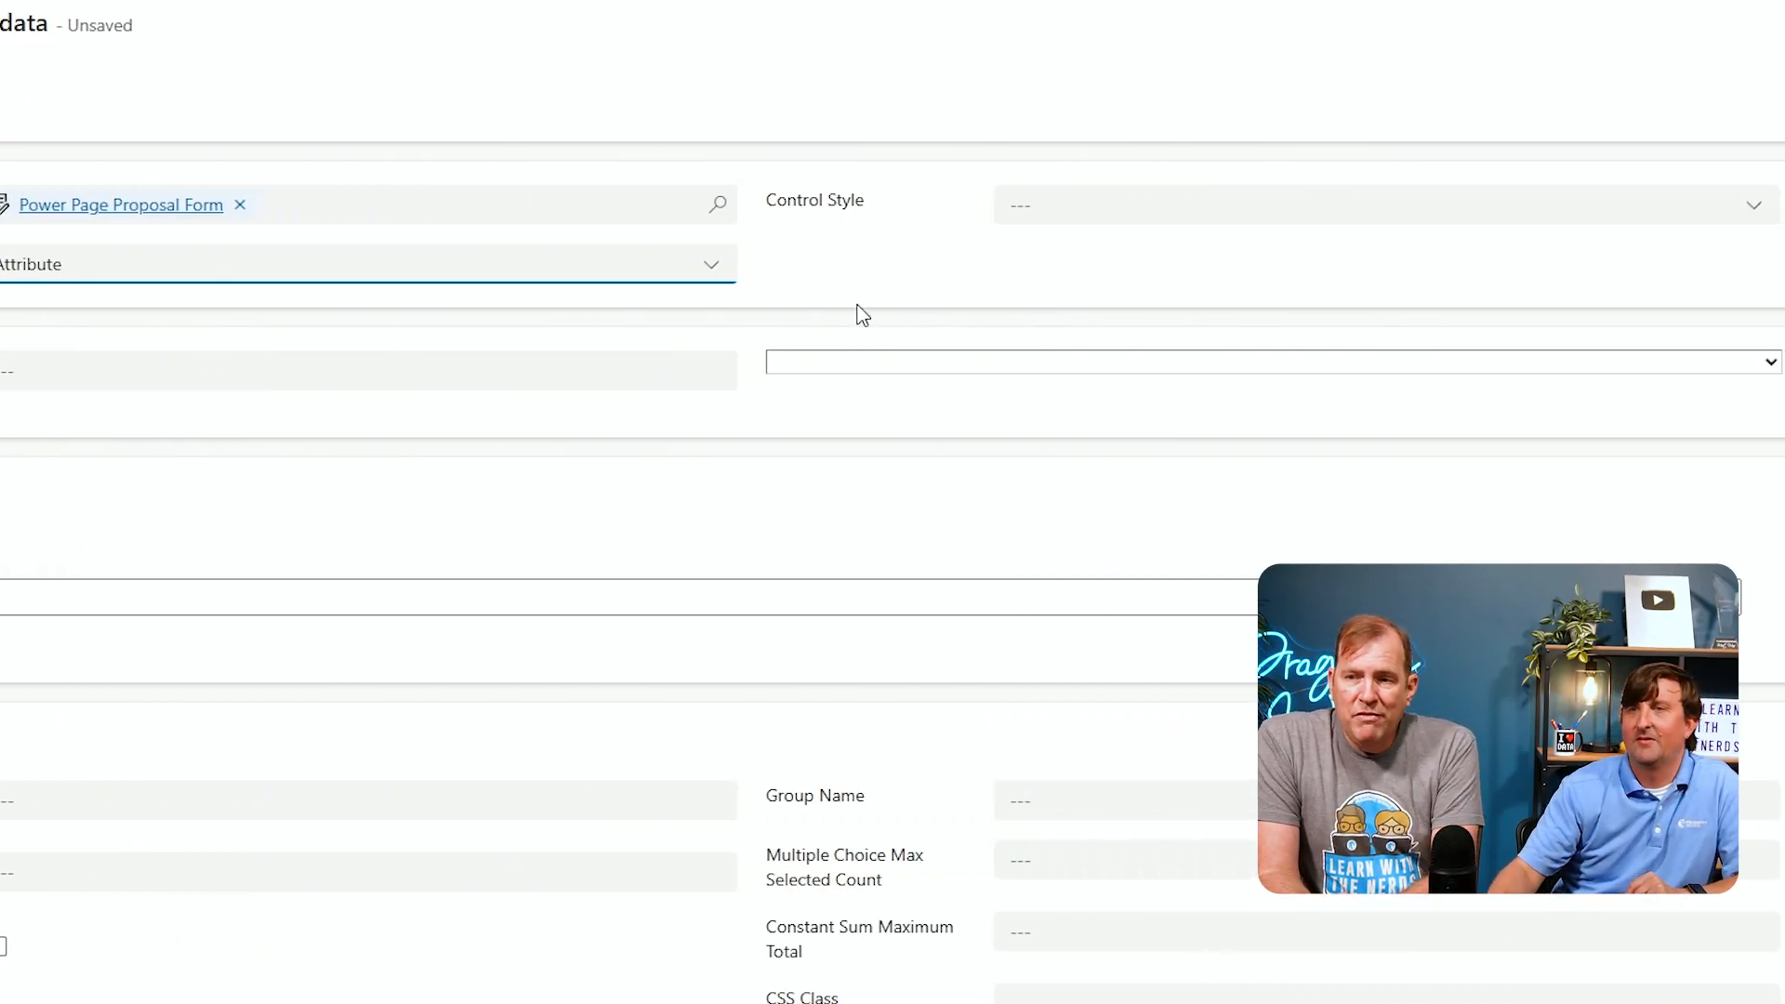
Set the metadata's Attribute Logical Name to Vendor (pw_vendor)
left_click(828, 363)
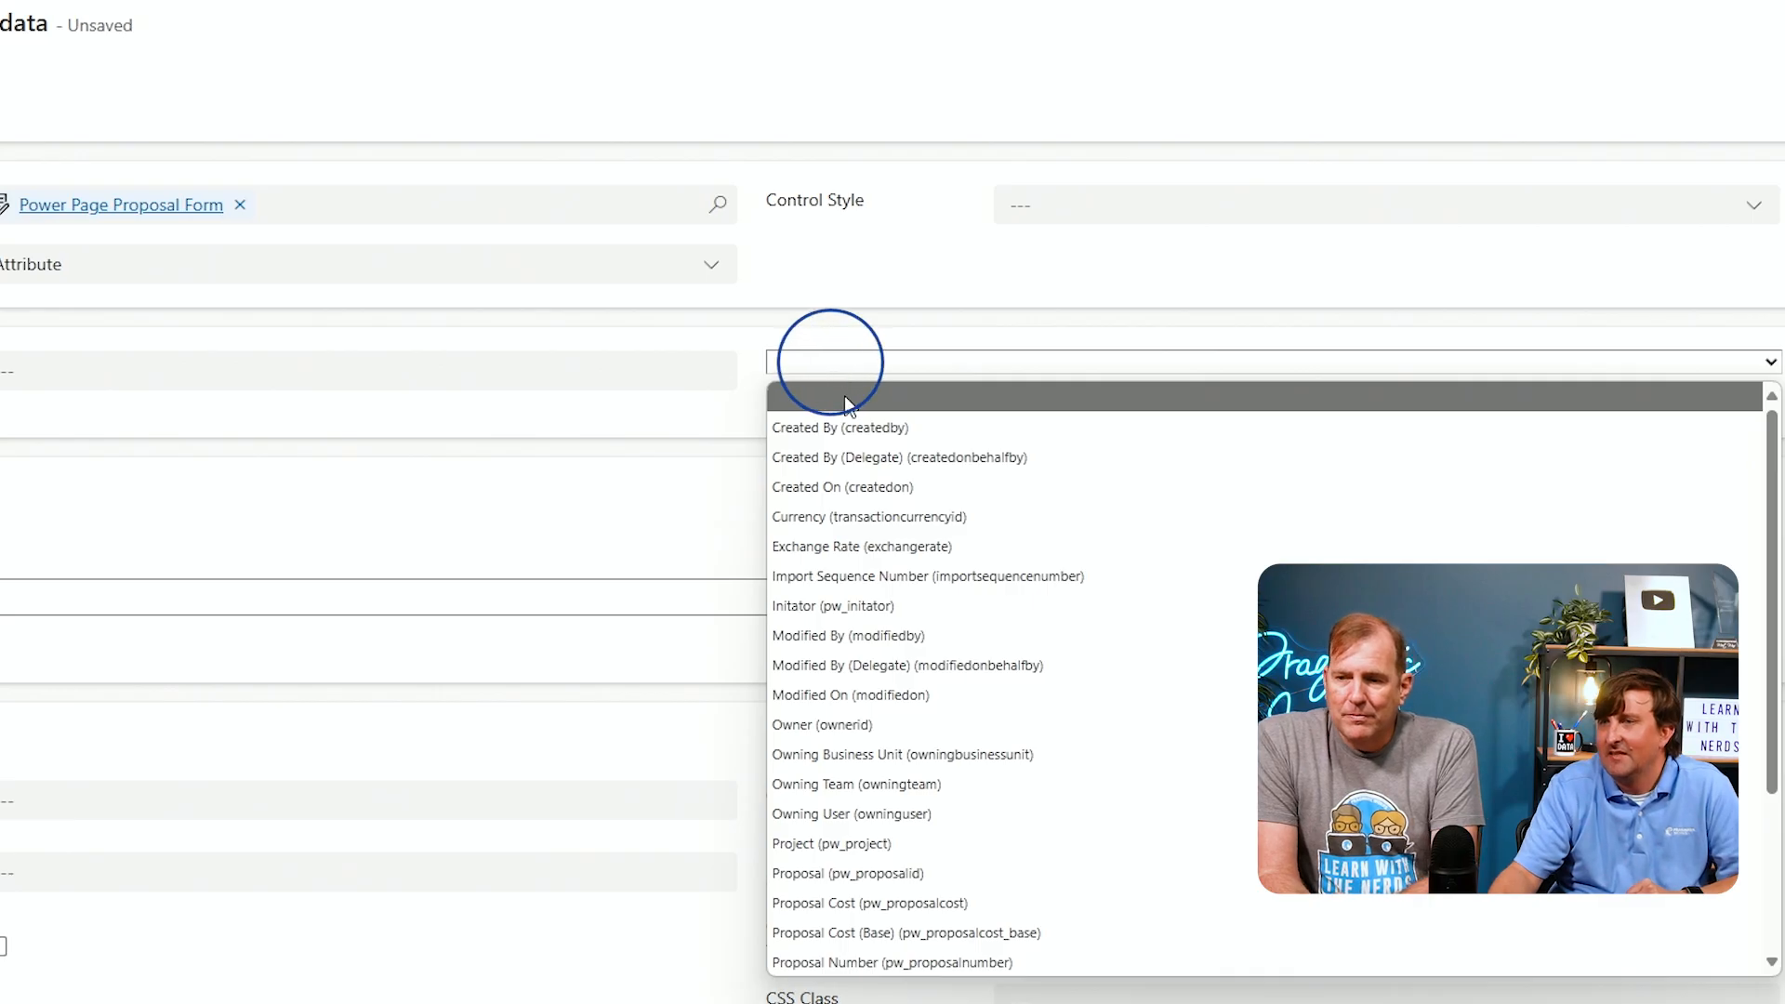
scroll(941, 556, "down", 2)
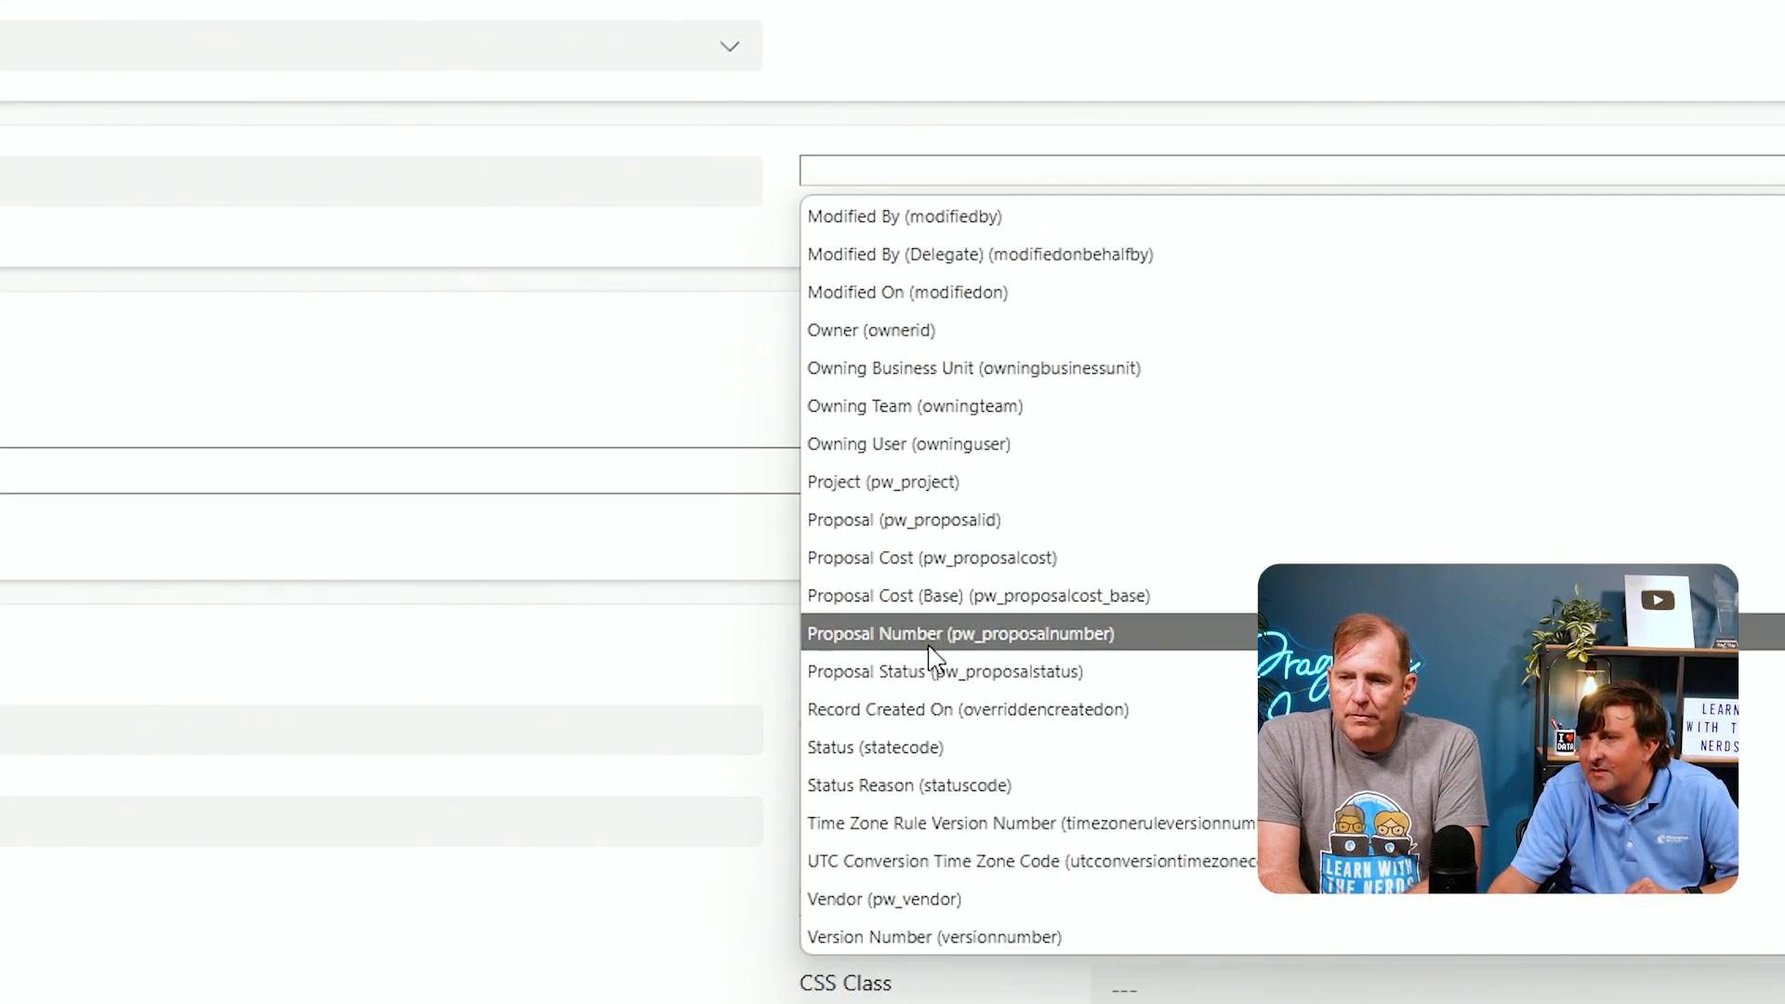
left_click(965, 900)
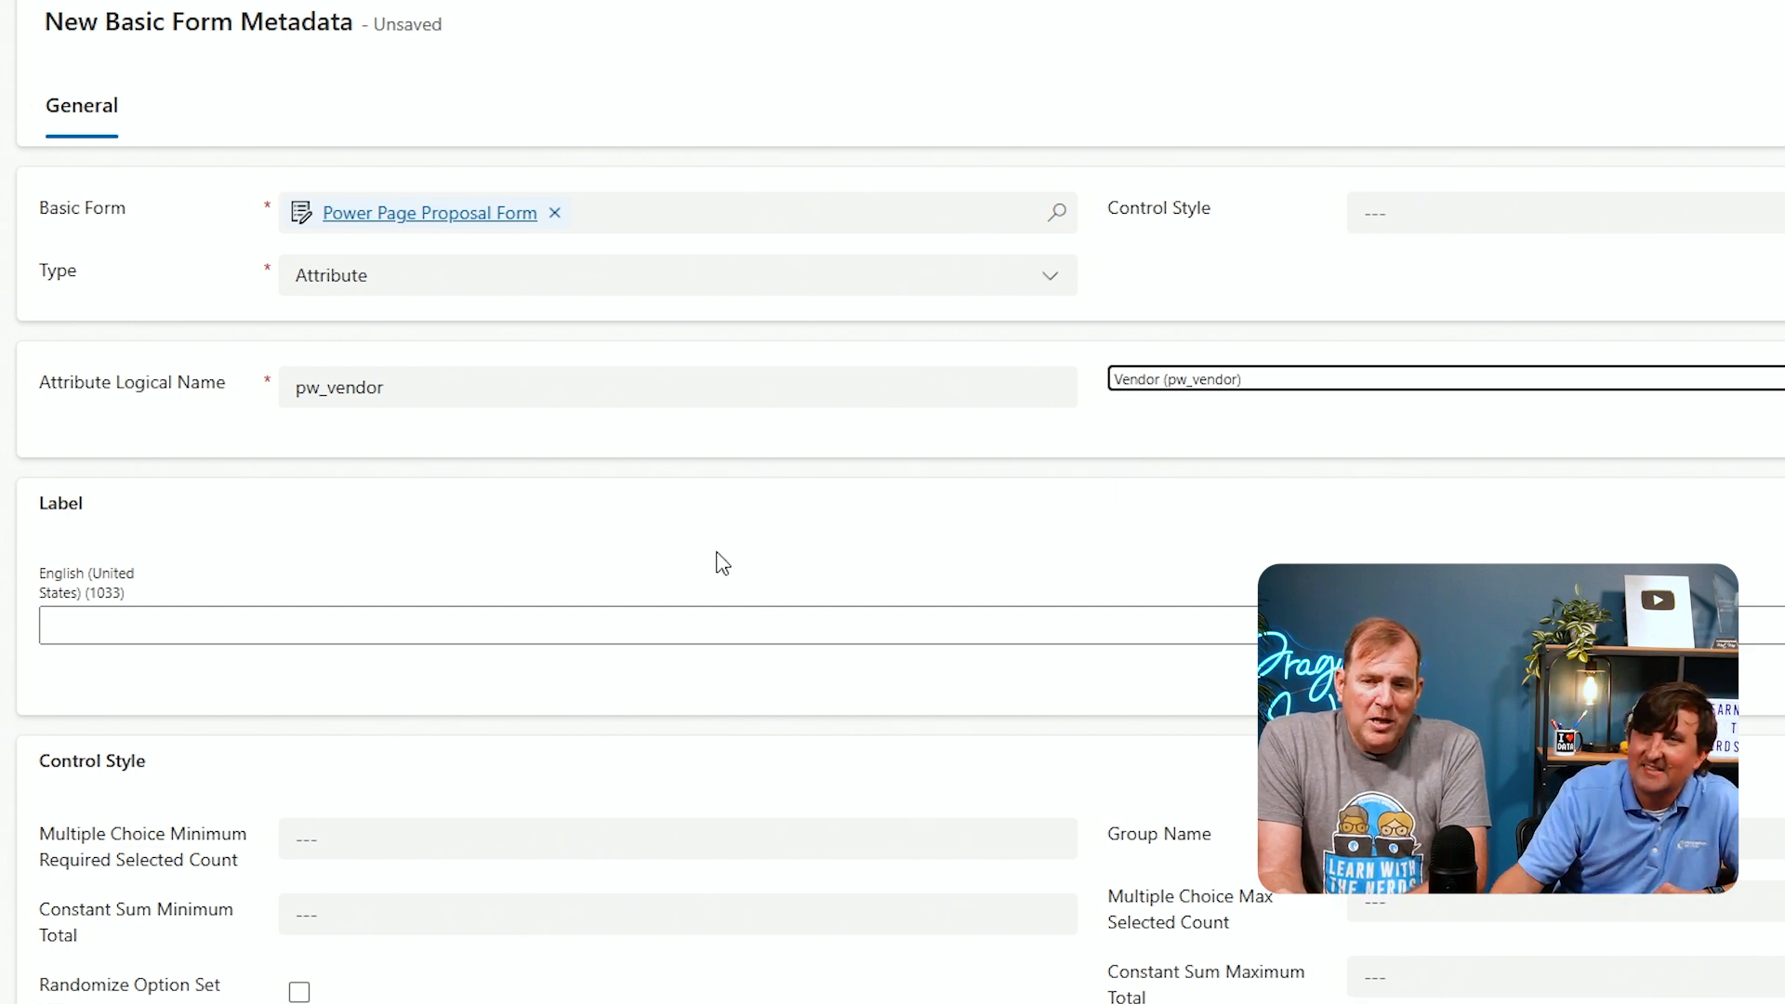
Enable Set Value On Save for the vendor attribute with type Current Portal User
scroll(710, 558, "down", 3)
scroll(715, 553, "down", 5)
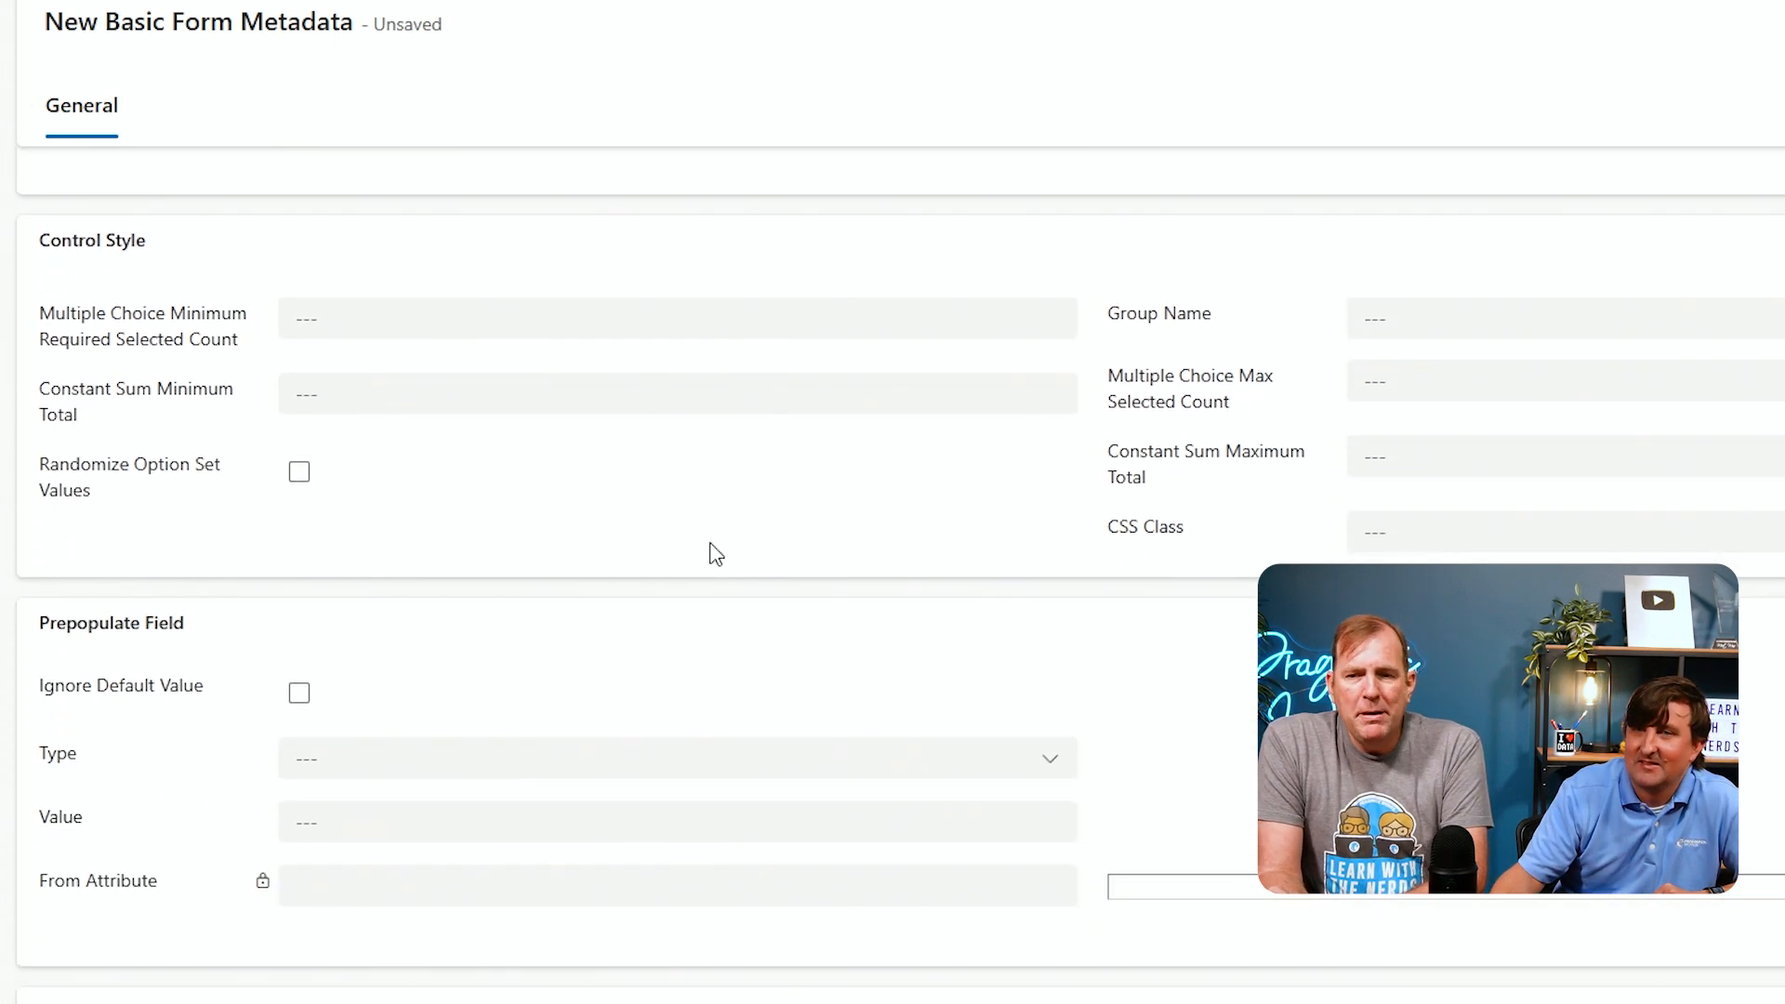
scroll(712, 543, "down", 3)
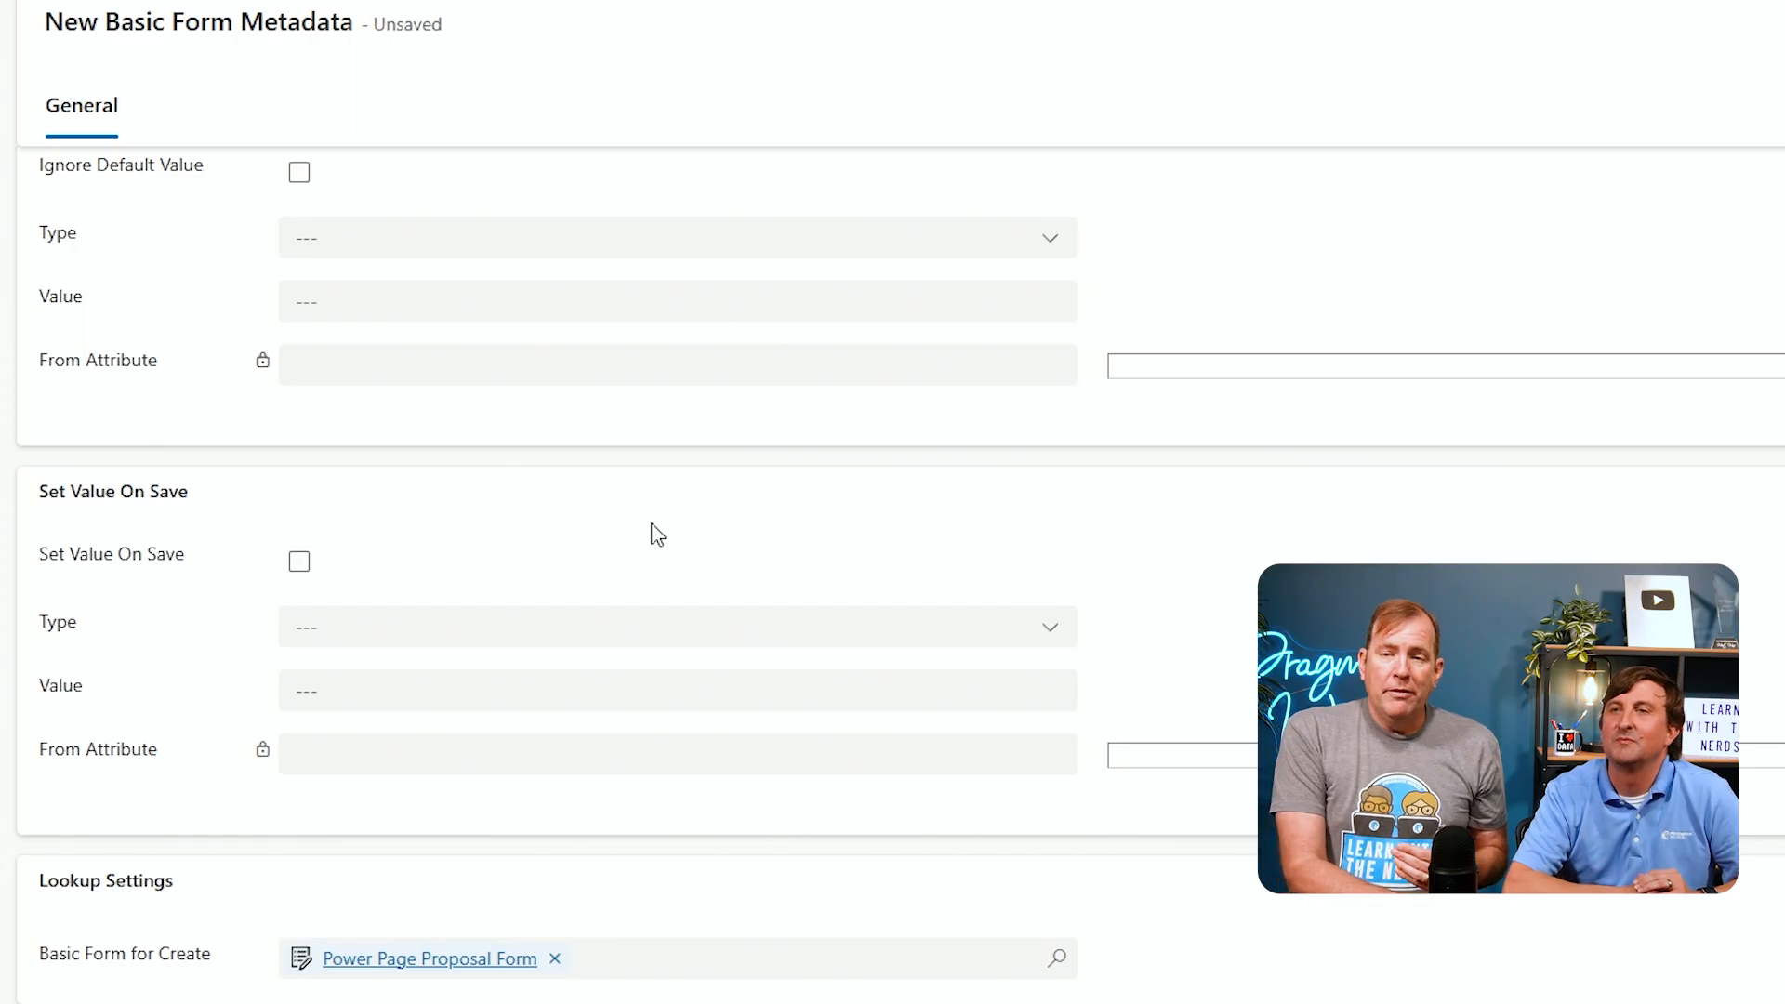
scroll(661, 527, "up", 1)
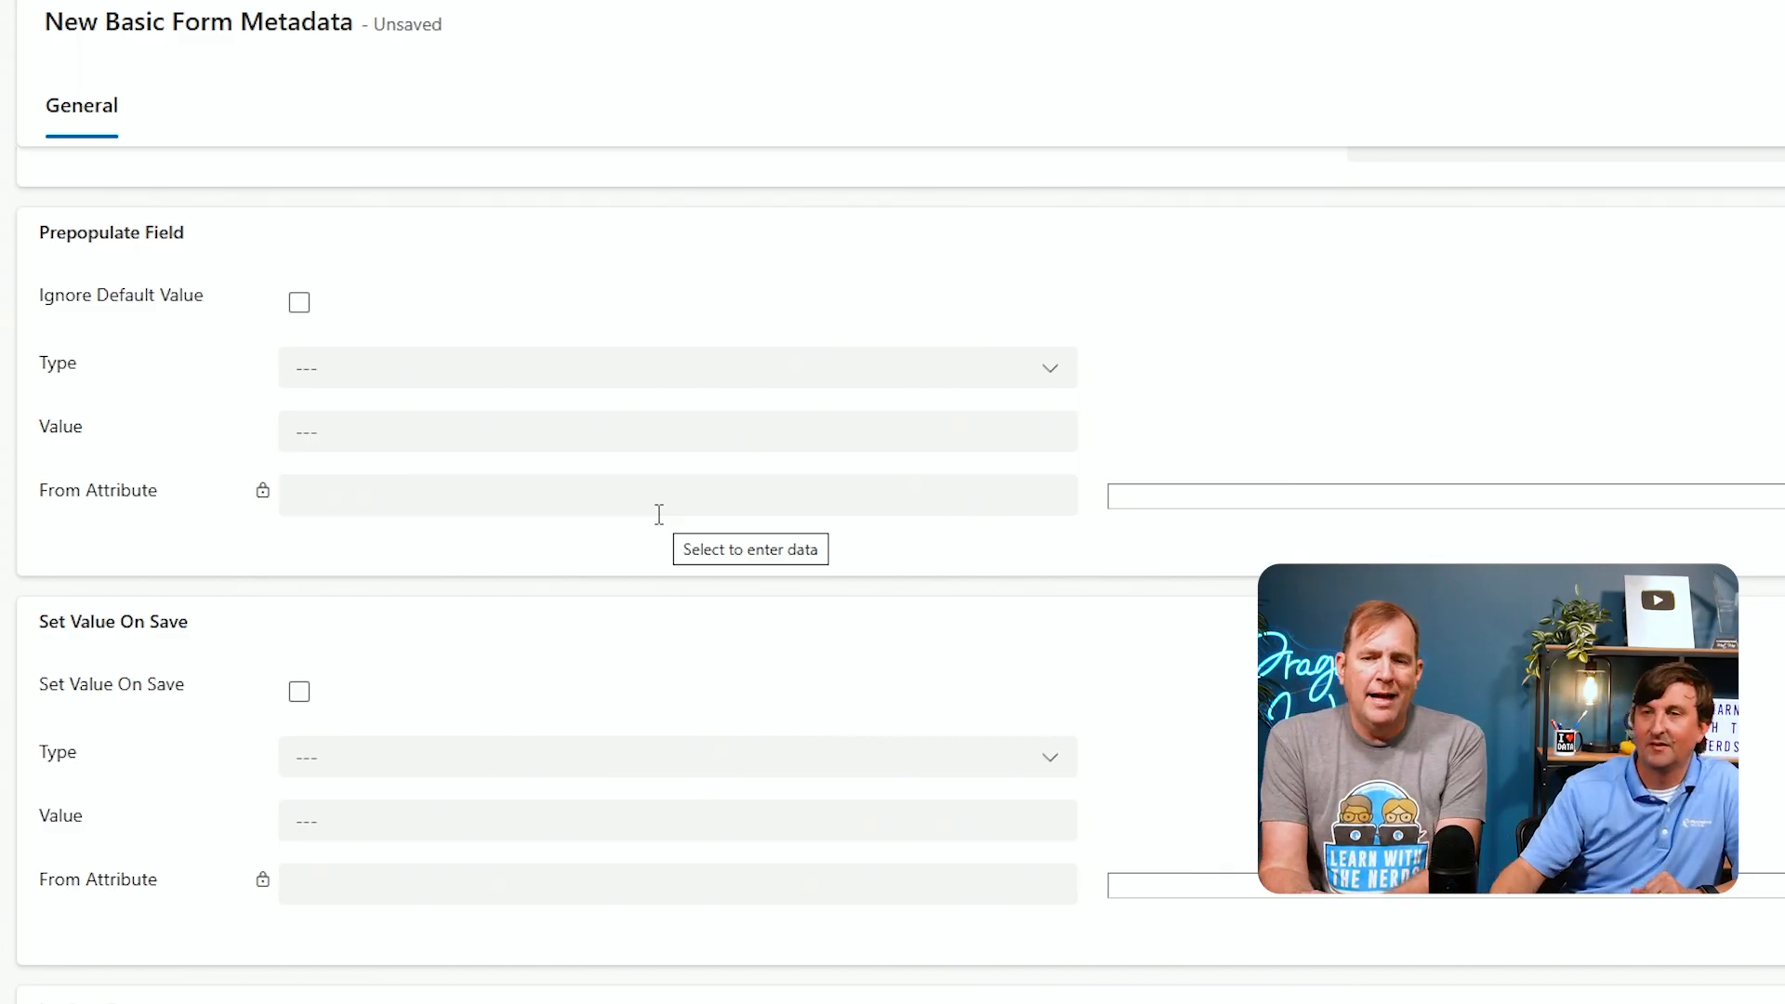
left_click(299, 693)
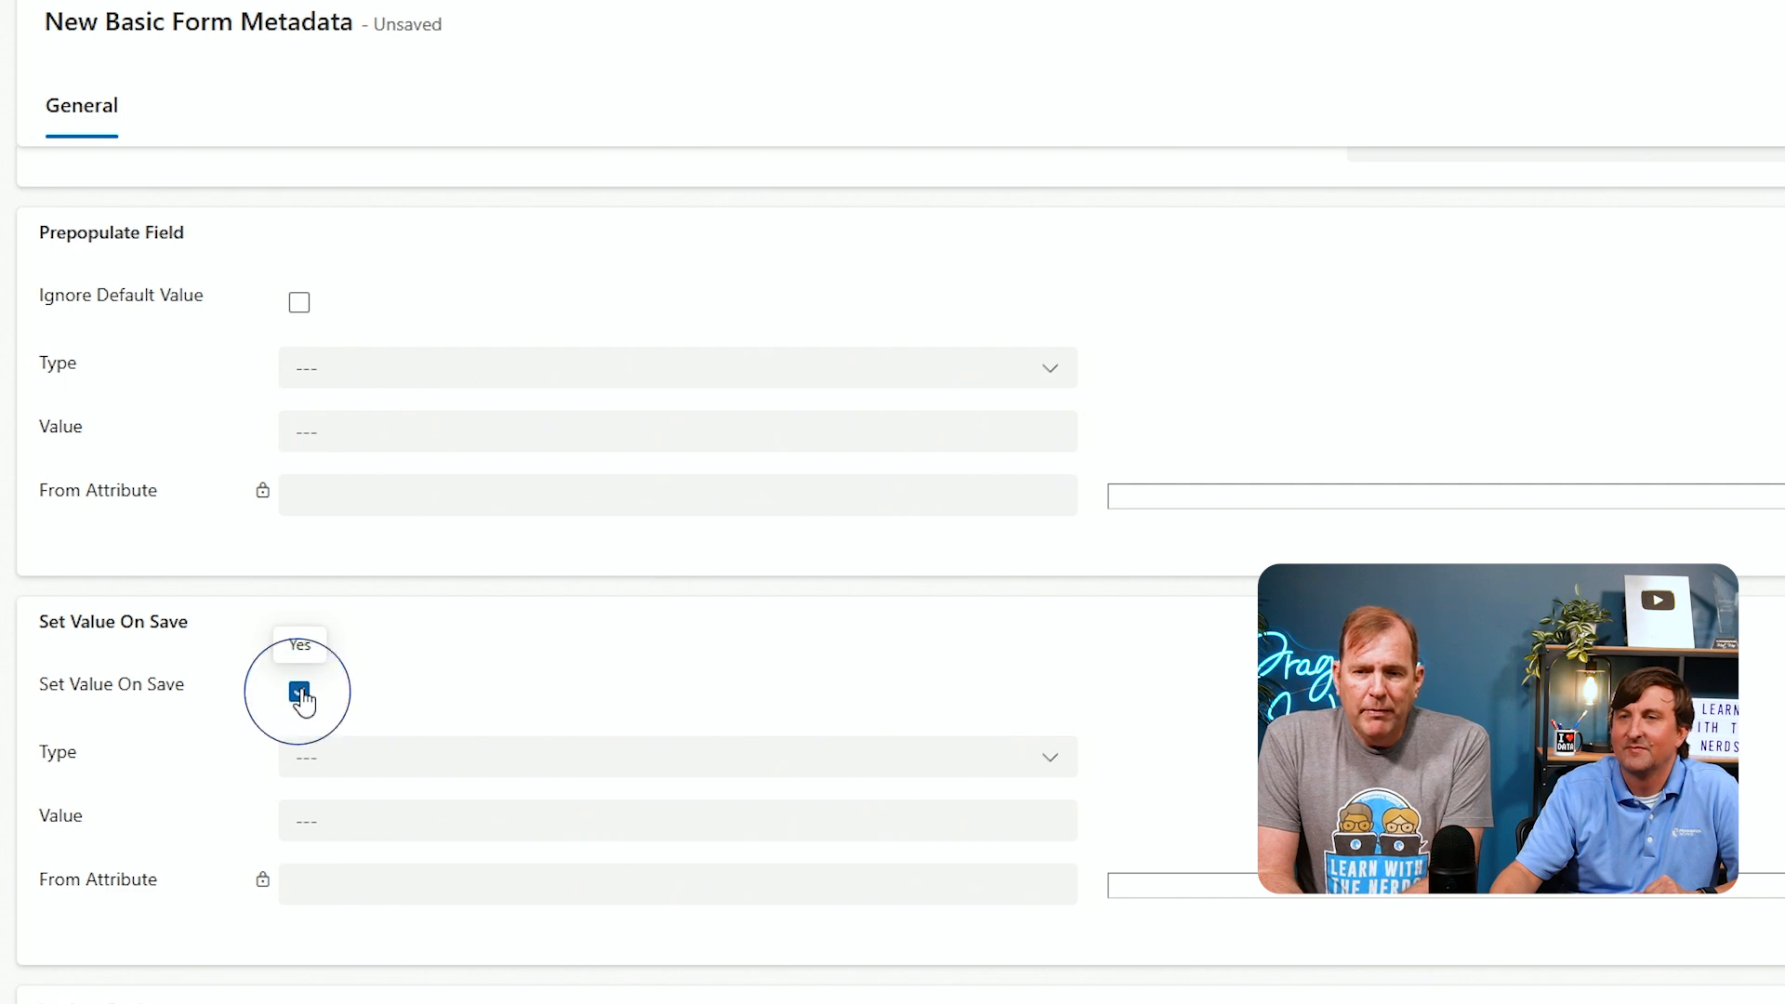
left_click(1025, 781)
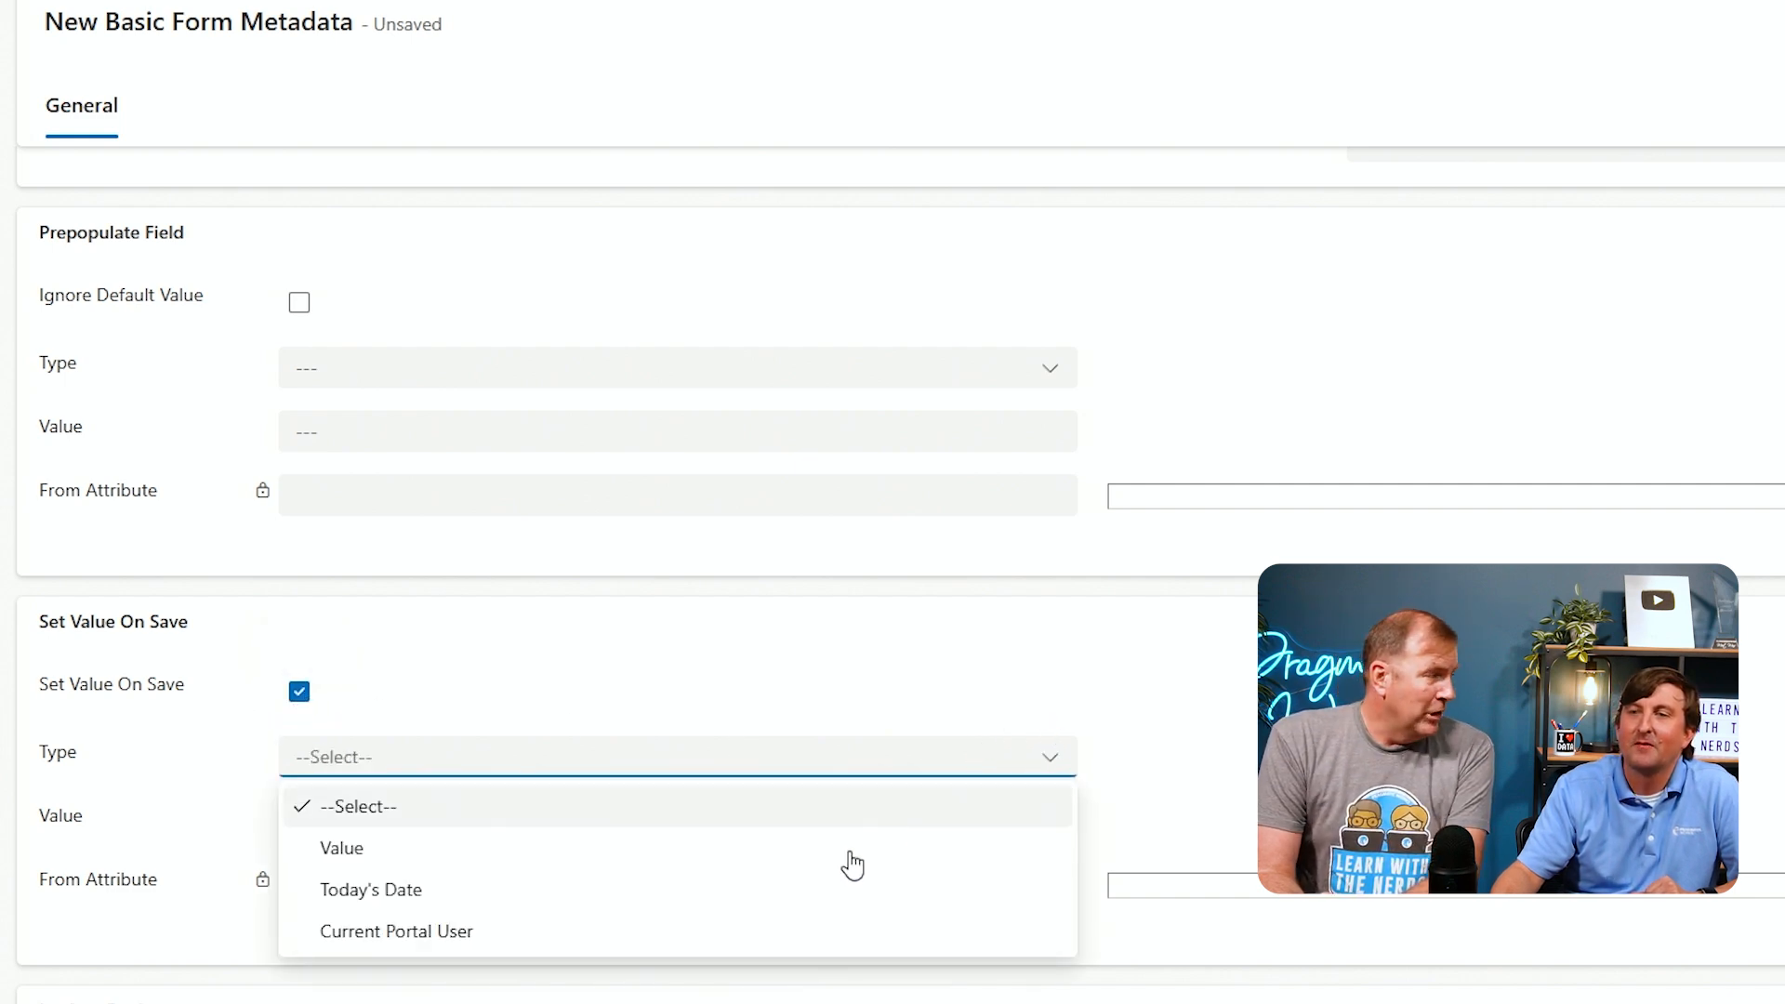
left_click(547, 939)
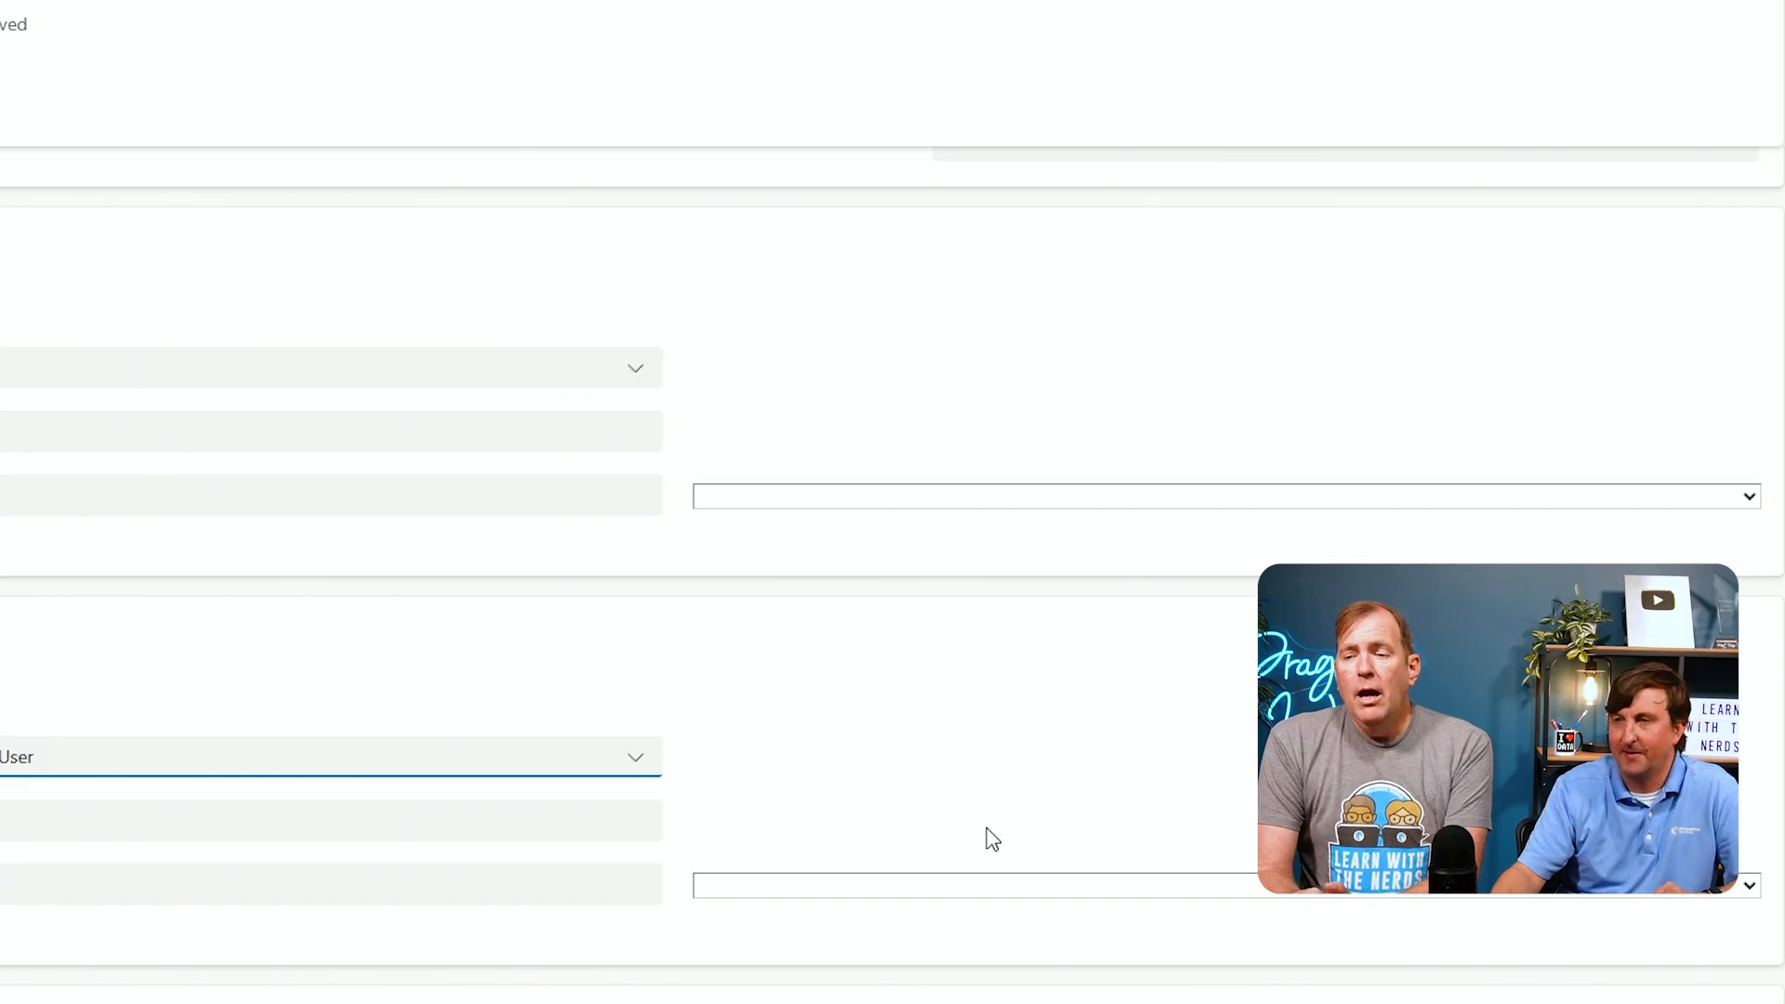
Set the From Attribute to Company Name (parentcustomerid) and save and close the metadata record
left_click(1042, 888)
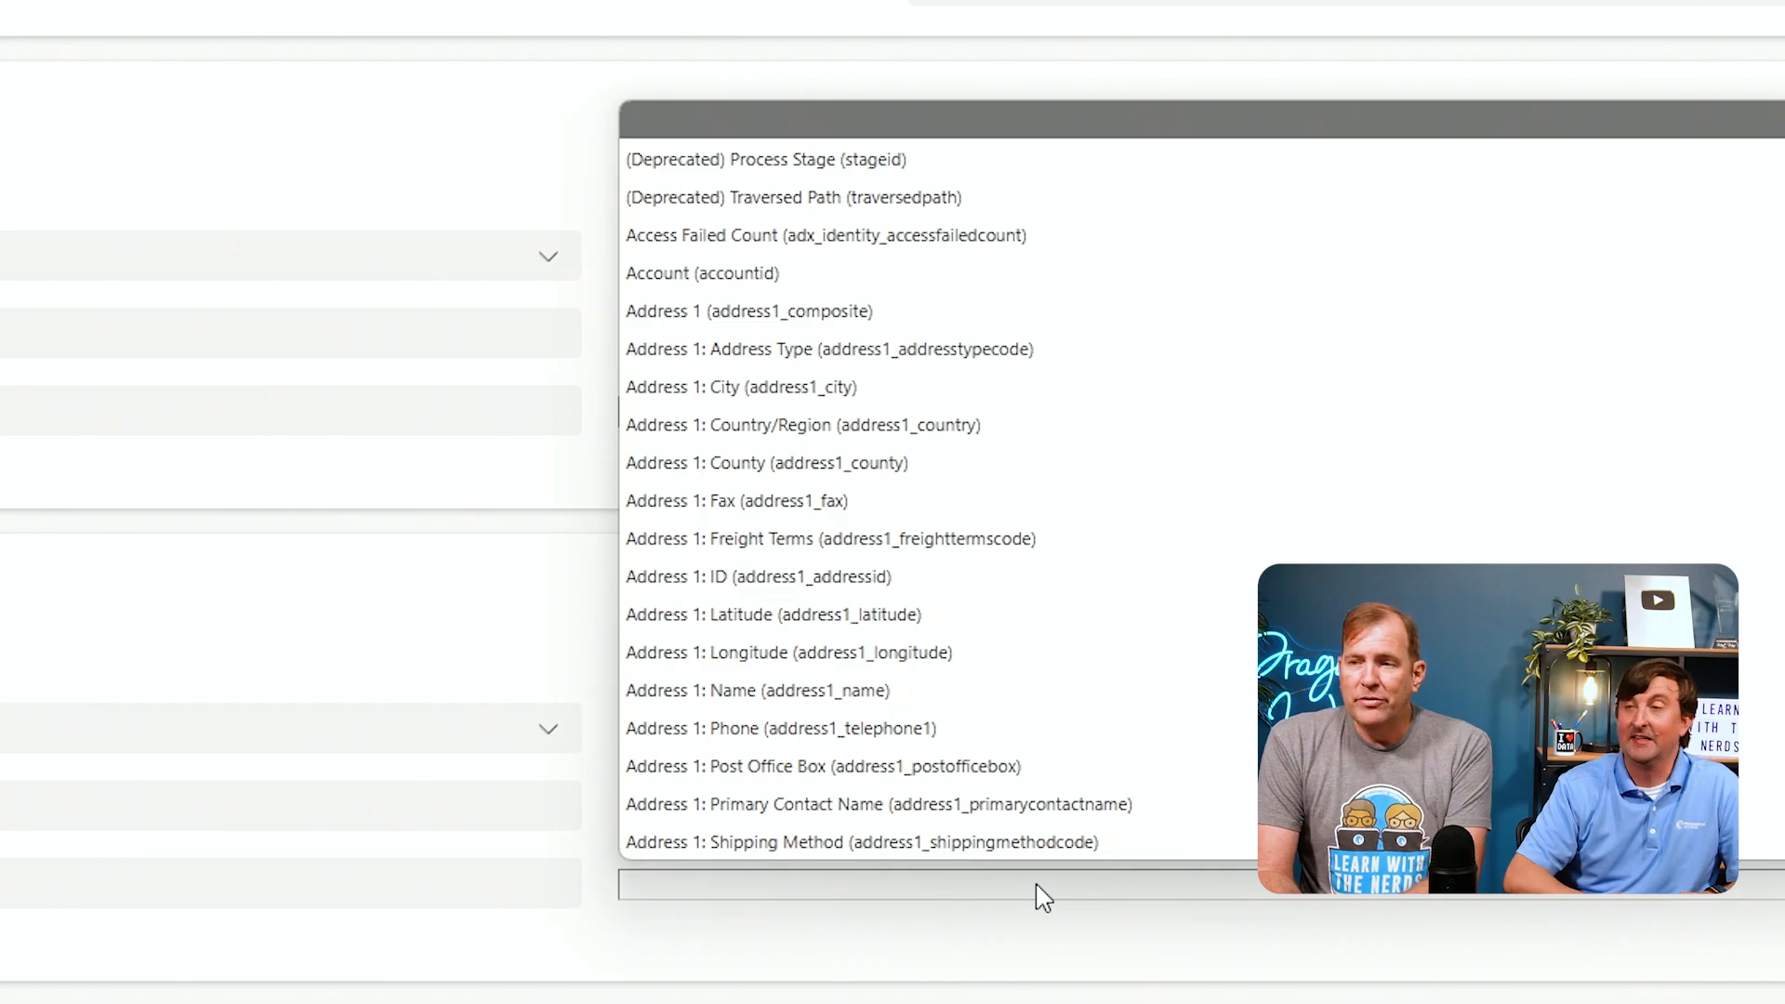
type("co")
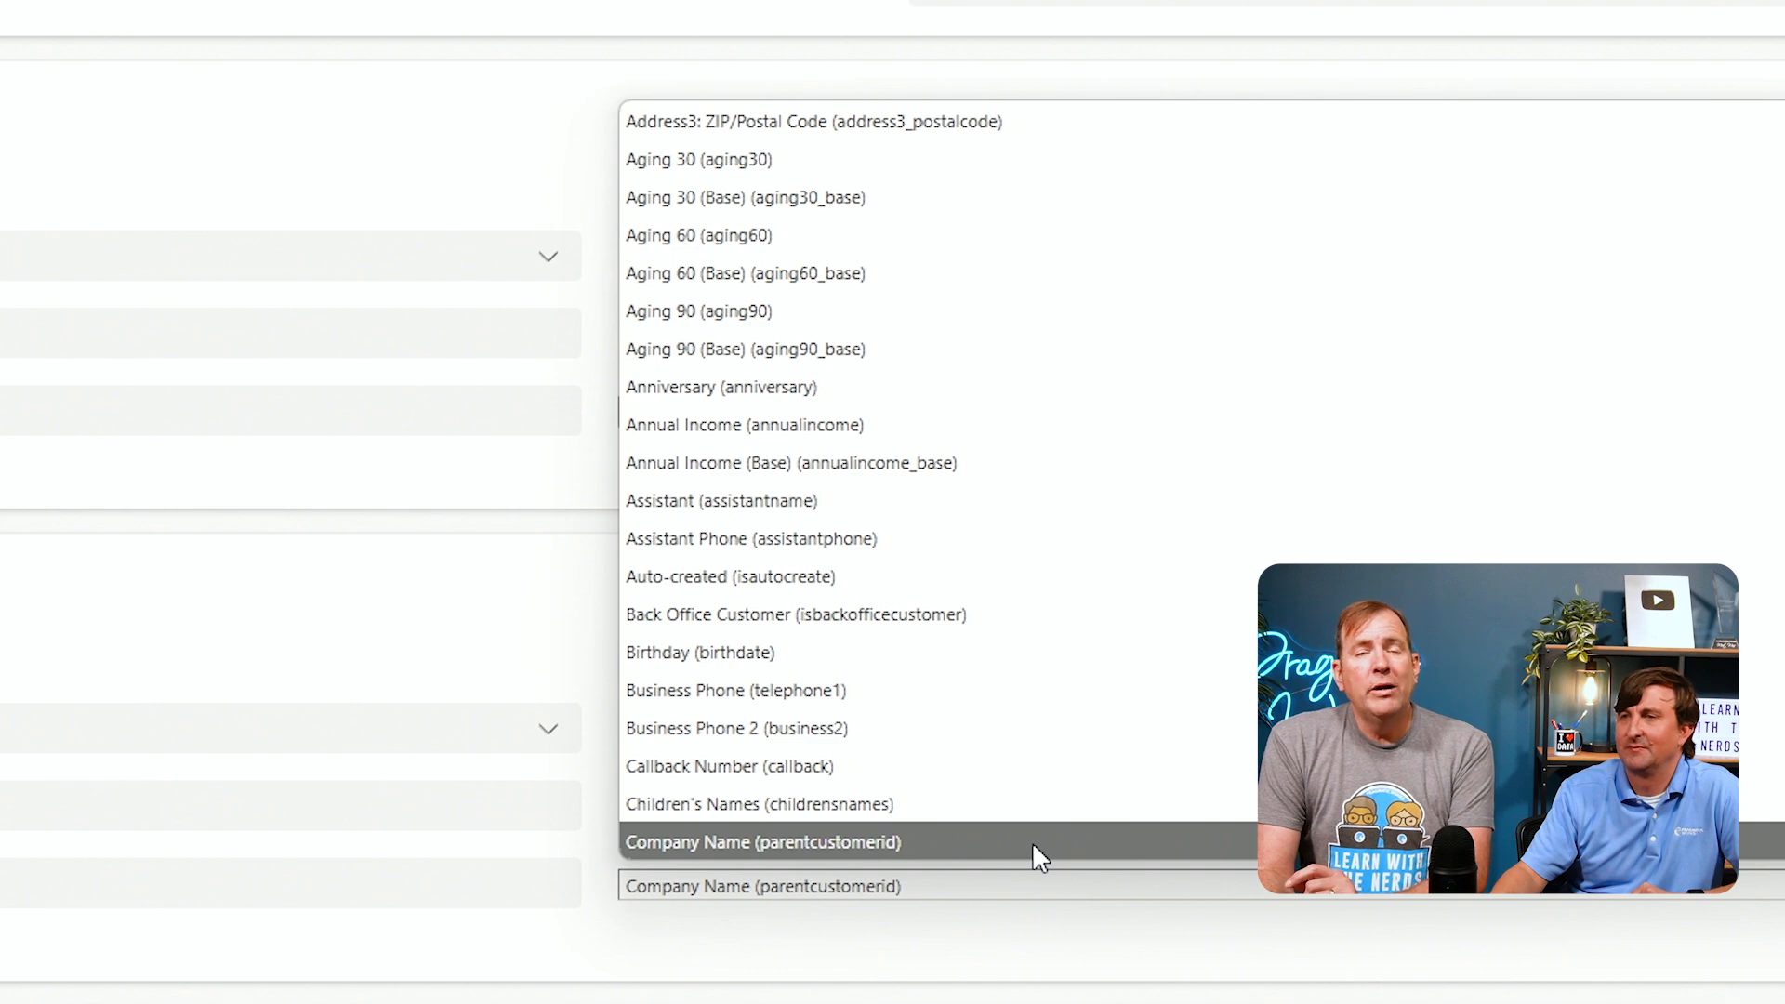
left_click(1034, 842)
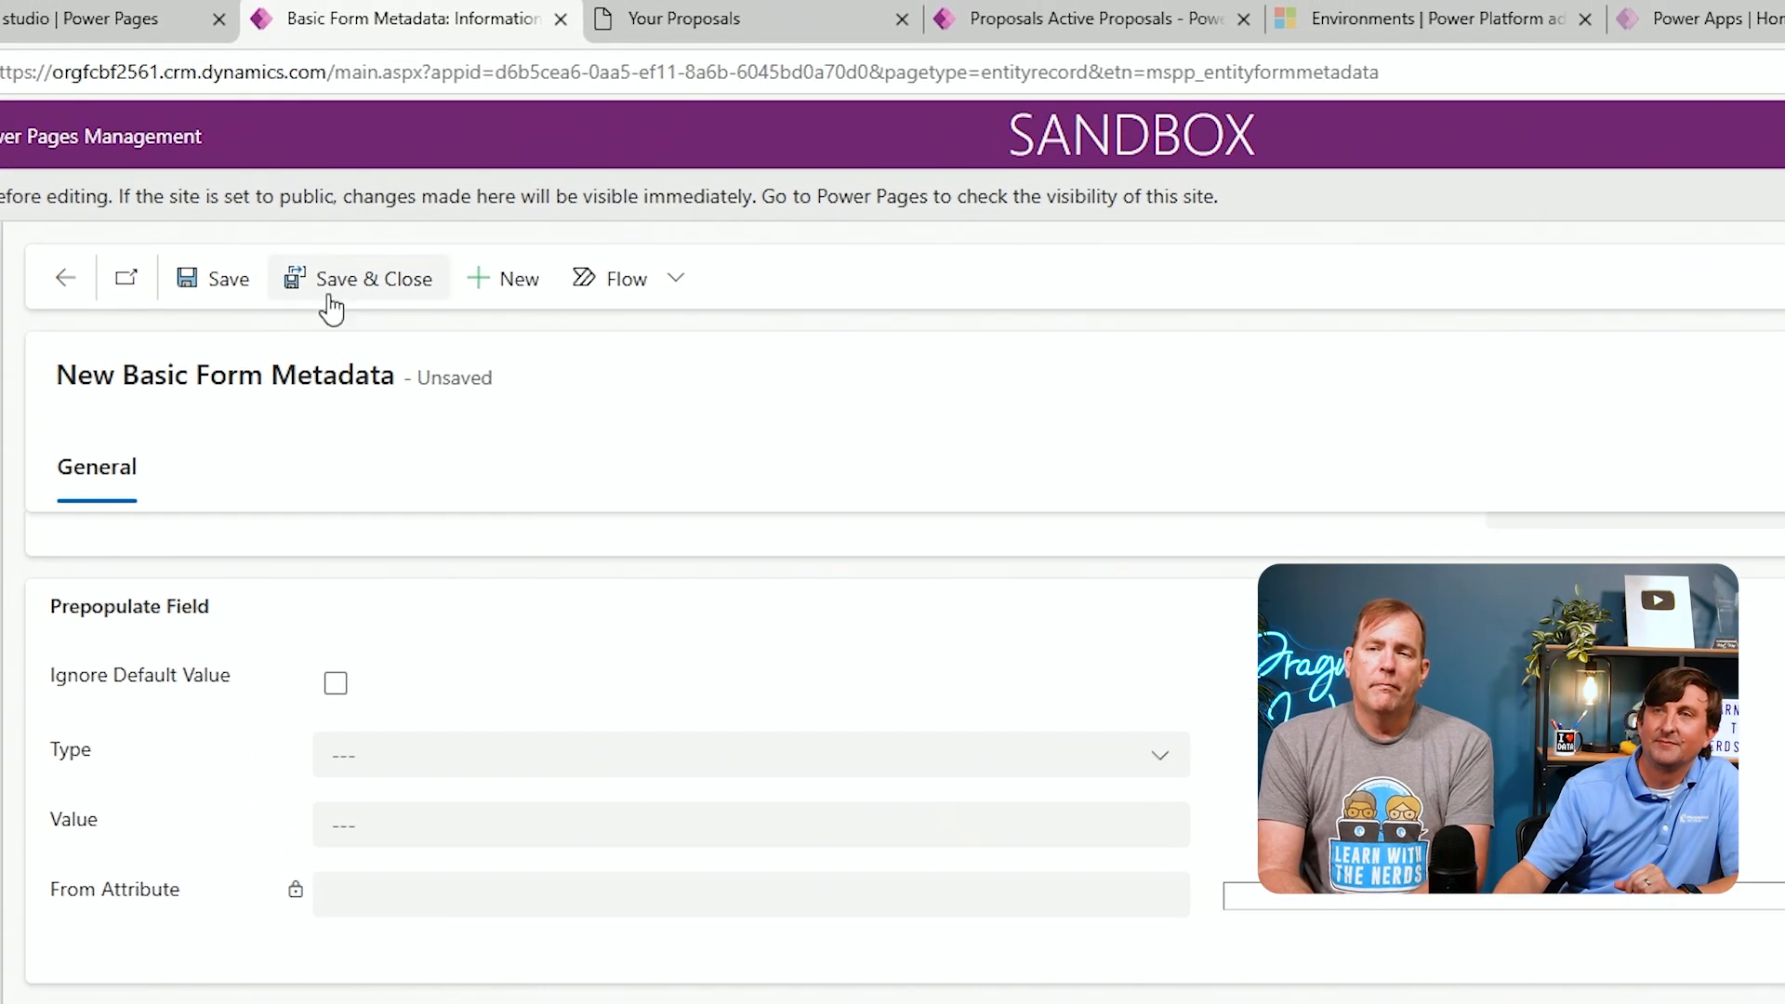
left_click(318, 247)
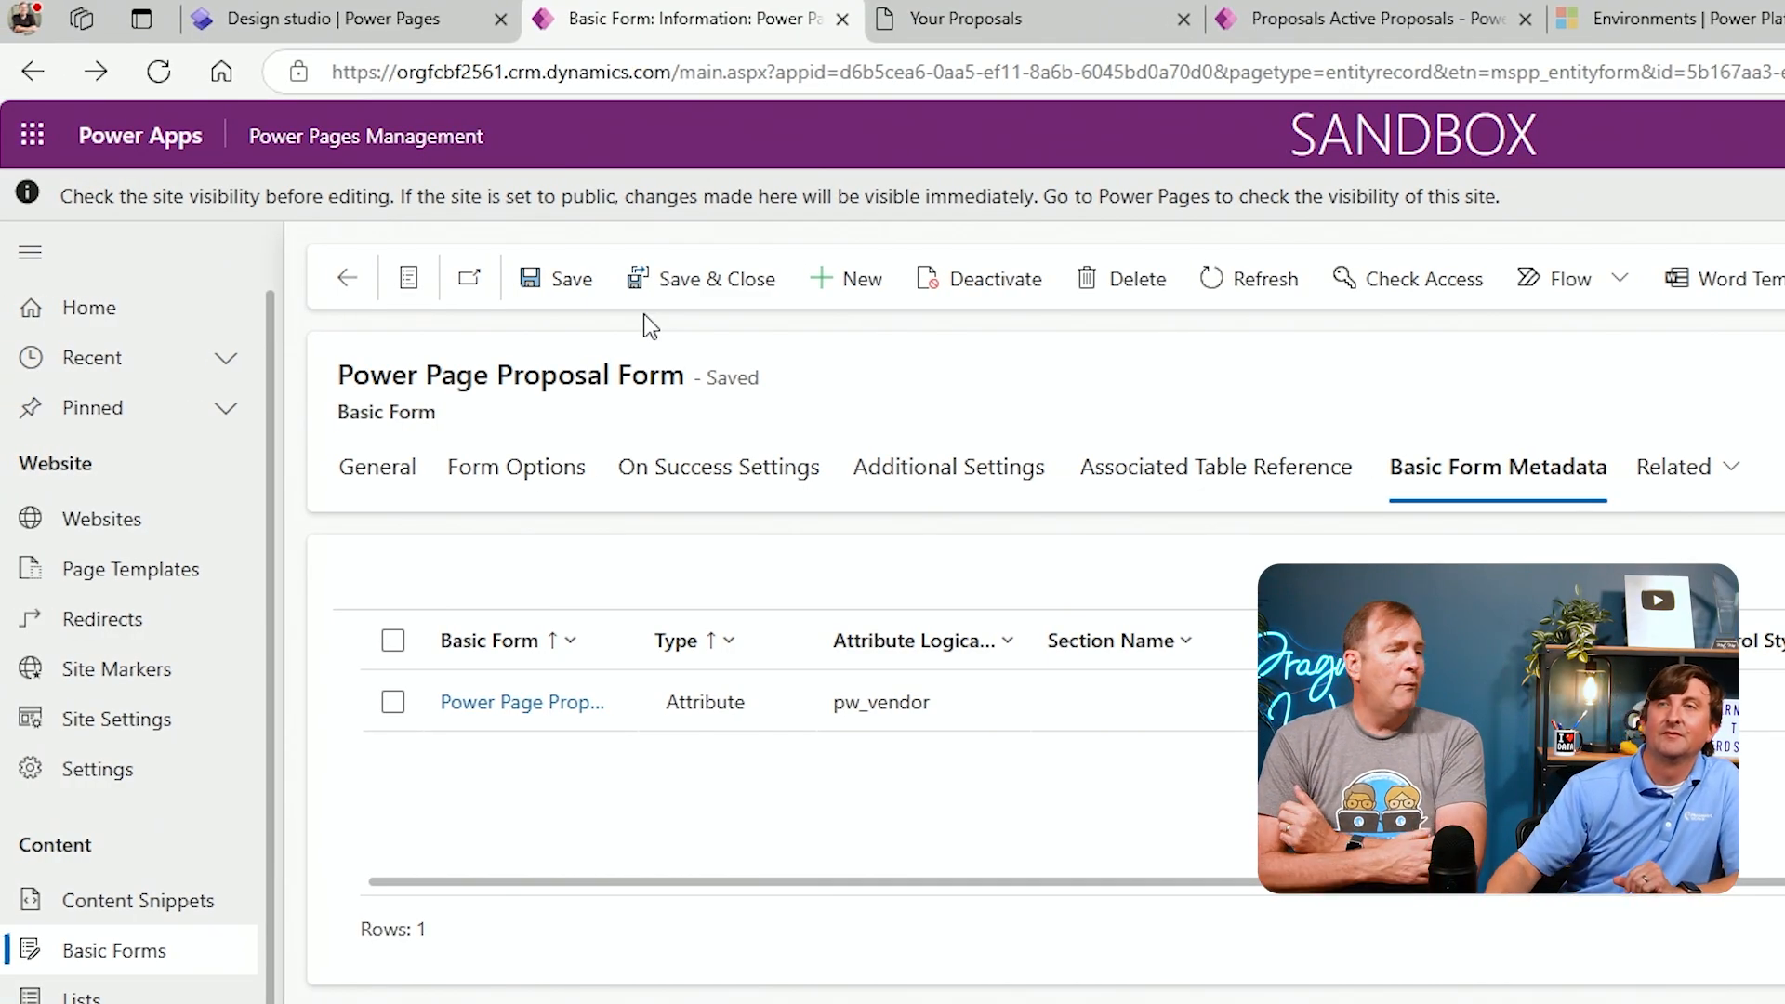
Open a preview of the portal site from the design studio
left_click(358, 26)
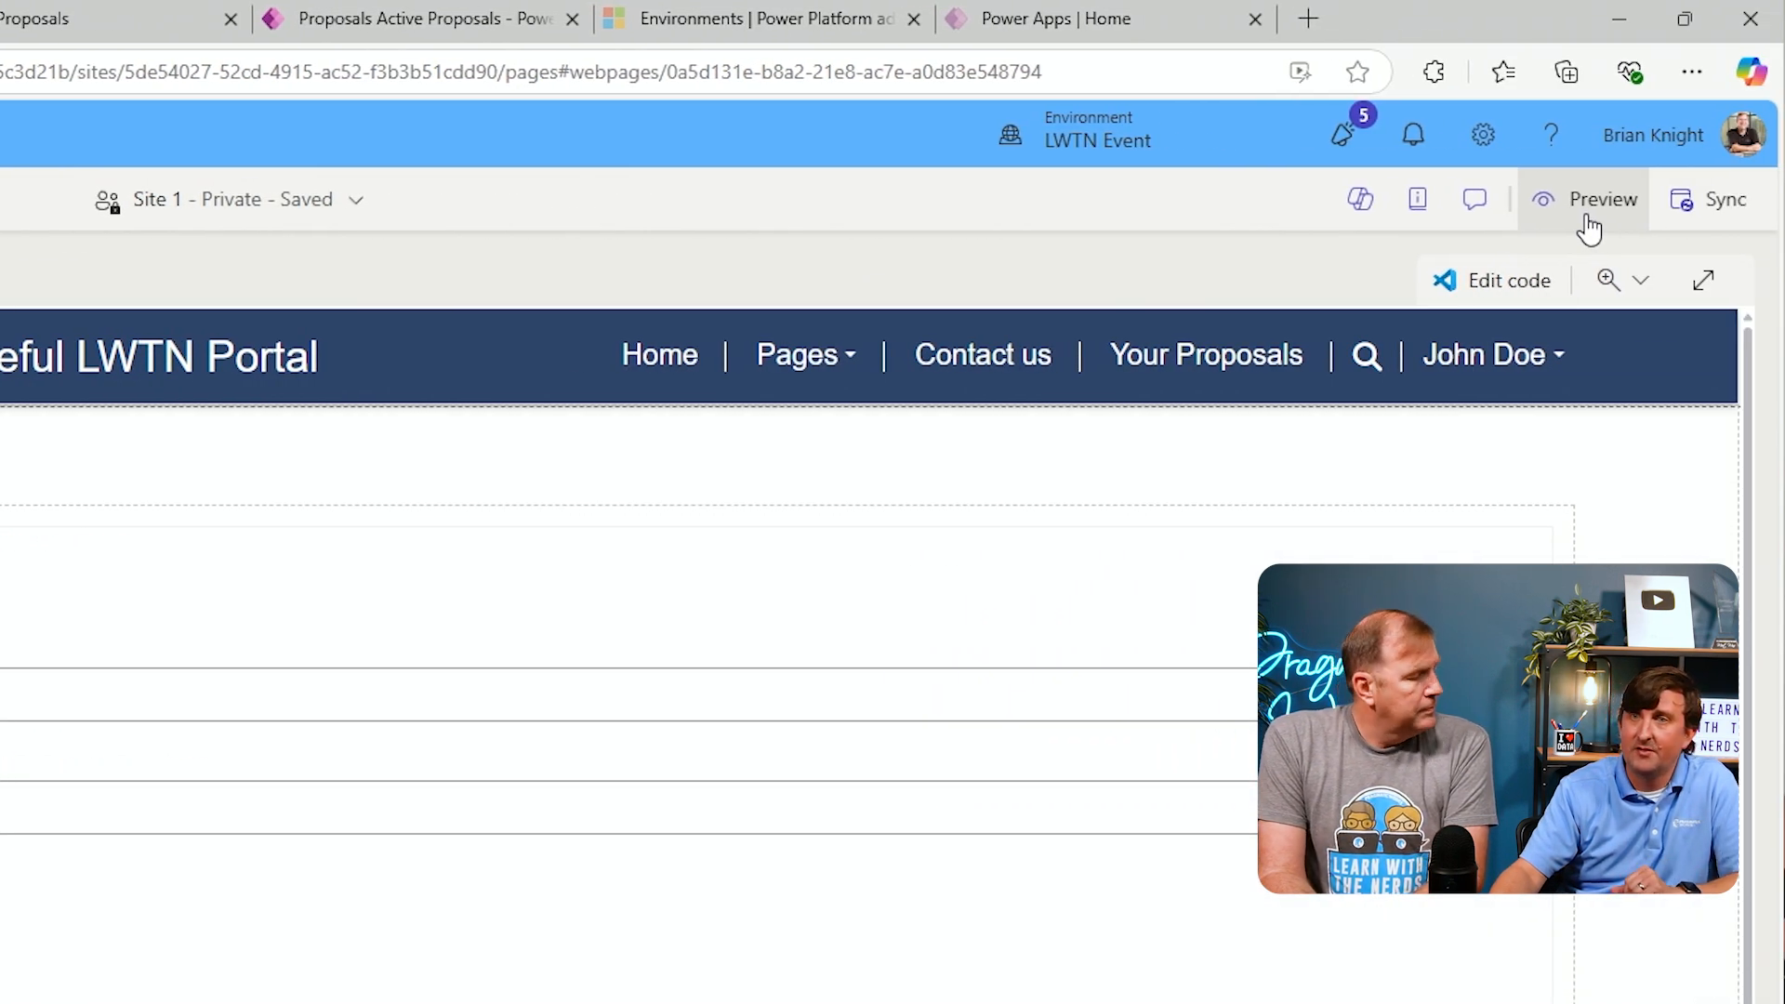
left_click(1584, 215)
left_click(1524, 290)
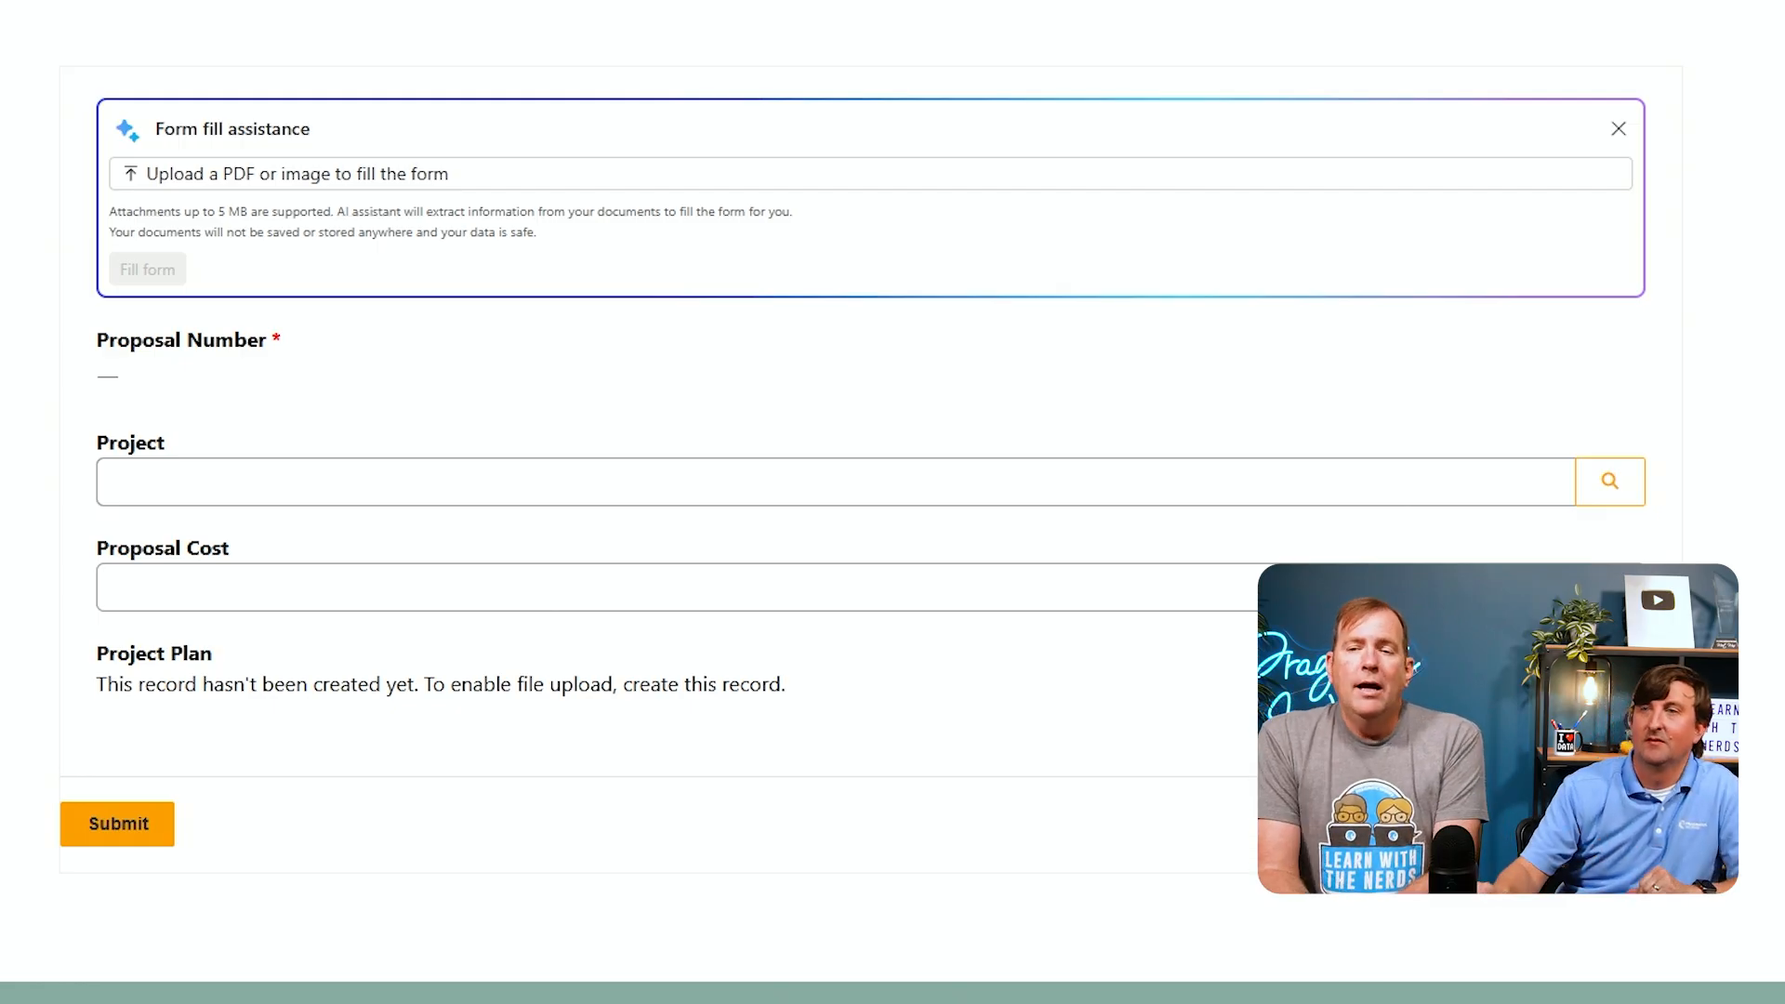
Submit a test proposal for project New Lambo with a proposal cost of 20
left_click(1617, 482)
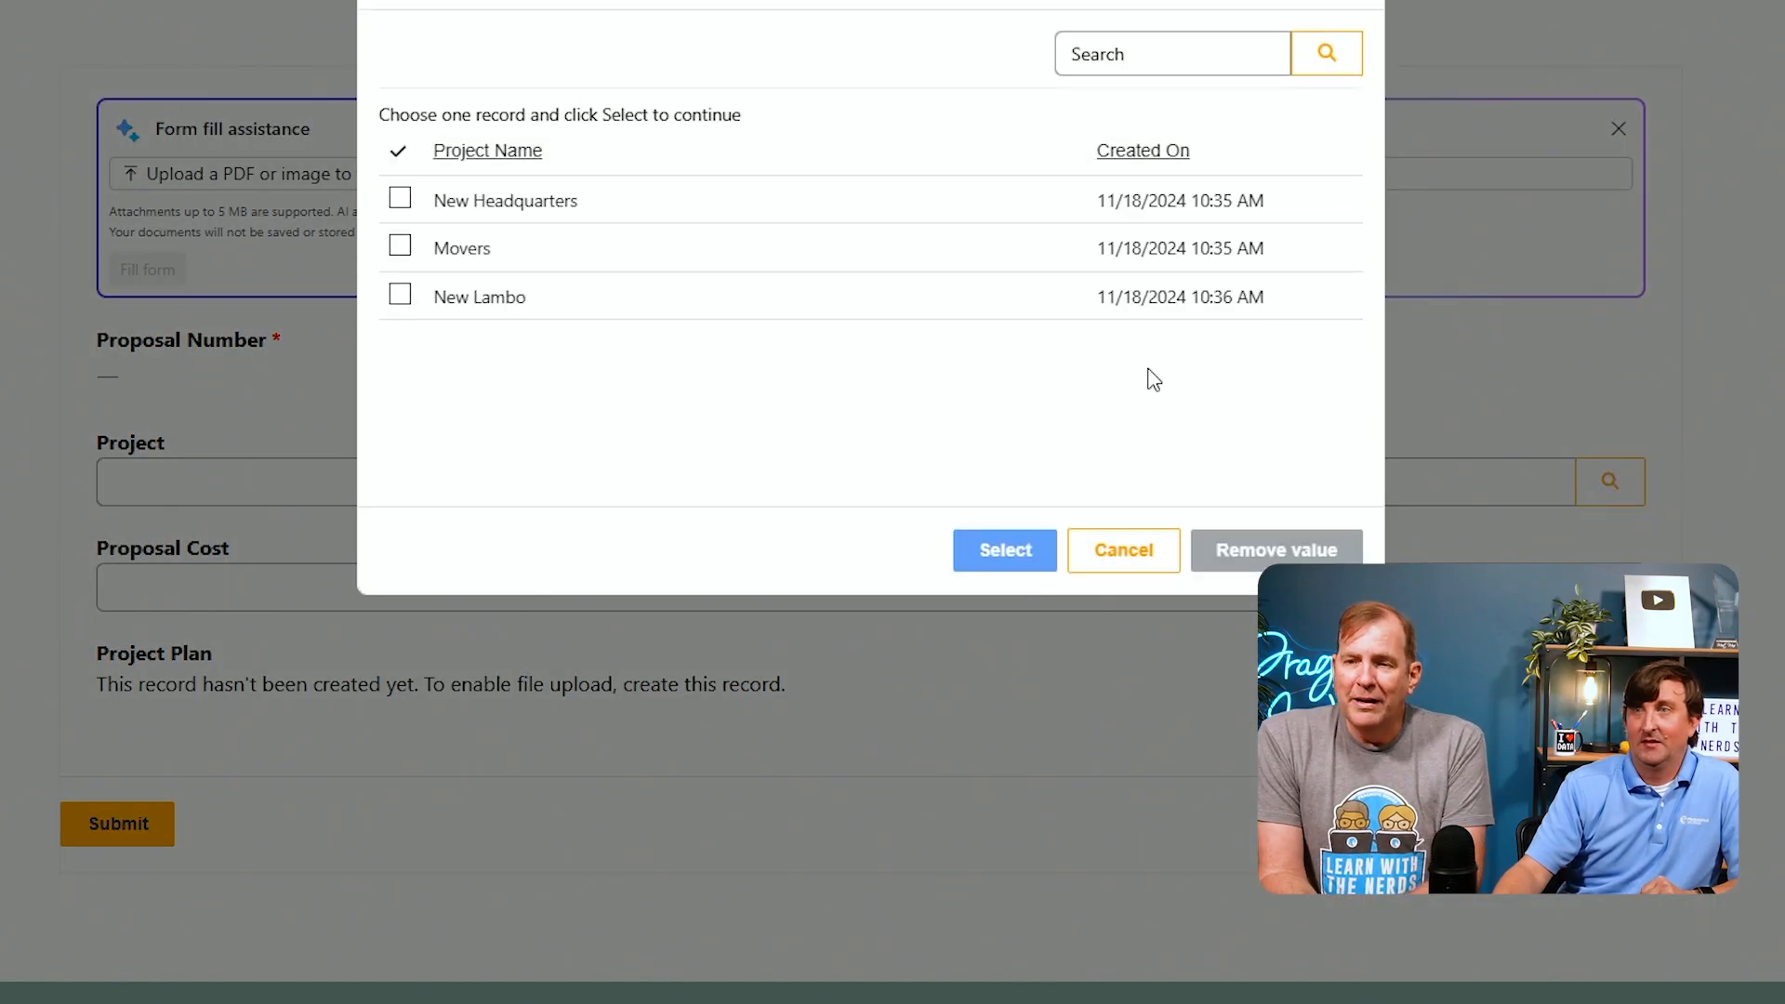
left_click(399, 295)
left_click(1009, 558)
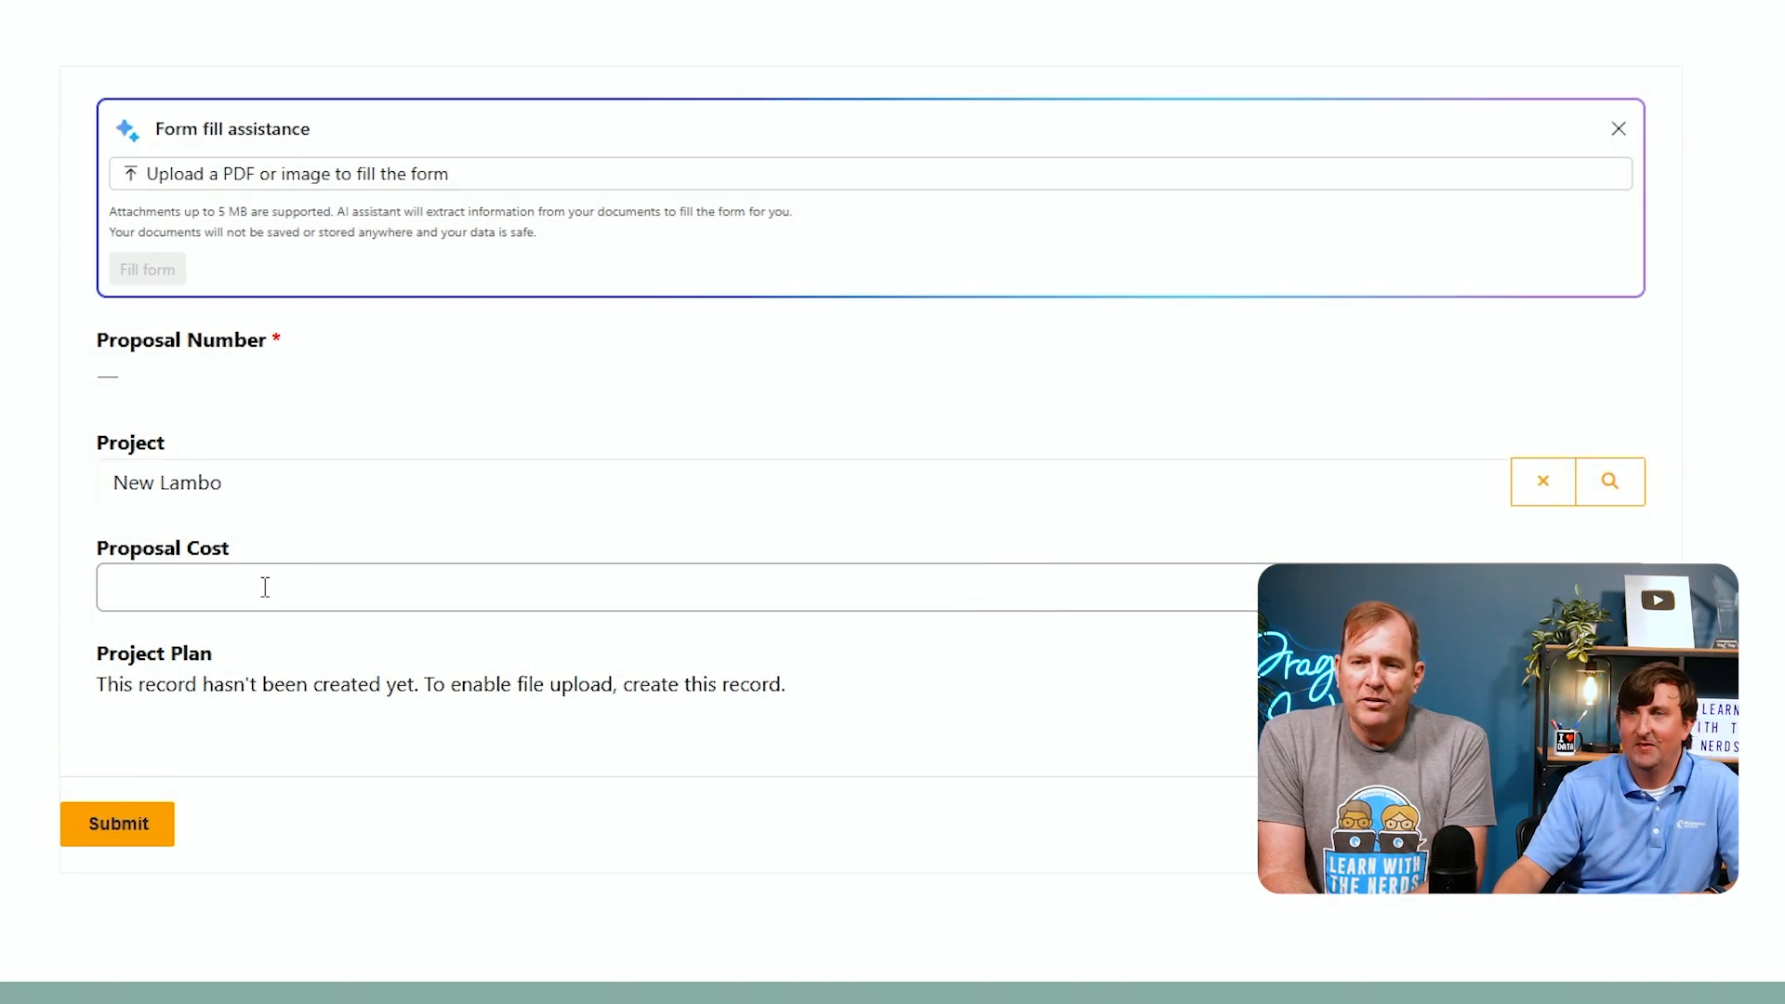
left_click(263, 587)
type("20")
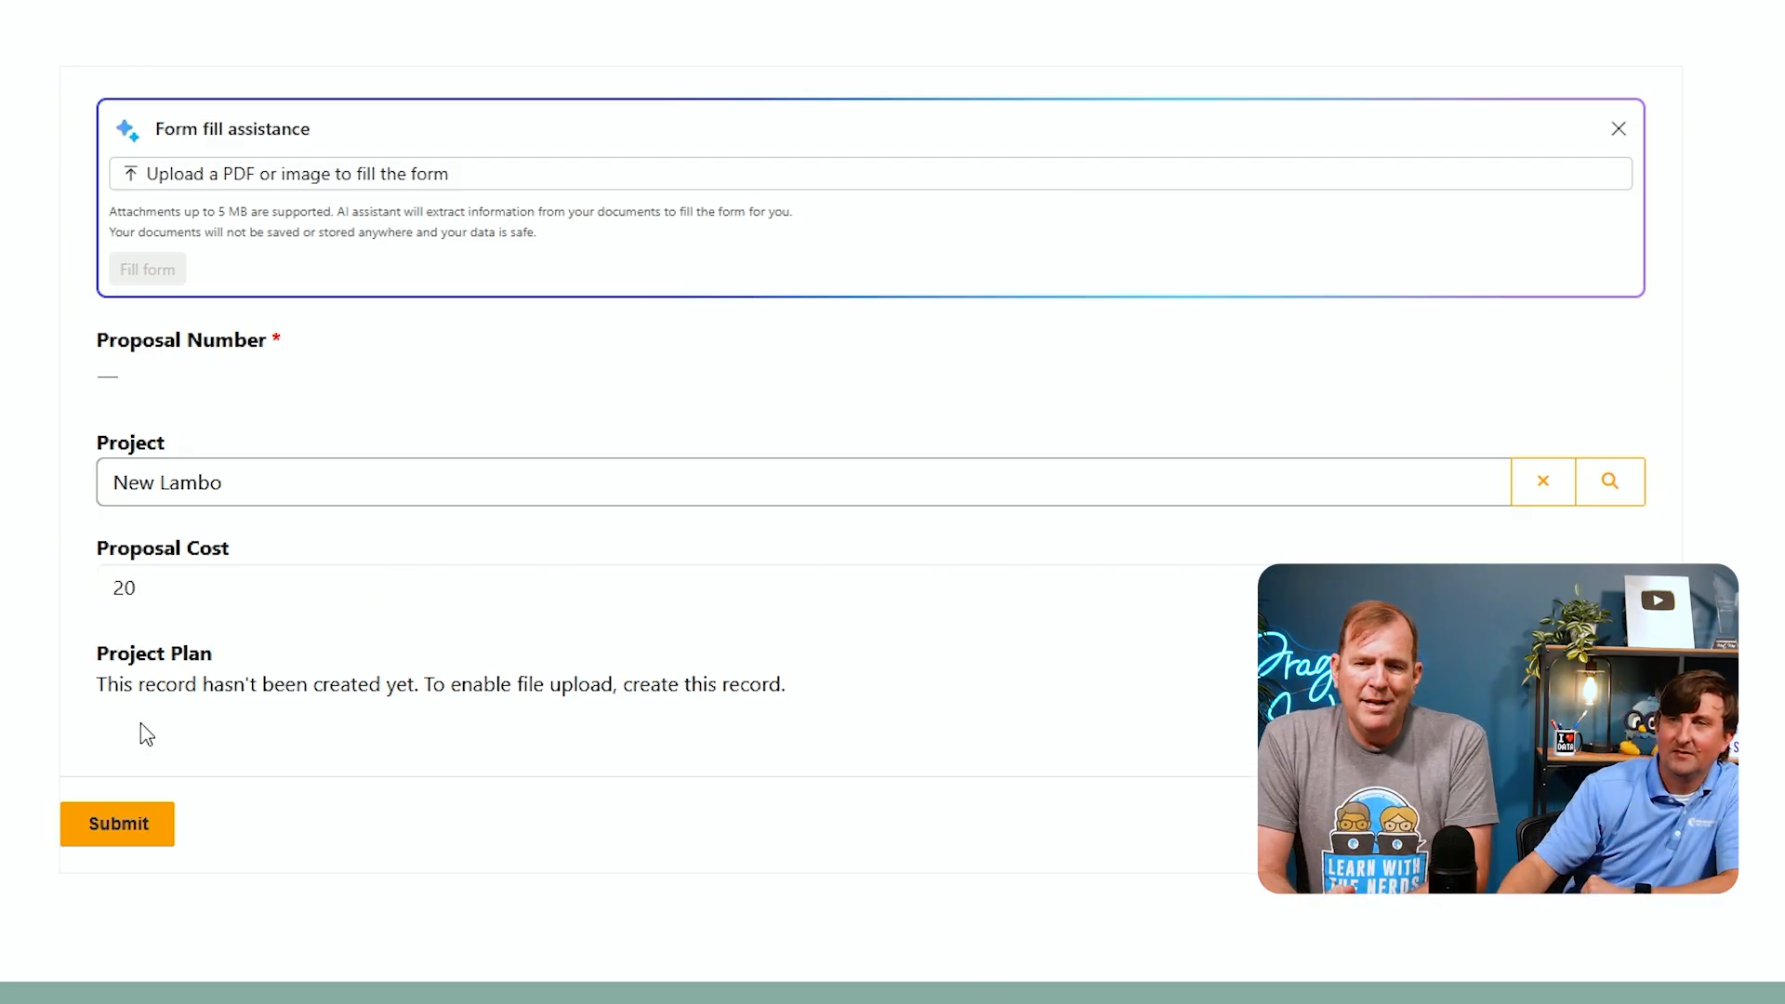
left_click(121, 833)
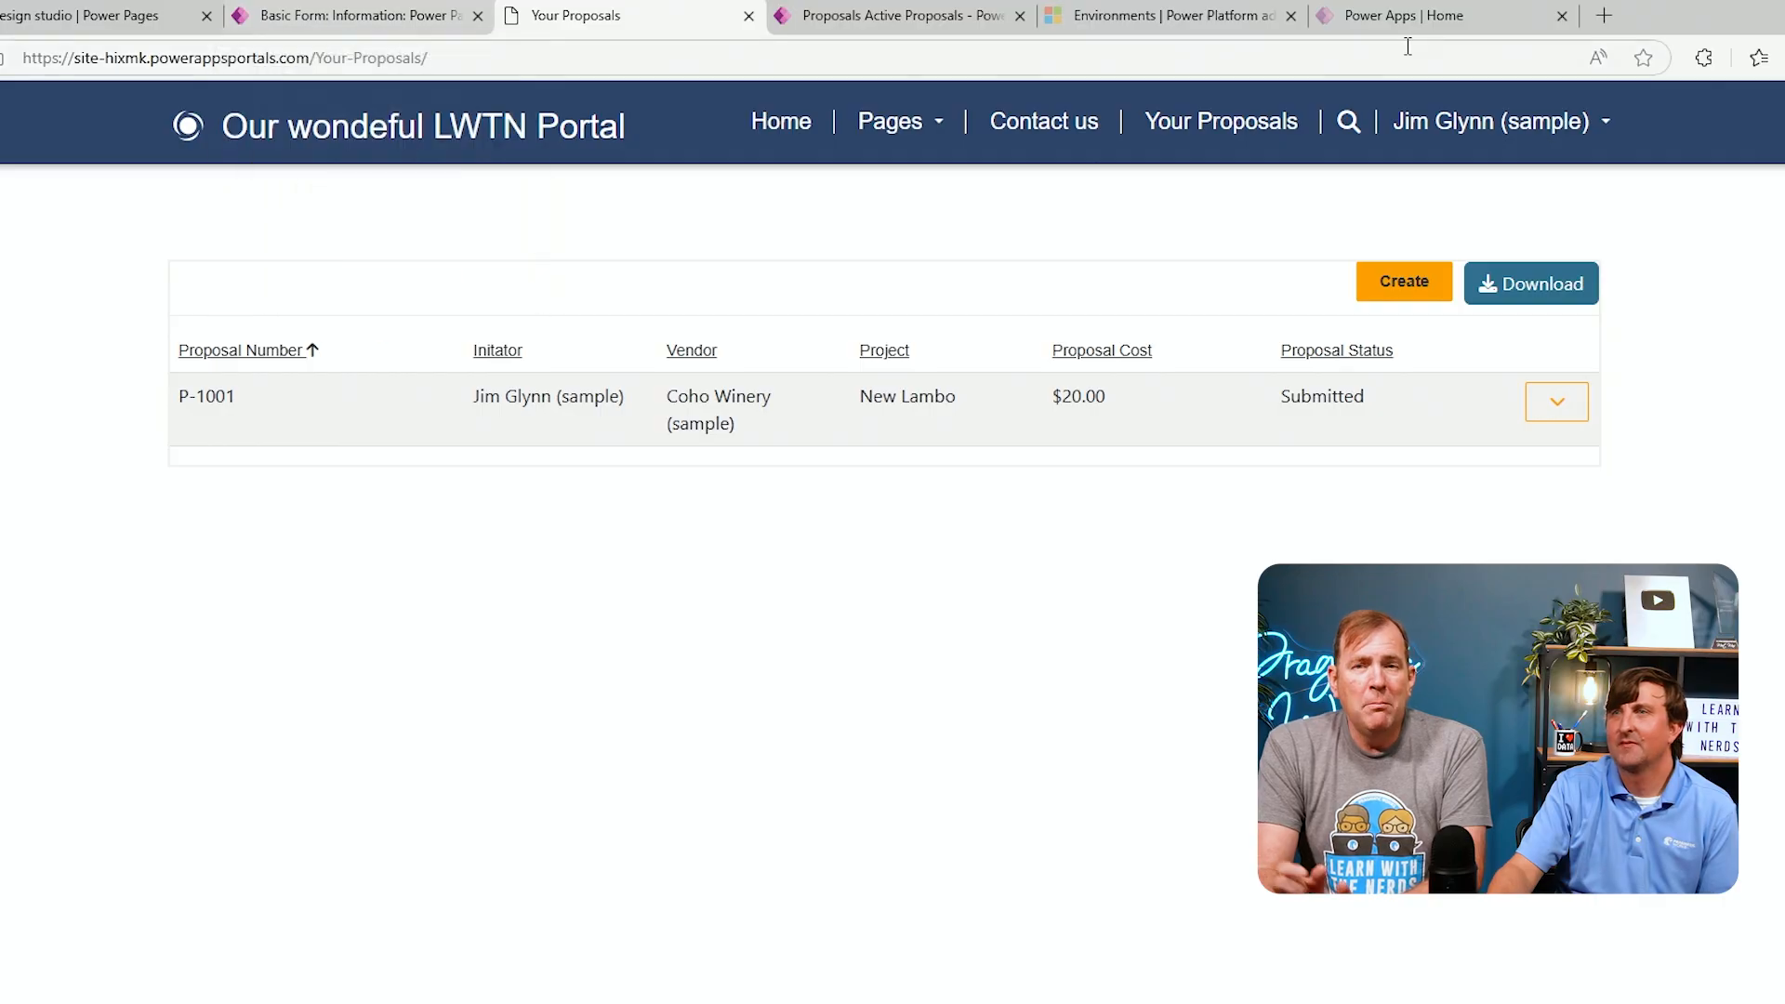
Refresh the Active Proposals list in the model-driven app to check the submitted proposal
left_click(944, 13)
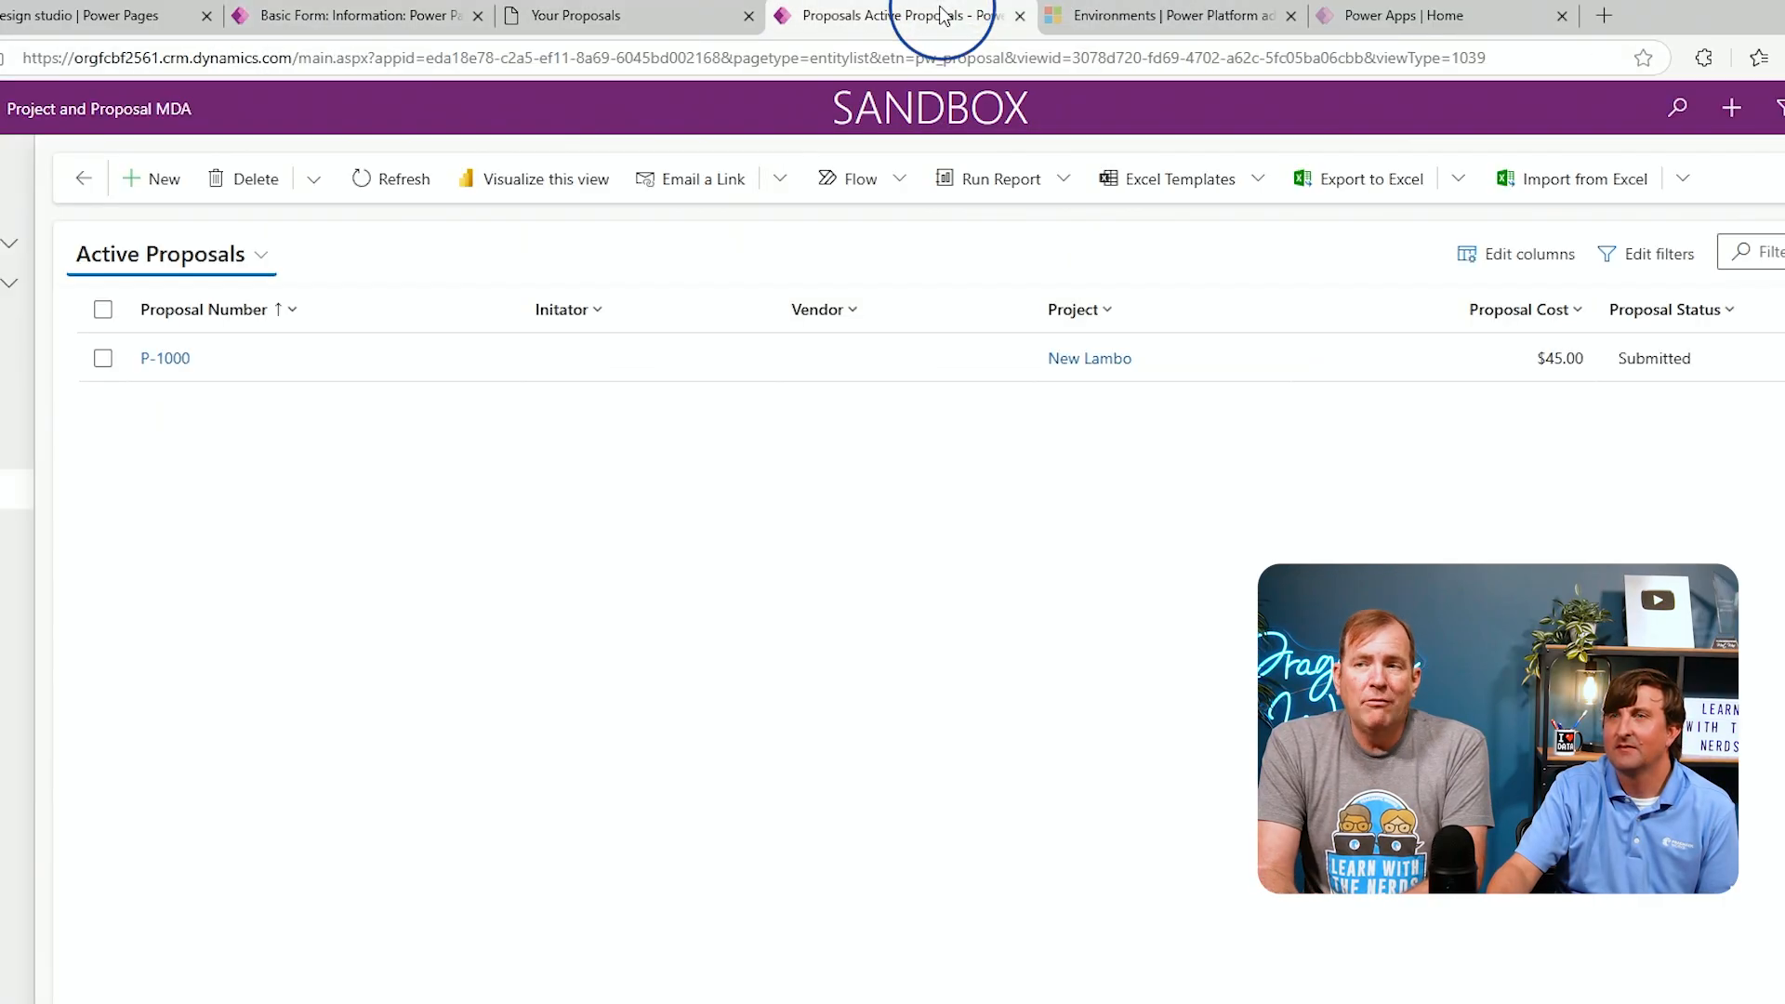
left_click(454, 104)
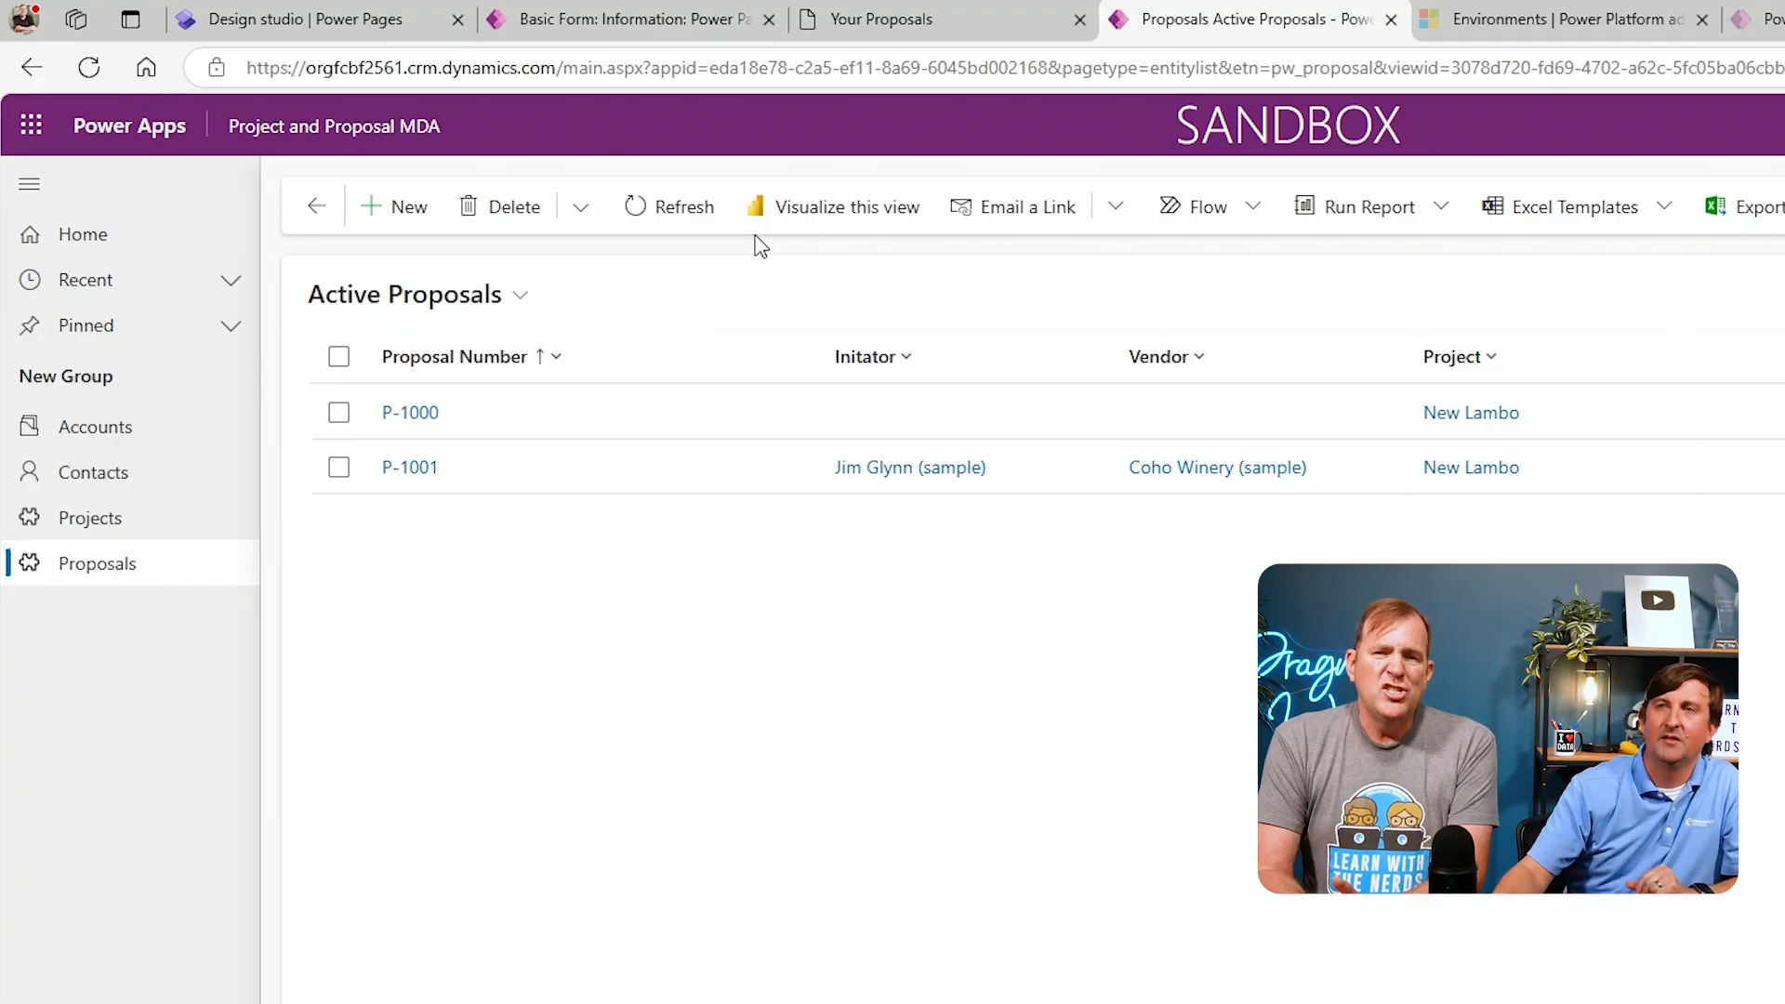
Open the Create Proposal page and add a one-column section below the form
left_click(298, 30)
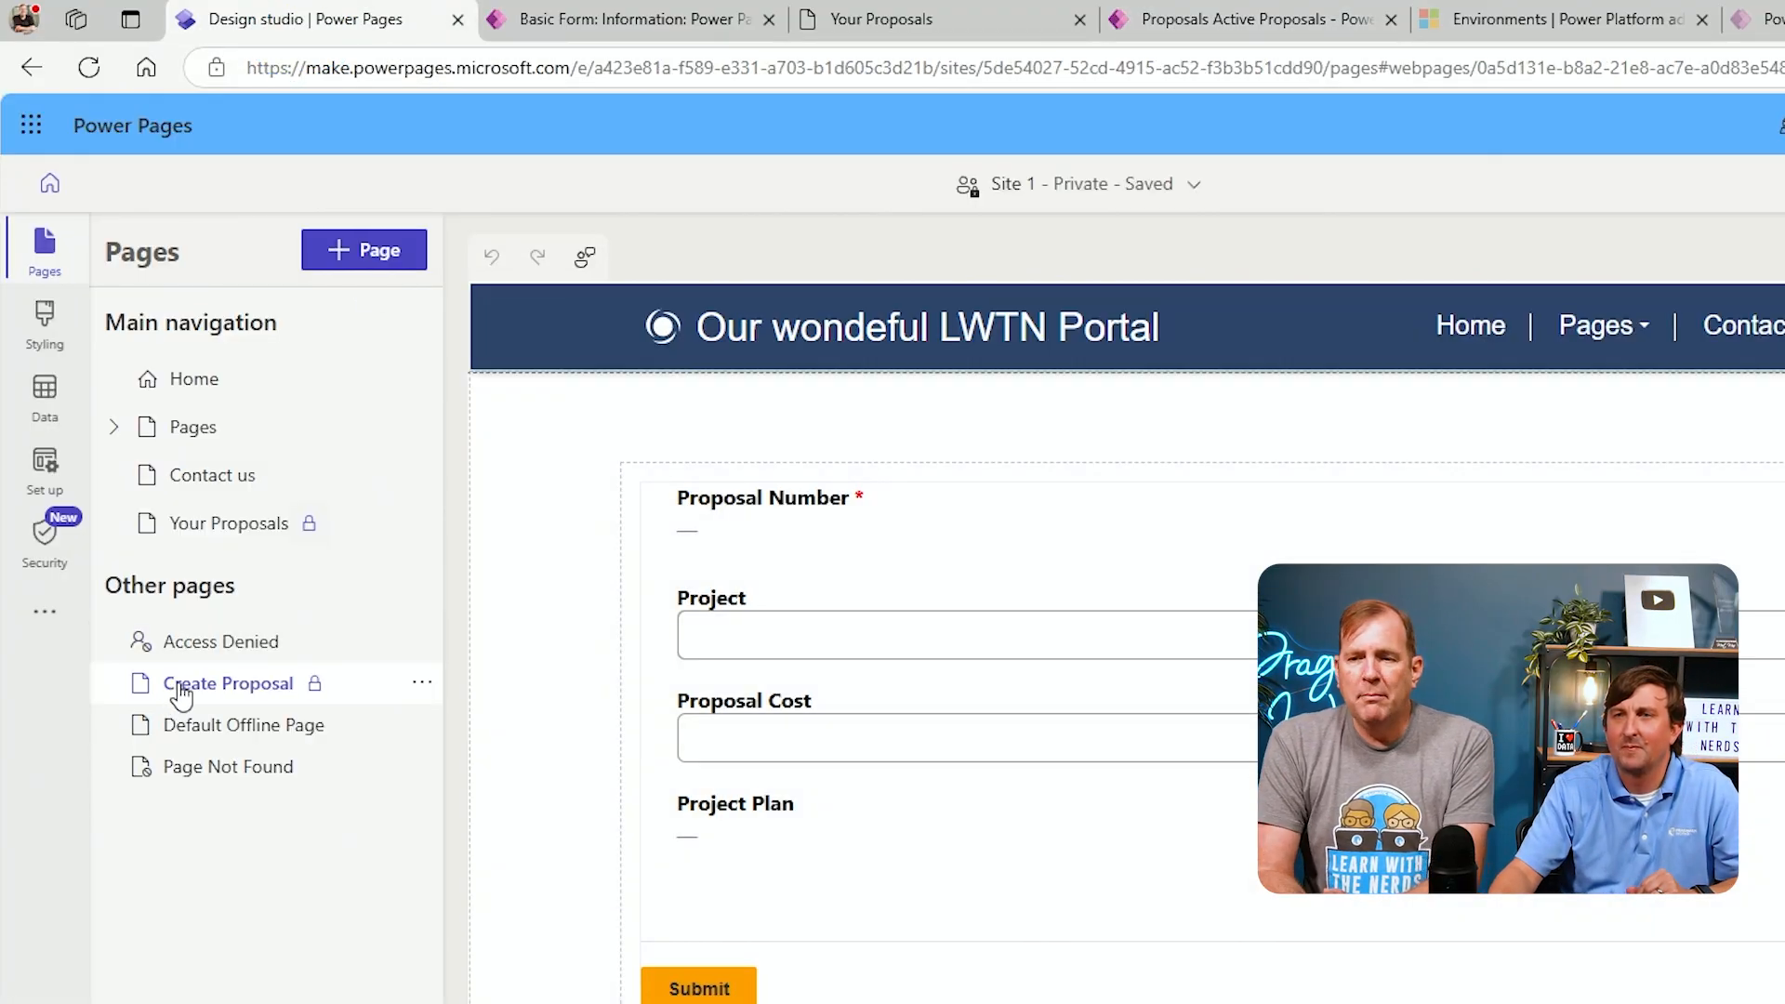
left_click(181, 688)
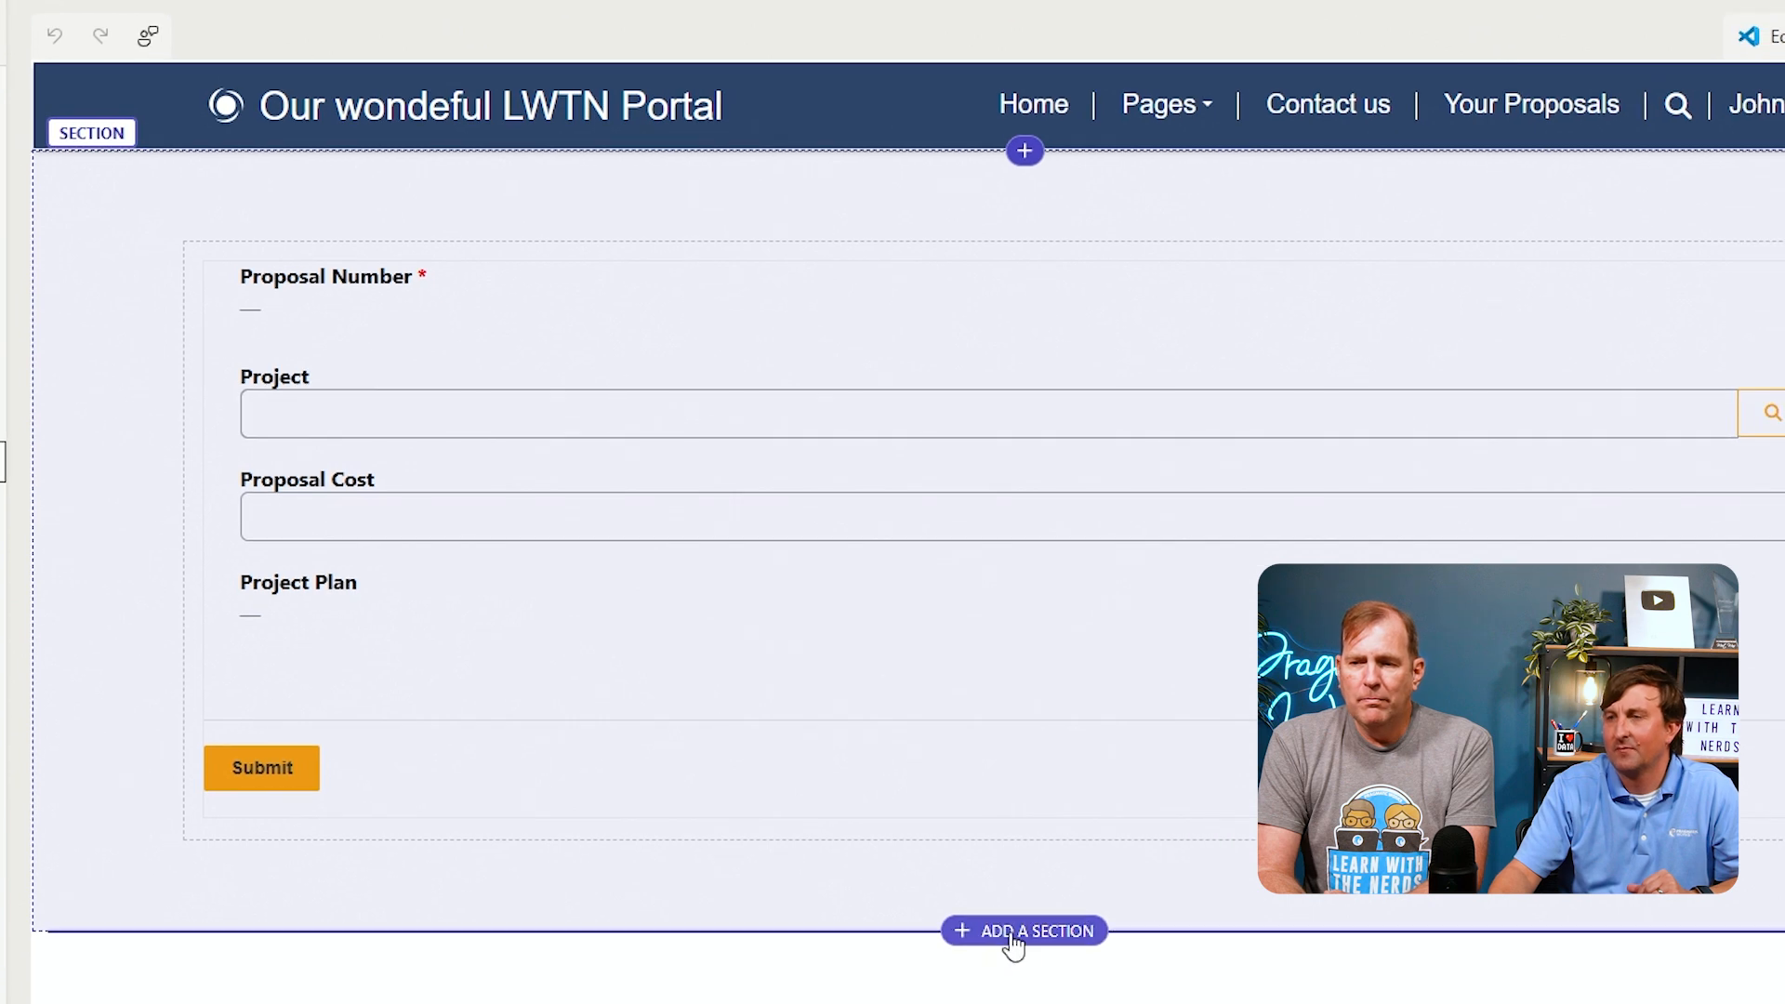
left_click(1013, 933)
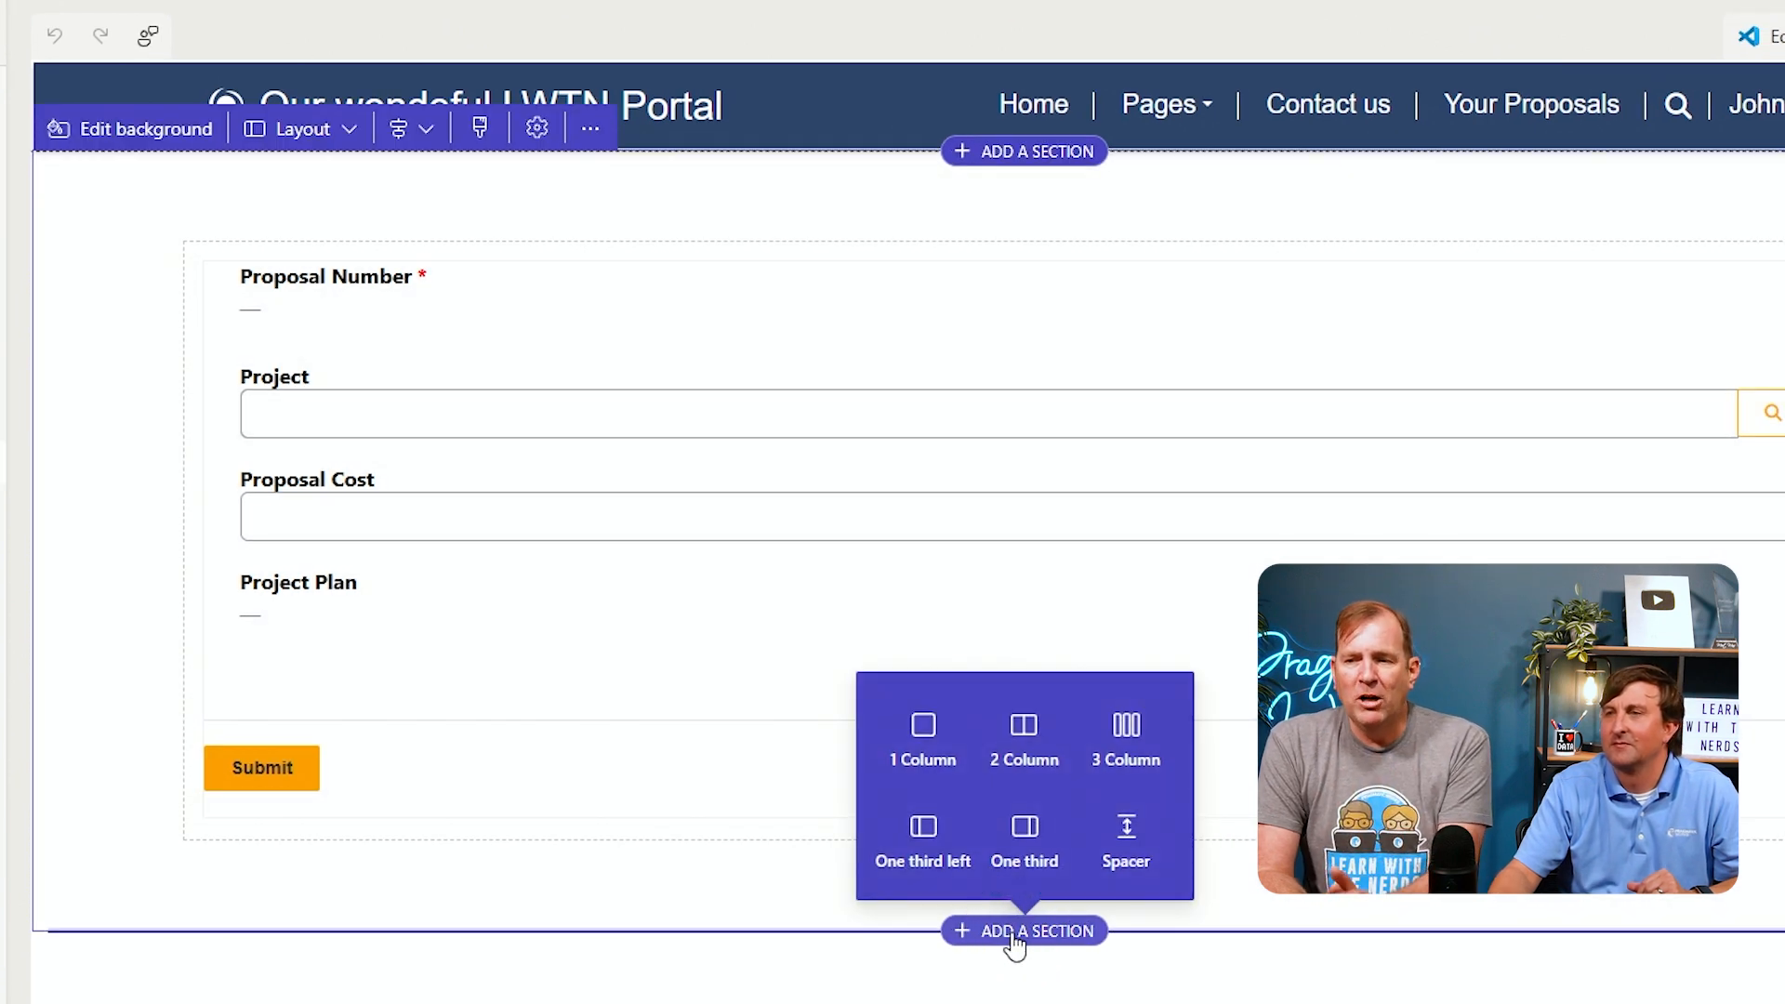
left_click(909, 728)
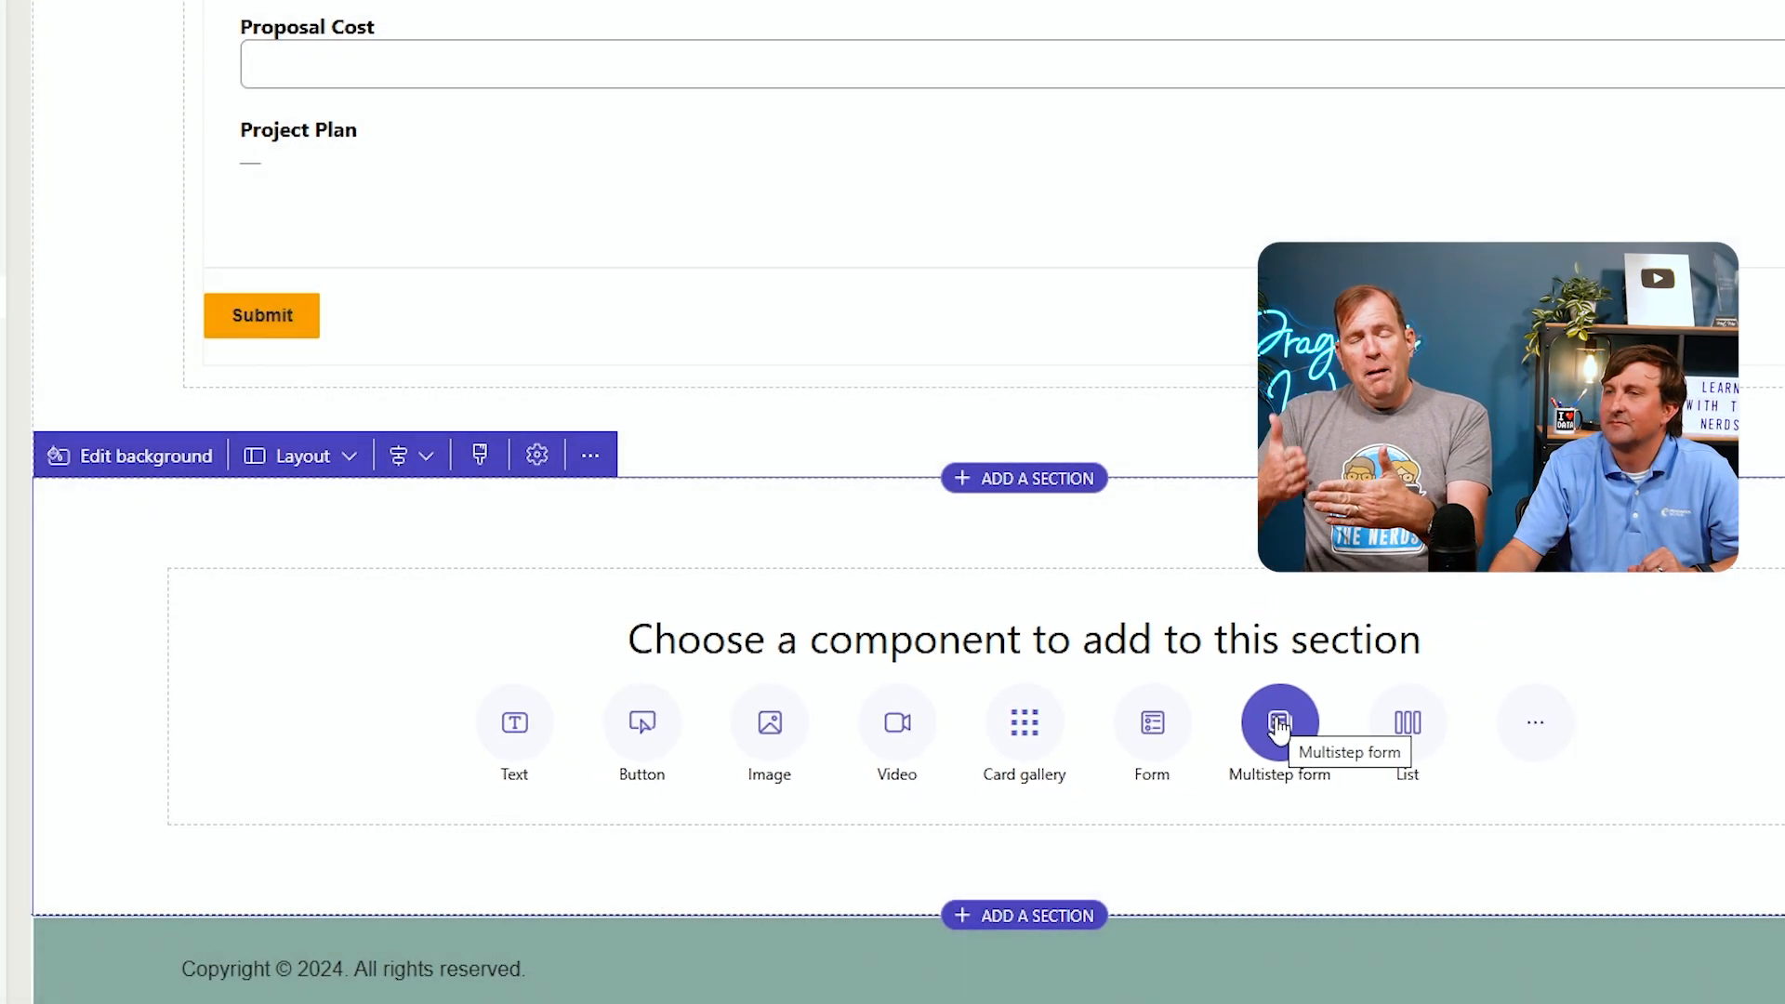
Start adding a multistep form to the new section and cancel its setup
left_click(1278, 724)
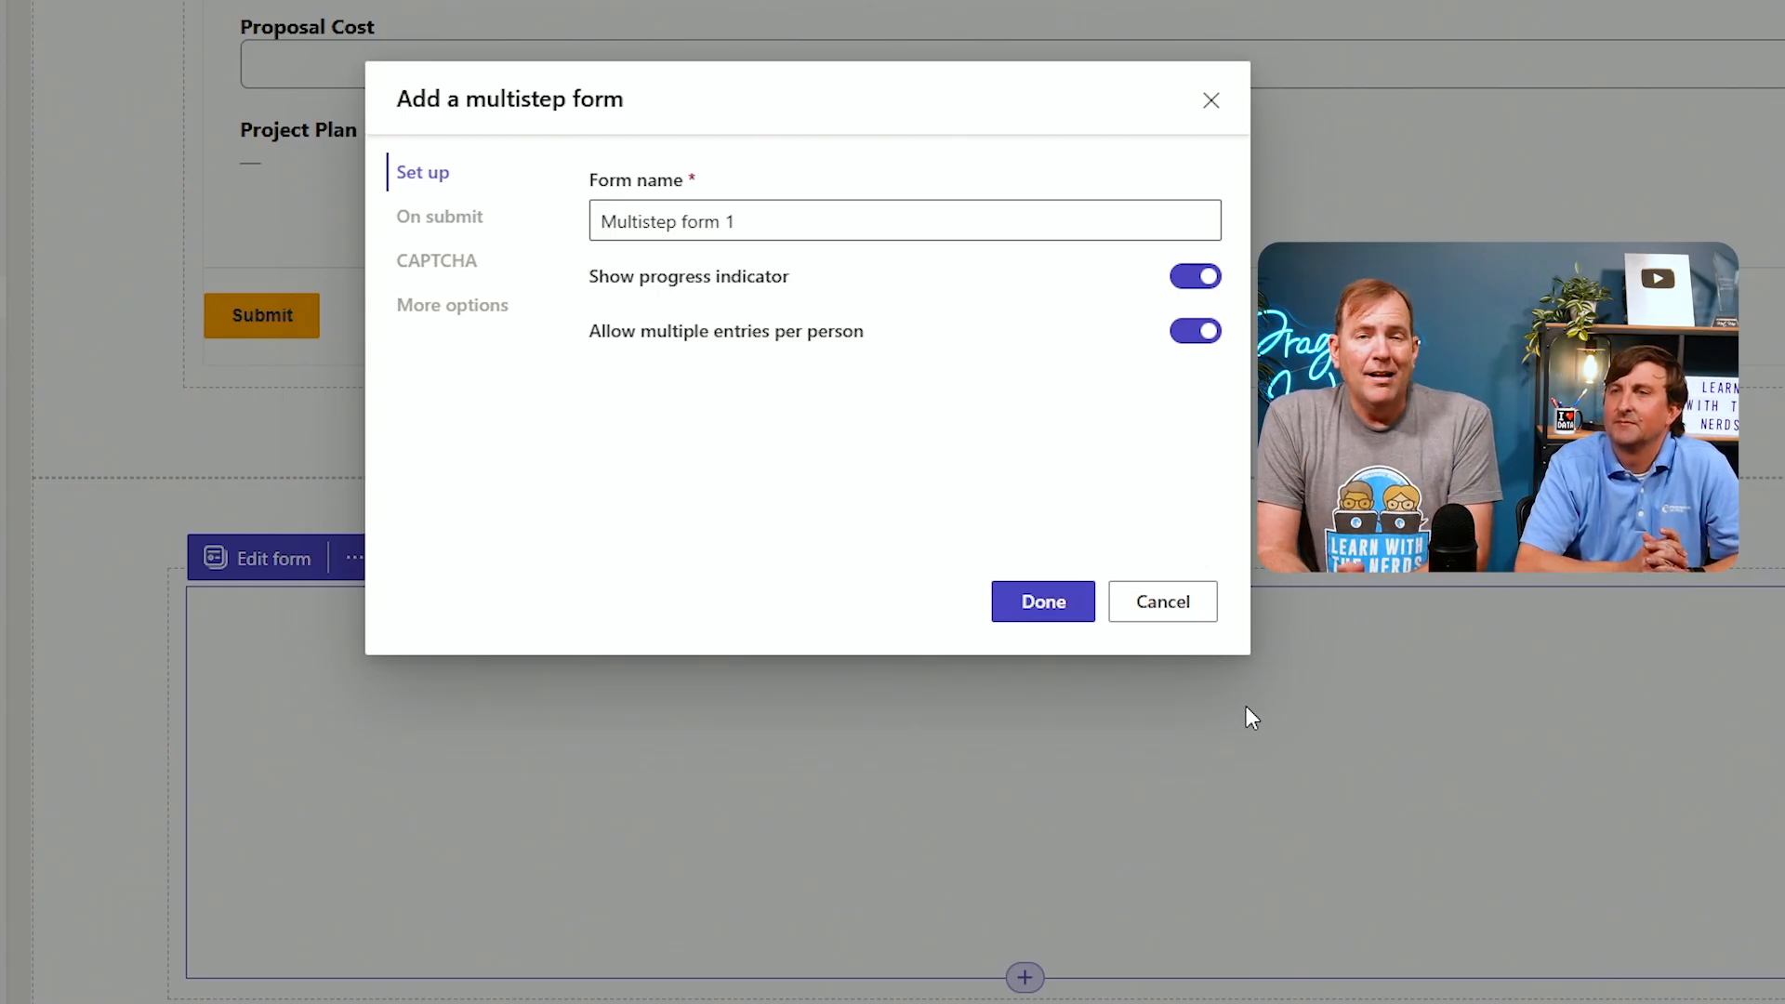
left_click(1160, 602)
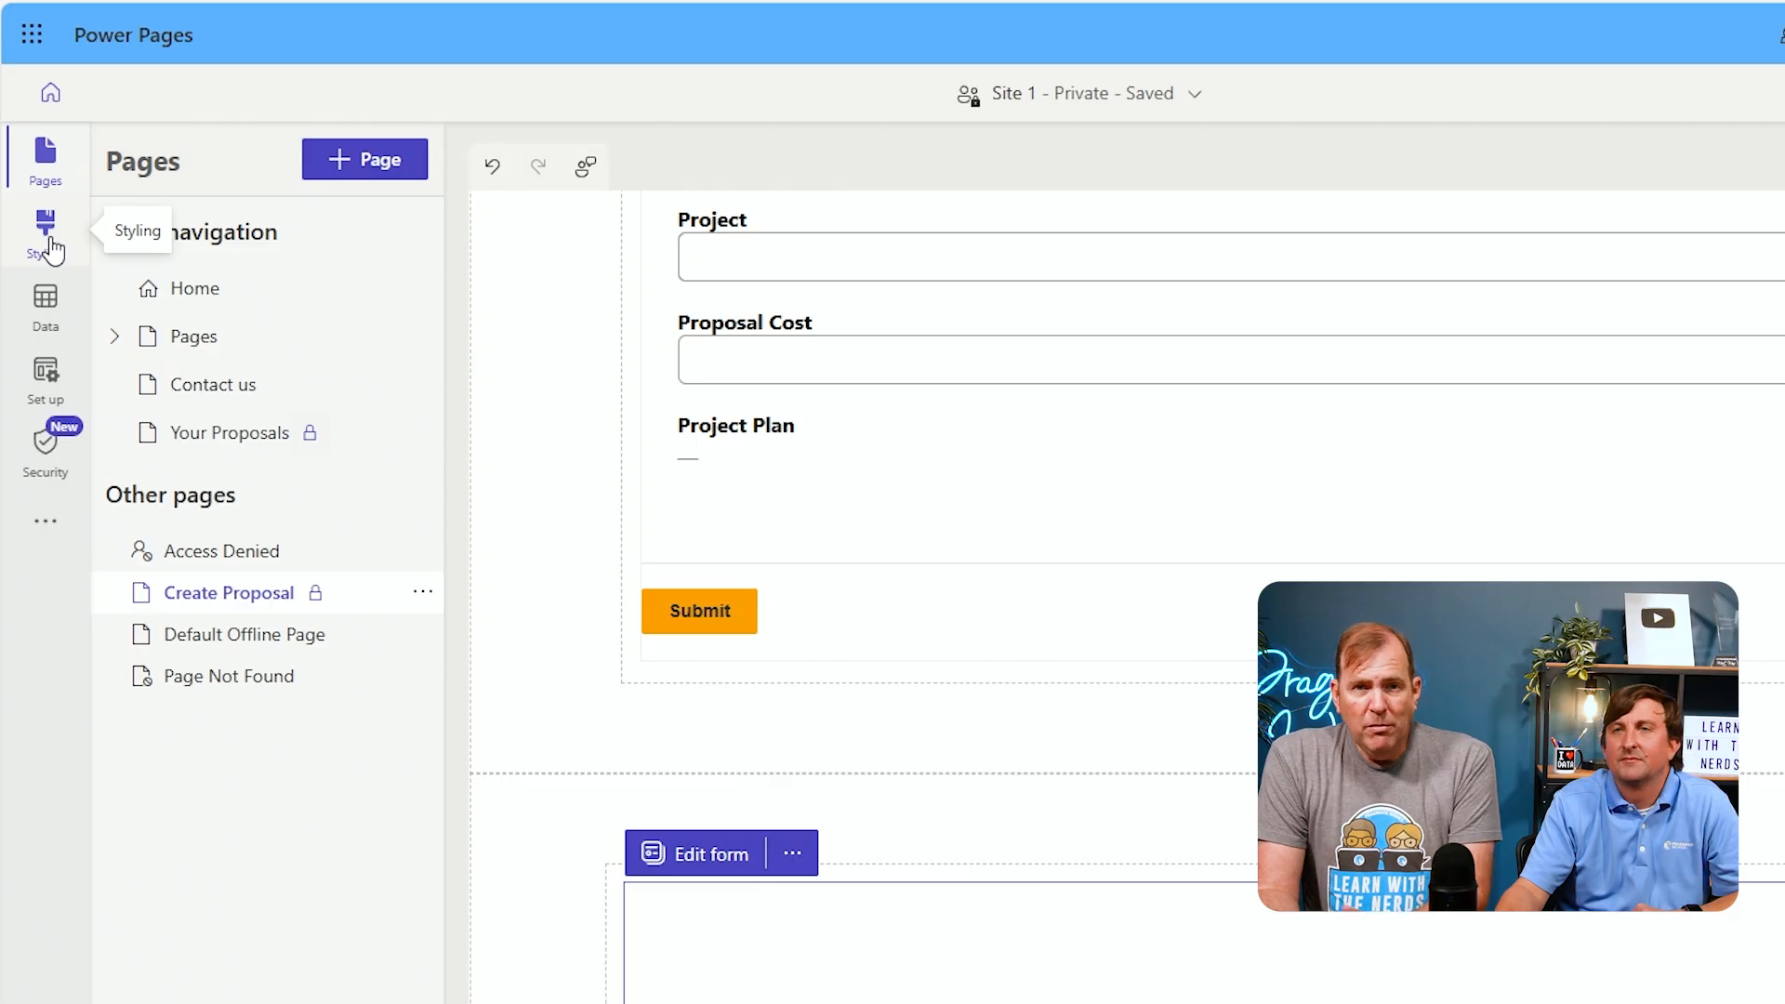
Open the Styling workspace and view the Orange theme's CSS files
left_click(46, 228)
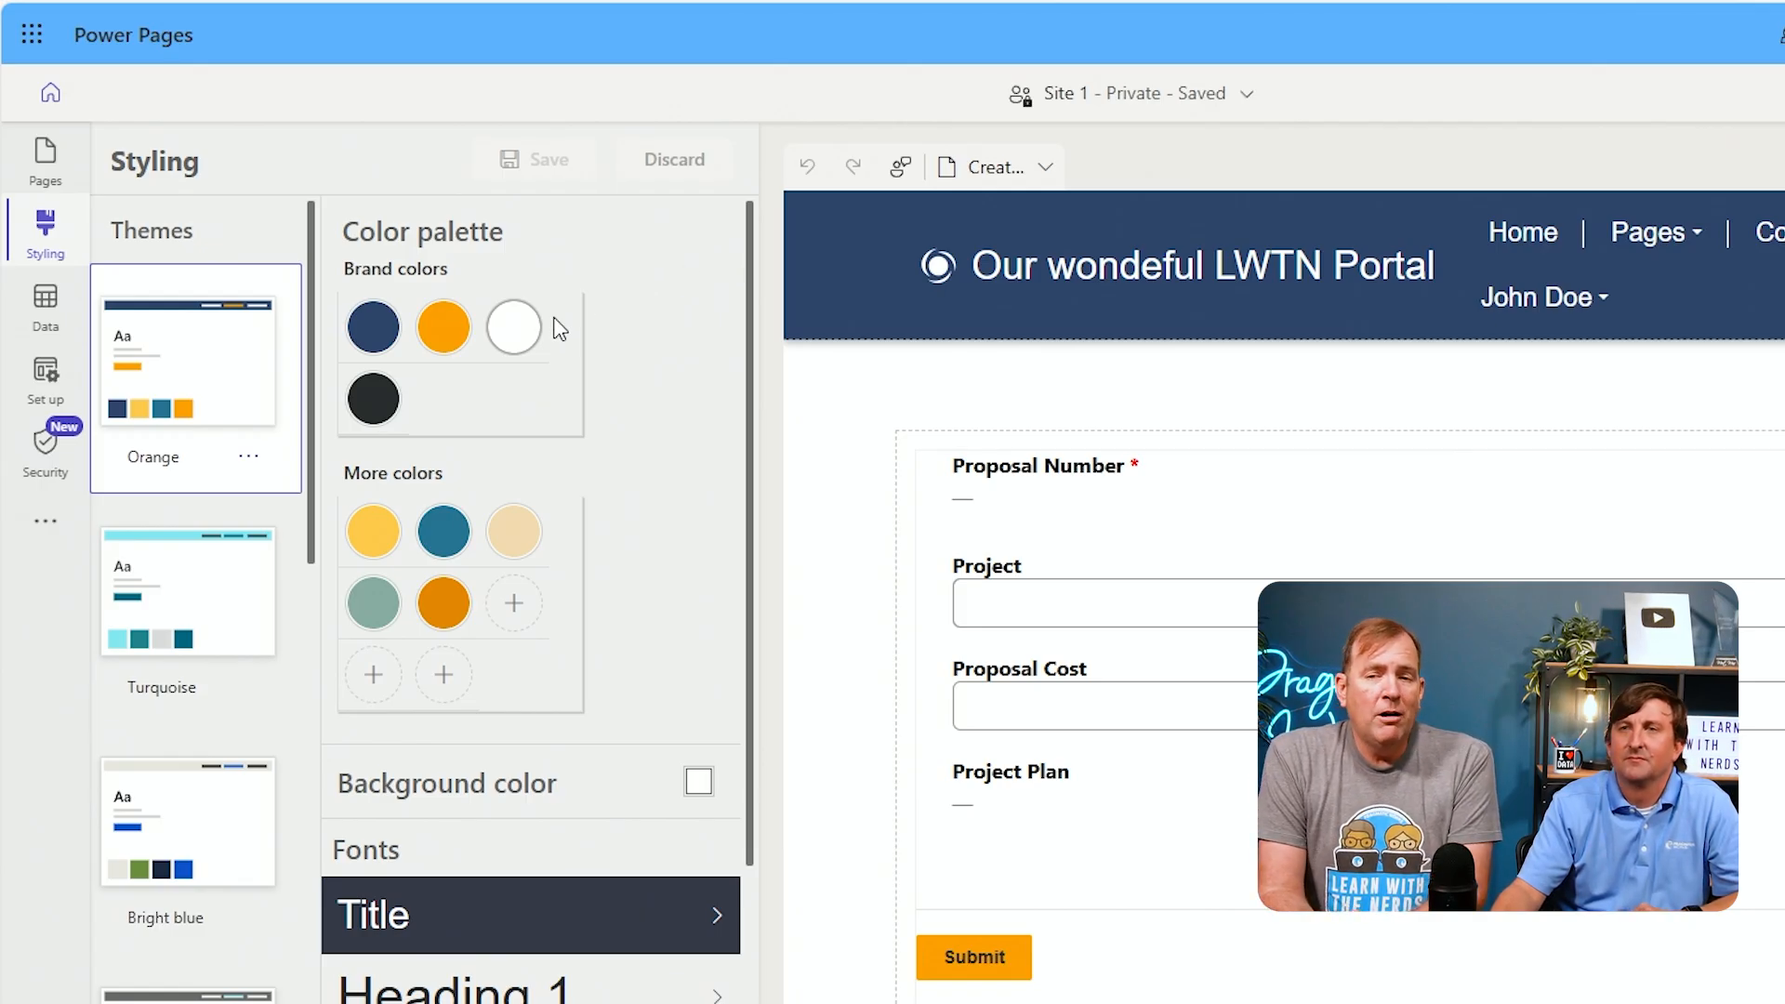
left_click(245, 464)
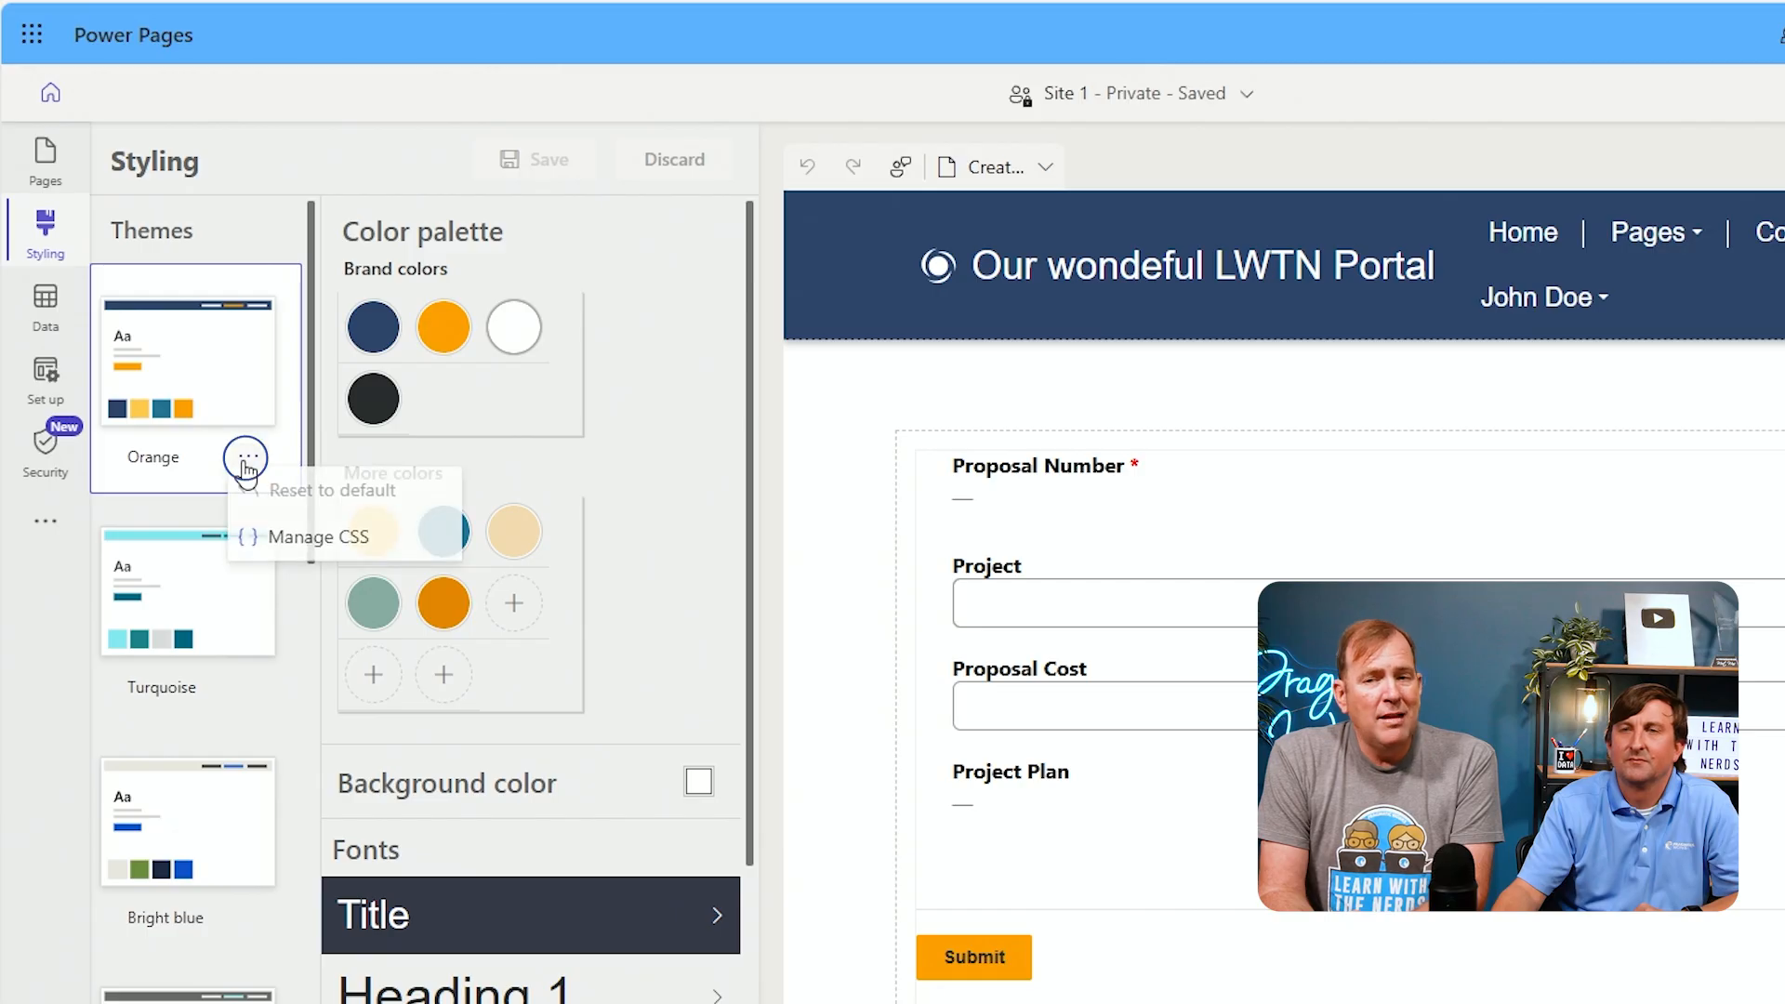
left_click(292, 544)
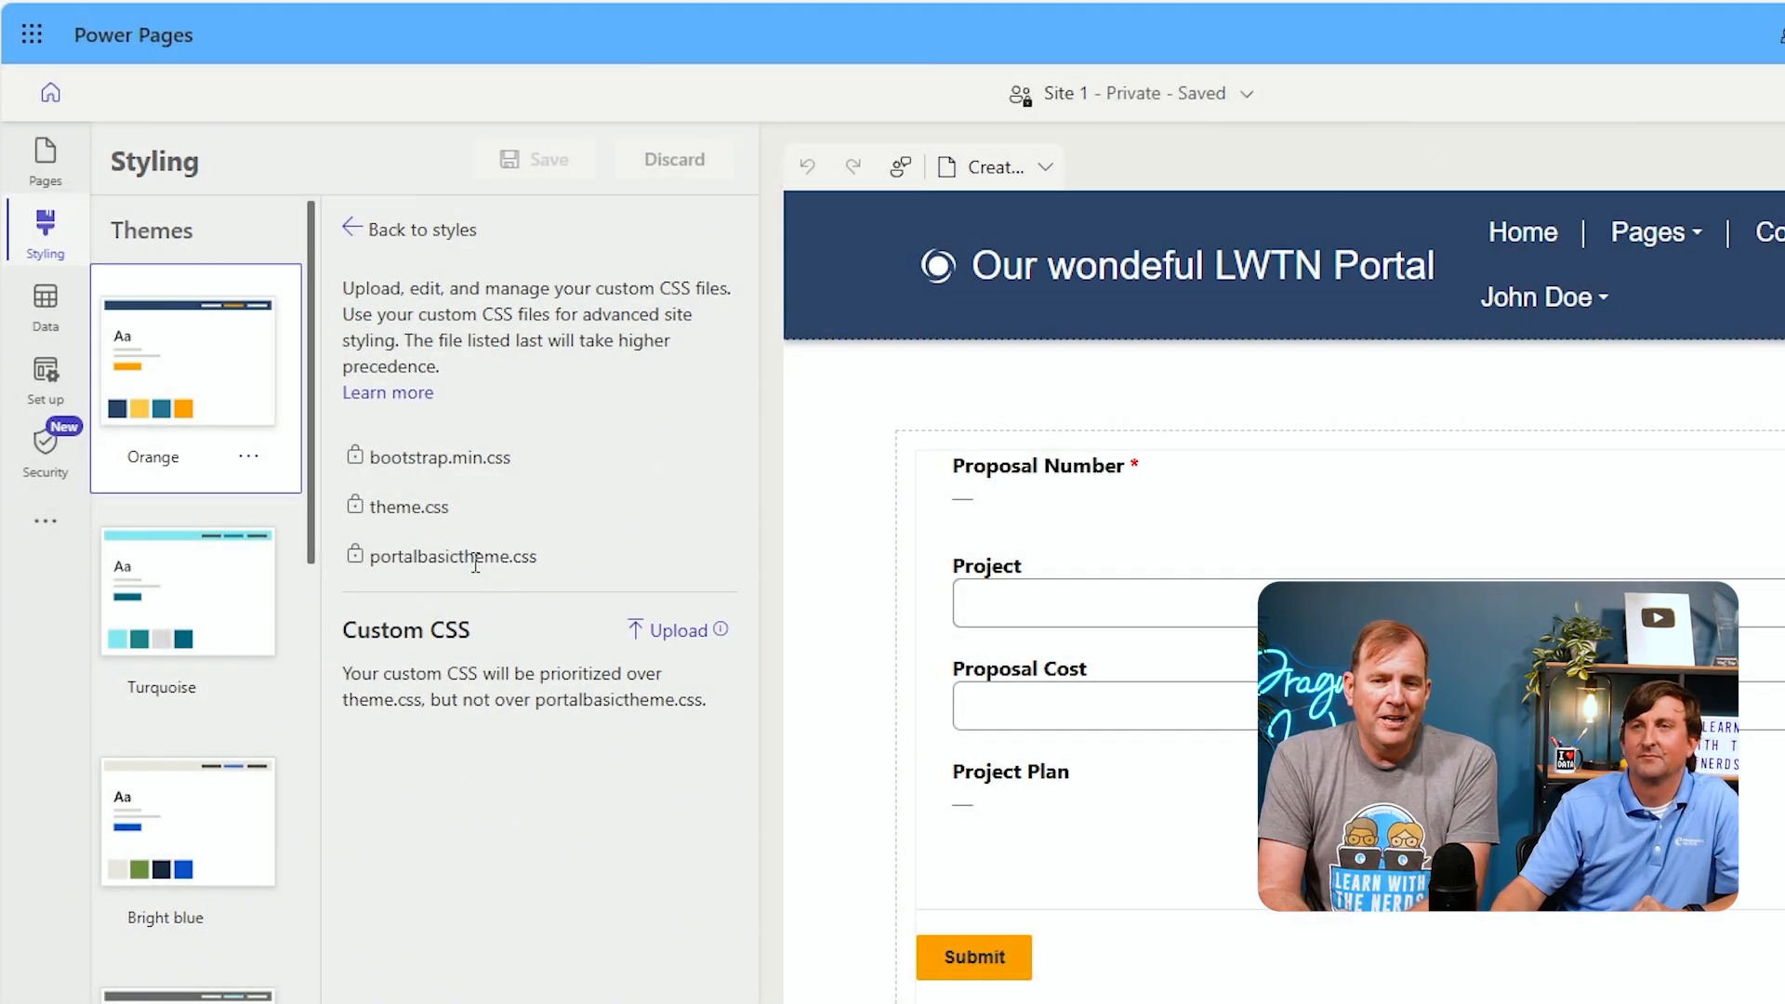
left_click(190, 411)
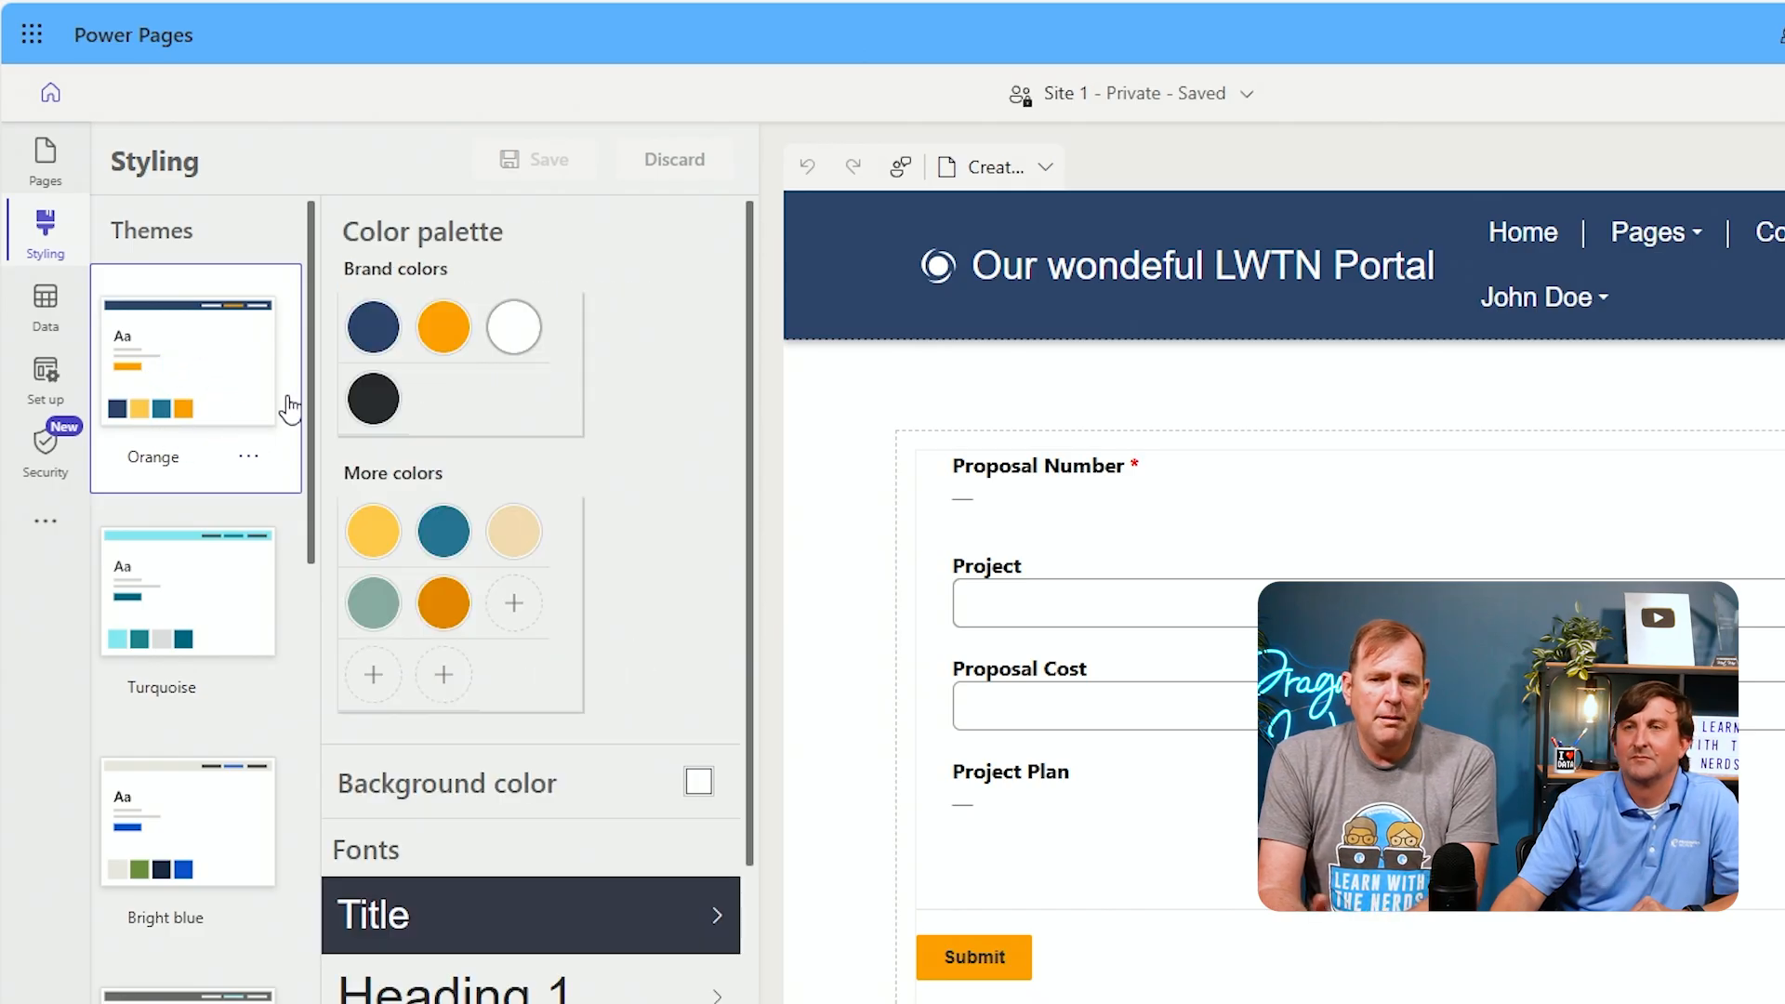
Preview several site themes and apply the Dark blue theme
left_click(206, 618)
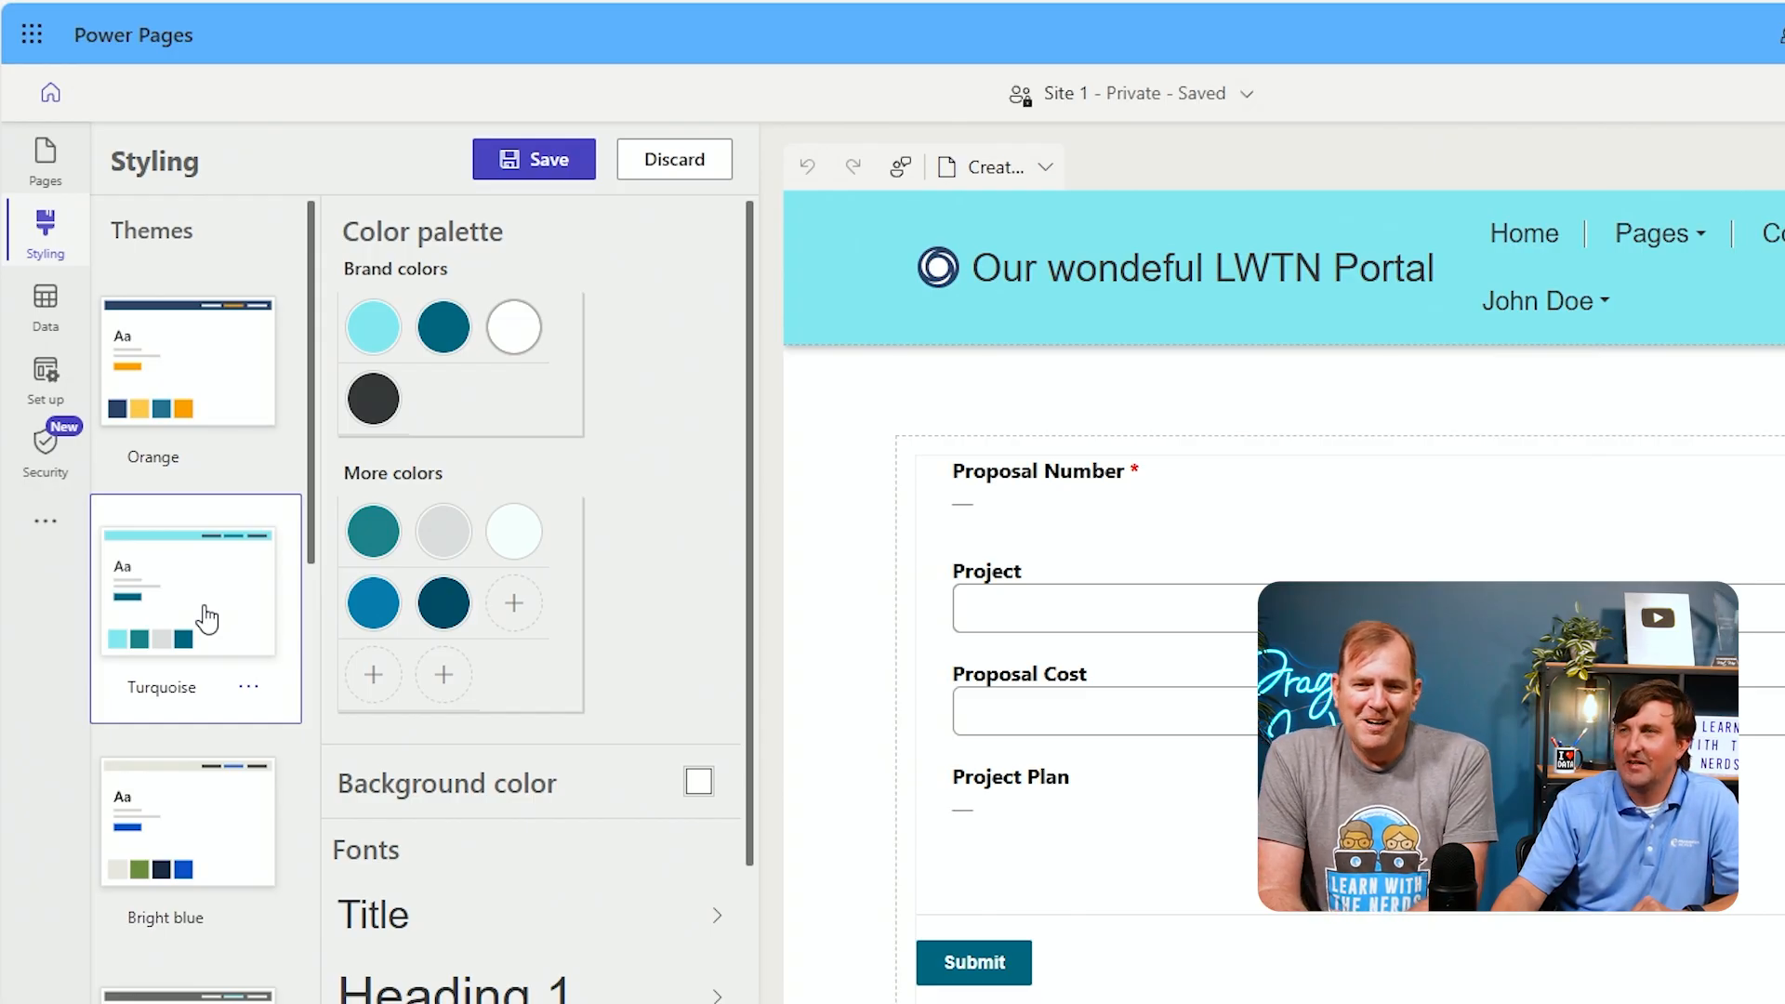
left_click(213, 801)
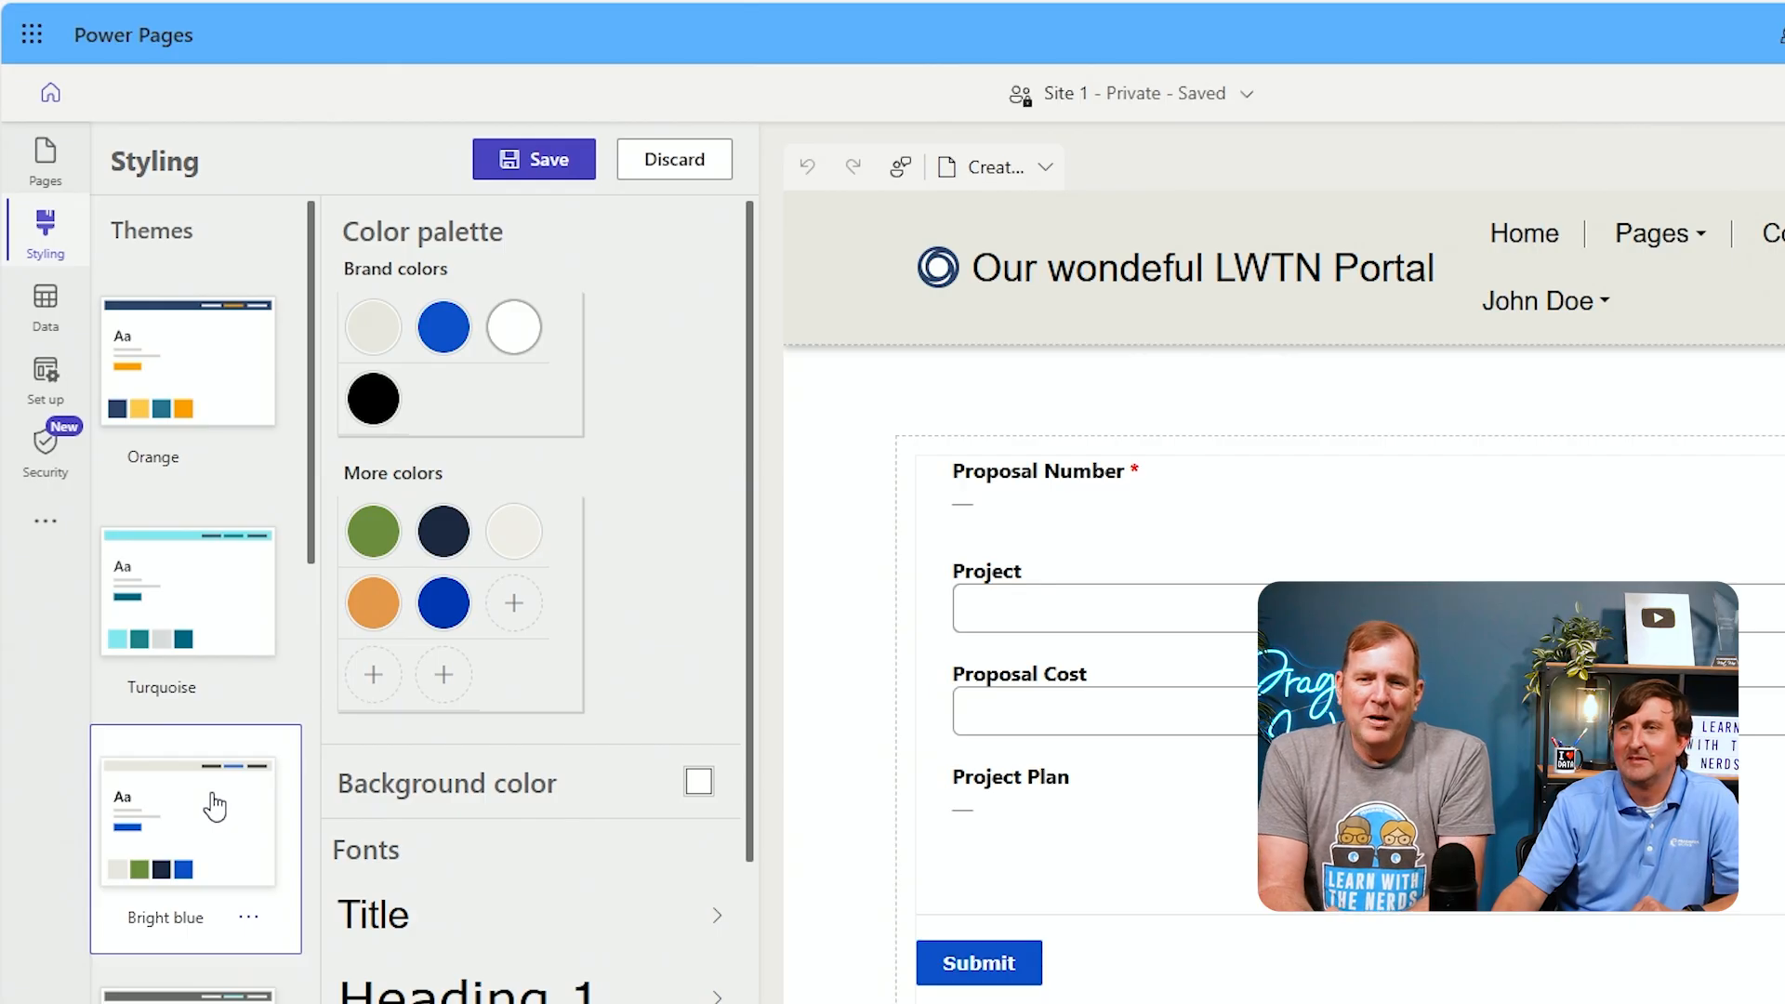
scroll(213, 818, "down", 8)
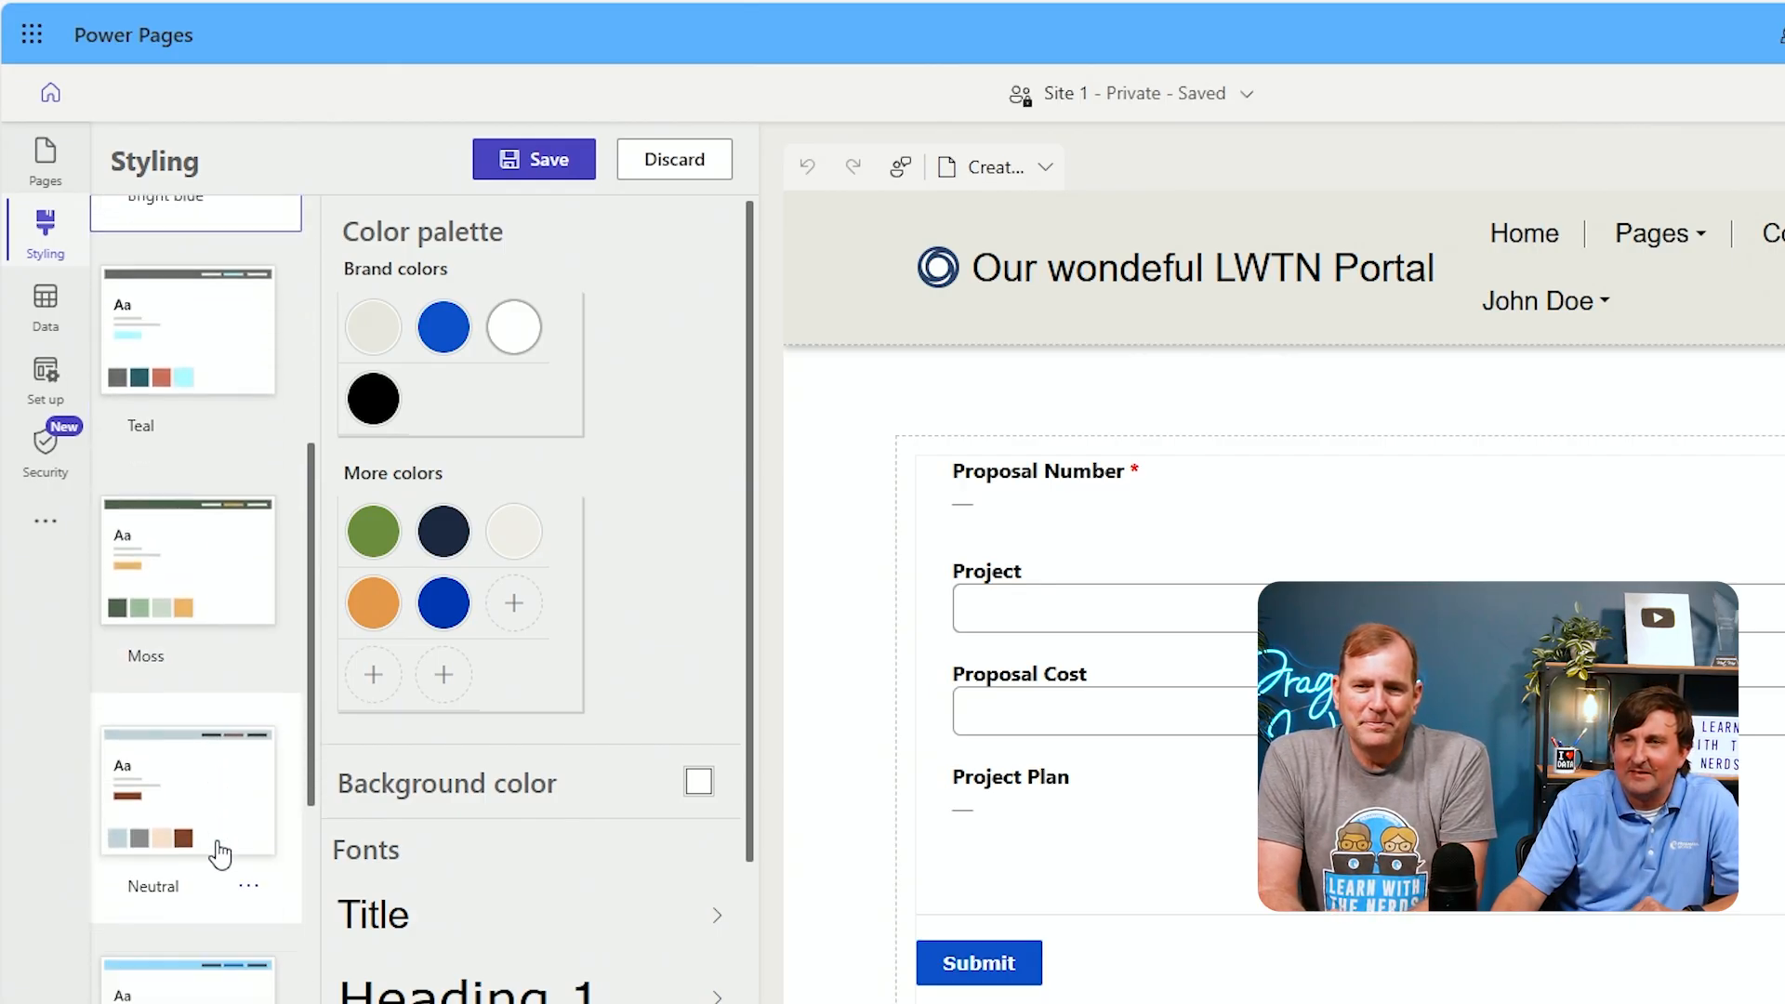
scroll(216, 883, "down", 6)
left_click(220, 923)
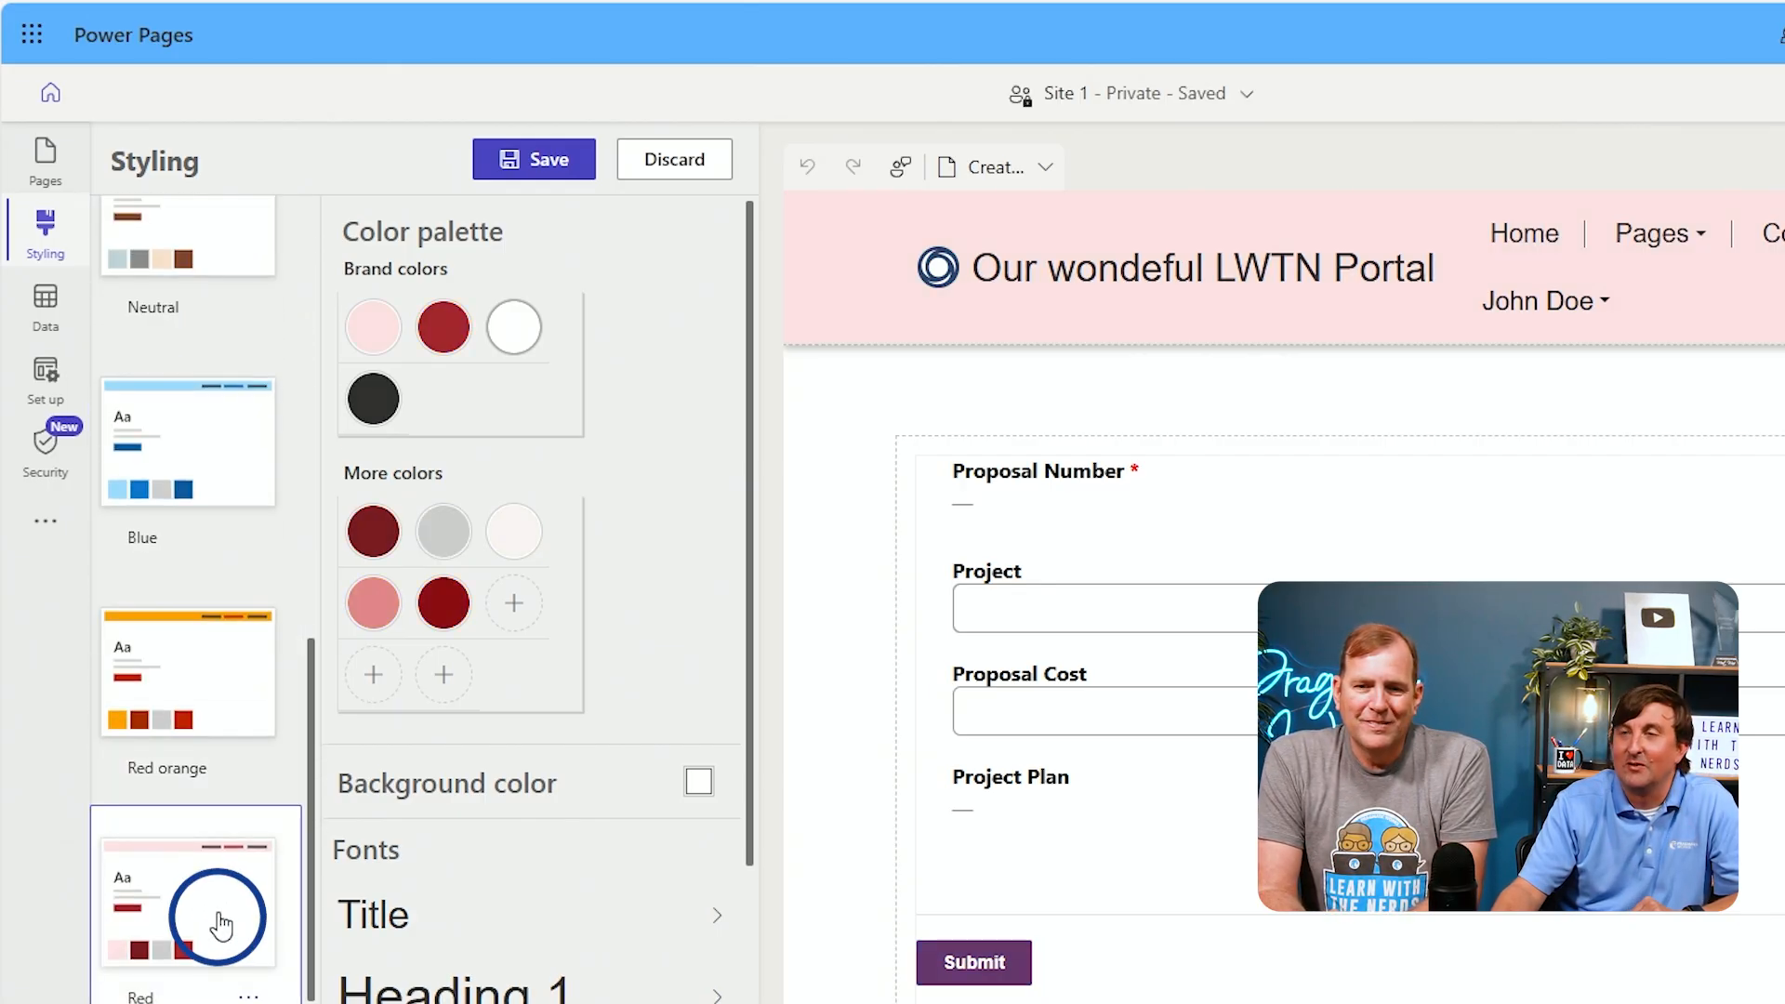
scroll(219, 925, "down", 8)
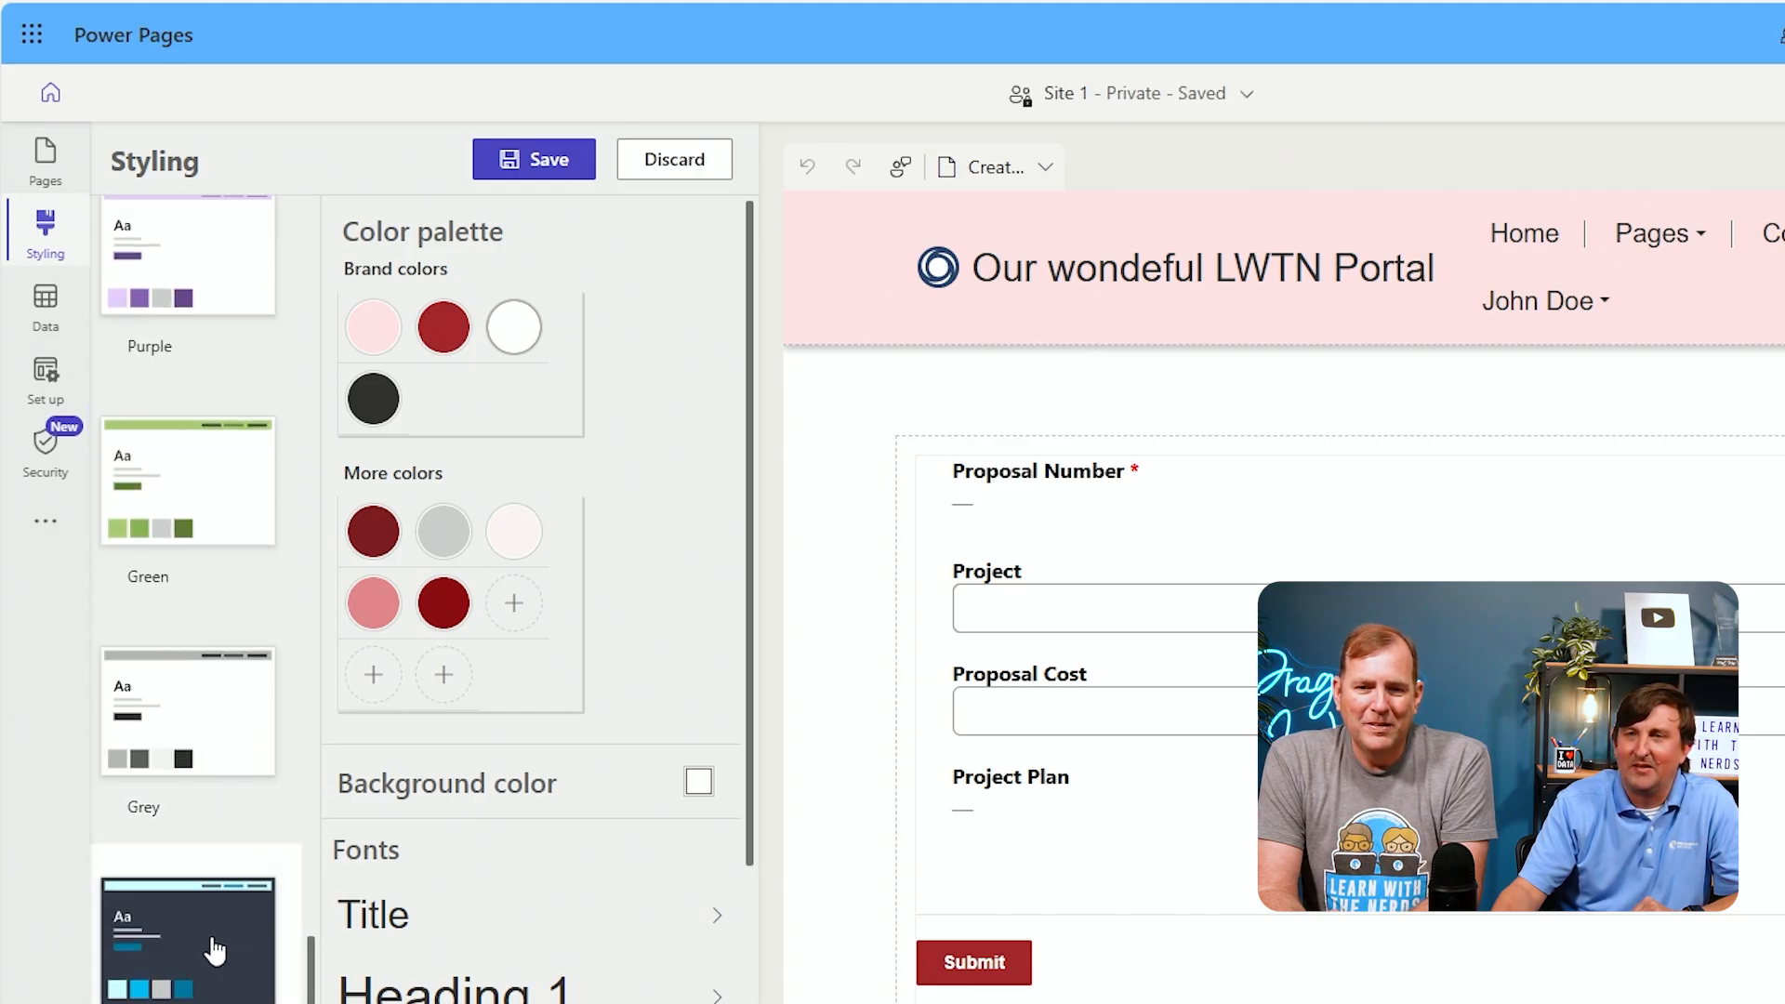
left_click(215, 943)
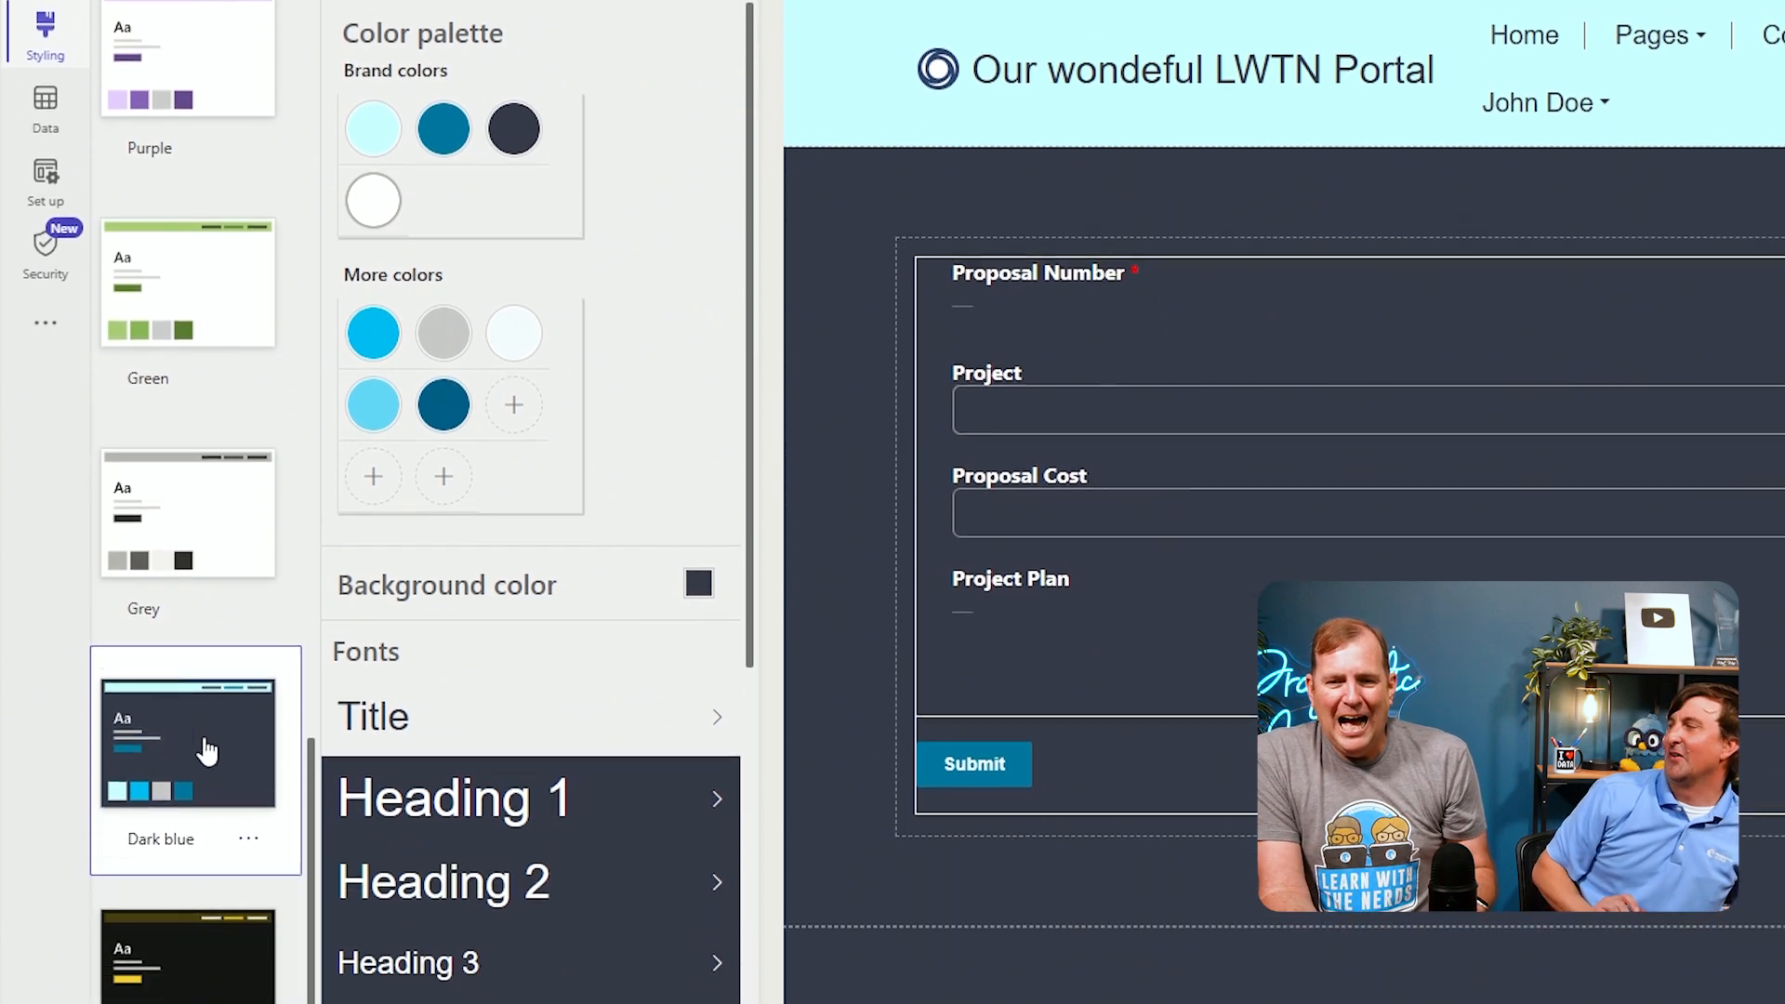
left_click(215, 941)
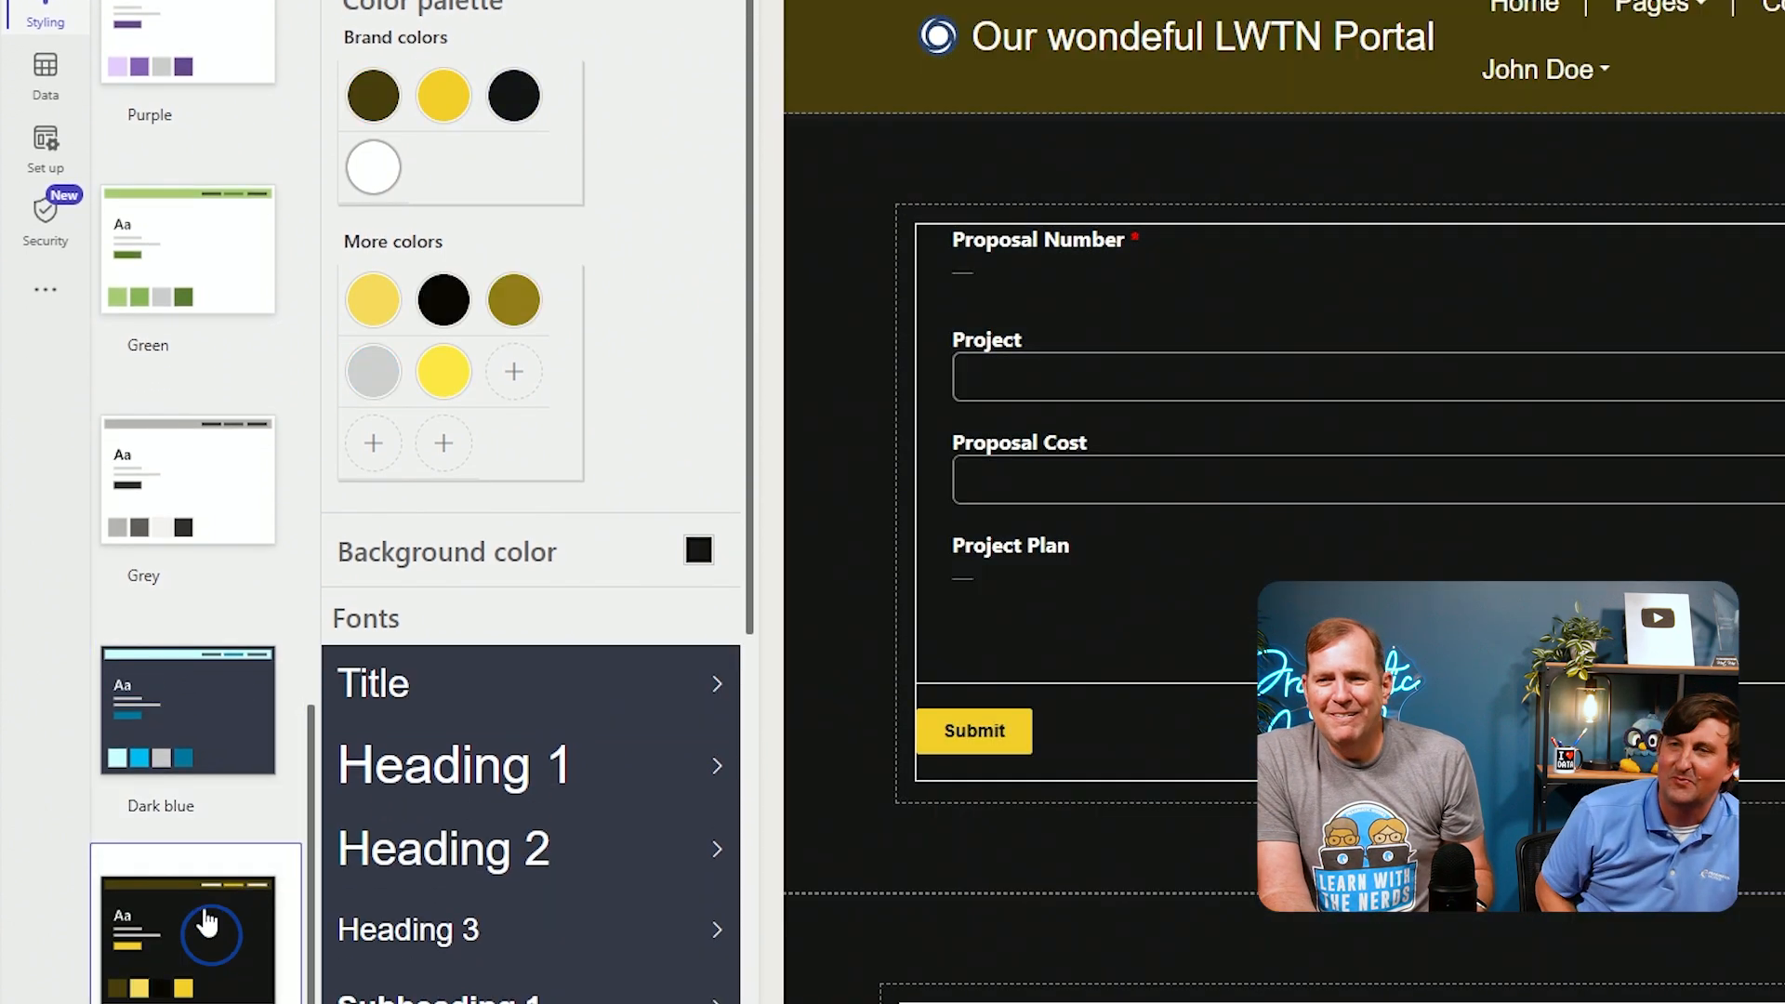
left_click(134, 712)
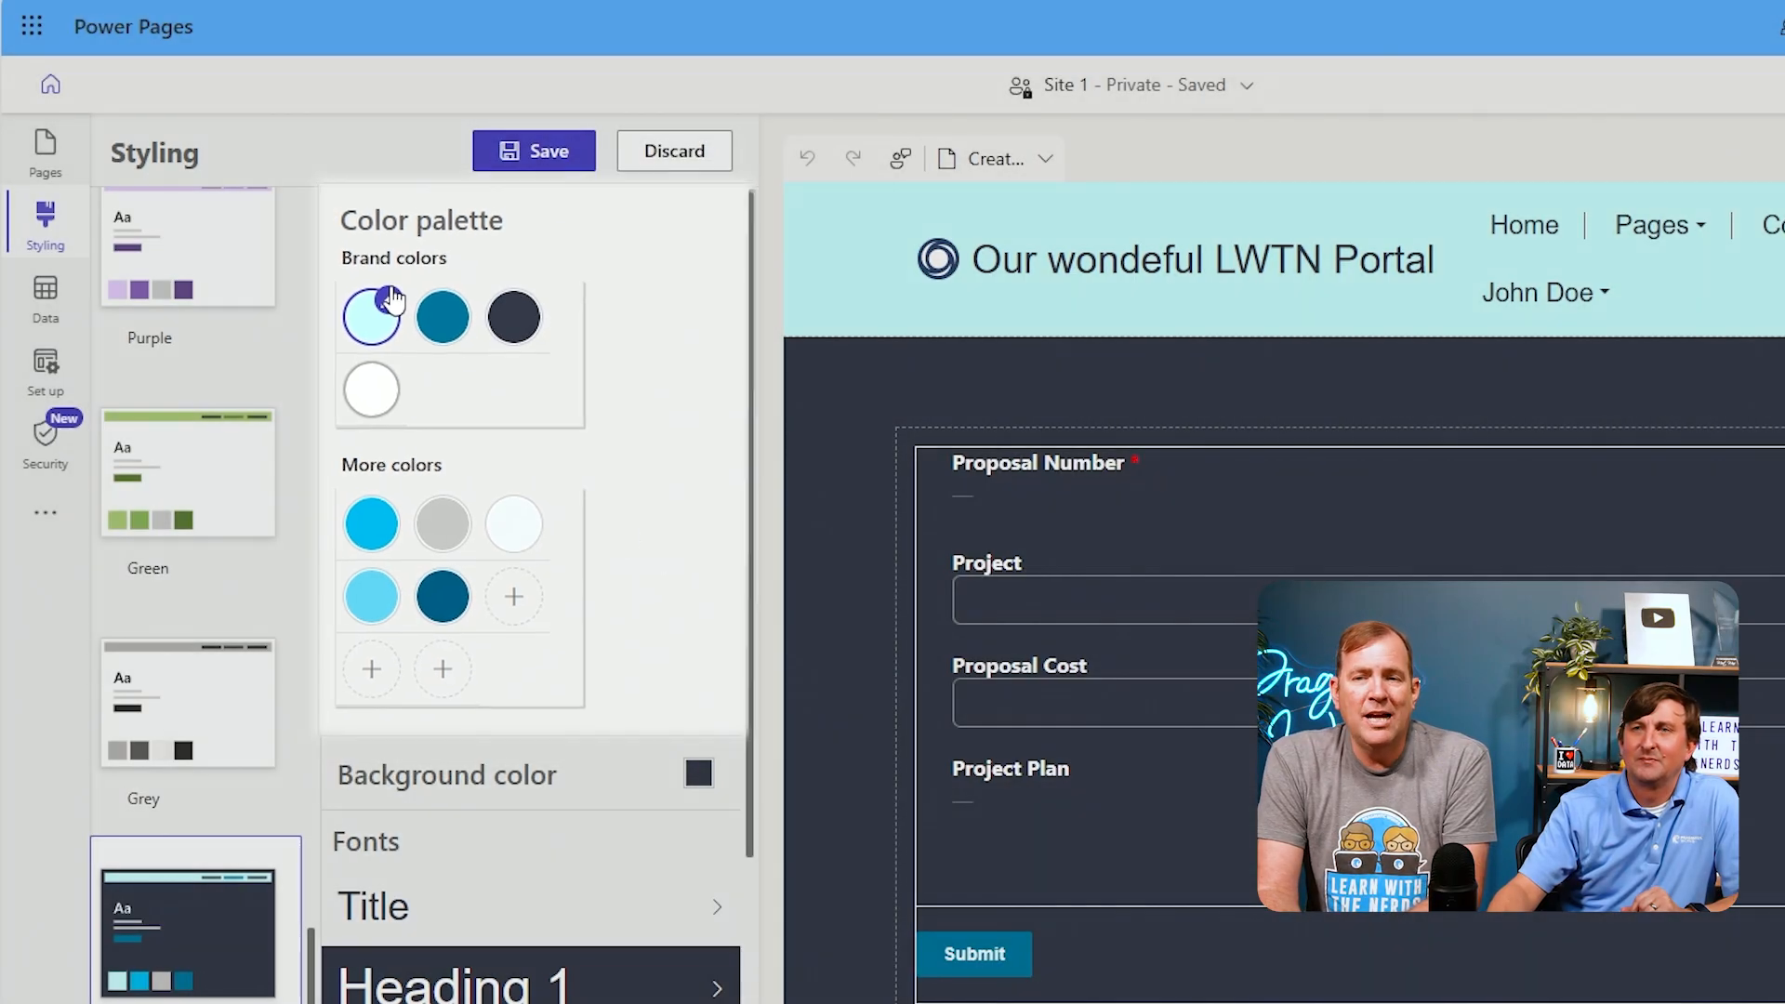
Change the first brand color of the palette to a teal of RGB 39, 140, 140
left_click(391, 299)
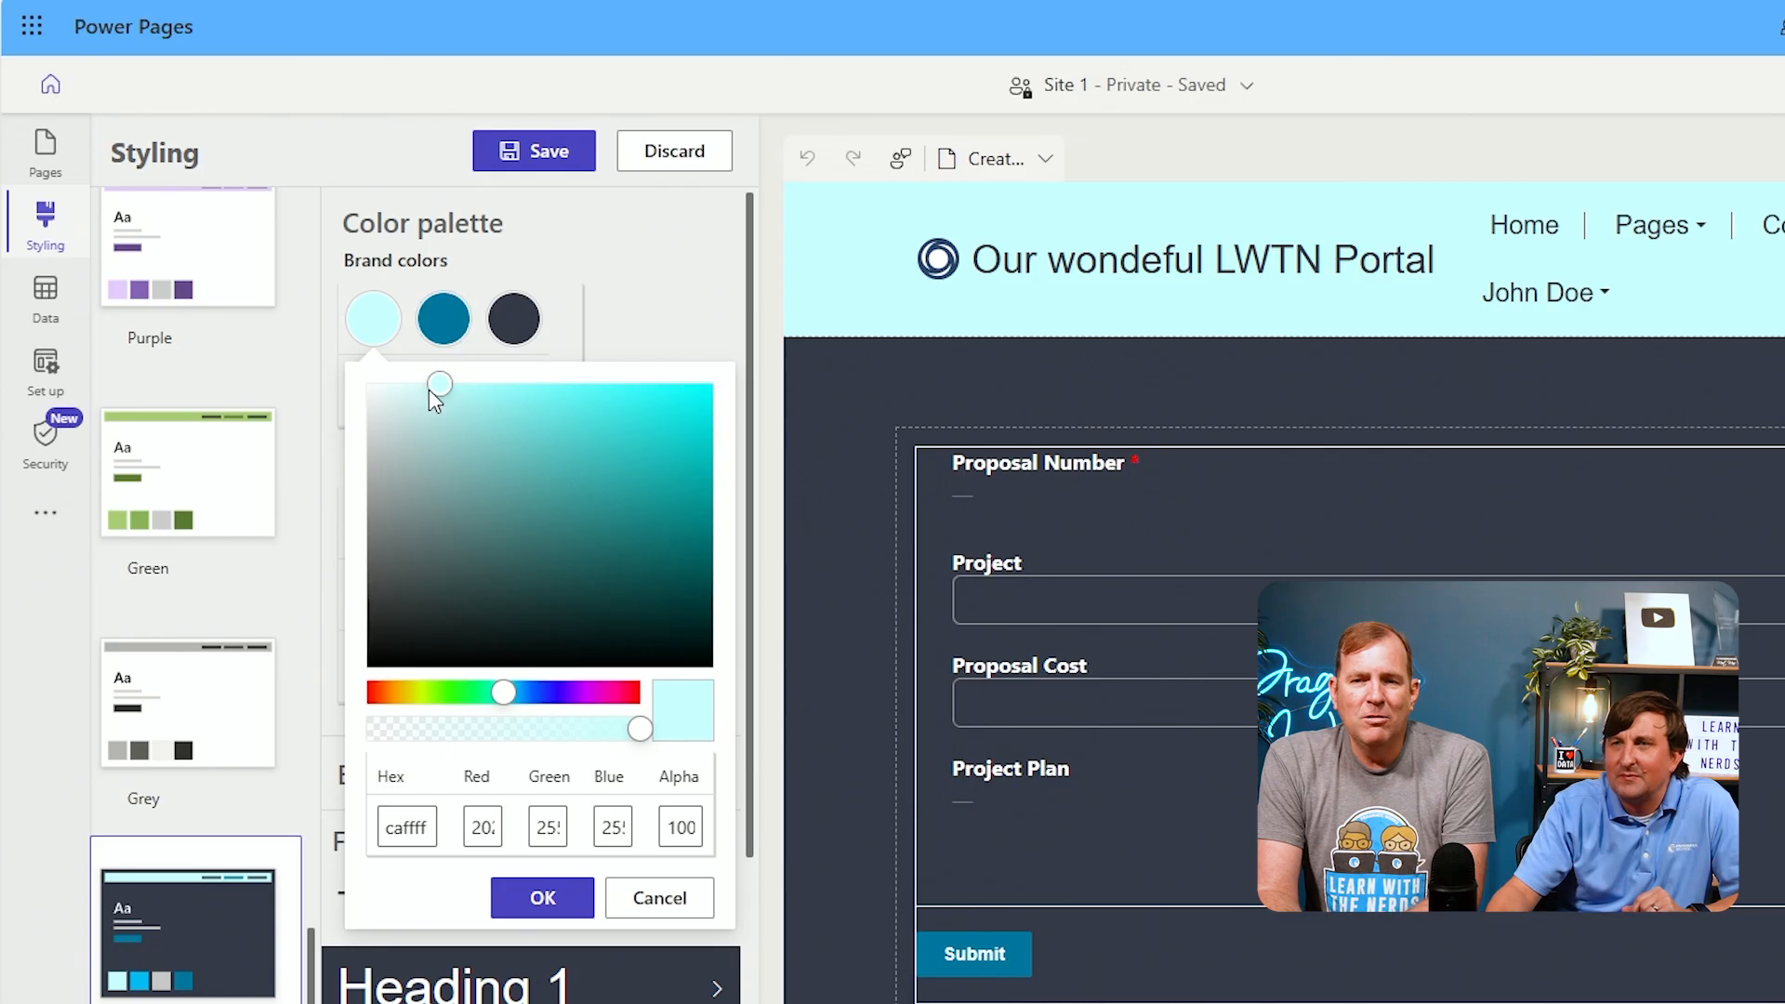
left_click_drag(441, 390, 617, 520)
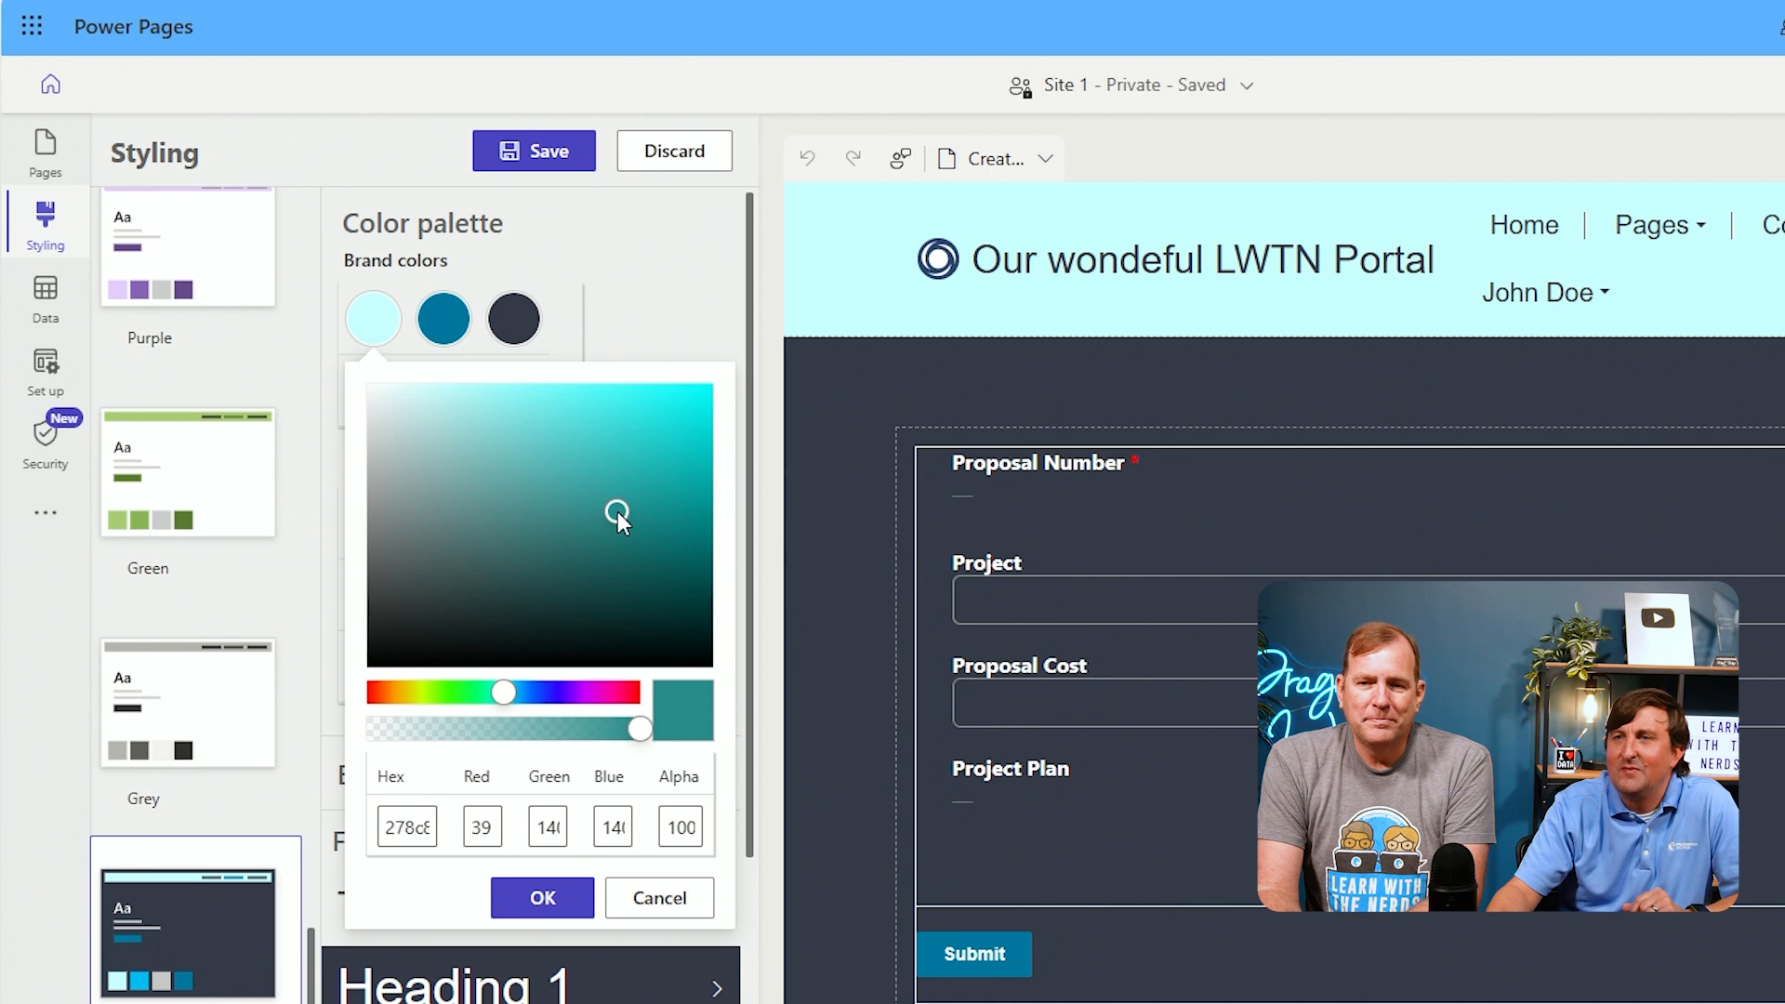
left_click(533, 898)
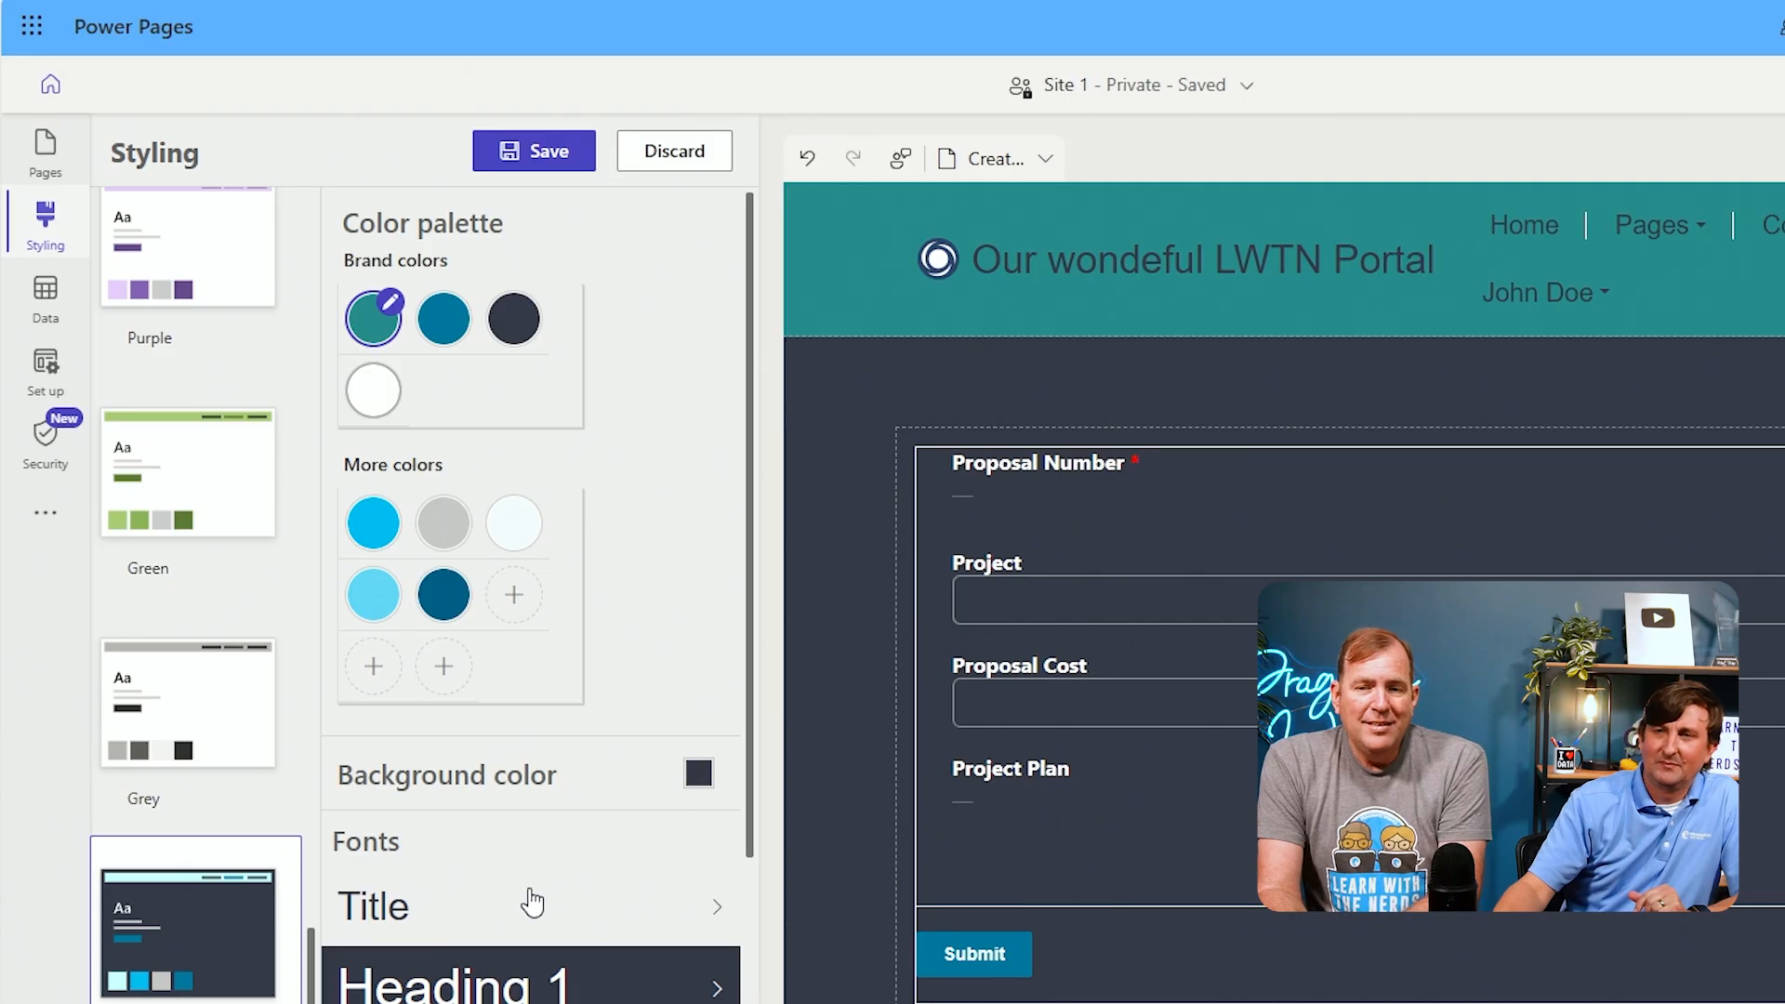
Set the Site Navigation font color to the white brand color and save the styling changes
scroll(532, 902, "down", 5)
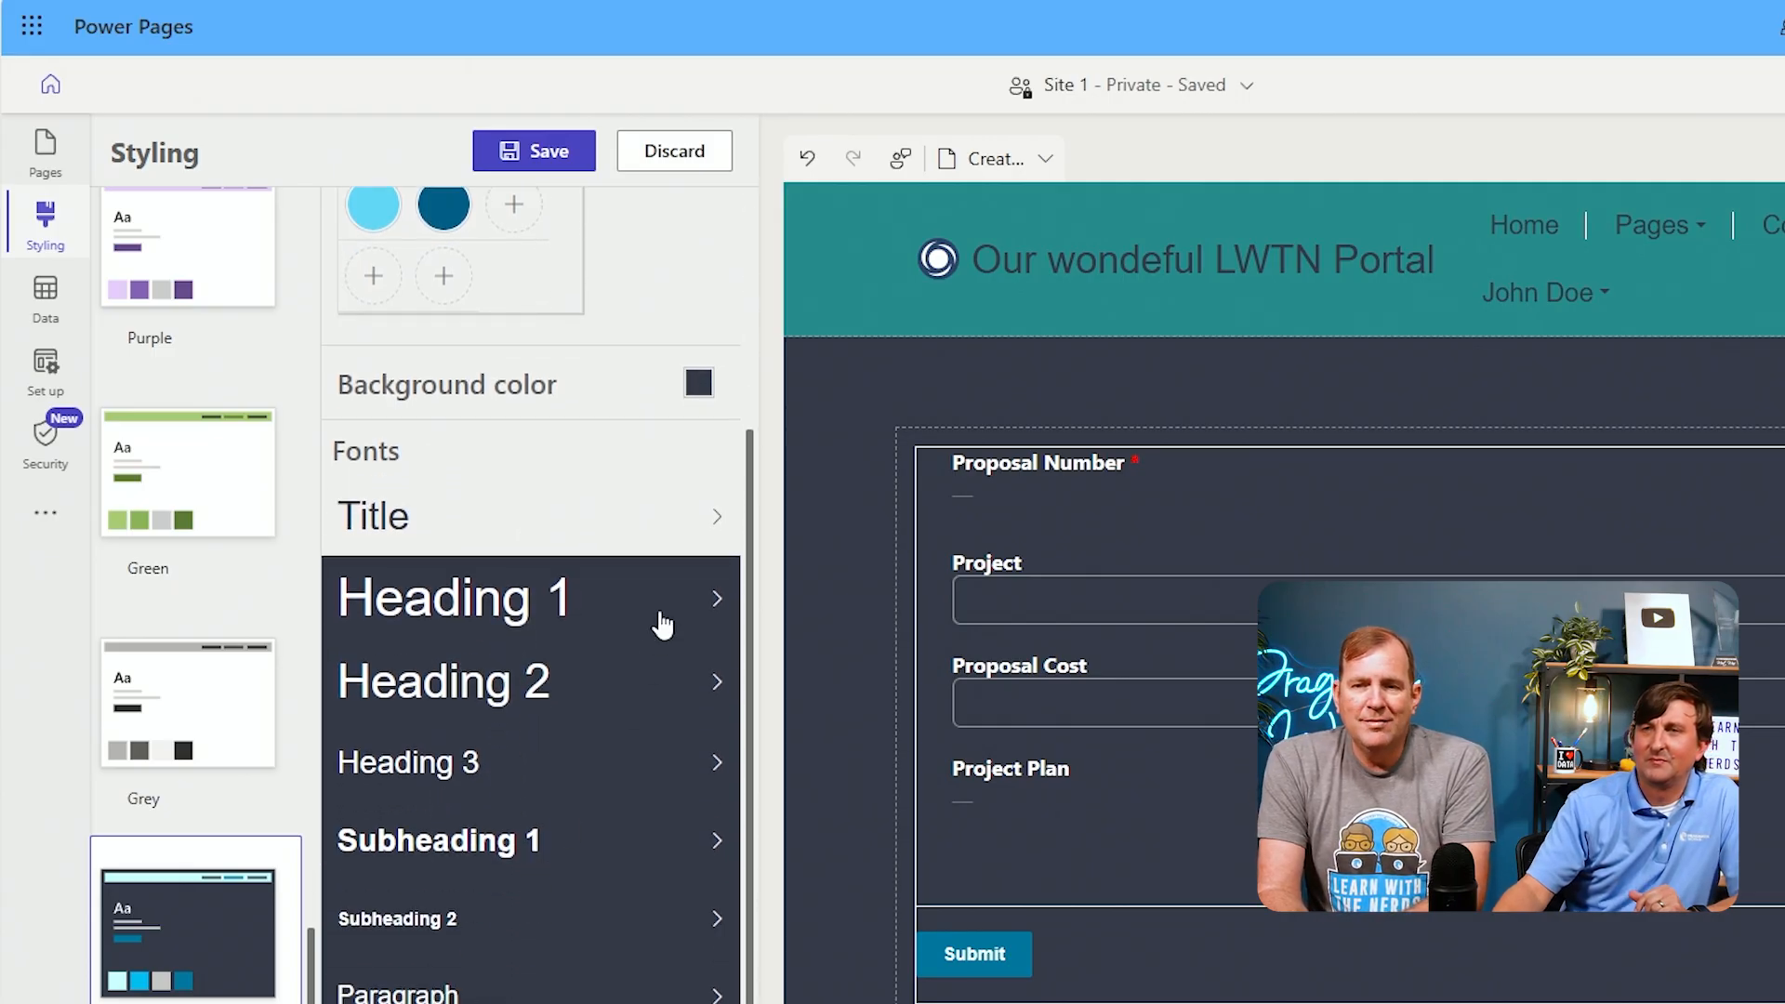
left_click(662, 624)
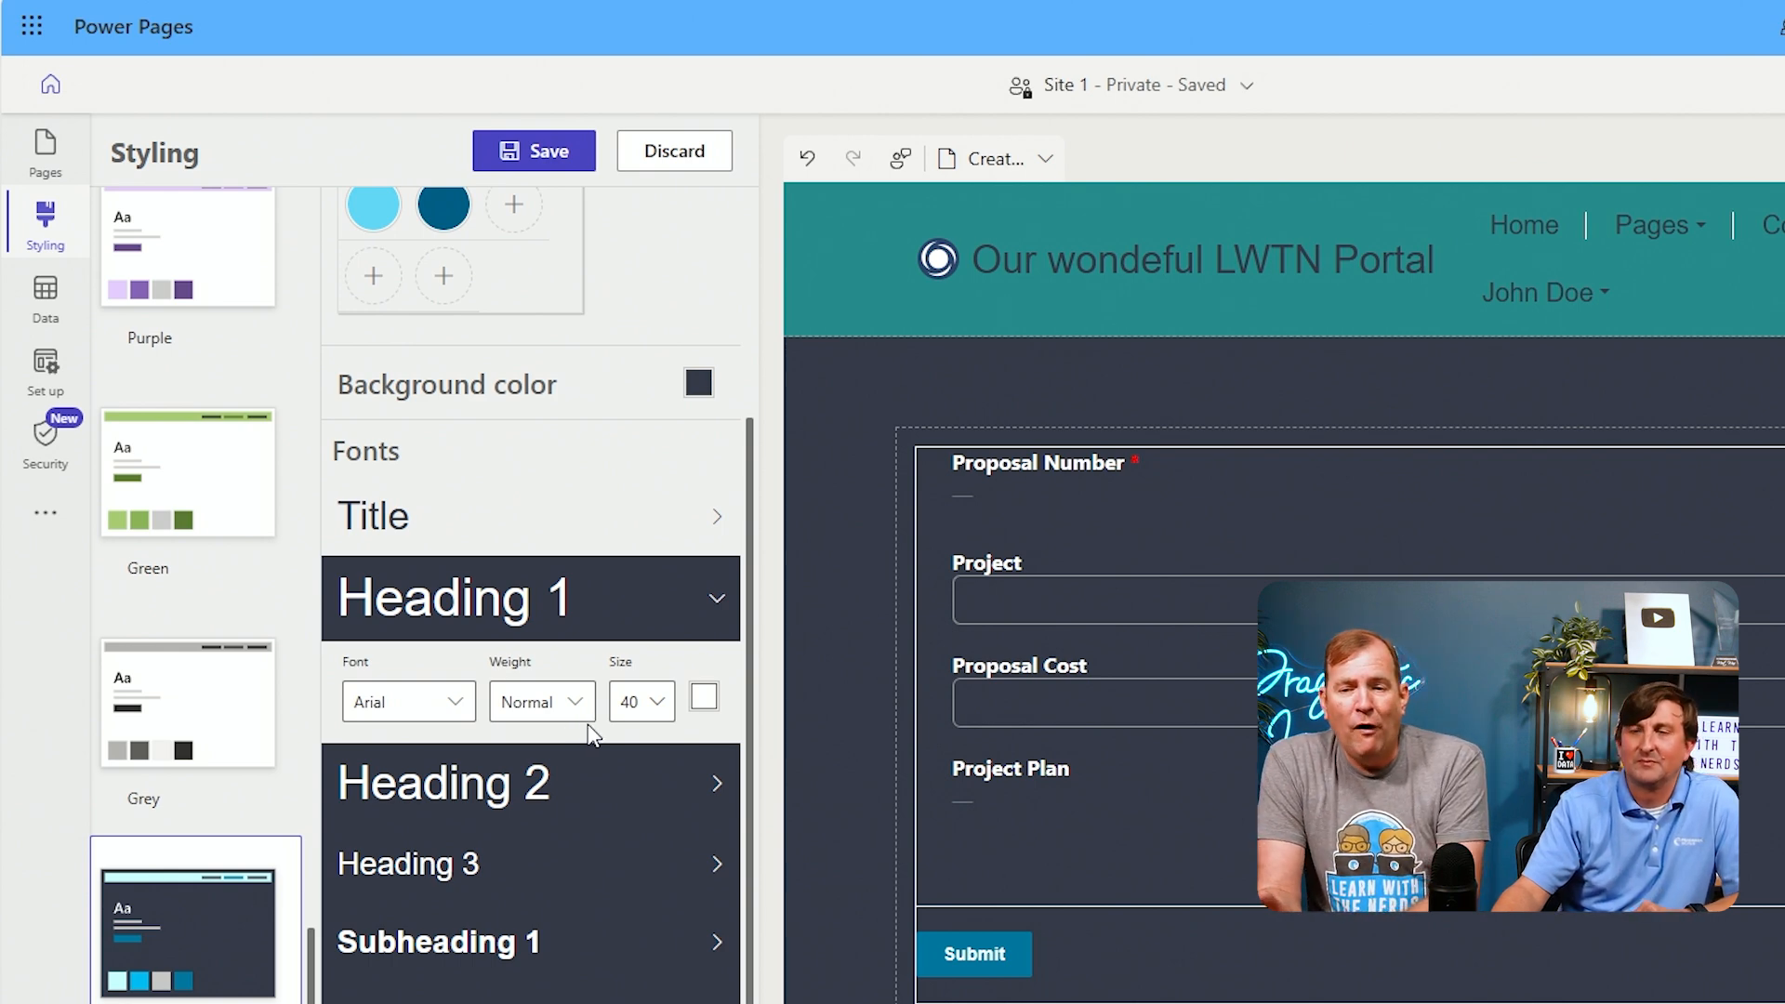
scroll(588, 729, "down", 3)
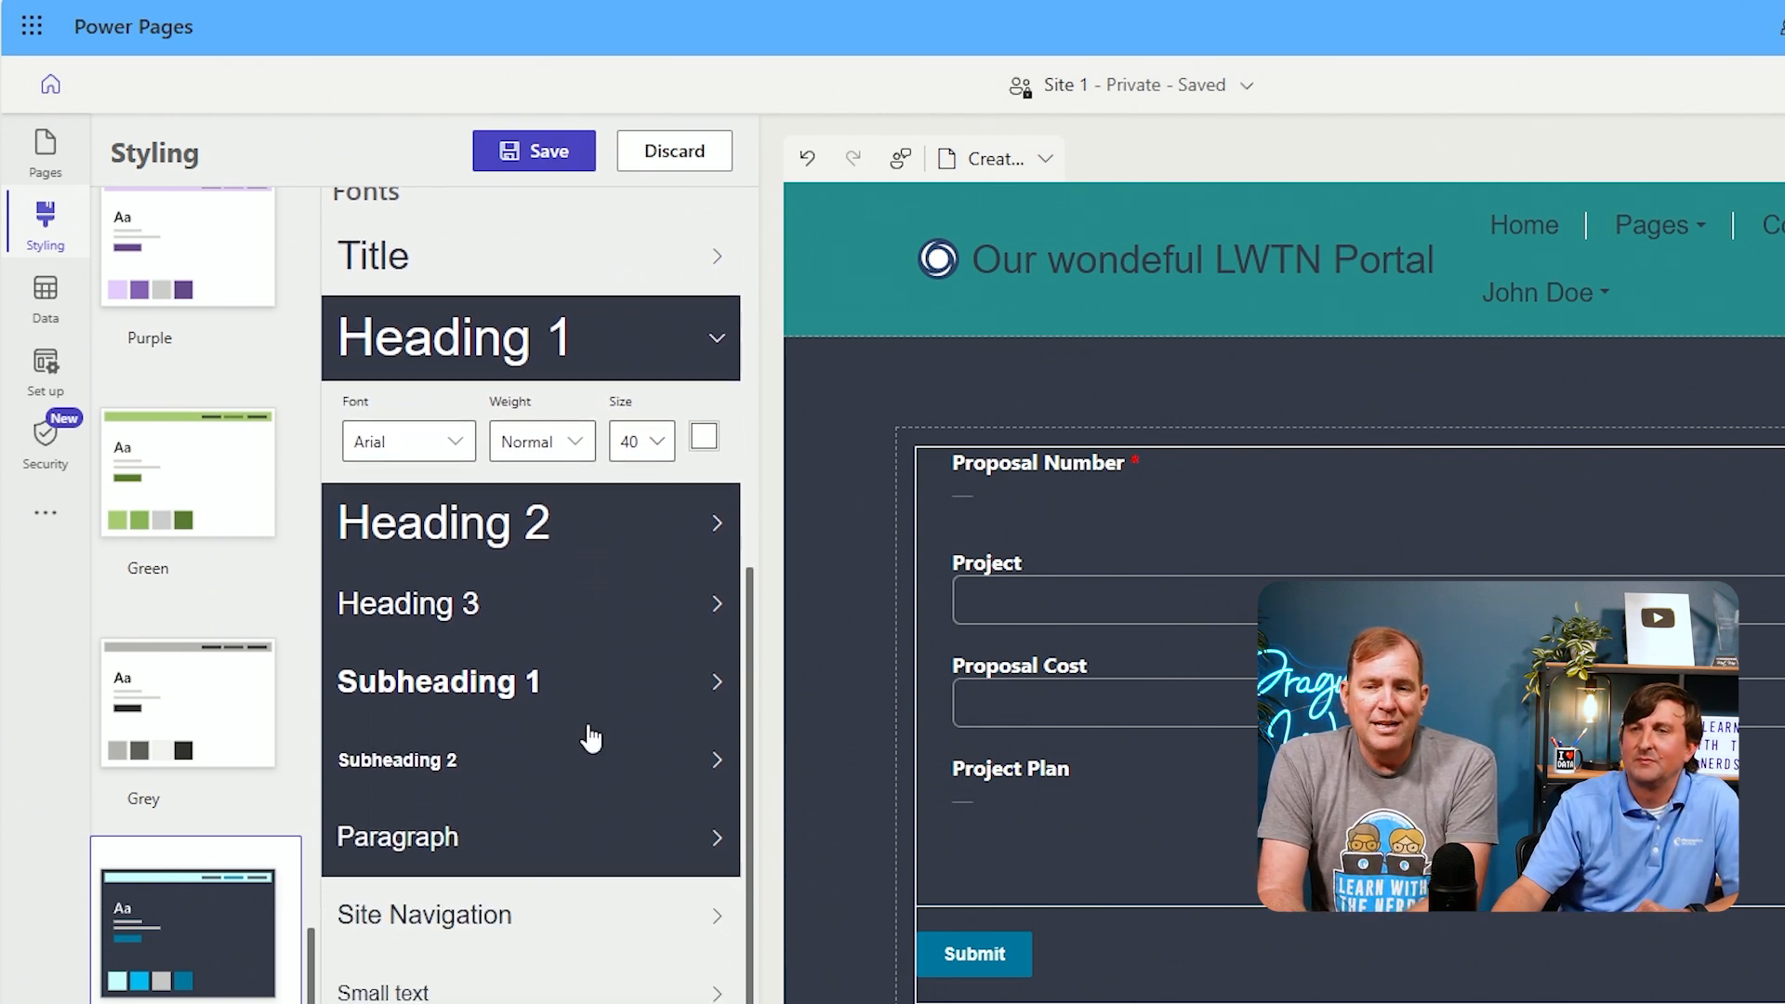
left_click(581, 789)
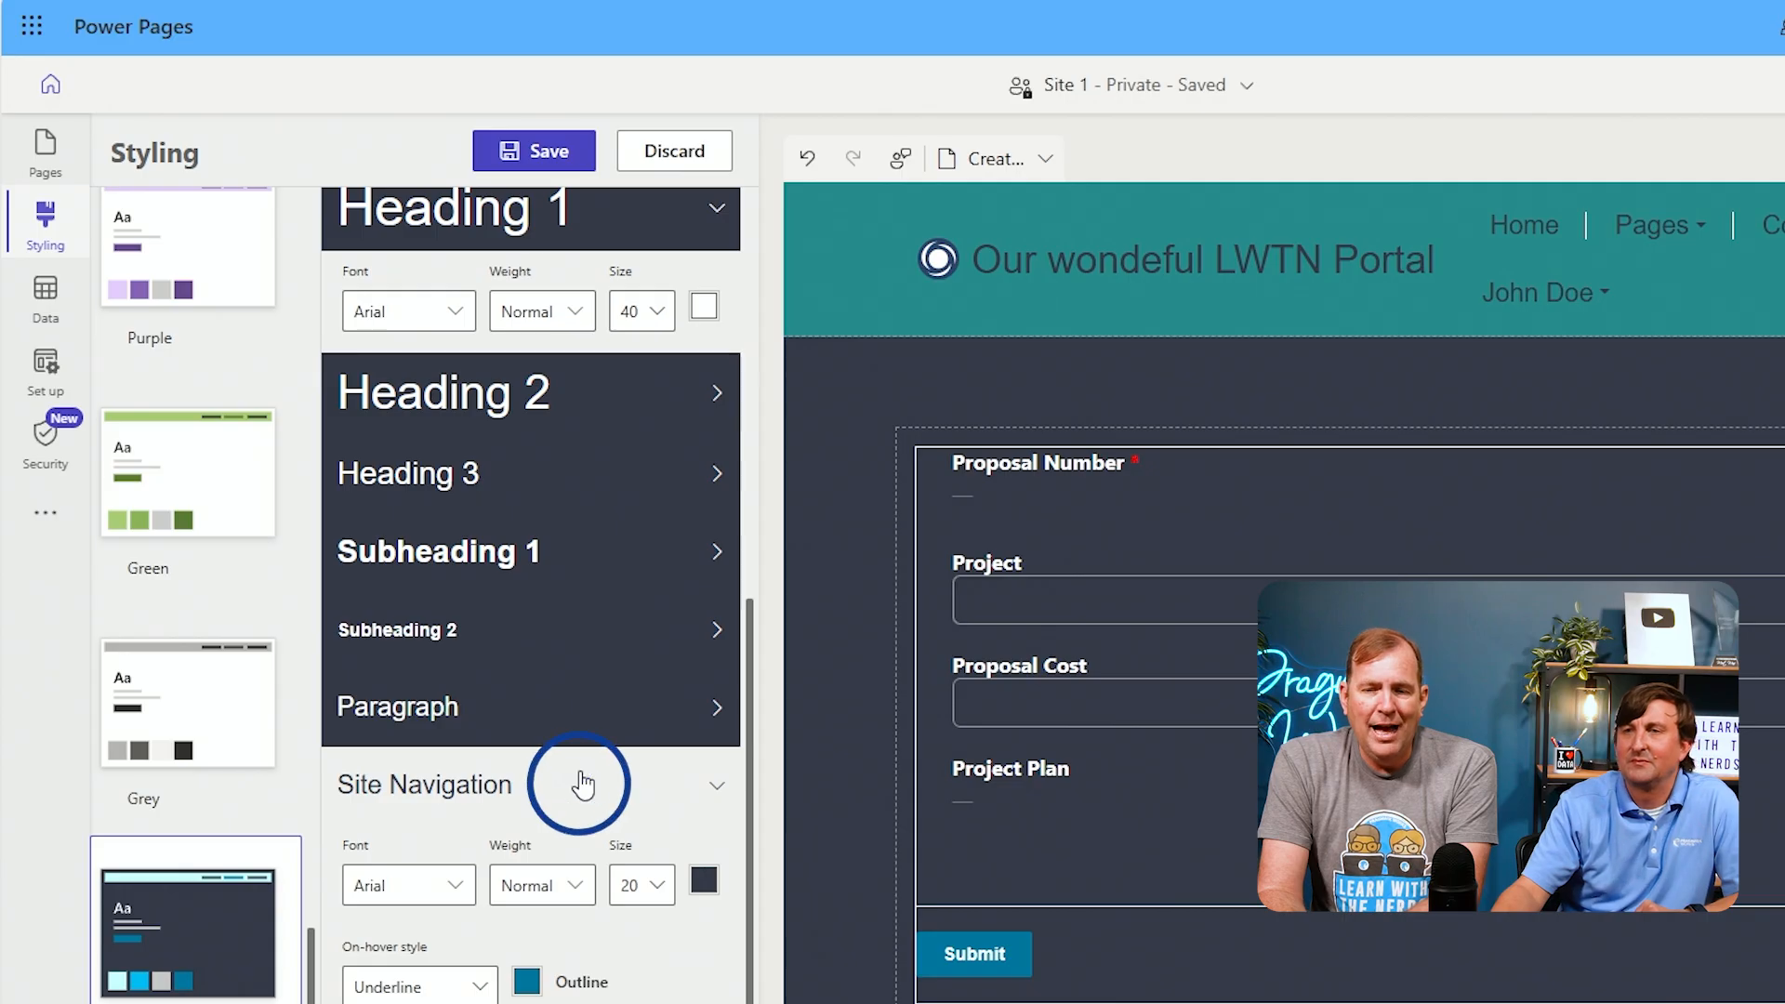
scroll(583, 785, "down", 1)
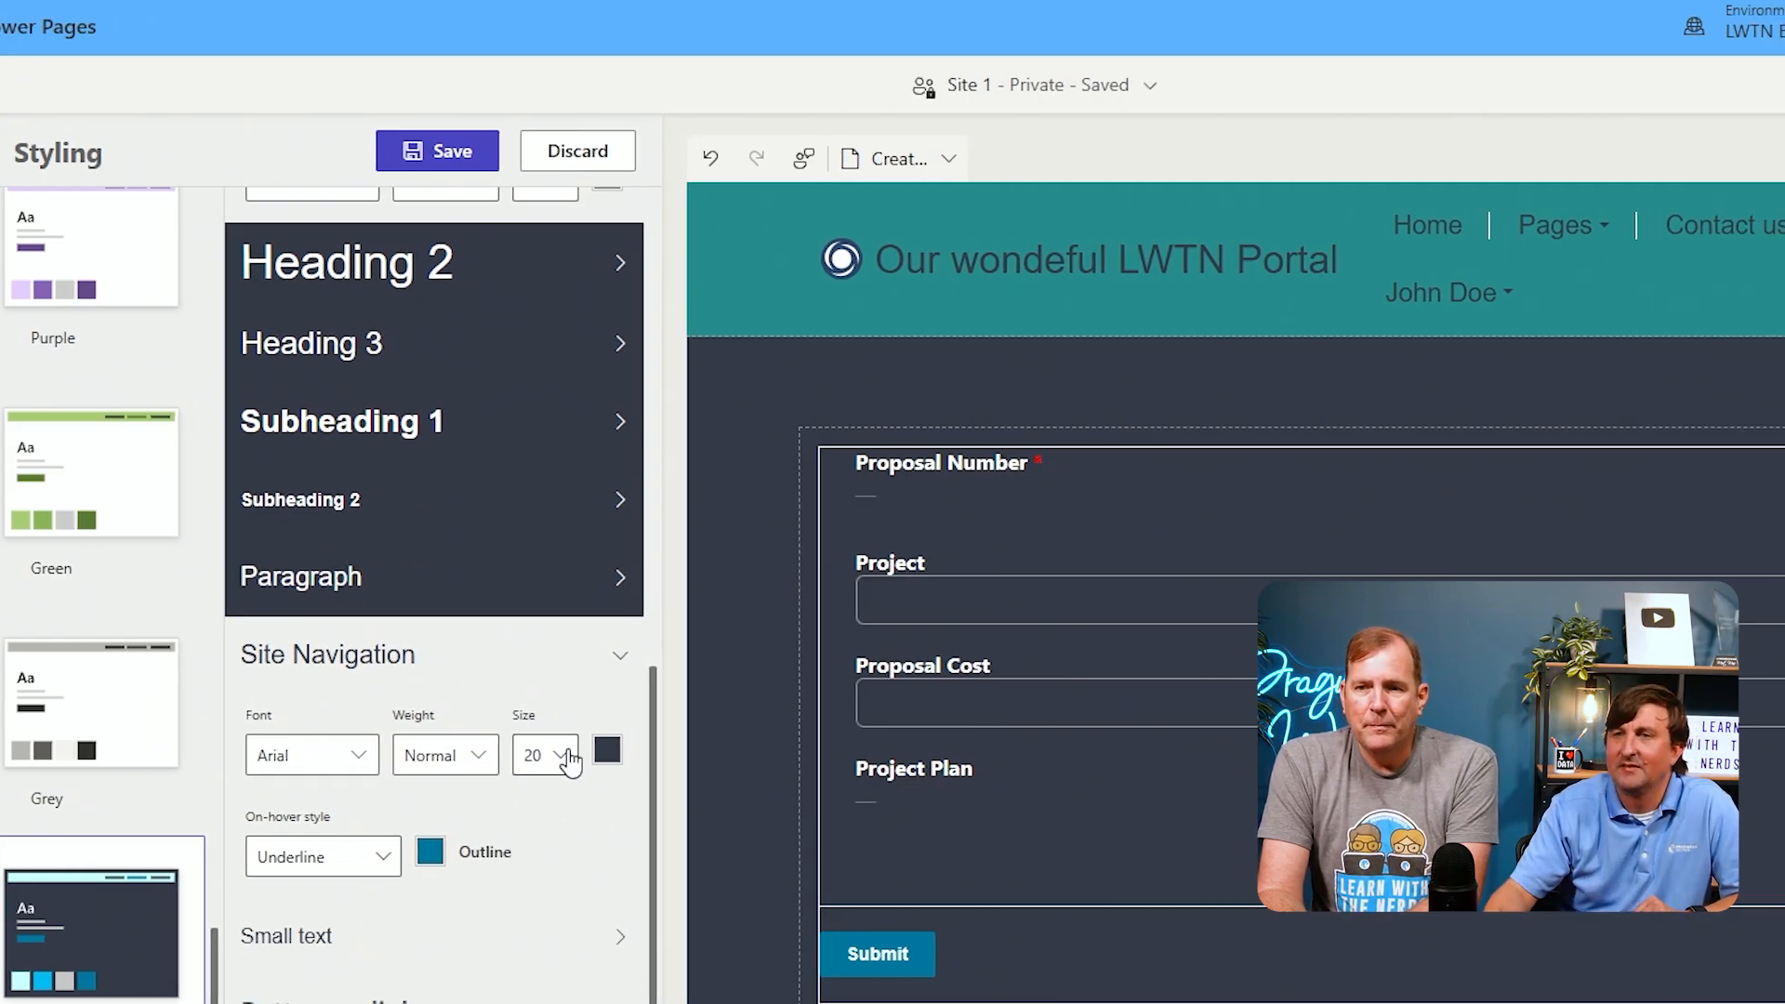
left_click(607, 749)
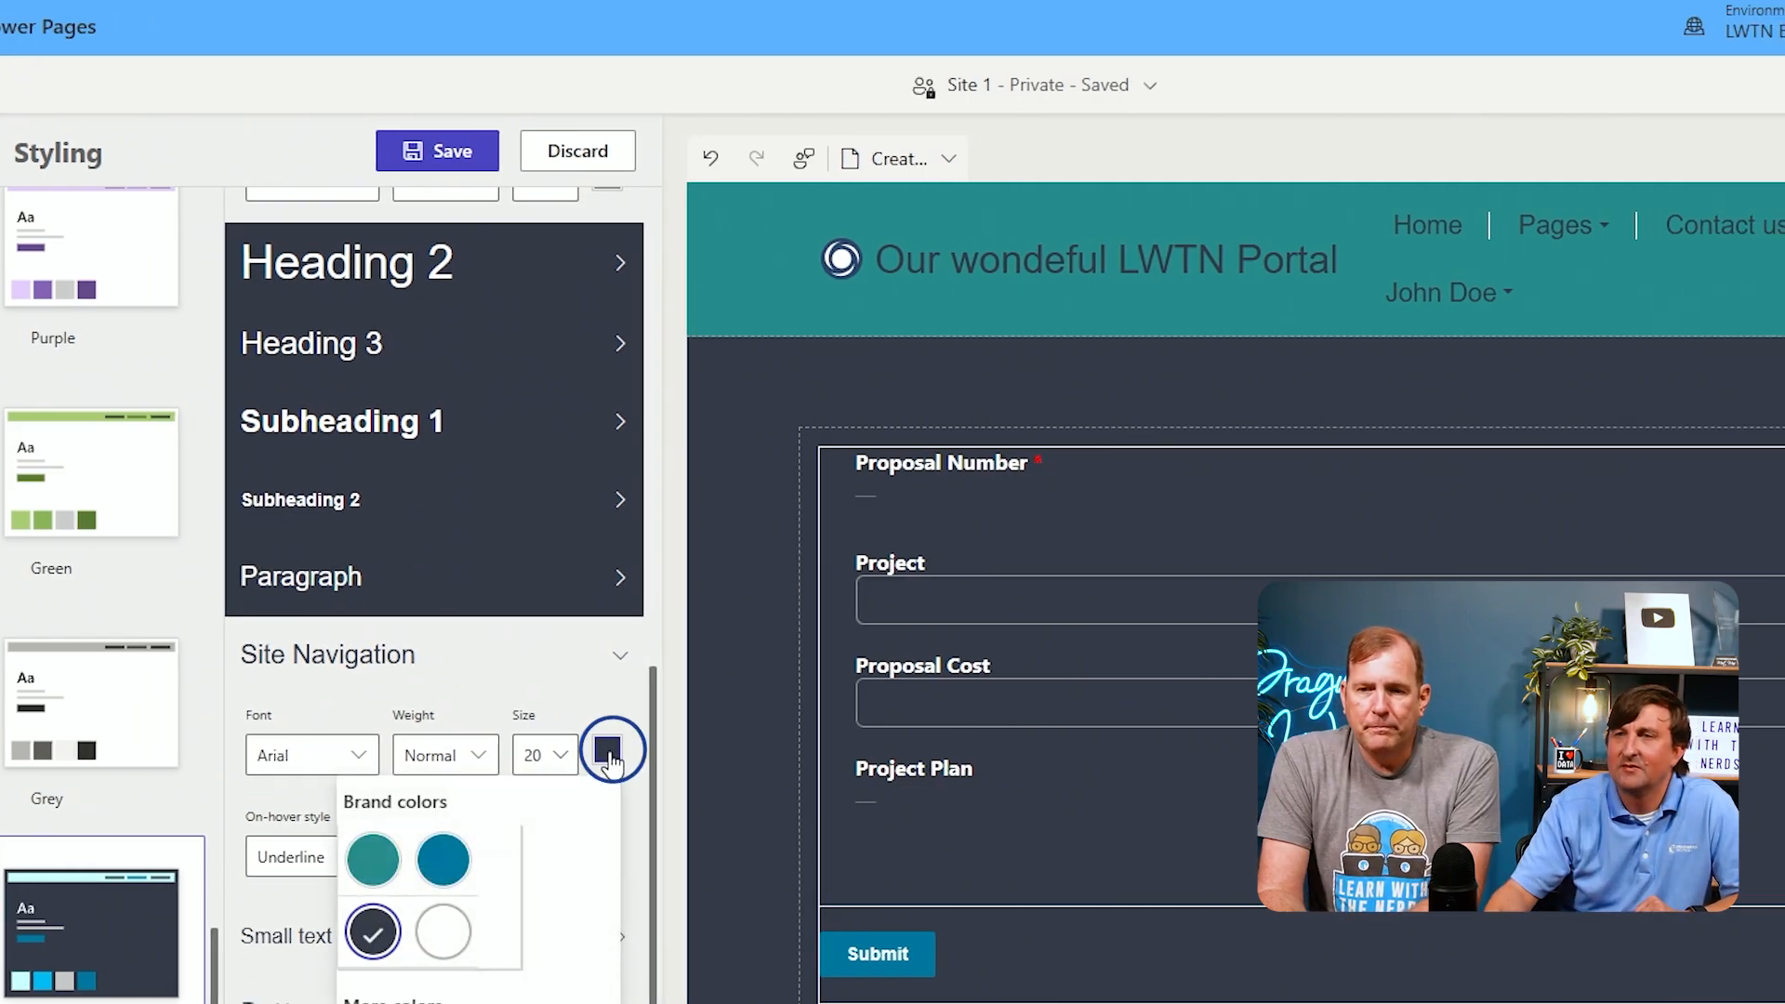
left_click(441, 930)
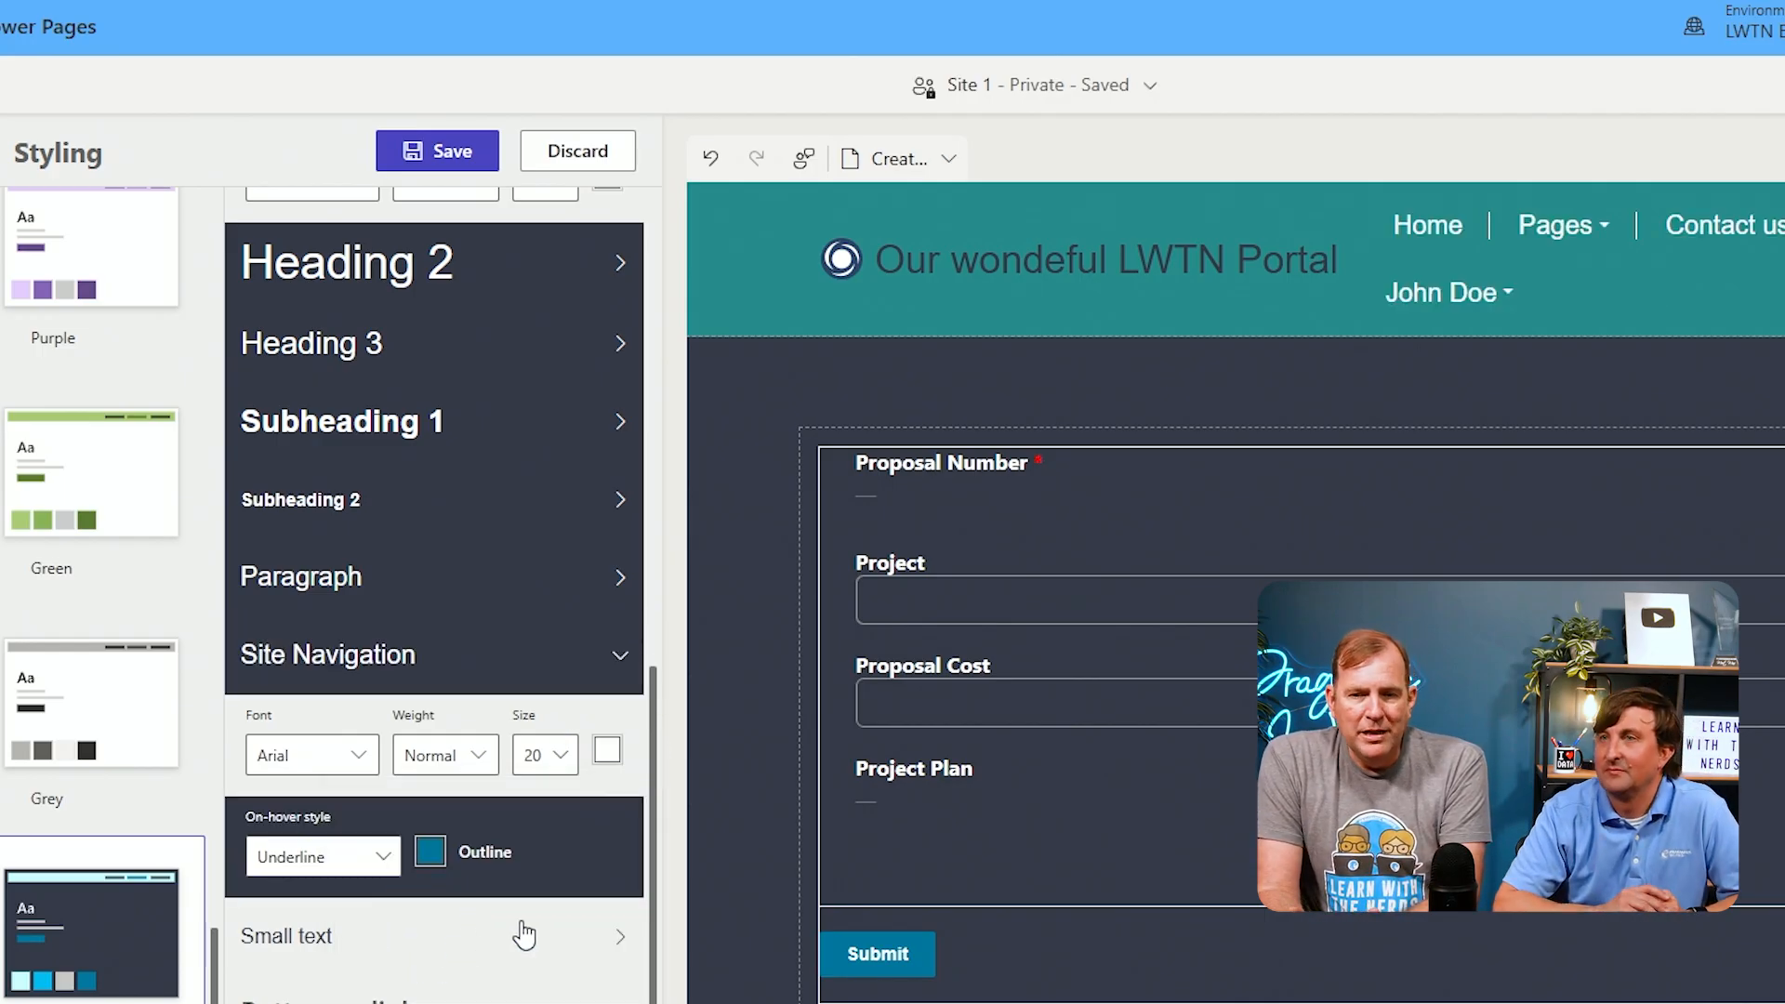
left_click(454, 153)
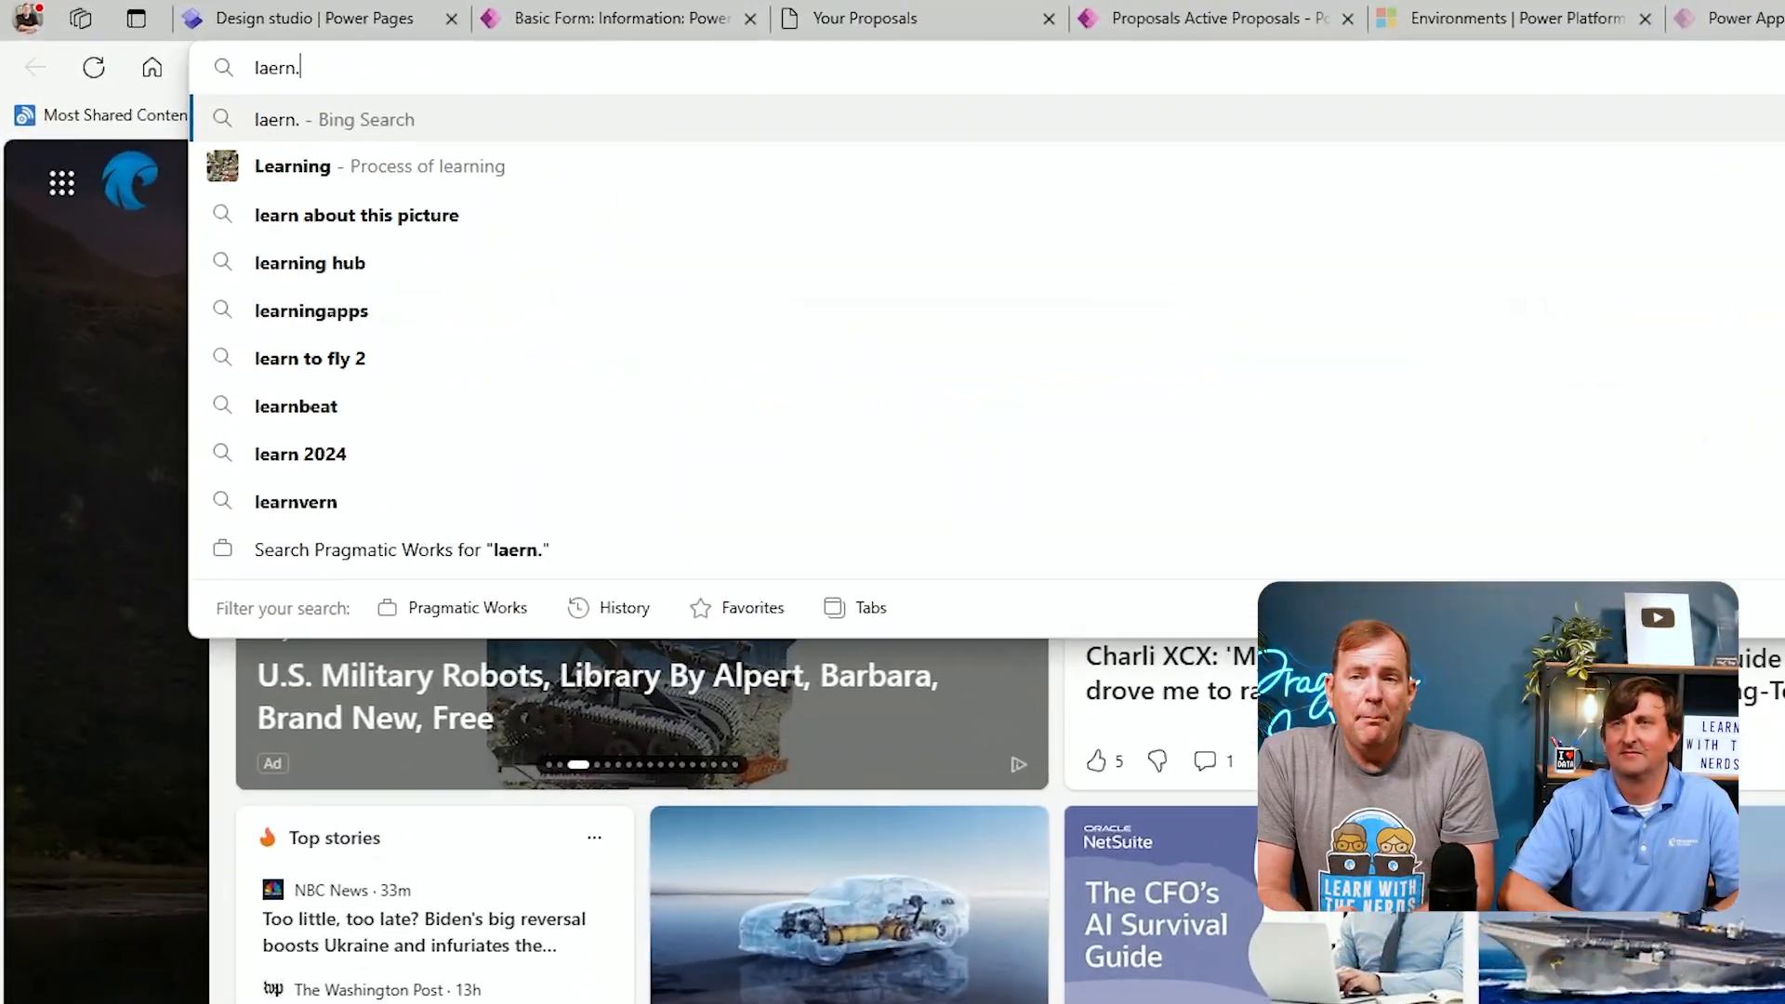
Switch to the browser, open the Pragmatic Works learning site and sign in with the saved account
type("pragmaticworks.com")
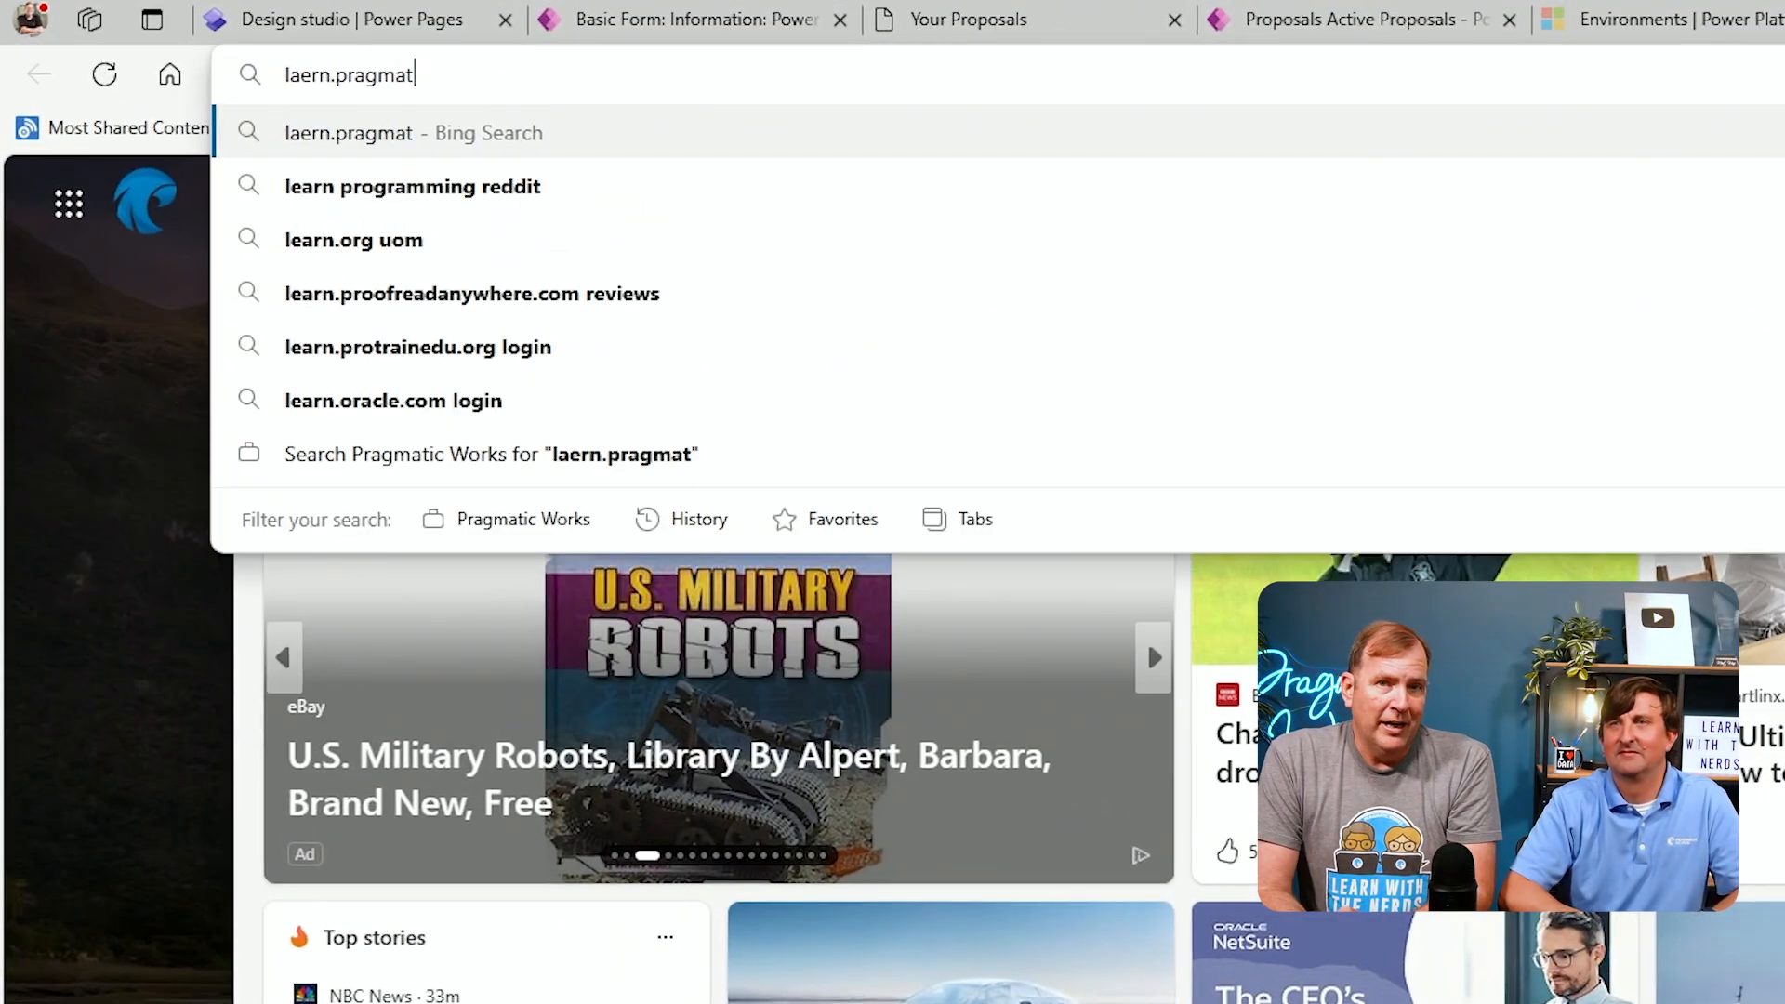
key("Return")
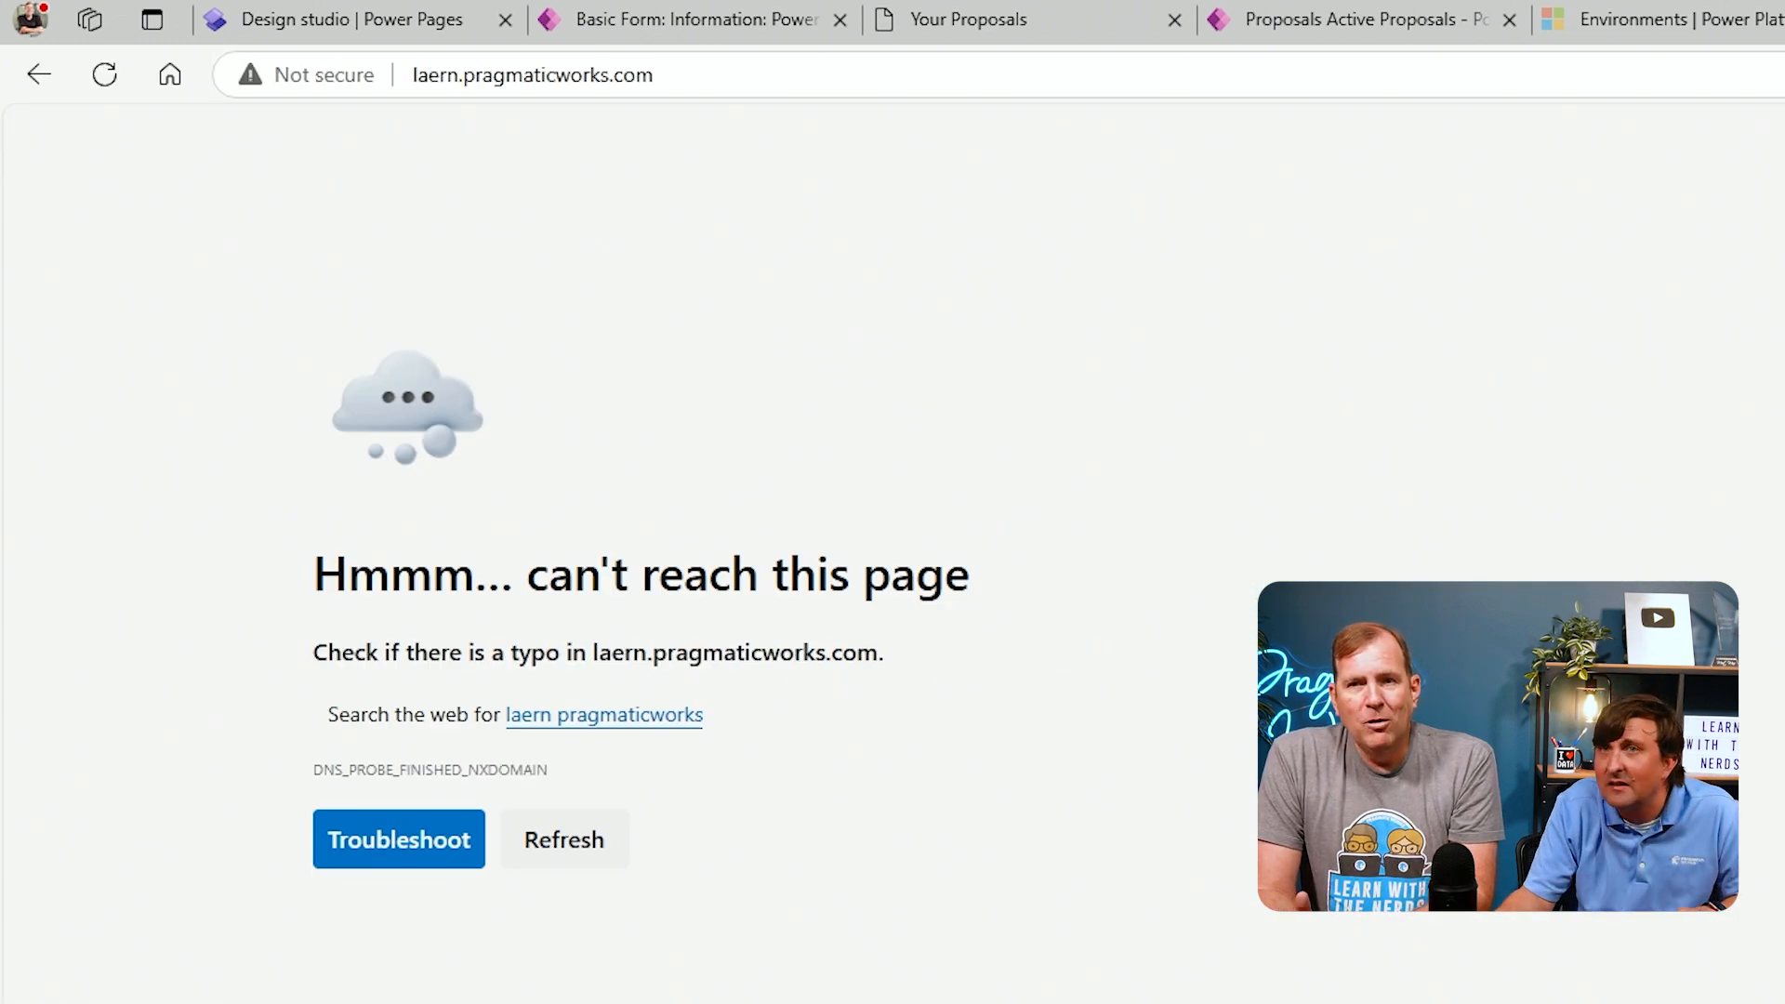
left_click(432, 77)
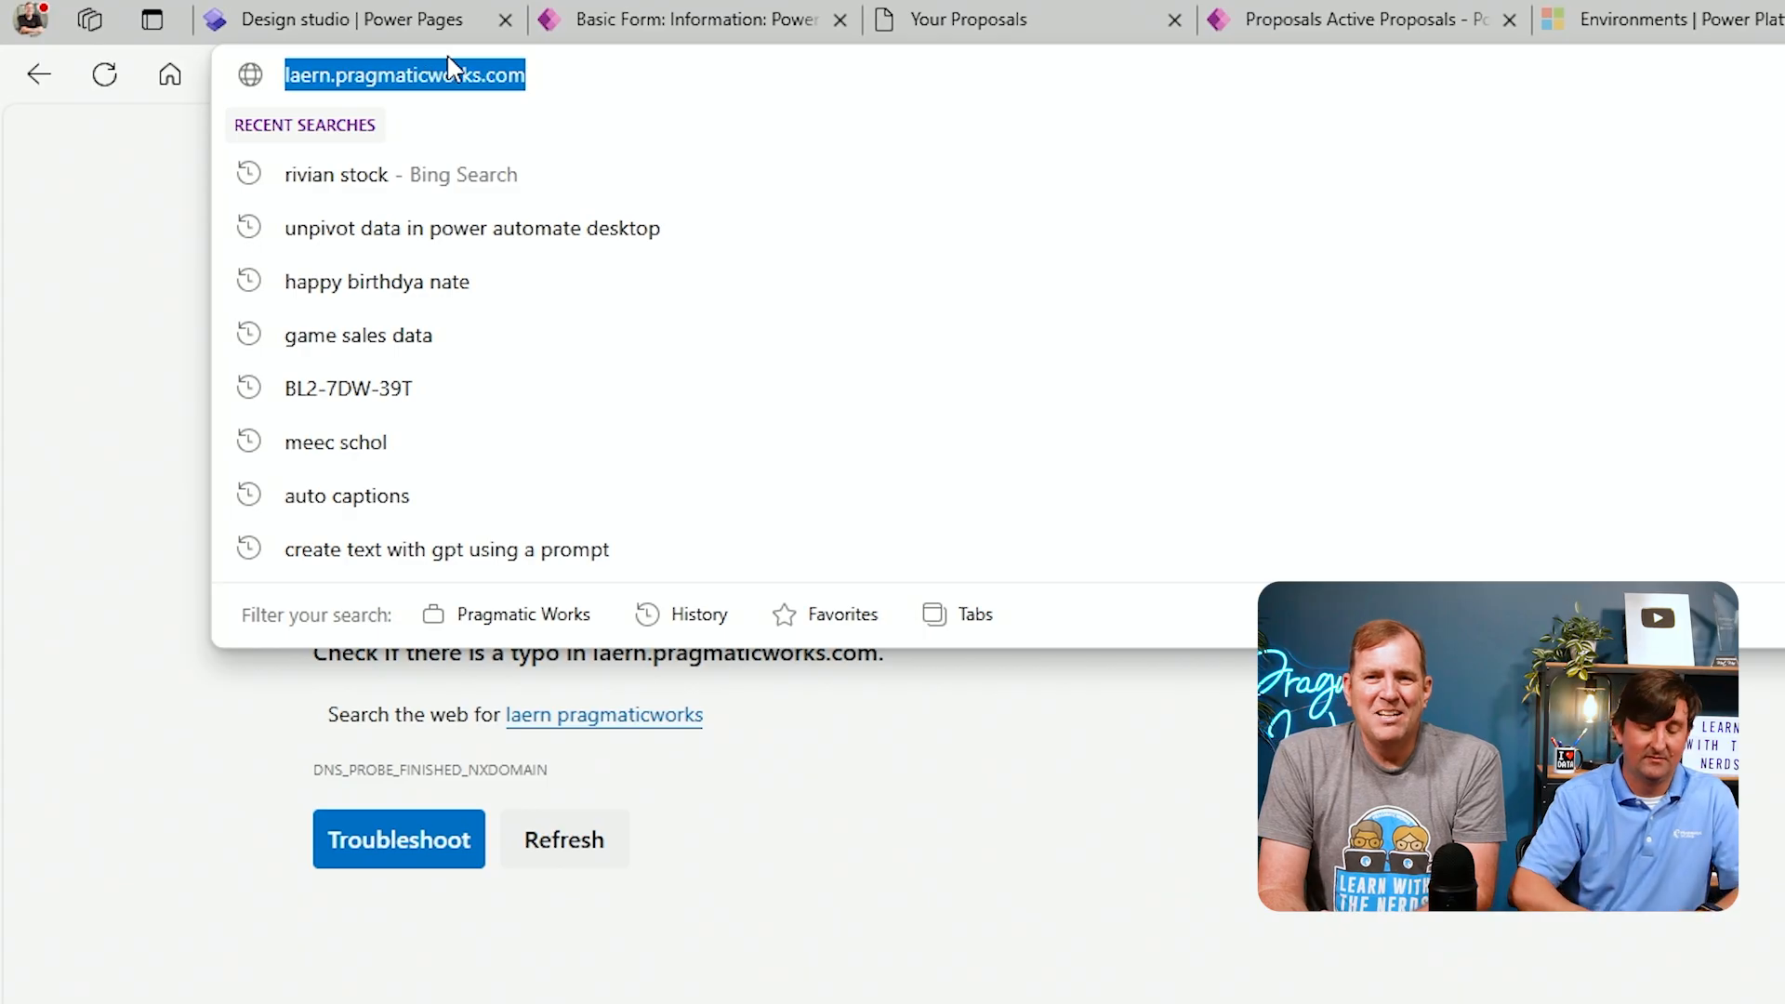
type("learning.")
key("Return")
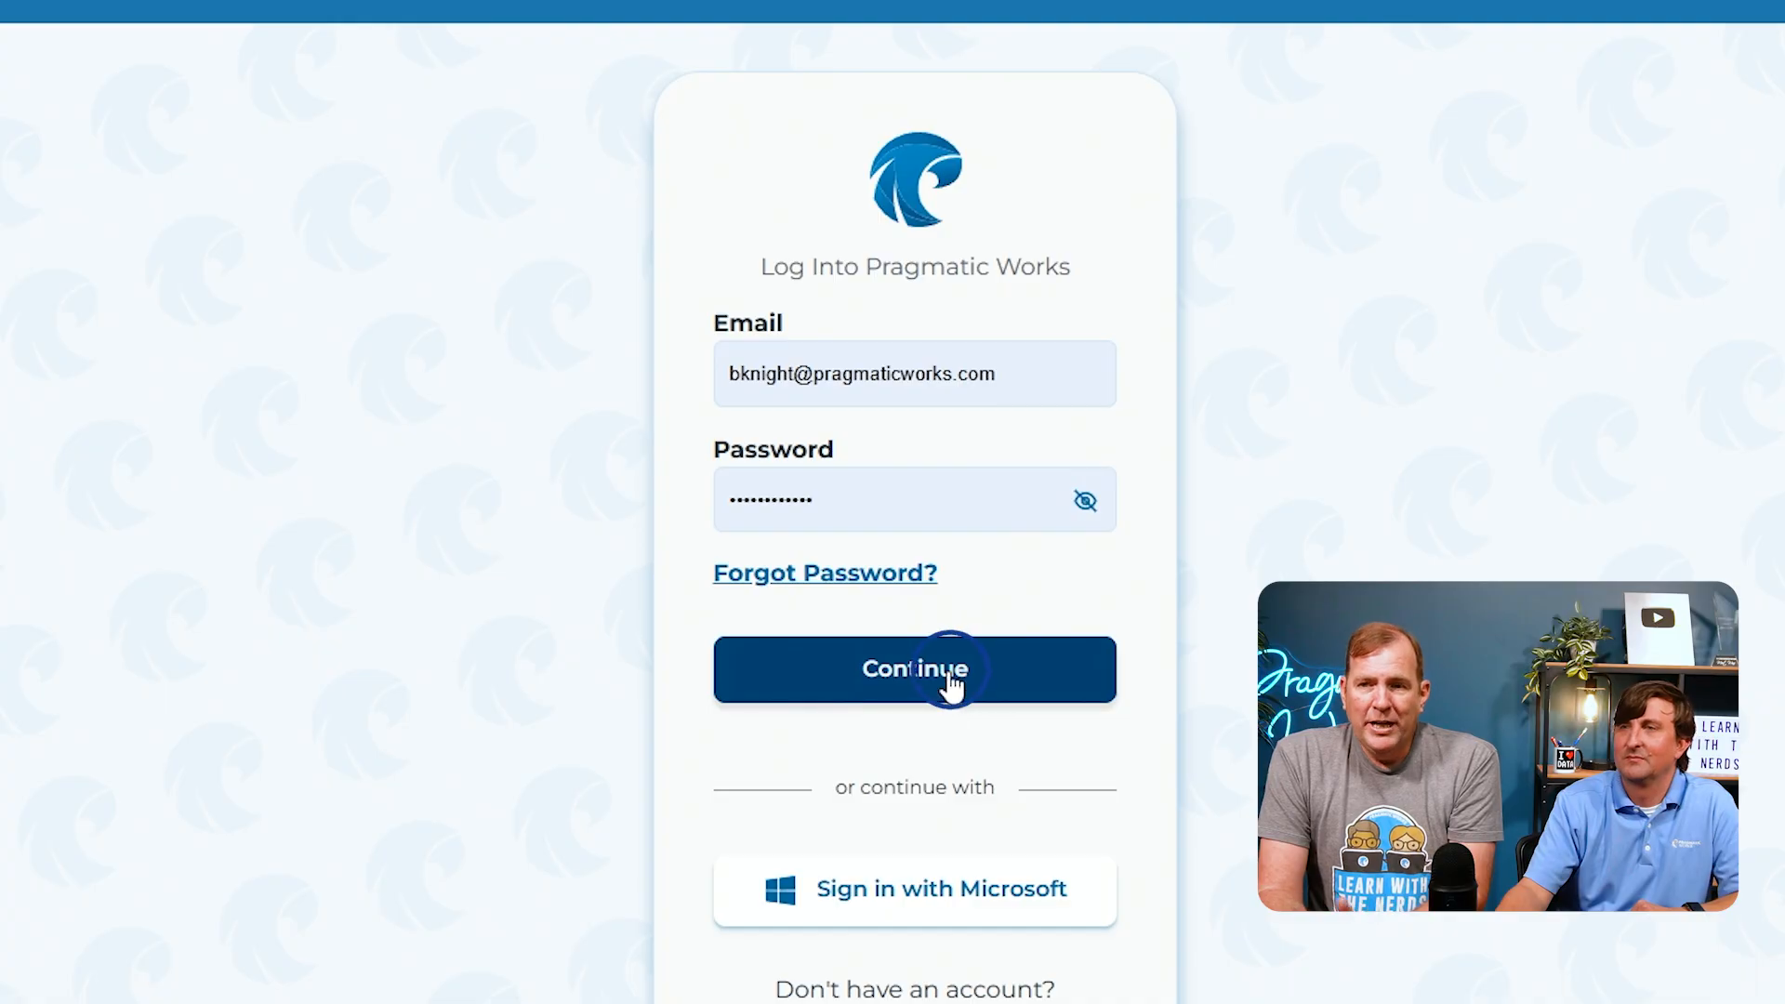
left_click(941, 662)
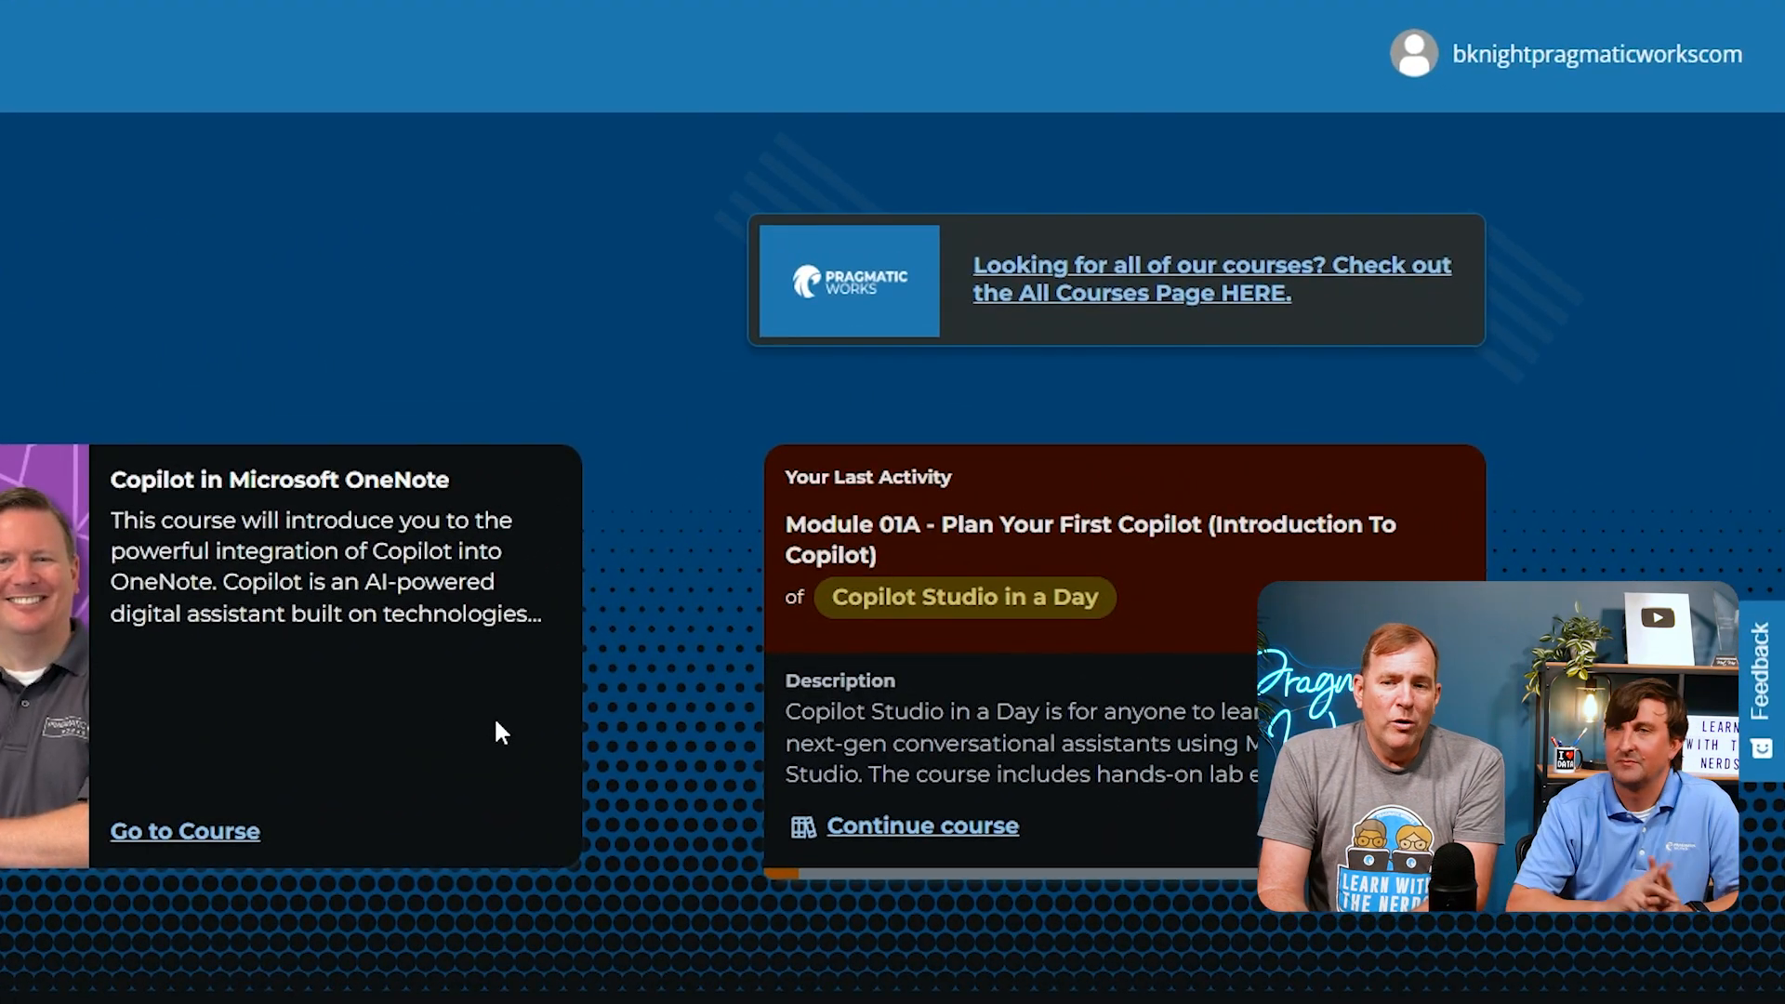
Open the All Courses page and search the courses for "power page"
left_click(1120, 290)
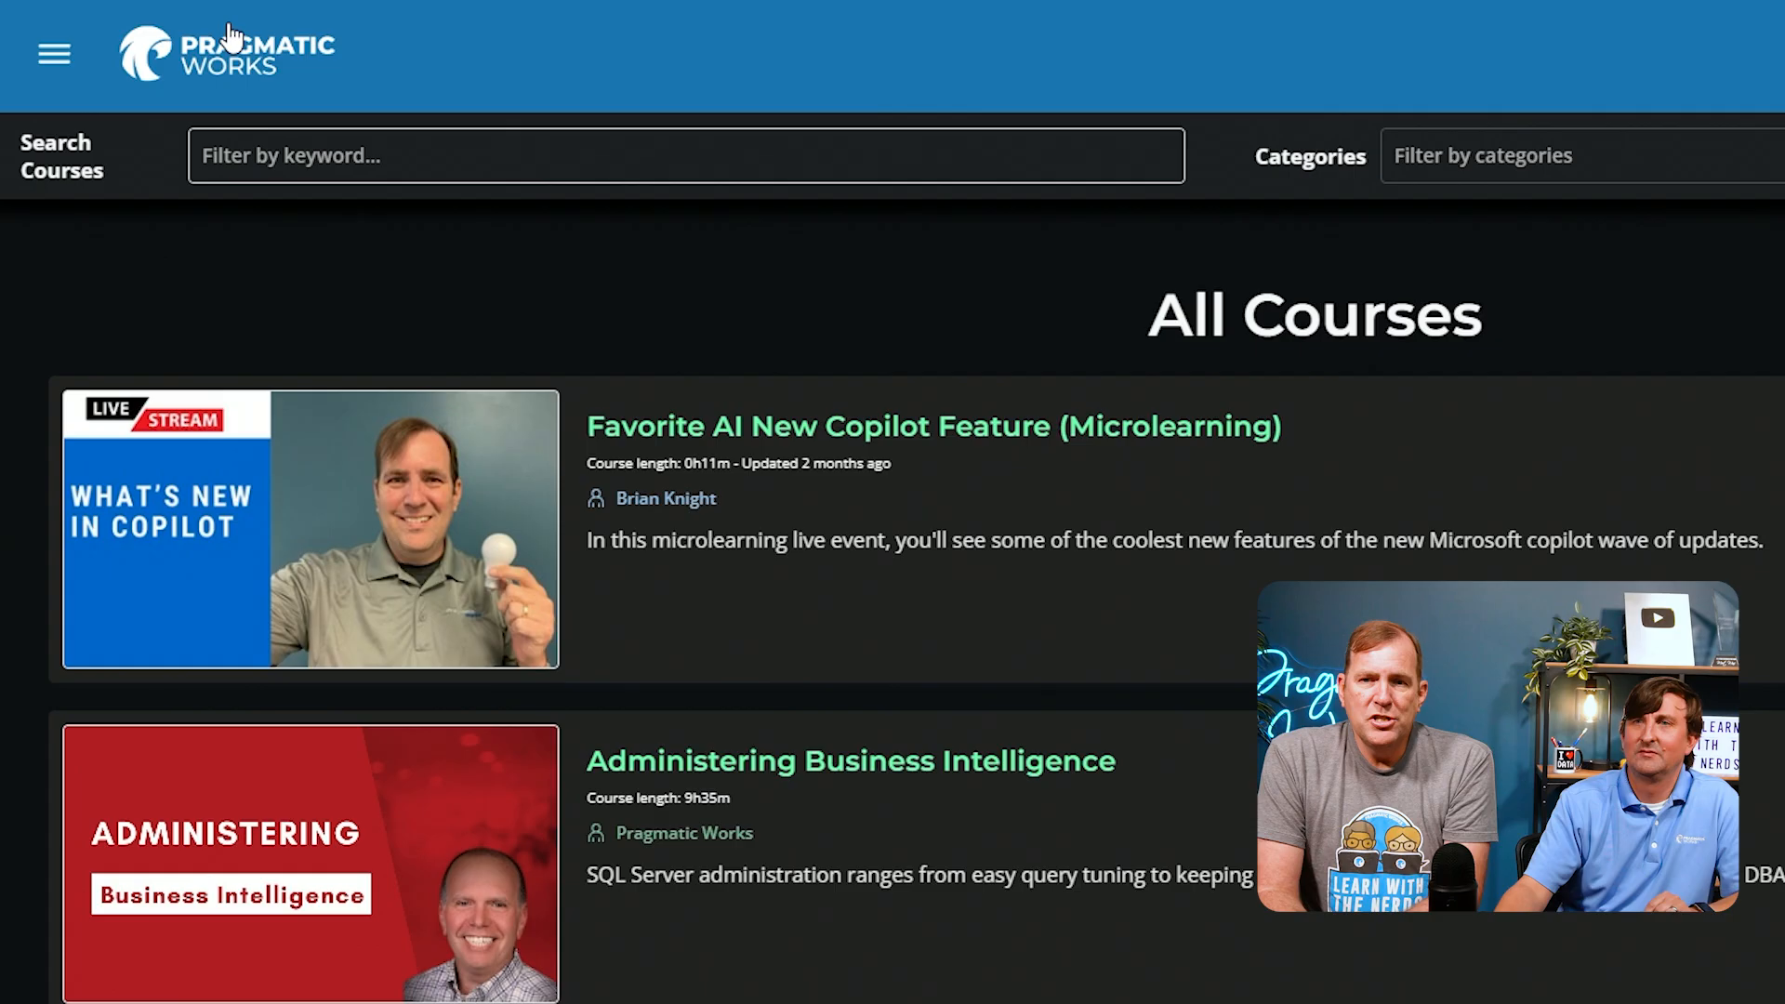
left_click(350, 133)
type("power page")
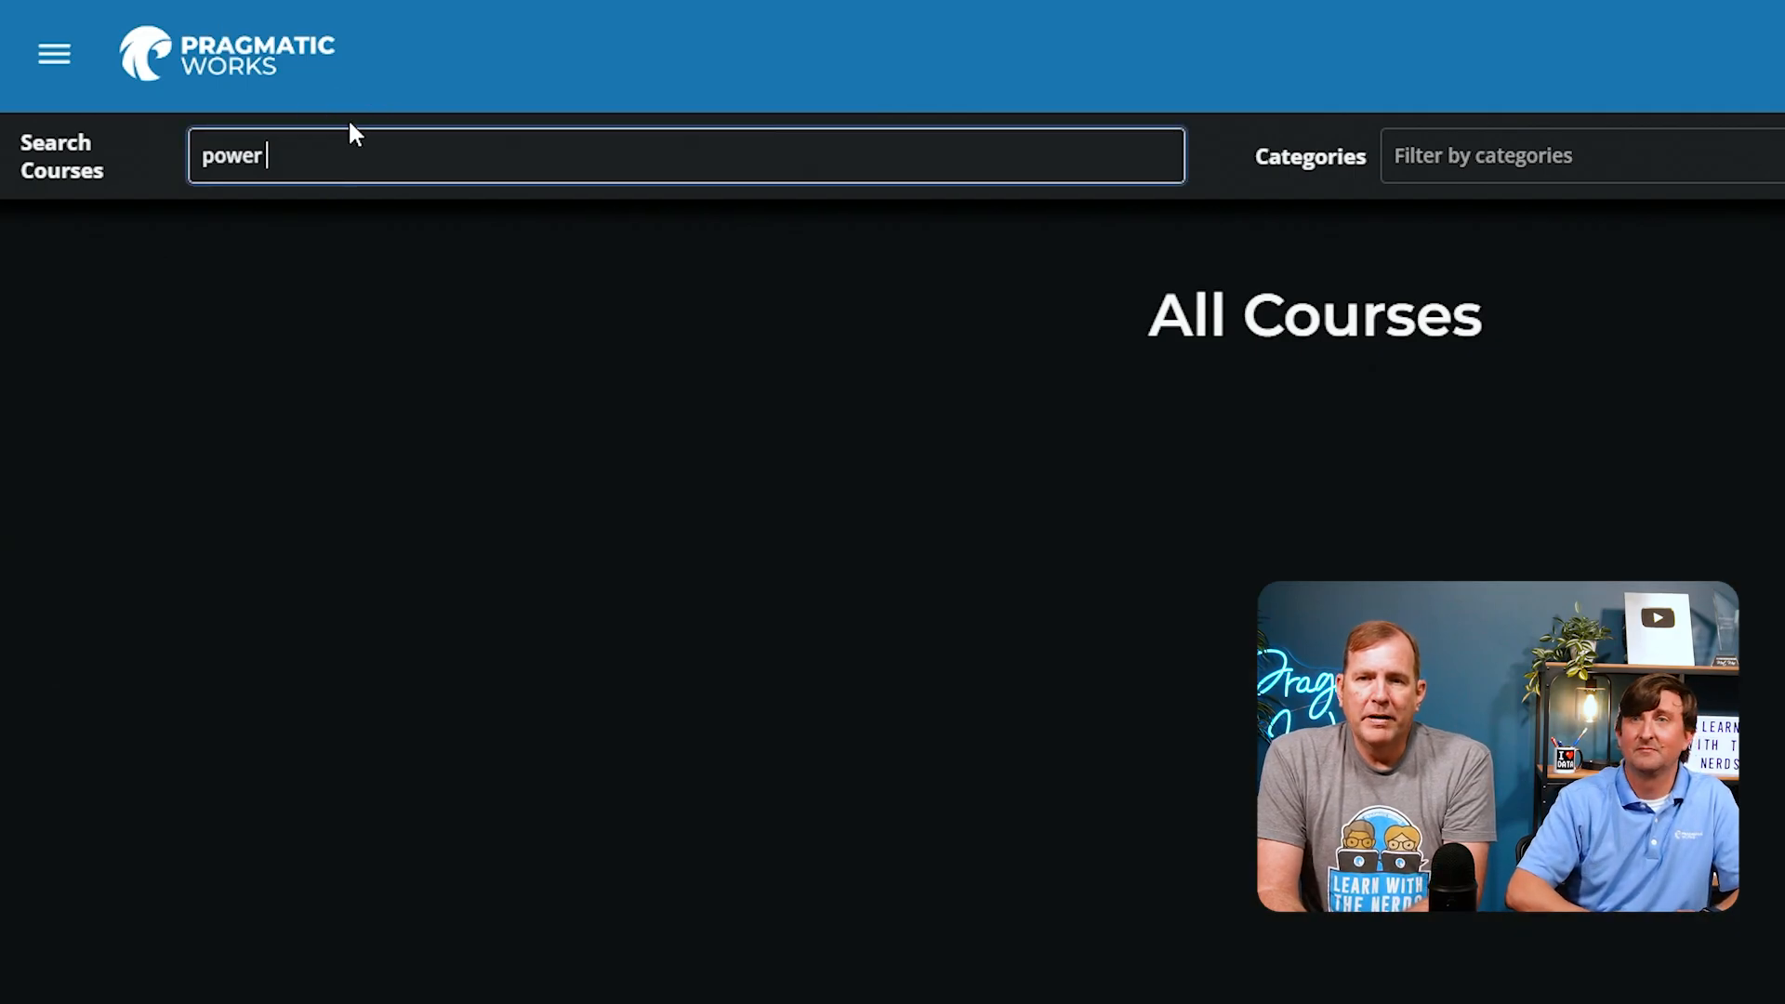